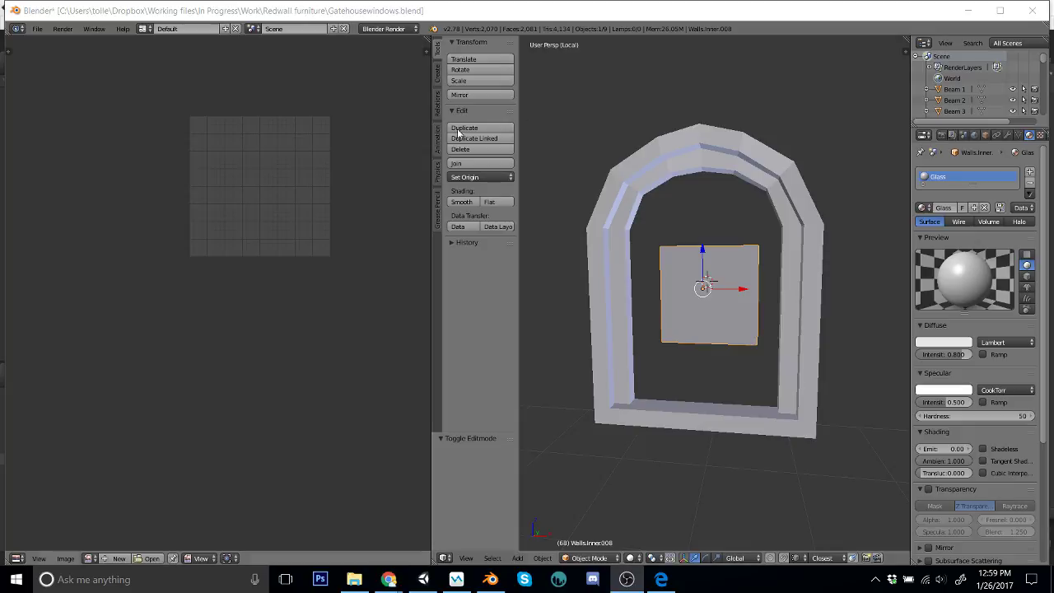
# Step: Switch to Unity to examine the arched window and the gatehouse interior in the Scene and Game views, and return to Blender
pyautogui.click(489, 578)
pyautogui.moveTo(609, 461); pyautogui.dragTo(706, 279, button='middle')
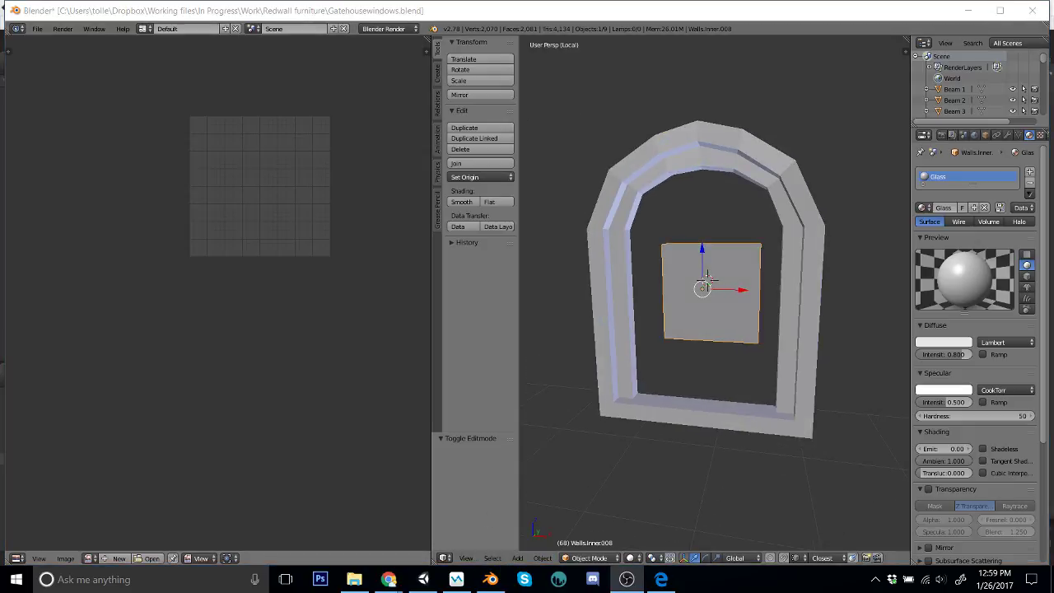
pyautogui.click(423, 580)
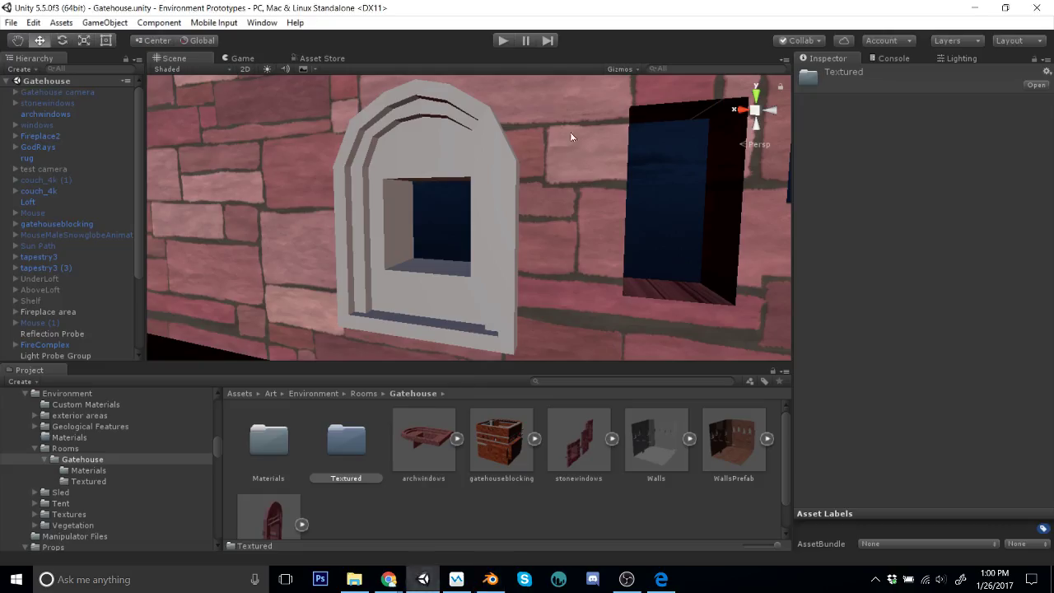
pyautogui.click(240, 58)
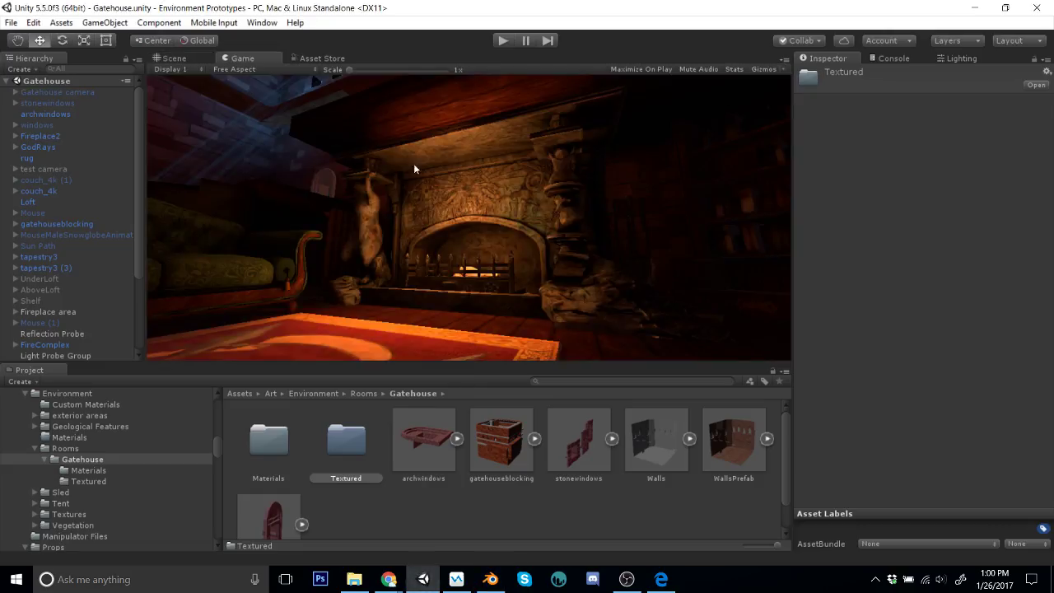
pyautogui.click(502, 41)
pyautogui.click(175, 58)
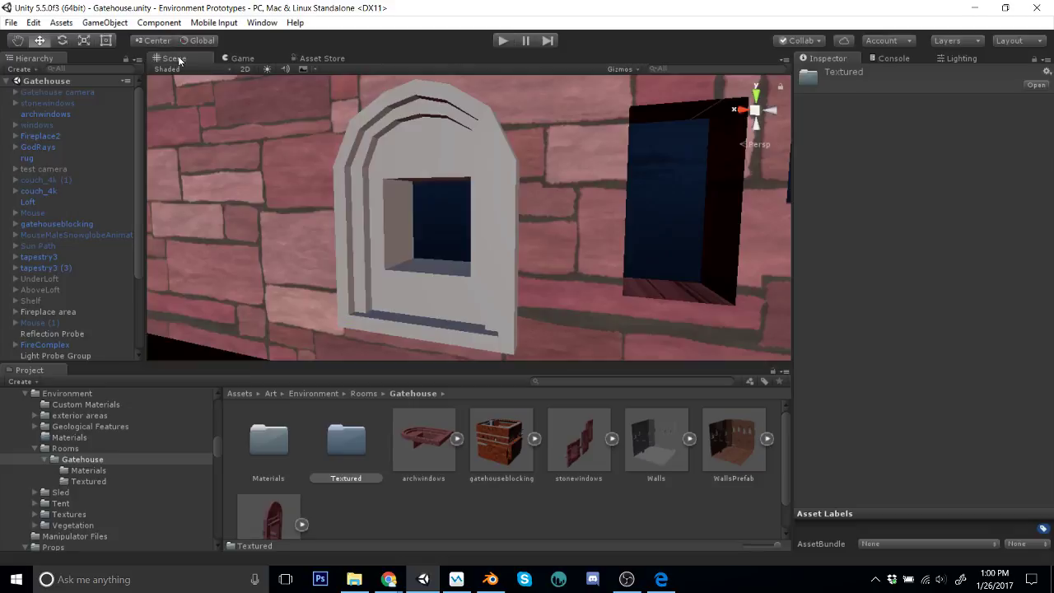
pyautogui.click(979, 10)
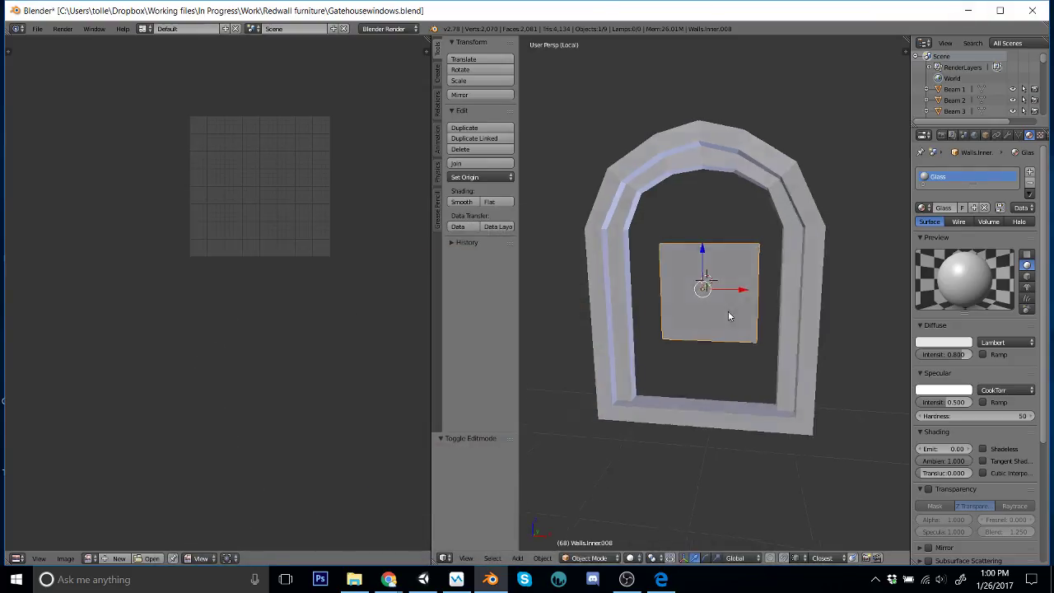
# Step: Hide the square glass pane and select the inner arched frame around the window opening
pyautogui.moveTo(730, 315)
pyautogui.mouseDown(button='middle')
pyautogui.moveTo(773, 285)
pyautogui.moveTo(719, 312)
pyautogui.mouseUp(button='middle')
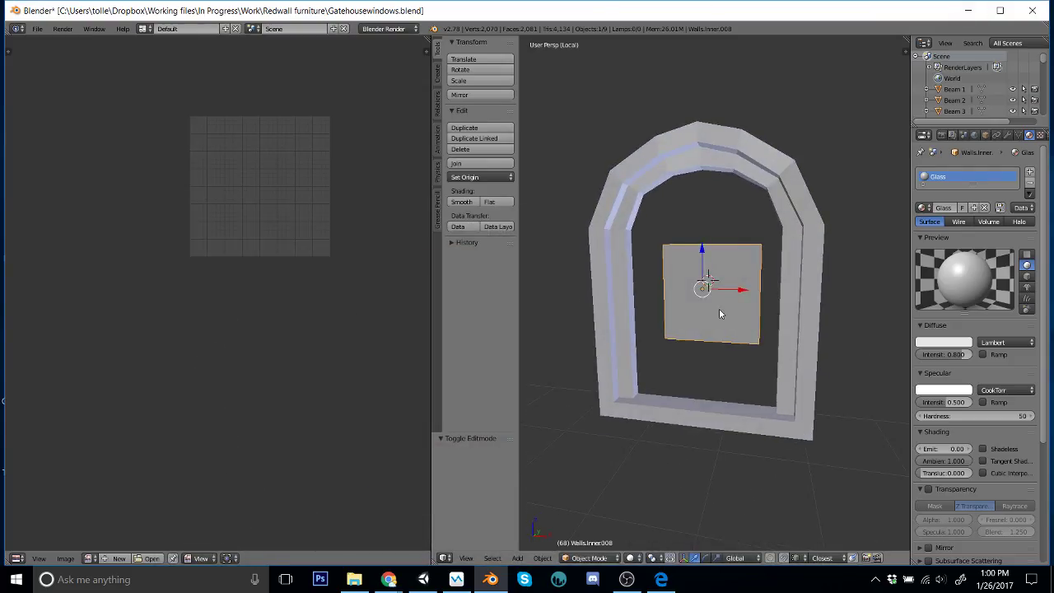
pyautogui.press('h')
pyautogui.rightClick(694, 185)
pyautogui.moveTo(704, 196); pyautogui.dragTo(696, 280, button='middle')
pyautogui.press('Tab')
pyautogui.press('a')
pyautogui.press('Tab')
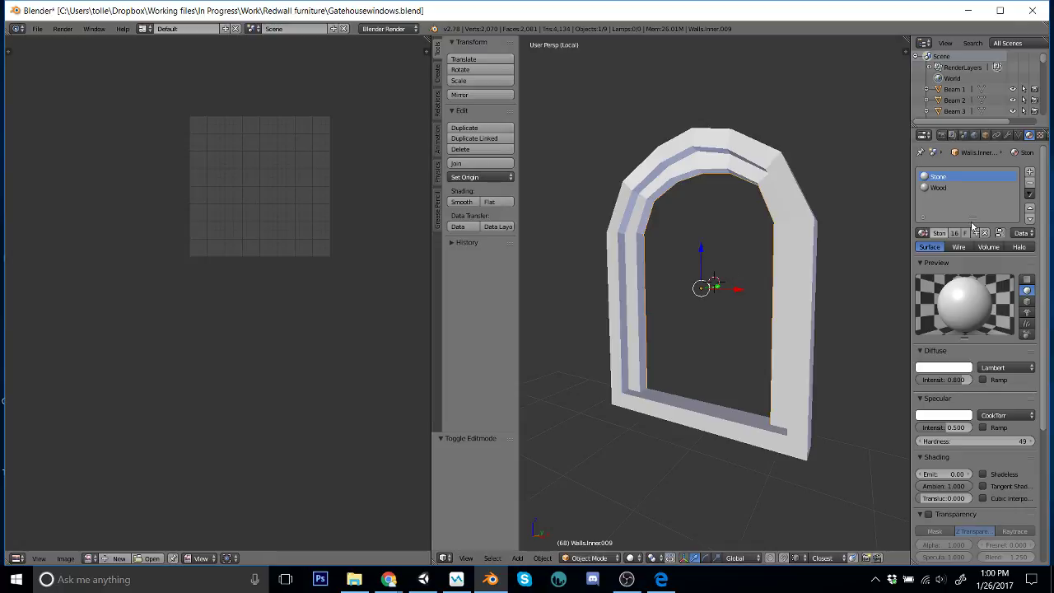
# Step: Replace the inner frame's Stone and Wood materials with a new material named "Frame 3"
pyautogui.click(1030, 183)
pyautogui.click(1030, 183)
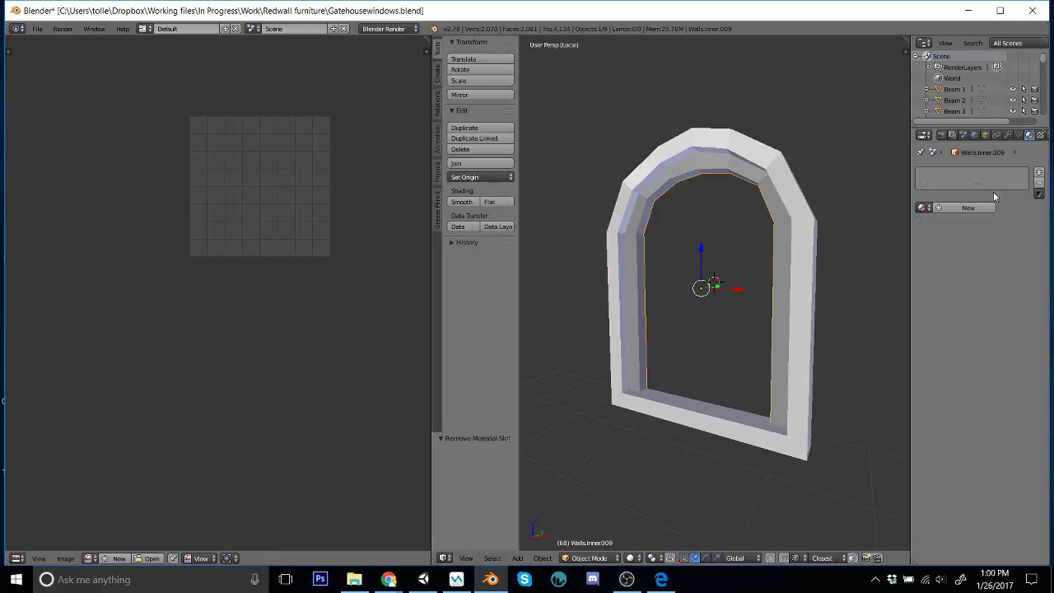
pyautogui.click(948, 209)
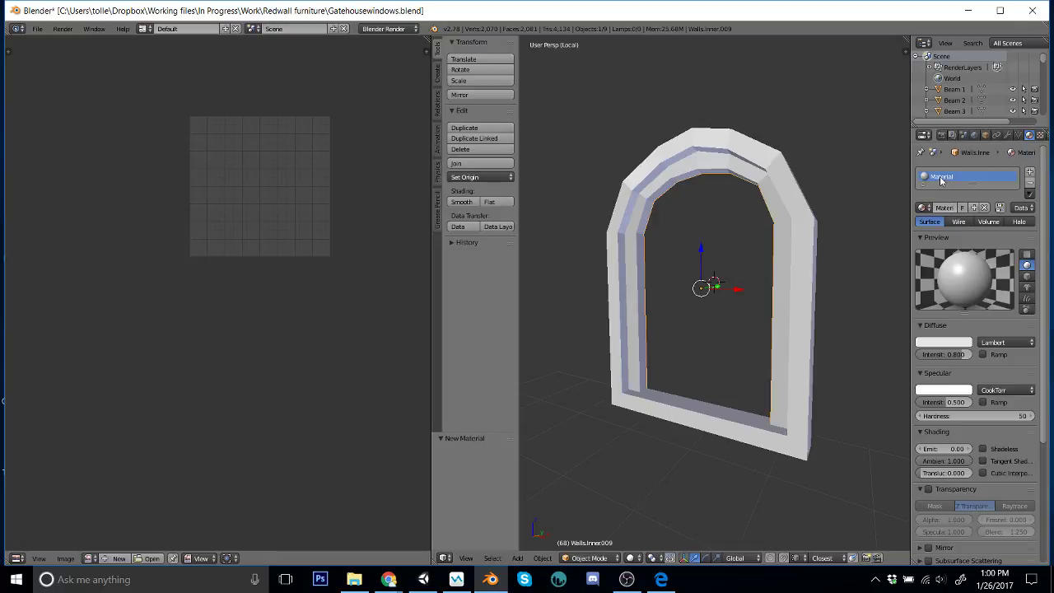
pyautogui.doubleClick(942, 179)
pyautogui.write('Frame 3')
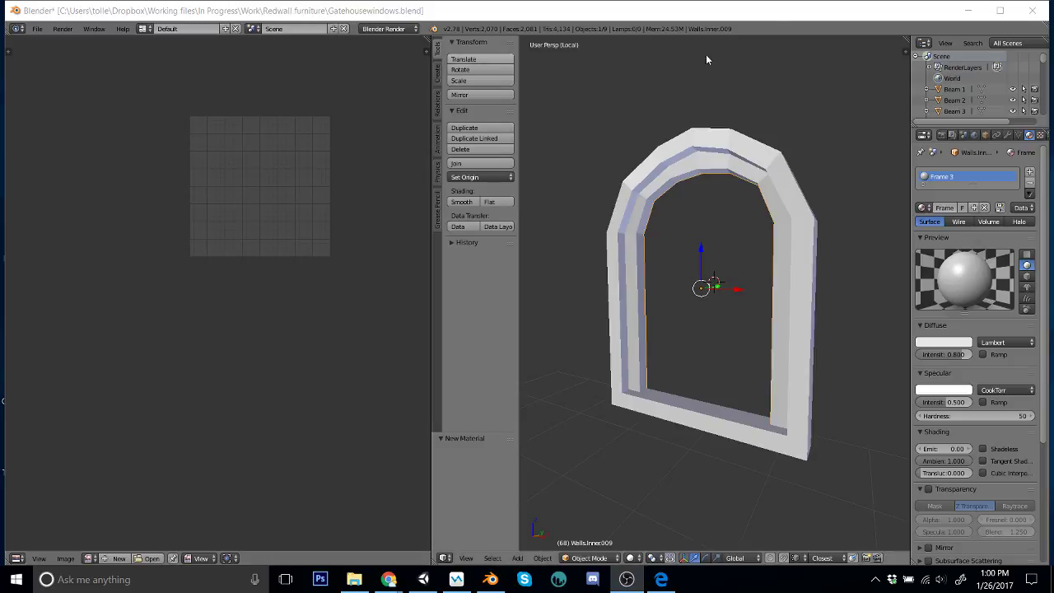
# Step: Hide the inner arched frame and select the outer arched frame
pyautogui.hotkey('alt', 'Tab')
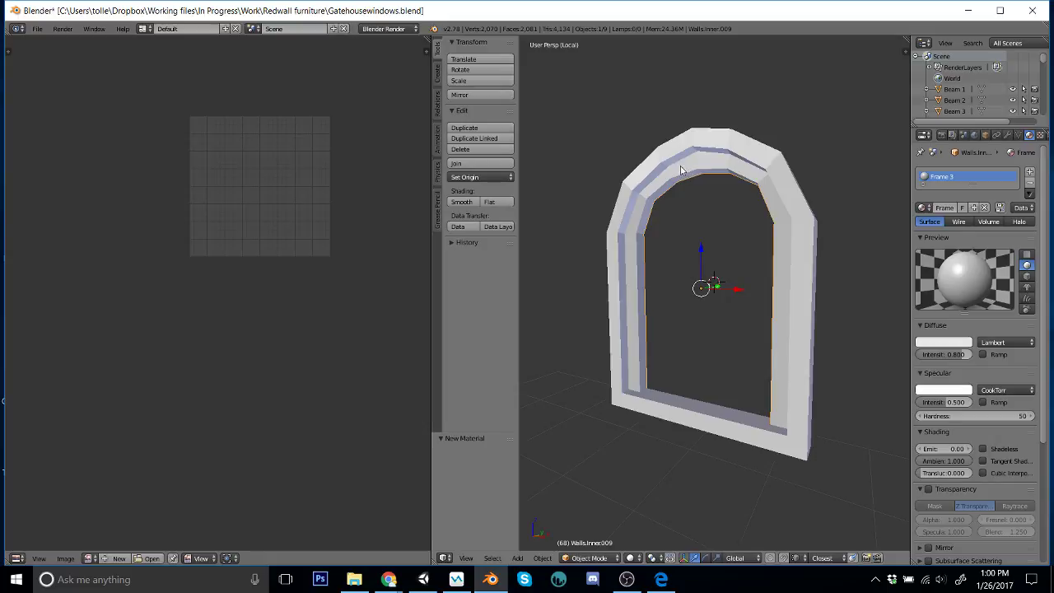
pyautogui.press('h')
pyautogui.rightClick(706, 161)
pyautogui.moveTo(706, 161); pyautogui.dragTo(756, 263, button='middle')
# Step: Remove the outer frame's Stone and Wood materials and give it a new material named "Frame4"
pyautogui.click(1029, 182)
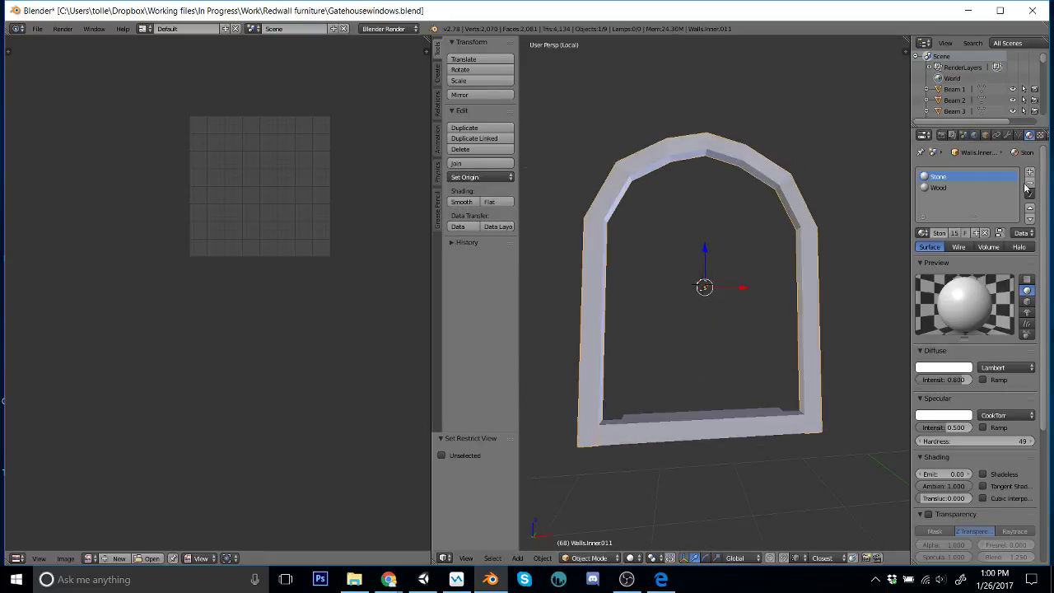
pyautogui.click(1029, 181)
pyautogui.click(955, 208)
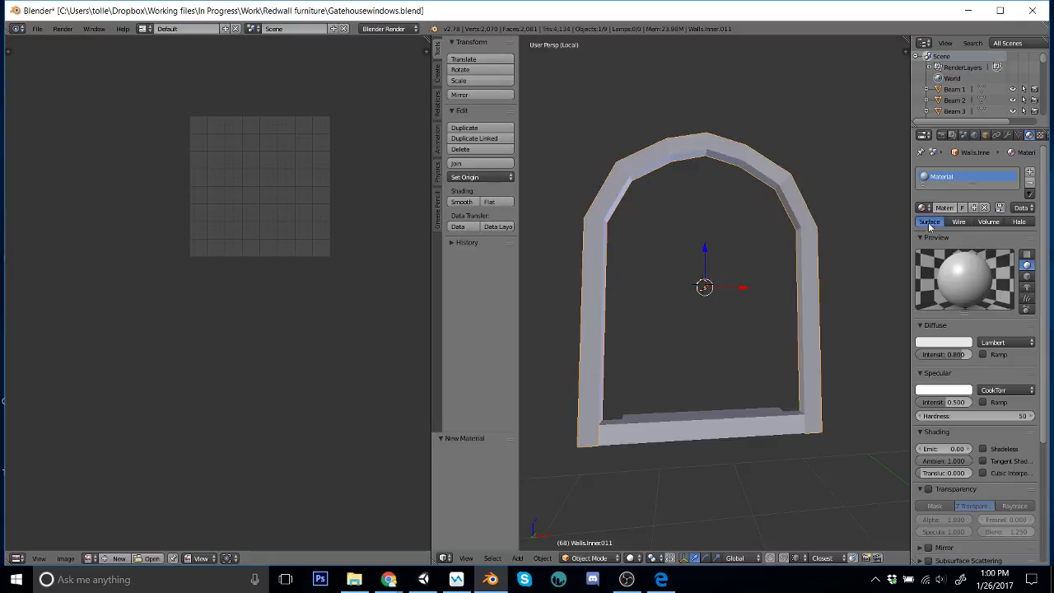
pyautogui.doubleClick(945, 178)
pyautogui.write('Frame4')
# Step: Temporarily assign the Base material to the outer frame to rename it in the Frame series, and reassign Frame4
pyautogui.click(923, 207)
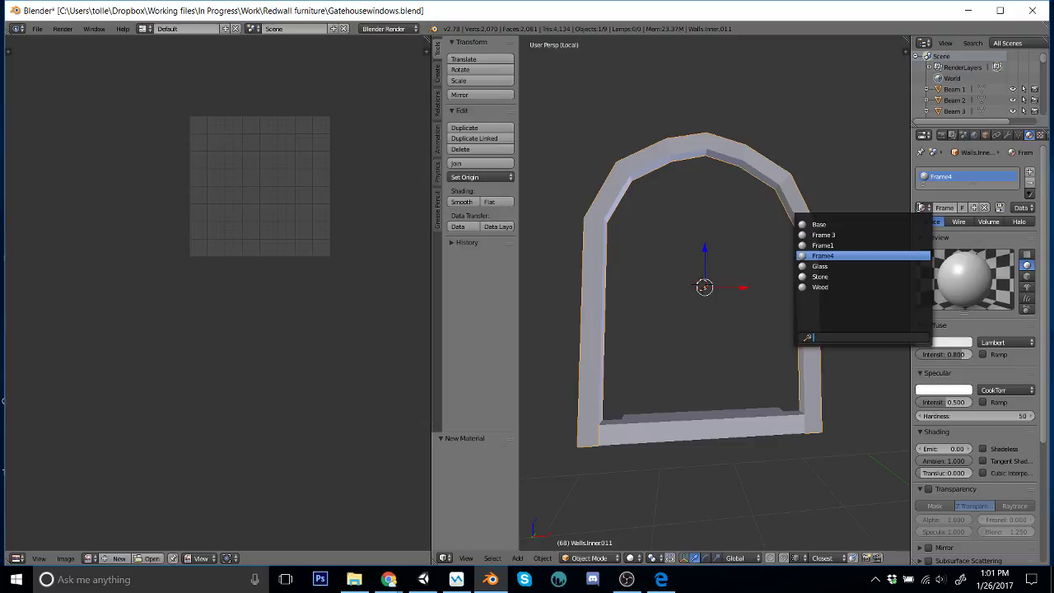
pyautogui.press('Up')
pyautogui.press('Up')
pyautogui.press('Up')
pyautogui.press('Return')
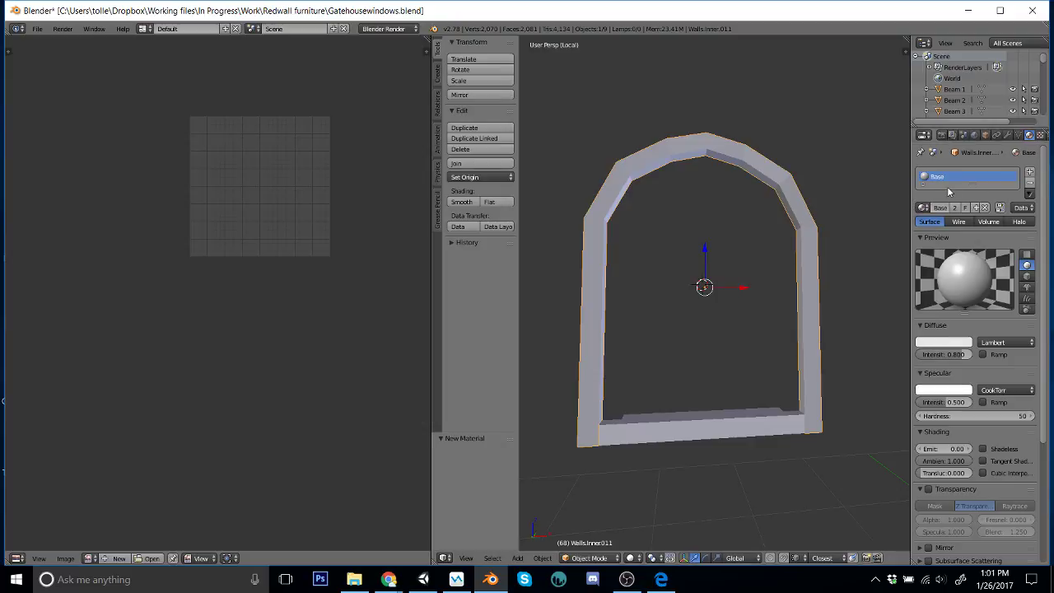
pyautogui.doubleClick(948, 183)
pyautogui.write('Fram')
pyautogui.click(923, 207)
pyautogui.click(873, 256)
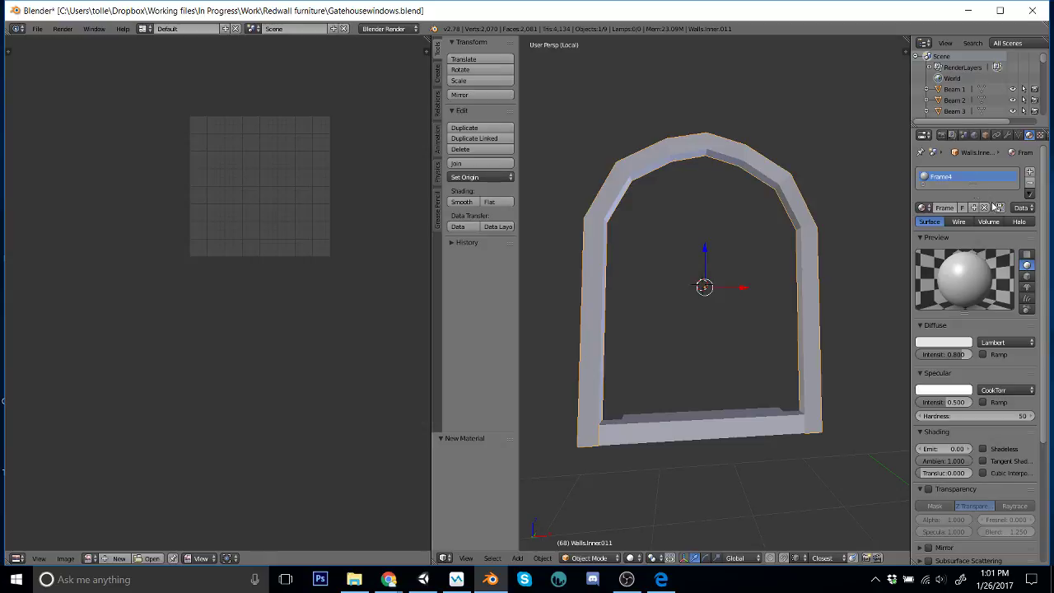
# Step: Unhide all the window parts and select every one of them
pyautogui.moveTo(902, 246); pyautogui.dragTo(887, 254, button='middle')
pyautogui.hotkey('alt', 'h')
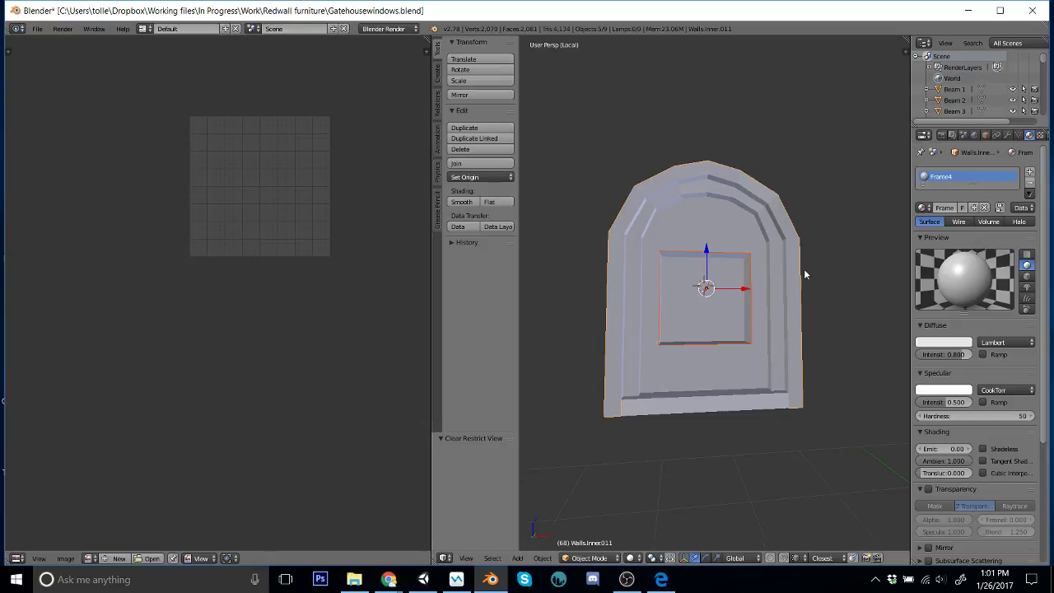
pyautogui.moveTo(834, 318); pyautogui.dragTo(812, 261, button='middle')
pyautogui.press('a')
pyautogui.press('a')
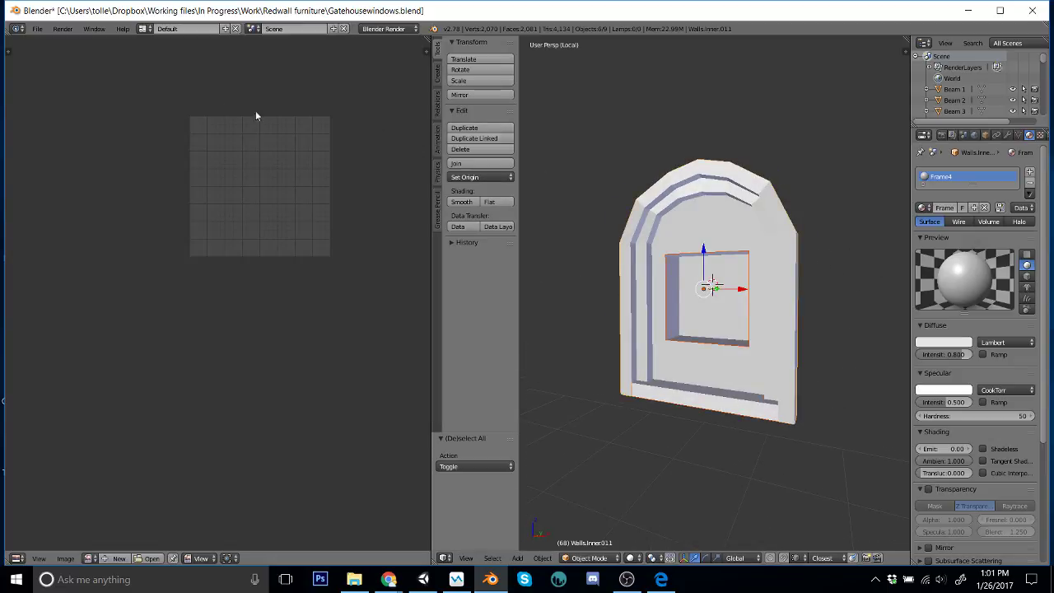
# Step: Export the selected window parts as FBX, overwriting archwindows.fbx in the Gatehouse folder
pyautogui.click(37, 28)
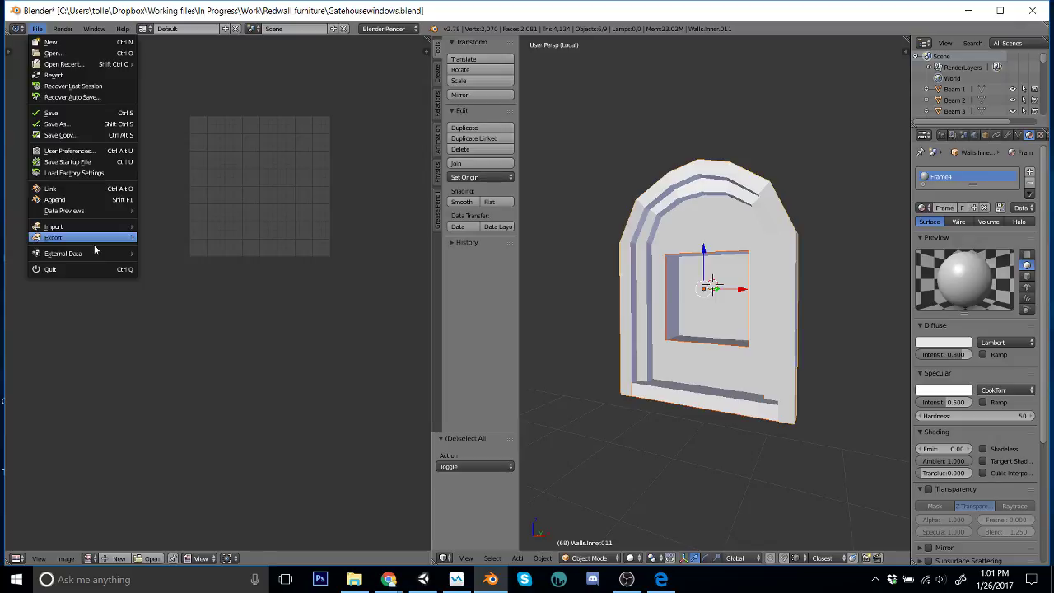
pyautogui.moveTo(94, 239)
pyautogui.click(202, 273)
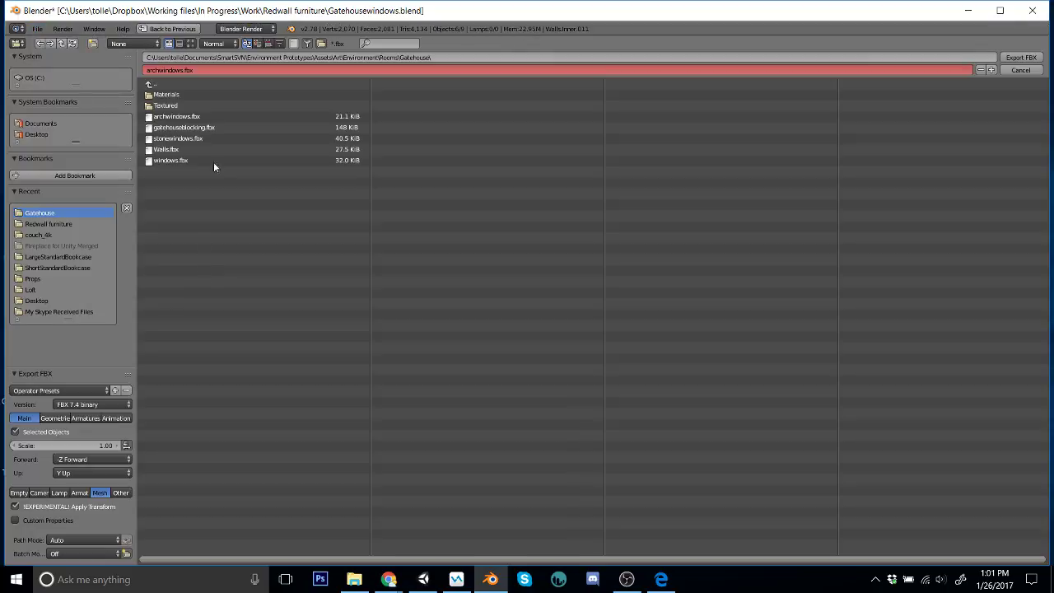
pyautogui.click(206, 117)
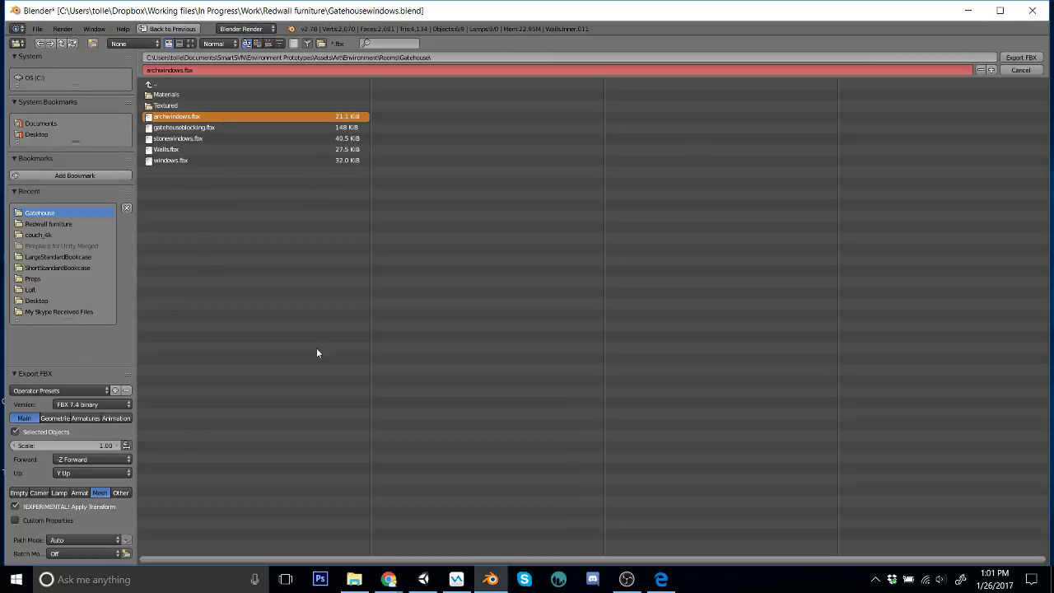
pyautogui.press('Return')
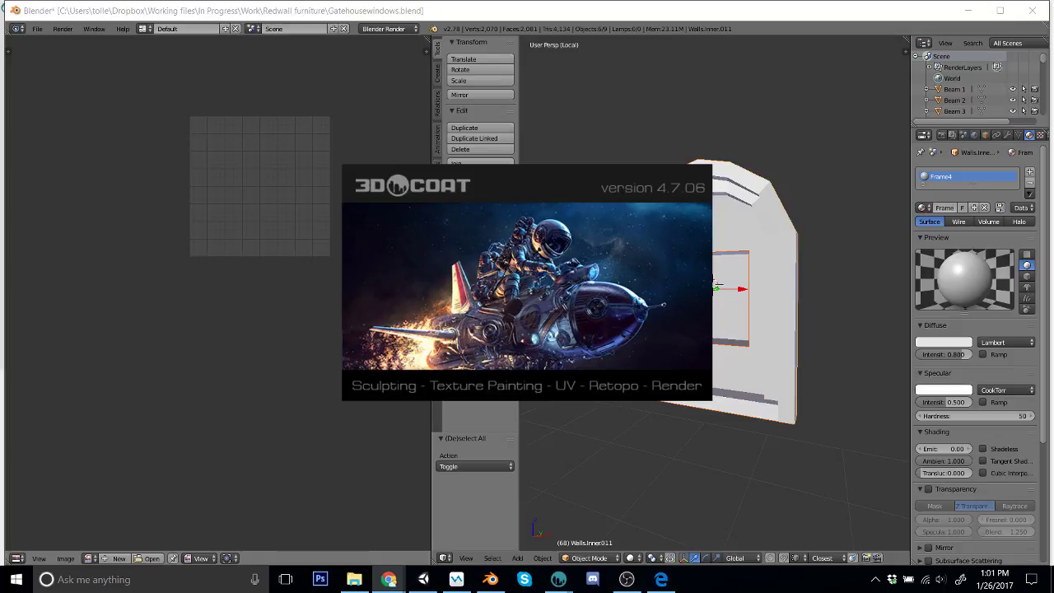
# Step: Switch to 3D-Coat and start importing a custom model for Paint UV Mapped Mesh (Per-Pixel)
pyautogui.click(969, 16)
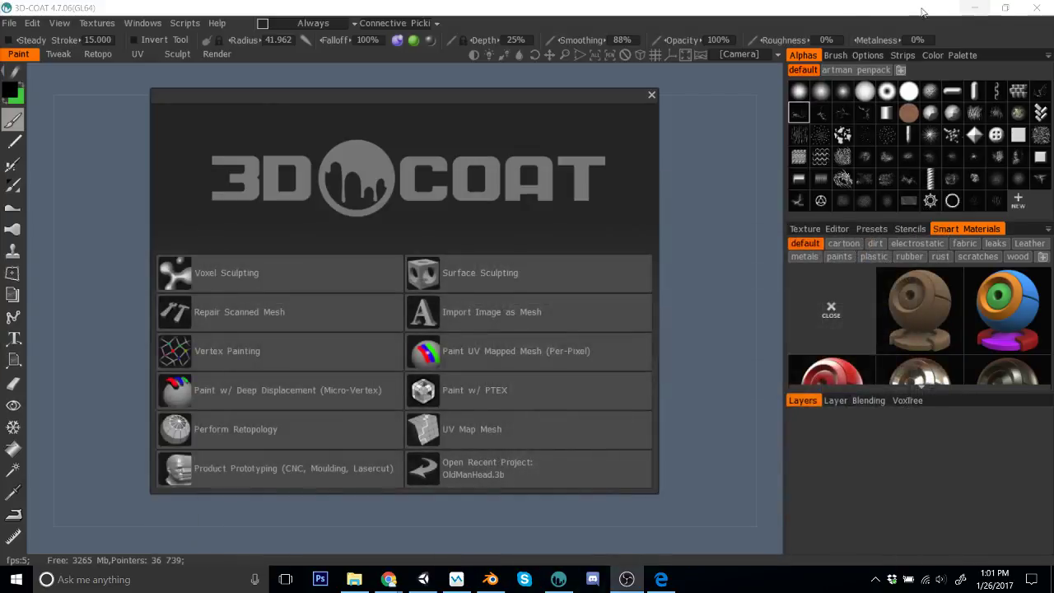
pyautogui.click(569, 354)
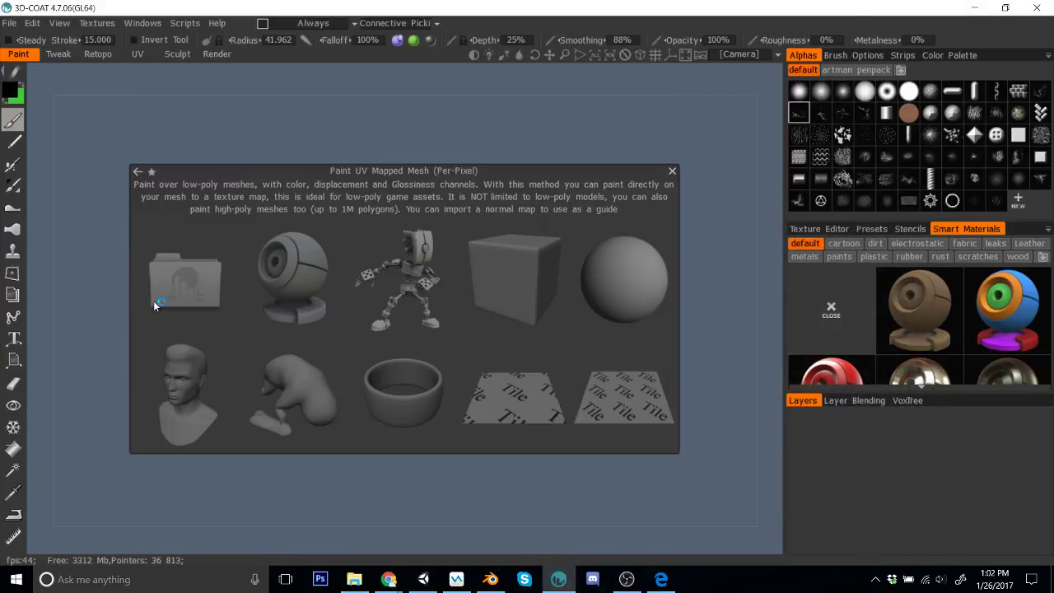
pyautogui.click(188, 280)
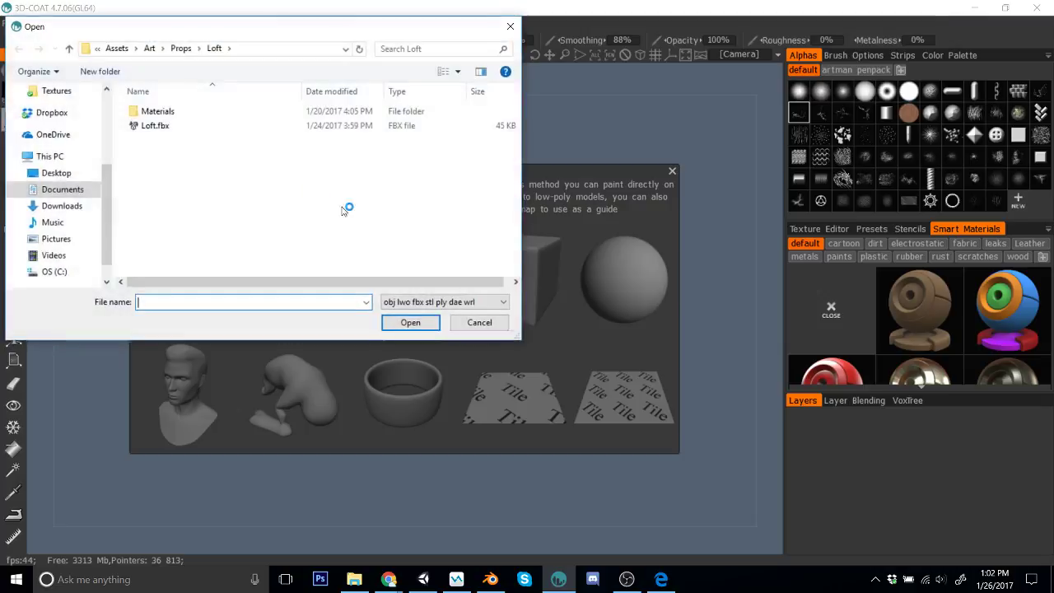
# Step: Import archwindows.fbx from Art > Environment > Rooms > Gatehouse, keeping the default per-pixel settings with a 1024 by 1024 texture
pyautogui.click(186, 47)
pyautogui.scroll(-5, 182, 213)
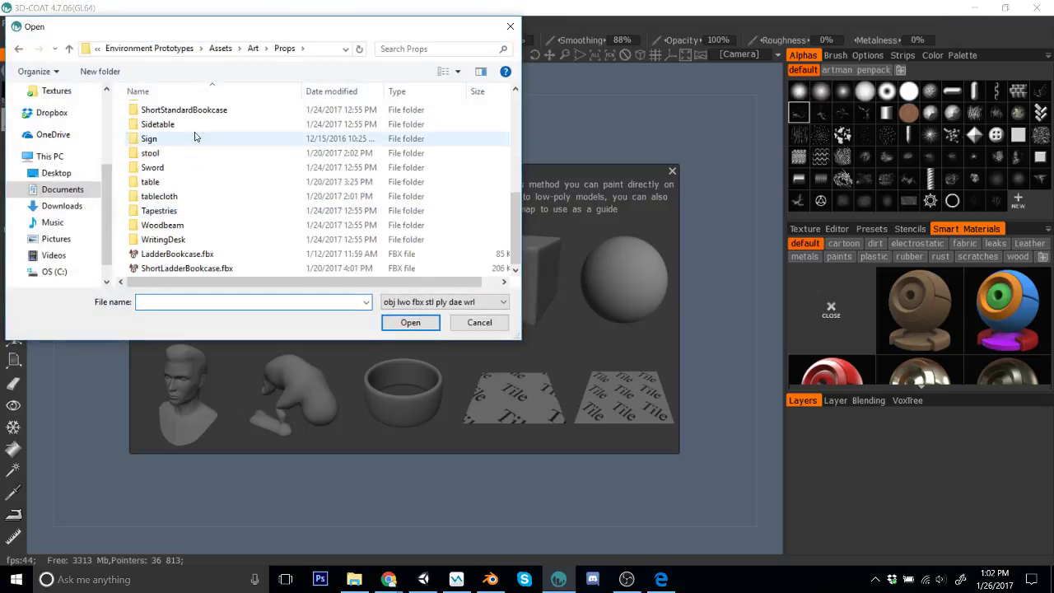
pyautogui.click(220, 48)
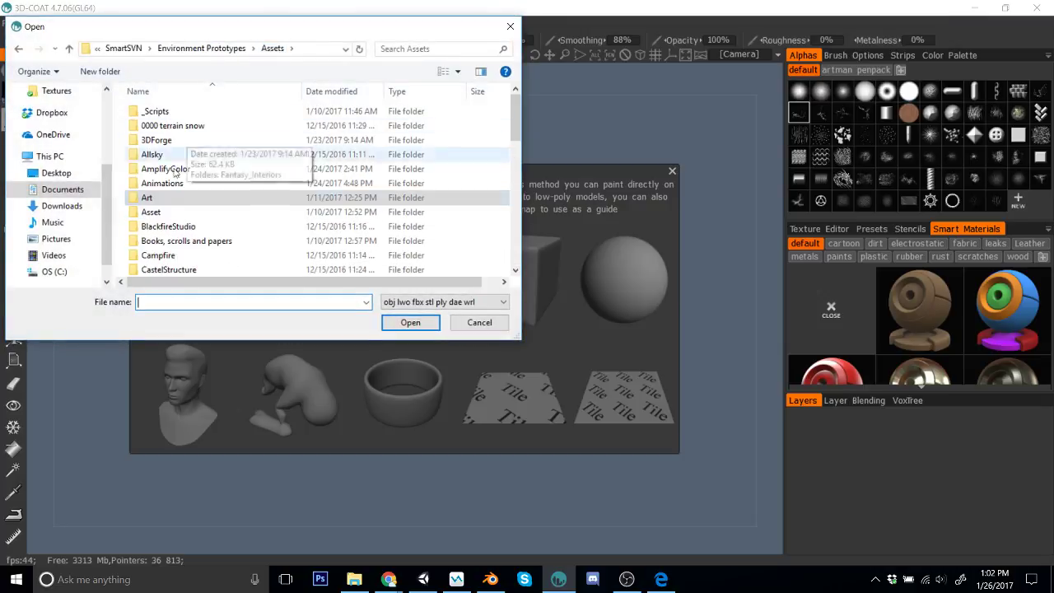
pyautogui.doubleClick(157, 196)
pyautogui.doubleClick(200, 127)
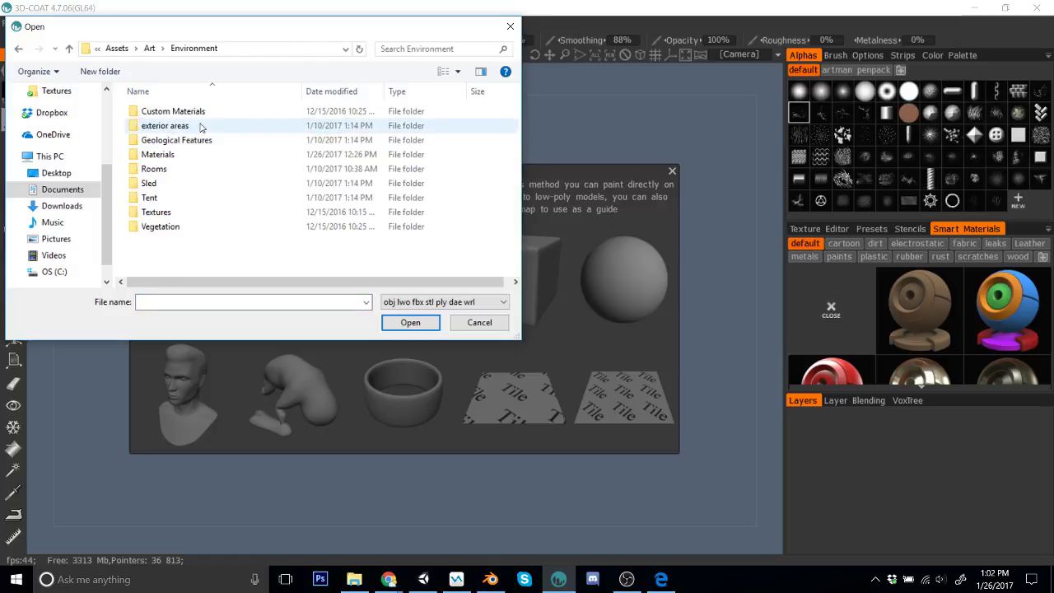
pyautogui.doubleClick(199, 168)
pyautogui.doubleClick(206, 114)
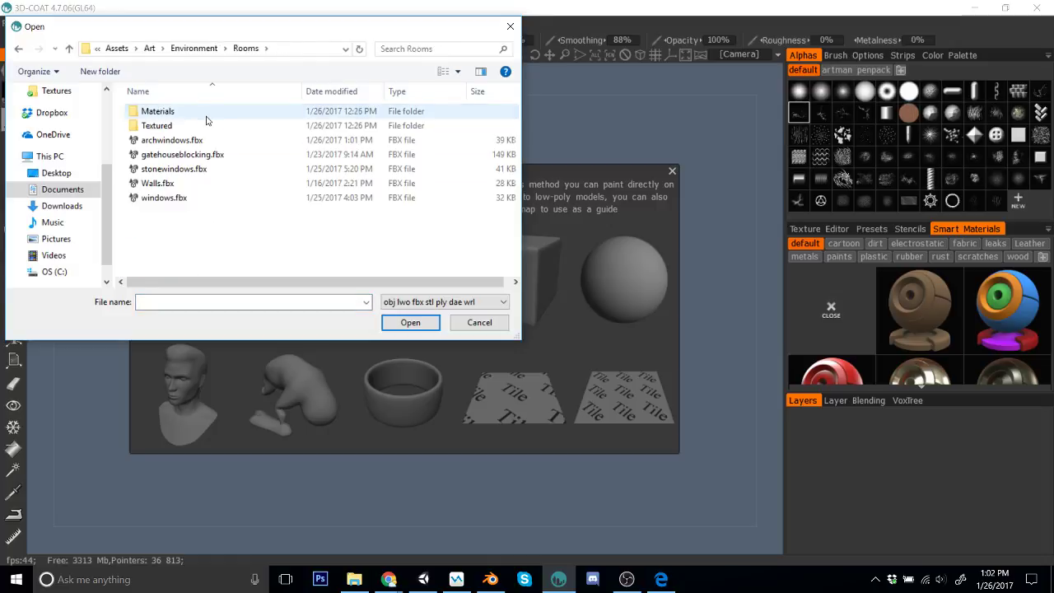
pyautogui.click(188, 140)
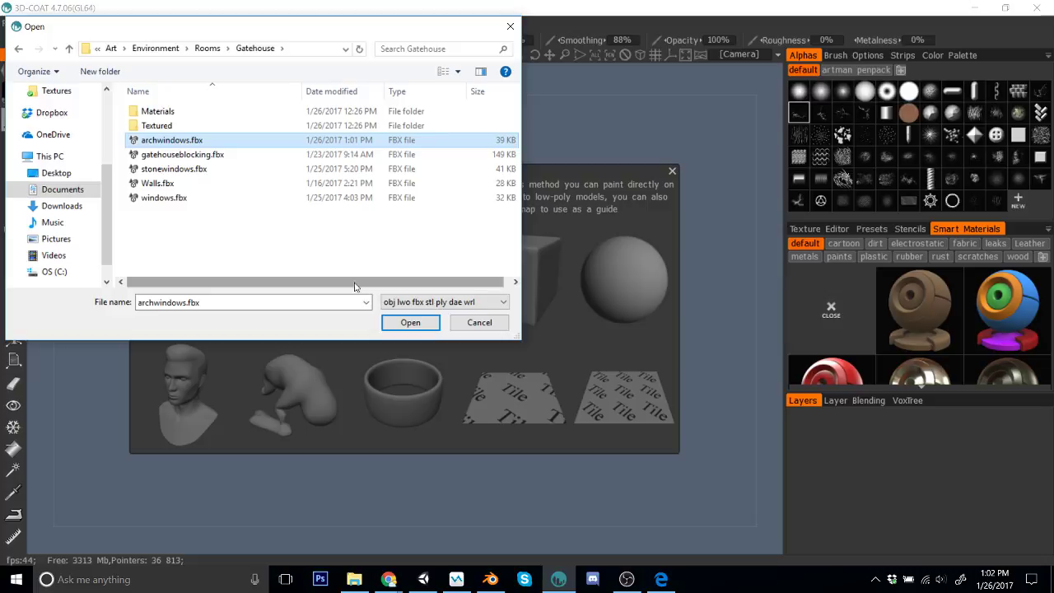
pyautogui.click(410, 322)
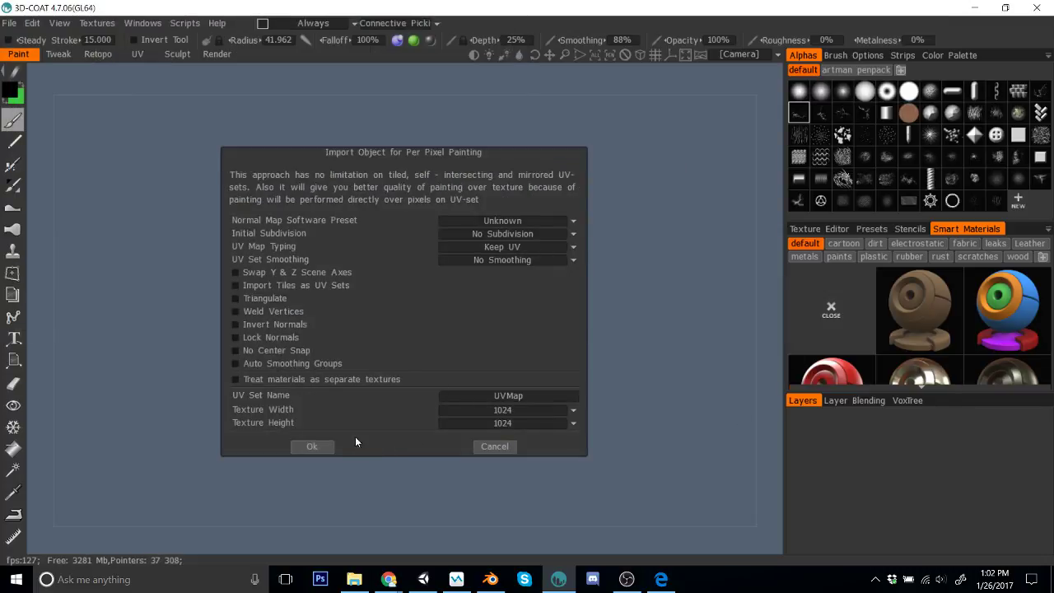
pyautogui.click(329, 446)
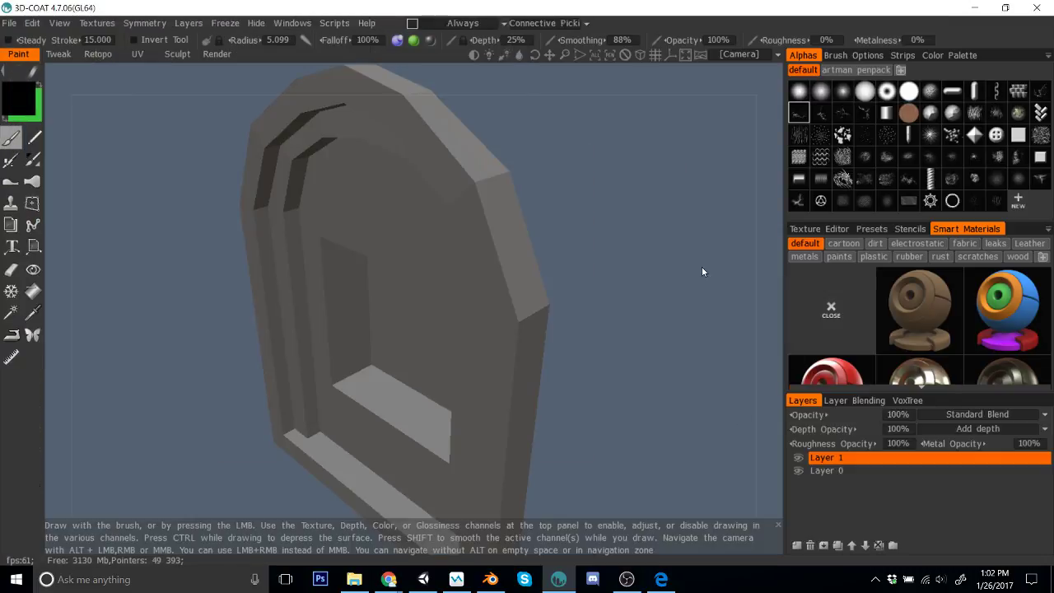
# Step: Choose a reddish-brown material from the wood smart materials and preview it on the arched window, letting the curvature map calculate
pyautogui.moveTo(656, 273); pyautogui.dragTo(648, 226)
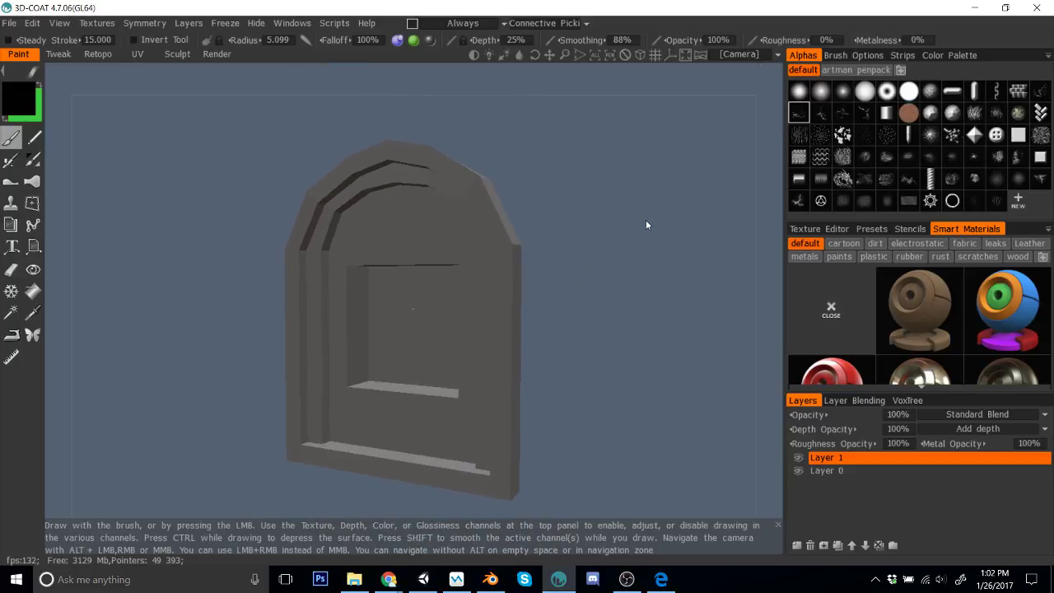
pyautogui.hotkey('alt', 'Tab')
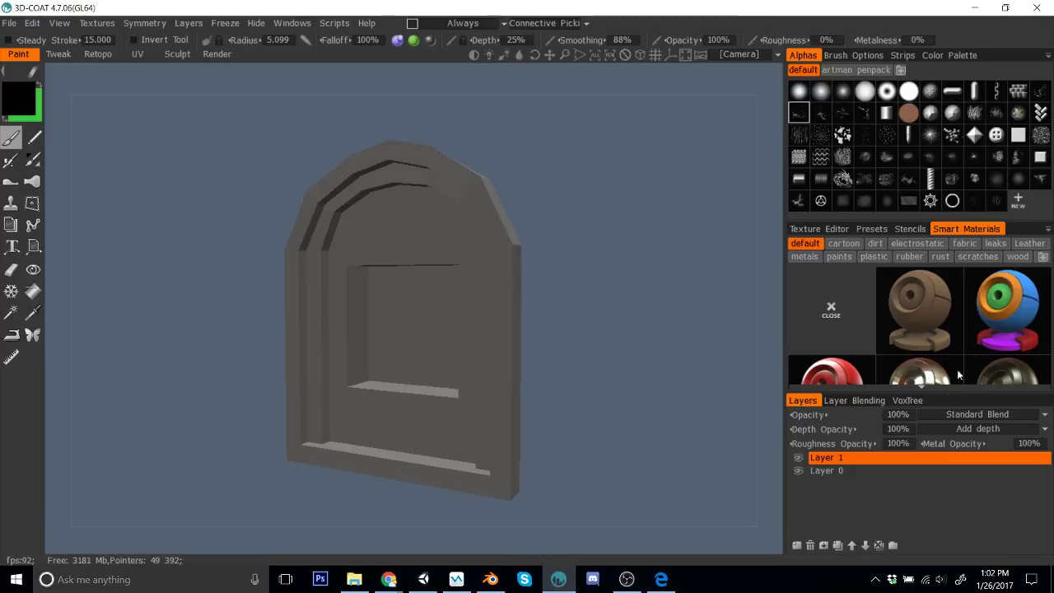
pyautogui.click(1016, 256)
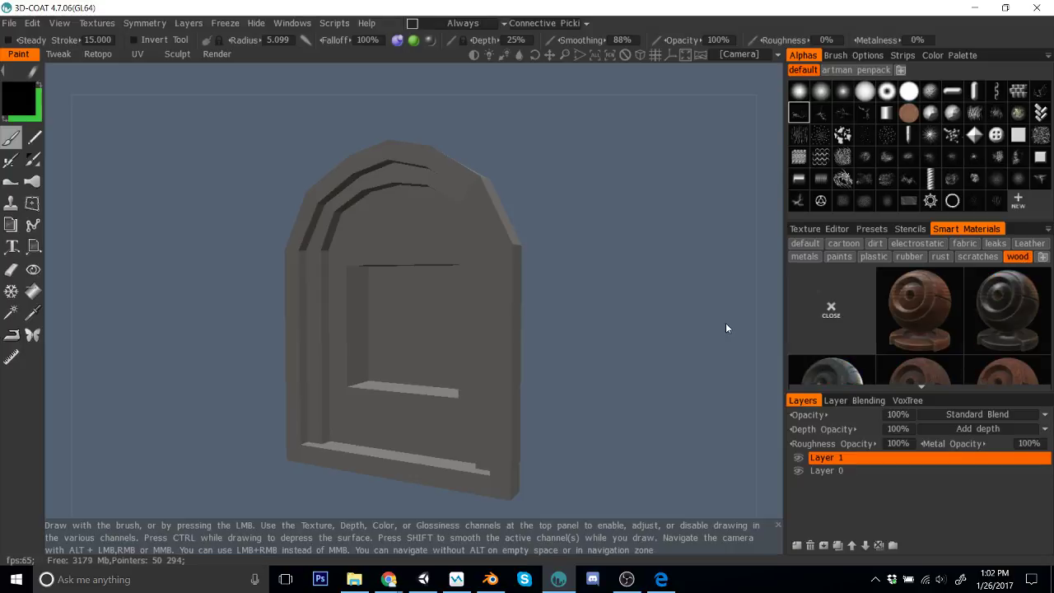
pyautogui.scroll(-1, 1015, 337)
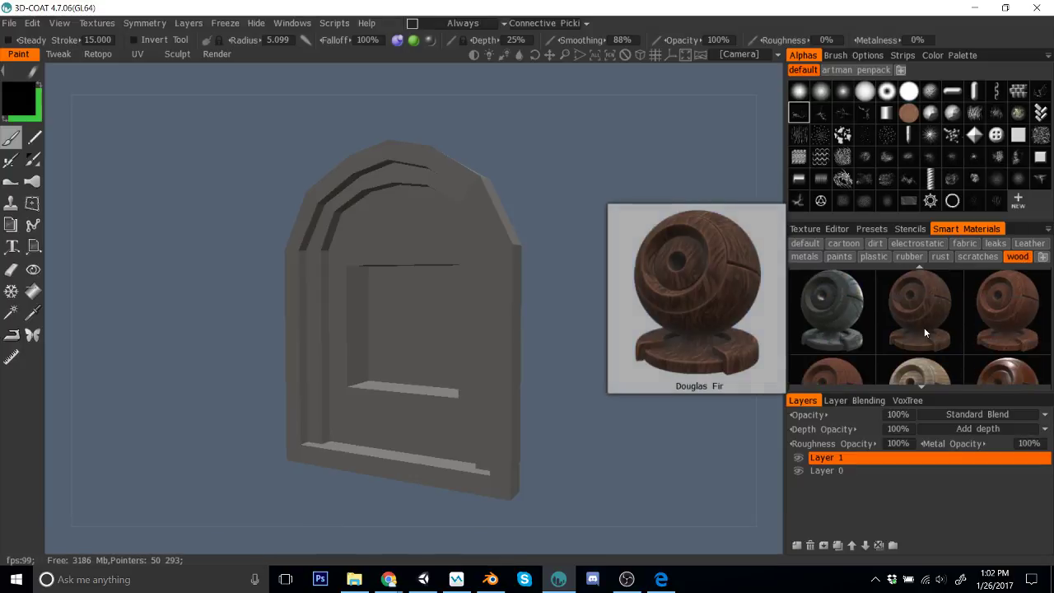
pyautogui.scroll(-1, 968, 310)
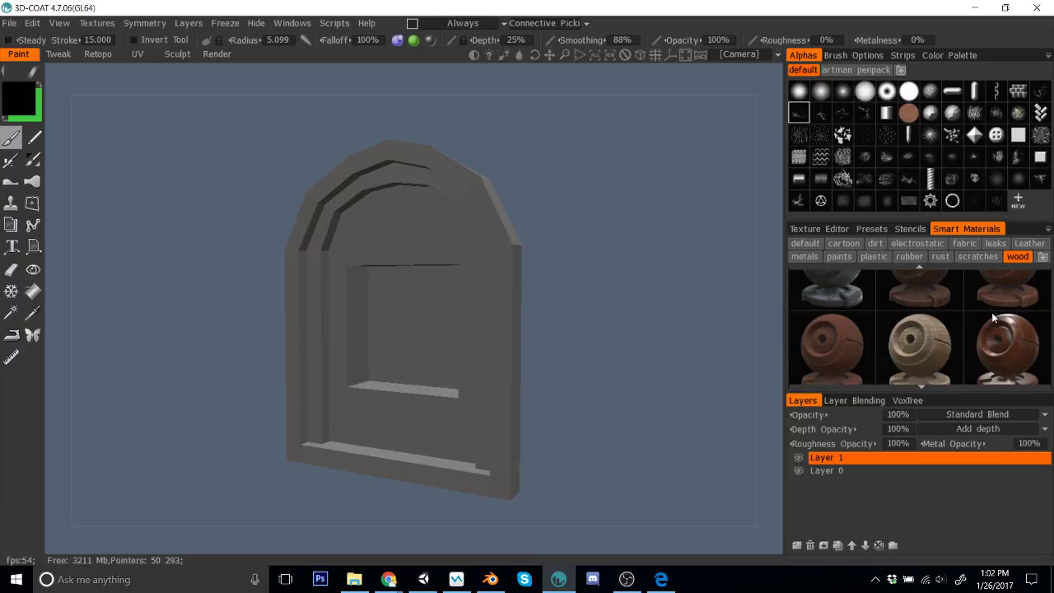
pyautogui.moveTo(529, 243); pyautogui.dragTo(540, 251)
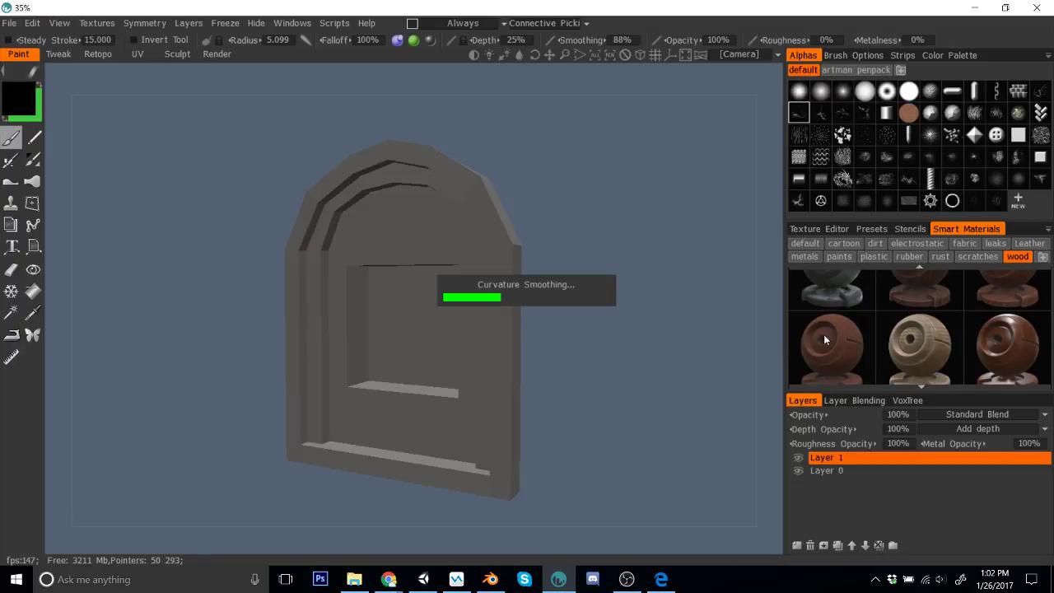
pyautogui.moveTo(1039, 166); pyautogui.dragTo(741, 128)
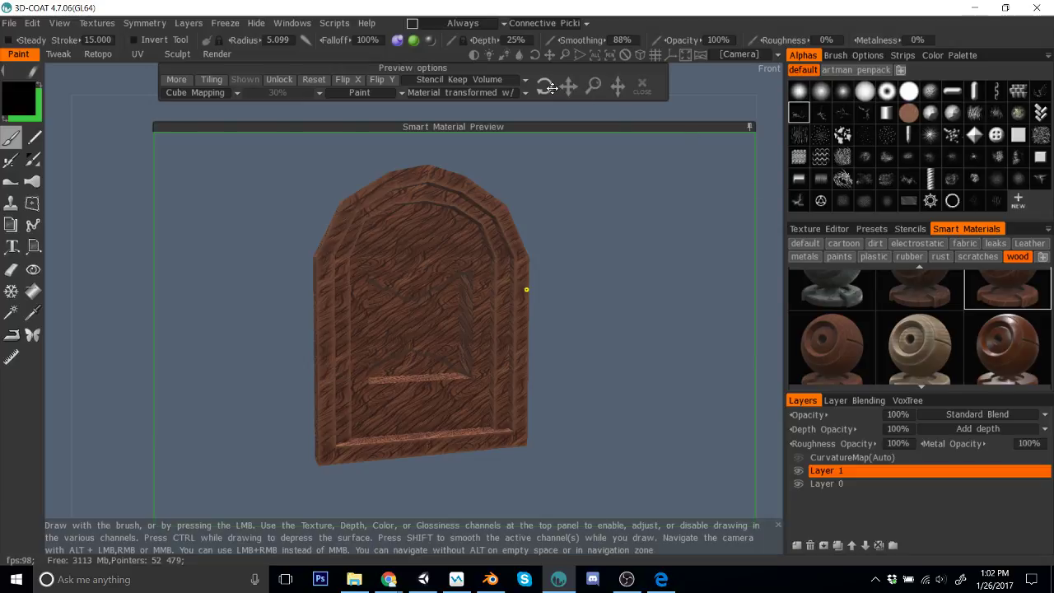
# Step: Rotate the previewed wood material's mapping so that its grain runs vertically on the window
pyautogui.moveTo(550, 87)
pyautogui.mouseDown()
pyautogui.moveTo(539, 90)
pyautogui.moveTo(550, 87)
pyautogui.mouseUp()
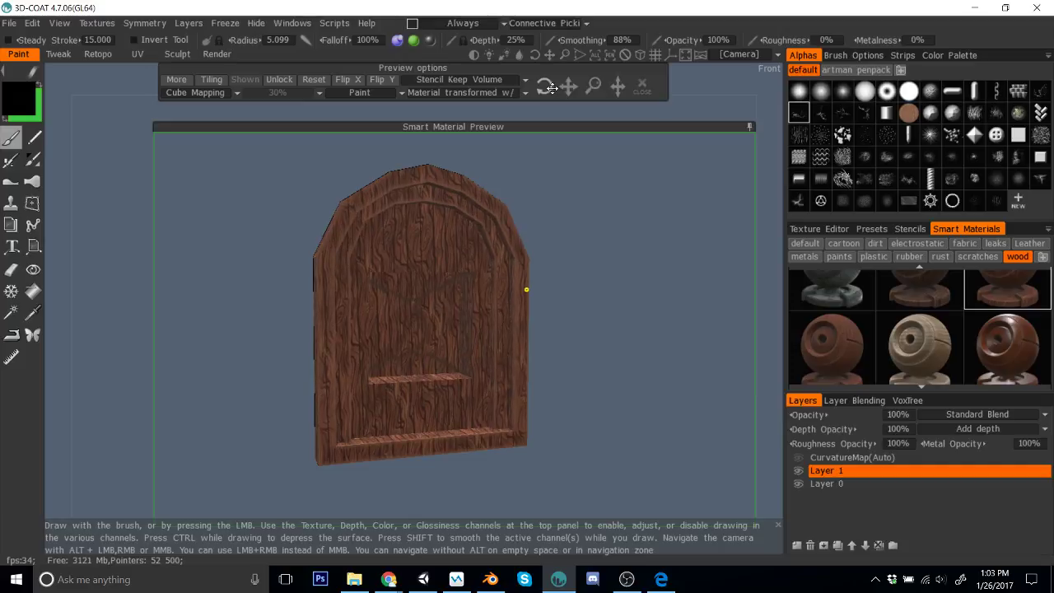
pyautogui.scroll(2, 621, 282)
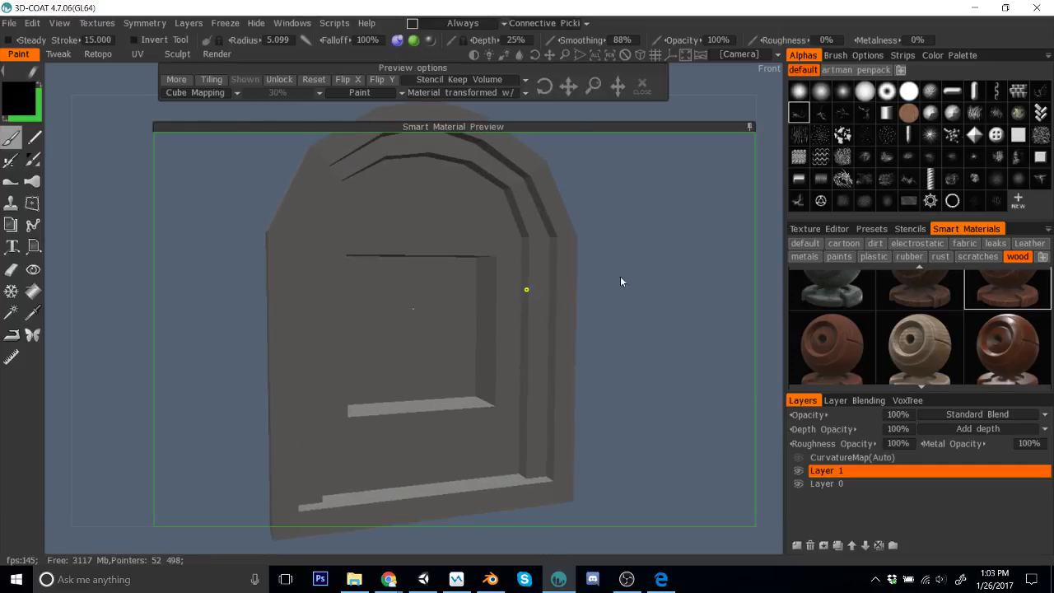
pyautogui.moveTo(601, 195); pyautogui.dragTo(718, 302)
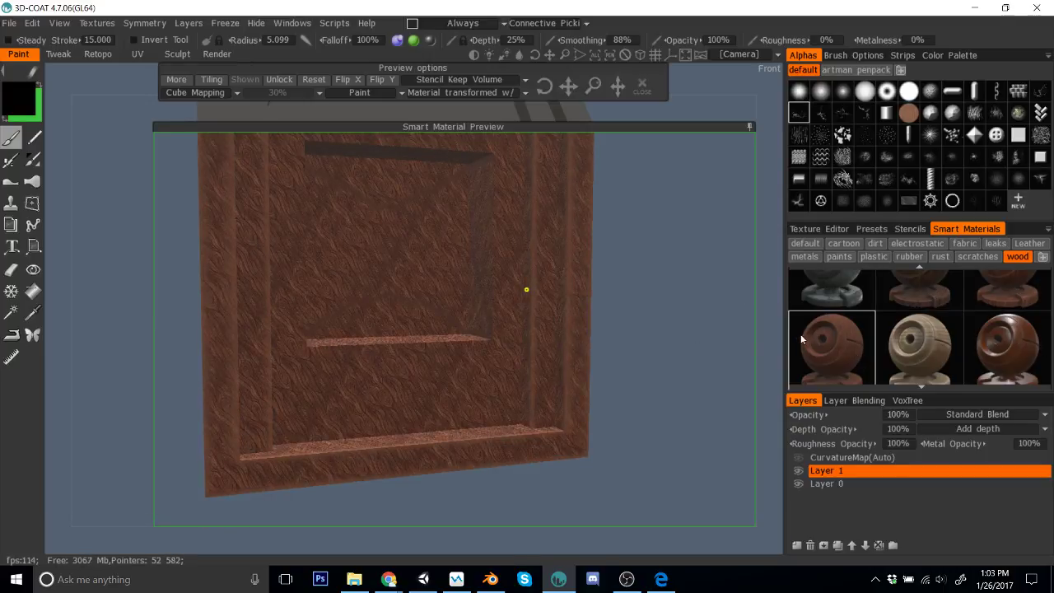
# Step: Open the Stylized Wood Grain smart material for editing and set the texture scale of its StylizedWoodGrain.png color texture to 50%
pyautogui.rightClick(833, 328)
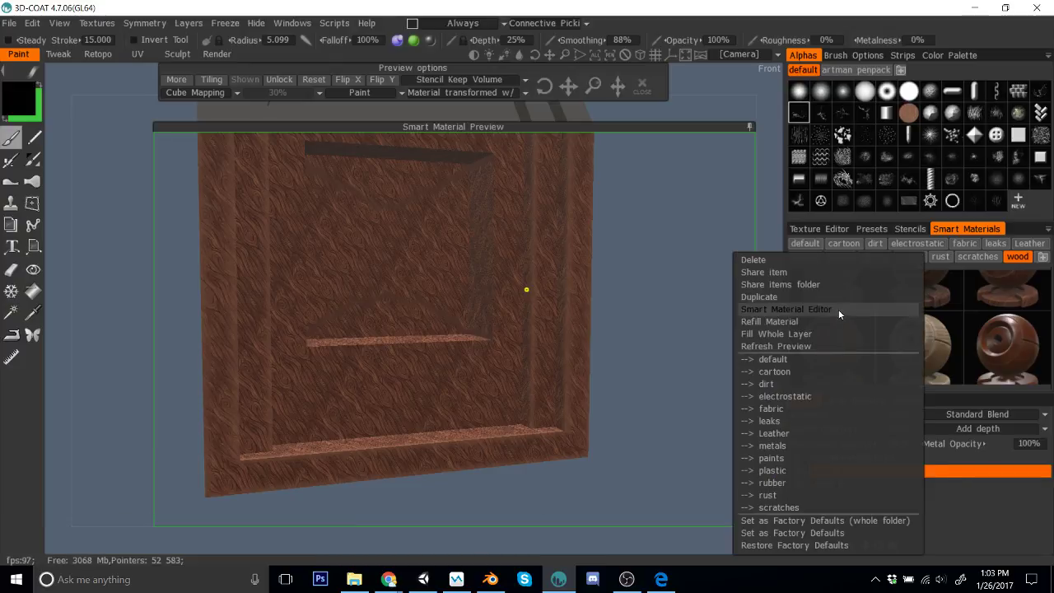
pyautogui.click(838, 309)
pyautogui.moveTo(591, 68); pyautogui.dragTo(887, 61)
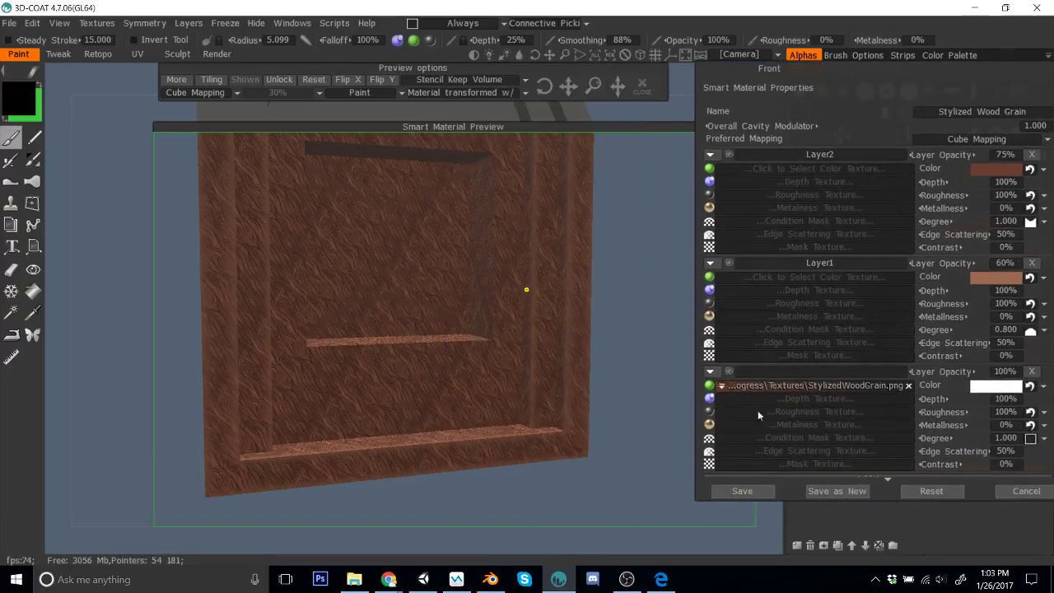
pyautogui.click(715, 381)
pyautogui.click(889, 261)
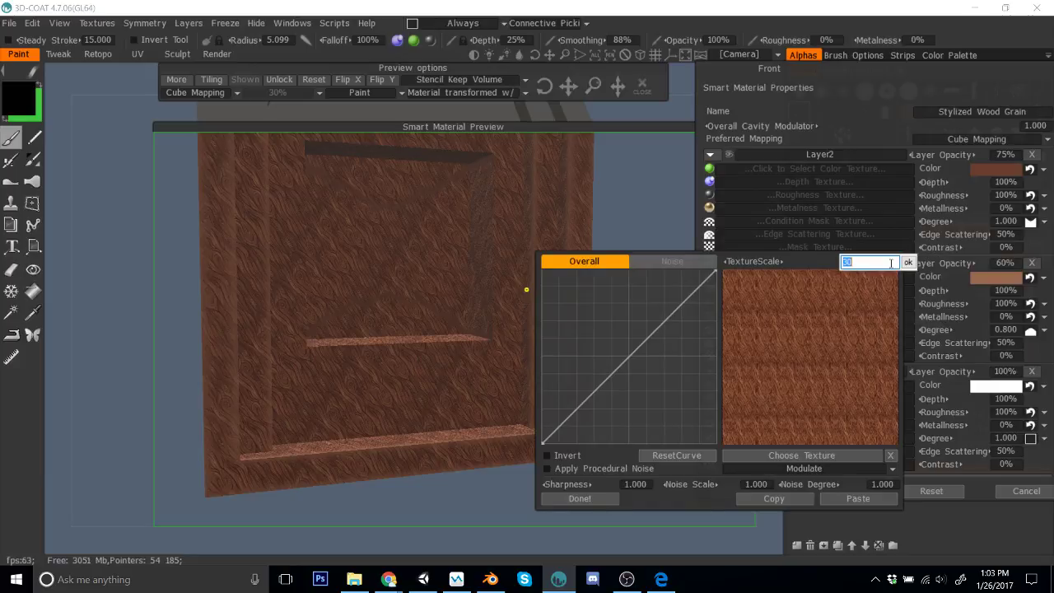
pyautogui.write('50')
pyautogui.press('Return')
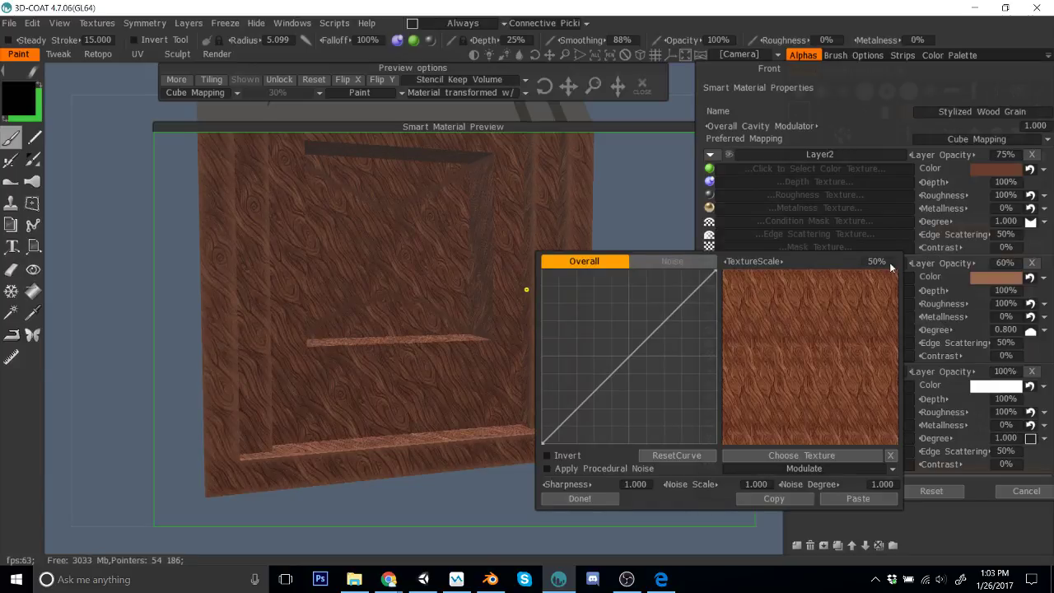
# Step: Set the StylizedWoodGrain.png texture scale to 75% and accept the texture settings
pyautogui.click(890, 263)
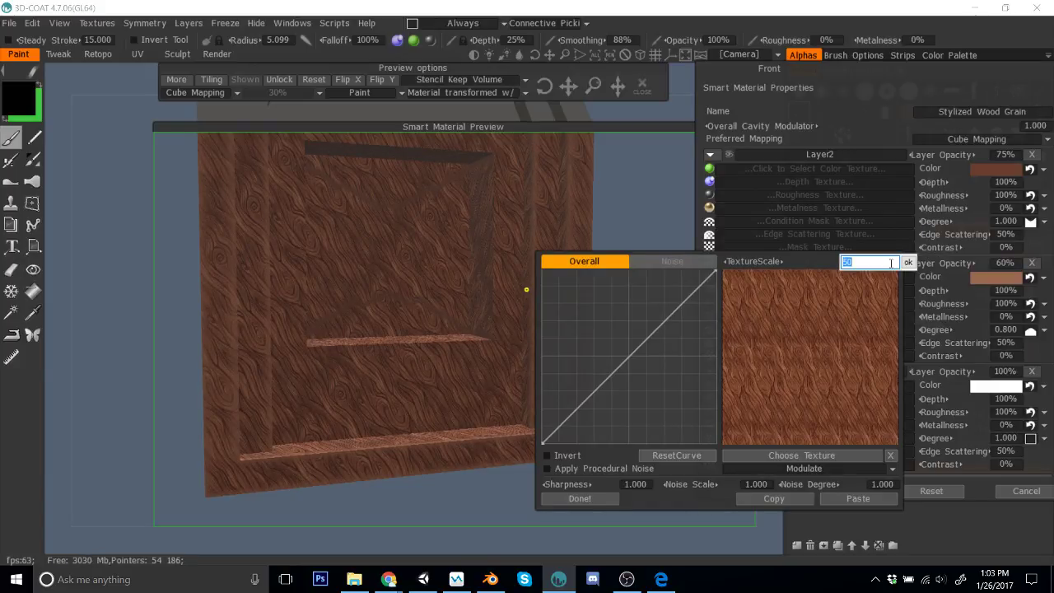
pyautogui.write('75')
pyautogui.press('Return')
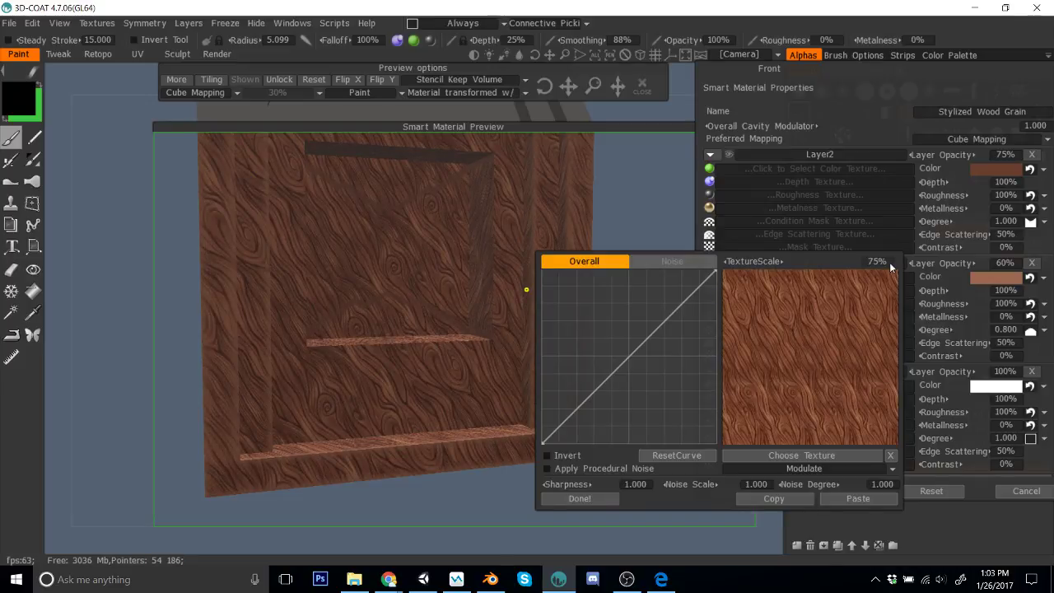
pyautogui.click(579, 497)
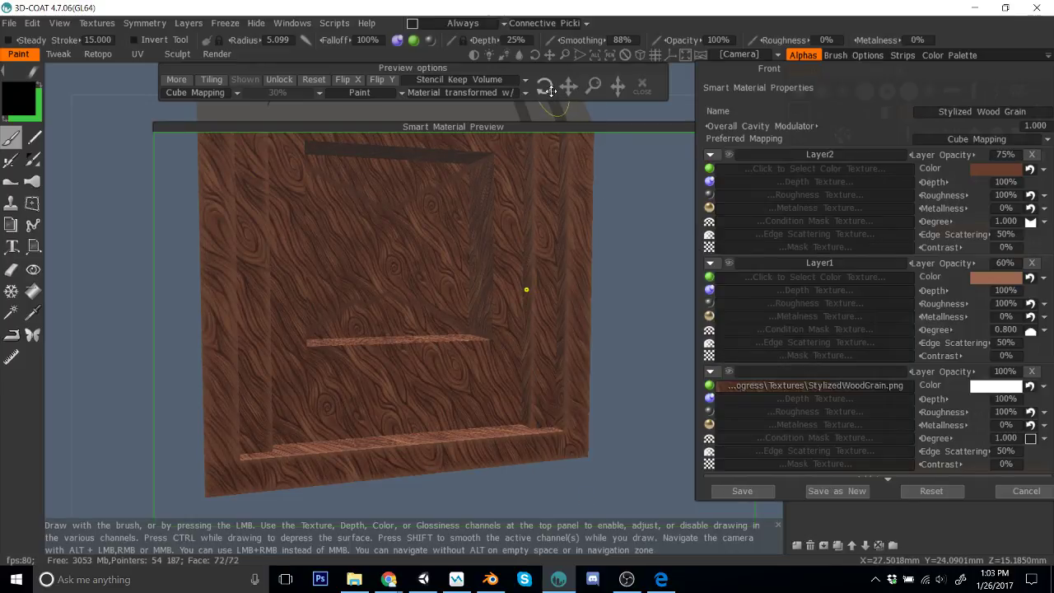
pyautogui.click(388, 579)
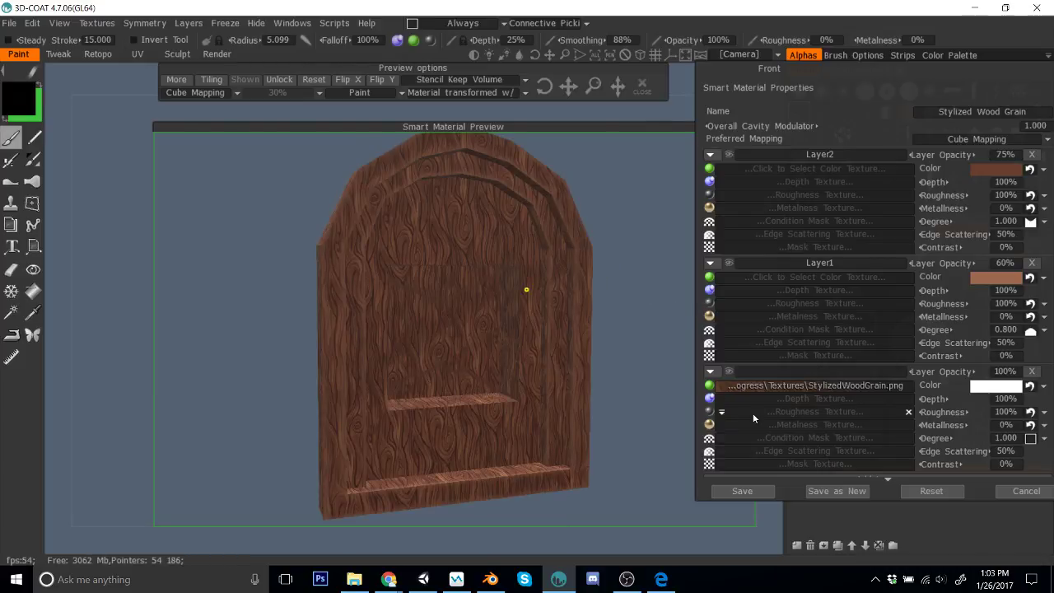
# Step: Set the StylizedWoodGrain.png texture scale to 100%, check the grain on the window and save the smart material
pyautogui.click(723, 386)
pyautogui.click(722, 386)
pyautogui.click(887, 265)
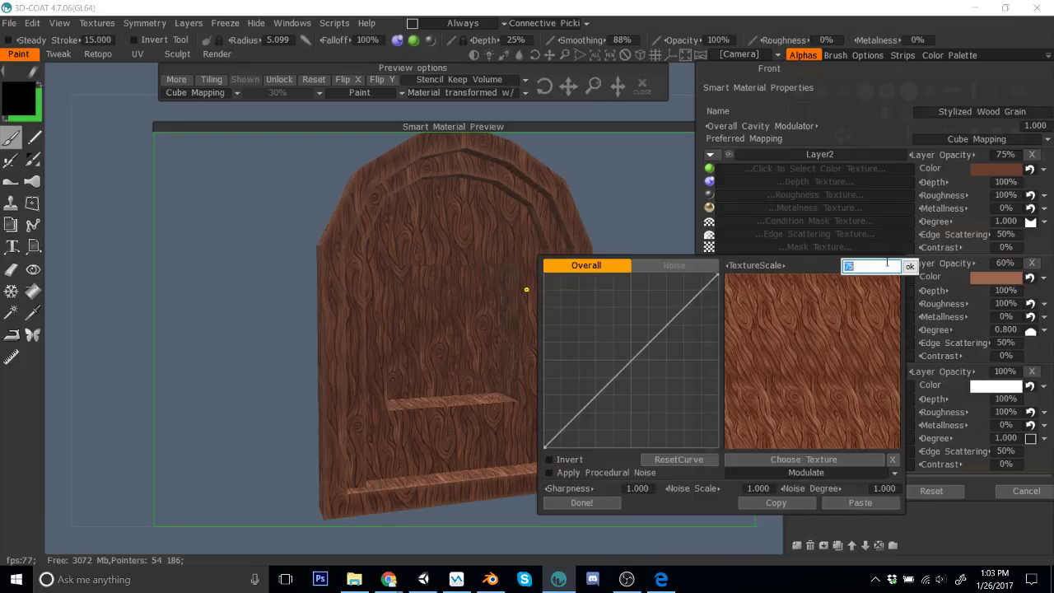
pyautogui.write('100')
pyautogui.press('Return')
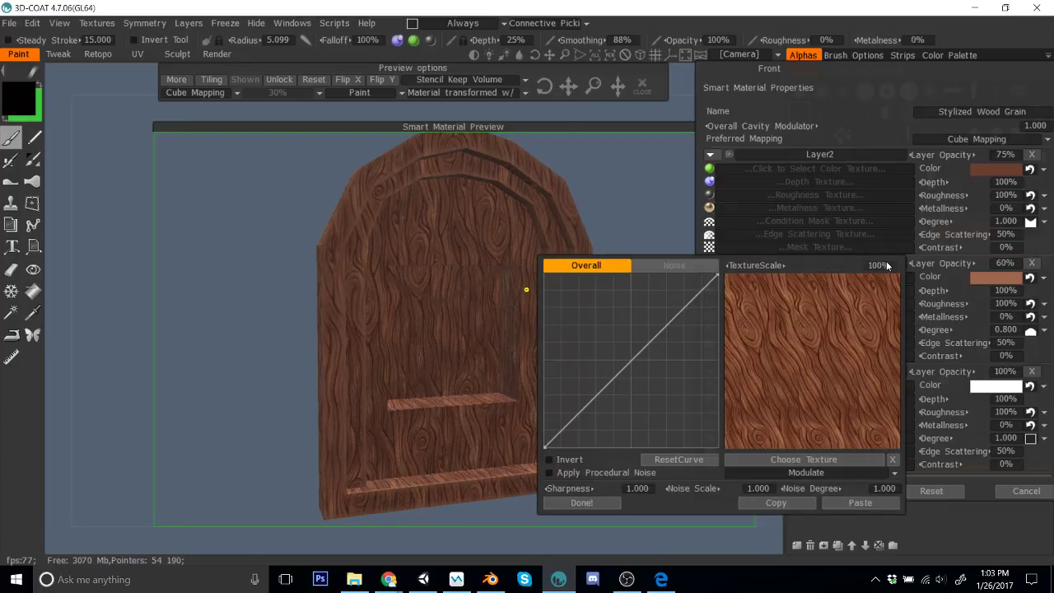
pyautogui.click(592, 503)
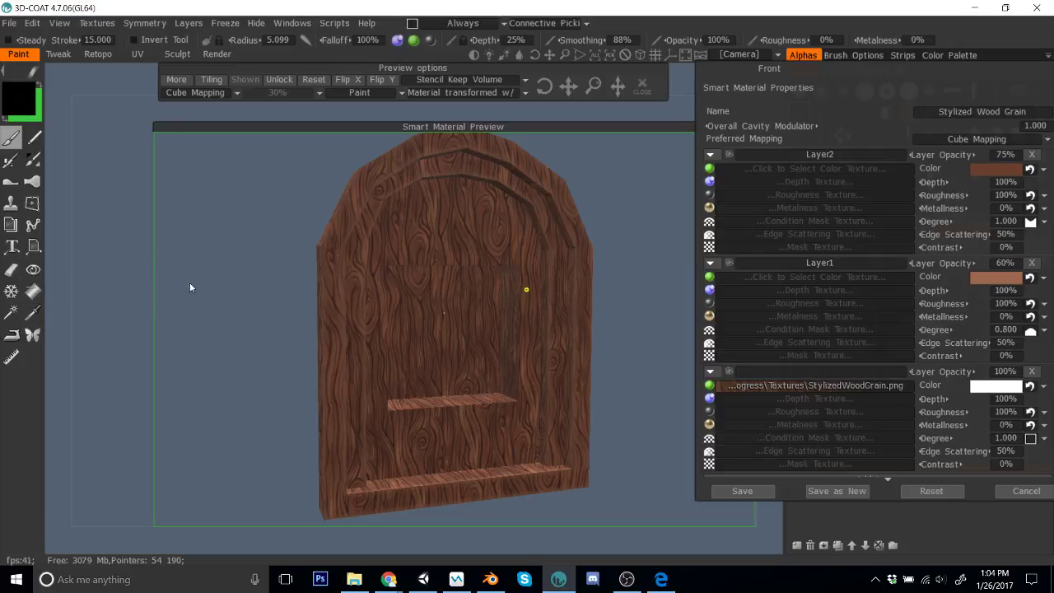
pyautogui.moveTo(189, 287); pyautogui.dragTo(122, 286)
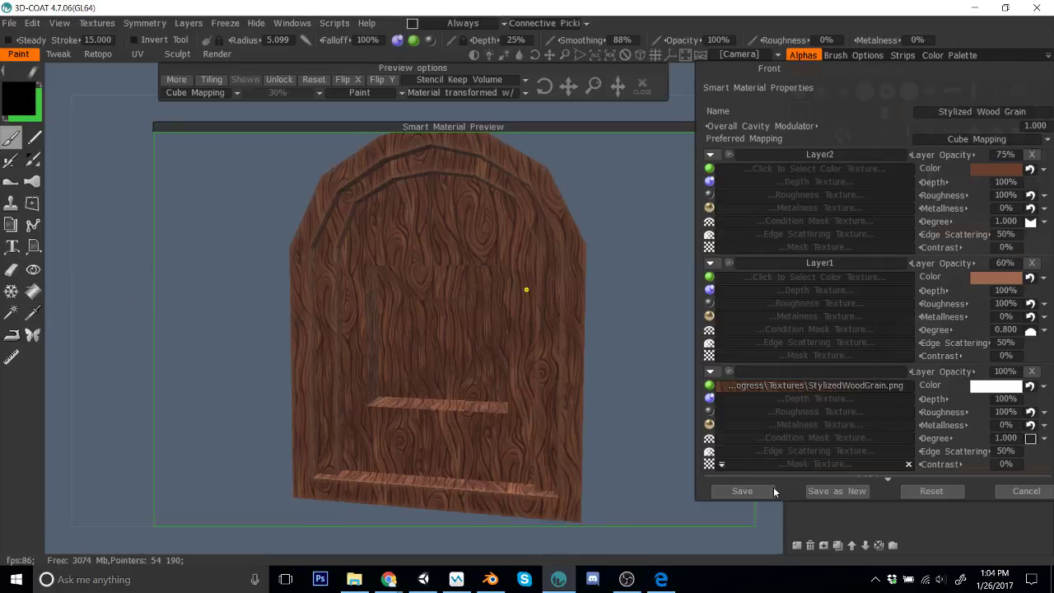
pyautogui.click(741, 492)
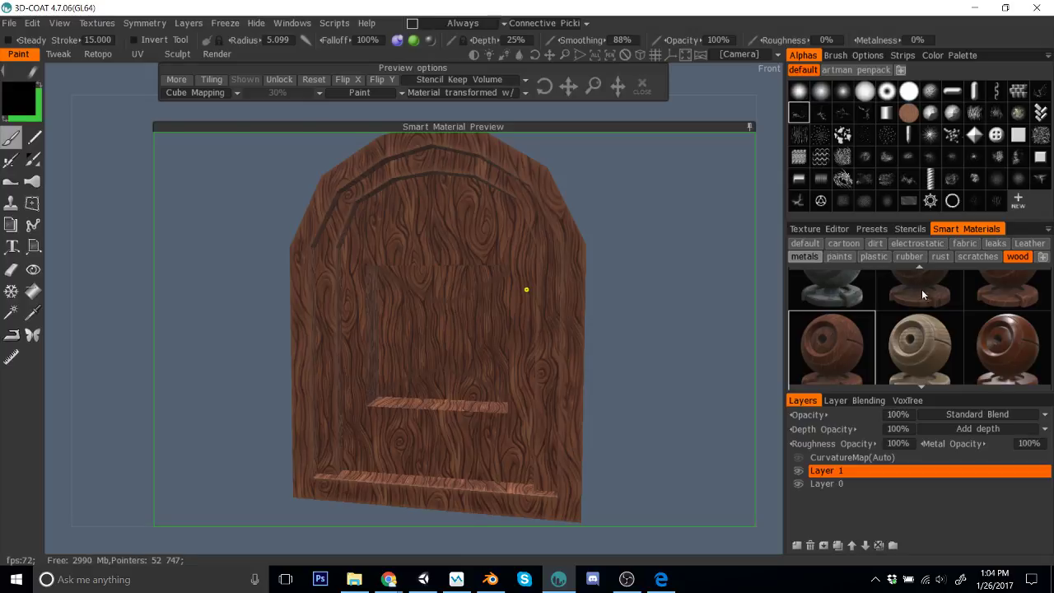
# Step: Browse the metals smart materials and preview the blue-grey metal on the window from several angles
pyautogui.scroll(-1, 971, 303)
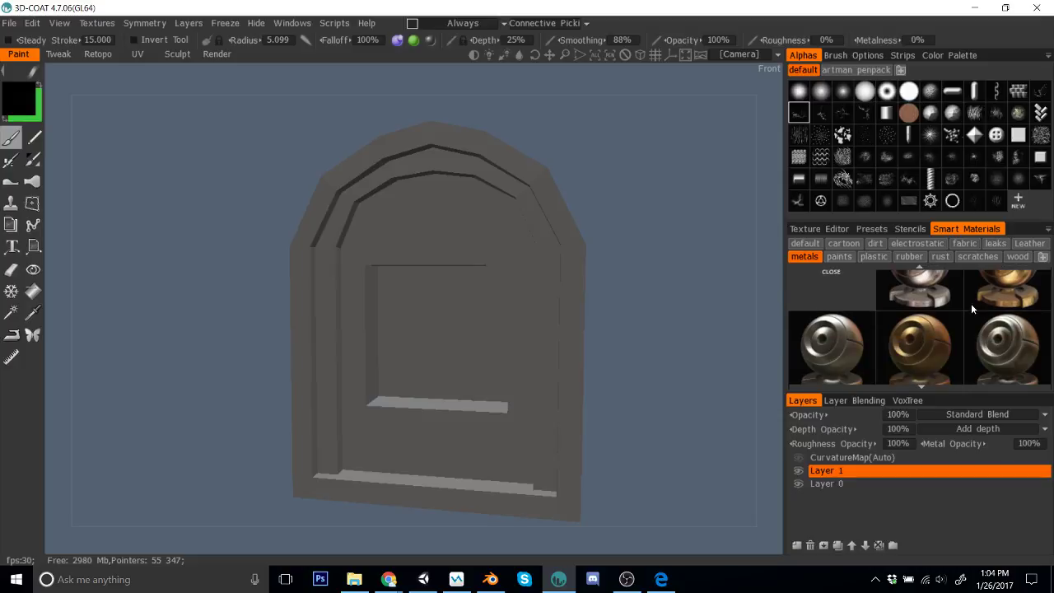
pyautogui.scroll(-1, 1001, 322)
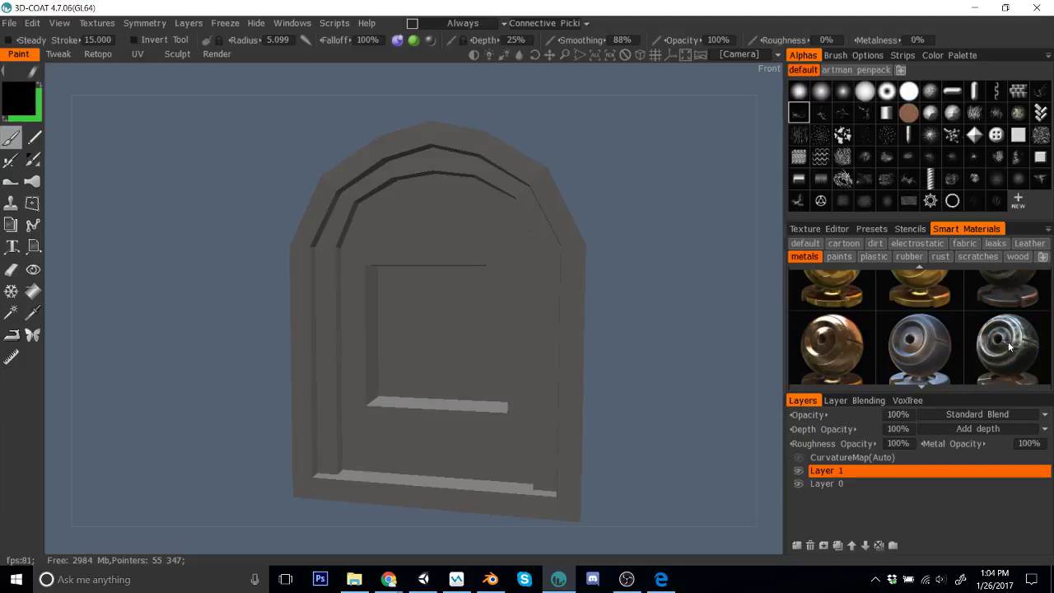
pyautogui.click(920, 345)
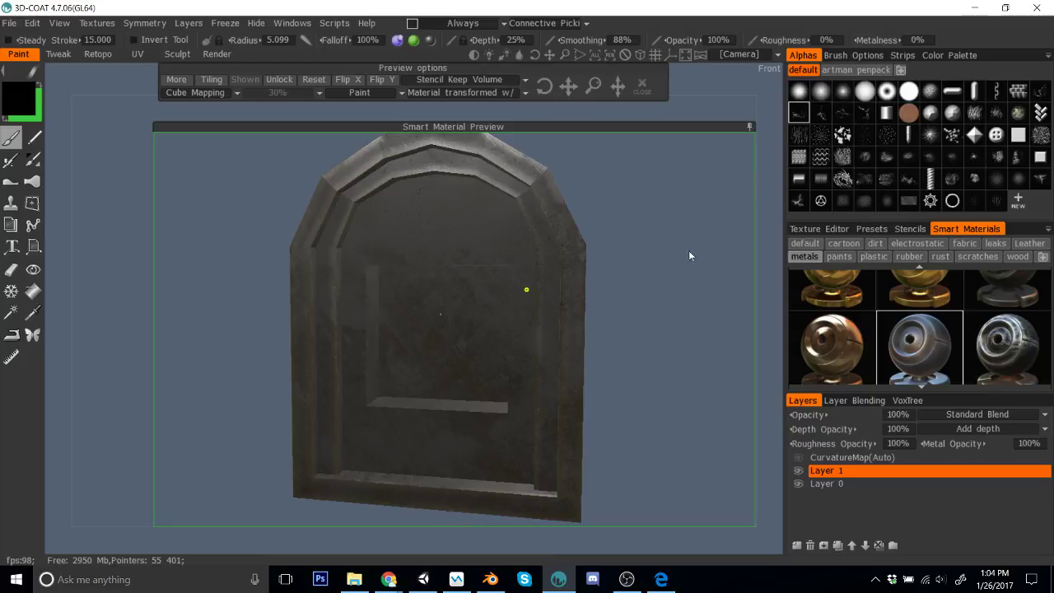
pyautogui.press('Escape')
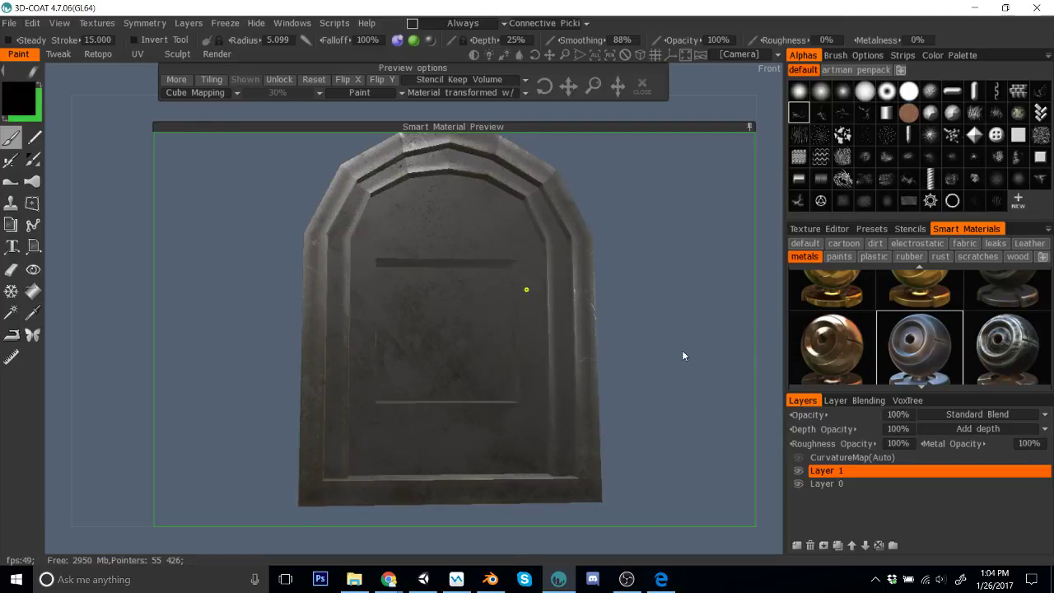
pyautogui.scroll(3, 695, 280)
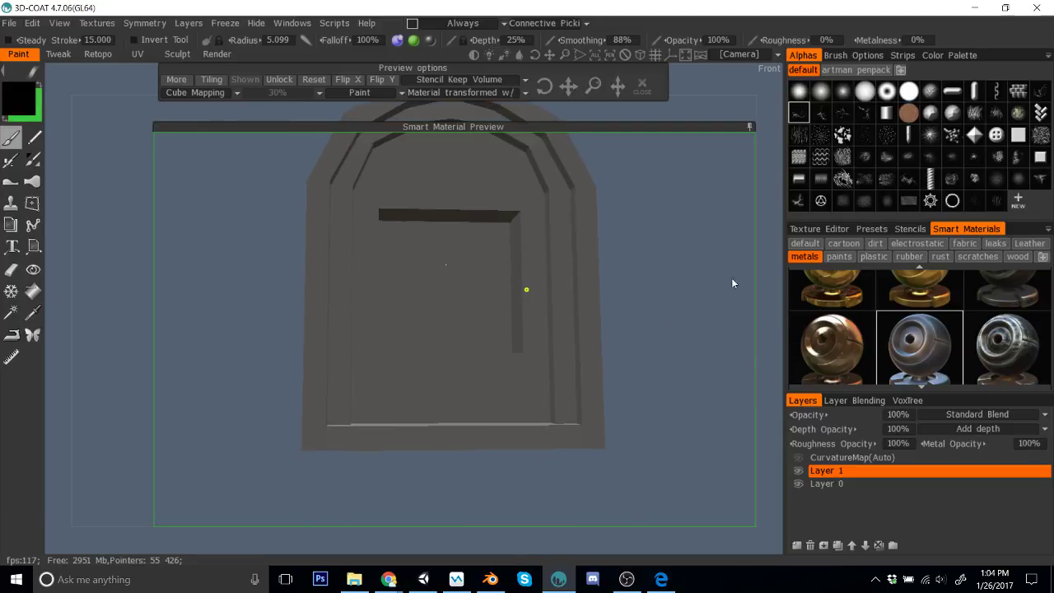
pyautogui.scroll(-2, 704, 300)
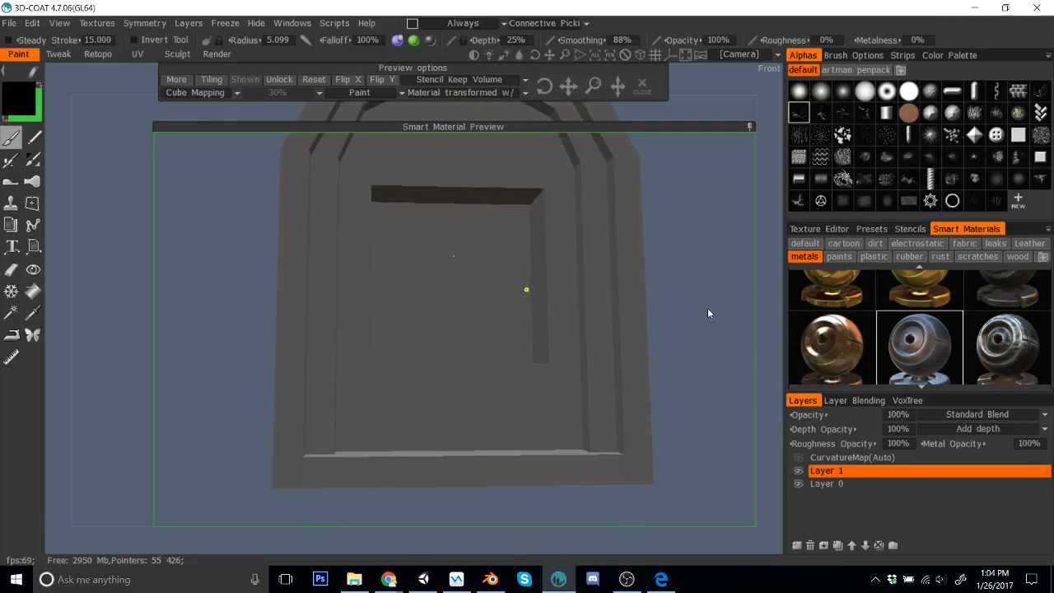
pyautogui.moveTo(634, 275); pyautogui.dragTo(609, 317)
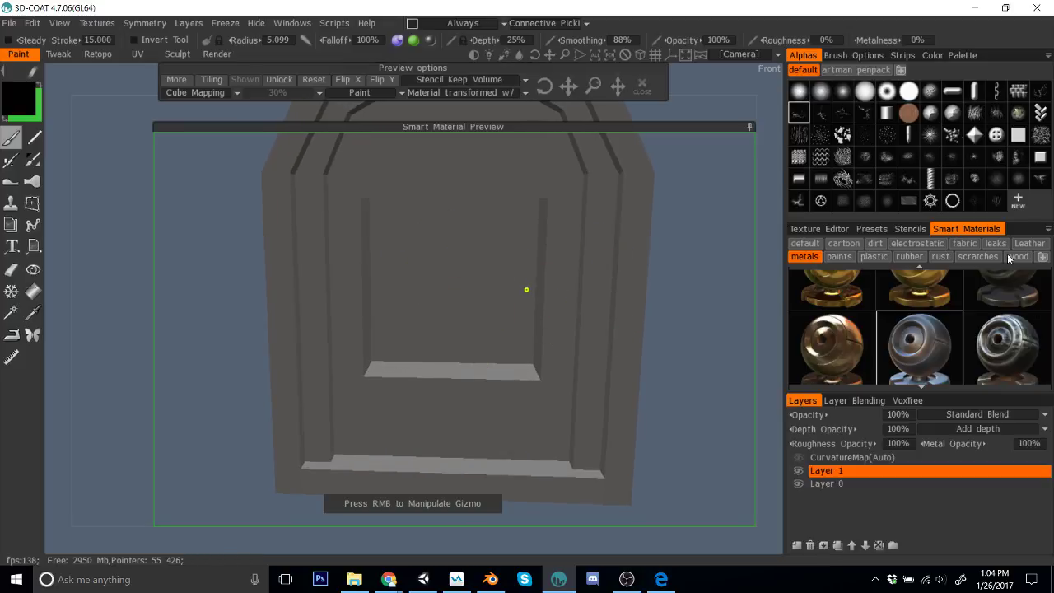
# Step: Preview the metal_forged smart material and calculate its ambient occlusion into a new layer, using Sphere light sources and a light count of 2048
pyautogui.moveTo(833, 206)
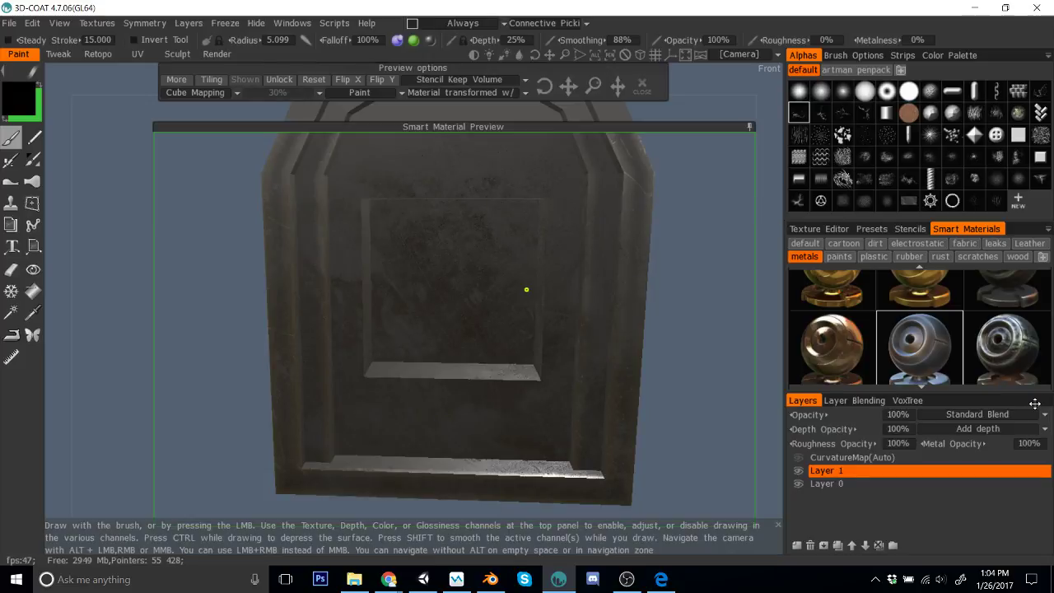
pyautogui.moveTo(1021, 356)
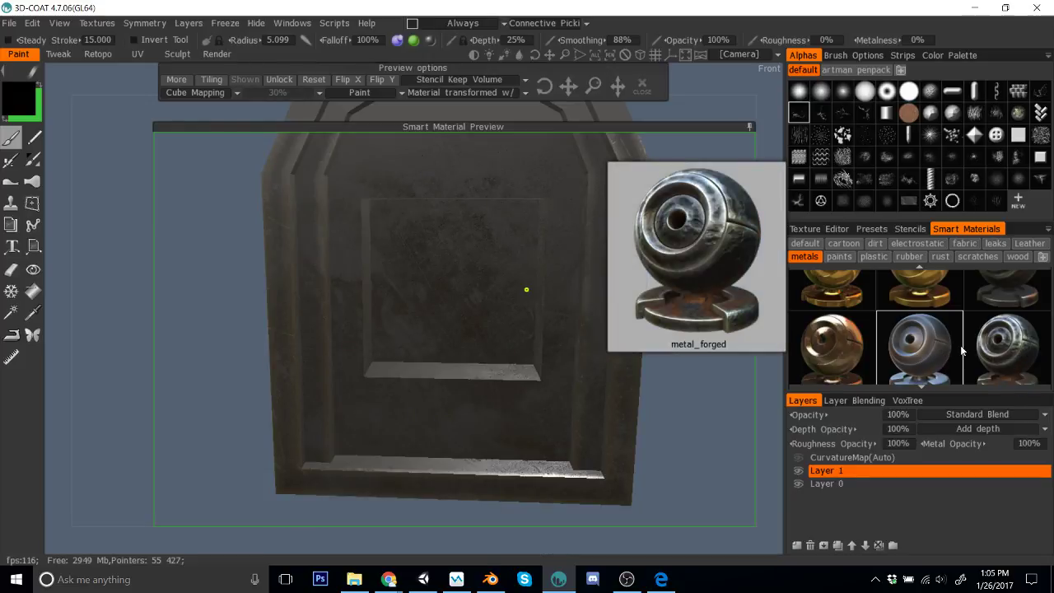
pyautogui.click(765, 267)
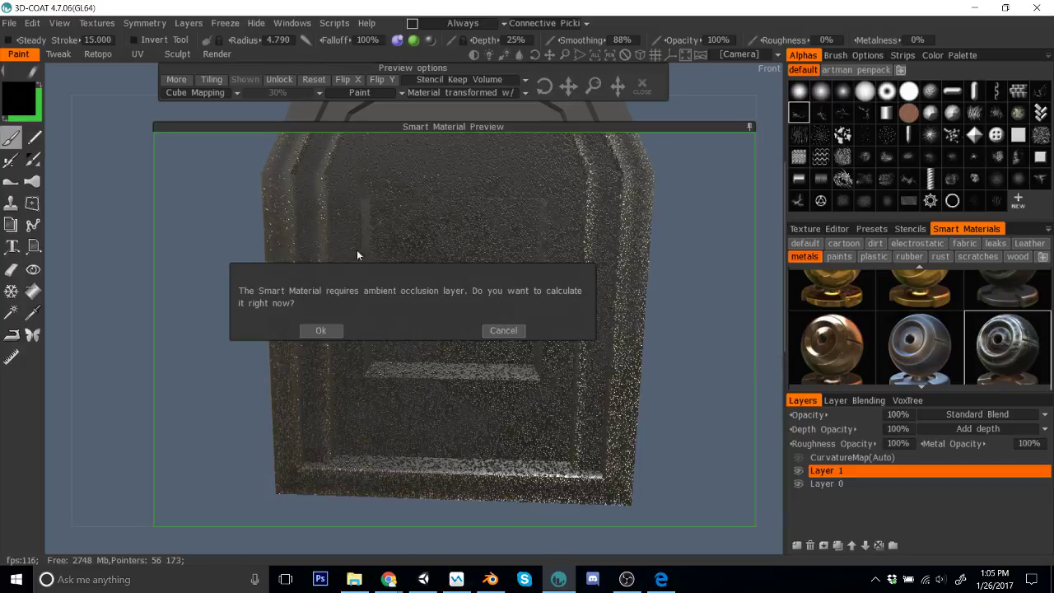
pyautogui.click(323, 329)
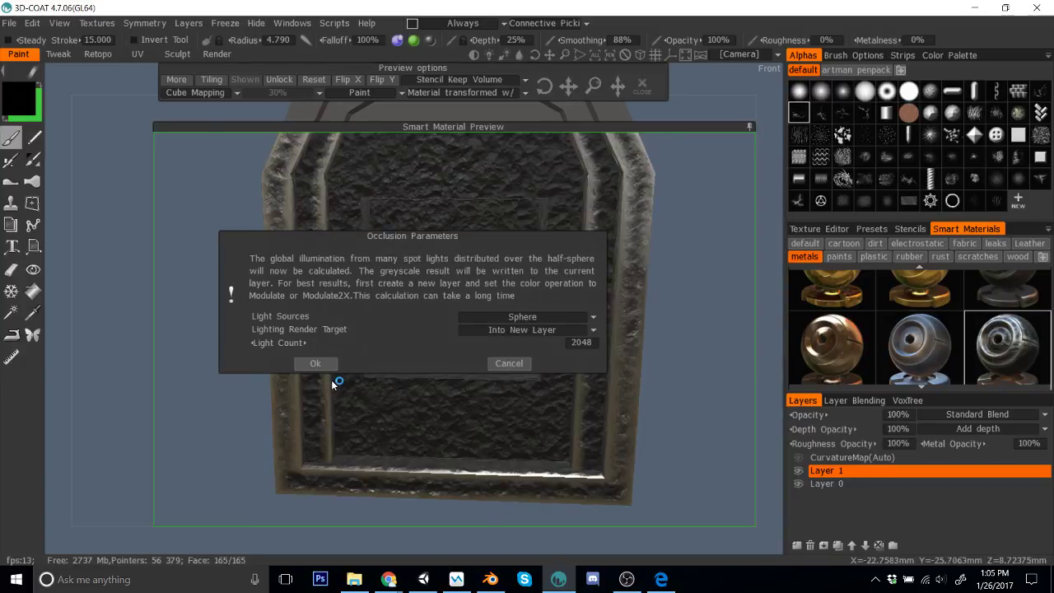
pyautogui.click(316, 363)
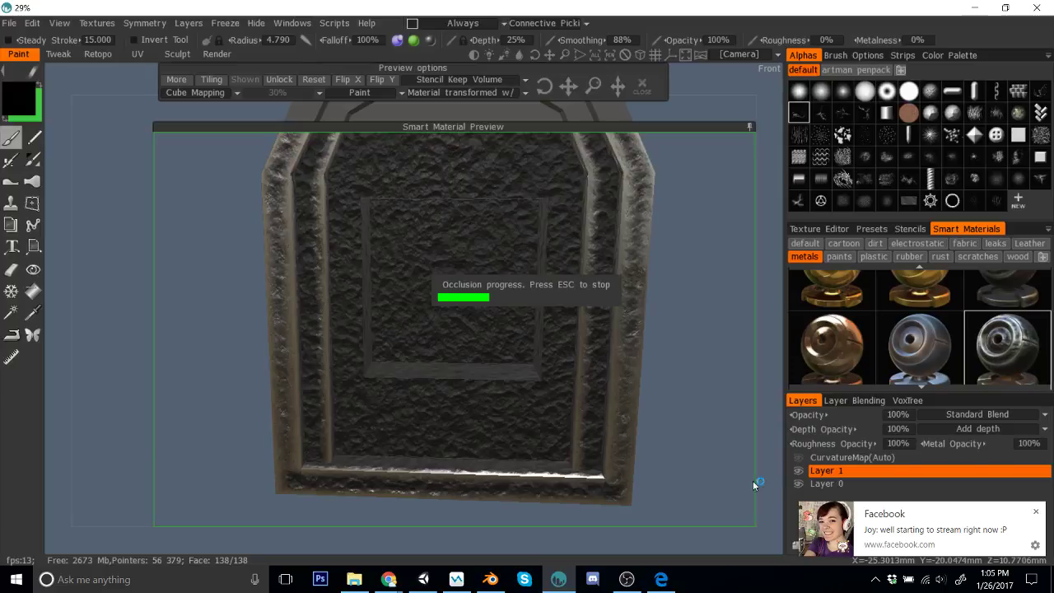
# Step: Dismiss the notification and preview several darker metals smart materials on the window, including from an angle
pyautogui.click(1035, 512)
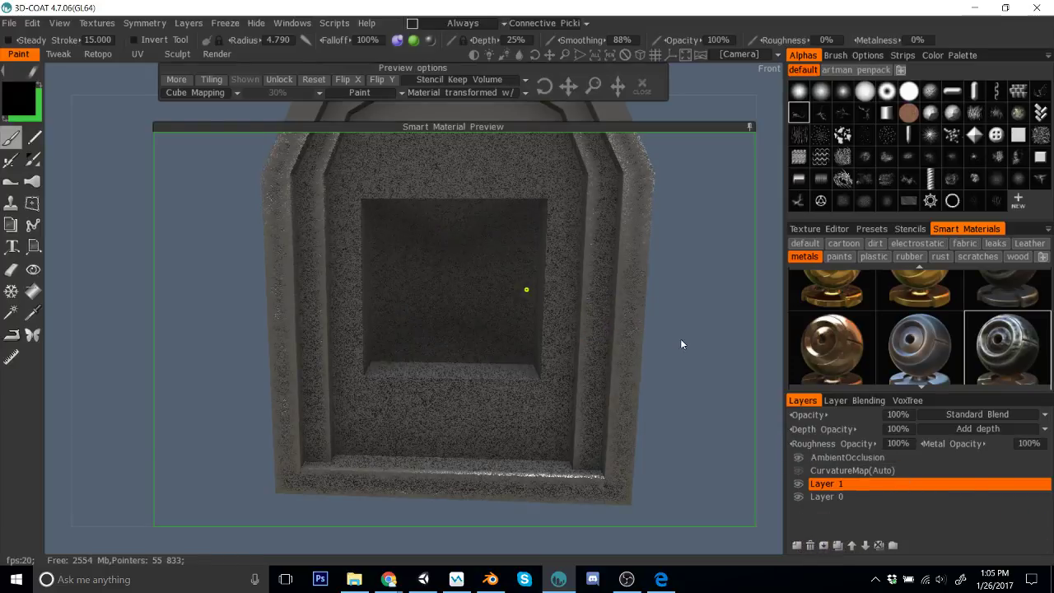
pyautogui.scroll(-1, 978, 360)
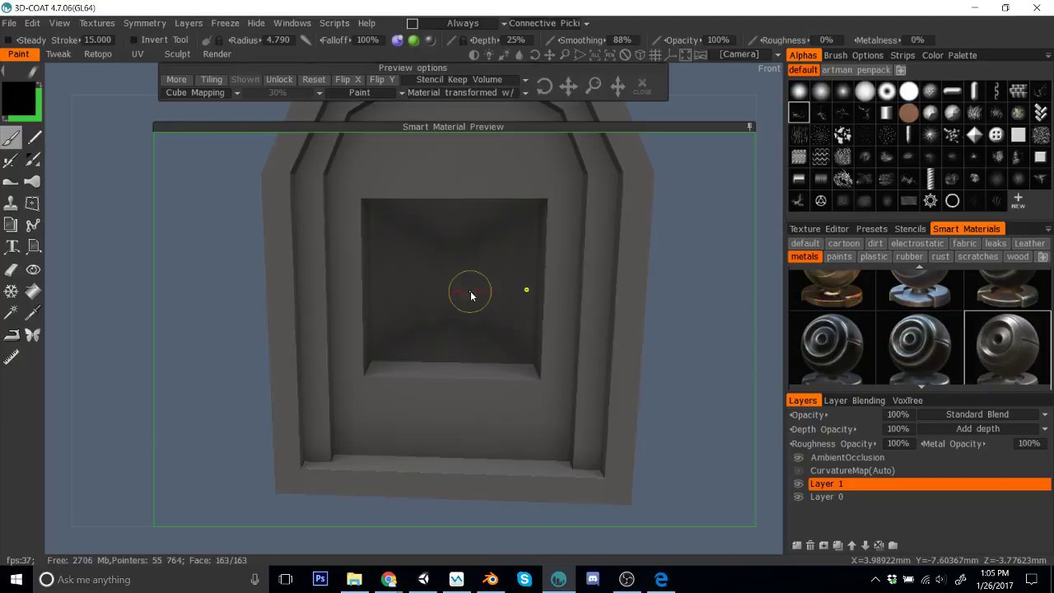
pyautogui.moveTo(932, 355)
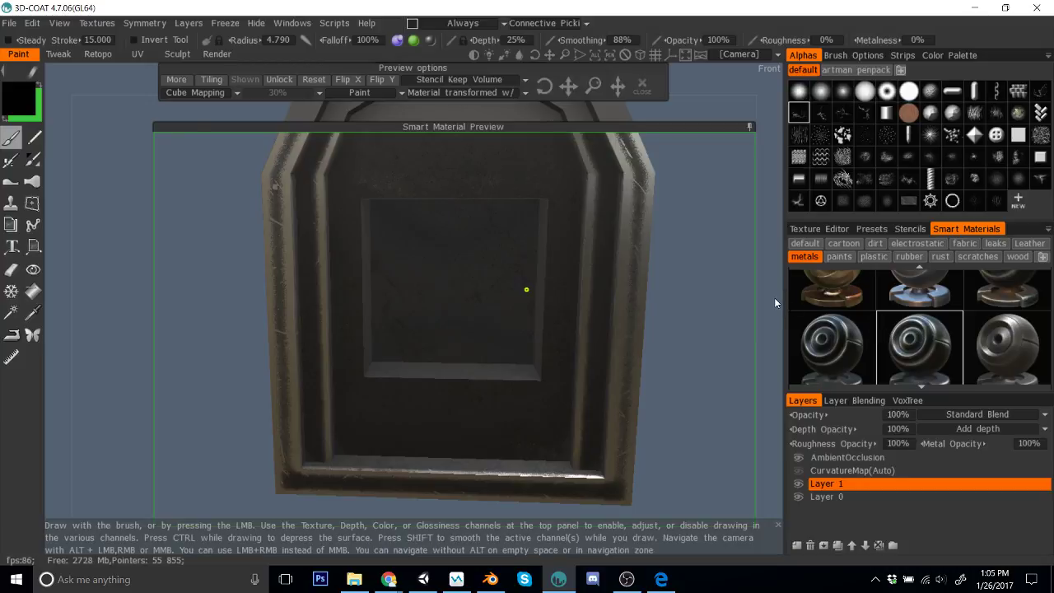
pyautogui.moveTo(596, 302); pyautogui.dragTo(630, 278, button='right')
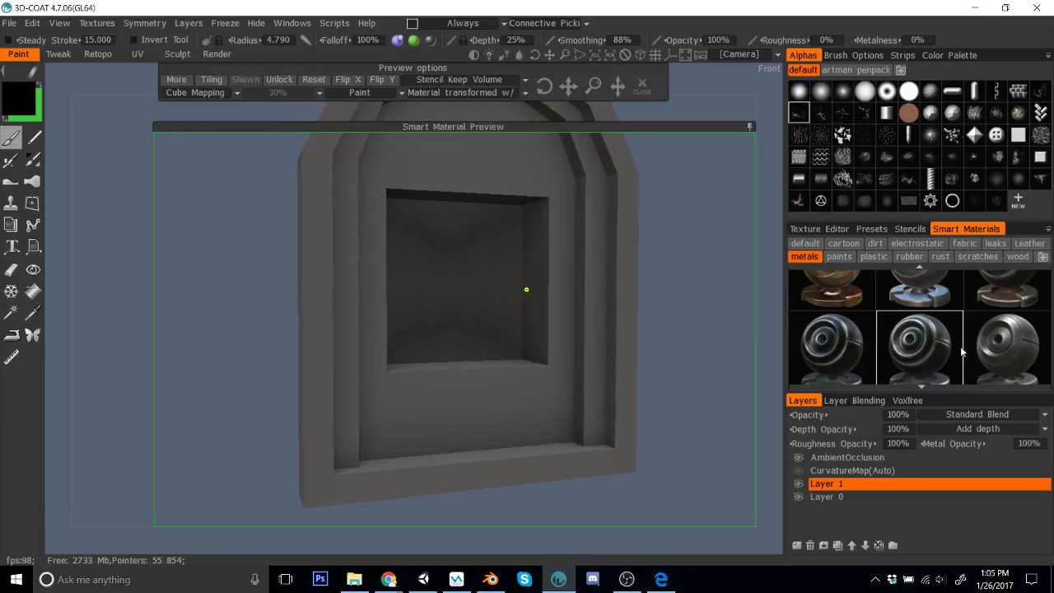
pyautogui.scroll(1, 959, 350)
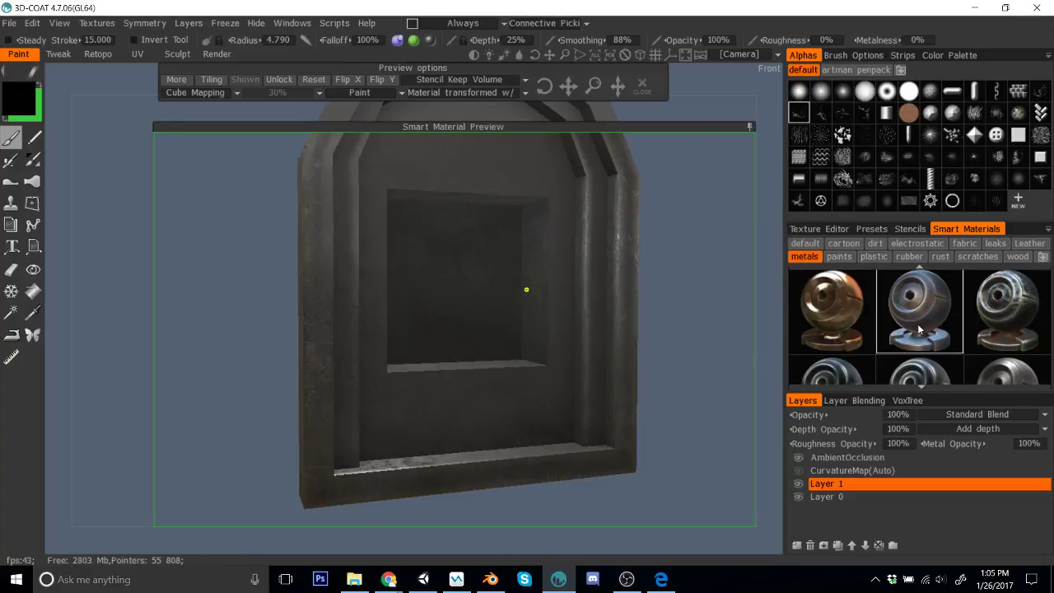
# Step: Open the metal_dark smart material for editing and set its steel layer's color lightness to 66%
pyautogui.rightClick(919, 313)
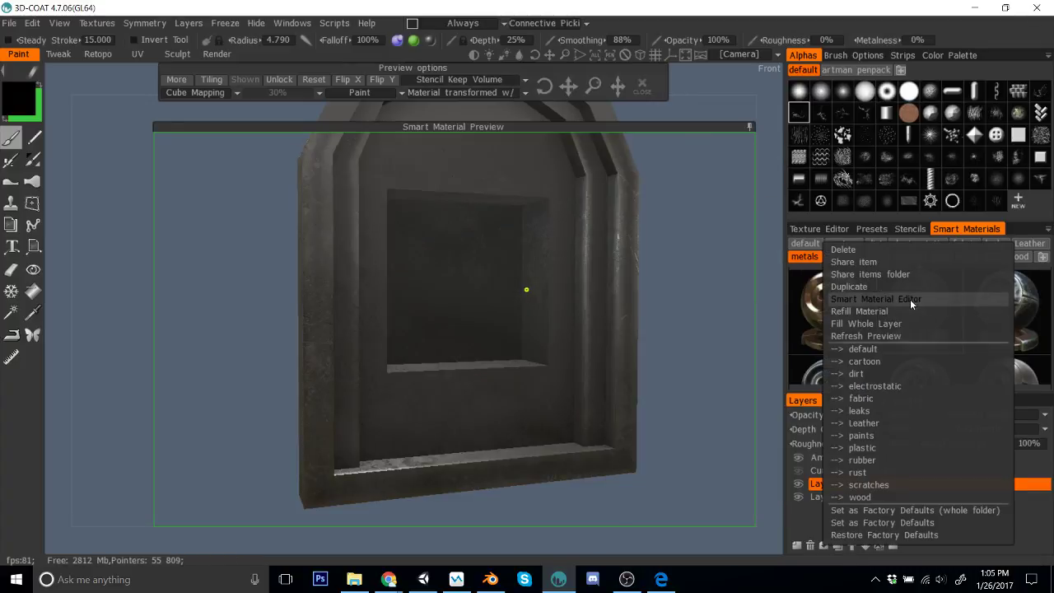
pyautogui.click(910, 299)
pyautogui.moveTo(593, 93); pyautogui.dragTo(858, 116)
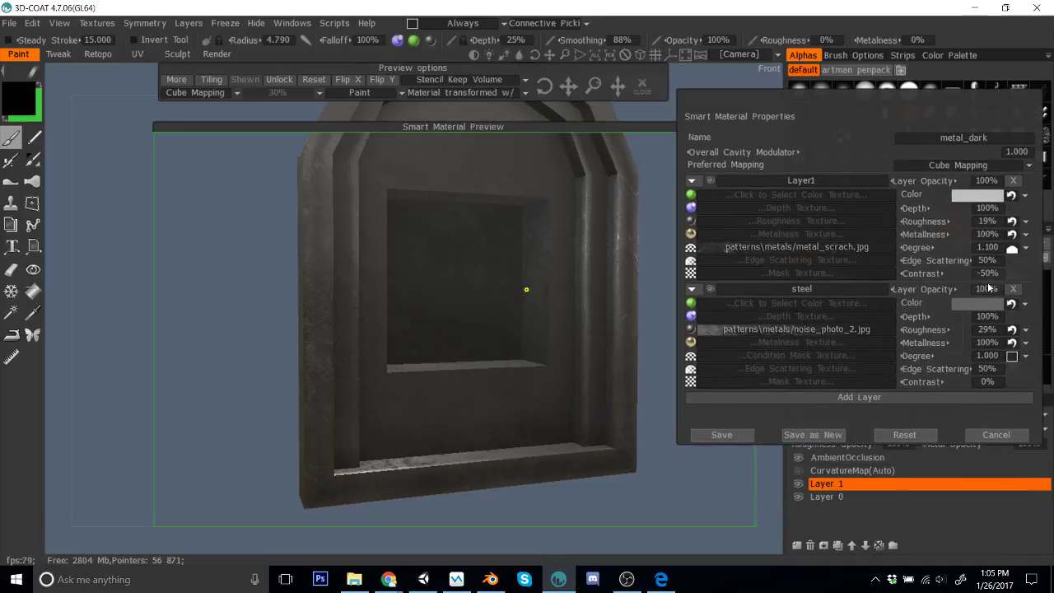
pyautogui.click(978, 303)
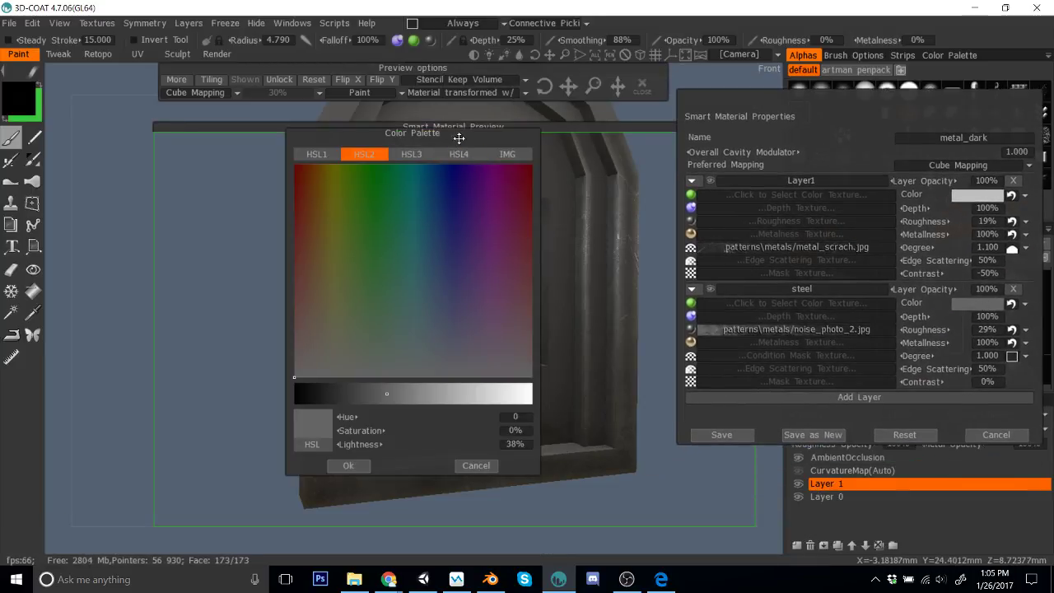
pyautogui.moveTo(459, 132); pyautogui.dragTo(746, 114)
pyautogui.click(734, 371)
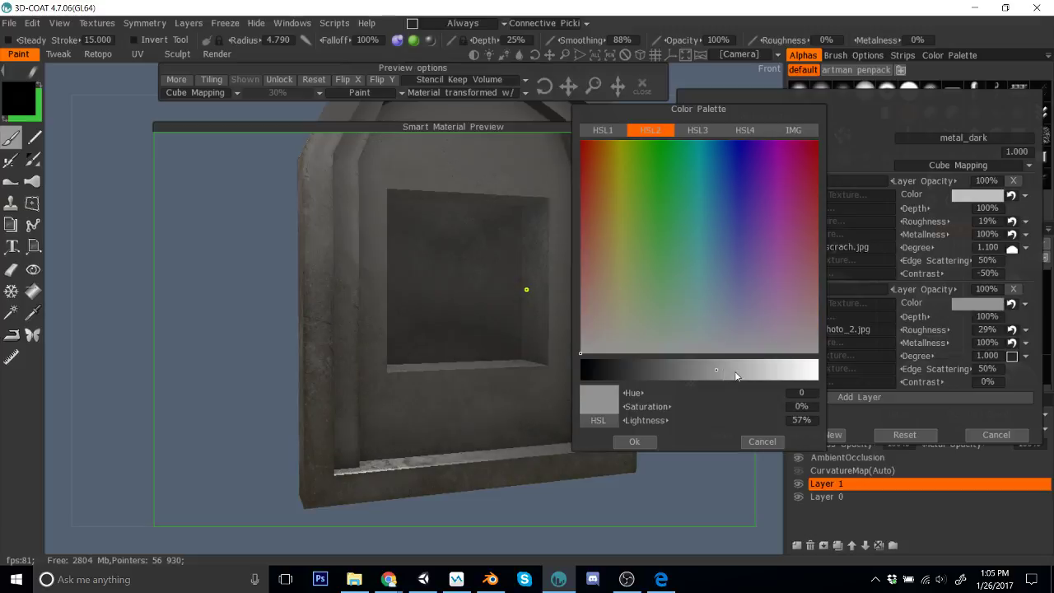
pyautogui.click(740, 373)
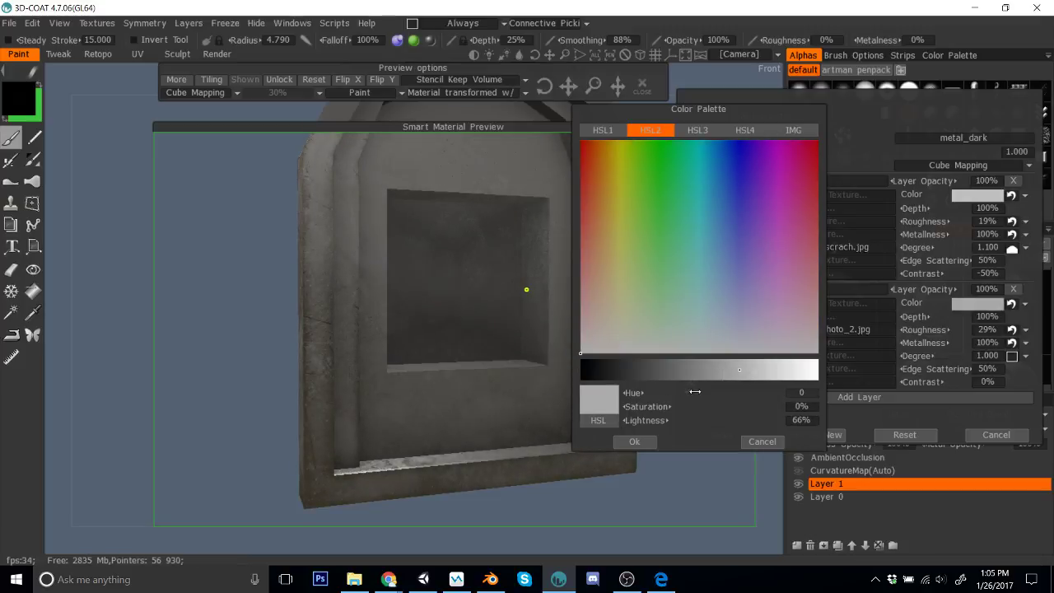
# Step: Tint the steel layer pale blue with hue 206, saturation 17% and lightness 76%, and accept the color
pyautogui.click(733, 297)
pyautogui.moveTo(739, 297); pyautogui.dragTo(732, 304)
pyautogui.click(737, 319)
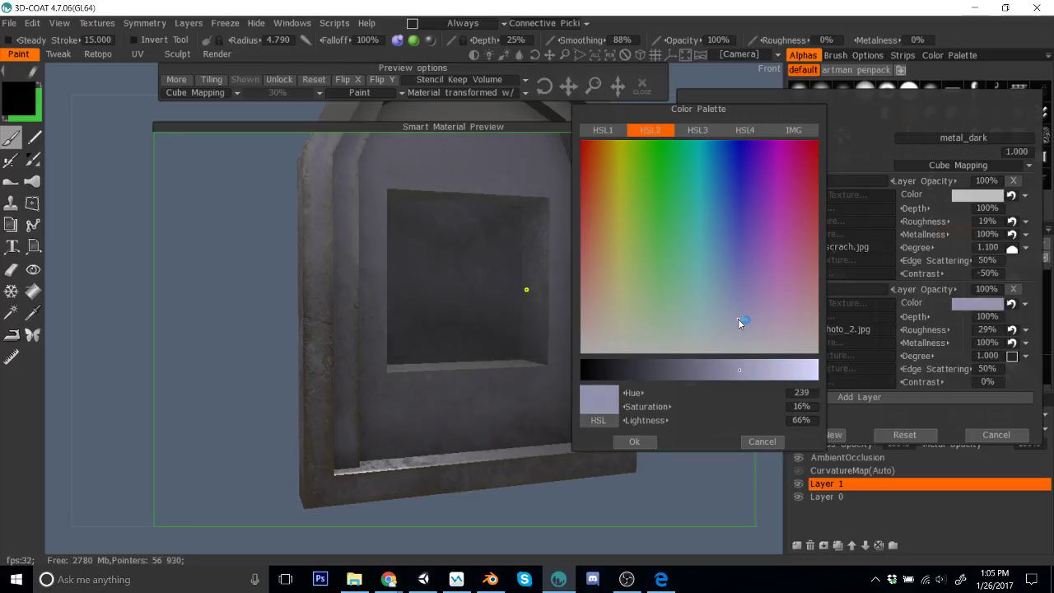
pyautogui.click(767, 368)
pyautogui.click(764, 370)
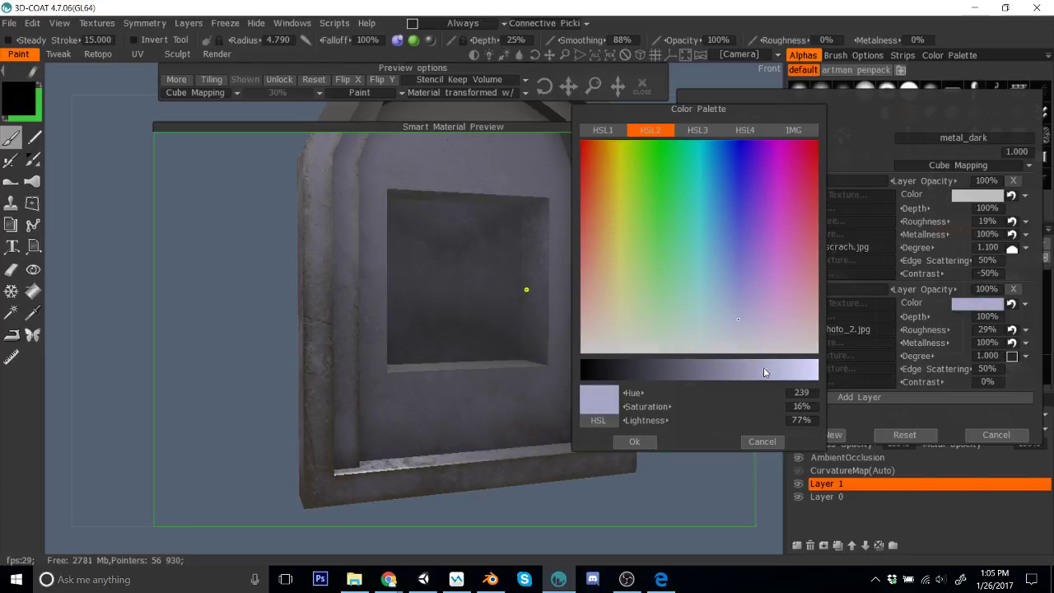
pyautogui.click(759, 318)
pyautogui.click(740, 317)
pyautogui.click(714, 319)
pyautogui.click(719, 318)
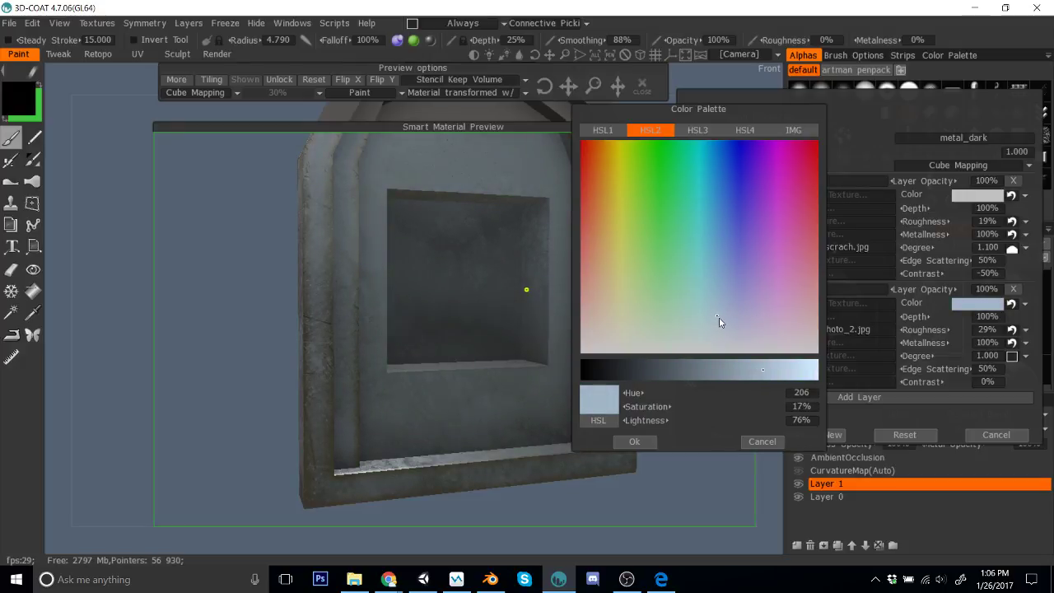
pyautogui.click(631, 443)
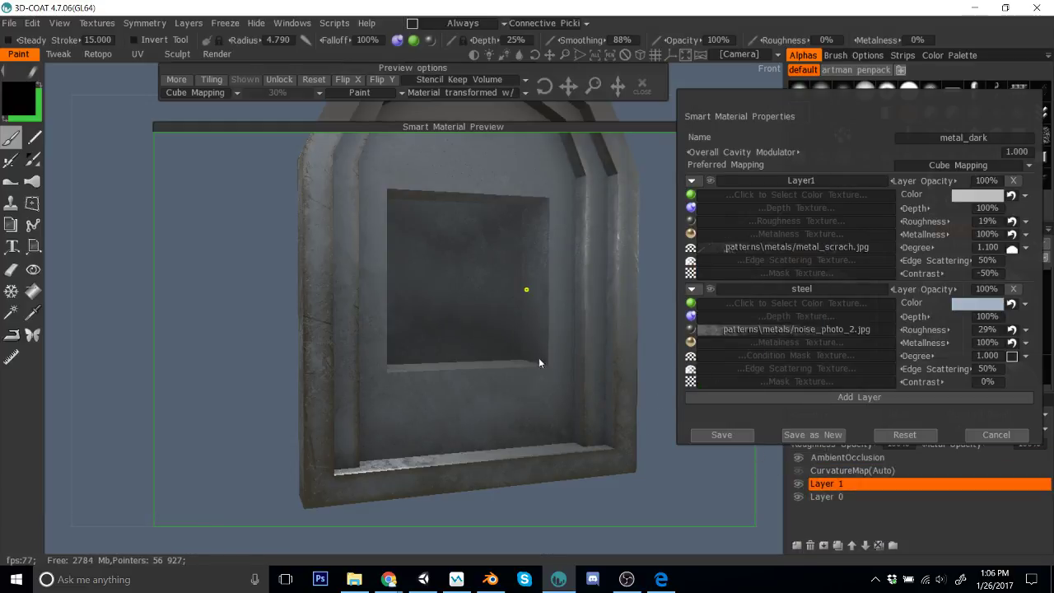
# Step: With the Fill tool, try to fill the Glass surface material with the edited metal, and cancel the open smart material edit
pyautogui.click(33, 290)
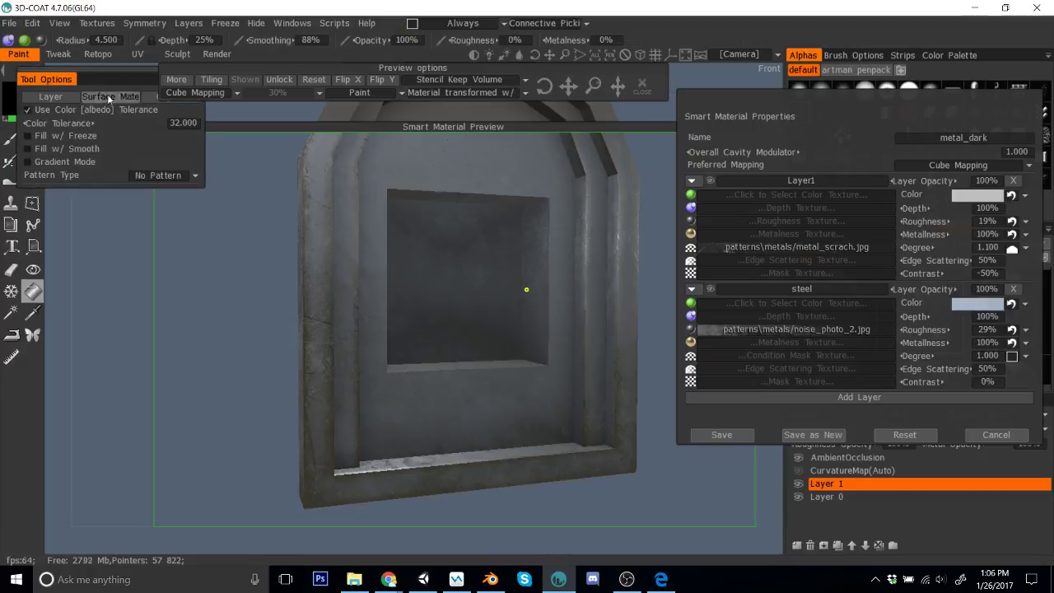
pyautogui.moveTo(107, 96); pyautogui.dragTo(148, 180)
pyautogui.click(352, 289)
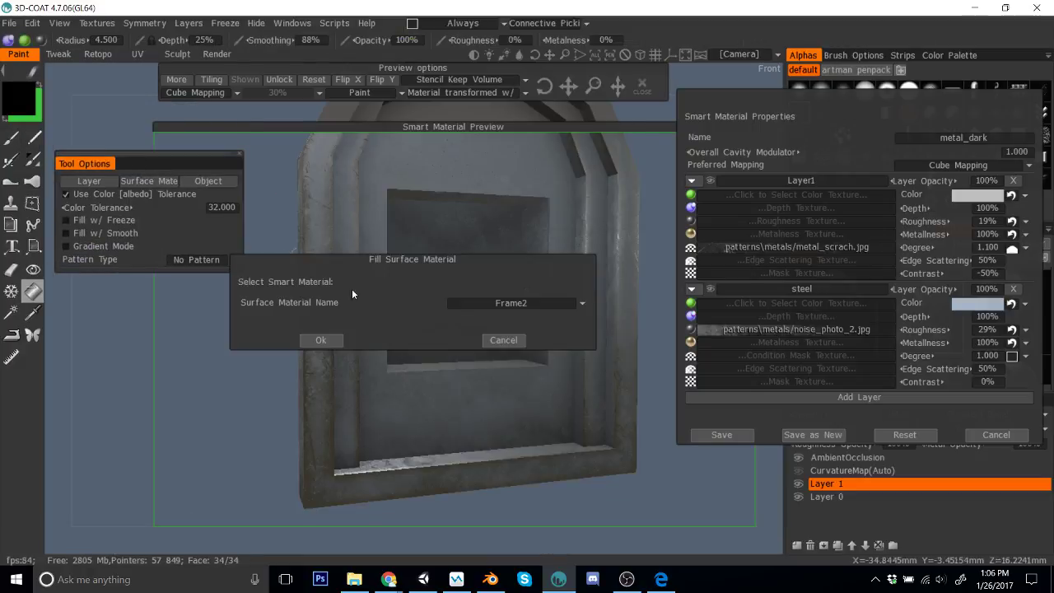
pyautogui.click(509, 305)
pyautogui.click(479, 383)
pyautogui.click(319, 339)
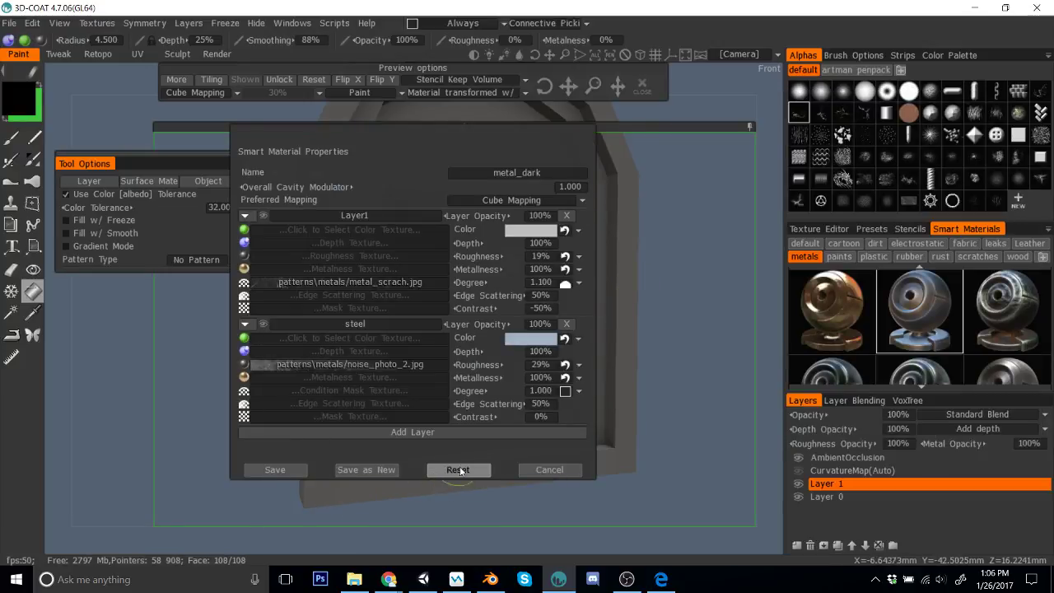
pyautogui.click(549, 469)
# Step: Try to fill the Glass surface material with metal_dark, checking the window's recessed pane with the smart material preview hidden
pyautogui.click(749, 126)
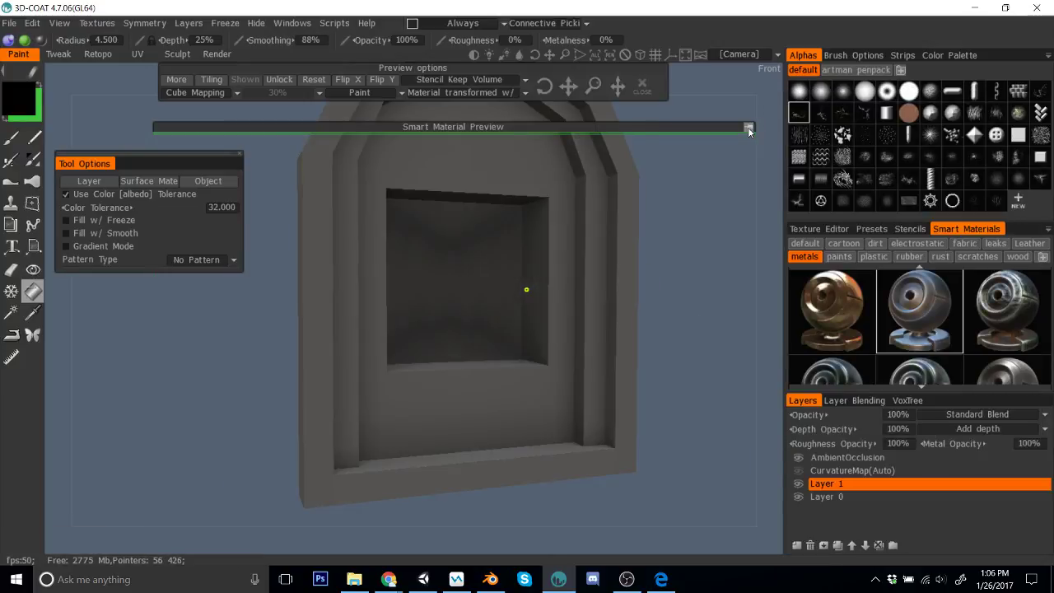
pyautogui.moveTo(693, 299); pyautogui.dragTo(610, 323)
pyautogui.moveTo(610, 323); pyautogui.dragTo(729, 329, button='right')
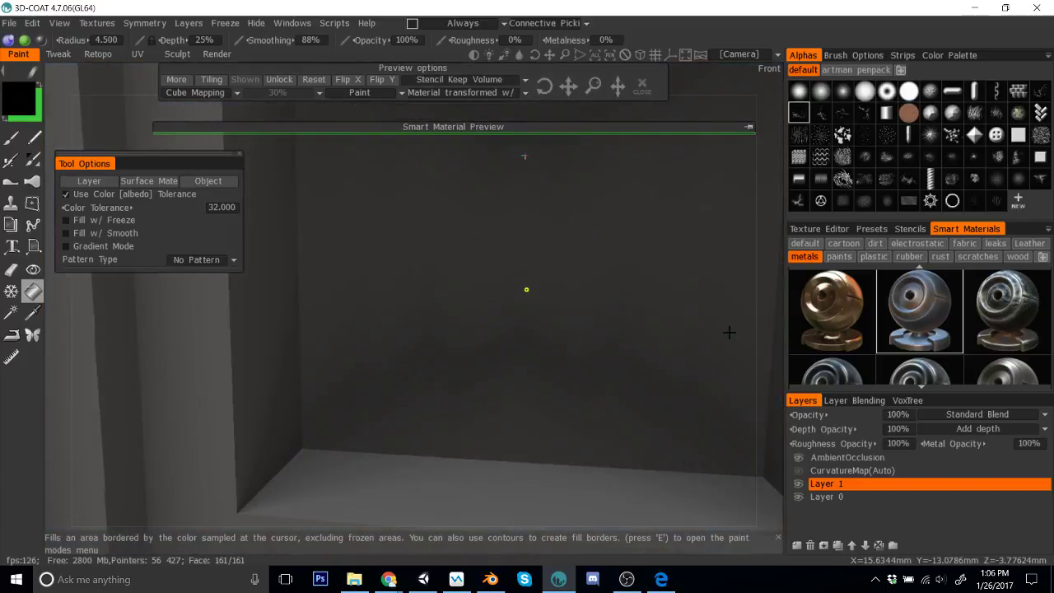
pyautogui.moveTo(725, 329); pyautogui.dragTo(560, 412)
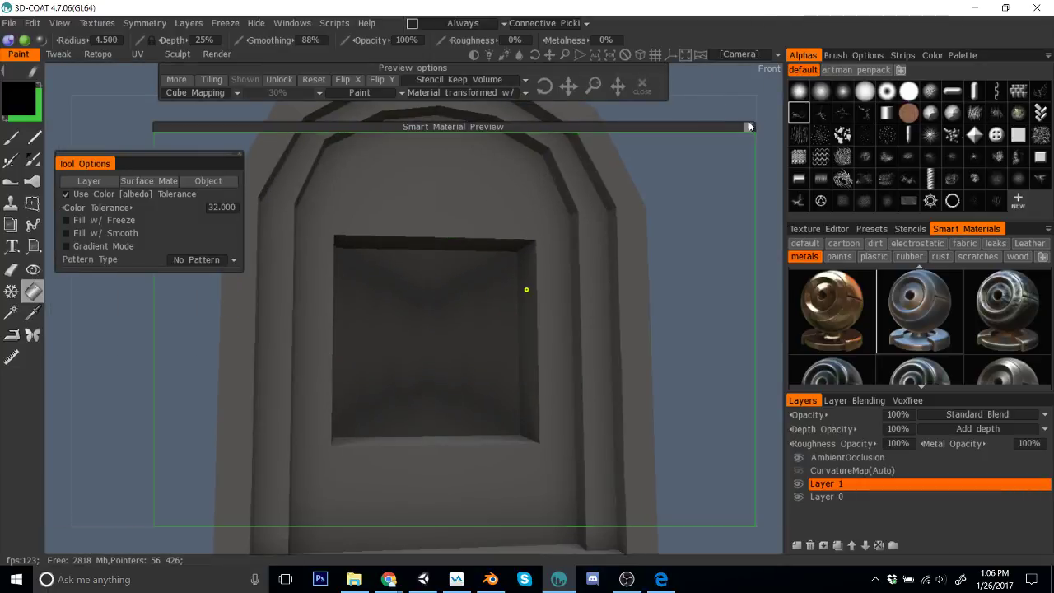
pyautogui.moveTo(856, 289)
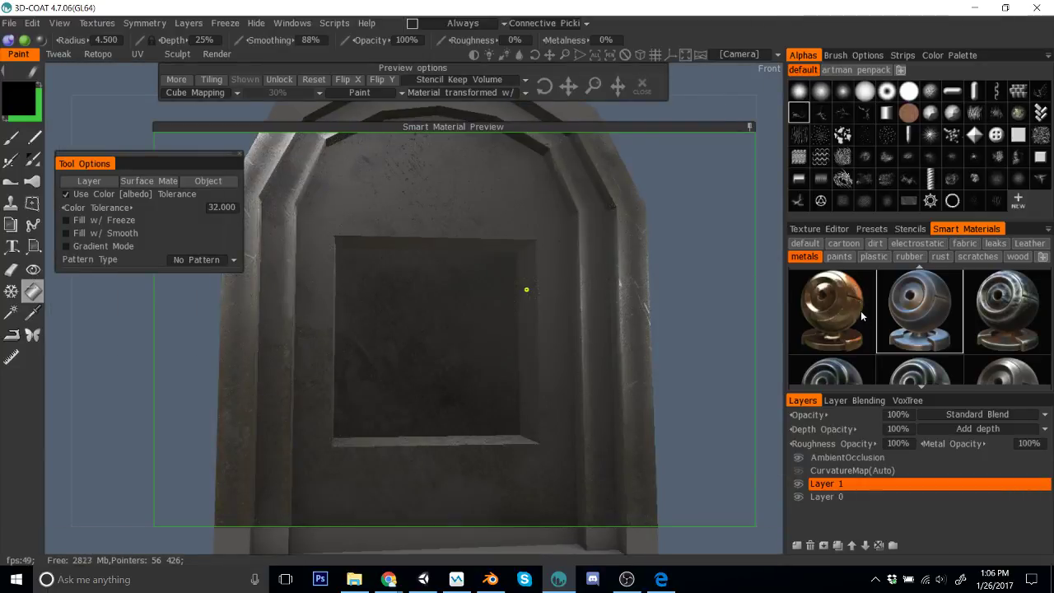
pyautogui.click(149, 182)
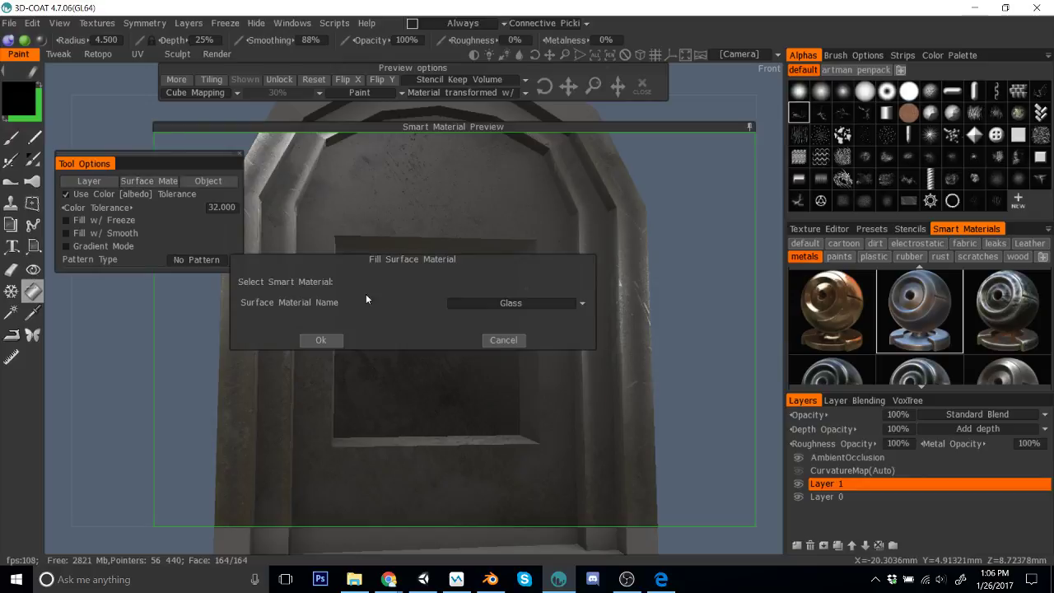
pyautogui.click(332, 340)
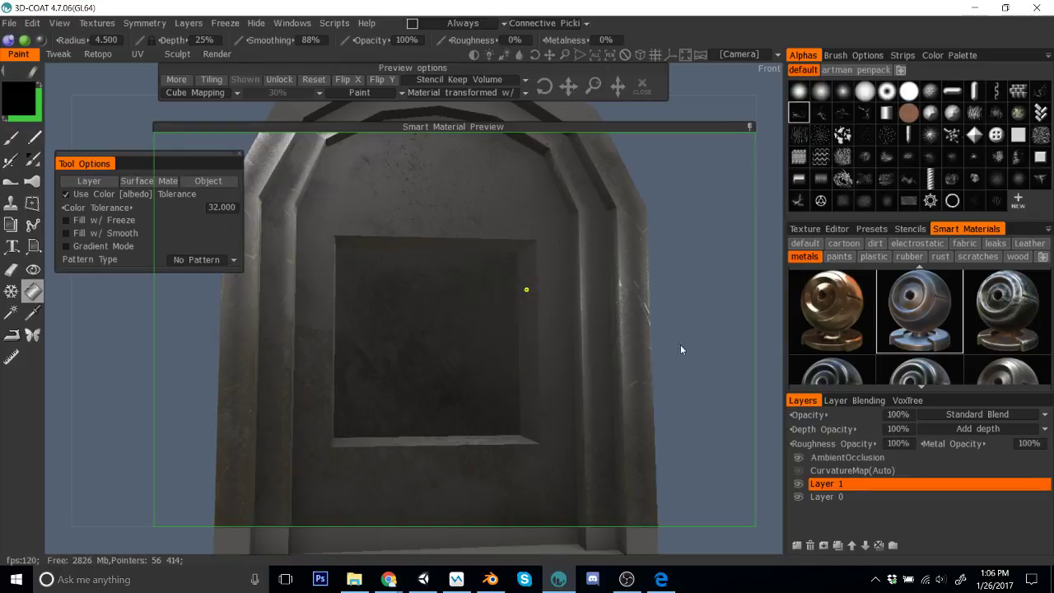
pyautogui.click(750, 127)
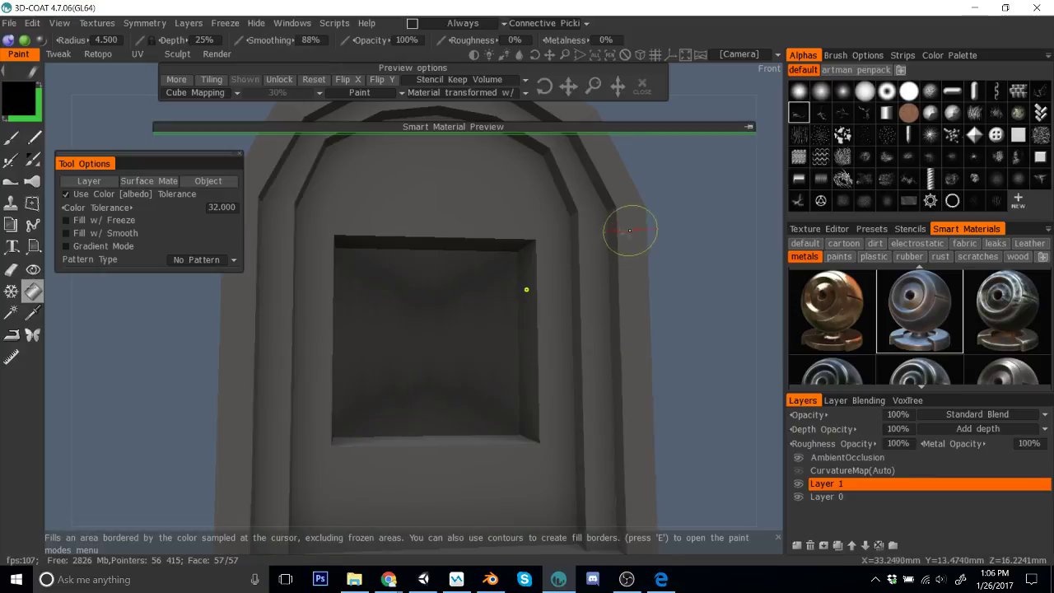
pyautogui.scroll(10, 673, 316)
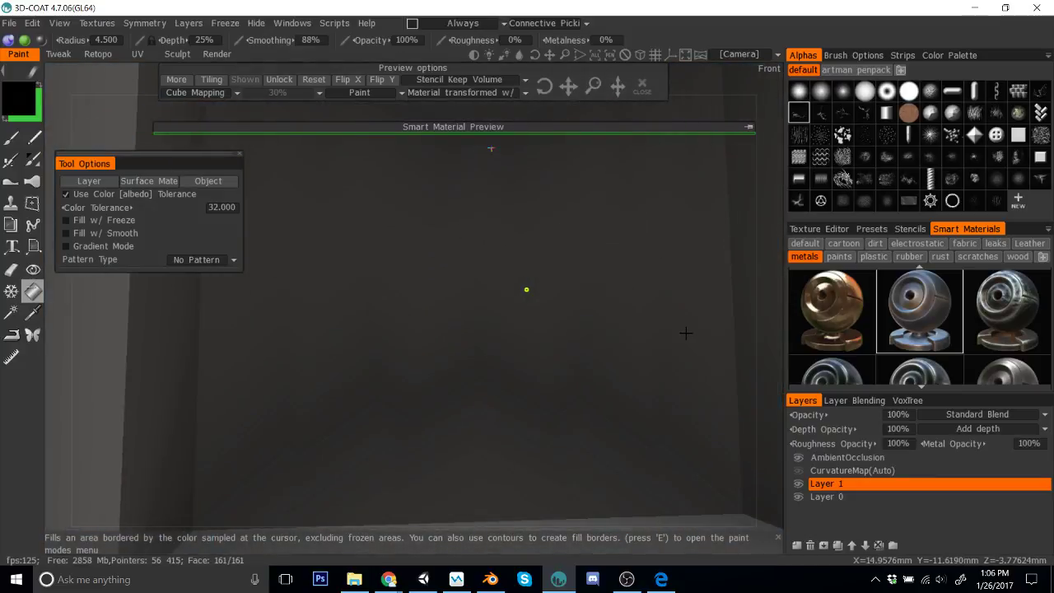
pyautogui.keyDown('alt'); pyautogui.moveTo(685, 333); pyautogui.dragTo(634, 354); pyautogui.keyUp('alt')
# Step: Reopen metal_dark for editing and set the steel layer's color to hue 20, saturation 3% and lightness 82%
pyautogui.rightClick(830, 311)
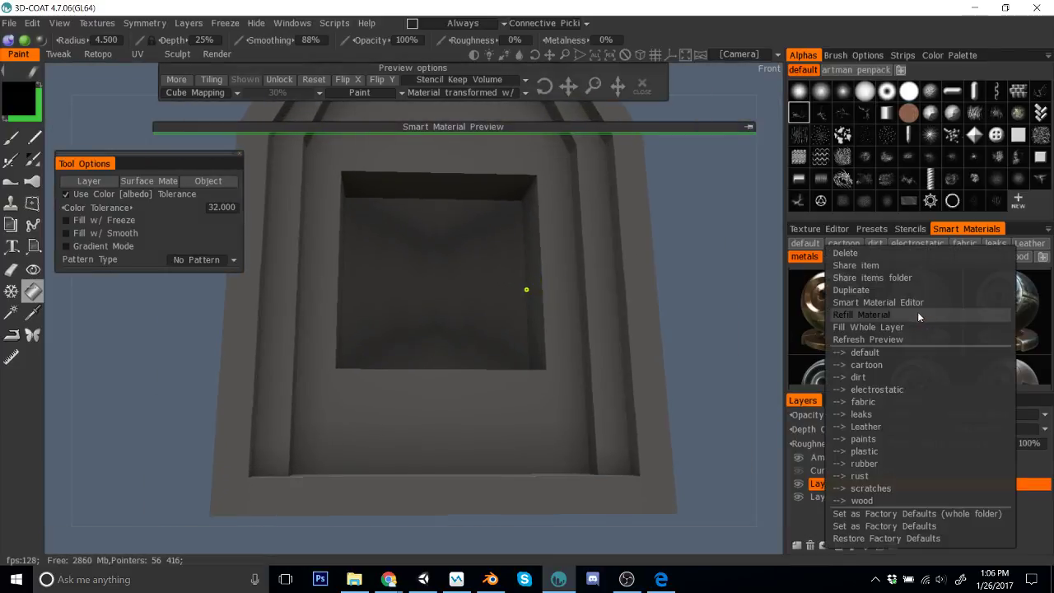
pyautogui.click(909, 304)
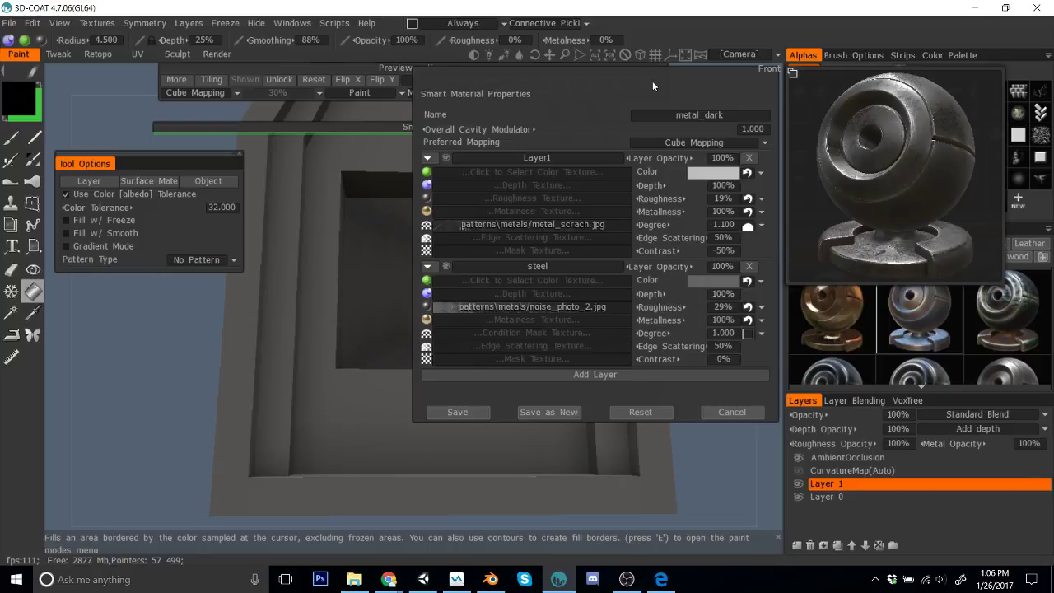
pyautogui.moveTo(652, 81); pyautogui.dragTo(829, 159)
pyautogui.click(877, 360)
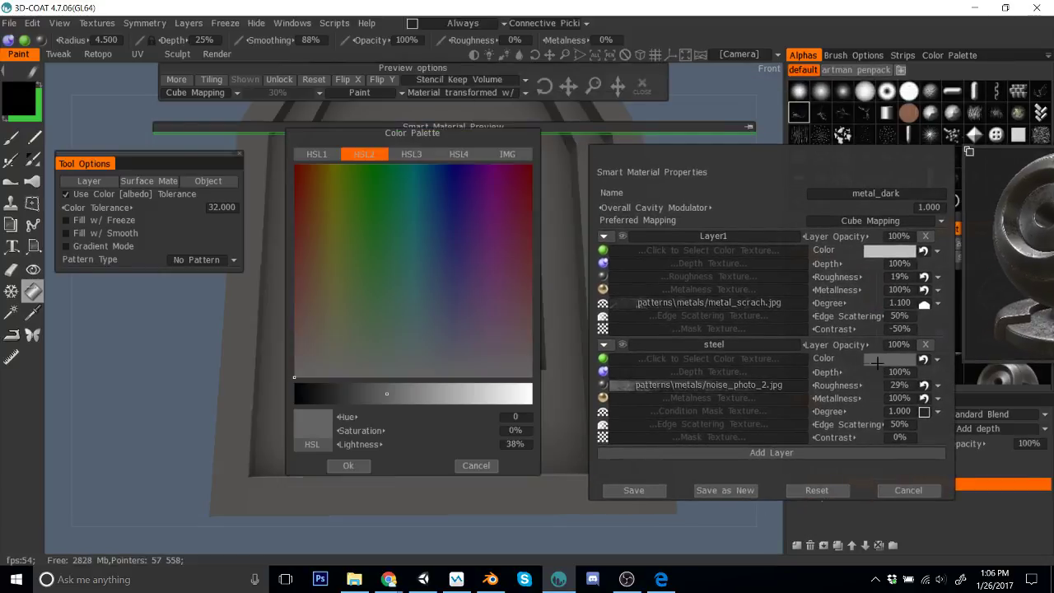
pyautogui.moveTo(466, 135); pyautogui.dragTo(809, 155)
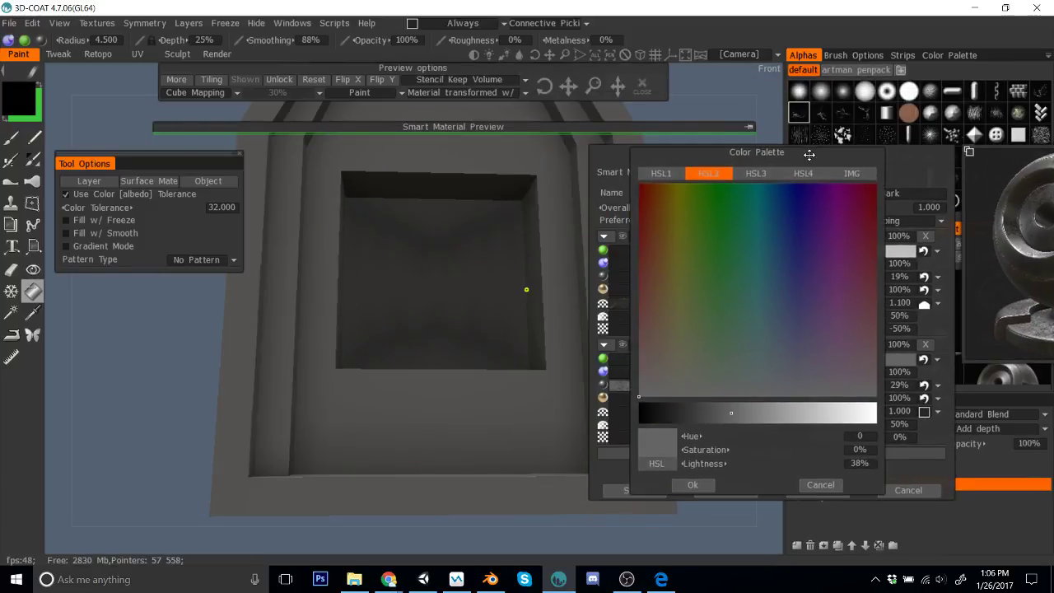
pyautogui.moveTo(731, 412)
pyautogui.mouseDown()
pyautogui.moveTo(670, 412)
pyautogui.moveTo(717, 412)
pyautogui.mouseUp()
pyautogui.click(652, 389)
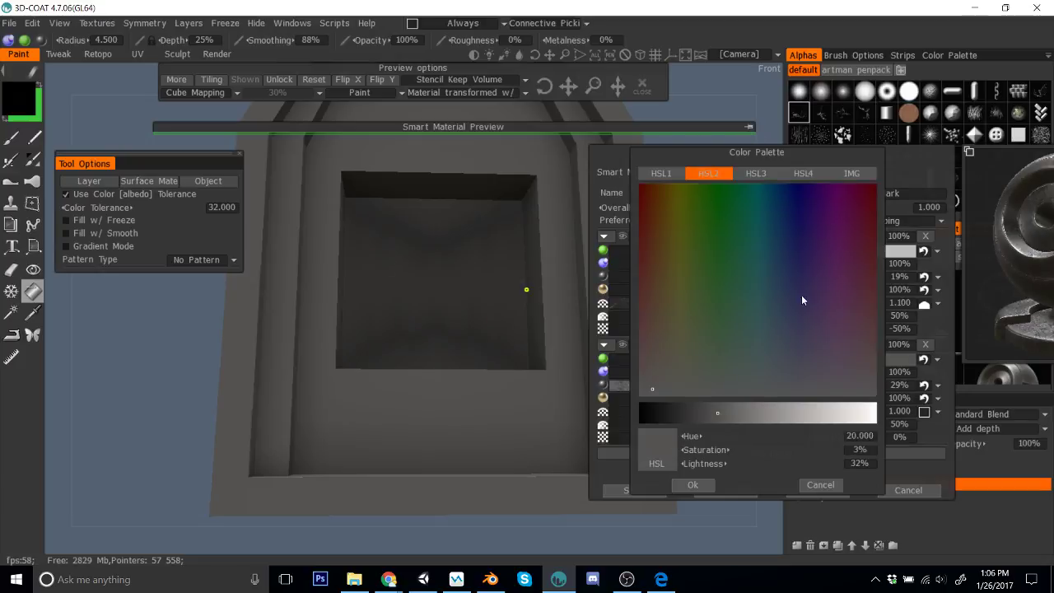
pyautogui.moveTo(808, 414); pyautogui.dragTo(835, 415)
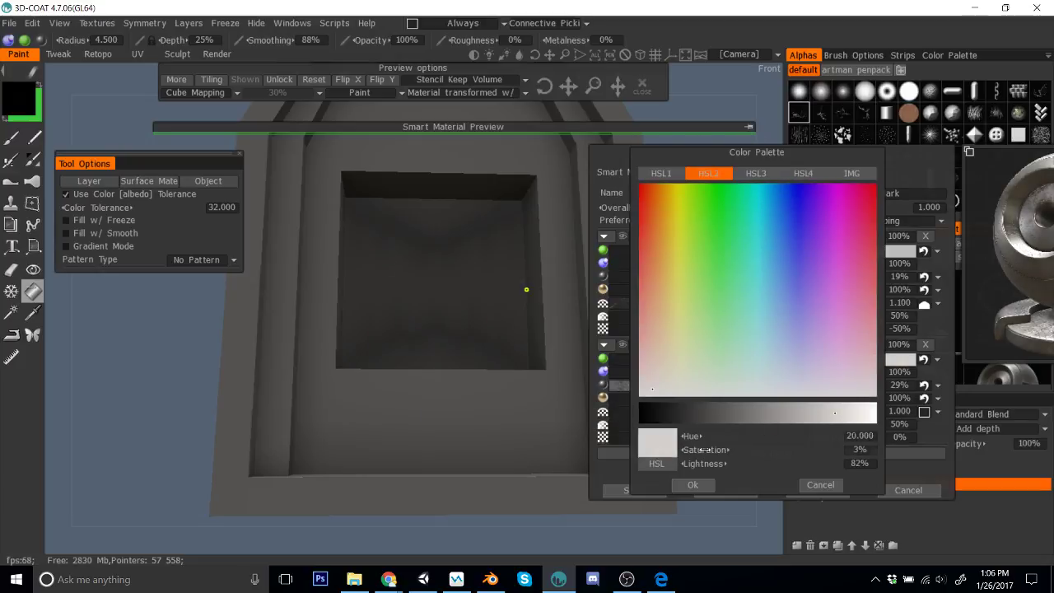
pyautogui.click(693, 485)
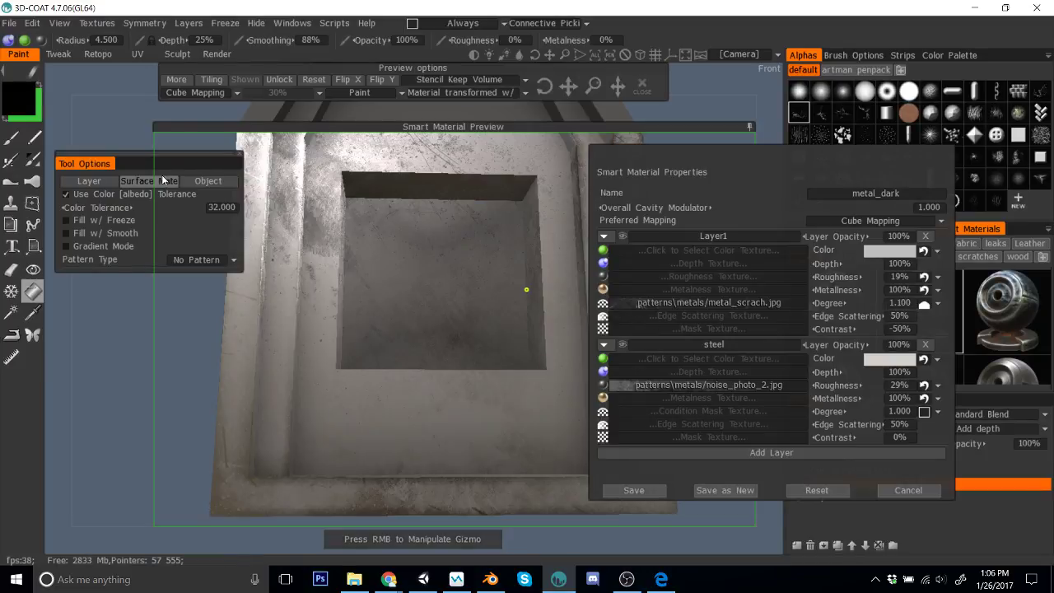
# Step: Try to fill the Glass surface material with the lightened metal and move the material properties aside to inspect the window
pyautogui.click(156, 181)
pyautogui.click(323, 341)
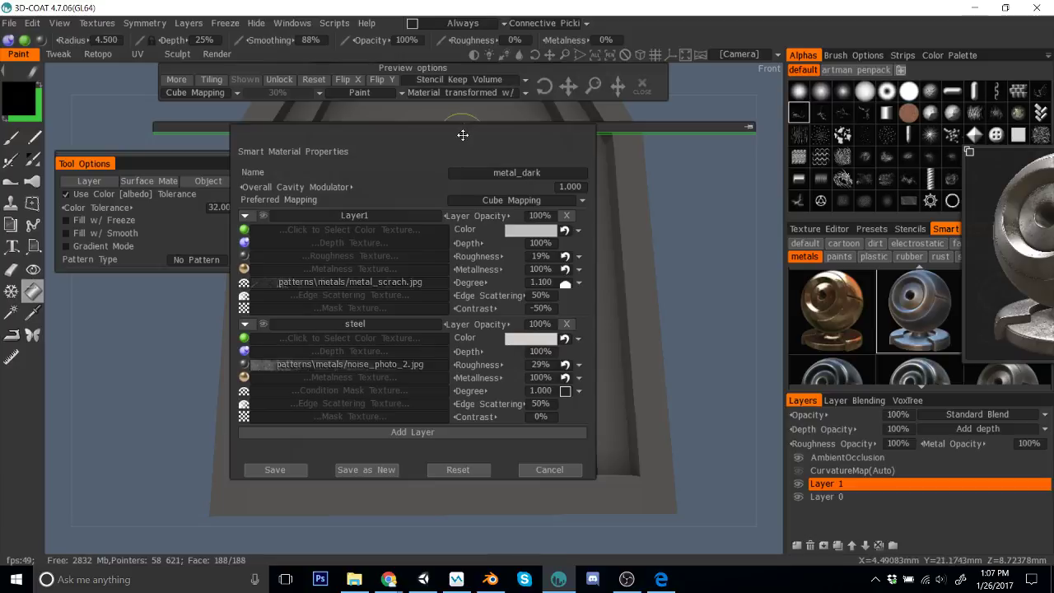
pyautogui.moveTo(461, 134); pyautogui.dragTo(1028, 158)
pyautogui.moveTo(573, 399)
pyautogui.mouseDown(button='right')
pyautogui.moveTo(520, 412)
pyautogui.moveTo(527, 433)
pyautogui.moveTo(917, 349)
pyautogui.moveTo(505, 365)
pyautogui.moveTo(556, 387)
pyautogui.mouseUp(button='right')
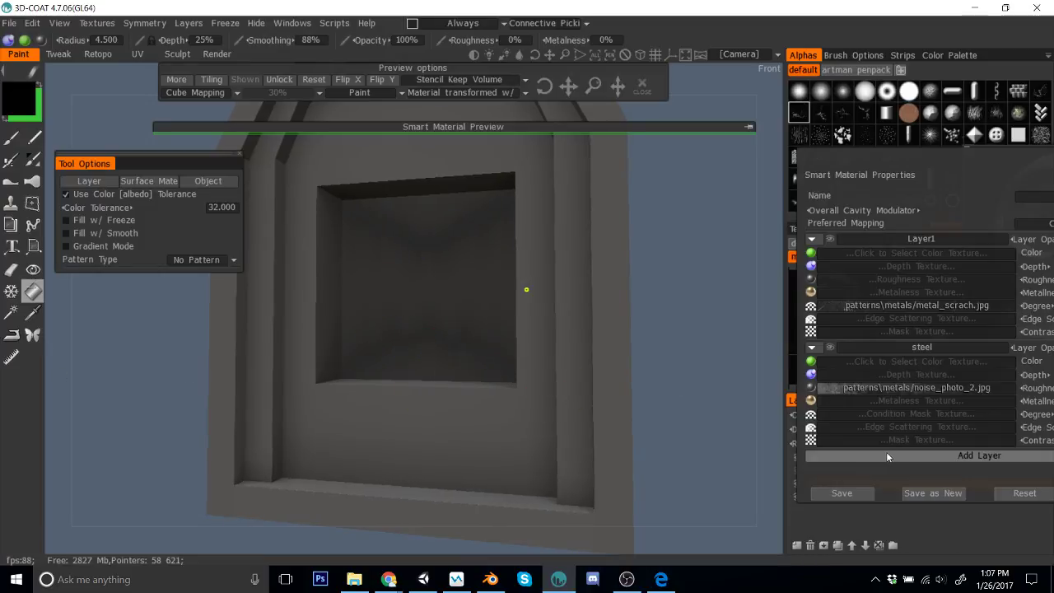
pyautogui.moveTo(830, 159); pyautogui.dragTo(674, 177)
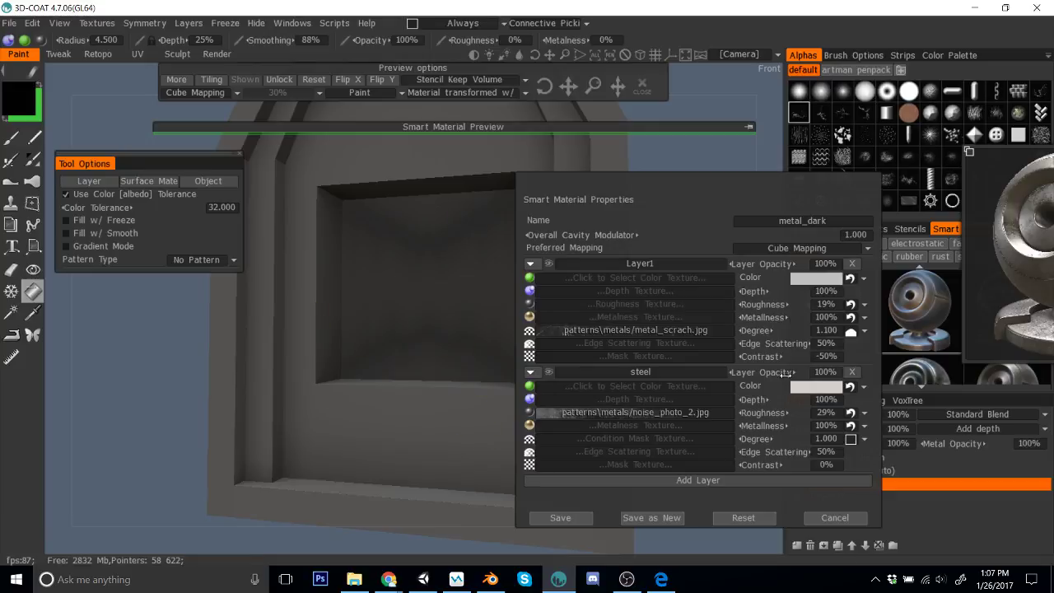
# Step: Add a new paint layer and try to fill the Glass surface material with the edited metal_dark
pyautogui.moveTo(736, 181); pyautogui.dragTo(618, 499)
pyautogui.click(797, 545)
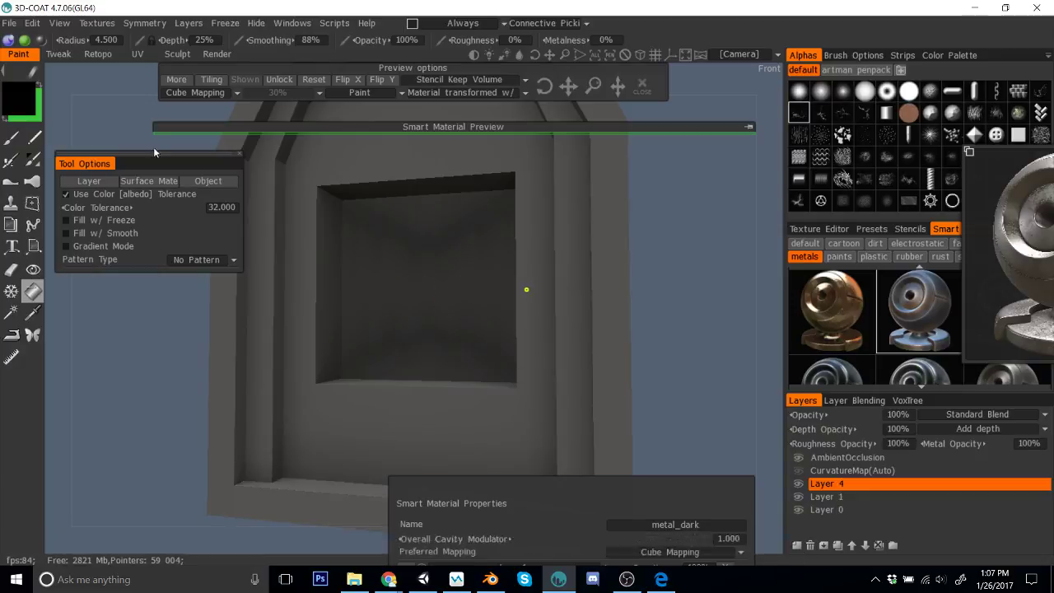
pyautogui.click(142, 179)
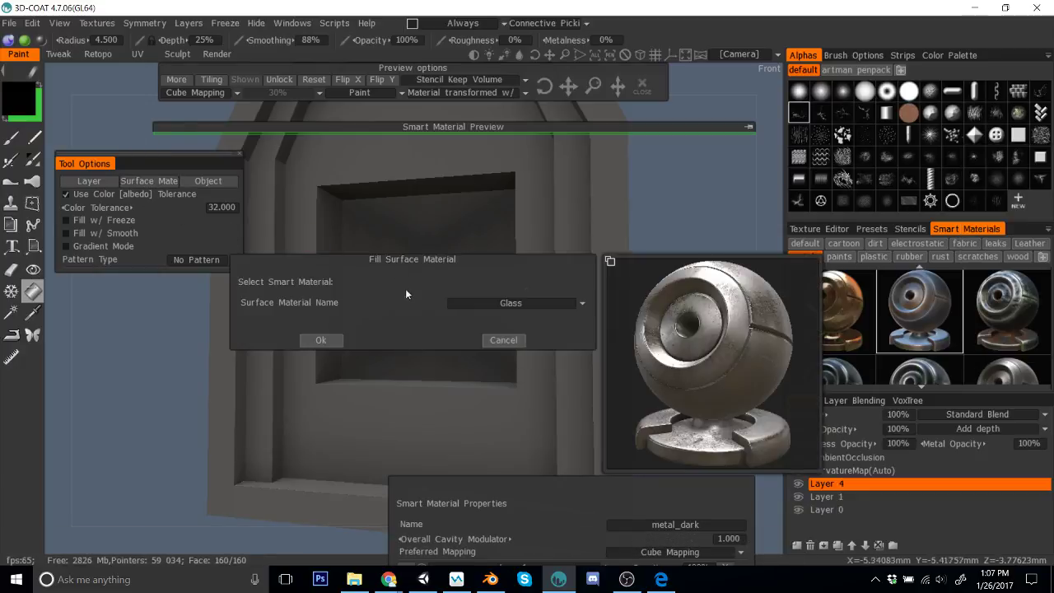
pyautogui.click(320, 339)
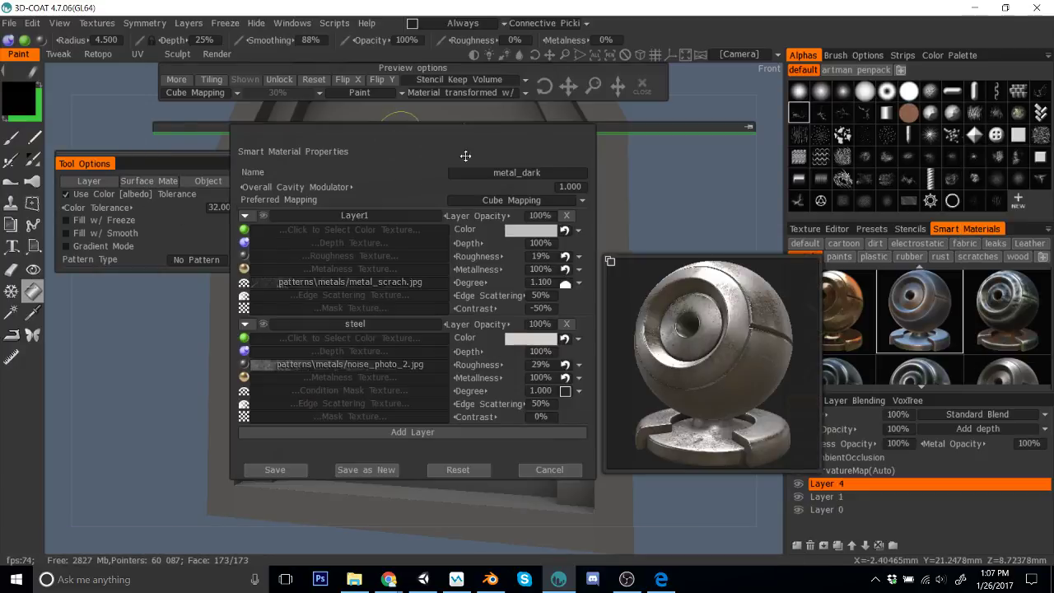
# Step: Save the edited metal_dark as a new smart material and move the smart material preview partly clear of the window
pyautogui.moveTo(465, 156); pyautogui.dragTo(793, 128)
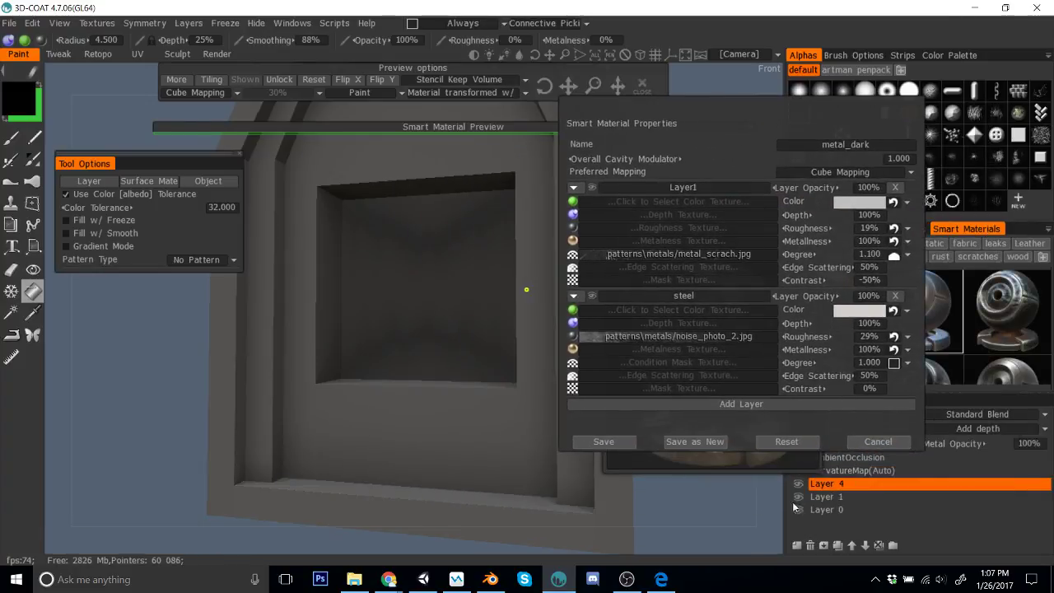
pyautogui.click(694, 442)
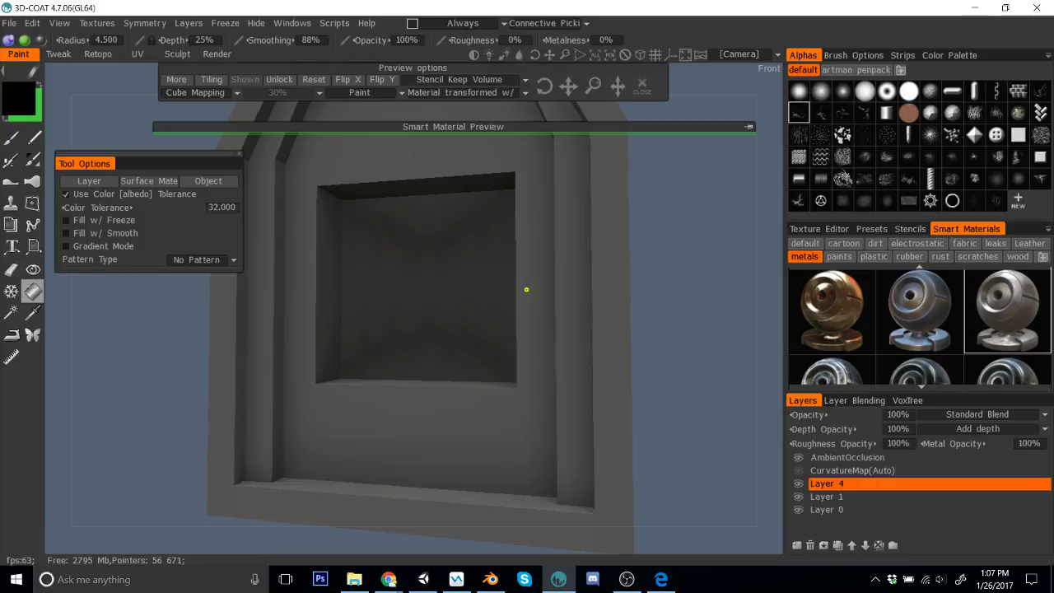
pyautogui.click(749, 128)
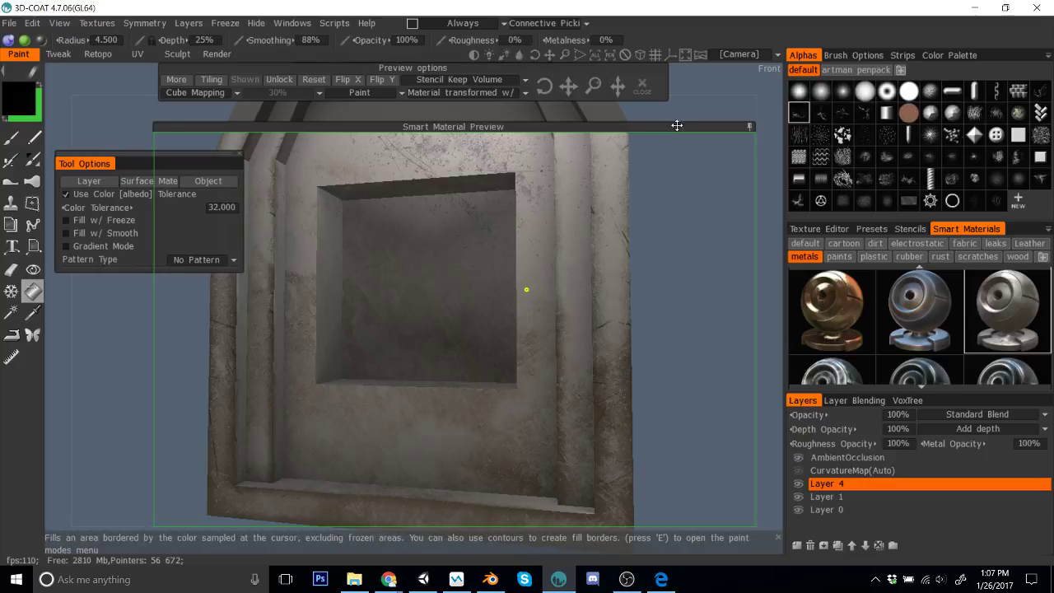
pyautogui.moveTo(676, 125); pyautogui.dragTo(925, 52)
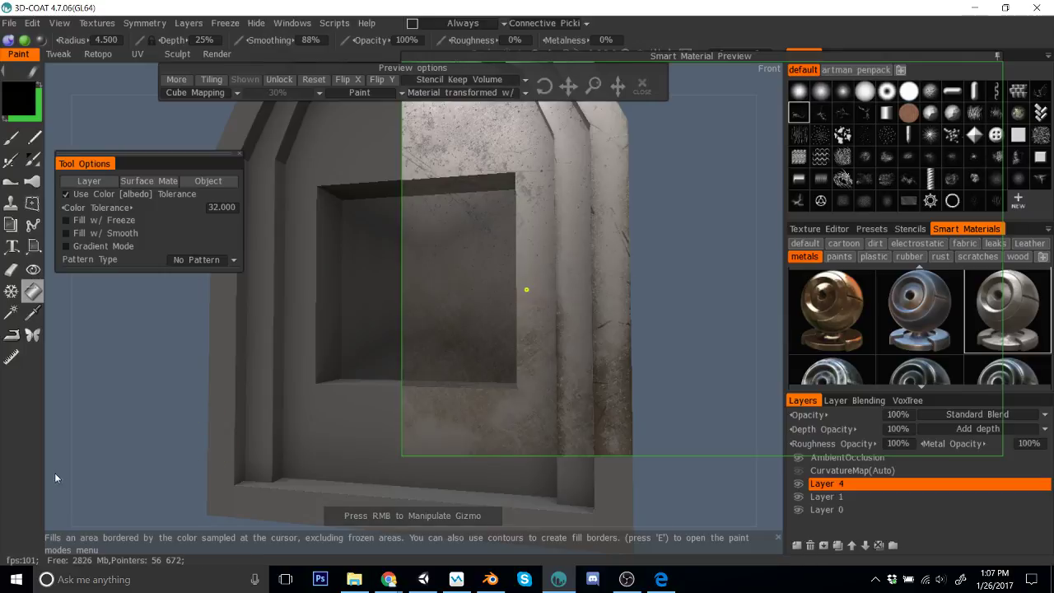
# Step: Try to fill the Glass surface material with the newly saved metal, moving the collapsed preview bar back over the model
pyautogui.click(162, 177)
pyautogui.click(321, 342)
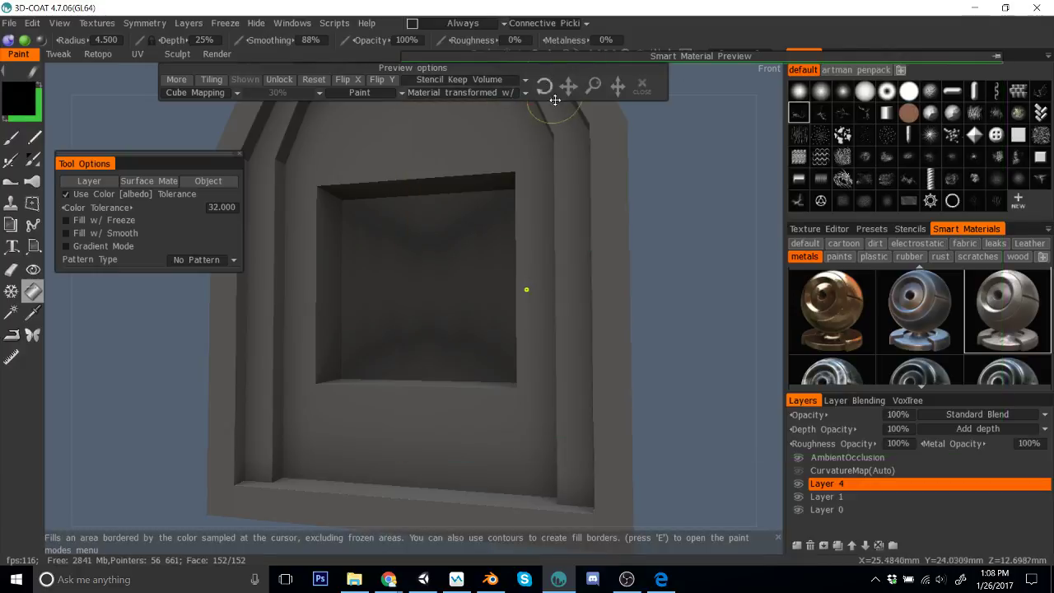
pyautogui.moveTo(572, 56); pyautogui.dragTo(562, 126)
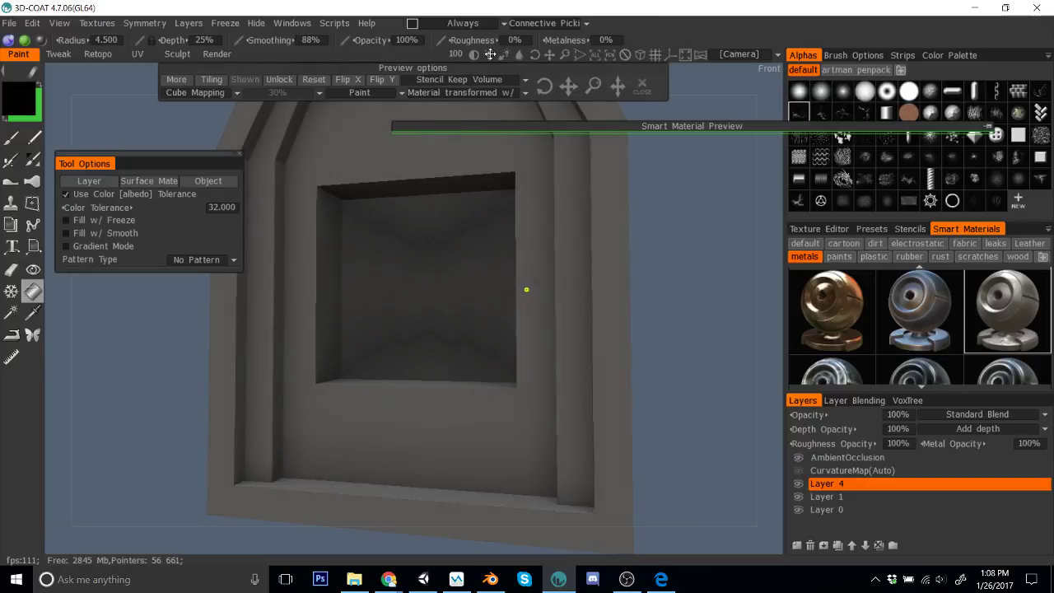
# Step: Raise the primary light intensity to 170 and examine the recessed pane up close
pyautogui.moveTo(490, 53); pyautogui.dragTo(490, 53)
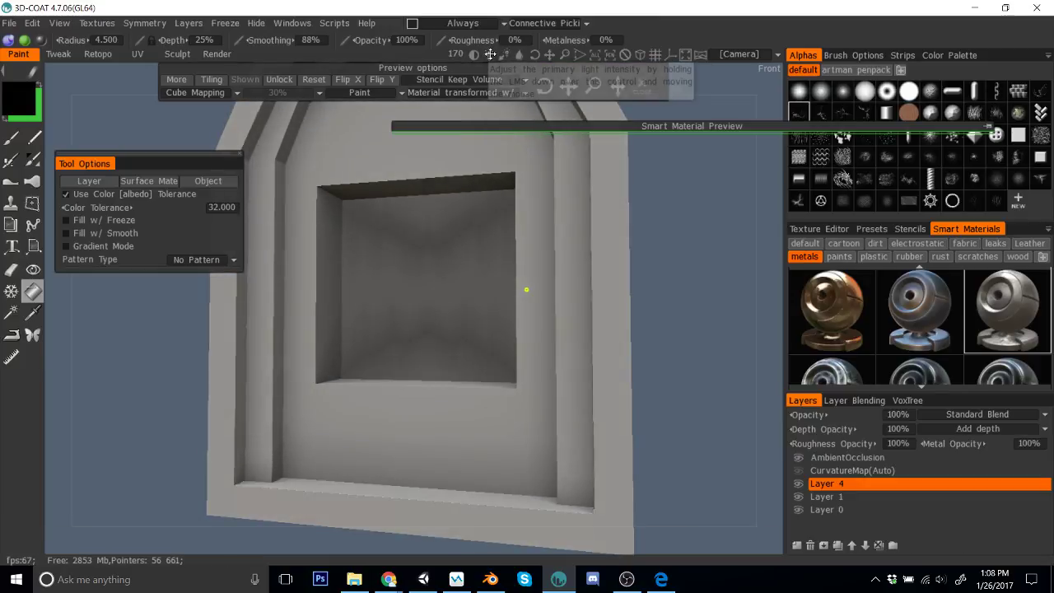
pyautogui.scroll(5, 576, 313)
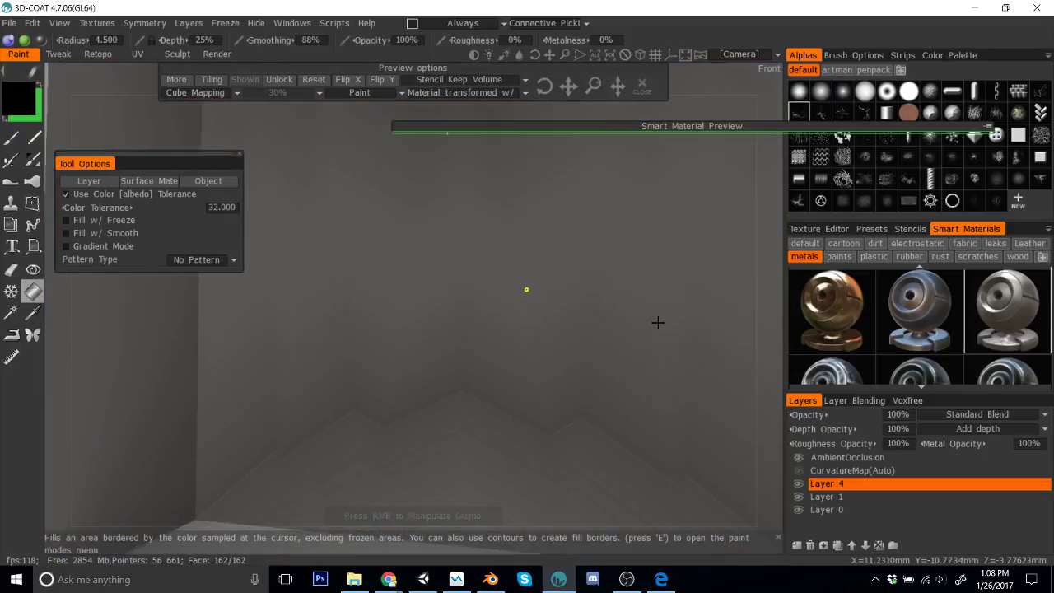
pyautogui.scroll(-5, 650, 320)
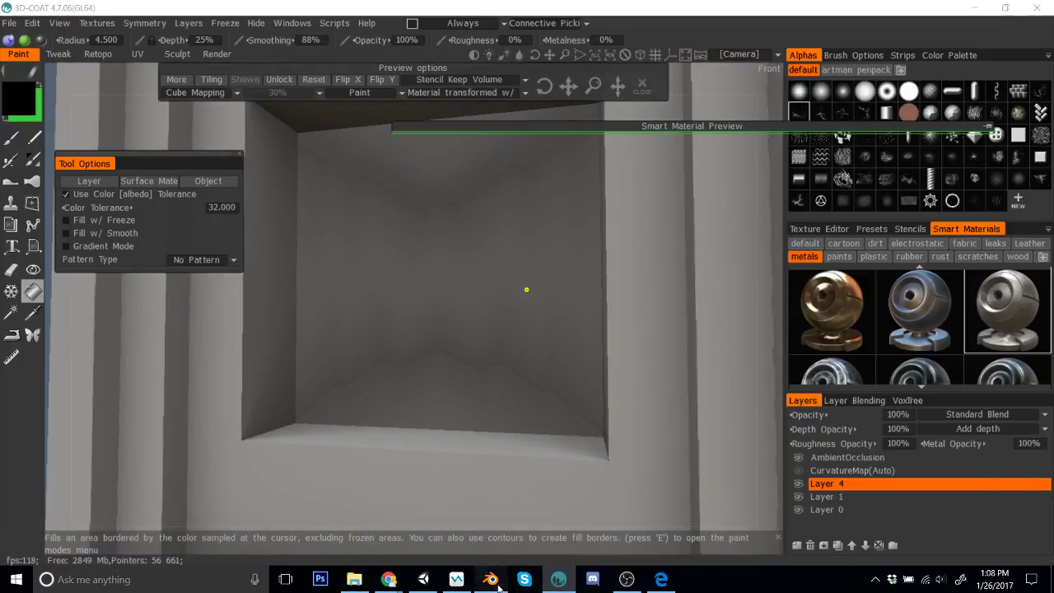
# Step: Switch to Blender and unwrap the glass pane's faces again to replace their collapsed UV layout
pyautogui.click(491, 581)
pyautogui.press('a')
pyautogui.scroll(3, 735, 300)
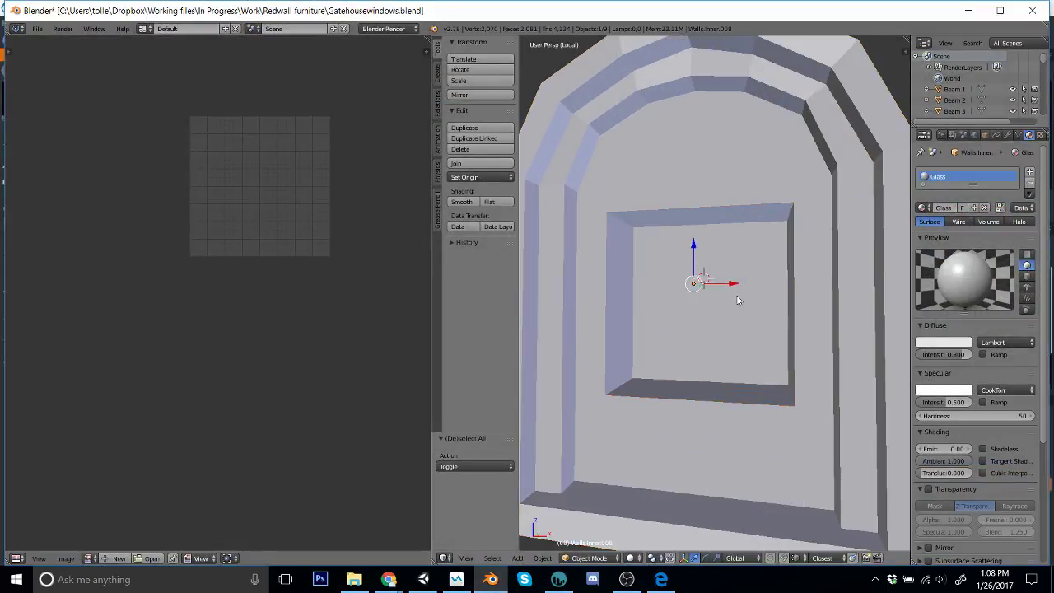
pyautogui.press('Tab')
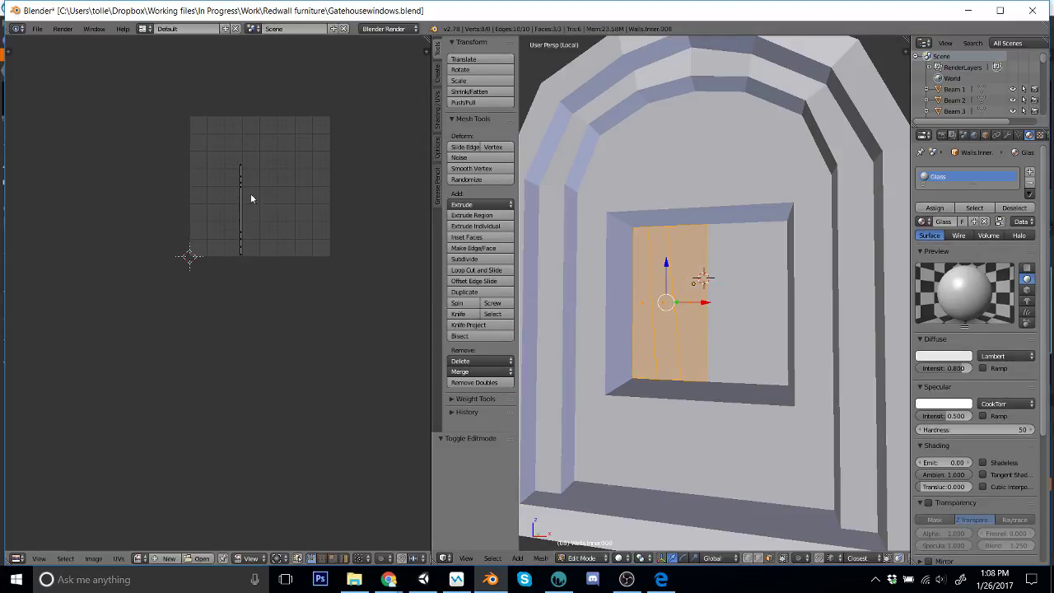
pyautogui.scroll(5, 250, 193)
pyautogui.moveTo(262, 218); pyautogui.dragTo(222, 418, button='middle')
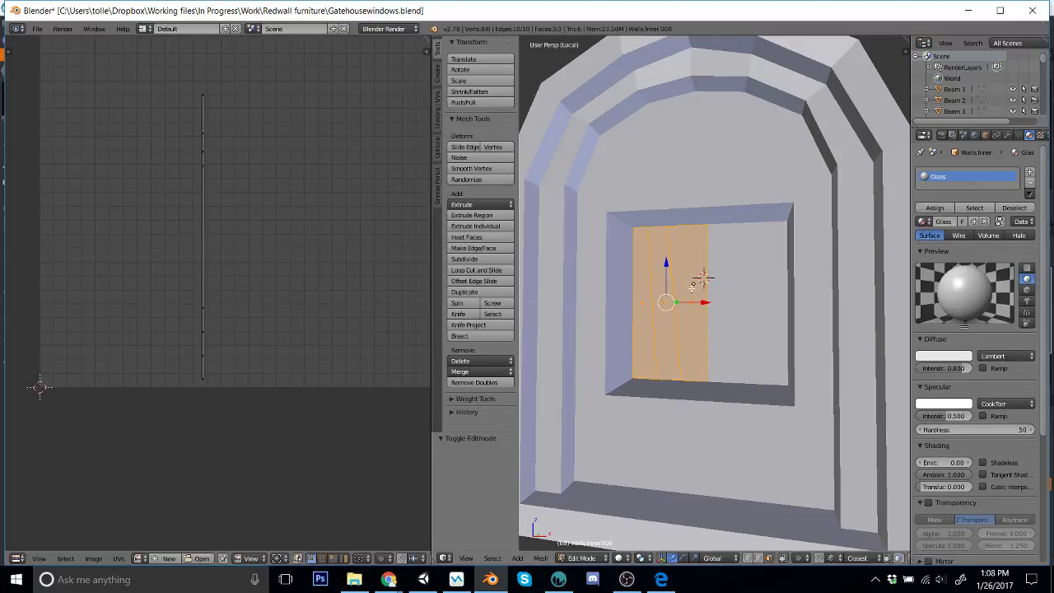
pyautogui.press('u')
pyautogui.click(692, 286)
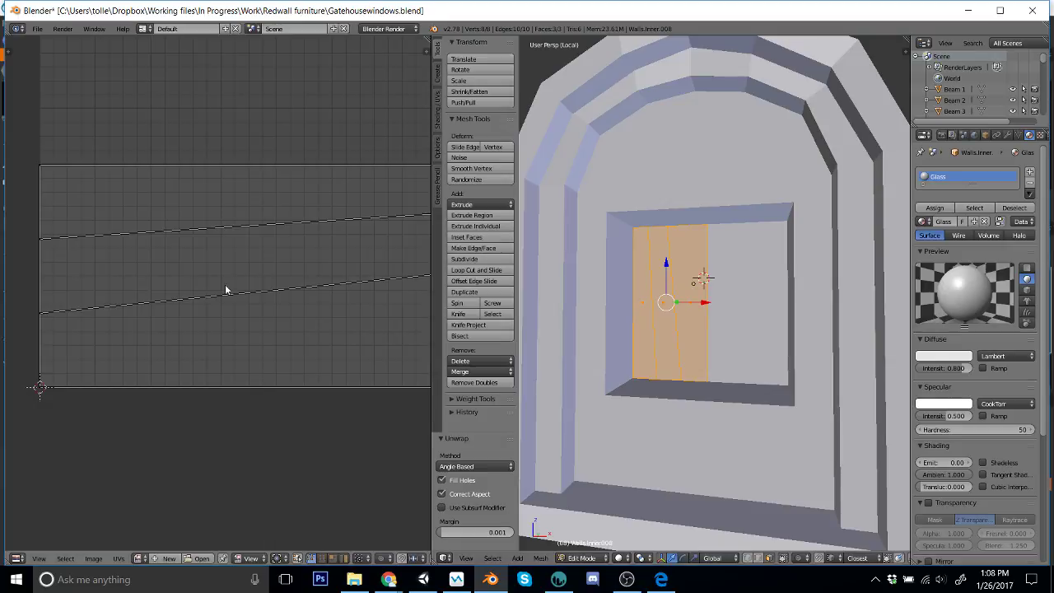
pyautogui.scroll(-3, 228, 289)
pyautogui.scroll(1, 230, 290)
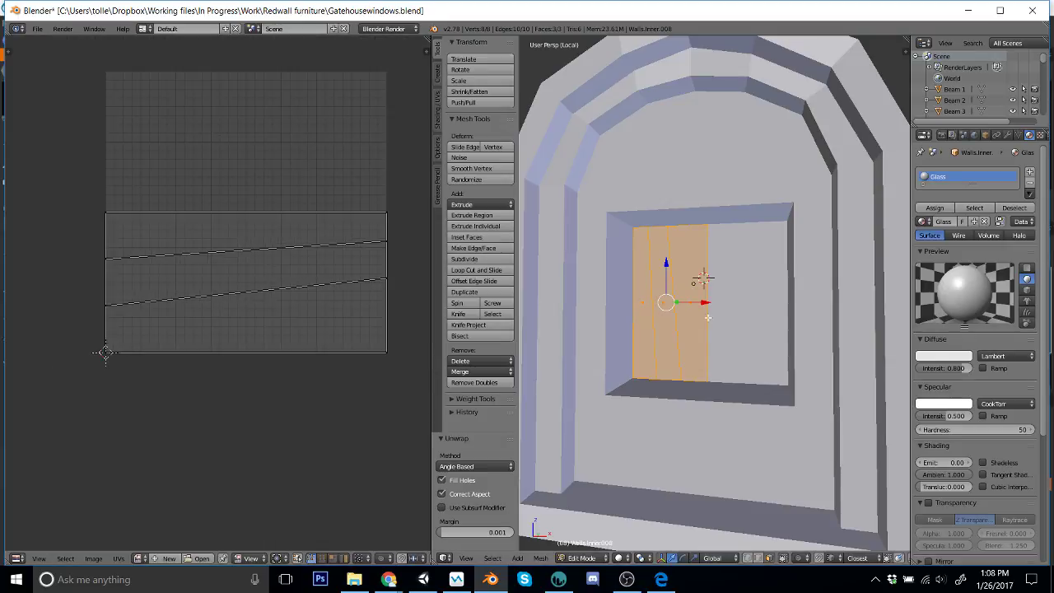
# Step: Join the selected window parts, including the glass pane, into one object and open its mesh for editing
pyautogui.press('a')
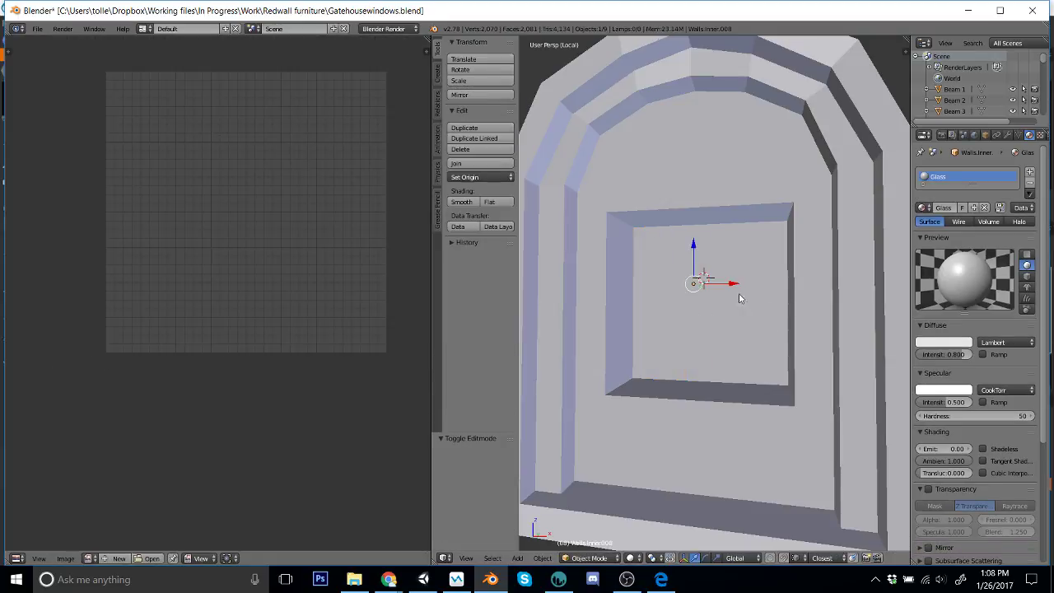
pyautogui.scroll(-3, 750, 297)
pyautogui.press('Tab')
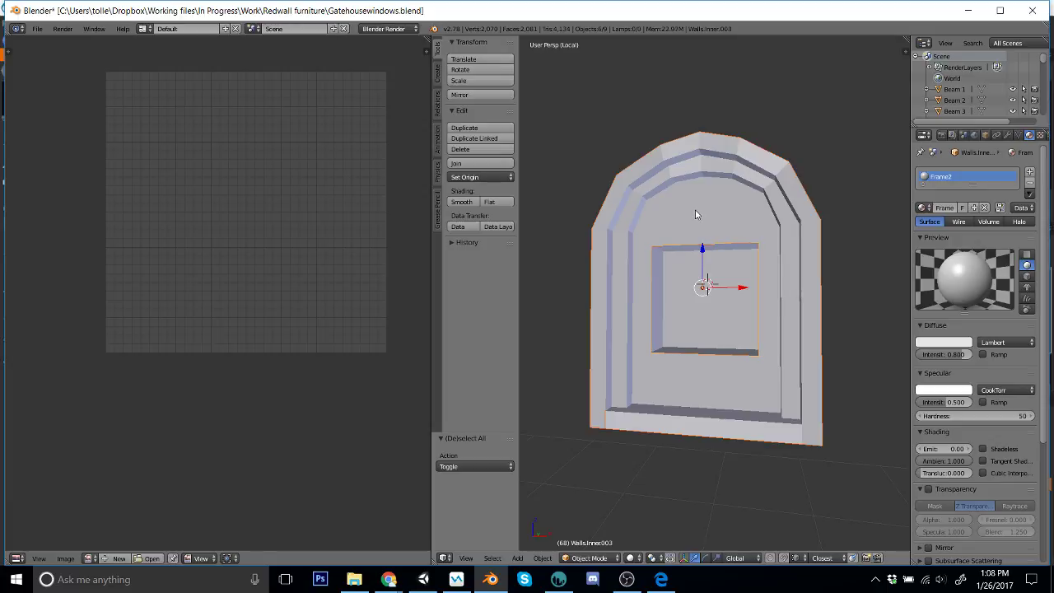
pyautogui.press('Tab')
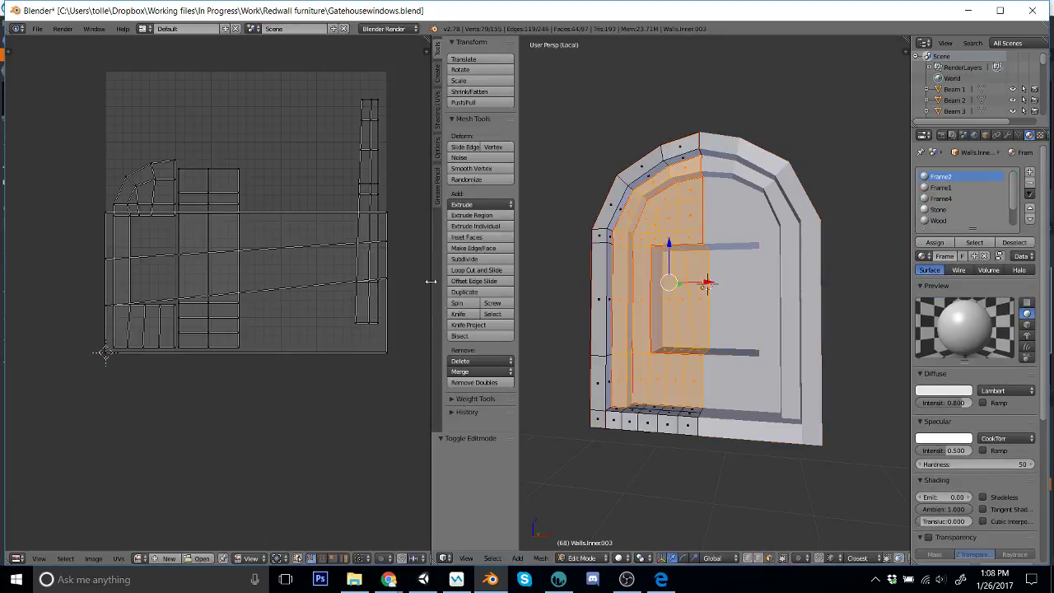
# Step: Select the glass pane's UV island and rotate it by 90°, followed by a further 180°
pyautogui.press('a')
pyautogui.write('a')
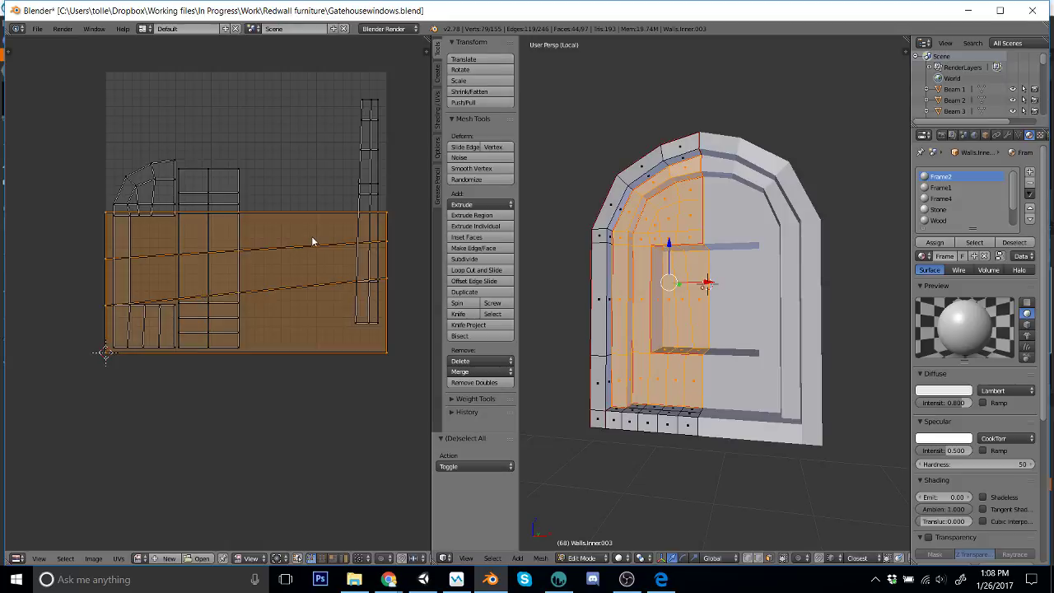
pyautogui.write('r90')
pyautogui.press('Return')
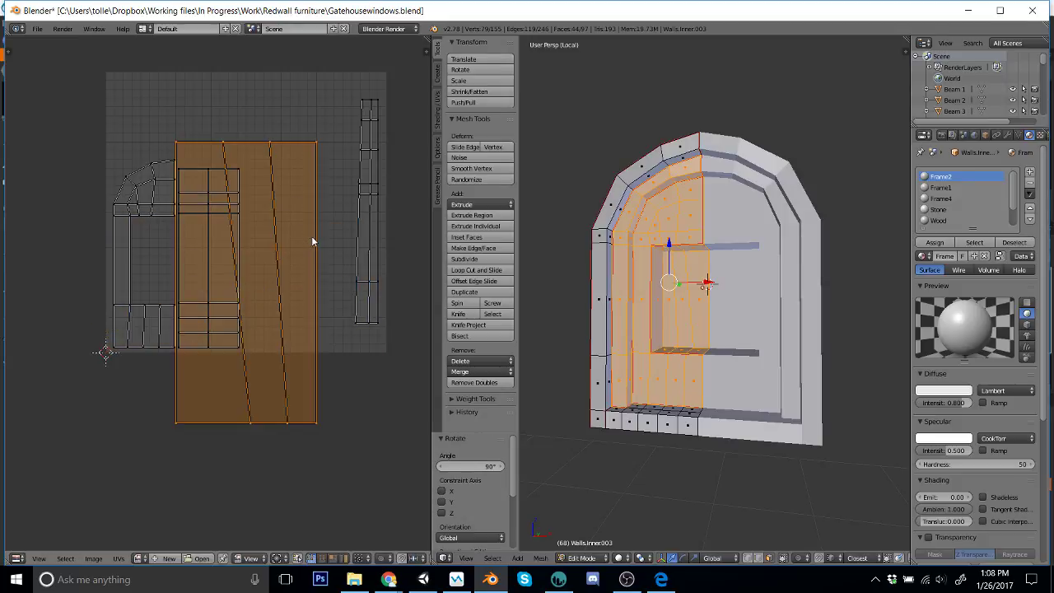
pyautogui.write('r180')
pyautogui.press('Return')
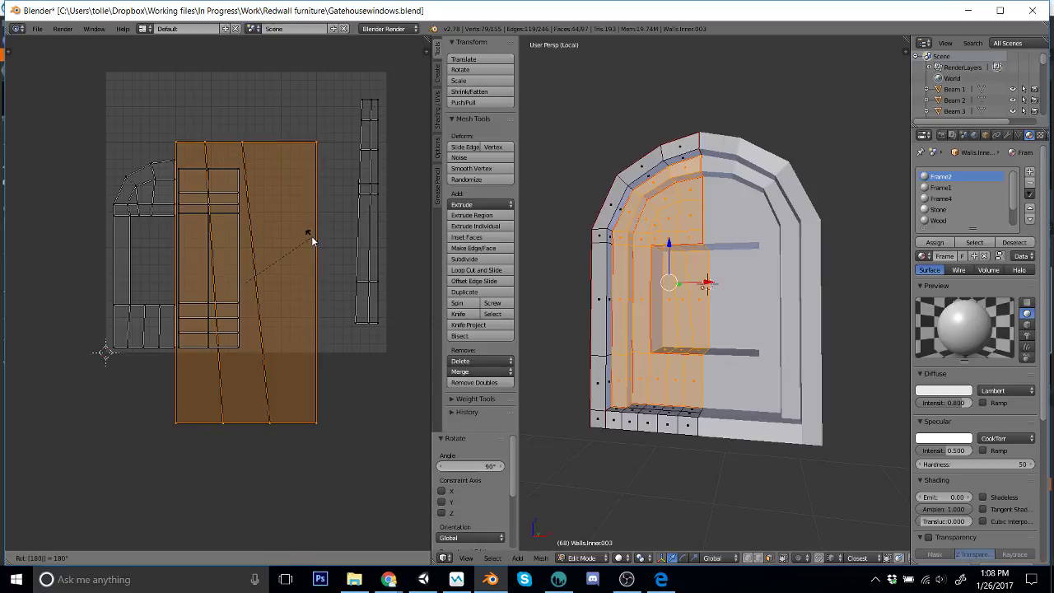
# Step: Move the glass UV island into the gap between the other islands and scale it to about 0.684
pyautogui.press('g')
pyautogui.click(420, 195)
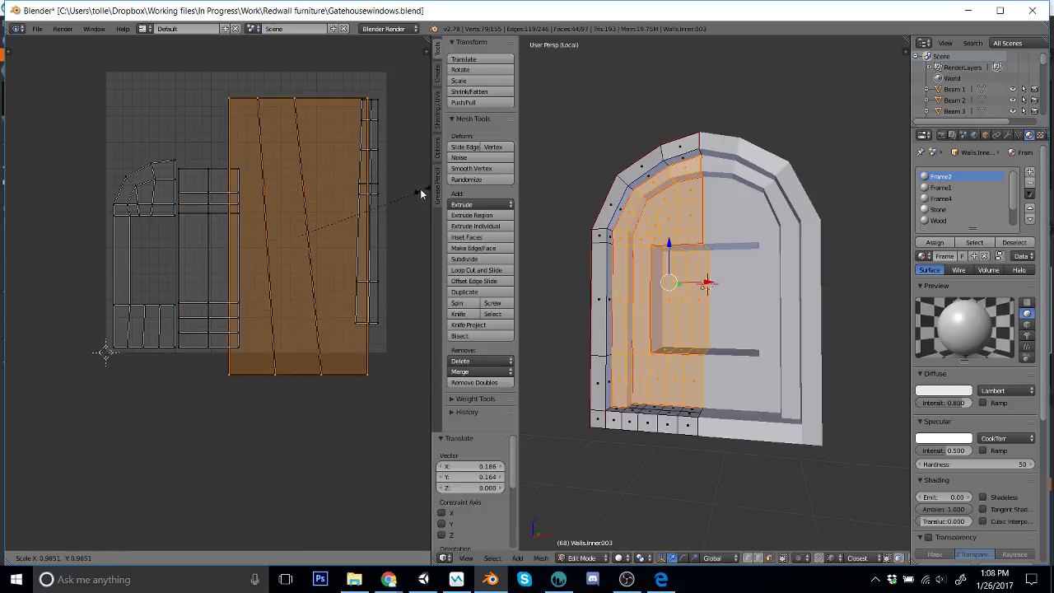
pyautogui.press('s')
pyautogui.click(382, 191)
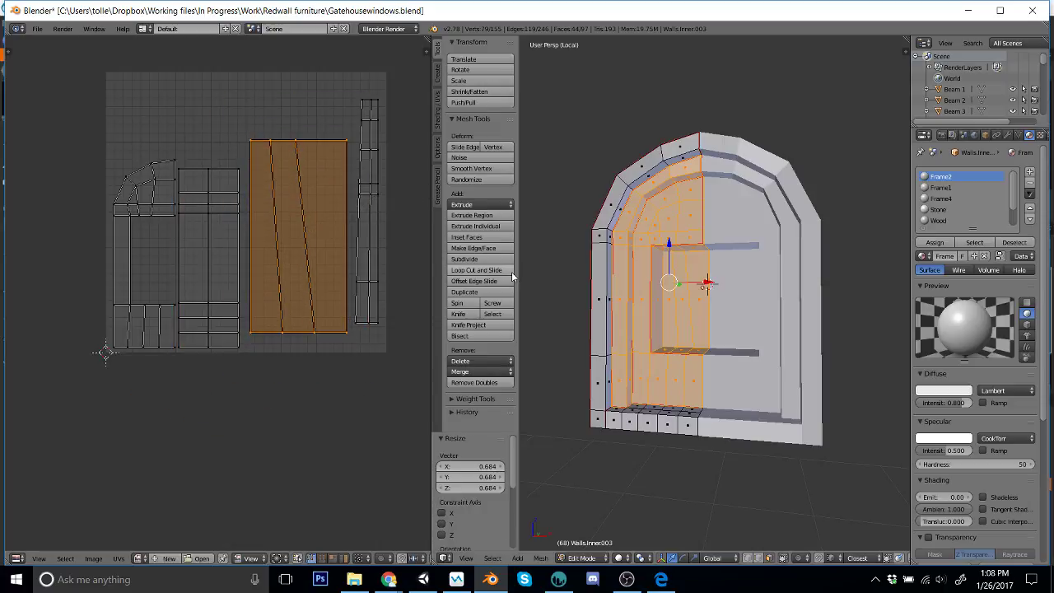
# Step: Leave mesh editing and export the joined window as FBX, overwriting archwindows.fbx in the Gatehouse folder
pyautogui.press('Tab')
pyautogui.moveTo(760, 299); pyautogui.dragTo(708, 429, button='middle')
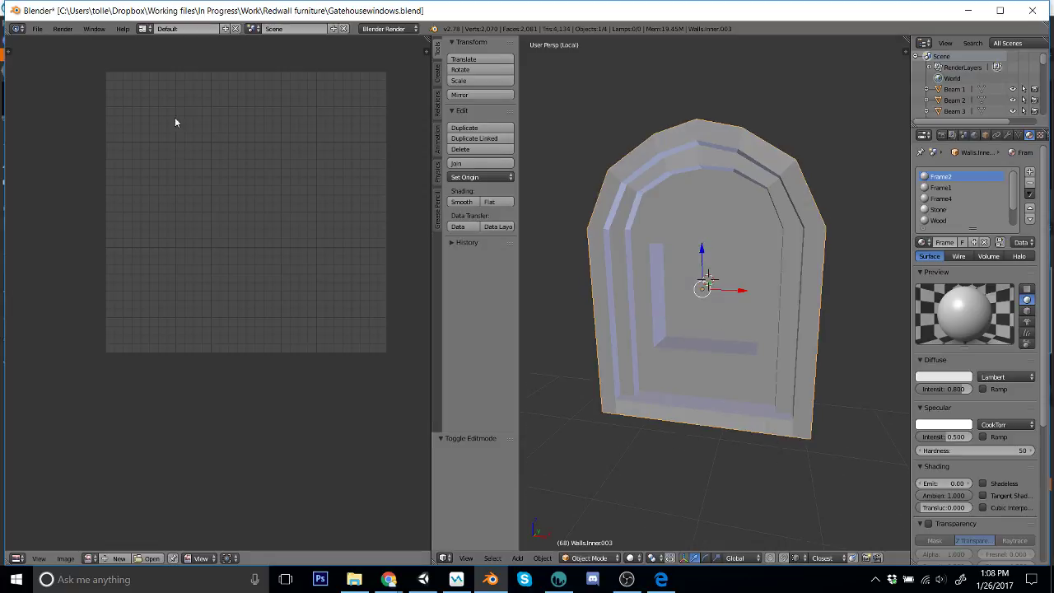
pyautogui.click(37, 28)
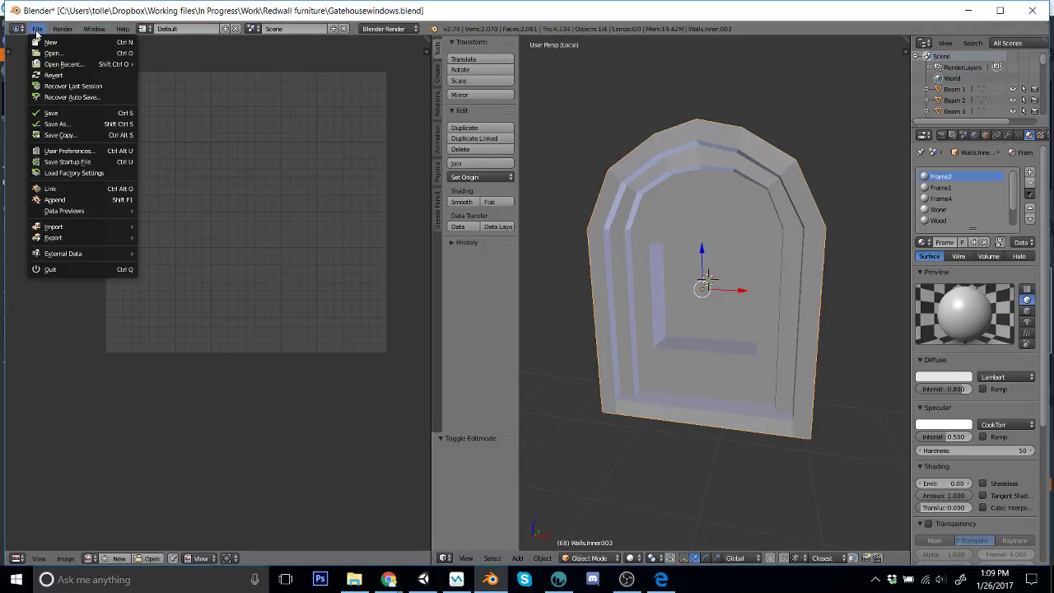
pyautogui.moveTo(124, 237)
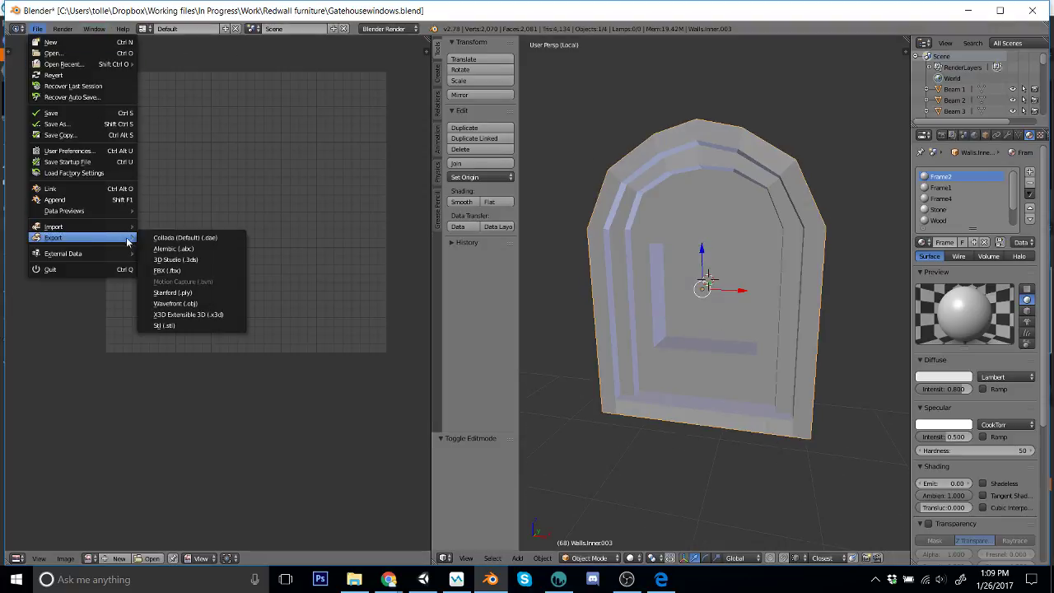
pyautogui.click(219, 271)
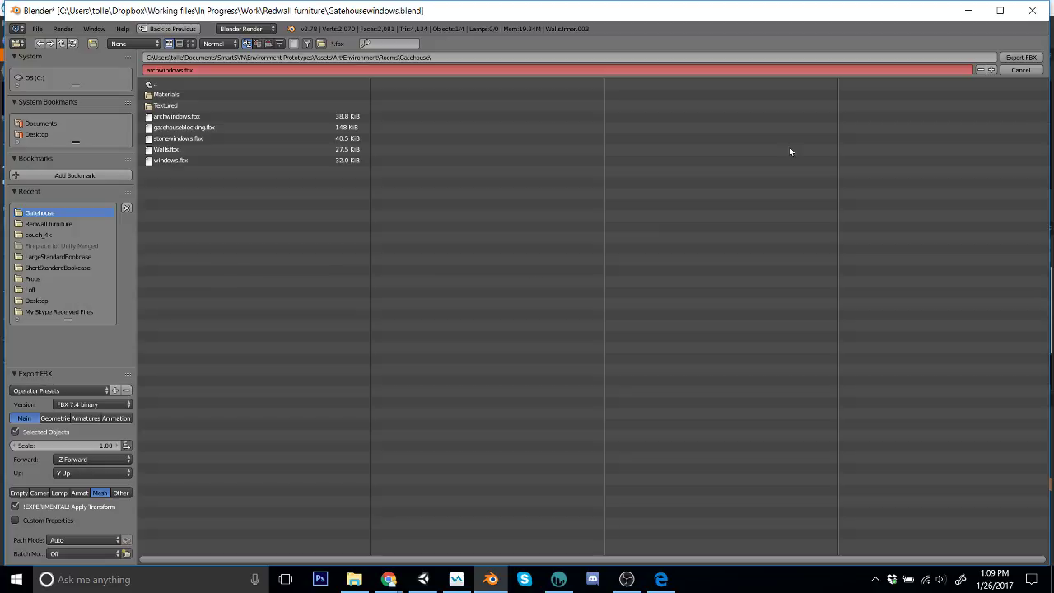
pyautogui.click(1034, 57)
# Step: Switch to 3D-Coat and start a new scene for per-pixel painting of a UV-mapped mesh, discarding the unsaved changes
pyautogui.hotkey('alt', 'Tab')
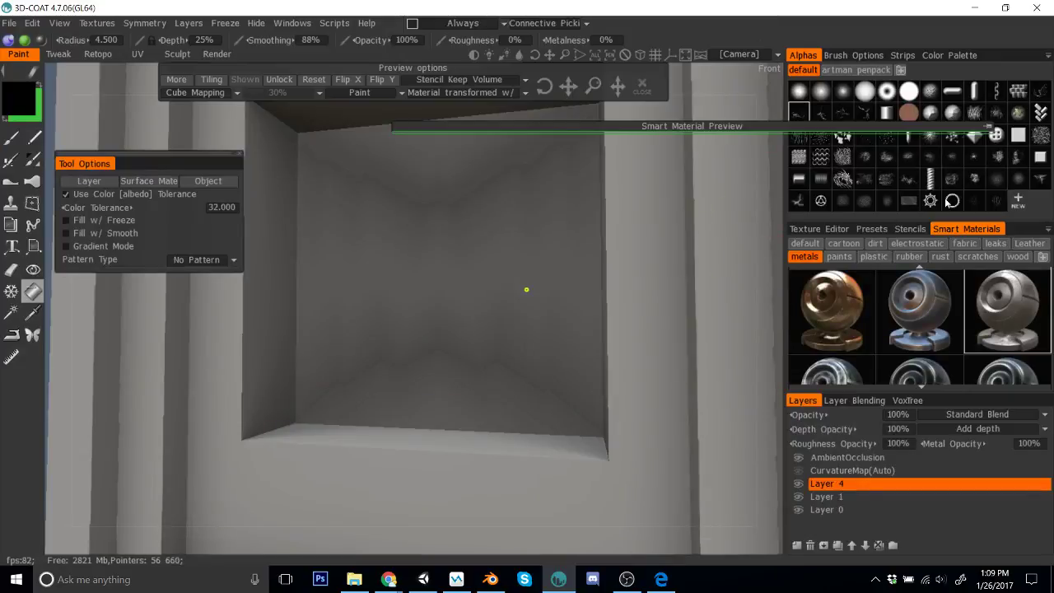
pyautogui.click(9, 22)
pyautogui.click(27, 47)
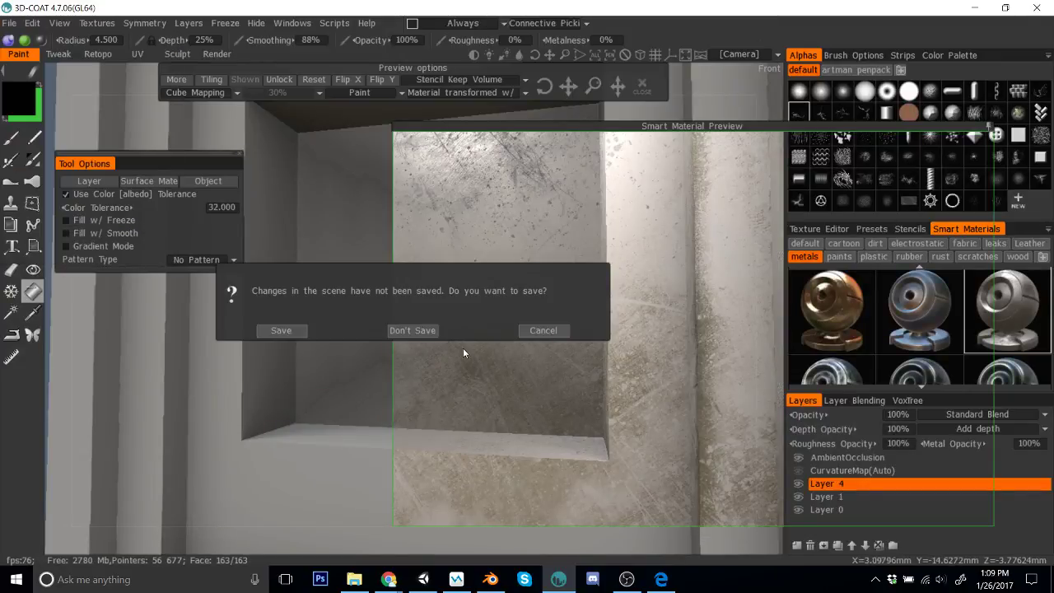
pyautogui.click(424, 330)
pyautogui.click(482, 385)
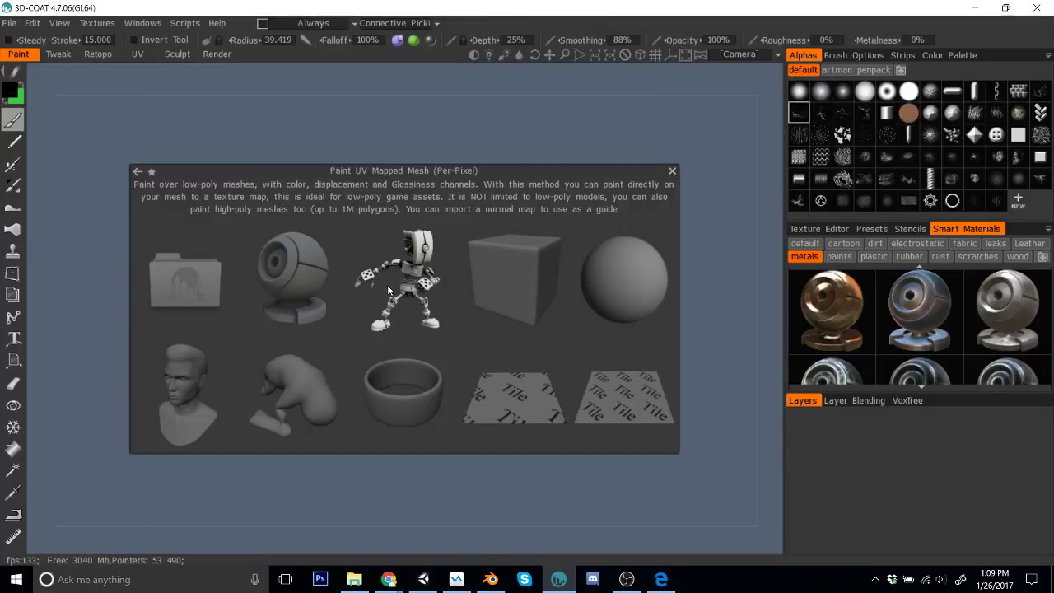
# Step: Choose archwindows.fbx from the Gatehouse folder as the mesh for per-pixel painting
pyautogui.click(219, 290)
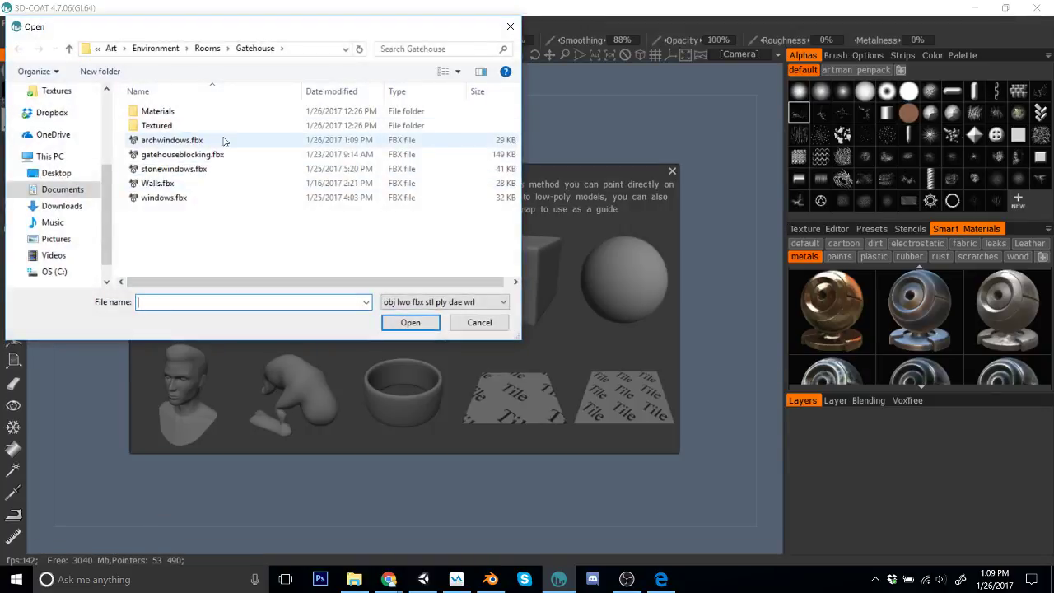
pyautogui.click(223, 140)
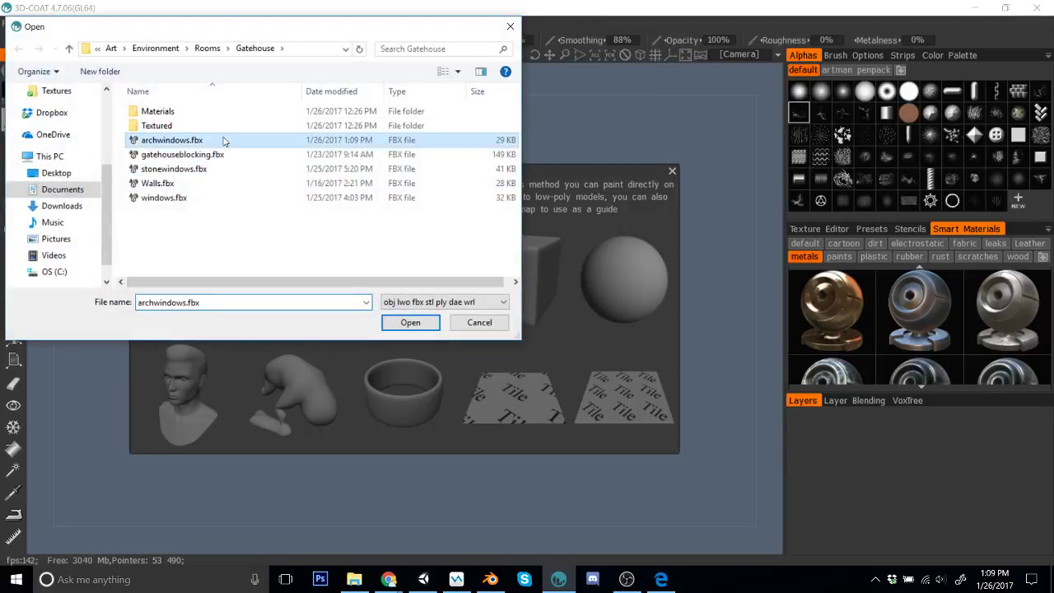
pyautogui.click(404, 323)
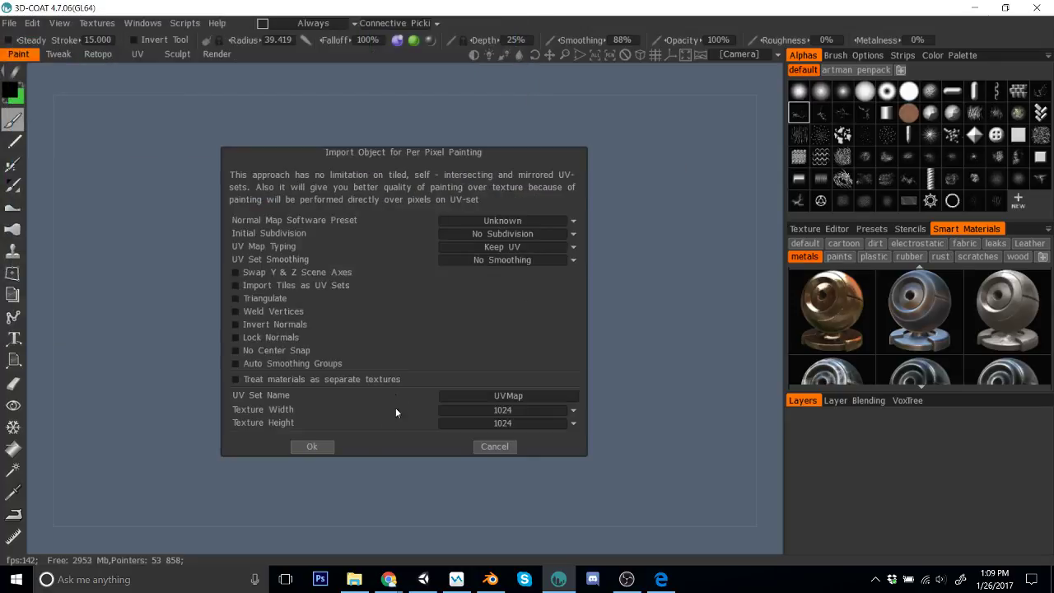
# Step: Import the window mesh for per-pixel painting, keeping its UVs and using 1024 by 1024 textures
pyautogui.click(312, 446)
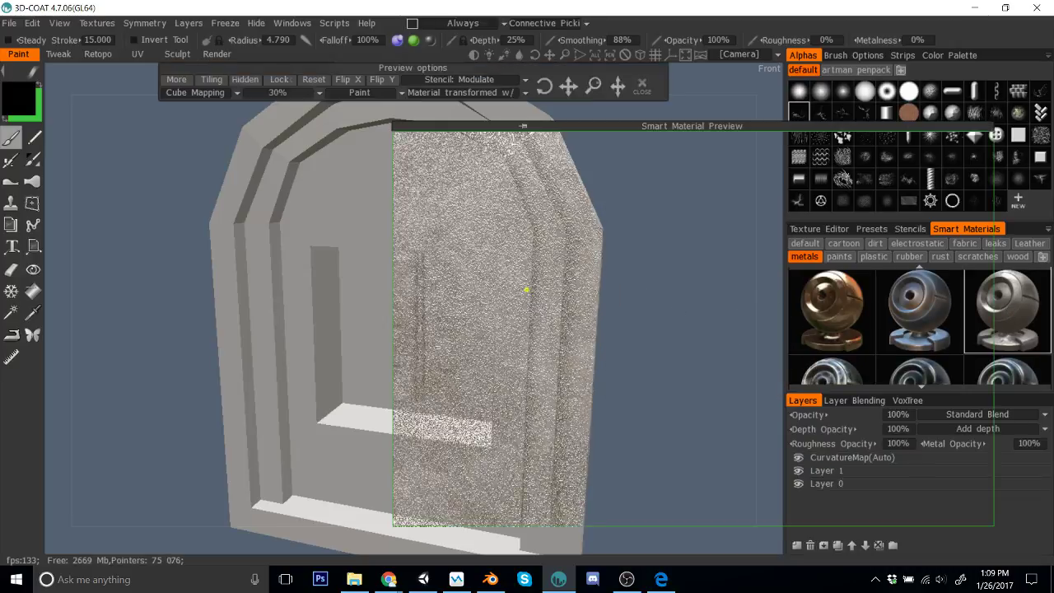
pyautogui.press('KP_1')
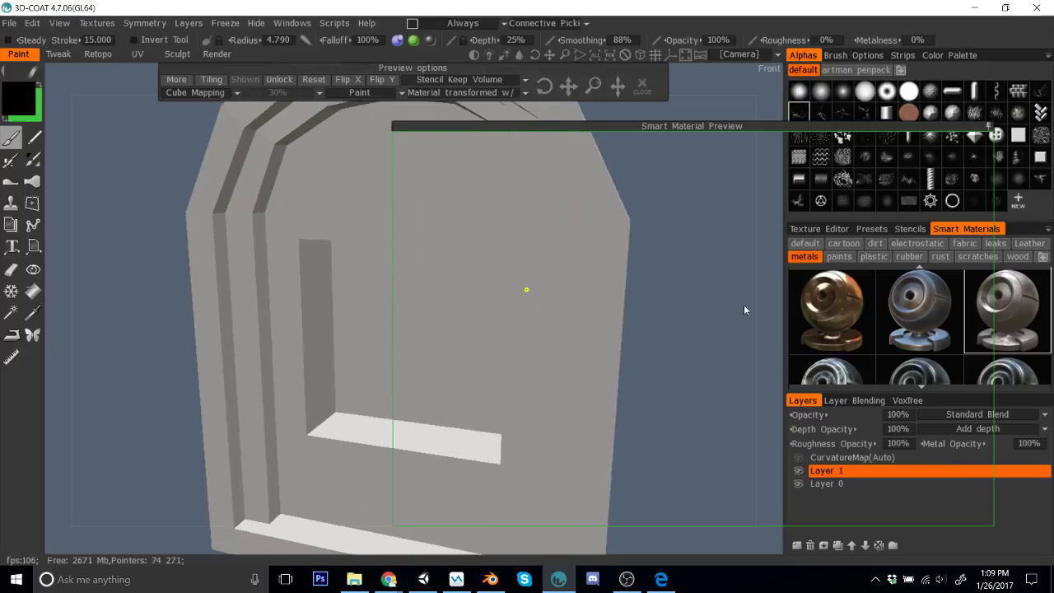
pyautogui.scroll(3, 616, 265)
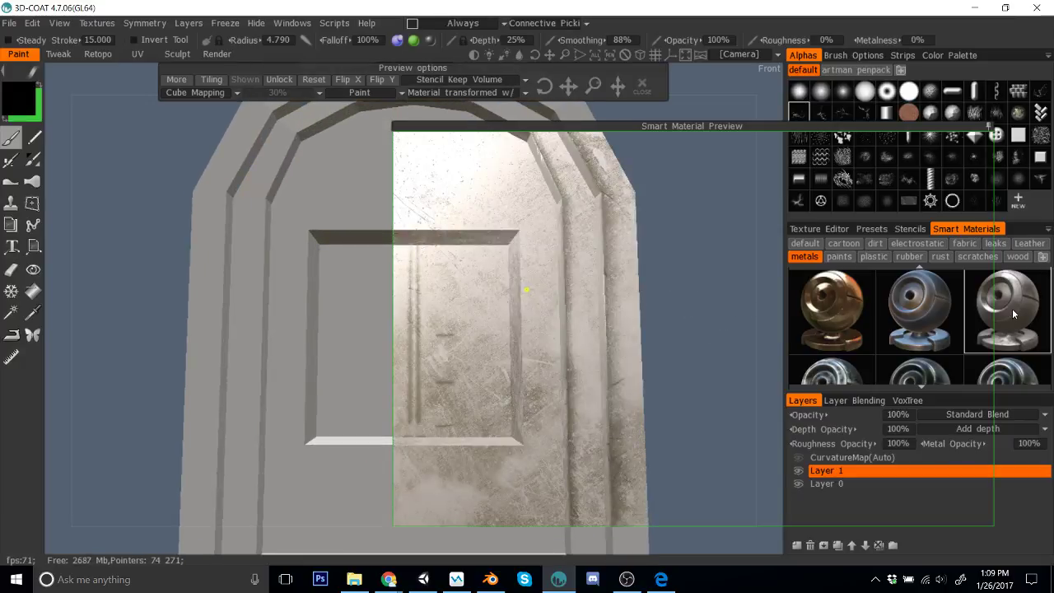
# Step: Recolour the steel layer of the metal_dark smart material to hue 226, saturation 14%, lightness 50%, and save the material
pyautogui.rightClick(1012, 308)
pyautogui.click(925, 294)
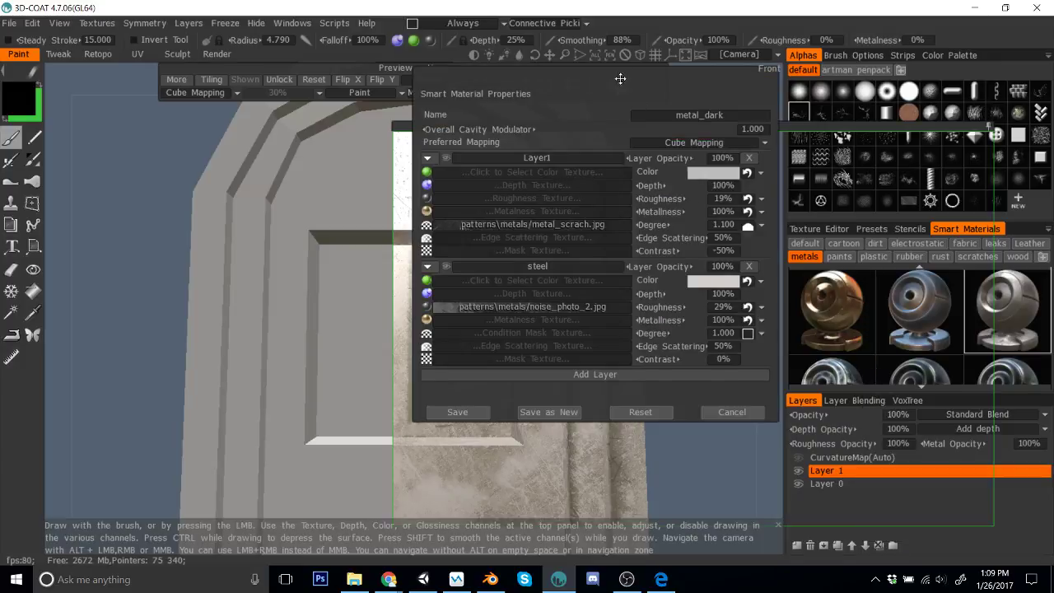
pyautogui.moveTo(620, 78); pyautogui.dragTo(901, 94)
pyautogui.click(991, 297)
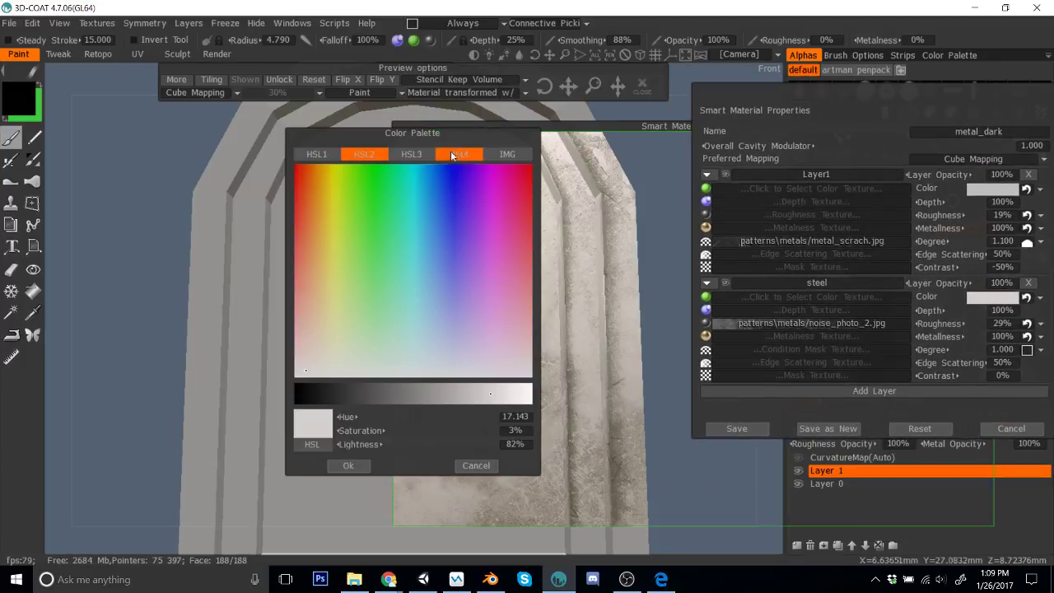
pyautogui.moveTo(507, 131); pyautogui.dragTo(978, 90)
pyautogui.moveTo(928, 356); pyautogui.dragTo(881, 353)
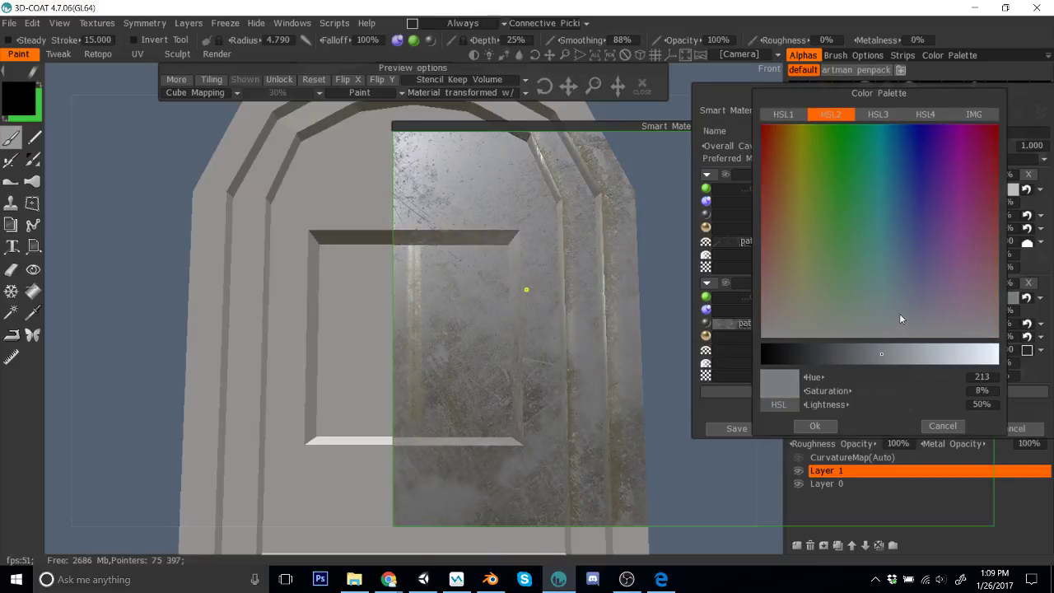
pyautogui.click(933, 312)
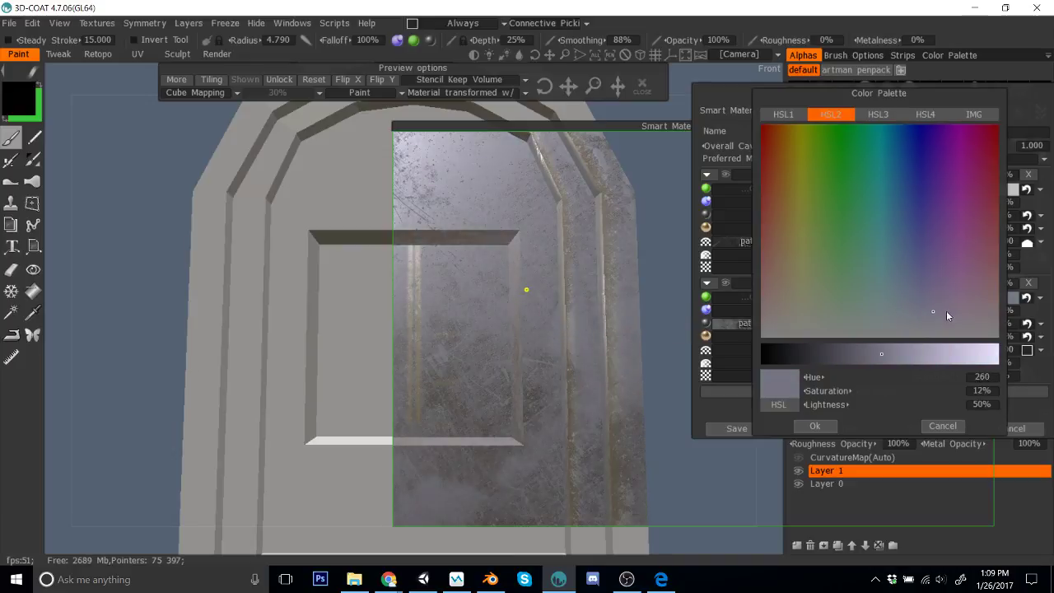
pyautogui.moveTo(910, 311)
pyautogui.mouseDown()
pyautogui.moveTo(931, 314)
pyautogui.moveTo(910, 312)
pyautogui.mouseUp()
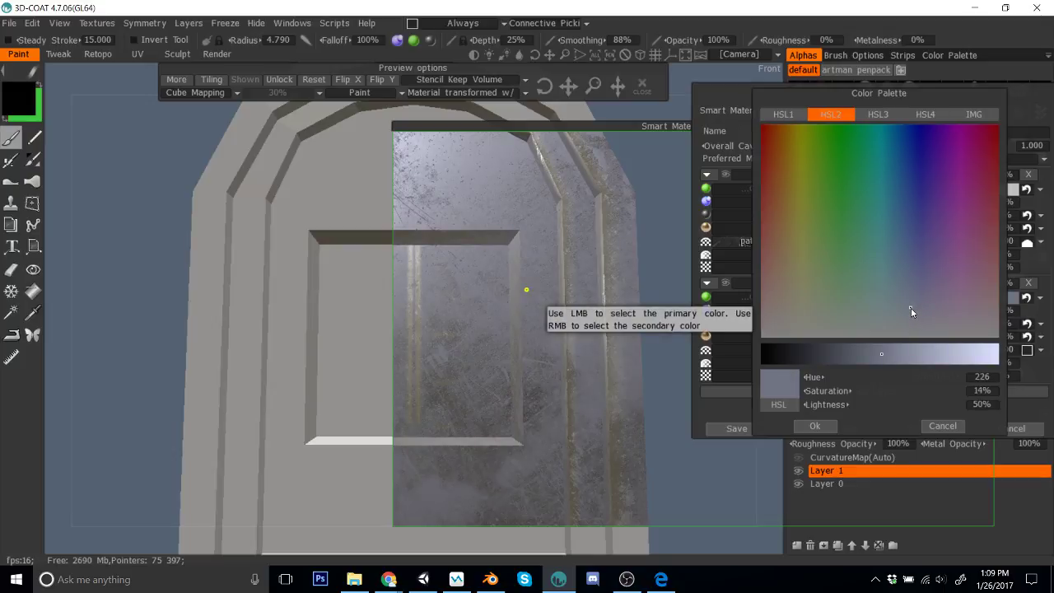
pyautogui.click(814, 425)
pyautogui.click(736, 428)
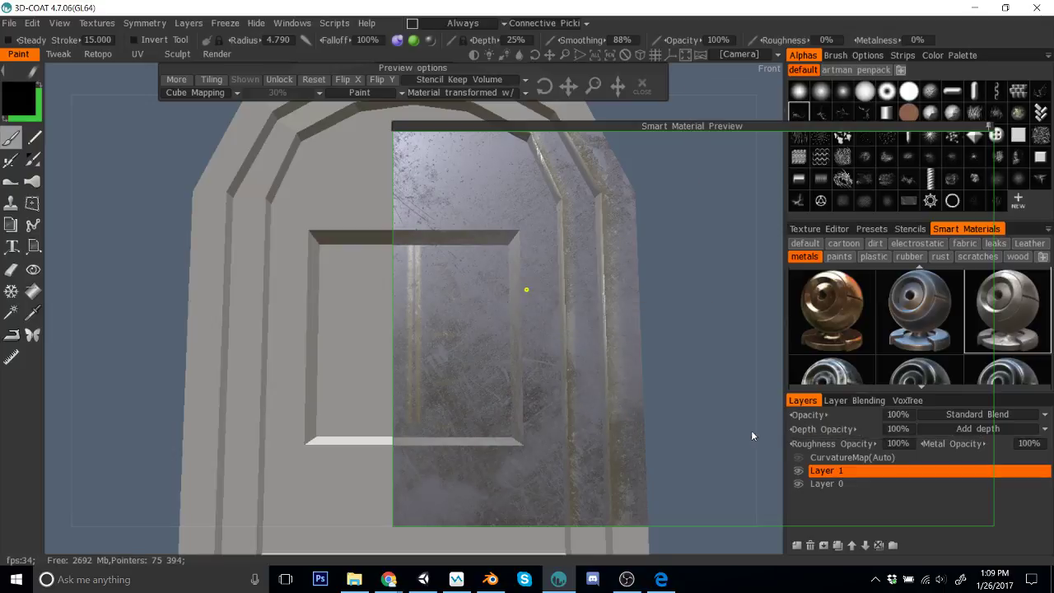
# Step: Set Layer1 of the metal_dark smart material to a lavender-grey of hue 245, saturation 12%, lightness 74%, and save it
pyautogui.rightClick(1024, 301)
pyautogui.click(992, 290)
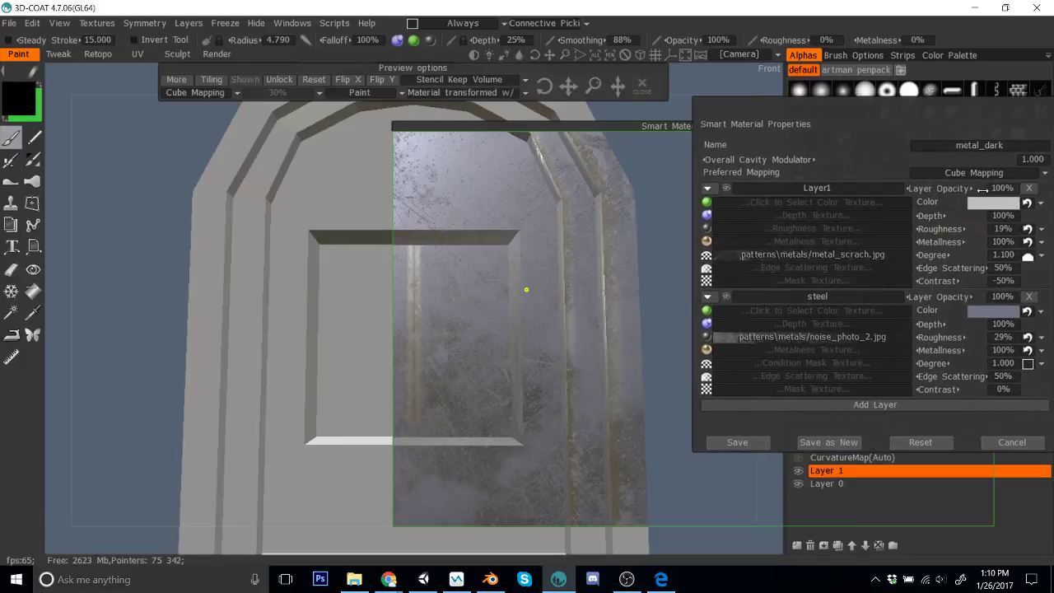
pyautogui.click(993, 203)
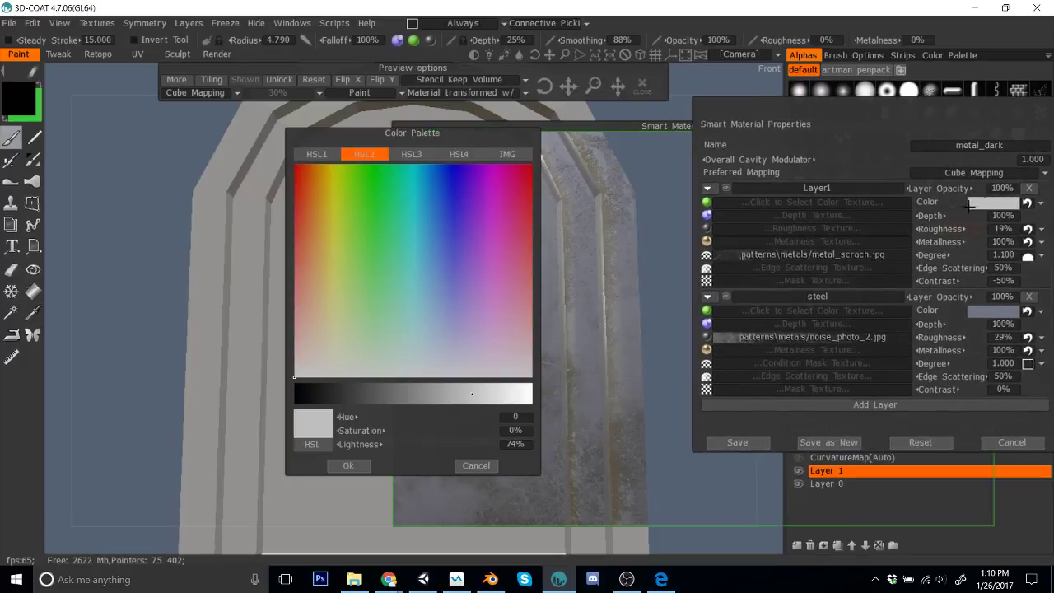
pyautogui.moveTo(454, 137); pyautogui.dragTo(948, 117)
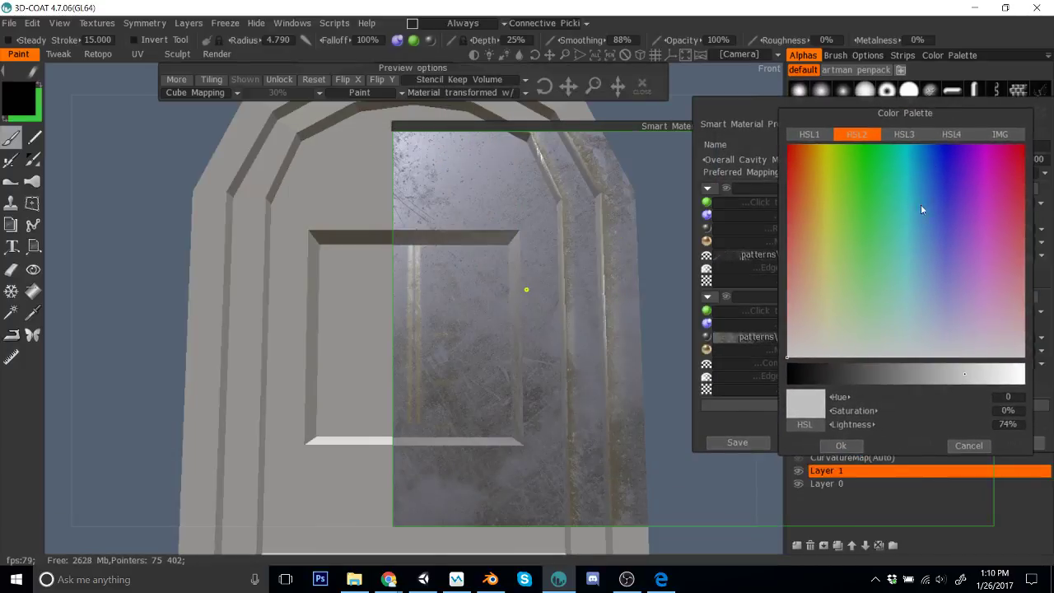
pyautogui.click(923, 341)
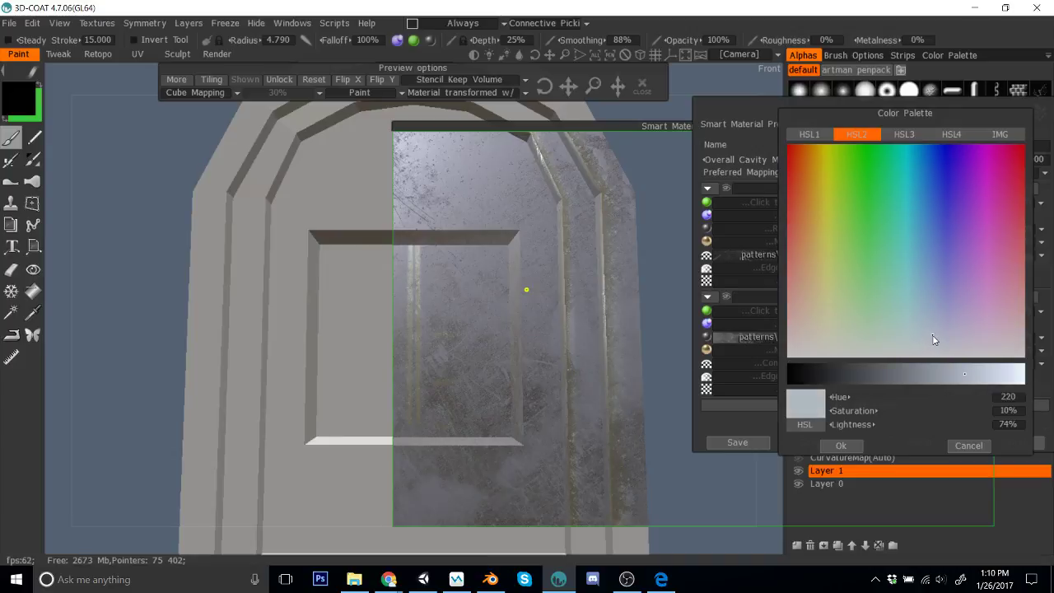
pyautogui.click(941, 337)
pyautogui.moveTo(941, 338)
pyautogui.mouseDown()
pyautogui.moveTo(913, 337)
pyautogui.moveTo(948, 337)
pyautogui.mouseUp()
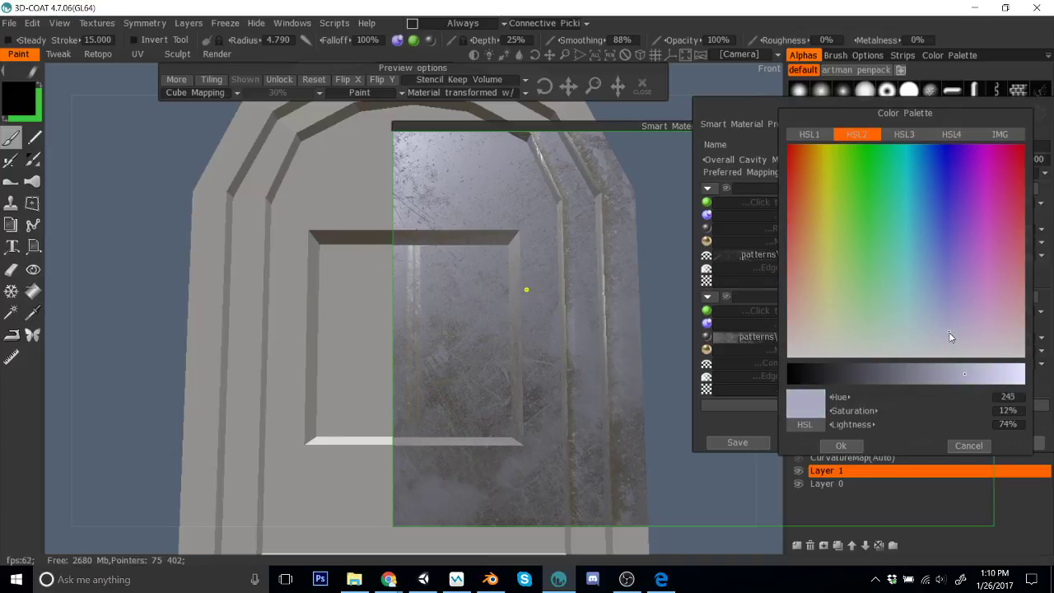
pyautogui.click(842, 445)
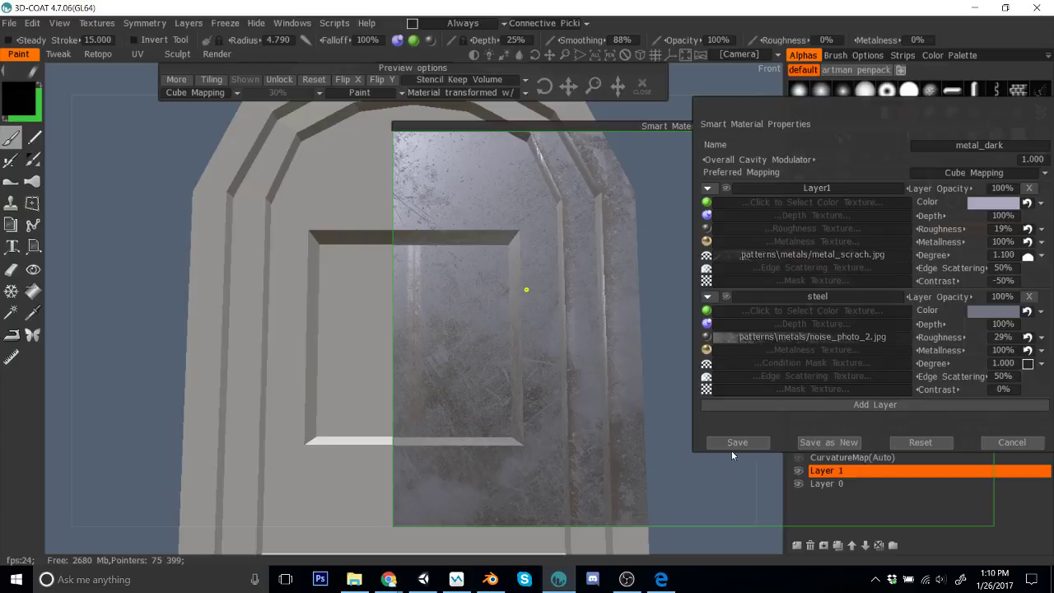
pyautogui.click(738, 444)
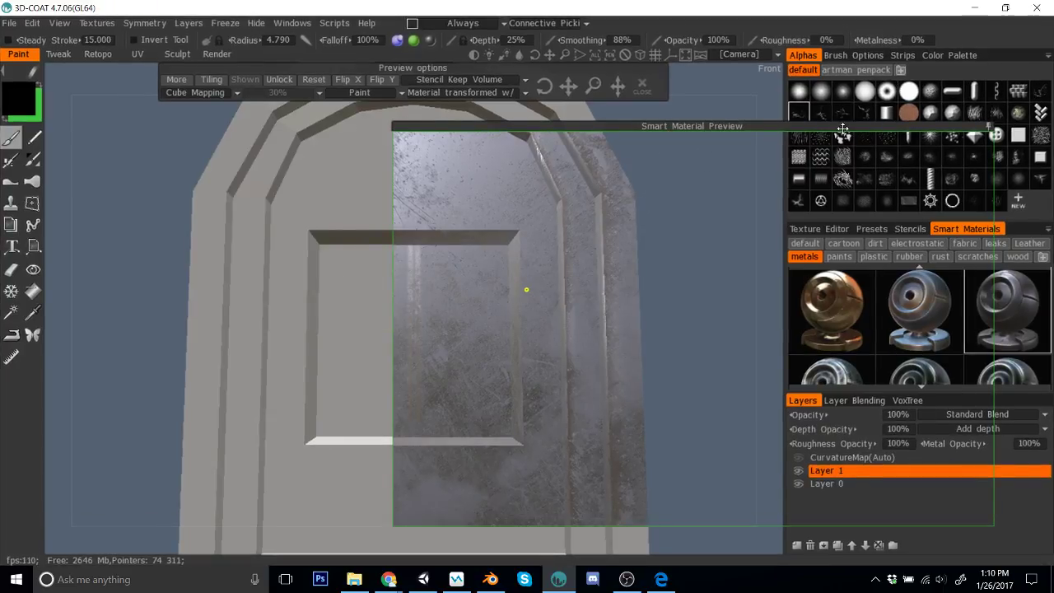
# Step: Shift the smart material preview over the window, then review the metal_dark layer properties and save the material again
pyautogui.moveTo(843, 129); pyautogui.dragTo(787, 130)
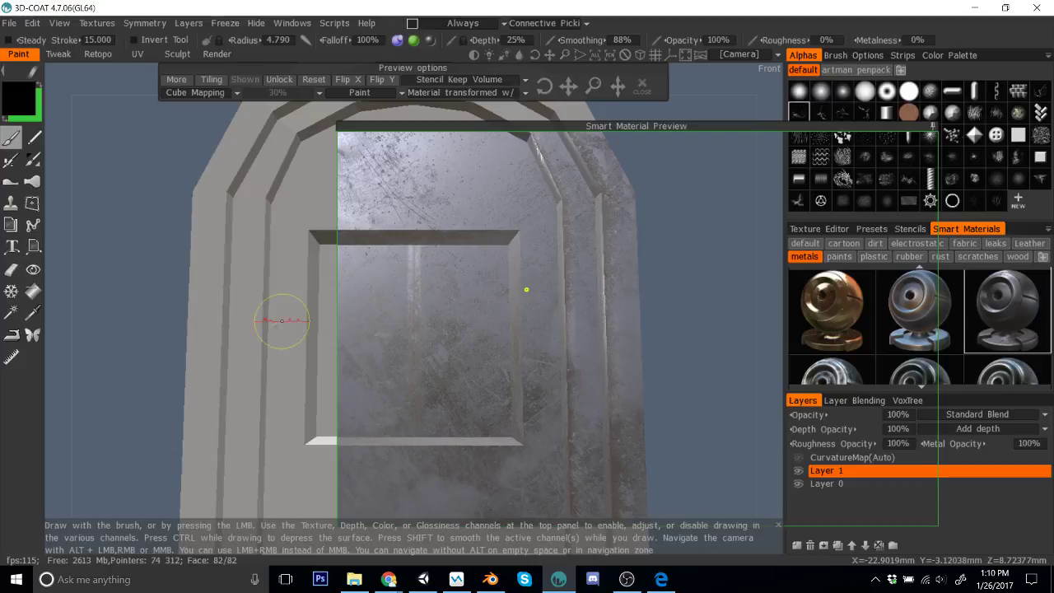
pyautogui.moveTo(1024, 290)
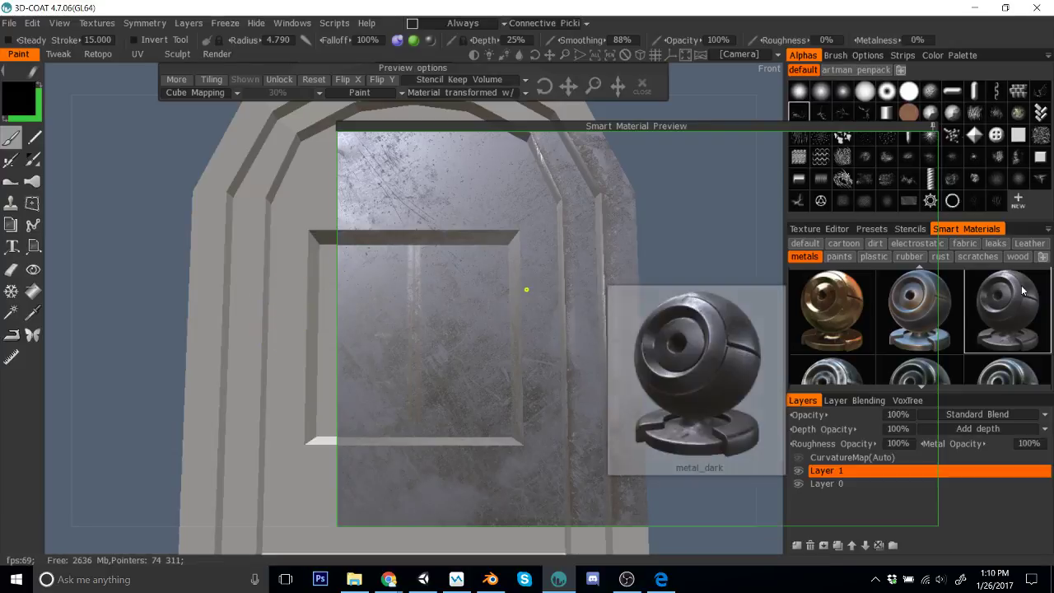
pyautogui.rightClick(1028, 348)
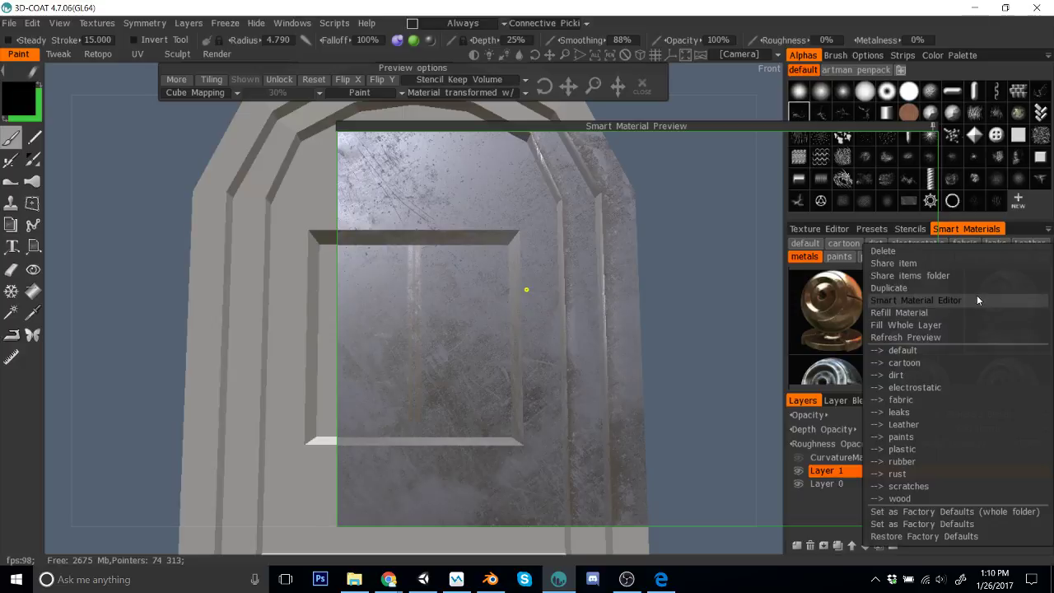
pyautogui.click(978, 299)
pyautogui.moveTo(693, 83); pyautogui.dragTo(860, 107)
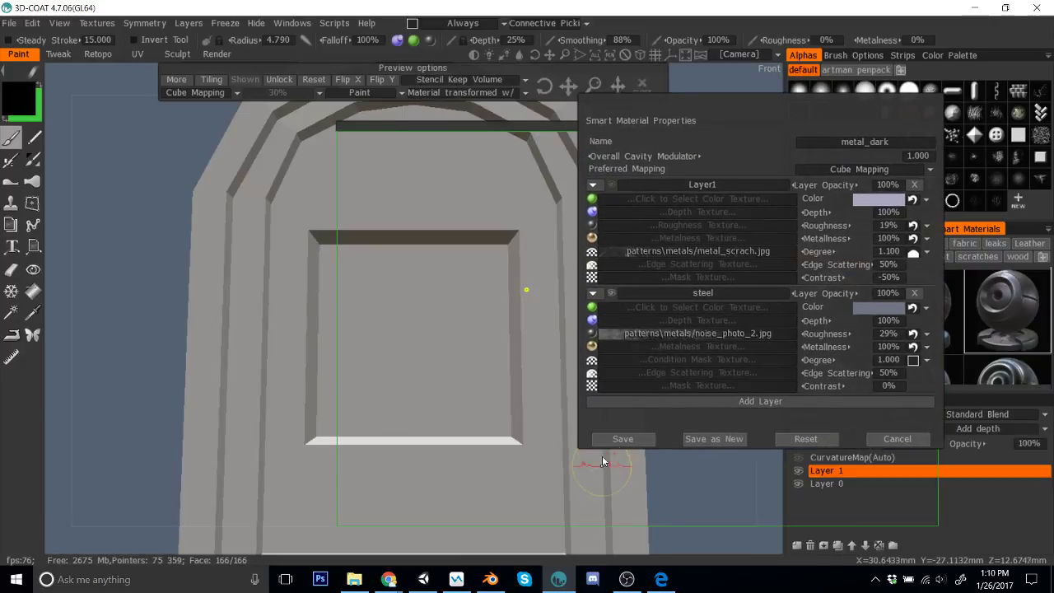
pyautogui.click(625, 437)
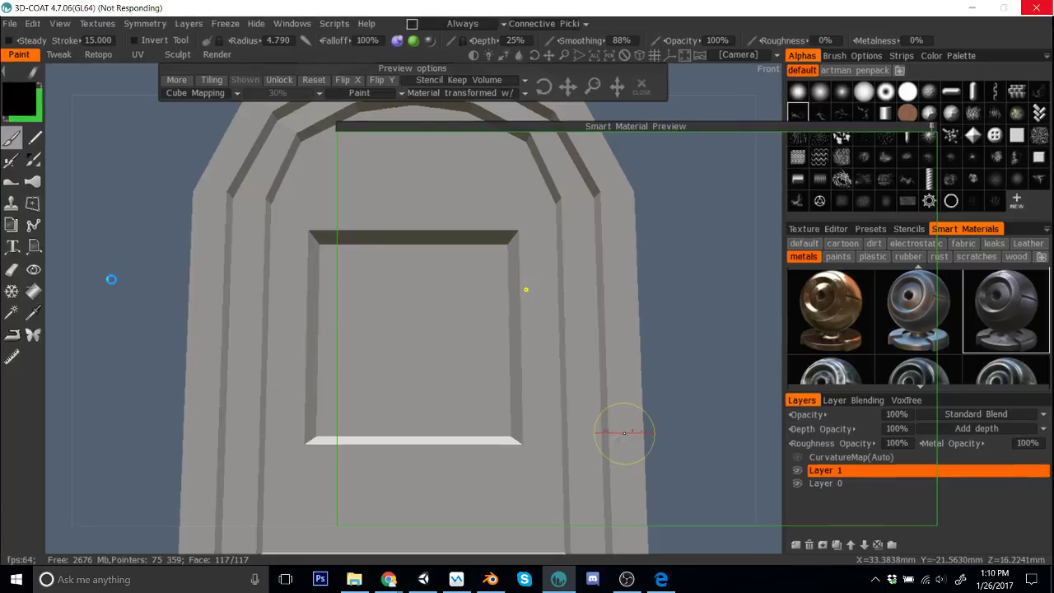
# Step: Fill the Glass surface material with the metal_dark smart material
pyautogui.click(33, 291)
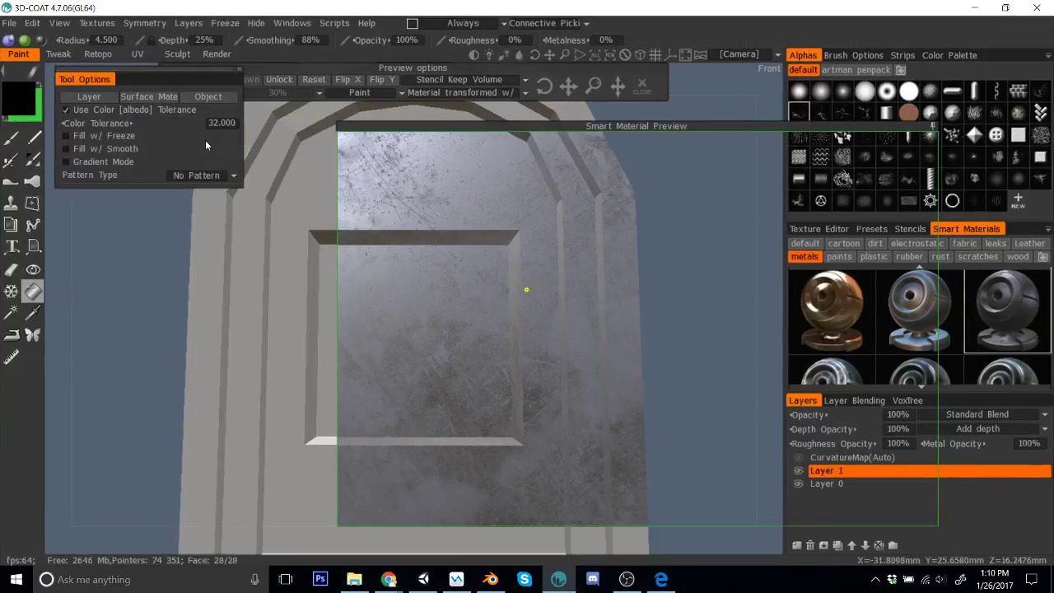
pyautogui.click(152, 99)
pyautogui.click(477, 303)
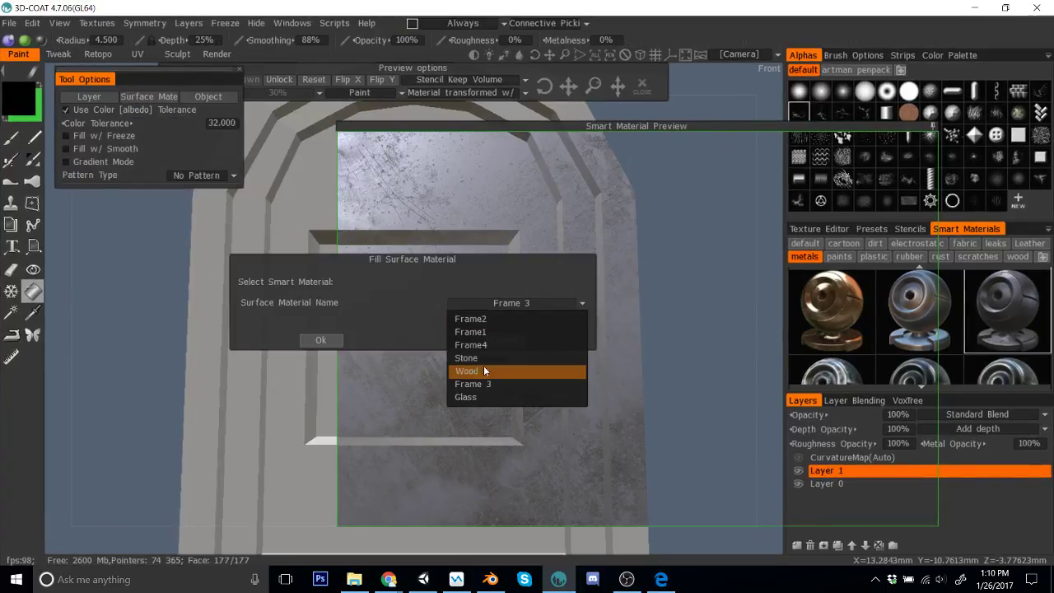
pyautogui.click(482, 397)
pyautogui.click(321, 340)
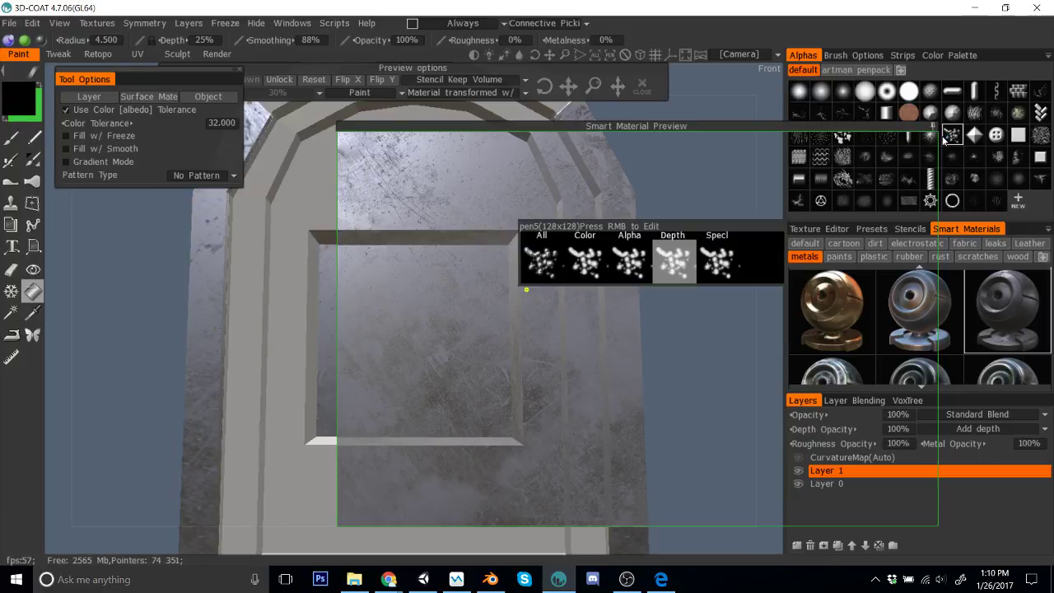
pyautogui.scroll(-3, 638, 300)
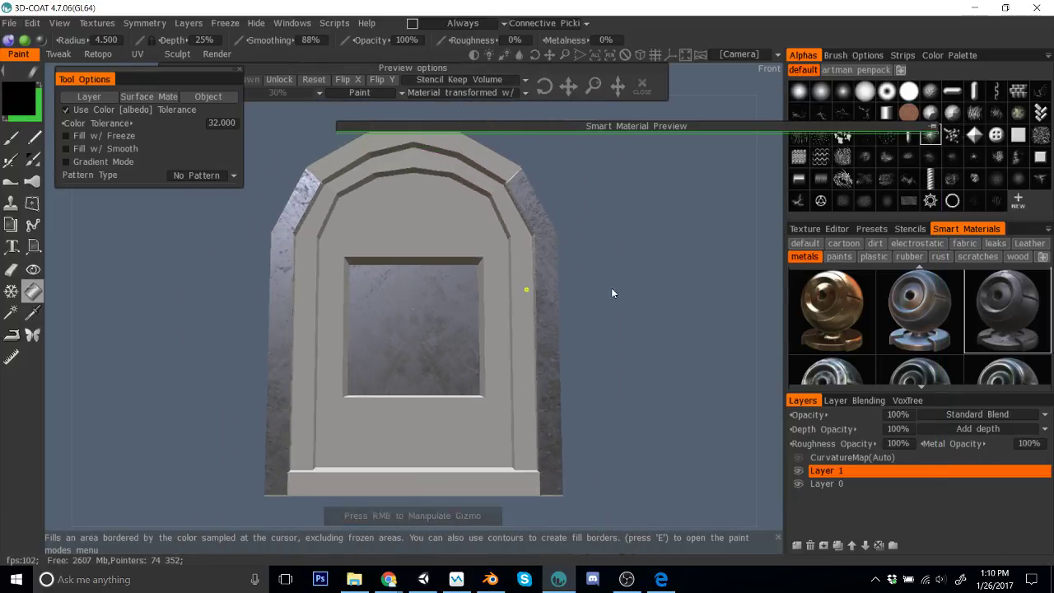
# Step: Switch to Blender and check the UV islands of the outer frame and bottom sill by selecting their seam-linked faces
pyautogui.click(490, 578)
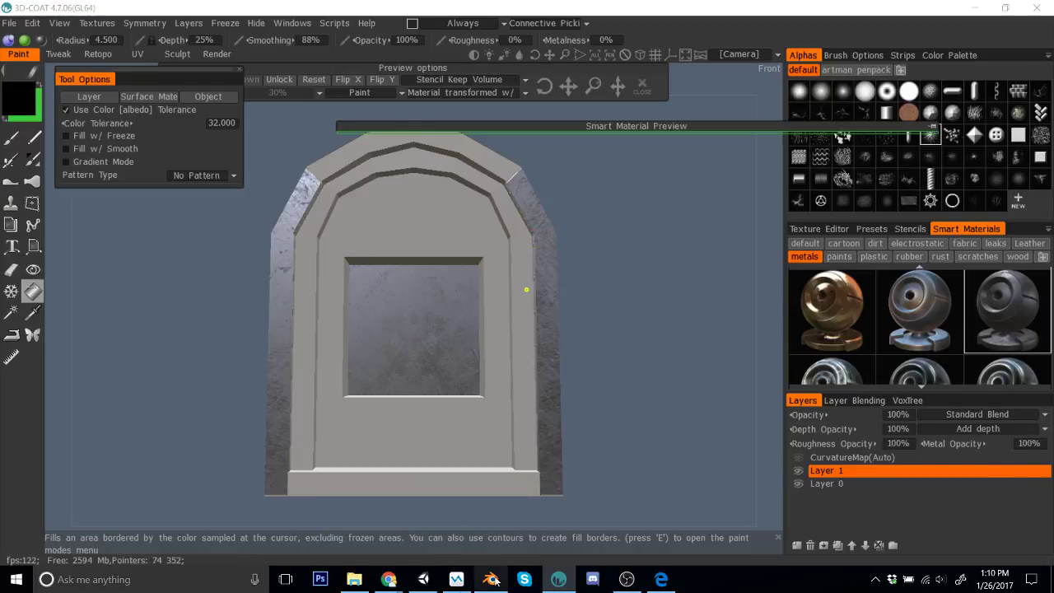
pyautogui.press('Tab')
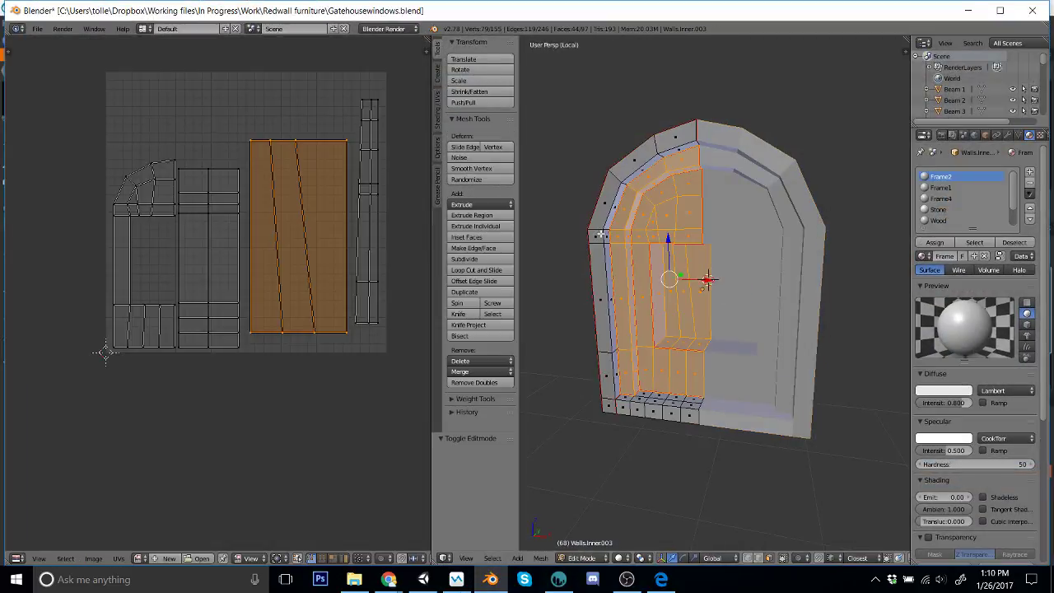
pyautogui.scroll(3, 628, 269)
pyautogui.press('a')
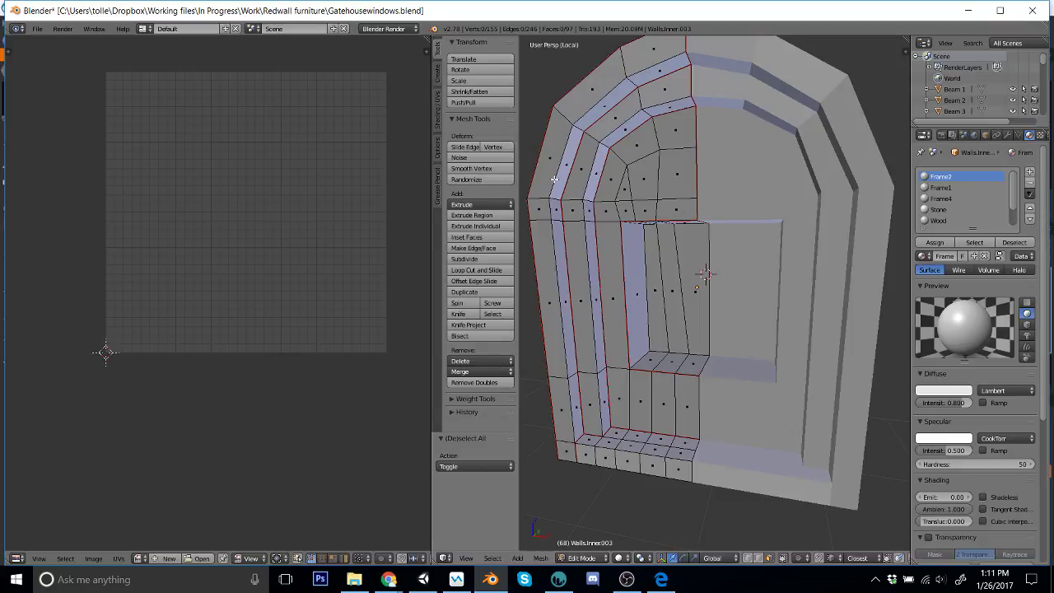
pyautogui.press('l')
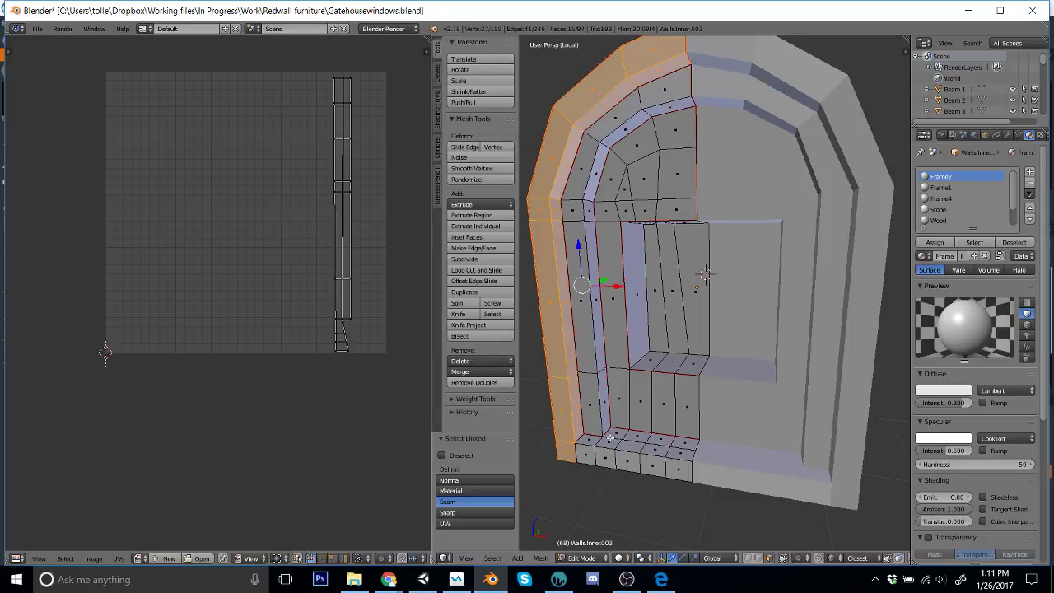
pyautogui.press('l')
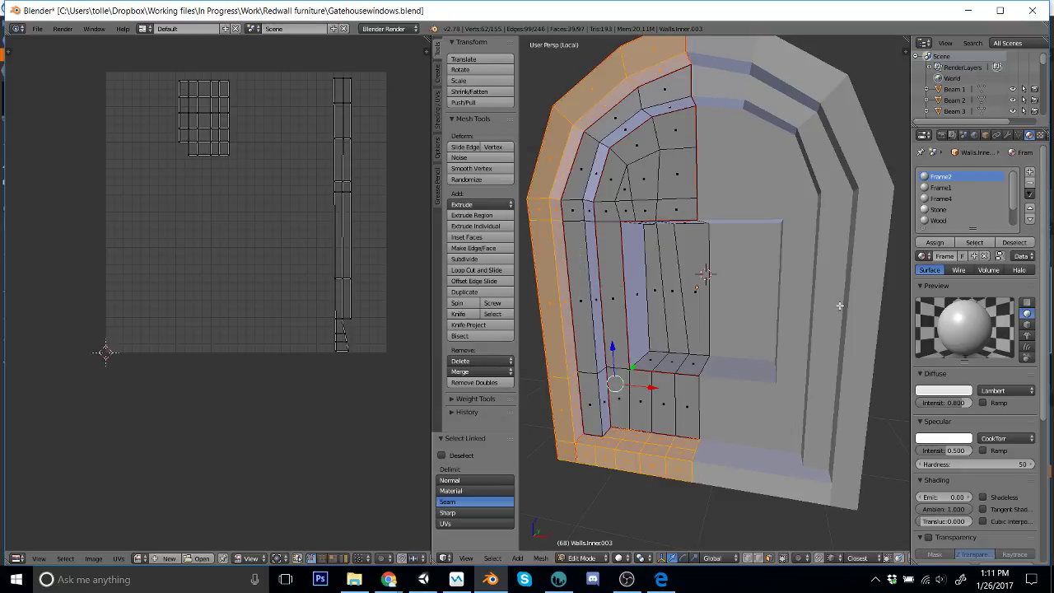
pyautogui.press('a')
pyautogui.scroll(-2, 714, 419)
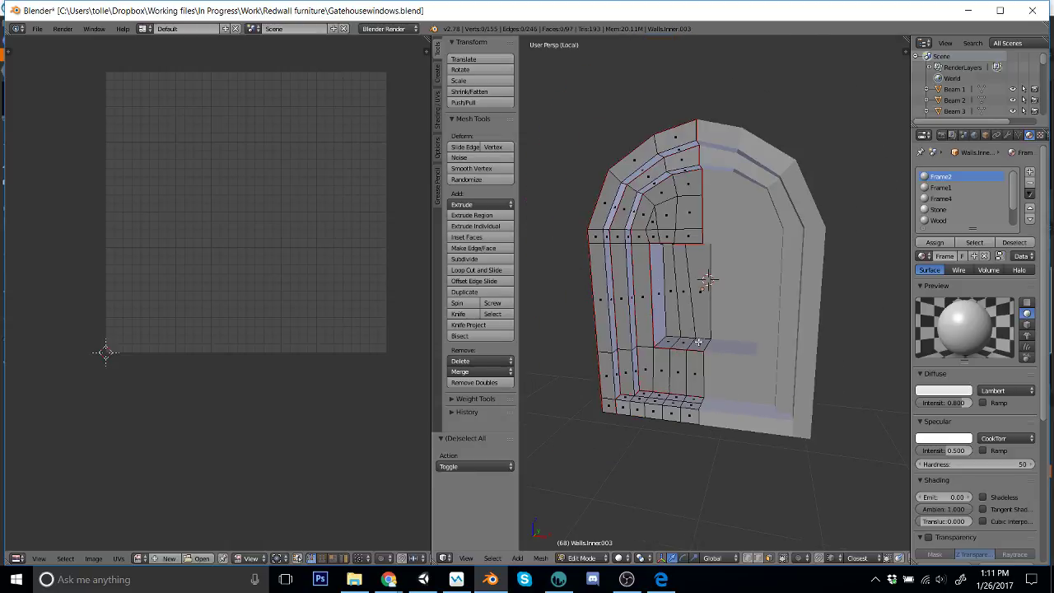
# Step: Separate the seam-linked glass faces of the window into their own object
pyautogui.moveTo(715, 395); pyautogui.dragTo(689, 309, button='middle')
pyautogui.press('l')
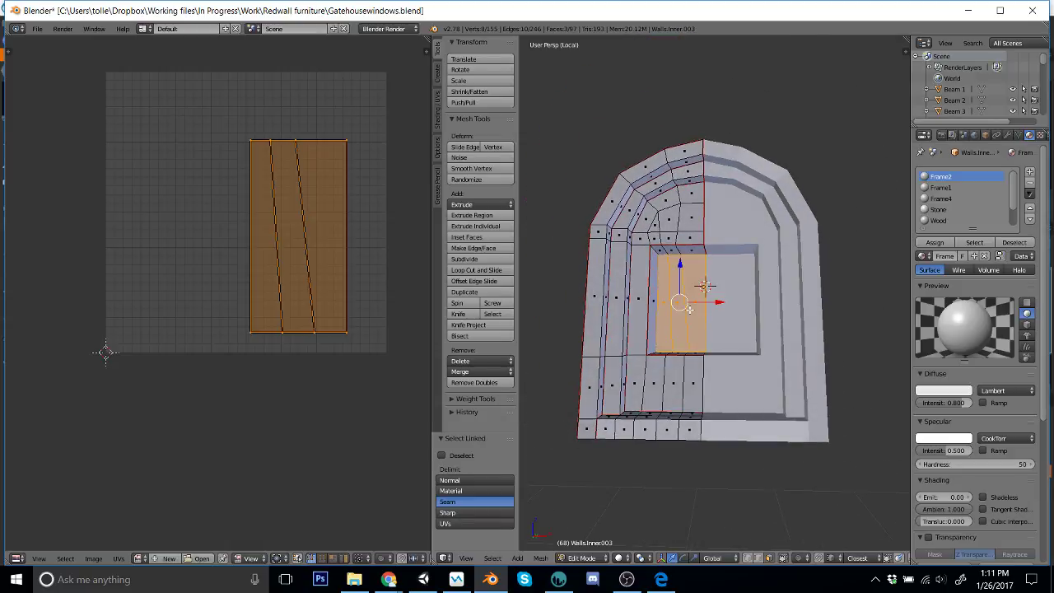
pyautogui.press('x')
pyautogui.click(689, 309)
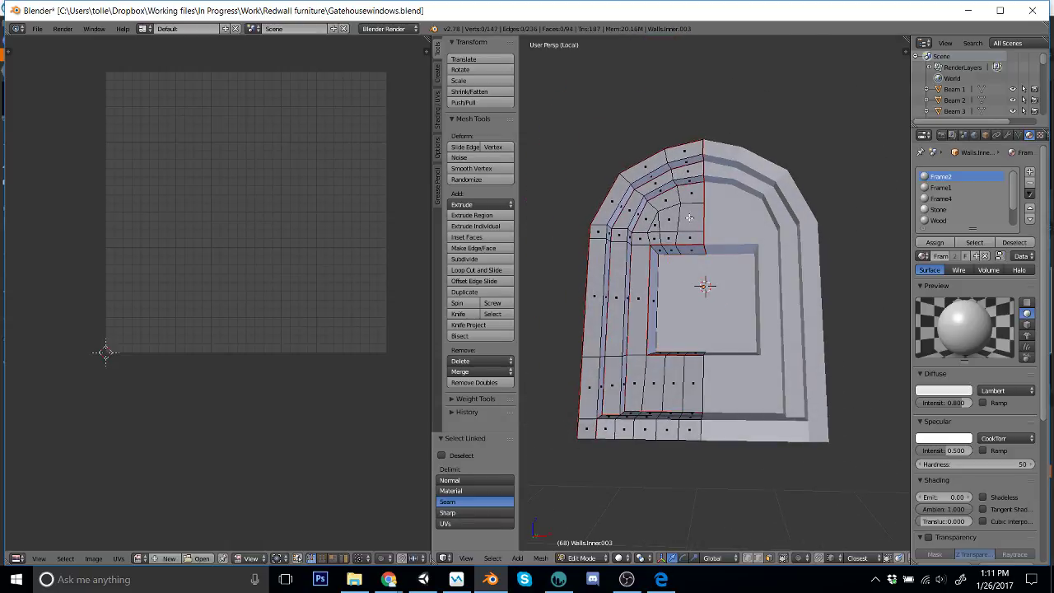
# Step: Separate the inner arched panel and the bevelled frame around the glass into their own objects
pyautogui.press('l')
pyautogui.press('x')
pyautogui.click(682, 221)
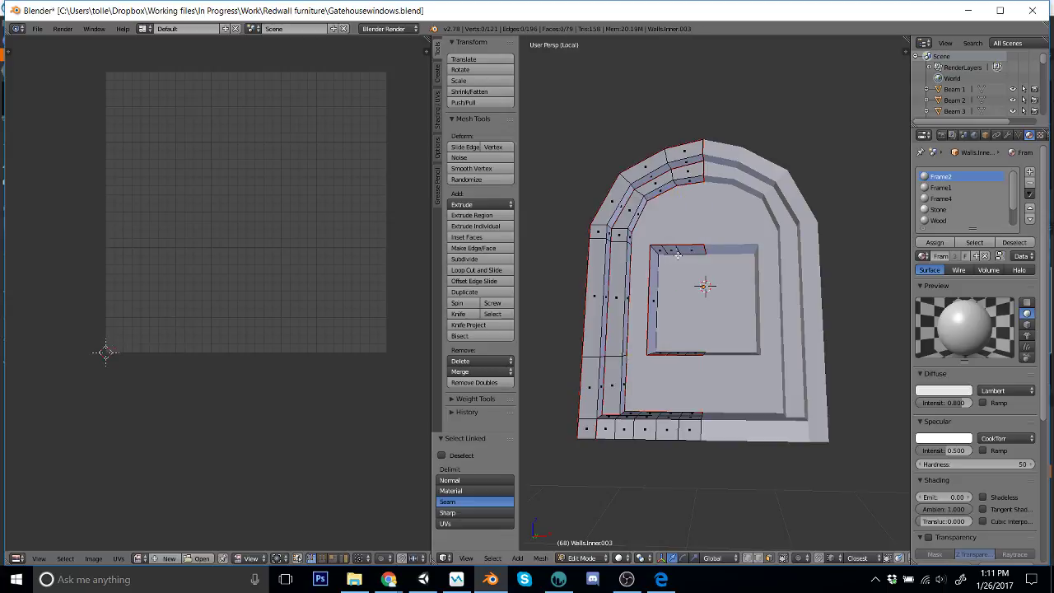
pyautogui.press('l')
pyautogui.press('x')
pyautogui.click(676, 249)
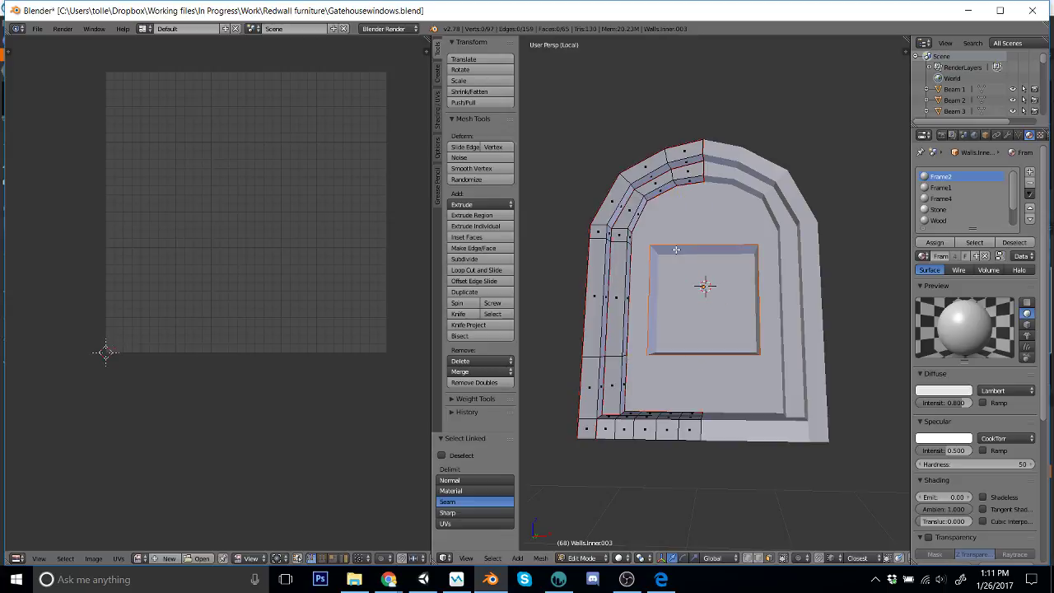
# Step: Separate the seam-linked faces of the middle arched frame and of the bottom sill into their own objects
pyautogui.press('l')
pyautogui.press('x')
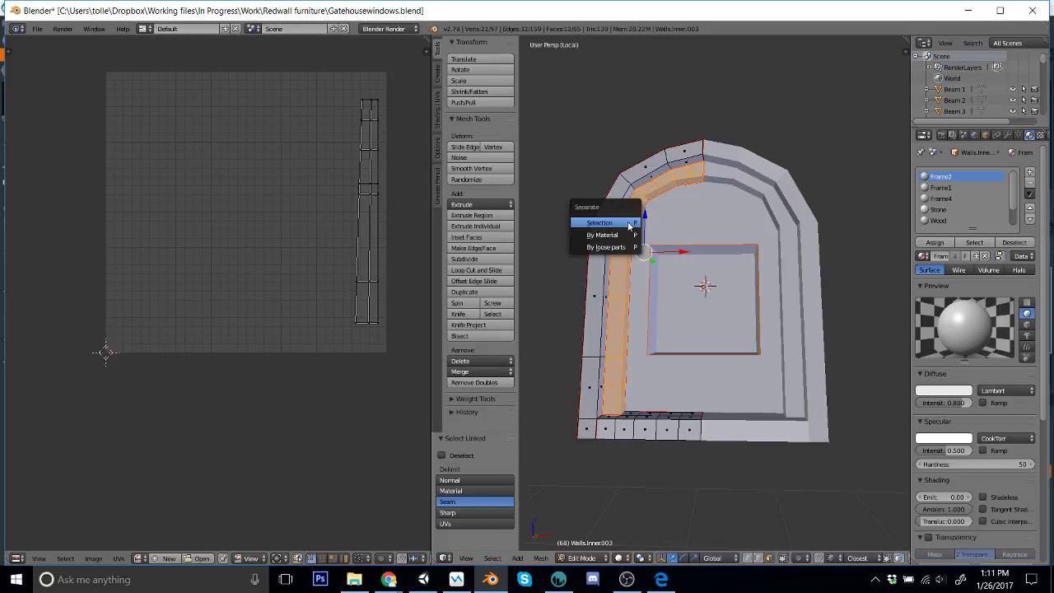
pyautogui.click(628, 222)
pyautogui.moveTo(699, 359); pyautogui.dragTo(673, 398, button='middle')
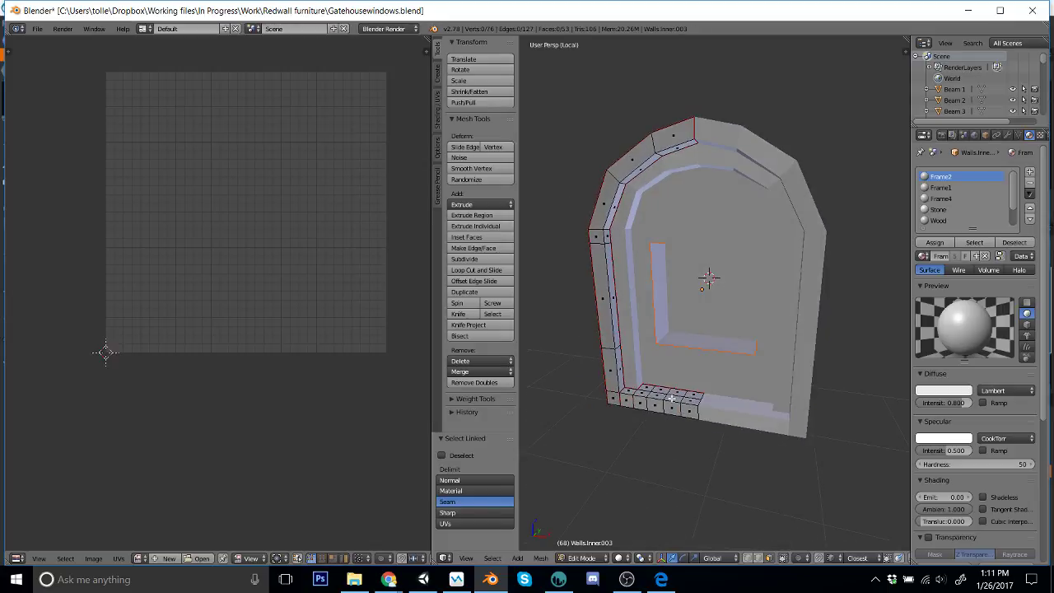
pyautogui.press('l')
pyautogui.press('x')
pyautogui.click(673, 400)
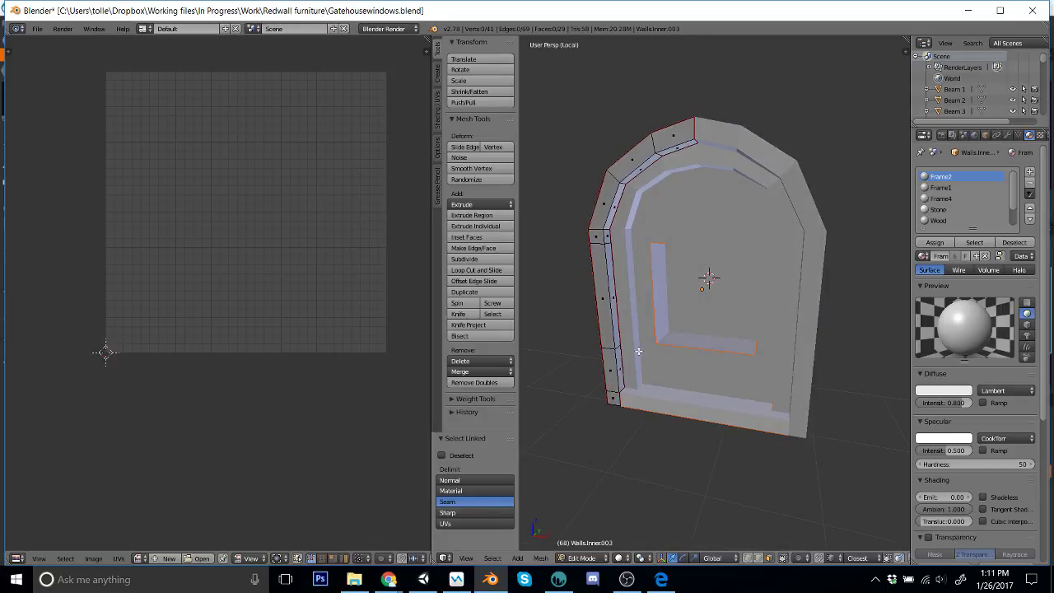
# Step: Assign the Frame4 material to all faces of the remaining outer arched frame
pyautogui.moveTo(591, 329); pyautogui.dragTo(859, 281, button='middle')
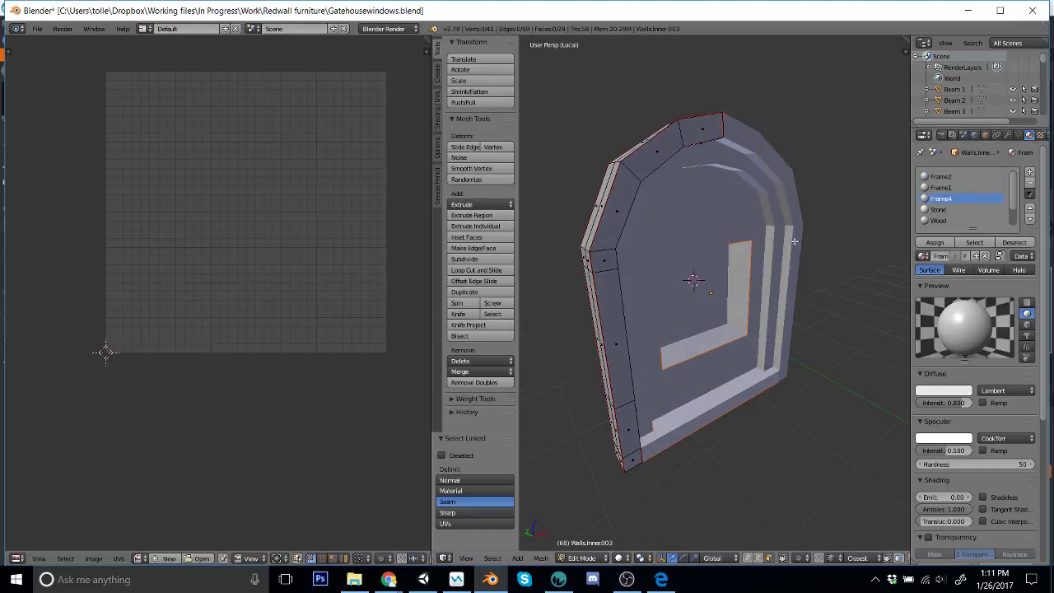
pyautogui.press('a')
pyautogui.click(934, 242)
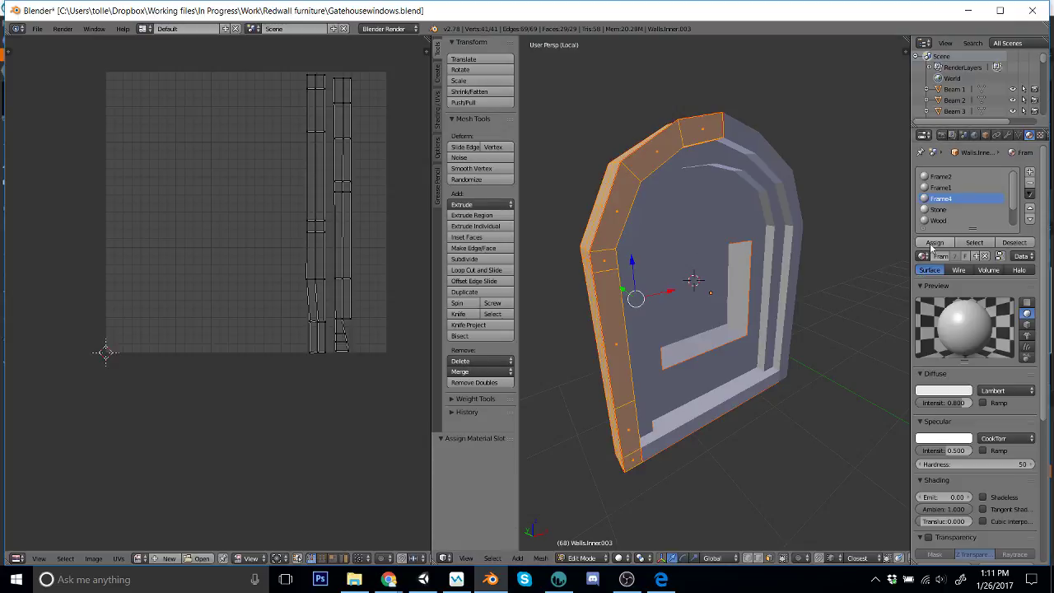
pyautogui.press('Tab')
# Step: Assign the Frame 3 material to all faces of the middle arched frame
pyautogui.moveTo(654, 317); pyautogui.dragTo(671, 176, button='middle')
pyautogui.rightClick(671, 175)
pyautogui.press('Tab')
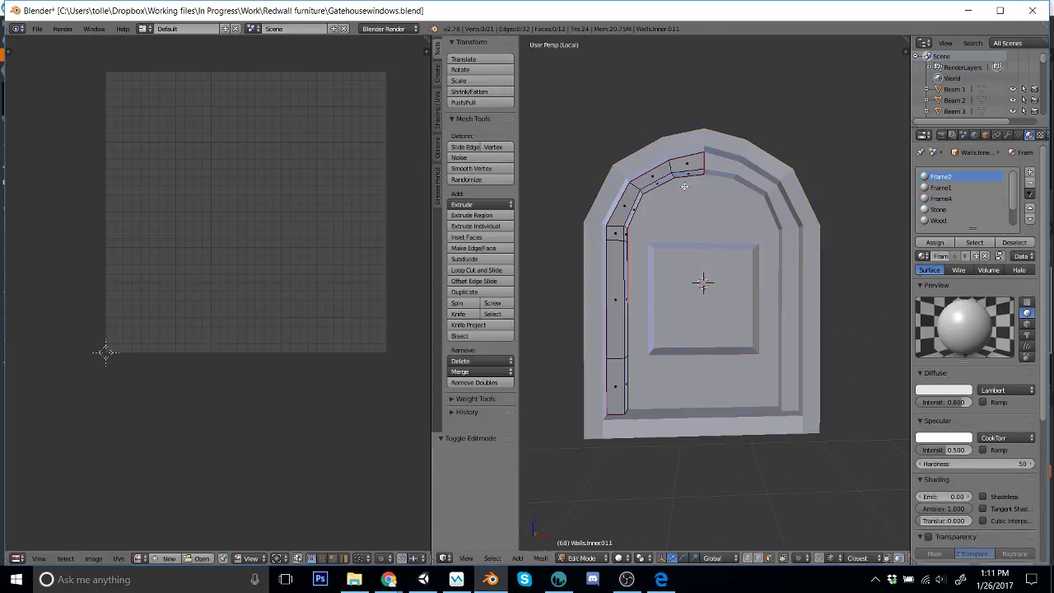
pyautogui.press('a')
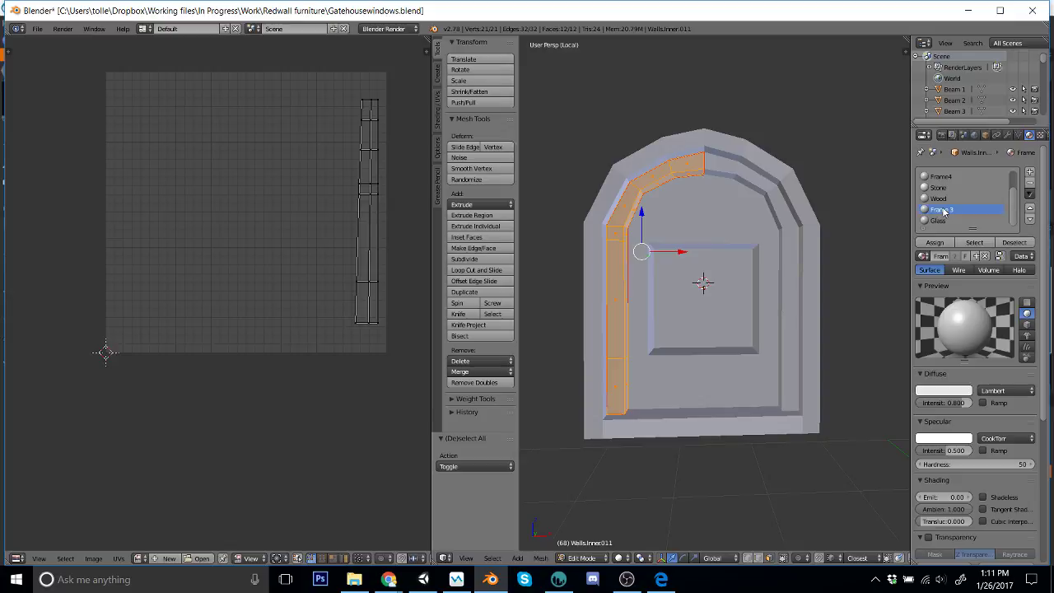
pyautogui.click(933, 242)
pyautogui.press('Tab')
# Step: Assign the Frame2 material to all faces of the inner arched panel surrounding the square opening
pyautogui.rightClick(642, 292)
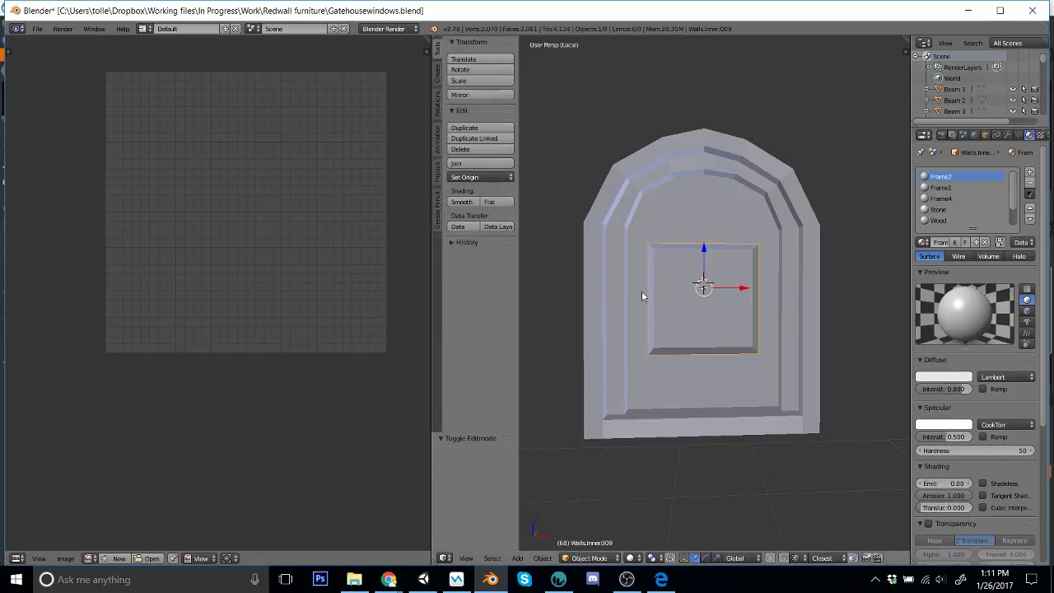
pyautogui.press('Tab')
pyautogui.press('a')
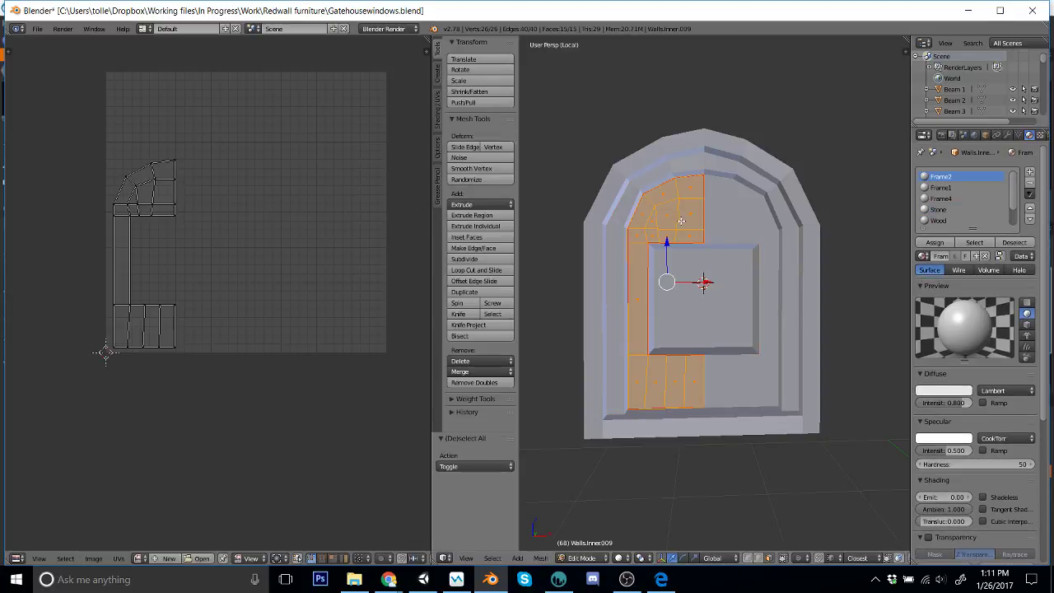
pyautogui.click(934, 242)
pyautogui.press('Tab')
# Step: Assign the Frame1 material to all faces of the bevelled frame around the glass
pyautogui.scroll(5, 696, 285)
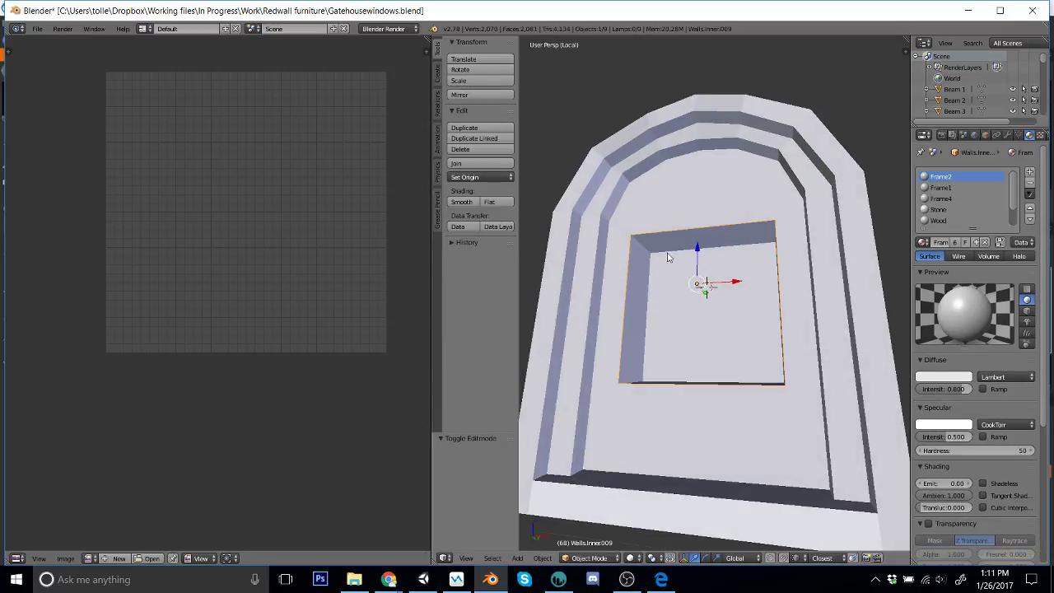
pyautogui.rightClick(672, 237)
pyautogui.press('Tab')
pyautogui.press('a')
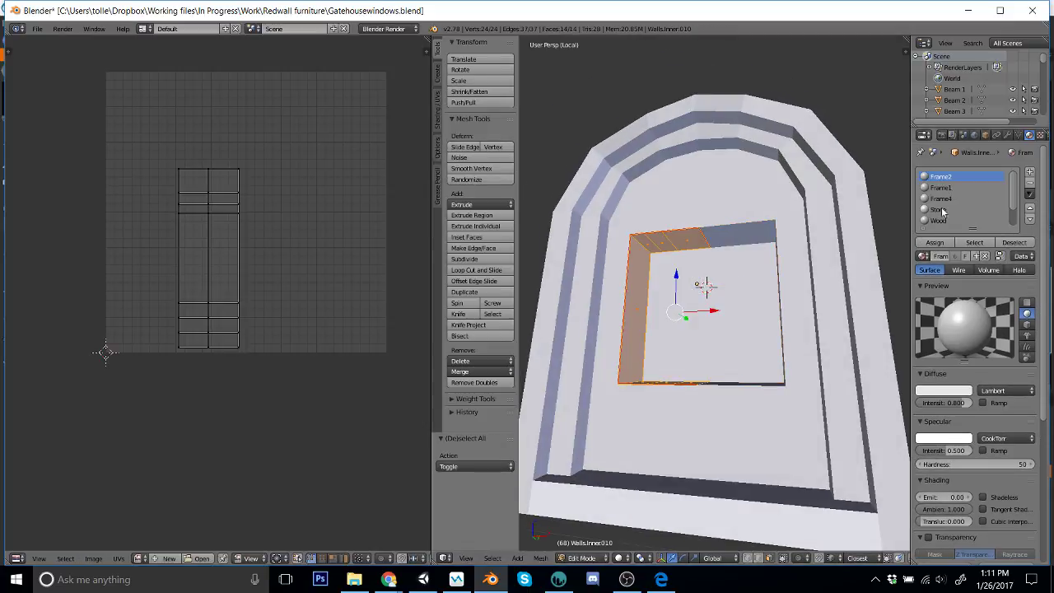
pyautogui.click(934, 242)
pyautogui.press('Tab')
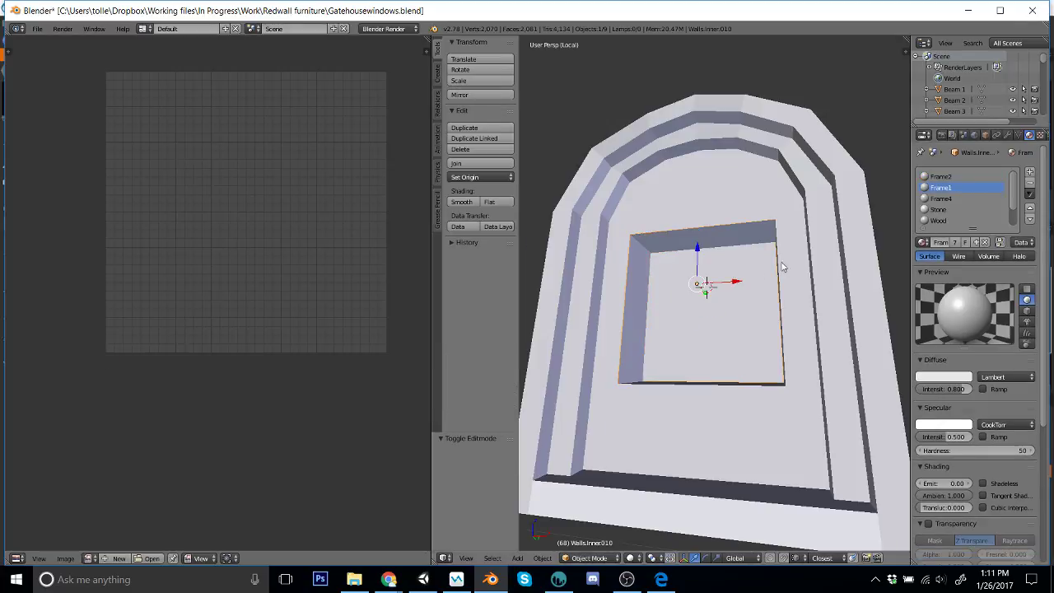
# Step: Assign the Glass material to all faces of the glass pane object
pyautogui.press('Tab')
pyautogui.press('a')
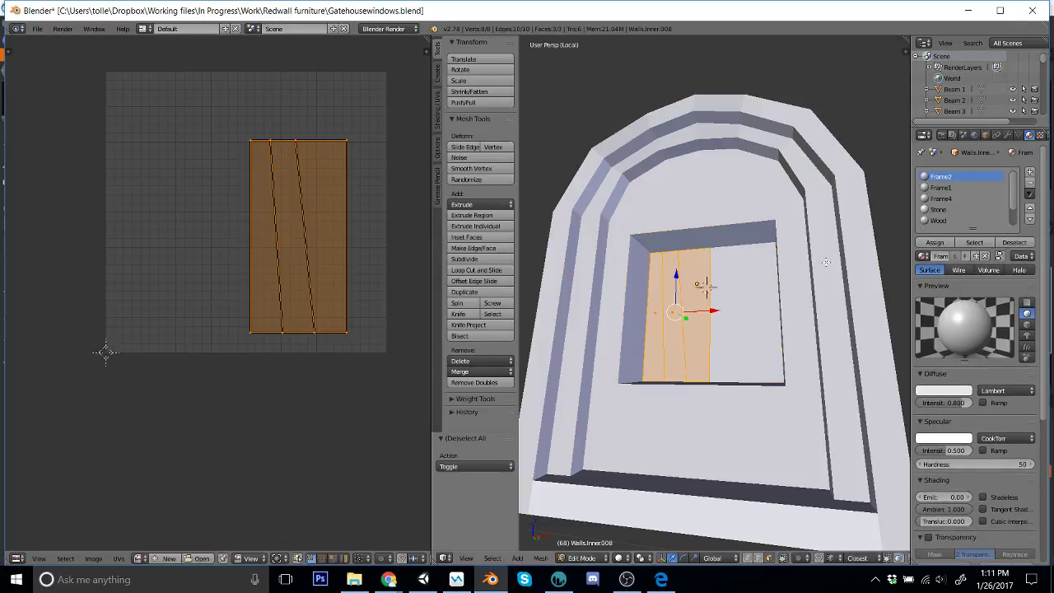
pyautogui.scroll(-1, 990, 189)
pyautogui.click(939, 220)
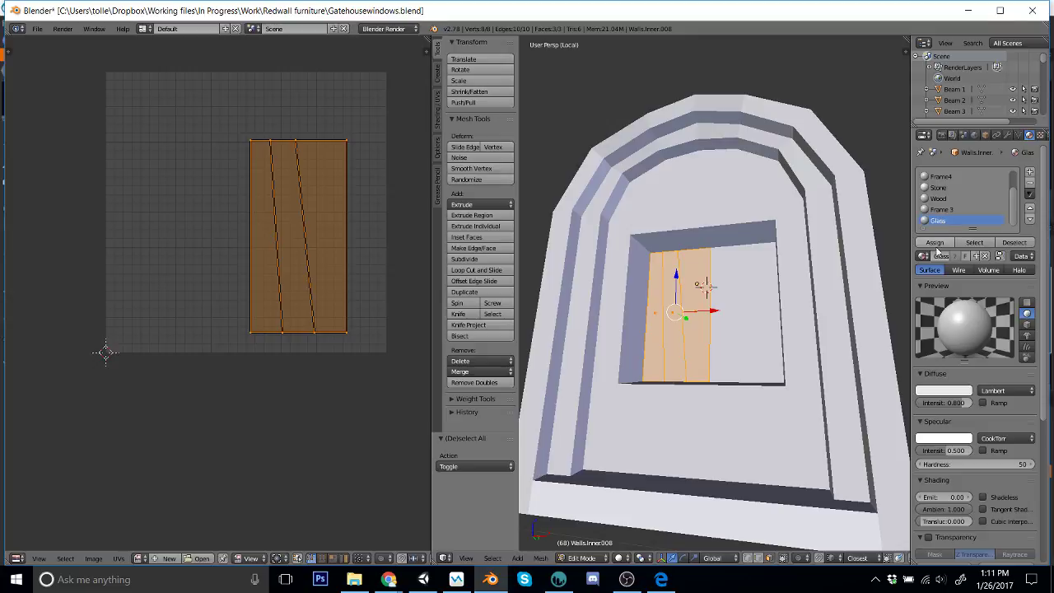
pyautogui.click(933, 242)
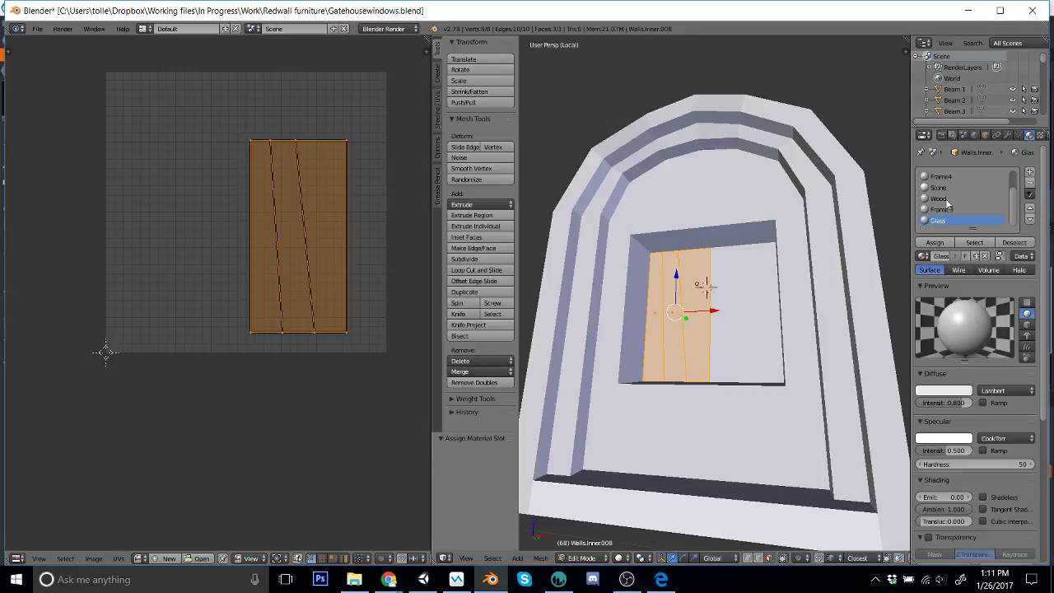
pyautogui.press('Tab')
# Step: Add a new material named Base to the bottom sill object
pyautogui.moveTo(689, 327); pyautogui.dragTo(656, 457, button='middle')
pyautogui.rightClick(656, 458)
pyautogui.press('Tab')
pyautogui.click(974, 242)
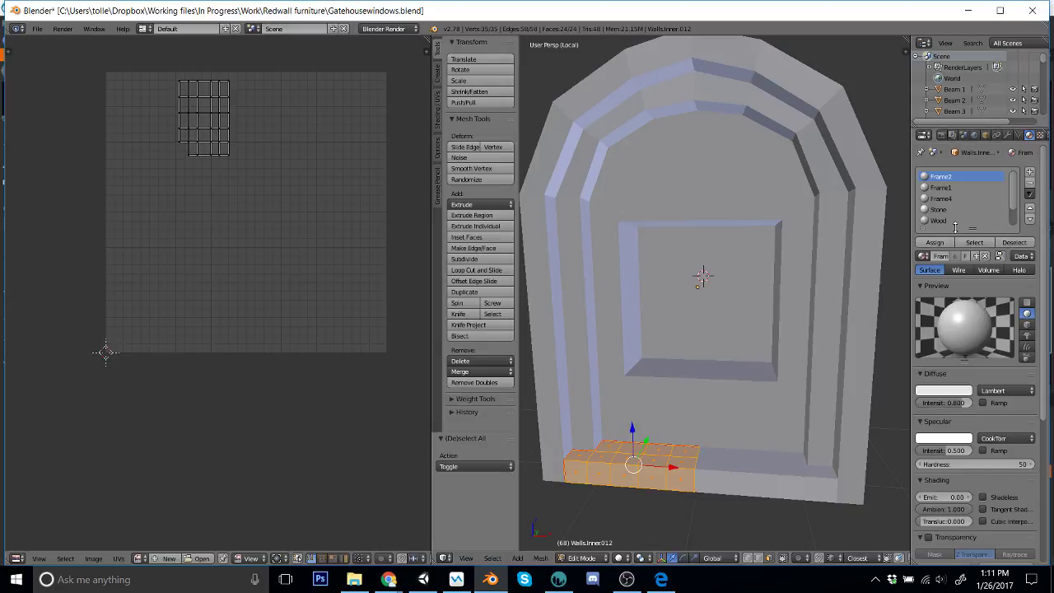
pyautogui.scroll(-2, 975, 215)
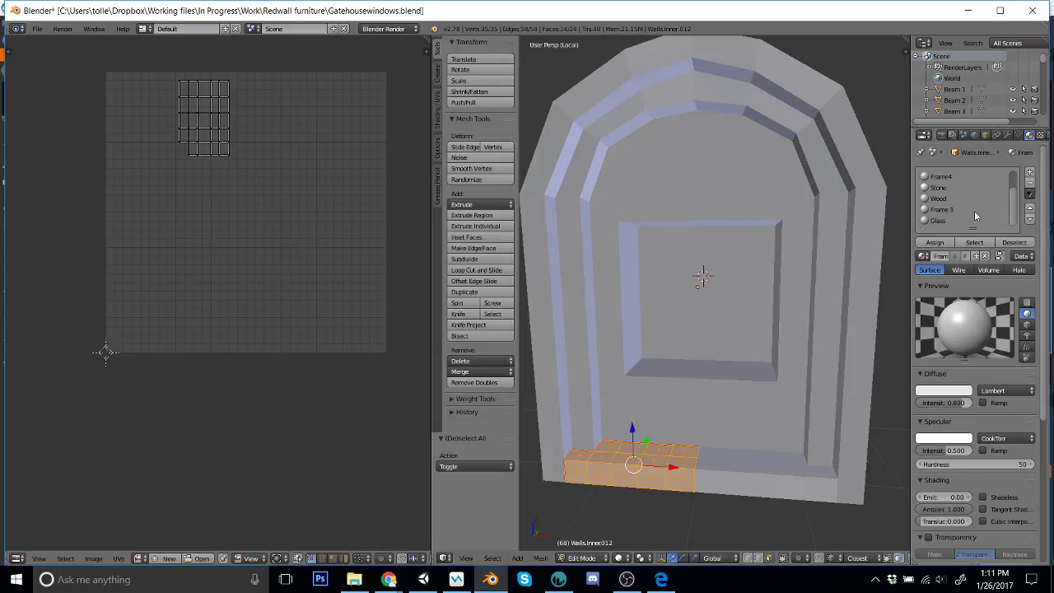
pyautogui.click(944, 244)
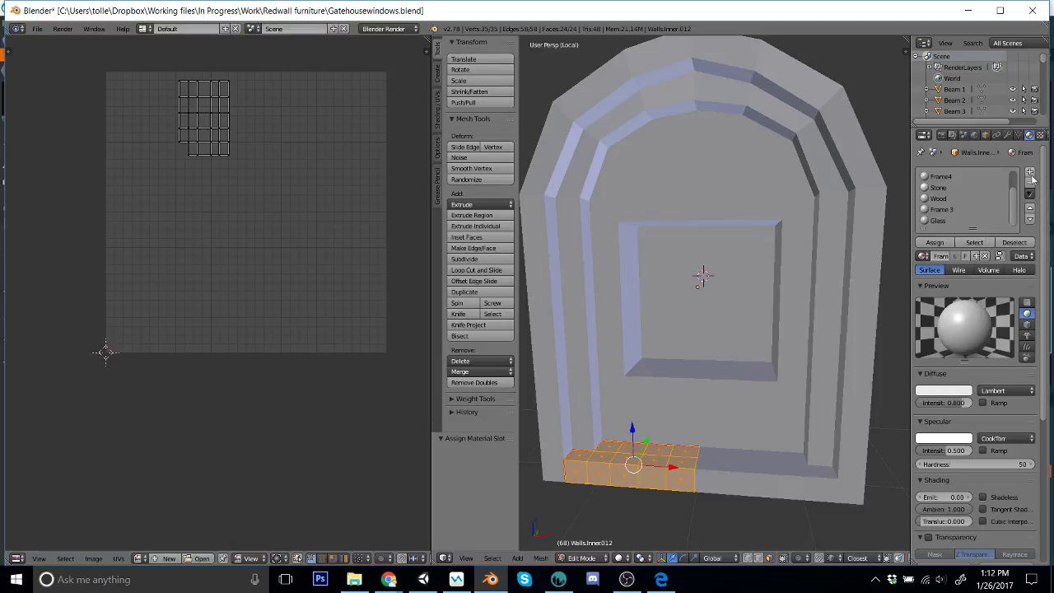
pyautogui.click(1030, 176)
pyautogui.click(963, 256)
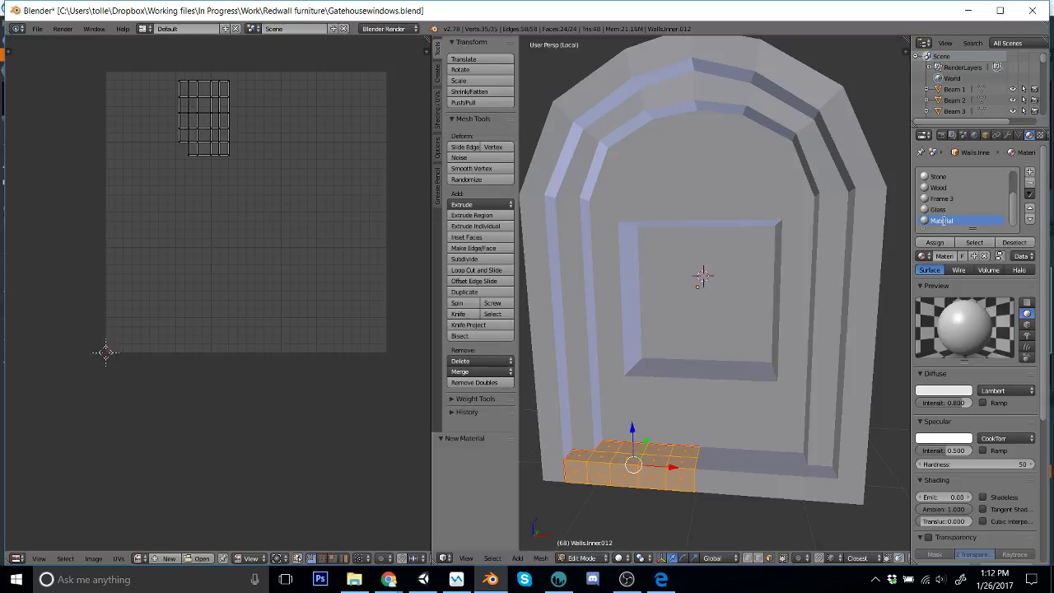
pyautogui.click(1008, 222)
pyautogui.write('Base')
pyautogui.press('Return')
pyautogui.press('Tab')
# Step: Select all window part objects and export them as FBX, overwriting archwindows.fbx in the Gatehouse folder
pyautogui.moveTo(687, 425); pyautogui.dragTo(724, 412, button='middle')
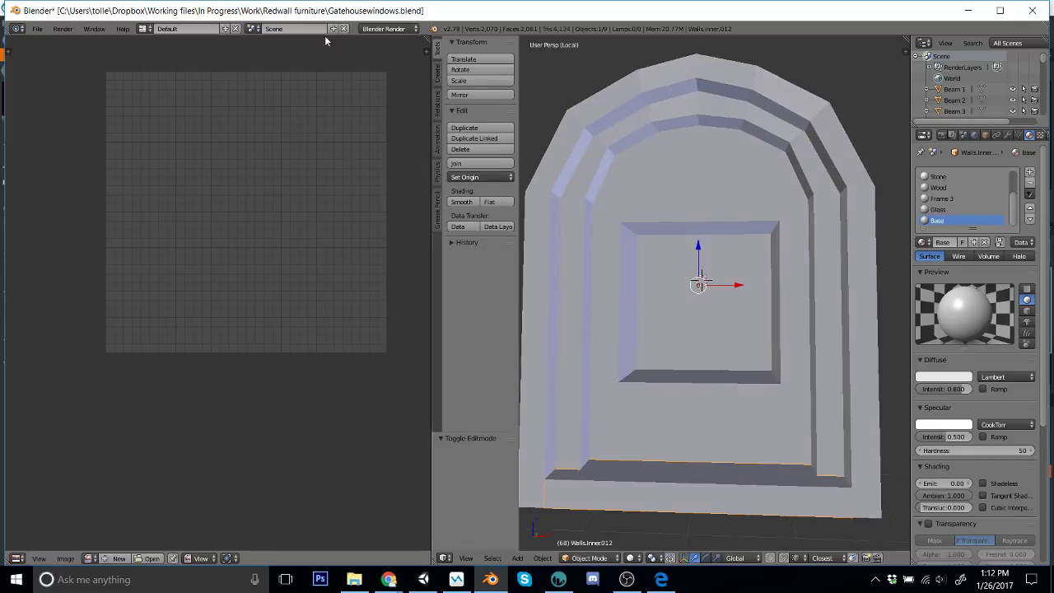
pyautogui.press('a')
pyautogui.press('a')
pyautogui.press('a')
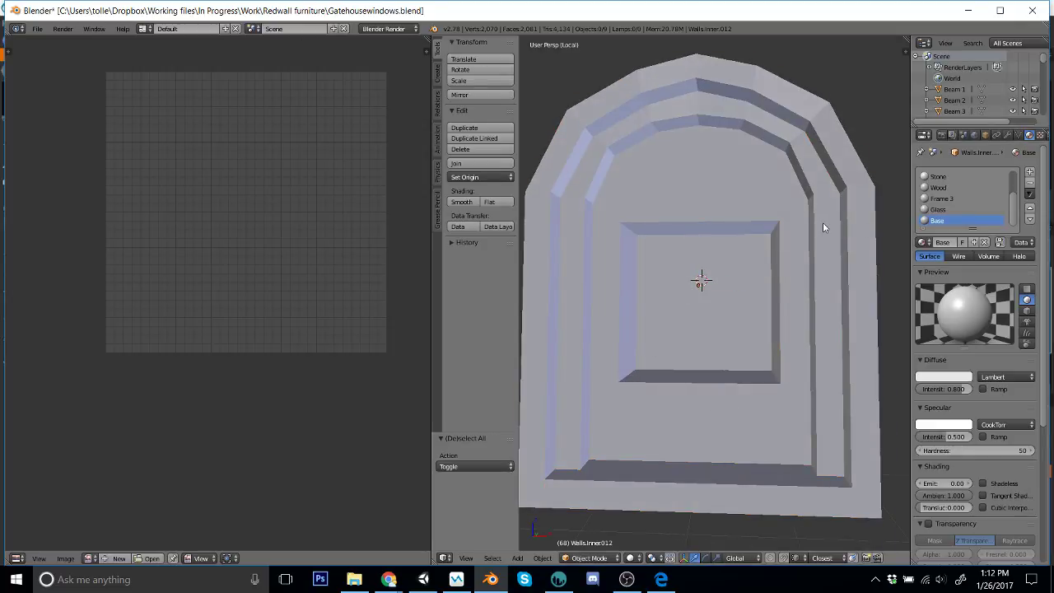
pyautogui.press('a')
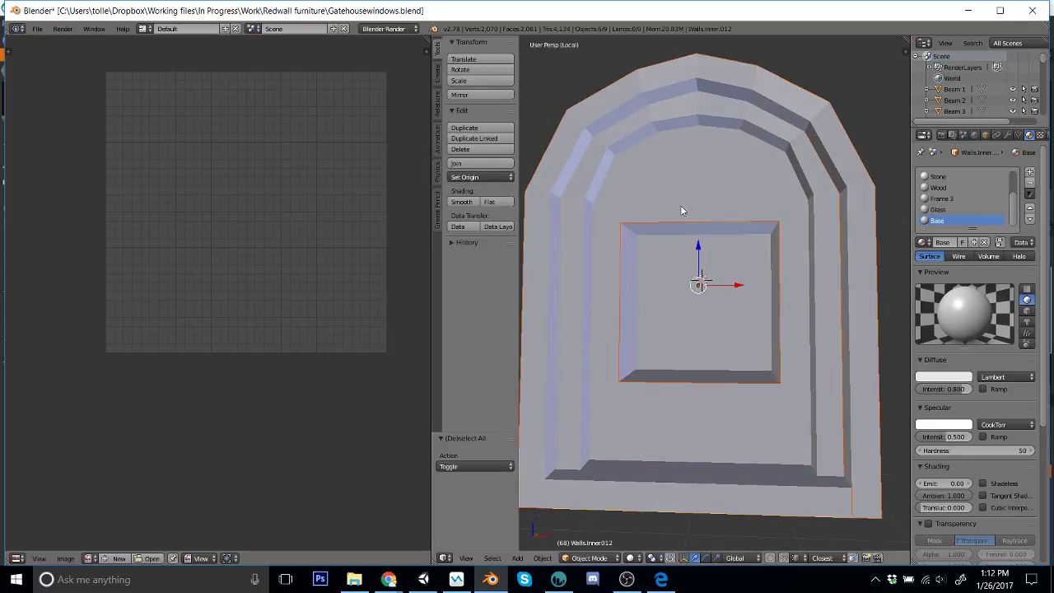
pyautogui.click(37, 29)
pyautogui.moveTo(83, 238)
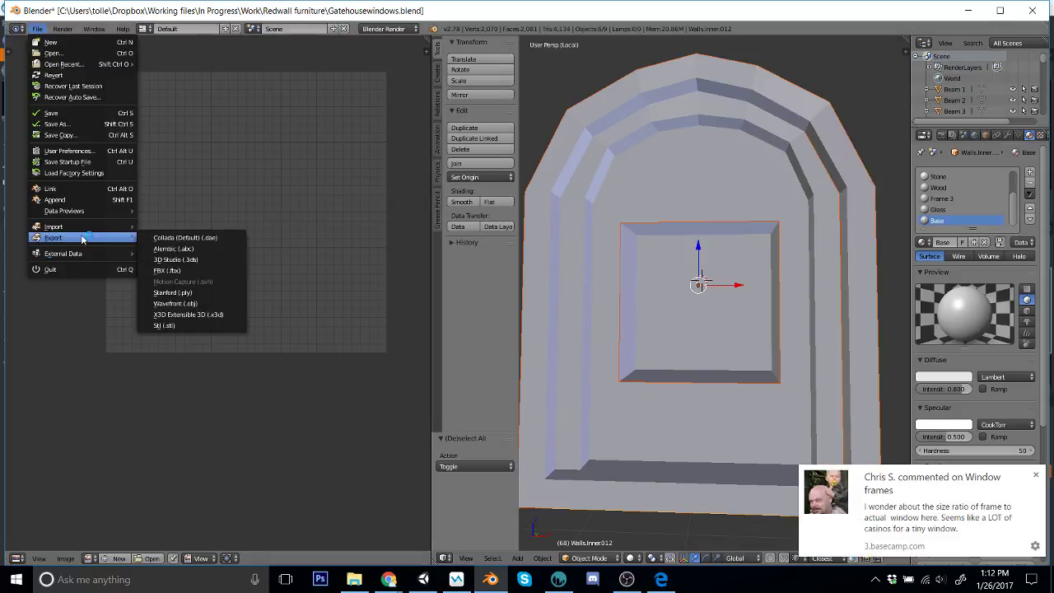
pyautogui.click(204, 271)
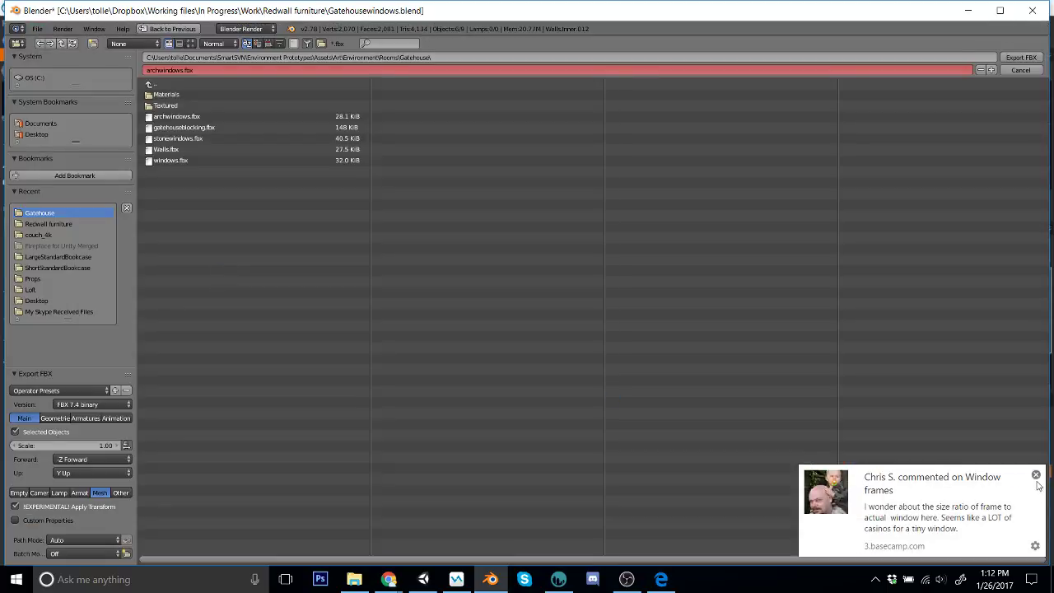
pyautogui.click(1036, 479)
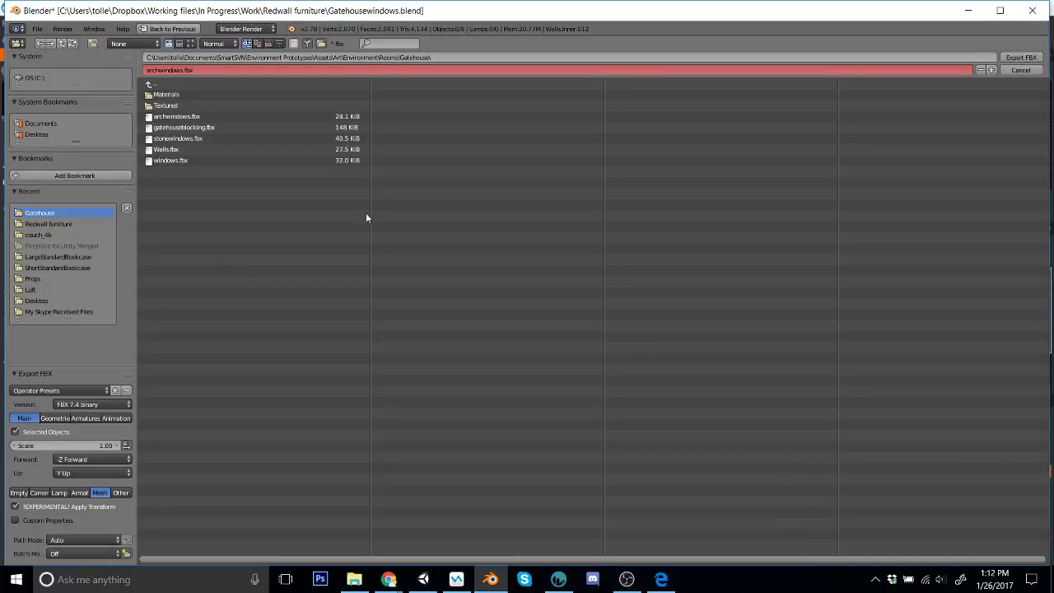
pyautogui.click(1037, 56)
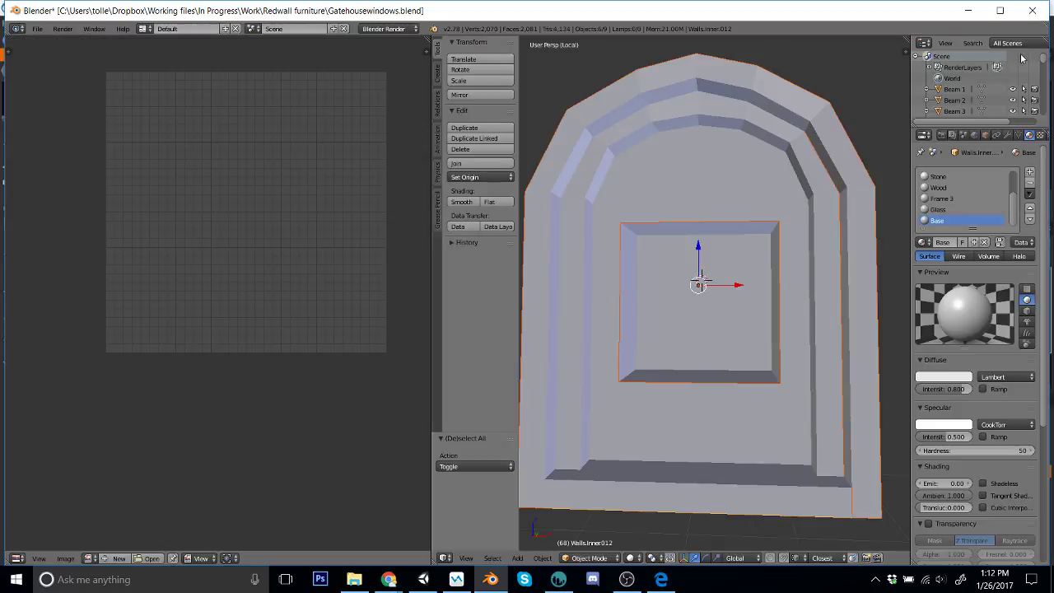
# Step: Switch to 3D-Coat, start a new scene and import archwindows.fbx for per-pixel painting with 1024 × 1024 textures
pyautogui.click(970, 12)
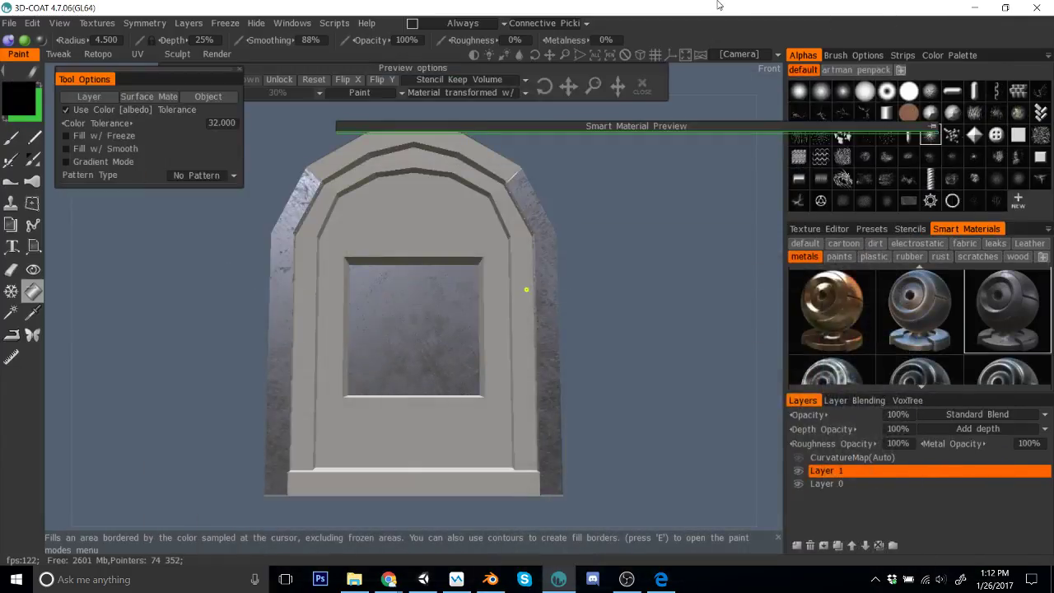
pyautogui.click(11, 23)
pyautogui.click(21, 42)
pyautogui.click(414, 332)
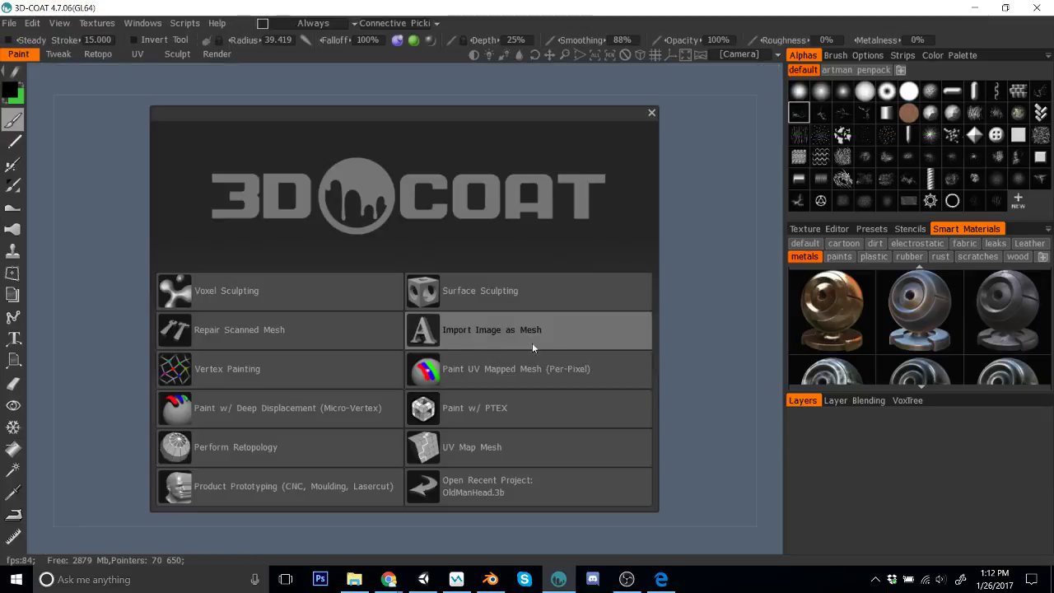
pyautogui.click(522, 368)
pyautogui.click(188, 276)
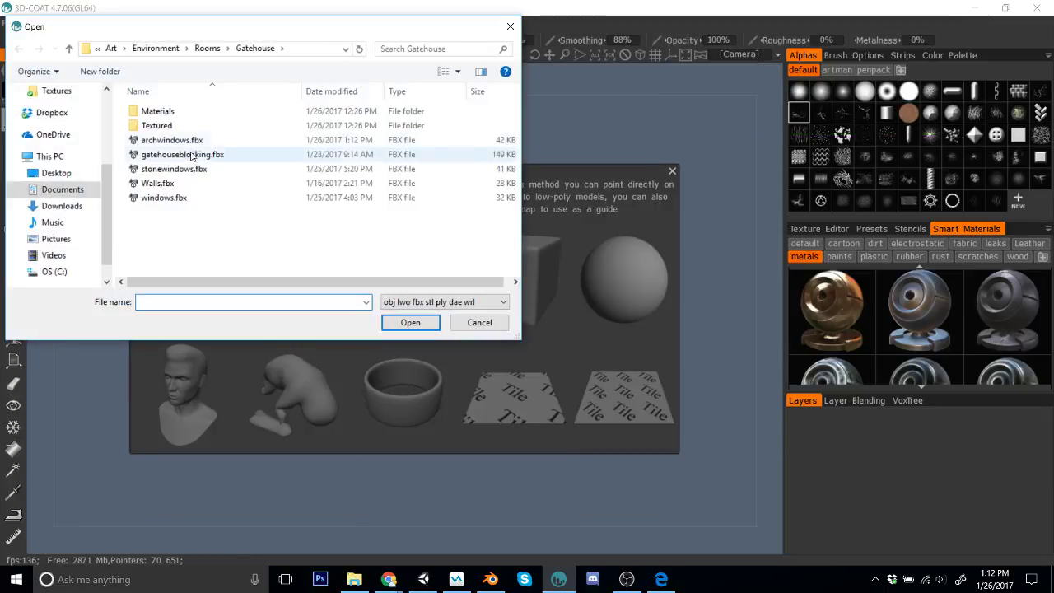
pyautogui.click(171, 140)
pyautogui.click(410, 322)
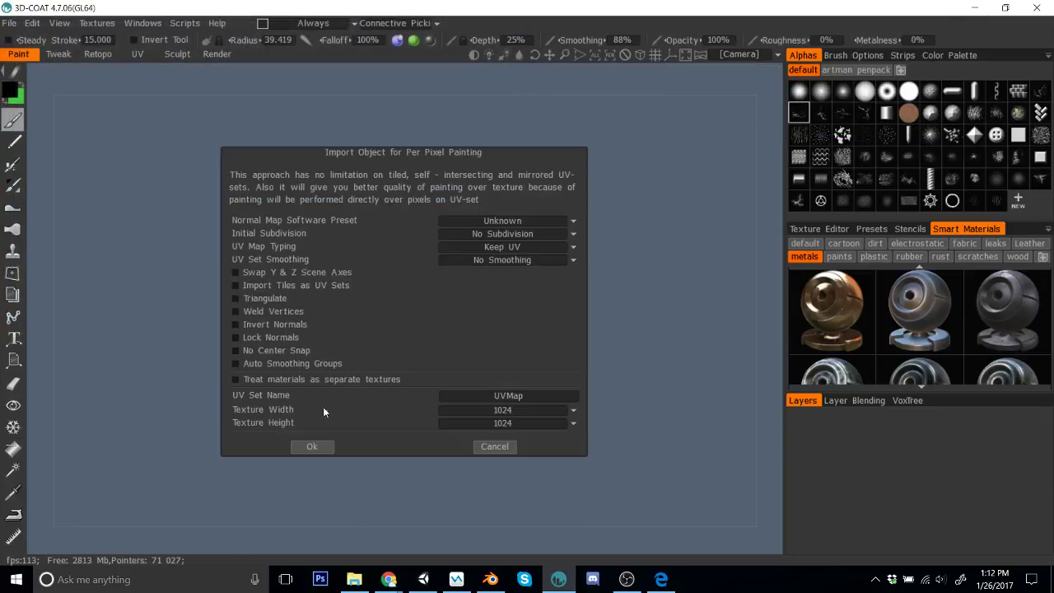
pyautogui.click(313, 446)
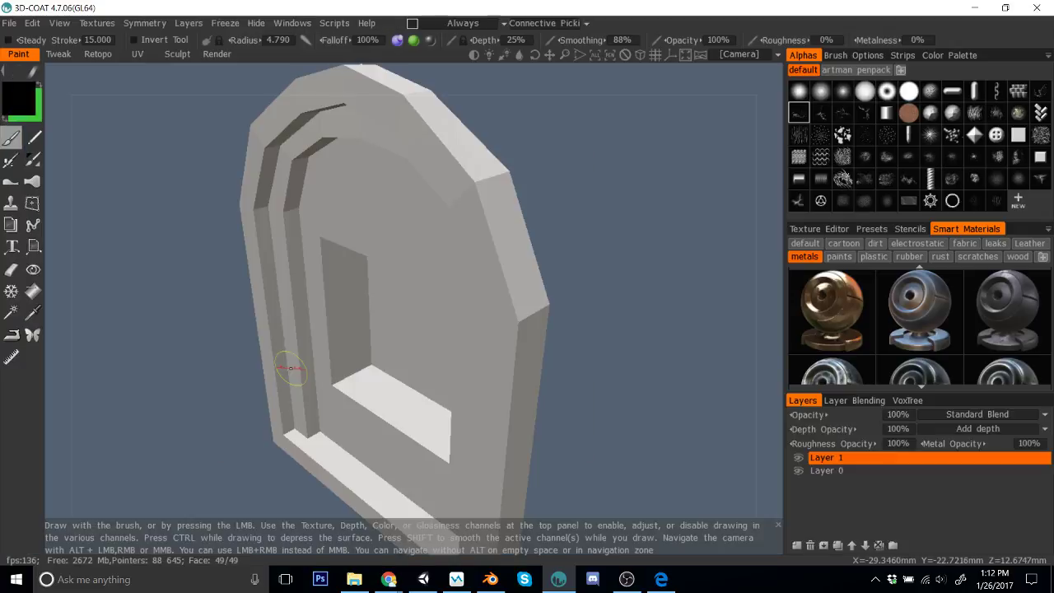
# Step: Fill the Glass surface material with the dark metal smart material and inspect which window parts it covers
pyautogui.moveTo(645, 260); pyautogui.dragTo(666, 244)
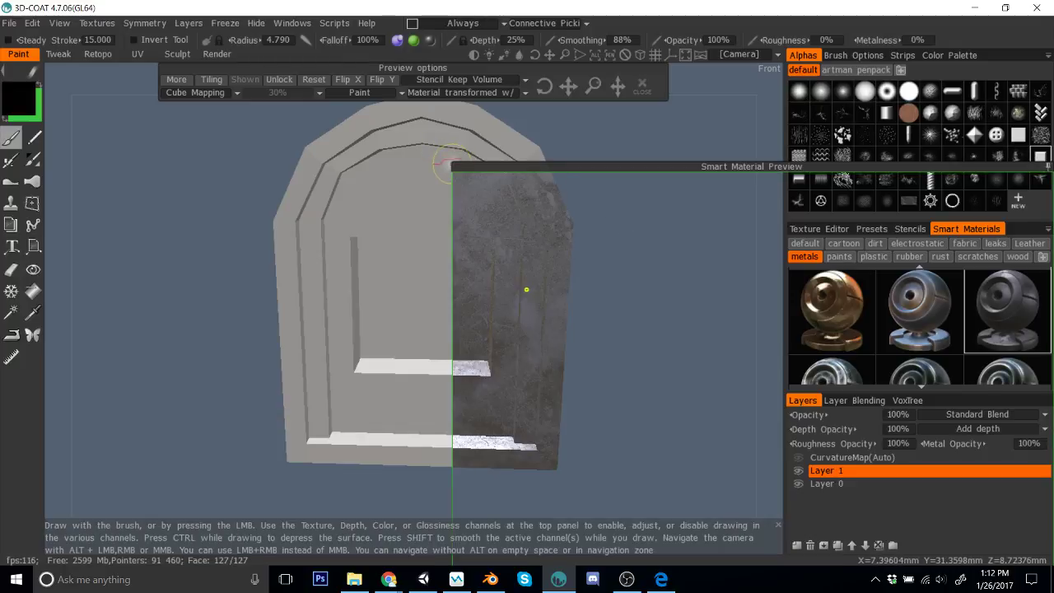
pyautogui.moveTo(456, 169); pyautogui.dragTo(420, 118)
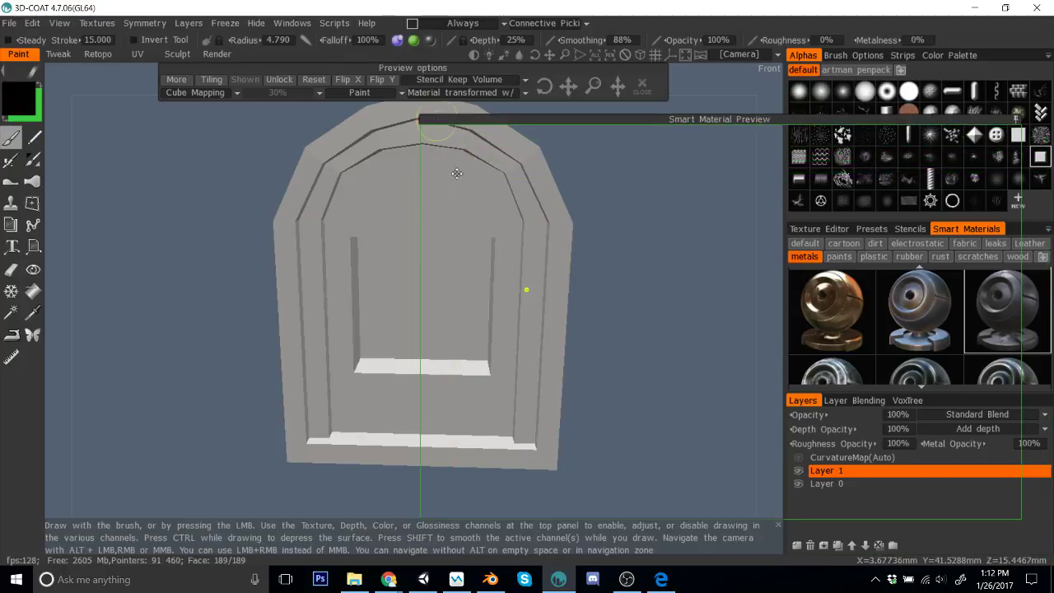
pyautogui.click(32, 290)
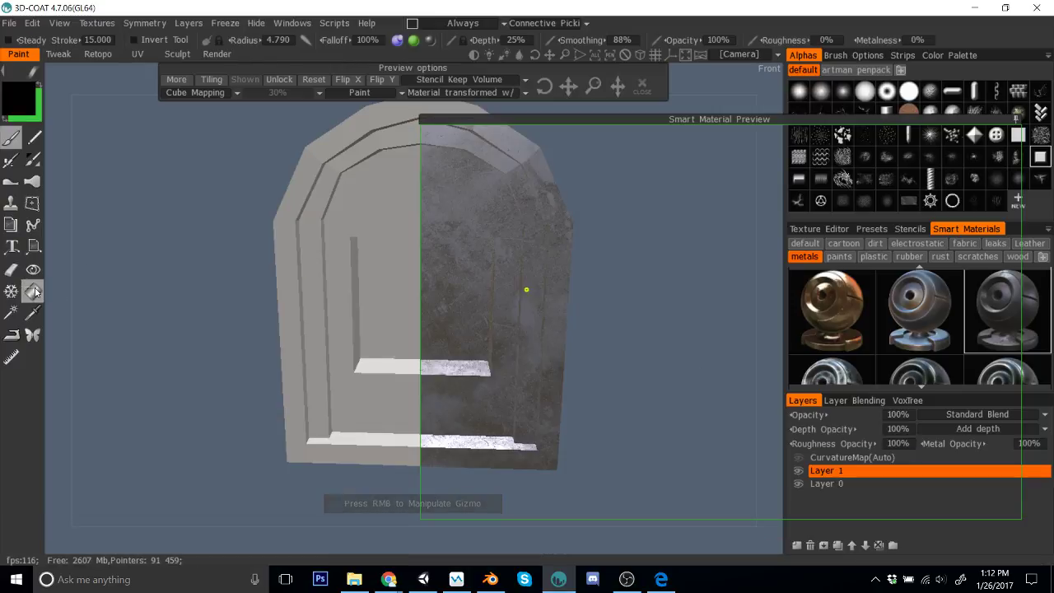
pyautogui.click(149, 96)
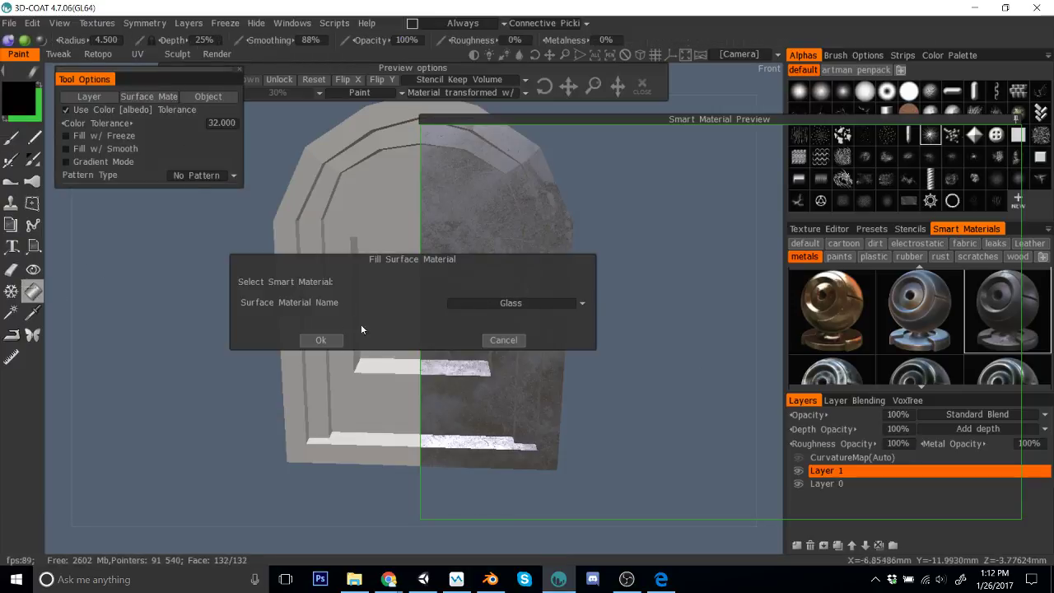
pyautogui.click(316, 340)
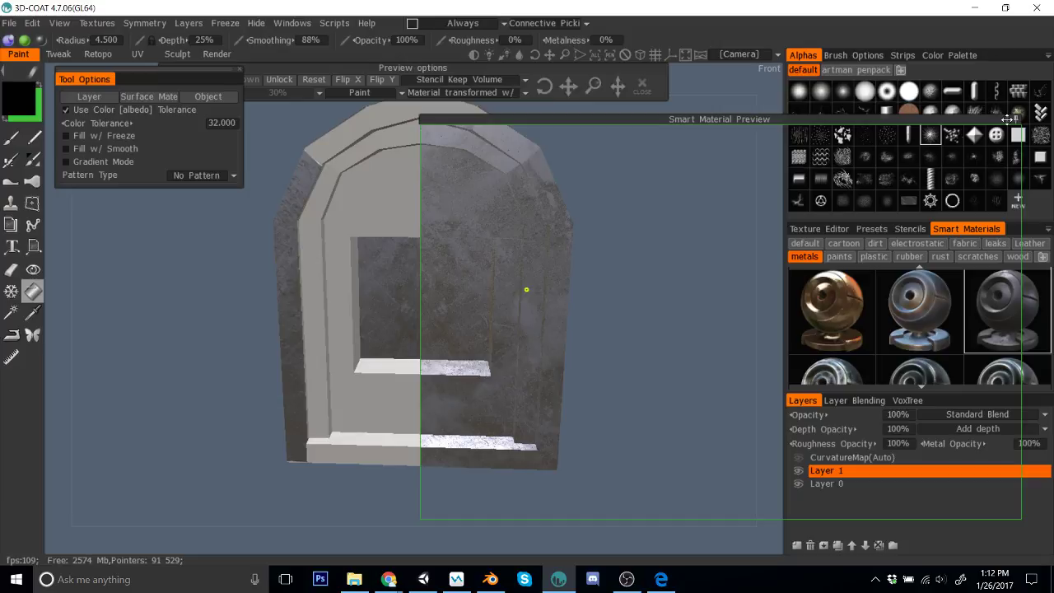
pyautogui.moveTo(527, 321); pyautogui.dragTo(288, 285)
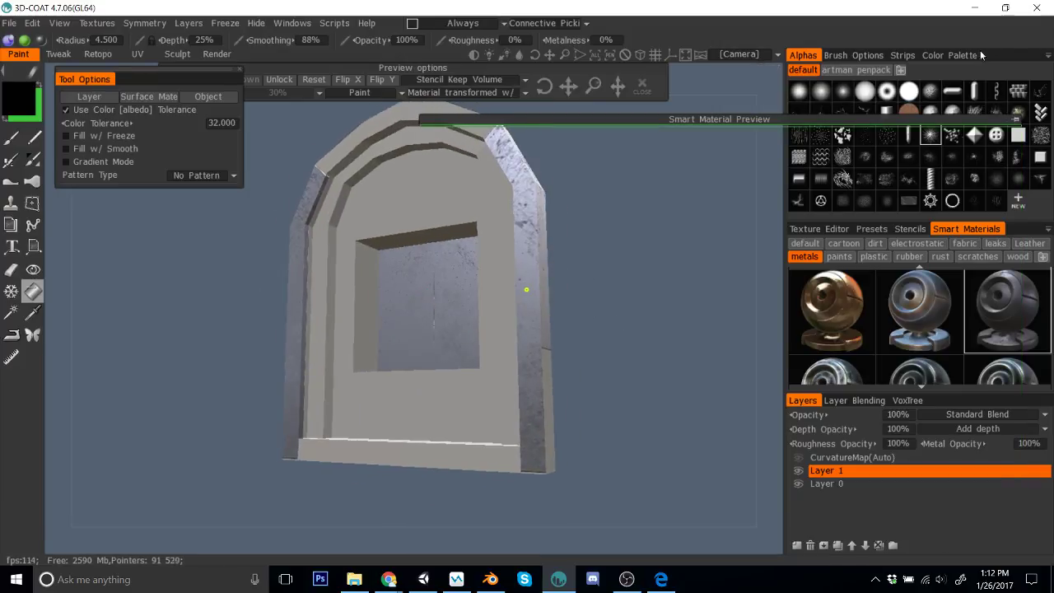
# Step: Switch to Blender and remove every material slot except Frame4 from the outermost arch frame object
pyautogui.click(974, 8)
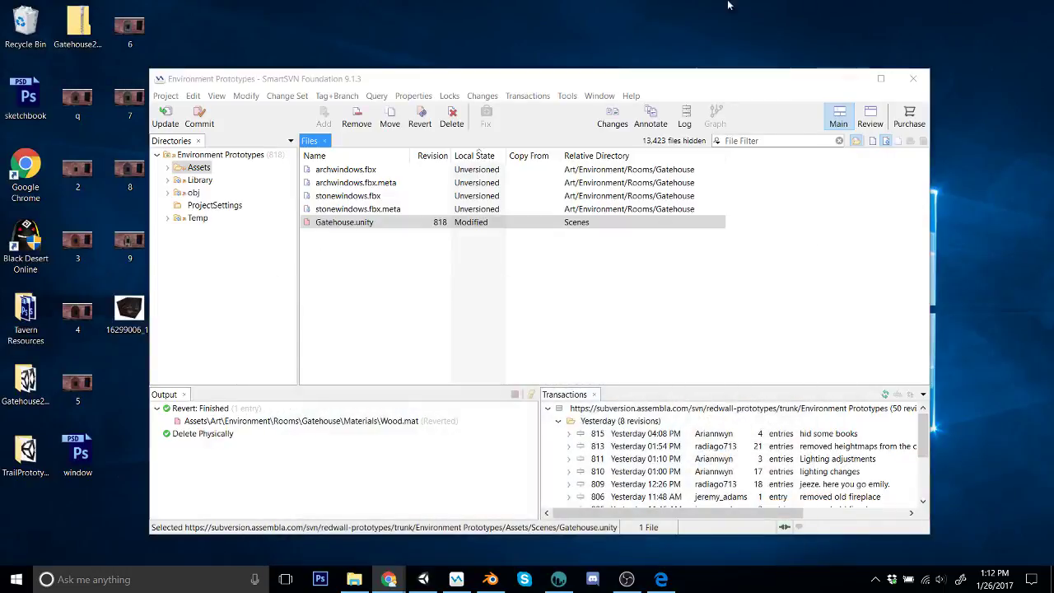
pyautogui.click(490, 579)
pyautogui.moveTo(483, 372); pyautogui.dragTo(807, 313, button='middle')
pyautogui.scroll(3, 821, 327)
pyautogui.rightClick(679, 227)
pyautogui.press('Tab')
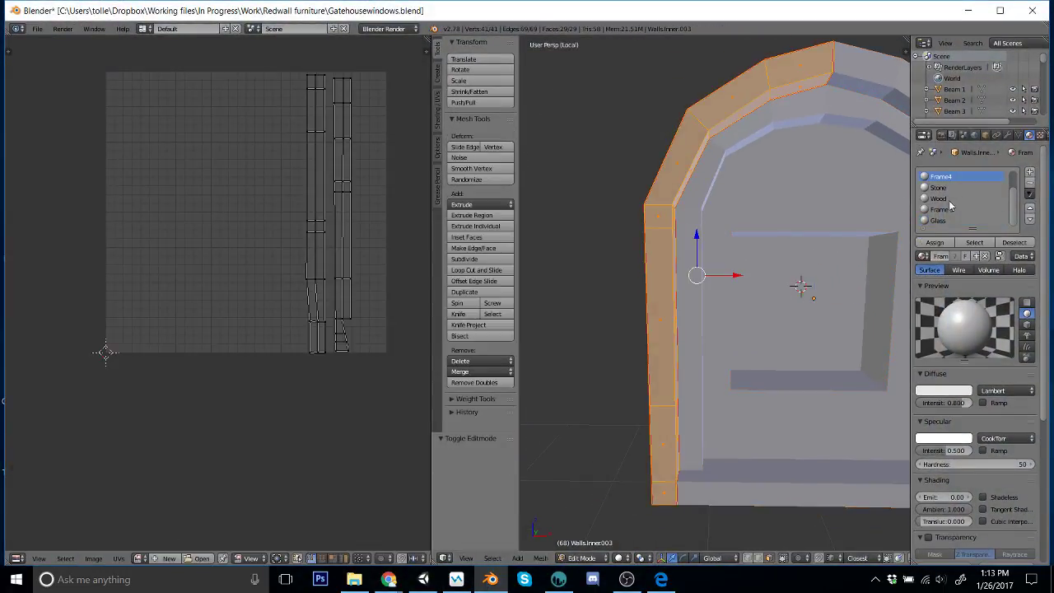
pyautogui.click(939, 187)
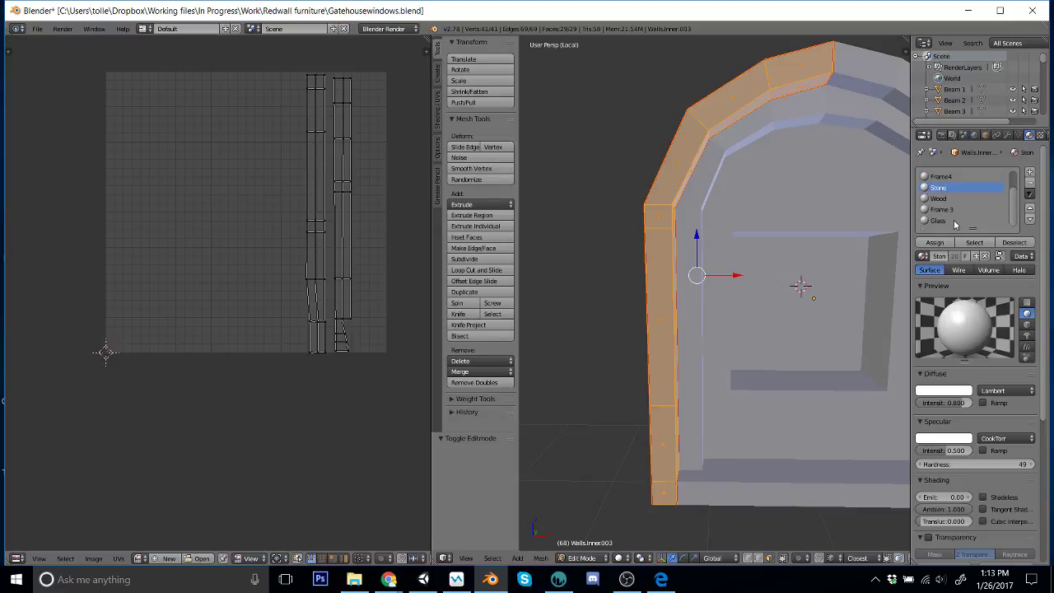
pyautogui.click(1028, 182)
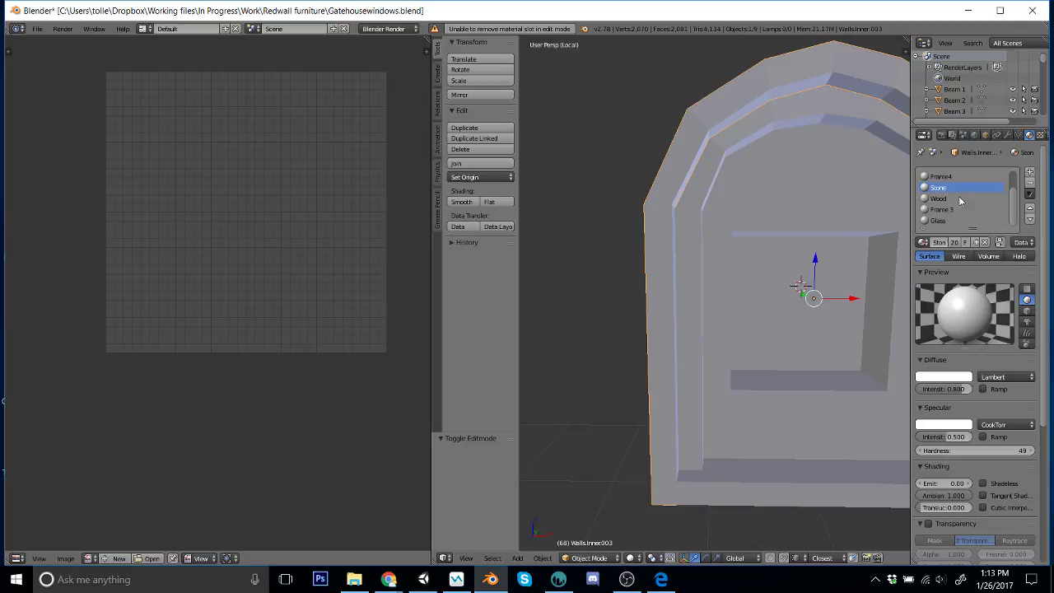
pyautogui.click(1030, 183)
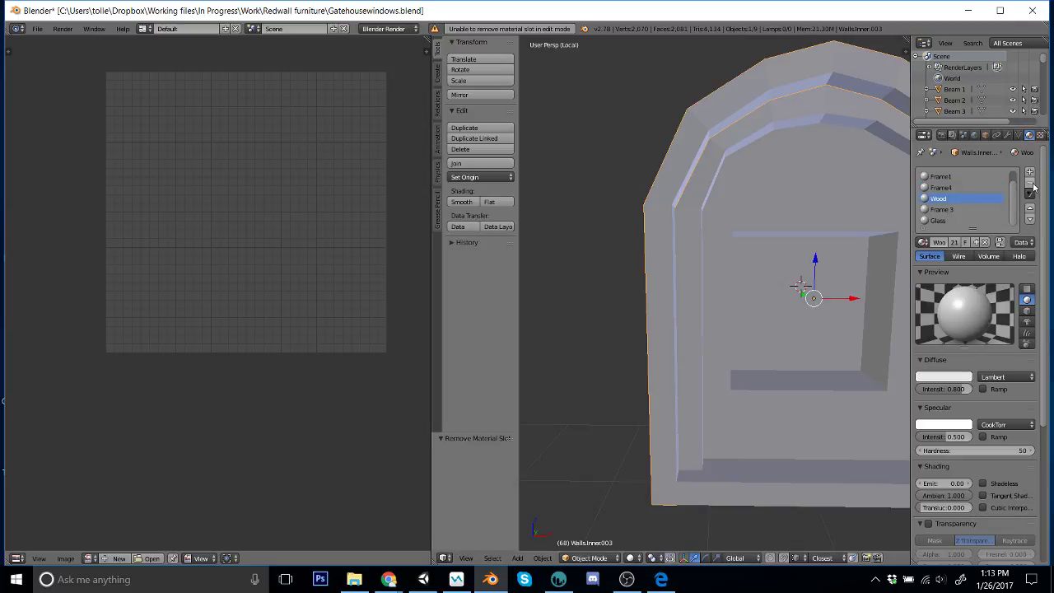
pyautogui.click(1030, 184)
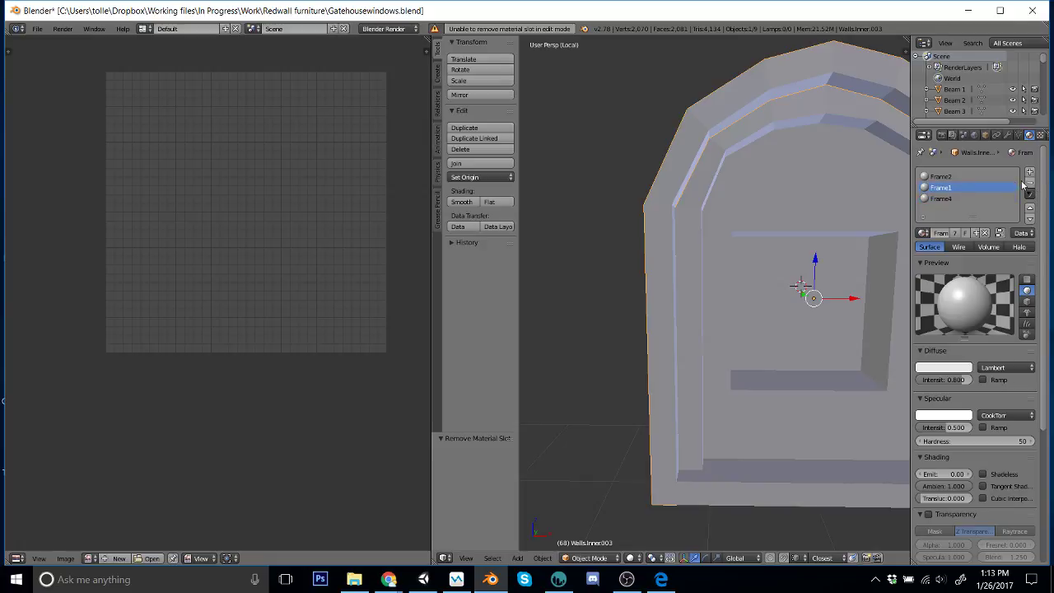
pyautogui.click(1030, 183)
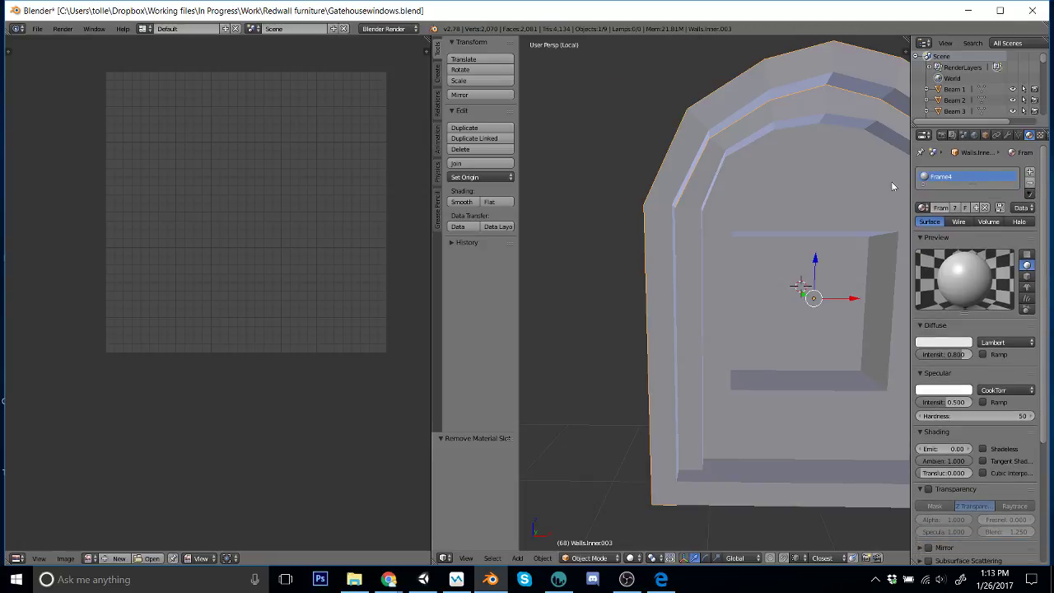
# Step: Remove every material slot except Frame 3 from the inner arch moulding object
pyautogui.rightClick(705, 198)
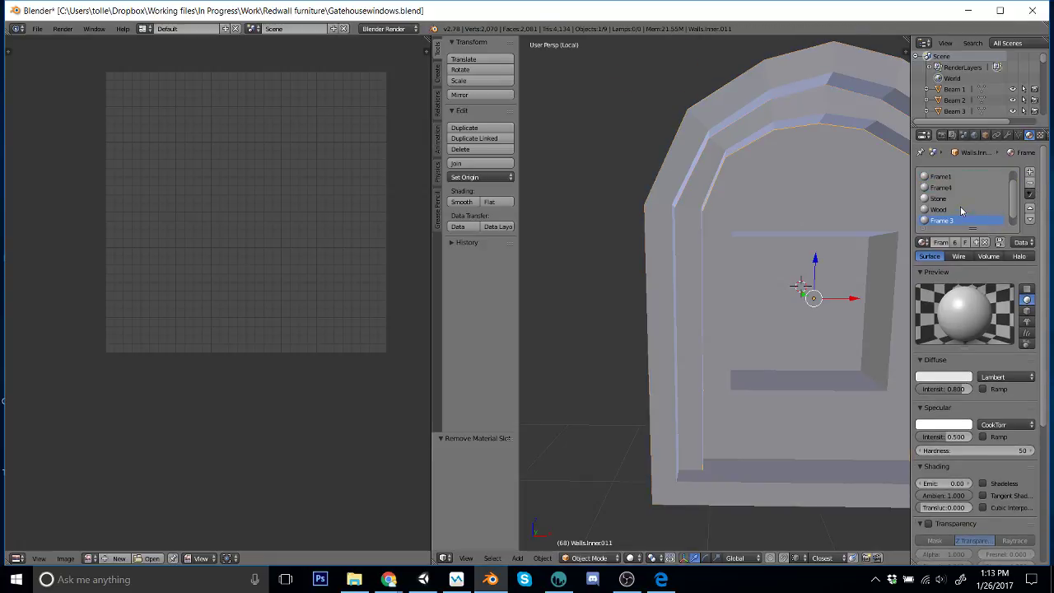
pyautogui.click(1030, 184)
pyautogui.click(1030, 185)
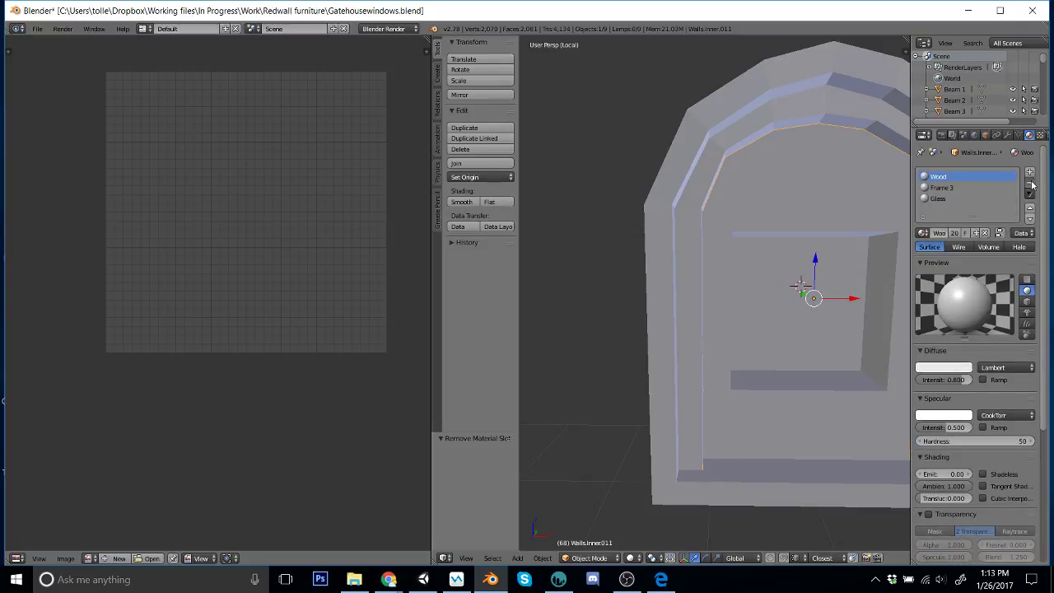
pyautogui.click(1030, 185)
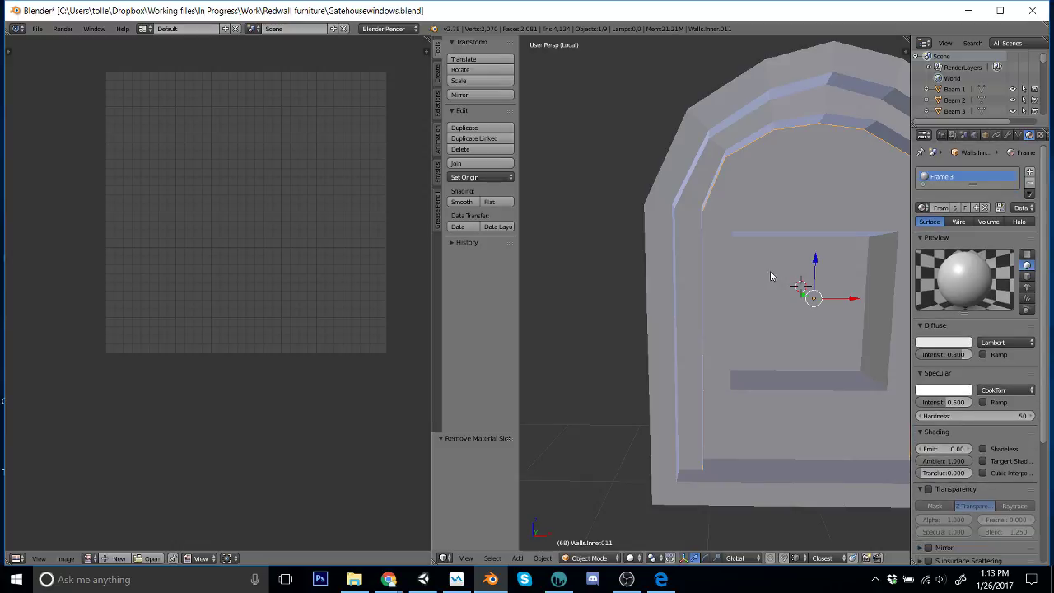
# Step: Remove every material slot except Frame2 from the flat panel object surrounding the square opening
pyautogui.moveTo(770, 270); pyautogui.dragTo(650, 164, button='middle')
pyautogui.rightClick(655, 164)
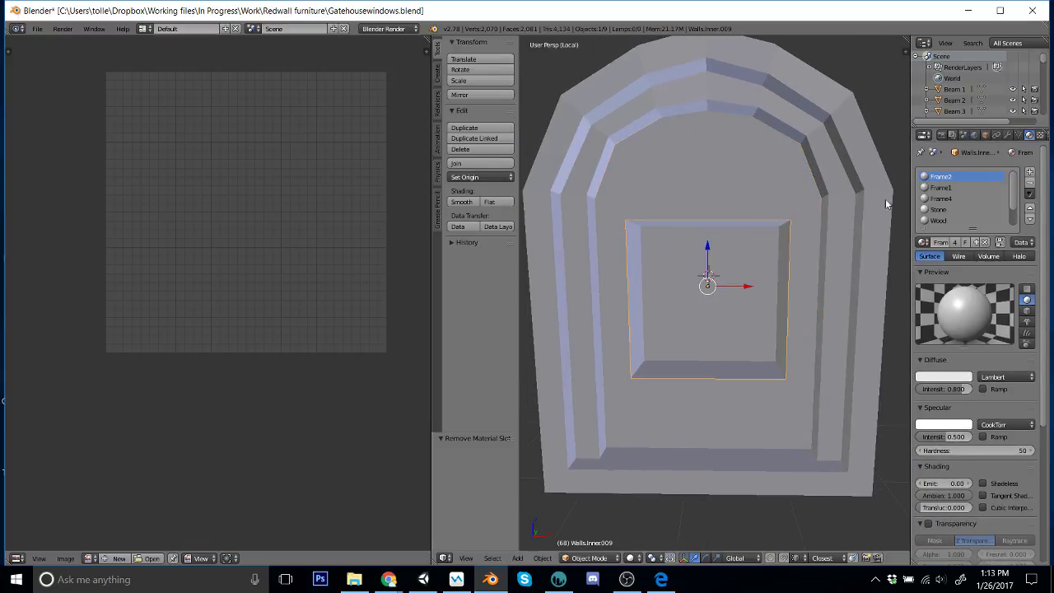
pyautogui.click(1030, 184)
pyautogui.click(1030, 185)
pyautogui.click(1030, 184)
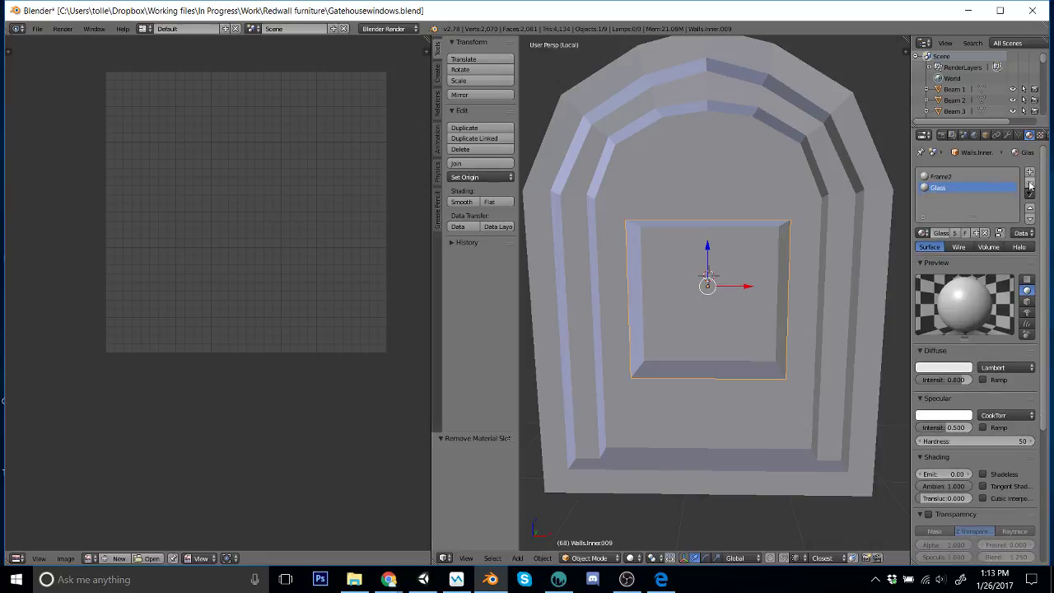
pyautogui.click(1030, 184)
# Step: Remove every material slot except Frame1 from the recessed frame object inside the square opening
pyautogui.rightClick(641, 265)
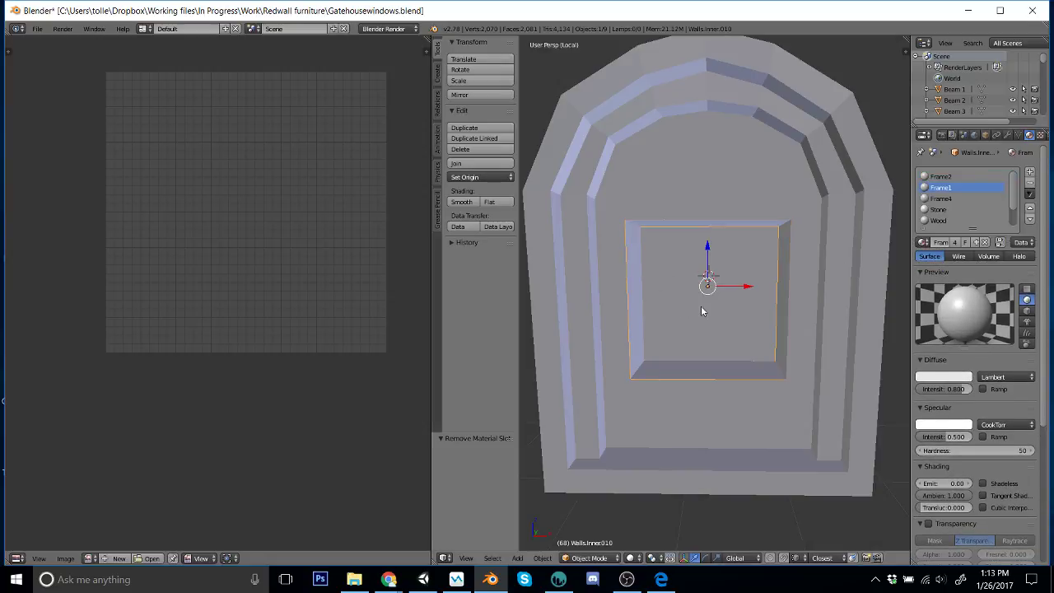
pyautogui.moveTo(701, 303); pyautogui.dragTo(738, 295, button='middle')
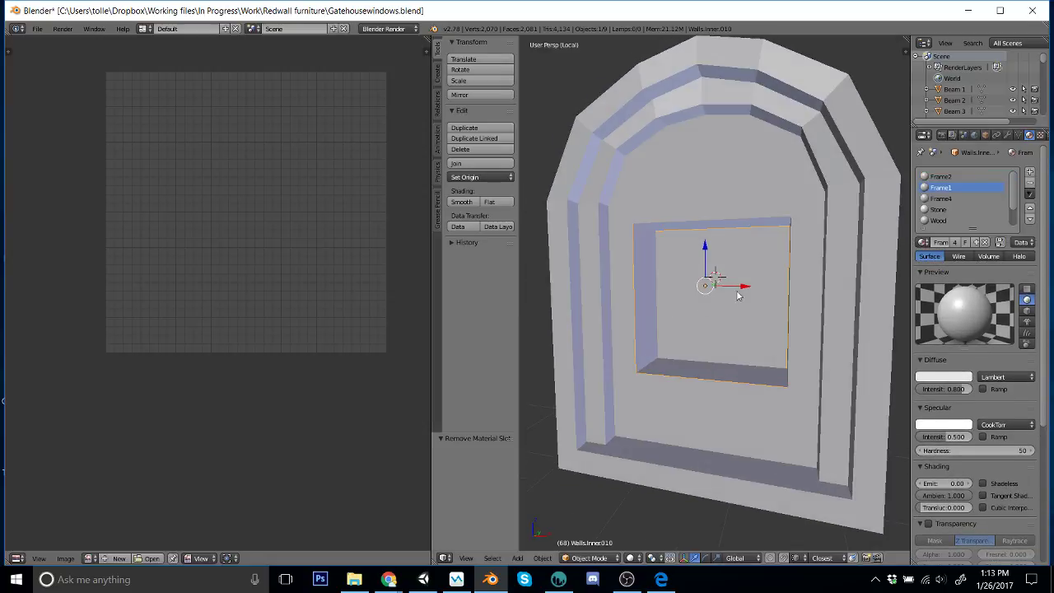
pyautogui.click(1030, 185)
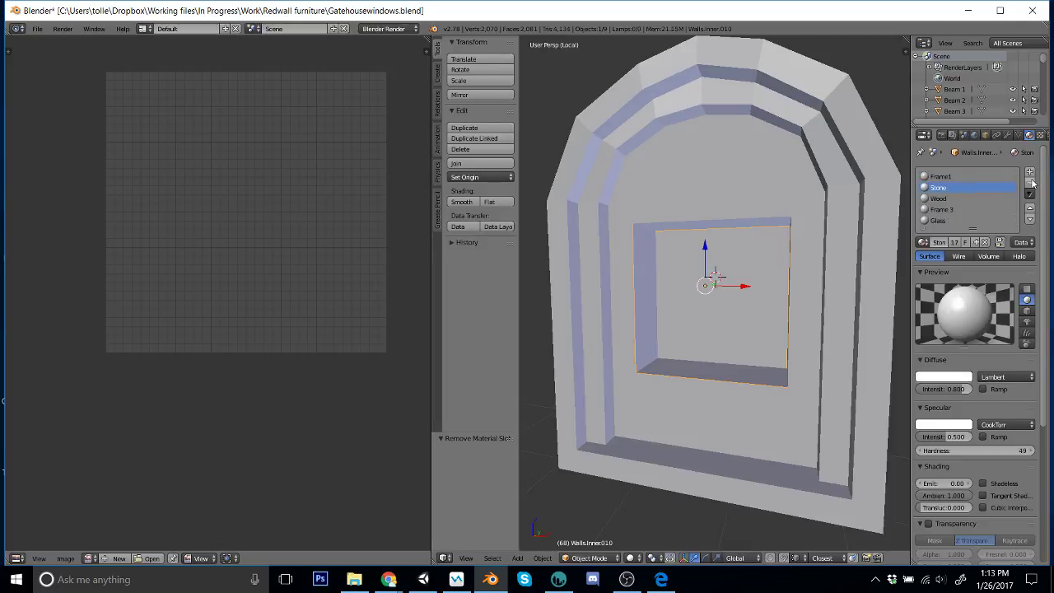
pyautogui.click(1030, 184)
pyautogui.click(1030, 184)
pyautogui.click(1030, 184)
# Step: Remove every material slot except Base from the sill object along the window's lower edge
pyautogui.moveTo(694, 399); pyautogui.dragTo(628, 464, button='middle')
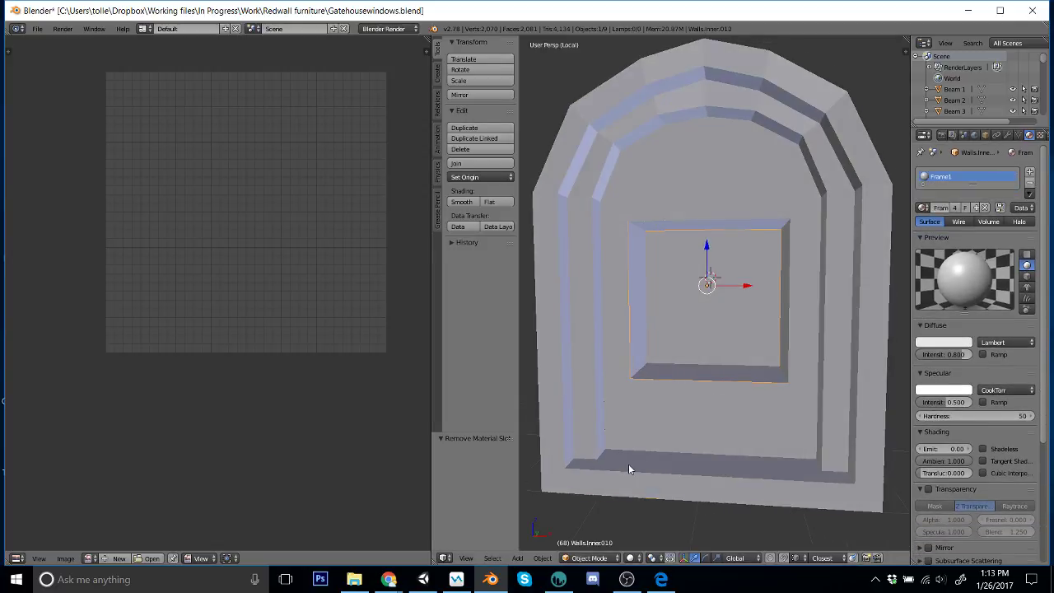
pyautogui.rightClick(628, 464)
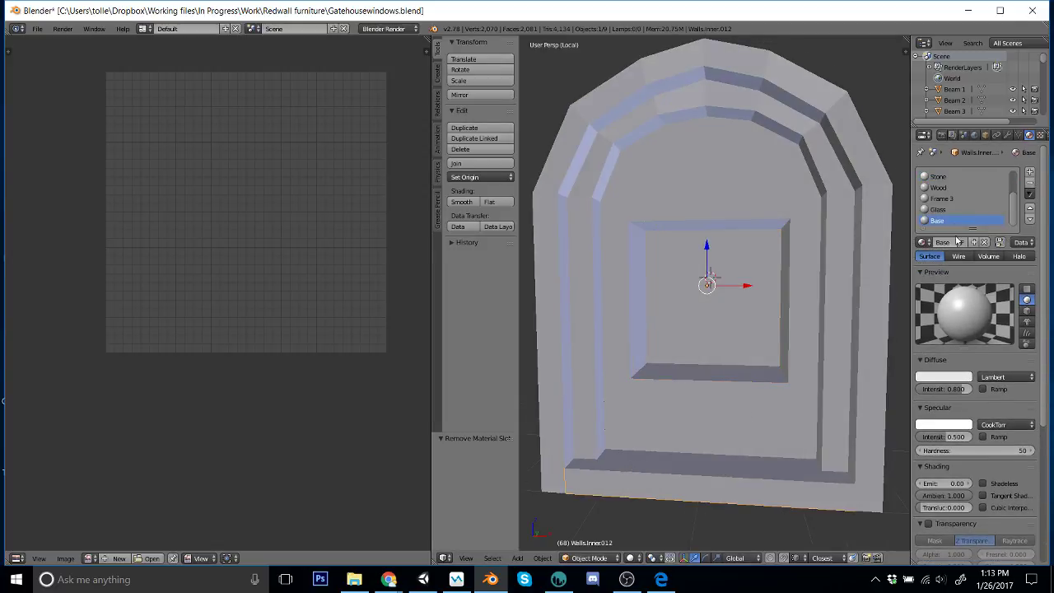
pyautogui.click(1030, 185)
pyautogui.click(1030, 184)
pyautogui.click(1030, 185)
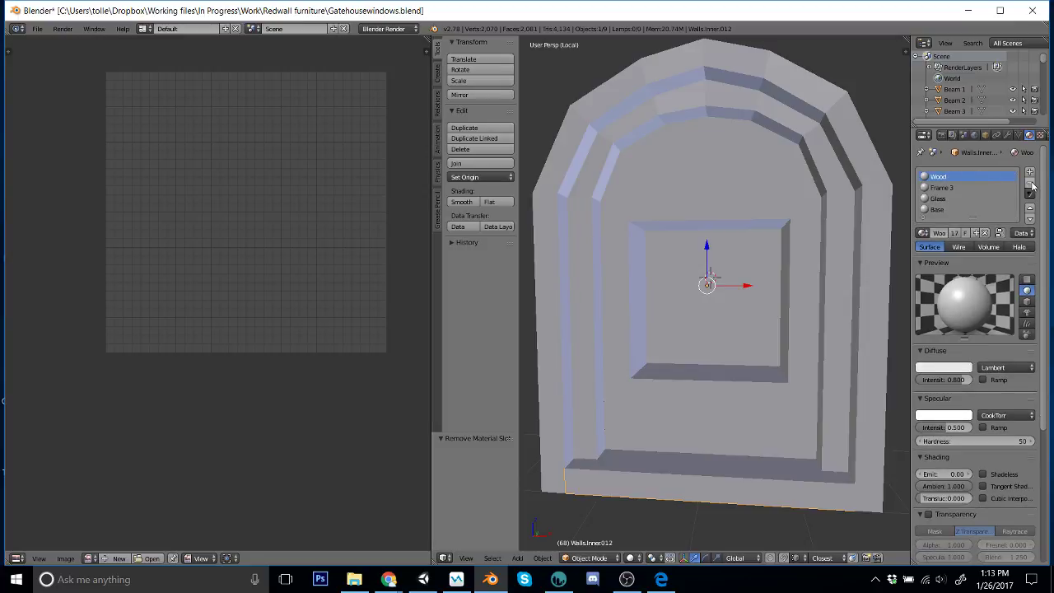
pyautogui.click(1030, 185)
# Step: Remove every material slot except Glass from the glass pane object
pyautogui.rightClick(682, 283)
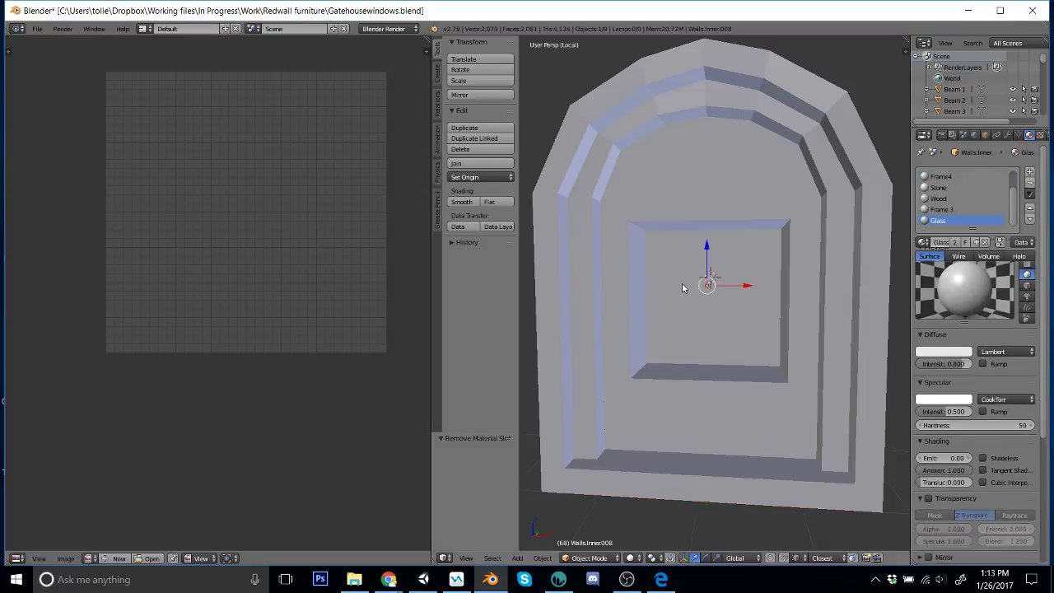
pyautogui.click(1030, 184)
pyautogui.click(1030, 184)
pyautogui.click(1030, 185)
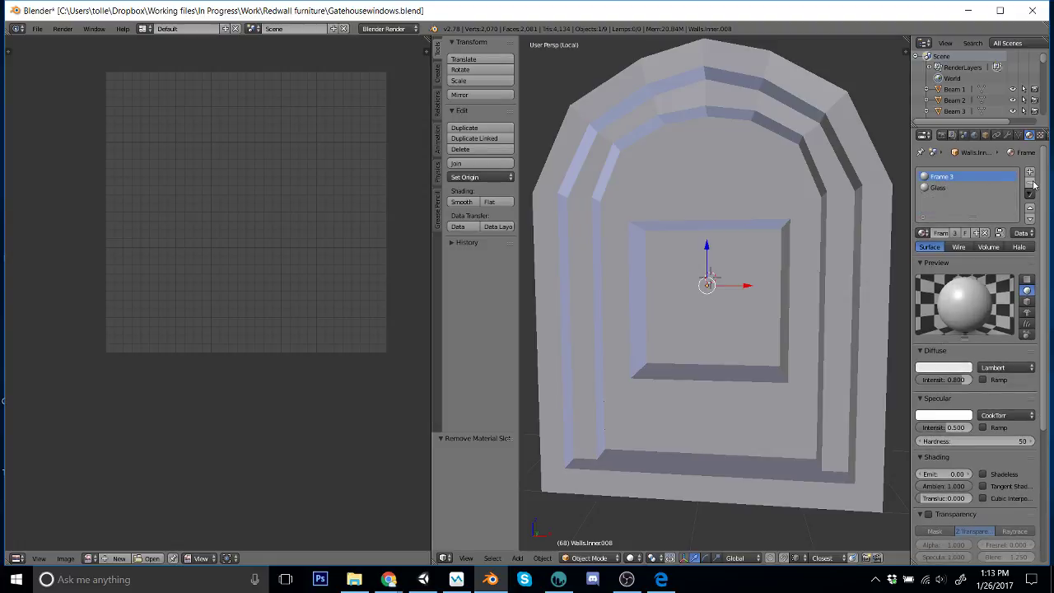
pyautogui.click(1030, 184)
# Step: Select all window part objects and export them again as FBX over archwindows.fbx, dismissing the desktop notification
pyautogui.moveTo(671, 336); pyautogui.dragTo(709, 349, button='middle')
pyautogui.press('a')
pyautogui.scroll(-3, 706, 346)
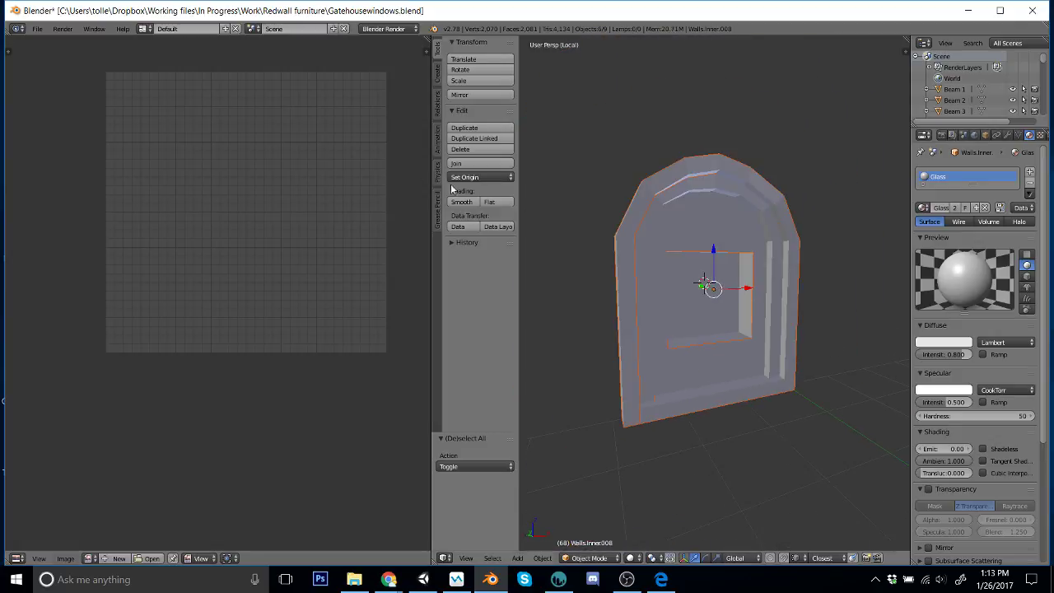
pyautogui.click(37, 29)
pyautogui.moveTo(115, 241)
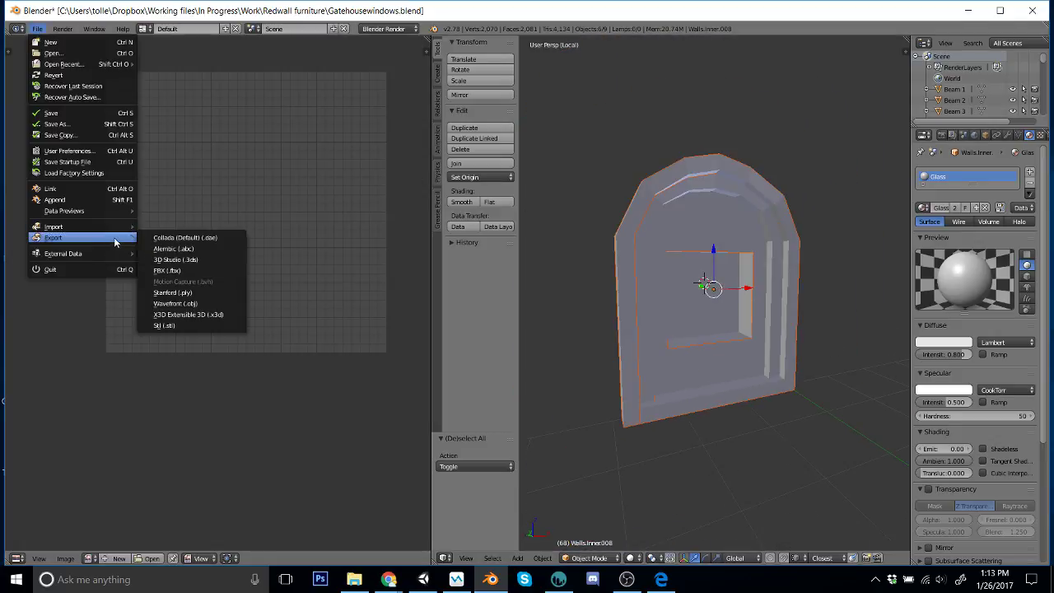
pyautogui.click(209, 271)
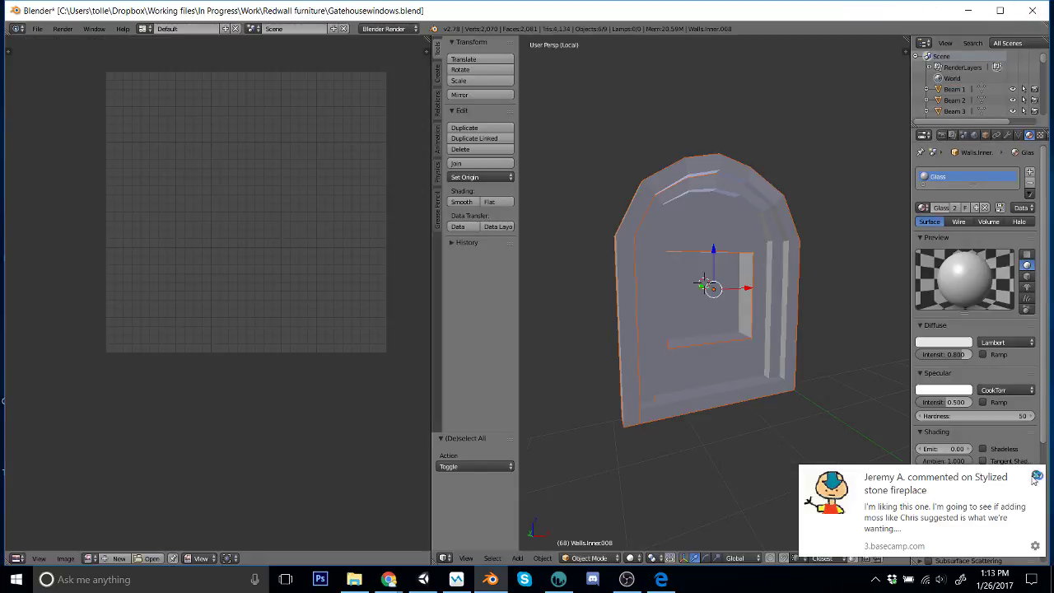
pyautogui.click(1036, 476)
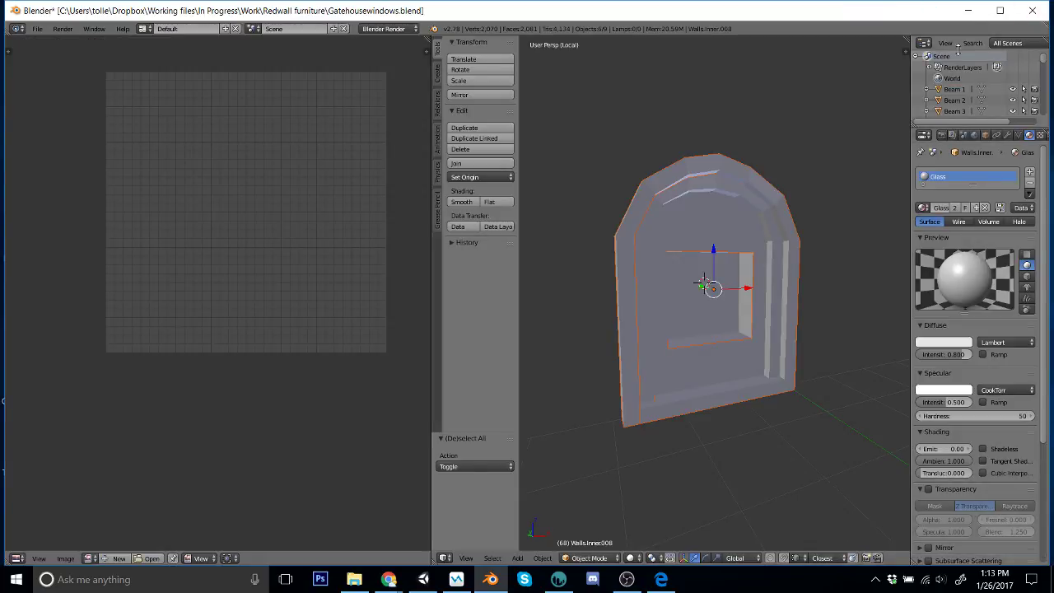
# Step: Switch from Blender to 3D-Coat and start a new scene without saving the current one
pyautogui.click(967, 10)
pyautogui.click(558, 579)
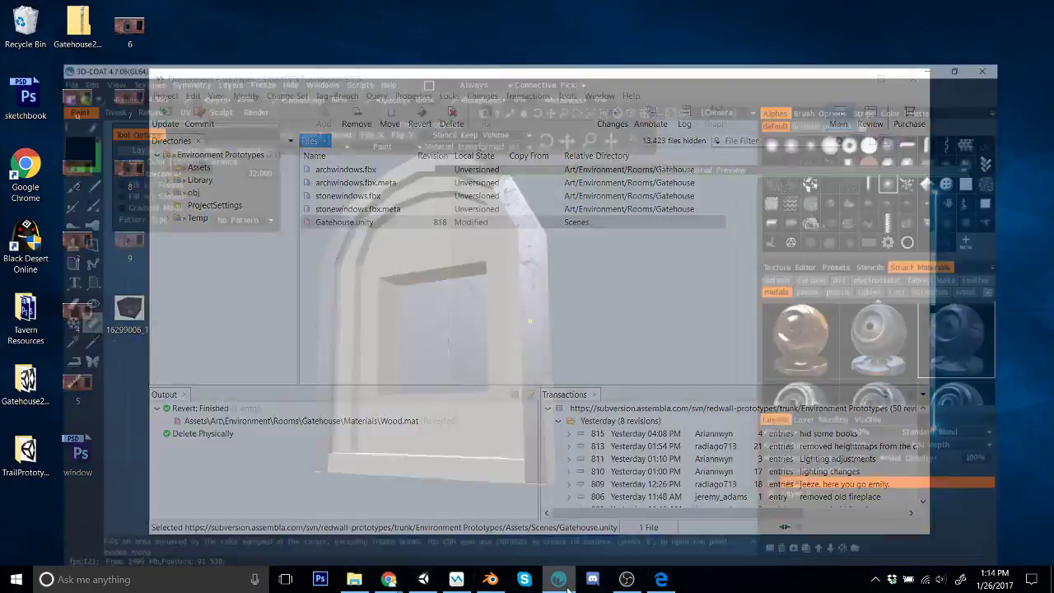
pyautogui.click(9, 22)
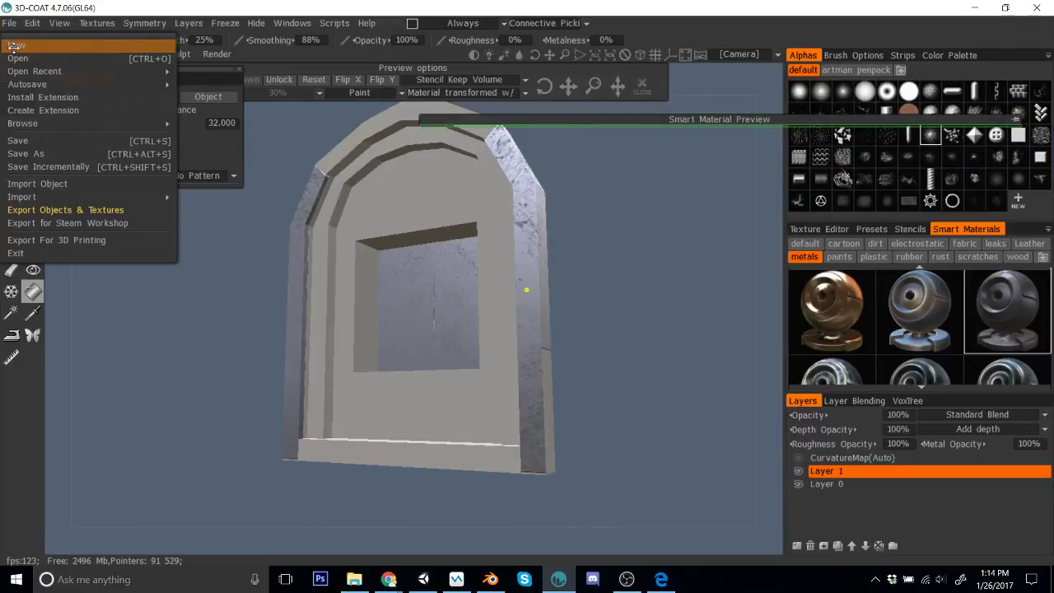
pyautogui.click(25, 46)
pyautogui.click(425, 331)
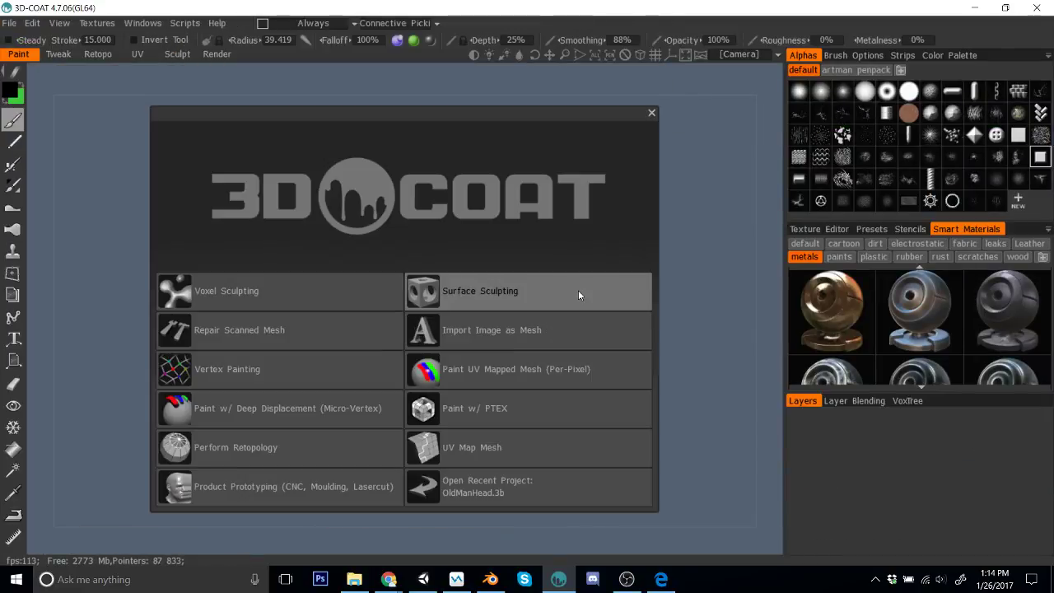
# Step: Import archwindows.fbx from the Gatehouse folder for per-pixel painting, keeping its UVs
pyautogui.click(550, 371)
pyautogui.click(218, 278)
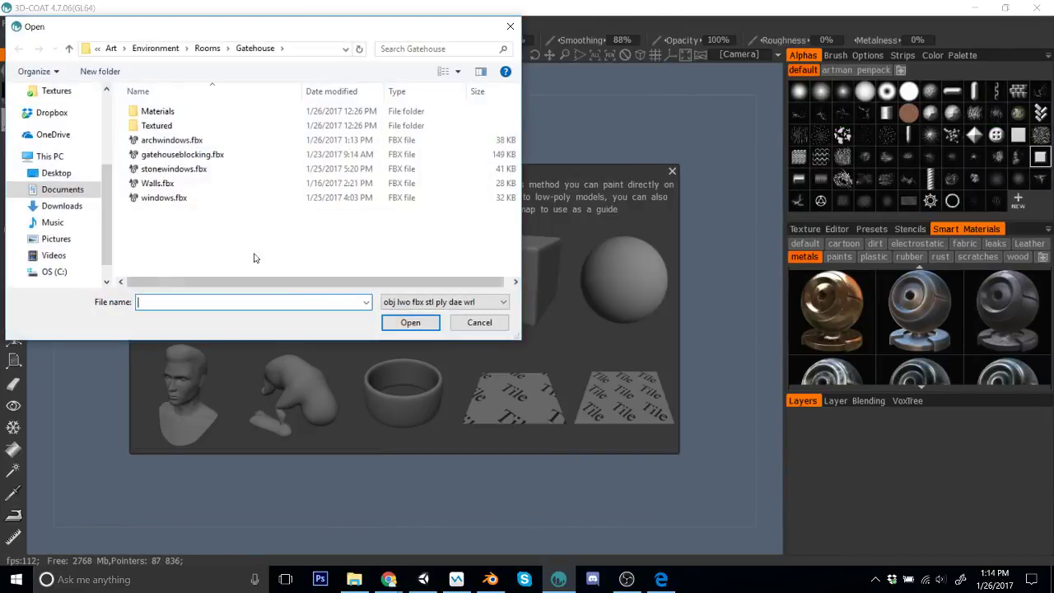
pyautogui.click(171, 140)
pyautogui.click(395, 322)
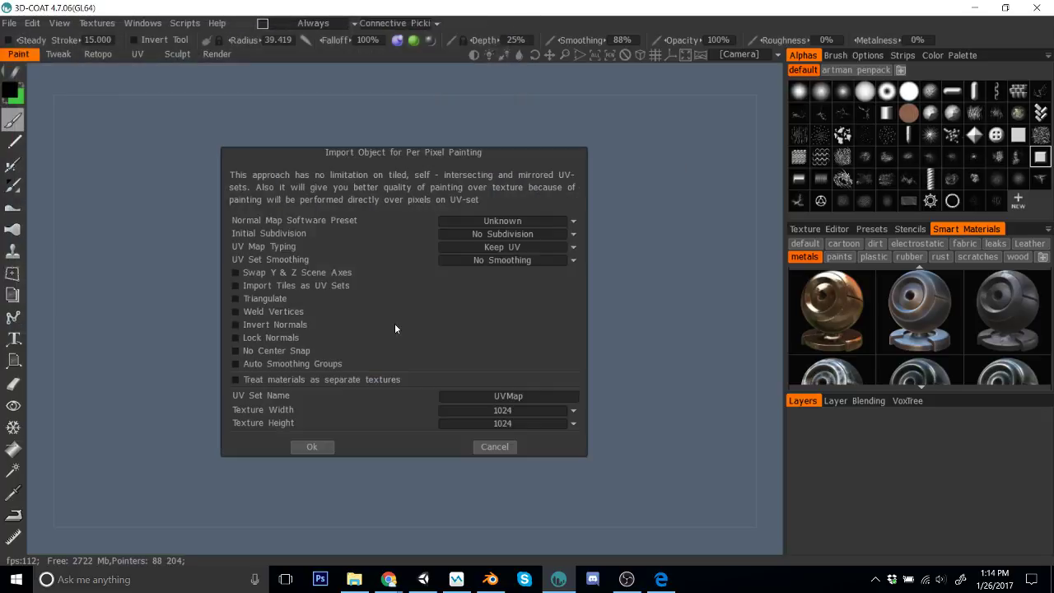
pyautogui.click(400, 445)
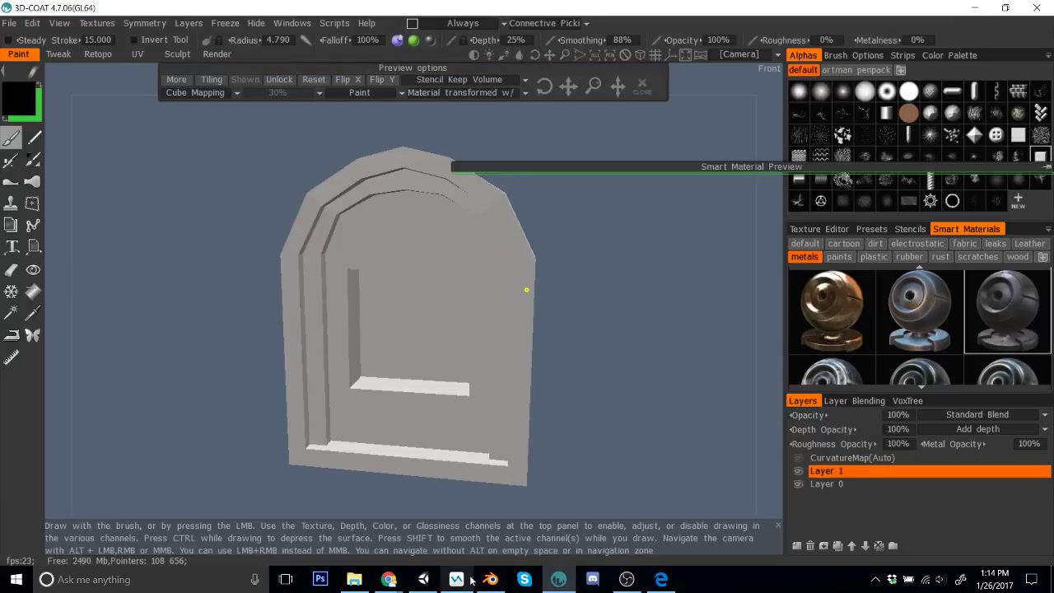
# Step: Switch to Unity, play the Gatehouse scene in the game view and stop playback
pyautogui.hotkey('alt', 'Tab')
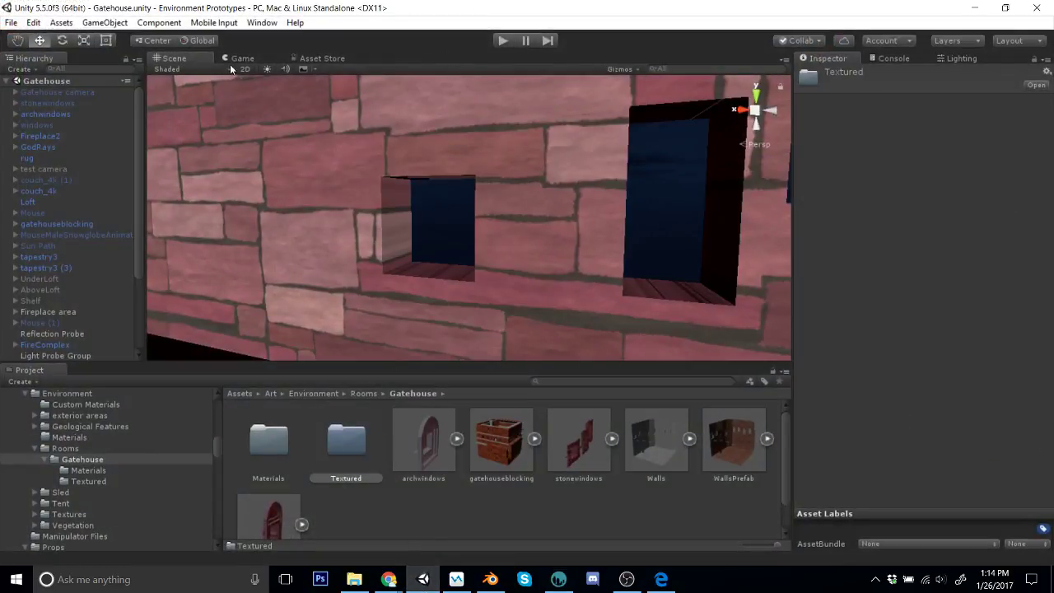
pyautogui.click(239, 58)
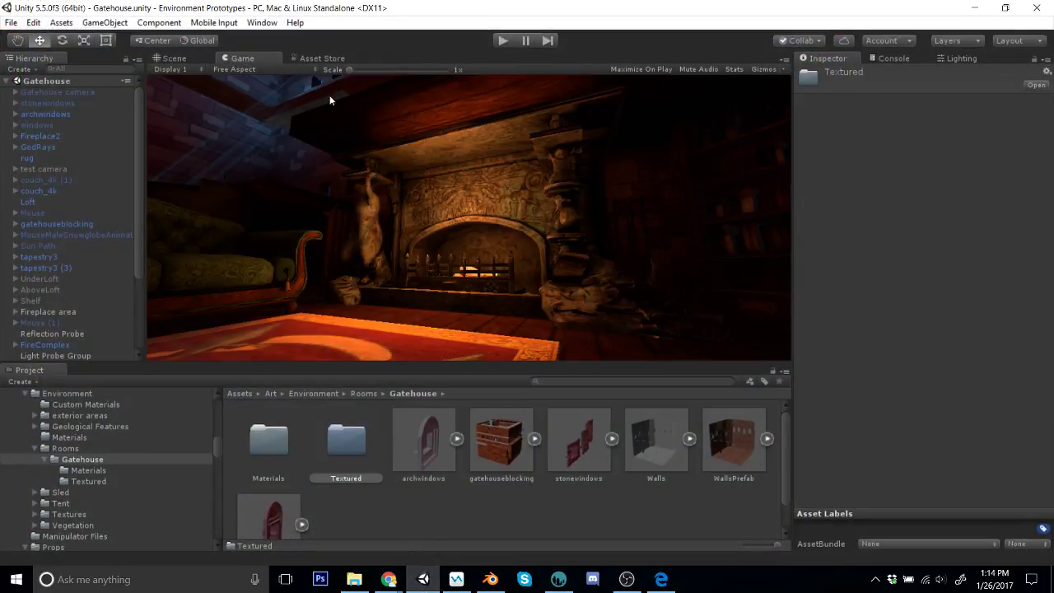
pyautogui.click(505, 41)
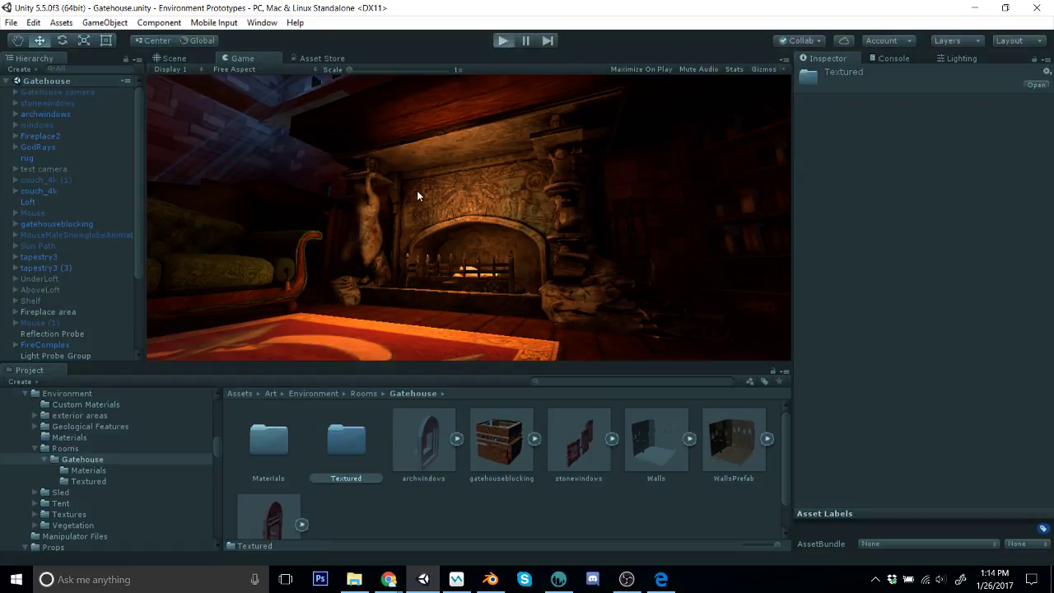
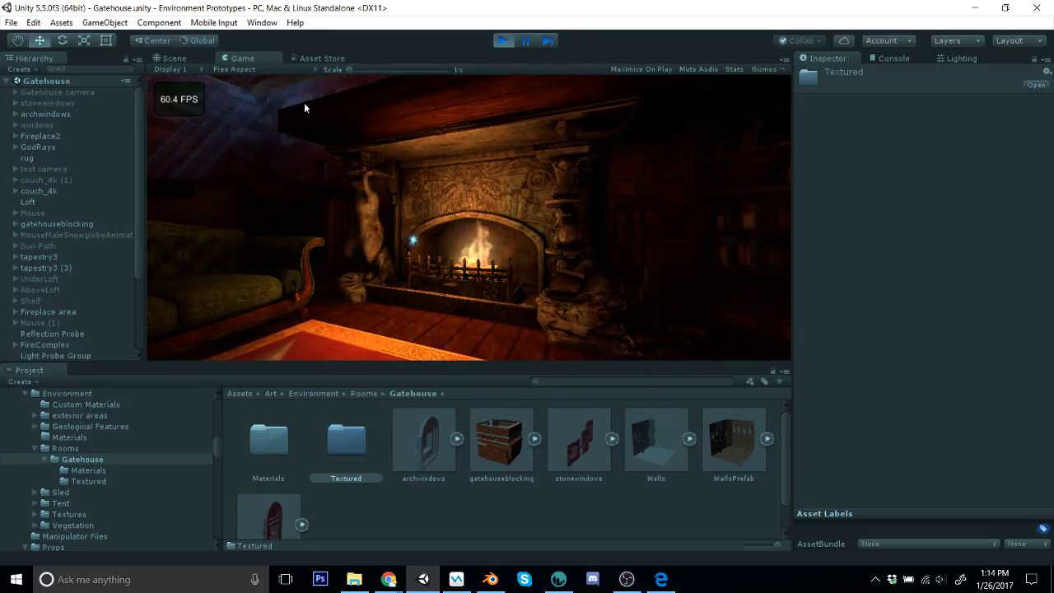
pyautogui.click(502, 40)
# Step: Examine the window openings in the brick wall in Unity's scene view and return to 3D-Coat
pyautogui.click(179, 58)
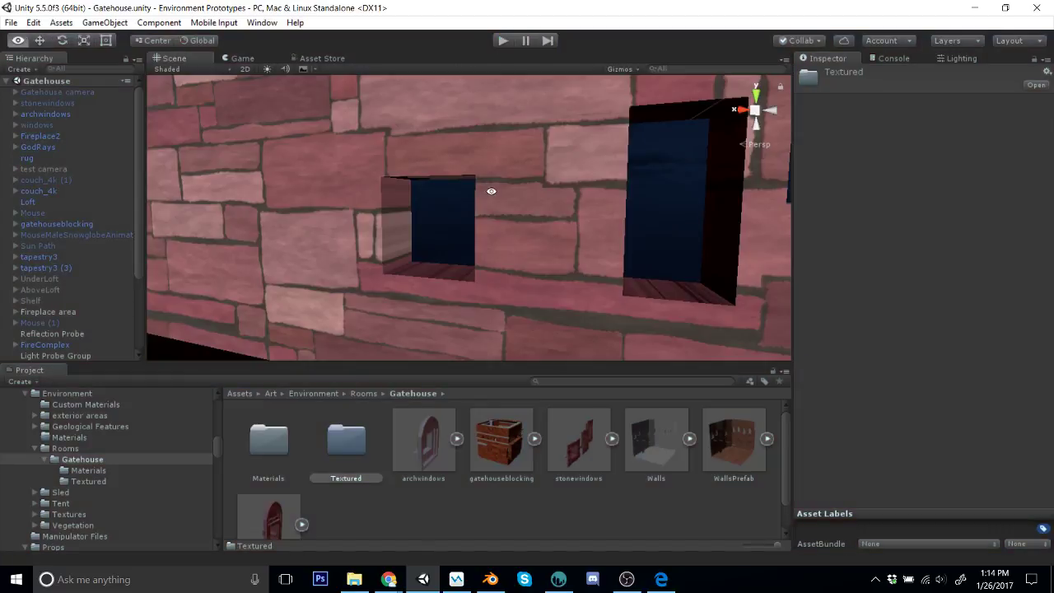
pyautogui.moveTo(492, 191); pyautogui.dragTo(499, 200, button='right')
pyautogui.scroll(2, 500, 200)
pyautogui.moveTo(497, 202); pyautogui.dragTo(497, 313, button='middle')
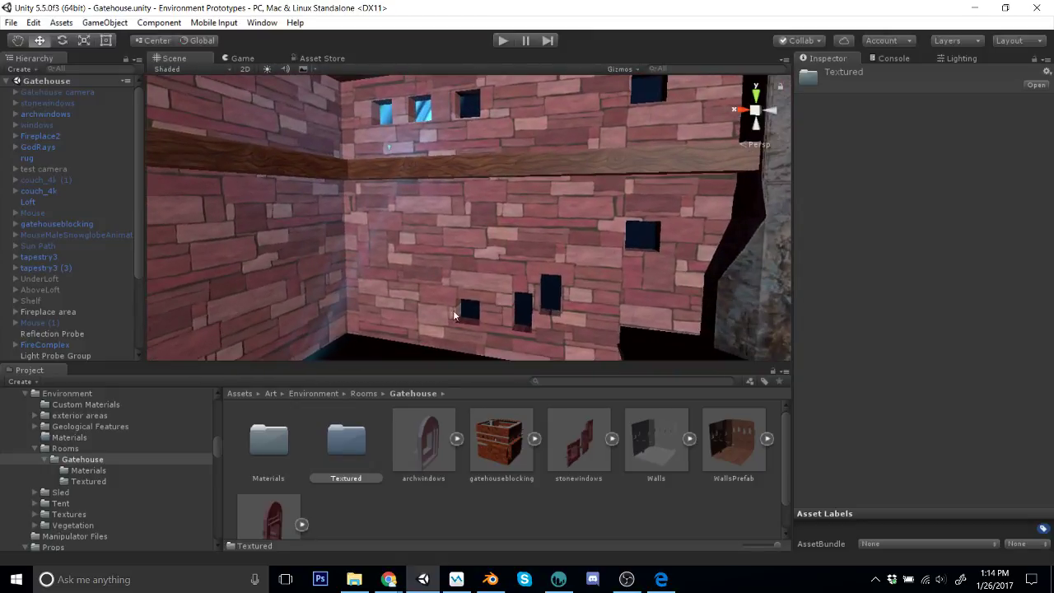
pyautogui.moveTo(497, 288)
pyautogui.mouseDown(button='right')
pyautogui.moveTo(483, 235)
pyautogui.moveTo(491, 279)
pyautogui.mouseUp(button='right')
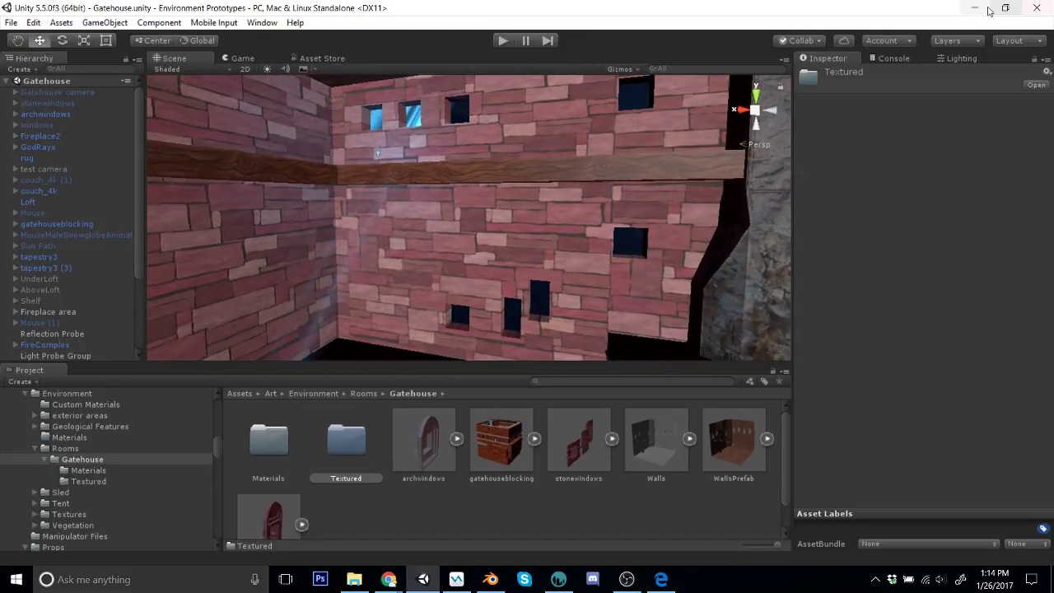
pyautogui.click(988, 10)
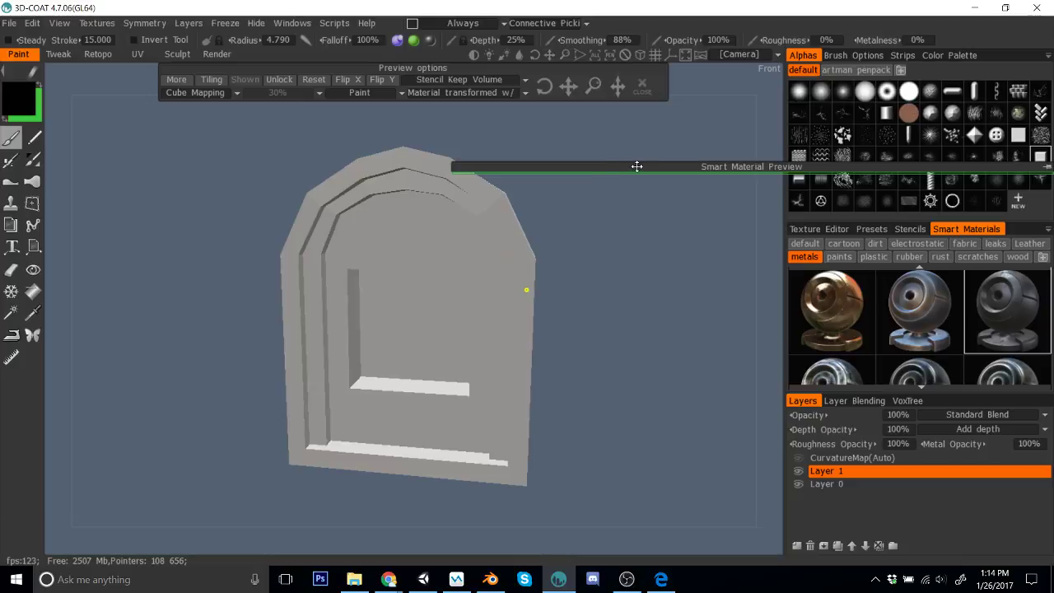
# Step: Move and enlarge the smart material preview, and fill the Glass surface material with the selected dark metal smart material
pyautogui.moveTo(636, 166); pyautogui.dragTo(585, 155)
pyautogui.moveTo(997, 162); pyautogui.dragTo(1001, 557)
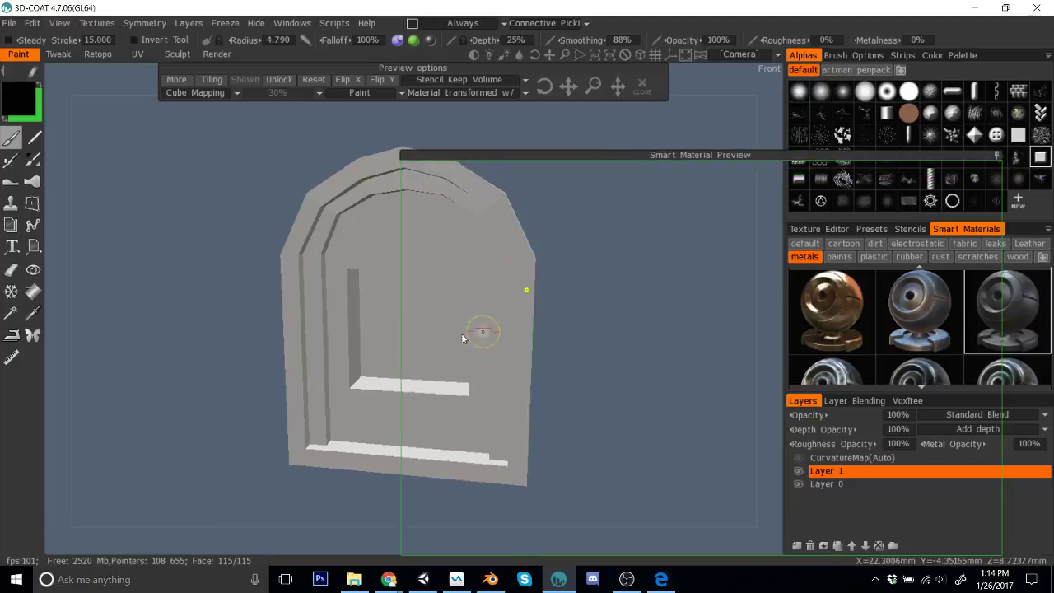
pyautogui.click(33, 291)
pyautogui.click(152, 97)
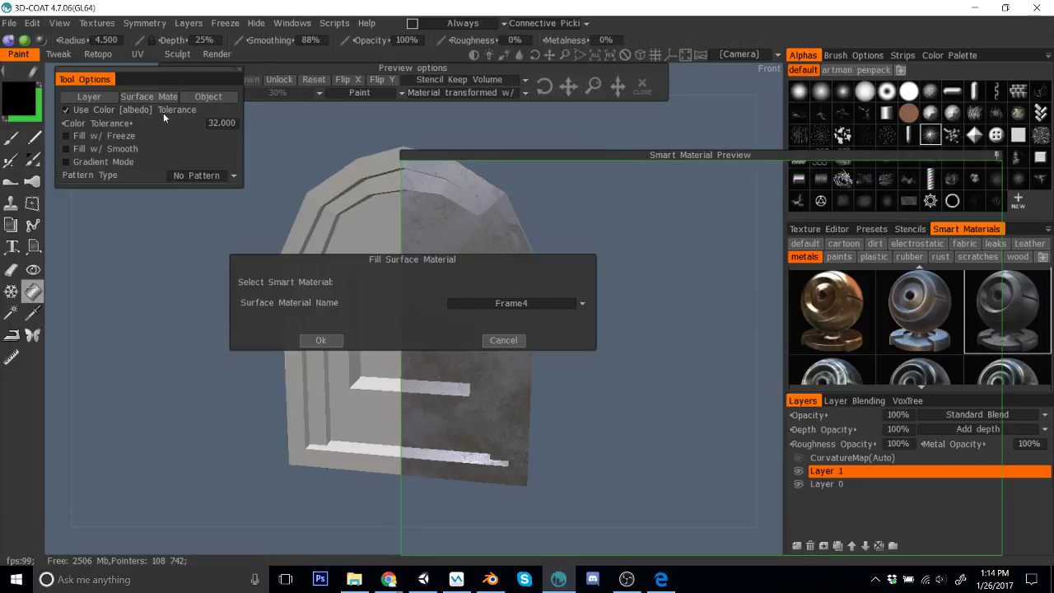
pyautogui.click(505, 304)
pyautogui.click(486, 371)
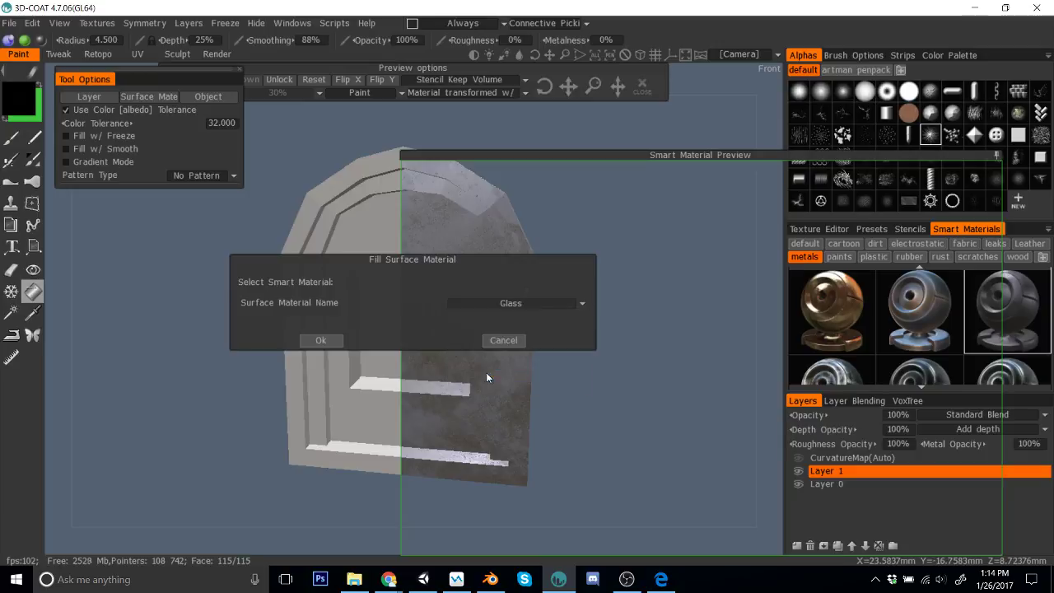
pyautogui.click(322, 338)
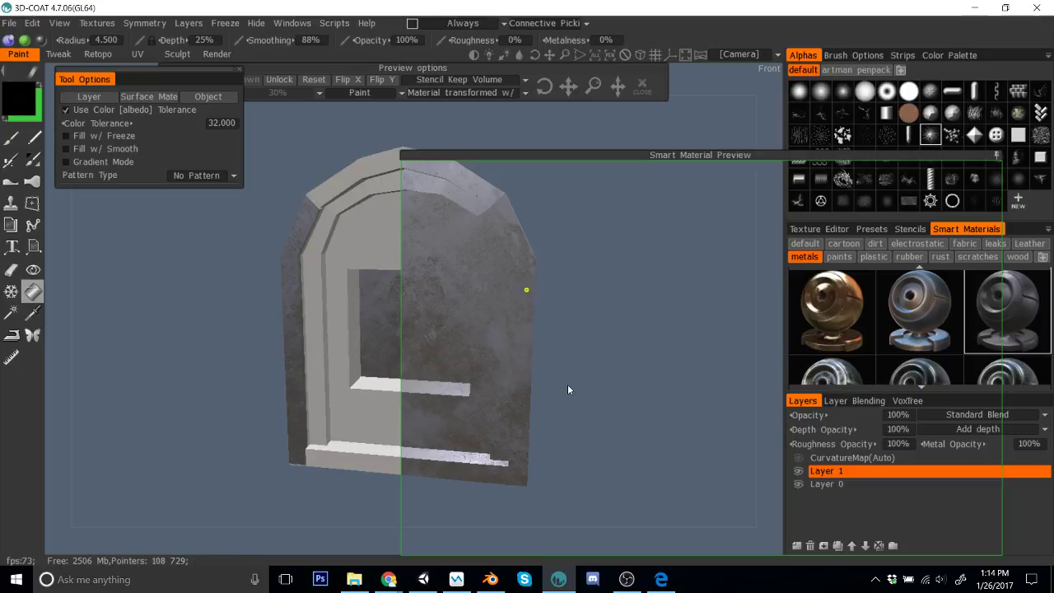
# Step: Examine from several angles which parts of the window received the Glass fill
pyautogui.moveTo(567, 390); pyautogui.dragTo(725, 385)
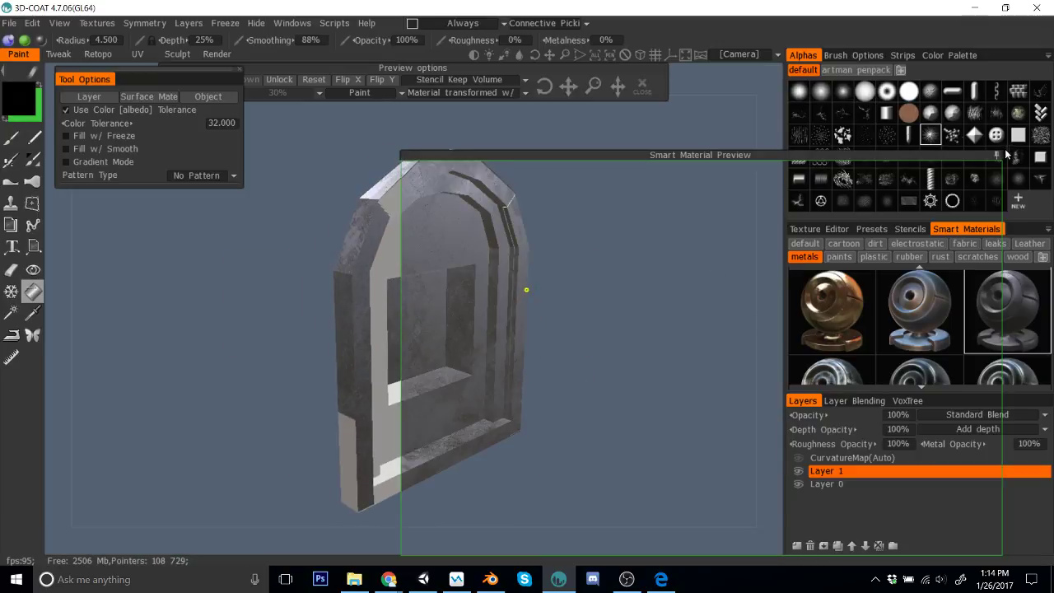
pyautogui.moveTo(741, 263); pyautogui.dragTo(676, 262)
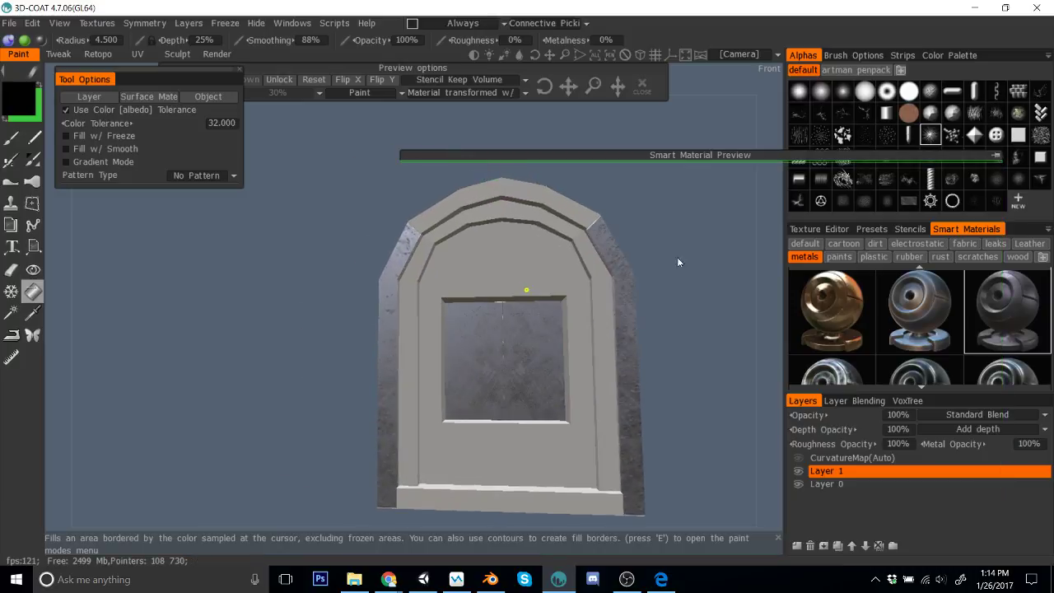
pyautogui.moveTo(678, 261); pyautogui.dragTo(647, 294, button='right')
pyautogui.moveTo(647, 294); pyautogui.dragTo(527, 329)
# Step: Switch to Blender and remove duplicate vertices from the mesh of the window's outer frame half
pyautogui.click(976, 10)
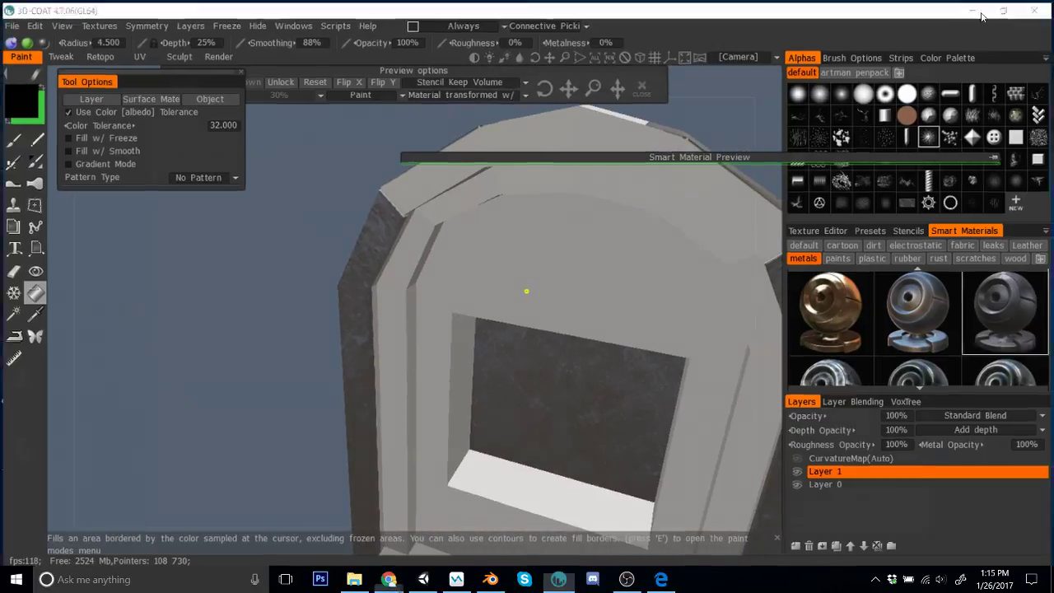
pyautogui.click(490, 579)
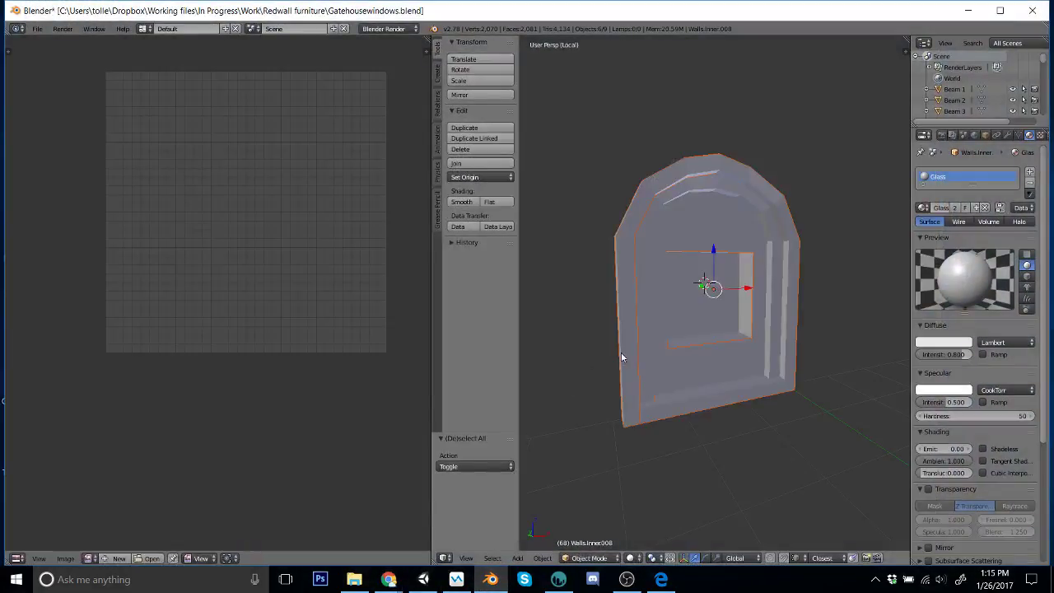
pyautogui.press('Tab')
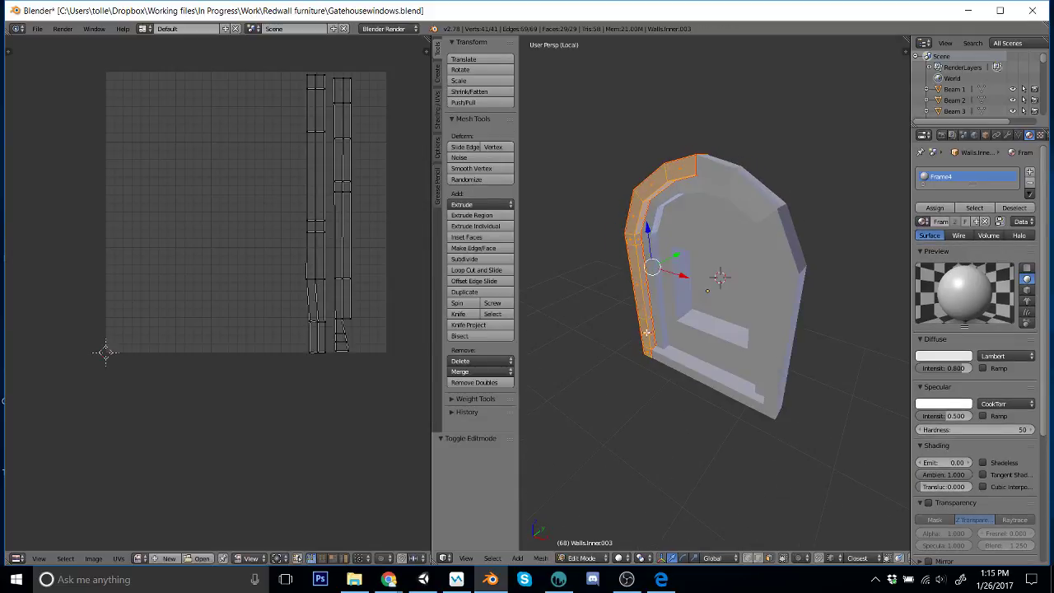
pyautogui.rightClick(670, 310)
pyautogui.press('w')
pyautogui.click(675, 239)
pyautogui.moveTo(675, 240)
pyautogui.mouseDown(button='middle')
pyautogui.moveTo(650, 247)
pyautogui.moveTo(683, 240)
pyautogui.mouseUp(button='middle')
pyautogui.scroll(4, 683, 240)
pyautogui.press('a')
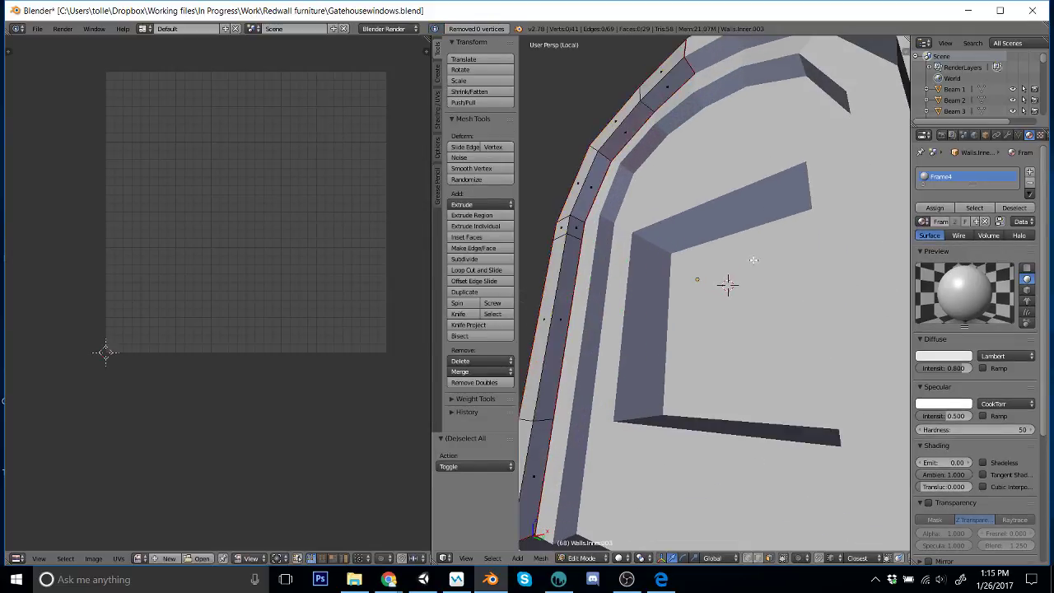
# Step: Recalculate the outer frame mesh's normals and remove its duplicate vertices again
pyautogui.press('a')
pyautogui.moveTo(754, 260); pyautogui.dragTo(644, 126, button='middle')
pyautogui.hotkey('ctrl', 'n')
pyautogui.press('w')
pyautogui.click(737, 275)
pyautogui.press('a')
pyautogui.rightClick(644, 126)
pyautogui.press('g')
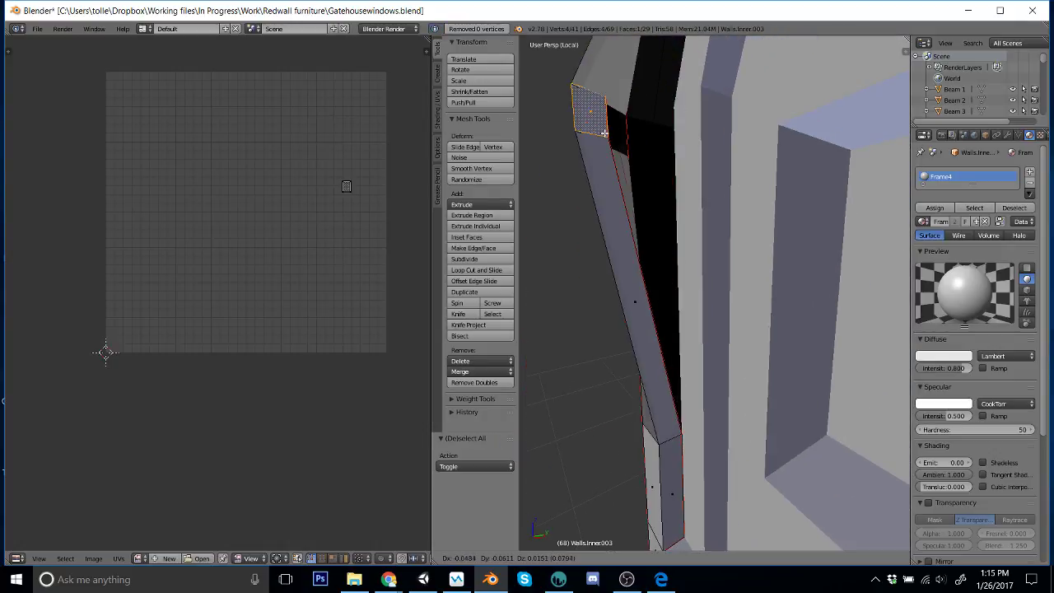
pyautogui.press('Escape')
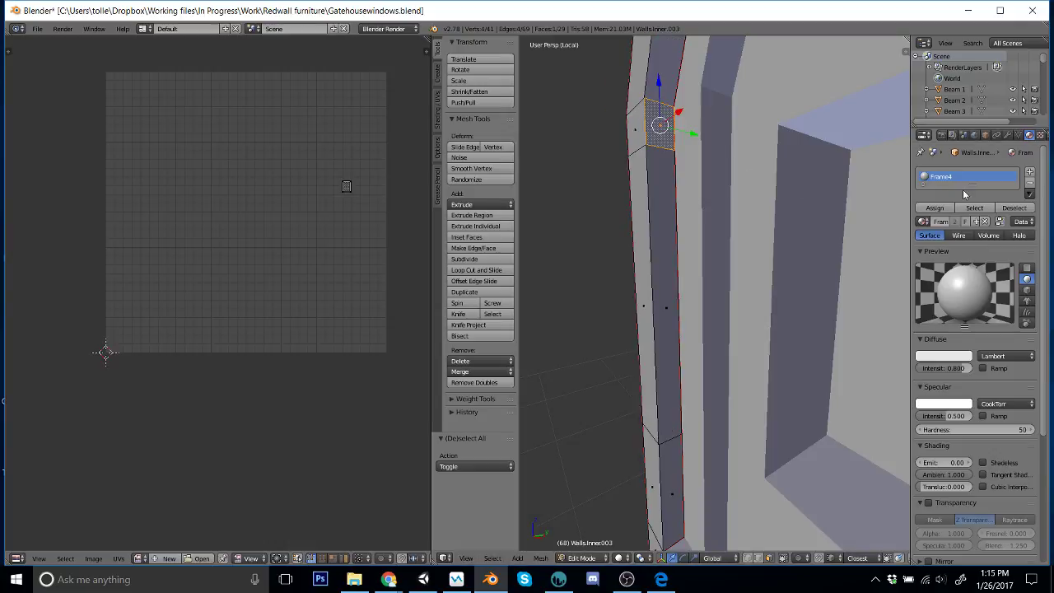
# Step: Enlarge the material slot list and assign the Frame4 material to all faces of the outer frame mesh
pyautogui.moveTo(975, 185); pyautogui.dragTo(975, 245)
pyautogui.scroll(-2, 671, 202)
pyautogui.press('a')
pyautogui.press('a')
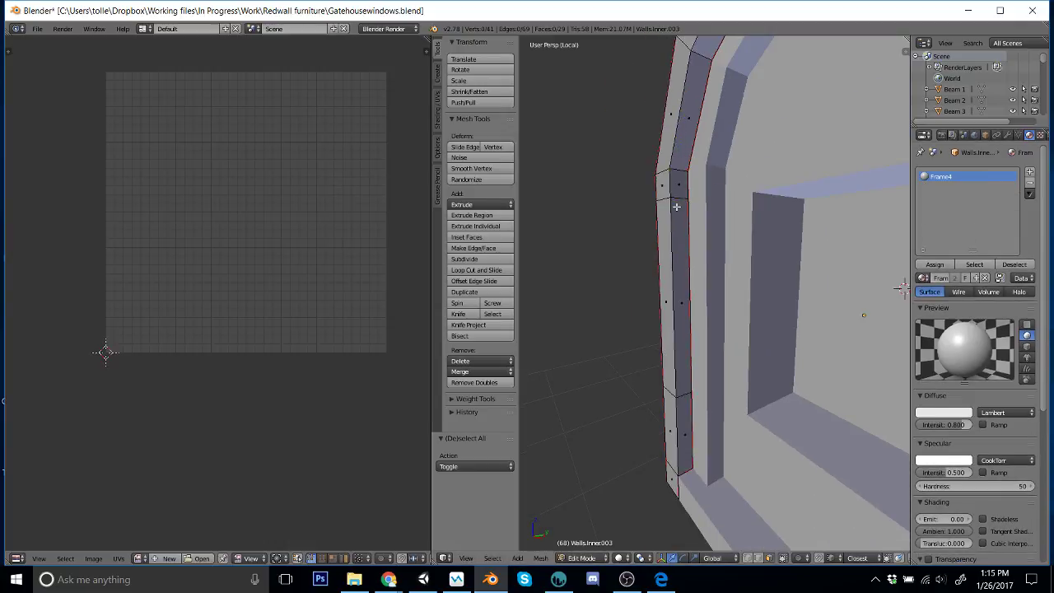
pyautogui.click(934, 265)
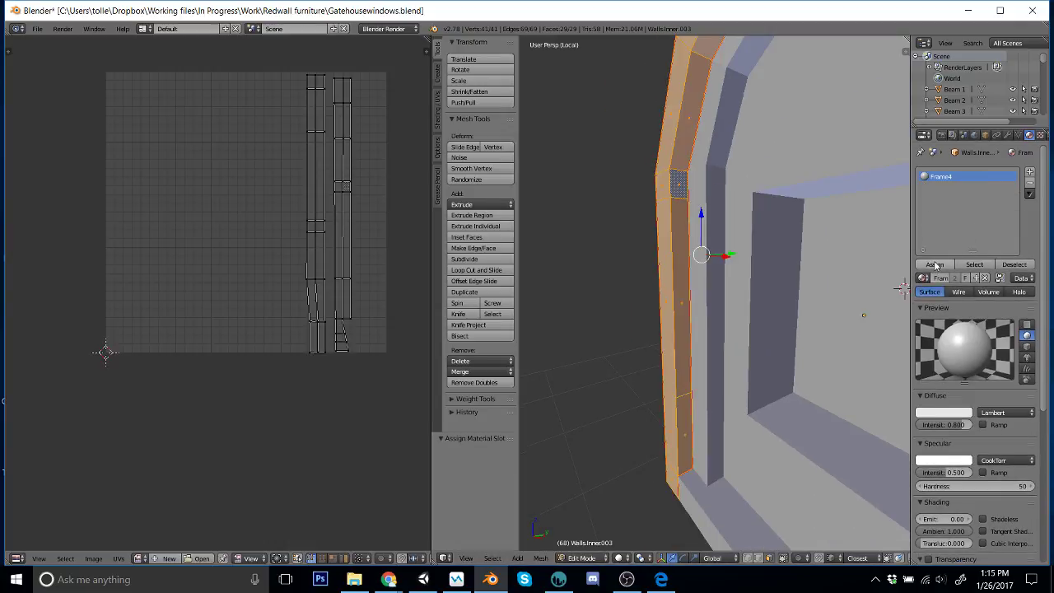
pyautogui.press('Tab')
# Step: Select all window part objects and export them as FBX, overwriting archwindows.fbx in the Gatehouse folder
pyautogui.scroll(3, 883, 328)
pyautogui.scroll(-4, 636, 321)
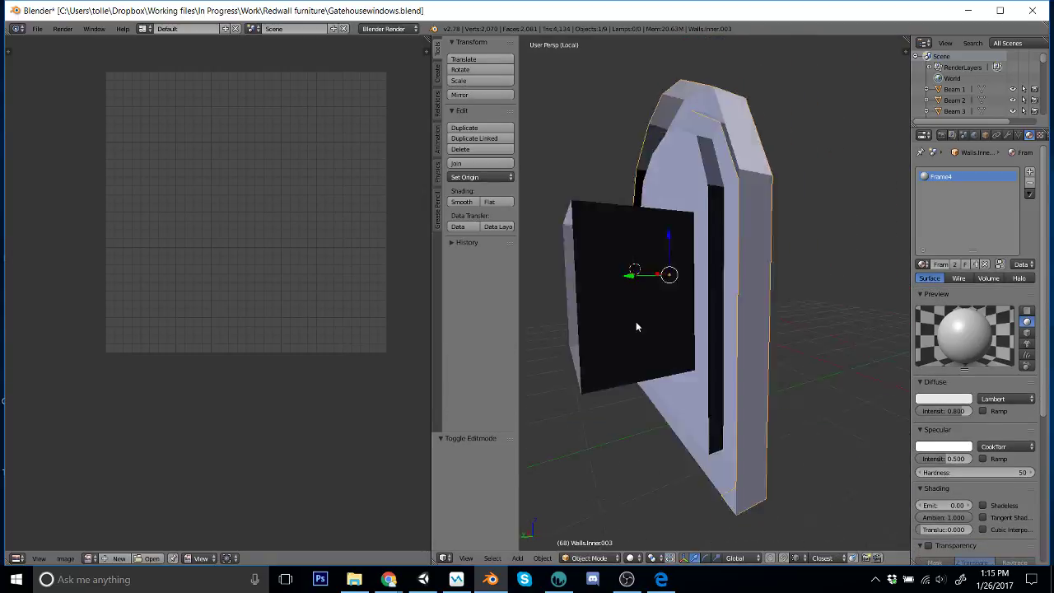
pyautogui.scroll(4, 859, 333)
pyautogui.press('a')
pyautogui.press('a')
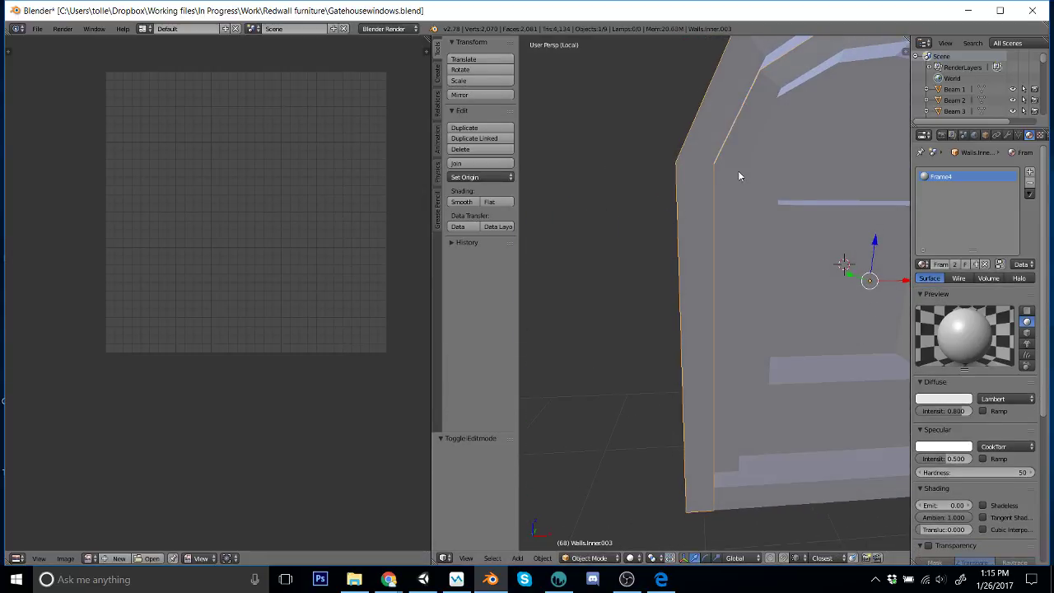
pyautogui.click(39, 30)
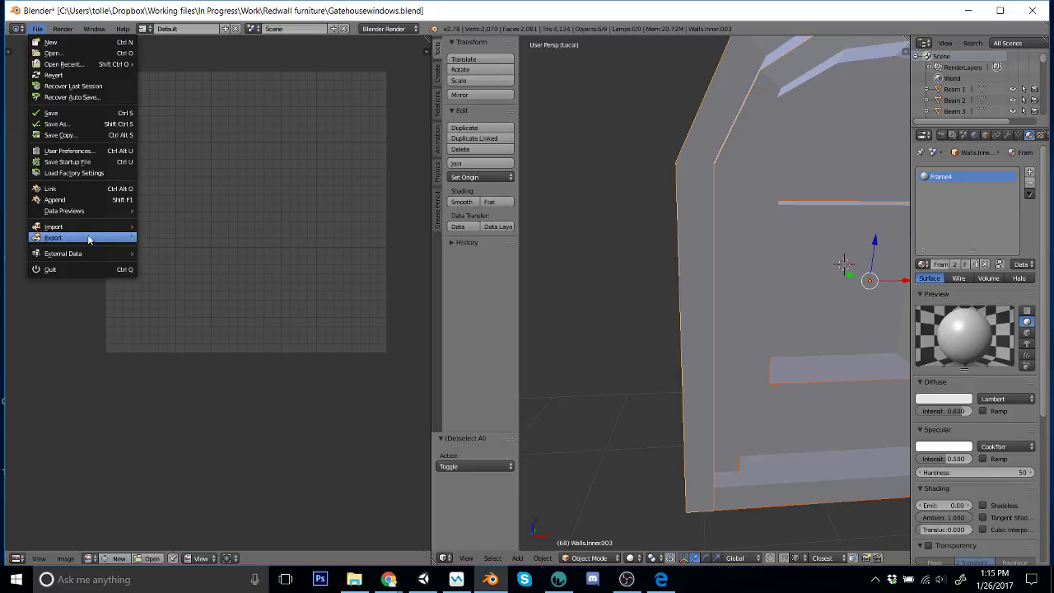
pyautogui.moveTo(88, 238)
pyautogui.click(190, 260)
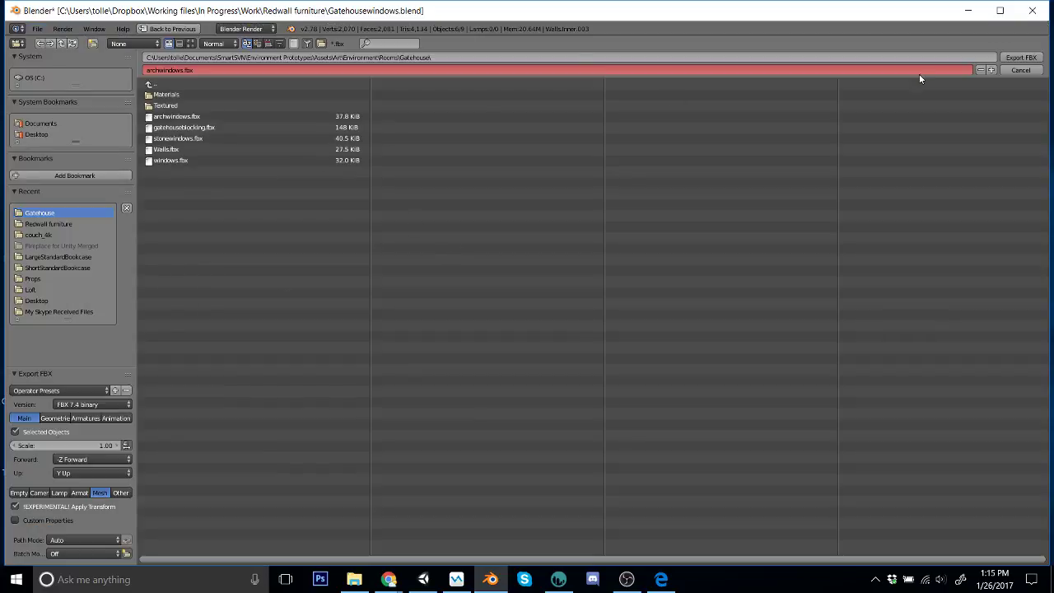
pyautogui.click(1027, 59)
# Step: Switch to 3D-Coat and start a new scene without saving the changes, choosing to paint a UV mapped mesh per pixel
pyautogui.click(560, 579)
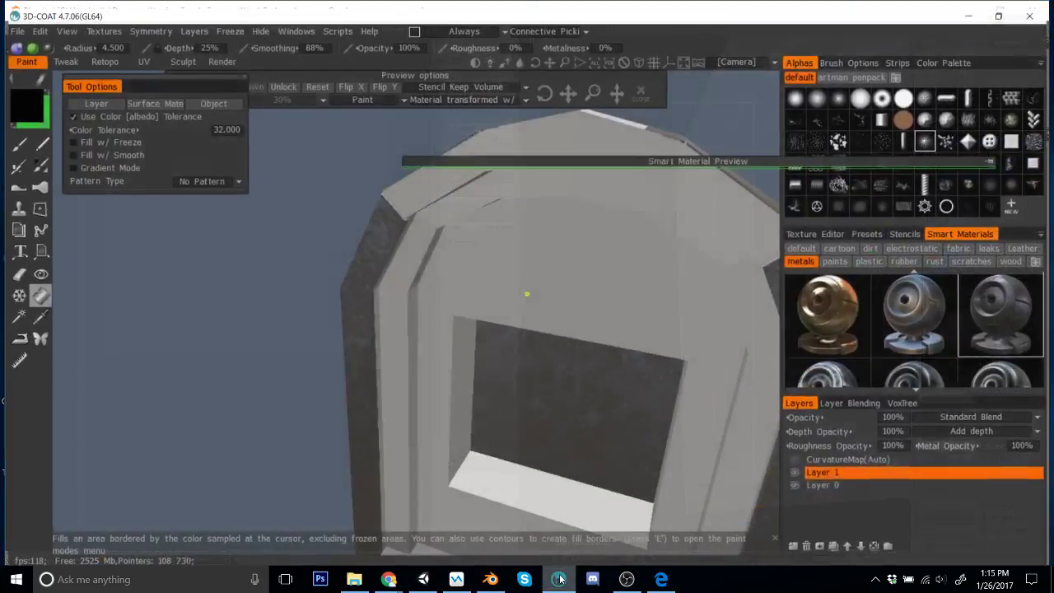
pyautogui.click(12, 23)
pyautogui.click(16, 45)
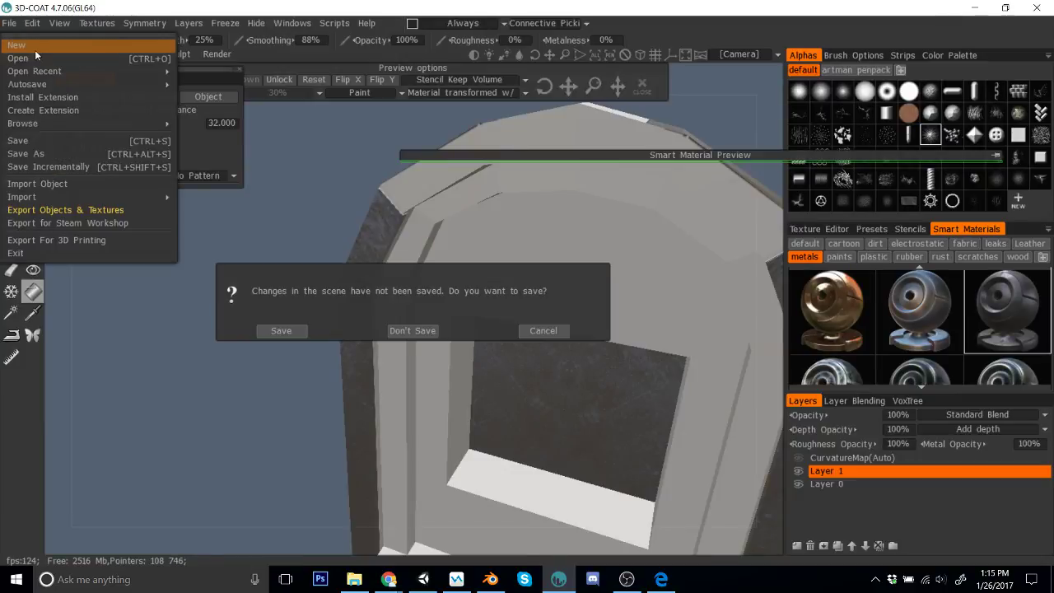
pyautogui.click(426, 327)
pyautogui.click(535, 369)
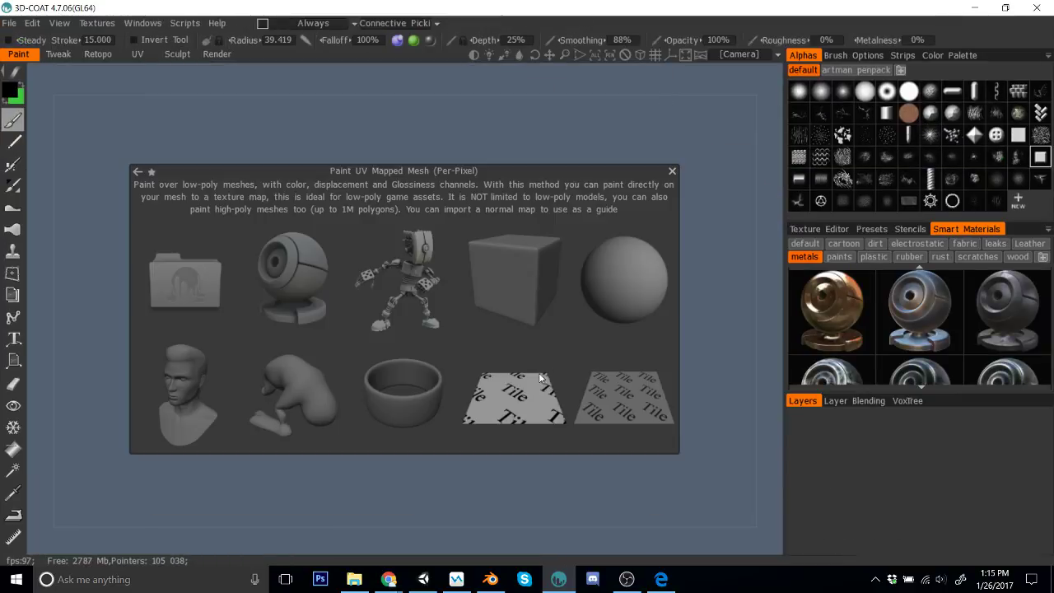
# Step: Import archwindows.fbx from the Gatehouse folder for per-pixel painting, keeping its UVs and using 1024 × 1024 textures
pyautogui.click(226, 288)
pyautogui.click(213, 141)
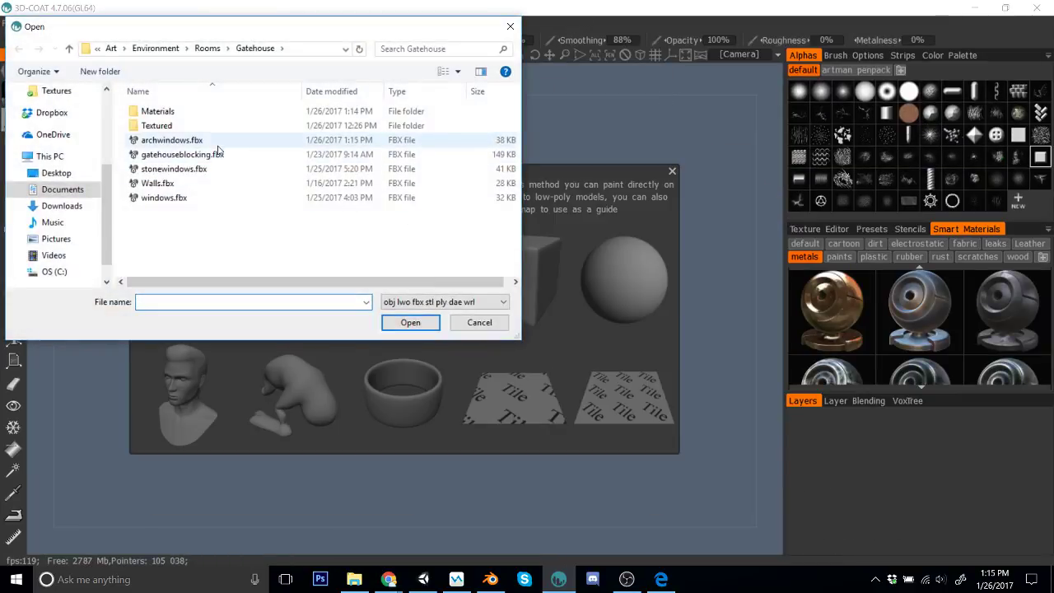
pyautogui.click(384, 324)
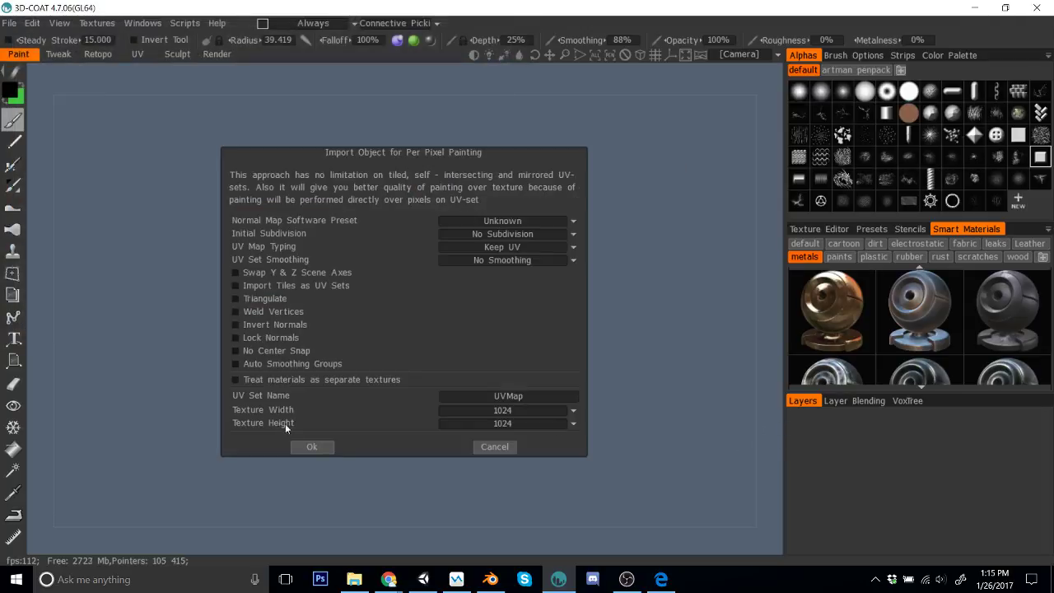
pyautogui.click(328, 446)
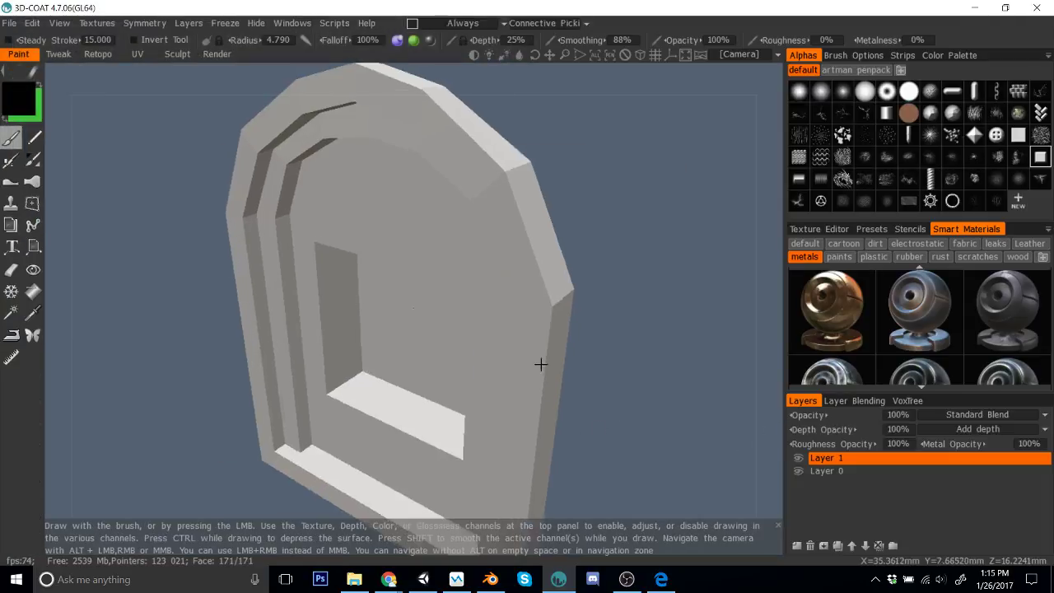
# Step: Try filling the Glass surface material with the dark metal smart material using the Fill tool, and undo the fill
pyautogui.moveTo(540, 363); pyautogui.dragTo(641, 329, button='right')
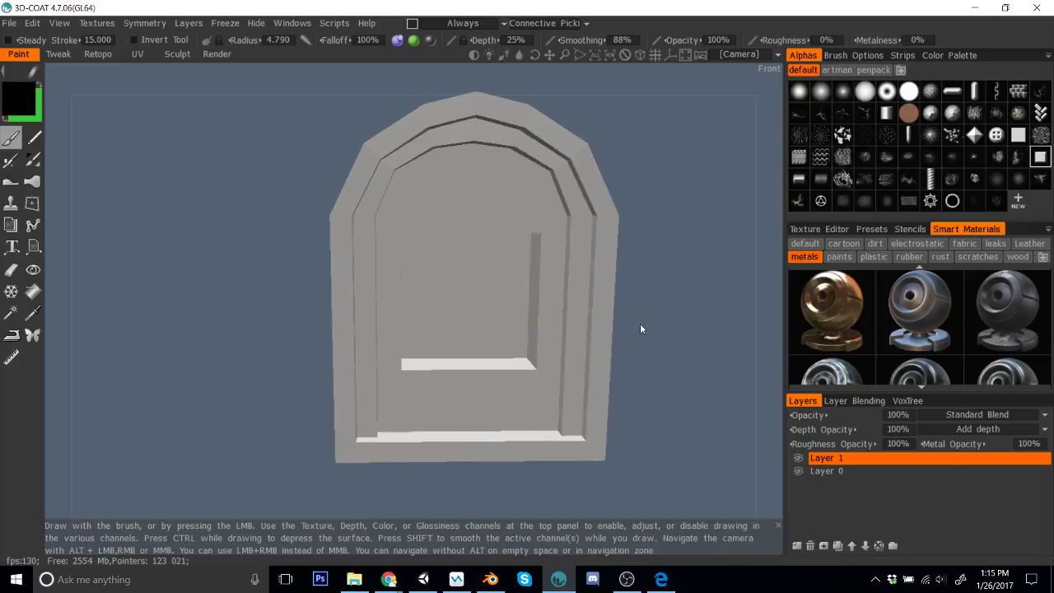
pyautogui.moveTo(640, 329); pyautogui.dragTo(586, 317)
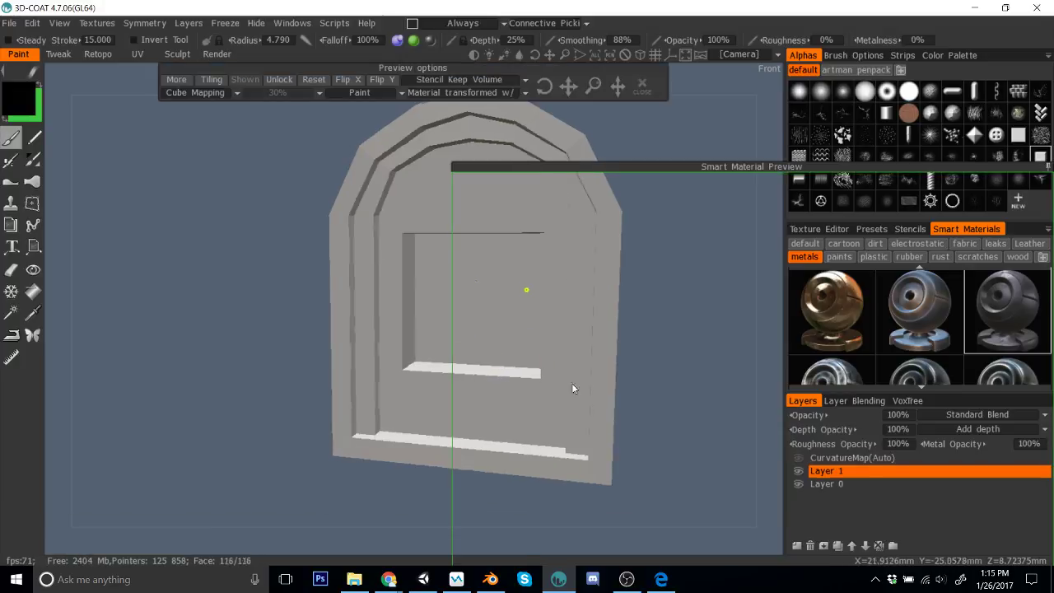
pyautogui.click(33, 291)
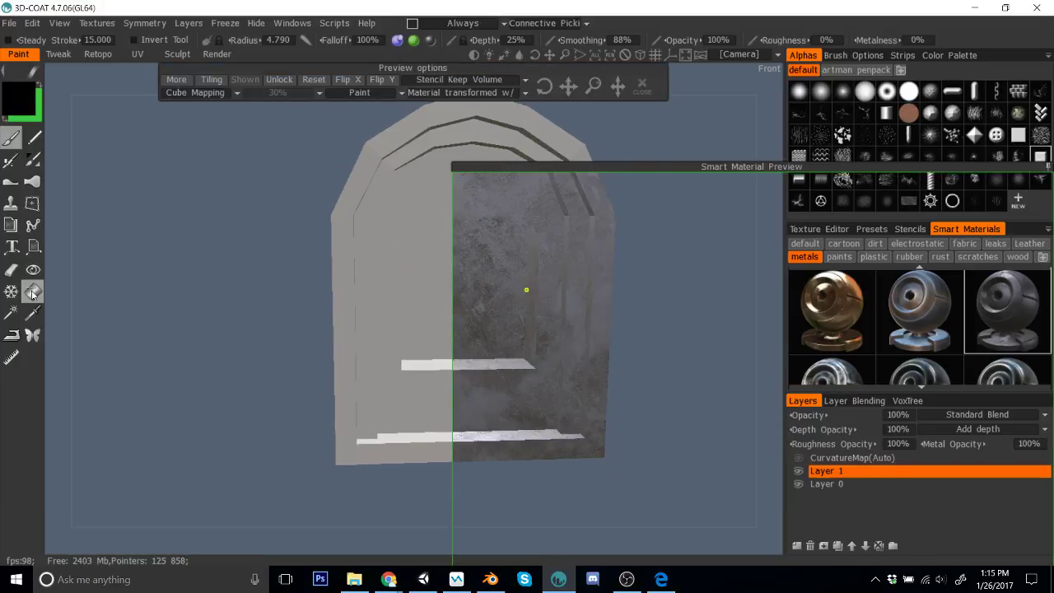
pyautogui.click(148, 97)
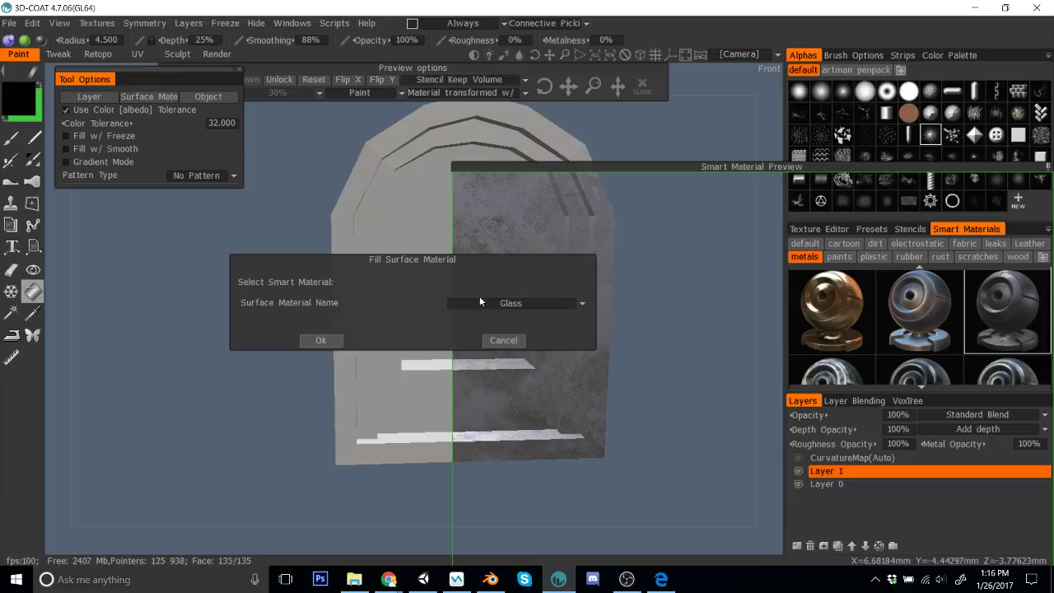
pyautogui.click(320, 340)
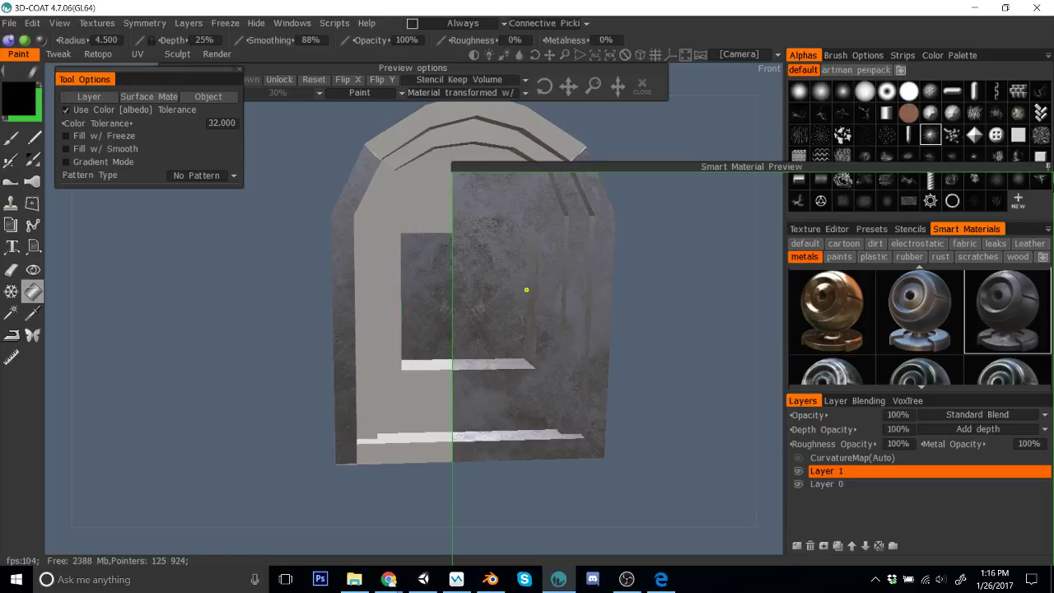
pyautogui.moveTo(494, 288); pyautogui.dragTo(378, 229, button='right')
pyautogui.hotkey('ctrl', 'z')
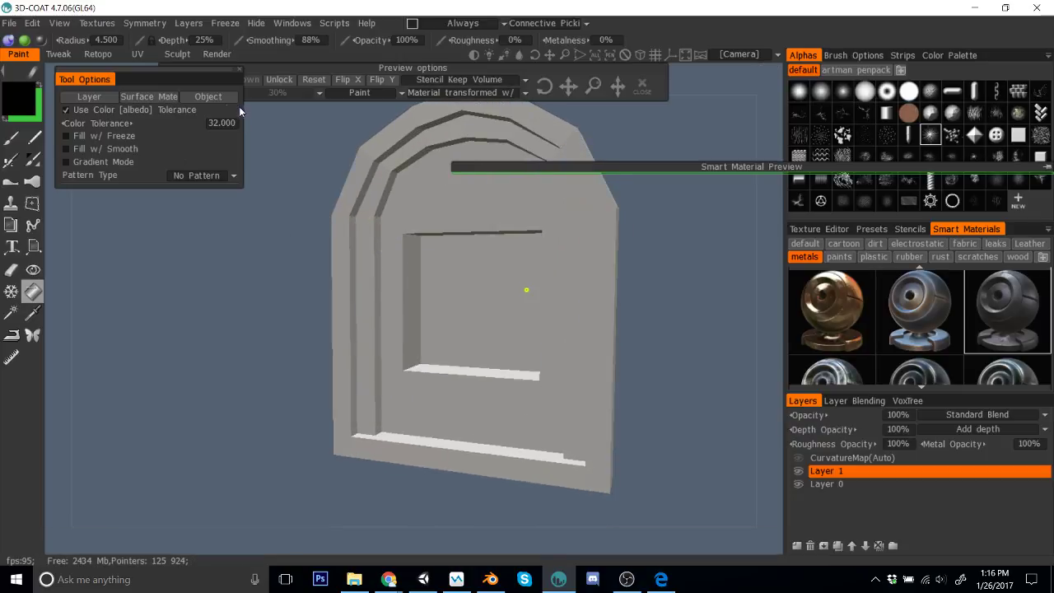
# Step: Open the paint object fill dialog and list the window objects available for filling
pyautogui.click(219, 98)
pyautogui.click(569, 301)
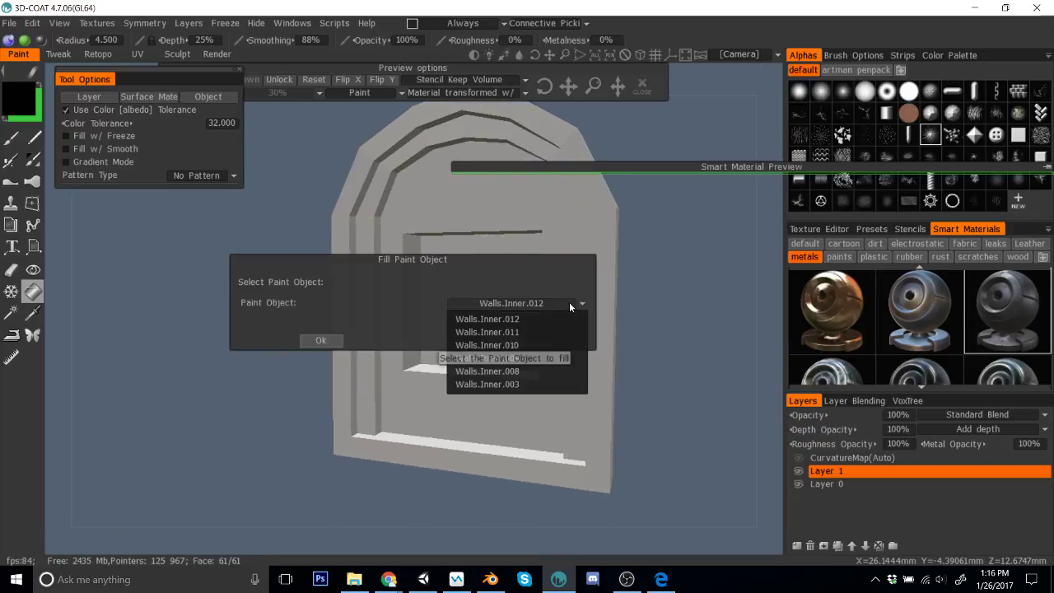
pyautogui.click(574, 411)
# Step: Switch to Blender and look up the object name of the glass pane in wireframe view, then return to 3D-Coat
pyautogui.click(489, 579)
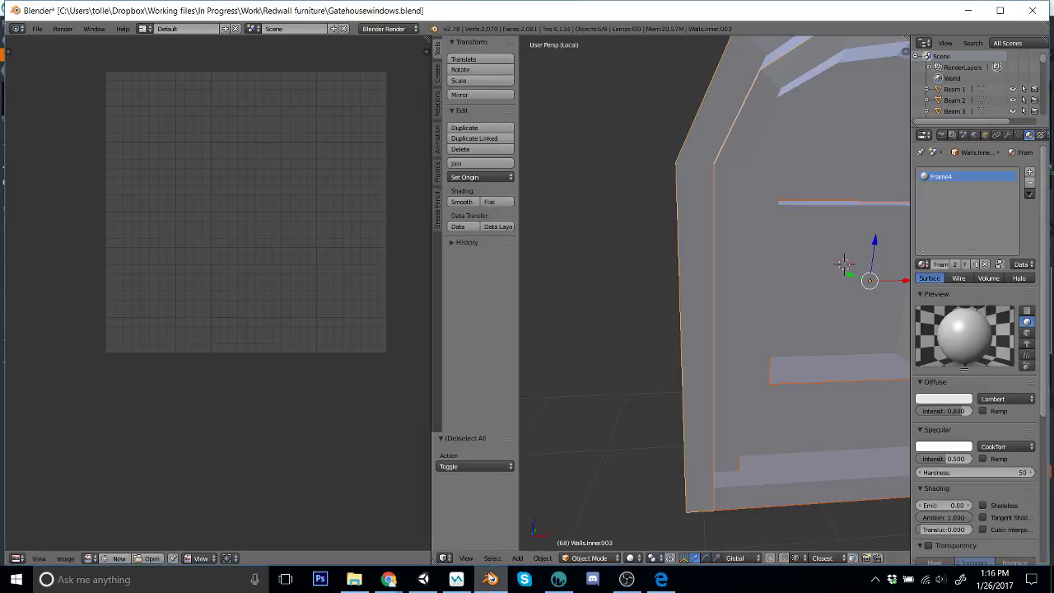
pyautogui.rightClick(761, 315)
pyautogui.moveTo(761, 316); pyautogui.dragTo(711, 335, button='middle')
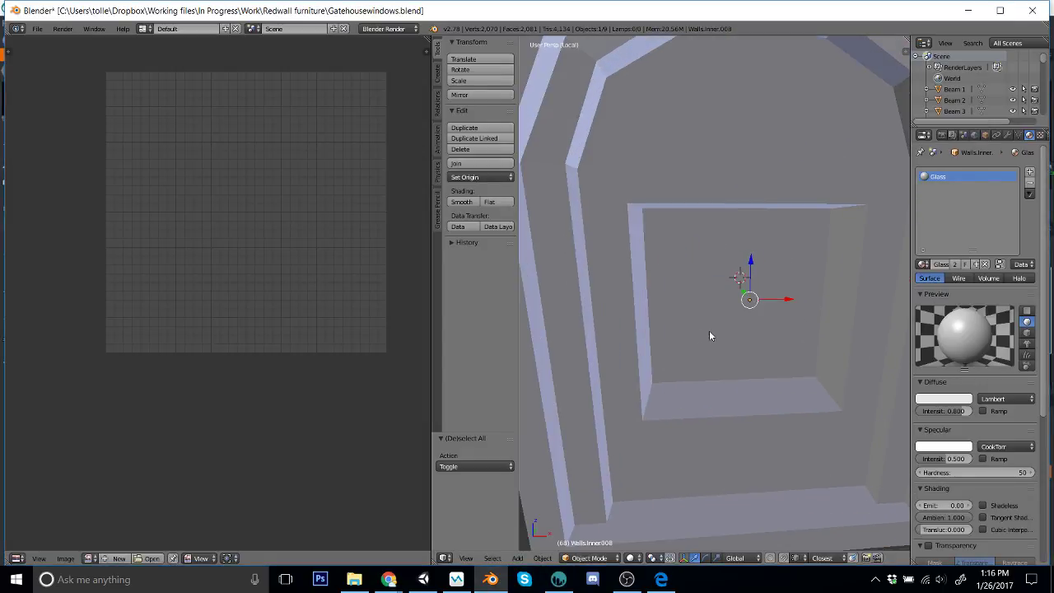
pyautogui.press('n')
pyautogui.press('z')
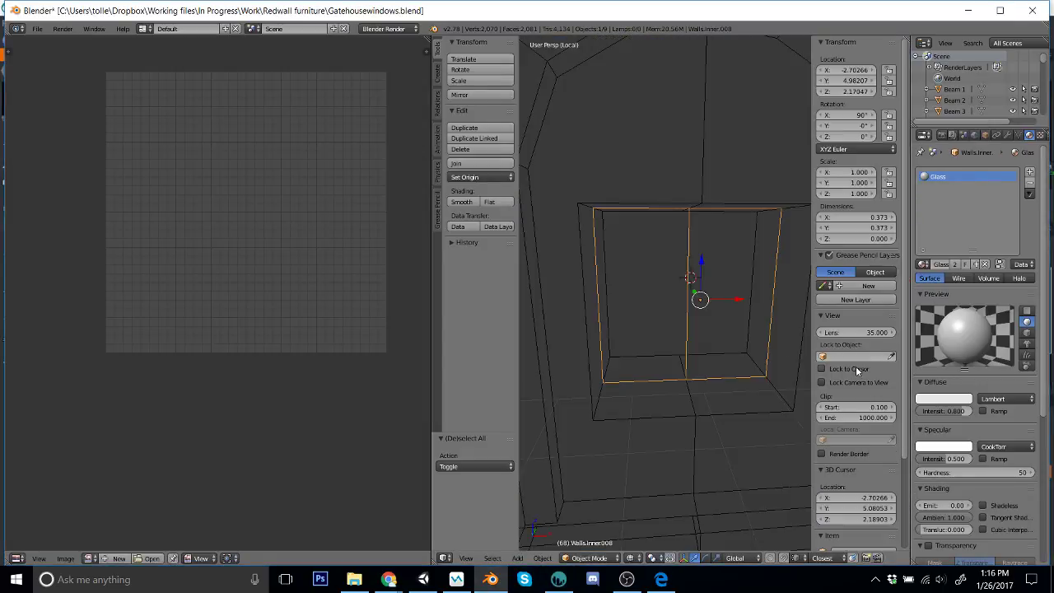
pyautogui.scroll(-1, 877, 380)
pyautogui.scroll(-3, 877, 383)
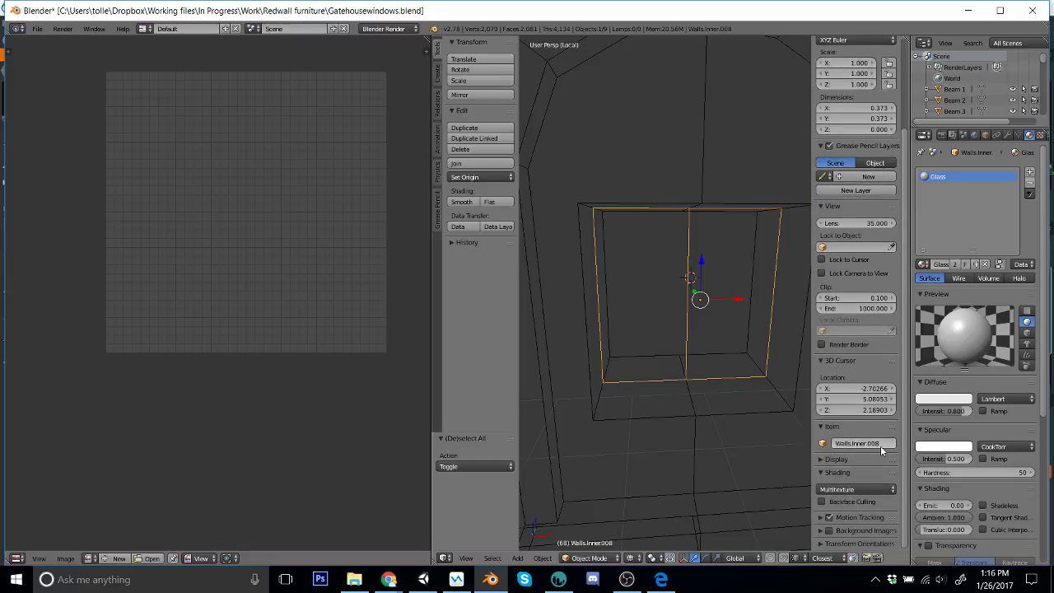
pyautogui.click(999, 11)
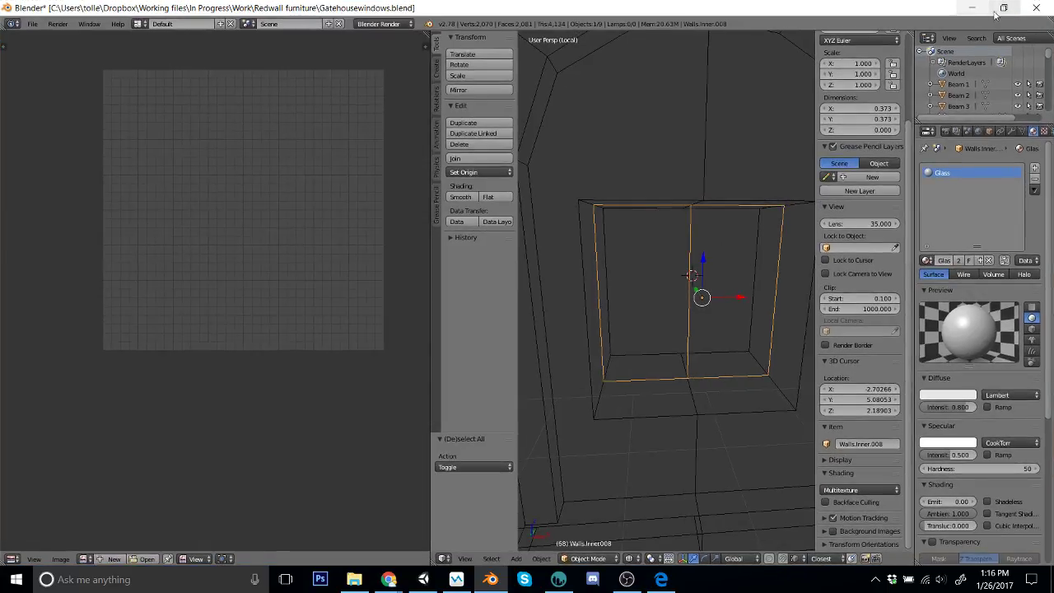
pyautogui.click(972, 9)
# Step: Fill the paint object Walls.Inner.008 with the dark metal smart material and inspect the window from the front
pyautogui.click(502, 303)
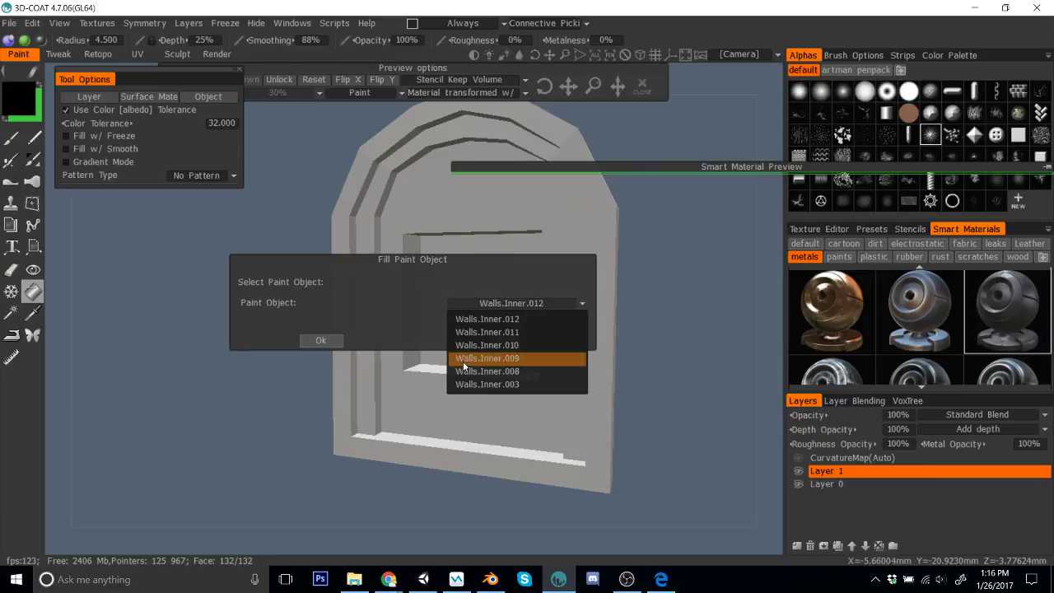
pyautogui.click(483, 371)
pyautogui.click(321, 340)
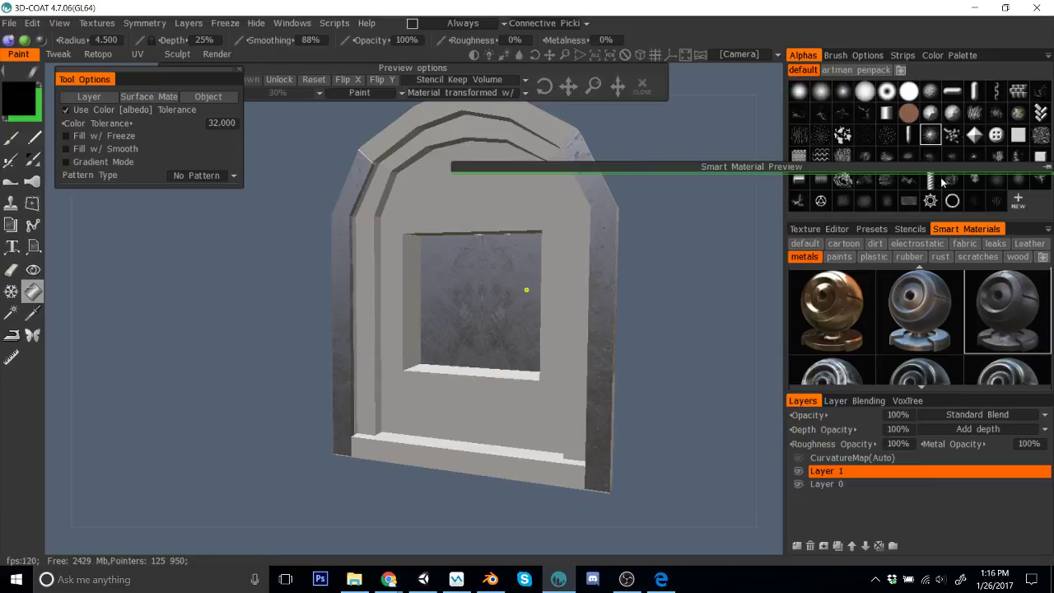
pyautogui.moveTo(625, 310); pyautogui.dragTo(658, 321)
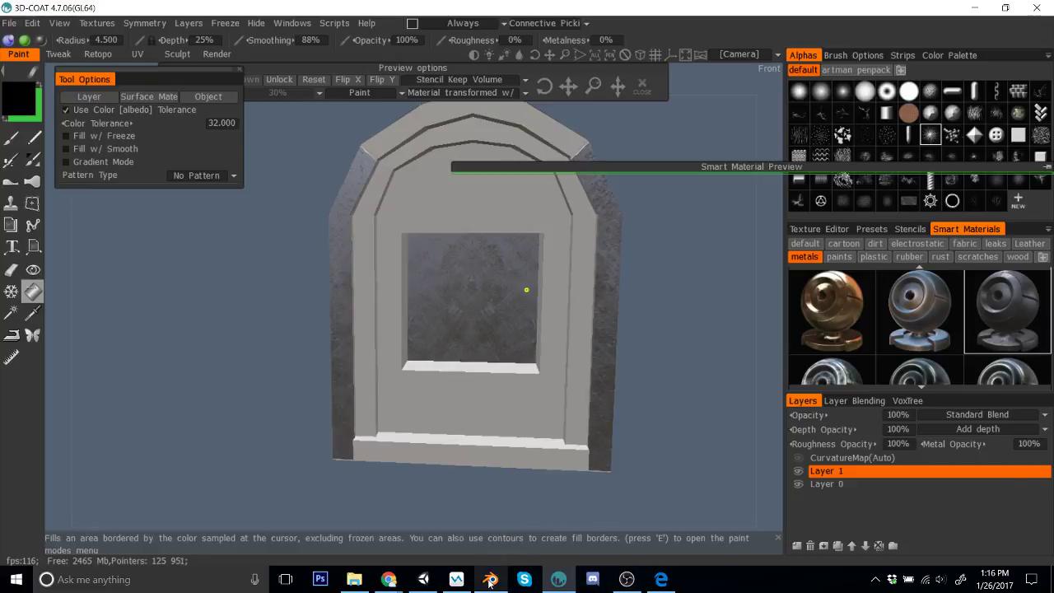
# Step: Switch to Blender and compare the UV layouts of the glass pane and the outer frame for overlaps
pyautogui.click(491, 579)
pyautogui.scroll(3, 673, 282)
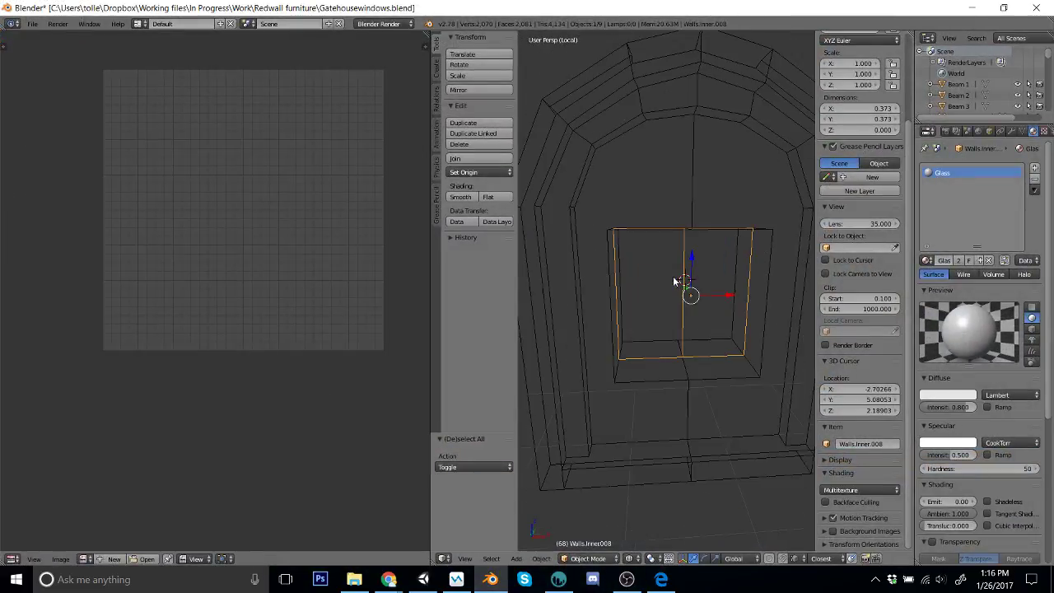
pyautogui.press('Tab')
pyautogui.scroll(-5, 673, 280)
pyautogui.scroll(4, 674, 280)
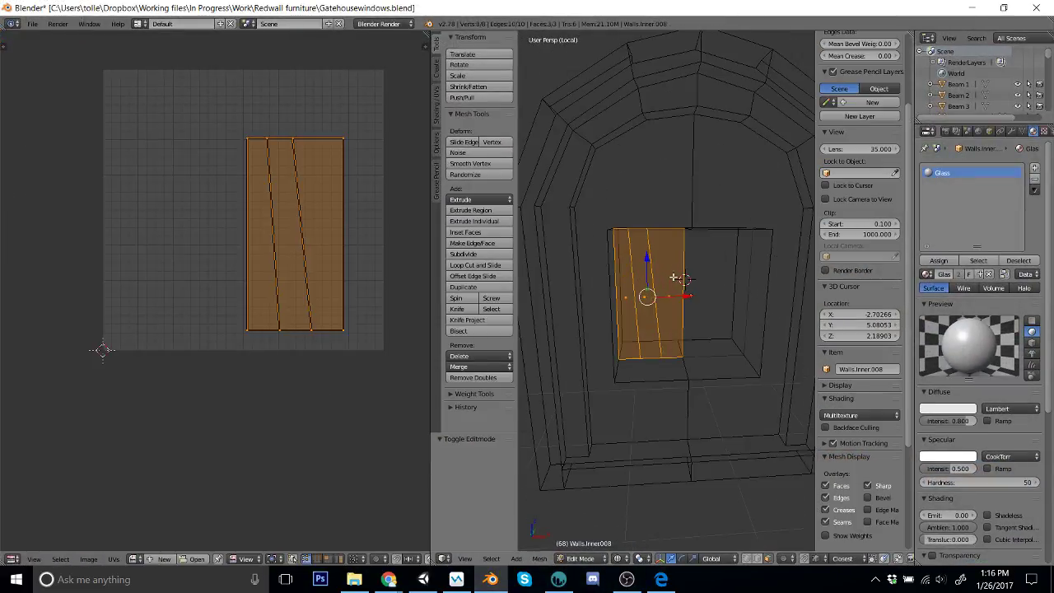
pyautogui.press('Tab')
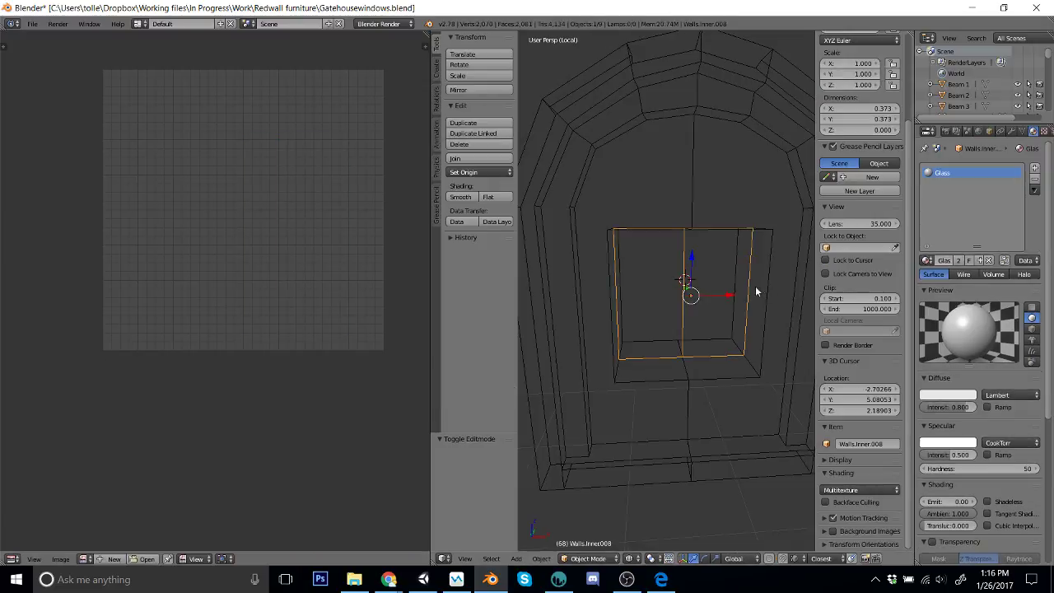
pyautogui.rightClick(609, 92)
pyautogui.press('Tab')
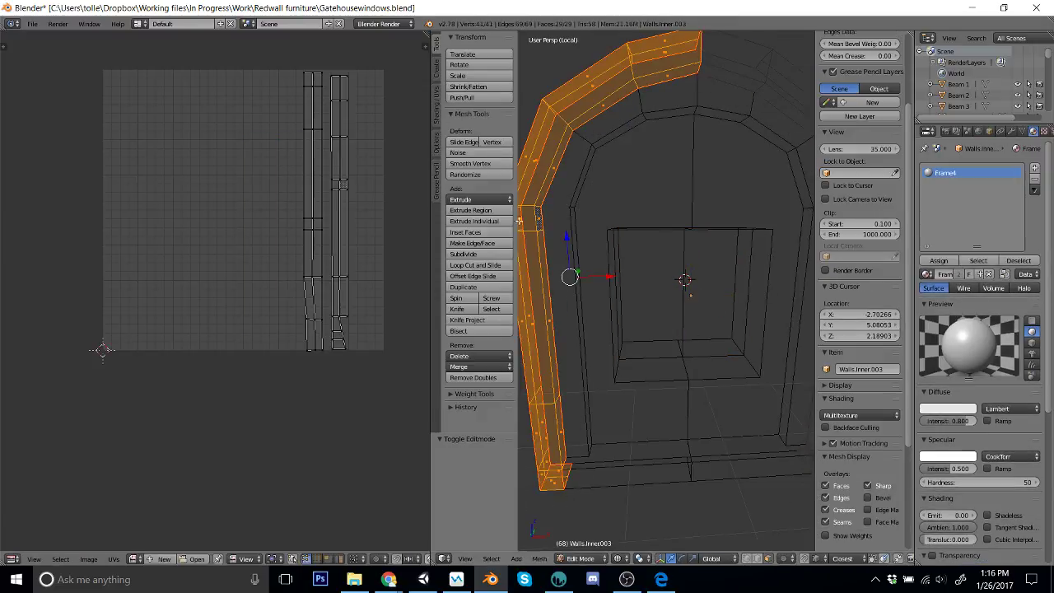
pyautogui.press('Tab')
pyautogui.scroll(-2, 671, 227)
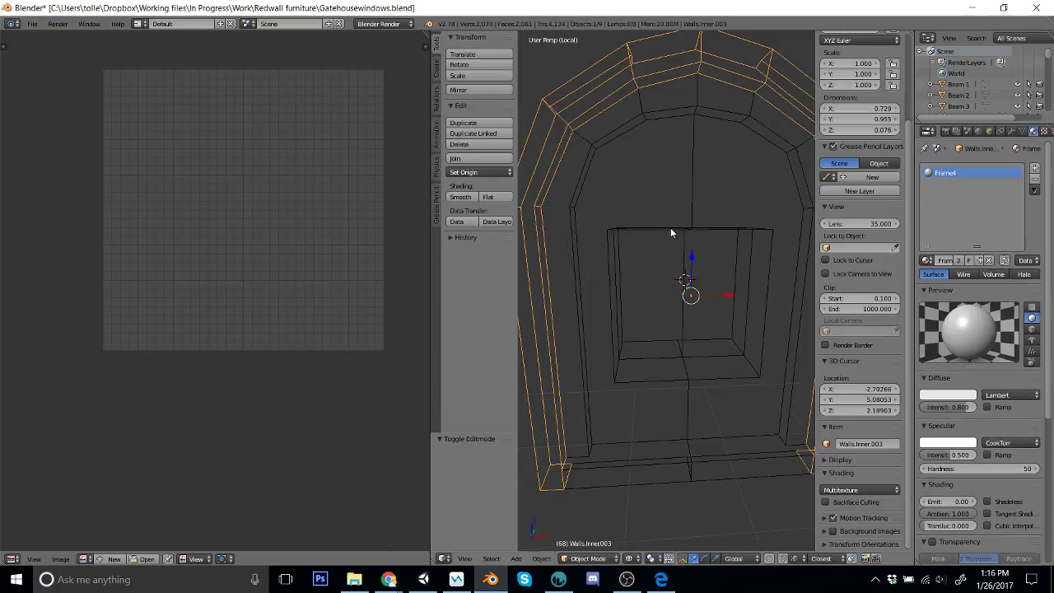
# Step: Select all window parts with the outer frame active, join them into one object and enter Edit Mode
pyautogui.press('a')
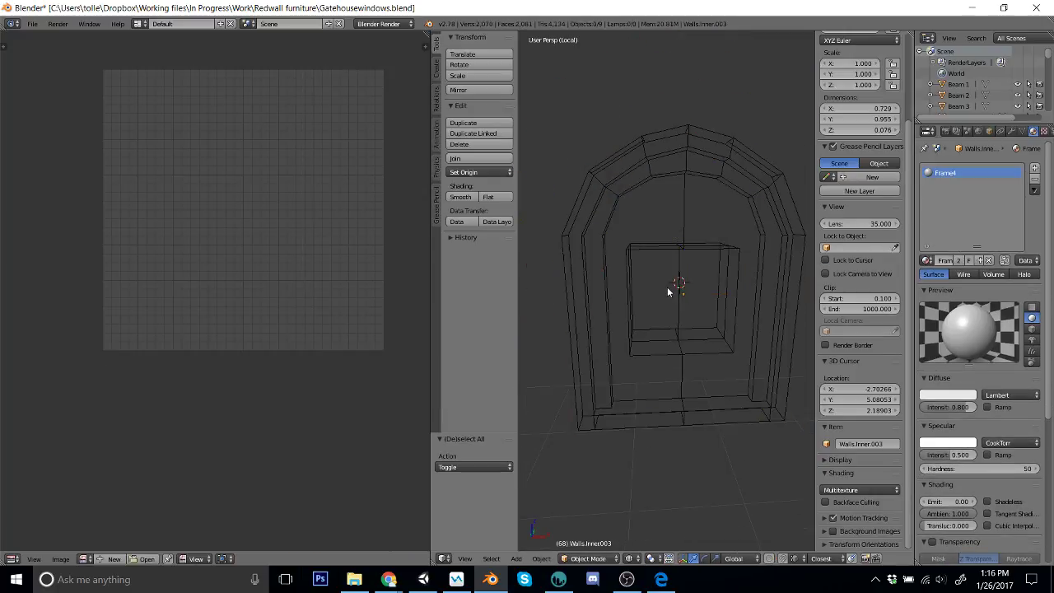
pyautogui.press('a')
pyautogui.keyDown('shift'); pyautogui.rightClick(594, 186); pyautogui.keyUp('shift')
pyautogui.keyDown('shift'); pyautogui.rightClick(594, 172); pyautogui.keyUp('shift')
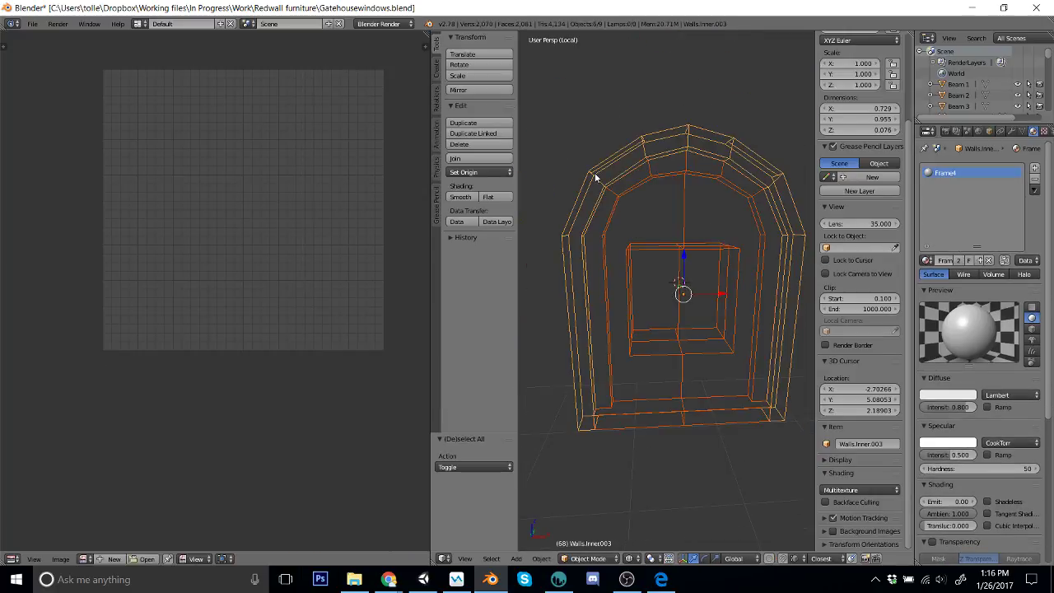
pyautogui.press('Tab')
# Step: Move the rightmost UV island about 5.6 units further right, toward the edge of the UV area
pyautogui.scroll(4, 262, 195)
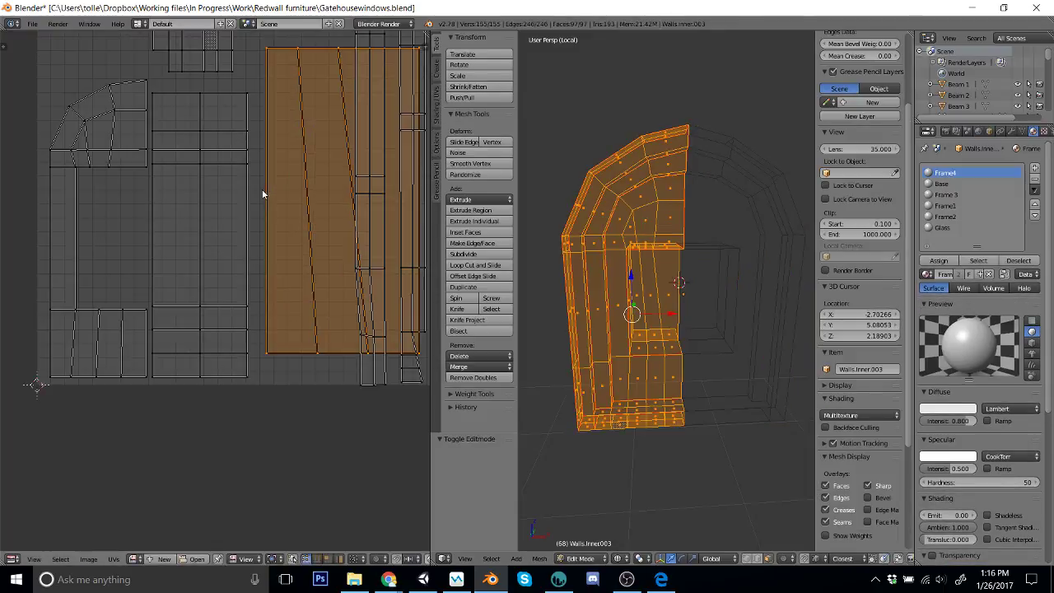
pyautogui.scroll(-1, 325, 272)
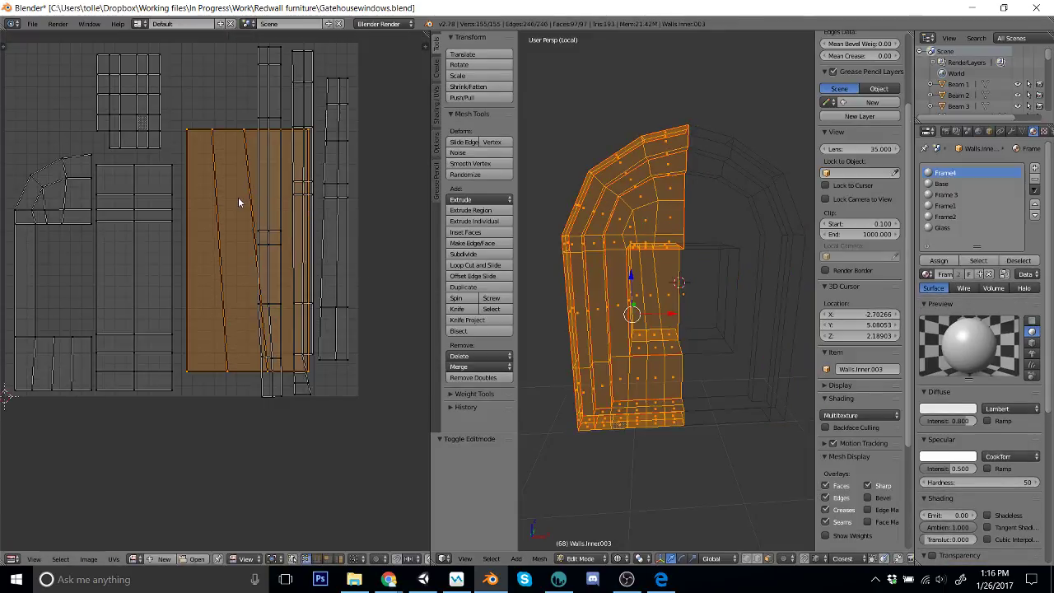
pyautogui.moveTo(330, 206); pyautogui.dragTo(374, 236, button='middle')
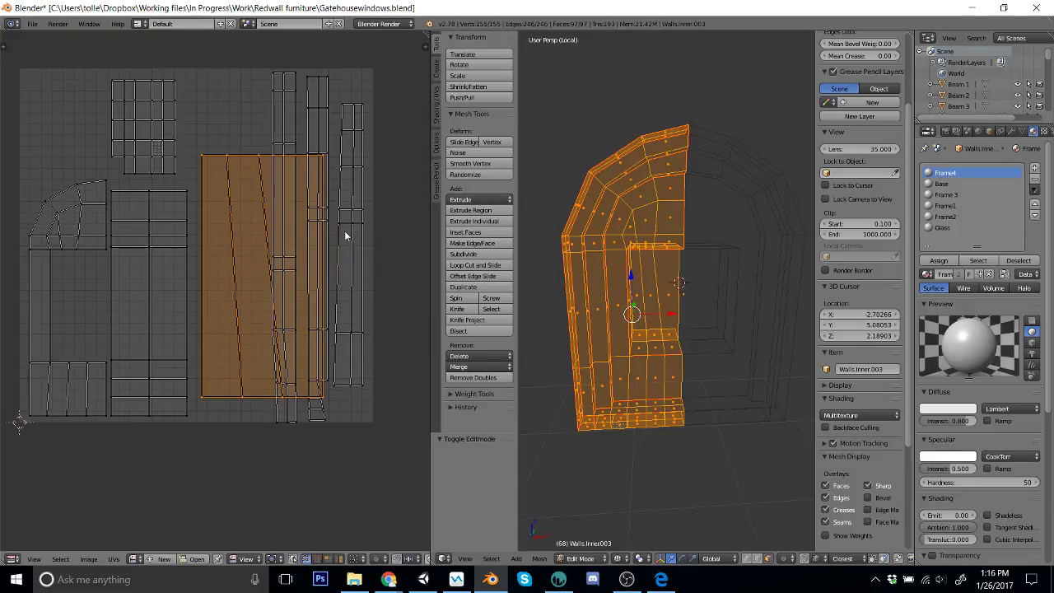
pyautogui.press('a')
pyautogui.press('l')
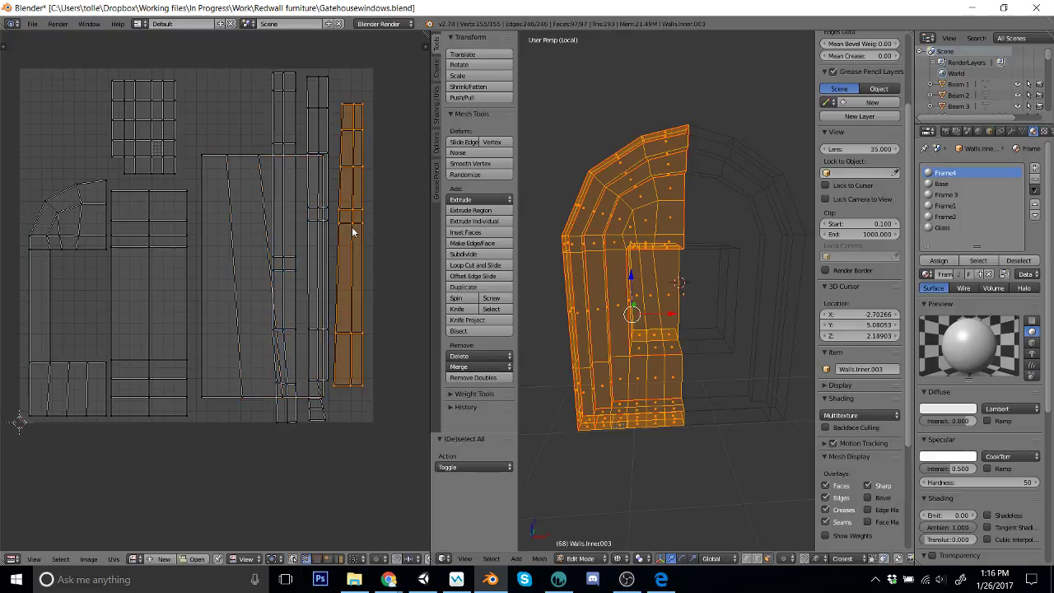
pyautogui.press('r')
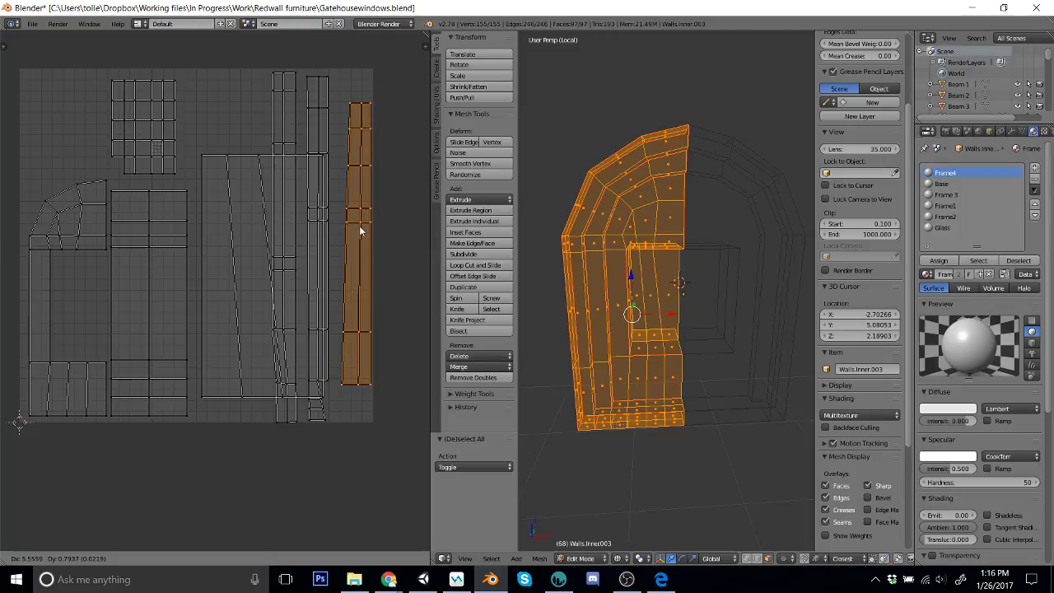
pyautogui.click(359, 231)
# Step: Shift the two long narrow UV islands beside the rightmost one further right, by about 7 and 13.5 units respectively
pyautogui.press('a')
pyautogui.press('l')
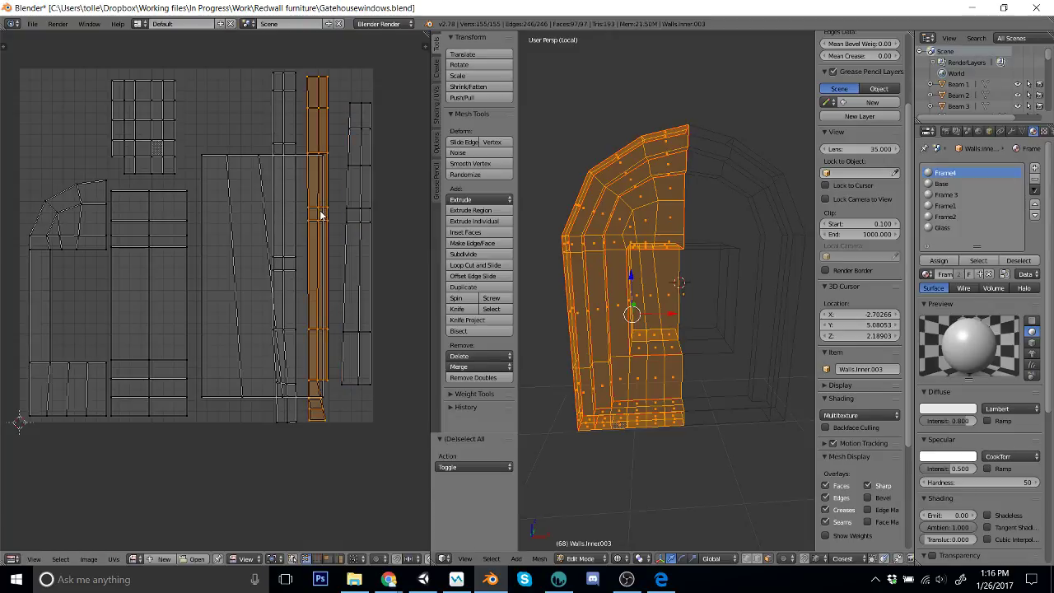
pyautogui.press('g')
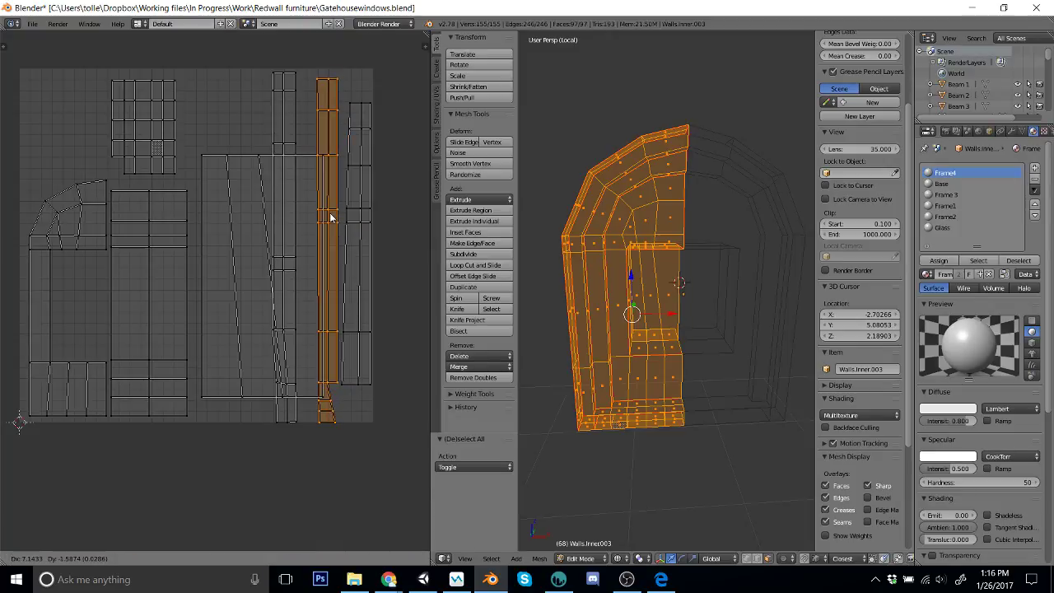
pyautogui.click(329, 216)
pyautogui.press('a')
pyautogui.press('l')
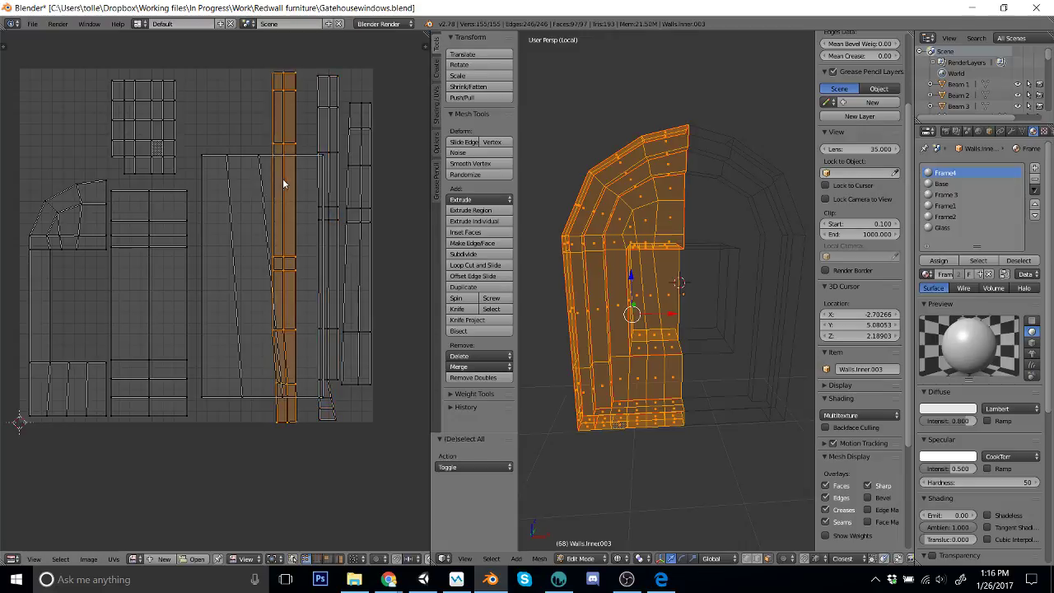
pyautogui.press('g')
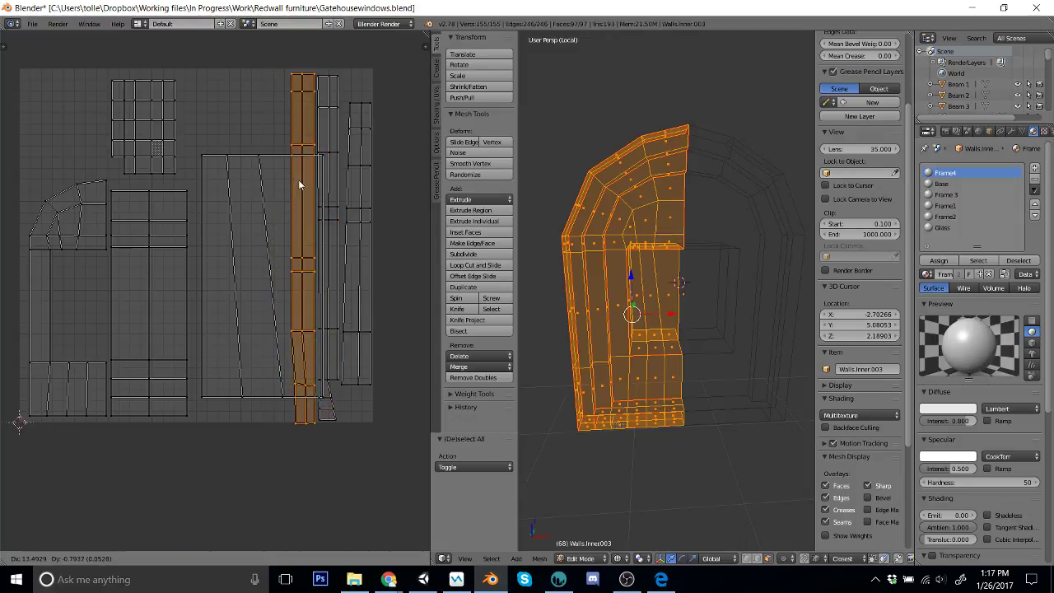
pyautogui.click(298, 179)
# Step: Scale the wide UV island with slanted edges to 0.743 and move it into the gap beside the narrow strips, lowered along Y
pyautogui.press('a')
pyautogui.press('l')
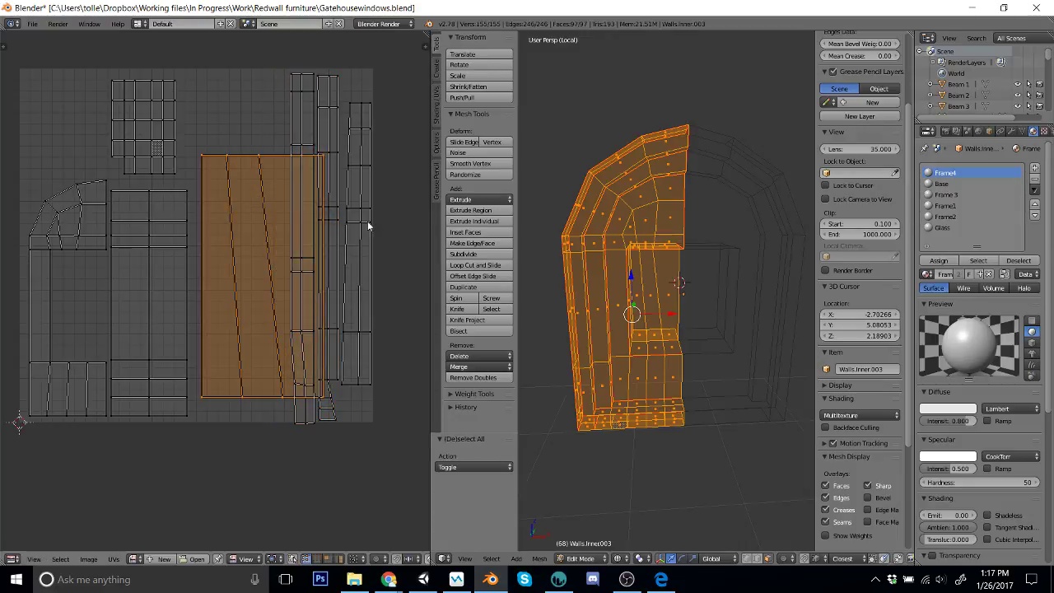
pyautogui.press('s')
pyautogui.click(321, 222)
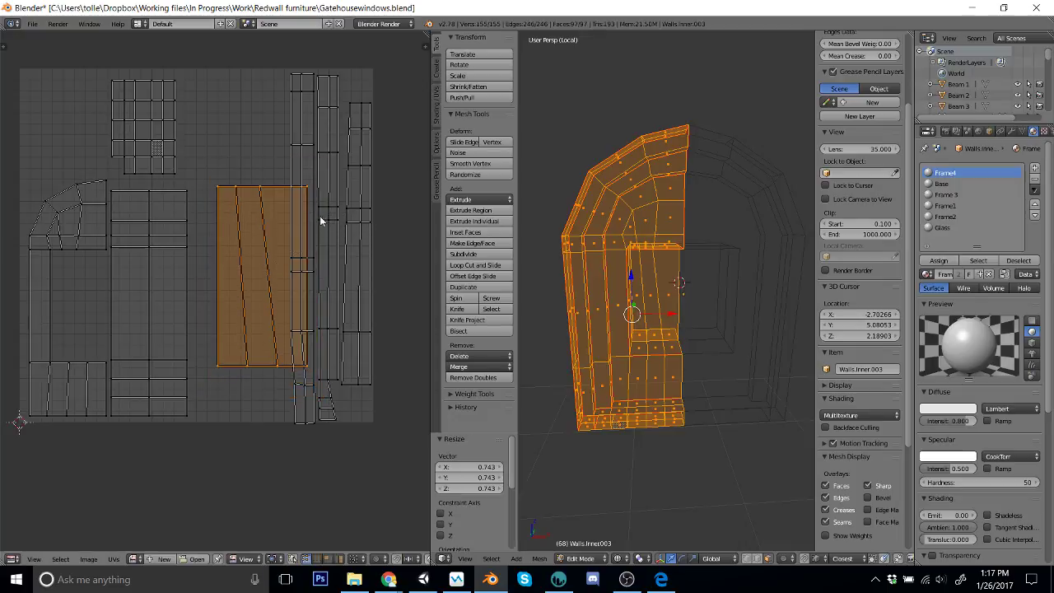
pyautogui.press('g')
pyautogui.click(289, 120)
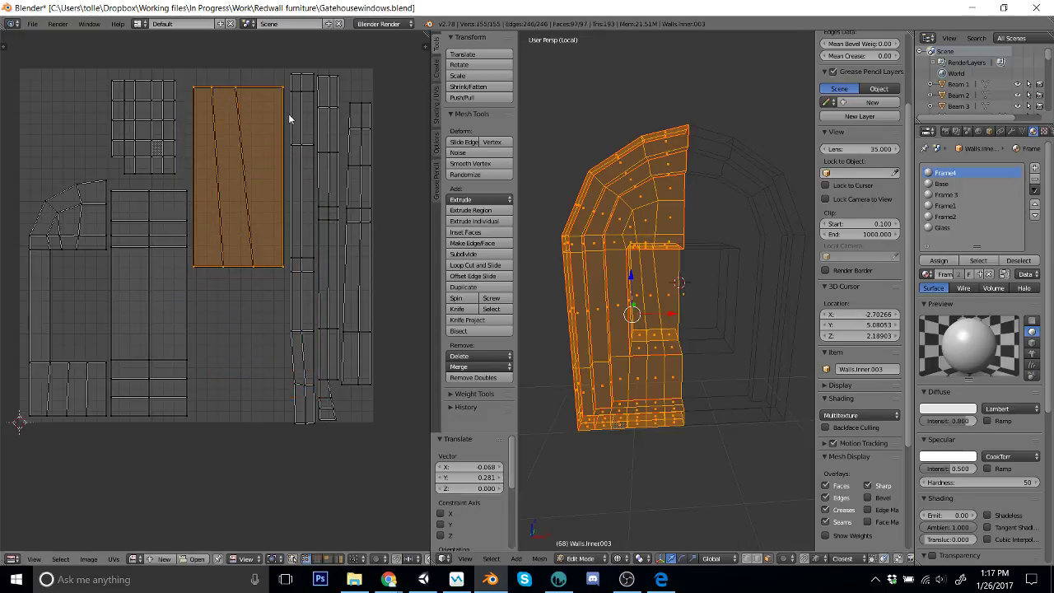
pyautogui.press('g')
pyautogui.press('y')
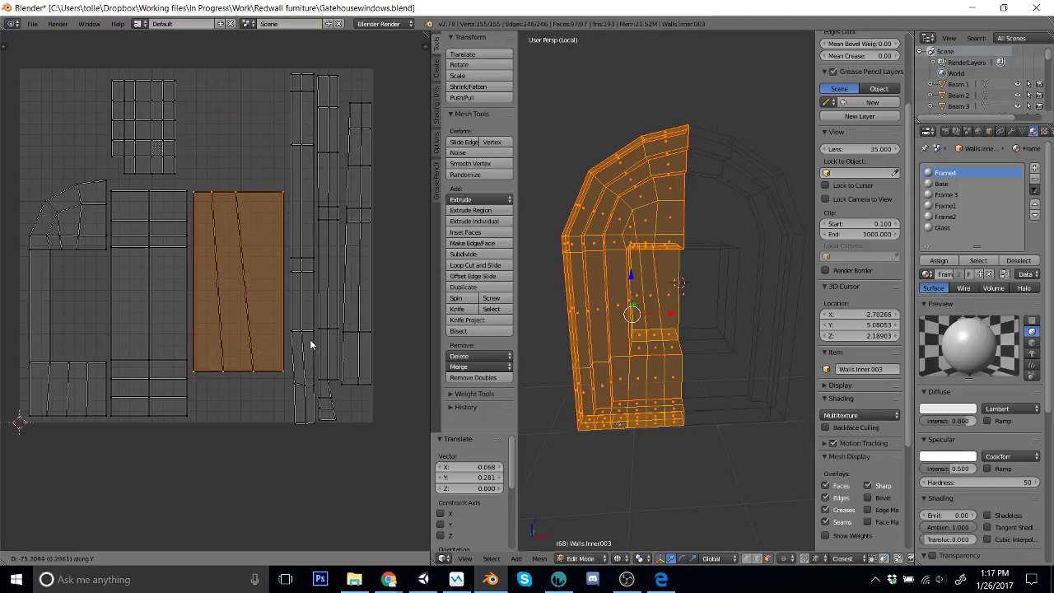
pyautogui.click(313, 380)
# Step: Leave Edit Mode and export the joined window as FBX, overwriting archwindows.fbx in the Gatehouse folder
pyautogui.press('Tab')
pyautogui.moveTo(619, 334); pyautogui.dragTo(655, 335, button='middle')
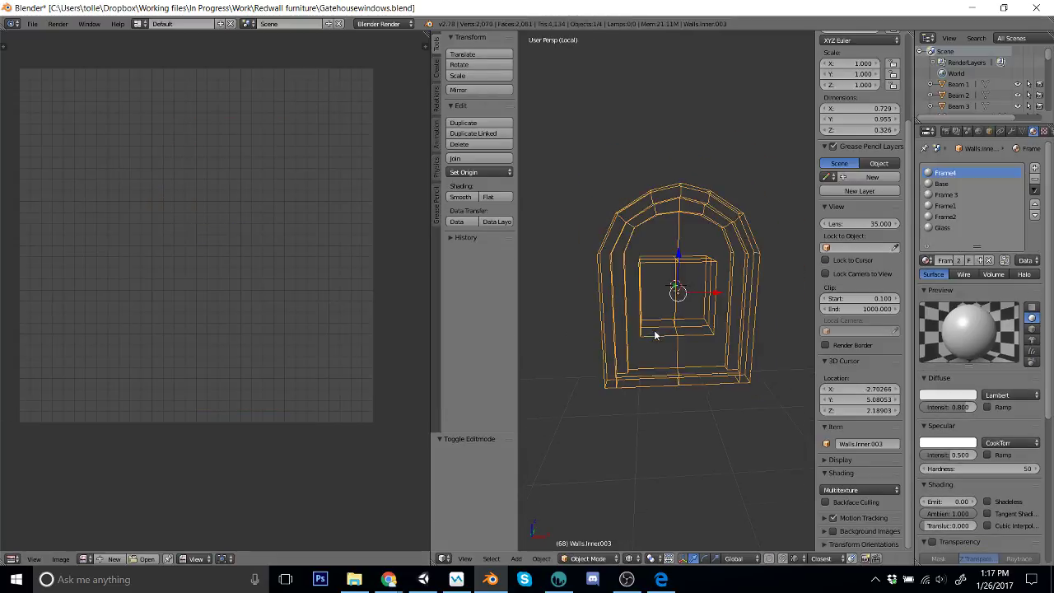
pyautogui.click(33, 24)
pyautogui.moveTo(104, 233)
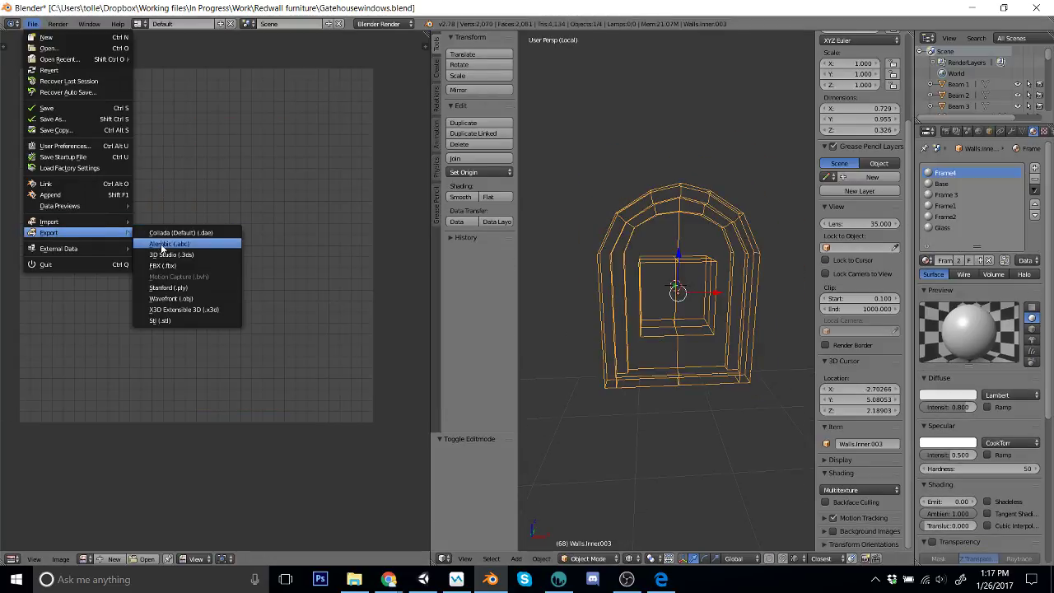
pyautogui.click(185, 267)
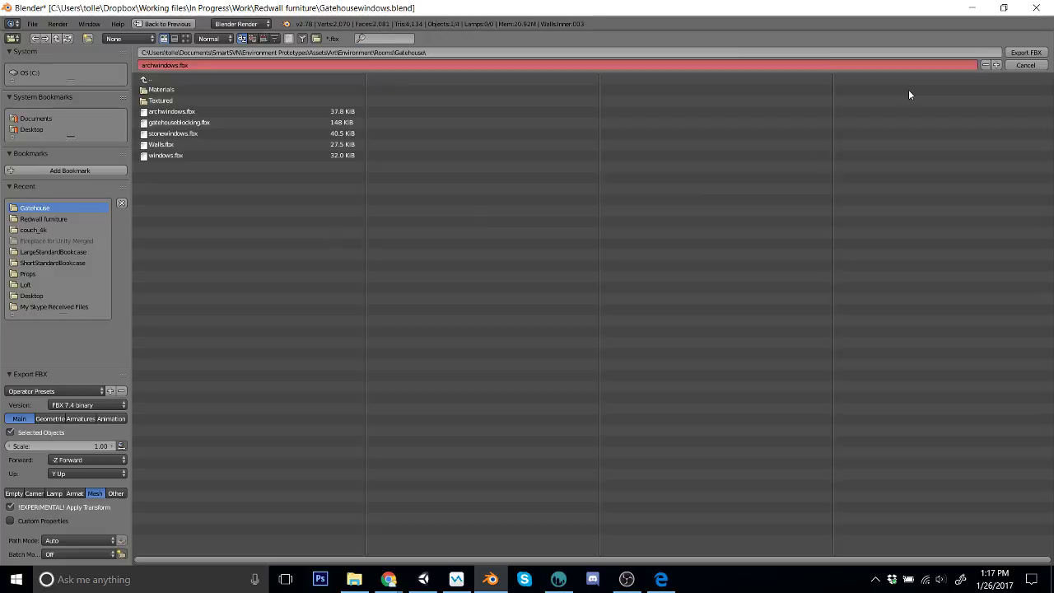
pyautogui.click(1026, 52)
# Step: Switch to 3D-Coat and start a new scene without saving the current one
pyautogui.click(559, 579)
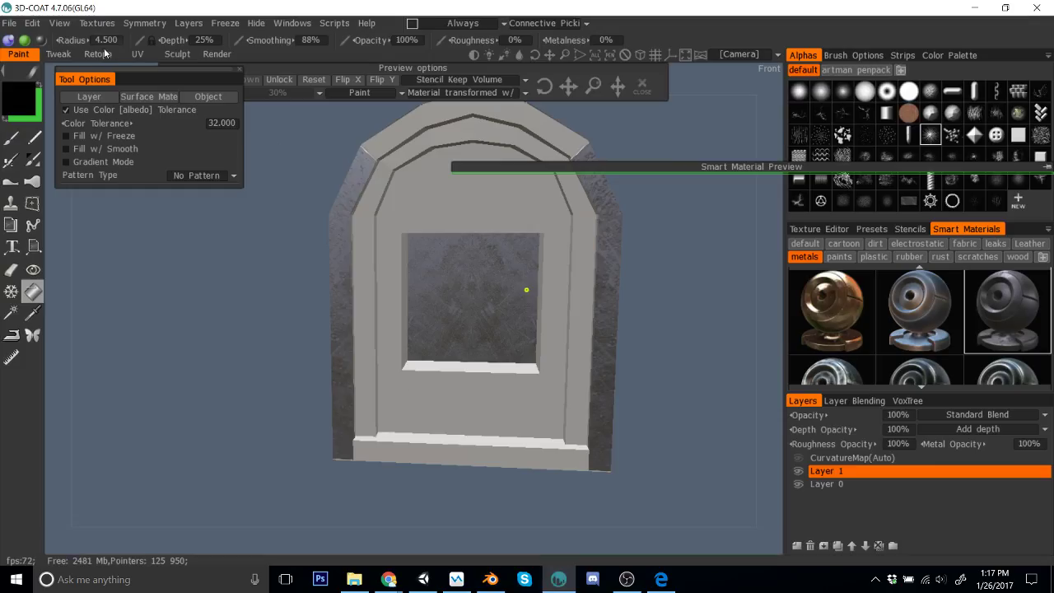
pyautogui.click(18, 23)
pyautogui.click(33, 43)
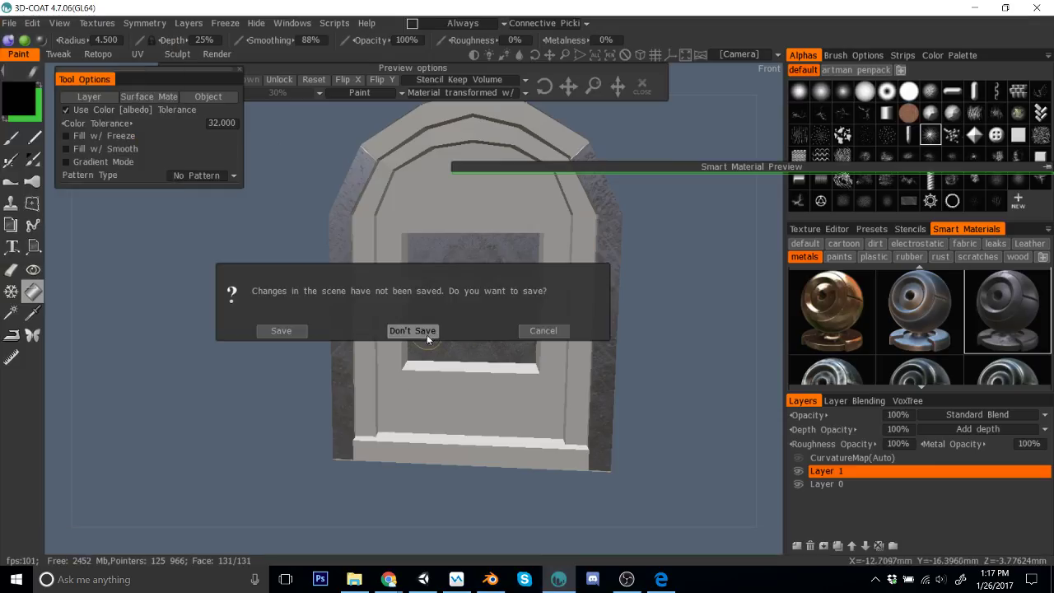
pyautogui.click(426, 334)
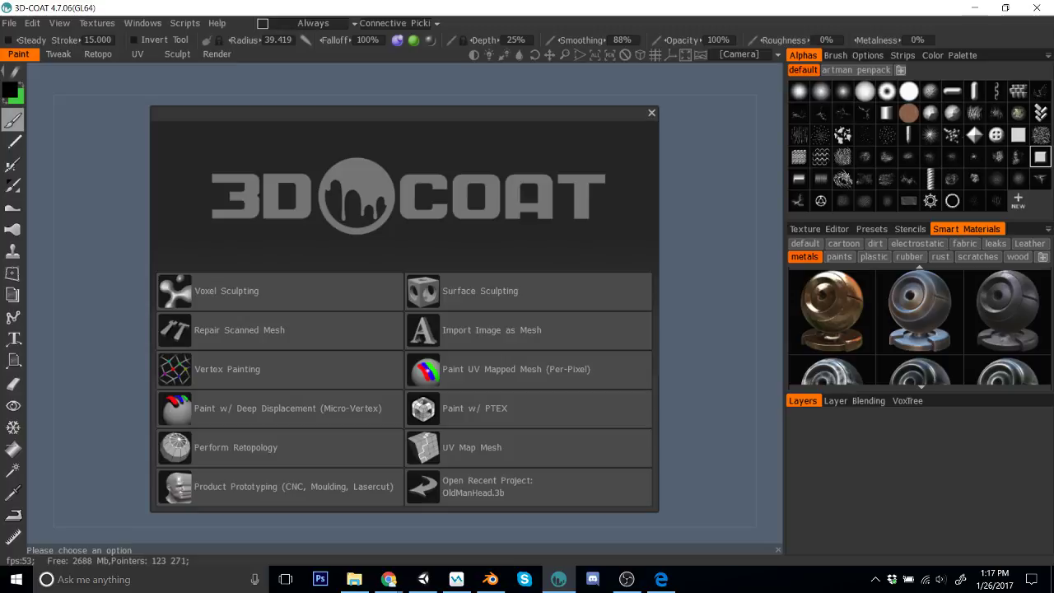
pyautogui.hotkey('alt', 'Tab')
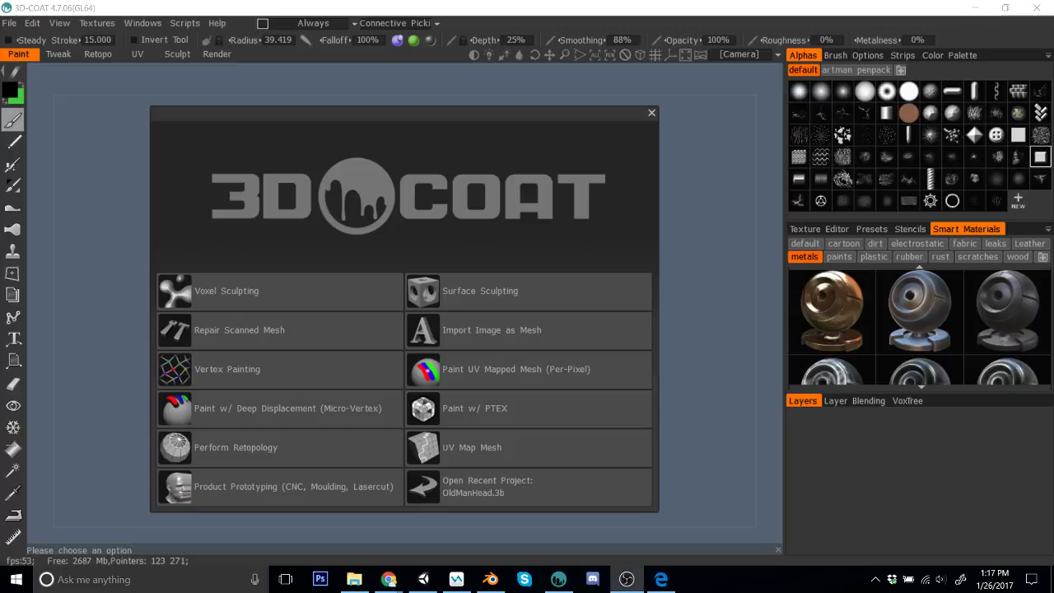
pyautogui.hotkey('alt', 'Tab')
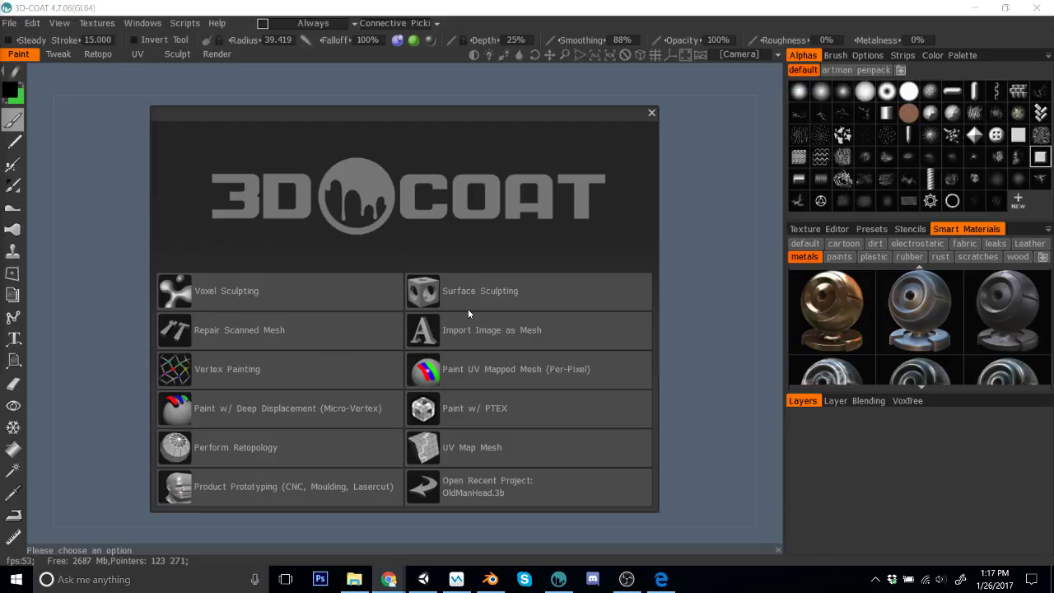
# Step: Import archwindows.fbx from the Gatehouse folder as a UV-mapped mesh for per-pixel painting
pyautogui.click(536, 374)
pyautogui.click(213, 280)
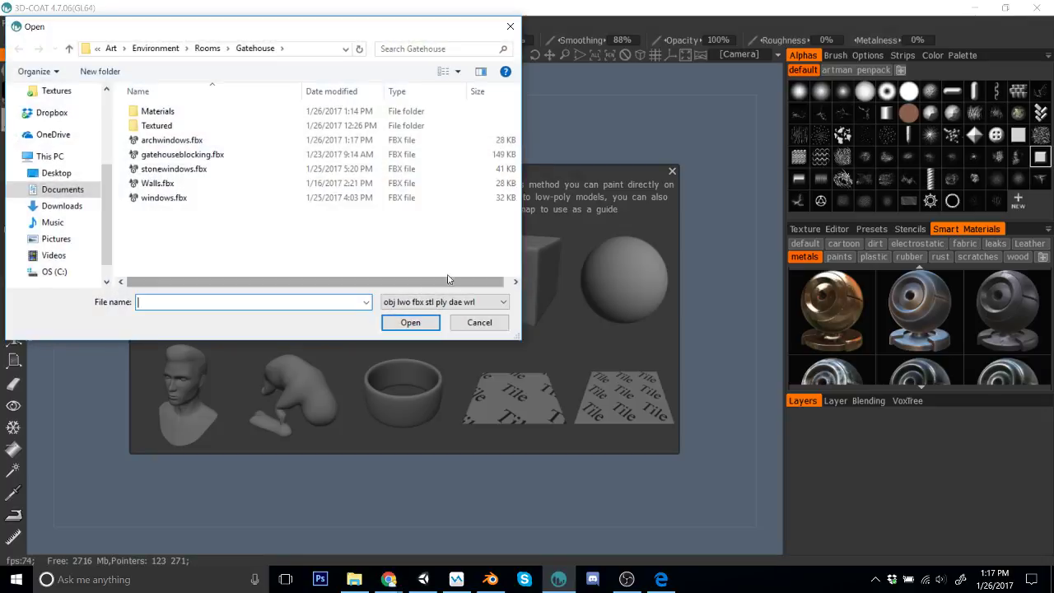
pyautogui.click(219, 142)
pyautogui.click(412, 323)
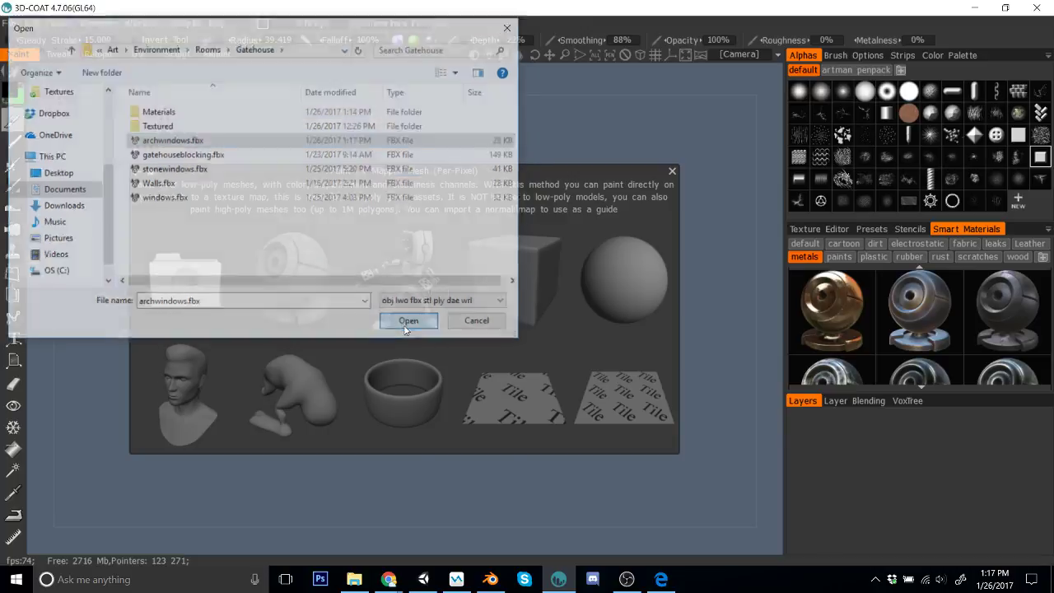
pyautogui.click(326, 450)
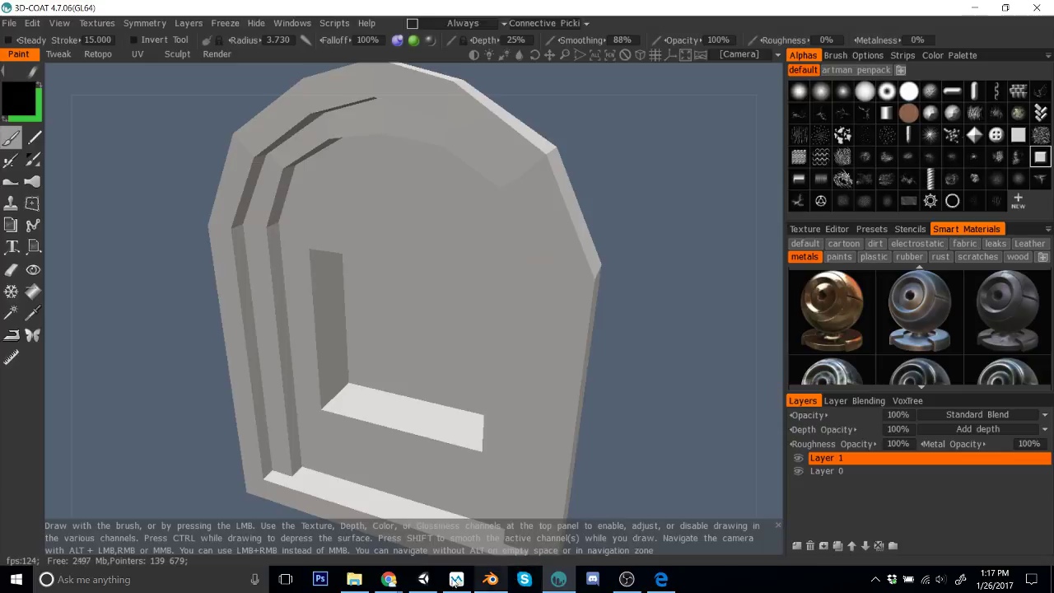
# Step: Switch to Unity and examine the arched window and fireplace area in an enlarged view of the gatehouse scene
pyautogui.click(423, 579)
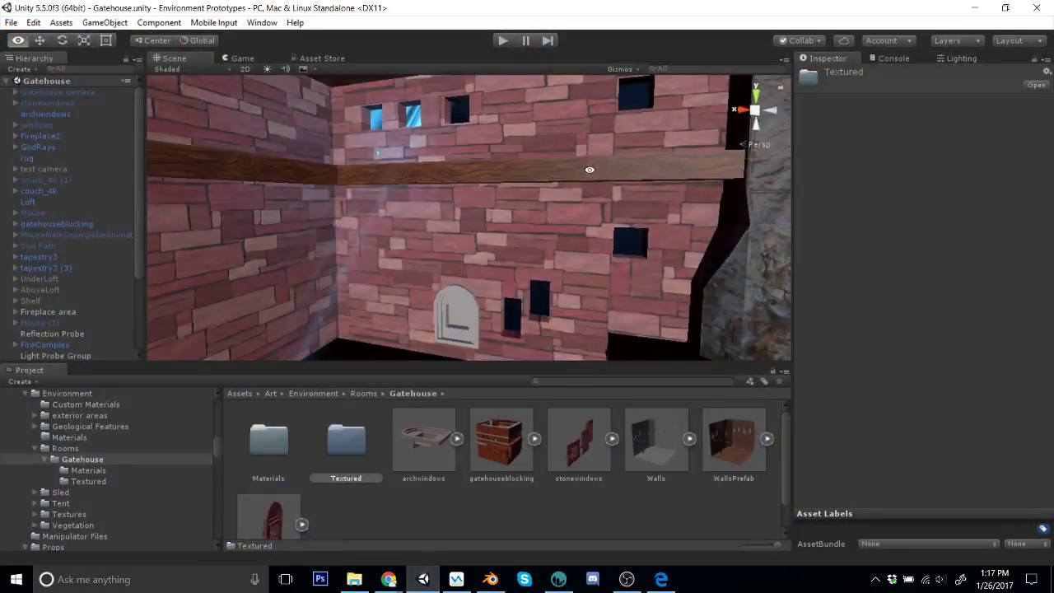
pyautogui.keyDown('alt'); pyautogui.moveTo(540, 272); pyautogui.dragTo(354, 195); pyautogui.keyUp('alt')
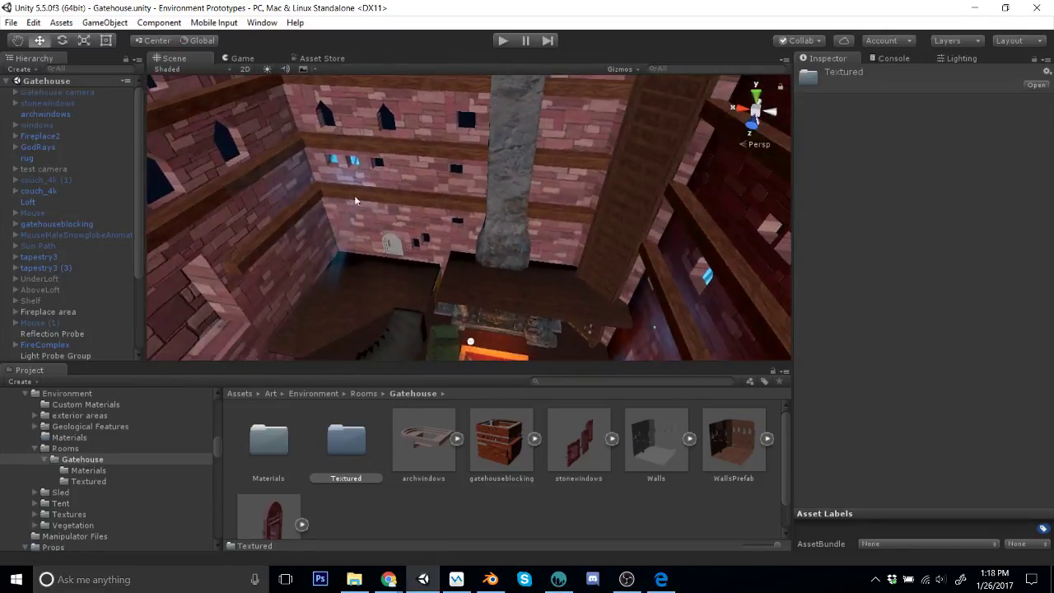
pyautogui.rightClick(179, 54)
pyautogui.click(230, 71)
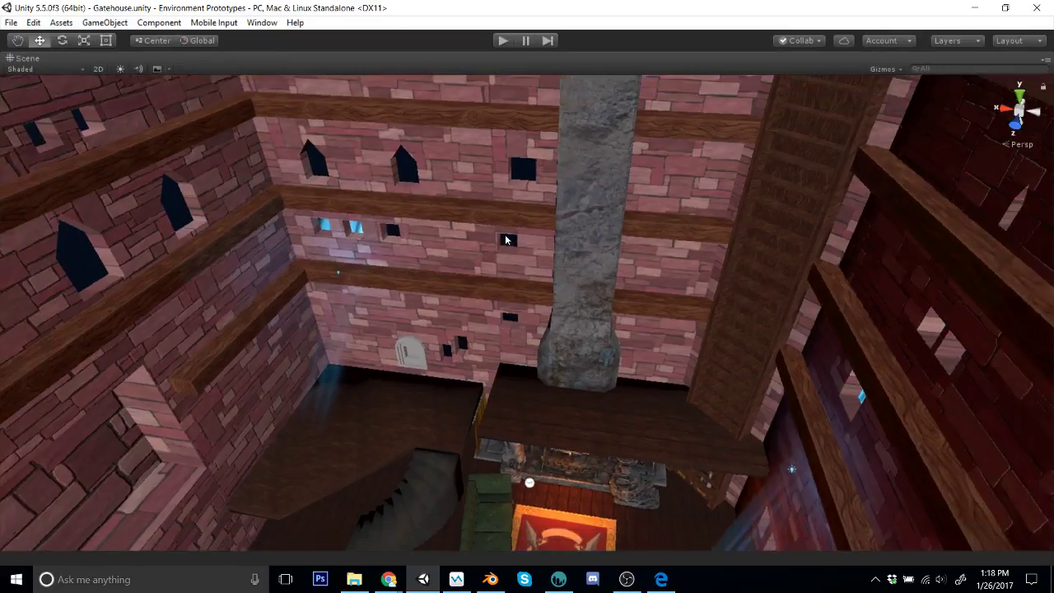
pyautogui.keyDown('alt'); pyautogui.moveTo(506, 239); pyautogui.dragTo(525, 265); pyautogui.keyUp('alt')
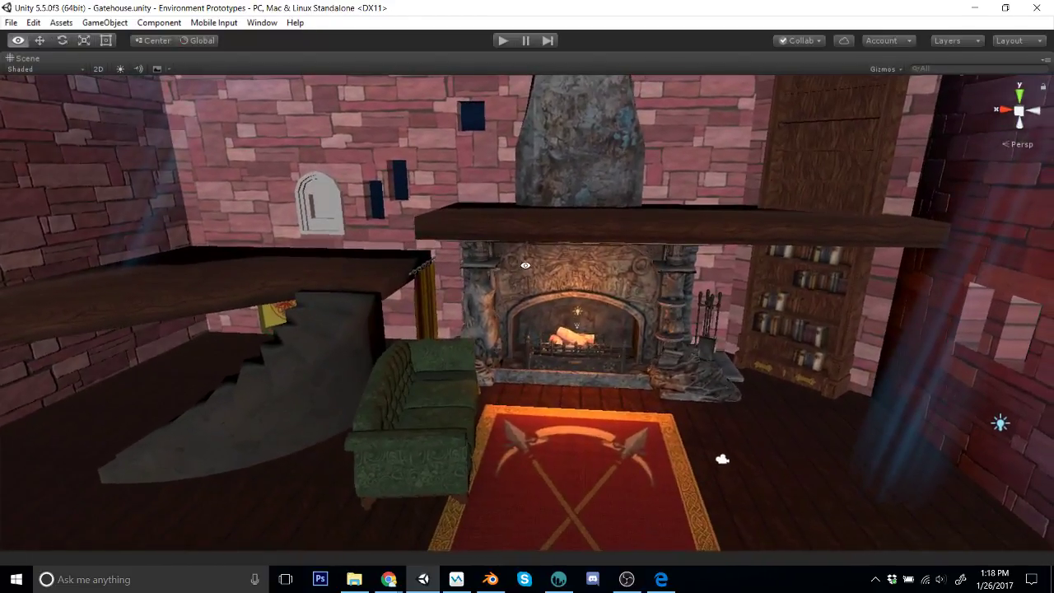
pyautogui.scroll(4, 526, 265)
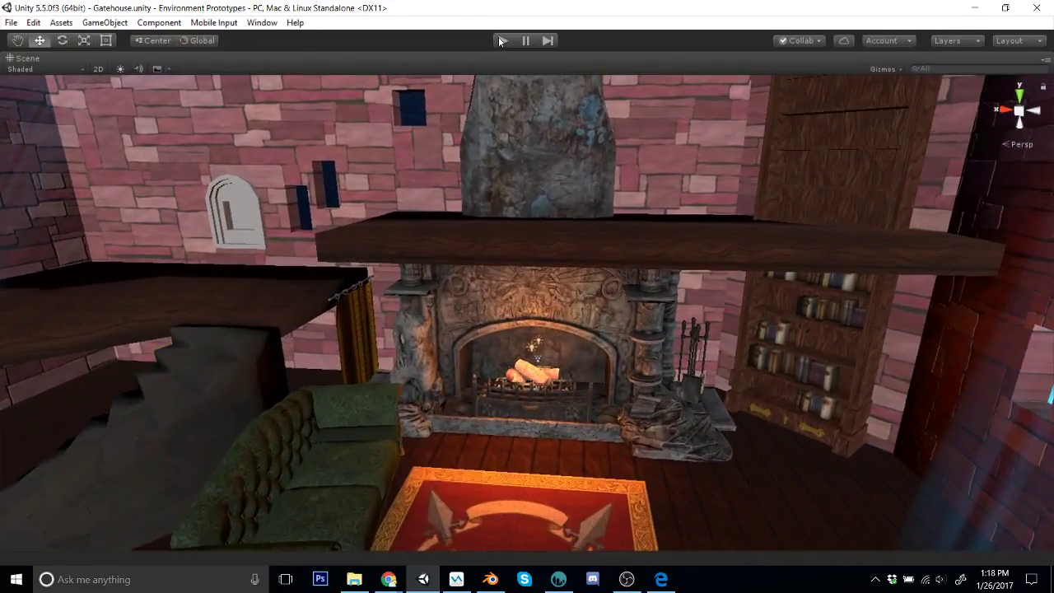
pyautogui.rightClick(107, 56)
pyautogui.click(125, 72)
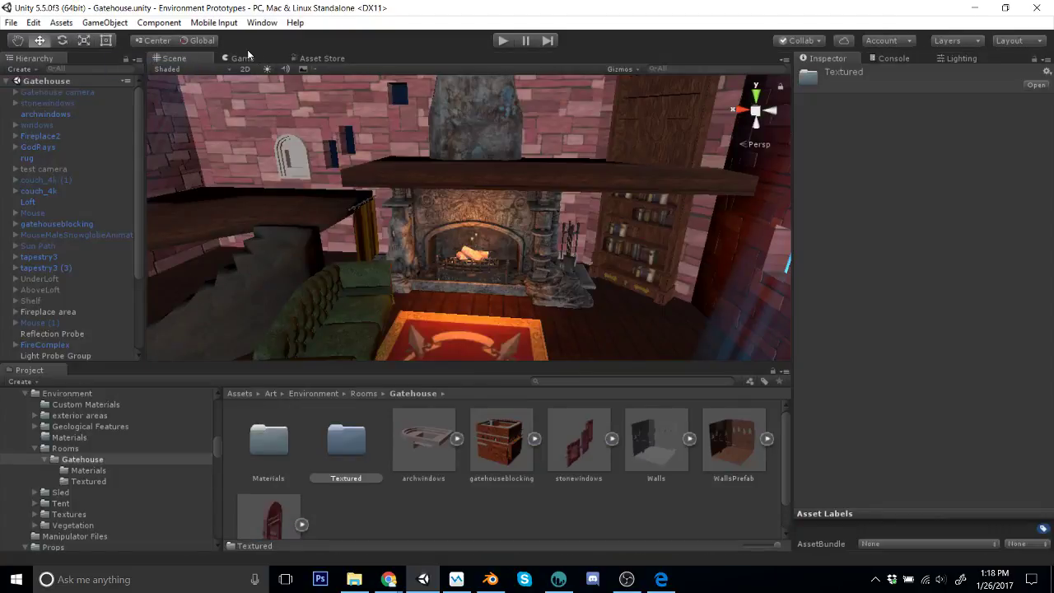
# Step: Play the gatehouse scene in the game view to check the arched window's look, and stop playback
pyautogui.click(240, 58)
pyautogui.click(501, 40)
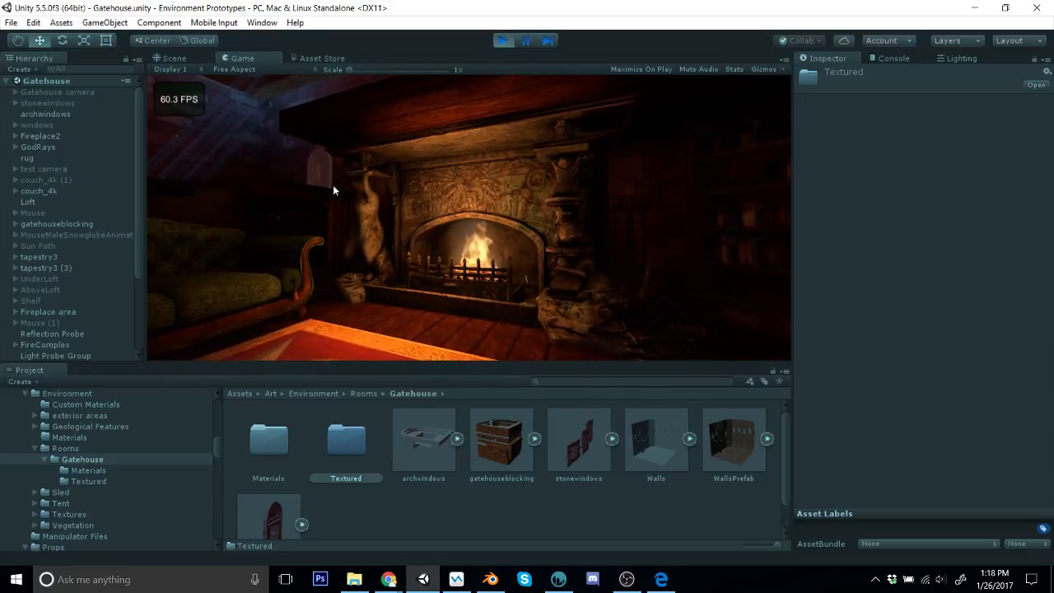
pyautogui.click(505, 41)
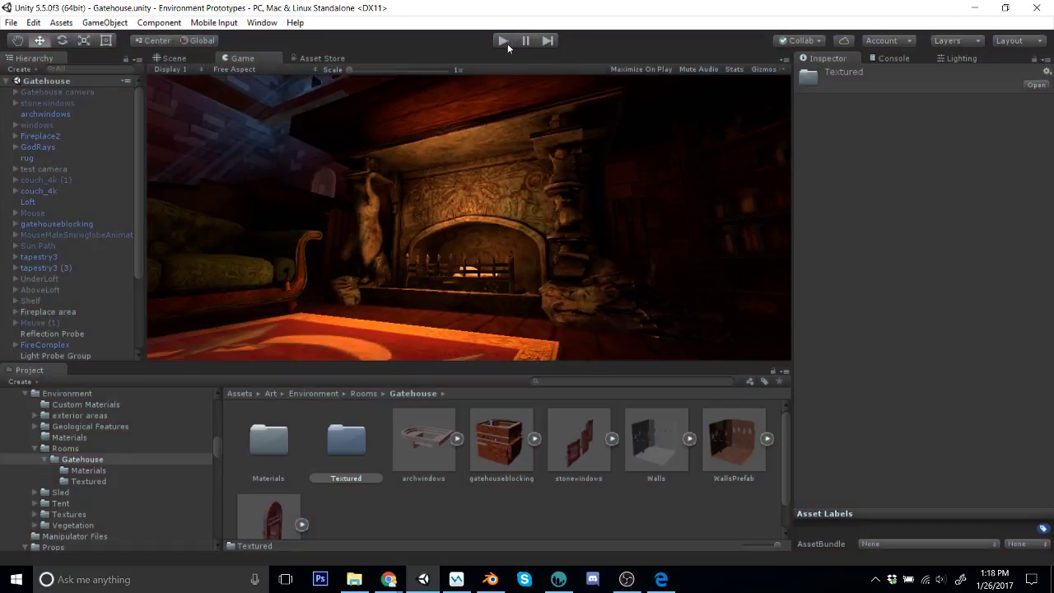
# Step: Switch to 3D-Coat and preview the dark grey metal smart material across most of the arched window model
pyautogui.click(558, 578)
pyautogui.scroll(-3, 630, 336)
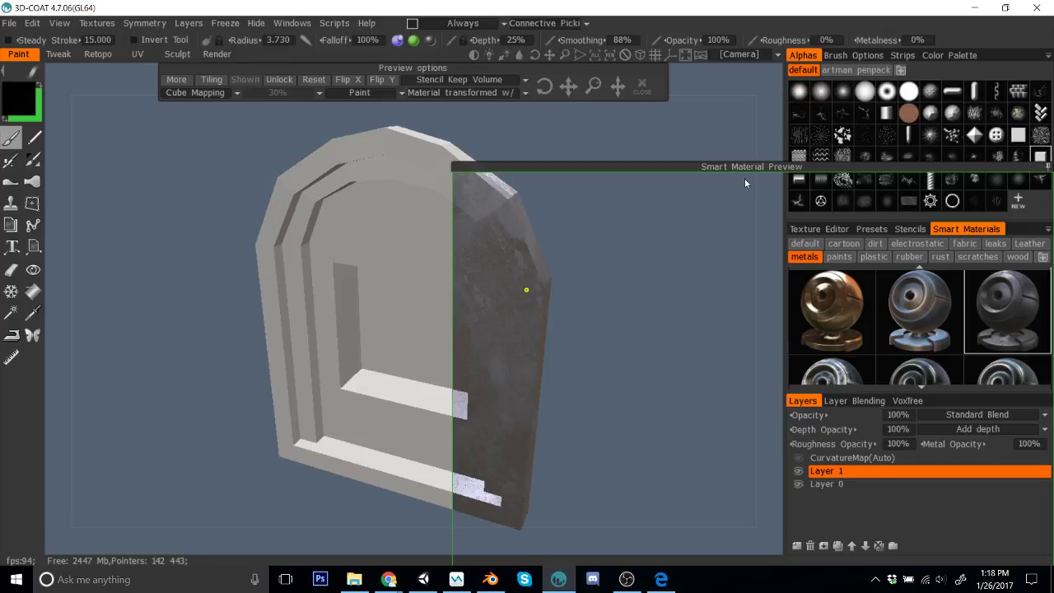
pyautogui.moveTo(731, 168); pyautogui.dragTo(585, 144)
# Step: Fill the Glass surface material with the dark metal smart material using the Fill tool
pyautogui.click(33, 291)
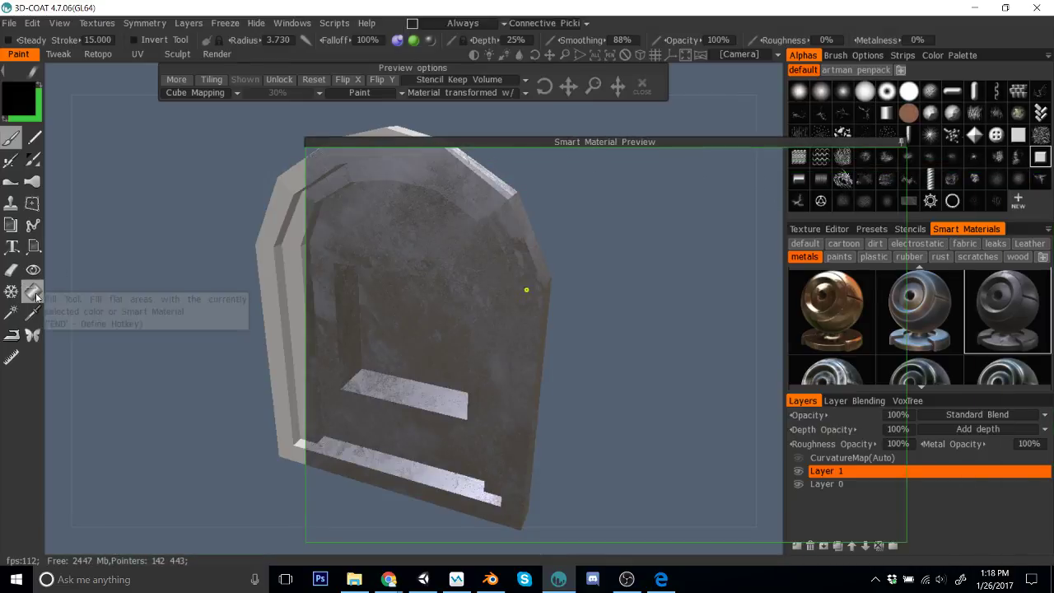
pyautogui.click(227, 184)
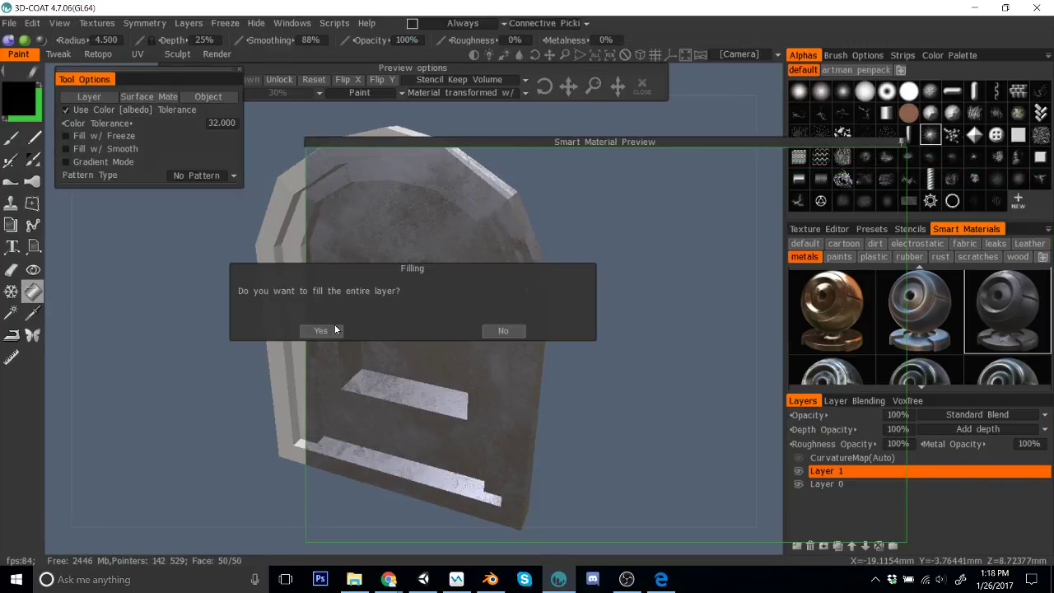
pyautogui.click(503, 330)
pyautogui.click(149, 96)
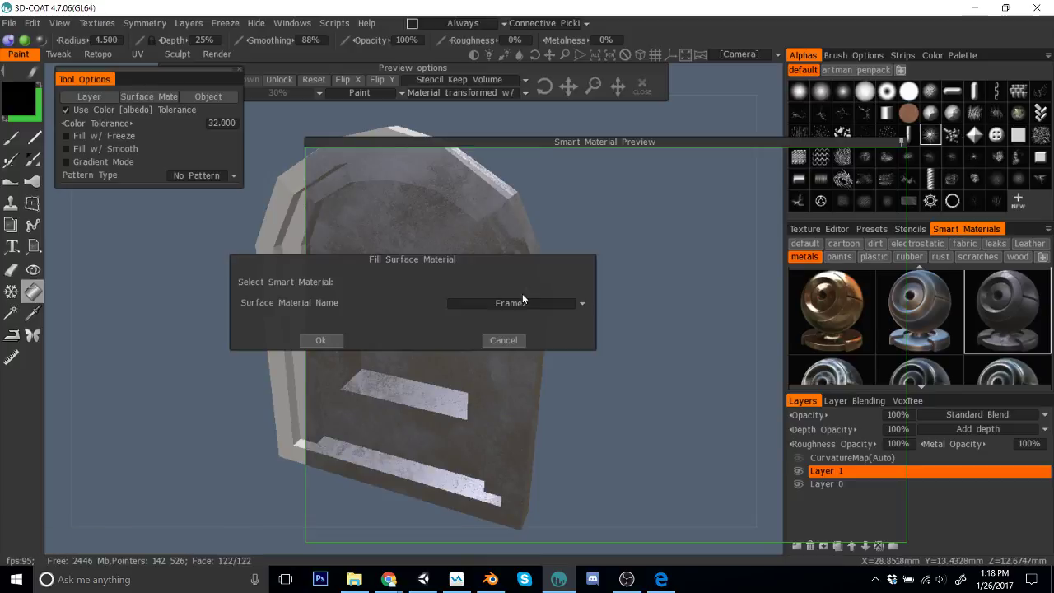
pyautogui.click(518, 303)
pyautogui.click(517, 383)
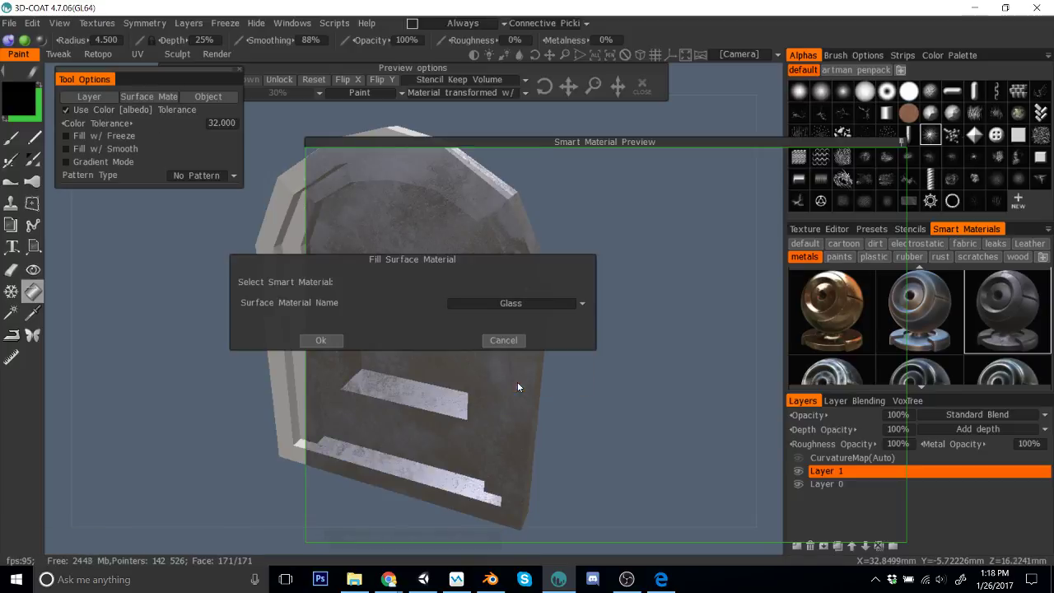
pyautogui.click(329, 340)
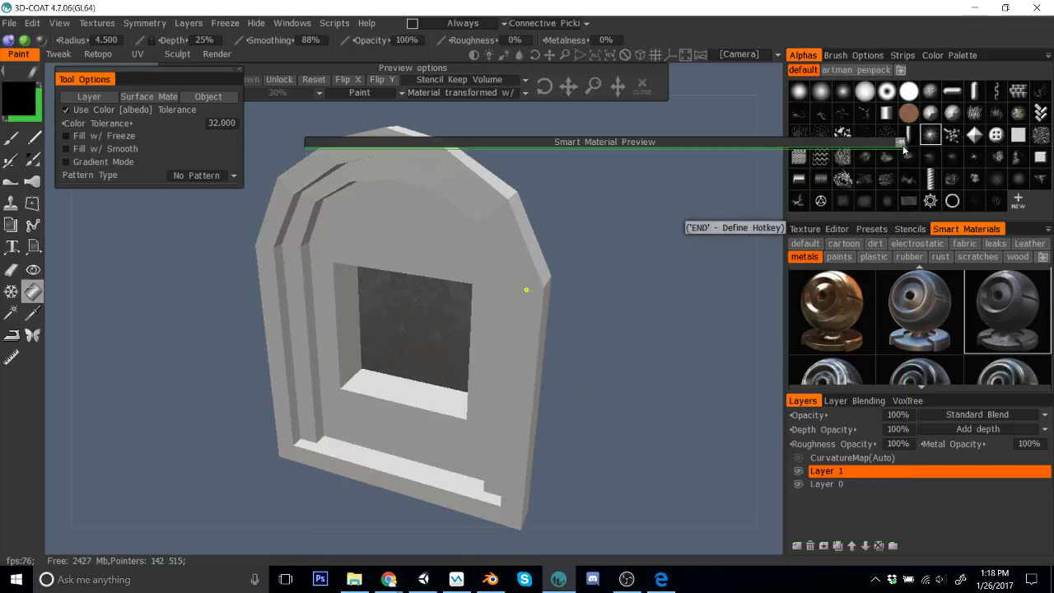
# Step: Pick the reddish-brown Stylized Wood Grain smart material from the wood collection for the window frame
pyautogui.moveTo(569, 294); pyautogui.dragTo(614, 282)
pyautogui.scroll(4, 596, 282)
pyautogui.scroll(-1, 683, 292)
pyautogui.scroll(-3, 614, 281)
pyautogui.moveTo(543, 264); pyautogui.dragTo(515, 285)
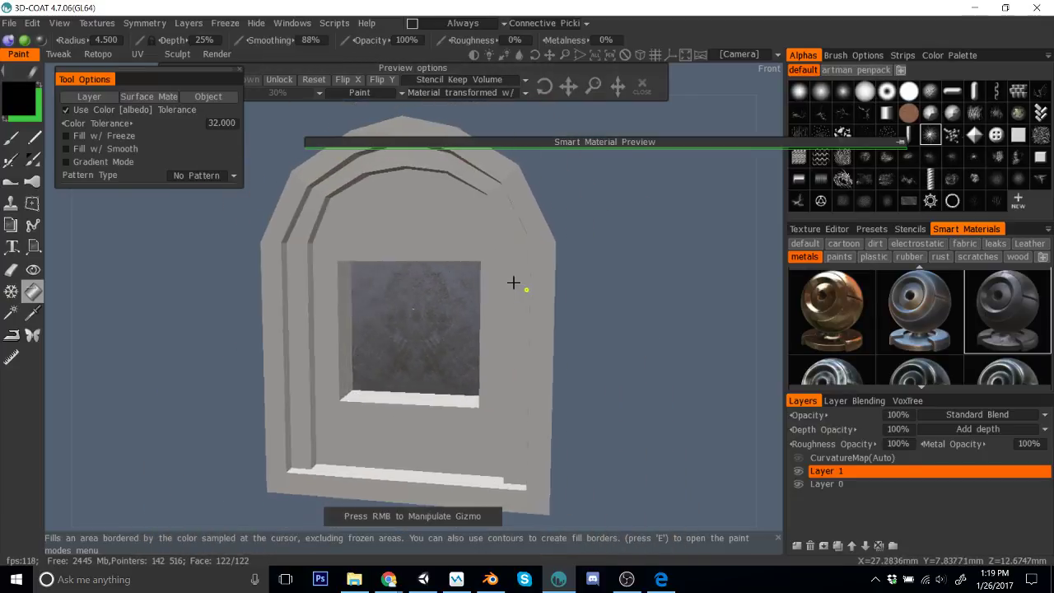
pyautogui.click(1015, 257)
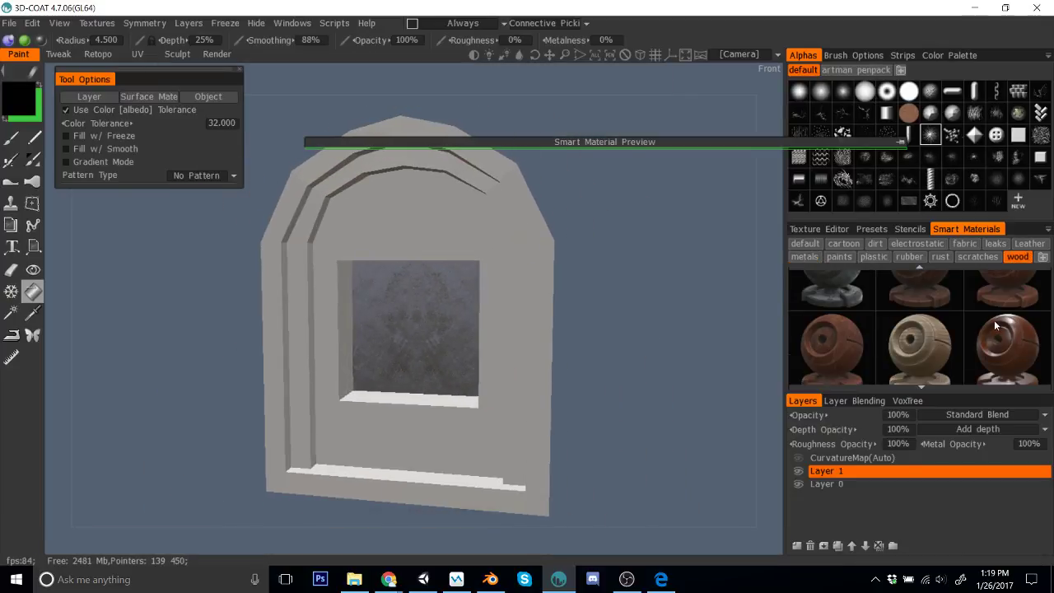
pyautogui.scroll(1, 1014, 344)
pyautogui.click(857, 313)
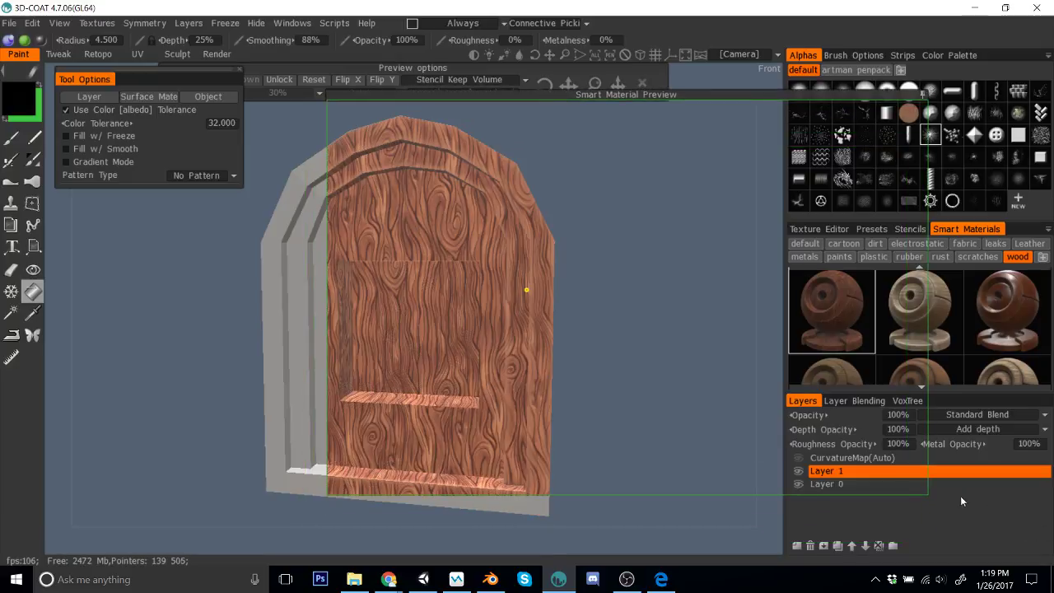
# Step: Narrow the smart material preview area and place it over half of the model for a side-by-side comparison
pyautogui.moveTo(928, 495); pyautogui.dragTo(671, 375)
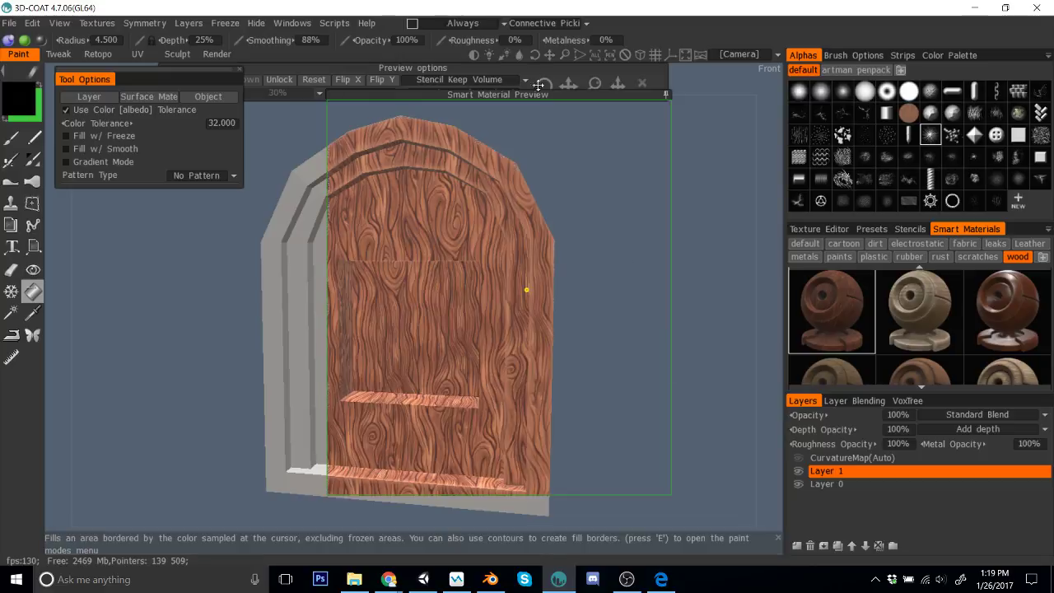
pyautogui.moveTo(546, 94); pyautogui.dragTo(639, 115)
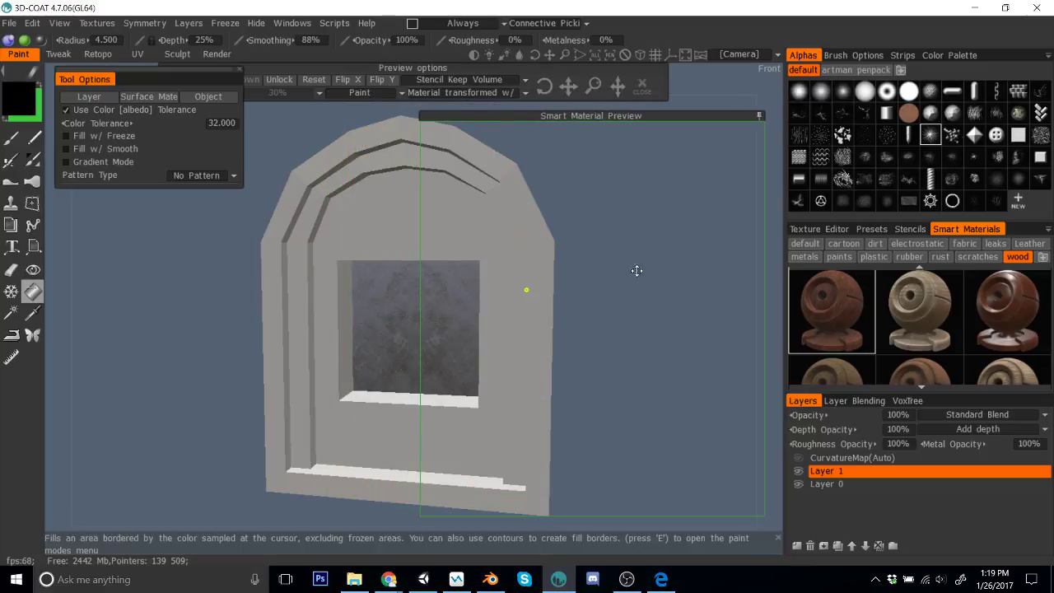
pyautogui.moveTo(742, 359); pyautogui.dragTo(806, 350)
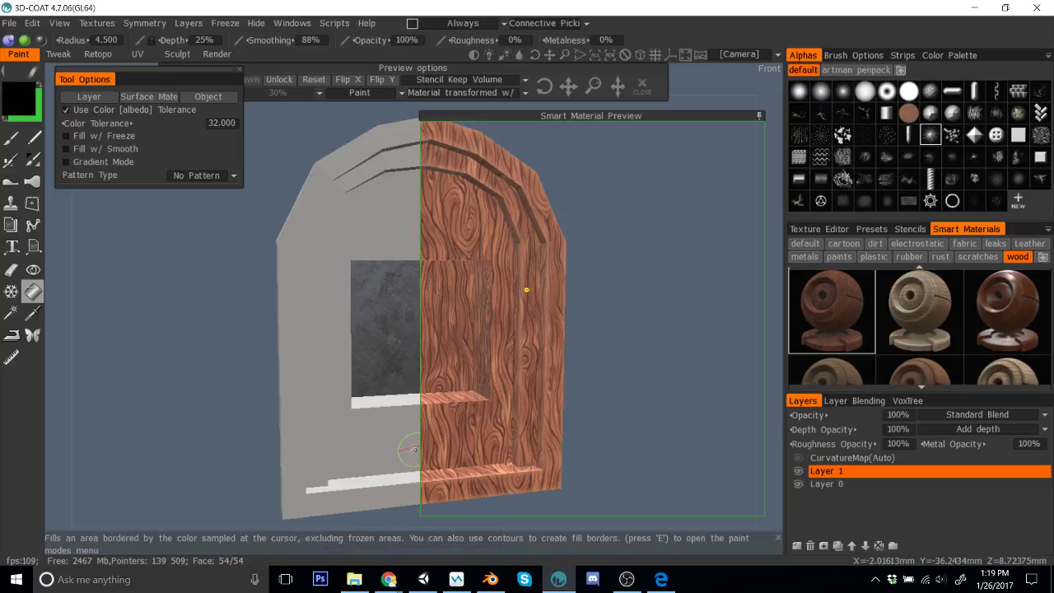
pyautogui.click(141, 97)
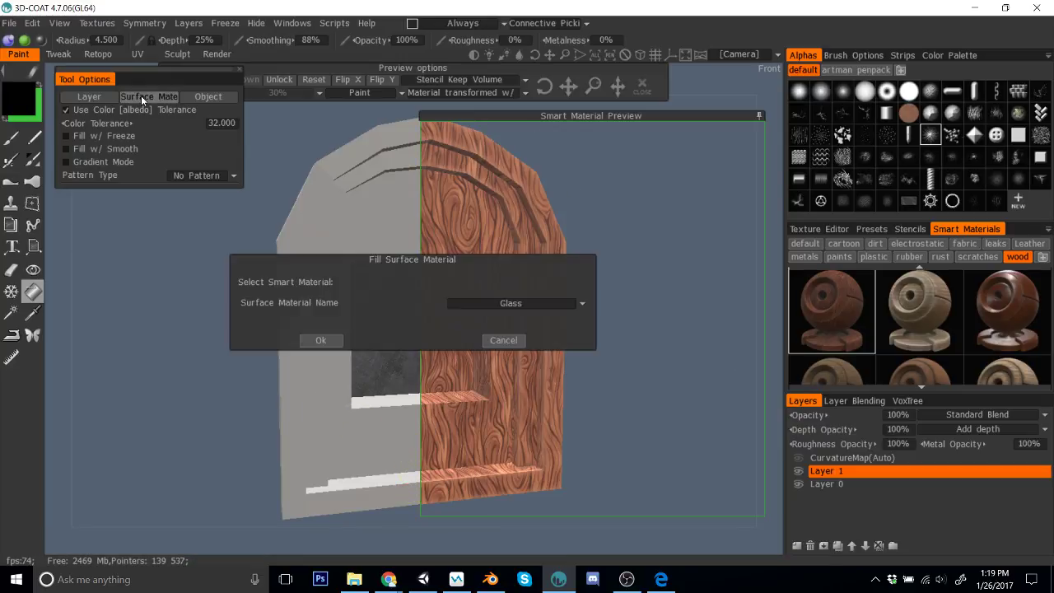
pyautogui.click(522, 301)
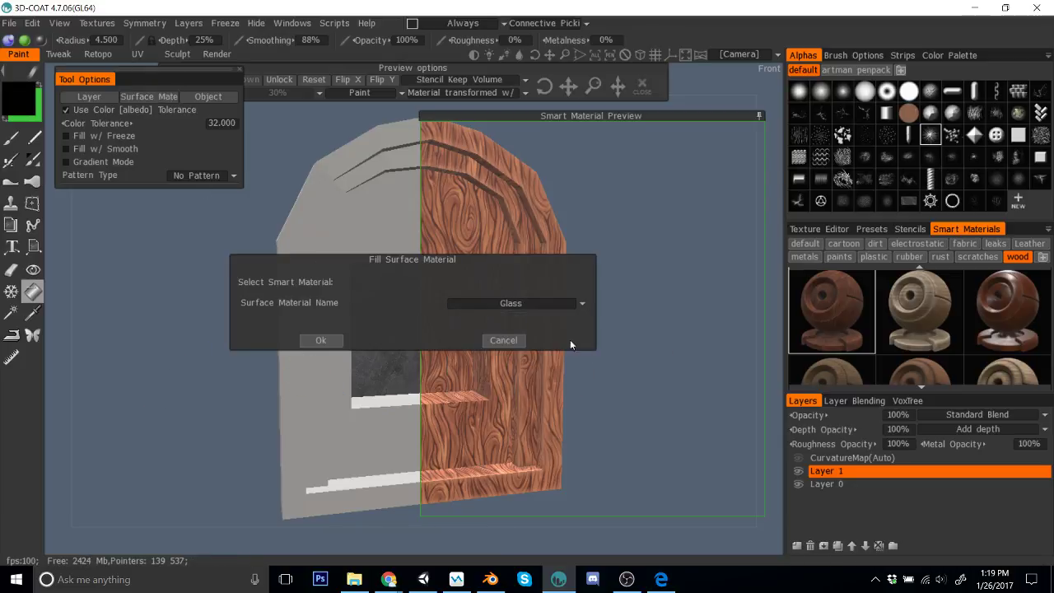
pyautogui.click(503, 340)
# Step: Open the Stylized Wood Grain material in the Smart Material Editor and move its properties clear of the model
pyautogui.rightClick(849, 294)
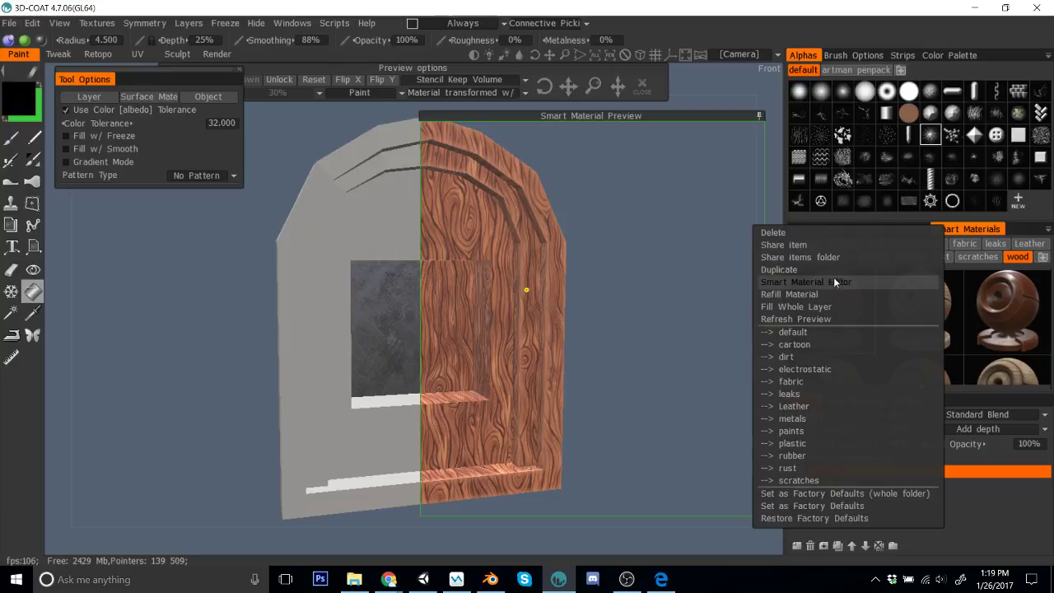
pyautogui.click(827, 257)
pyautogui.press('Escape')
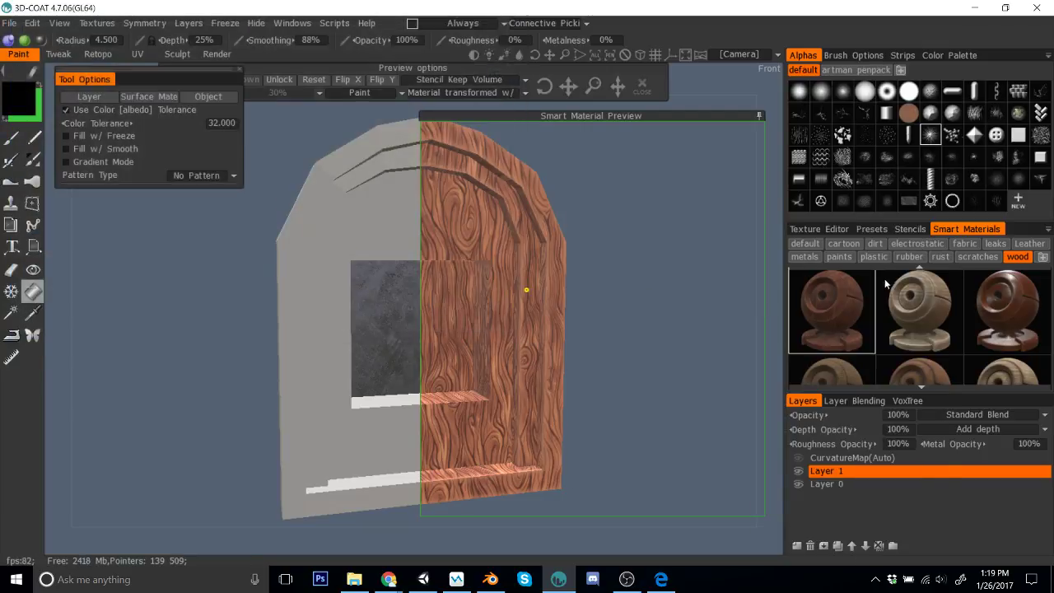
pyautogui.rightClick(856, 294)
pyautogui.click(850, 283)
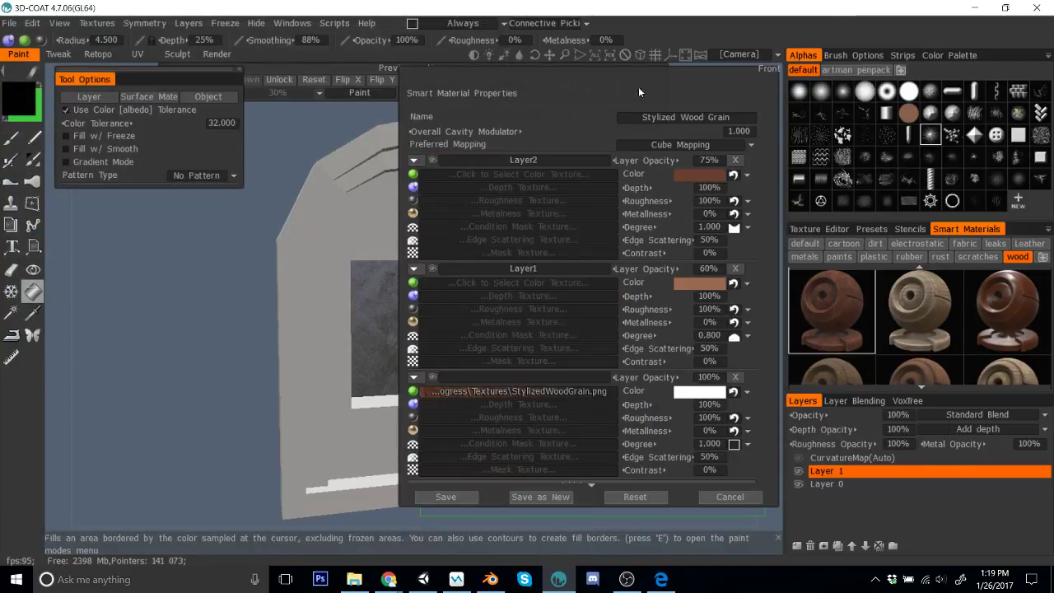
pyautogui.moveTo(644, 73); pyautogui.dragTo(904, 64)
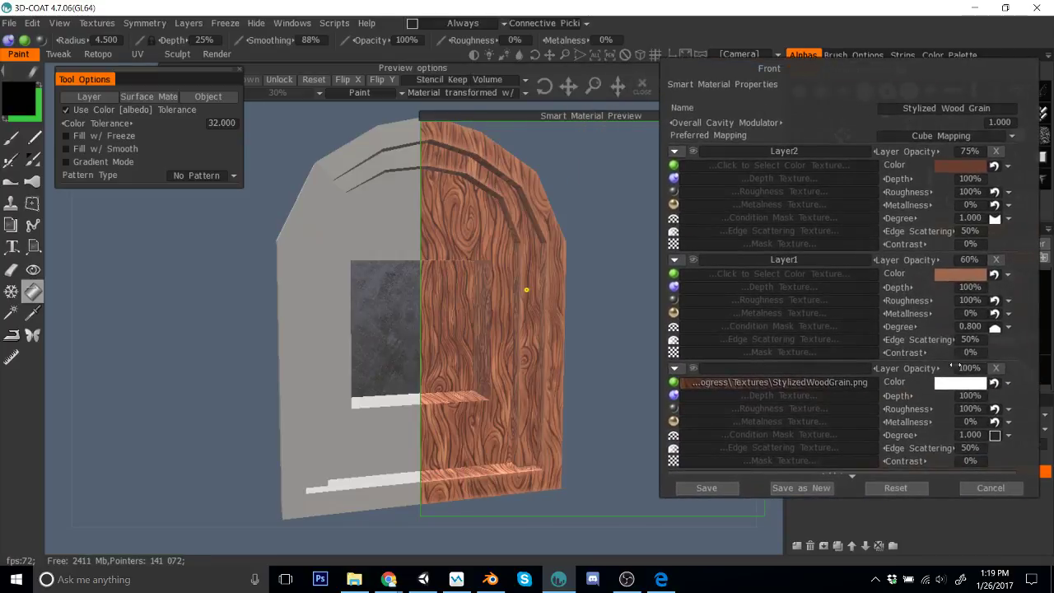
# Step: Darken the wood grain texture layer's white color to 64% lightness
pyautogui.click(964, 381)
pyautogui.moveTo(492, 136); pyautogui.dragTo(889, 99)
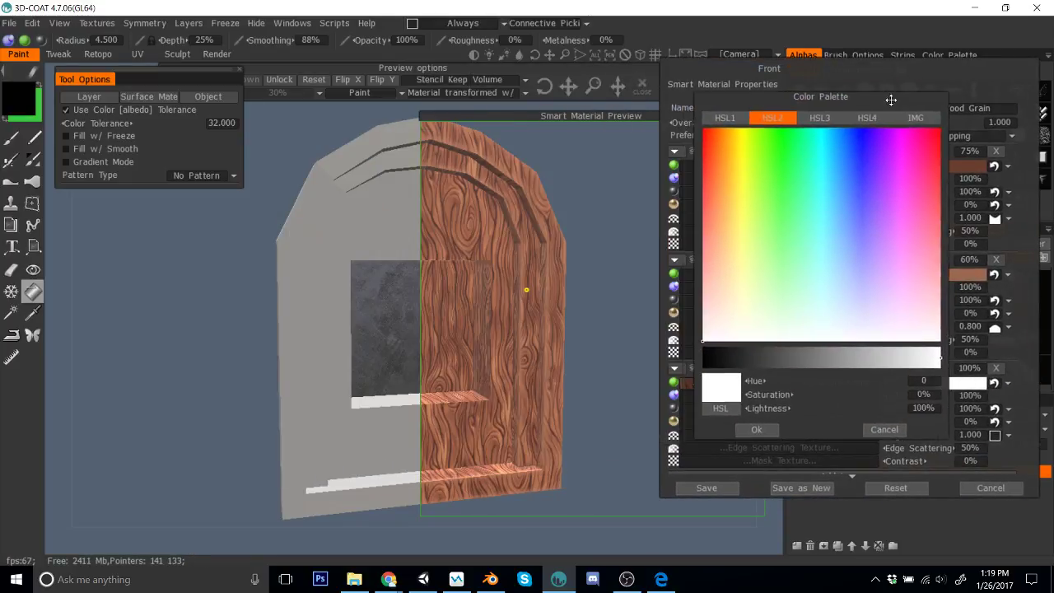
pyautogui.moveTo(912, 357); pyautogui.dragTo(858, 356)
pyautogui.click(855, 357)
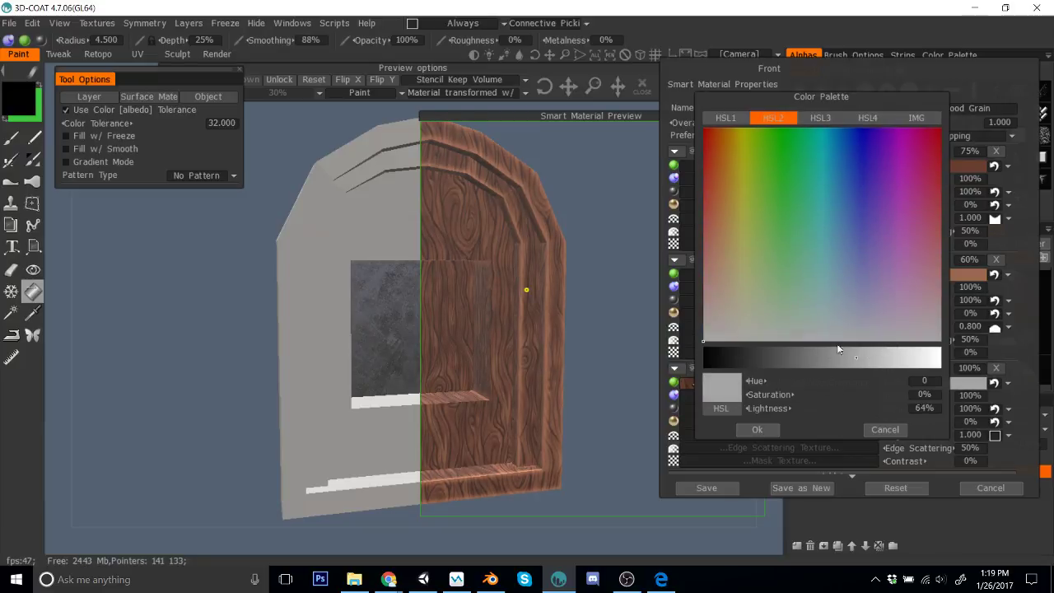
# Step: Try a muted brown tint at 49% lightness and a pinkish tint of hue 337 on the wood grain layer
pyautogui.moveTo(725, 320); pyautogui.dragTo(764, 320)
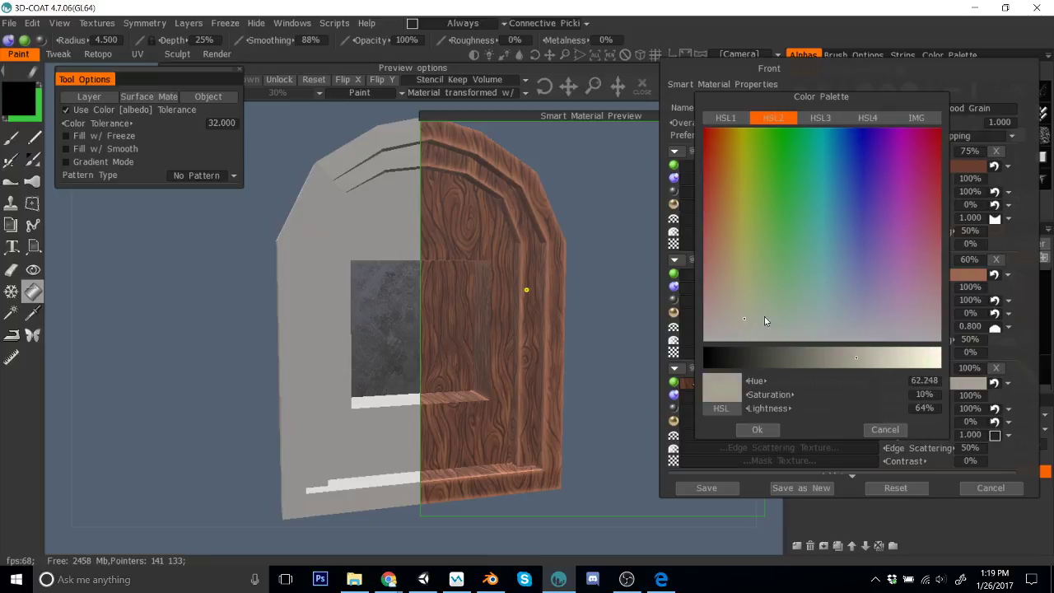
pyautogui.moveTo(689, 323)
pyautogui.mouseDown()
pyautogui.moveTo(727, 321)
pyautogui.moveTo(718, 316)
pyautogui.mouseUp()
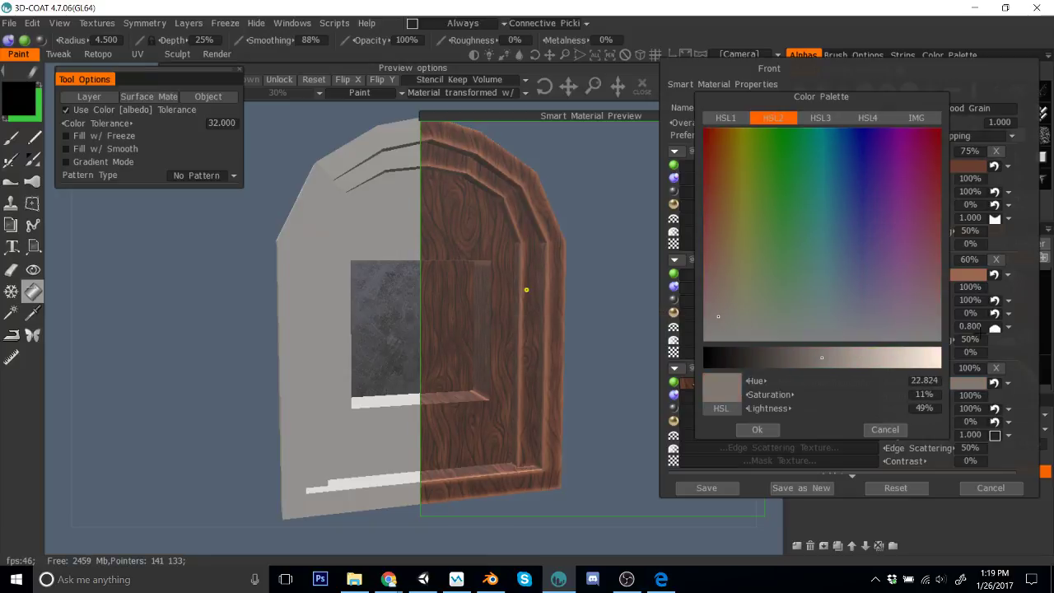
pyautogui.click(927, 310)
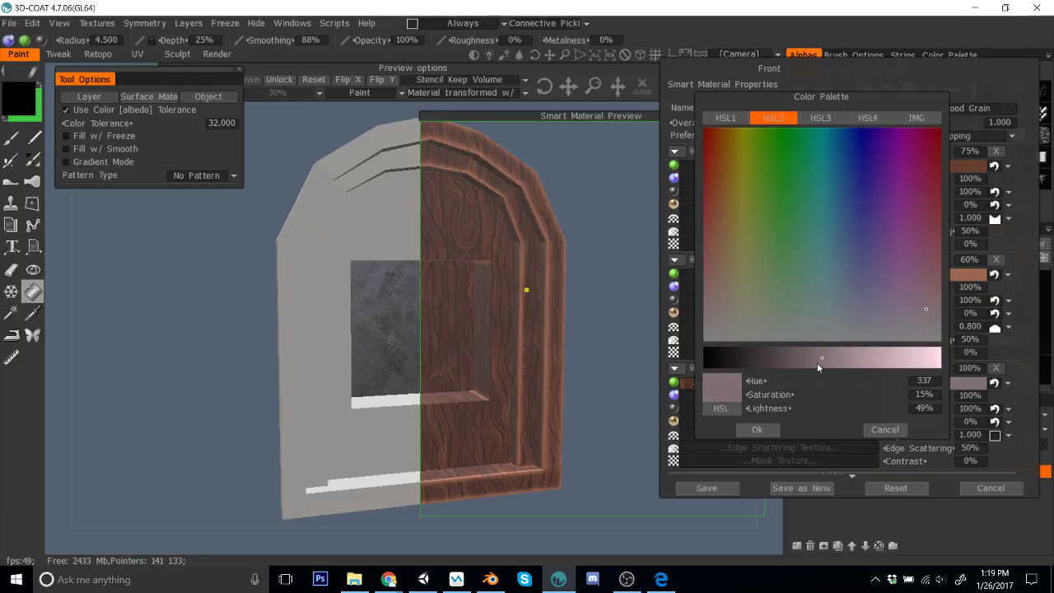
# Step: Set the wood grain layer's color to purple with hue 267, saturation 36% and lightness 69%
pyautogui.moveTo(817, 362); pyautogui.dragTo(867, 358)
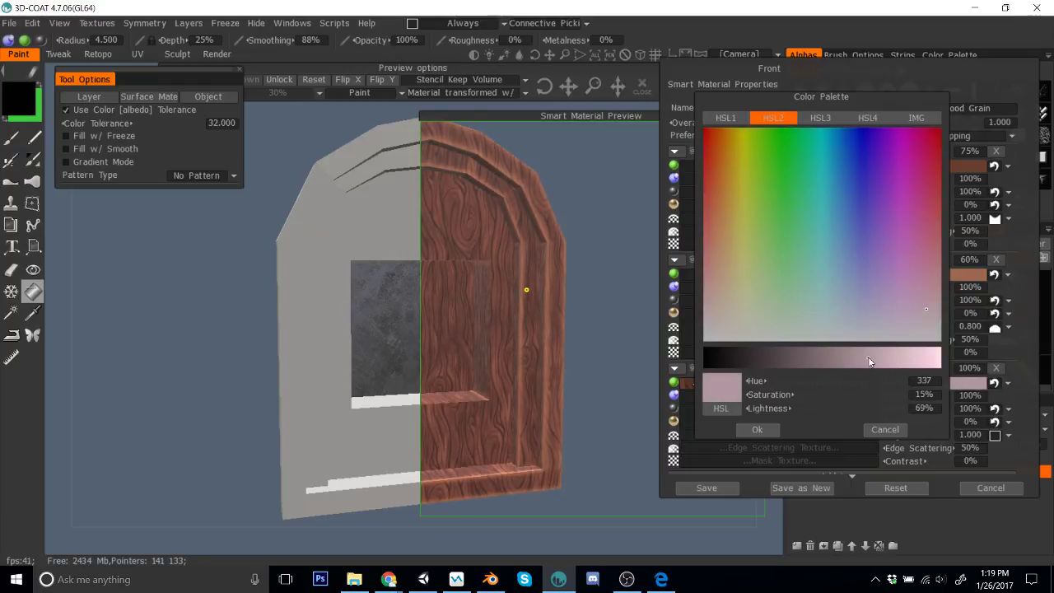
pyautogui.click(906, 310)
pyautogui.moveTo(897, 303)
pyautogui.mouseDown()
pyautogui.moveTo(862, 313)
pyautogui.moveTo(861, 295)
pyautogui.moveTo(840, 297)
pyautogui.moveTo(882, 308)
pyautogui.moveTo(875, 319)
pyautogui.moveTo(900, 306)
pyautogui.moveTo(891, 280)
pyautogui.mouseUp()
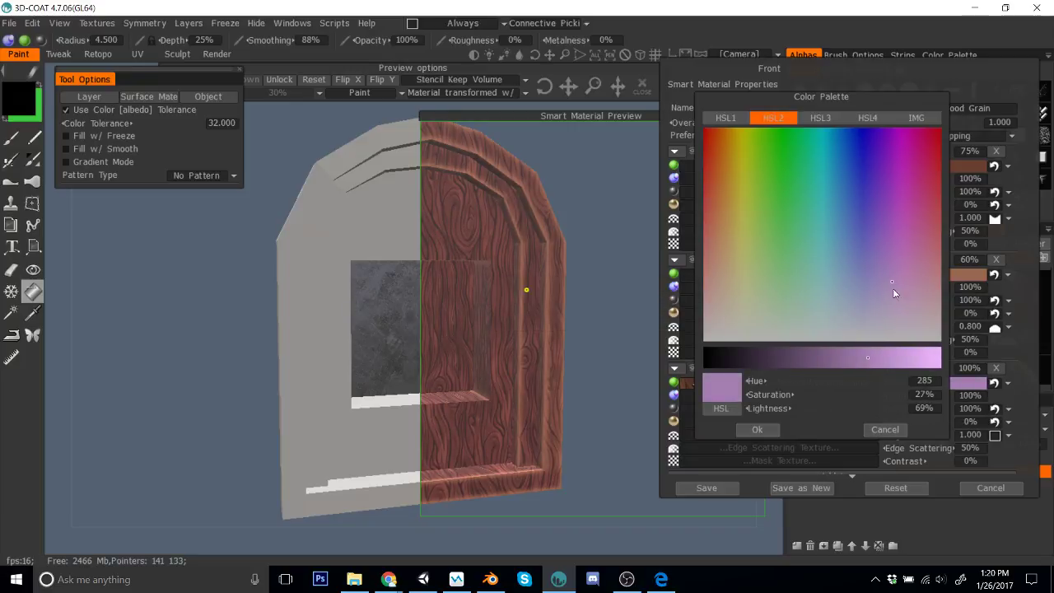
pyautogui.moveTo(898, 265)
pyautogui.mouseDown()
pyautogui.moveTo(891, 256)
pyautogui.moveTo(892, 286)
pyautogui.moveTo(886, 257)
pyautogui.moveTo(879, 263)
pyautogui.mouseUp()
pyautogui.click(892, 280)
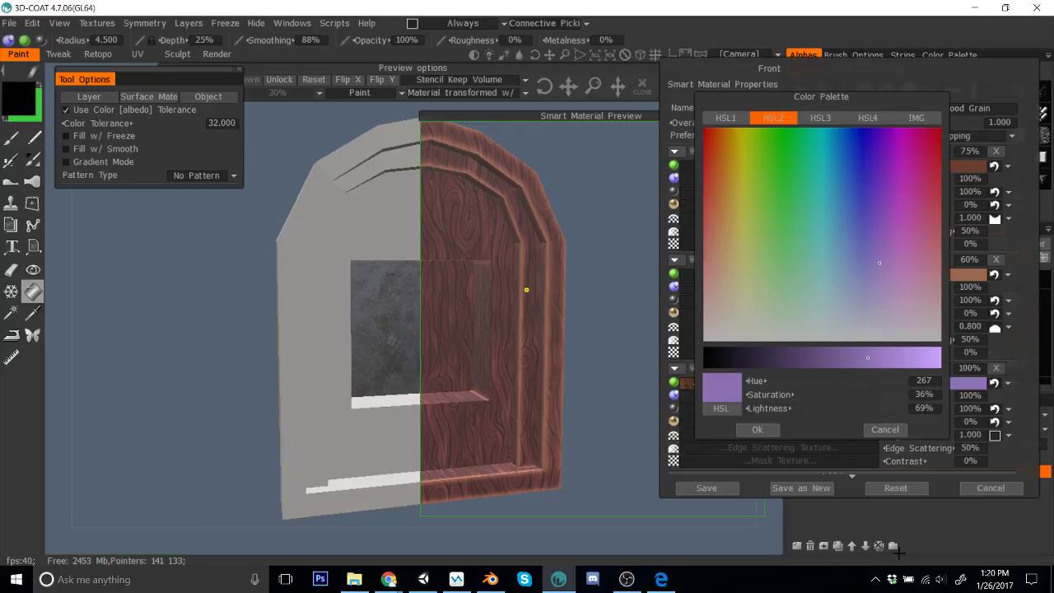
pyautogui.click(757, 429)
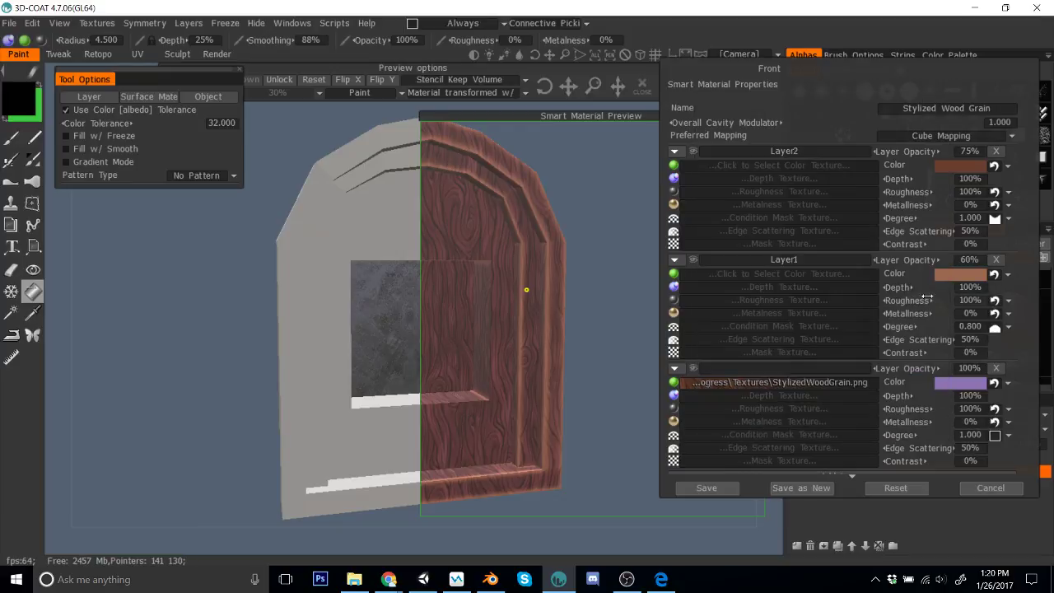
# Step: Set Layer1's color in the wood material to a muted red with hue 355, saturation 29% and lightness 45%
pyautogui.click(960, 273)
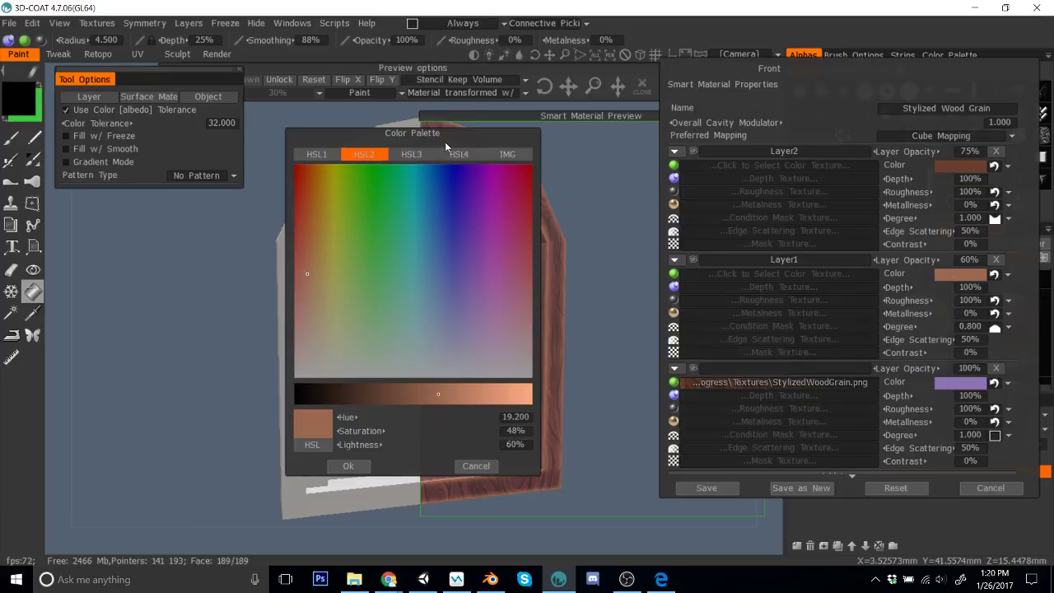
pyautogui.moveTo(468, 136); pyautogui.dragTo(900, 113)
pyautogui.click(921, 313)
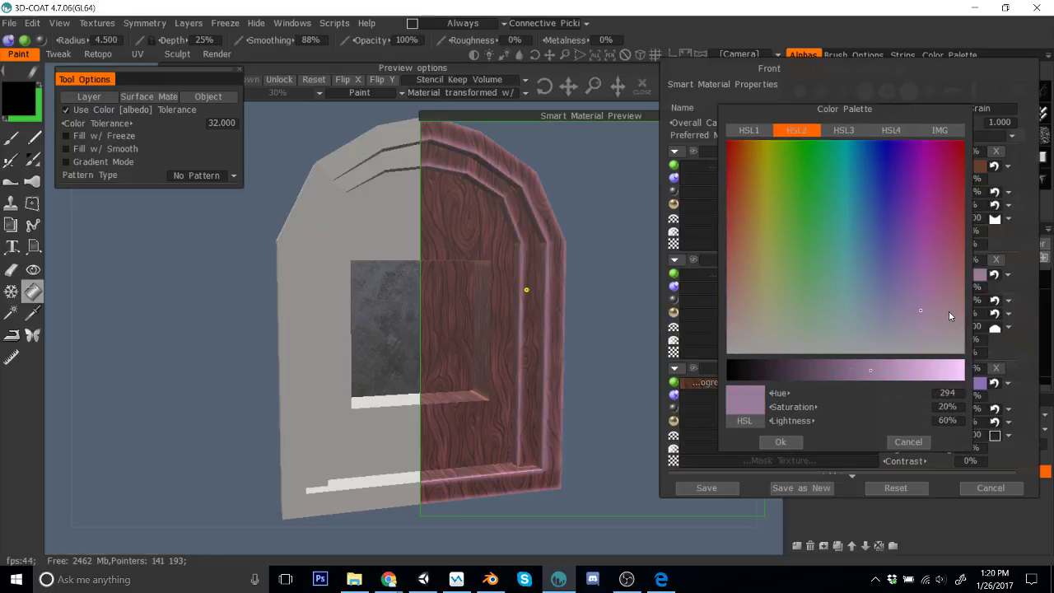
pyautogui.click(961, 309)
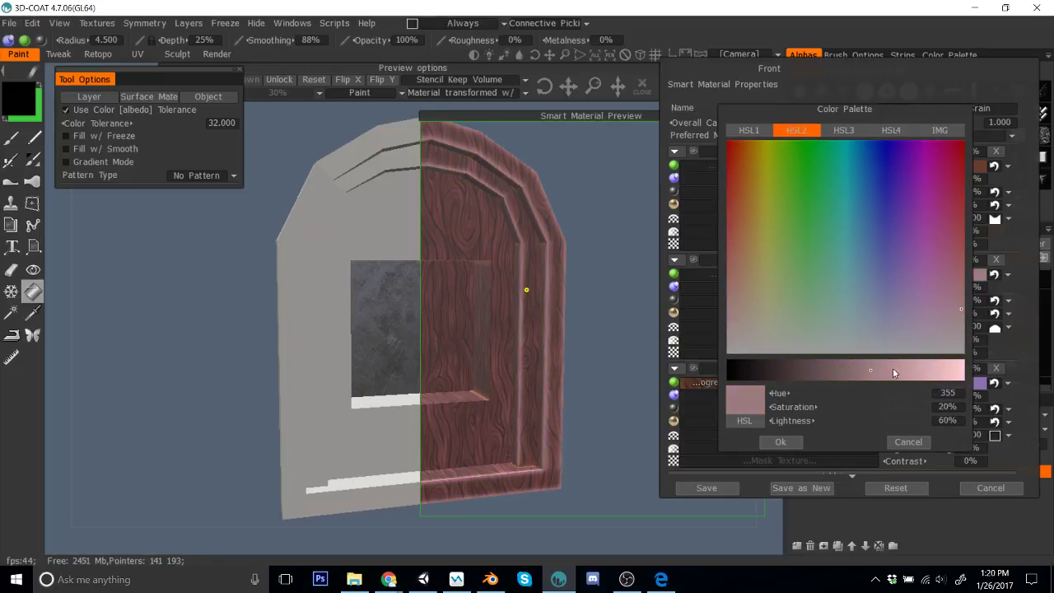
pyautogui.click(838, 370)
pyautogui.click(825, 366)
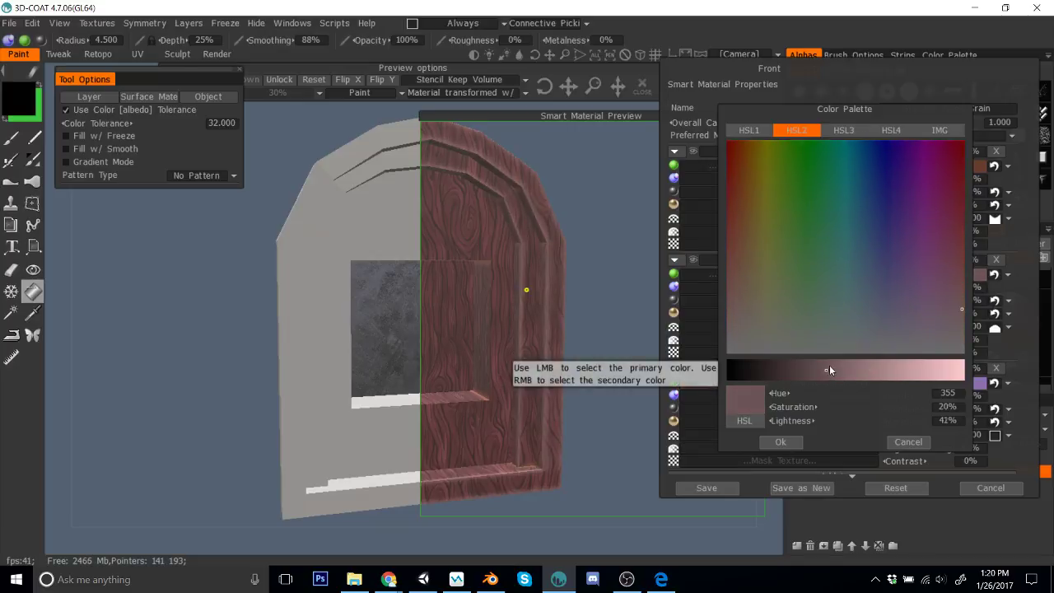
pyautogui.click(833, 370)
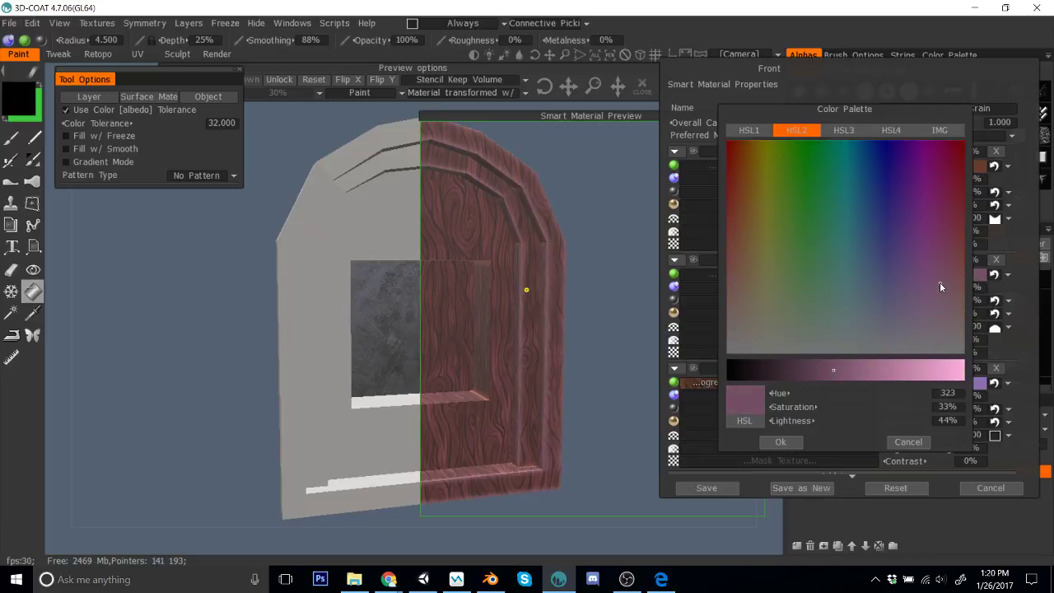
pyautogui.moveTo(942, 292)
pyautogui.mouseDown()
pyautogui.moveTo(948, 318)
pyautogui.moveTo(925, 303)
pyautogui.moveTo(961, 290)
pyautogui.mouseUp()
pyautogui.click(795, 444)
# Step: Try dark purple and pink shades on Layer2's color, including hue 329 with saturation 38% and lightness 11%
pyautogui.click(955, 166)
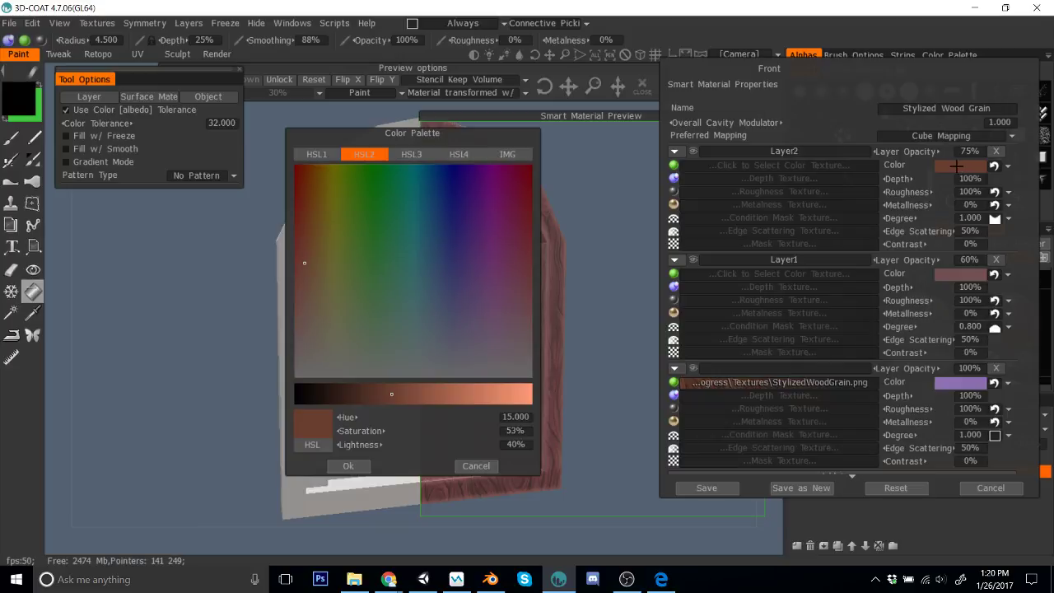
pyautogui.moveTo(463, 135); pyautogui.dragTo(932, 108)
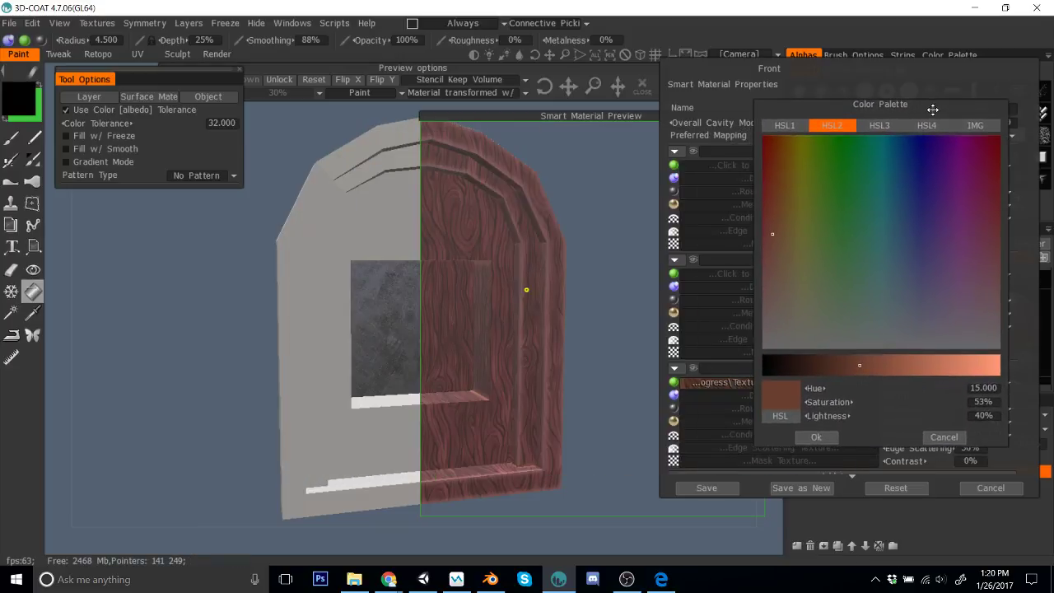
pyautogui.click(966, 275)
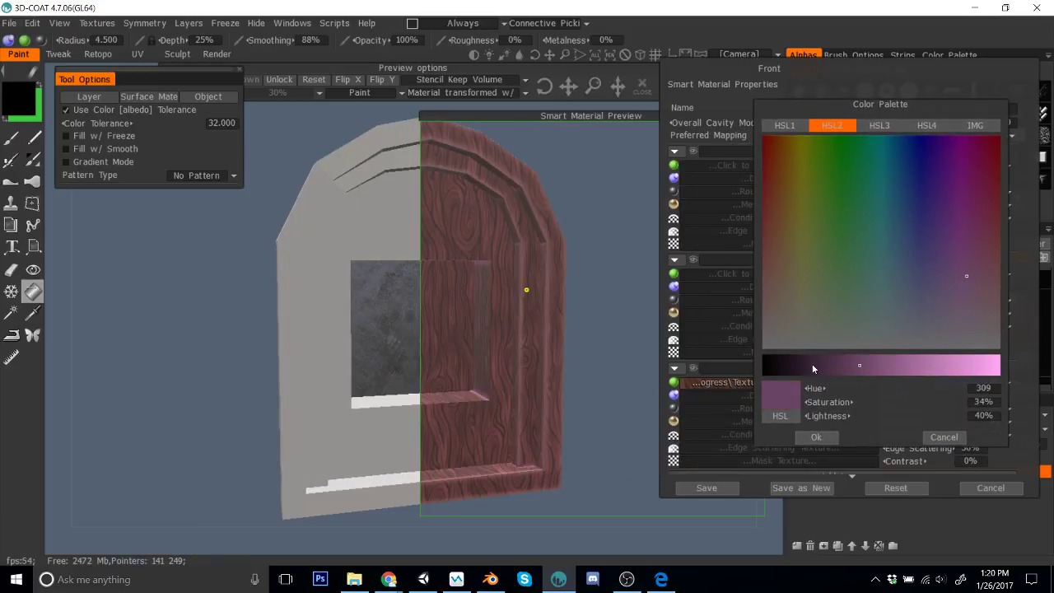
pyautogui.moveTo(812, 363)
pyautogui.mouseDown()
pyautogui.moveTo(832, 359)
pyautogui.moveTo(821, 358)
pyautogui.mouseUp()
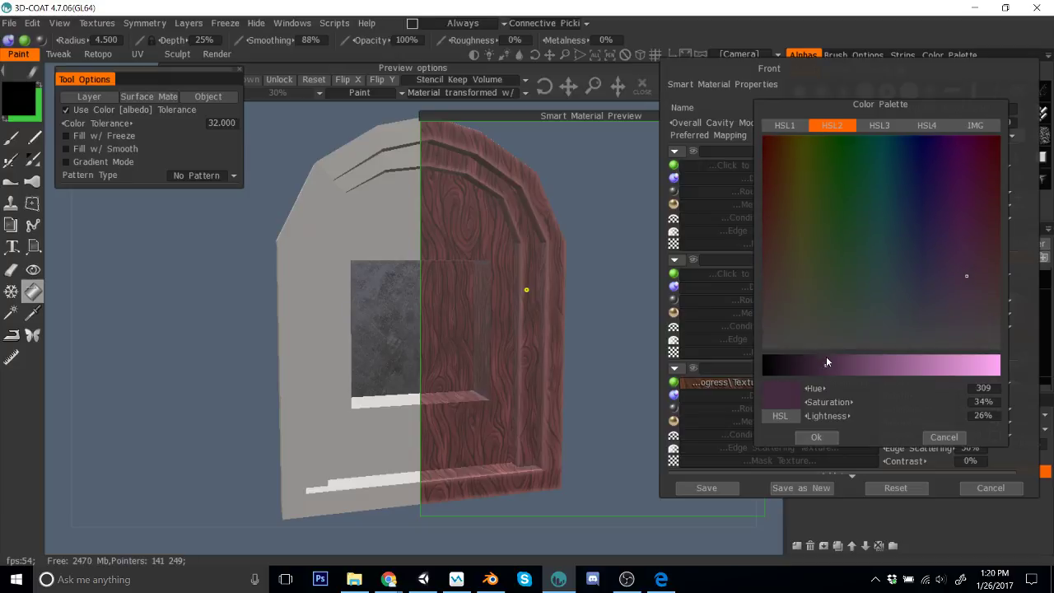
pyautogui.moveTo(967, 280)
pyautogui.mouseDown()
pyautogui.moveTo(963, 214)
pyautogui.moveTo(985, 306)
pyautogui.moveTo(1020, 293)
pyautogui.moveTo(993, 288)
pyautogui.mouseUp()
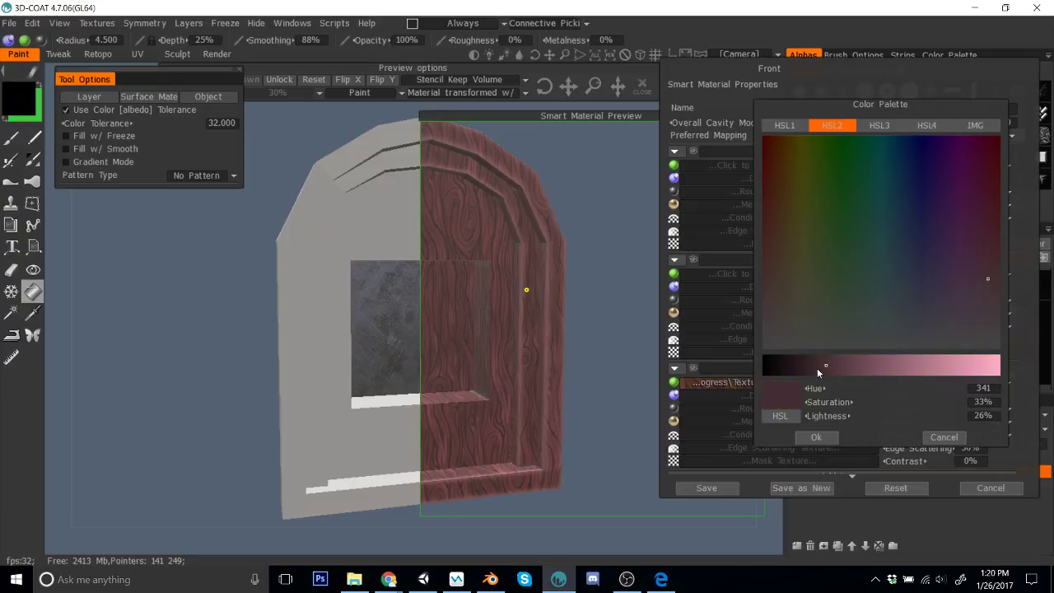
pyautogui.moveTo(818, 373); pyautogui.dragTo(789, 366)
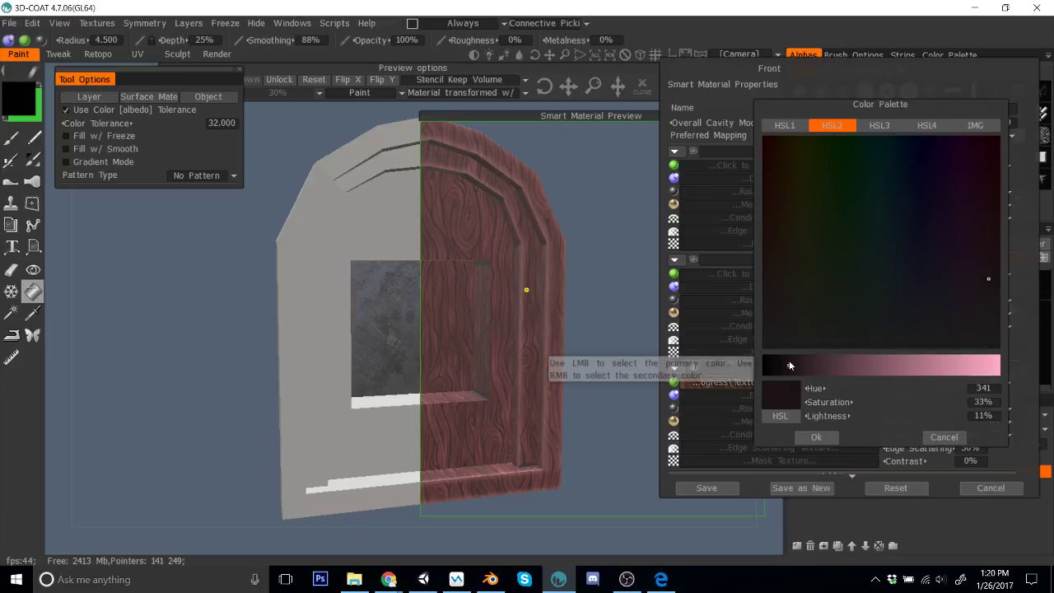
pyautogui.moveTo(982, 252)
pyautogui.mouseDown()
pyautogui.moveTo(952, 258)
pyautogui.moveTo(926, 286)
pyautogui.moveTo(980, 269)
pyautogui.mouseUp()
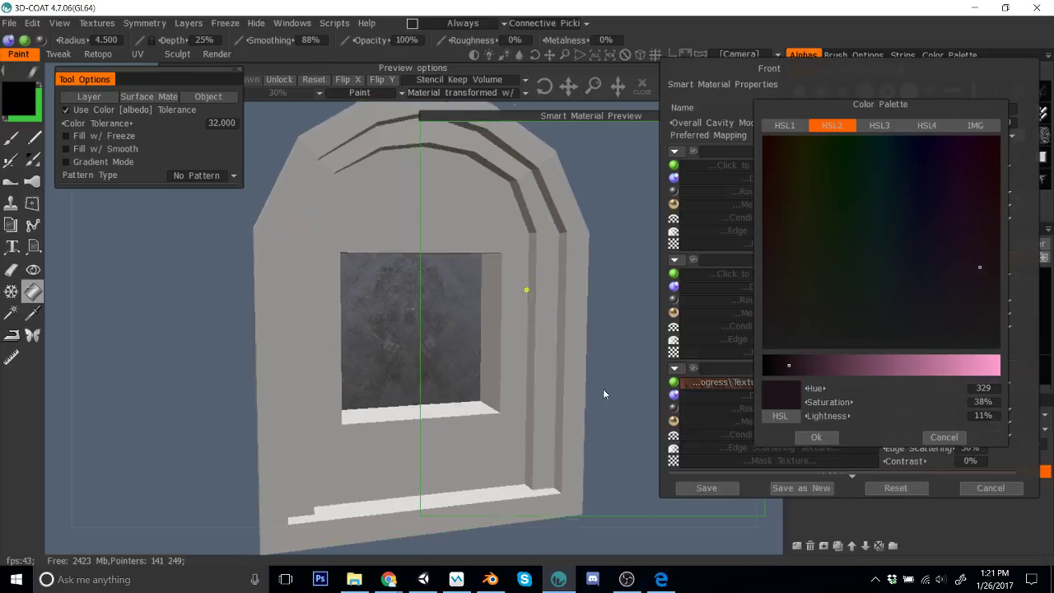
# Step: Set Layer2's color to a dark red with hue 349, saturation 66% and lightness 28%
pyautogui.scroll(4, 576, 390)
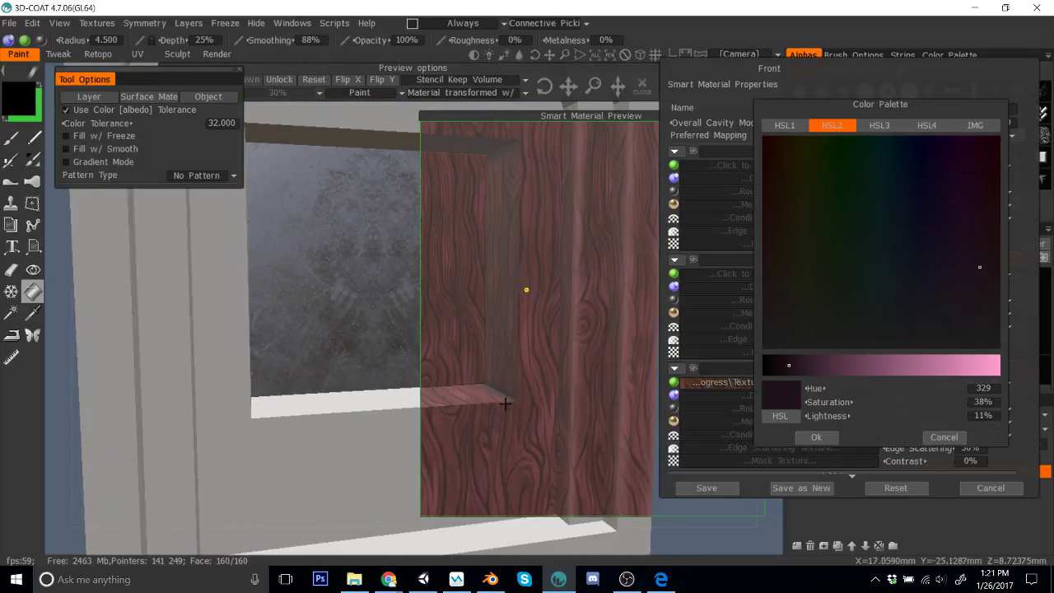
pyautogui.moveTo(936, 372)
pyautogui.mouseDown()
pyautogui.moveTo(819, 369)
pyautogui.moveTo(843, 370)
pyautogui.mouseUp()
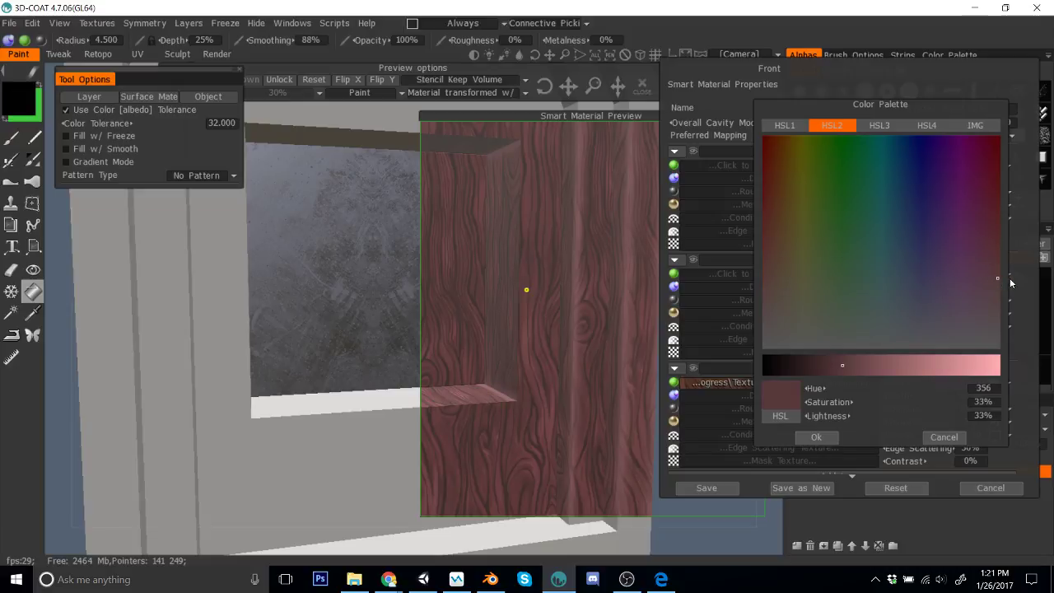
pyautogui.moveTo(1001, 288)
pyautogui.mouseDown()
pyautogui.moveTo(988, 185)
pyautogui.moveTo(988, 217)
pyautogui.mouseUp()
pyautogui.click(997, 196)
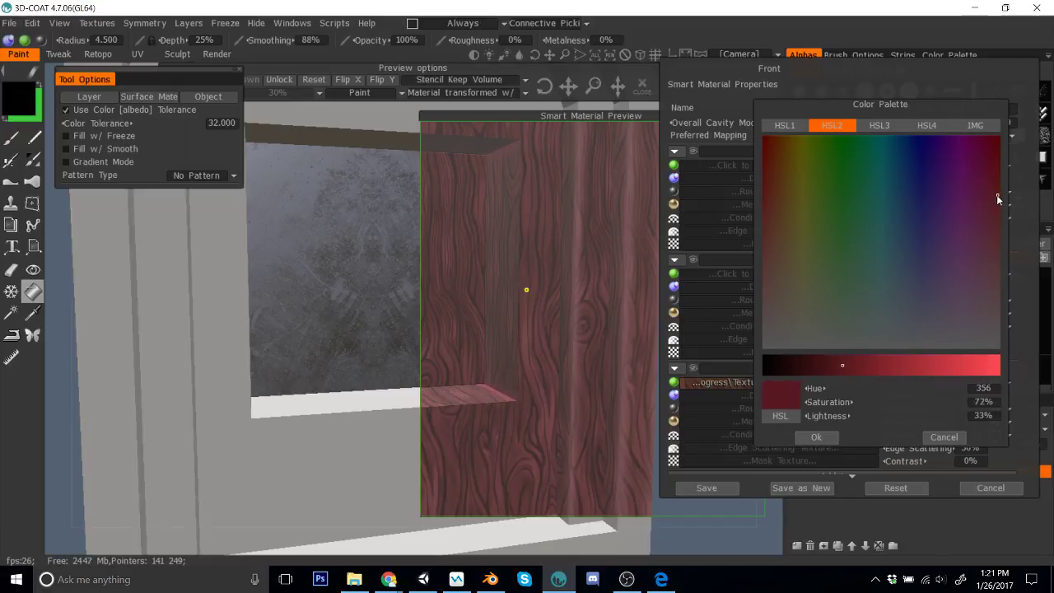
pyautogui.click(993, 207)
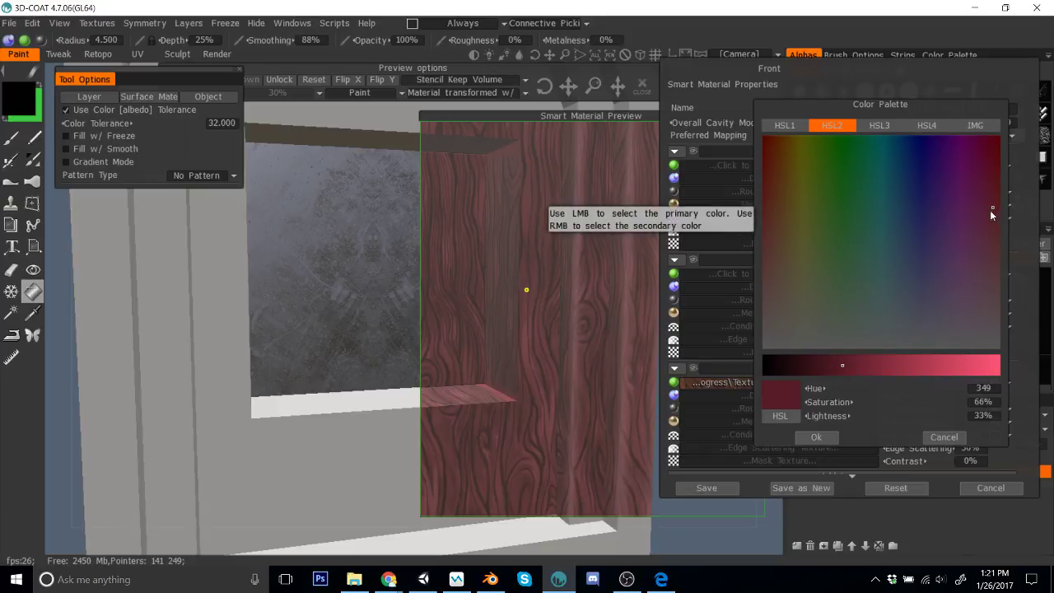
pyautogui.click(829, 364)
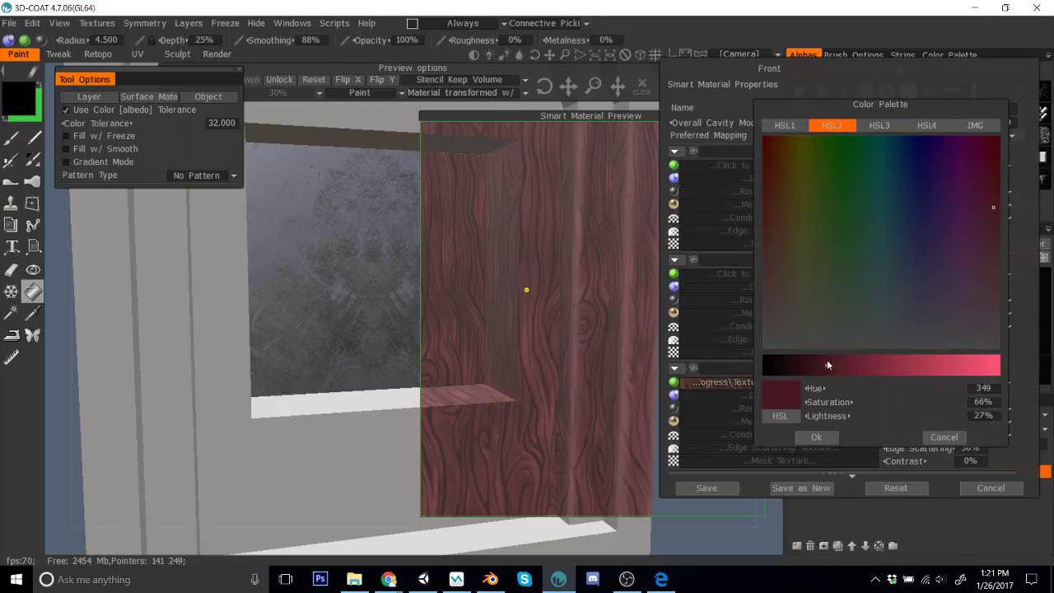
pyautogui.click(816, 438)
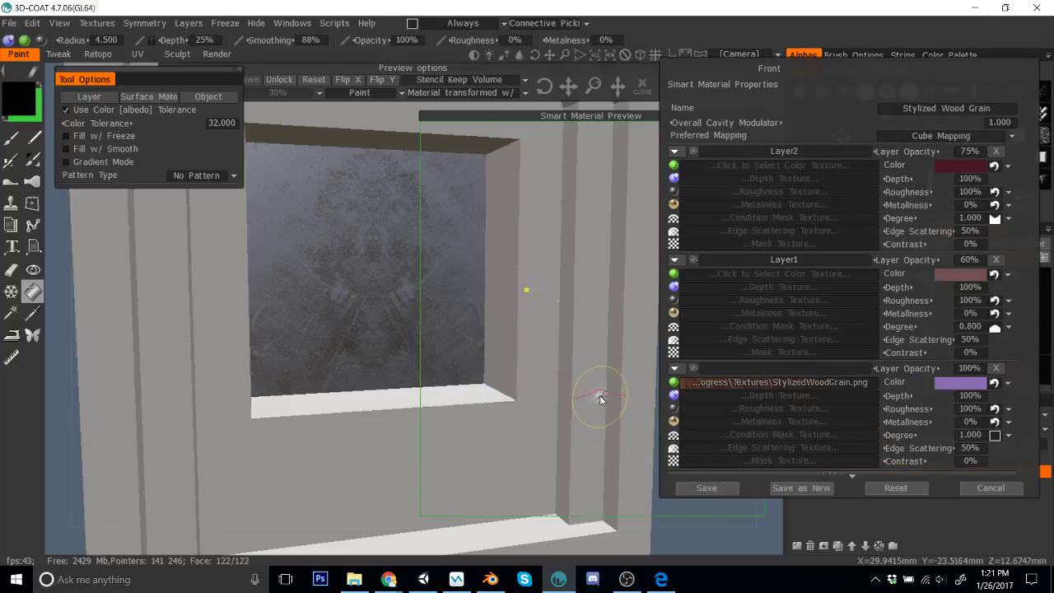
# Step: Change Layer2's color to a muted brown with hue about 6, saturation 31% and lightness 28%
pyautogui.moveTo(601, 400); pyautogui.dragTo(615, 396, button='middle')
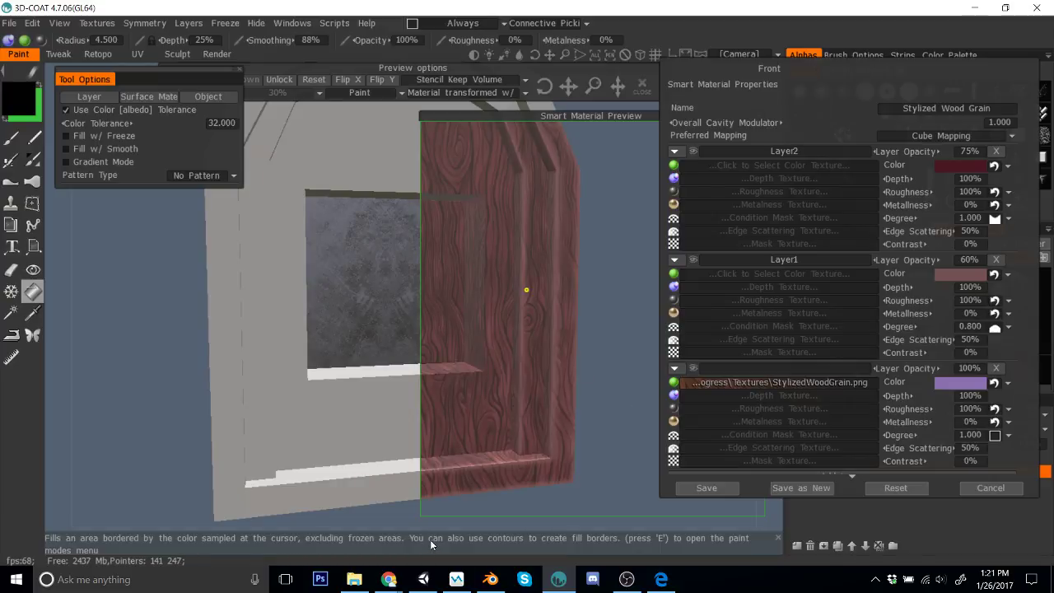
pyautogui.moveTo(606, 421); pyautogui.dragTo(401, 283, button='middle')
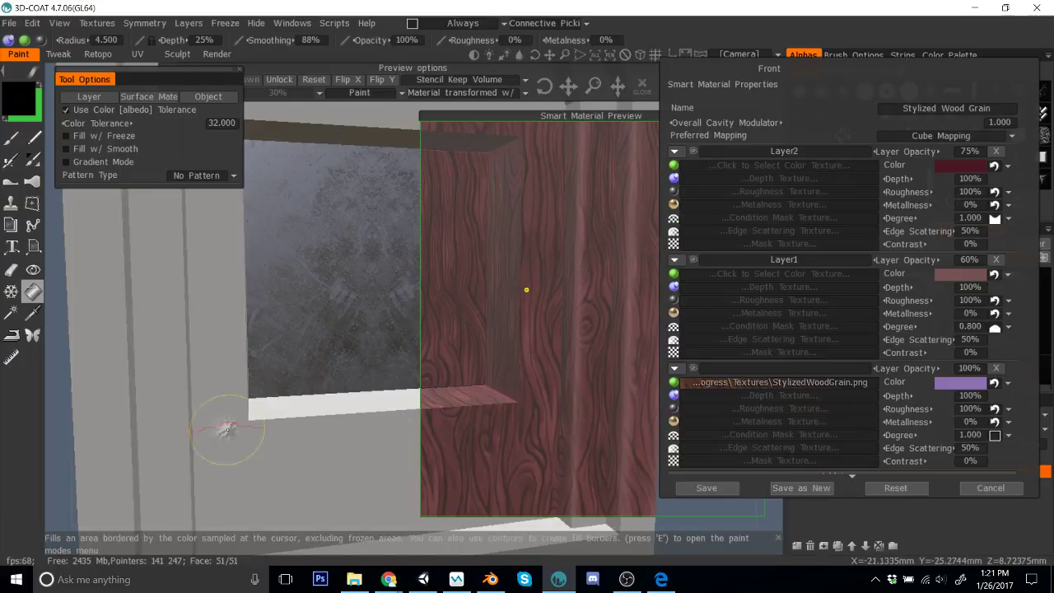
pyautogui.moveTo(228, 431); pyautogui.dragTo(291, 419, button='middle')
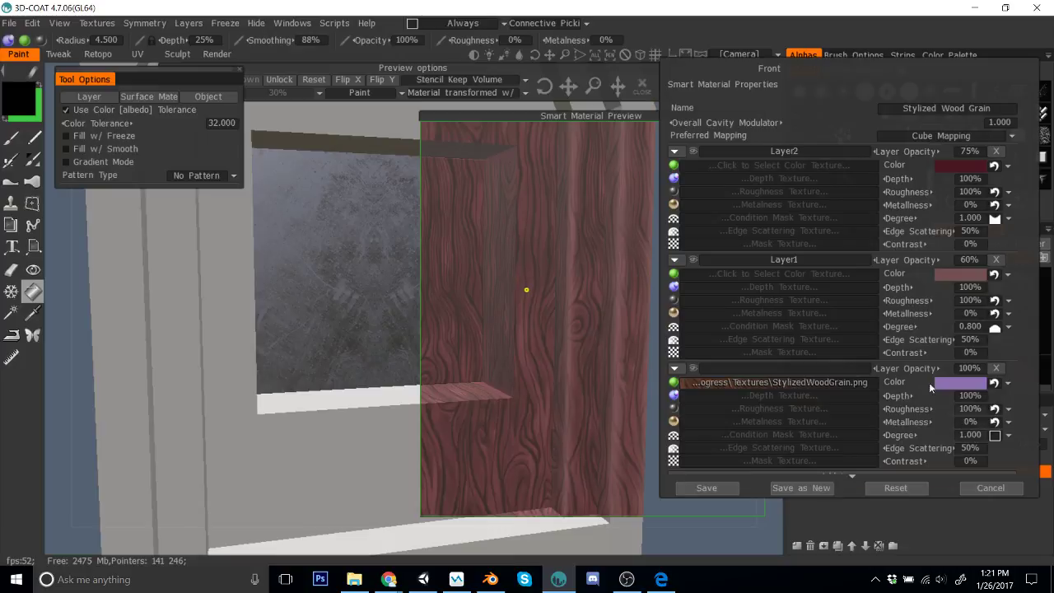
pyautogui.click(958, 166)
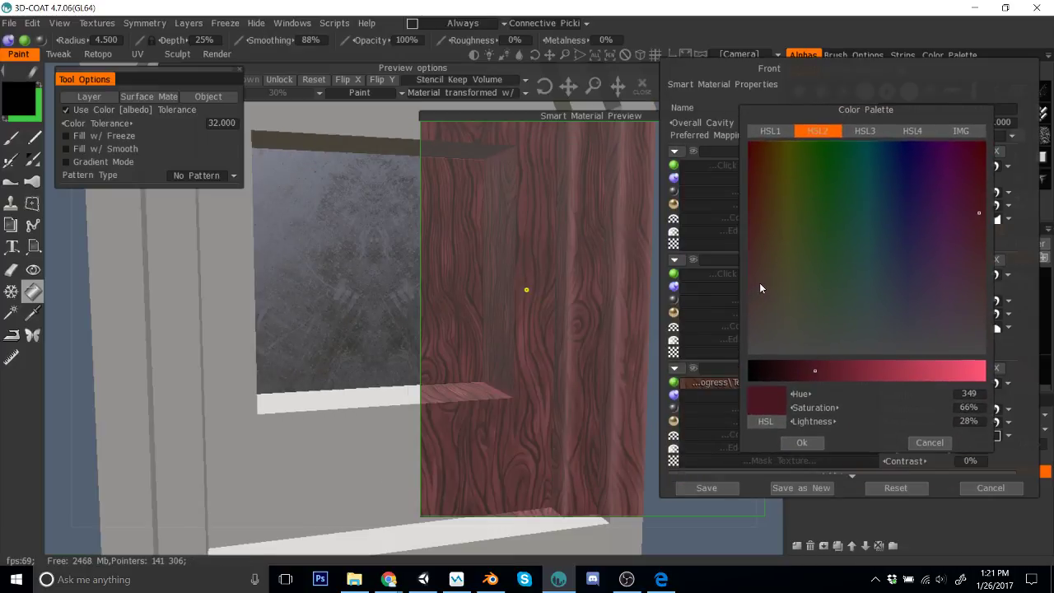
pyautogui.click(762, 284)
pyautogui.moveTo(753, 284); pyautogui.dragTo(748, 286)
pyautogui.moveTo(744, 244); pyautogui.dragTo(760, 276)
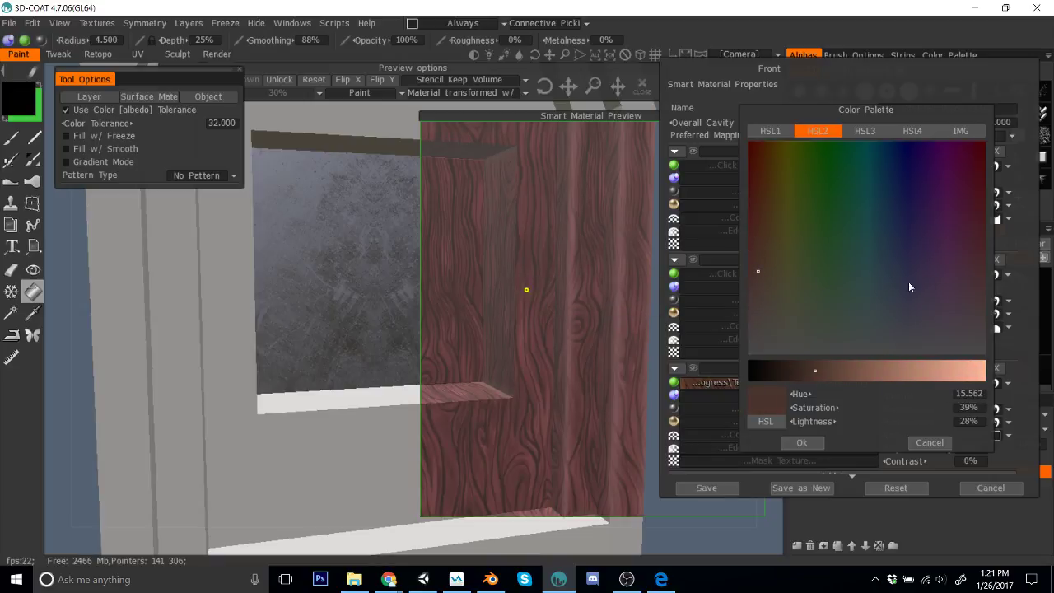
pyautogui.moveTo(910, 287)
pyautogui.mouseDown()
pyautogui.moveTo(916, 275)
pyautogui.moveTo(935, 293)
pyautogui.moveTo(914, 319)
pyautogui.moveTo(826, 316)
pyautogui.moveTo(769, 298)
pyautogui.moveTo(753, 313)
pyautogui.moveTo(757, 296)
pyautogui.mouseUp()
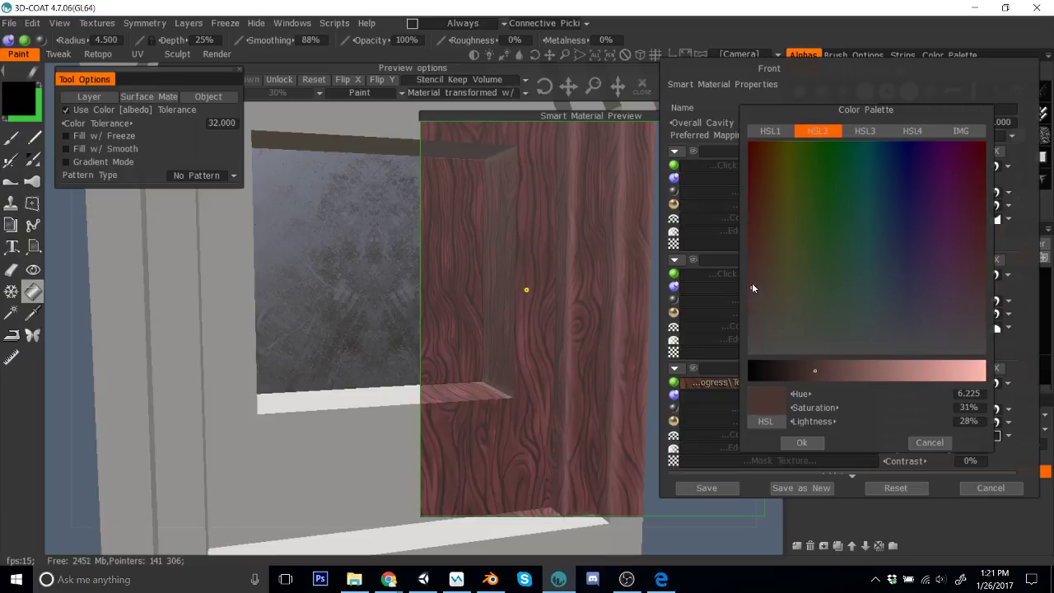
pyautogui.click(799, 445)
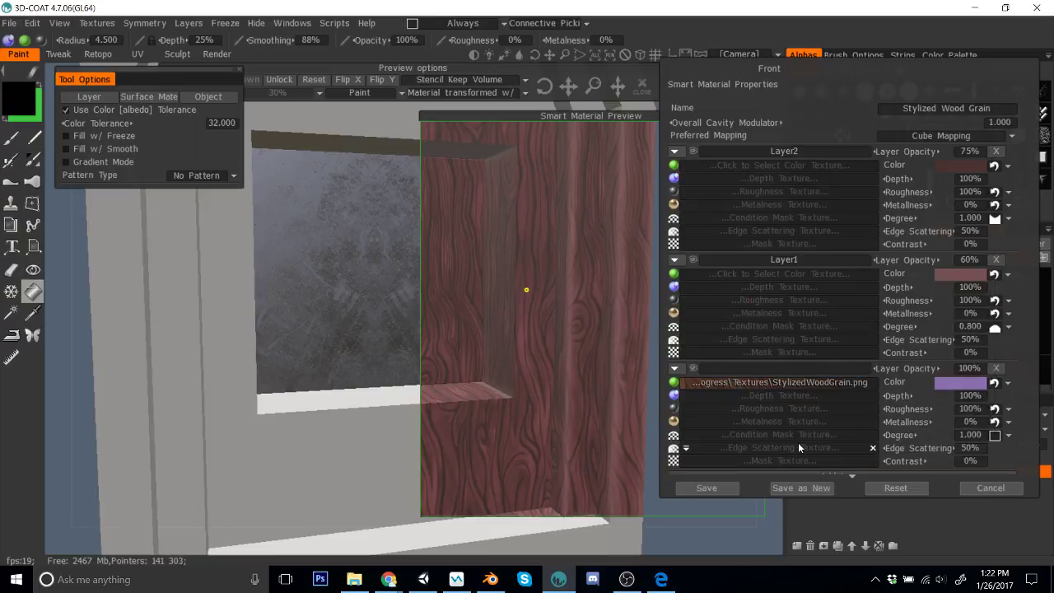
# Step: Shift Layer1's color to a slightly warmer muted red and save the edited wood grain as a new smart material
pyautogui.click(957, 274)
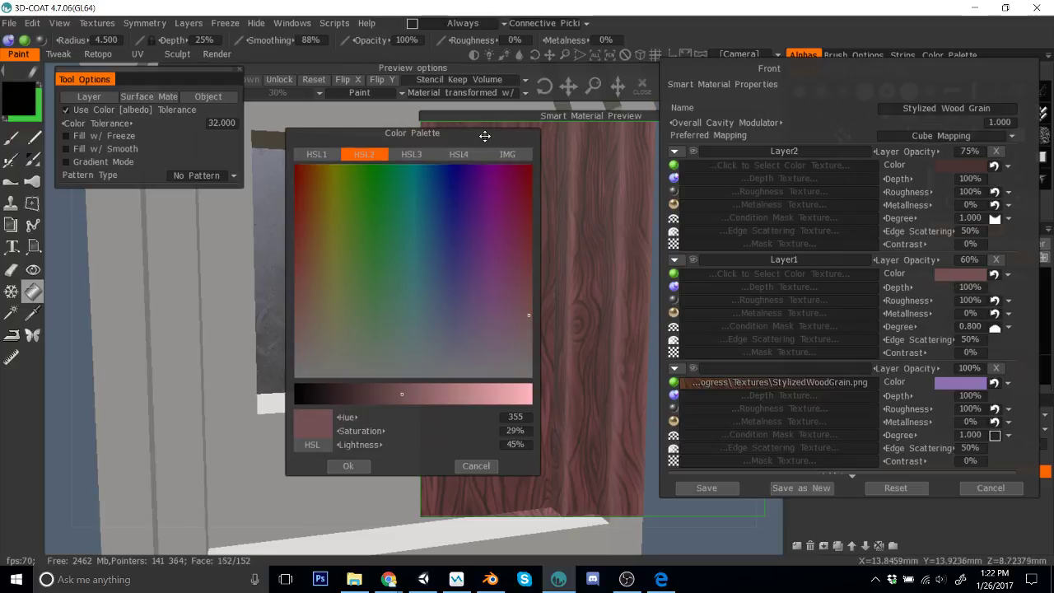
pyautogui.moveTo(485, 136); pyautogui.dragTo(933, 152)
pyautogui.click(744, 333)
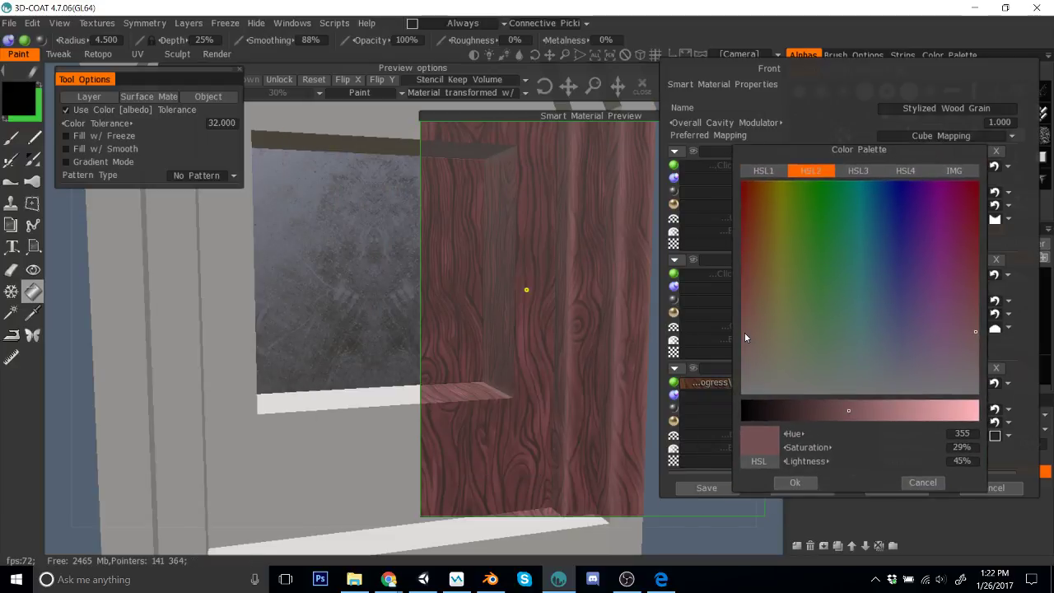
pyautogui.click(795, 484)
pyautogui.click(802, 488)
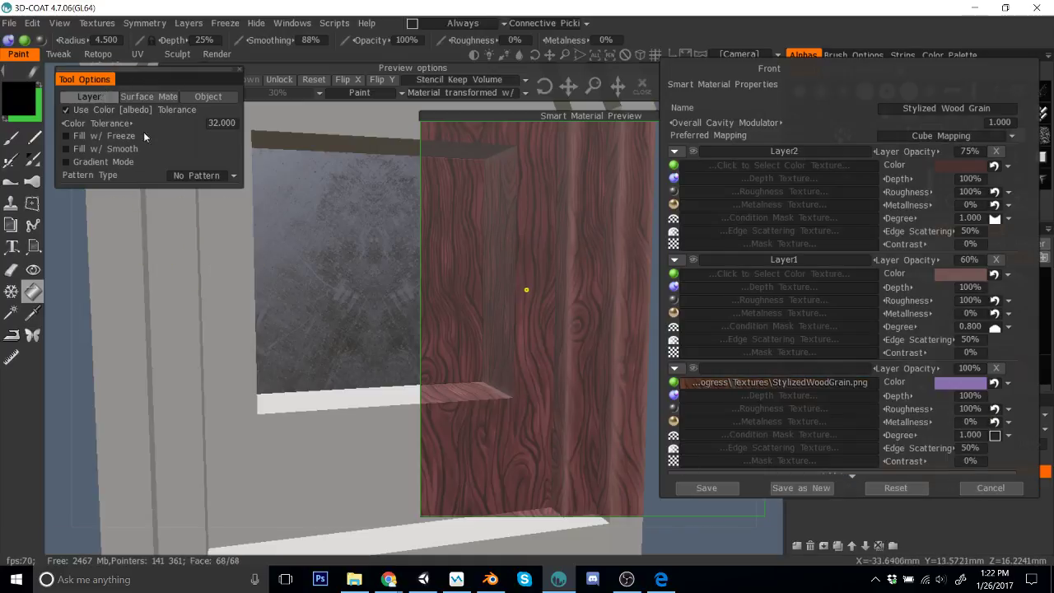
pyautogui.click(800, 487)
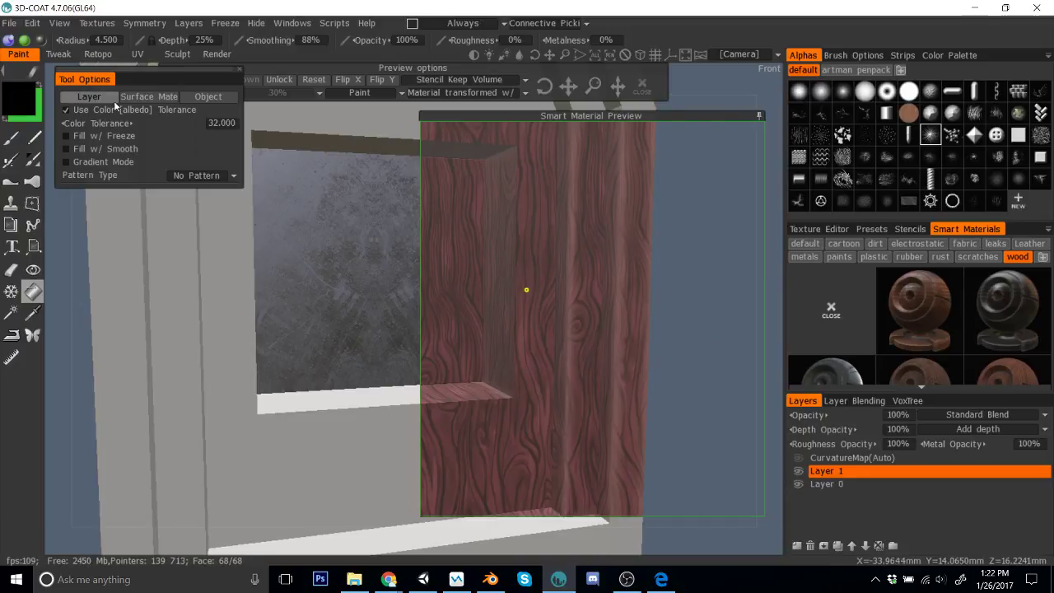
# Step: Fill the Frame1 surface material with the customized wood smart material
pyautogui.click(142, 97)
pyautogui.click(509, 304)
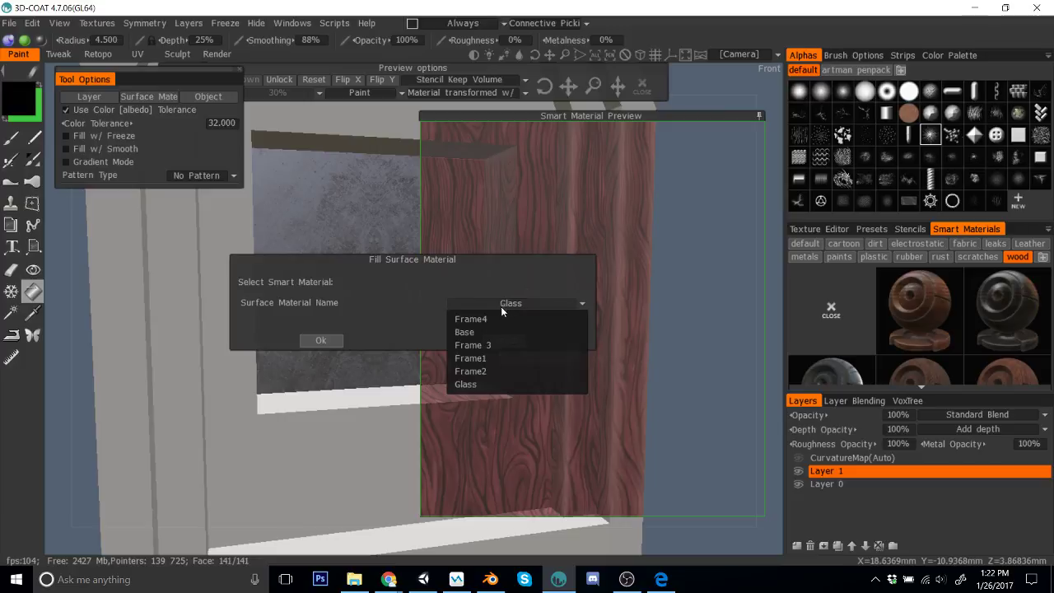
pyautogui.click(486, 345)
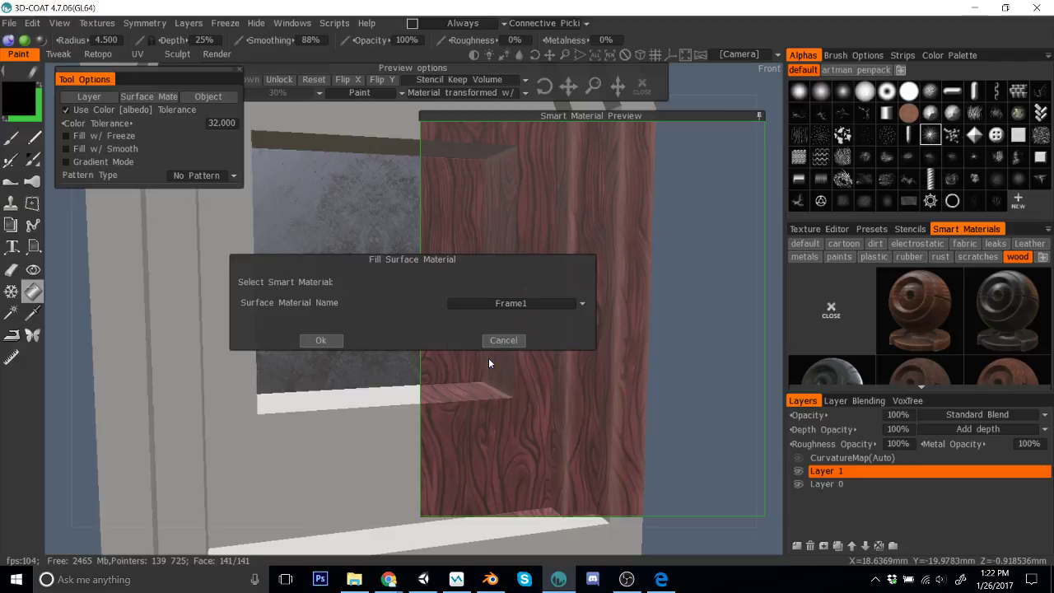
pyautogui.click(320, 340)
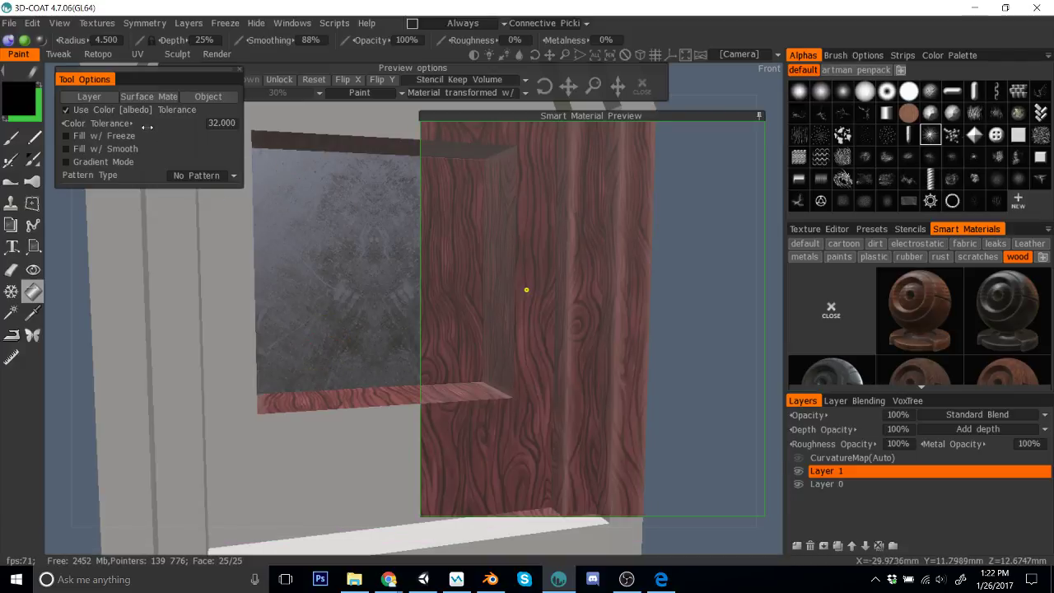
# Step: Fill the surface material of the panel around the window opening with the wood, and collapse the smart material preview
pyautogui.click(152, 97)
pyautogui.click(525, 306)
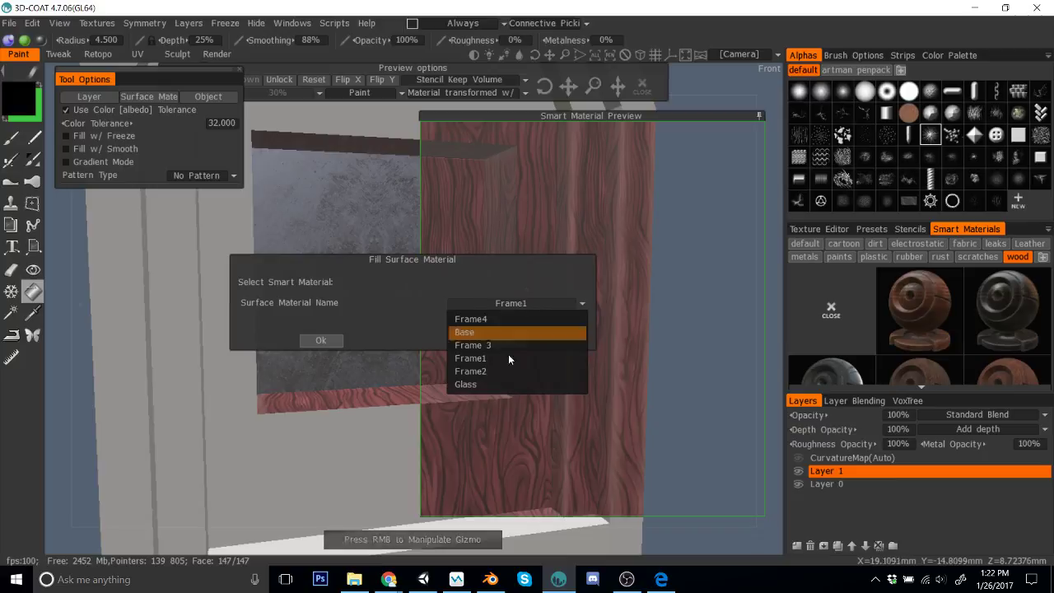
pyautogui.click(483, 360)
pyautogui.click(322, 341)
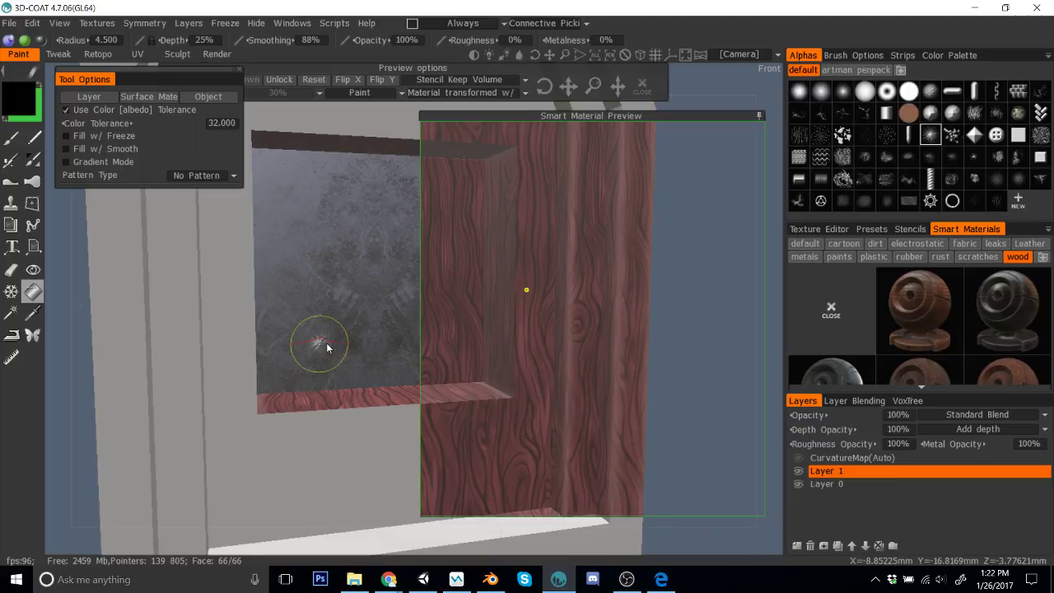
pyautogui.click(758, 116)
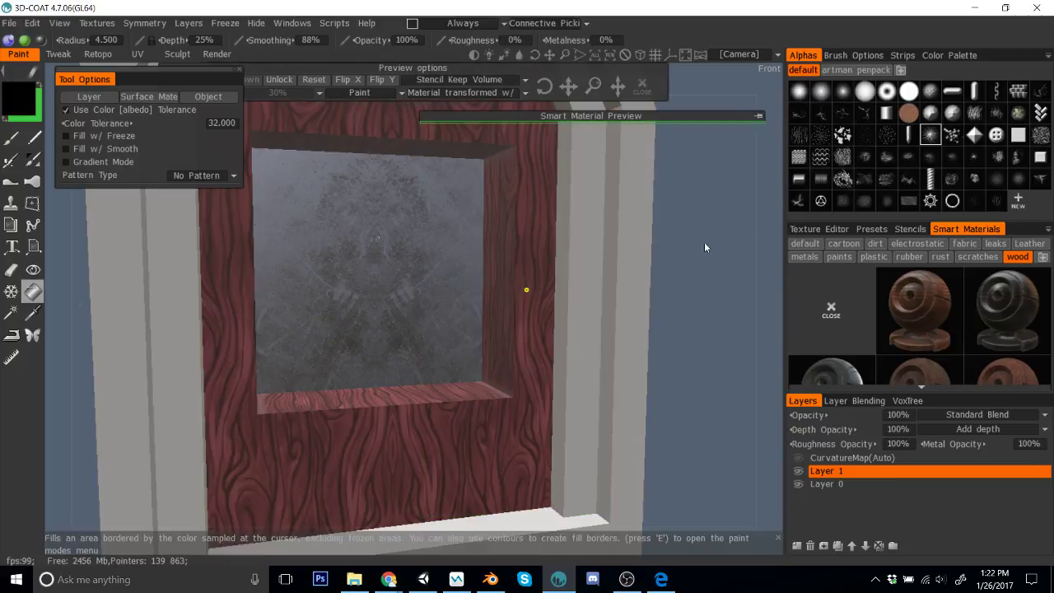
# Step: Check the window against the smart material preview and fill a surface material with the customized reddish wood
pyautogui.moveTo(704, 242); pyautogui.dragTo(654, 242, button='right')
pyautogui.moveTo(655, 247); pyautogui.dragTo(708, 294)
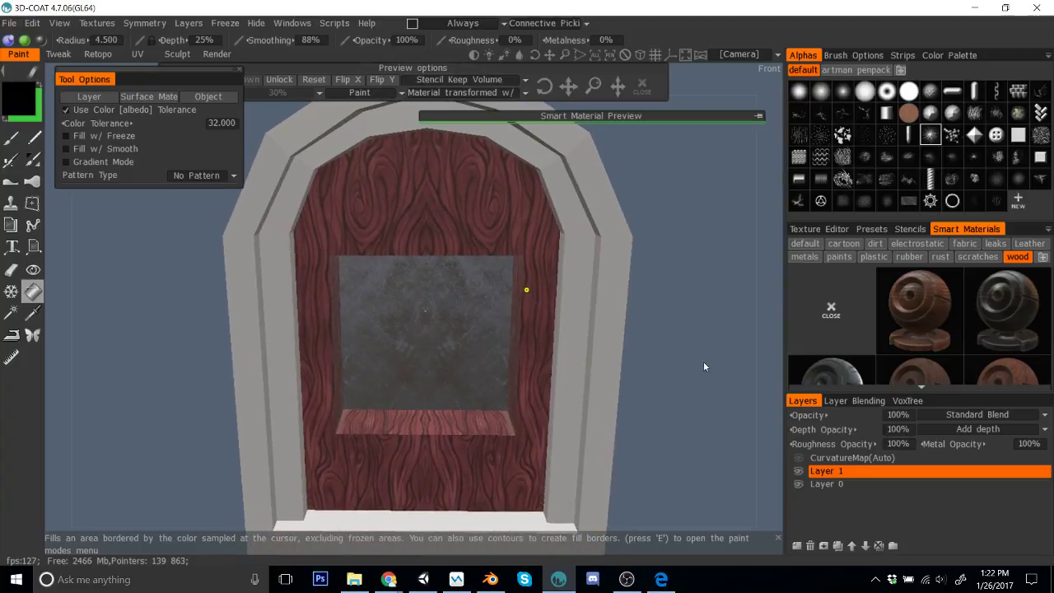
pyautogui.moveTo(703, 362)
pyautogui.mouseDown()
pyautogui.moveTo(683, 348)
pyautogui.moveTo(557, 335)
pyautogui.moveTo(644, 330)
pyautogui.moveTo(703, 286)
pyautogui.moveTo(659, 332)
pyautogui.moveTo(717, 329)
pyautogui.moveTo(622, 278)
pyautogui.mouseUp()
pyautogui.click(758, 115)
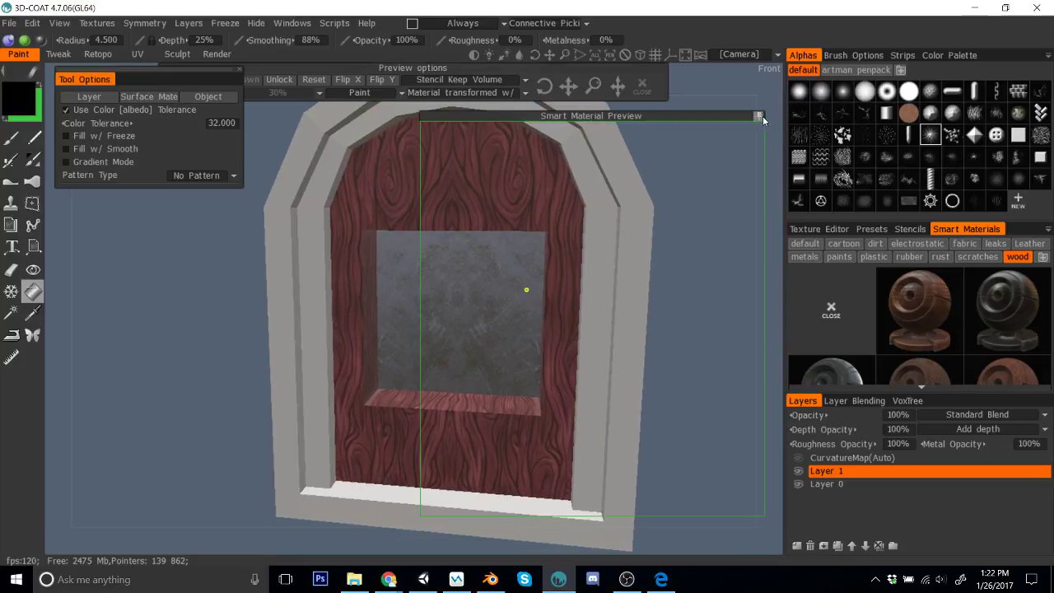
pyautogui.click(527, 290)
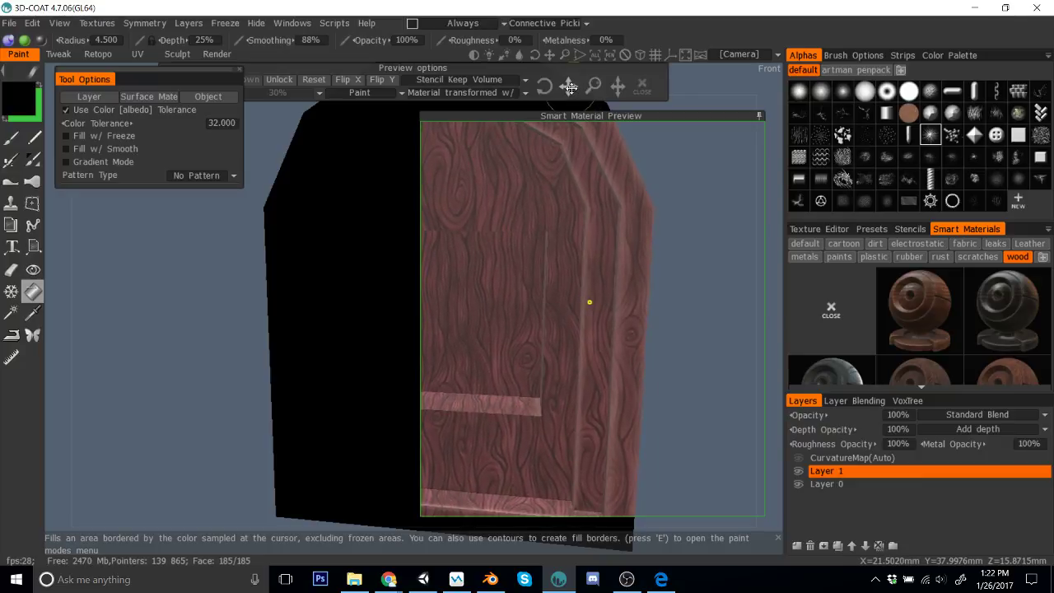
pyautogui.moveTo(549, 281); pyautogui.dragTo(609, 276, button='right')
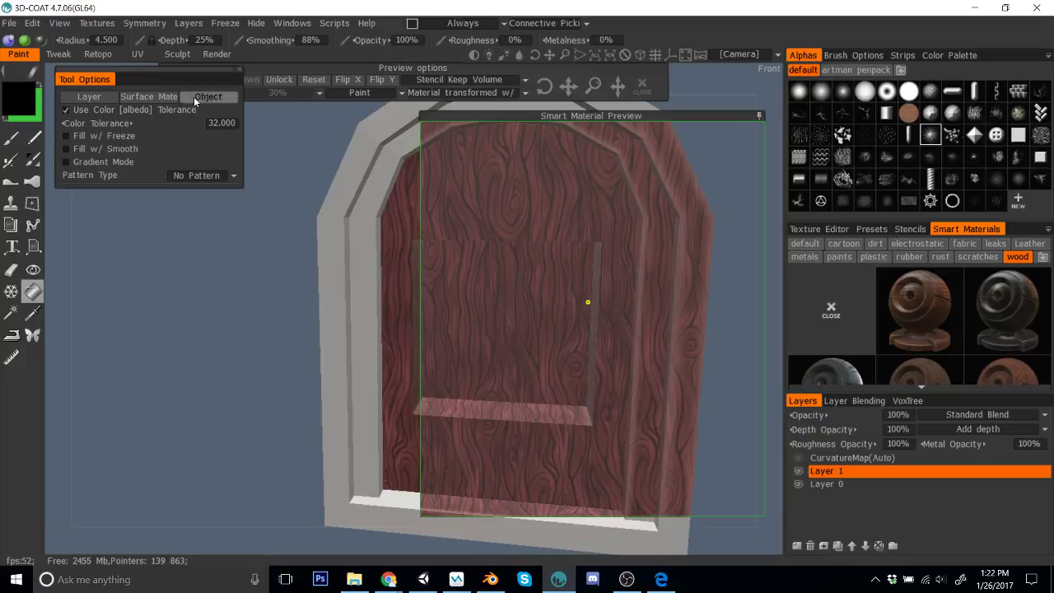
pyautogui.click(148, 96)
pyautogui.click(315, 341)
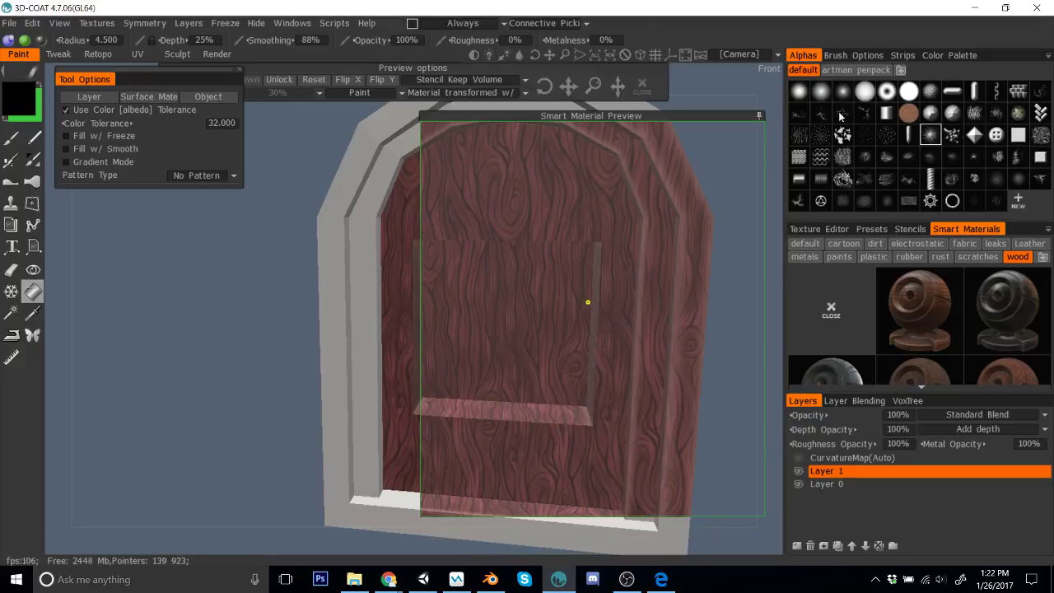
pyautogui.click(759, 115)
# Step: Select the original orange stylized wood grain smart material and open it in the Smart Material Editor
pyautogui.moveTo(736, 269); pyautogui.dragTo(737, 329, button='right')
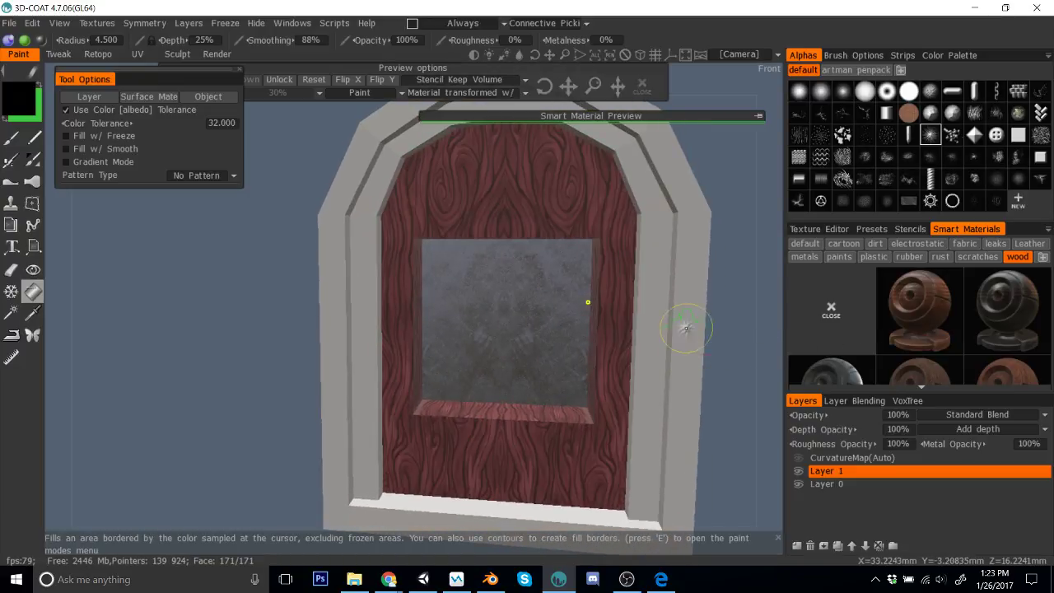
pyautogui.moveTo(637, 282); pyautogui.dragTo(616, 265, button='middle')
pyautogui.moveTo(616, 264); pyautogui.dragTo(724, 367, button='right')
pyautogui.moveTo(645, 301); pyautogui.dragTo(640, 328)
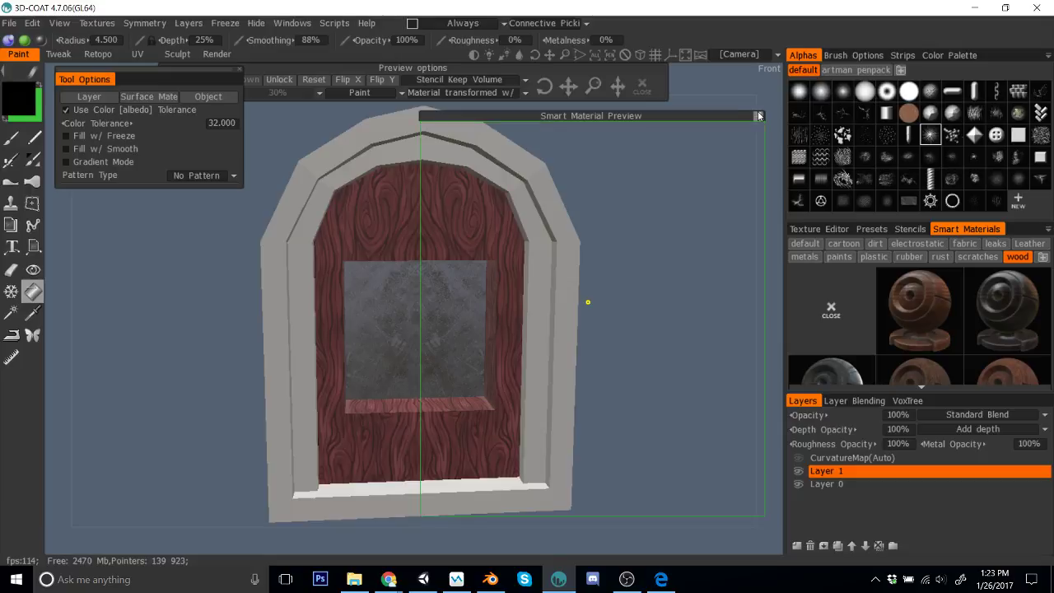
pyautogui.moveTo(914, 317)
pyautogui.scroll(-2, 914, 317)
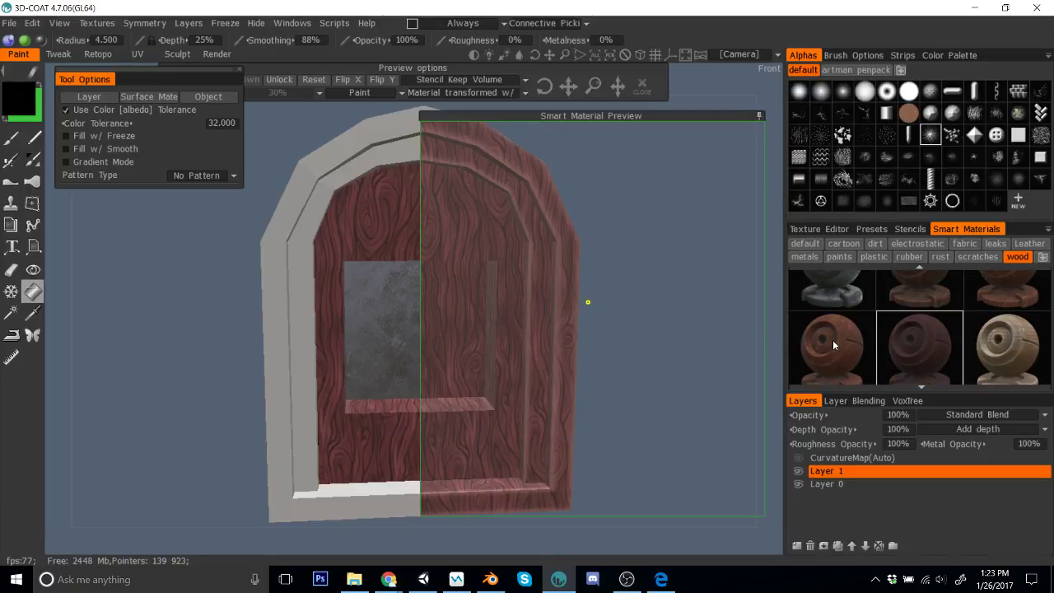
pyautogui.moveTo(833, 339)
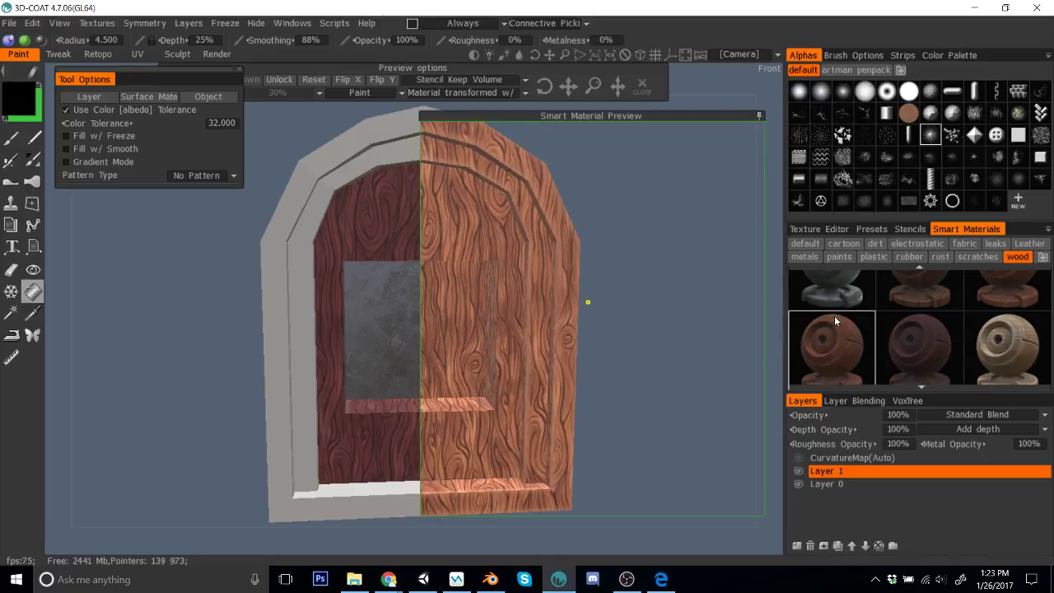
pyautogui.rightClick(841, 338)
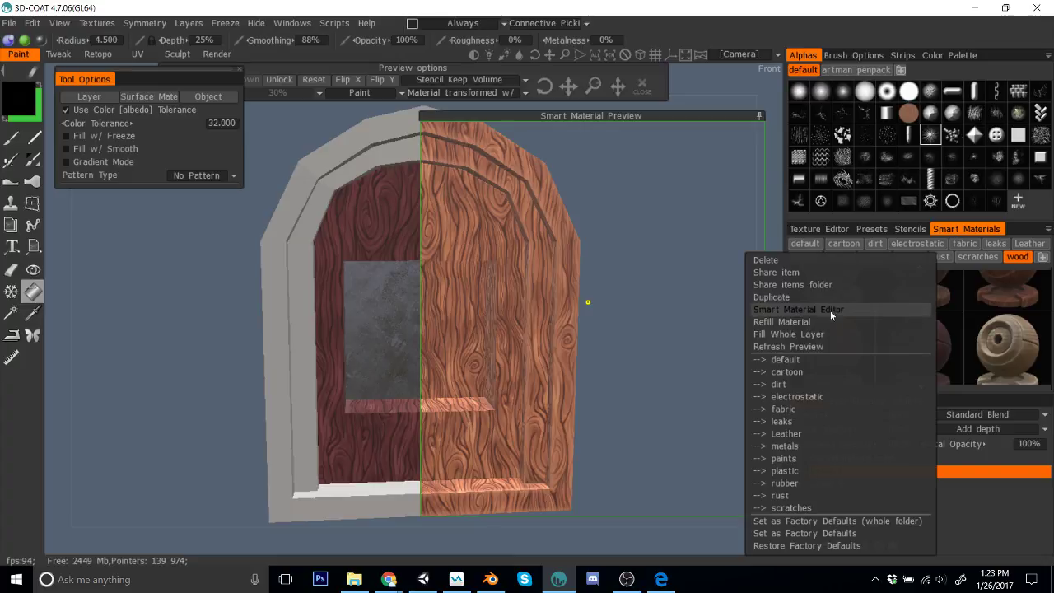
pyautogui.click(823, 313)
pyautogui.moveTo(593, 74); pyautogui.dragTo(887, 73)
# Step: Tint the StylizedWoodGrain.png texture layer muted purple with hue 247, saturation 26% and lightness 57%
pyautogui.click(978, 391)
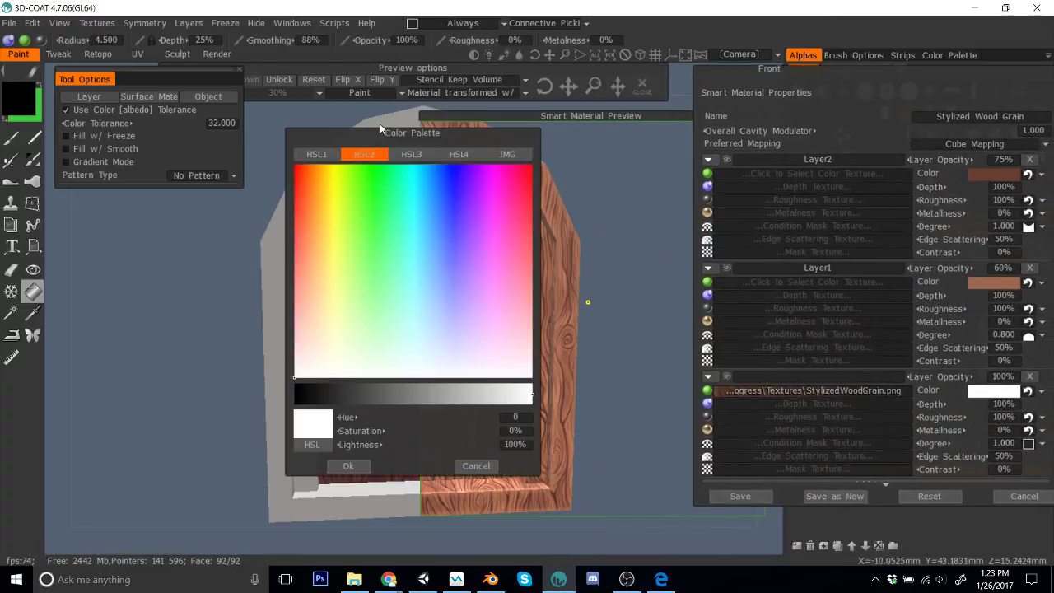
pyautogui.moveTo(424, 134); pyautogui.dragTo(872, 107)
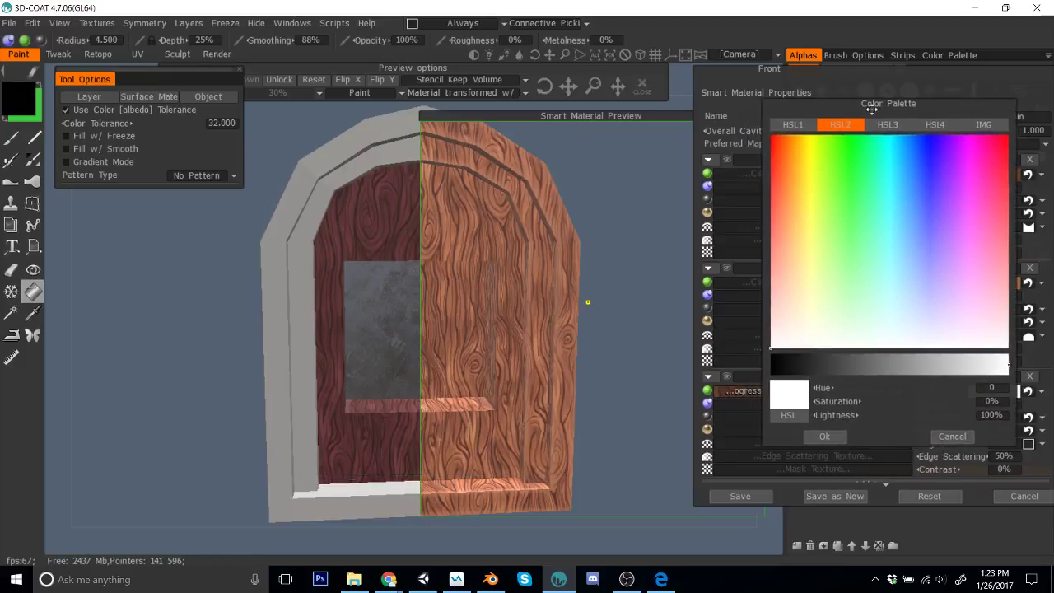
pyautogui.click(908, 365)
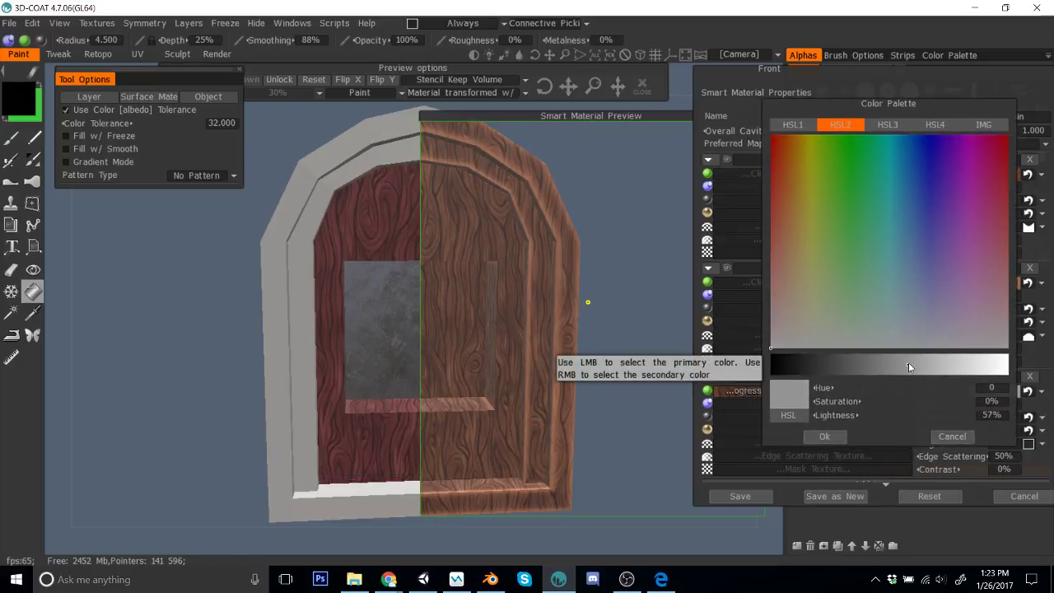
pyautogui.click(953, 300)
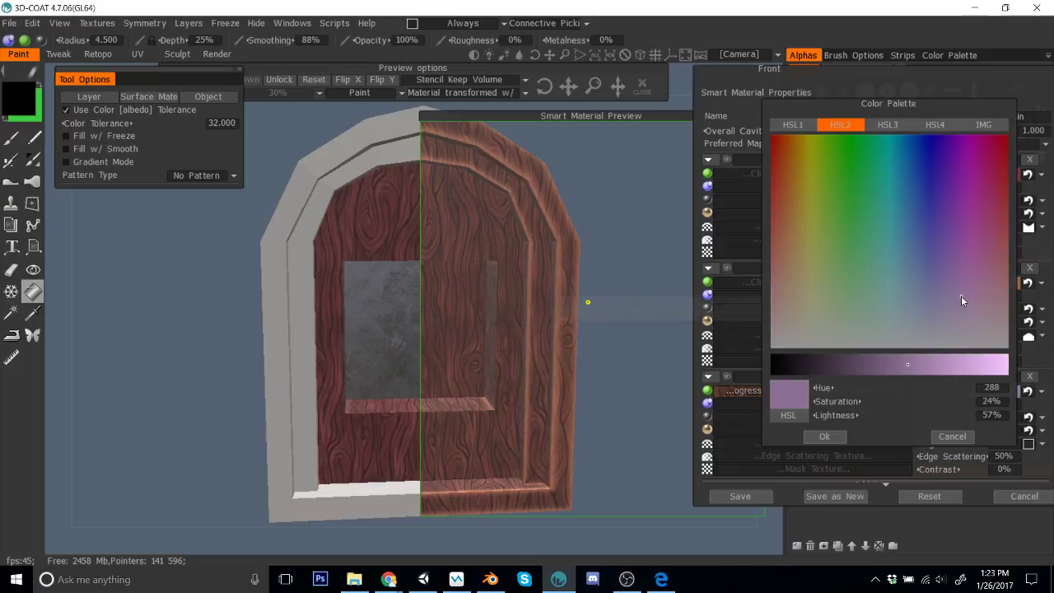
pyautogui.click(941, 297)
pyautogui.click(933, 292)
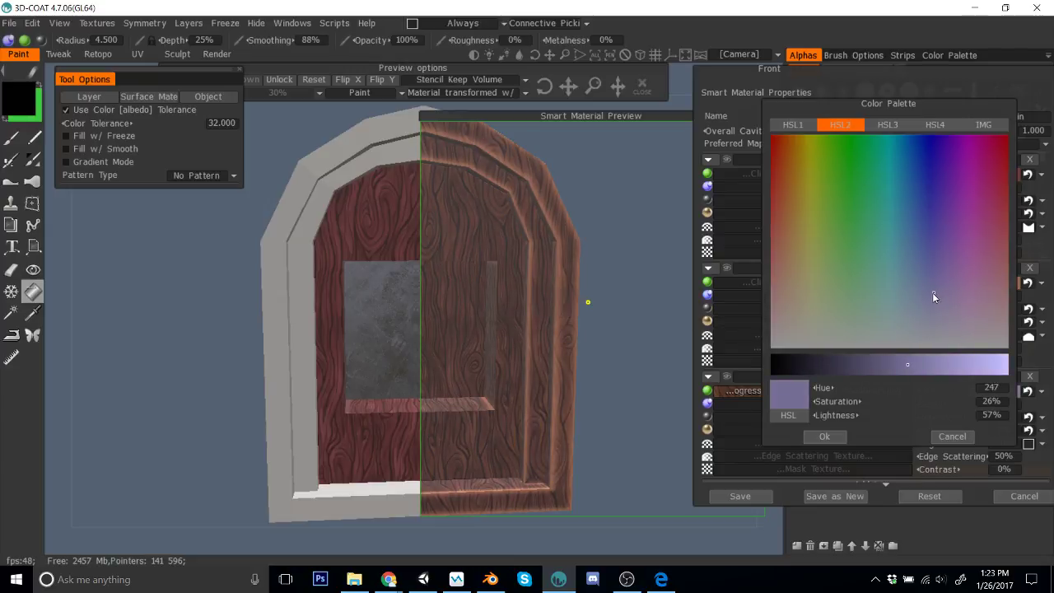
pyautogui.click(839, 436)
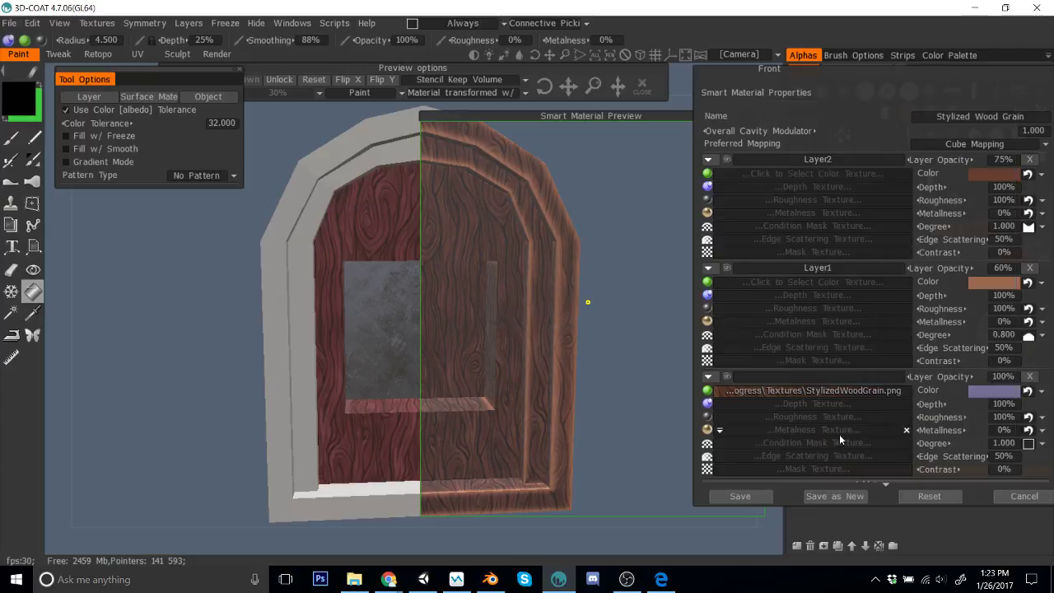
# Step: Darken Layer1's color to 50% lightness and save the brown wood grain as a new smart material
pyautogui.click(980, 285)
pyautogui.moveTo(412, 140); pyautogui.dragTo(830, 101)
pyautogui.click(819, 360)
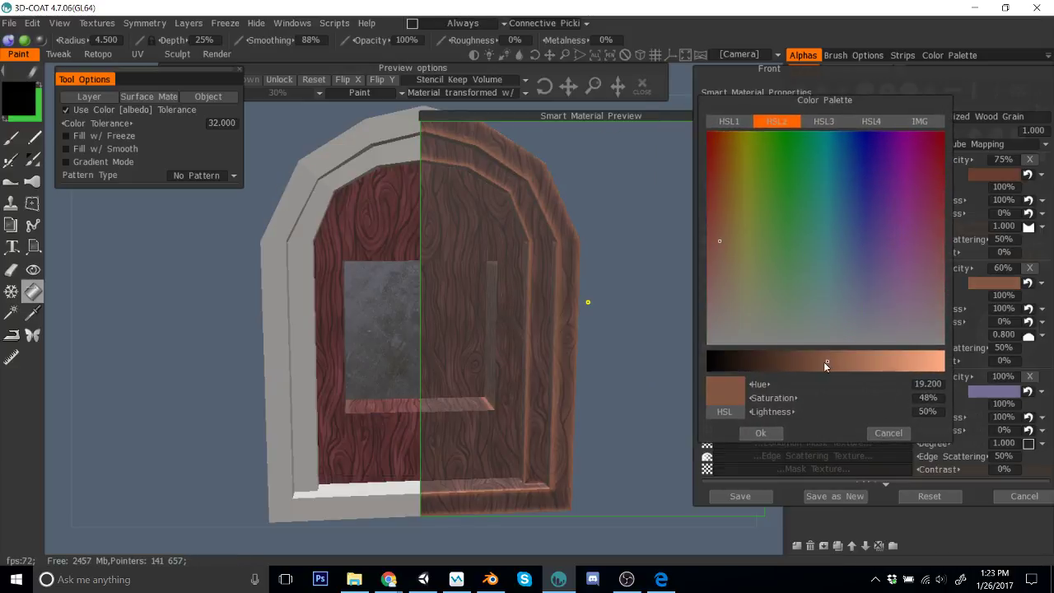
pyautogui.click(756, 434)
pyautogui.click(830, 496)
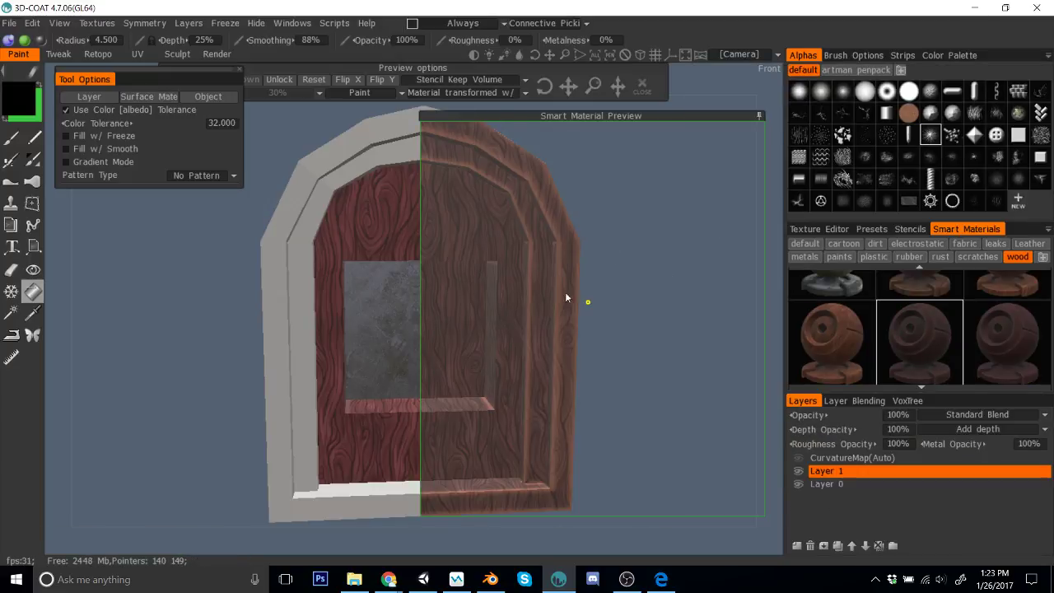
# Step: Fill the Frame 3 surface material with the new brown wood smart material
pyautogui.click(141, 98)
pyautogui.click(491, 301)
pyautogui.click(478, 335)
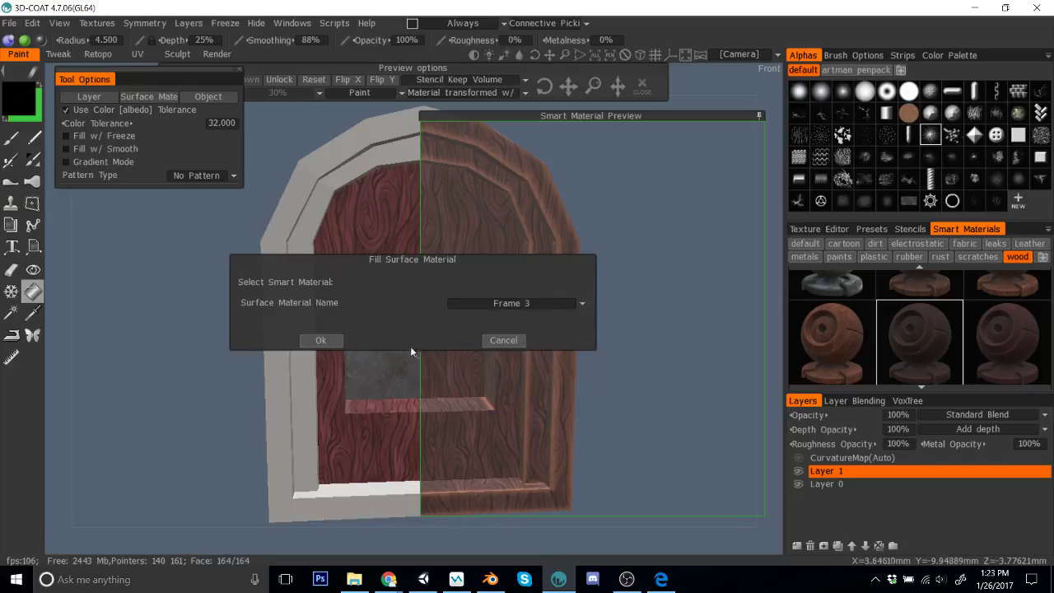
pyautogui.click(321, 341)
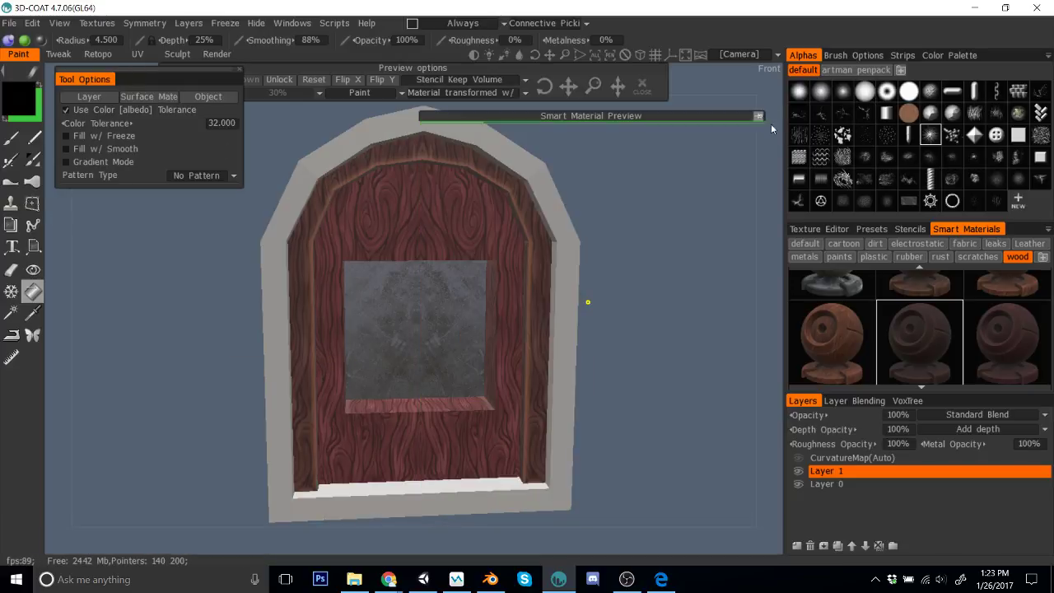
# Step: Fill the Frame4 surface material on the outer arch with the customized reddish wood, and collapse the smart material preview
pyautogui.moveTo(705, 245); pyautogui.dragTo(744, 255)
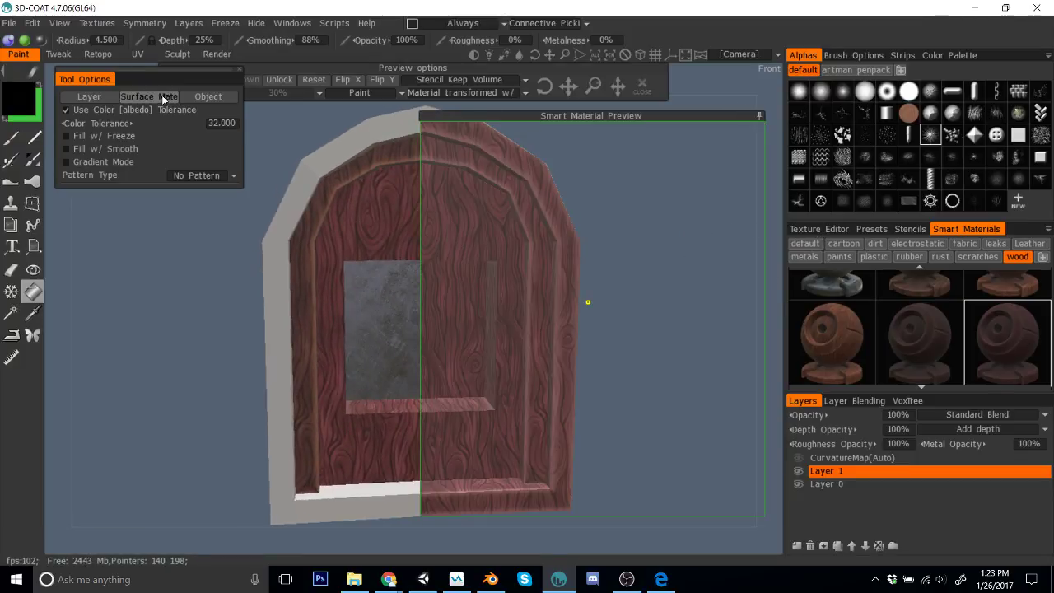
pyautogui.click(541, 275)
pyautogui.click(520, 303)
pyautogui.click(486, 317)
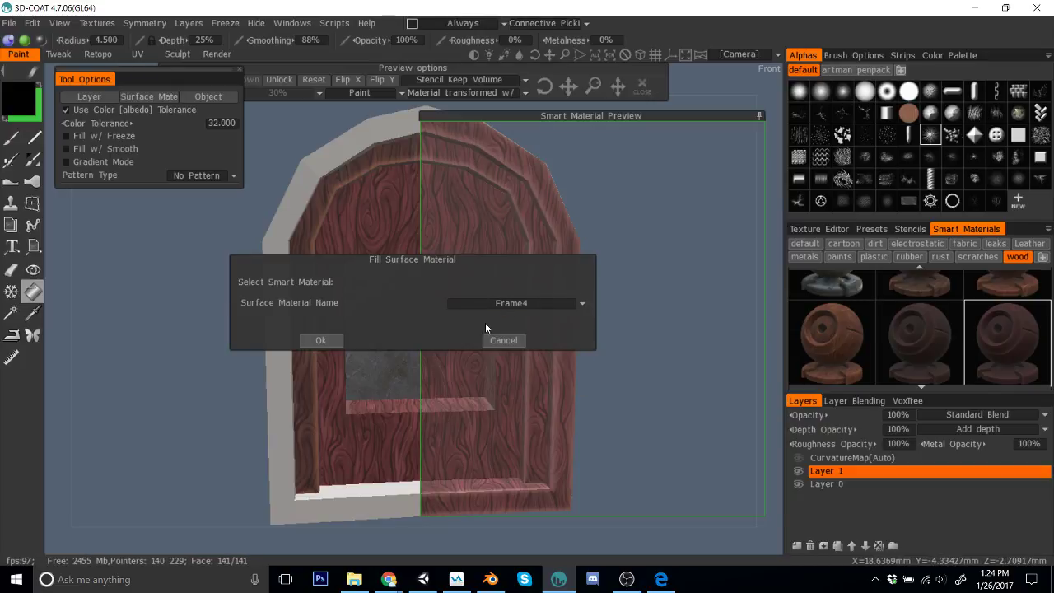
pyautogui.click(334, 341)
pyautogui.click(758, 116)
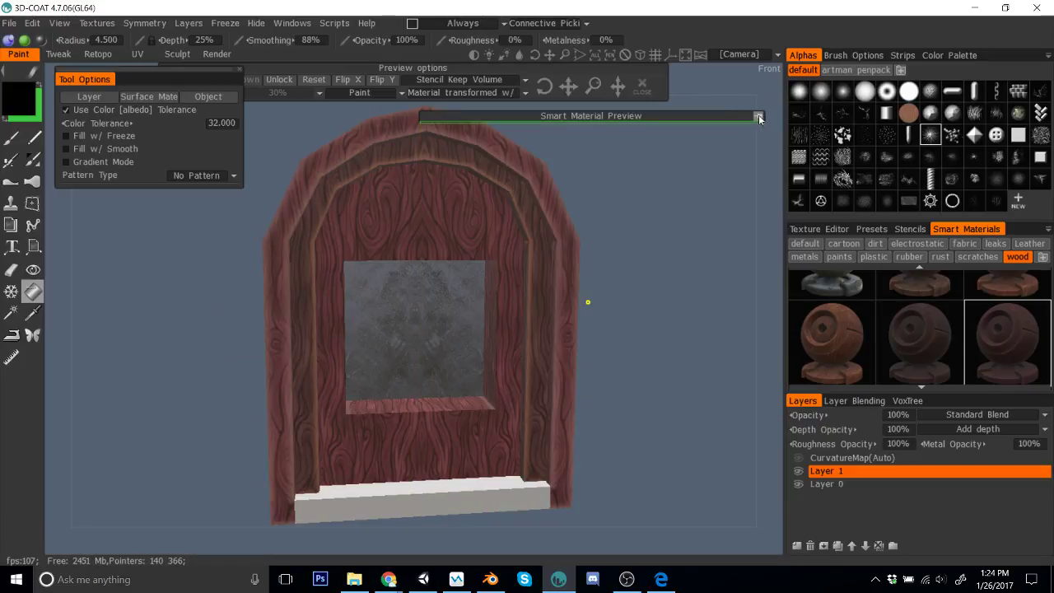
# Step: Fill the Base surface material at the window's foot with the brown wood smart material
pyautogui.moveTo(643, 234)
pyautogui.mouseDown()
pyautogui.moveTo(567, 196)
pyautogui.moveTo(616, 238)
pyautogui.moveTo(655, 231)
pyautogui.mouseUp()
pyautogui.click(876, 303)
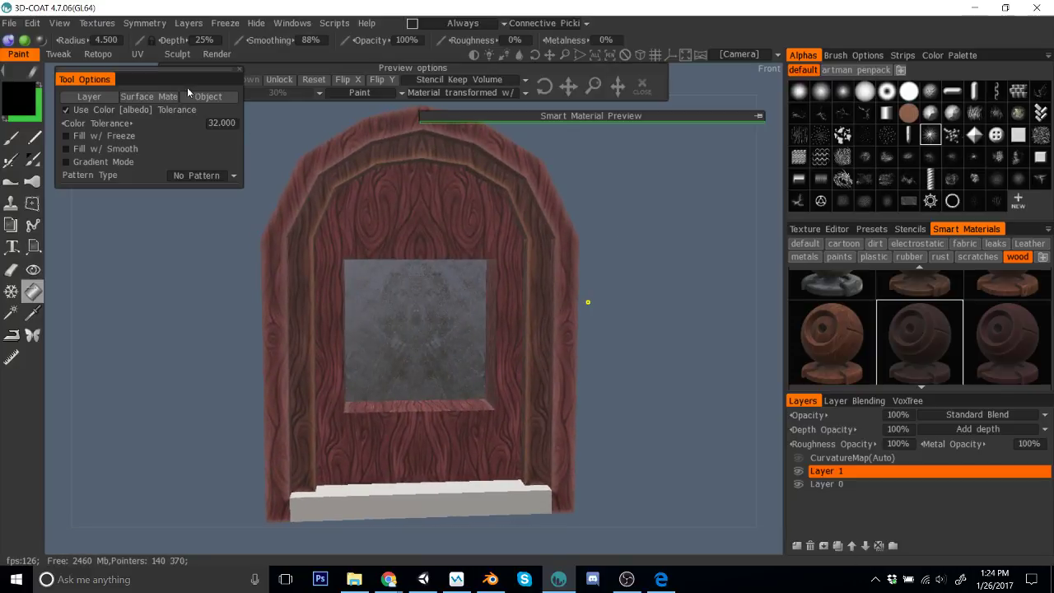
pyautogui.click(159, 96)
pyautogui.click(529, 301)
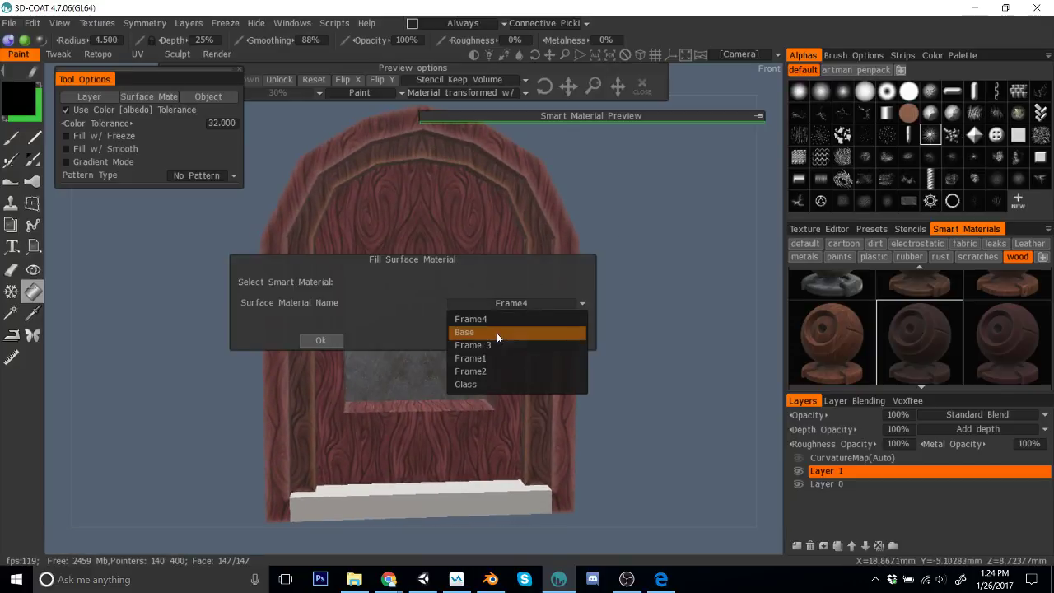
pyautogui.click(497, 333)
pyautogui.click(319, 340)
pyautogui.moveTo(692, 357); pyautogui.dragTo(679, 316)
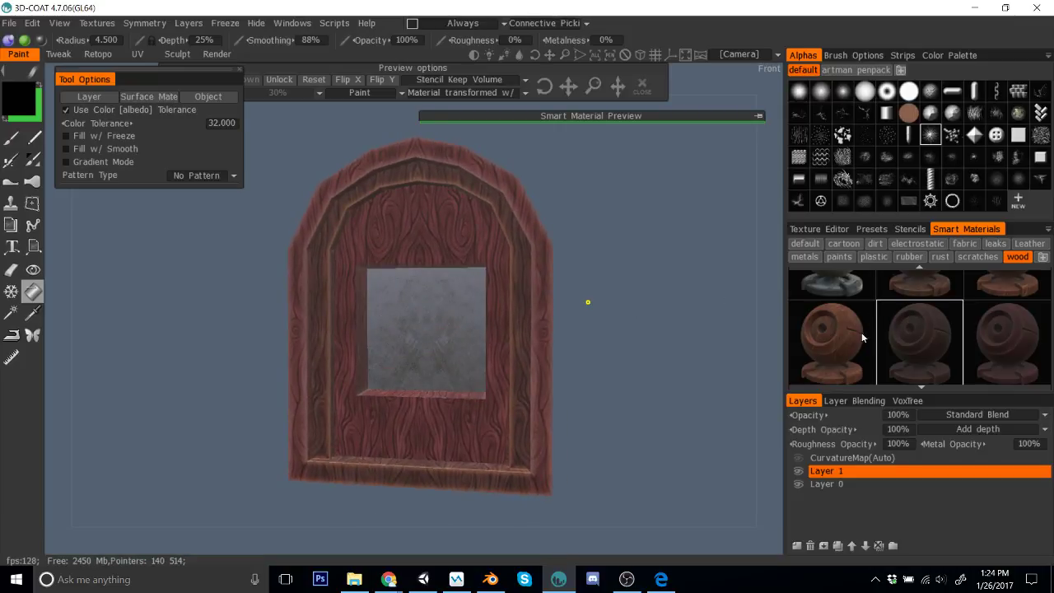
pyautogui.click(1009, 342)
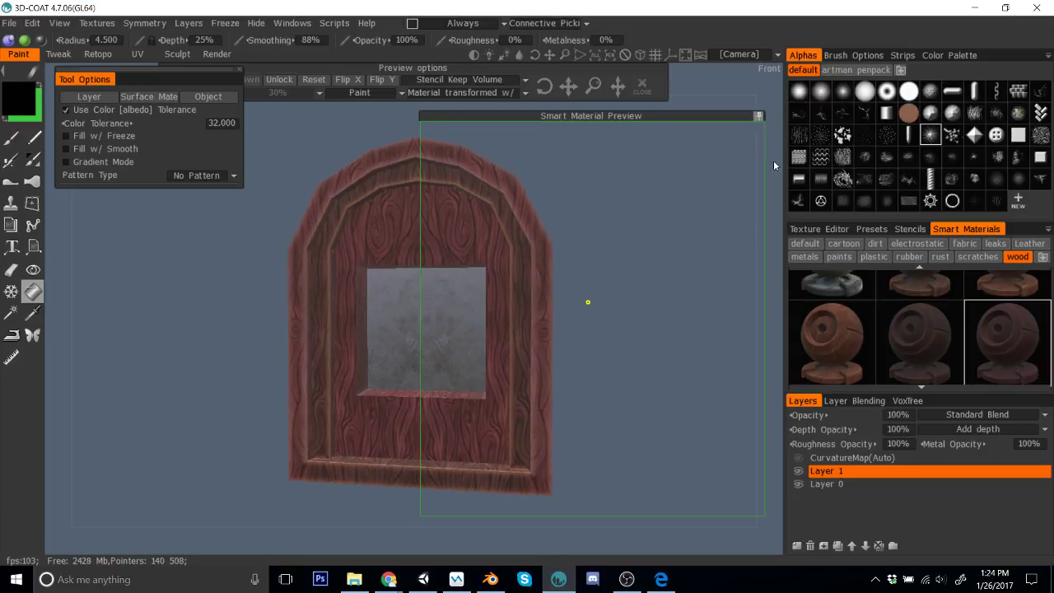
pyautogui.rightClick(1006, 332)
pyautogui.click(942, 308)
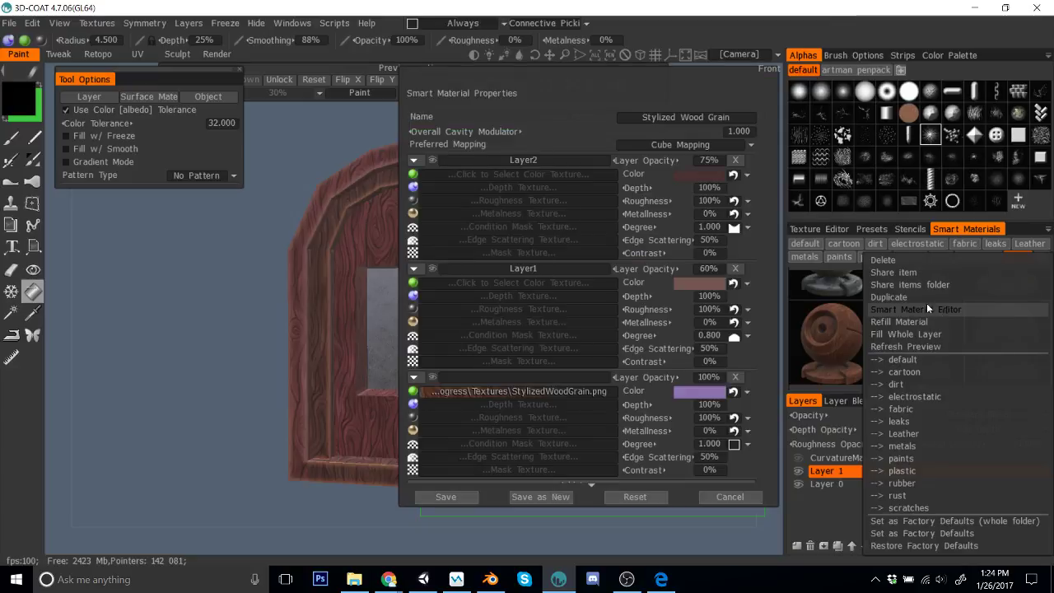
pyautogui.click(690, 392)
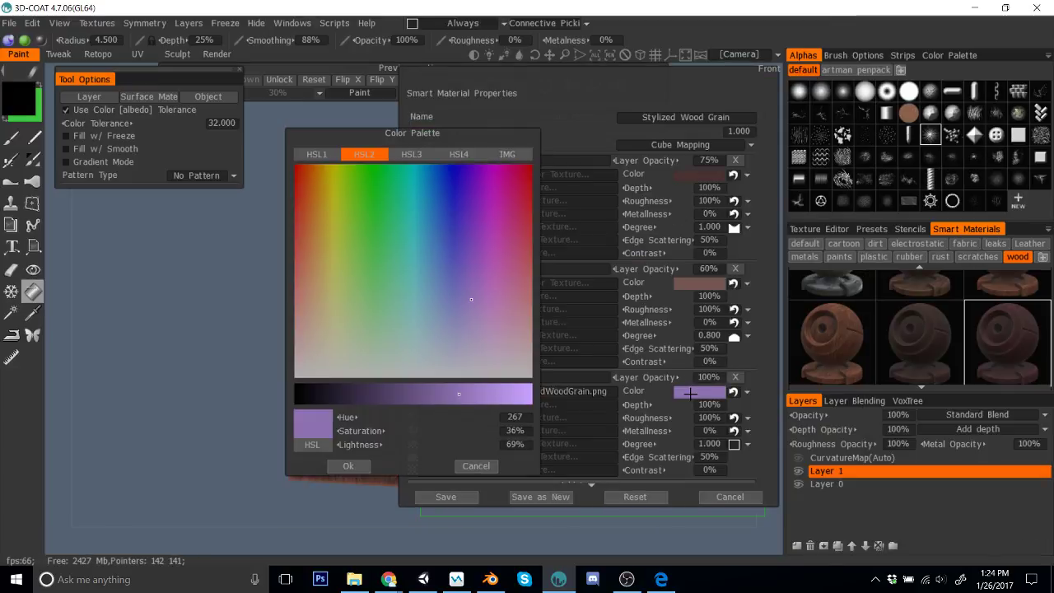
pyautogui.moveTo(436, 134); pyautogui.dragTo(638, 104)
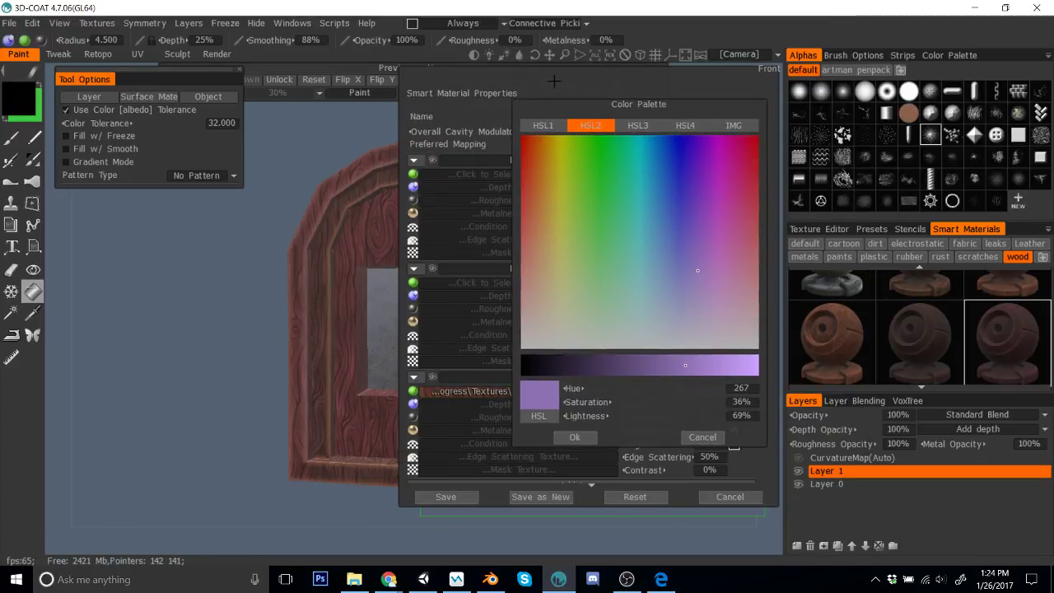
pyautogui.click(703, 437)
pyautogui.click(729, 496)
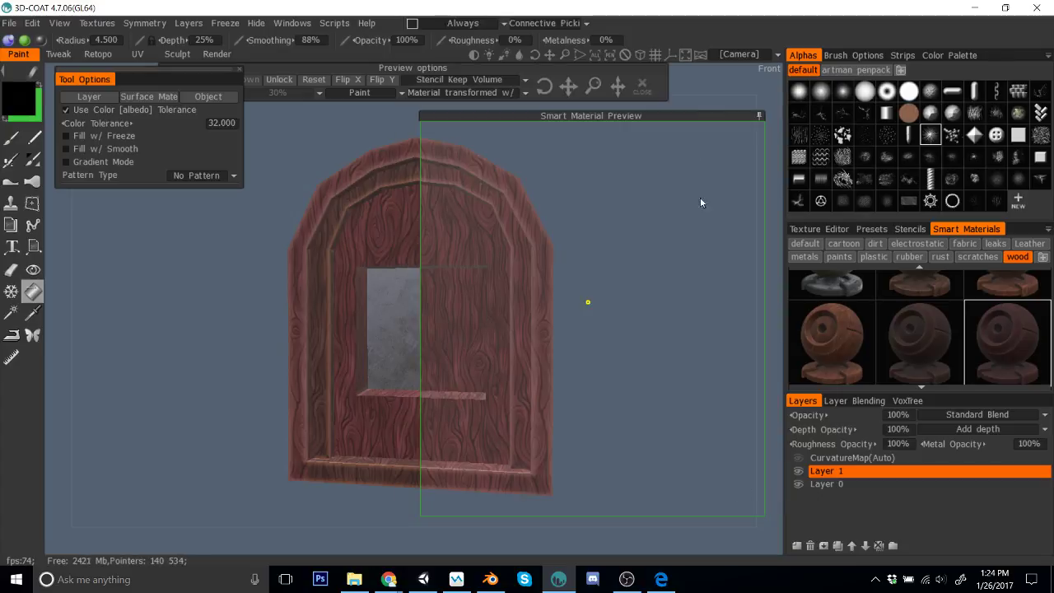
# Step: Move the smart material preview over the window, tint the reddish wood's grain texture layer a more saturated blue-violet, and save the material
pyautogui.moveTo(693, 113); pyautogui.dragTo(465, 113)
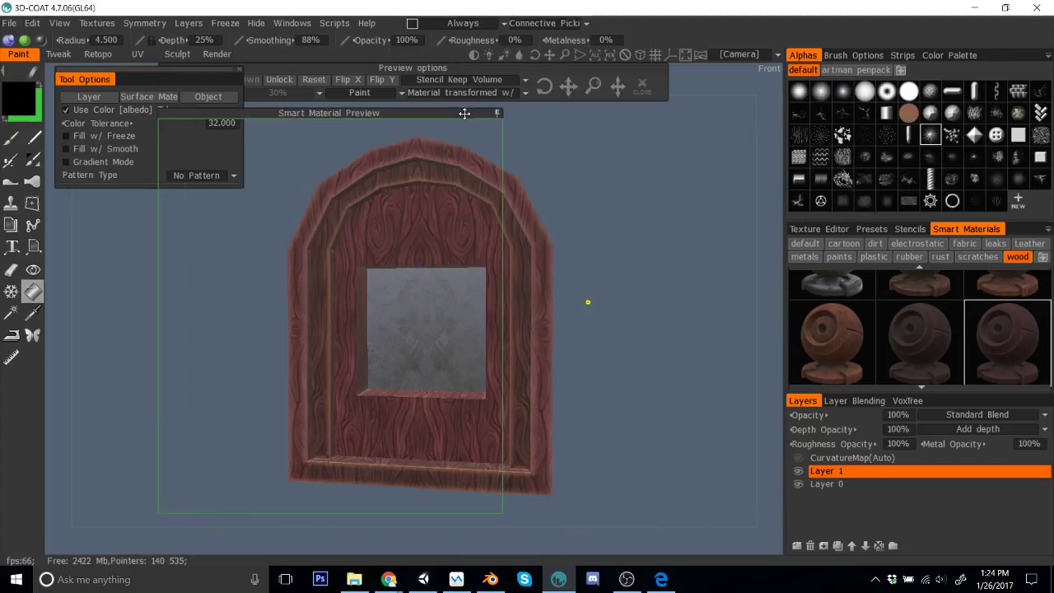
pyautogui.rightClick(1021, 334)
pyautogui.click(980, 310)
pyautogui.moveTo(640, 78); pyautogui.dragTo(858, 92)
pyautogui.click(914, 403)
pyautogui.moveTo(499, 137); pyautogui.dragTo(858, 144)
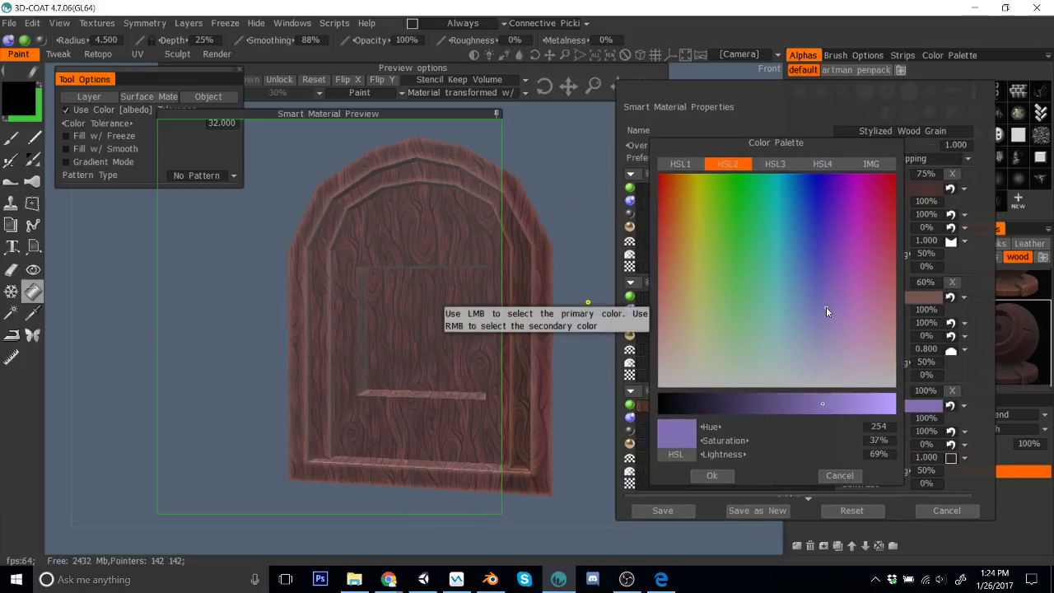
pyautogui.moveTo(816, 308); pyautogui.dragTo(824, 270)
pyautogui.click(712, 476)
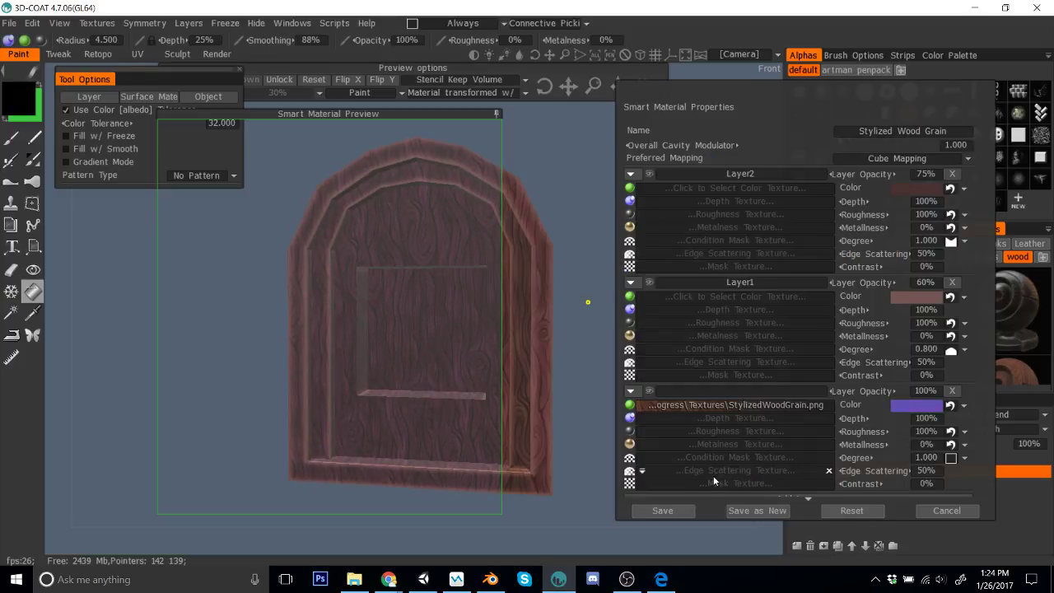
pyautogui.click(659, 511)
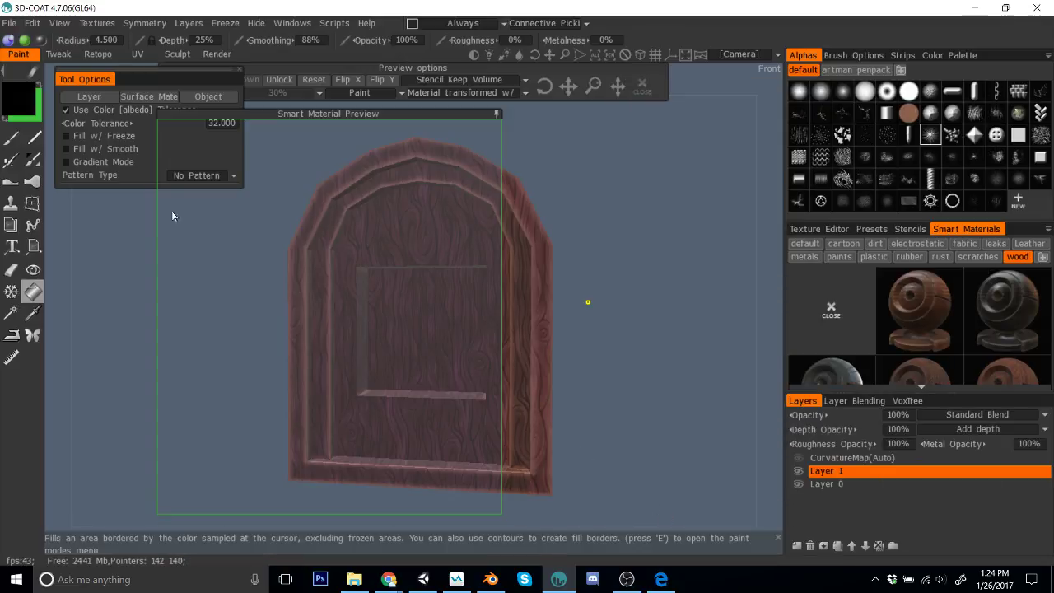
# Step: Fill the Frame1 and Frame2 surface materials with the violet-tinted reddish wood smart material
pyautogui.click(156, 97)
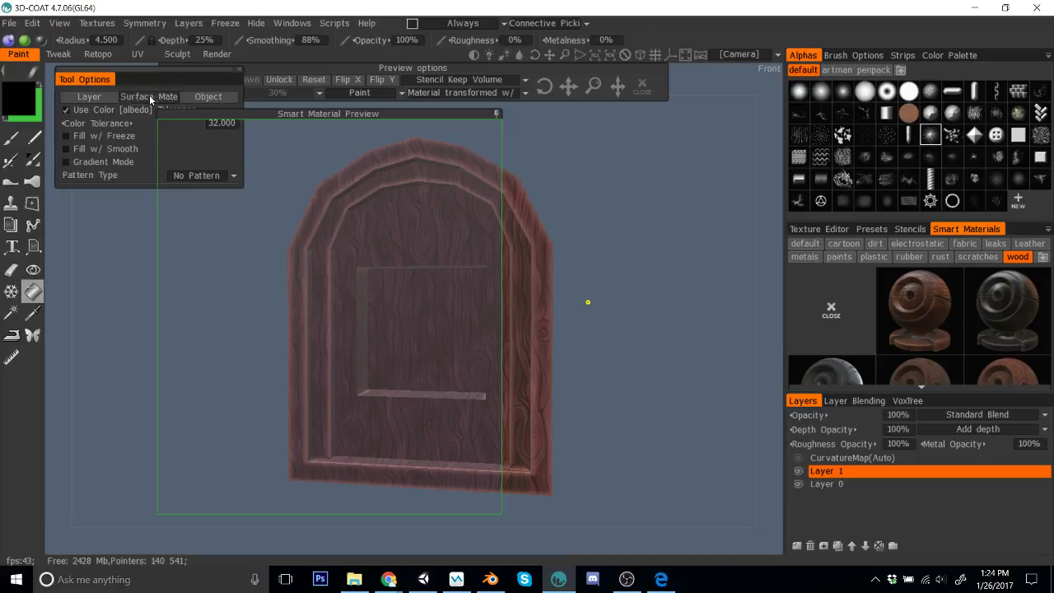
pyautogui.click(423, 301)
pyautogui.click(515, 303)
pyautogui.click(492, 360)
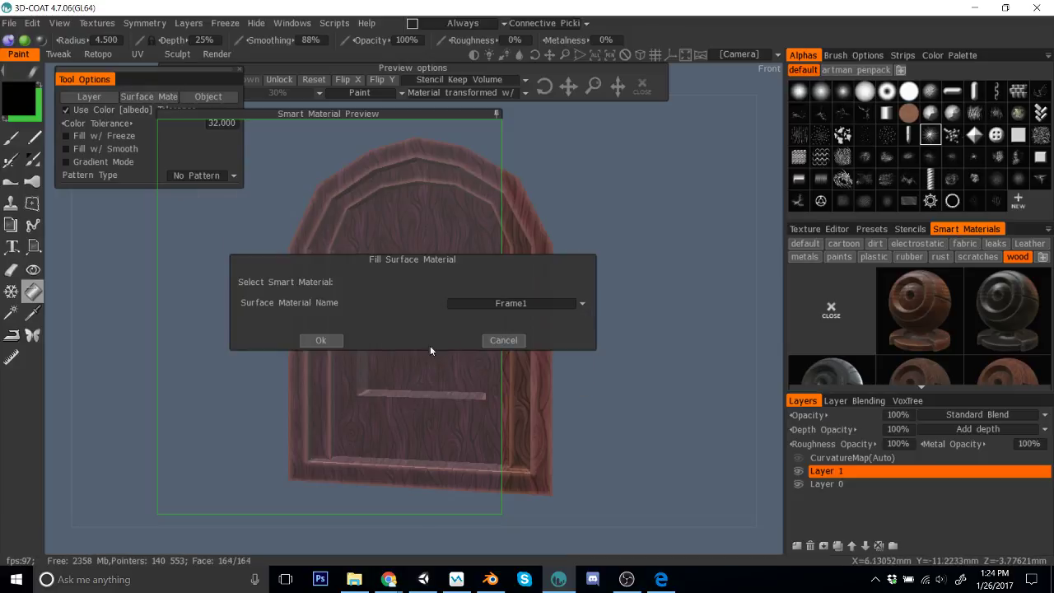
pyautogui.click(320, 340)
pyautogui.click(393, 277)
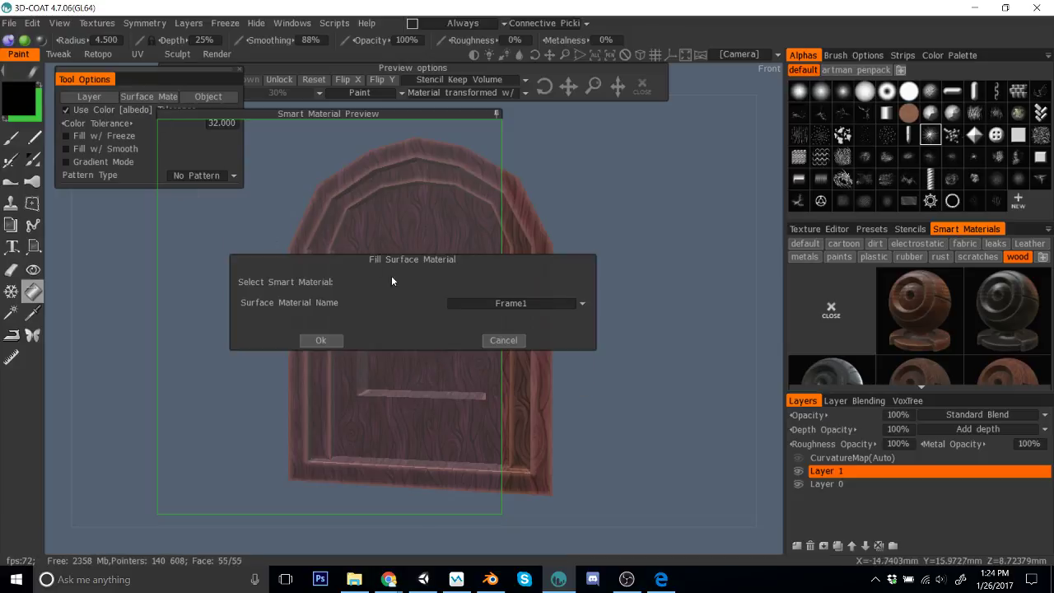
pyautogui.click(510, 303)
pyautogui.click(487, 362)
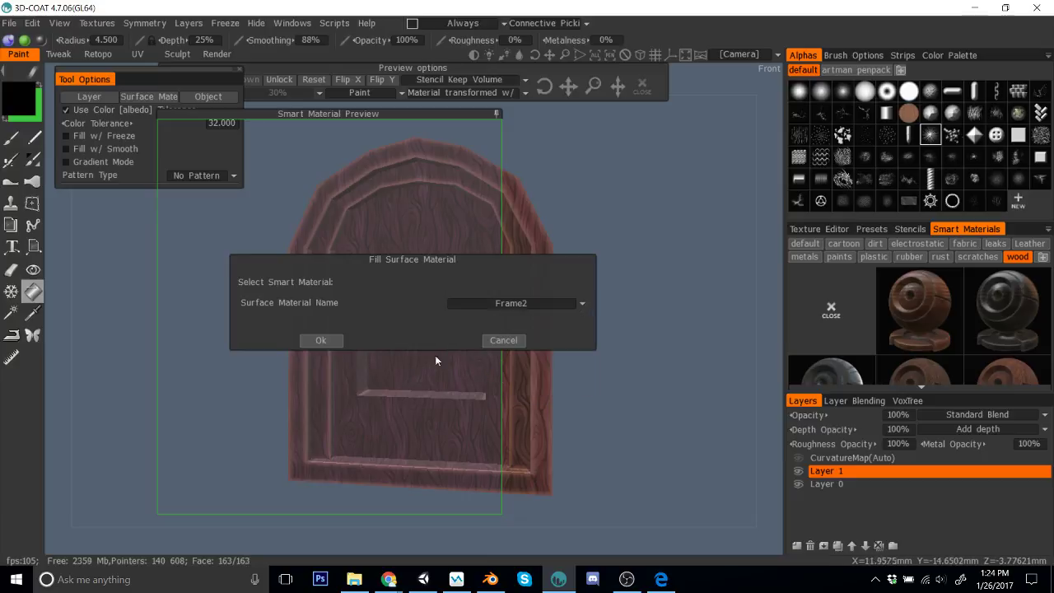
pyautogui.click(328, 338)
# Step: Fill the Frame4 surface material on the outer arch with the violet-tinted wood, and collapse the smart material preview
pyautogui.click(282, 209)
pyautogui.click(502, 304)
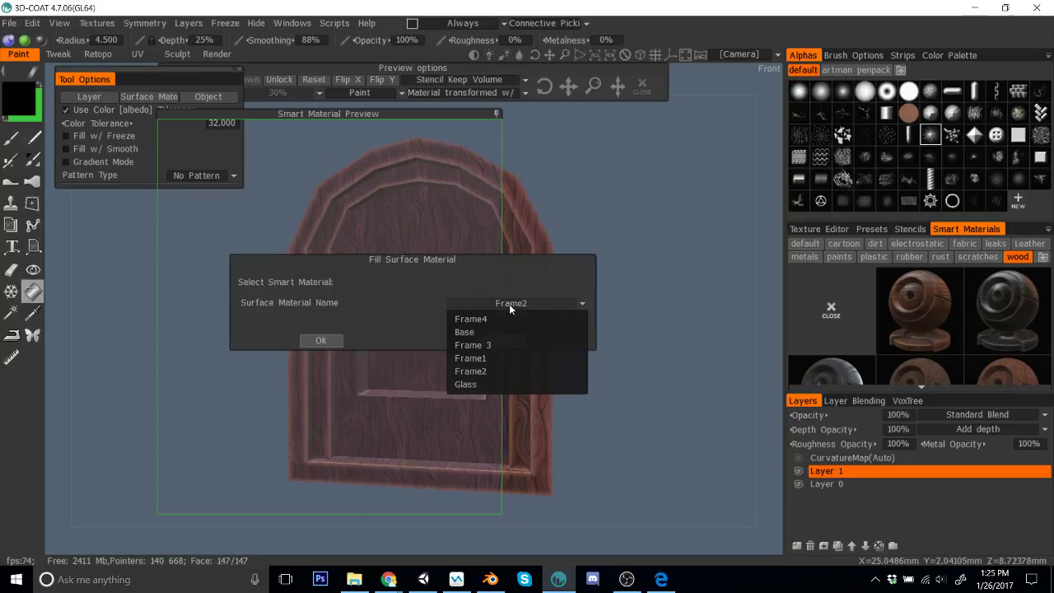
pyautogui.click(492, 333)
pyautogui.click(321, 340)
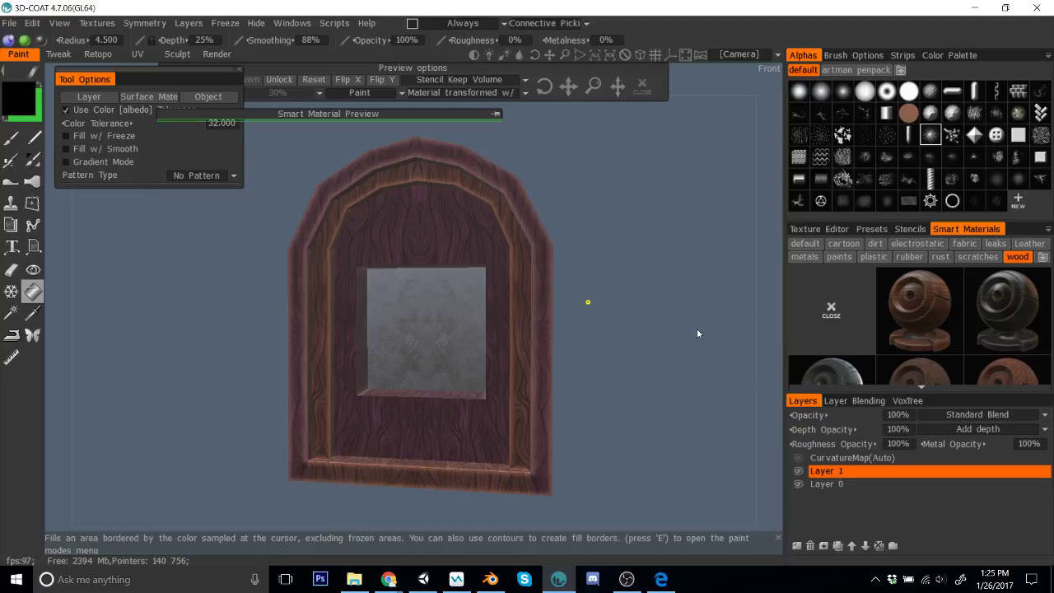
pyautogui.moveTo(696, 333); pyautogui.dragTo(717, 370)
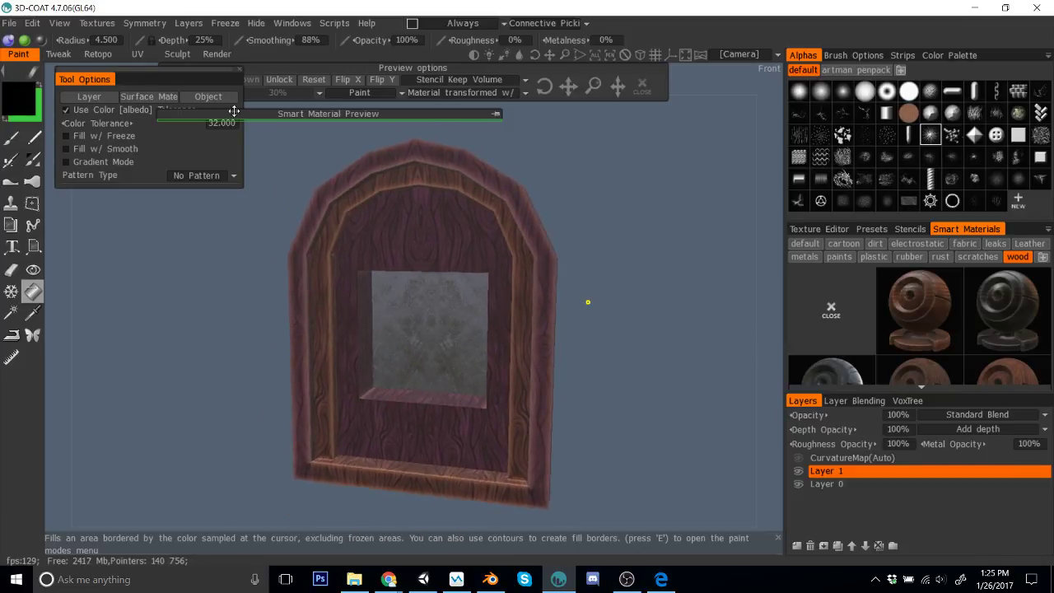
# Step: Start saving the project under a new name and create a folder called windows inside In Progress > Work
pyautogui.click(9, 23)
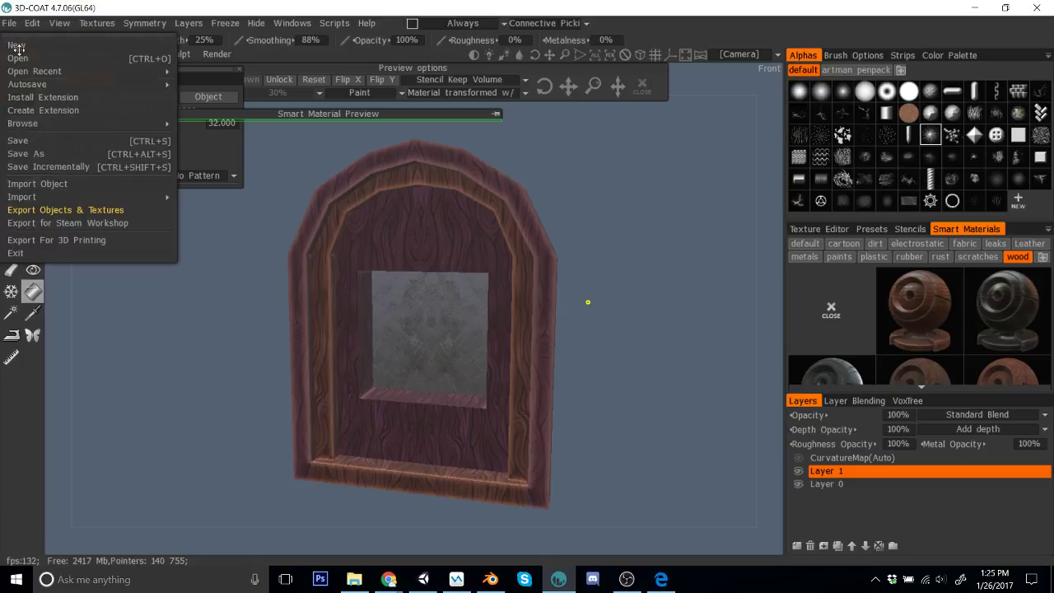
pyautogui.click(51, 154)
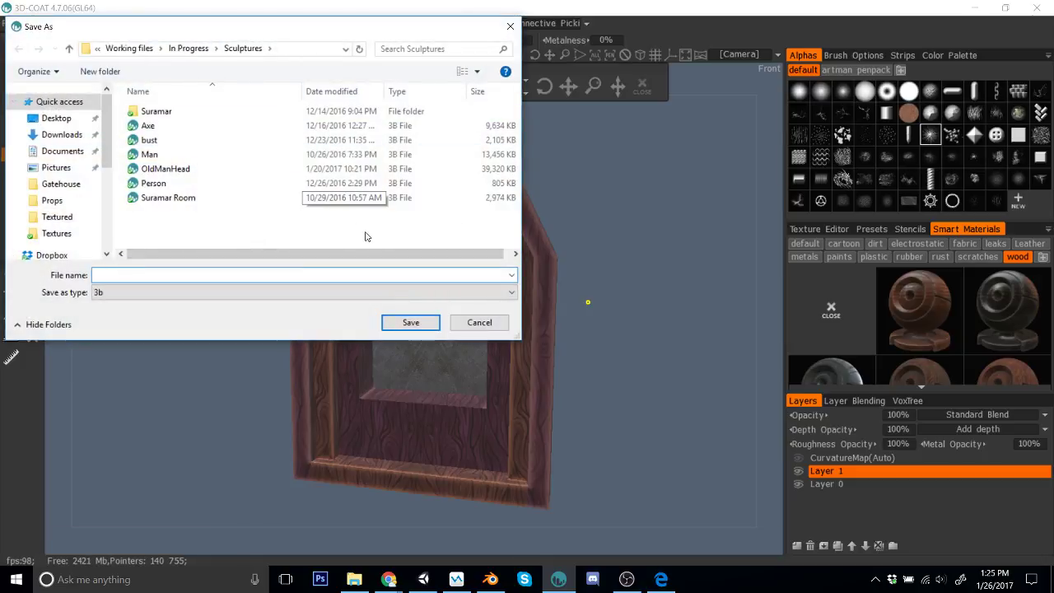
pyautogui.click(188, 49)
pyautogui.doubleClick(179, 226)
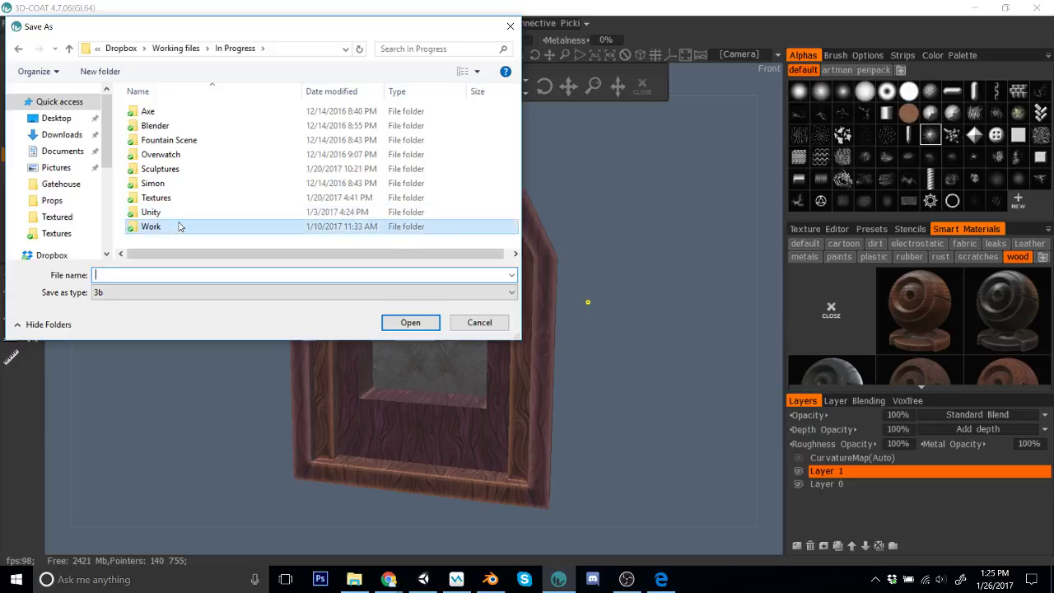
pyautogui.click(99, 72)
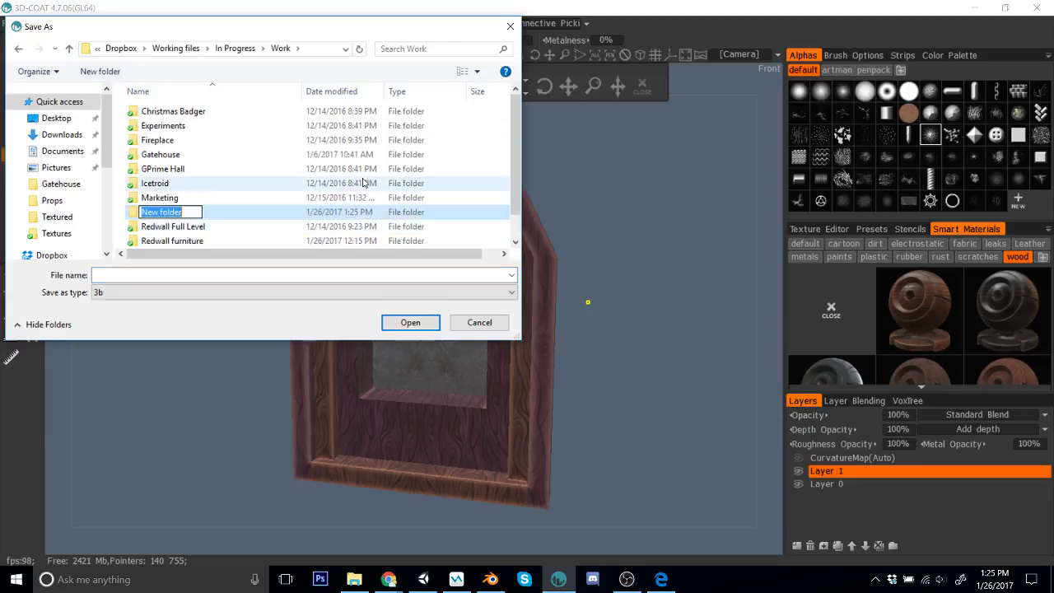
pyautogui.write('windows')
pyautogui.press('Return')
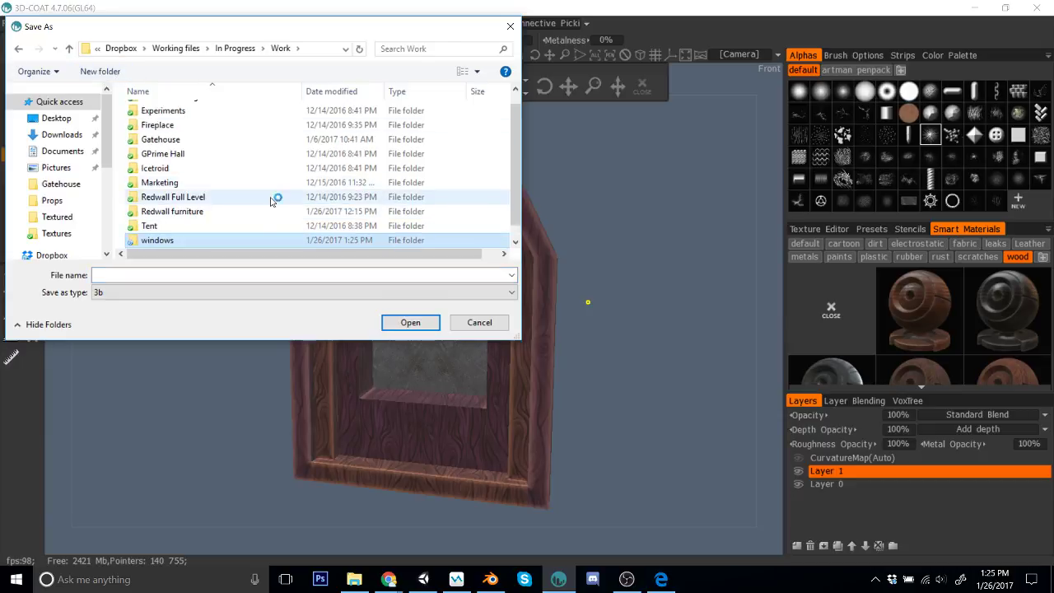
# Step: Save the project as wood1 in the windows folder
pyautogui.doubleClick(277, 240)
pyautogui.click(302, 273)
pyautogui.write('wood1')
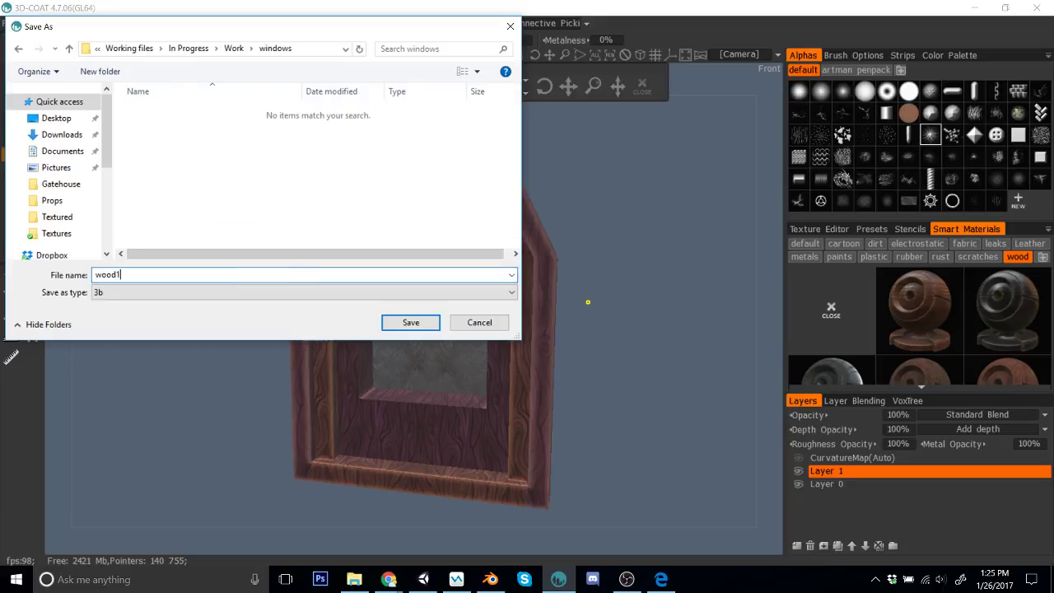
pyautogui.press('Return')
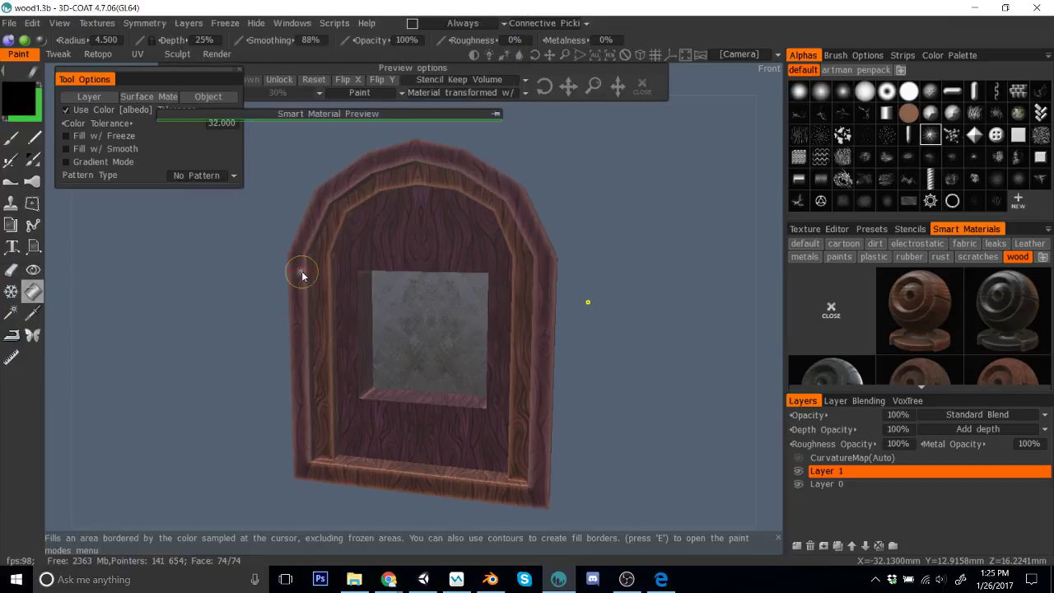
# Step: Start a new per-pixel UV-mapped painting project with archwindows.fbx, keeping the UVs and a 1024 by 1024 texture
pyautogui.click(10, 23)
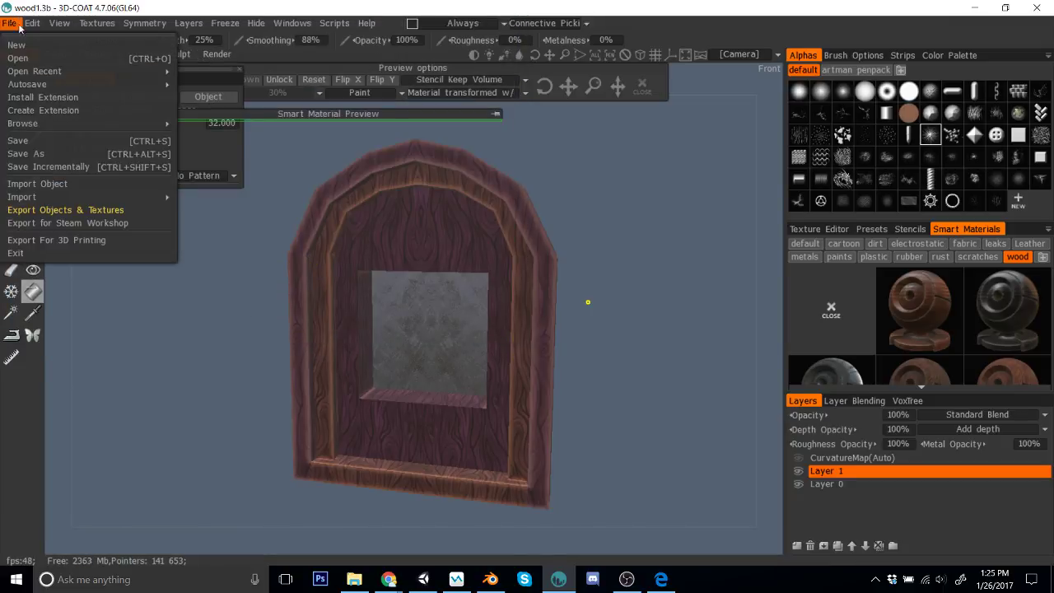
pyautogui.click(40, 45)
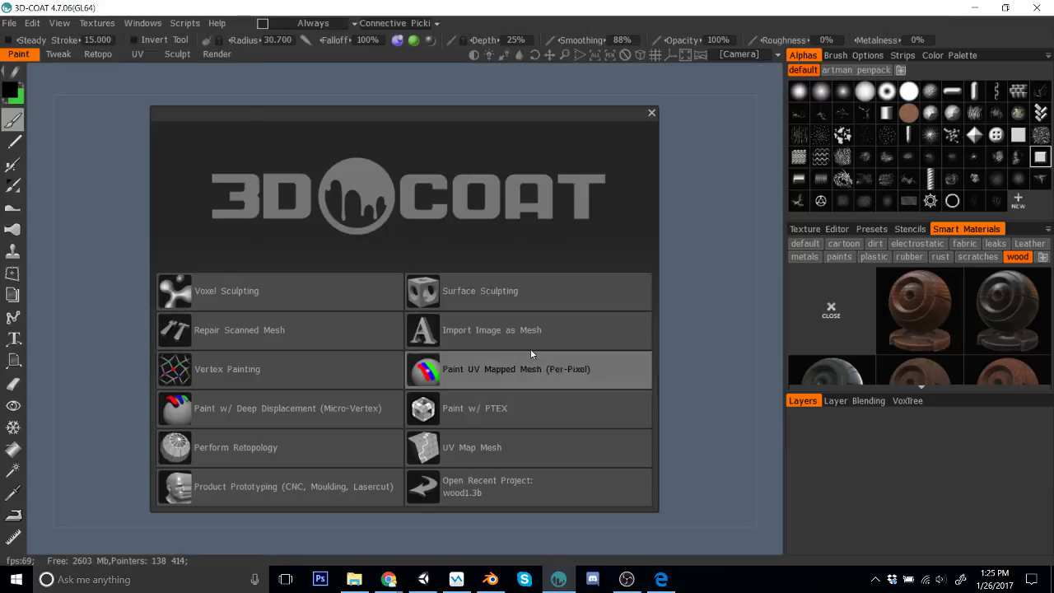
pyautogui.click(525, 377)
pyautogui.click(238, 289)
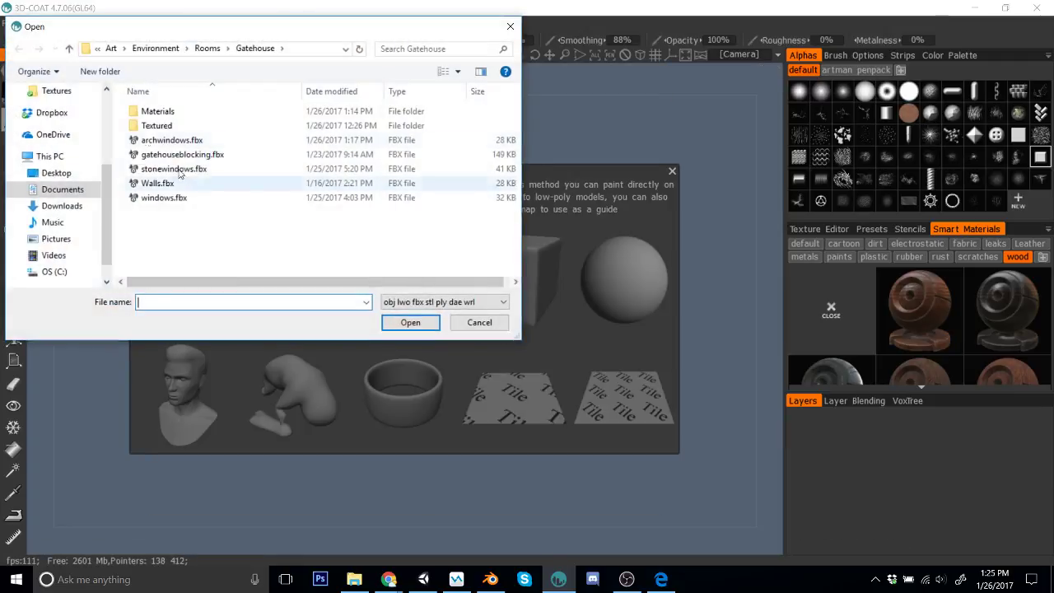
pyautogui.click(170, 140)
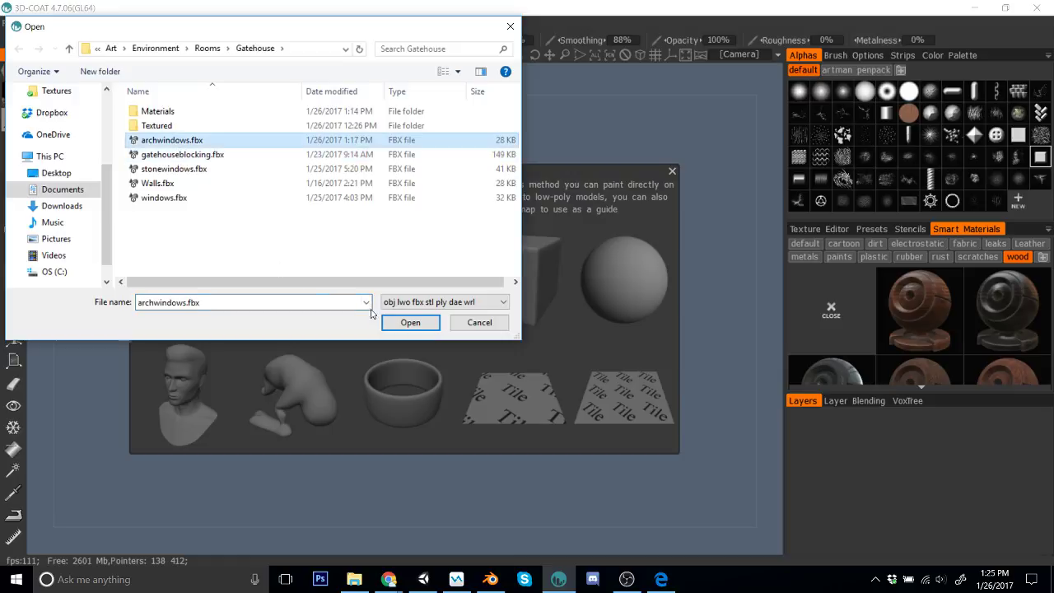
pyautogui.click(410, 323)
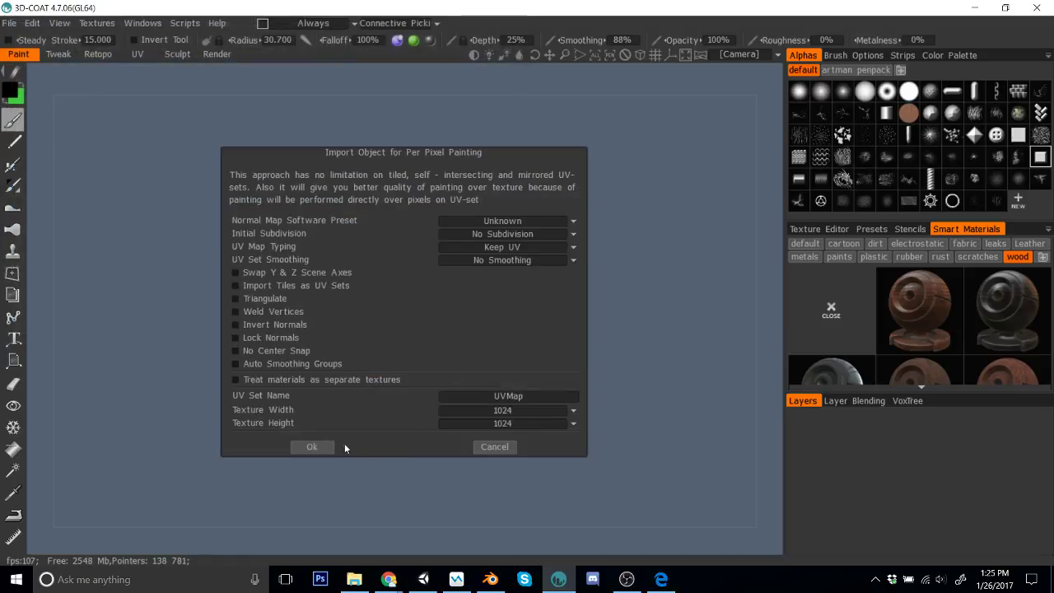
pyautogui.click(324, 448)
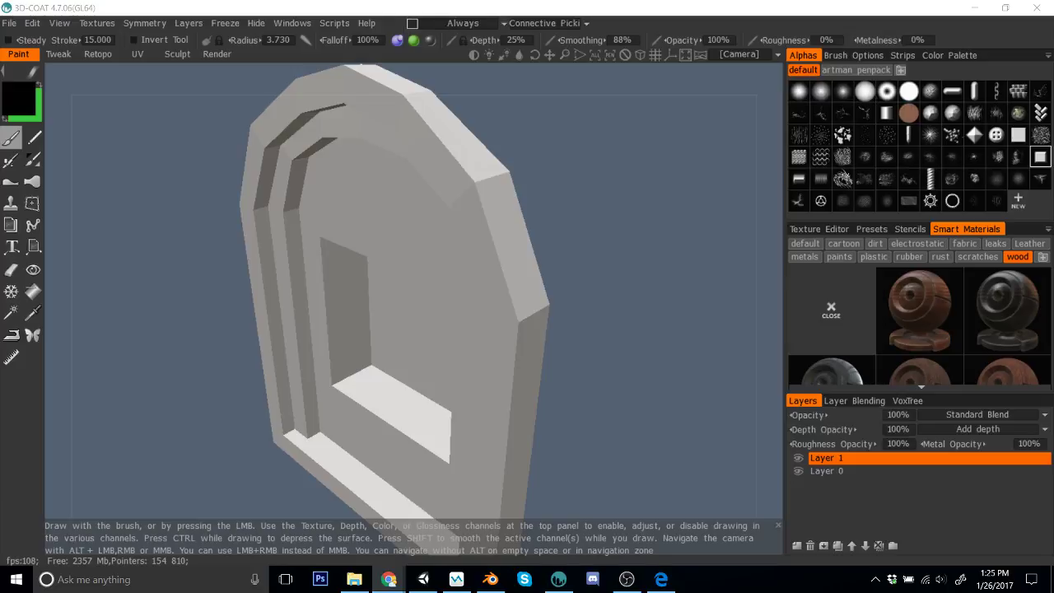
# Step: Browse the wood and cartoon smart materials and select the dark purplish rock material from the cartoon set
pyautogui.click(435, 5)
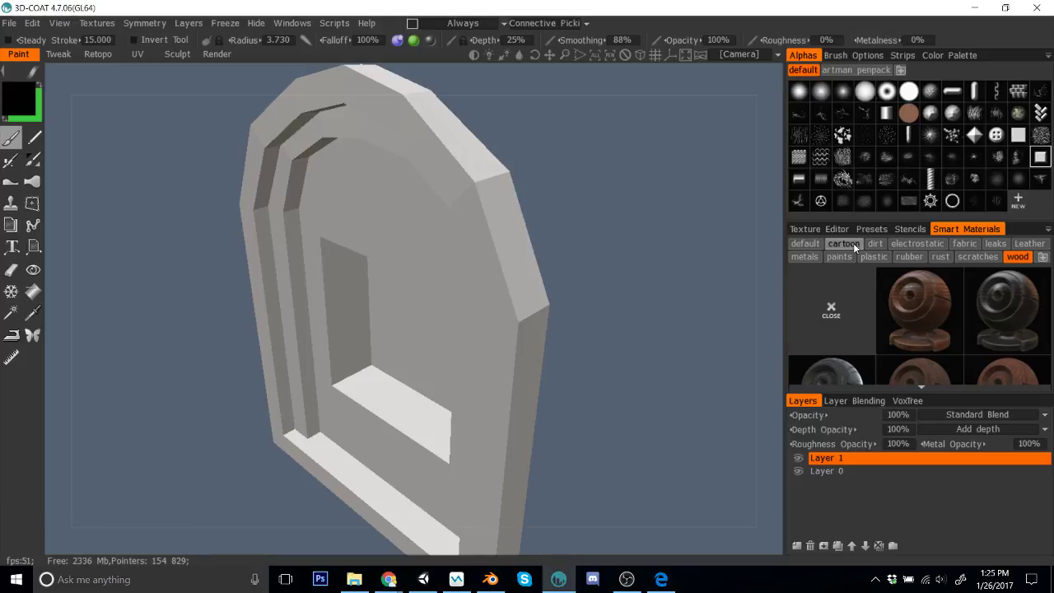
pyautogui.moveTo(953, 351)
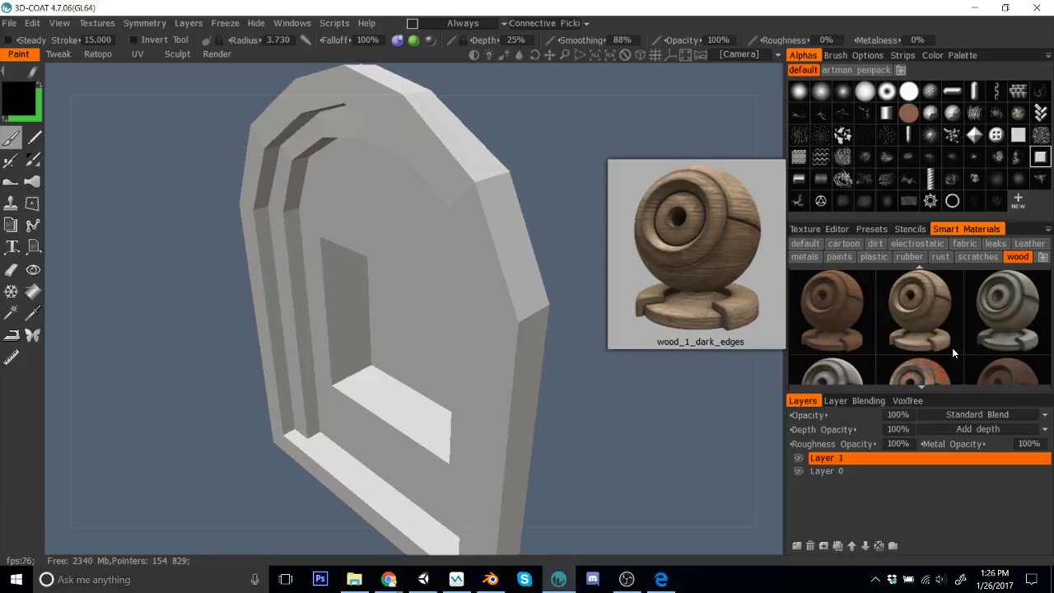
pyautogui.scroll(-3, 952, 347)
pyautogui.scroll(3, 952, 348)
pyautogui.scroll(-3, 952, 347)
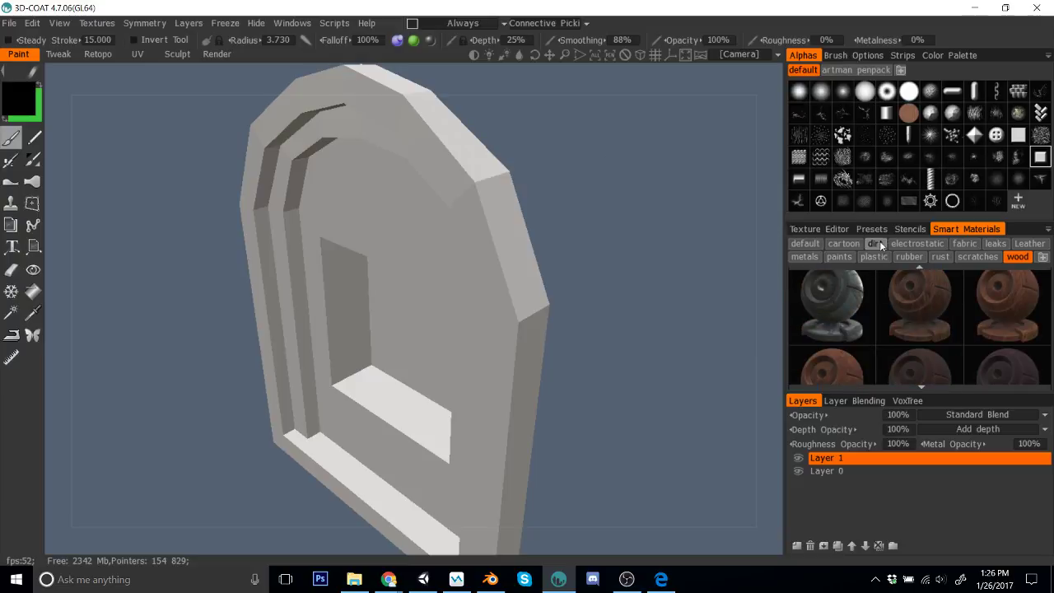
pyautogui.click(855, 242)
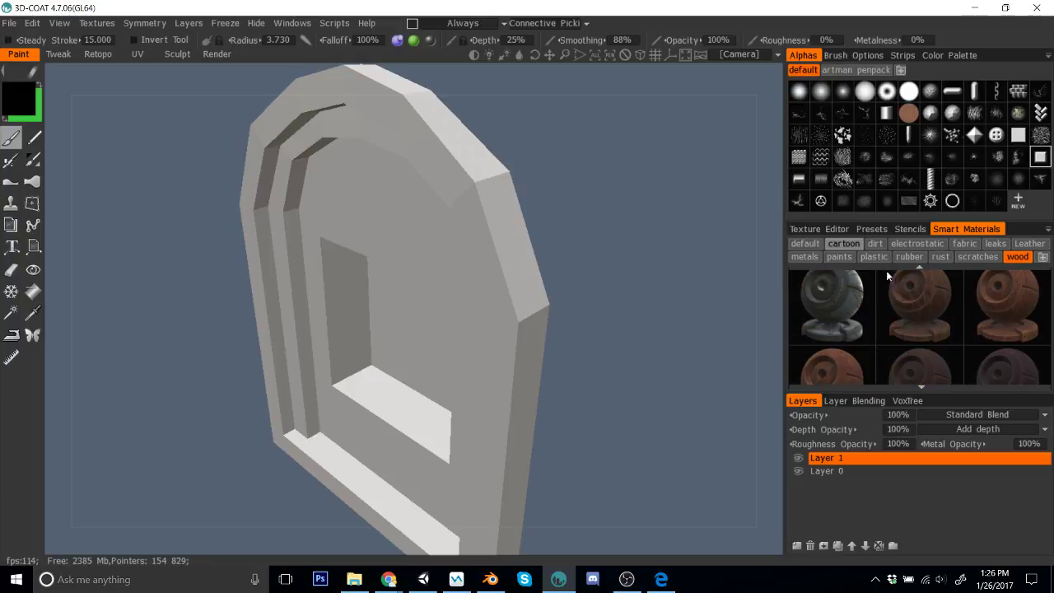
pyautogui.scroll(-2, 953, 312)
pyautogui.moveTo(954, 314)
pyautogui.scroll(1, 949, 318)
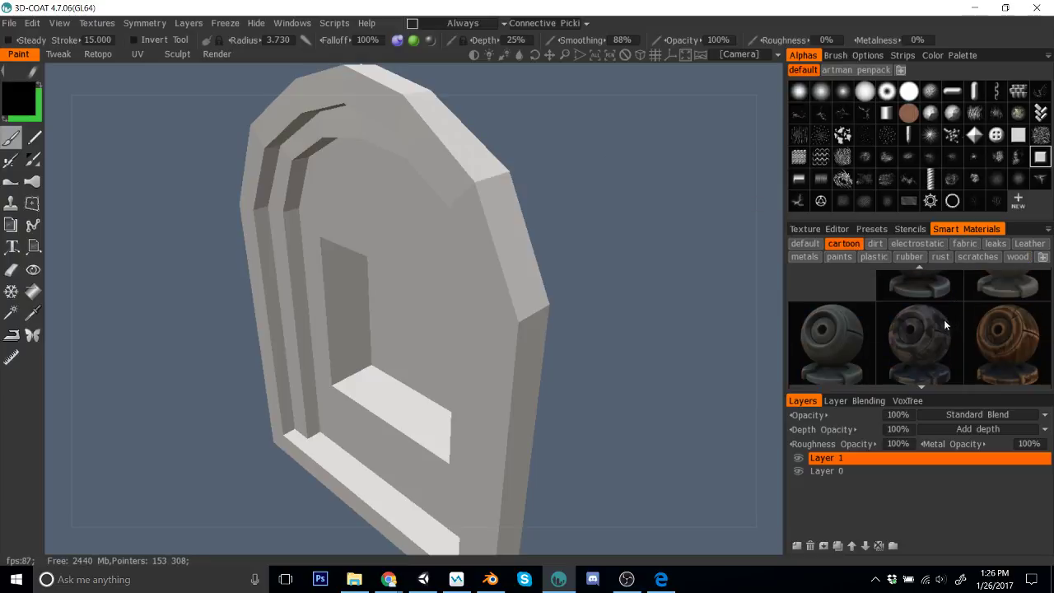
pyautogui.click(941, 326)
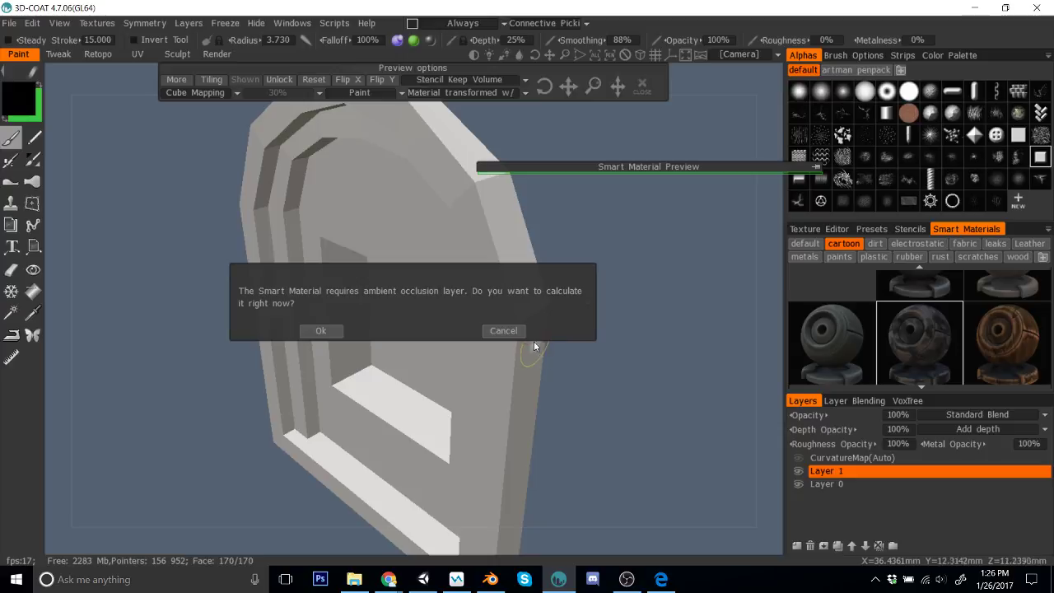
# Step: Calculate the ambient occlusion layer for the rock material, and expand the smart material preview over the window
pyautogui.click(320, 330)
pyautogui.click(305, 362)
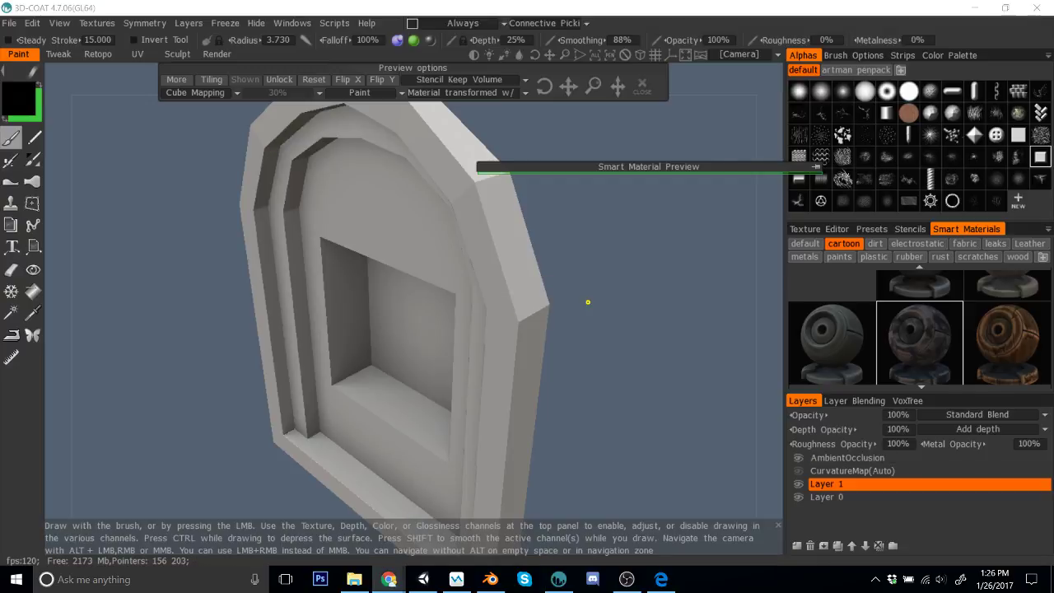
pyautogui.moveTo(817, 171); pyautogui.dragTo(805, 147)
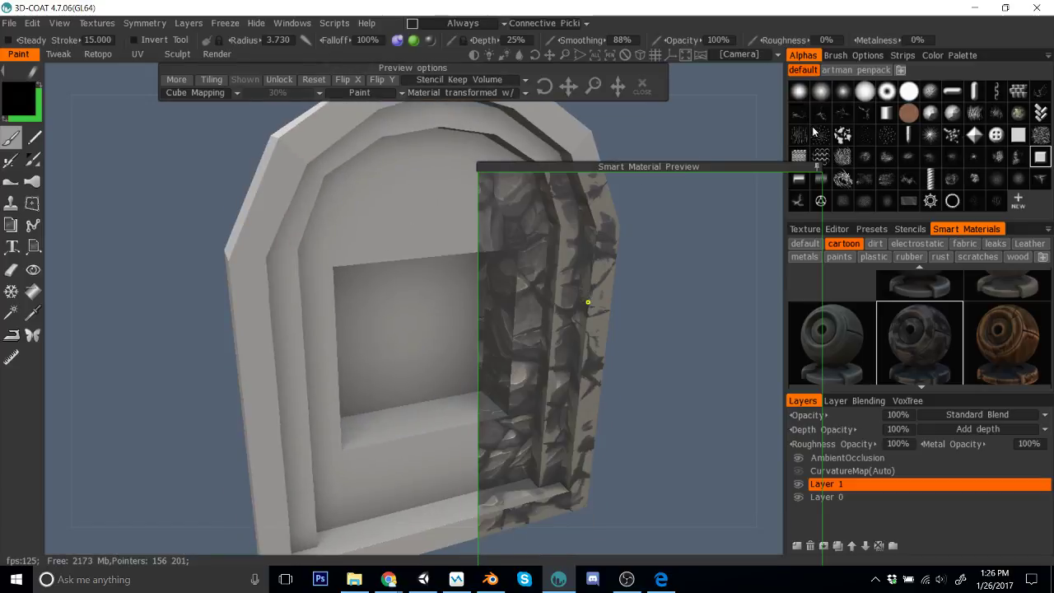
pyautogui.moveTo(694, 142); pyautogui.dragTo(615, 144)
# Step: Switch to Unity, check the gatehouse's Textured folder, and open the Environment > Textures folder
pyautogui.click(422, 579)
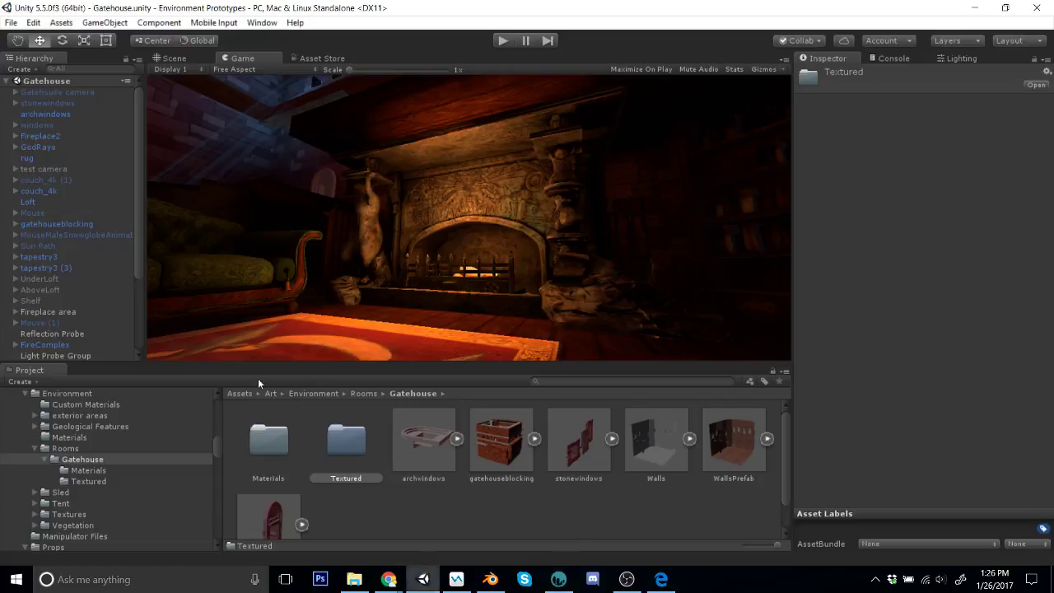
pyautogui.doubleClick(346, 438)
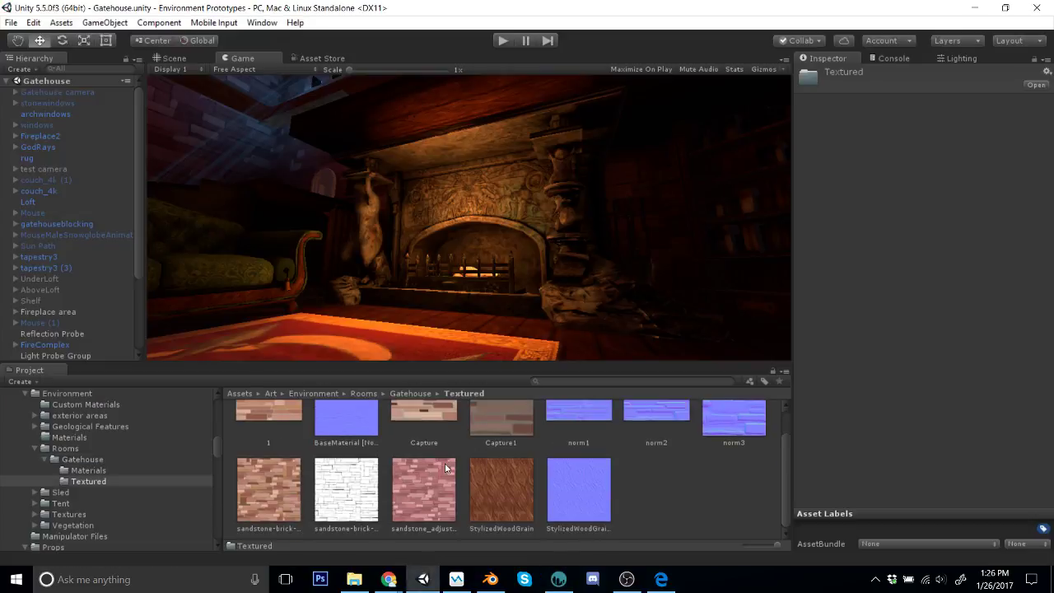
pyautogui.click(323, 393)
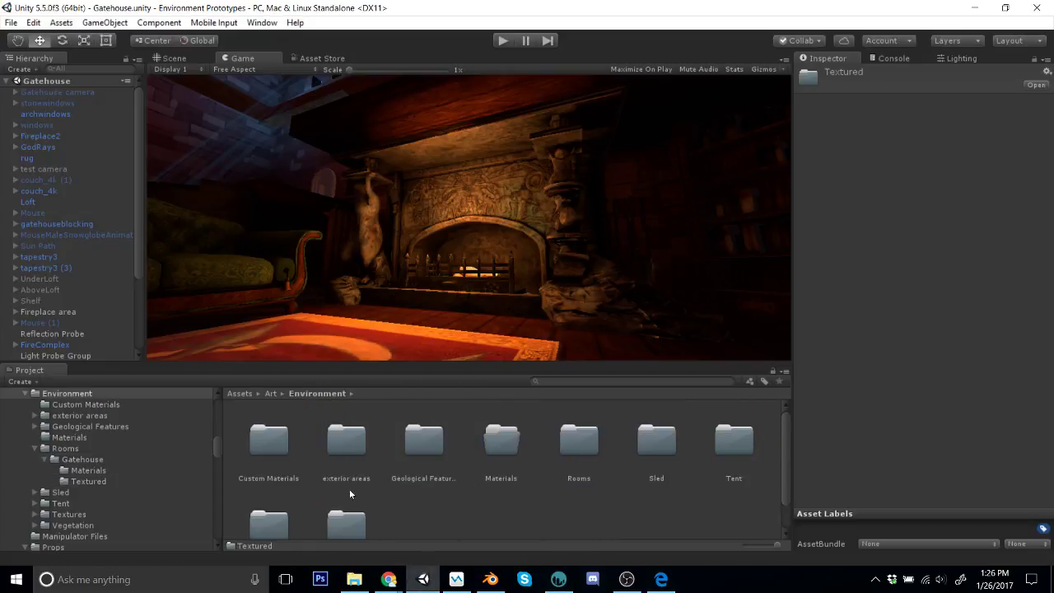
pyautogui.scroll(-1, 568, 461)
pyautogui.doubleClick(255, 489)
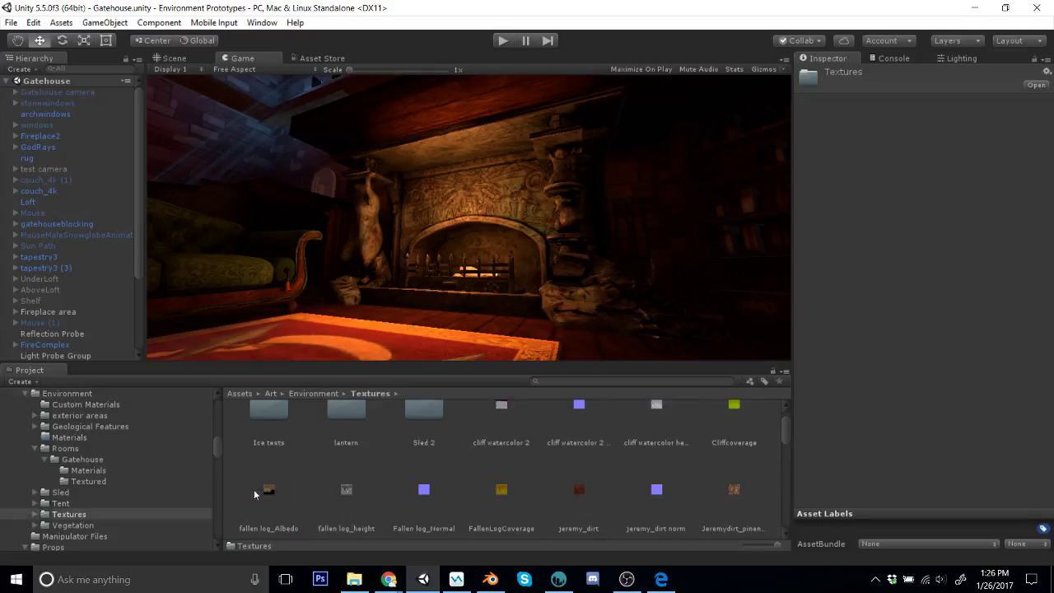
# Step: Find the rock_Tile texture in the Textures folder and show its file in the file explorer
pyautogui.scroll(-4, 596, 453)
pyautogui.scroll(-10, 596, 451)
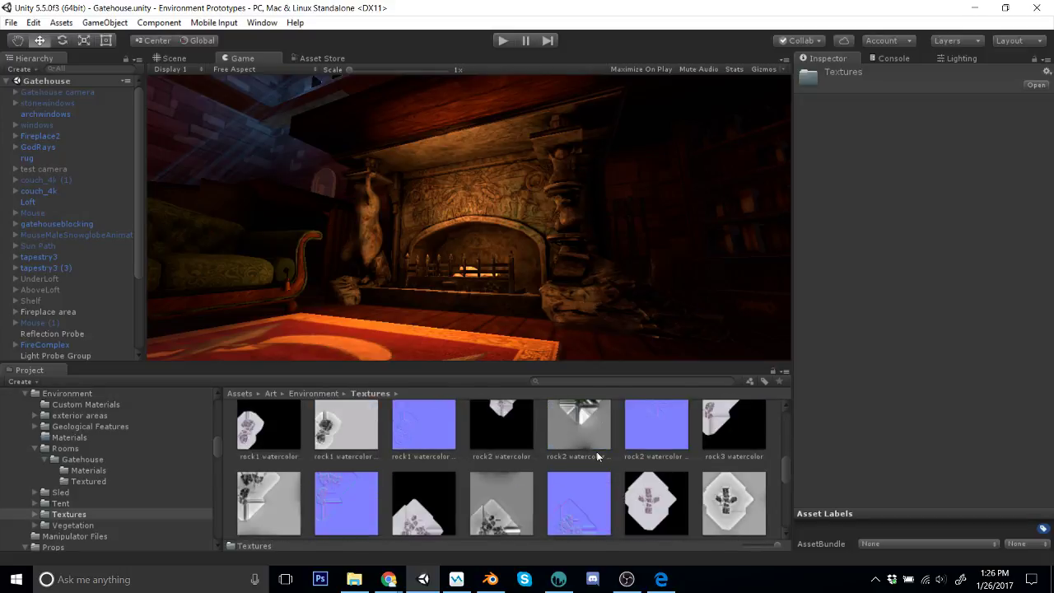
pyautogui.click(750, 437)
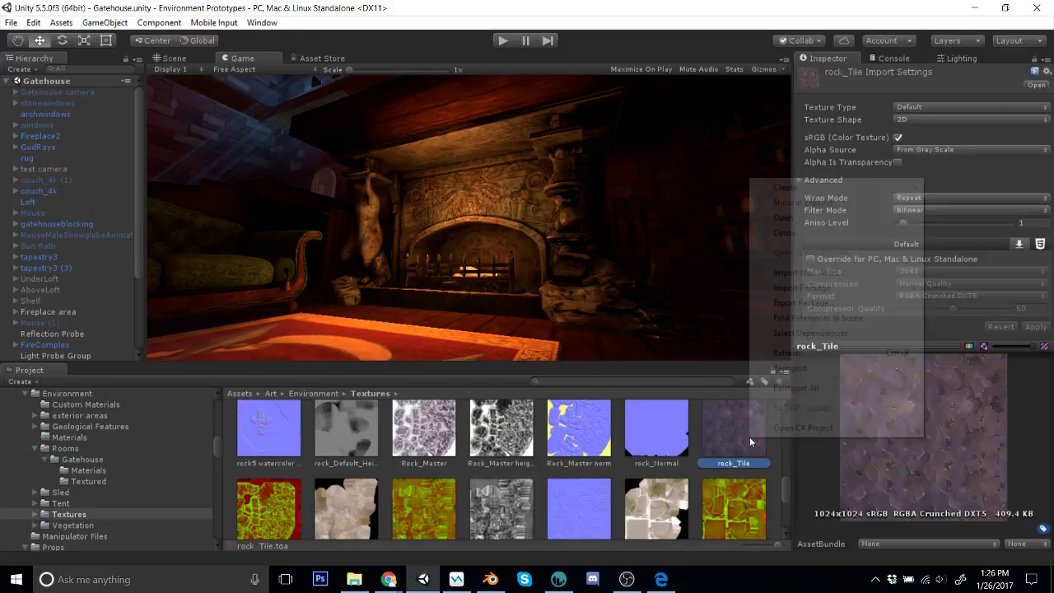
pyautogui.rightClick(749, 437)
pyautogui.click(796, 203)
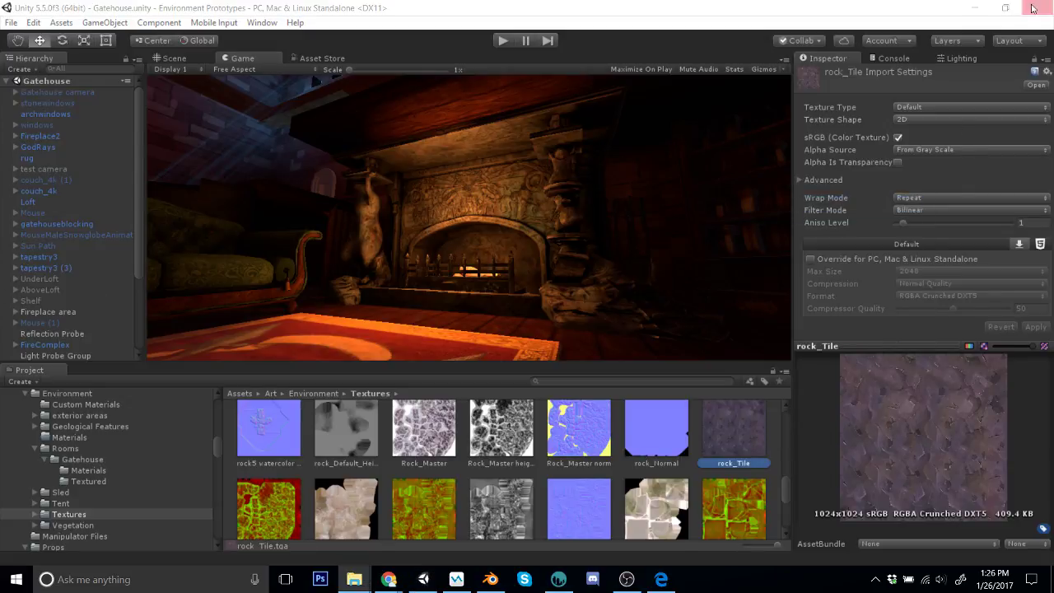
# Step: Switch back to 3D-Coat and create a smart material folder named NewFolder
pyautogui.click(974, 7)
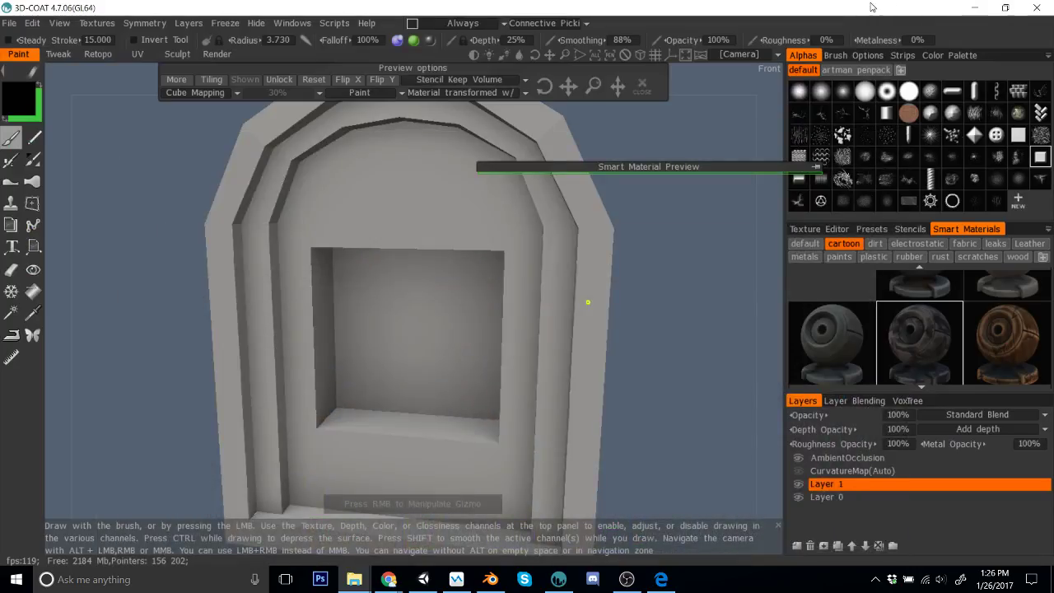
pyautogui.click(1042, 256)
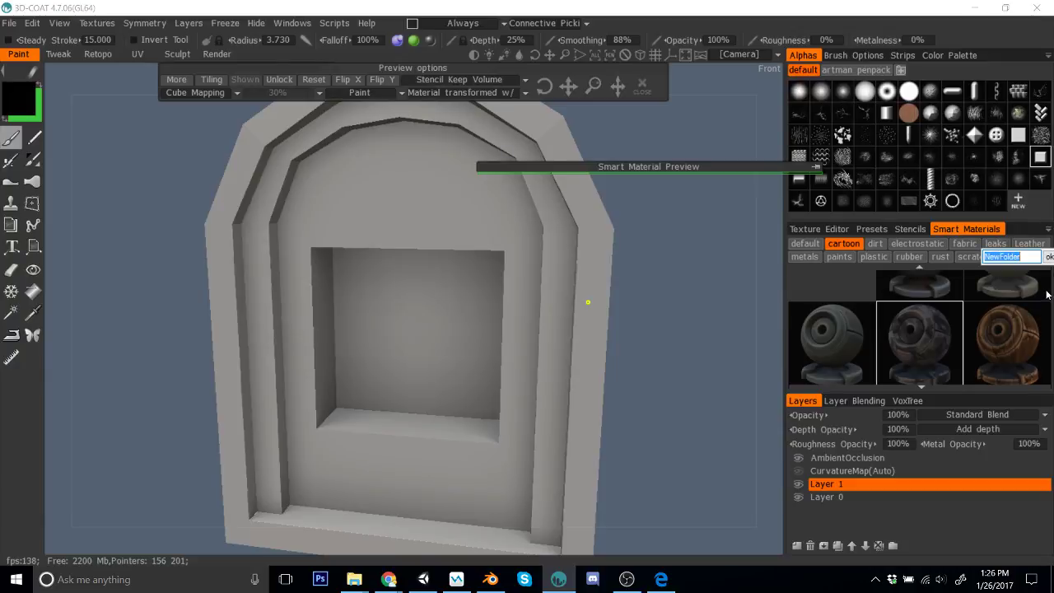
pyautogui.press('Return')
# Step: Create a smart material that uses rock_Tile.tga as its color texture and save it in NewFolder
pyautogui.click(919, 322)
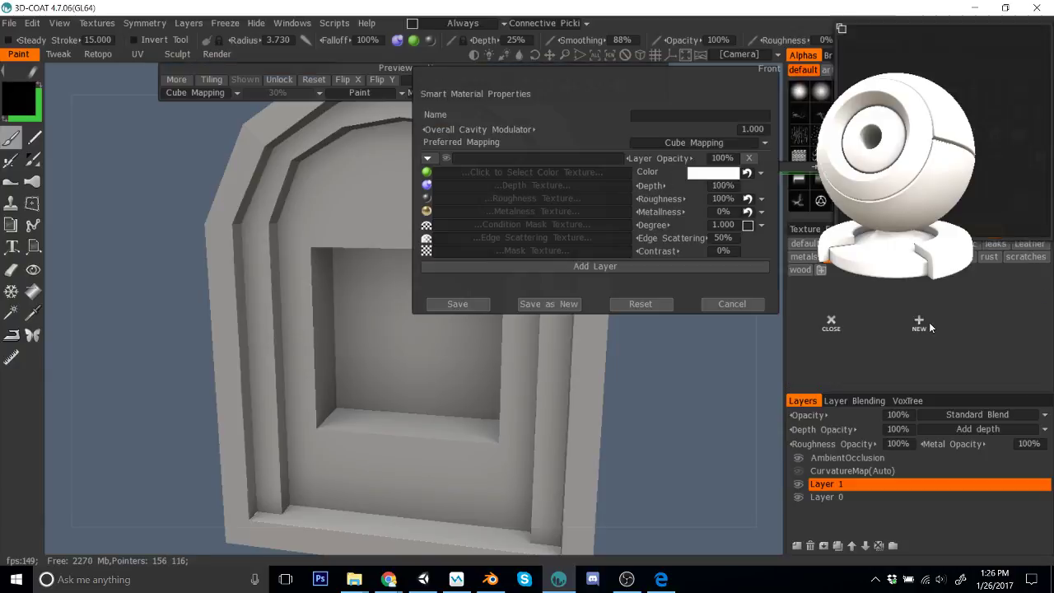
pyautogui.click(446, 174)
pyautogui.press('Escape')
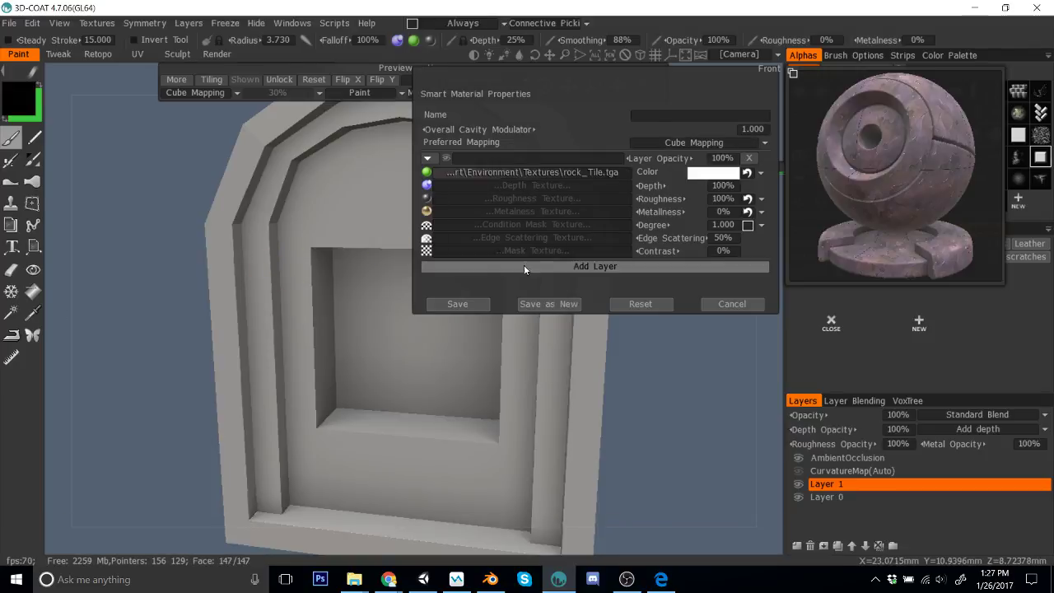
pyautogui.click(532, 304)
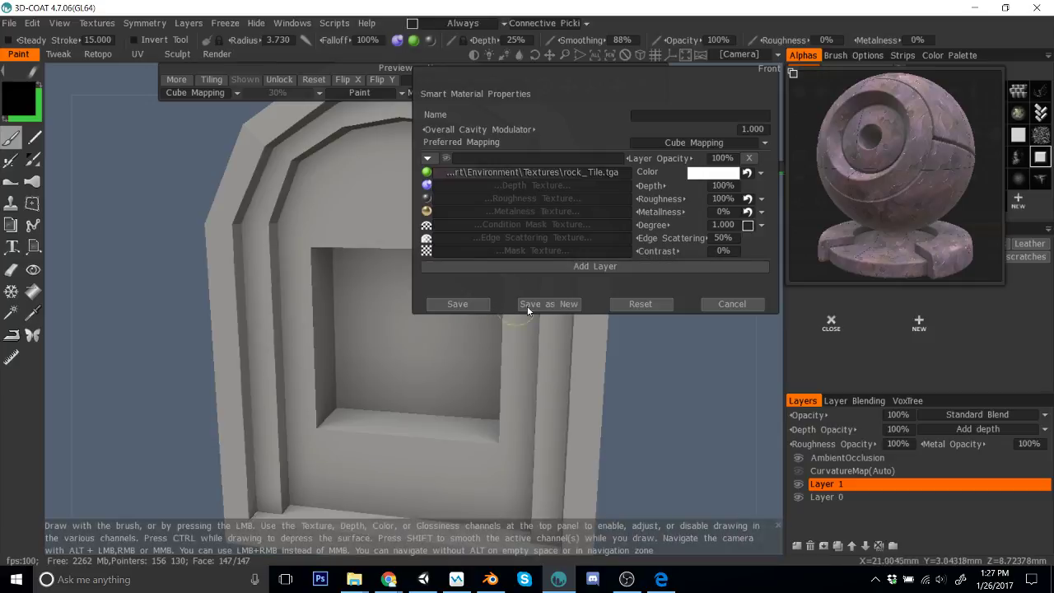
pyautogui.click(446, 307)
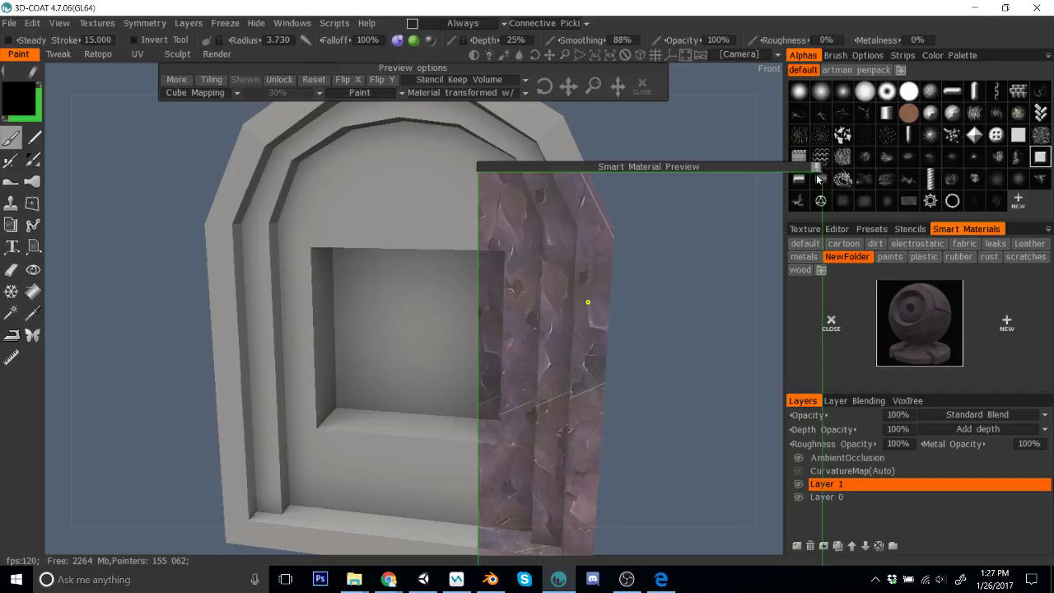
# Step: Move the smart material preview over the window and select the dark gray metal material from the metals set
pyautogui.moveTo(732, 178); pyautogui.dragTo(671, 119)
pyautogui.moveTo(730, 242); pyautogui.dragTo(657, 232)
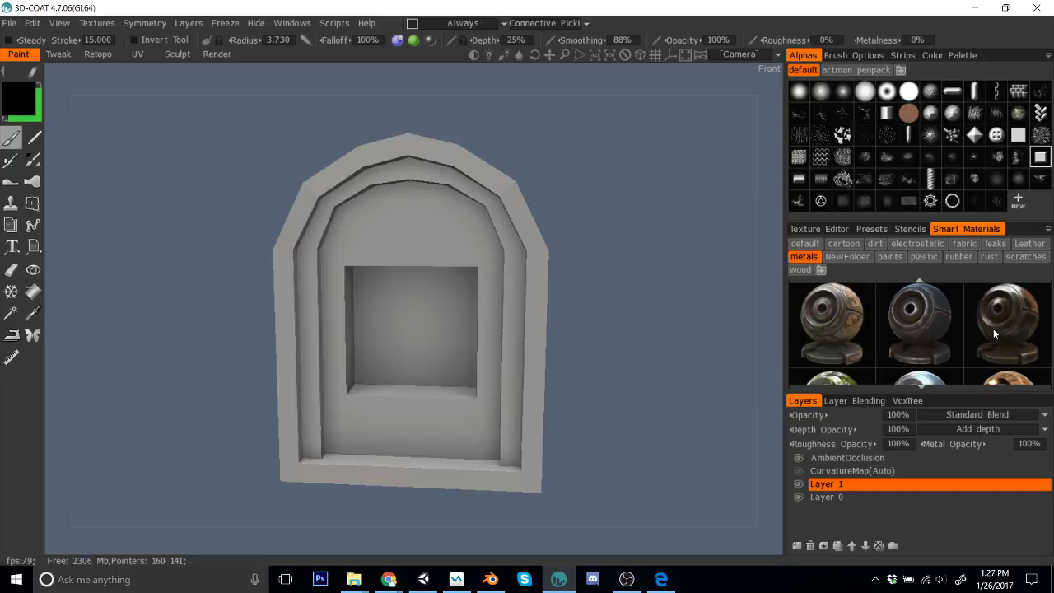
pyautogui.moveTo(1001, 333)
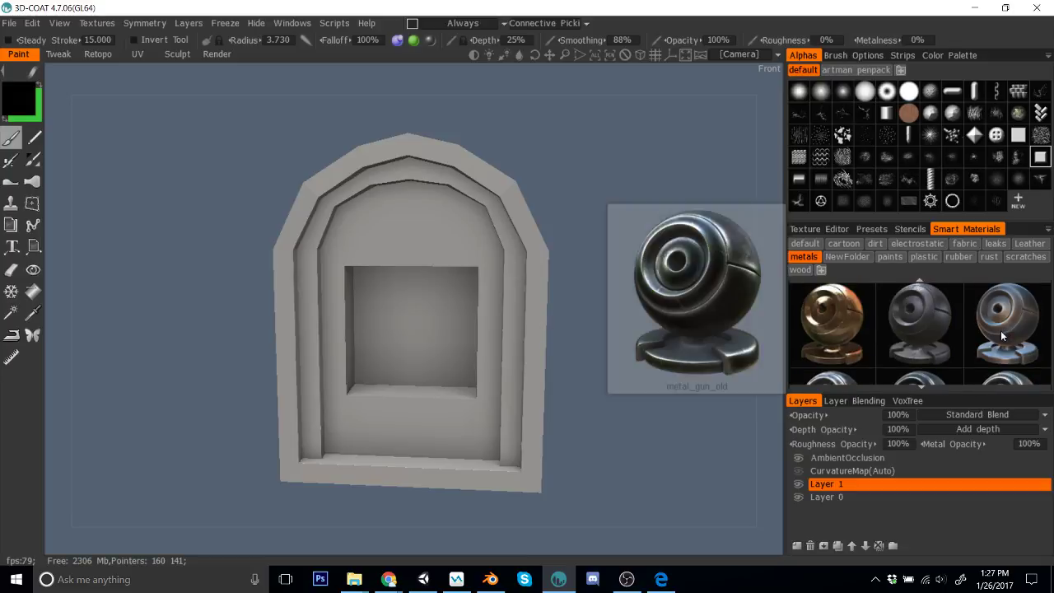
pyautogui.click(1007, 330)
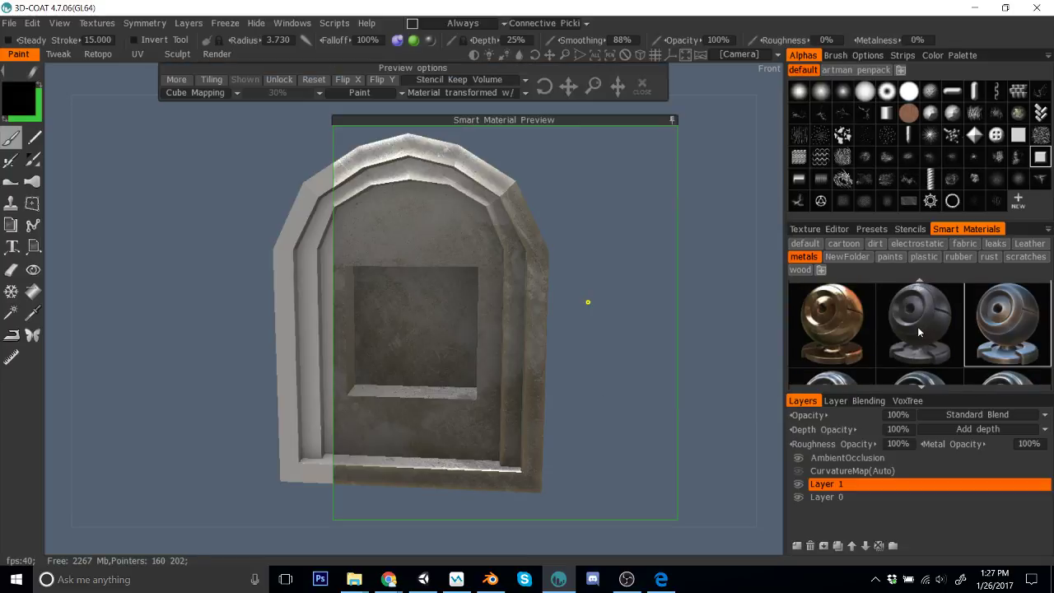
pyautogui.click(919, 330)
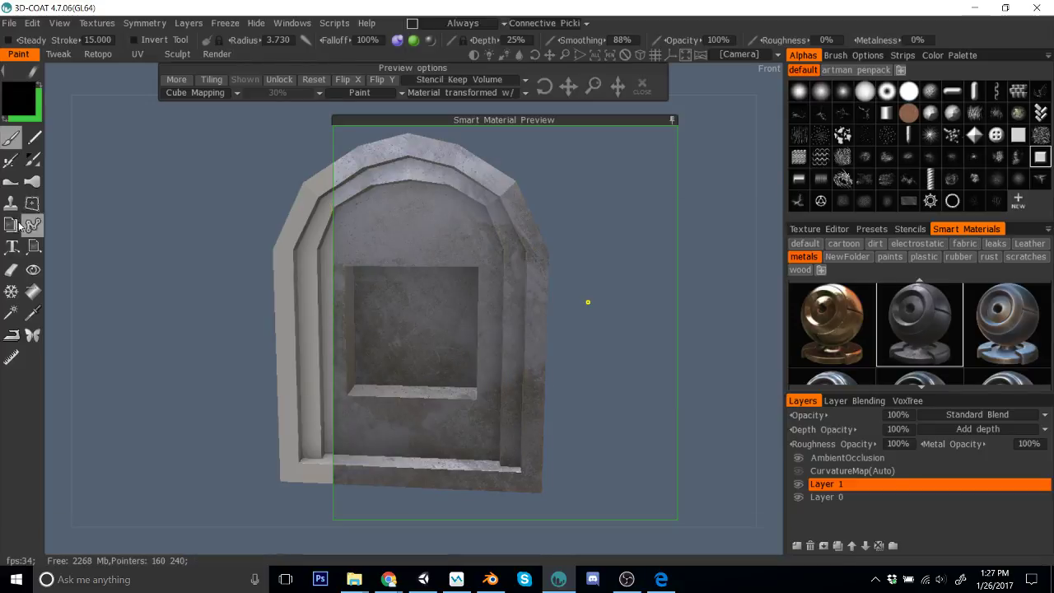
# Step: Fill the Glass surface material with the dark gray metal smart material
pyautogui.click(32, 292)
pyautogui.click(149, 96)
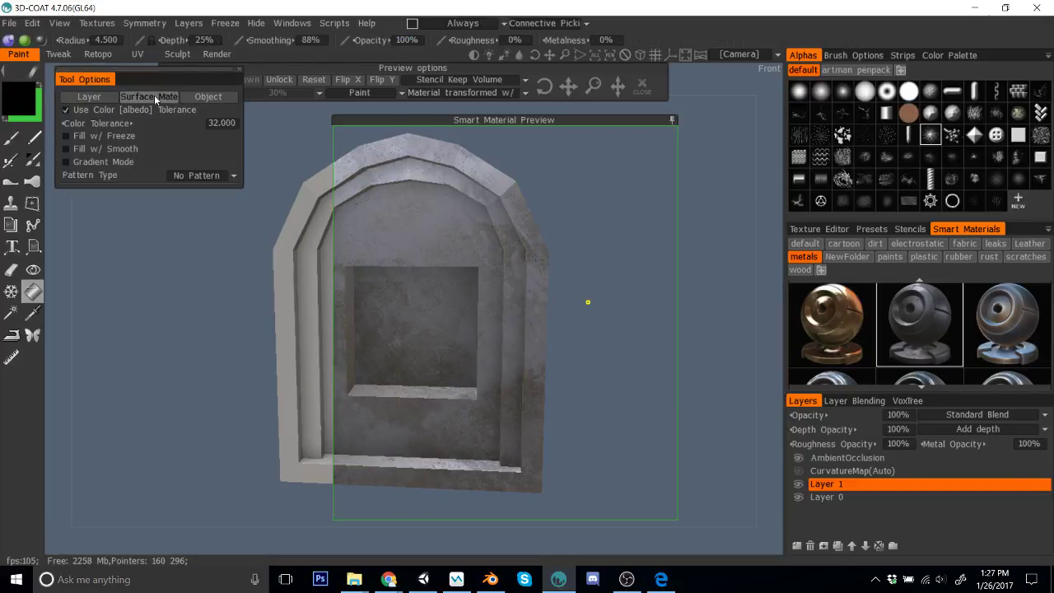
pyautogui.click(434, 297)
pyautogui.click(489, 301)
pyautogui.click(474, 387)
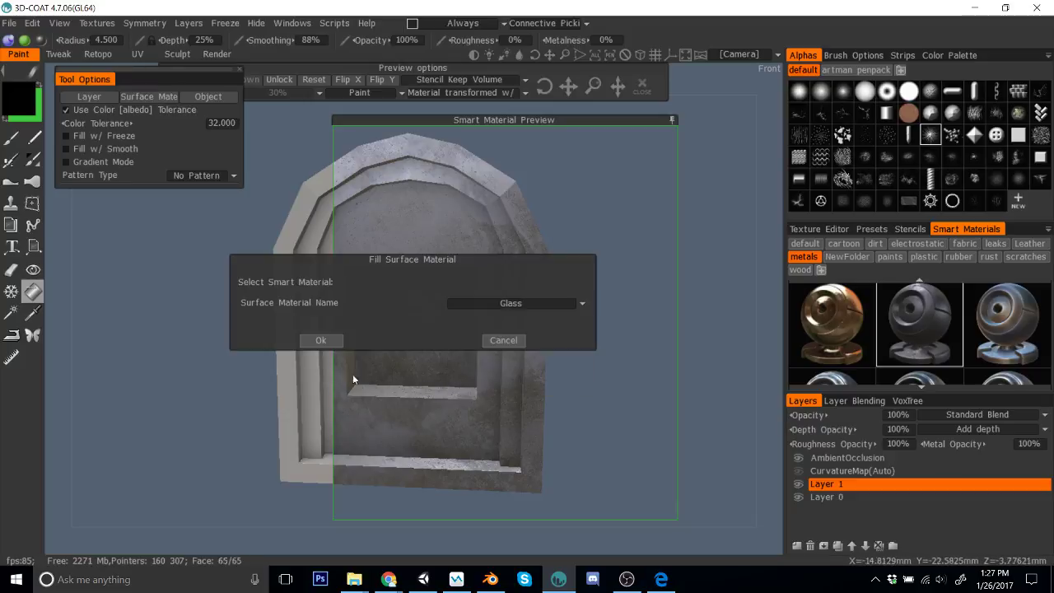
pyautogui.click(320, 340)
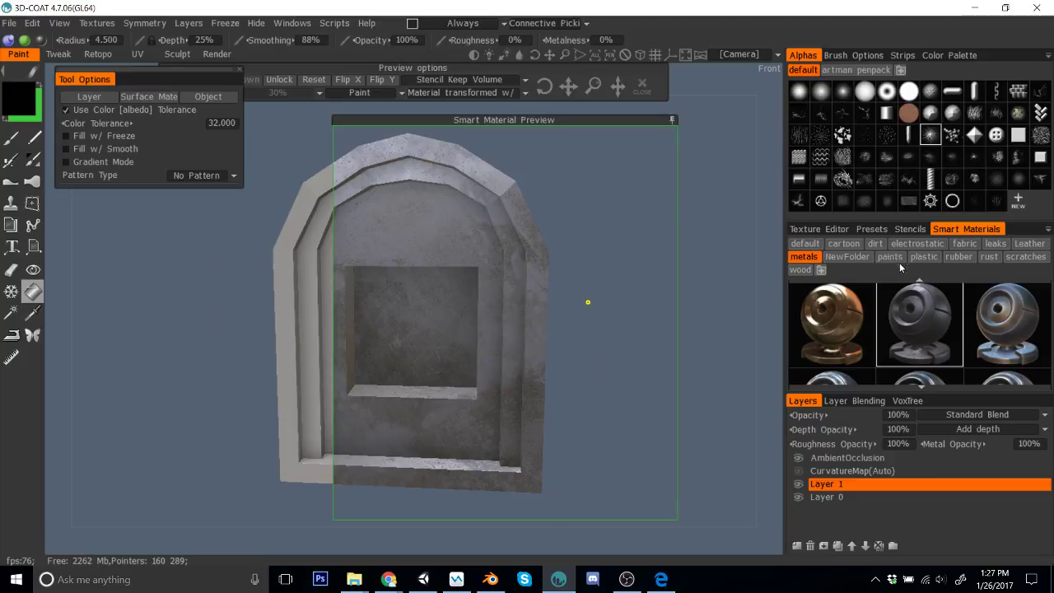
# Step: Select the rock smart material in NewFolder and fill the Frame1 surface material with it
pyautogui.click(847, 257)
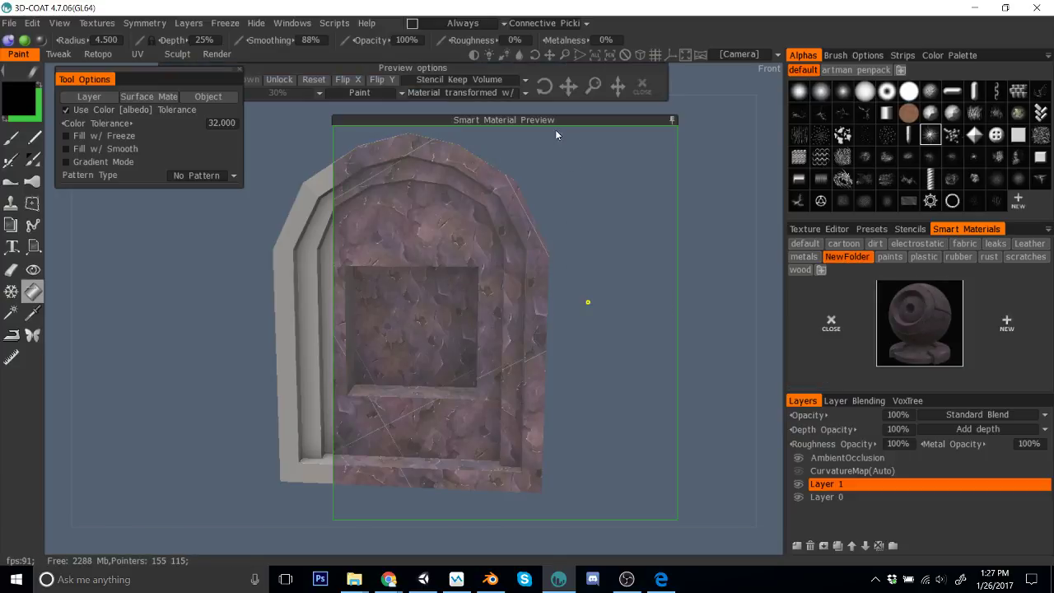
pyautogui.moveTo(561, 120); pyautogui.dragTo(646, 113)
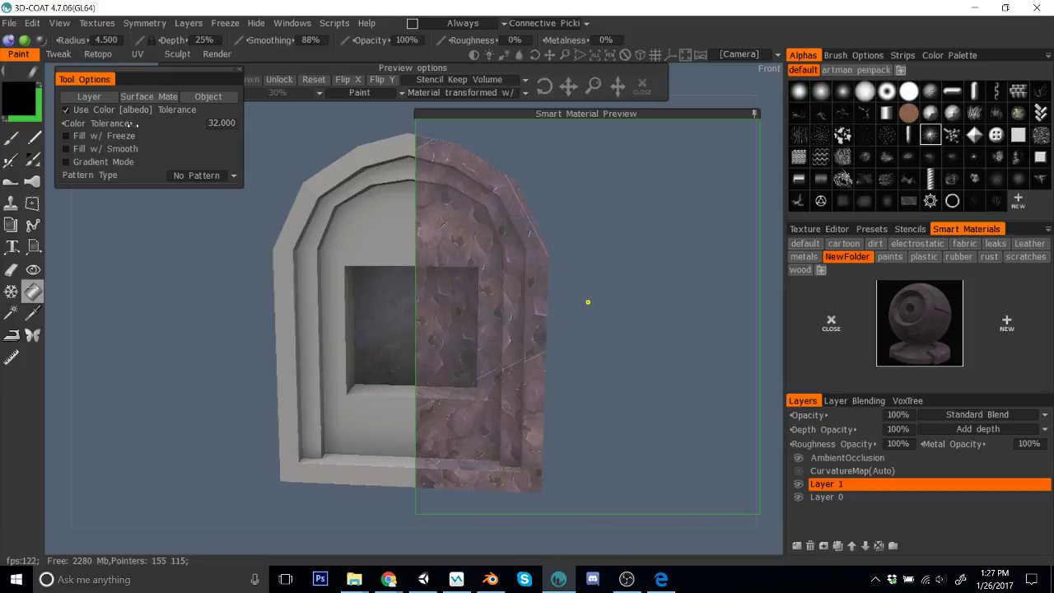
pyautogui.click(139, 97)
pyautogui.click(482, 303)
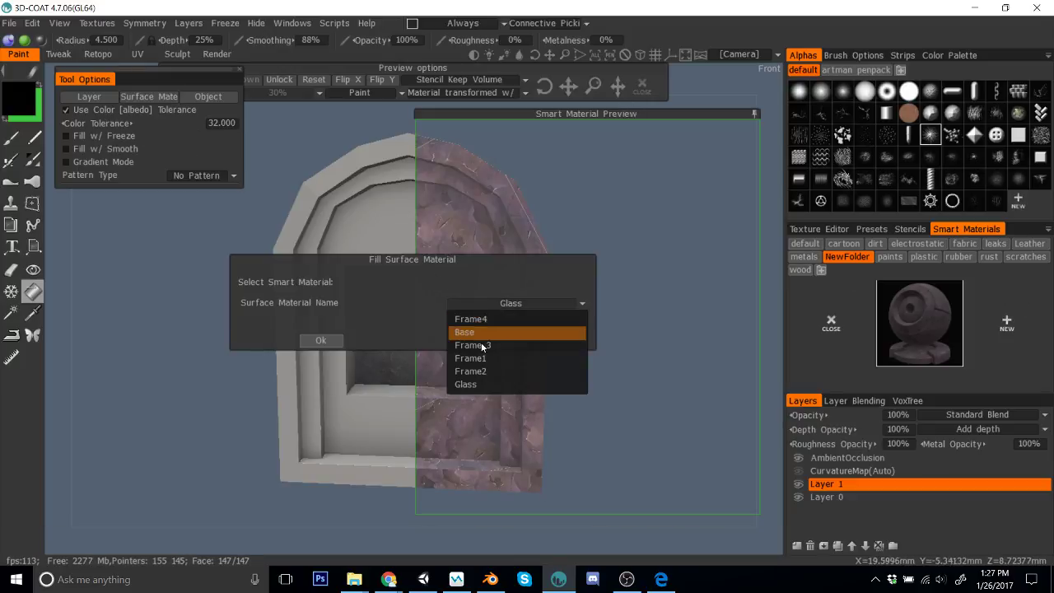
pyautogui.click(473, 358)
pyautogui.click(320, 340)
# Step: Fill the Frame2 and Frame4 surface materials with the rock smart material
pyautogui.click(142, 97)
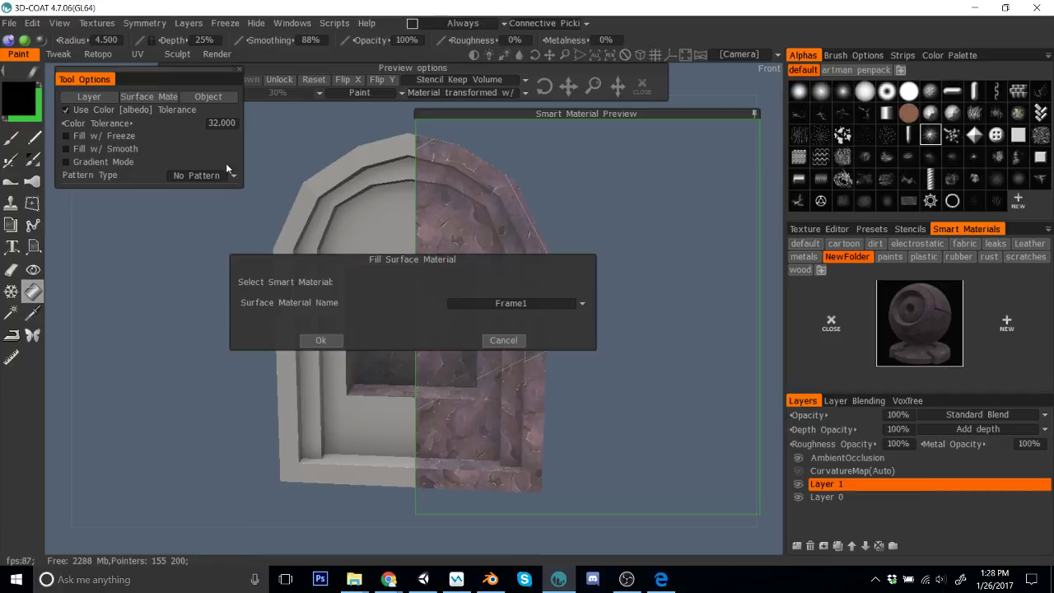
pyautogui.click(504, 303)
pyautogui.click(494, 372)
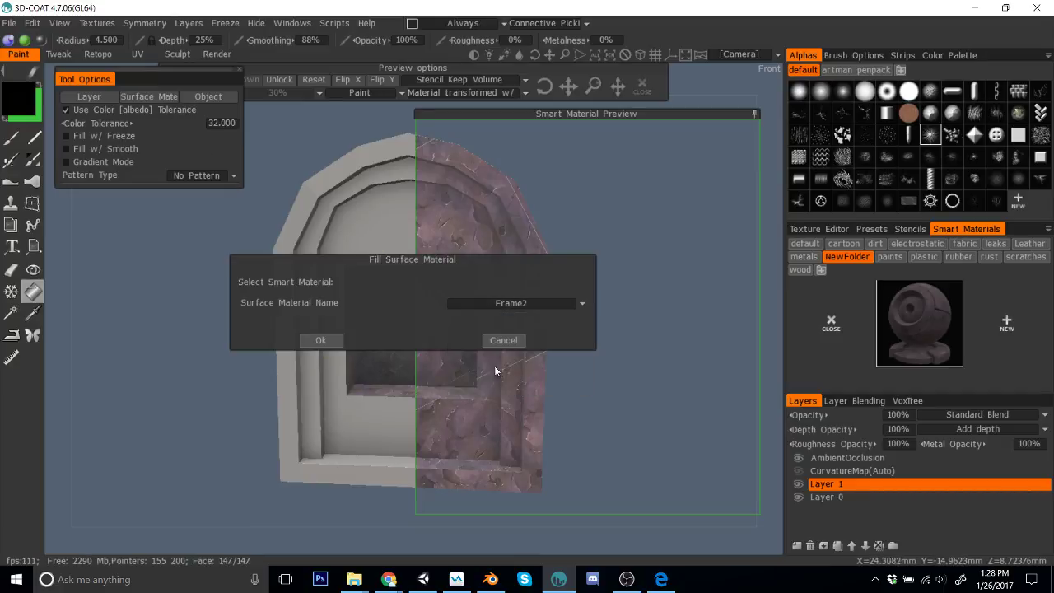
pyautogui.click(321, 340)
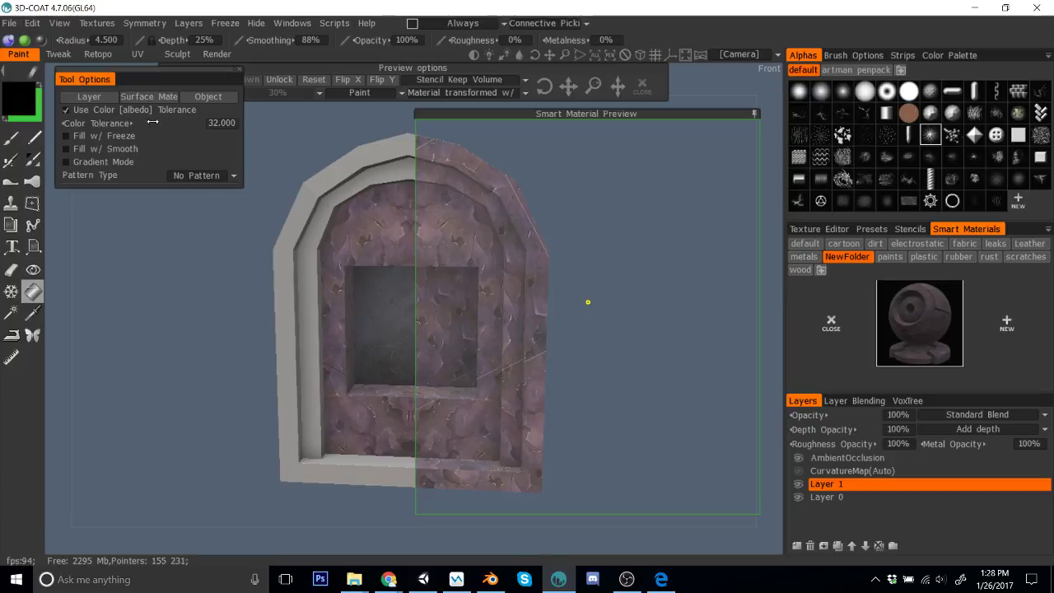
pyautogui.click(149, 96)
pyautogui.click(467, 303)
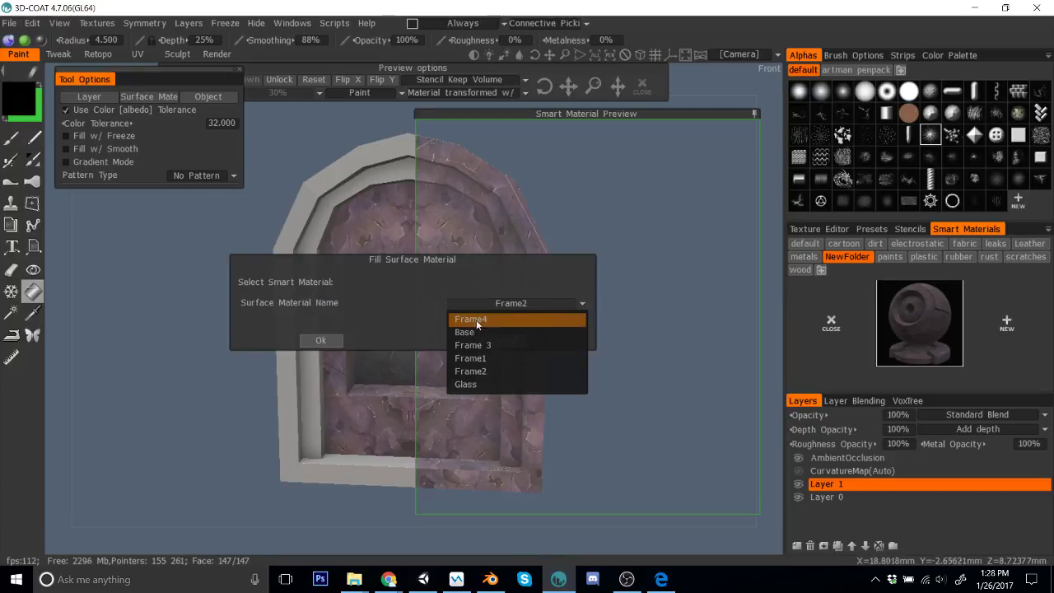
pyautogui.click(477, 319)
pyautogui.click(320, 340)
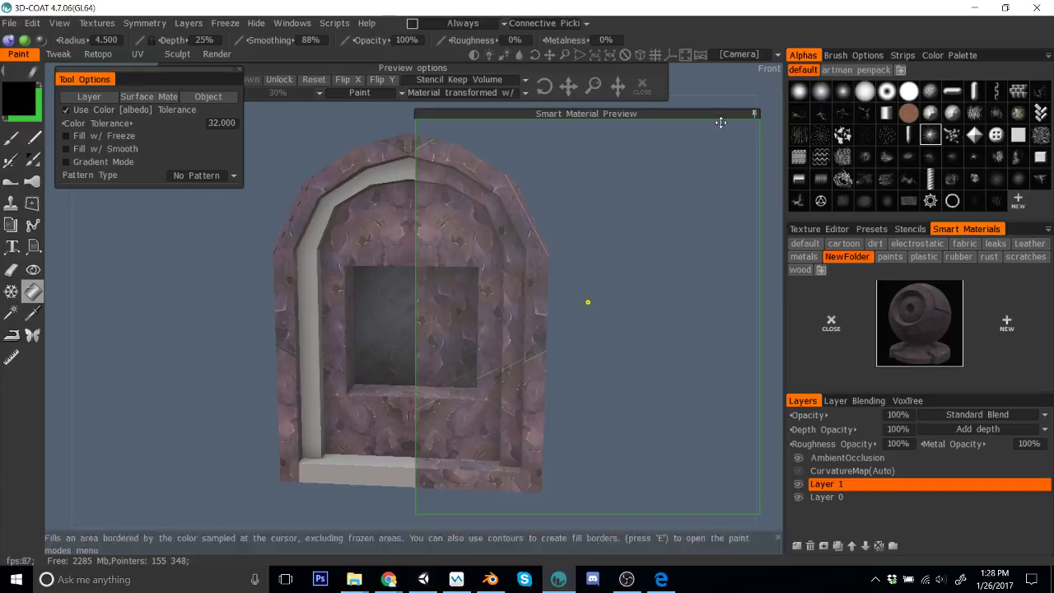
# Step: Open the rock material in the Smart Material Editor, and arrange the editor and material preview so the window stays visible
pyautogui.click(754, 113)
pyautogui.moveTo(652, 238); pyautogui.dragTo(630, 247)
pyautogui.rightClick(918, 315)
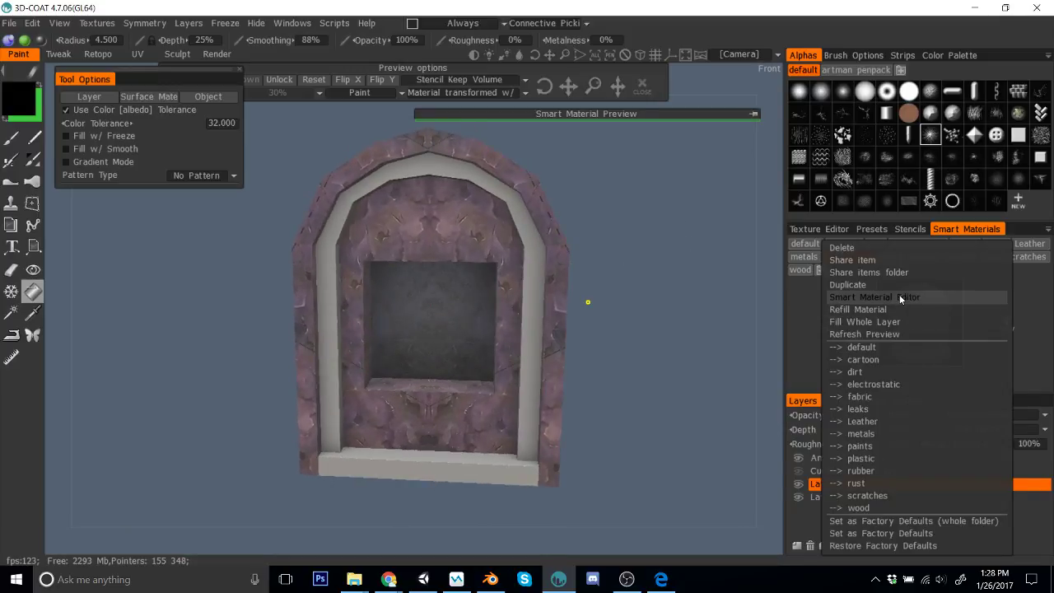
pyautogui.click(899, 296)
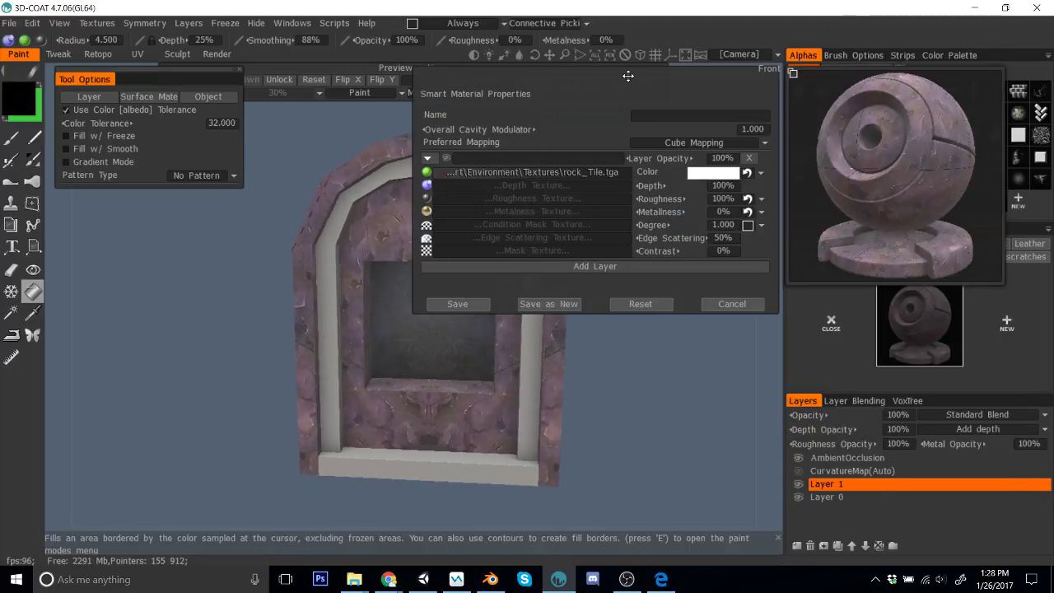
pyautogui.moveTo(627, 76); pyautogui.dragTo(826, 289)
pyautogui.moveTo(680, 111); pyautogui.dragTo(383, 84)
# Step: Darken the rock material's color to a neutral gray with 64% lightness and save the material
pyautogui.click(951, 334)
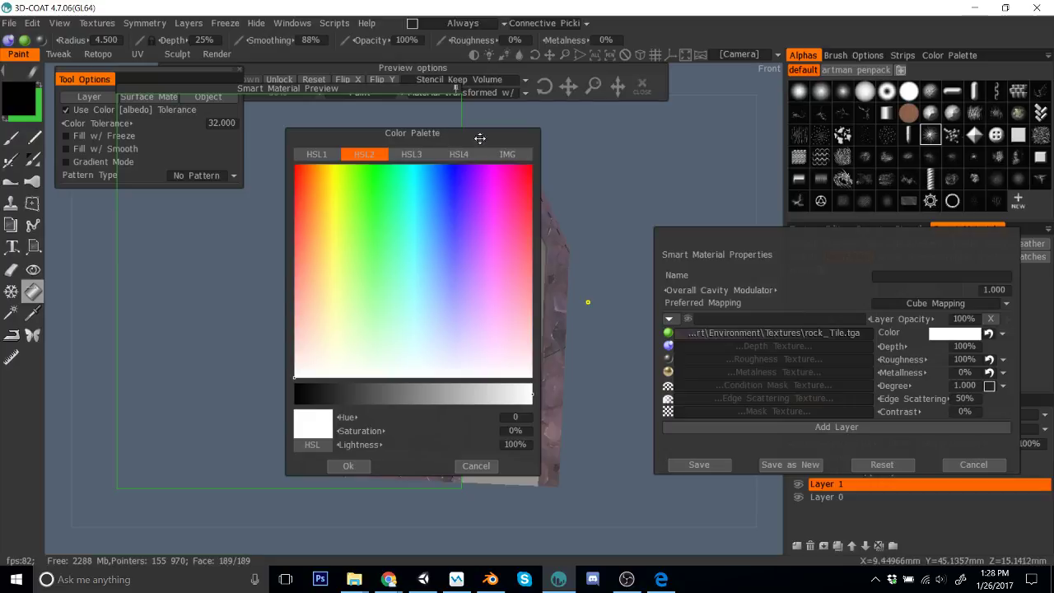
pyautogui.moveTo(480, 138); pyautogui.dragTo(761, 100)
pyautogui.click(751, 359)
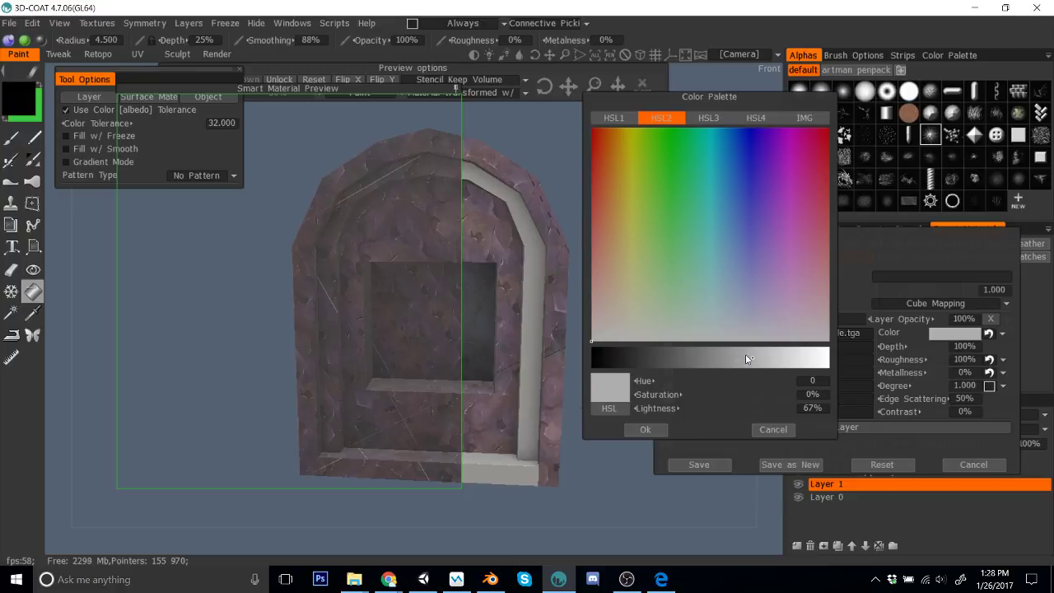
pyautogui.click(745, 357)
pyautogui.click(661, 428)
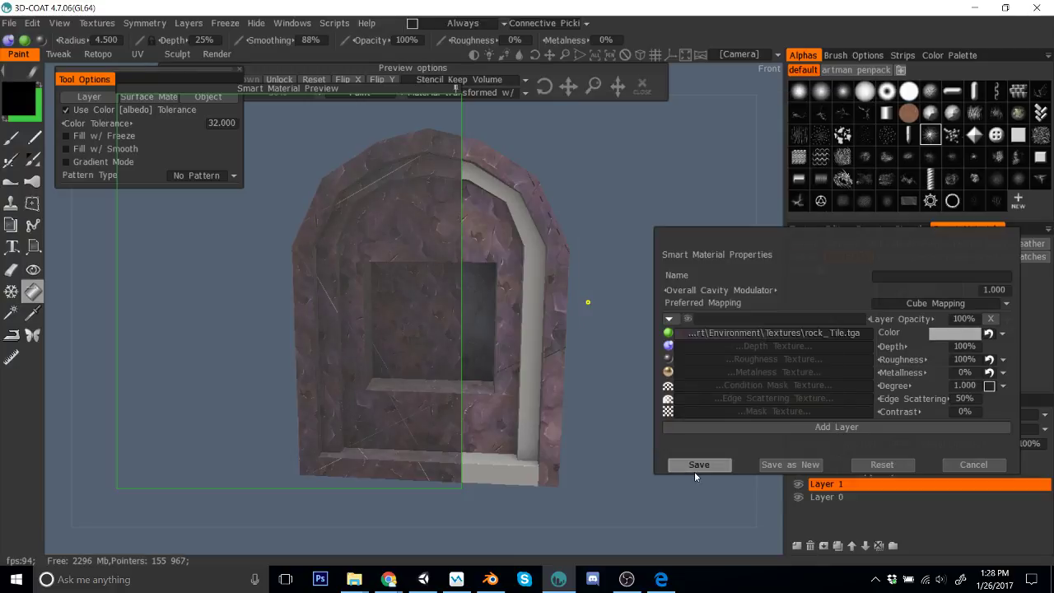
pyautogui.click(694, 466)
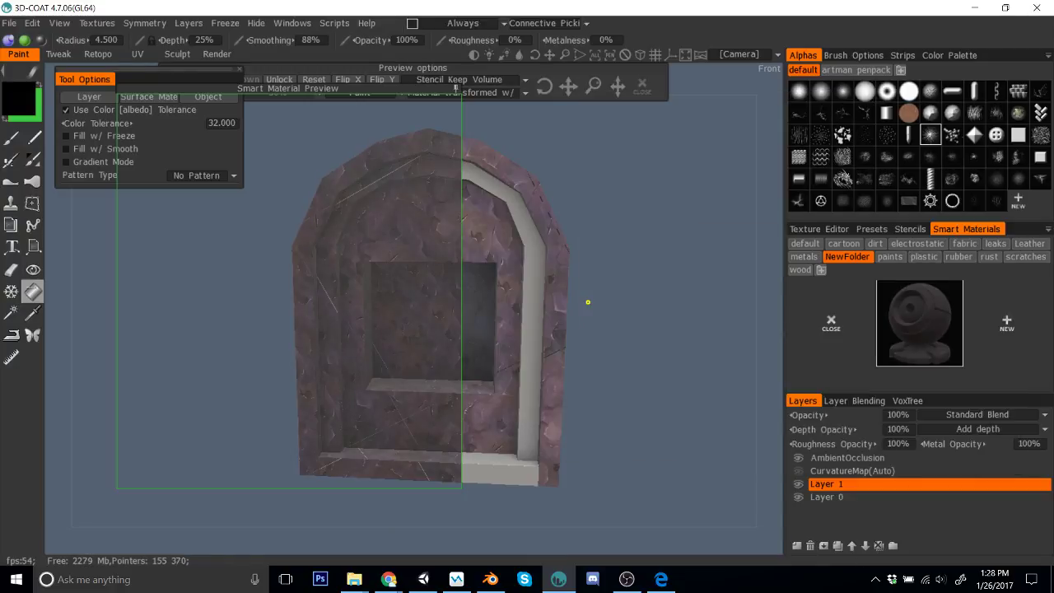
# Step: Fill the Frame 3 and Base surface materials with the darkened rock smart material
pyautogui.hotkey('alt', 'Tab')
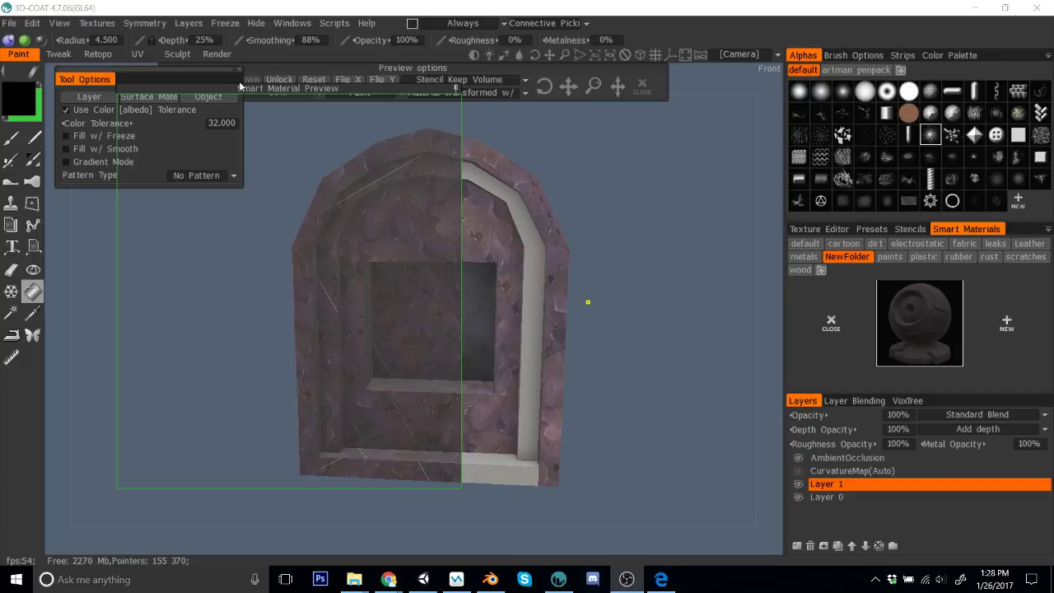
pyautogui.click(149, 96)
pyautogui.click(503, 303)
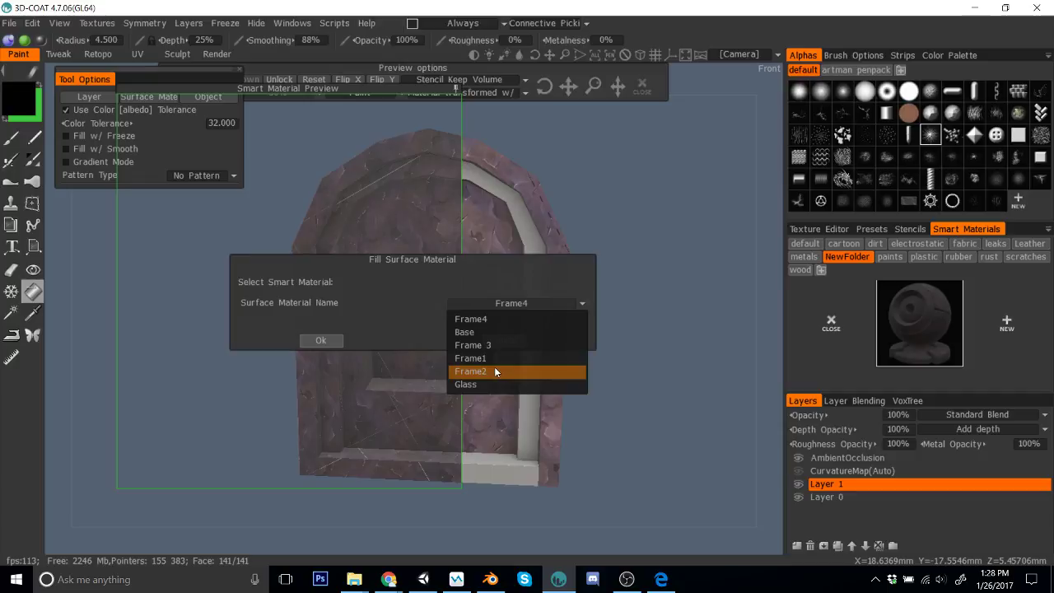
pyautogui.click(473, 345)
pyautogui.click(321, 340)
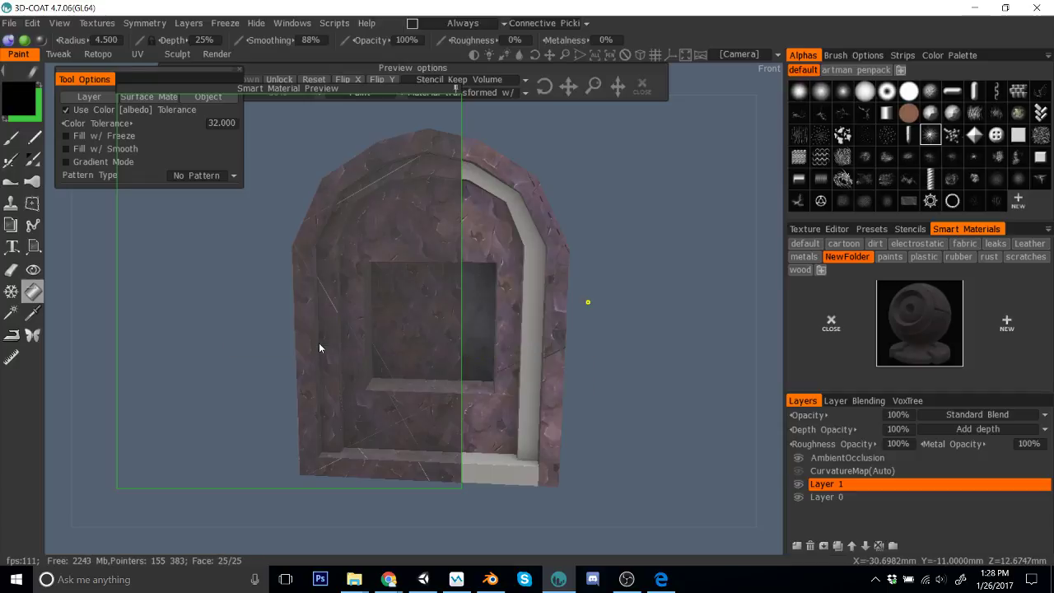
pyautogui.click(133, 96)
pyautogui.click(502, 303)
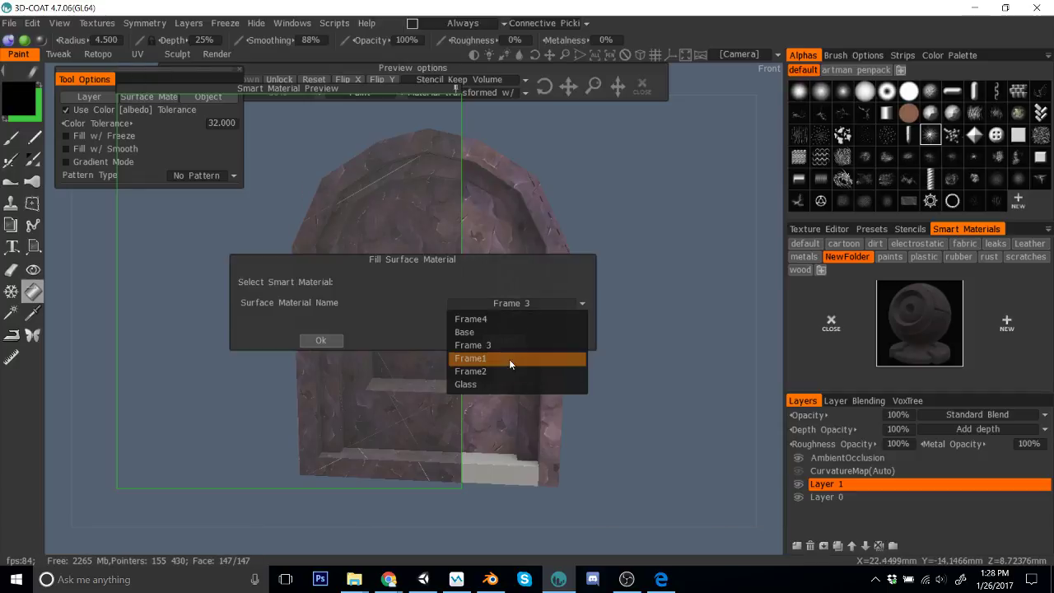
pyautogui.click(464, 332)
pyautogui.click(321, 340)
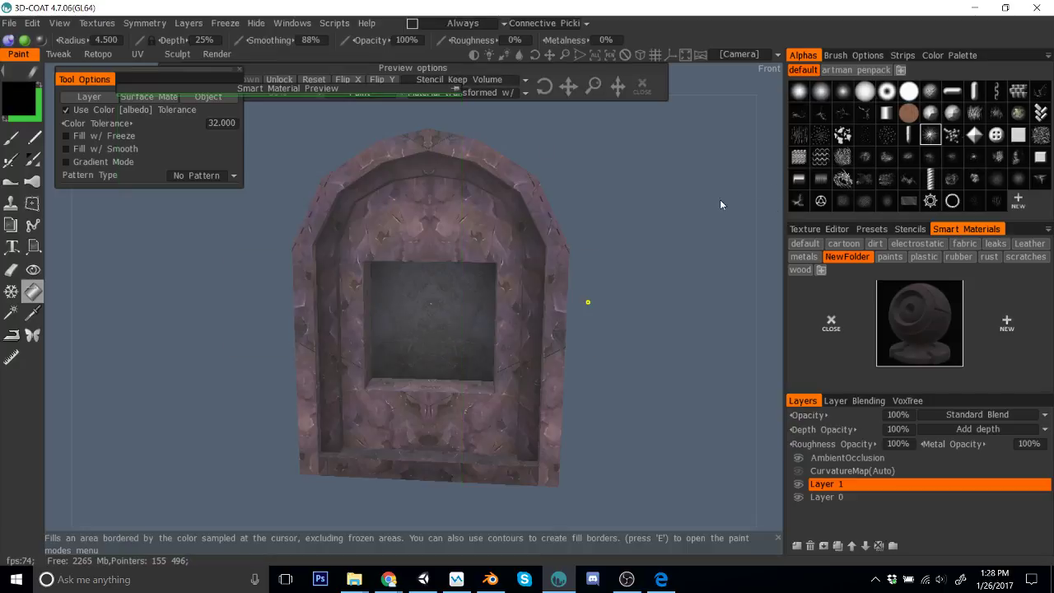
# Step: Brighten the rock material's color to near white in the Smart Material Editor, and move the editor clear of the window model
pyautogui.moveTo(719, 200); pyautogui.dragTo(699, 191)
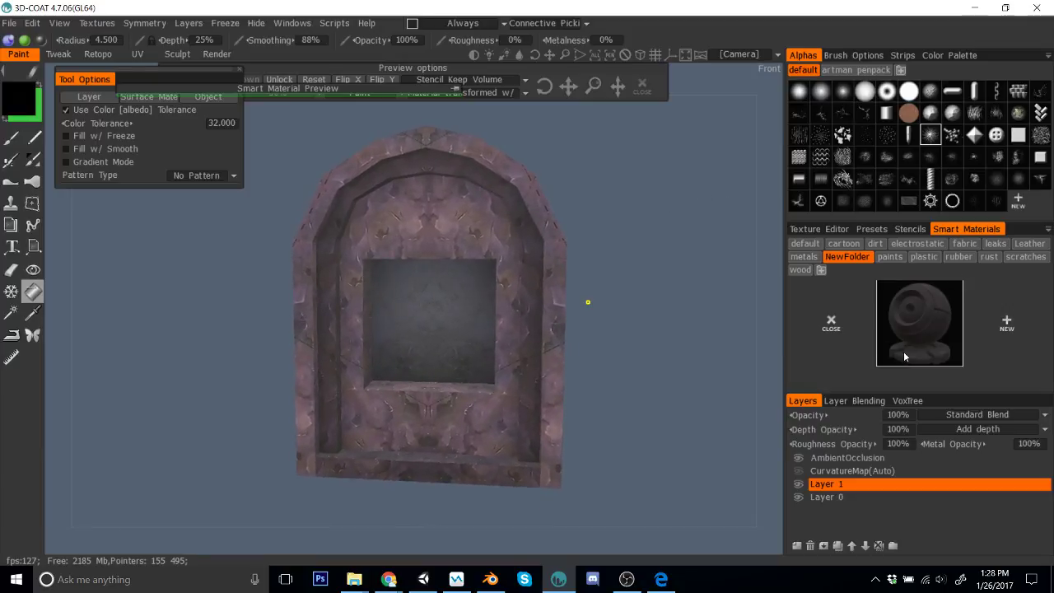
pyautogui.rightClick(922, 322)
pyautogui.click(897, 296)
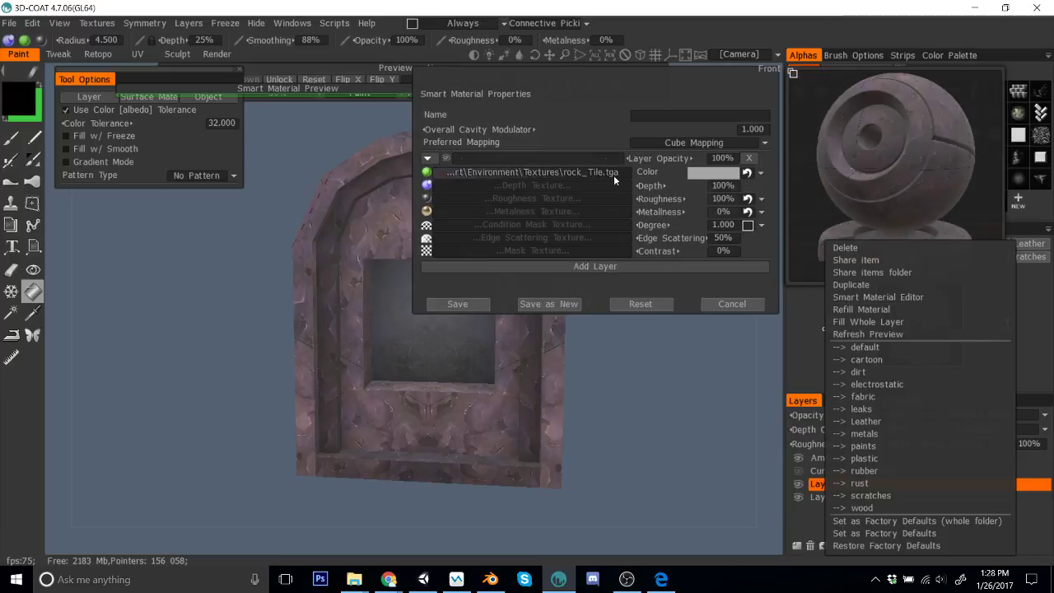
pyautogui.click(713, 172)
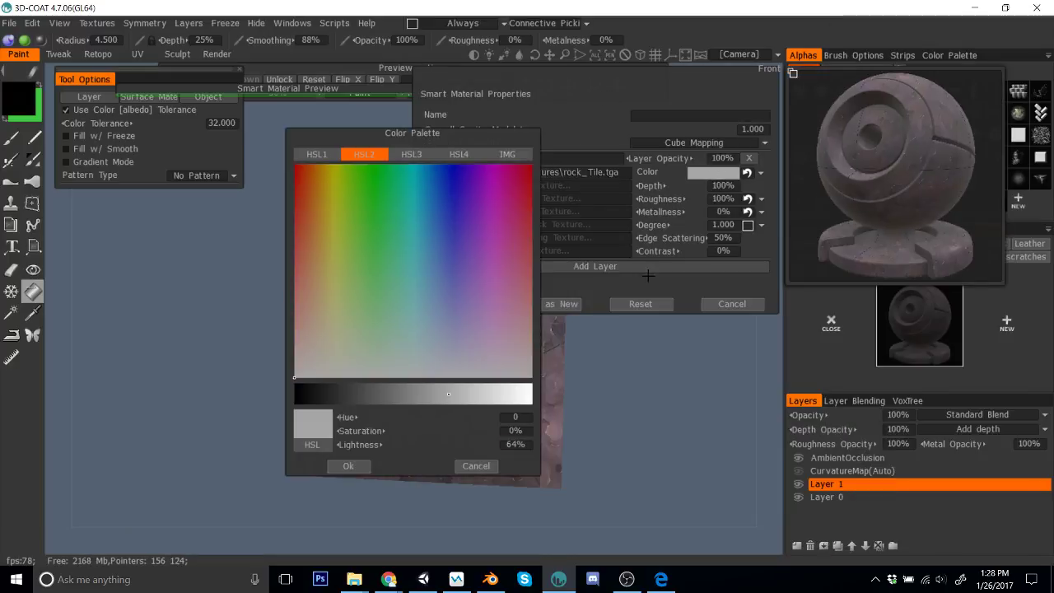
pyautogui.click(528, 396)
pyautogui.click(347, 466)
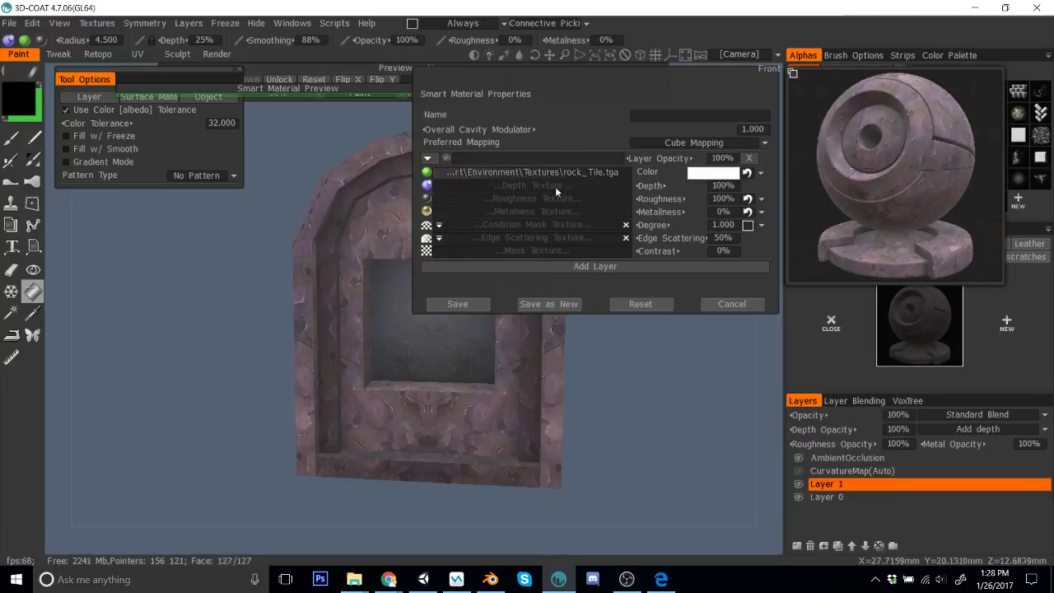
pyautogui.moveTo(472, 92); pyautogui.dragTo(745, 105)
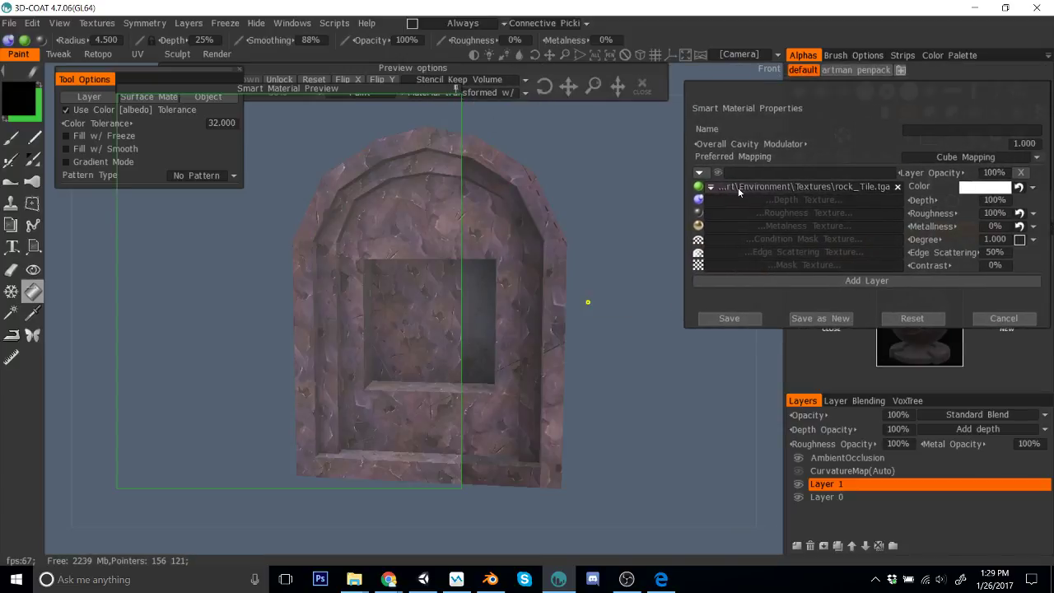
# Step: Open the settings of the rock_Tile color texture and try texture scales of 50%, 75% and 150%
pyautogui.click(711, 187)
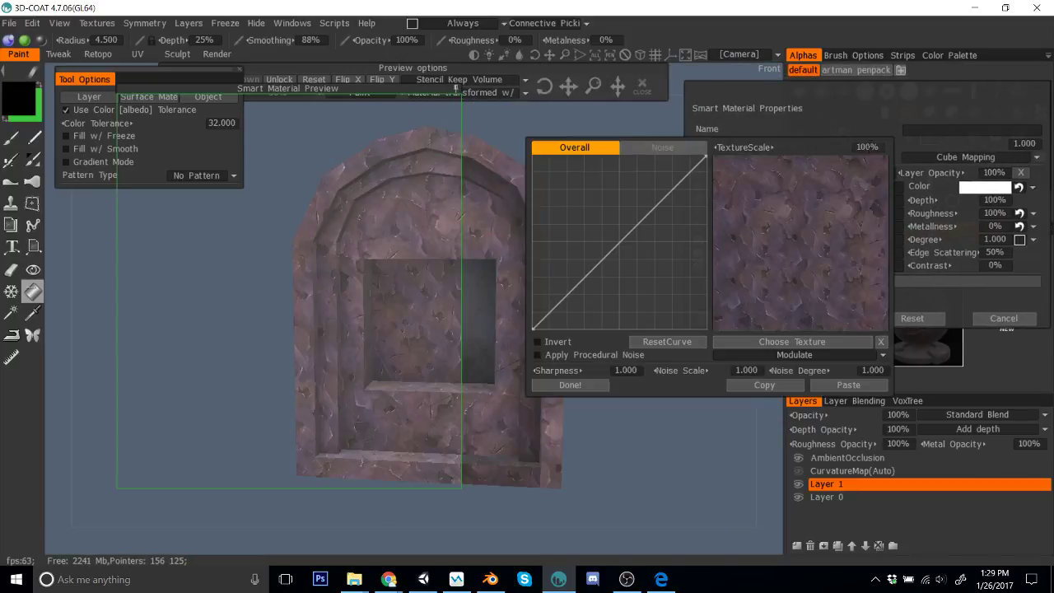
pyautogui.click(867, 147)
pyautogui.write('50')
pyautogui.press('Return')
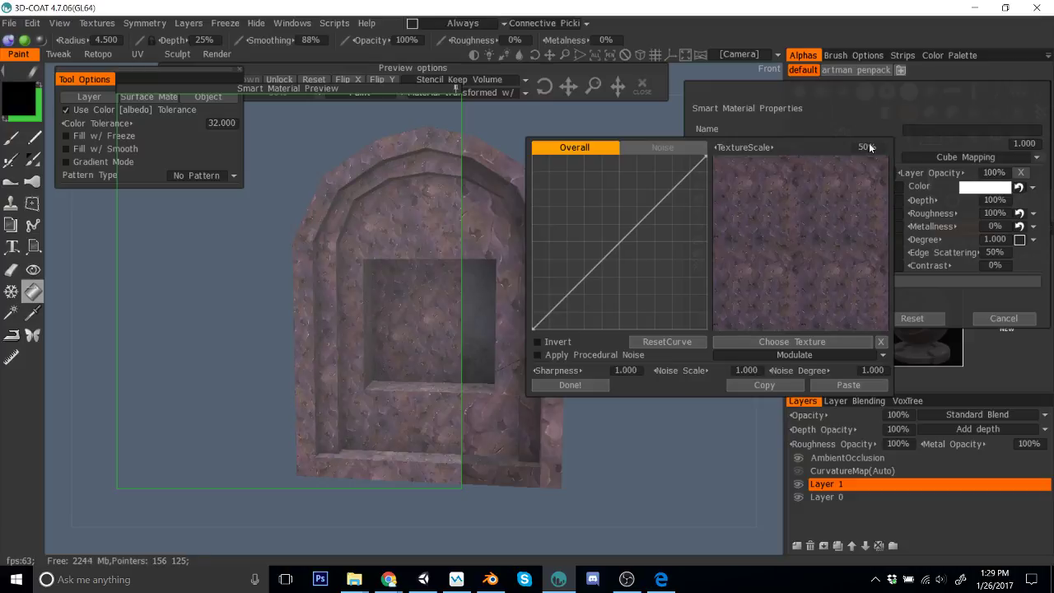
pyautogui.click(868, 146)
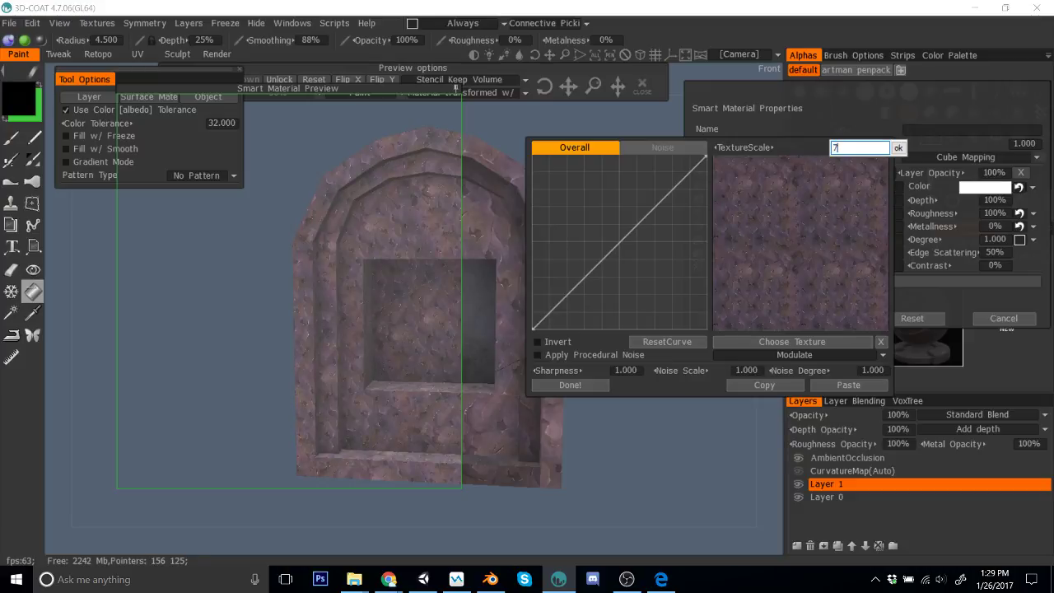
pyautogui.write('75')
pyautogui.press('Return')
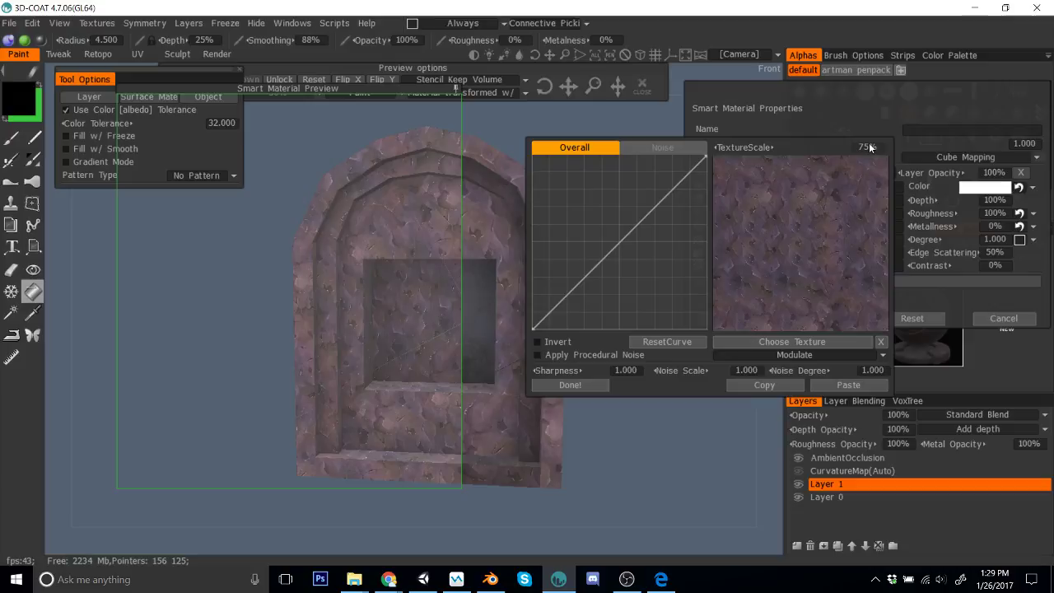
pyautogui.click(870, 145)
pyautogui.write('150')
pyautogui.press('Return')
# Step: Set the rock_Tile texture scale to 200% and save the rock material
pyautogui.click(867, 147)
pyautogui.write('200')
pyautogui.press('Return')
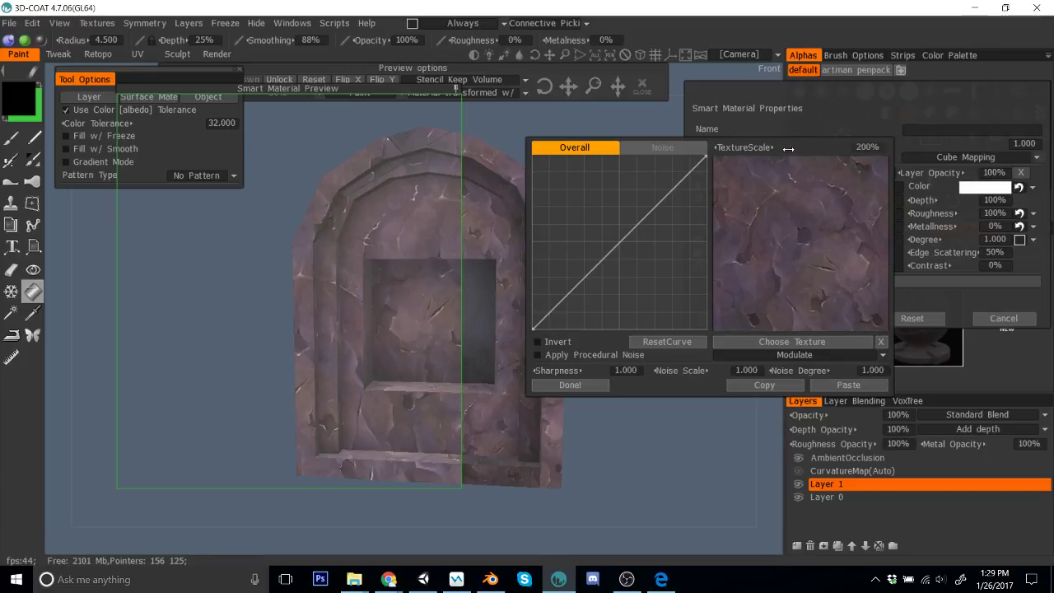
pyautogui.moveTo(788, 148); pyautogui.dragTo(866, 150)
pyautogui.click(866, 149)
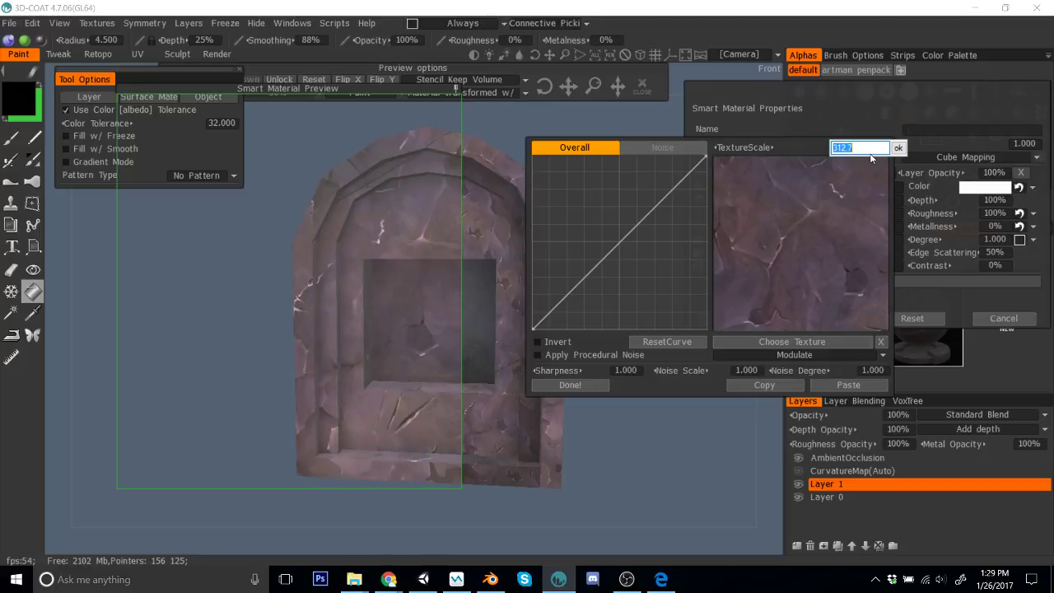
pyautogui.write('200')
pyautogui.press('Return')
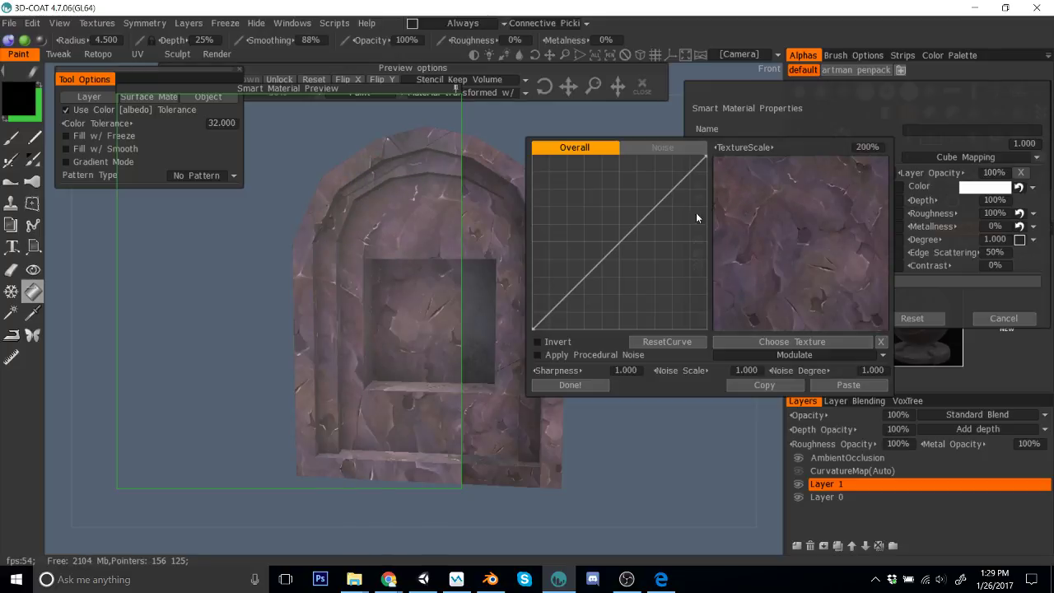
pyautogui.click(570, 384)
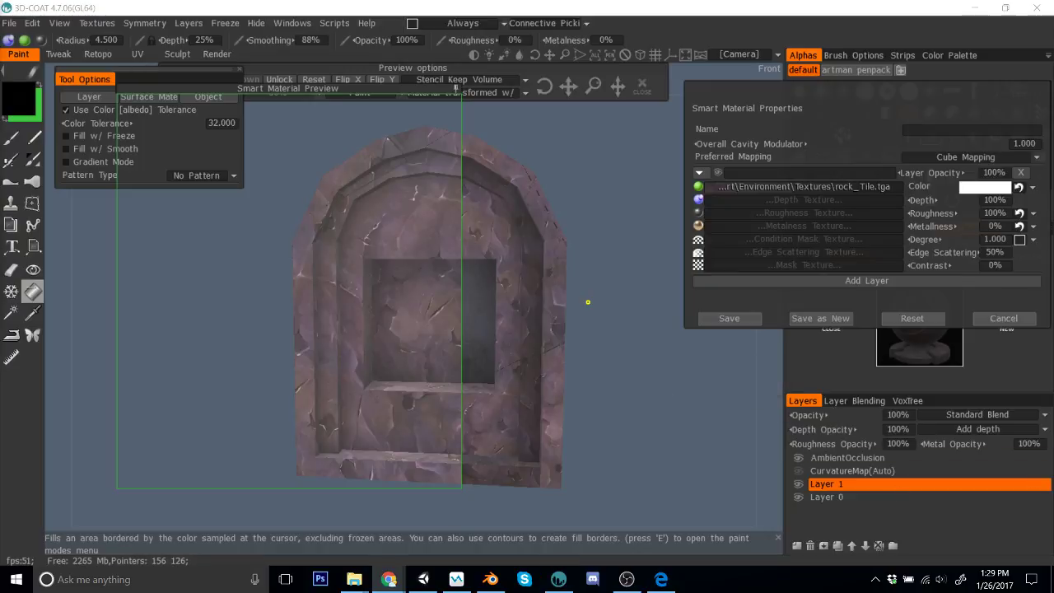
pyautogui.click(748, 321)
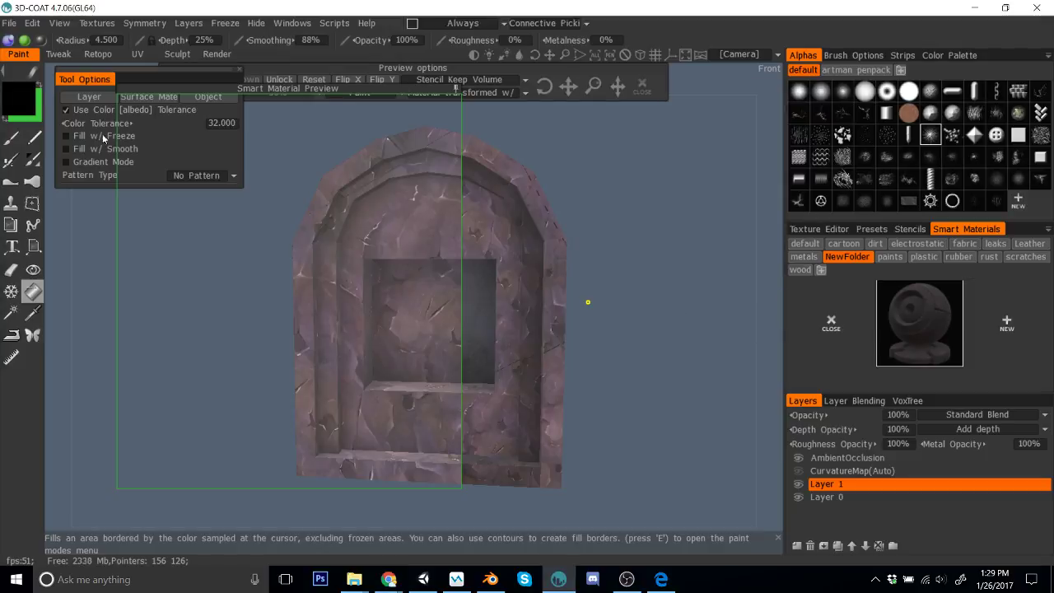
# Step: Fill the Frame1, Frame2 and Frame4 surface materials with the rescaled rock smart material
pyautogui.click(155, 102)
pyautogui.click(512, 303)
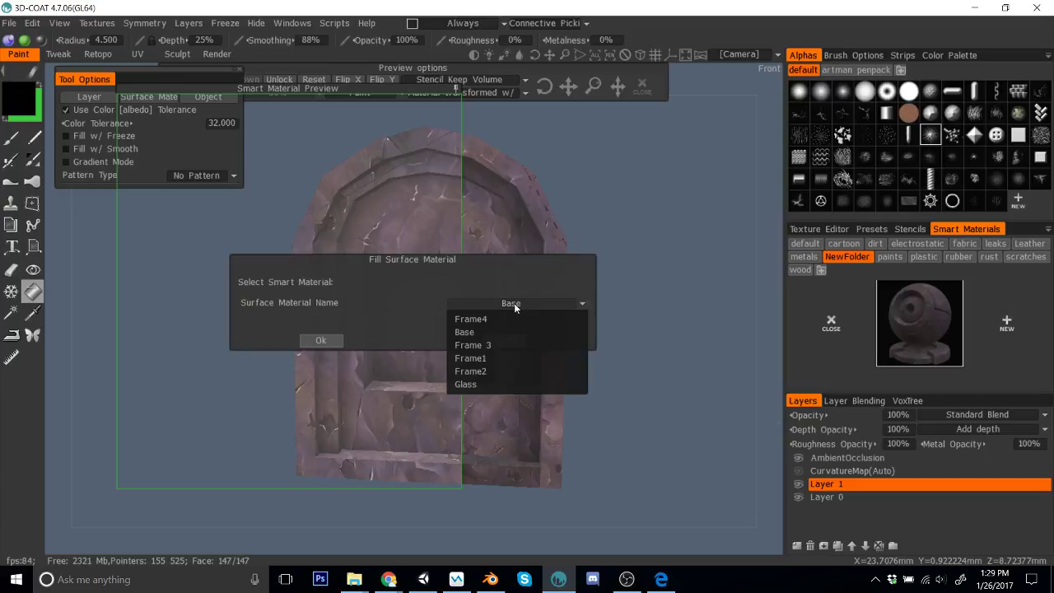
pyautogui.click(506, 348)
pyautogui.click(323, 340)
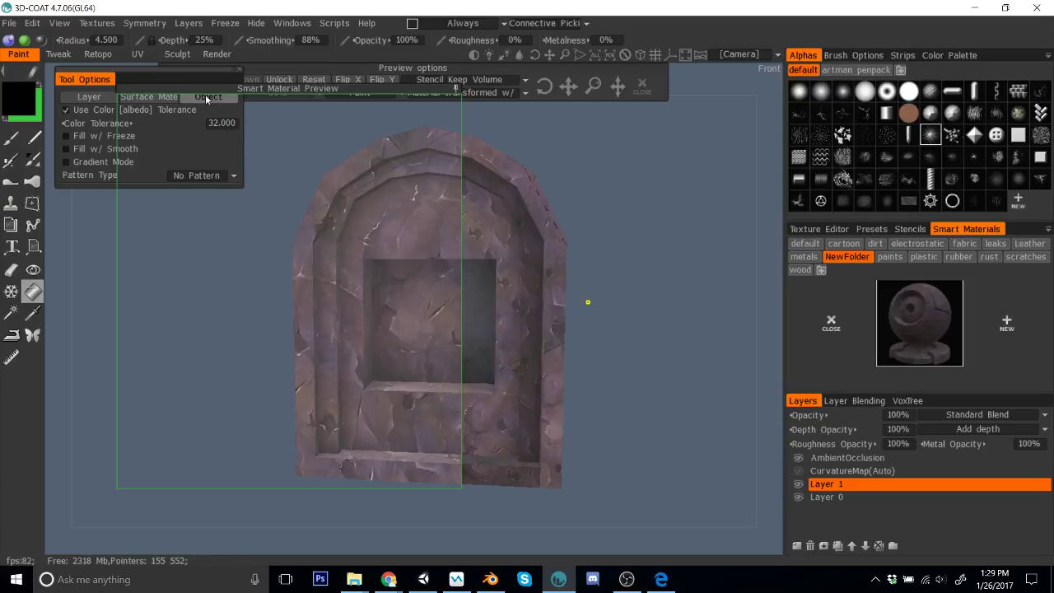
pyautogui.click(154, 97)
pyautogui.click(471, 302)
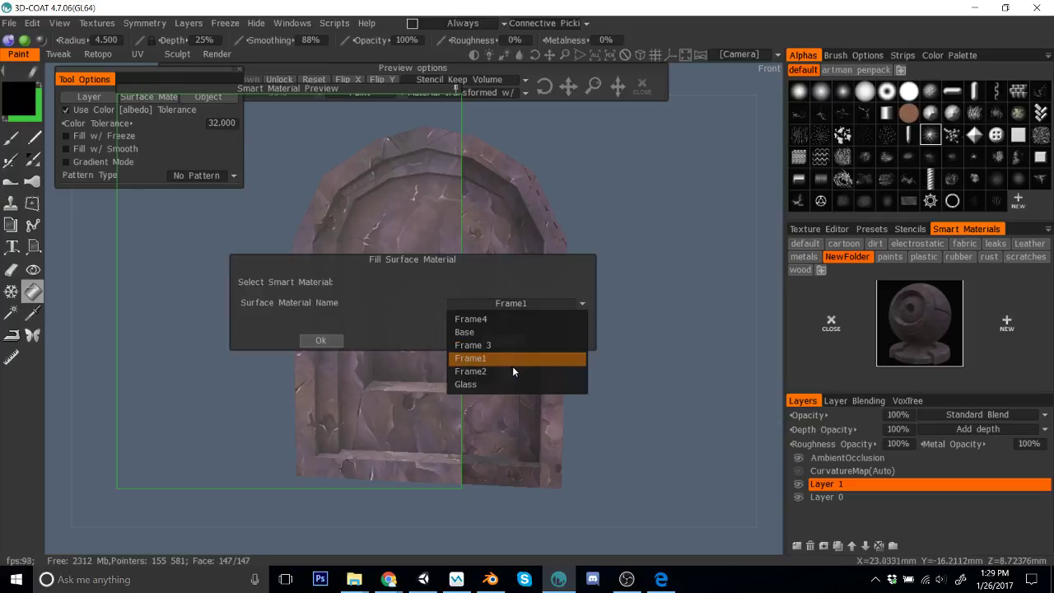
pyautogui.click(512, 365)
pyautogui.click(321, 341)
pyautogui.click(150, 98)
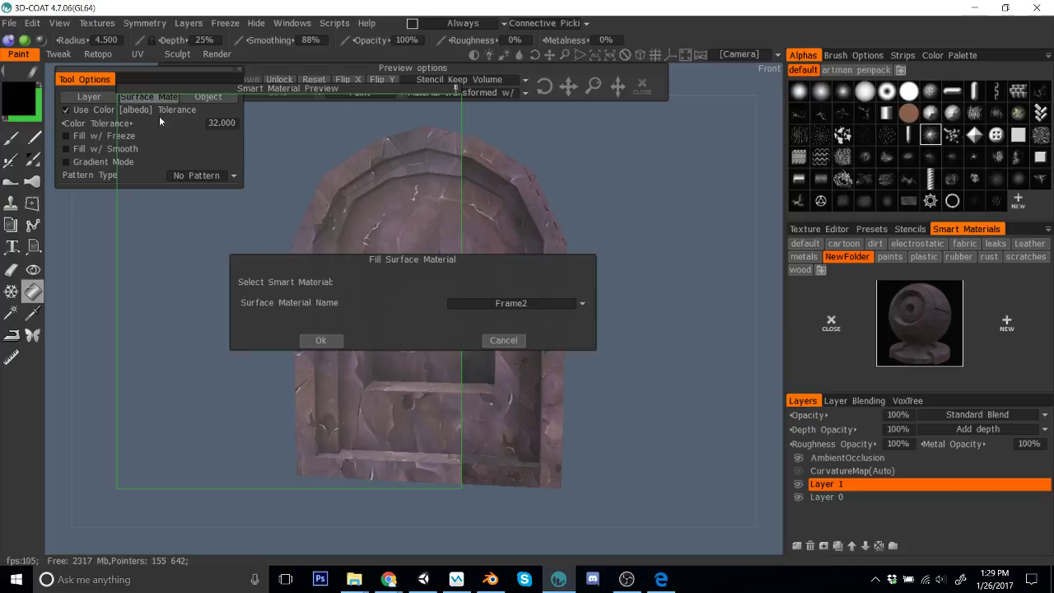
pyautogui.click(527, 304)
pyautogui.click(336, 340)
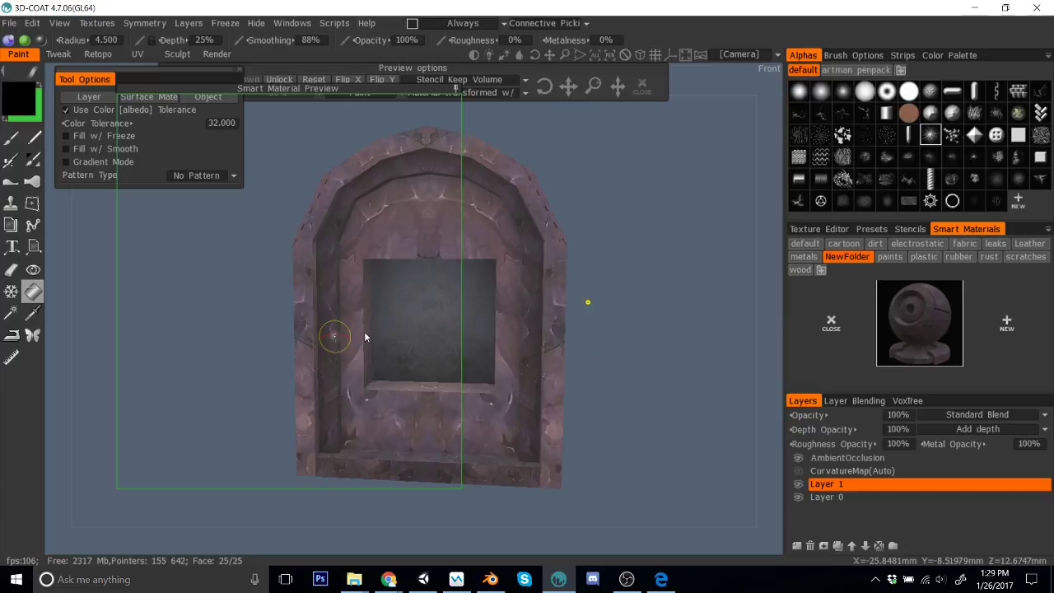
pyautogui.rightClick(940, 326)
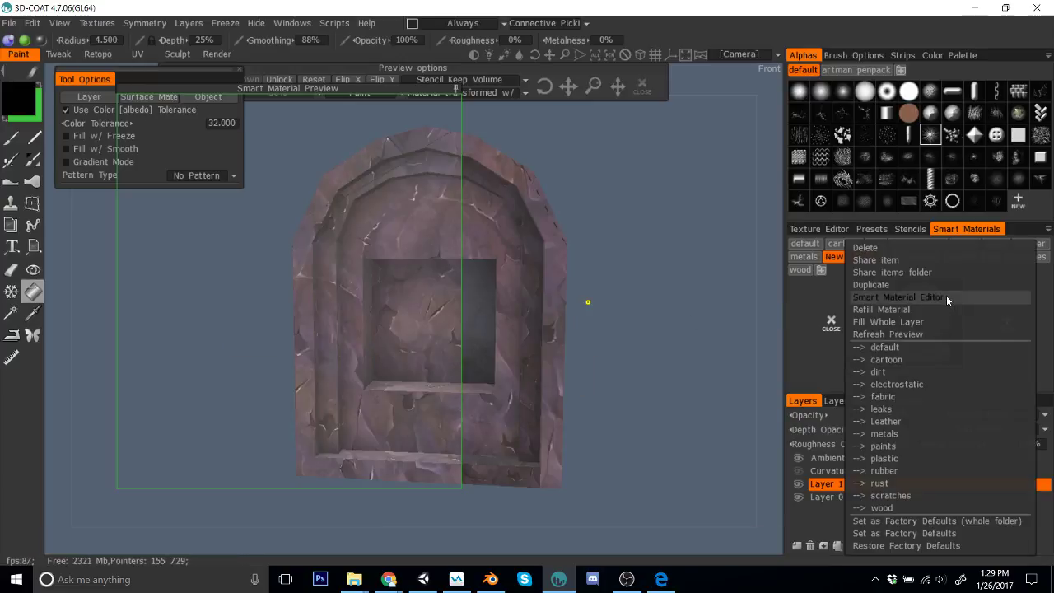
pyautogui.click(946, 295)
pyautogui.click(732, 302)
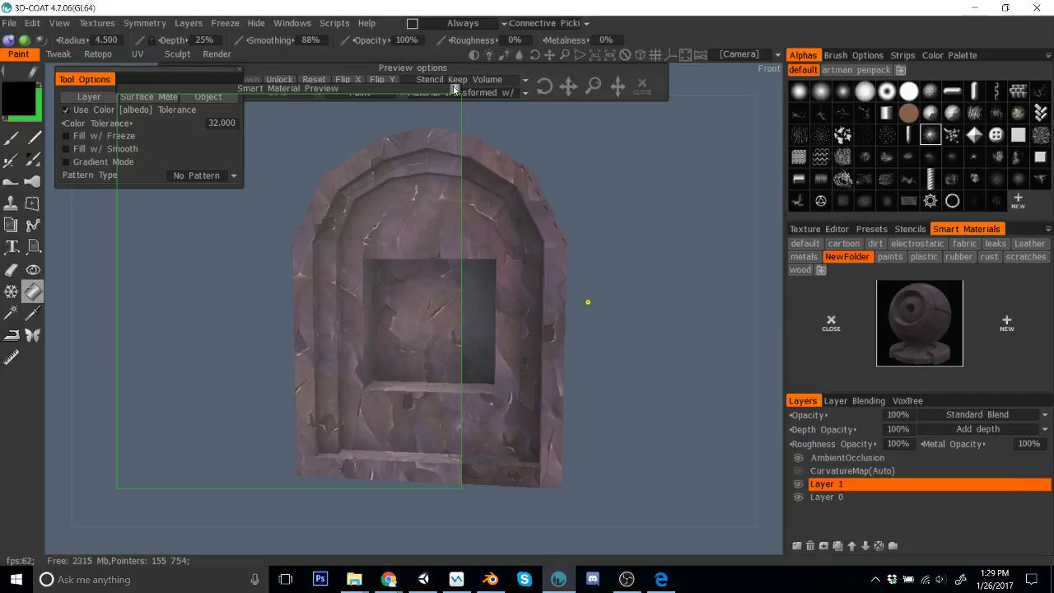
# Step: Shift the rock texture's placement in the material preview and fill the Frame2 surface material with it
pyautogui.moveTo(664, 271); pyautogui.dragTo(686, 255)
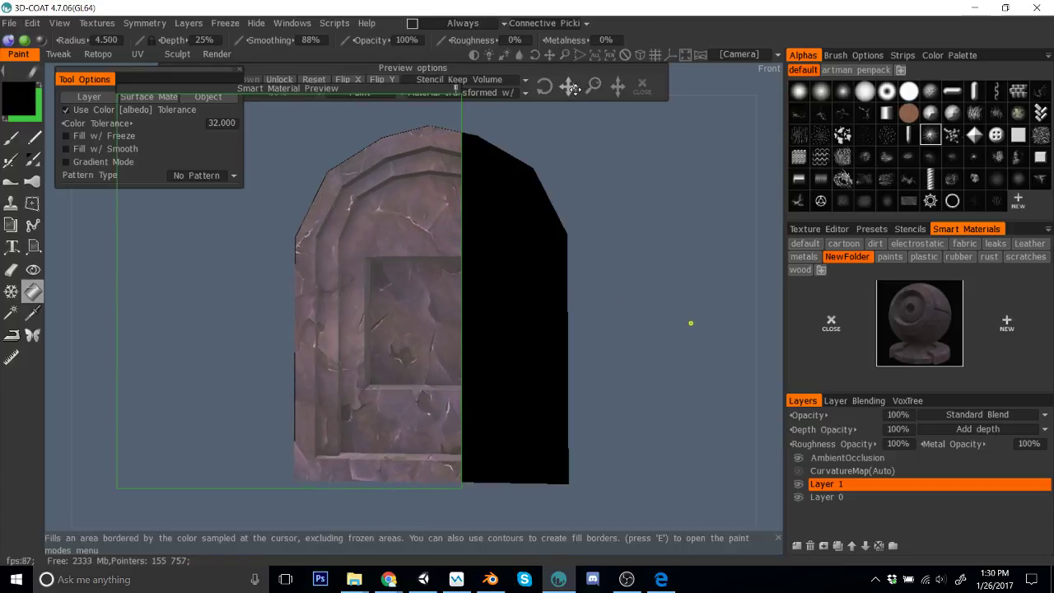
pyautogui.click(351, 219)
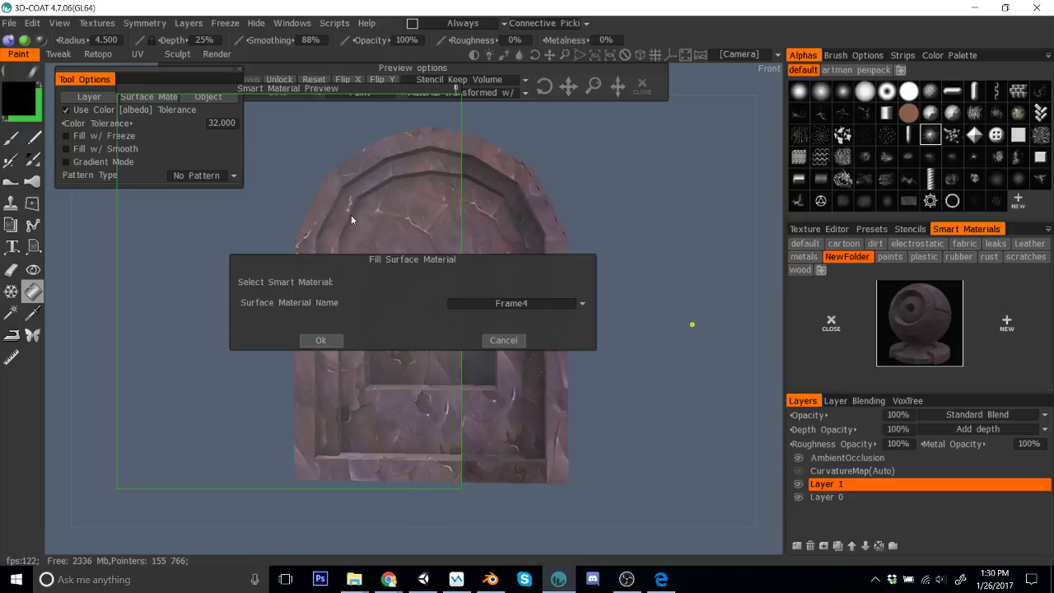
pyautogui.click(501, 303)
pyautogui.click(499, 373)
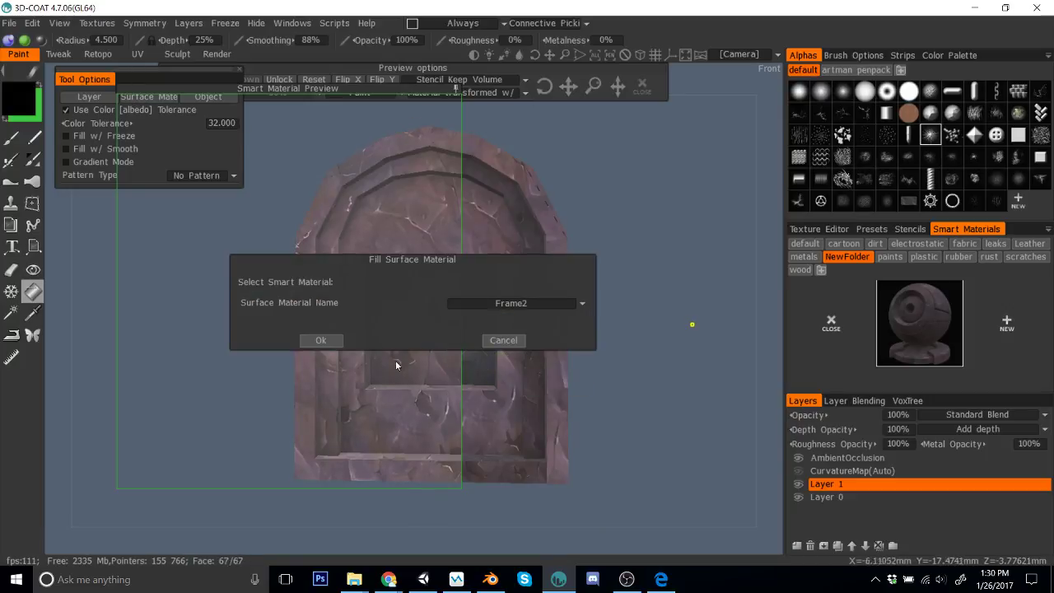
pyautogui.click(320, 340)
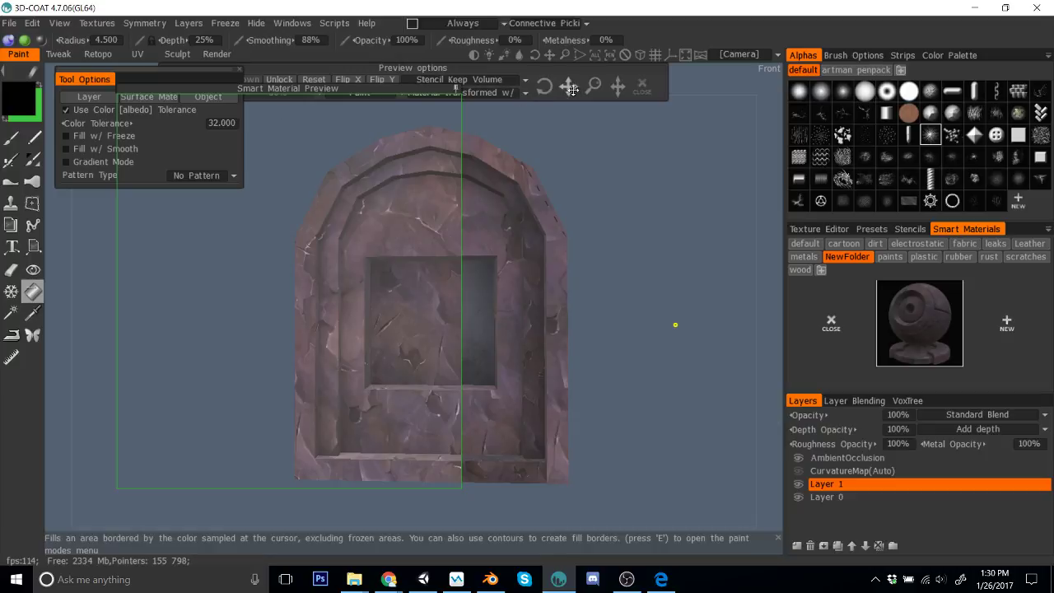
# Step: Move the rock texture to another placement on the window and refill the Frame2 surface material
pyautogui.moveTo(572, 89); pyautogui.dragTo(569, 88)
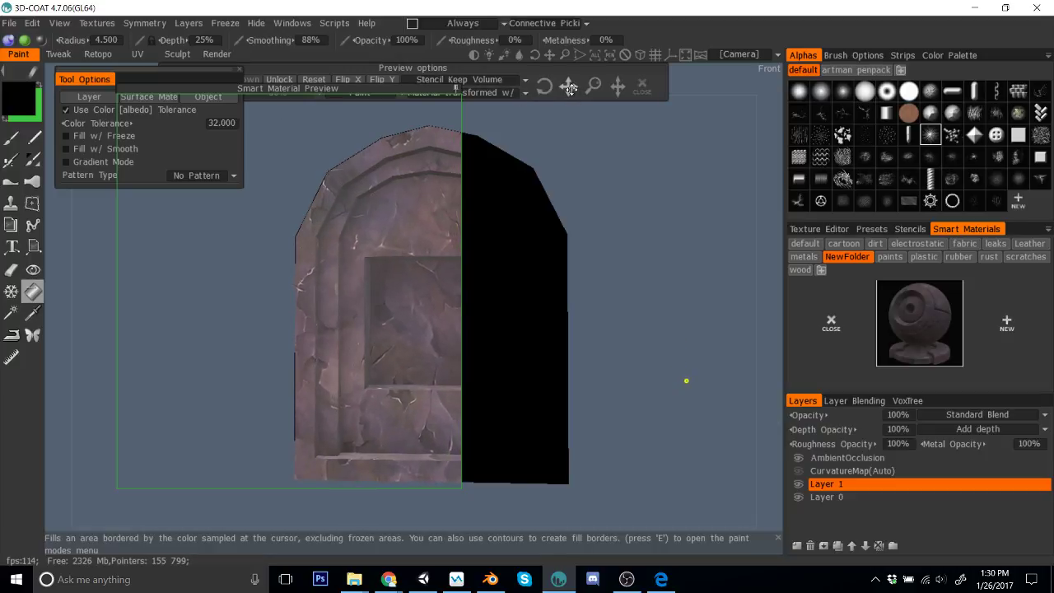
pyautogui.click(147, 97)
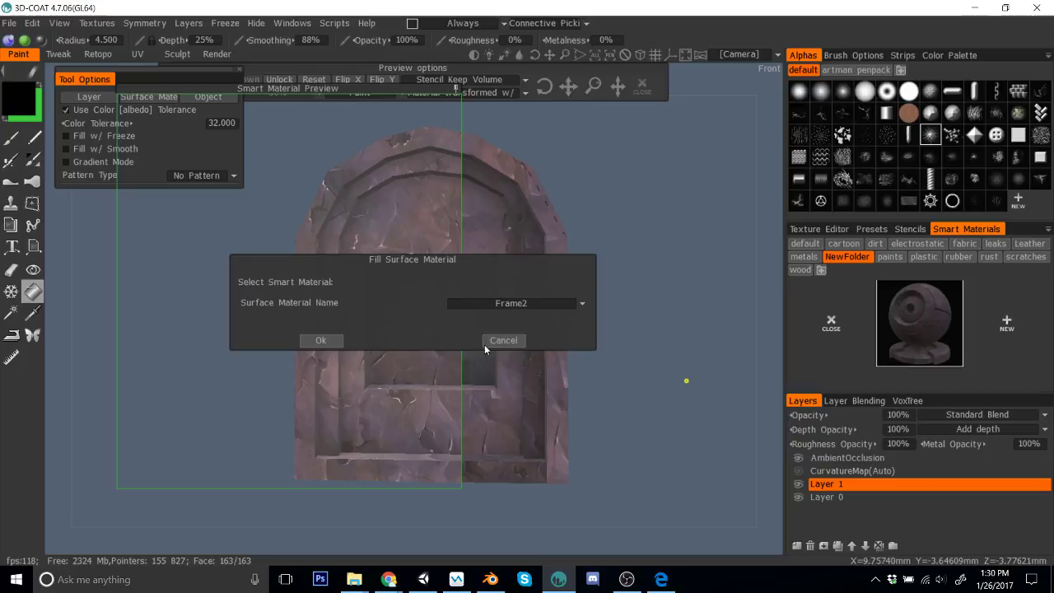
pyautogui.click(321, 340)
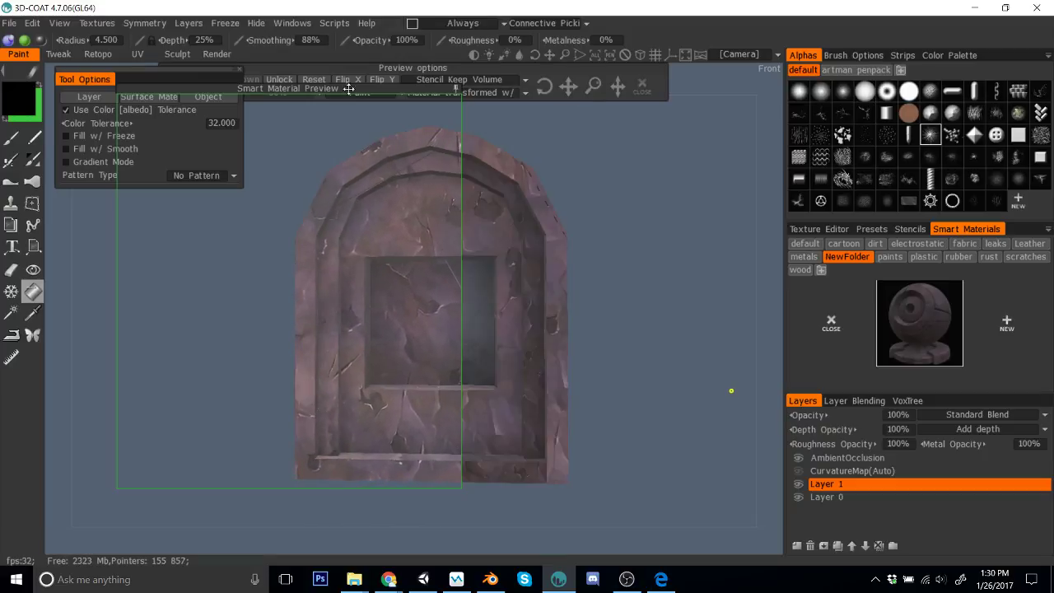
pyautogui.click(149, 96)
pyautogui.click(320, 340)
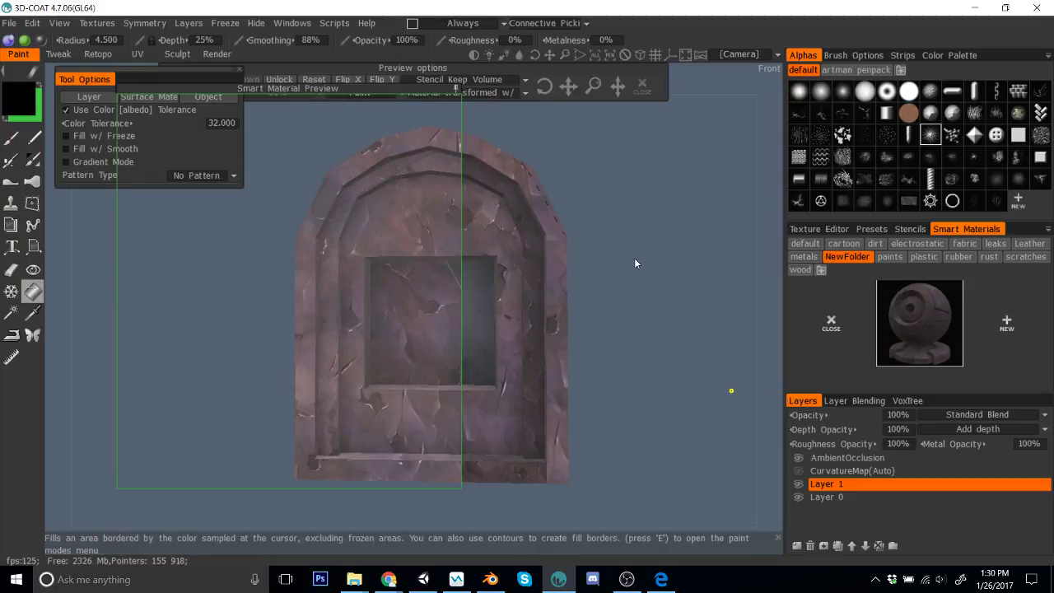
# Step: Move the material preview over the window's other half, reposition the rock texture, refill Frame2 and hide the preview
pyautogui.moveTo(401, 86); pyautogui.dragTo(713, 86)
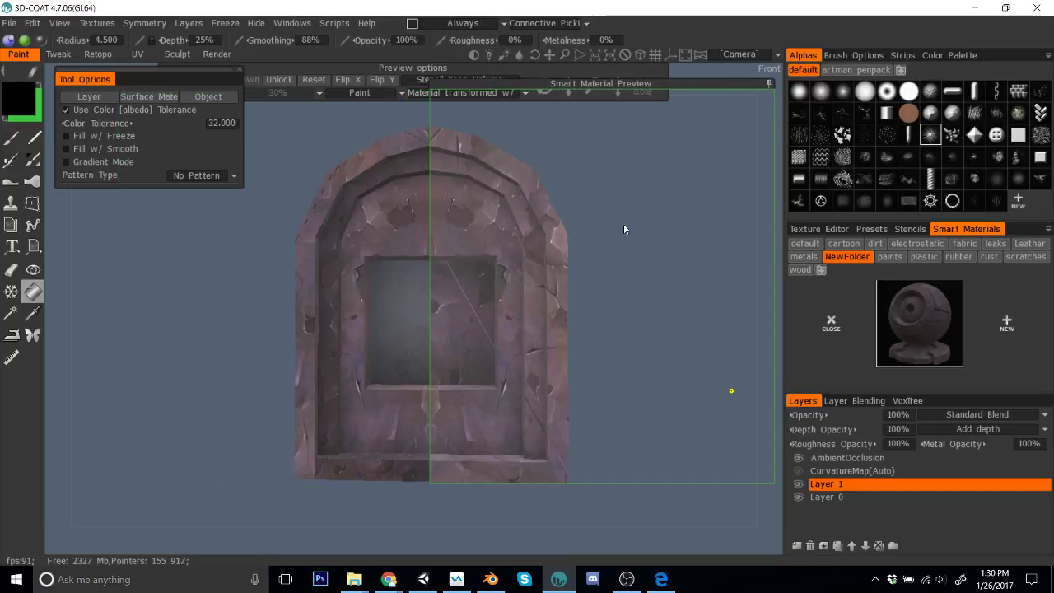
pyautogui.moveTo(579, 84)
pyautogui.mouseDown()
pyautogui.moveTo(574, 118)
pyautogui.moveTo(566, 87)
pyautogui.mouseUp()
pyautogui.click(149, 97)
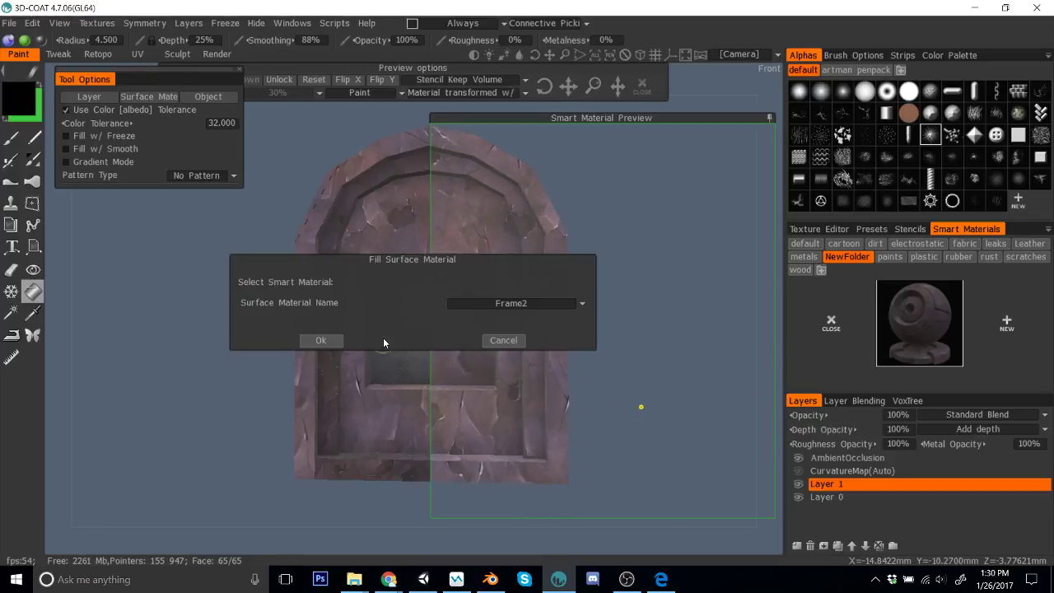
pyautogui.click(321, 341)
pyautogui.click(768, 120)
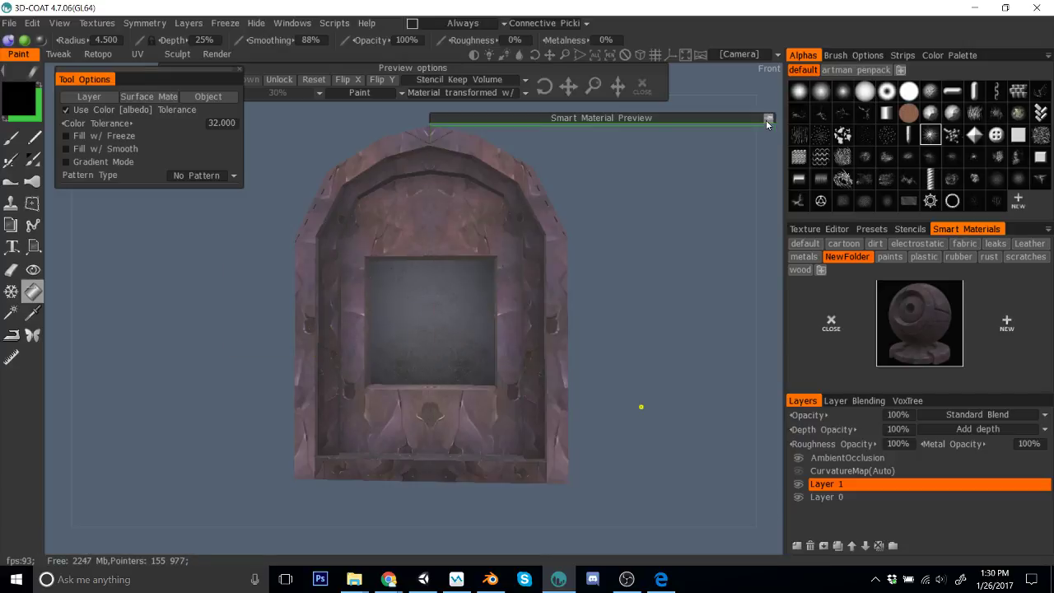
pyautogui.moveTo(691, 250)
pyautogui.mouseDown()
pyautogui.moveTo(617, 296)
pyautogui.moveTo(698, 310)
pyautogui.moveTo(800, 305)
pyautogui.moveTo(642, 275)
pyautogui.moveTo(694, 269)
pyautogui.mouseUp()
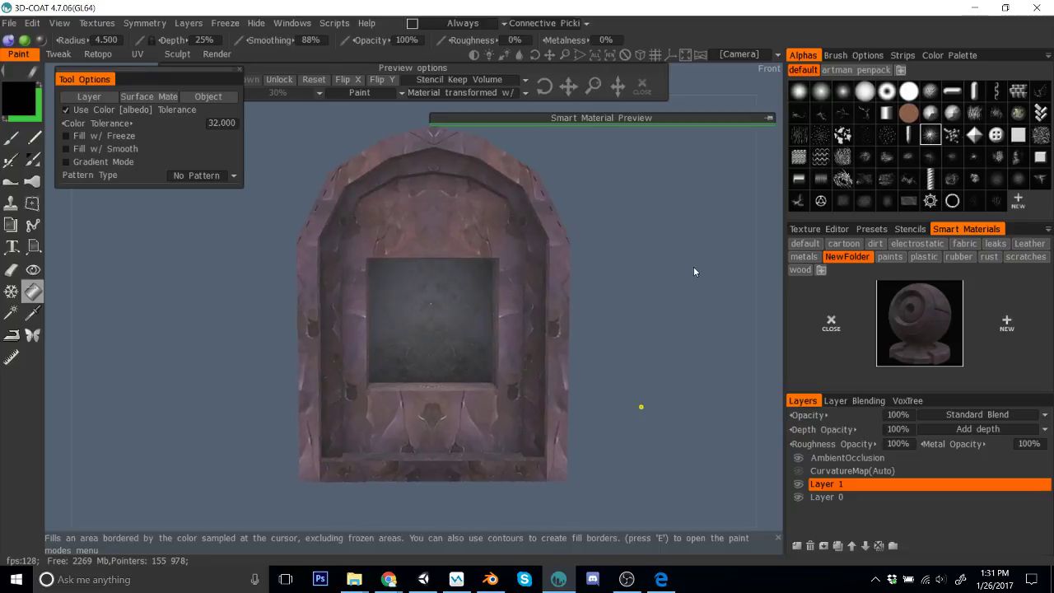
# Step: Show the rock material preview over half the window again and refill the Frame2 surface material with it
pyautogui.click(768, 119)
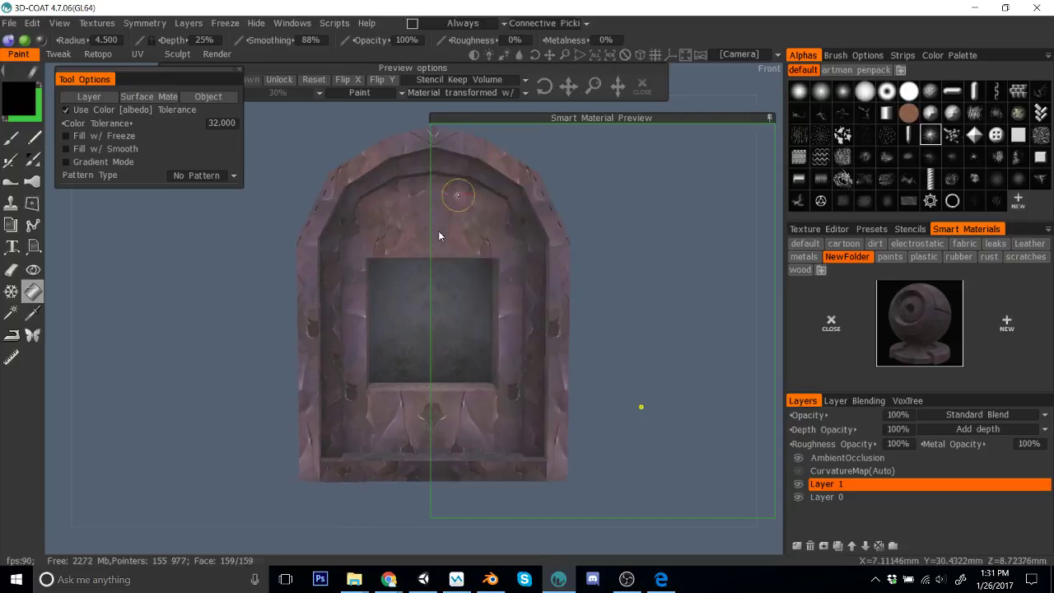
pyautogui.click(329, 217)
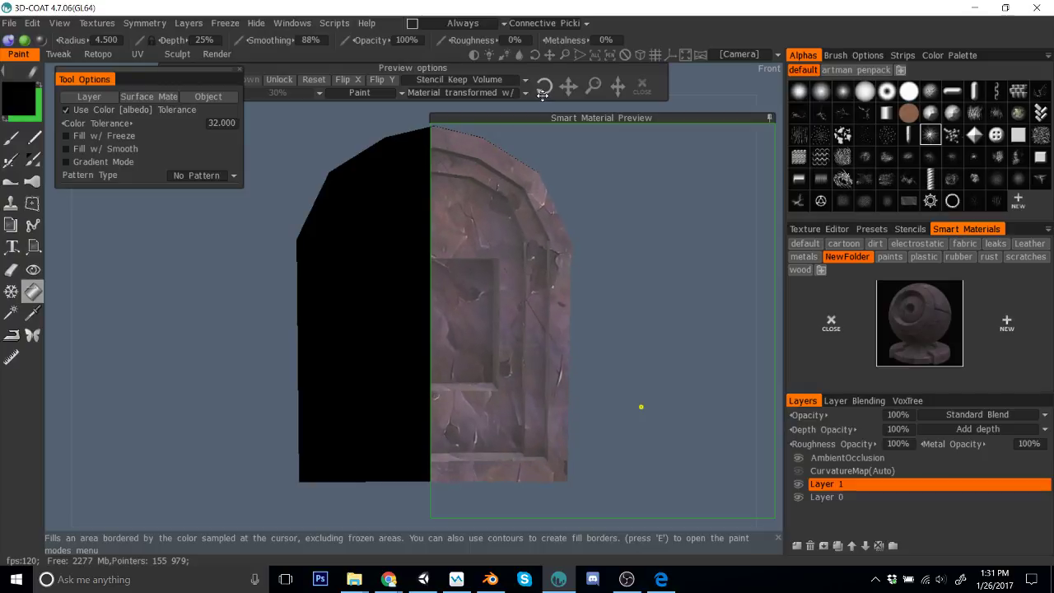
pyautogui.click(149, 96)
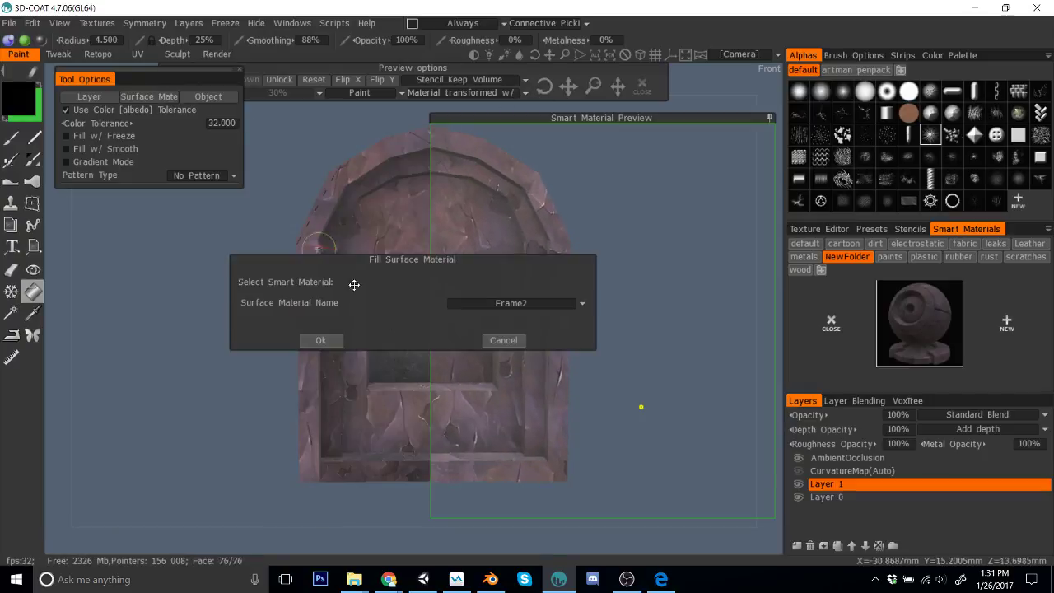
pyautogui.click(329, 342)
# Step: Save the rock-textured window as a new 3B file named stone1
pyautogui.moveTo(735, 218); pyautogui.dragTo(631, 306)
pyautogui.click(9, 22)
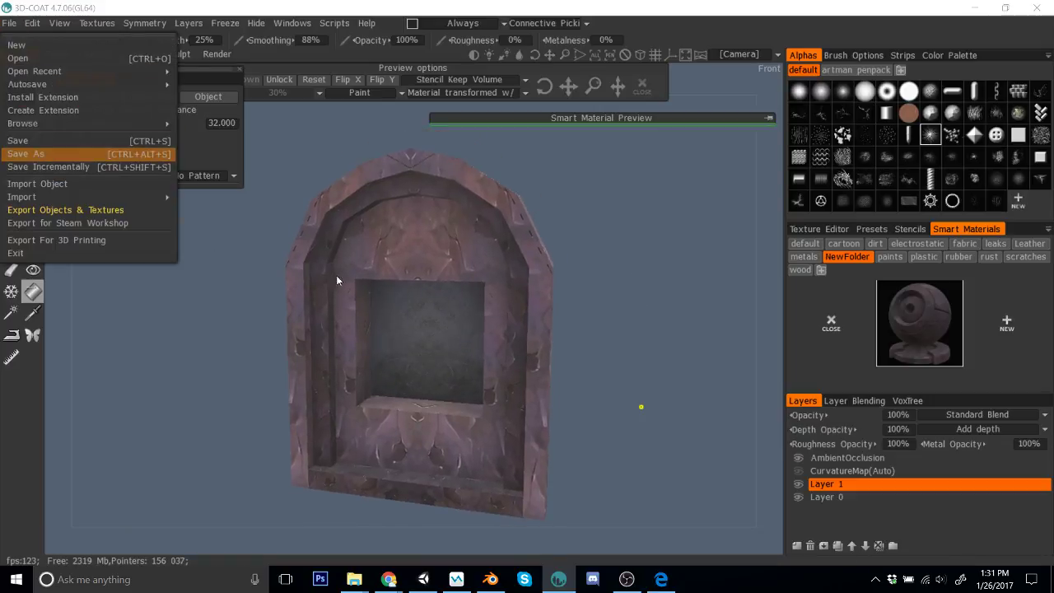
pyautogui.click(28, 154)
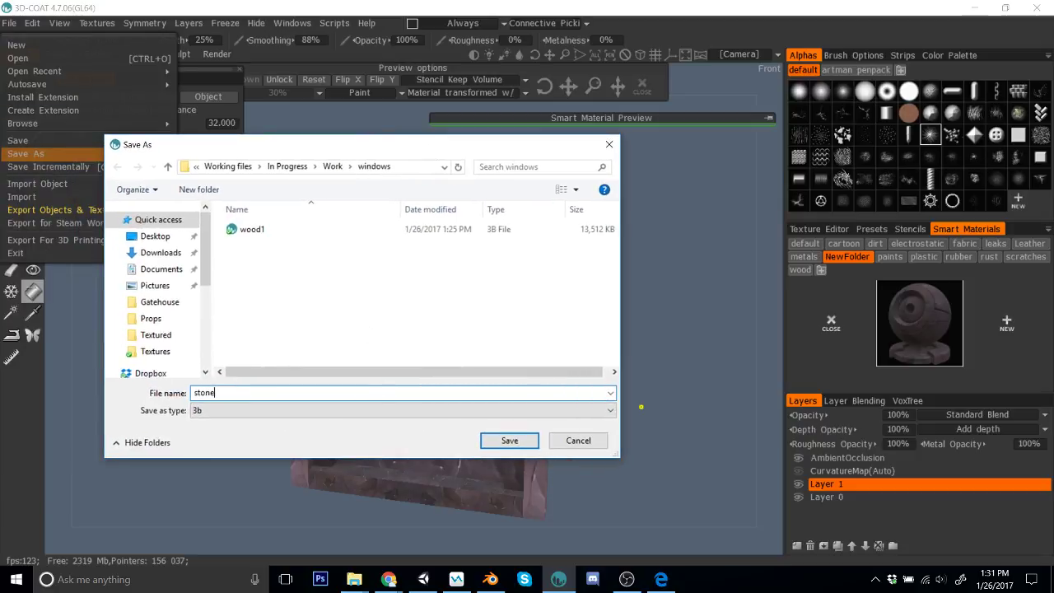
pyautogui.write('stone1')
pyautogui.press('Return')
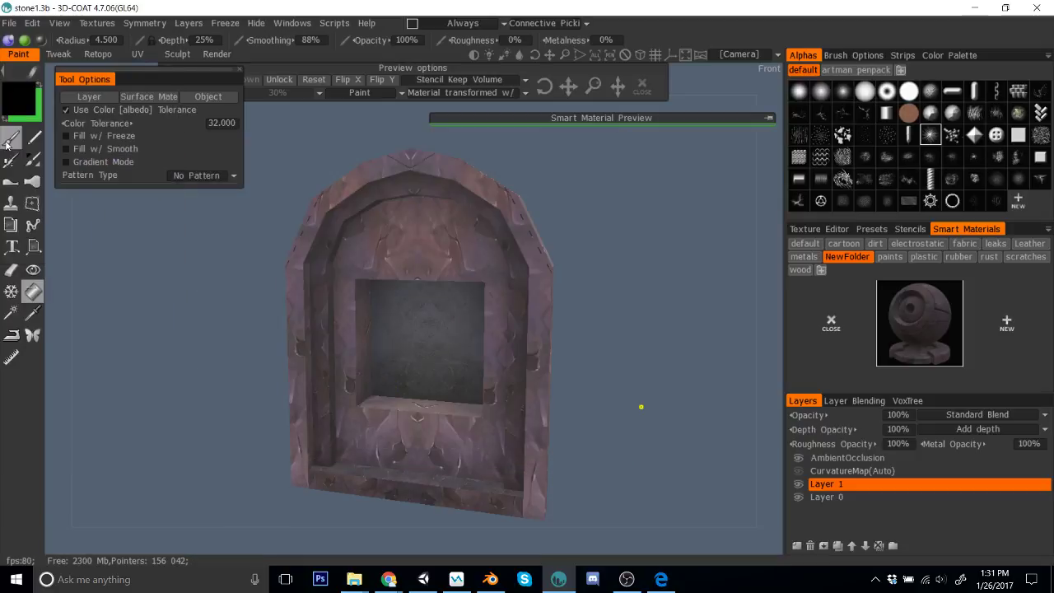
# Step: Open the default smart material set, pick the plain tan material and shift its preview over most of the window
pyautogui.hotkey('alt', 'Tab')
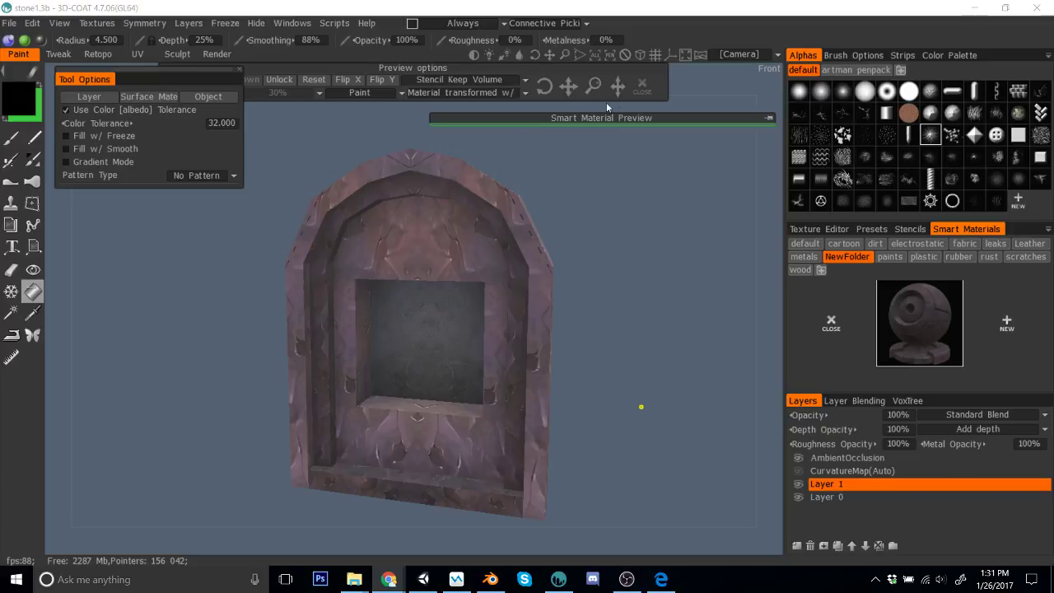
pyautogui.click(922, 256)
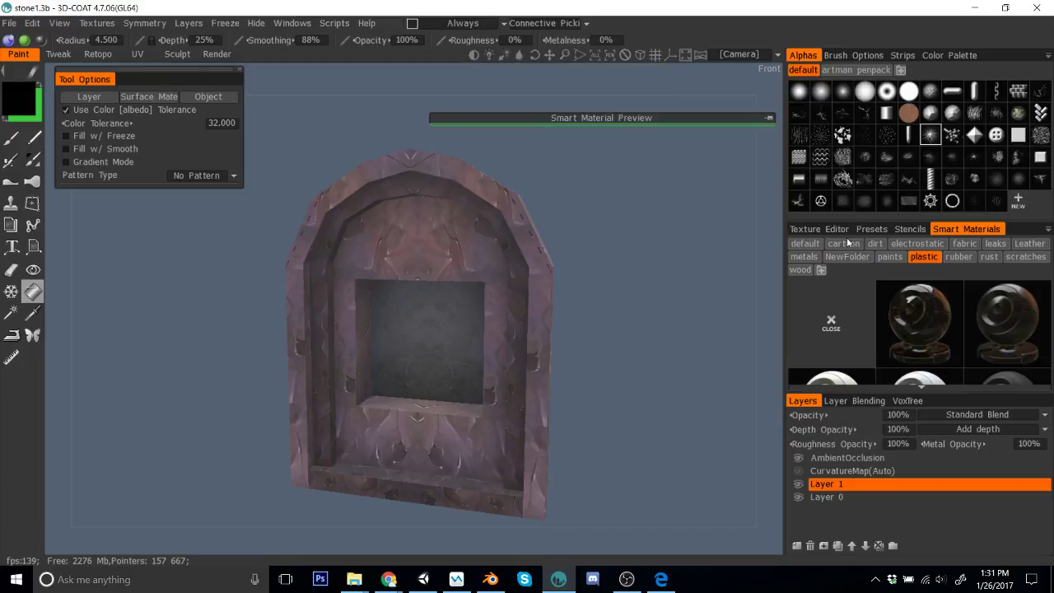
pyautogui.click(806, 243)
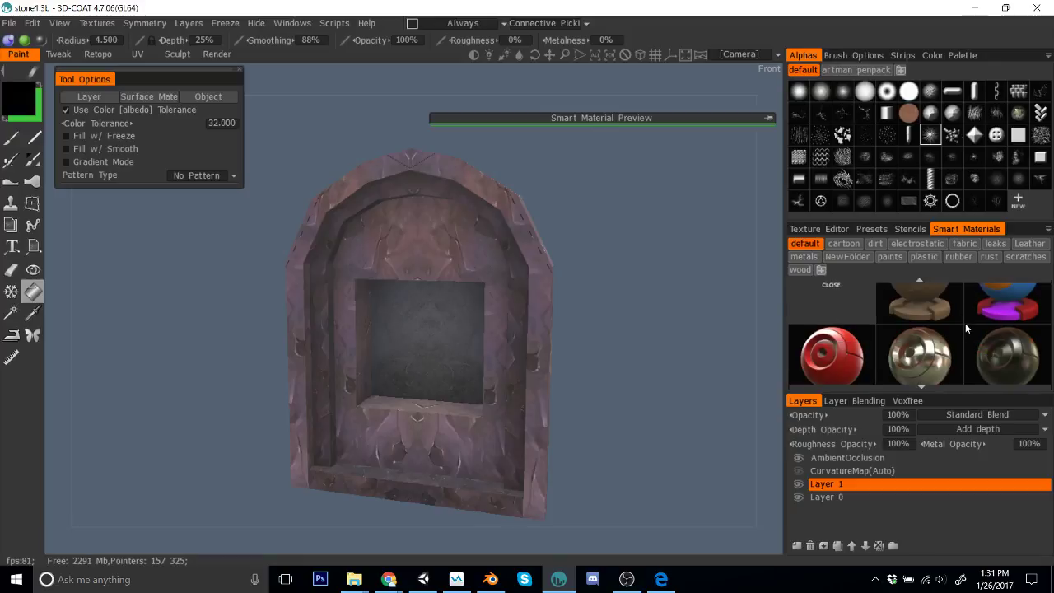
pyautogui.scroll(1, 965, 320)
pyautogui.click(930, 309)
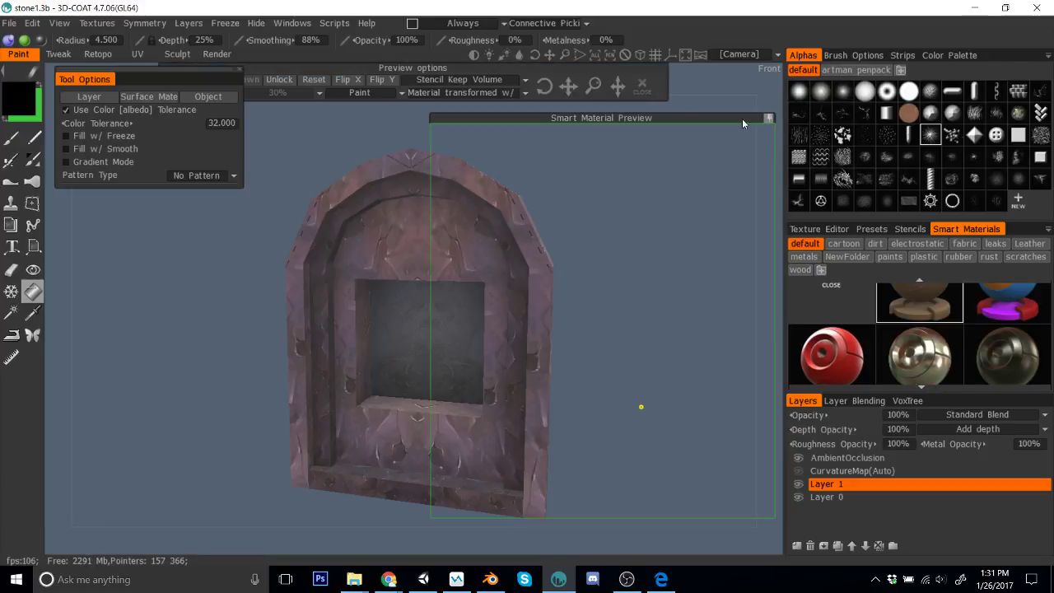
pyautogui.moveTo(664, 118); pyautogui.dragTo(544, 113)
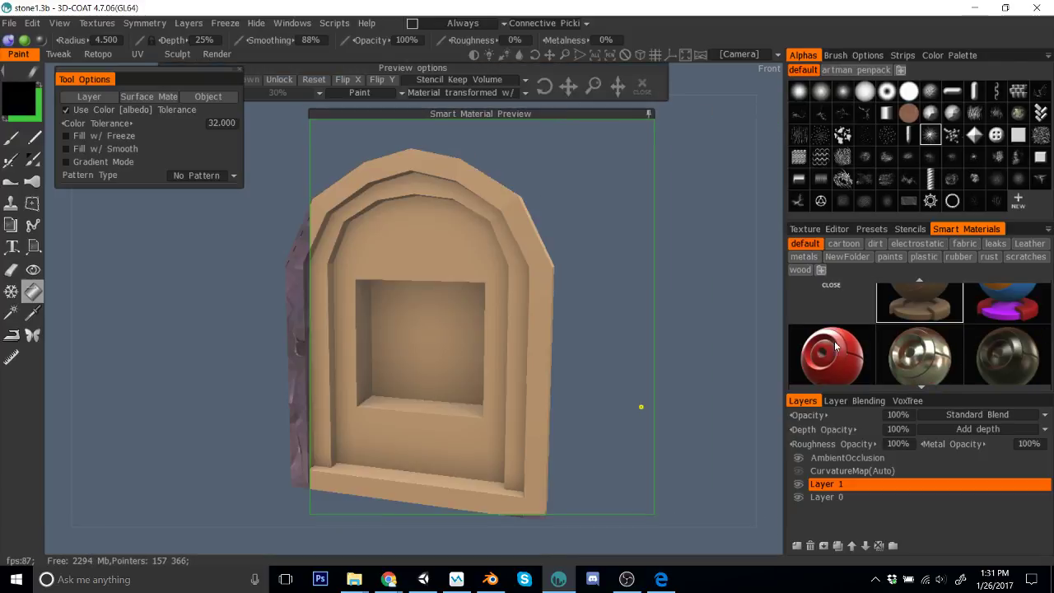
# Step: Select the wood_dark_edges smart material and compare its preview with the rock texture on the window
pyautogui.scroll(-1, 986, 356)
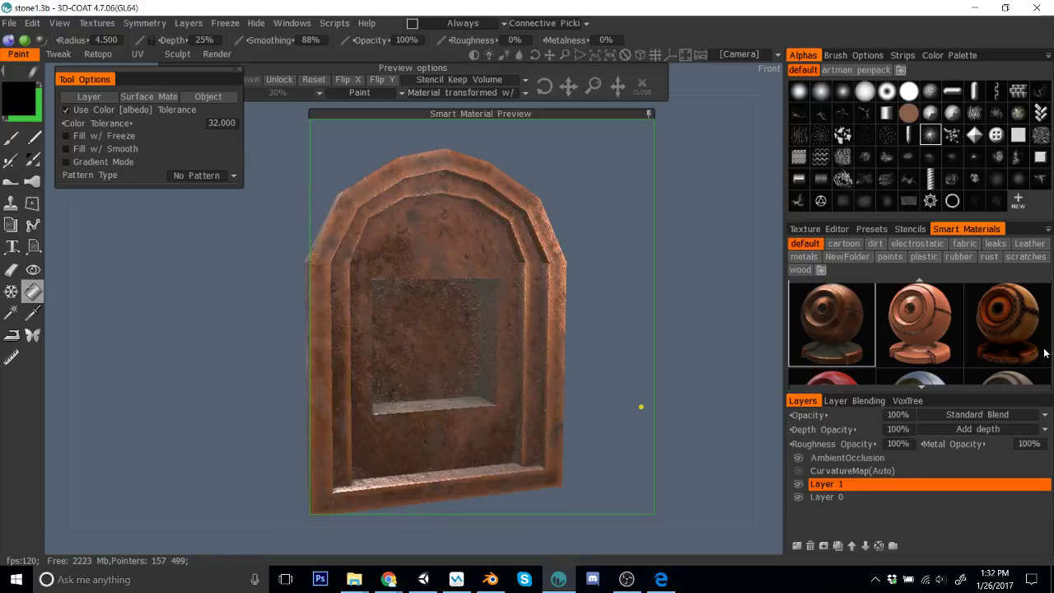
pyautogui.scroll(-1, 1014, 331)
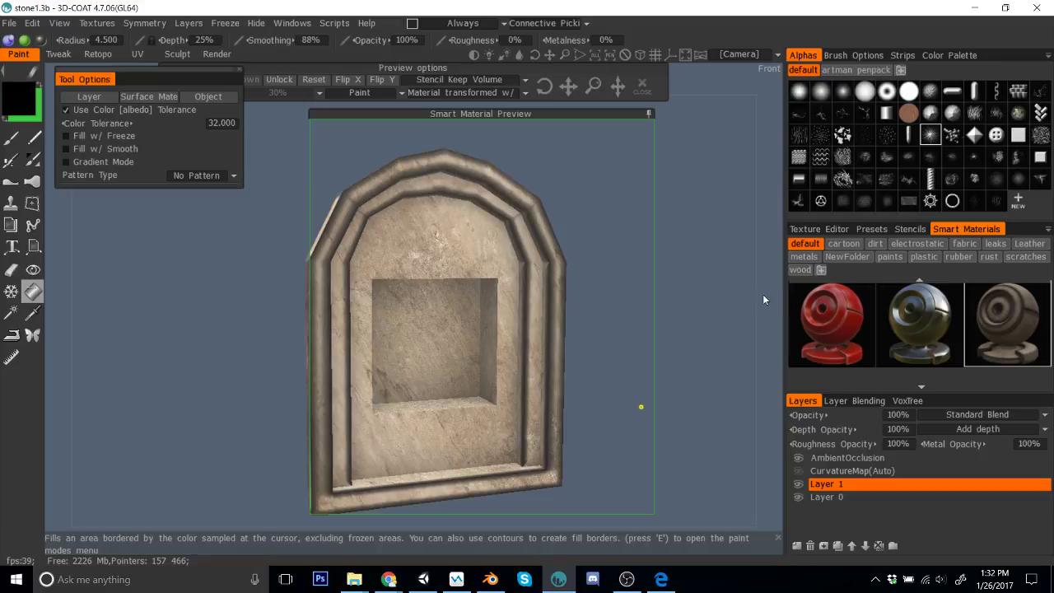
pyautogui.click(322, 198)
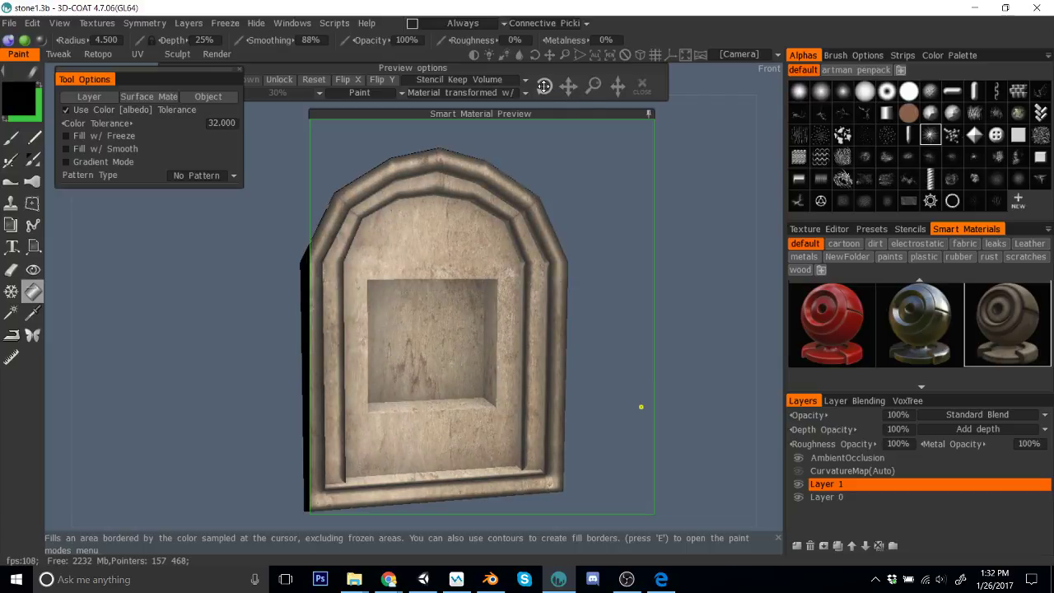
pyautogui.moveTo(714, 252); pyautogui.dragTo(688, 251)
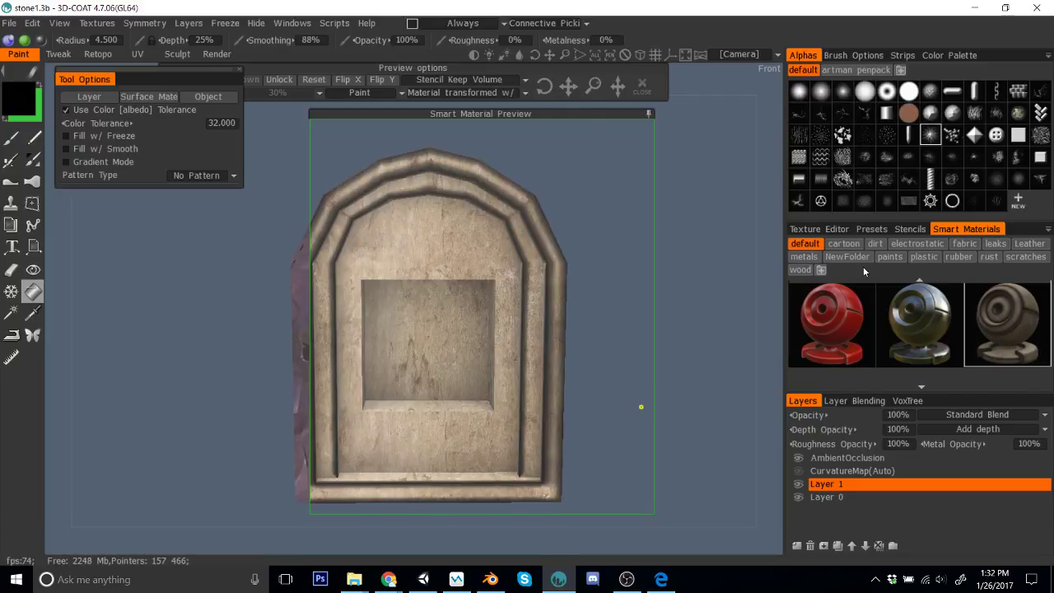
pyautogui.click(649, 113)
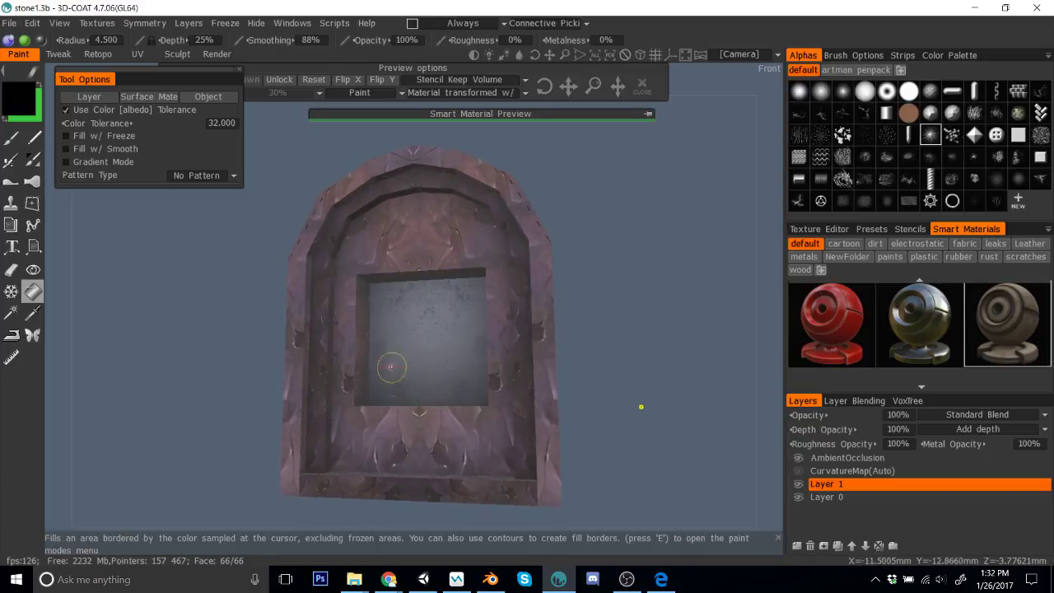
pyautogui.moveTo(593, 354); pyautogui.dragTo(726, 160)
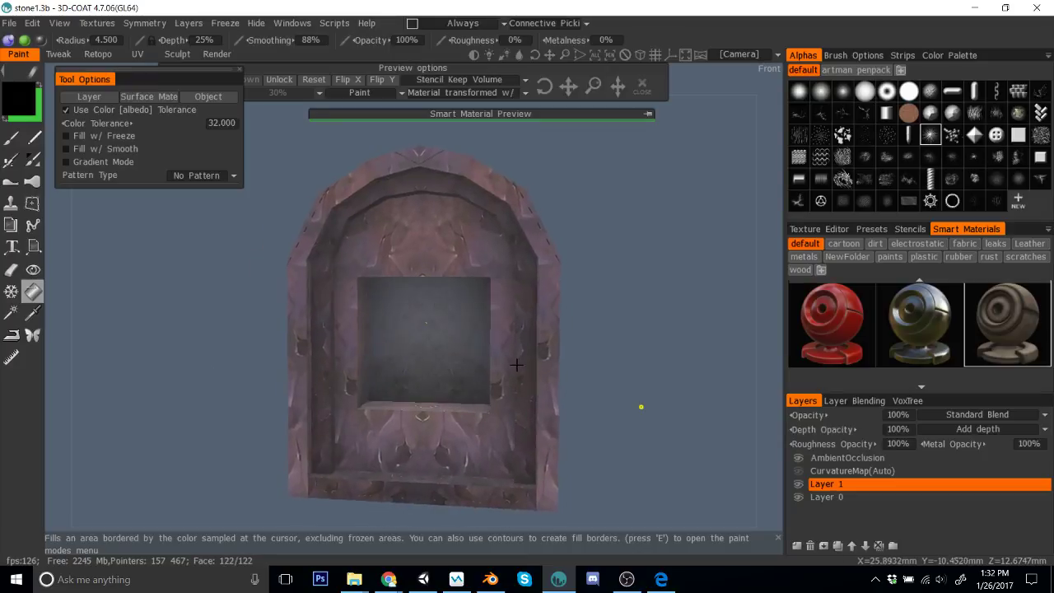
pyautogui.click(649, 114)
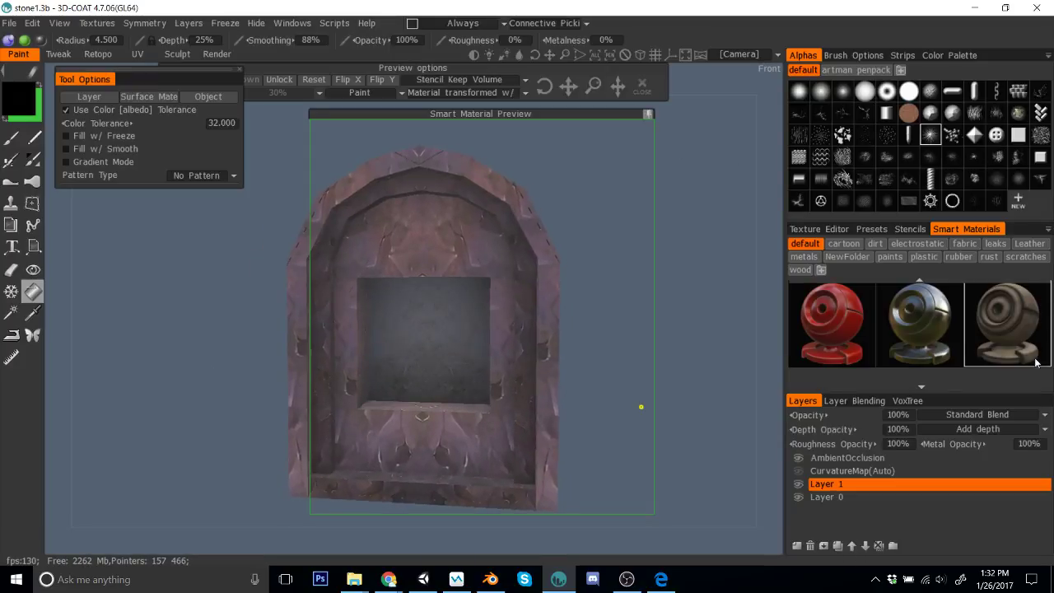
# Step: Set the Layer1 opacity of the wood_dark_edges smart material to 60% and save the material
pyautogui.rightClick(1008, 329)
pyautogui.click(947, 297)
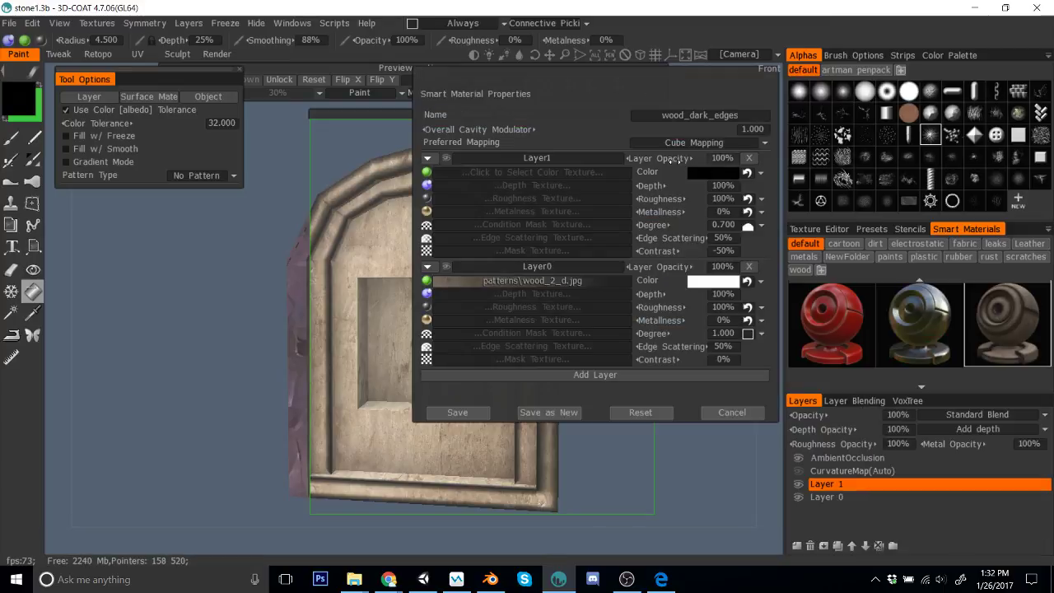
pyautogui.click(717, 157)
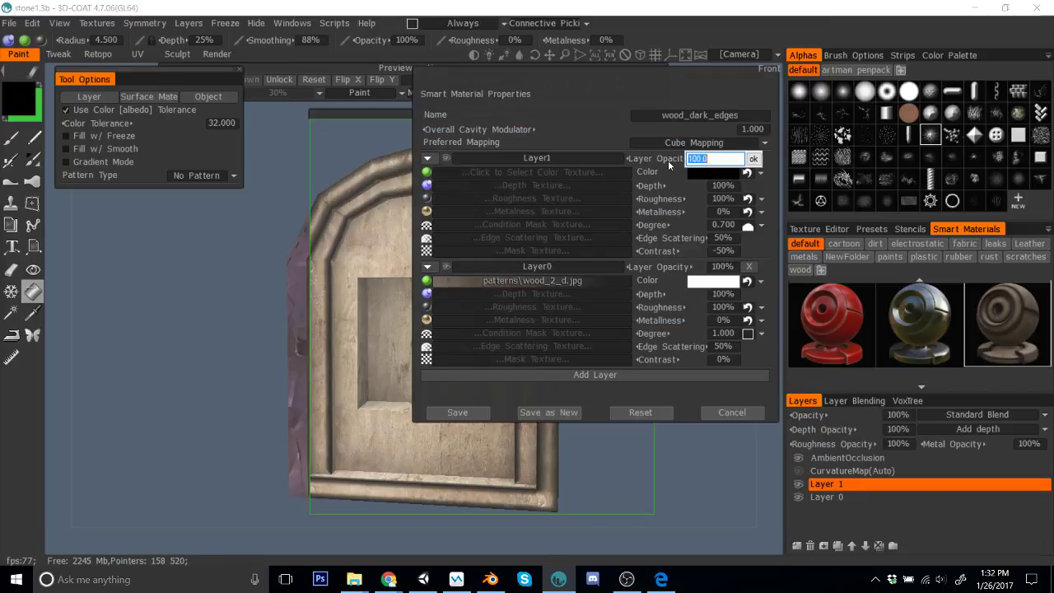
pyautogui.press('Return')
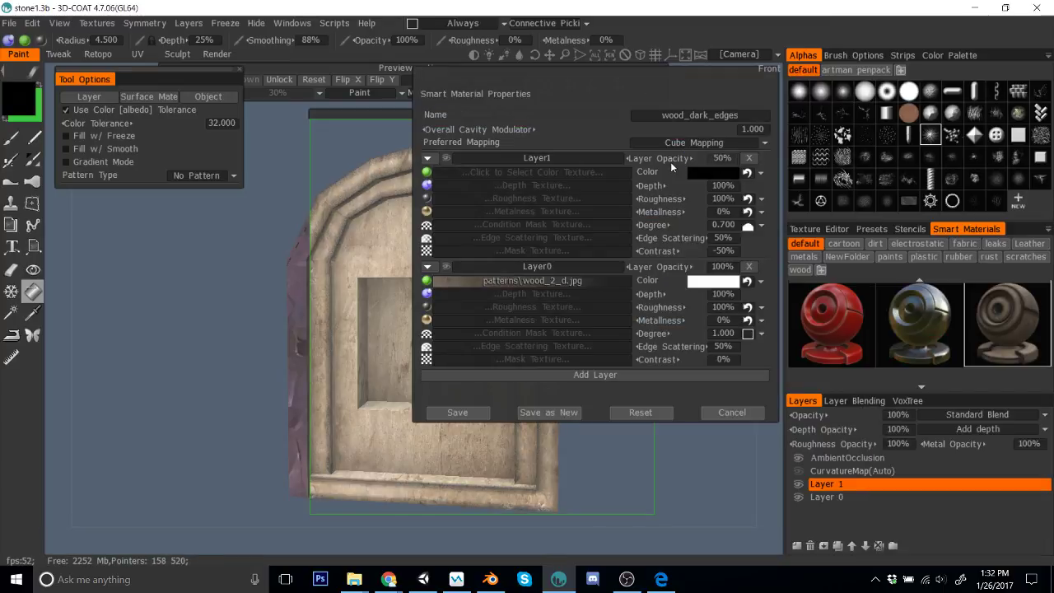
pyautogui.click(722, 158)
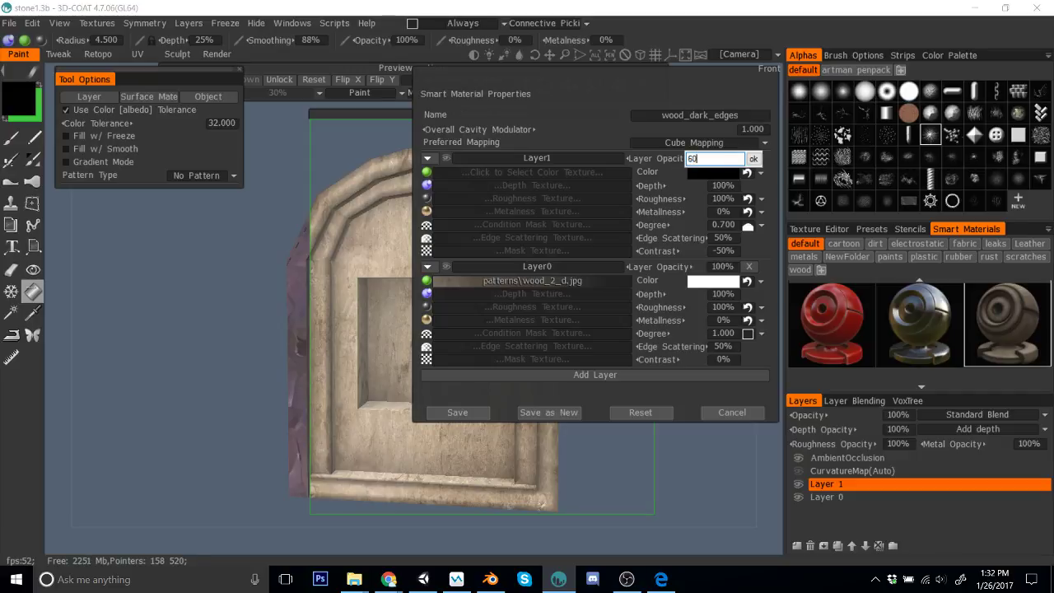
pyautogui.write('60')
pyautogui.press('Return')
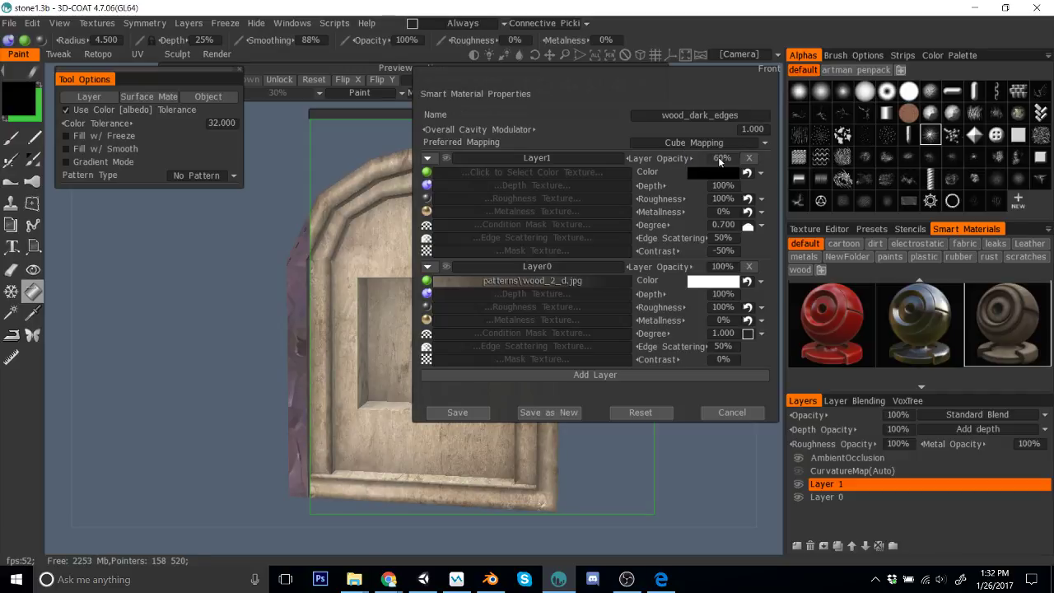
pyautogui.click(482, 412)
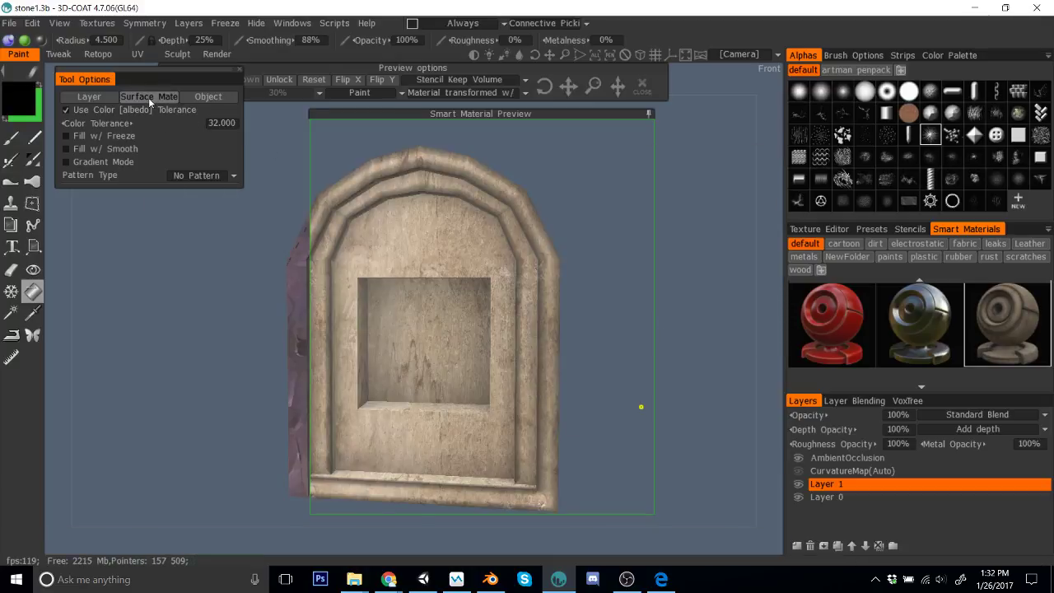
# Step: Fill the Frame1 and Frame2 surface materials with the wood_dark_edges smart material
pyautogui.click(149, 98)
pyautogui.click(529, 303)
pyautogui.click(488, 359)
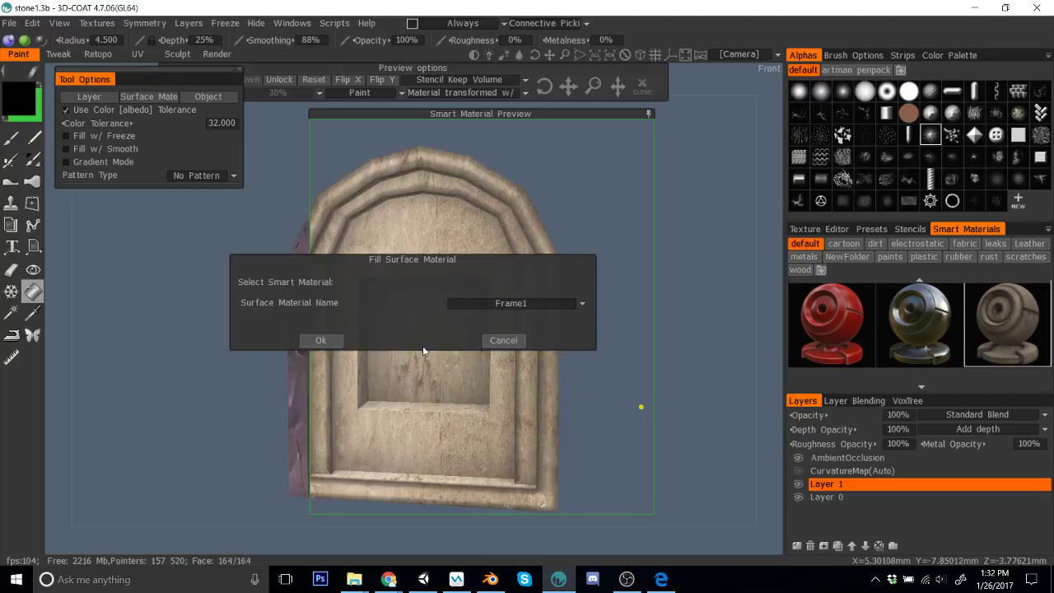
pyautogui.click(320, 339)
pyautogui.click(146, 97)
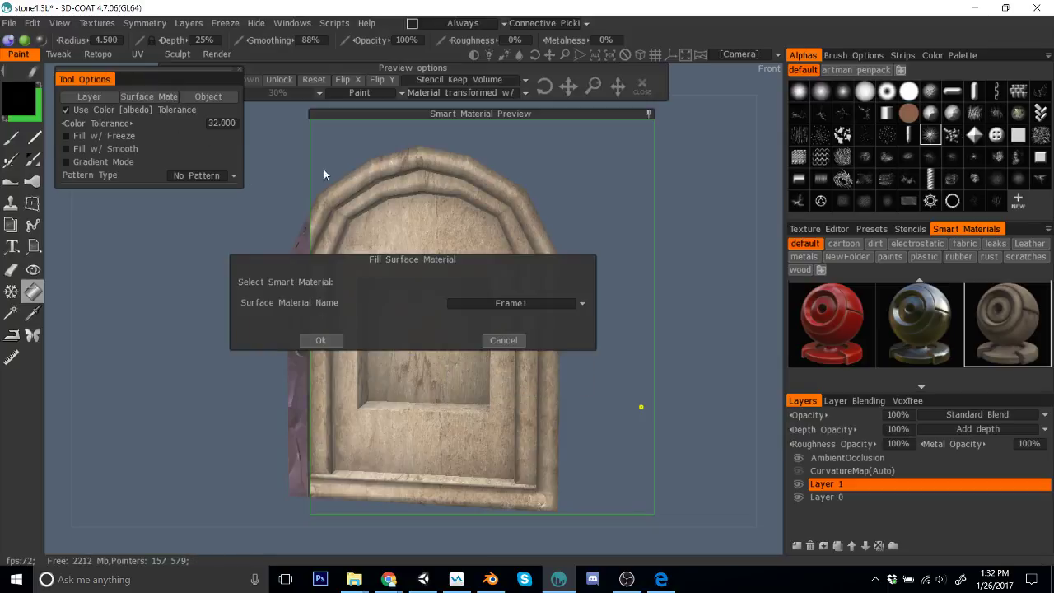
pyautogui.click(485, 301)
pyautogui.click(490, 361)
pyautogui.click(320, 340)
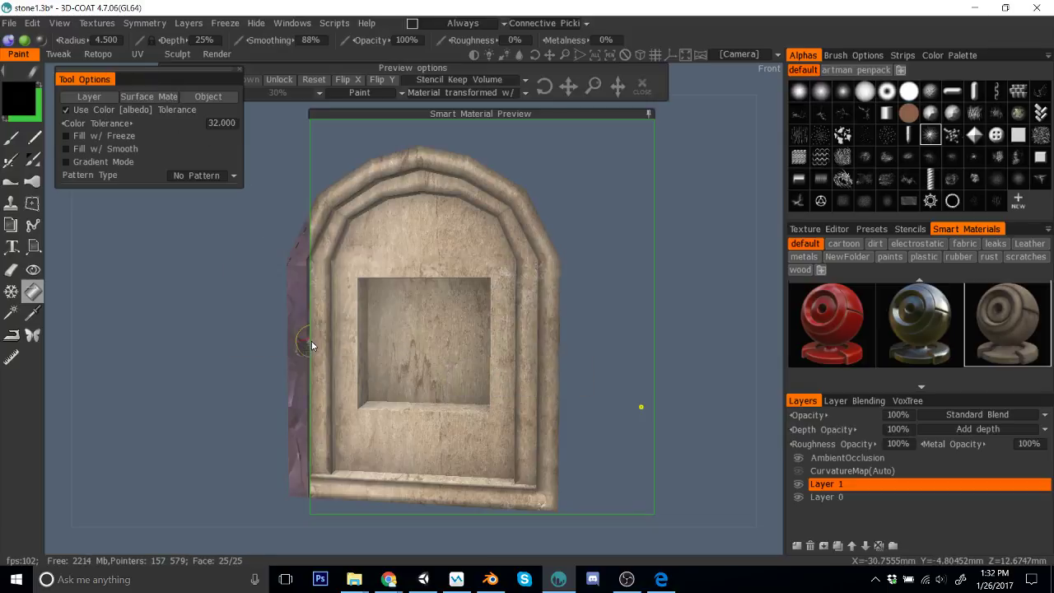
# Step: Fill the Frame 3 and Frame4 surface materials with the wood_dark_edges smart material
pyautogui.click(146, 97)
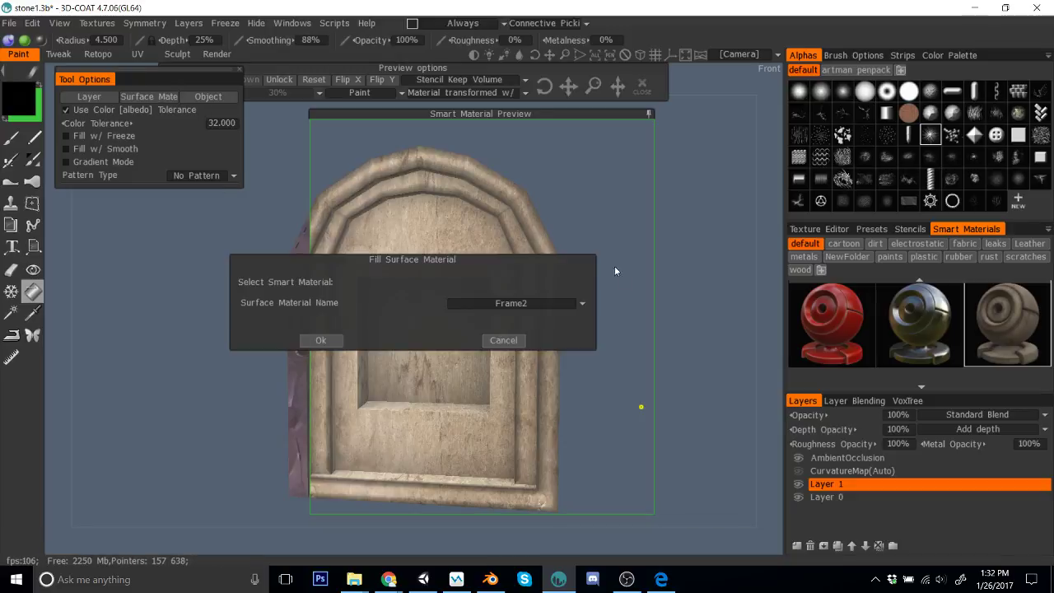
pyautogui.click(574, 305)
pyautogui.click(507, 347)
pyautogui.click(320, 340)
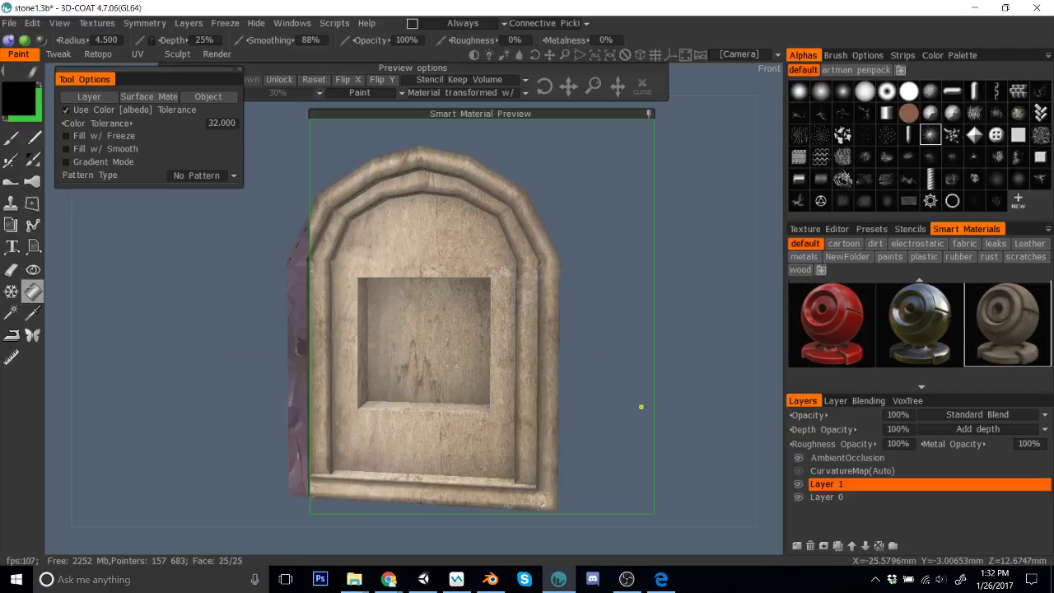
pyautogui.click(146, 97)
pyautogui.click(575, 303)
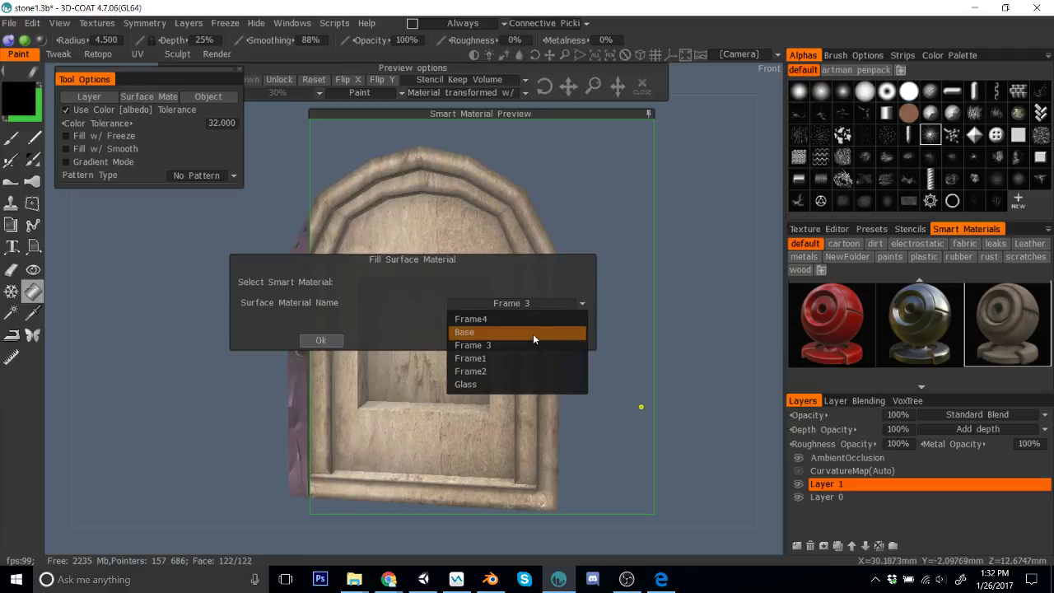
pyautogui.click(519, 318)
pyautogui.click(325, 338)
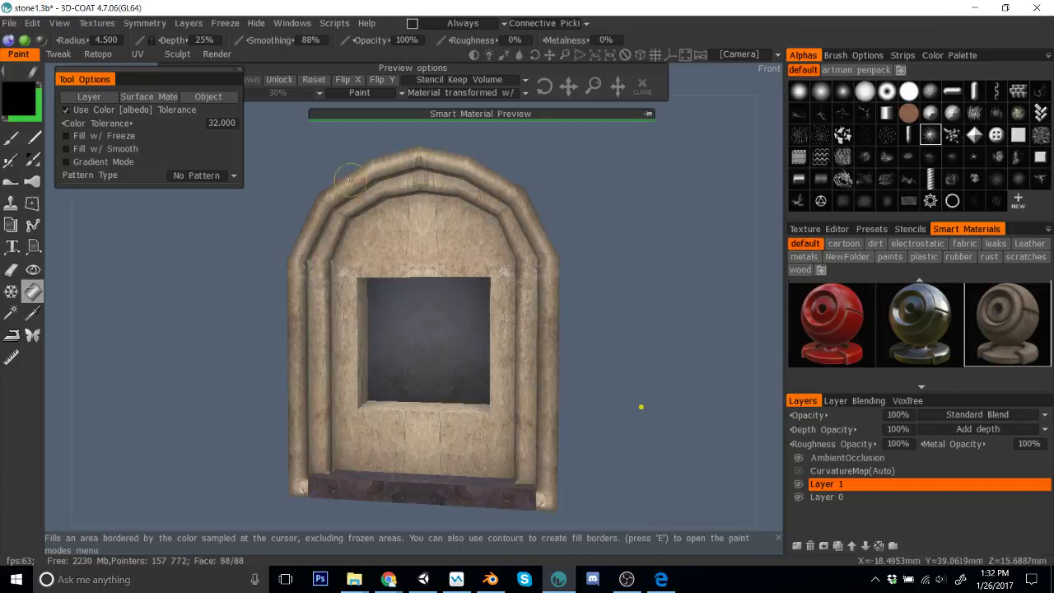
# Step: Fill the Base surface material with the wood_dark_edges smart material
pyautogui.click(145, 96)
pyautogui.click(507, 302)
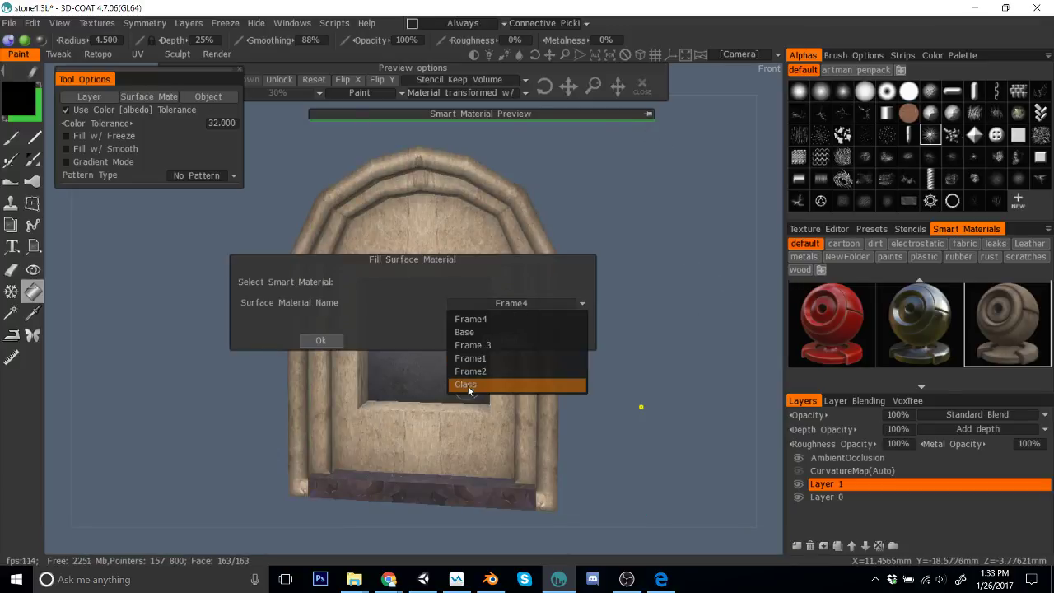
pyautogui.click(494, 333)
pyautogui.click(321, 340)
# Step: Inspect the wood-filled window and widen the area holding the alphas, smart materials and layers
pyautogui.moveTo(576, 317); pyautogui.dragTo(709, 280)
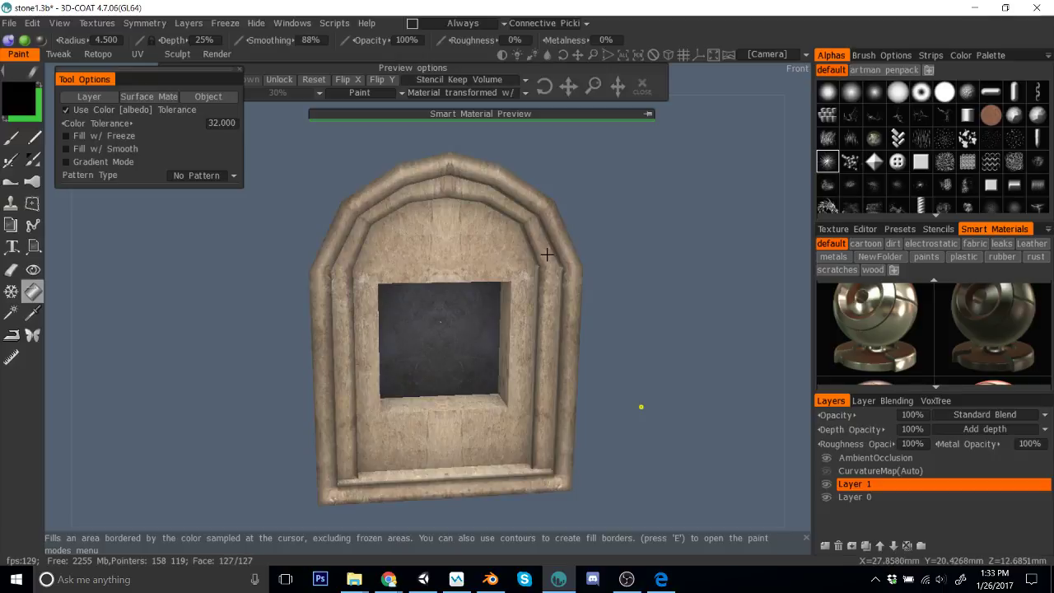
pyautogui.moveTo(548, 245); pyautogui.dragTo(592, 243)
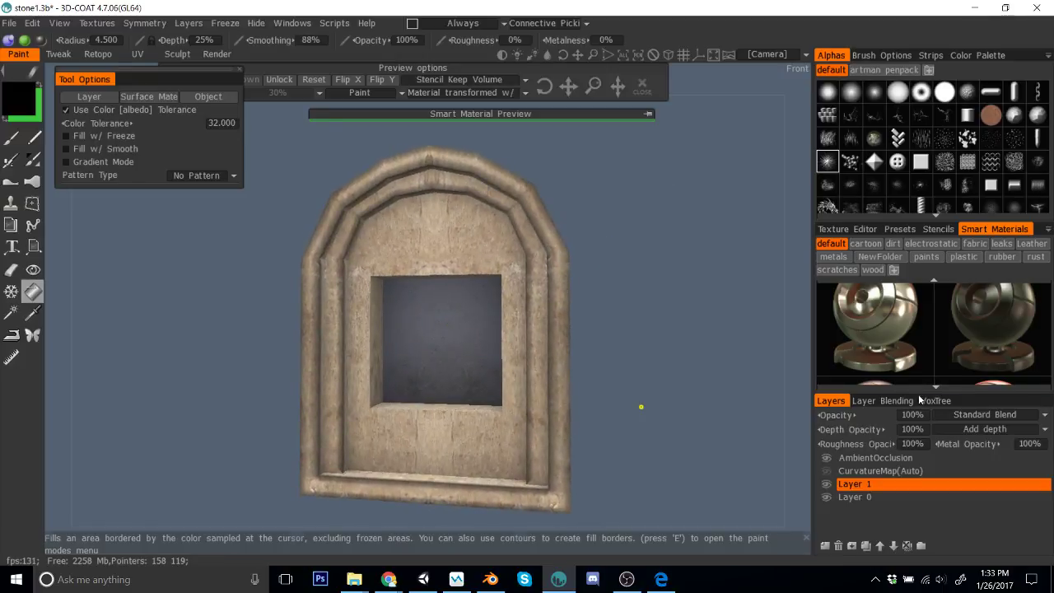
pyautogui.moveTo(814, 296); pyautogui.dragTo(767, 296)
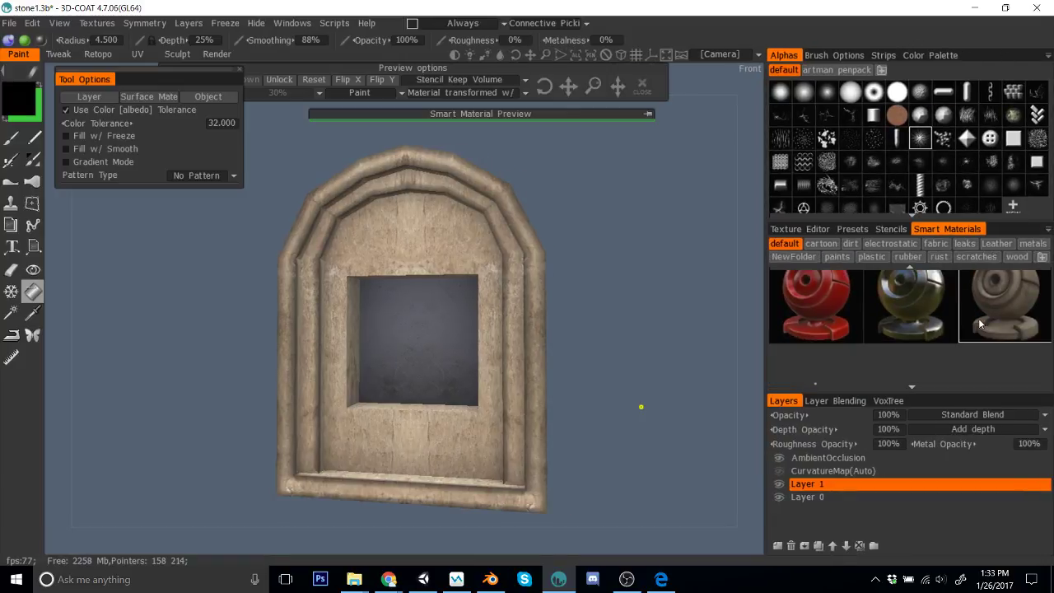
# Step: Edit the wood_dark_edges smart material and set its Layer0 color to a gray of 67% lightness
pyautogui.rightClick(815, 303)
pyautogui.click(948, 297)
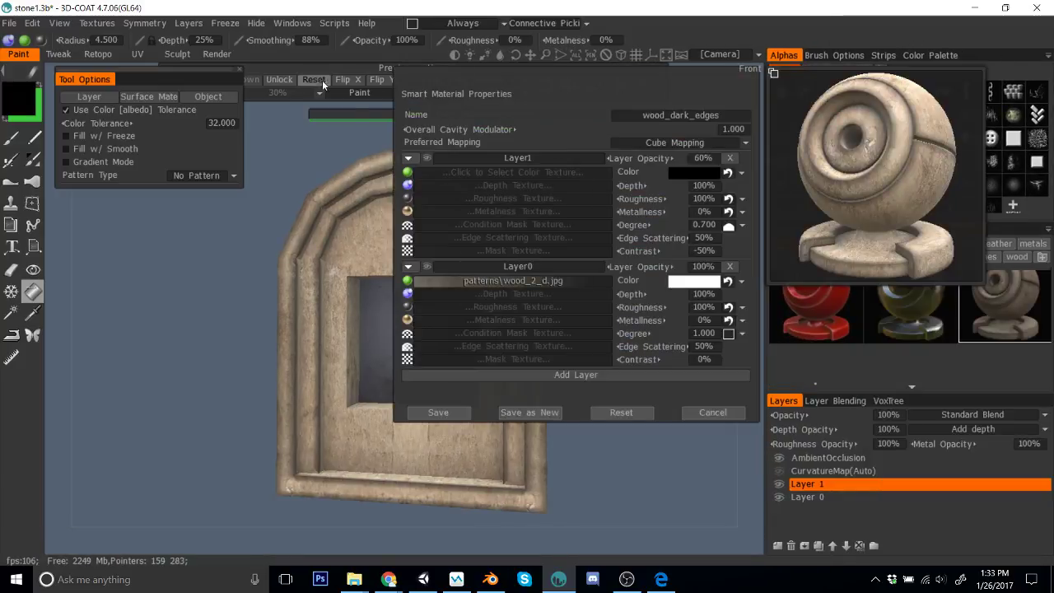
pyautogui.moveTo(334, 122); pyautogui.dragTo(221, 116)
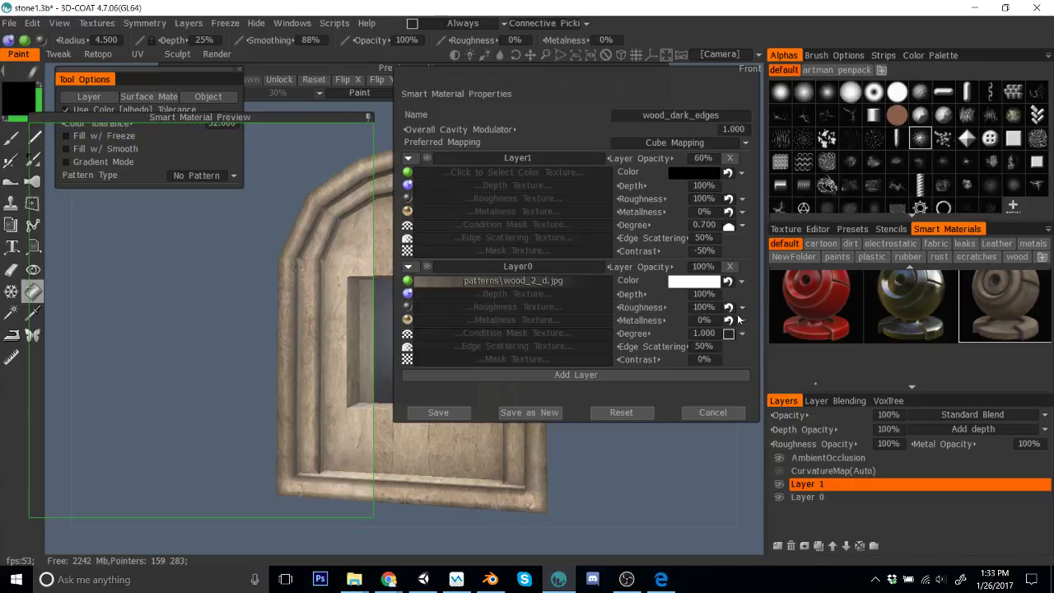
pyautogui.click(697, 283)
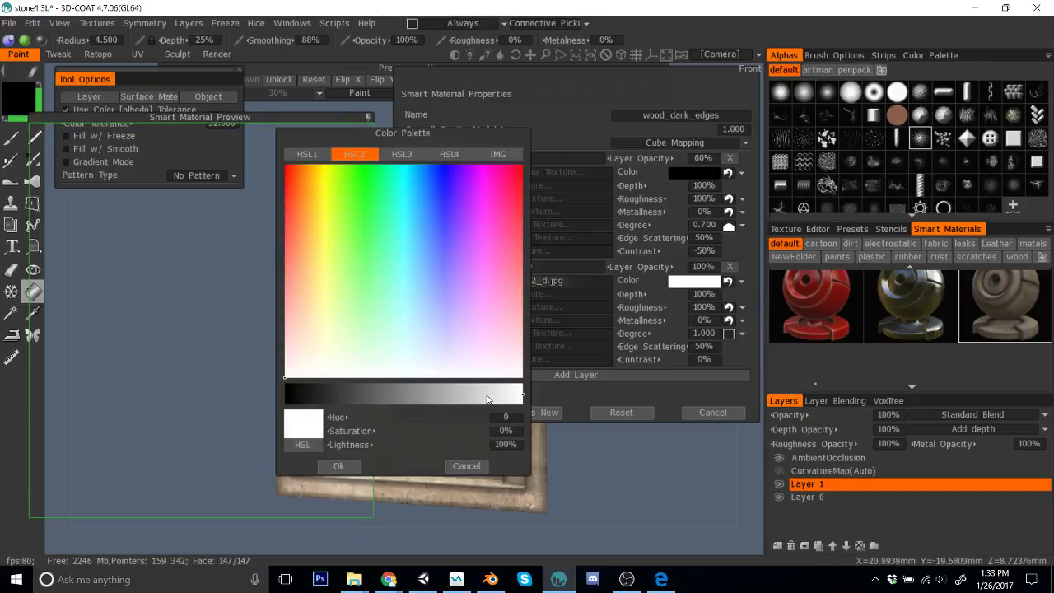
pyautogui.moveTo(431, 155); pyautogui.dragTo(678, 116)
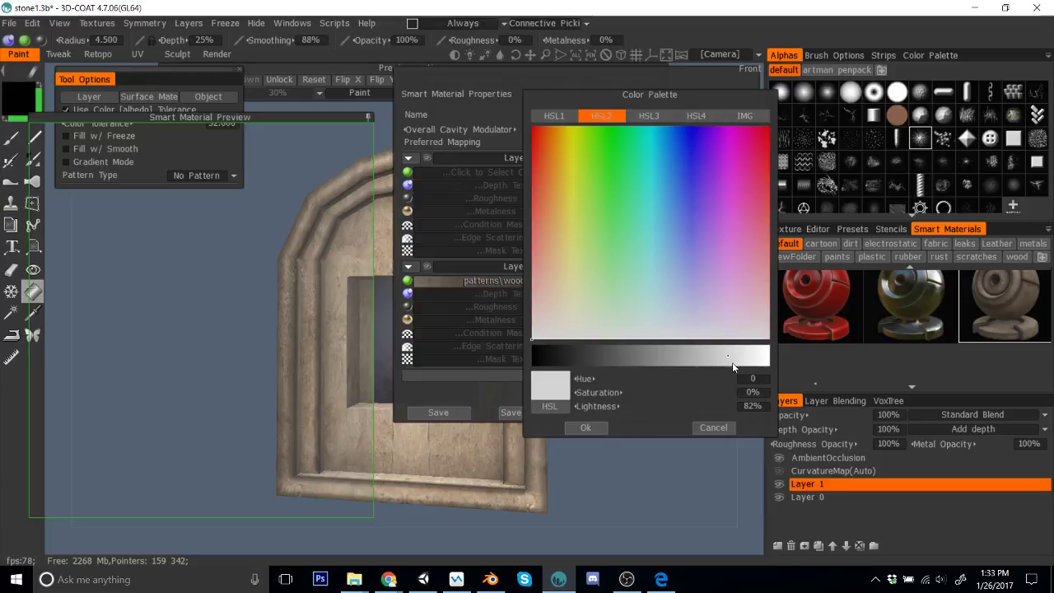
pyautogui.click(711, 358)
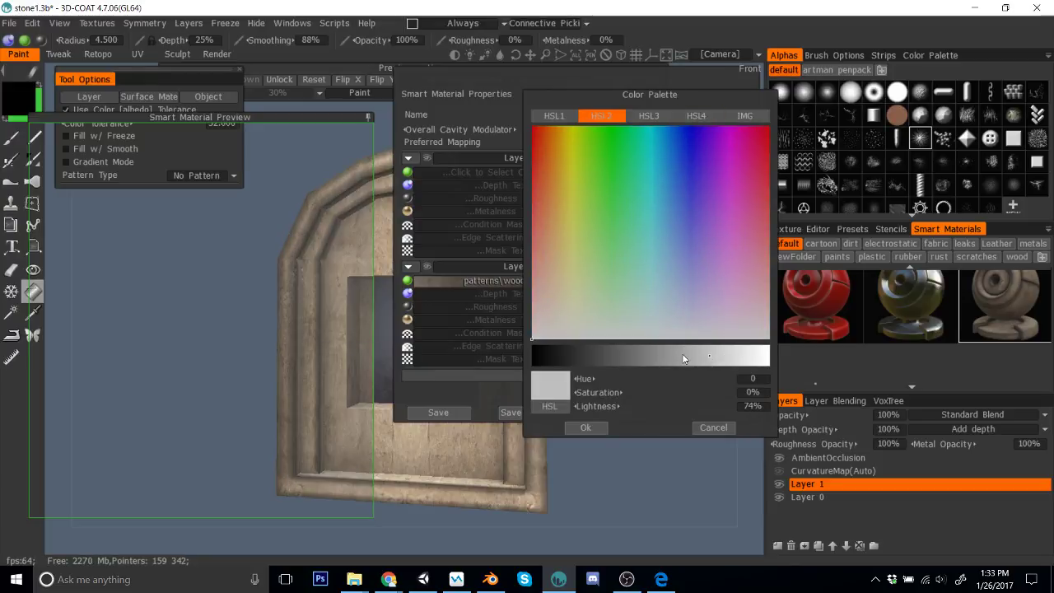
pyautogui.click(681, 354)
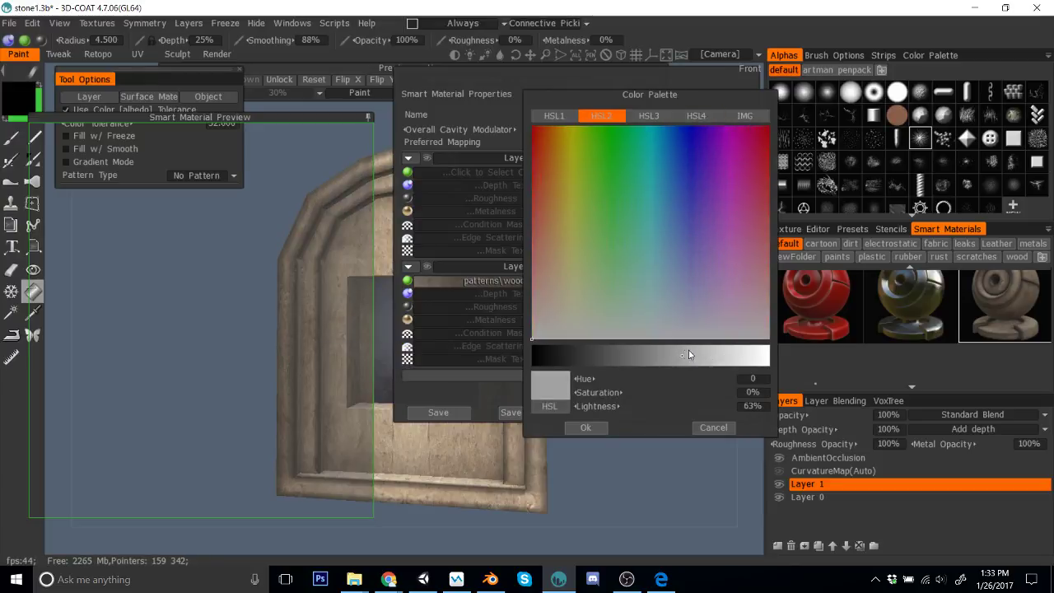
pyautogui.click(690, 354)
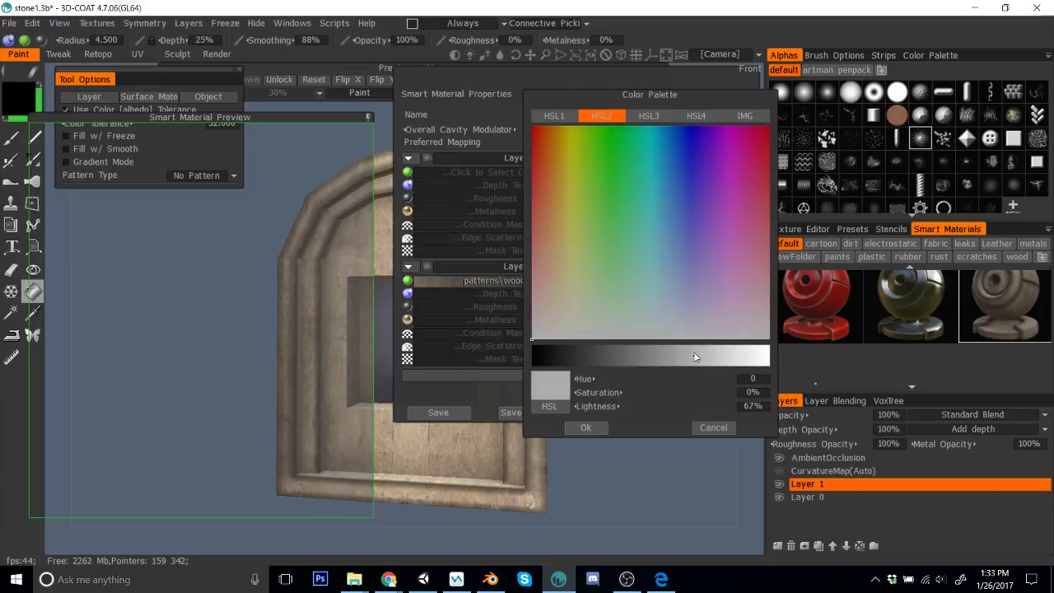
pyautogui.click(585, 428)
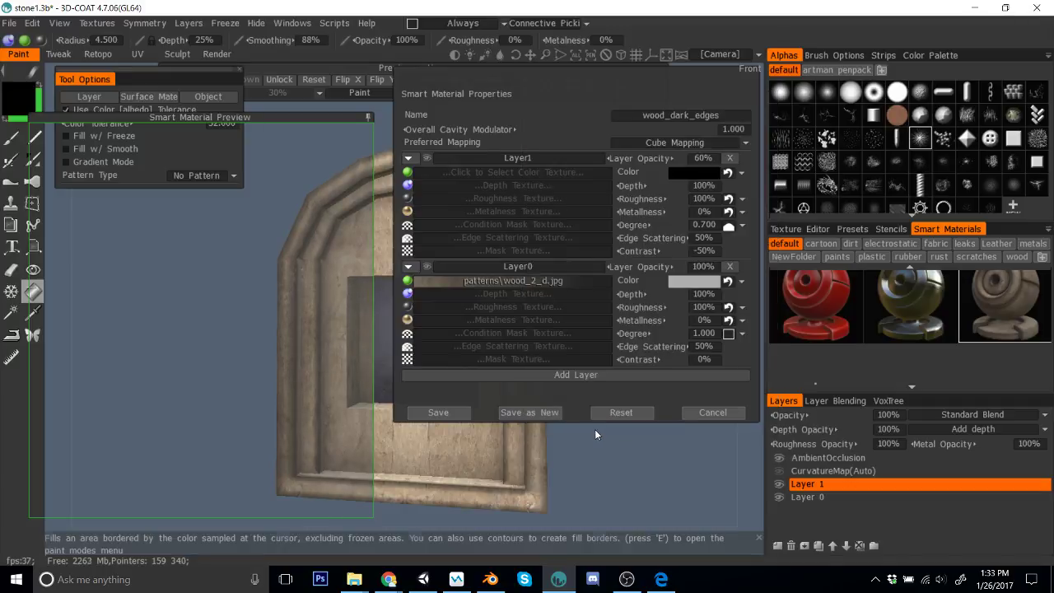
# Step: Fill the Frame 3 surface material with the darkened wood_dark_edges smart material and apply the fill a second time
pyautogui.click(156, 98)
pyautogui.click(512, 303)
pyautogui.click(500, 344)
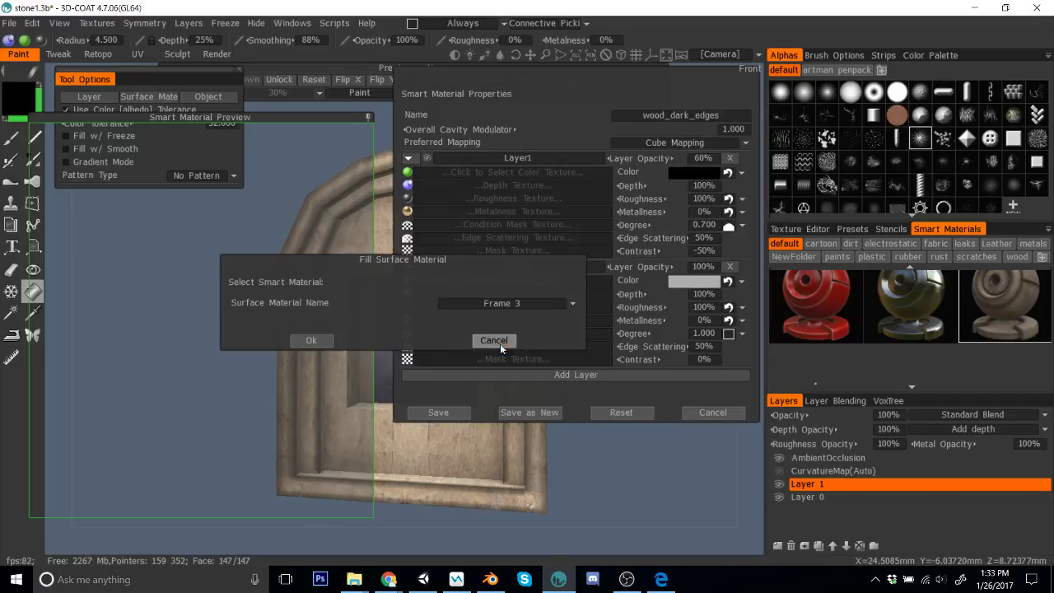
pyautogui.click(311, 340)
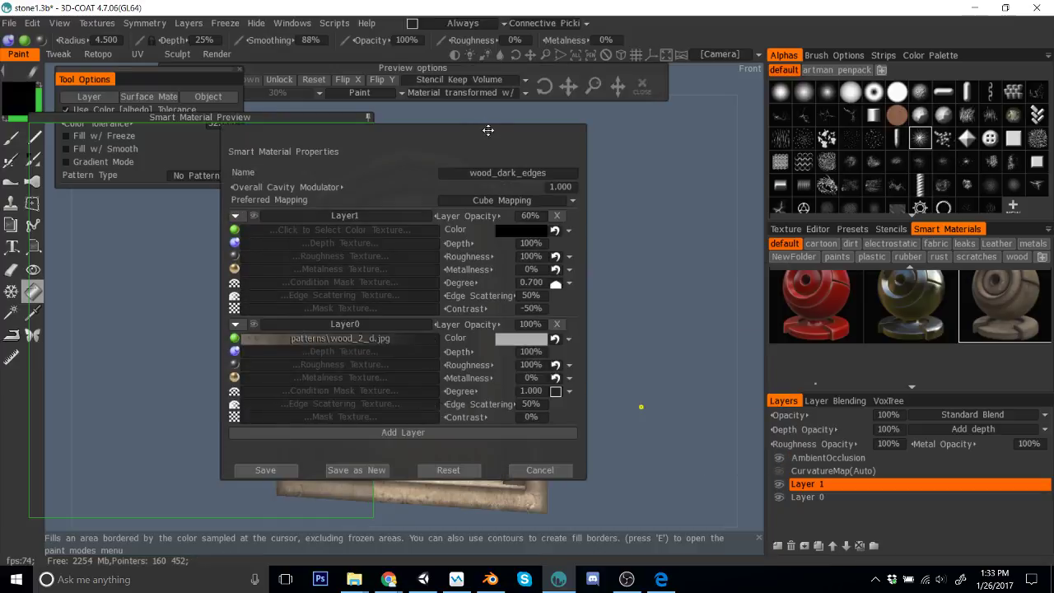
pyautogui.moveTo(484, 130); pyautogui.dragTo(936, 116)
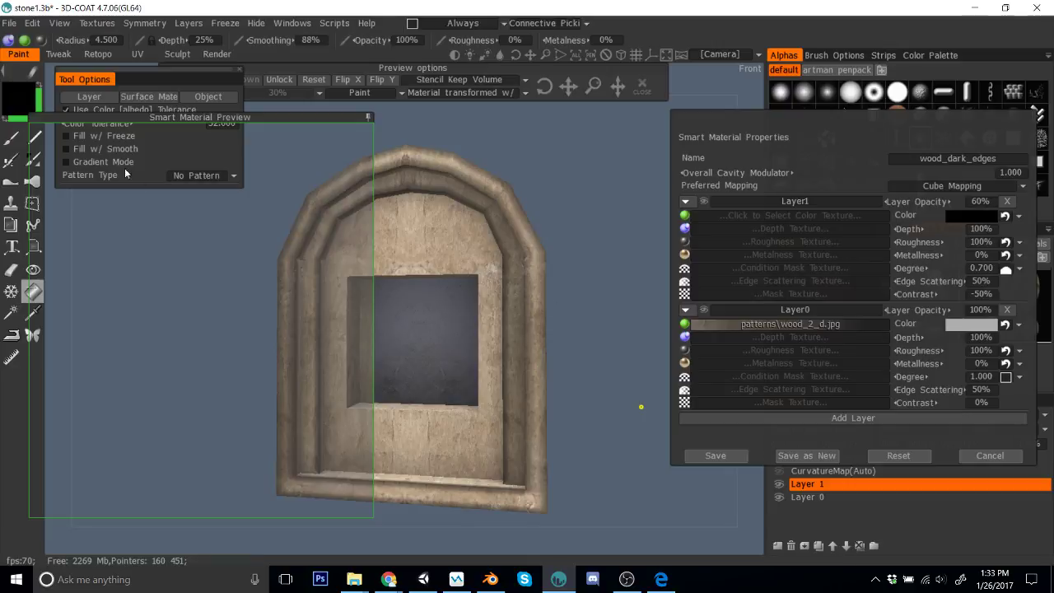
pyautogui.click(145, 96)
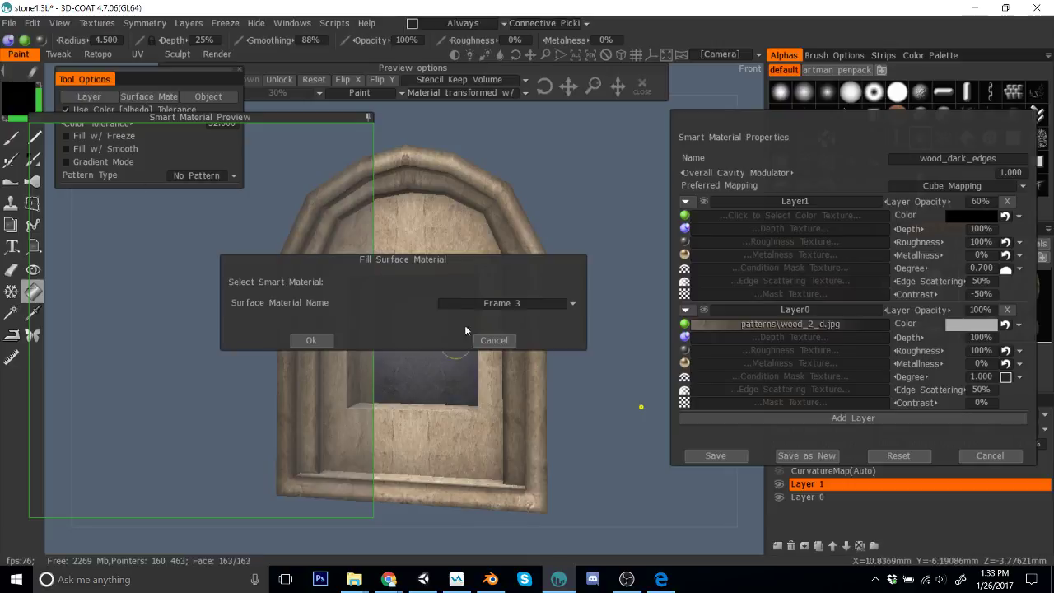
pyautogui.click(489, 304)
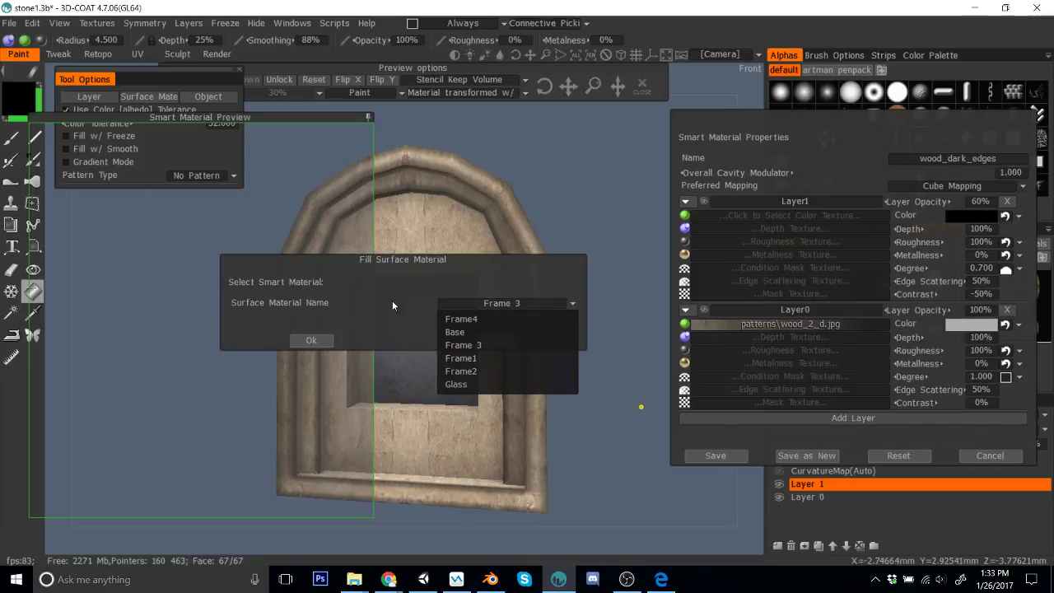
pyautogui.click(489, 337)
pyautogui.click(489, 337)
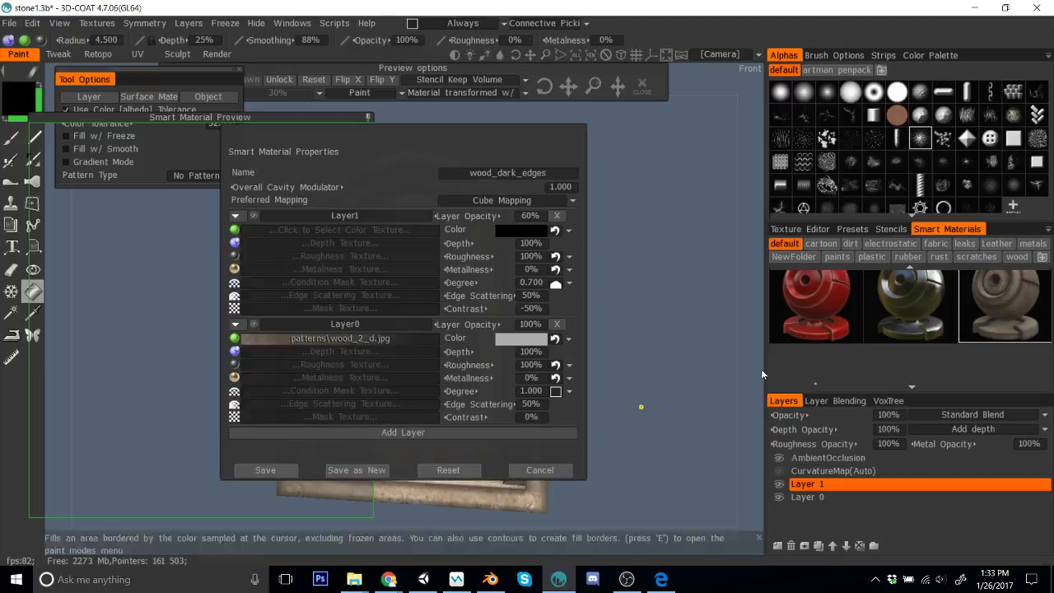
# Step: Set the Layer0 color of wood_dark_edges to a gray of 50% lightness
pyautogui.click(521, 338)
pyautogui.click(405, 394)
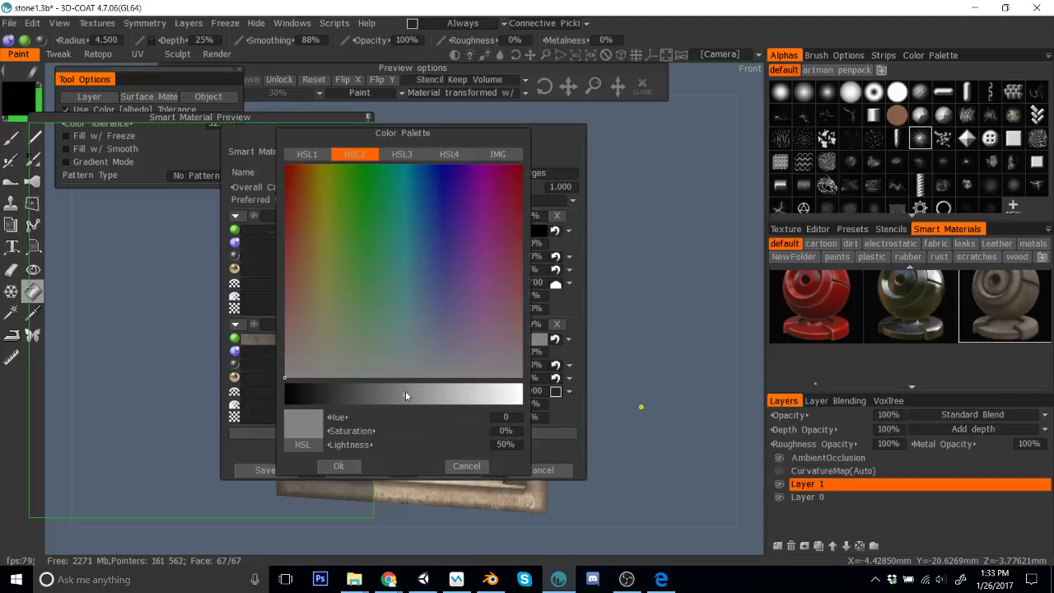
pyautogui.click(333, 467)
pyautogui.moveTo(384, 145); pyautogui.dragTo(882, 131)
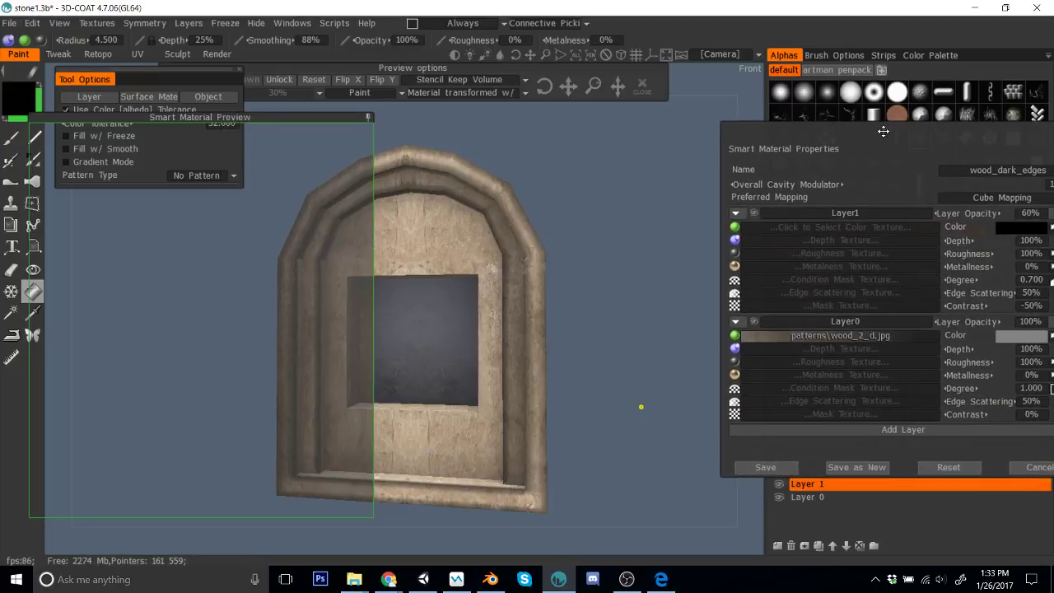
# Step: Try darker Layer0 color lightness values between 12% and 41% on the wood material while previewing them on the window
pyautogui.click(1009, 341)
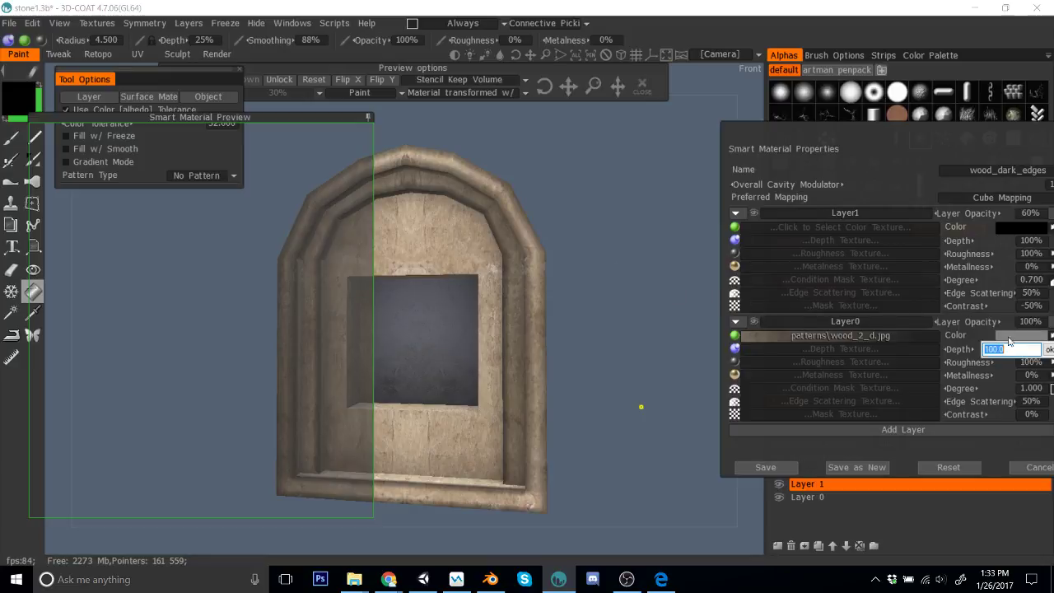
pyautogui.click(1009, 335)
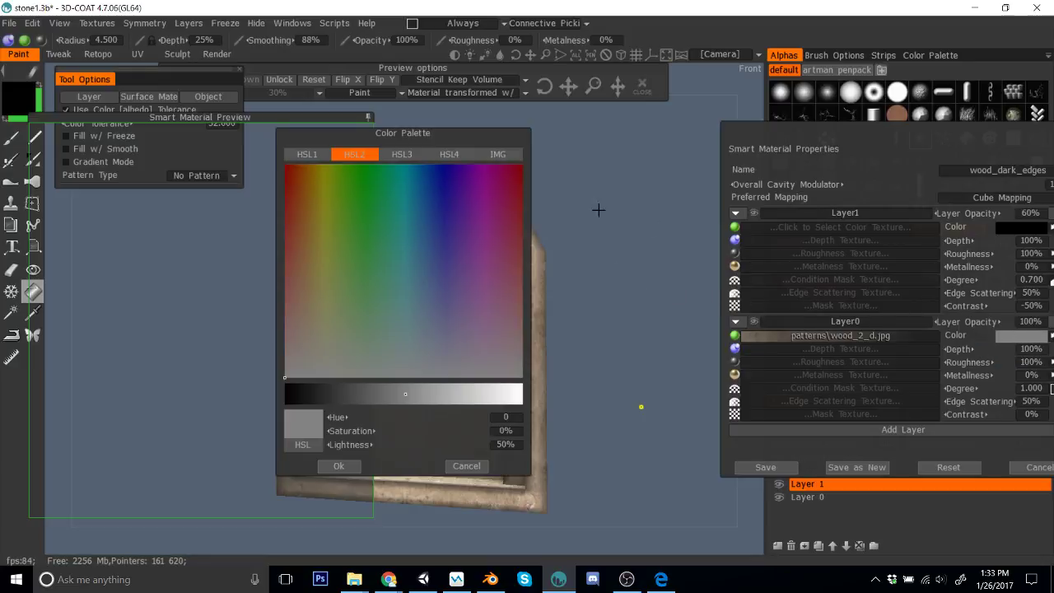
pyautogui.moveTo(492, 134); pyautogui.dragTo(849, 113)
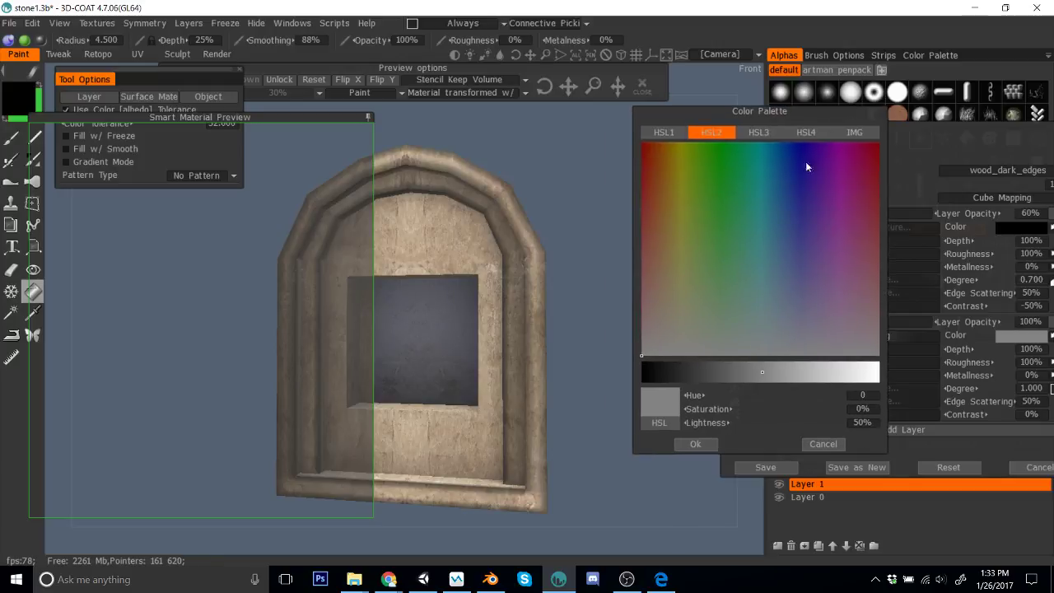
pyautogui.click(741, 375)
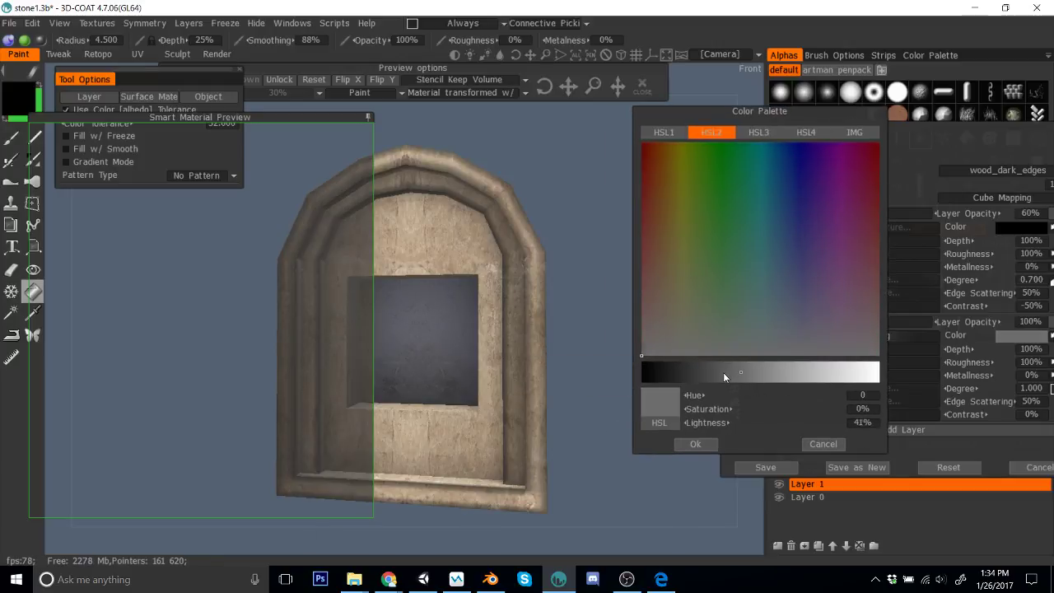
pyautogui.click(724, 375)
pyautogui.click(727, 375)
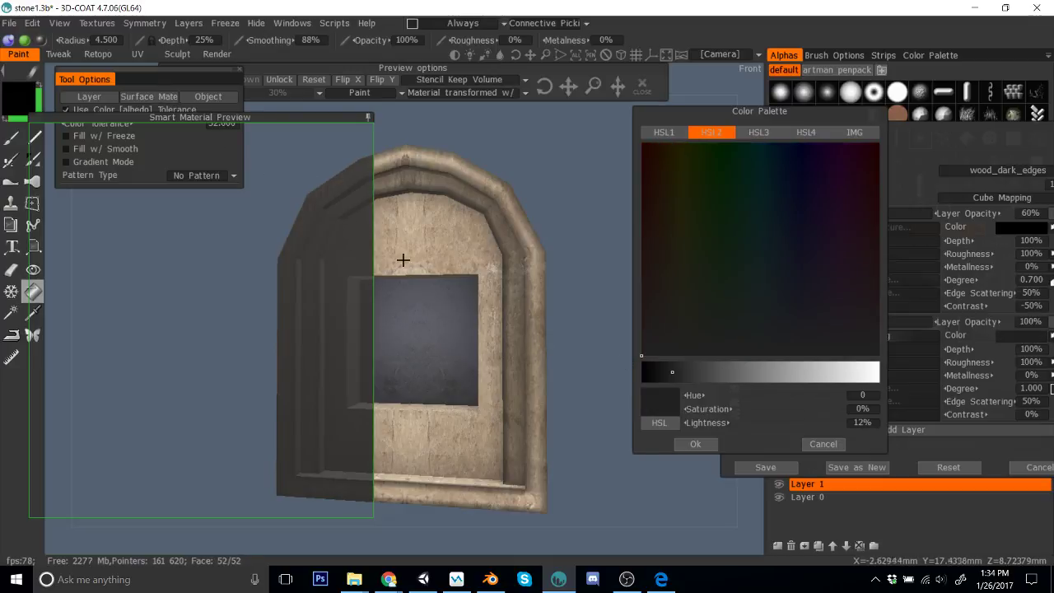
pyautogui.moveTo(672, 373)
pyautogui.mouseDown()
pyautogui.moveTo(731, 374)
pyautogui.moveTo(710, 376)
pyautogui.moveTo(720, 374)
pyautogui.mouseUp()
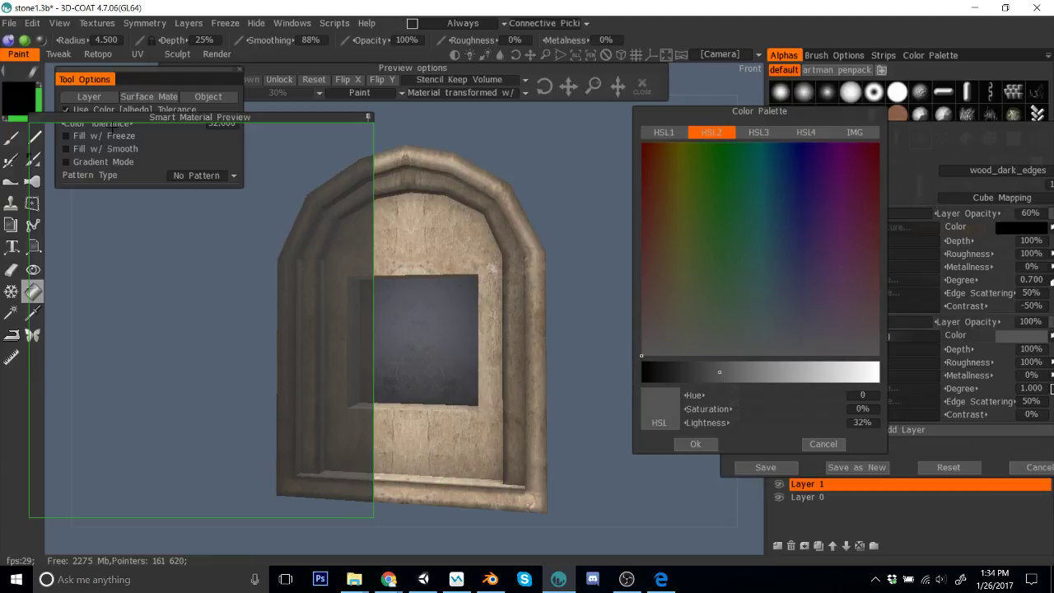
pyautogui.moveTo(720, 373)
pyautogui.mouseDown()
pyautogui.moveTo(735, 373)
pyautogui.moveTo(684, 373)
pyautogui.mouseUp()
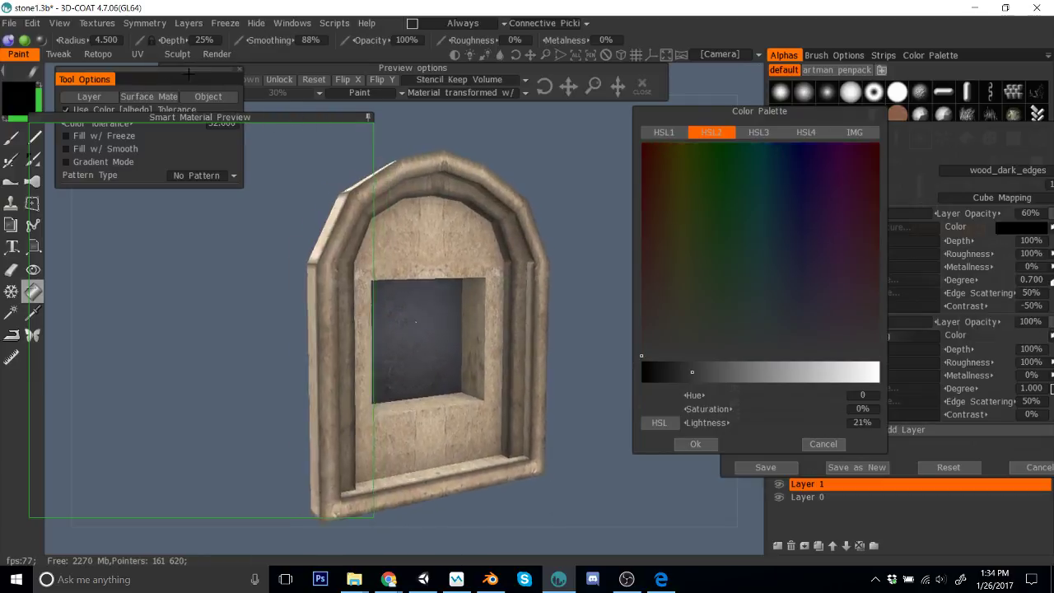
pyautogui.click(710, 374)
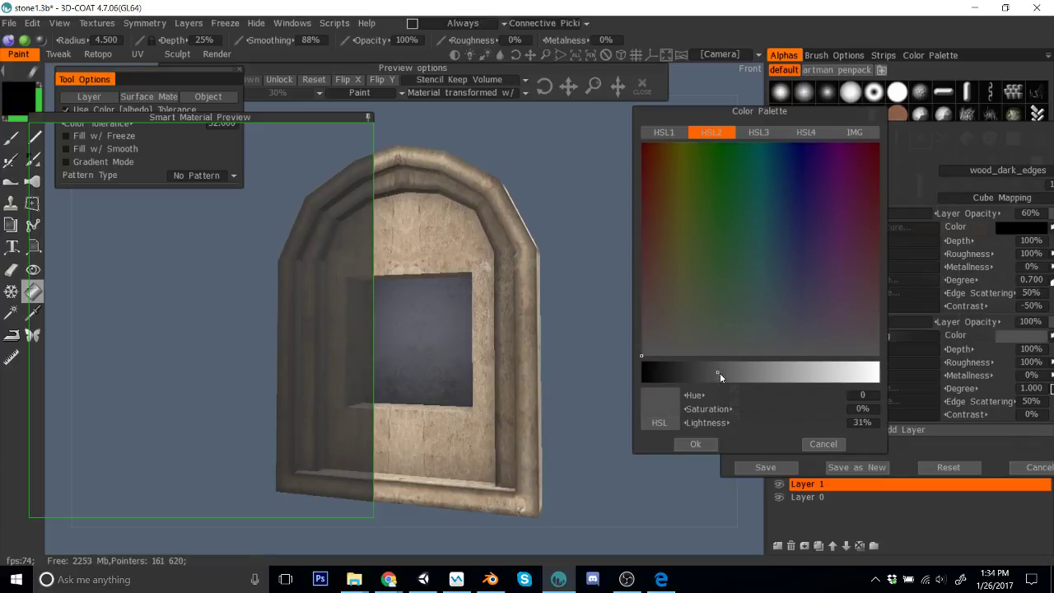
pyautogui.click(822, 444)
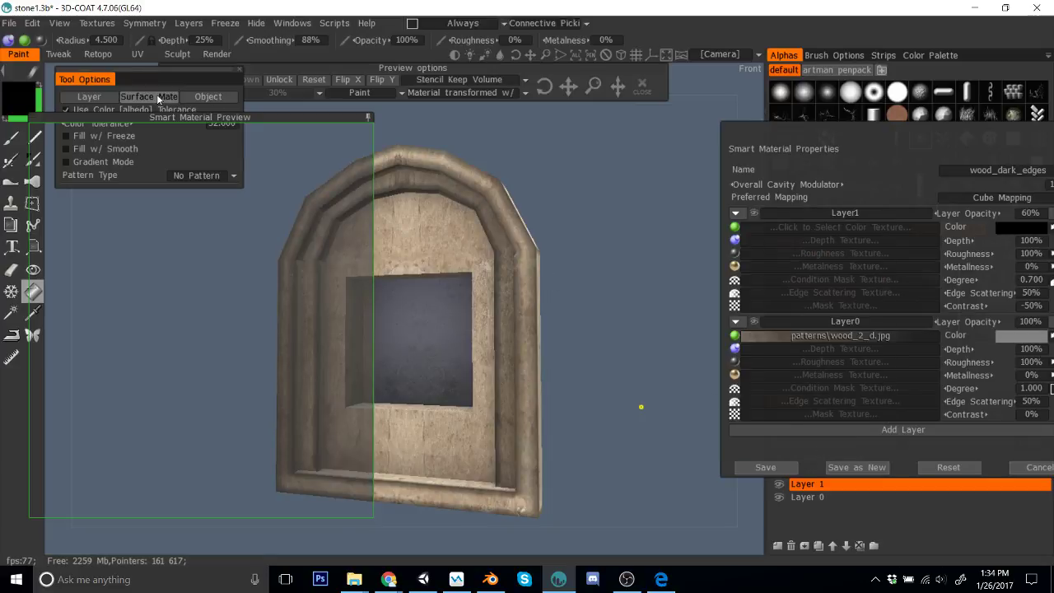
# Step: Set the Layer0 color of the wood material to 62% lightness and fill a frame's surface material with it
pyautogui.click(1019, 335)
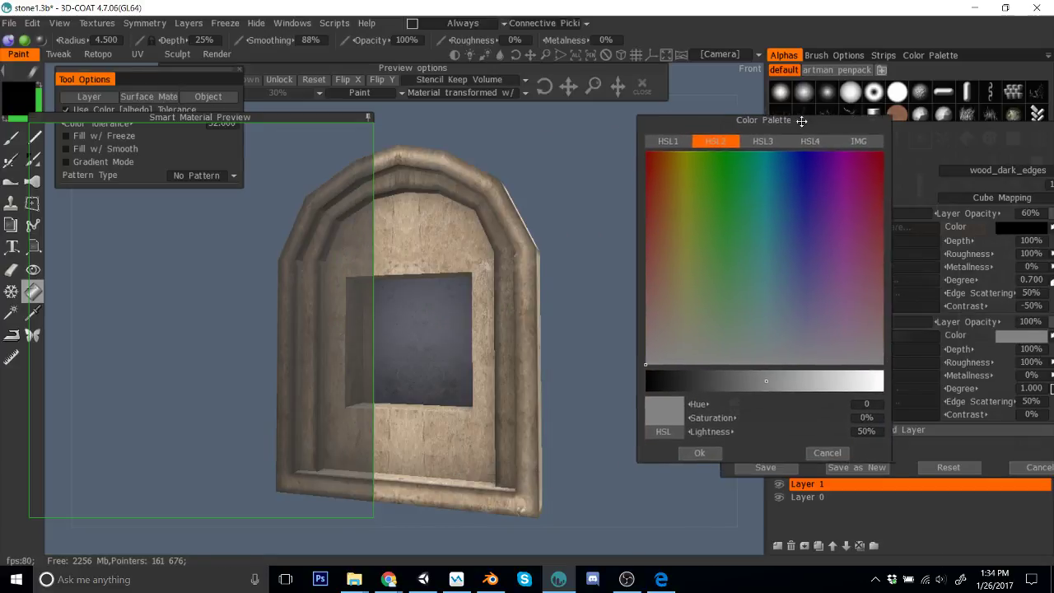
pyautogui.click(736, 381)
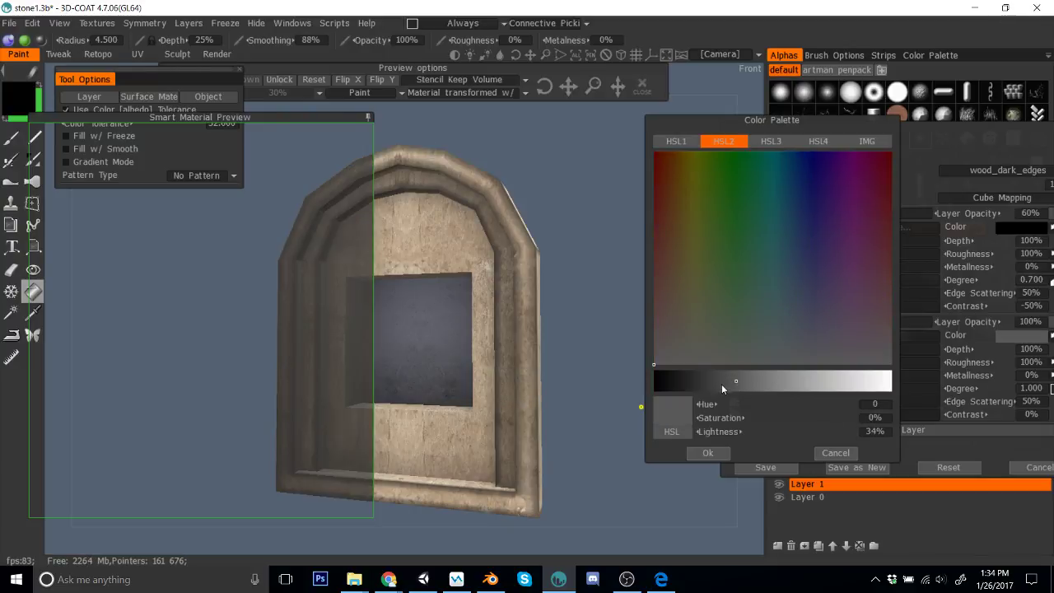
pyautogui.moveTo(726, 380); pyautogui.dragTo(804, 389)
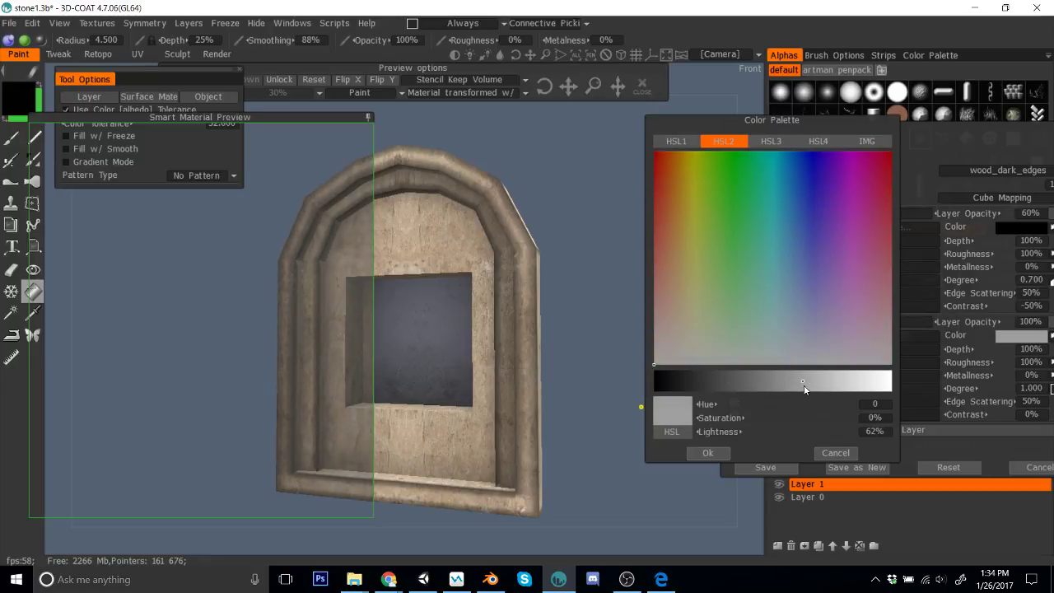
pyautogui.click(724, 452)
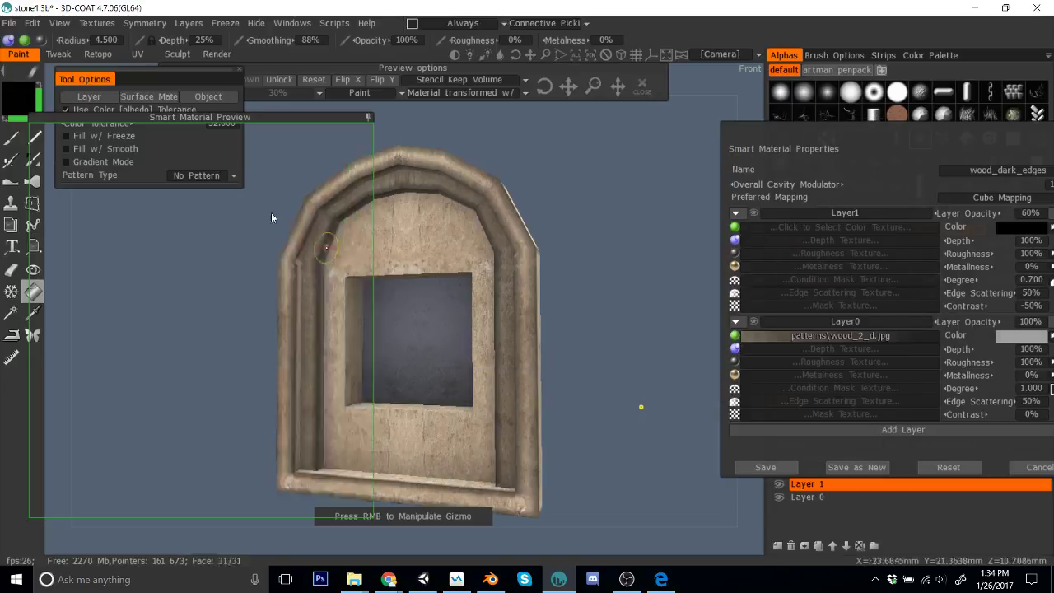
pyautogui.click(539, 369)
pyautogui.click(323, 337)
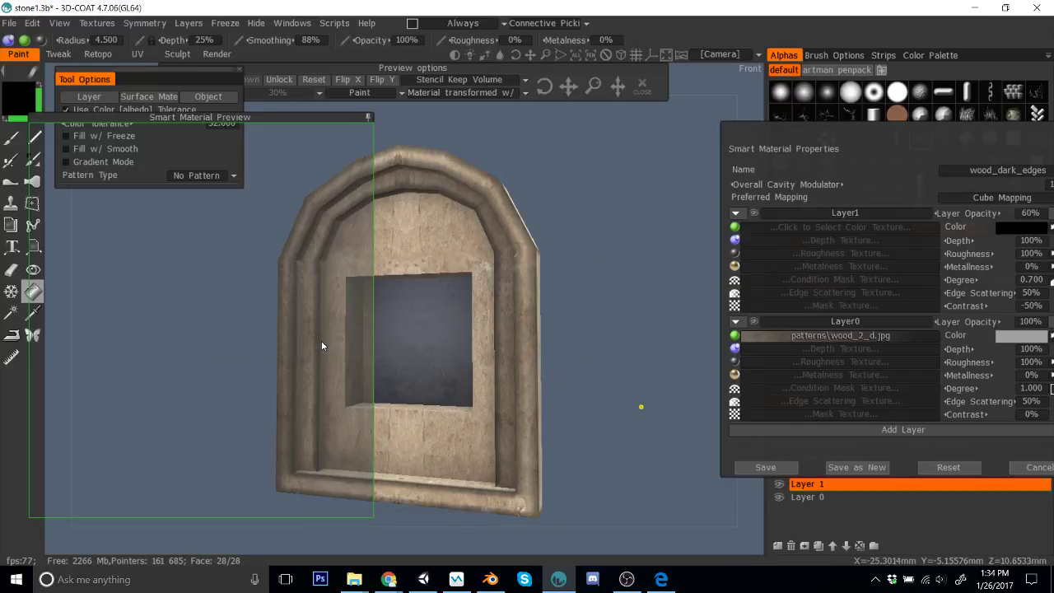
# Step: Darken the Layer0 color of wood_dark_edges to a gray of about 38% lightness
pyautogui.moveTo(384, 137); pyautogui.dragTo(918, 132)
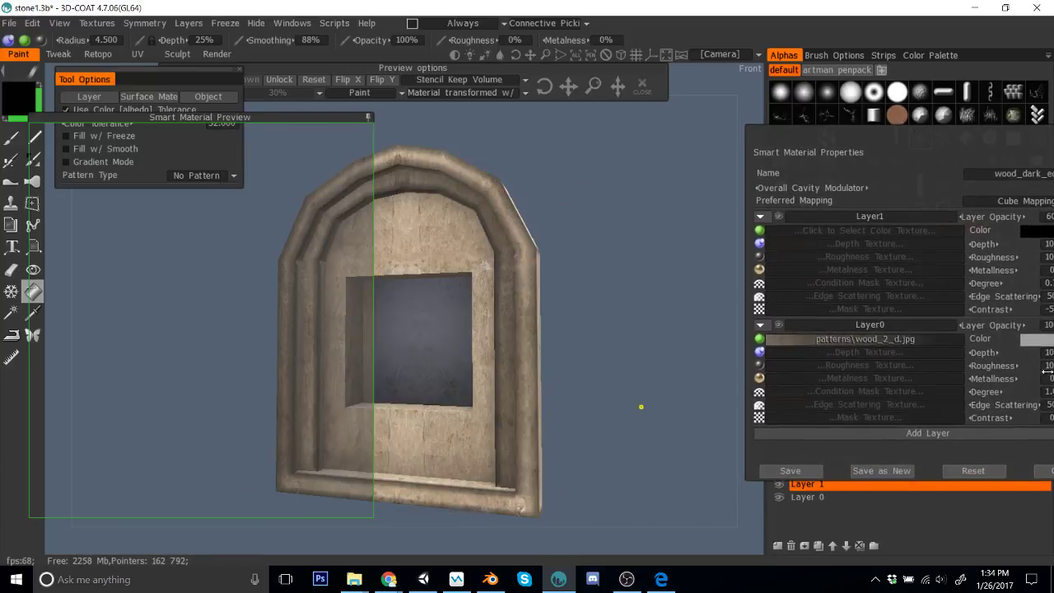
pyautogui.click(1032, 340)
pyautogui.moveTo(447, 135); pyautogui.dragTo(848, 135)
pyautogui.moveTo(826, 401); pyautogui.dragTo(775, 390)
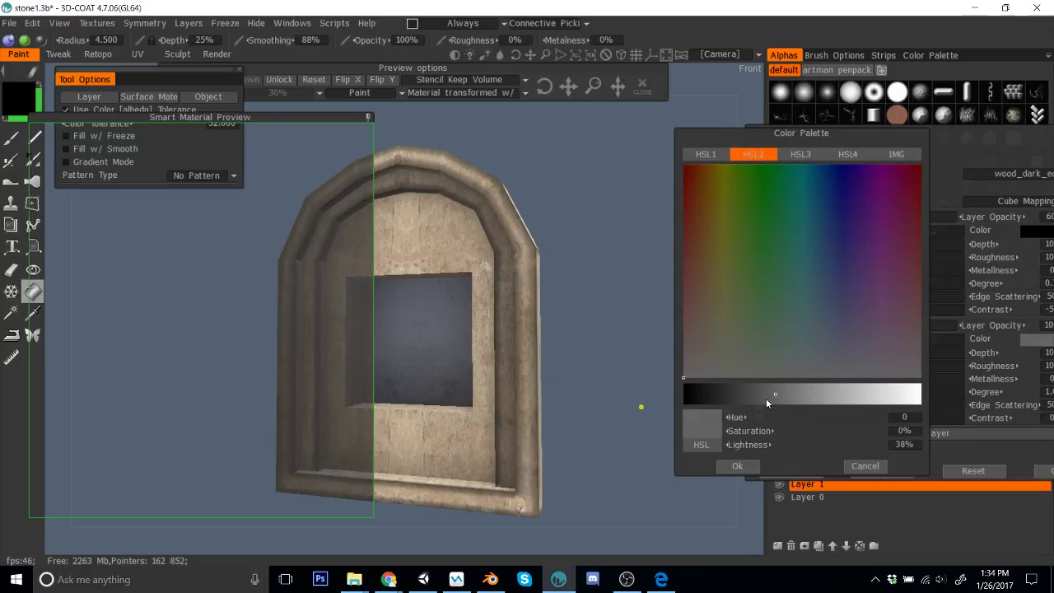
pyautogui.click(737, 466)
# Step: Fill the Frame4 surface material with the darkened wood smart material and close the material properties without saving
pyautogui.click(157, 96)
pyautogui.click(464, 303)
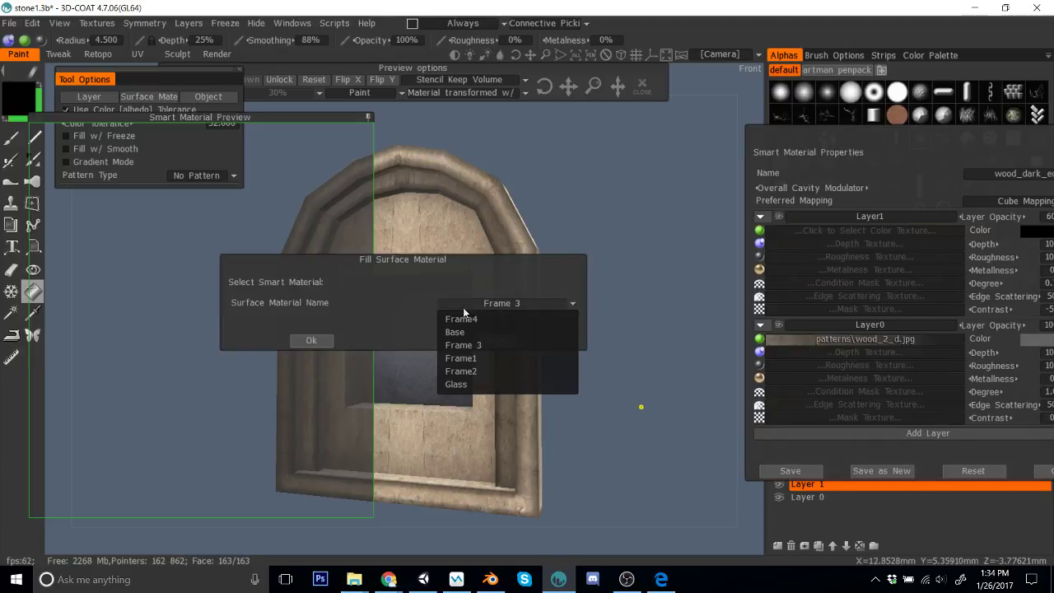
pyautogui.click(461, 318)
pyautogui.click(328, 337)
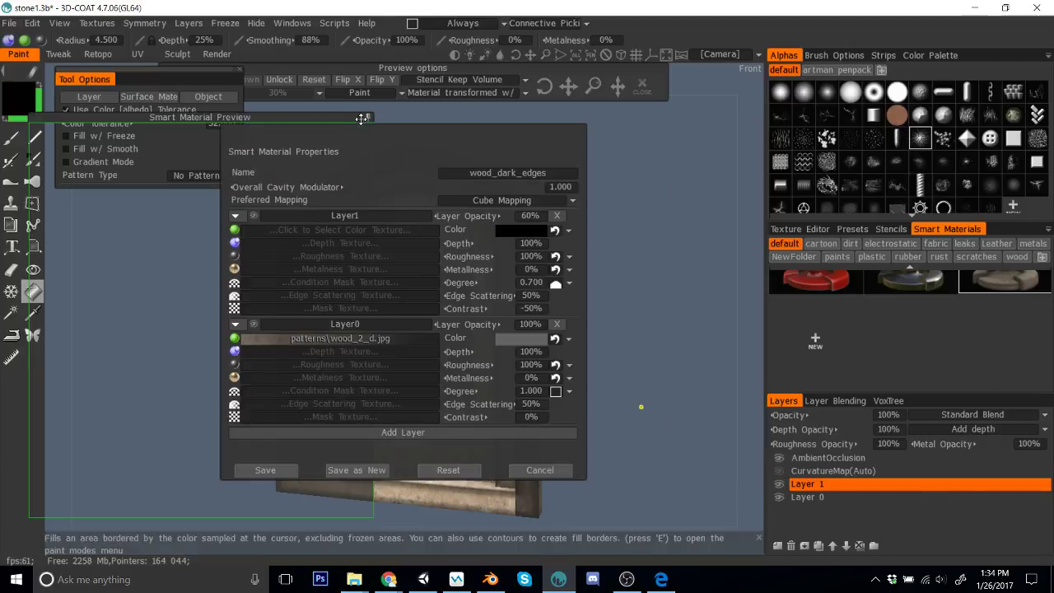
pyautogui.click(524, 475)
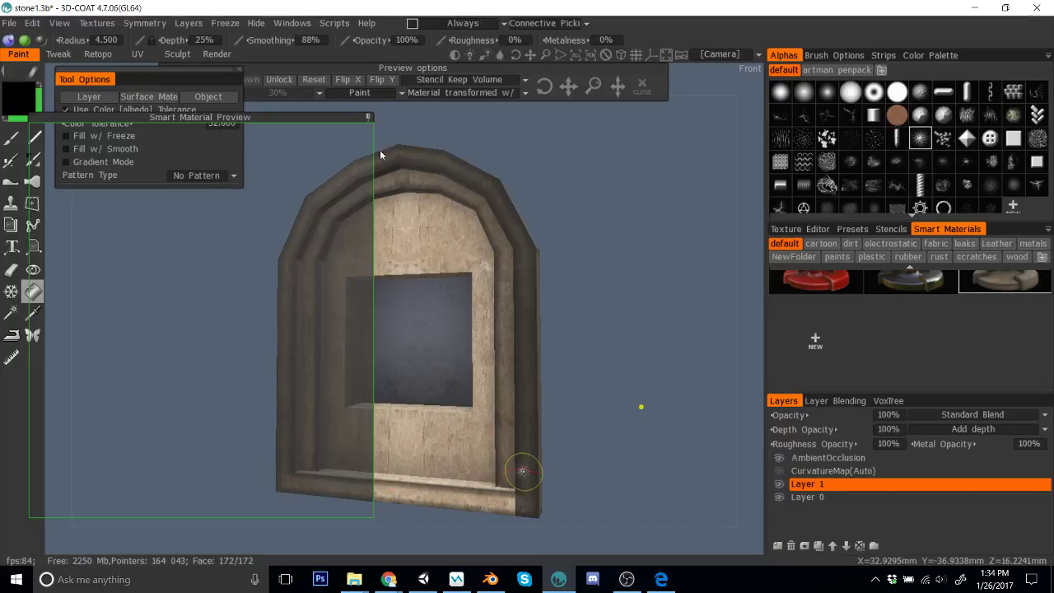
# Step: Save the window with the dark outer frame as a separate project file named plaster1
pyautogui.moveTo(673, 327); pyautogui.dragTo(702, 320)
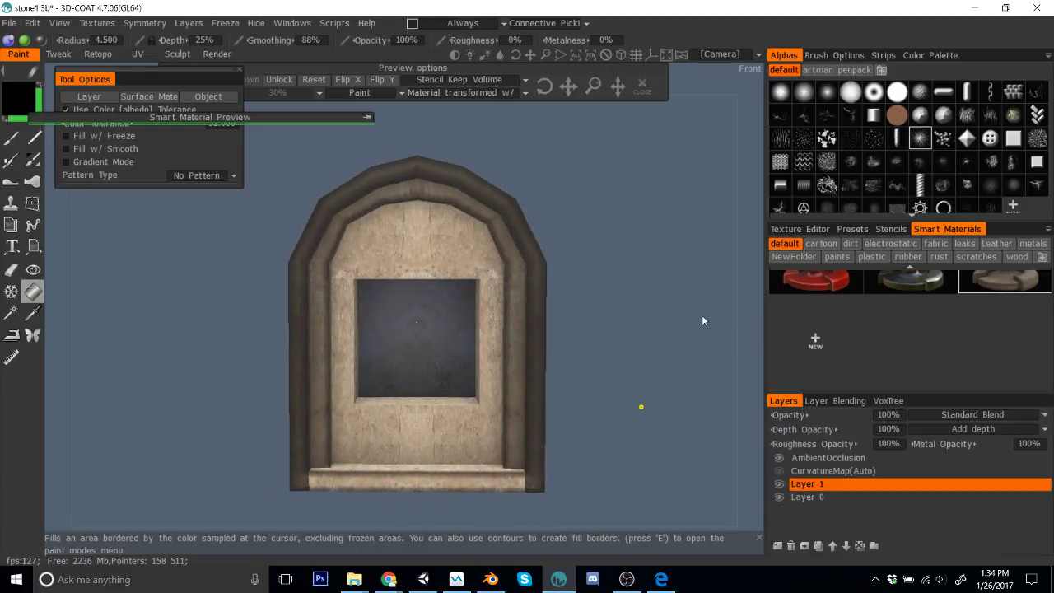
pyautogui.click(12, 23)
pyautogui.click(33, 154)
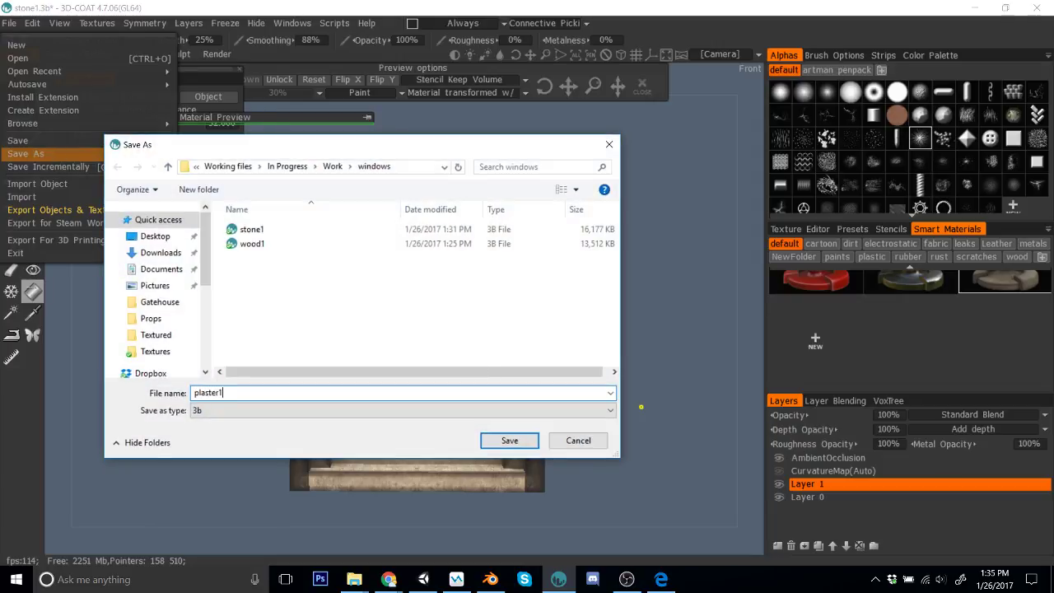
pyautogui.press('Return')
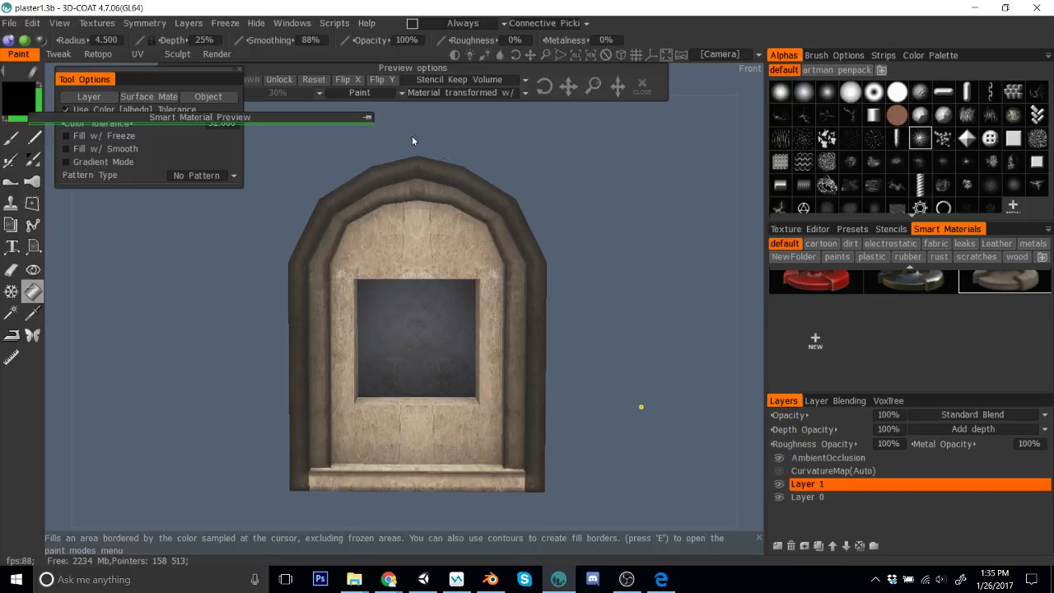
# Step: Fill the Frame4 surface material with the current light wood smart material
pyautogui.moveTo(493, 155); pyautogui.dragTo(512, 166)
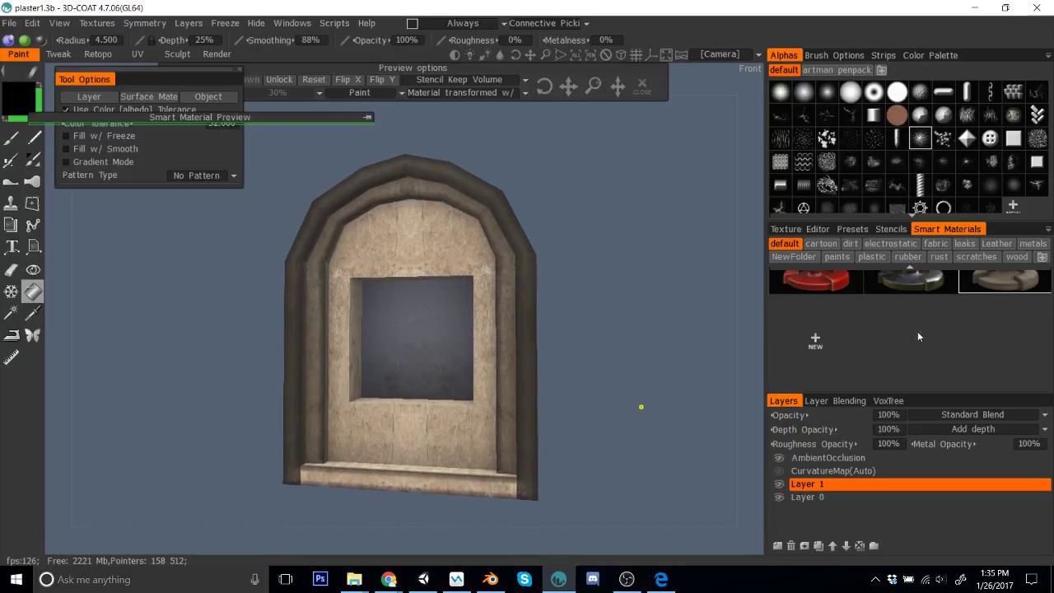
pyautogui.click(153, 97)
pyautogui.click(469, 301)
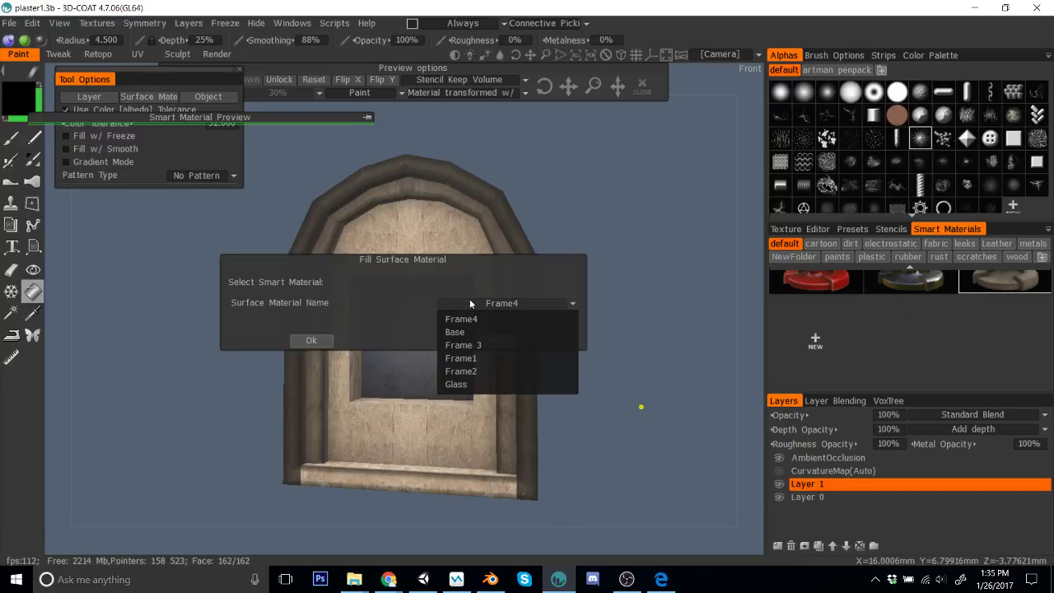
pyautogui.click(311, 340)
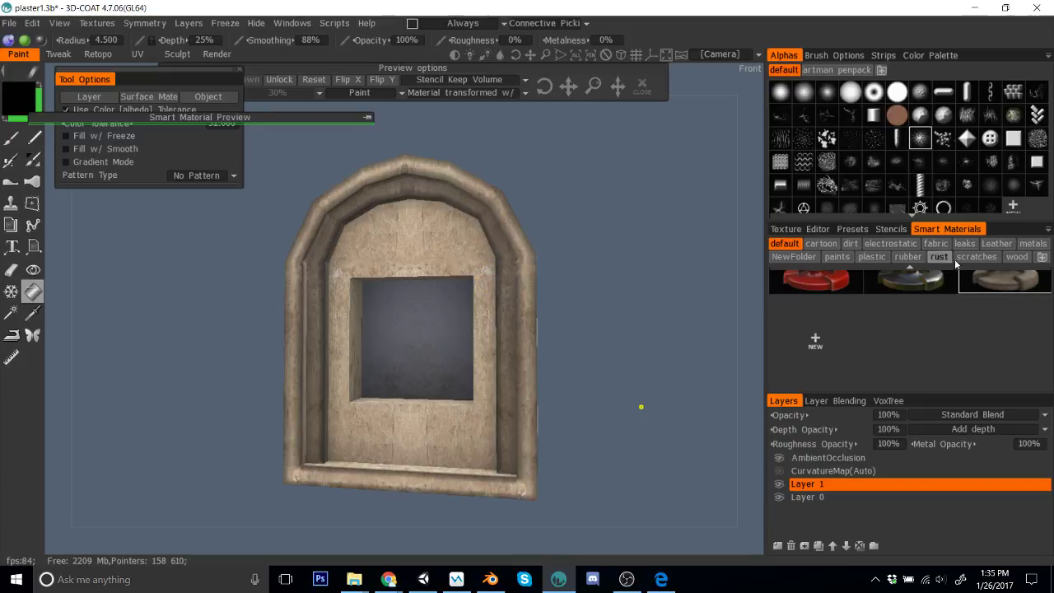
# Step: Darken the Layer0 color of the wood_dark_edges smart material to a gray of 35% lightness
pyautogui.rightClick(993, 281)
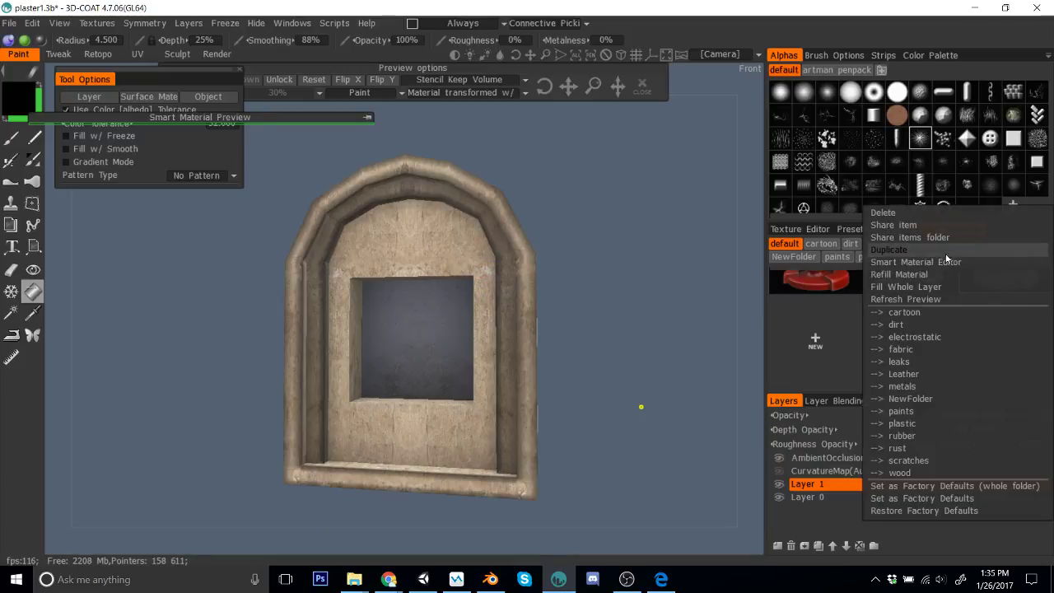
pyautogui.click(953, 262)
pyautogui.moveTo(673, 267); pyautogui.dragTo(873, 296)
pyautogui.click(876, 309)
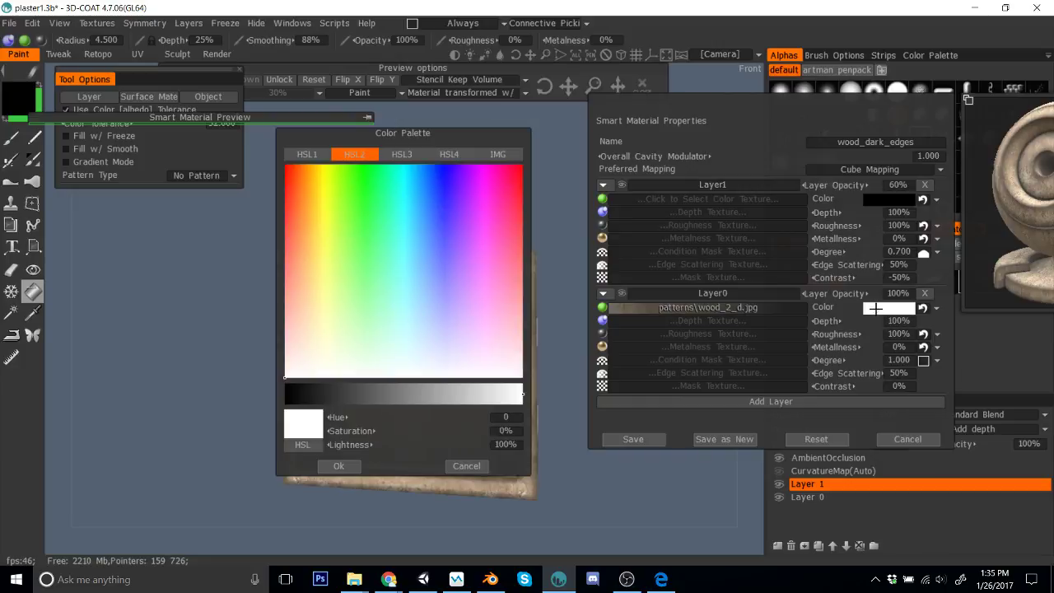
pyautogui.moveTo(447, 133); pyautogui.dragTo(822, 142)
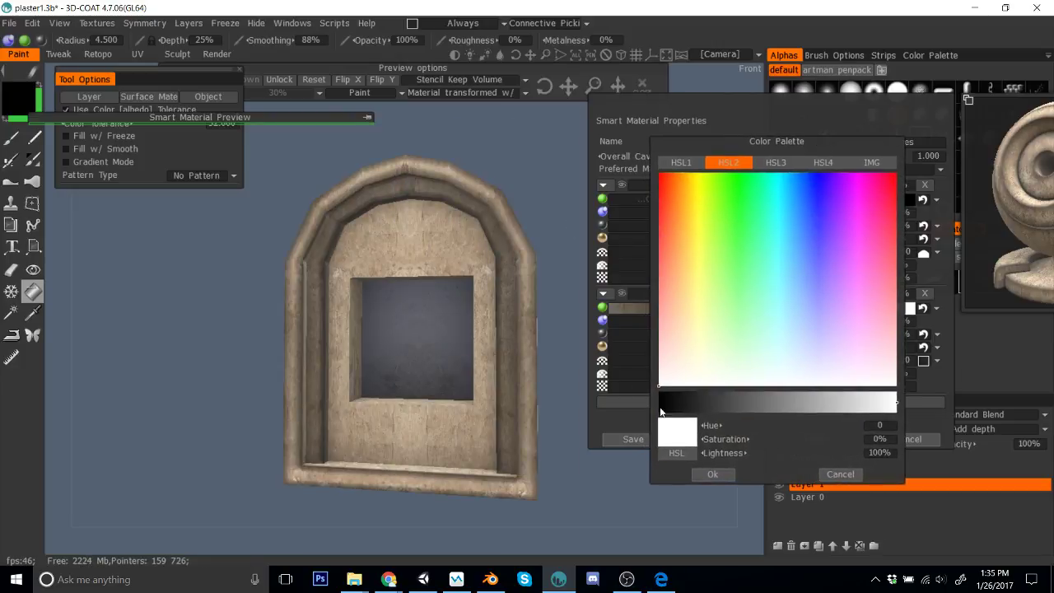
pyautogui.click(743, 401)
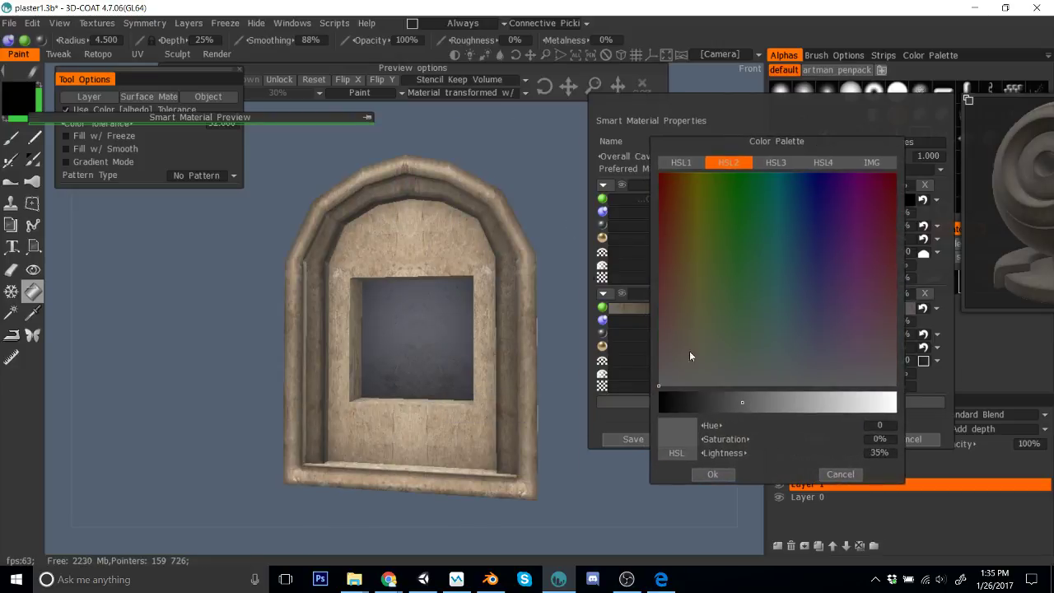
pyautogui.click(720, 475)
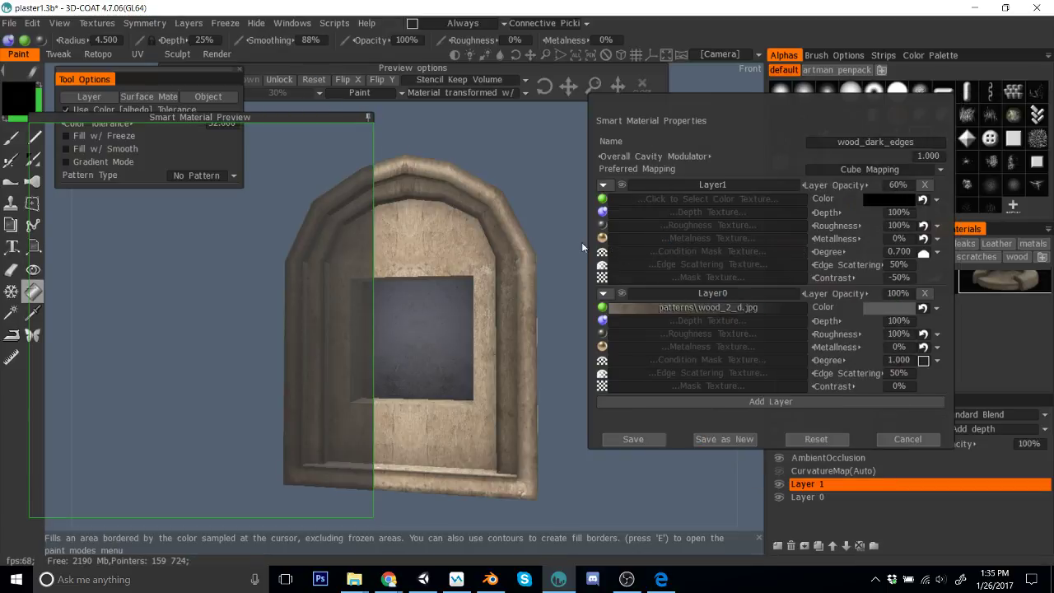
# Step: Fill the Frame1 and Frame2 surface materials with the darkened wood smart material
pyautogui.click(150, 98)
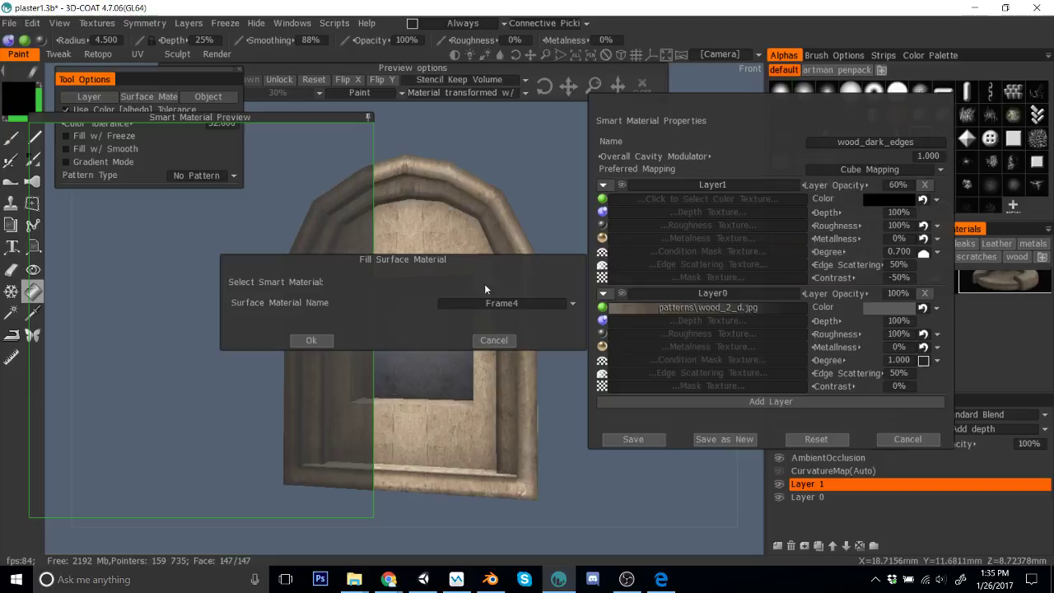
pyautogui.click(527, 303)
pyautogui.click(496, 359)
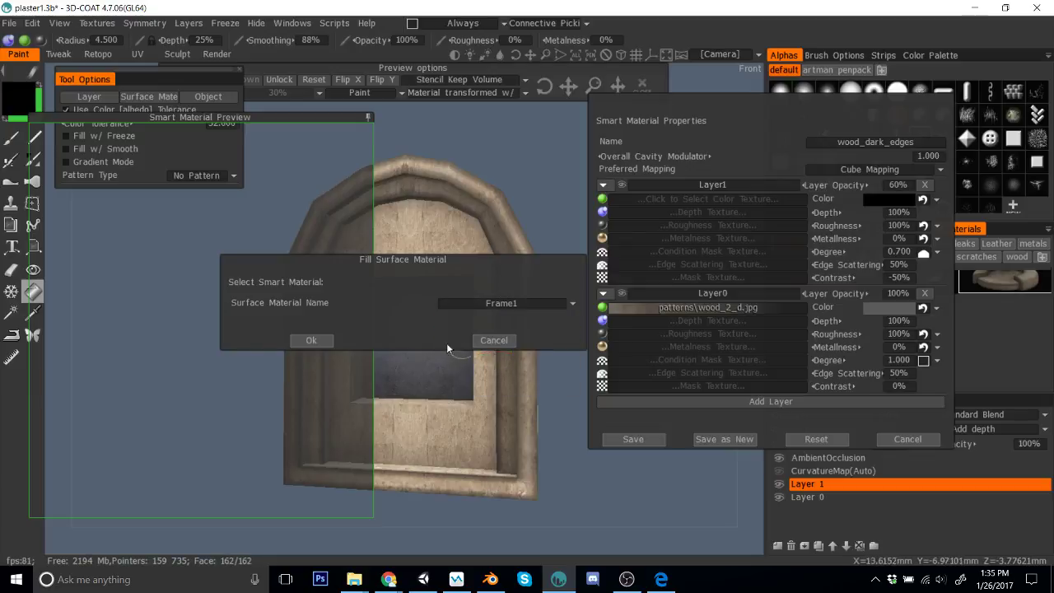
pyautogui.click(310, 340)
pyautogui.click(151, 98)
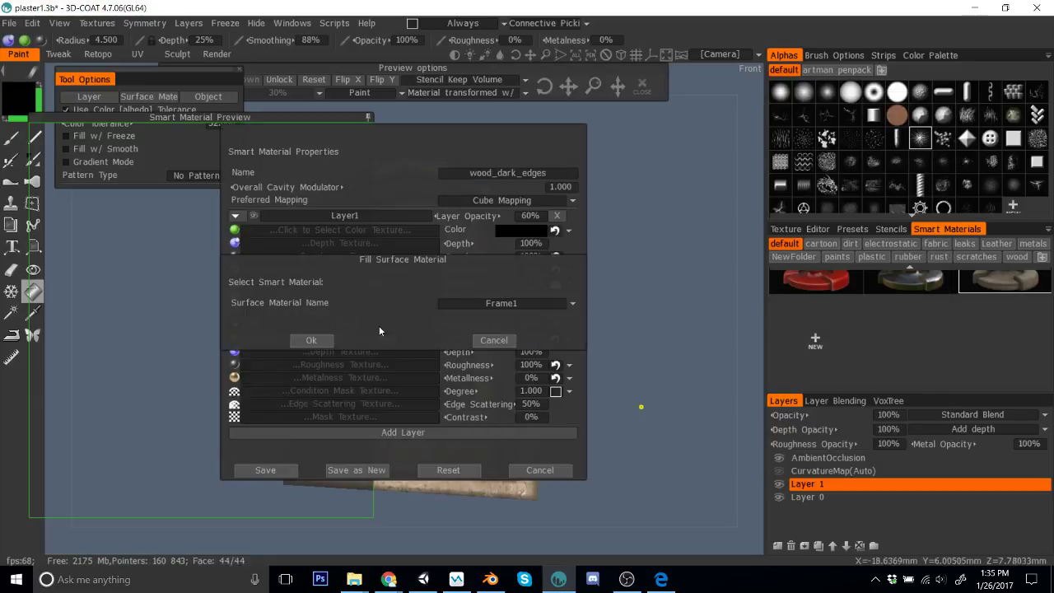
pyautogui.click(484, 303)
pyautogui.click(481, 371)
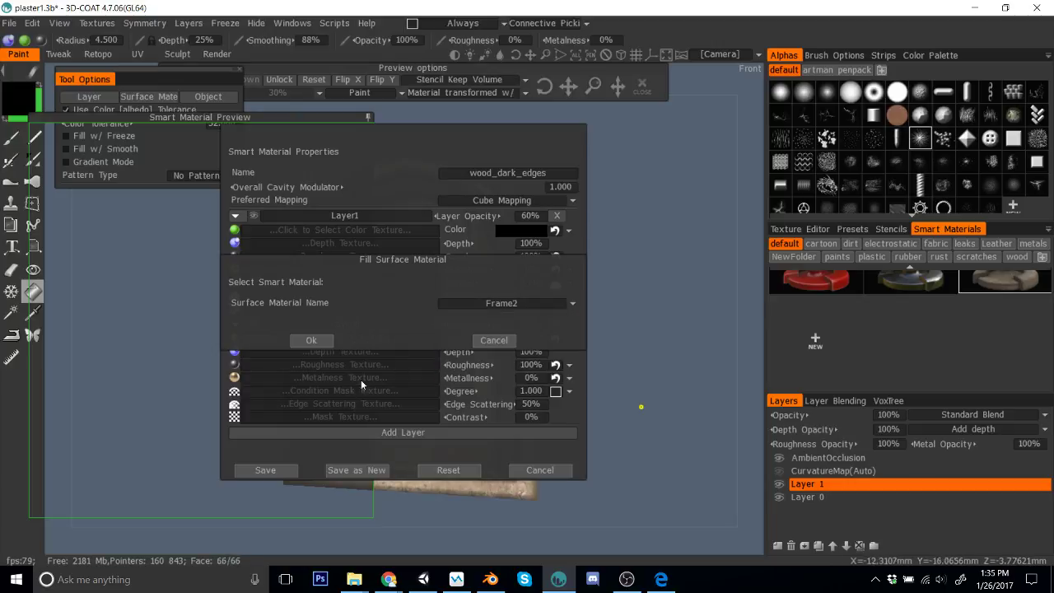
pyautogui.click(311, 341)
# Step: Fill the Base surface material with the darkened wood, then close the material properties without saving and hide the material preview overlay
pyautogui.click(150, 96)
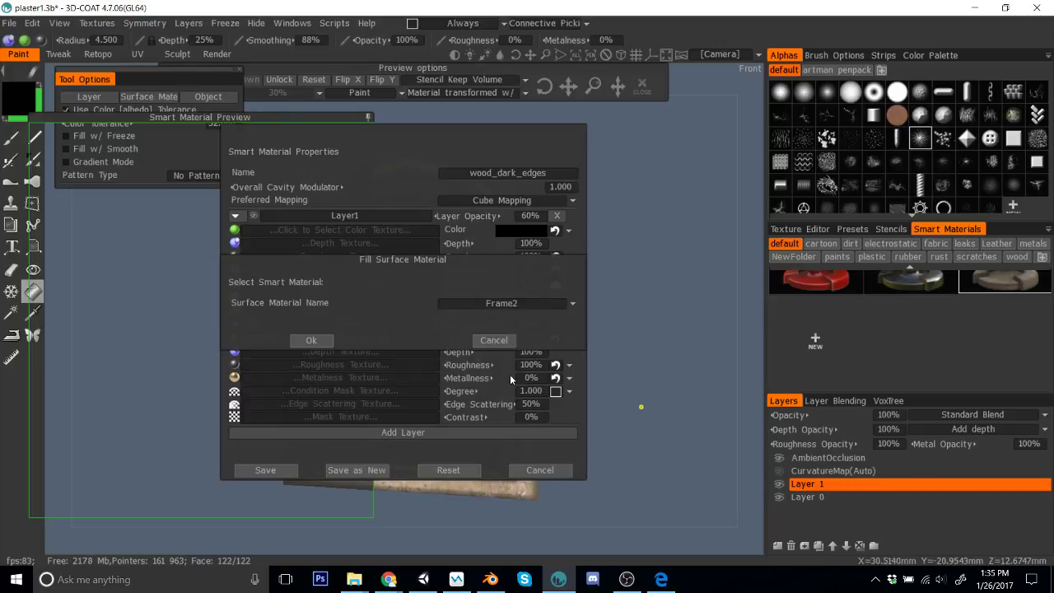
pyautogui.click(465, 304)
pyautogui.click(455, 332)
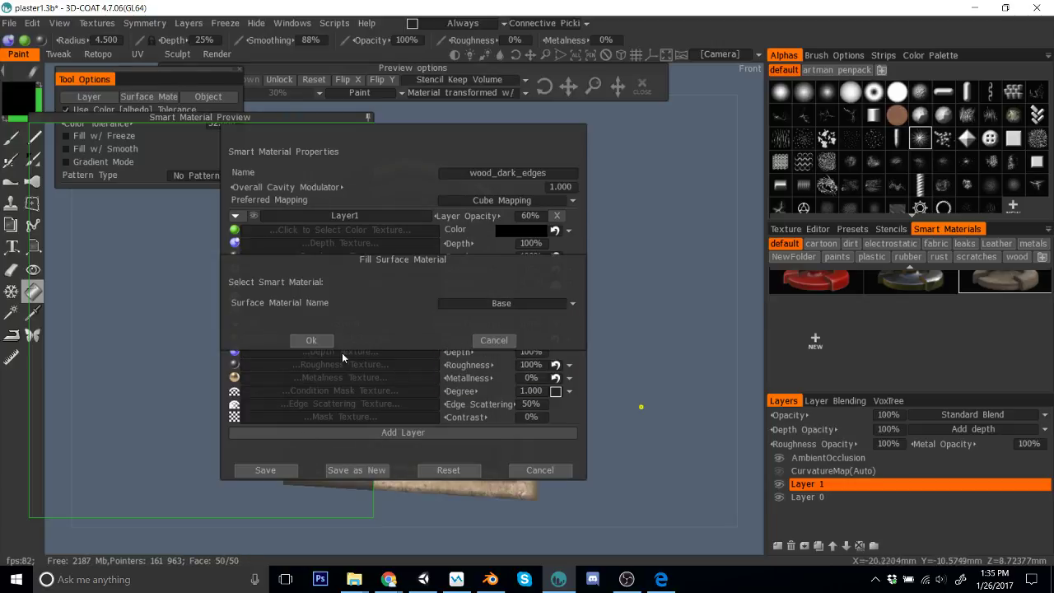
pyautogui.click(310, 340)
pyautogui.click(540, 469)
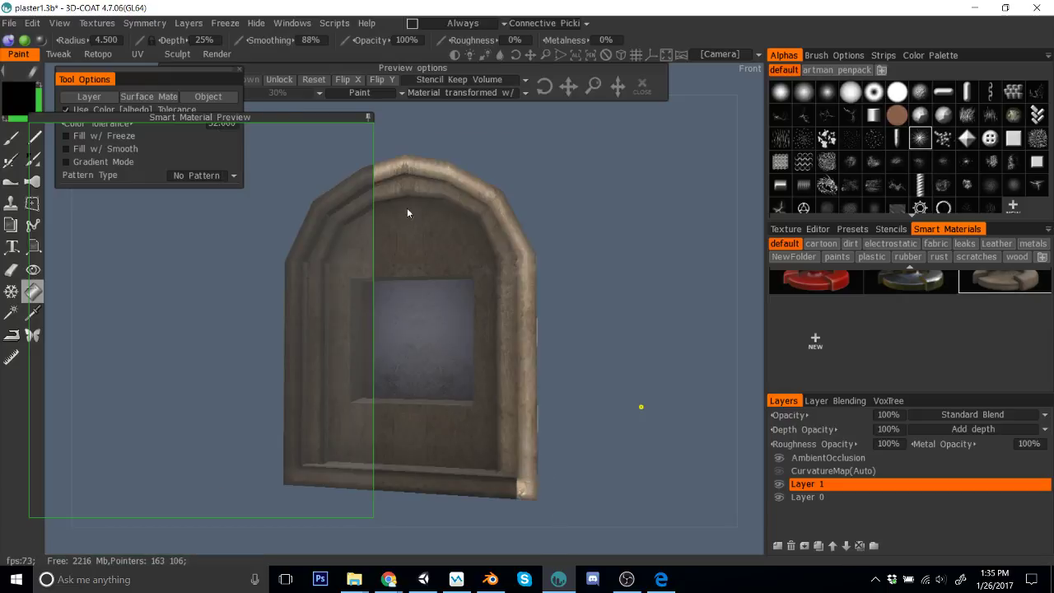
pyautogui.click(368, 118)
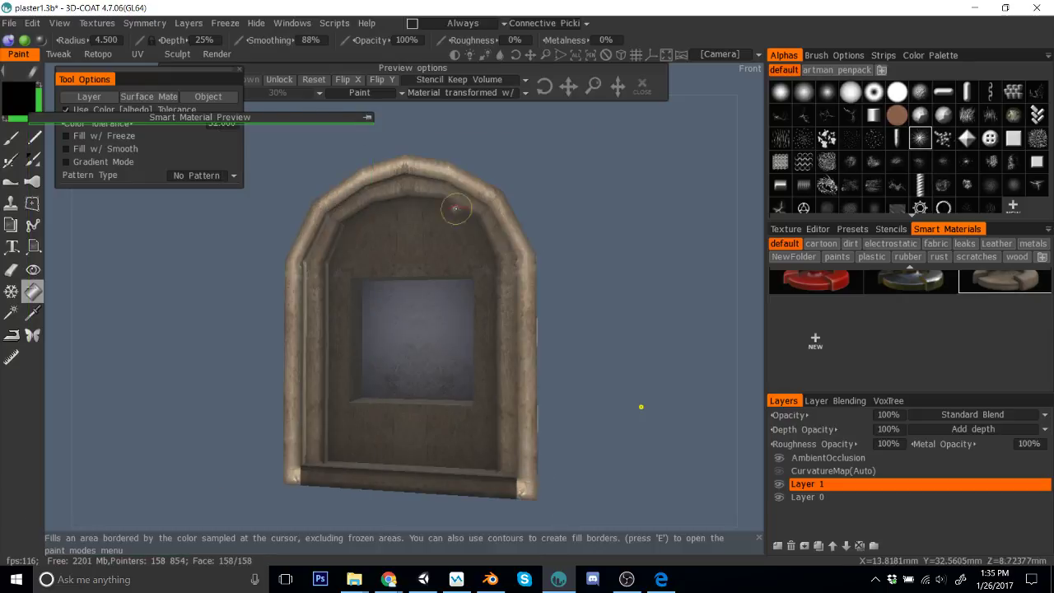
# Step: Save the variant with the dark base and light outer frame as a project file named plaster2
pyautogui.moveTo(559, 239); pyautogui.dragTo(529, 241)
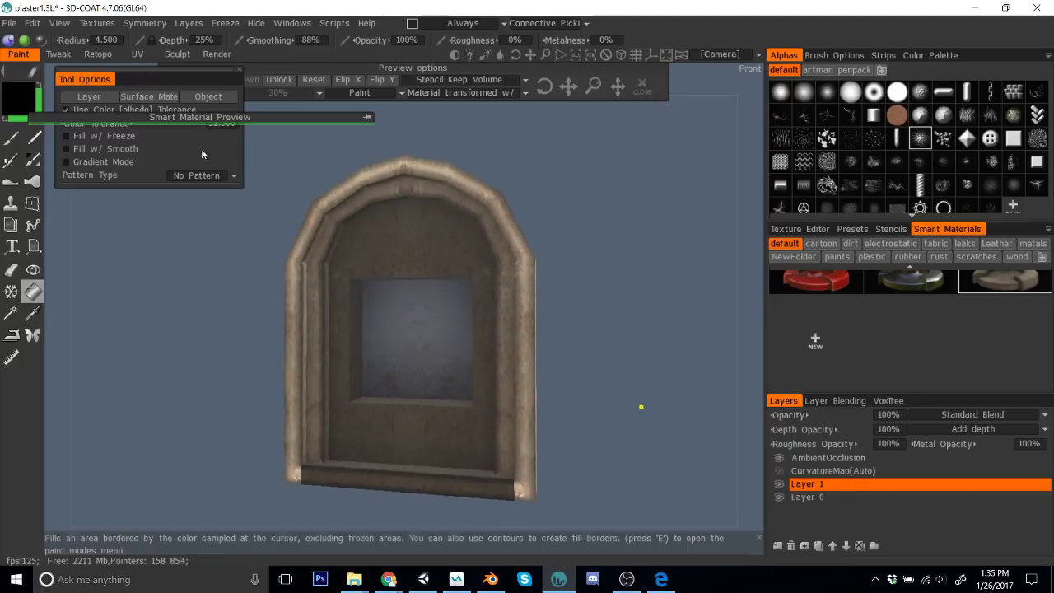
pyautogui.click(10, 23)
pyautogui.click(75, 154)
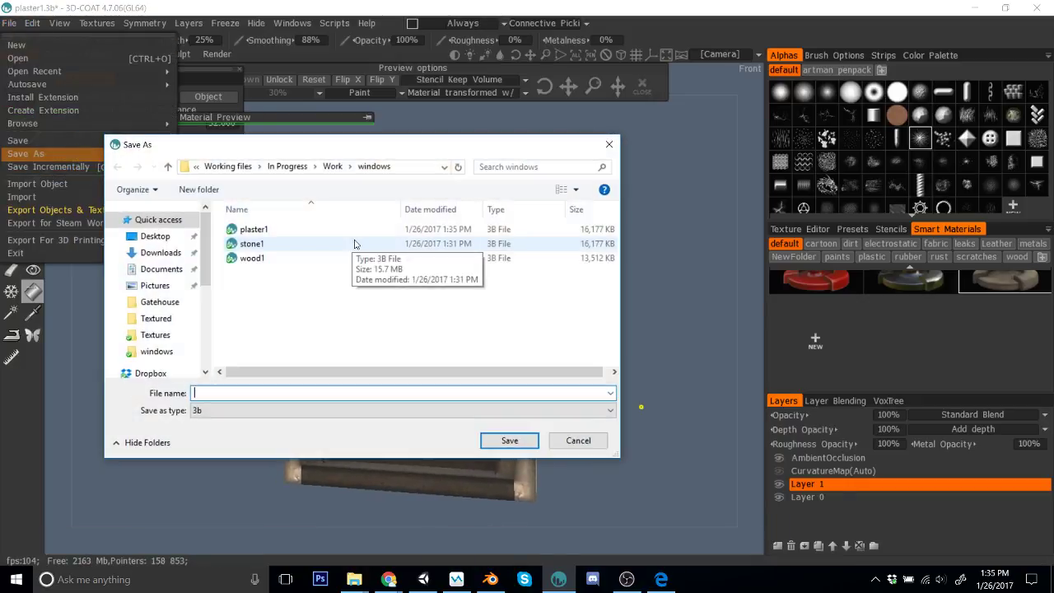
pyautogui.write('plaster2')
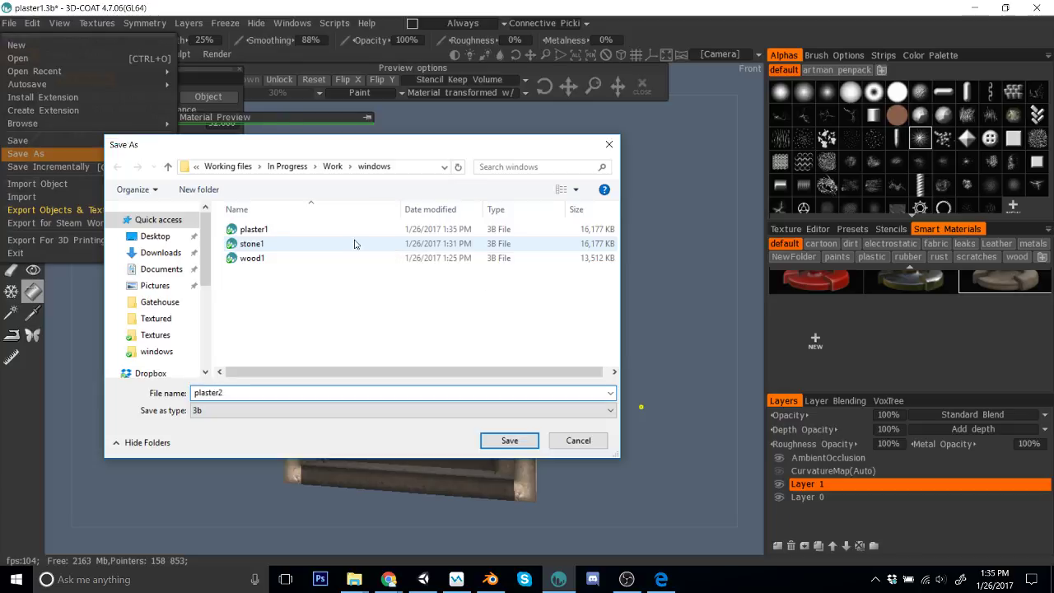
pyautogui.press('Return')
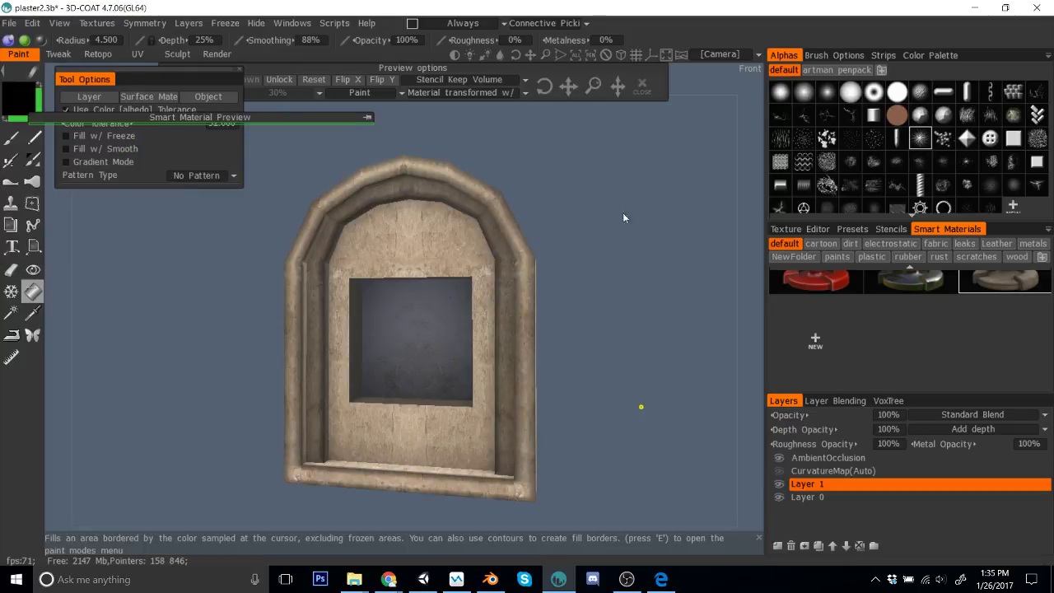
# Step: Save the variant with light wood on the base and all frames as a project file named plaster3
pyautogui.click(10, 22)
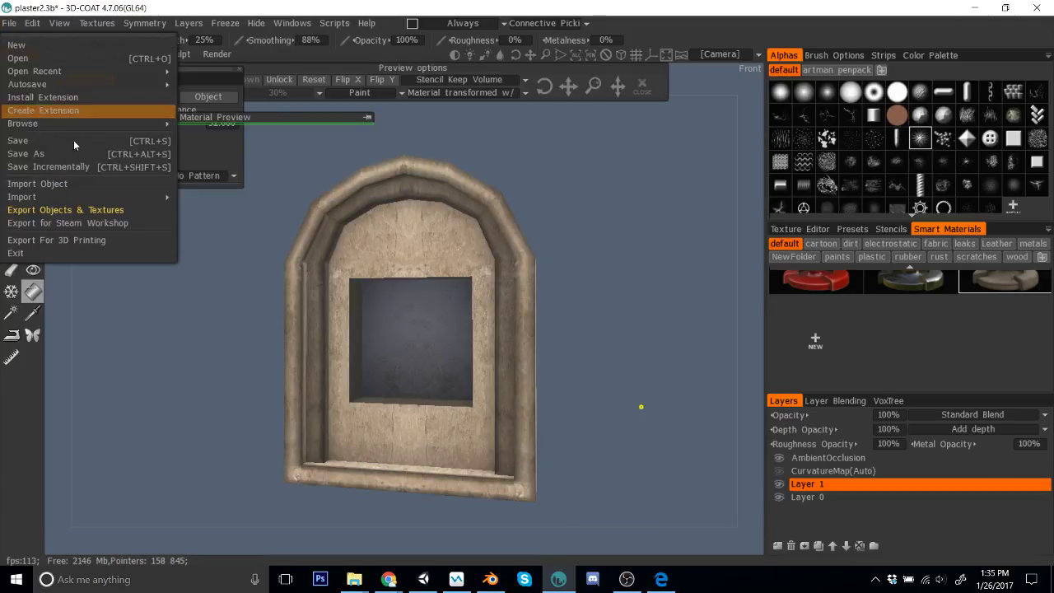
pyautogui.click(33, 153)
pyautogui.write('plas')
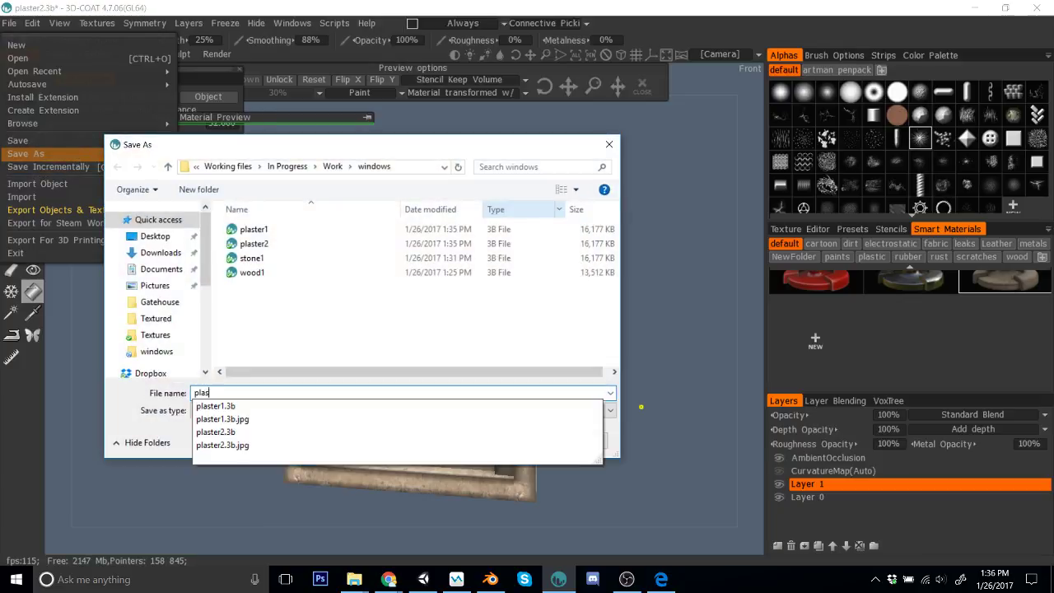
pyautogui.write('ter3')
pyautogui.press('Return')
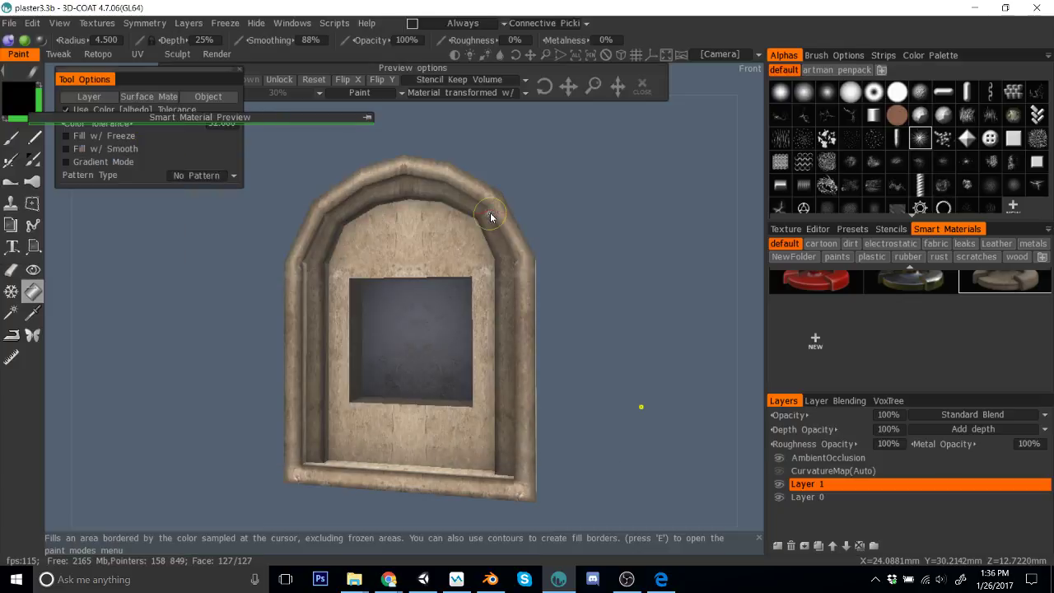
# Step: Browse the smart material folders, including default, cartoon, dirt, electrostatic, Leather, metals and paints, for another window finish
pyautogui.moveTo(673, 281)
pyautogui.mouseDown()
pyautogui.moveTo(742, 282)
pyautogui.moveTo(673, 278)
pyautogui.moveTo(683, 280)
pyautogui.mouseUp()
pyautogui.scroll(2, 994, 320)
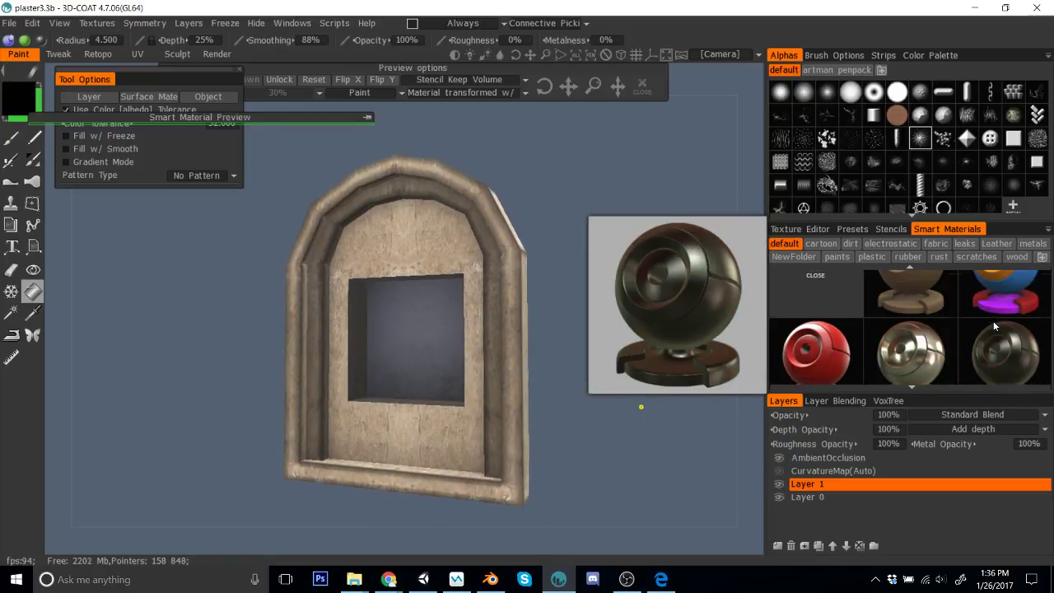
pyautogui.click(827, 249)
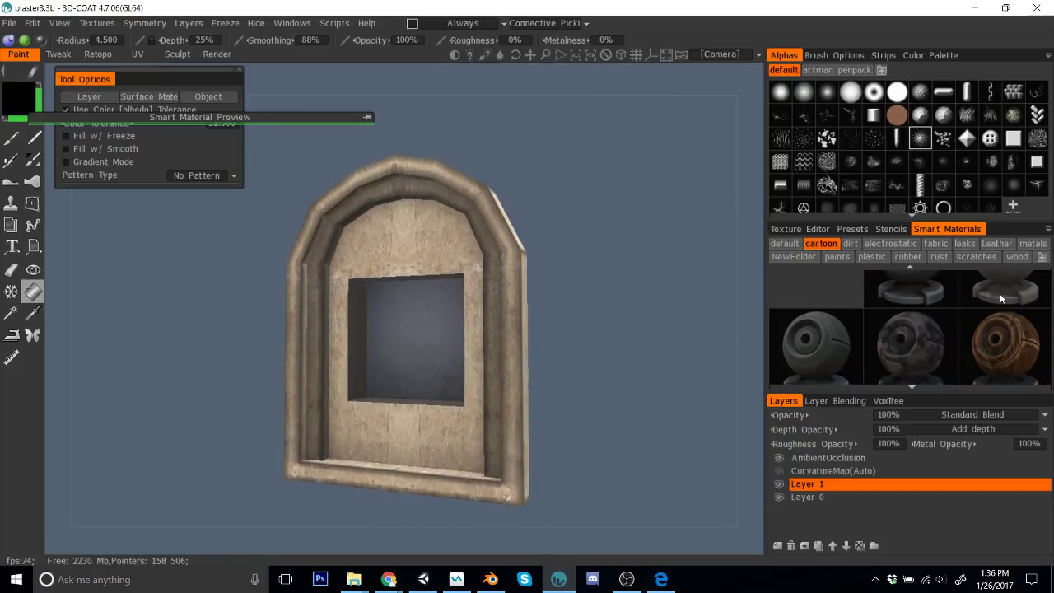
pyautogui.scroll(-2, 1001, 305)
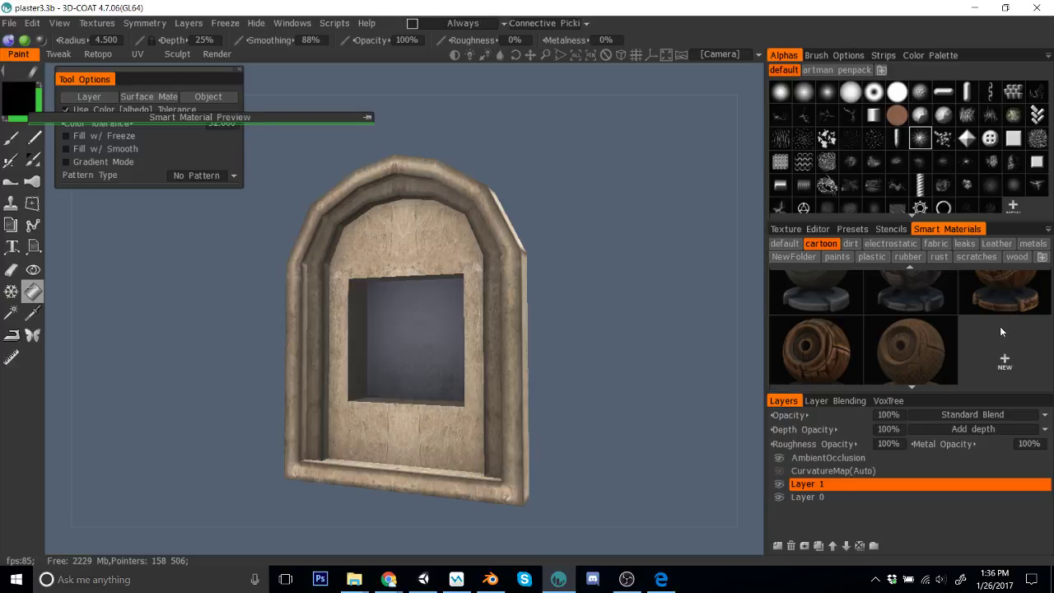
pyautogui.scroll(2, 1000, 328)
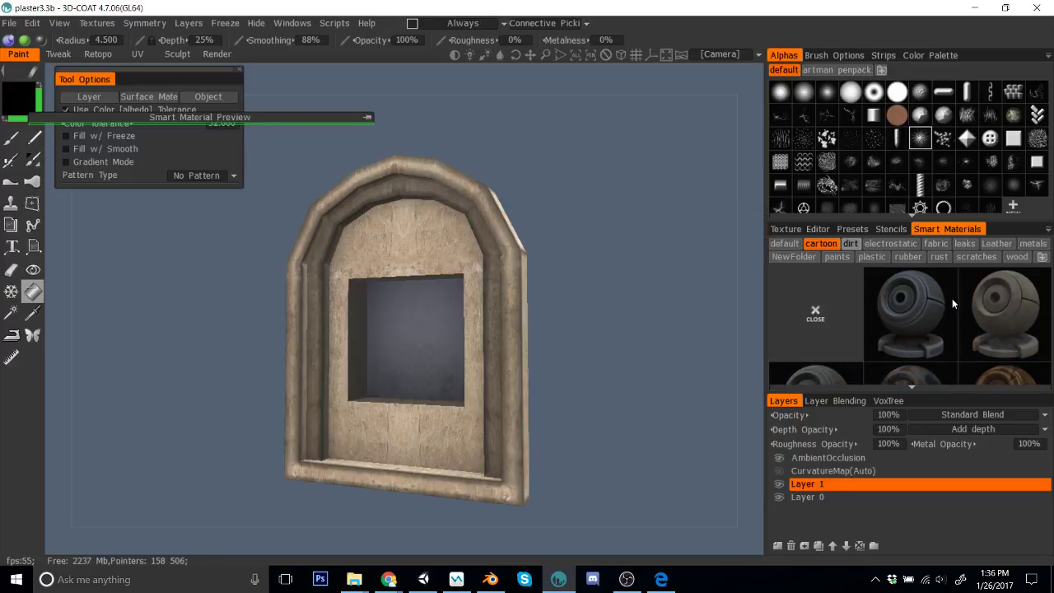
pyautogui.scroll(-3, 964, 306)
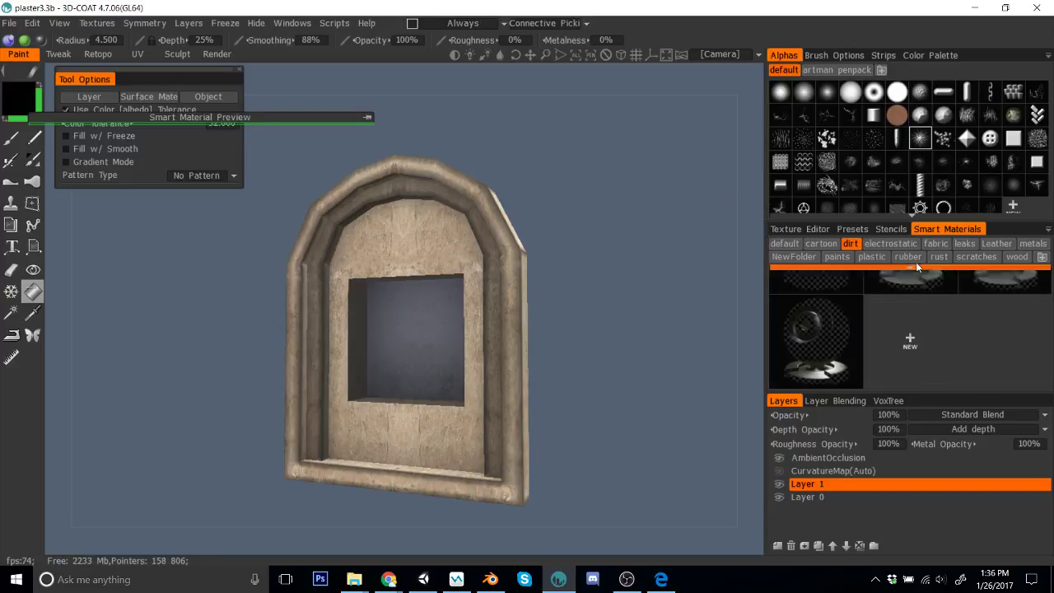
pyautogui.click(909, 245)
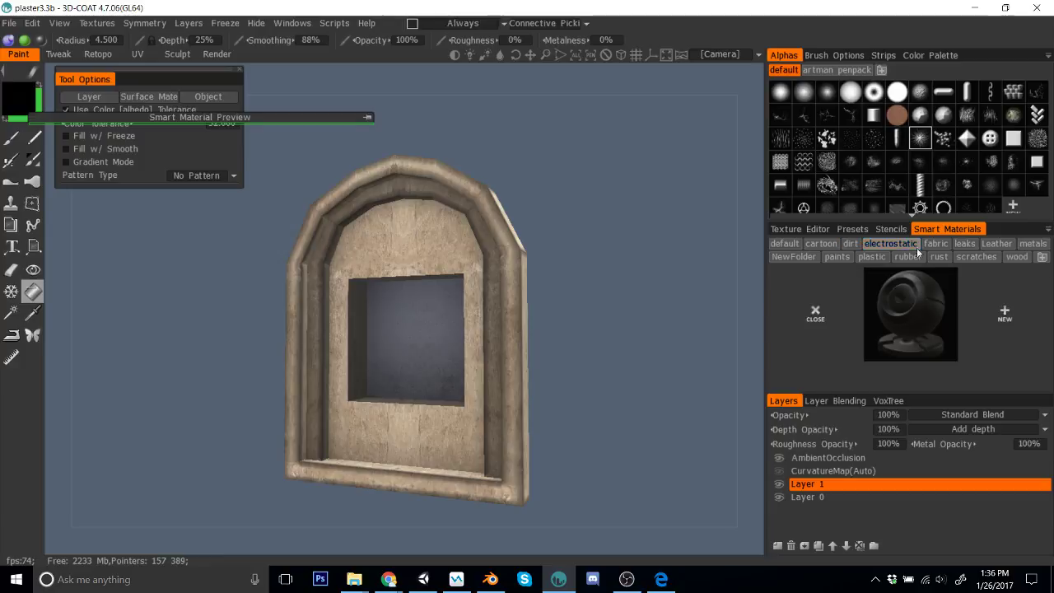
pyautogui.click(966, 244)
pyautogui.click(995, 246)
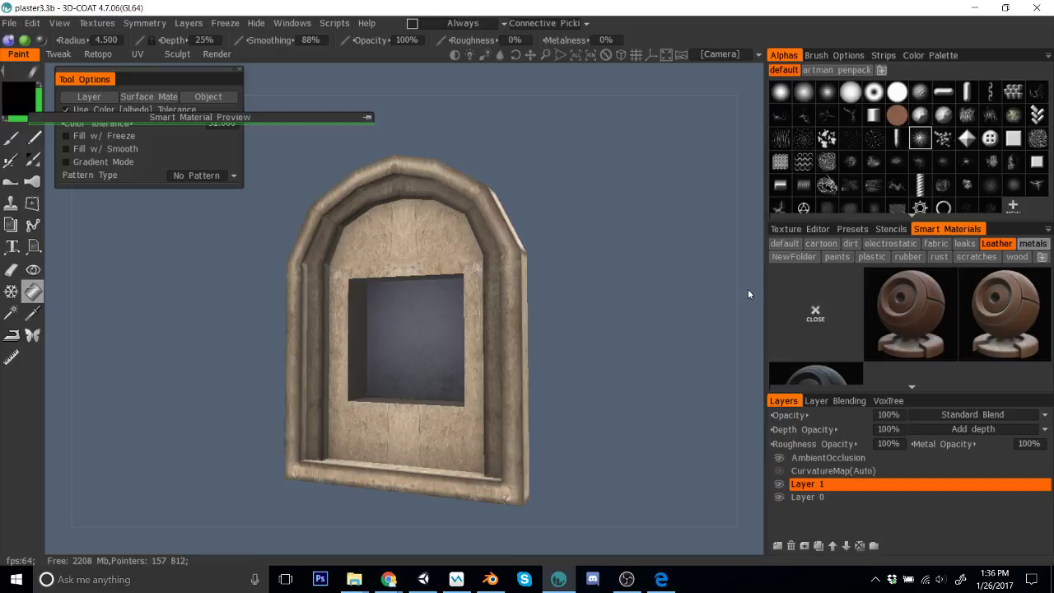
pyautogui.click(1032, 243)
pyautogui.scroll(-2, 962, 310)
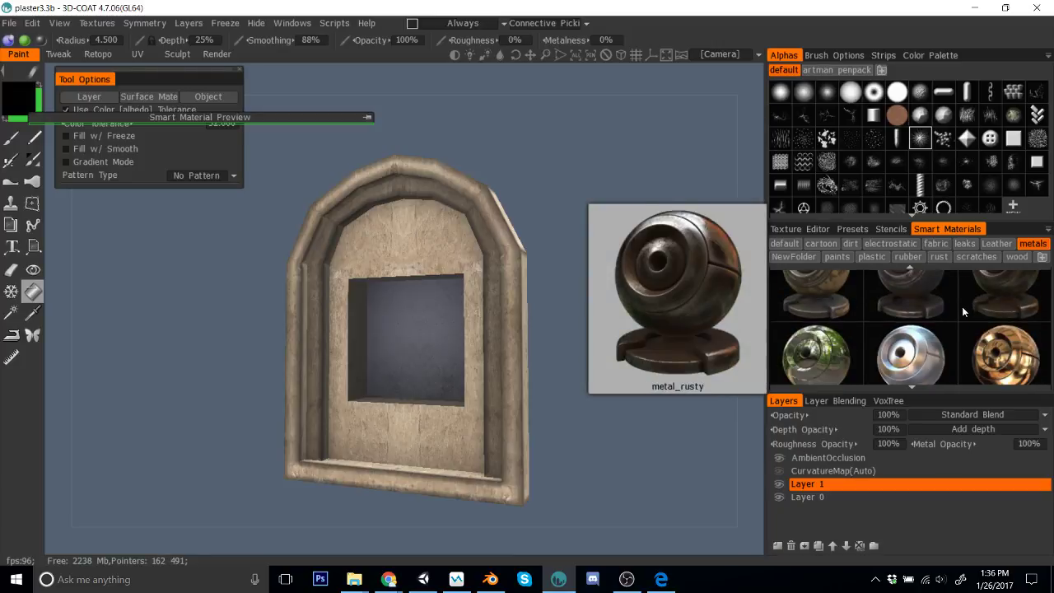
pyautogui.scroll(-2, 962, 306)
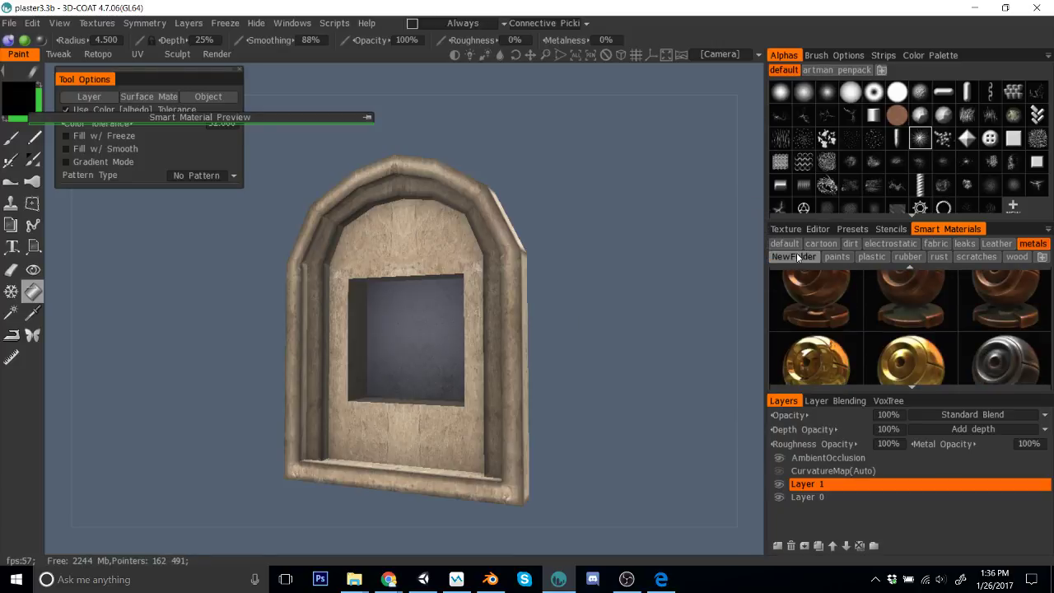
pyautogui.click(793, 257)
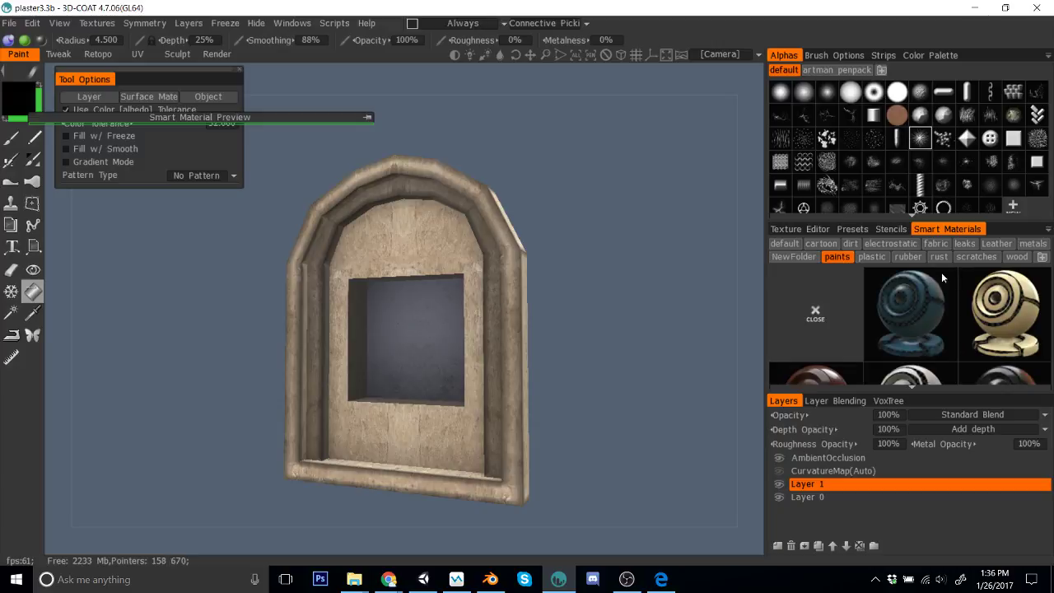
pyautogui.scroll(-2, 970, 304)
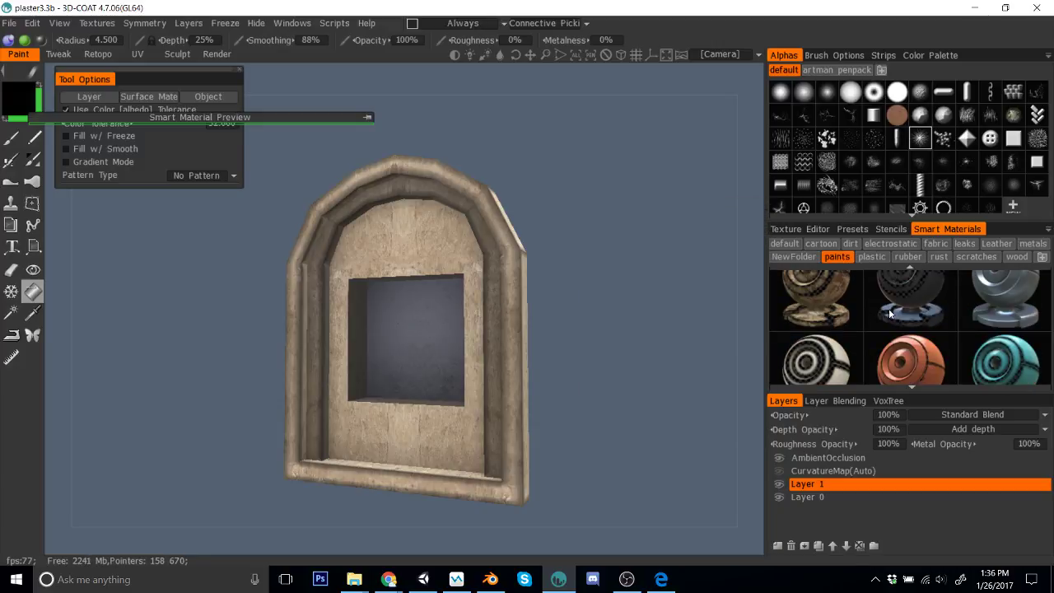
# Step: Expand the smart material preview over most of the window and preview the camouflage, weathered orange and cream materials from the paints folder
pyautogui.click(367, 118)
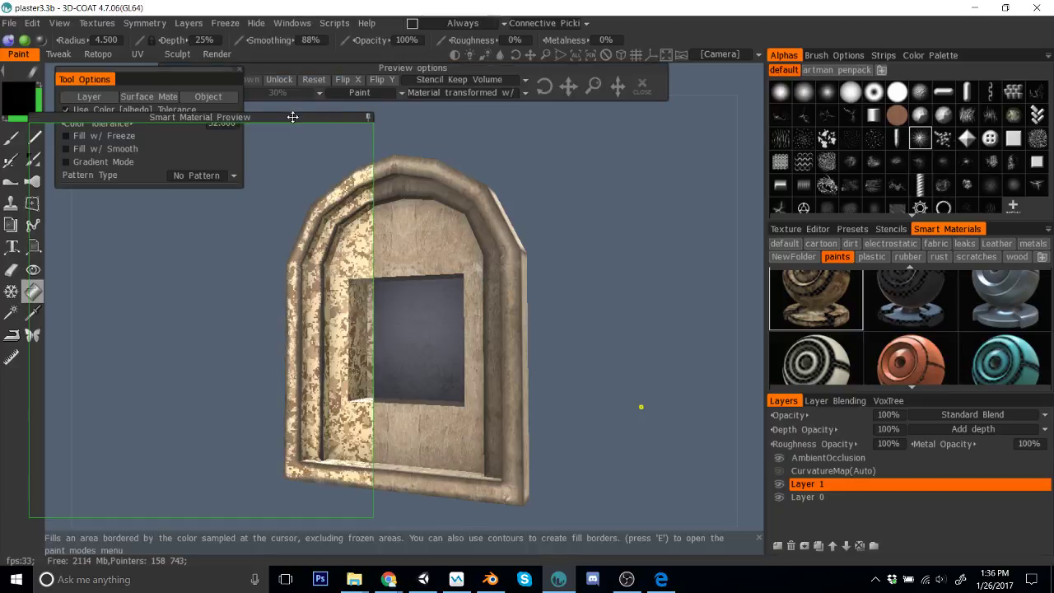
pyautogui.moveTo(292, 117); pyautogui.dragTo(382, 101)
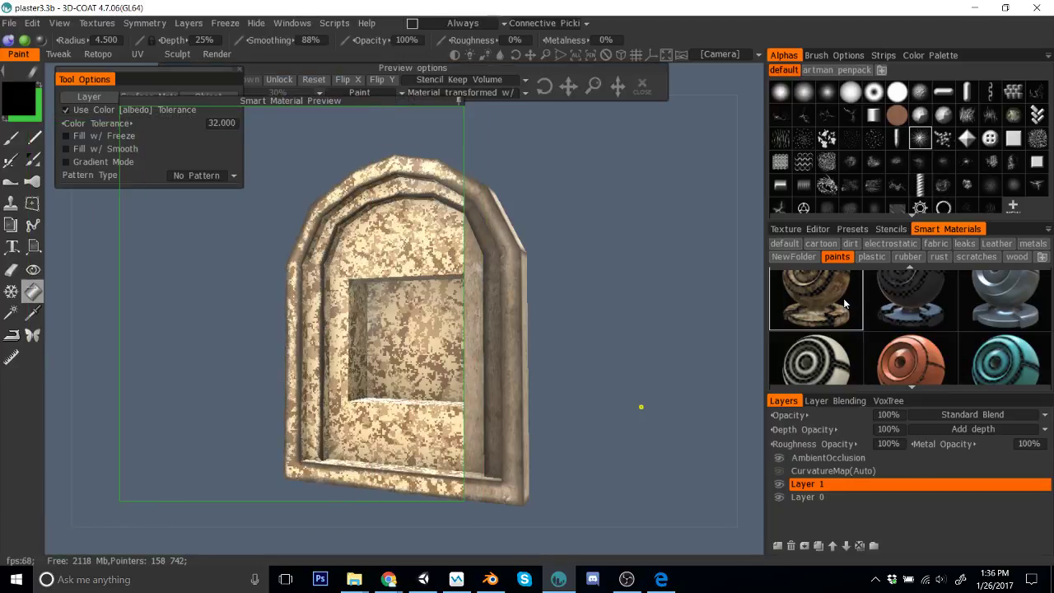
pyautogui.scroll(-2, 936, 349)
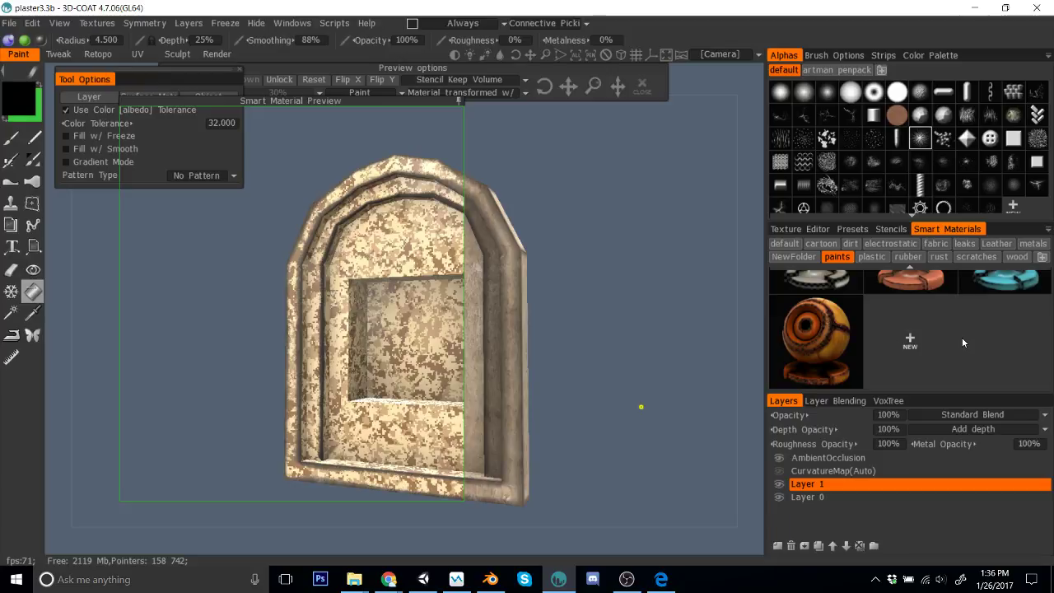
pyautogui.click(815, 339)
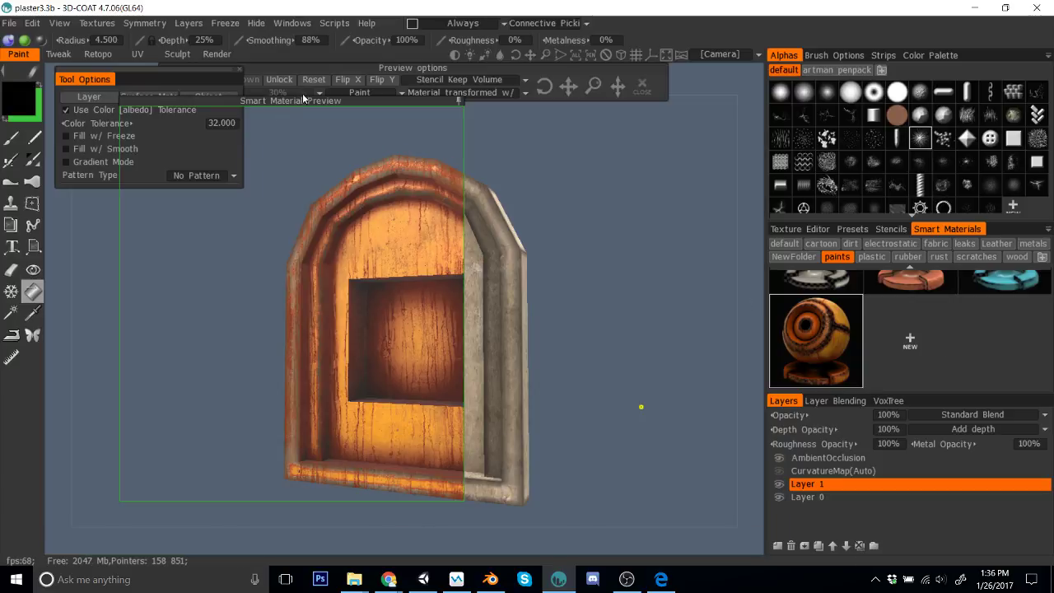
pyautogui.scroll(2, 922, 310)
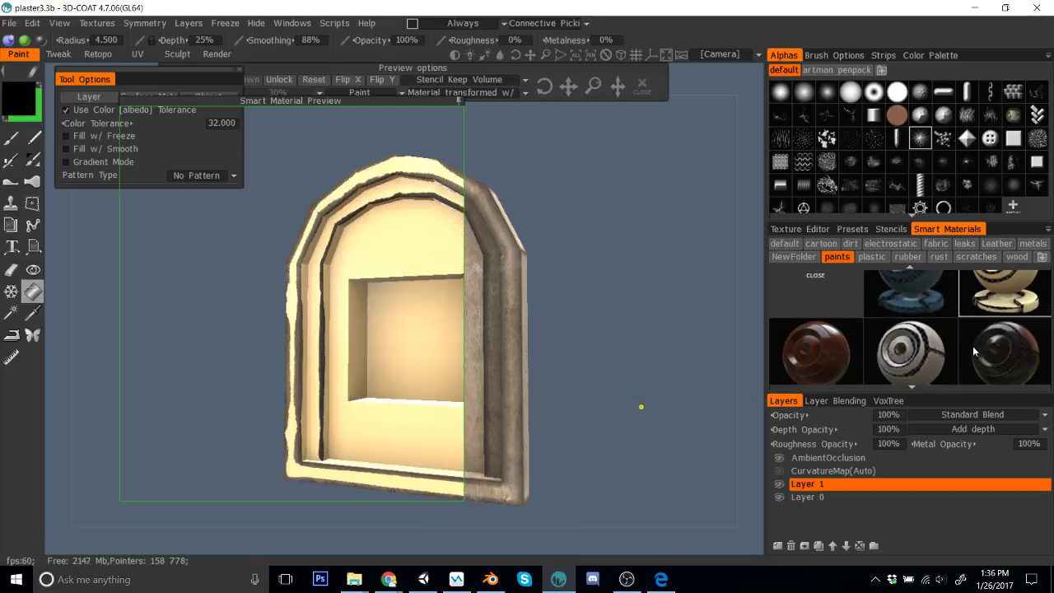
# Step: Browse the paints, plastic, rubber and rust smart materials, then pick Stylized Wood Grain from the wood folder and view the window from the front
pyautogui.moveTo(973, 348)
pyautogui.scroll(-1, 973, 350)
pyautogui.scroll(-1, 973, 348)
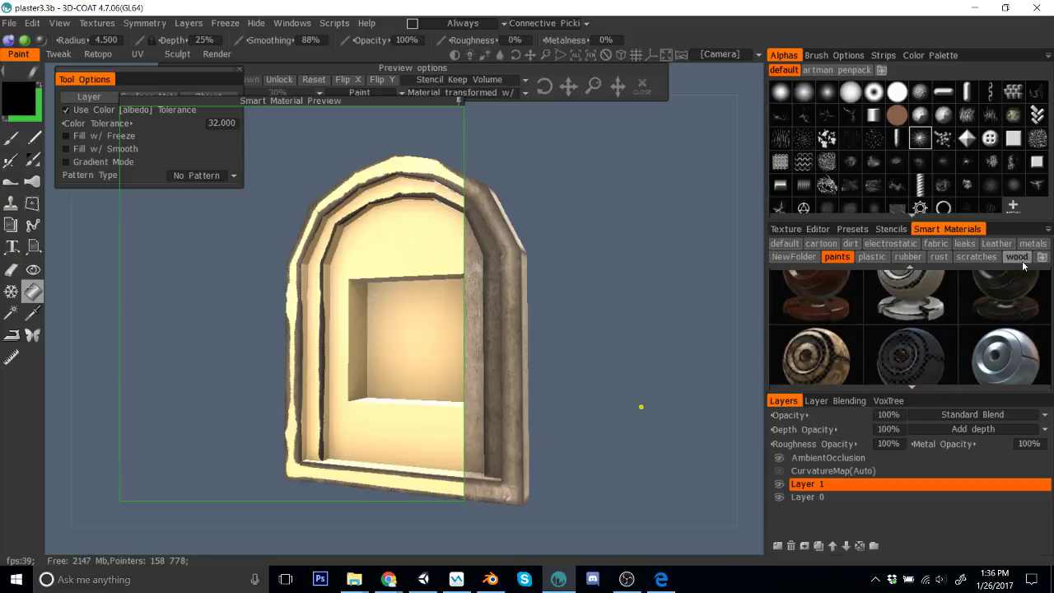
pyautogui.click(871, 256)
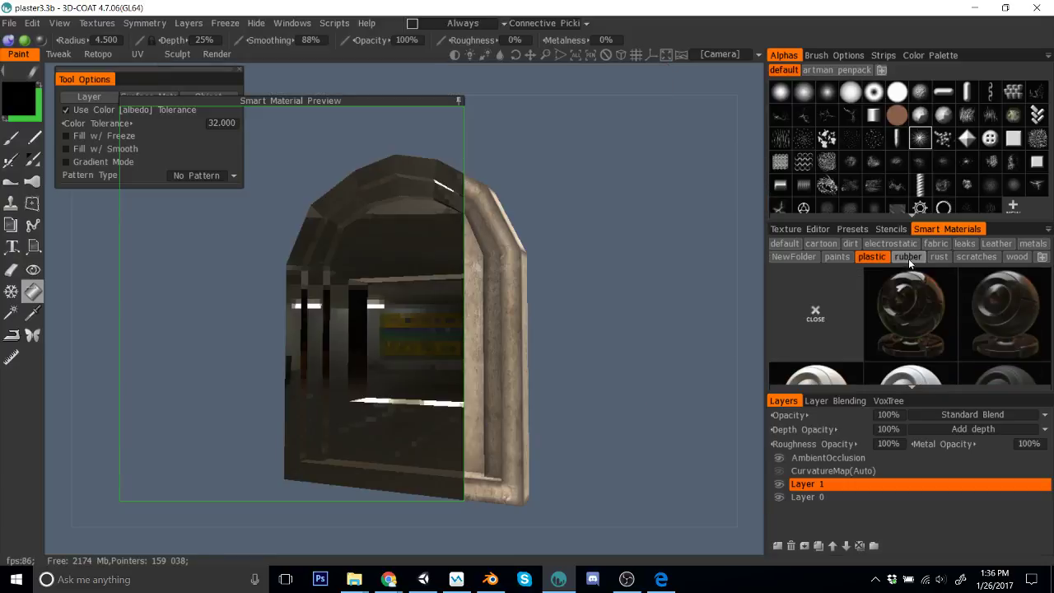
pyautogui.click(908, 258)
pyautogui.click(945, 258)
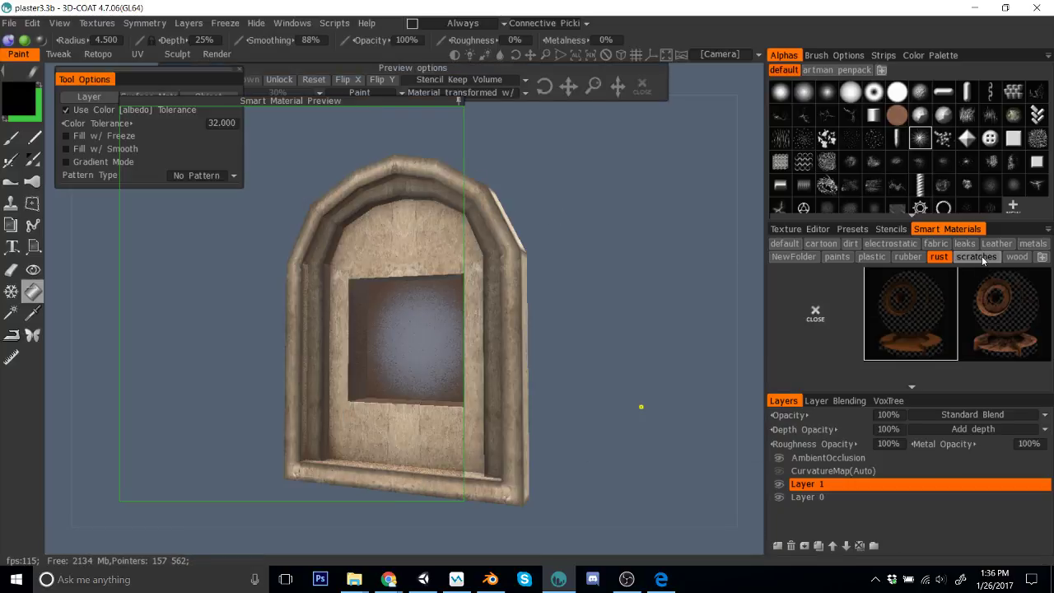
pyautogui.click(1017, 256)
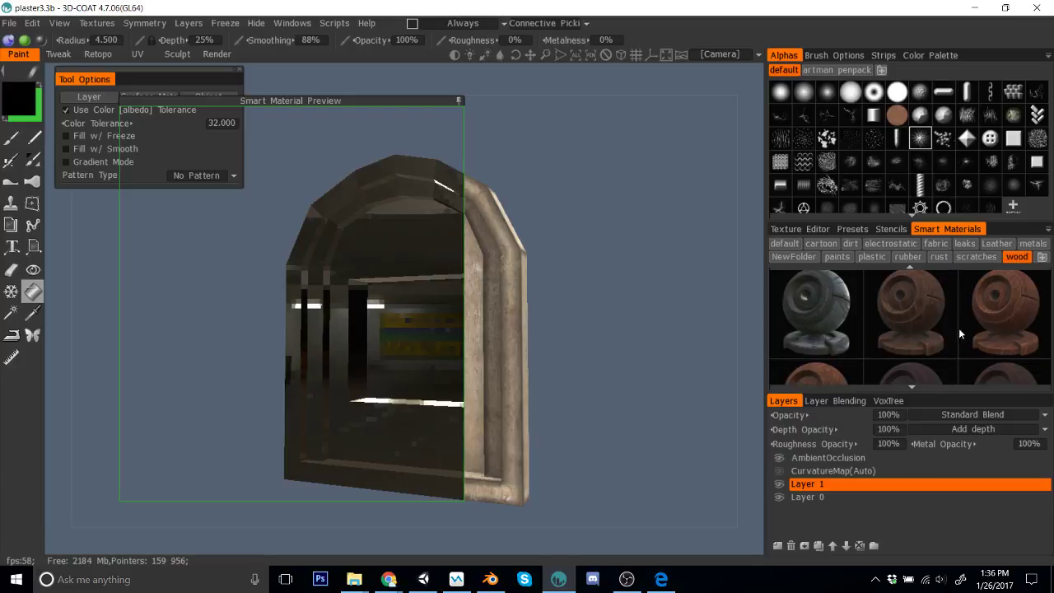
pyautogui.scroll(-1, 959, 333)
pyautogui.click(854, 324)
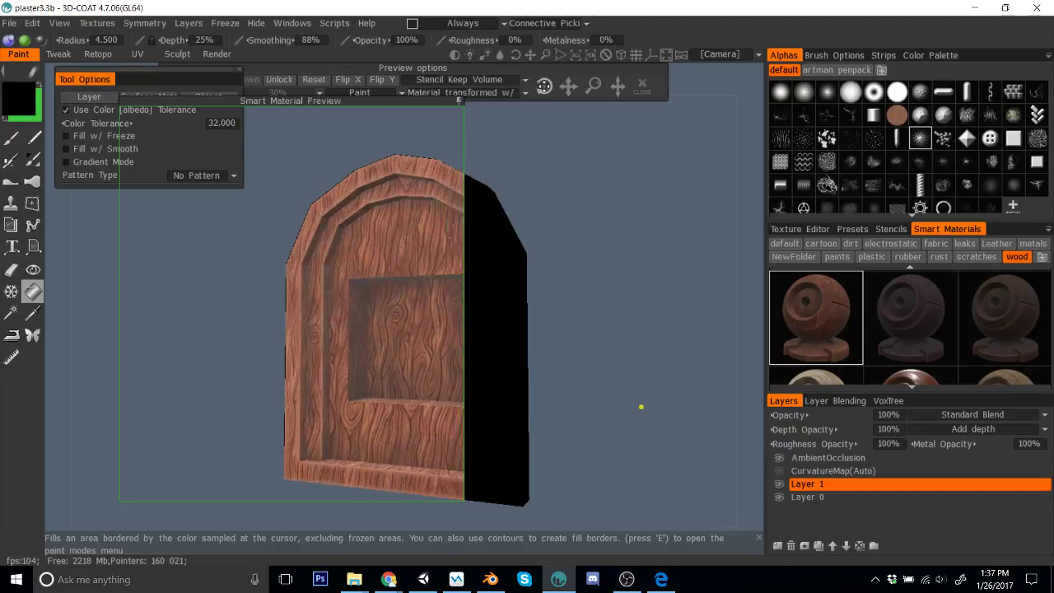
pyautogui.moveTo(541, 86); pyautogui.dragTo(707, 244)
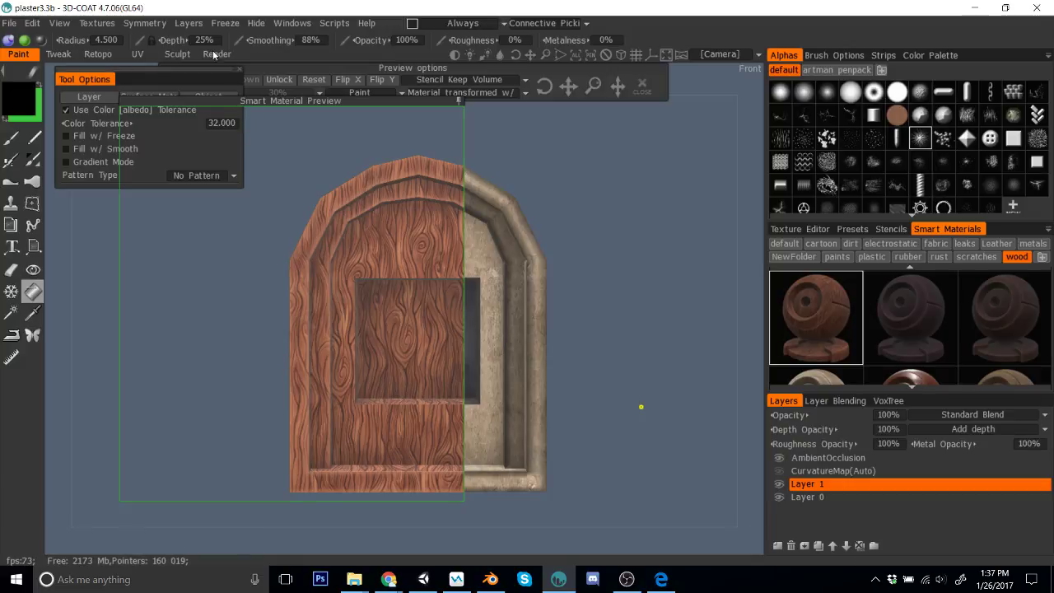
# Step: Edit the Stylized Wood Grain material and set its base texture layer's color to hue 20.749, saturation 42%, lightness 38%
pyautogui.rightClick(821, 311)
pyautogui.click(835, 298)
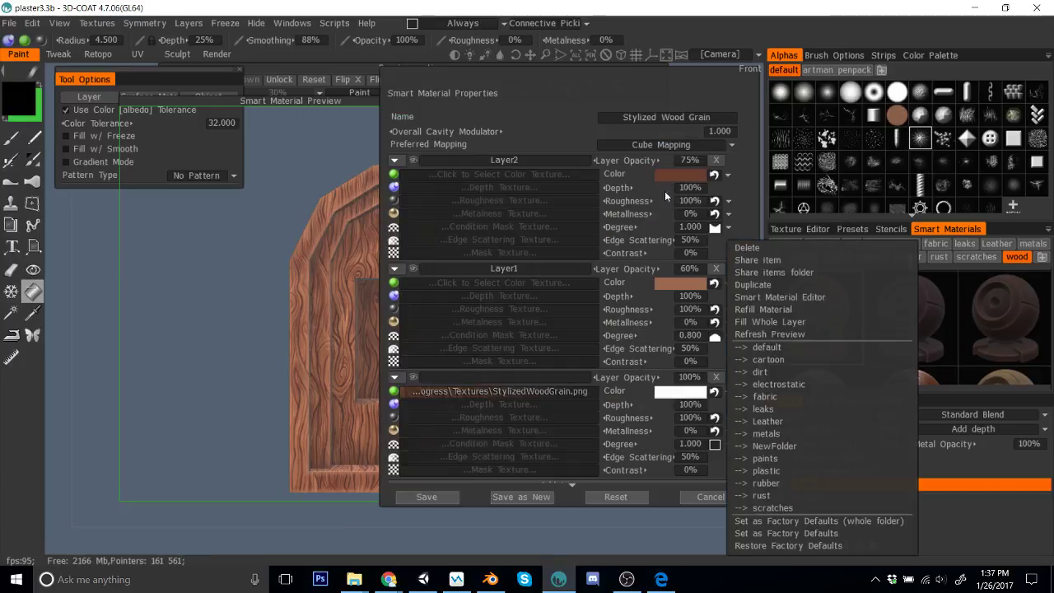
pyautogui.moveTo(585, 73); pyautogui.dragTo(864, 69)
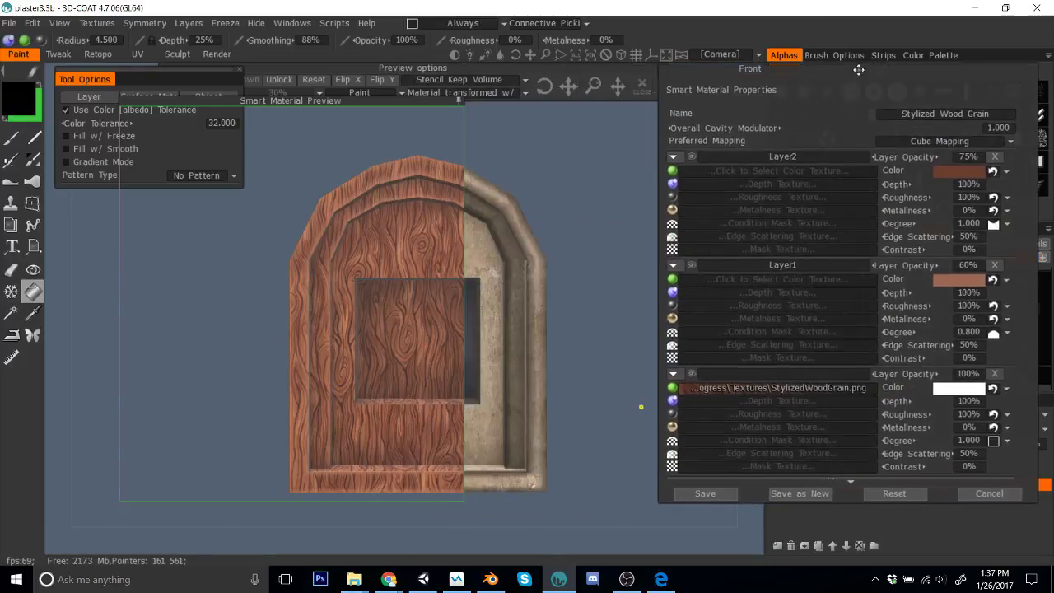
pyautogui.click(941, 389)
pyautogui.moveTo(452, 133); pyautogui.dragTo(949, 108)
pyautogui.moveTo(819, 365)
pyautogui.mouseDown()
pyautogui.moveTo(887, 373)
pyautogui.moveTo(873, 371)
pyautogui.mouseUp()
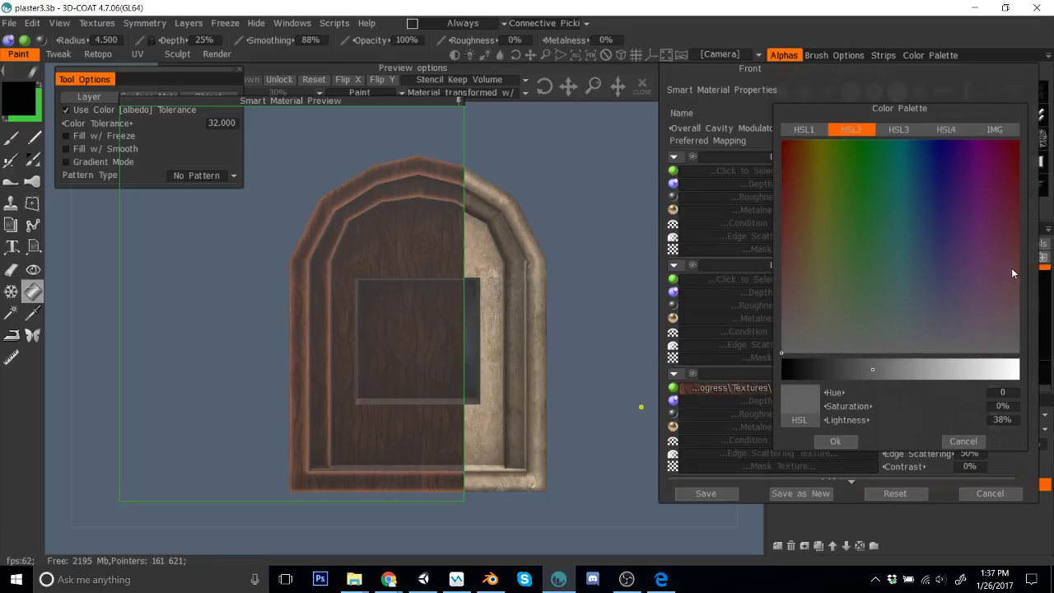
pyautogui.moveTo(1011, 268)
pyautogui.mouseDown()
pyautogui.moveTo(1010, 247)
pyautogui.moveTo(1010, 263)
pyautogui.mouseUp()
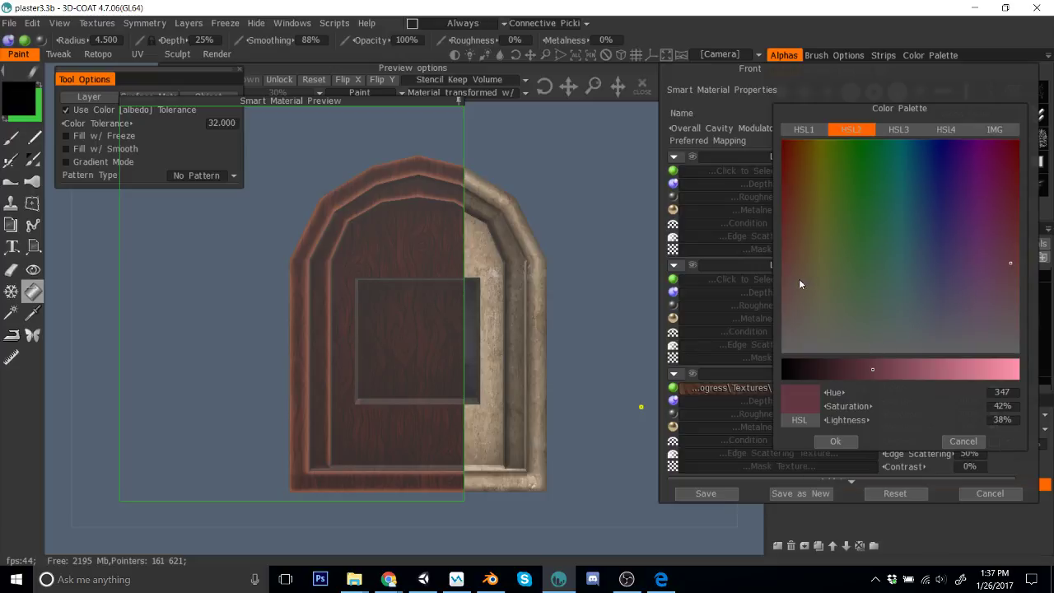
pyautogui.moveTo(799, 281)
pyautogui.mouseDown()
pyautogui.moveTo(792, 252)
pyautogui.moveTo(805, 264)
pyautogui.moveTo(794, 264)
pyautogui.mouseUp()
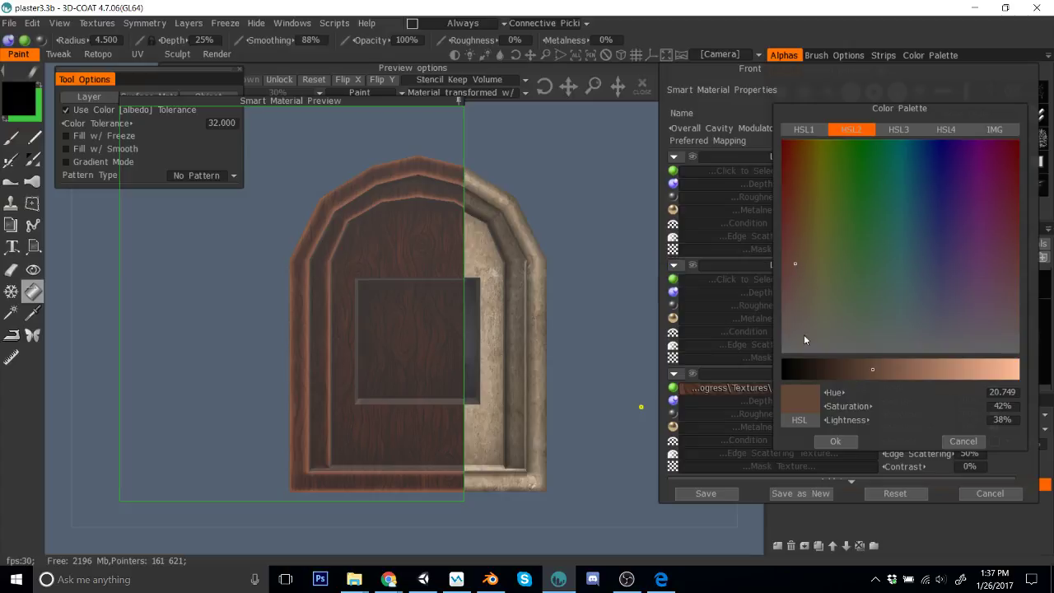
pyautogui.click(833, 442)
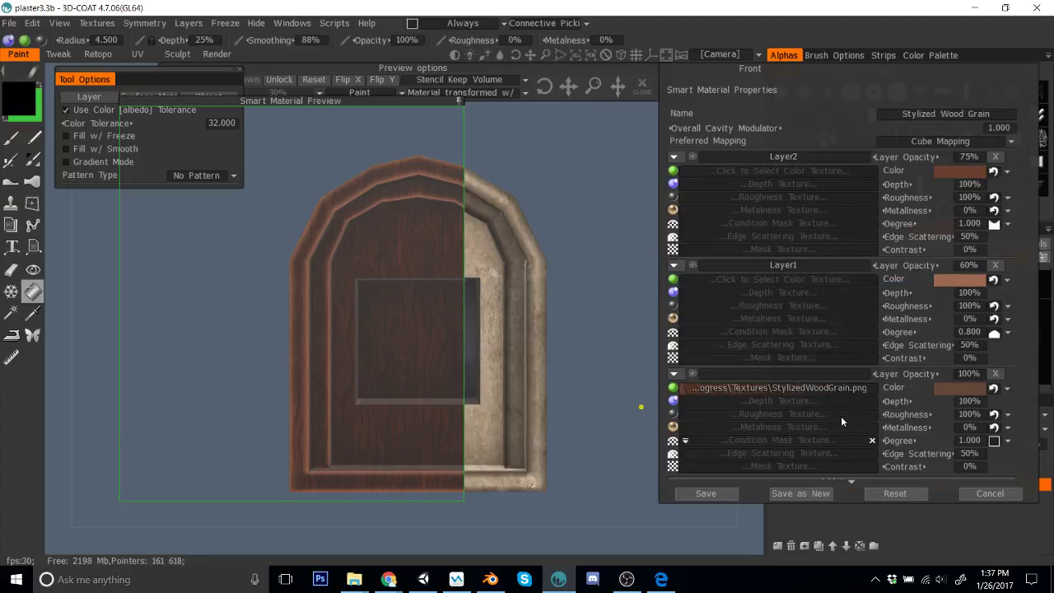
# Step: Darken the color of the wood material's Layer1 to 36% lightness
pyautogui.click(950, 282)
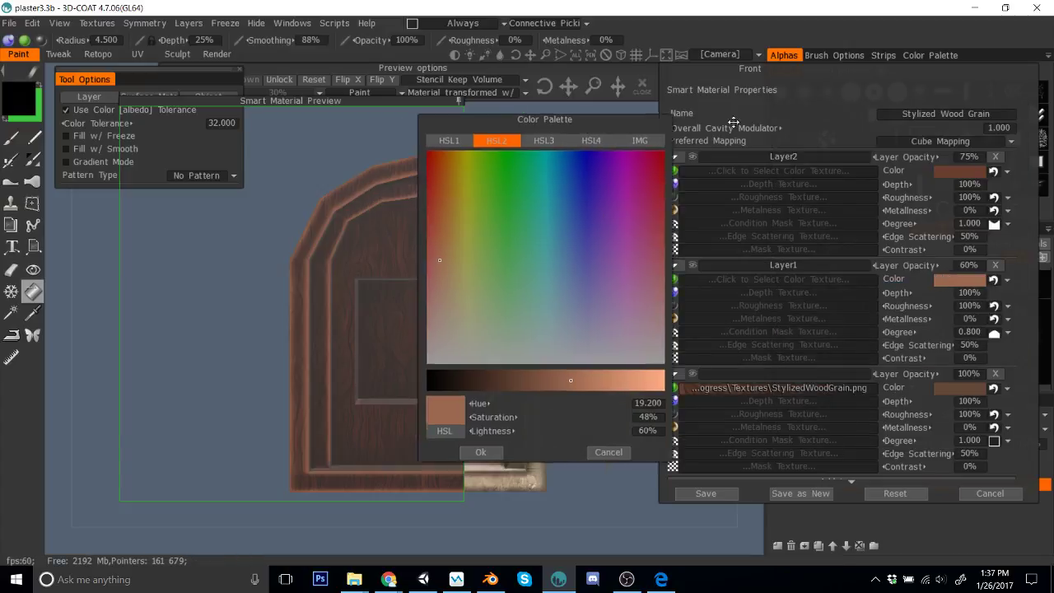
pyautogui.moveTo(879, 351); pyautogui.dragTo(843, 349)
pyautogui.click(811, 421)
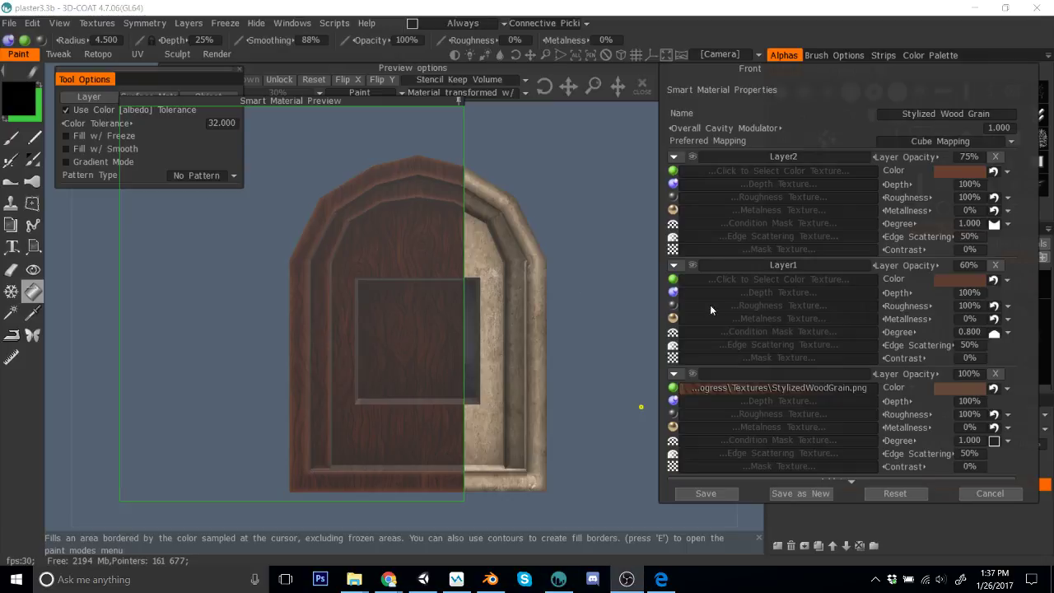
# Step: Mute the base wood texture layer's color to hue 24.899, saturation 27%, lightness 34%
pyautogui.click(955, 387)
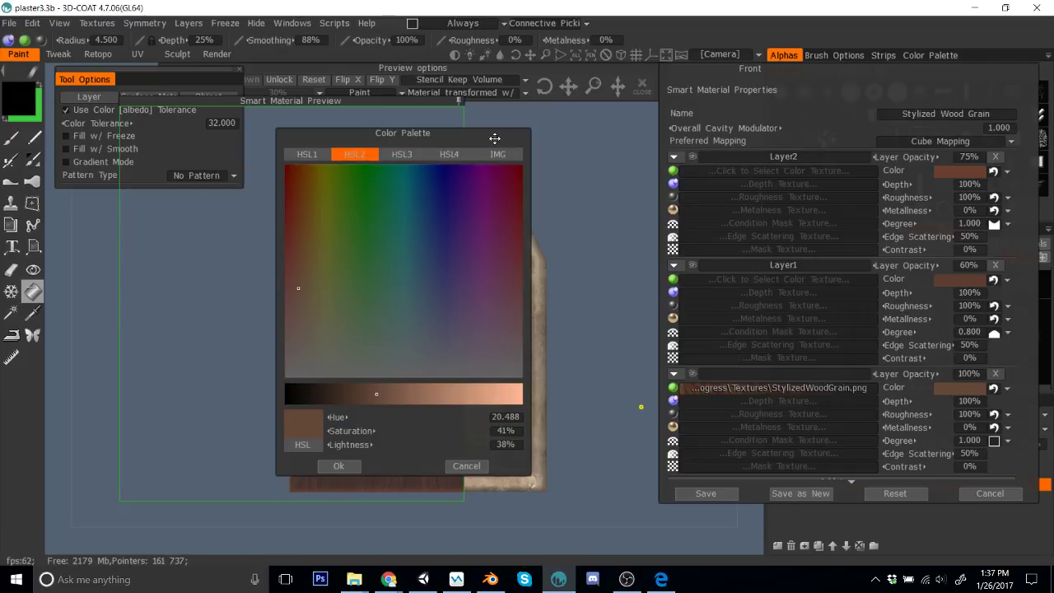
pyautogui.moveTo(494, 136); pyautogui.dragTo(800, 135)
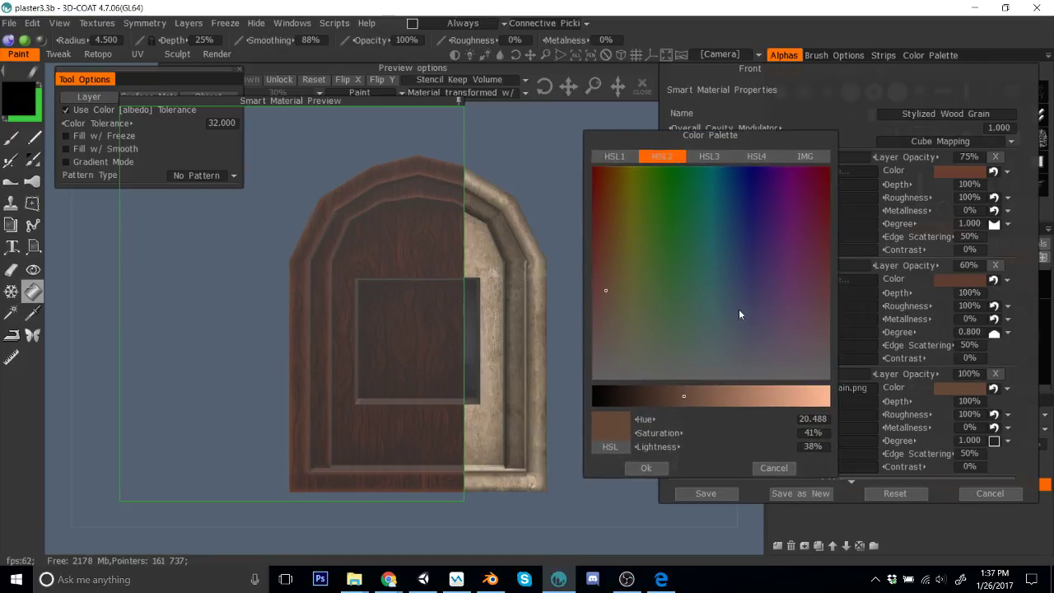
pyautogui.click(672, 396)
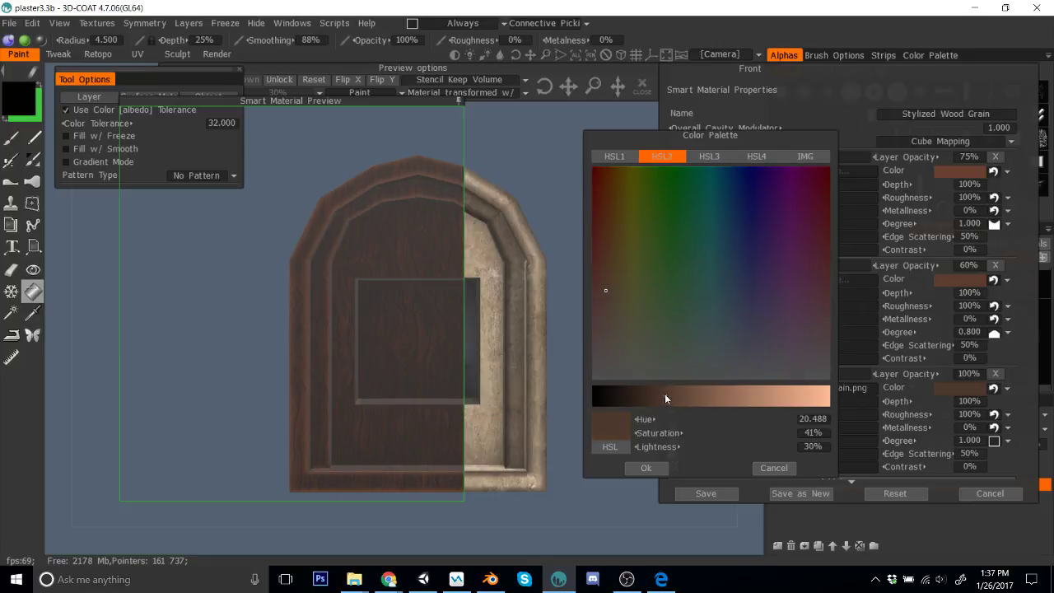
pyautogui.click(669, 396)
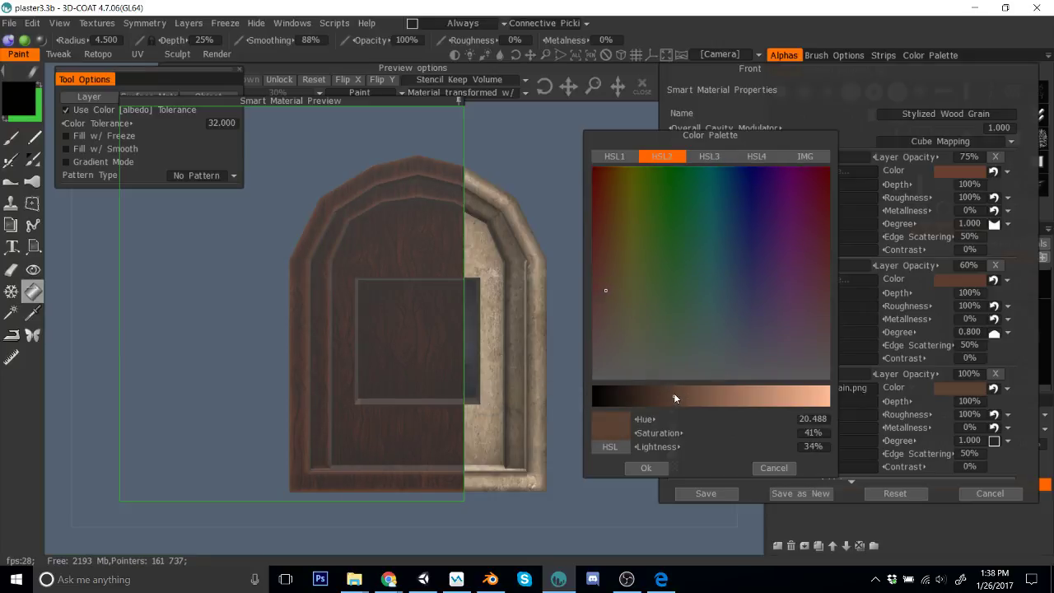
pyautogui.click(674, 396)
pyautogui.moveTo(610, 311); pyautogui.dragTo(610, 321)
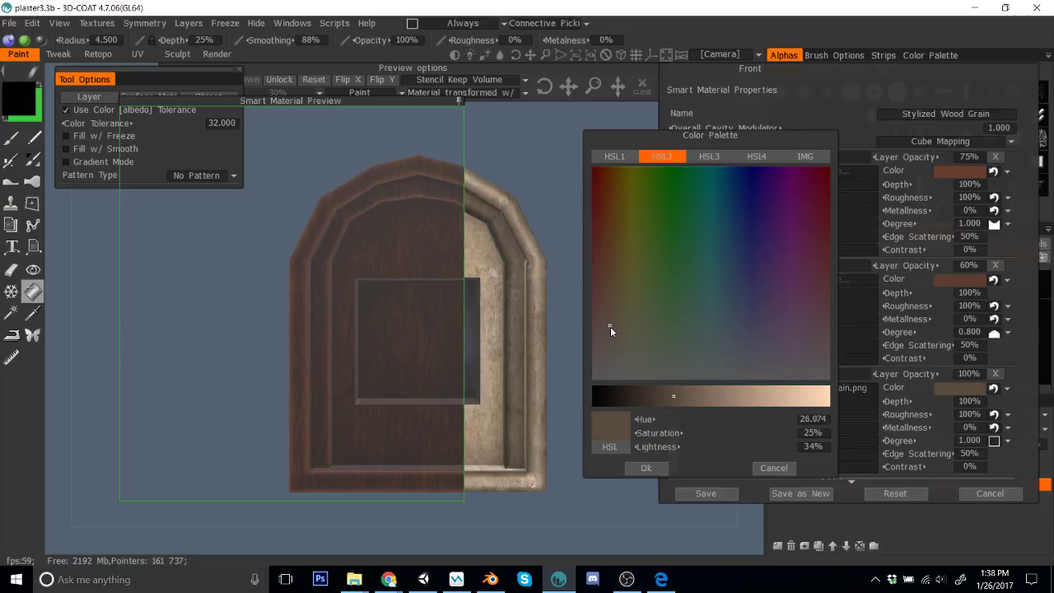
pyautogui.click(609, 322)
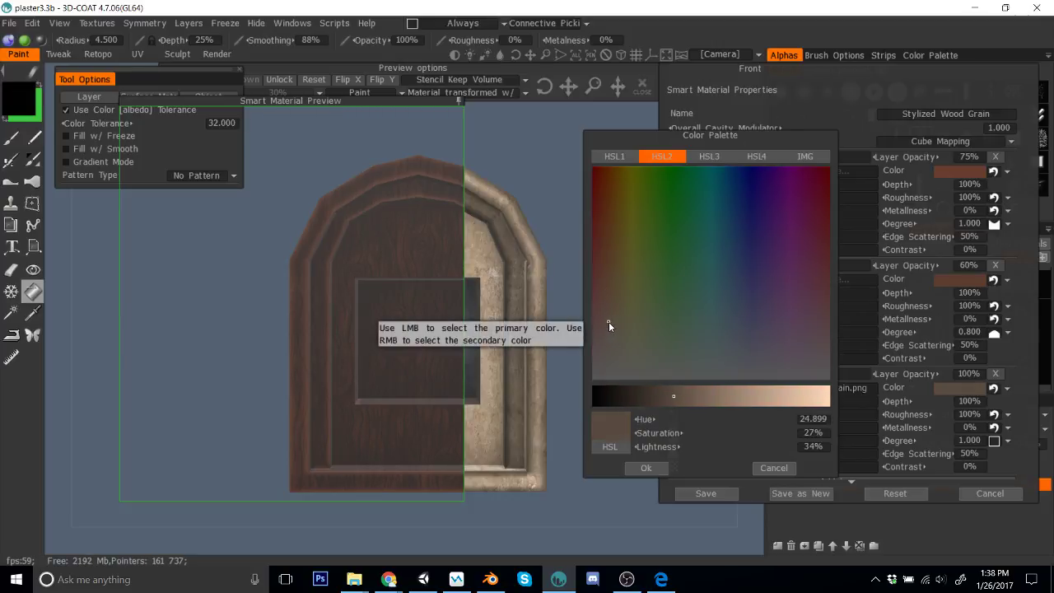
pyautogui.click(646, 468)
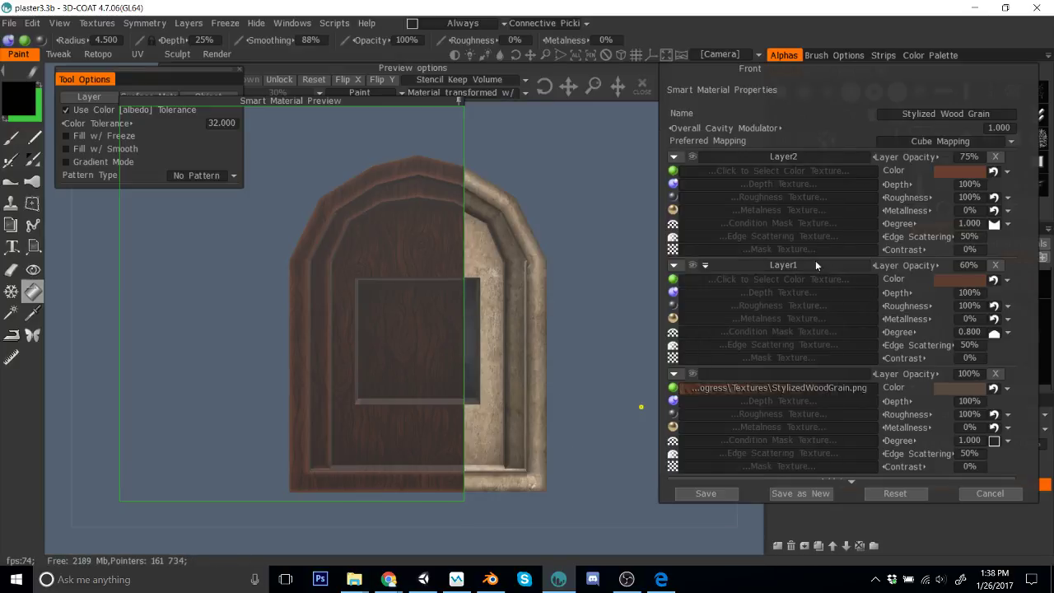
# Step: Set the Layer1 color's lightness to 26% and save the edited wood grain as a new smart material
pyautogui.click(949, 281)
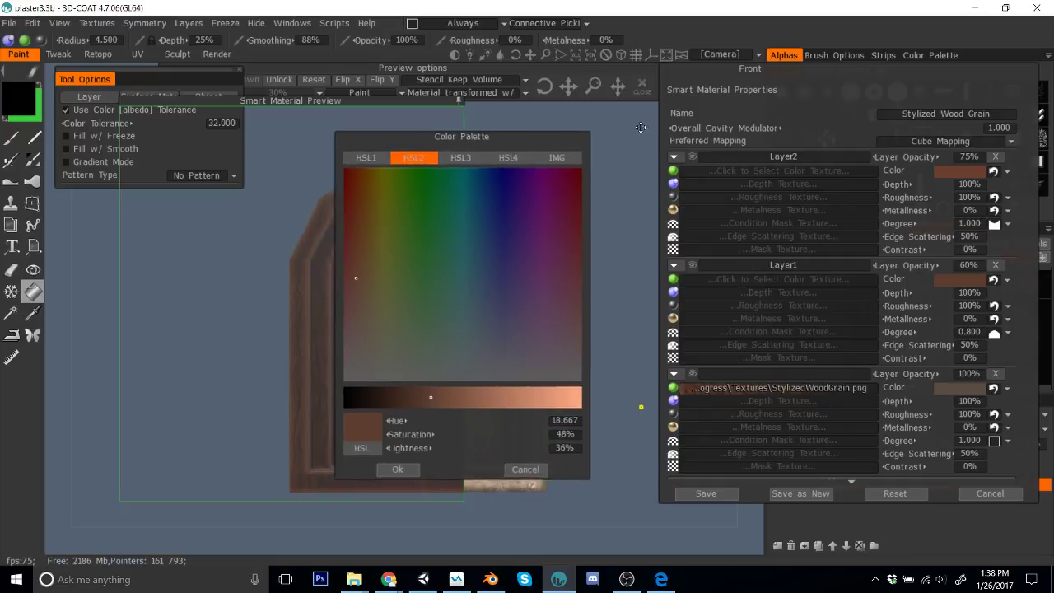
pyautogui.click(690, 360)
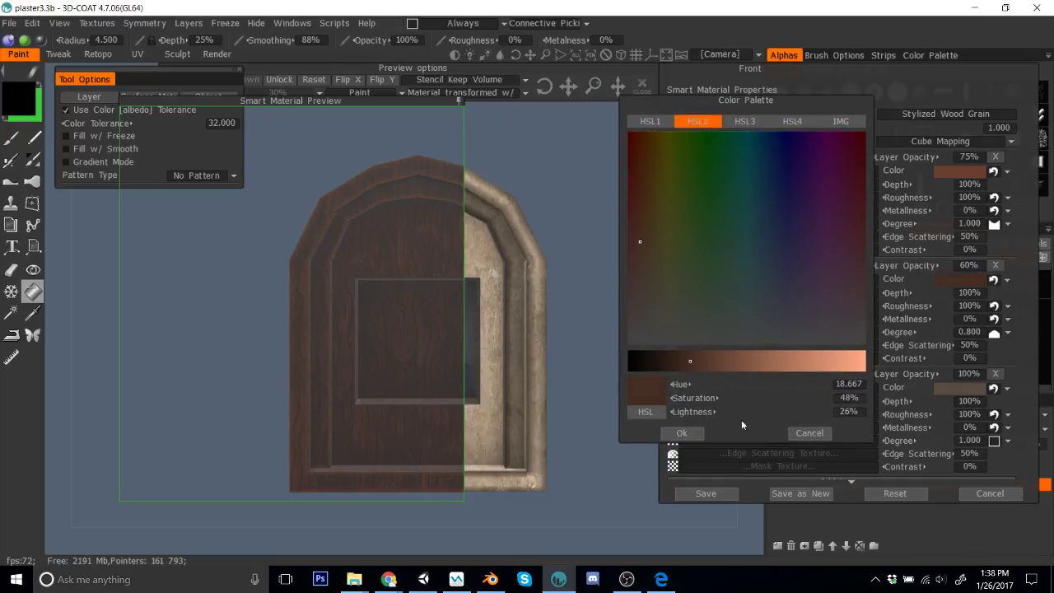
pyautogui.click(690, 434)
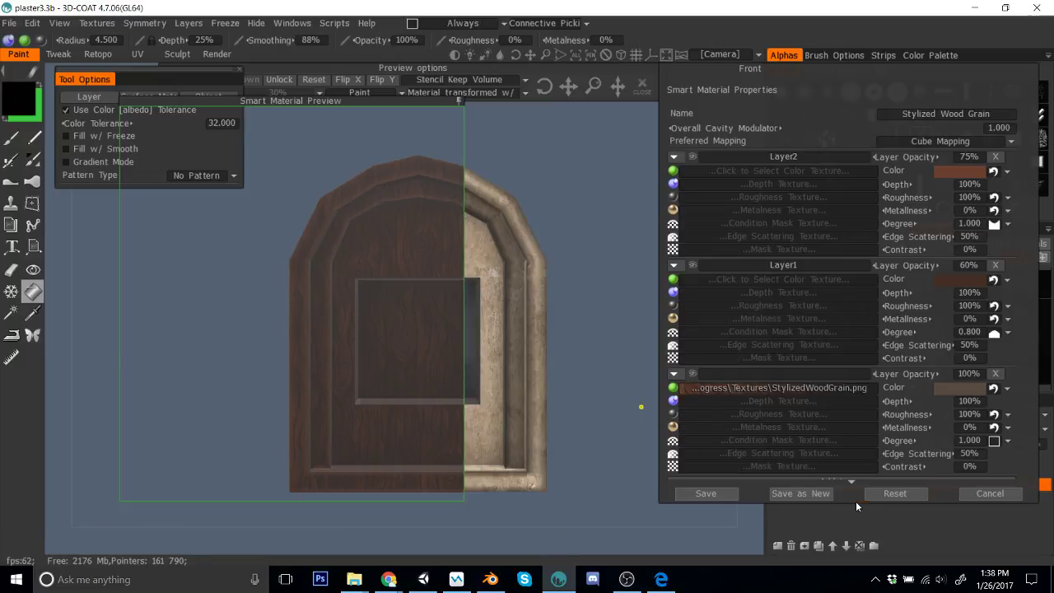
pyautogui.click(799, 493)
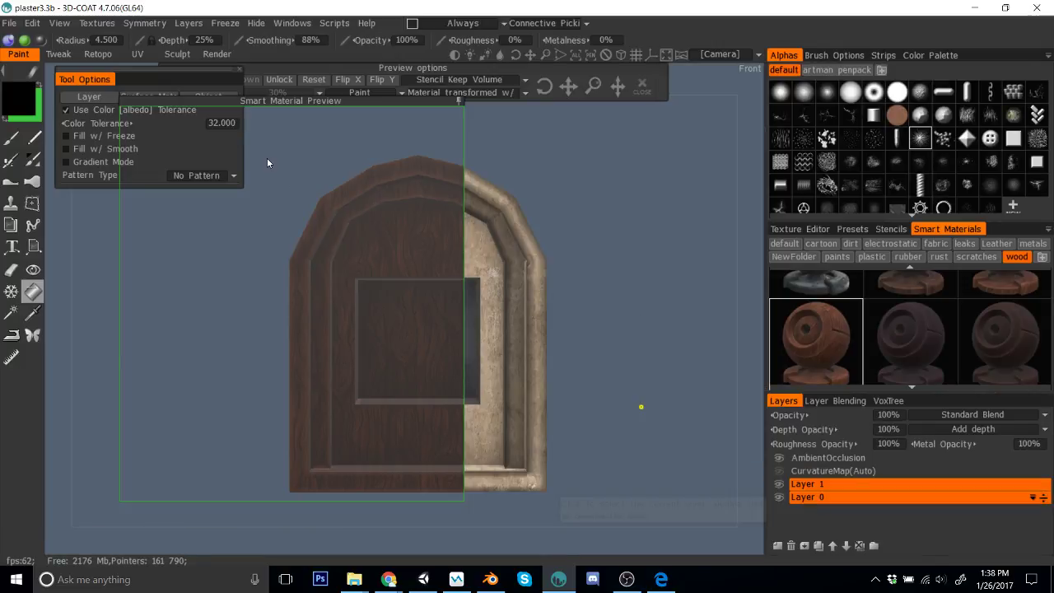
# Step: Fill the Frame1 surface material with the new dark wood smart material
pyautogui.click(139, 96)
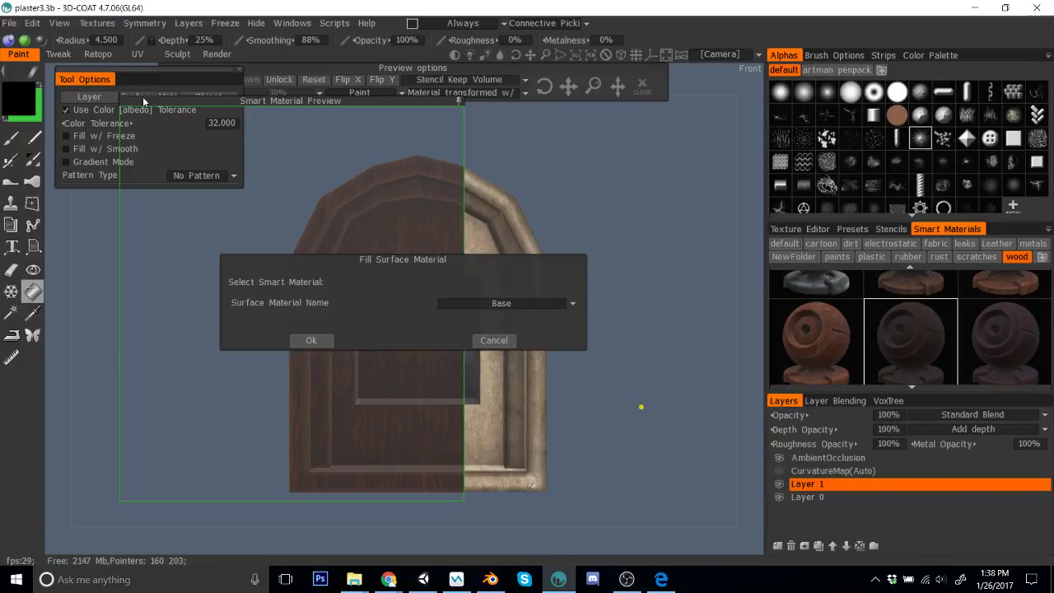
pyautogui.click(441, 304)
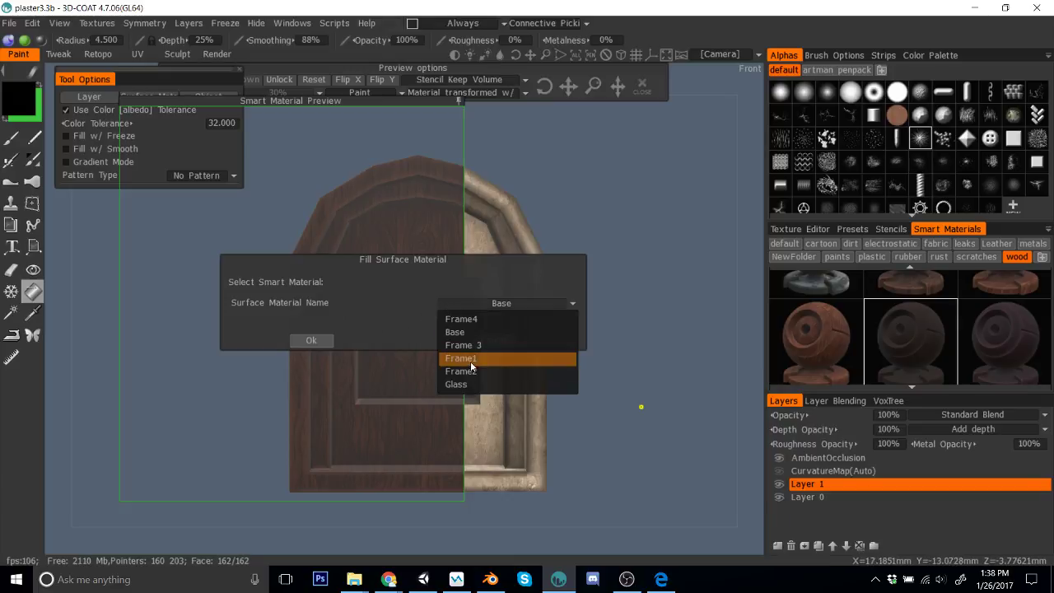
pyautogui.click(471, 358)
pyautogui.click(311, 340)
# Step: Fill the Frame2 surface material with the same dark wood smart material
pyautogui.click(141, 98)
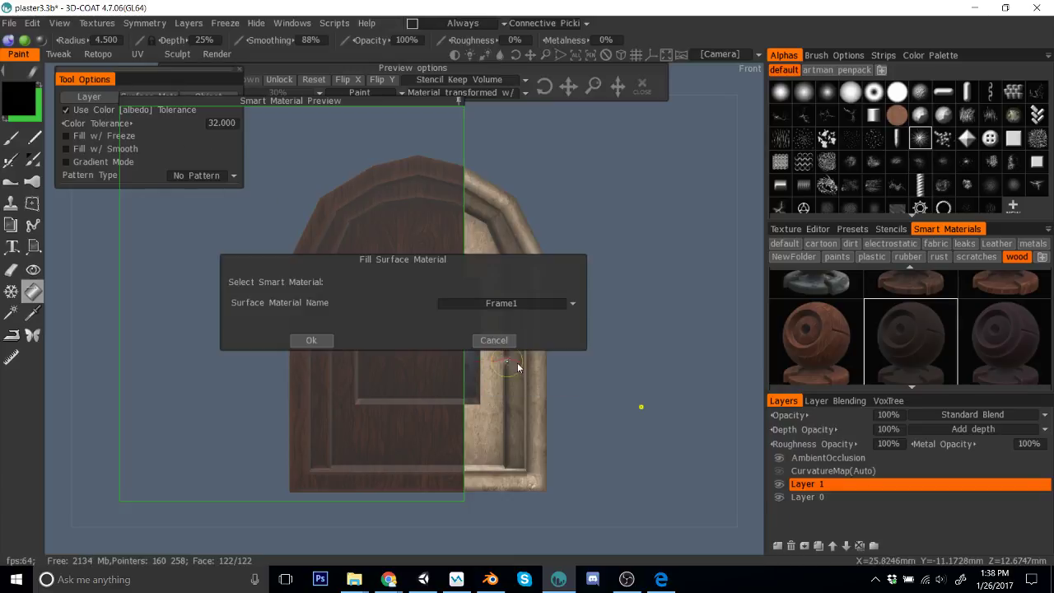
pyautogui.click(494, 303)
pyautogui.click(495, 372)
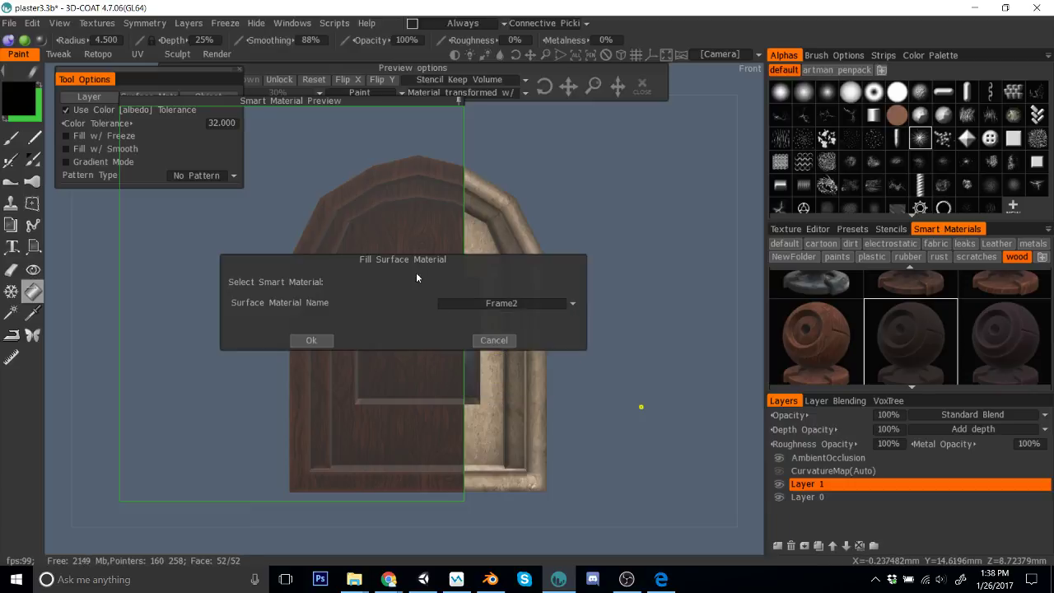
pyautogui.click(311, 340)
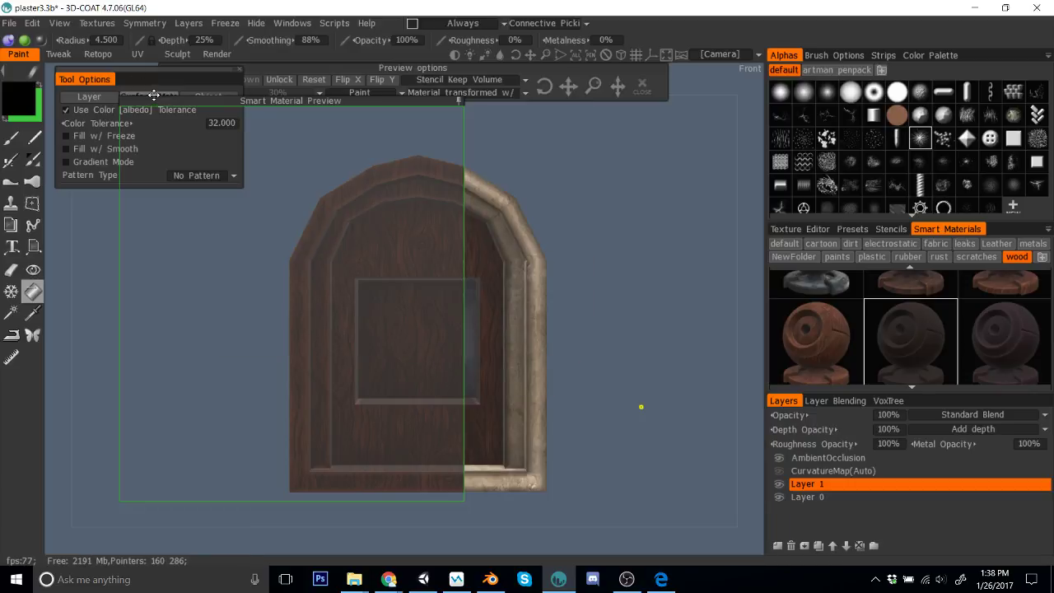
# Step: Fill the Frame 3 surface material with the dark wood smart material
pyautogui.click(149, 96)
pyautogui.click(511, 301)
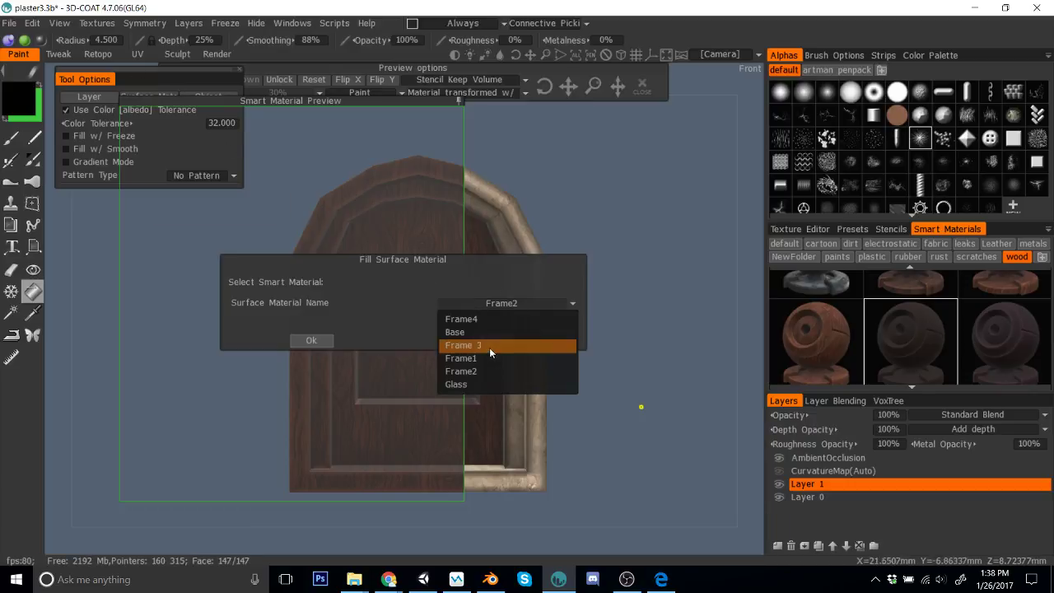
pyautogui.click(489, 347)
pyautogui.click(327, 340)
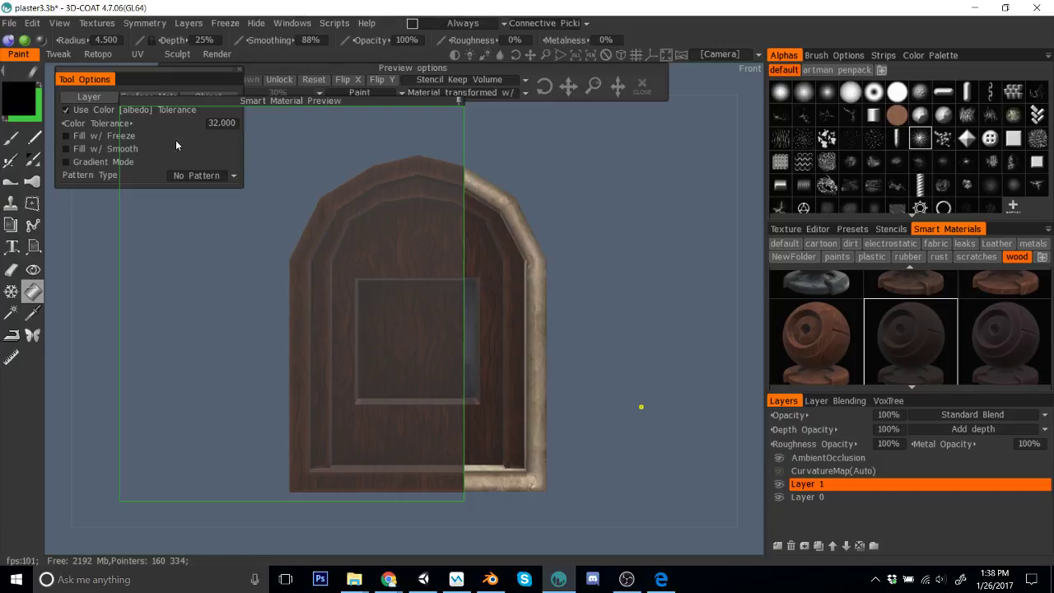
# Step: Fill the Frame4 surface material with the dark wood smart material
pyautogui.click(161, 98)
pyautogui.click(492, 303)
pyautogui.click(494, 359)
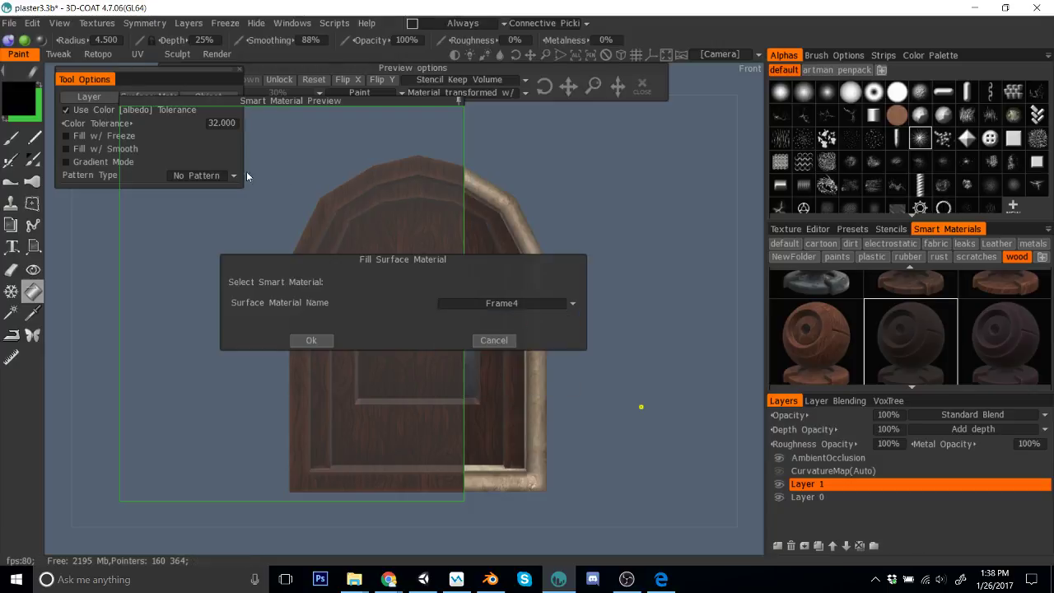
pyautogui.click(317, 340)
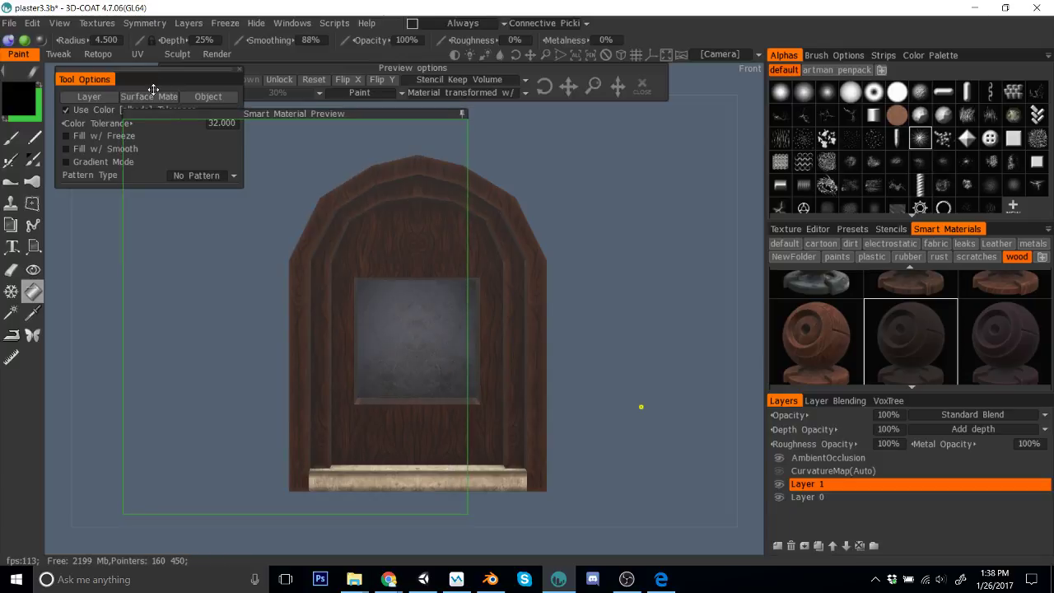
# Step: Fill the Base surface material with the dark wood smart material and collapse the smart material preview
pyautogui.click(153, 90)
pyautogui.click(502, 306)
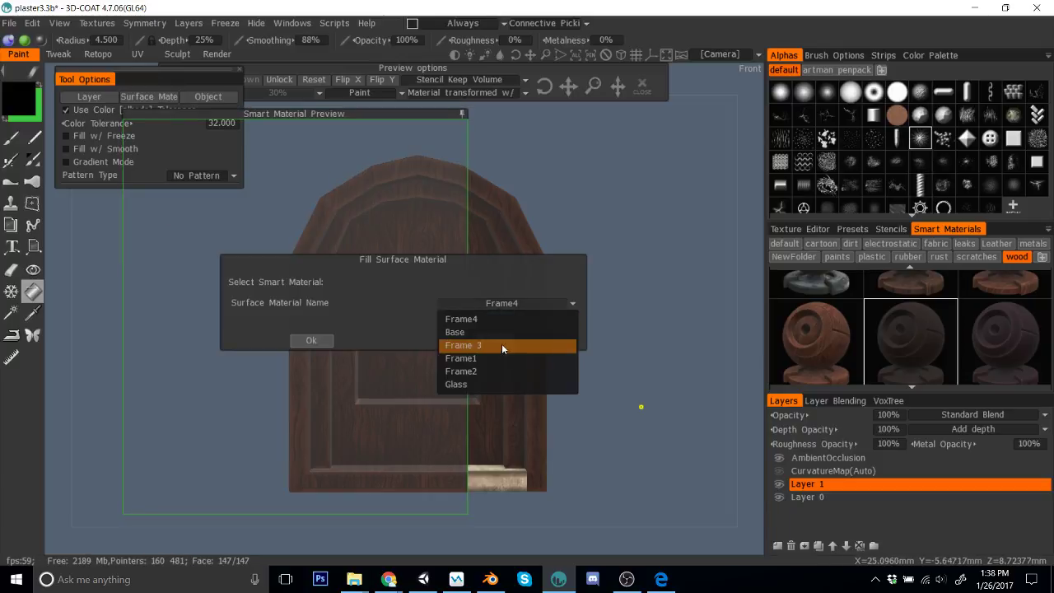
pyautogui.click(476, 332)
pyautogui.click(312, 340)
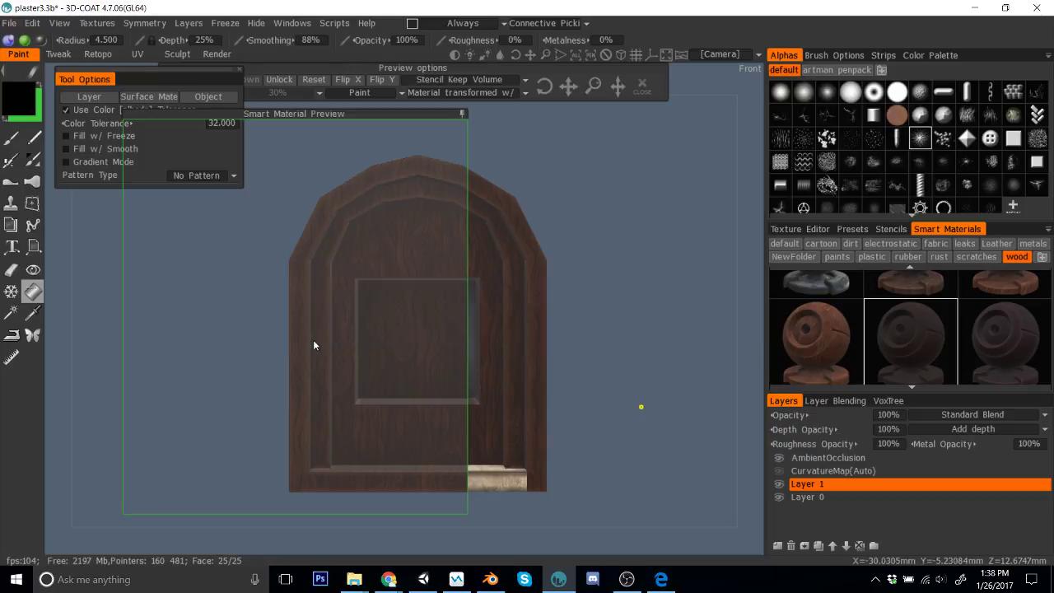
pyautogui.click(461, 113)
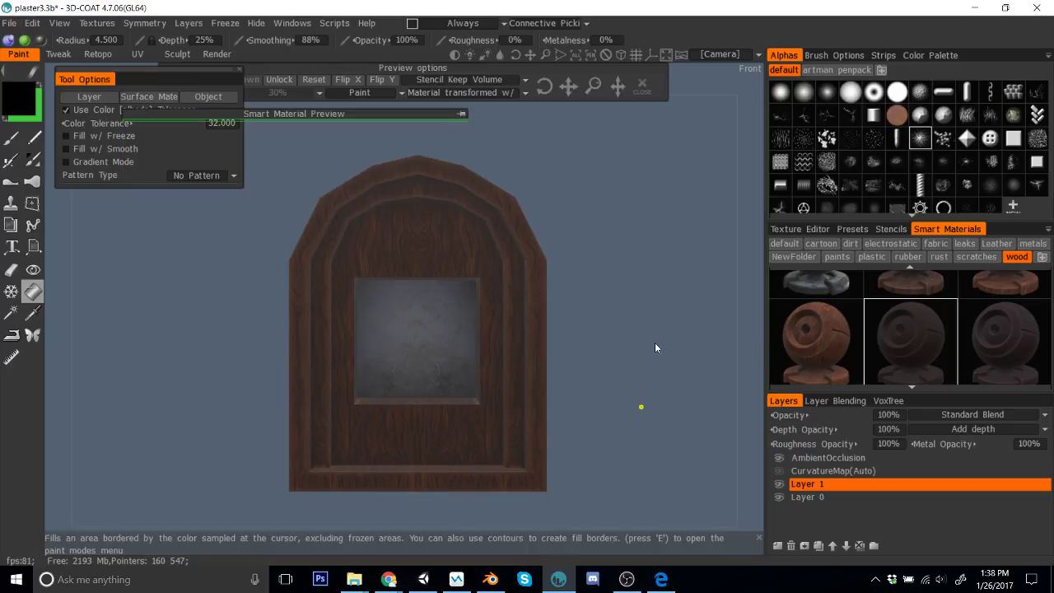
pyautogui.moveTo(656, 347); pyautogui.dragTo(606, 361)
# Step: Save the dark wood version of the window as a new file named wood2
pyautogui.click(10, 23)
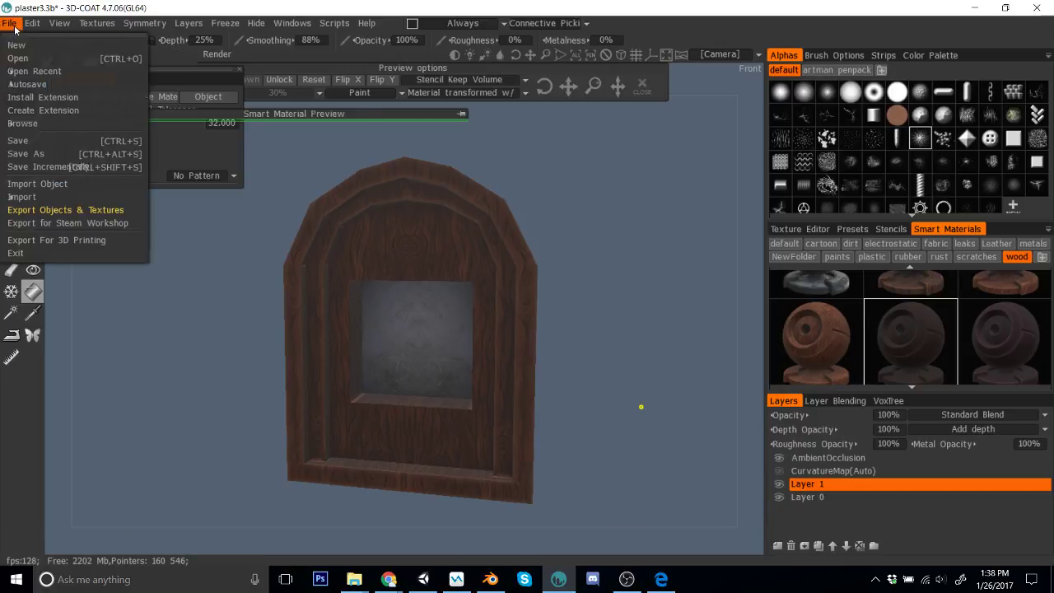
pyautogui.click(9, 23)
pyautogui.click(10, 23)
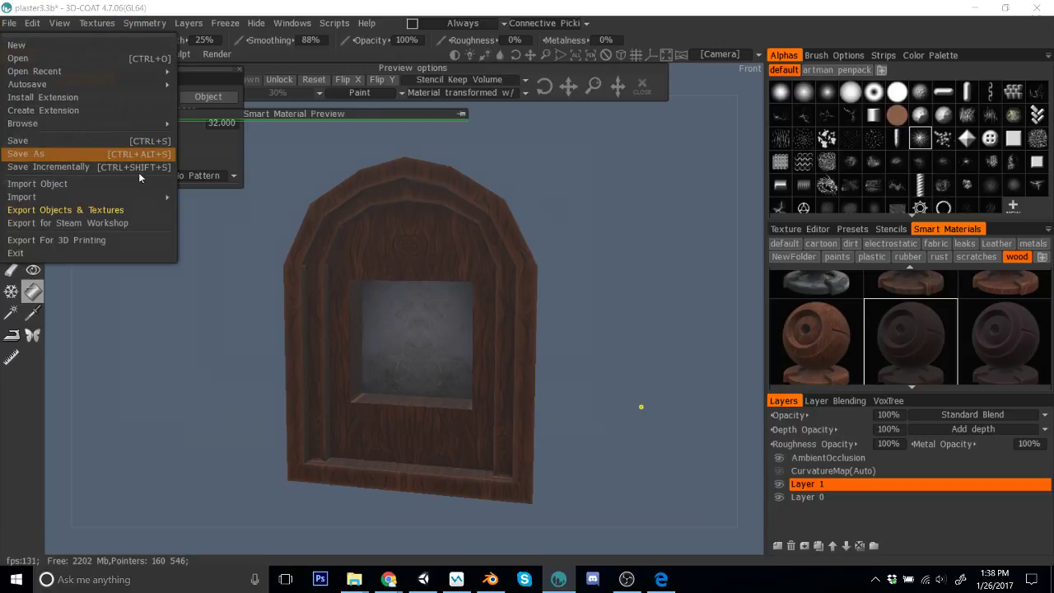
pyautogui.click(25, 154)
pyautogui.write('wood')
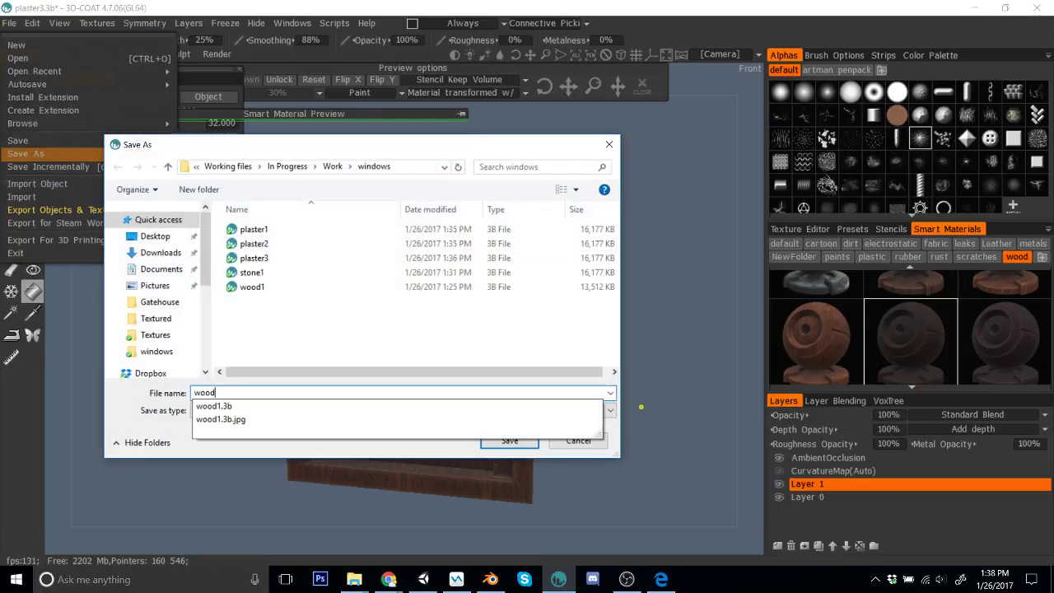
pyautogui.write('2')
pyautogui.press('Return')
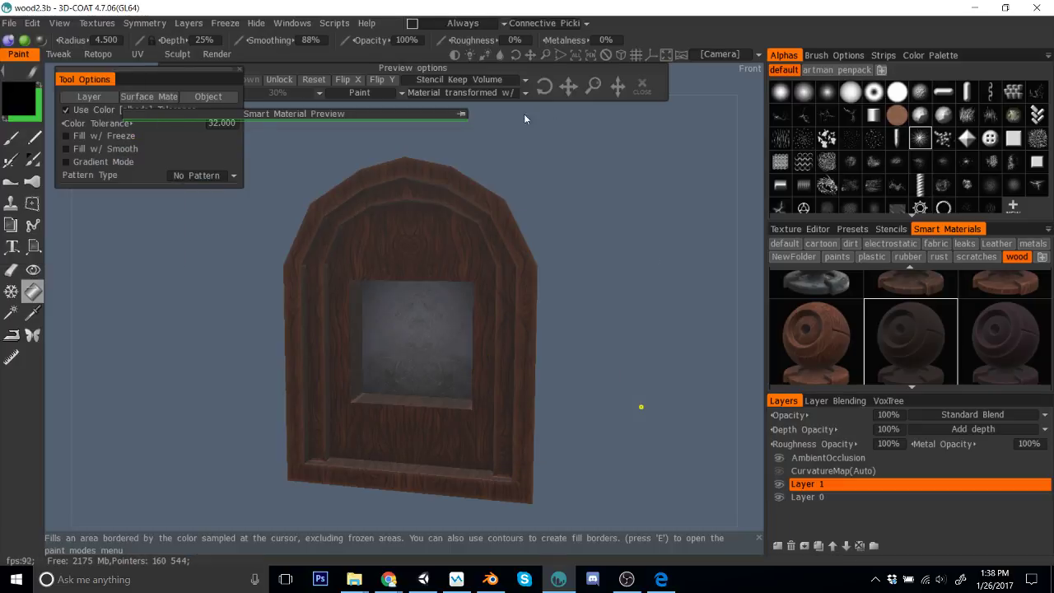
# Step: Edit the dark wood smart material and change the bottom texture layer's tint to near white
pyautogui.rightClick(892, 342)
pyautogui.click(863, 295)
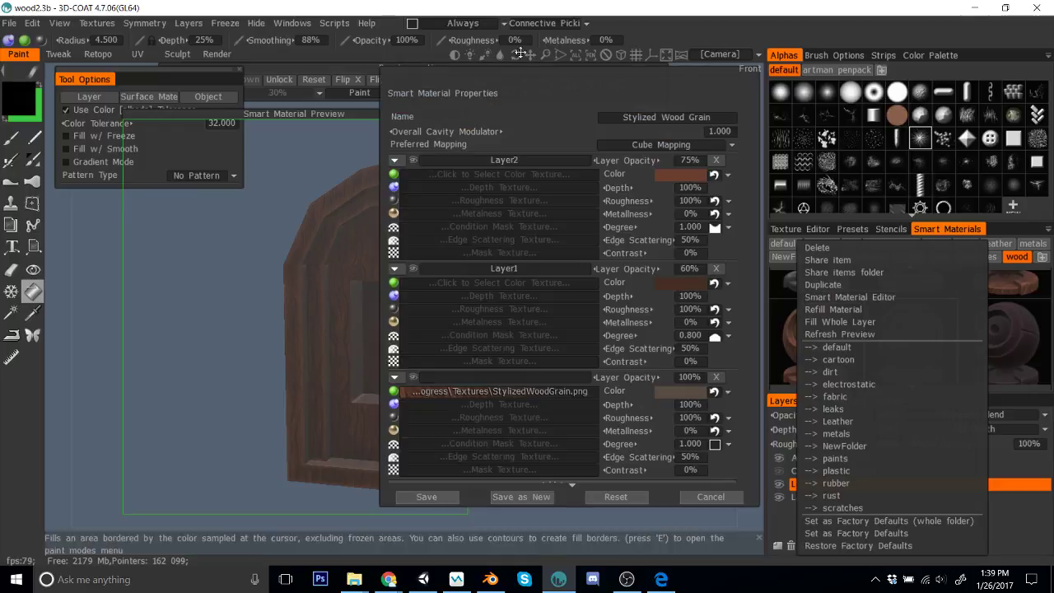
pyautogui.moveTo(568, 76); pyautogui.dragTo(835, 89)
pyautogui.click(922, 403)
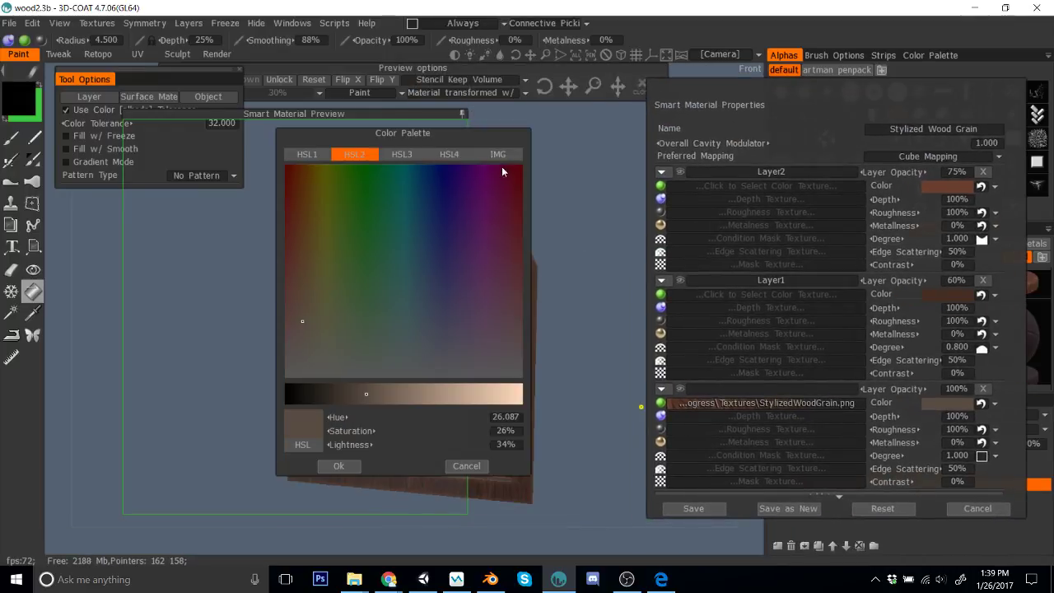
pyautogui.moveTo(492, 131); pyautogui.dragTo(803, 123)
pyautogui.moveTo(783, 392); pyautogui.dragTo(812, 387)
pyautogui.moveTo(599, 327); pyautogui.dragTo(601, 370)
pyautogui.click(641, 456)
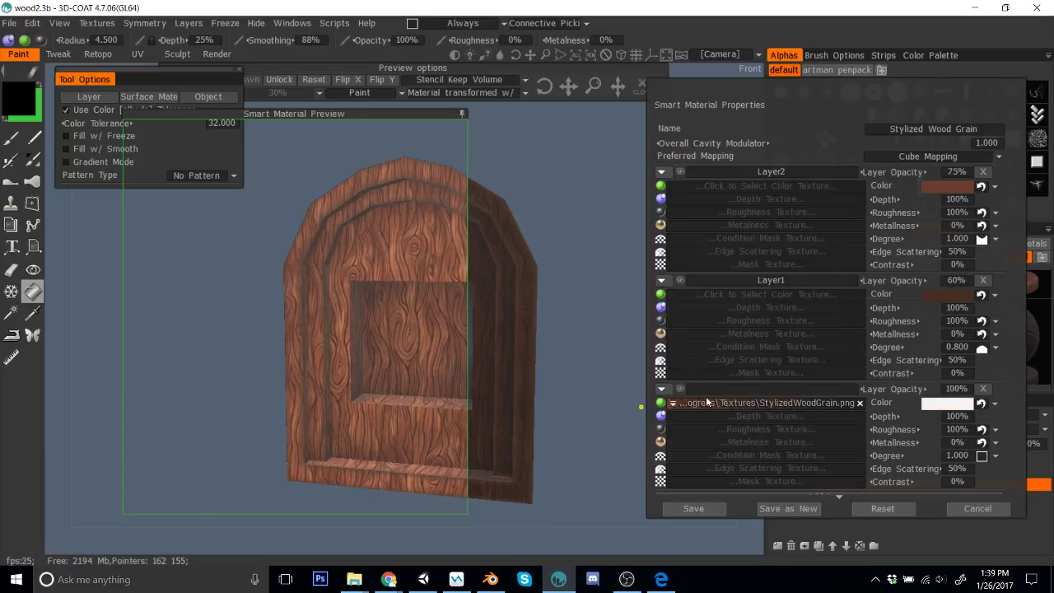
# Step: Try a larger scale for the StylizedWoodGrain.png color texture, and set its texture scale to 100%
pyautogui.click(673, 404)
pyautogui.moveTo(719, 282); pyautogui.dragTo(824, 275)
pyautogui.click(823, 282)
pyautogui.write('100')
pyautogui.press('Return')
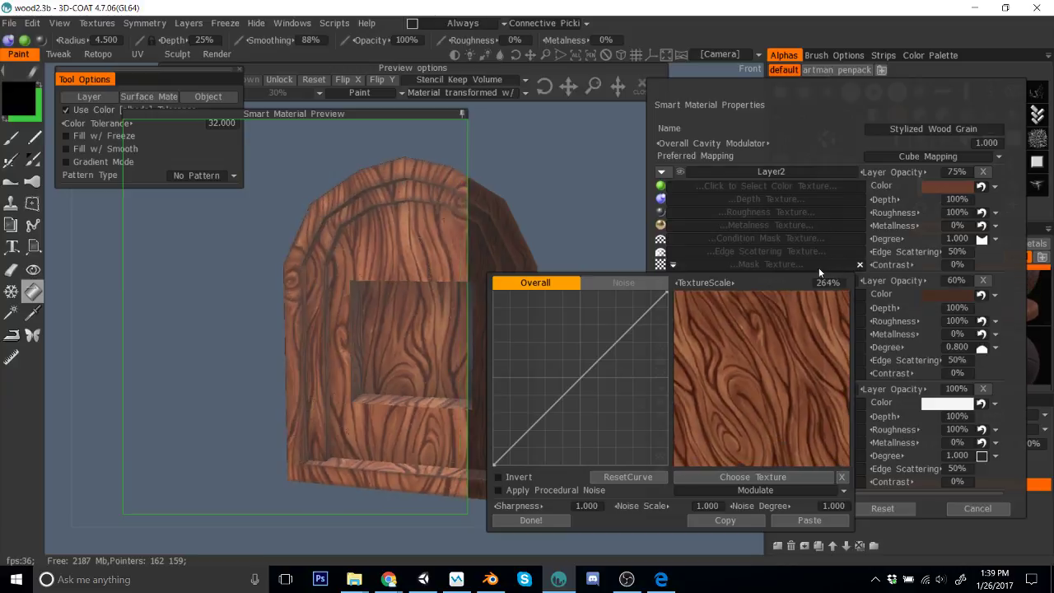
pyautogui.click(832, 280)
pyautogui.write('100')
pyautogui.press('Return')
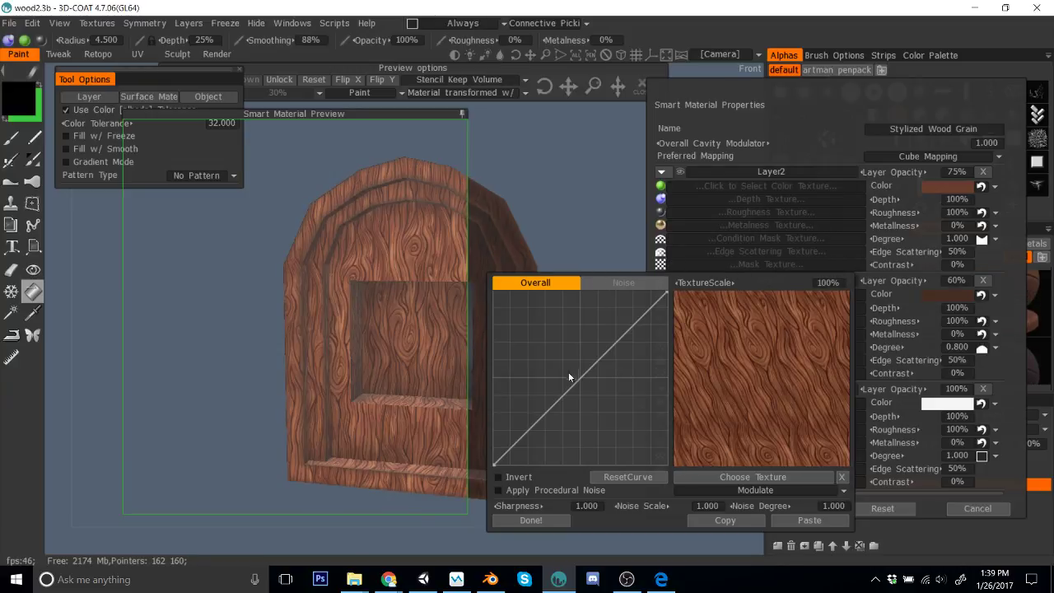
# Step: Bend the wood grain texture's overall curve upward at its middle to lighten the grain
pyautogui.moveTo(584, 374); pyautogui.dragTo(543, 379)
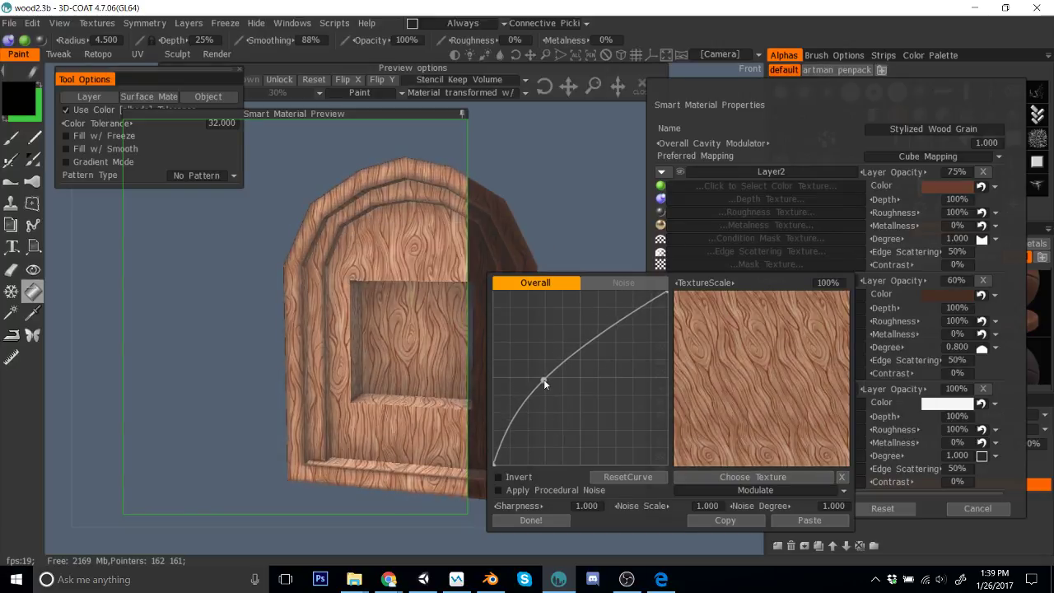
pyautogui.click(388, 578)
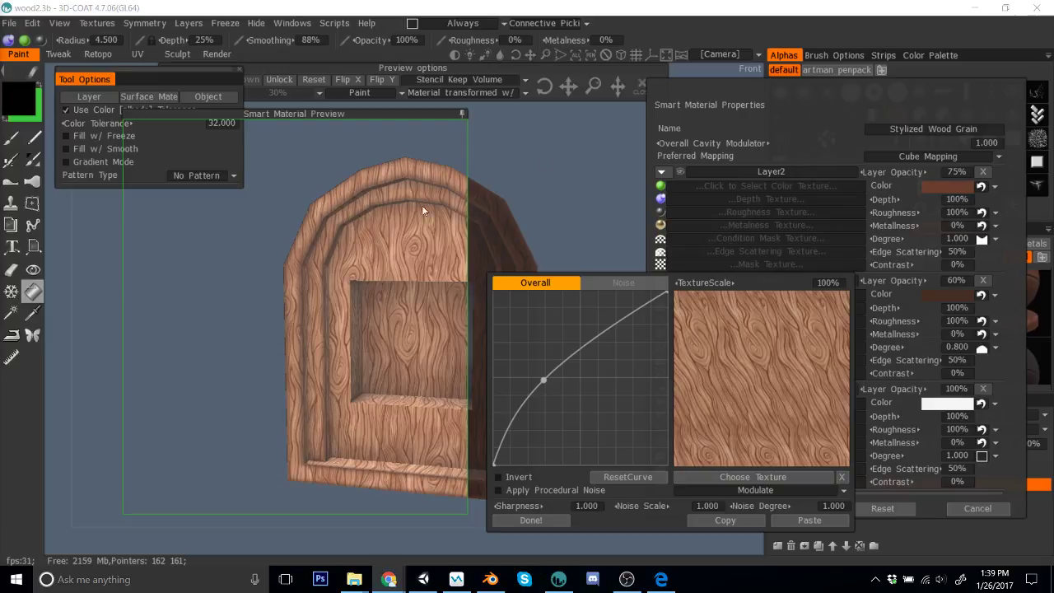
pyautogui.click(659, 5)
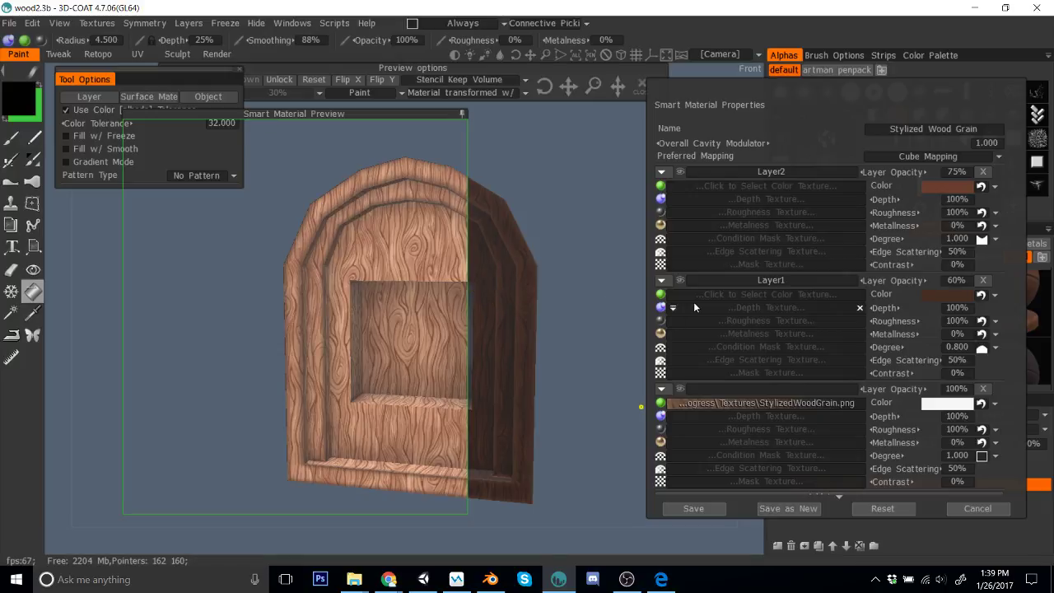
# Step: Set the Layer1 color of the smart material to a slightly lighter brown with 31% lightness
pyautogui.click(935, 294)
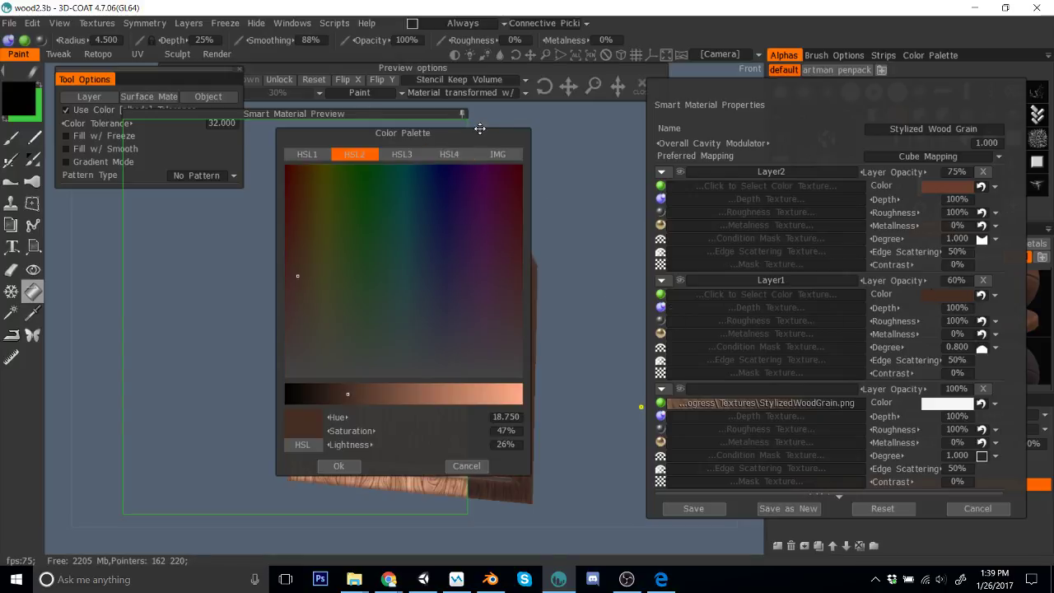
pyautogui.moveTo(479, 129); pyautogui.dragTo(795, 122)
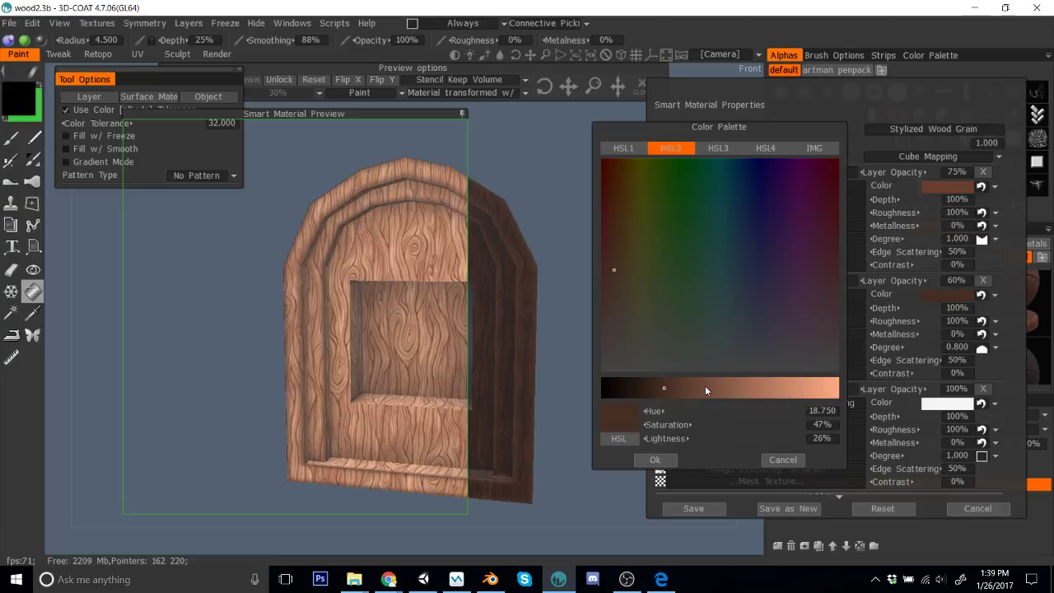
pyautogui.moveTo(704, 391)
pyautogui.mouseDown()
pyautogui.moveTo(770, 390)
pyautogui.moveTo(659, 395)
pyautogui.moveTo(677, 401)
pyautogui.mouseUp()
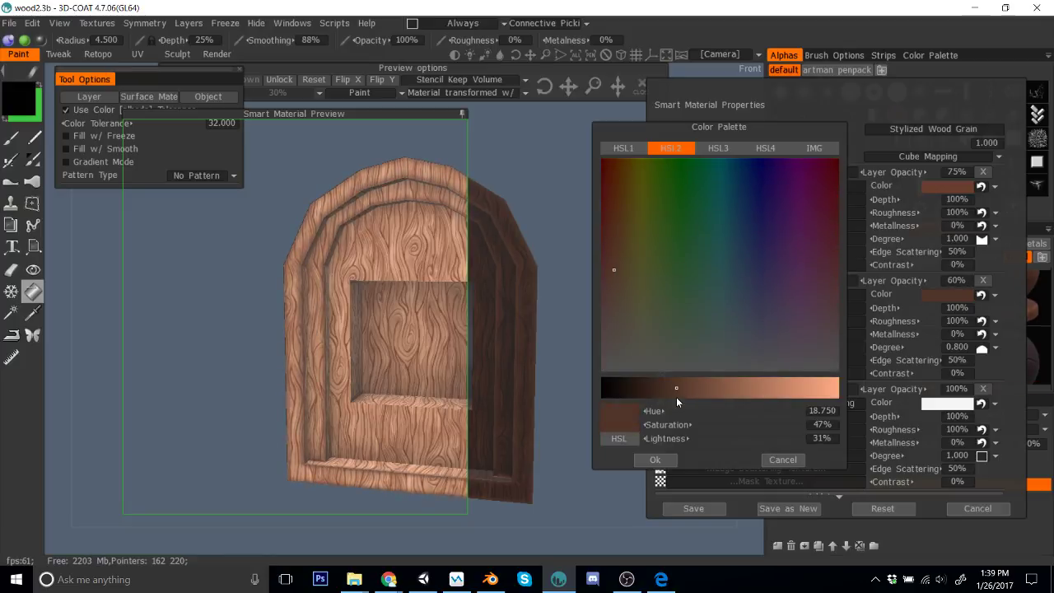
pyautogui.click(654, 460)
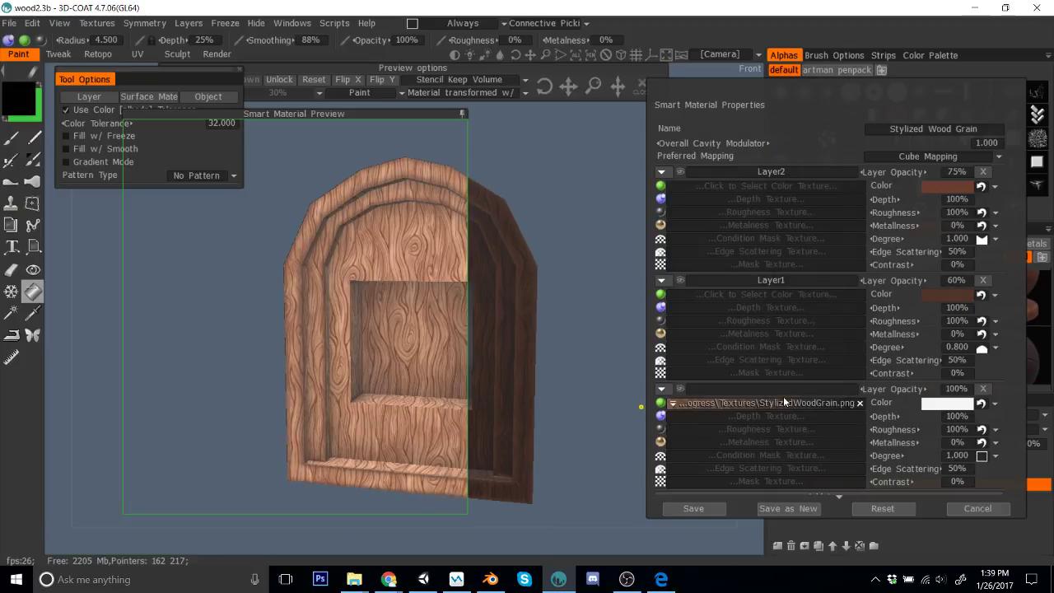
# Step: Switch to Unity and examine the colors around the arched window, couch and fireplace in the Gatehouse scene
pyautogui.click(425, 579)
pyautogui.click(183, 60)
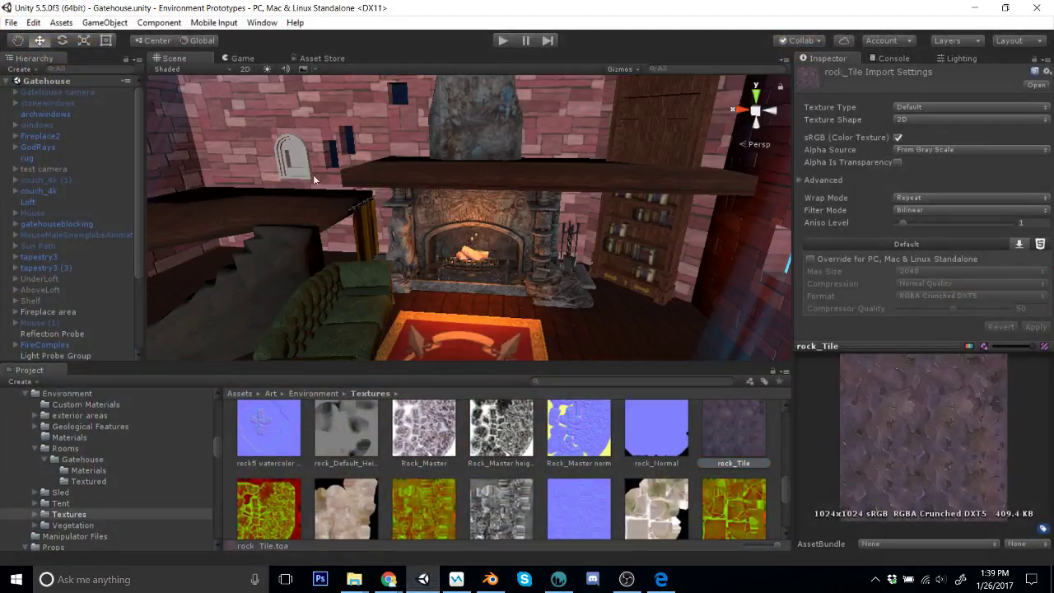
pyautogui.moveTo(313, 174); pyautogui.dragTo(362, 295, button='right')
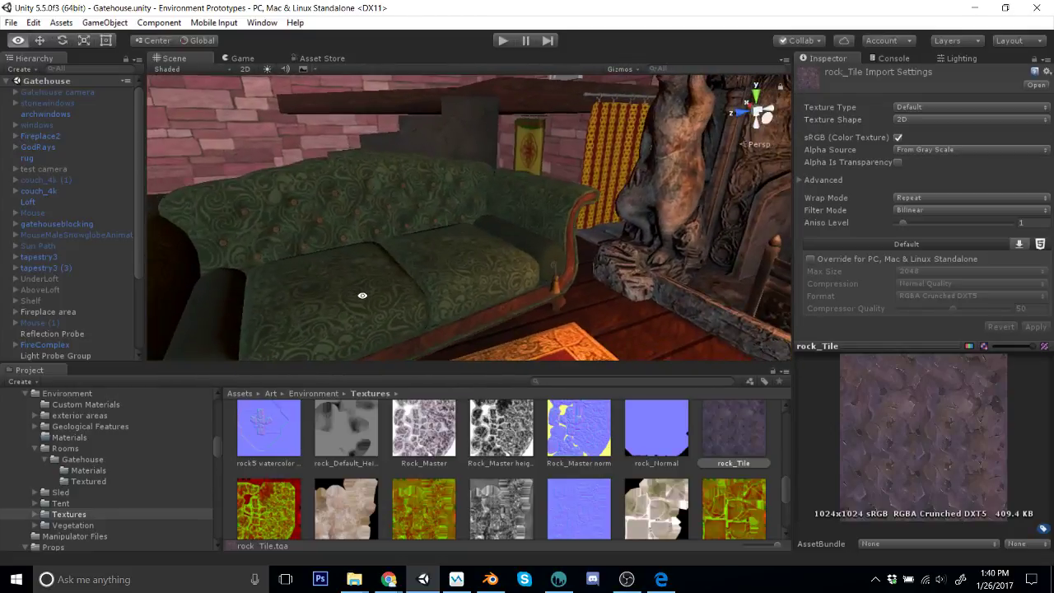
pyautogui.moveTo(530, 323); pyautogui.dragTo(675, 222, button='right')
pyautogui.click(976, 7)
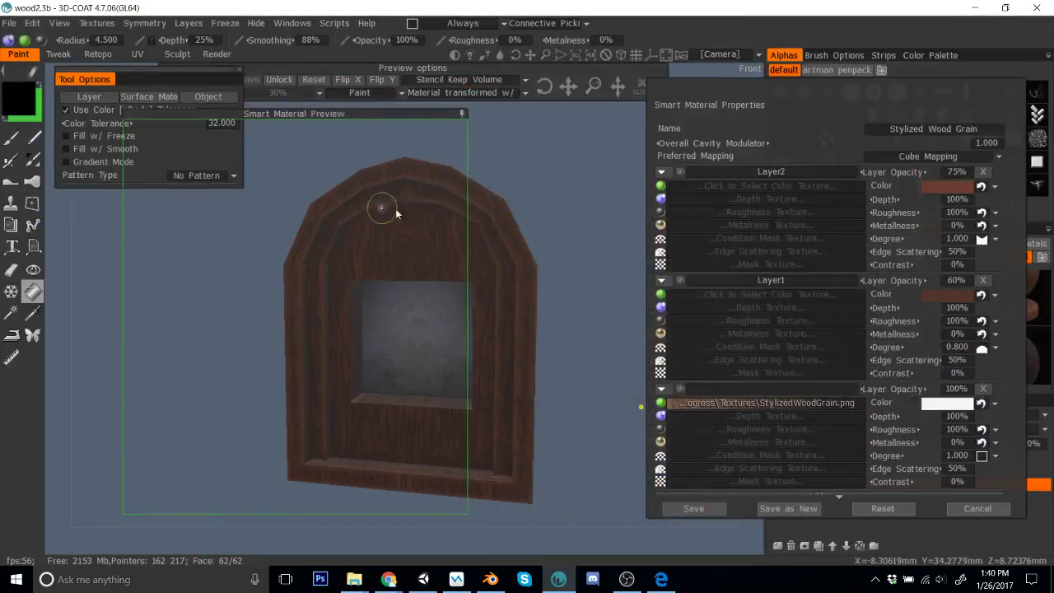
# Step: Save the edited lighter wood as a new smart material and fill the Frame1 surface material with it
pyautogui.click(765, 512)
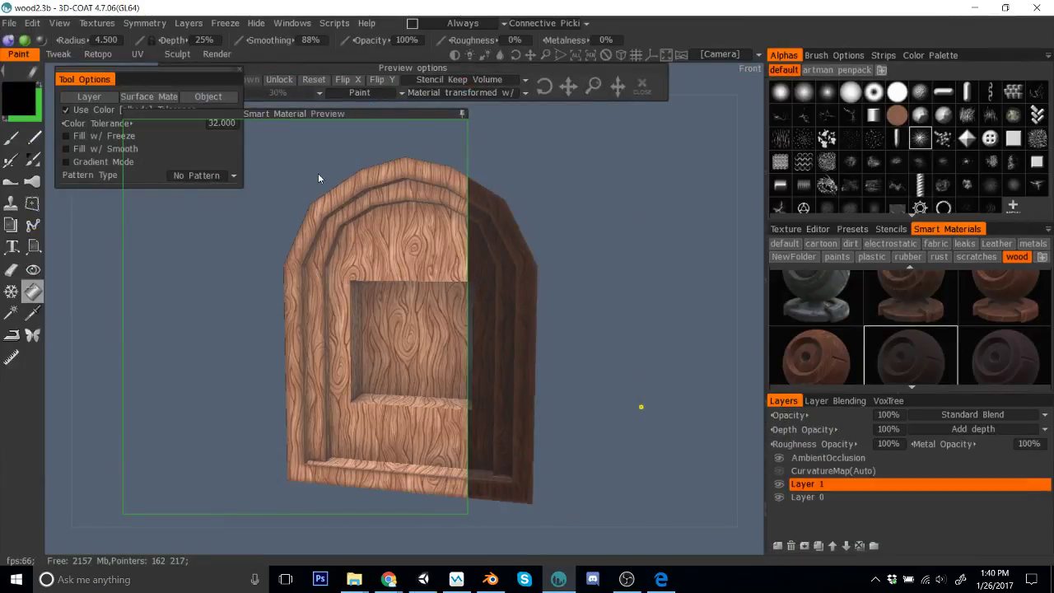
pyautogui.click(150, 96)
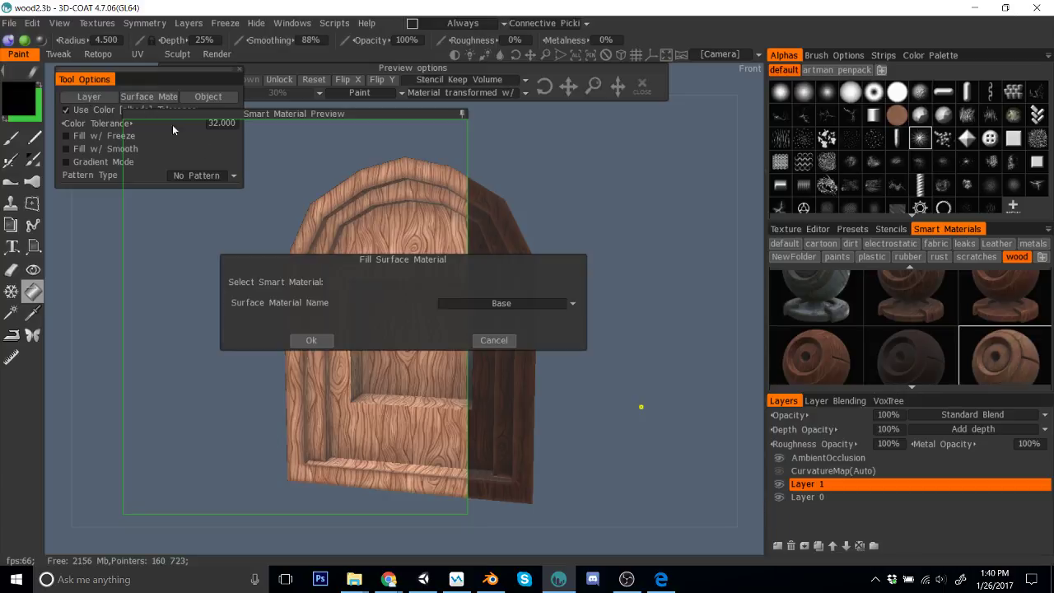
pyautogui.click(499, 303)
pyautogui.click(501, 360)
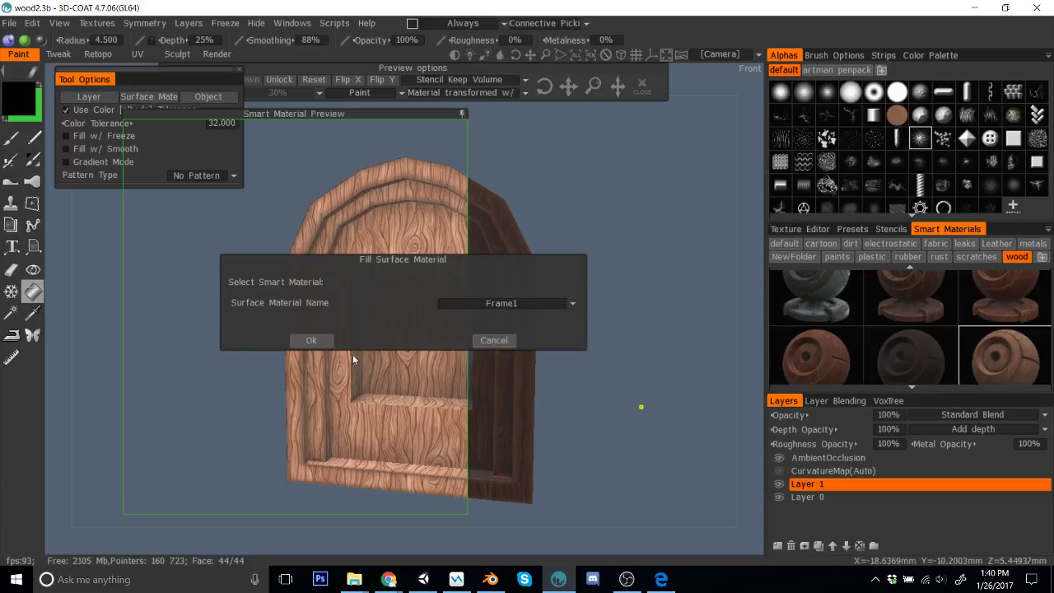
pyautogui.click(321, 343)
# Step: Fill the Frame2 surface material with the lighter wood smart material
pyautogui.click(152, 96)
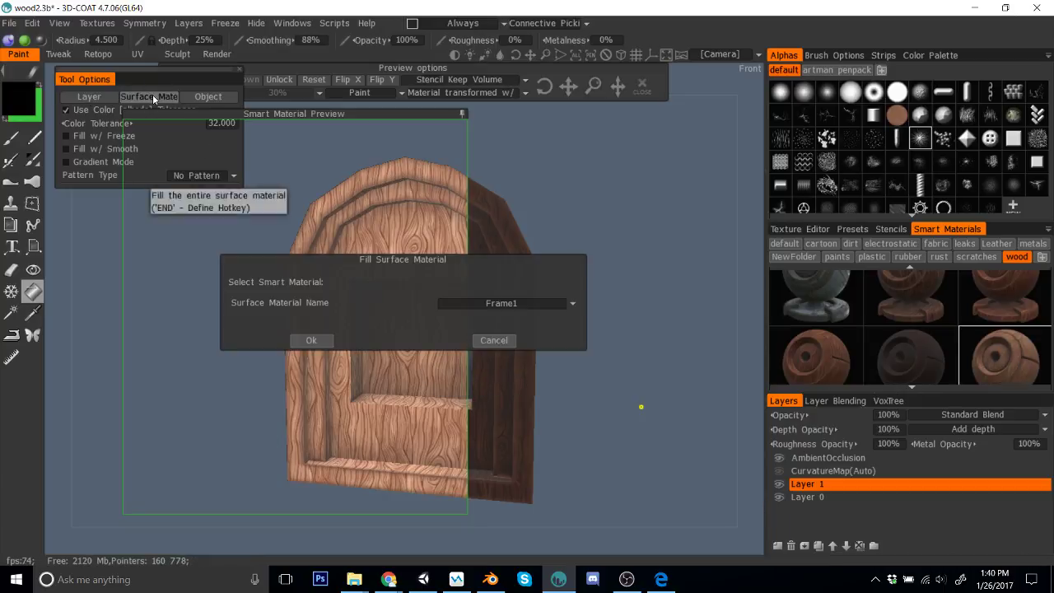
pyautogui.click(527, 303)
pyautogui.click(509, 371)
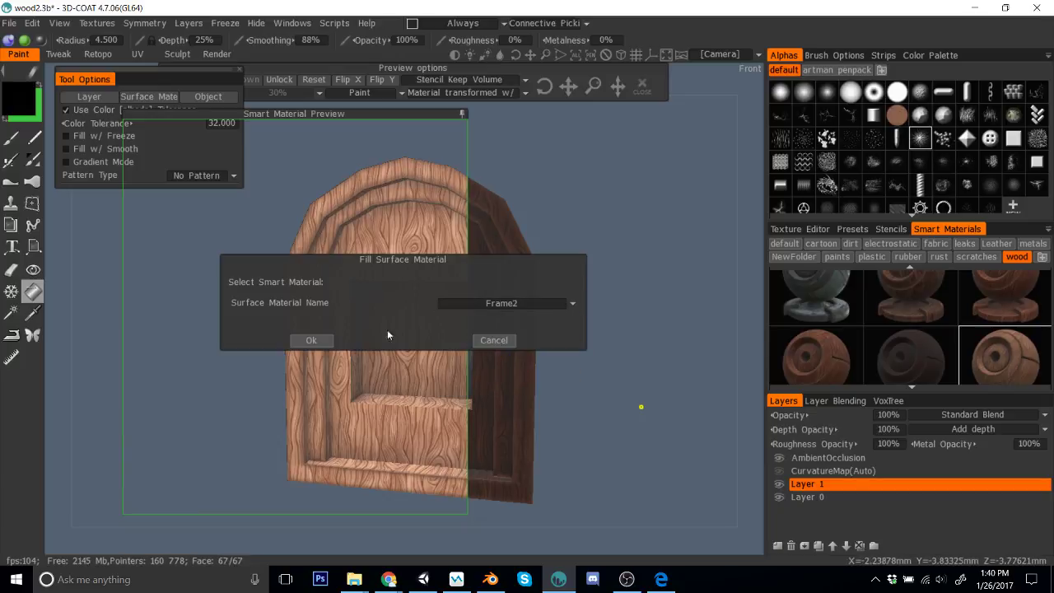
pyautogui.click(321, 341)
# Step: Fill the Frame 3 surface material with the lighter wood smart material
pyautogui.click(153, 97)
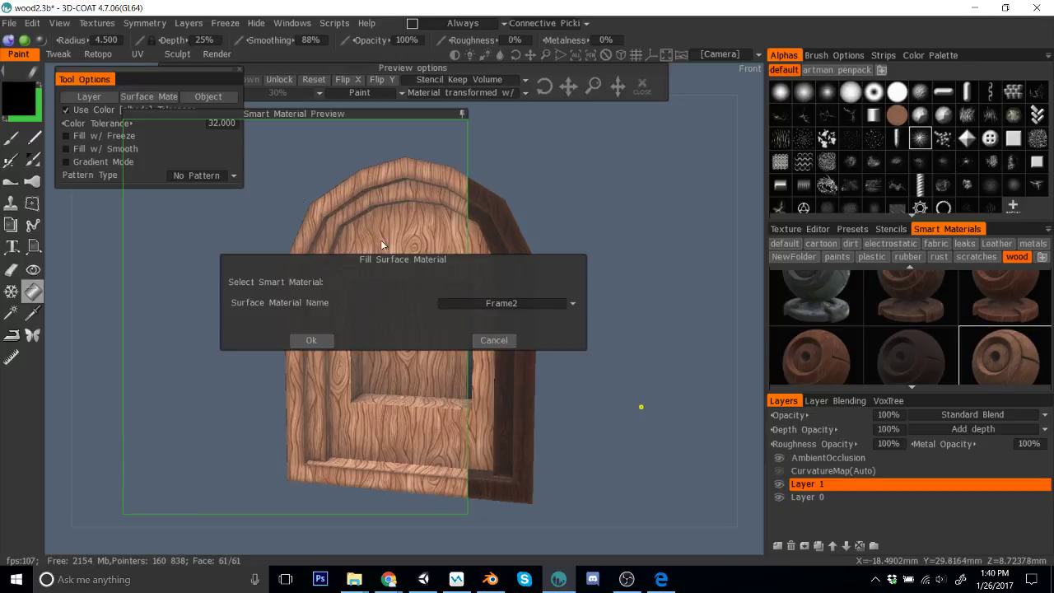
pyautogui.click(468, 302)
pyautogui.click(488, 337)
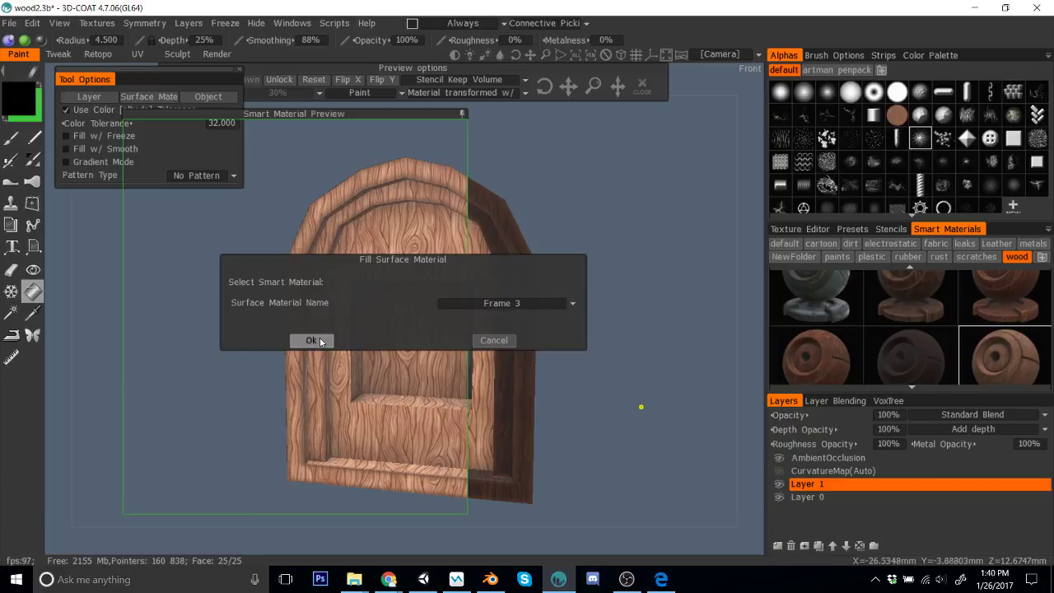
pyautogui.click(313, 339)
# Step: Fill the Frame4 surface material with the lighter wood smart material
pyautogui.click(153, 96)
pyautogui.click(482, 303)
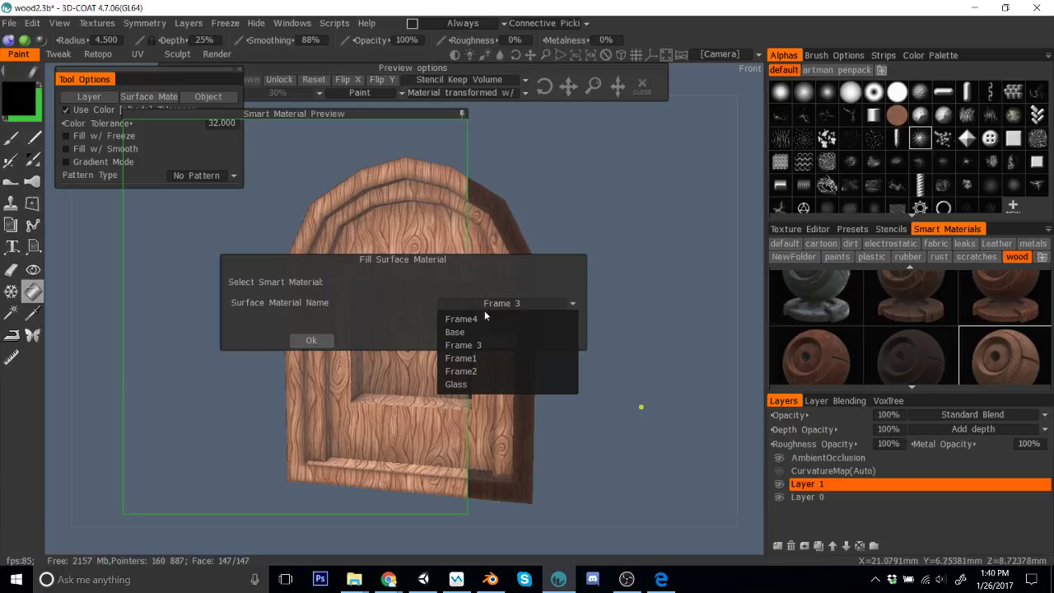
pyautogui.click(487, 317)
pyautogui.click(311, 340)
# Step: Fill the Base surface material with the lighter wood smart material and collapse the smart material preview
pyautogui.click(167, 102)
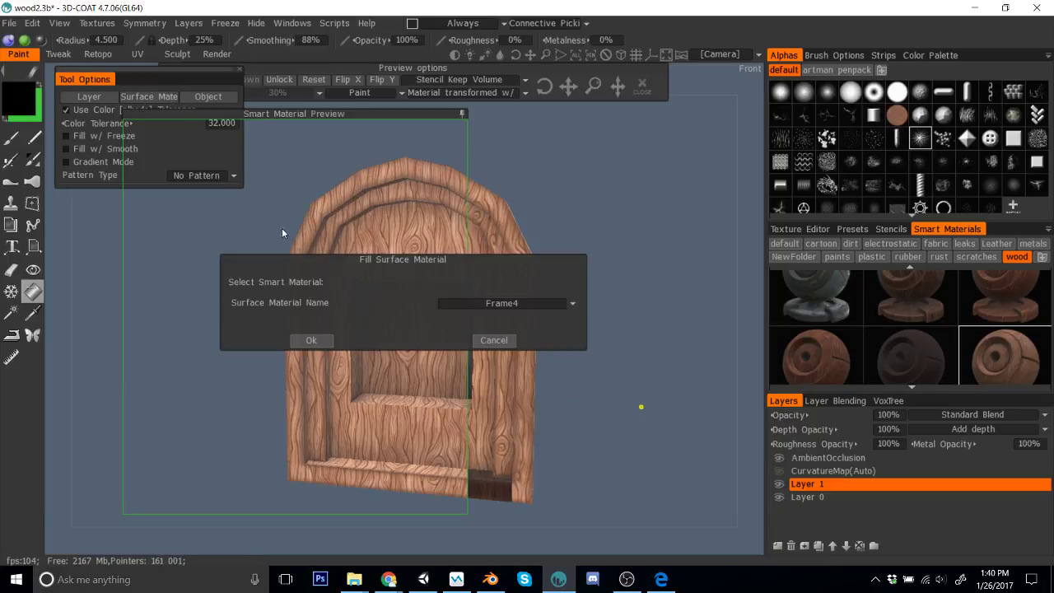
pyautogui.click(510, 303)
pyautogui.click(476, 327)
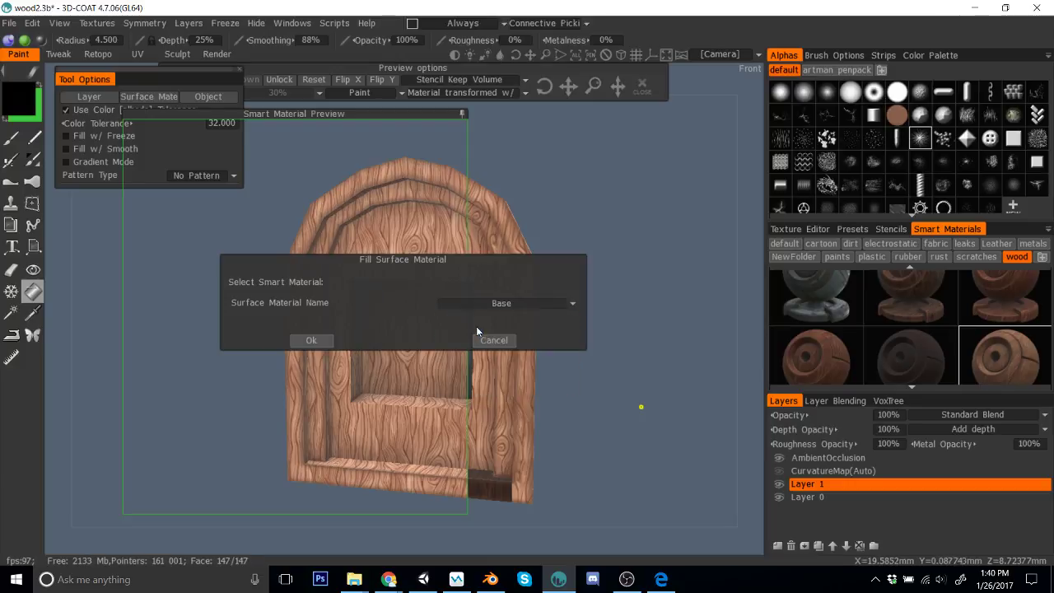
pyautogui.click(467, 304)
pyautogui.click(515, 333)
pyautogui.click(311, 340)
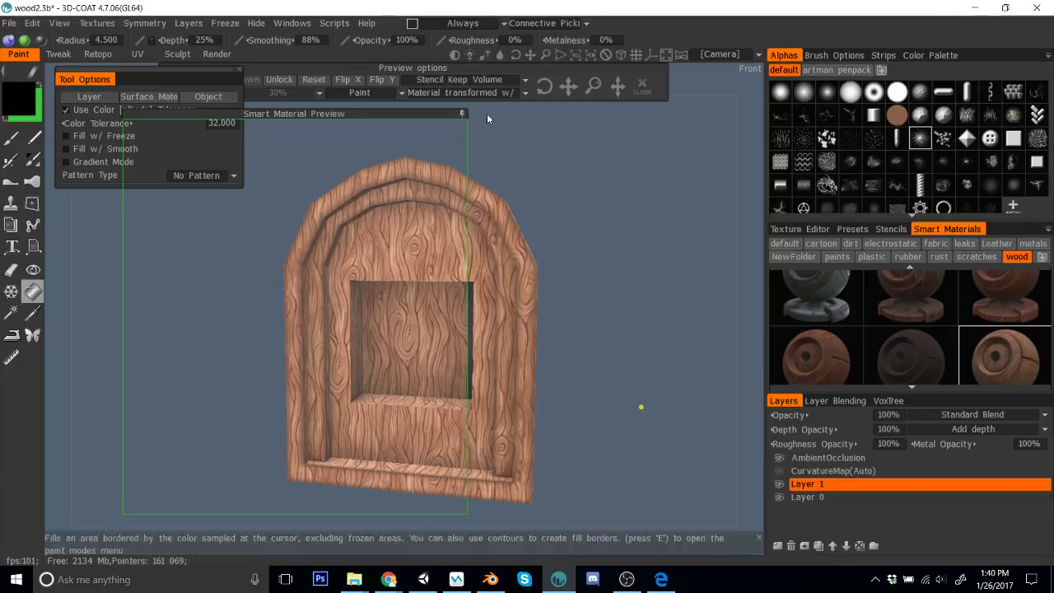
pyautogui.click(460, 113)
pyautogui.moveTo(616, 159); pyautogui.dragTo(644, 235)
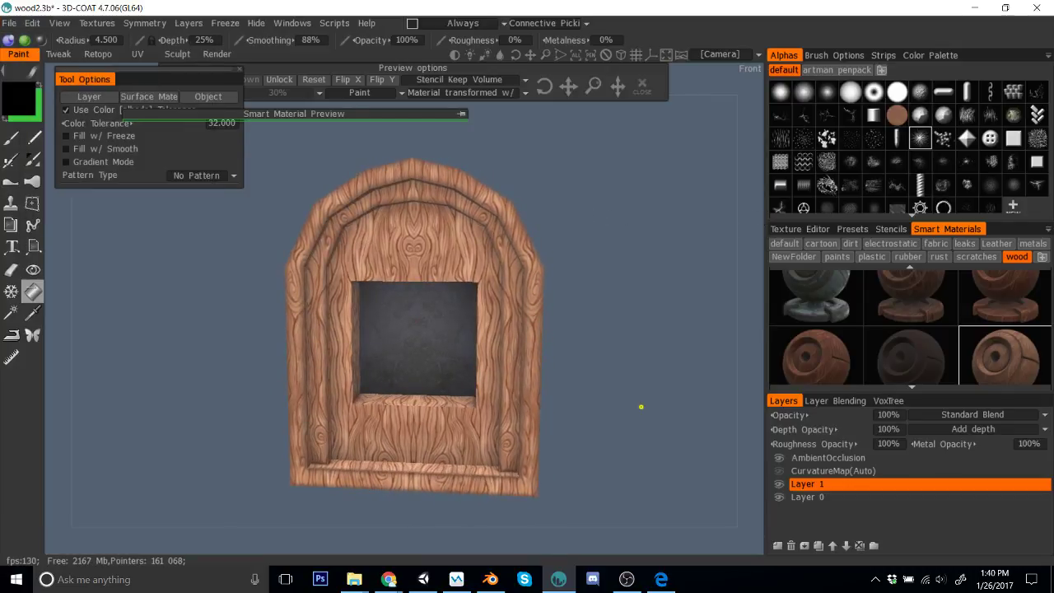
# Step: Save the light wood window scene as a new file named wood3
pyautogui.click(10, 24)
pyautogui.click(82, 155)
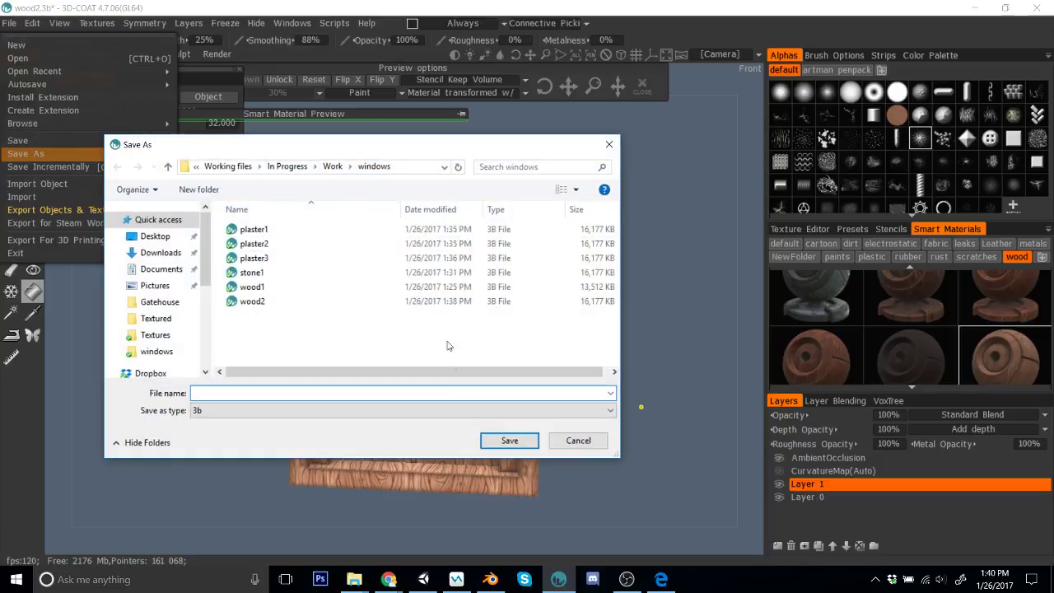
pyautogui.write('wood3')
pyautogui.press('Return')
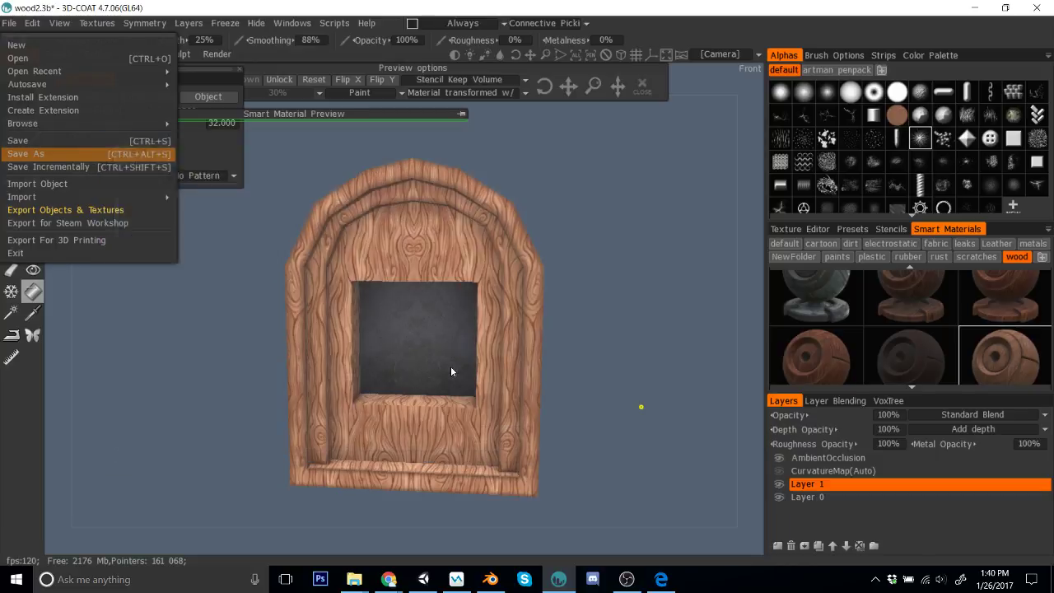
pyautogui.moveTo(580, 321)
pyautogui.mouseDown(button='right')
pyautogui.moveTo(740, 316)
pyautogui.moveTo(571, 296)
pyautogui.moveTo(563, 316)
pyautogui.moveTo(635, 310)
pyautogui.moveTo(569, 322)
pyautogui.mouseUp(button='right')
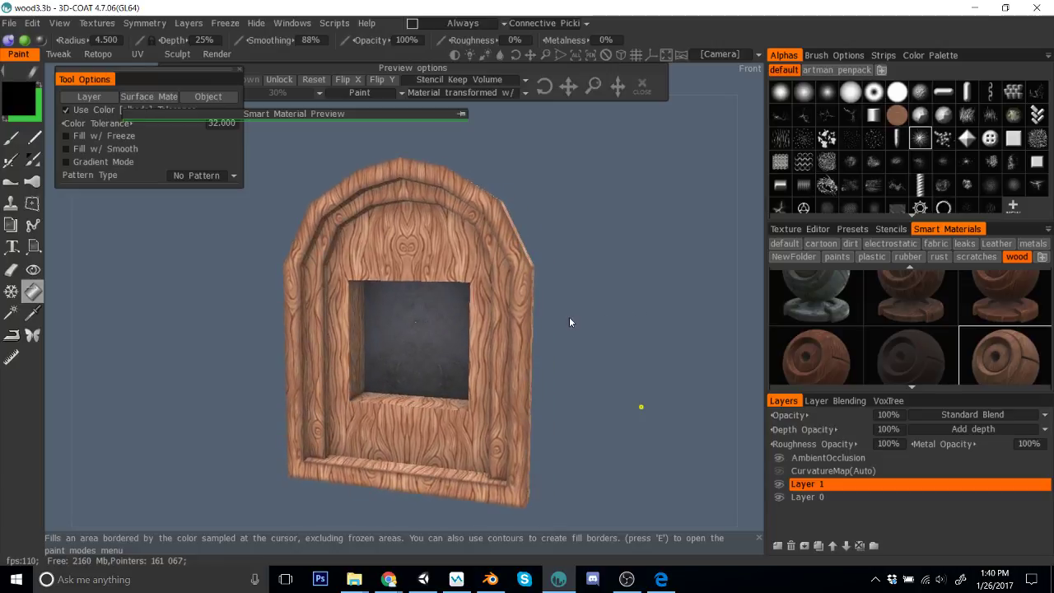
# Step: Reopen the recent file wood1.3b
pyautogui.click(10, 25)
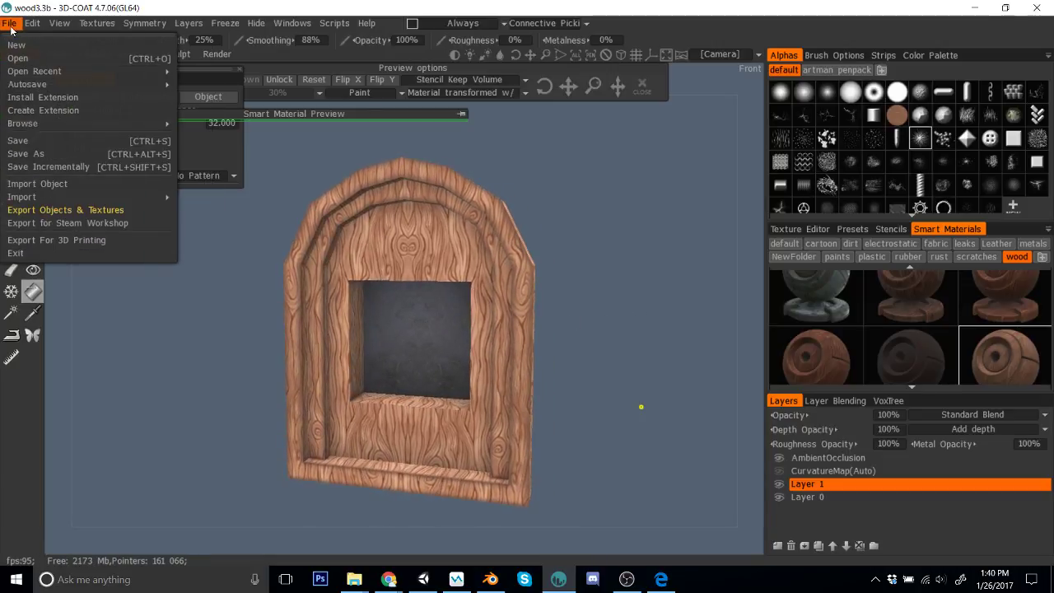
pyautogui.moveTo(50, 70)
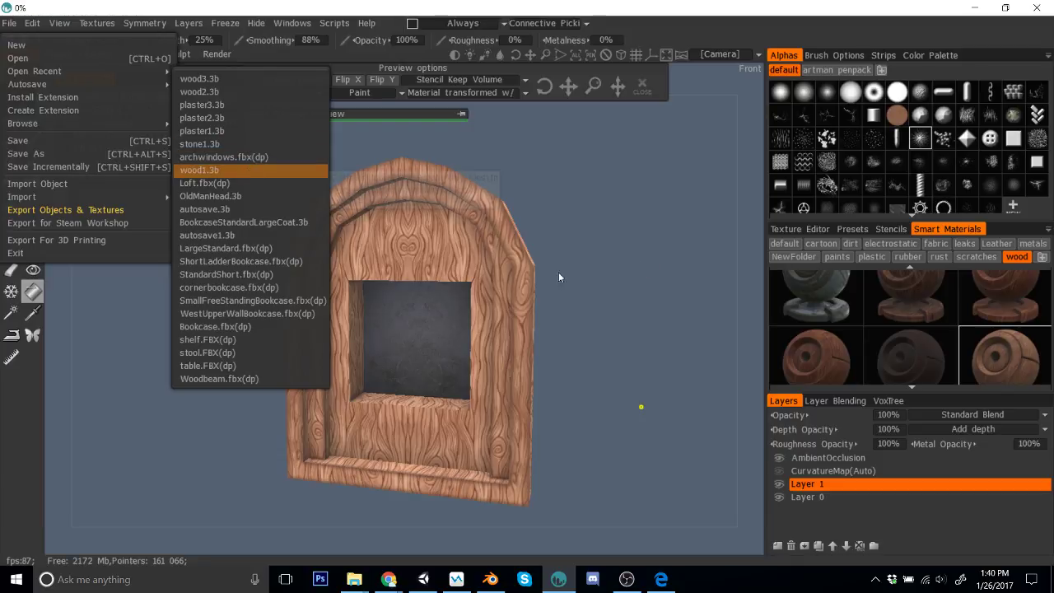
pyautogui.press('Return')
pyautogui.moveTo(665, 294)
pyautogui.mouseDown()
pyautogui.moveTo(634, 286)
pyautogui.moveTo(668, 289)
pyautogui.moveTo(655, 296)
pyautogui.mouseUp()
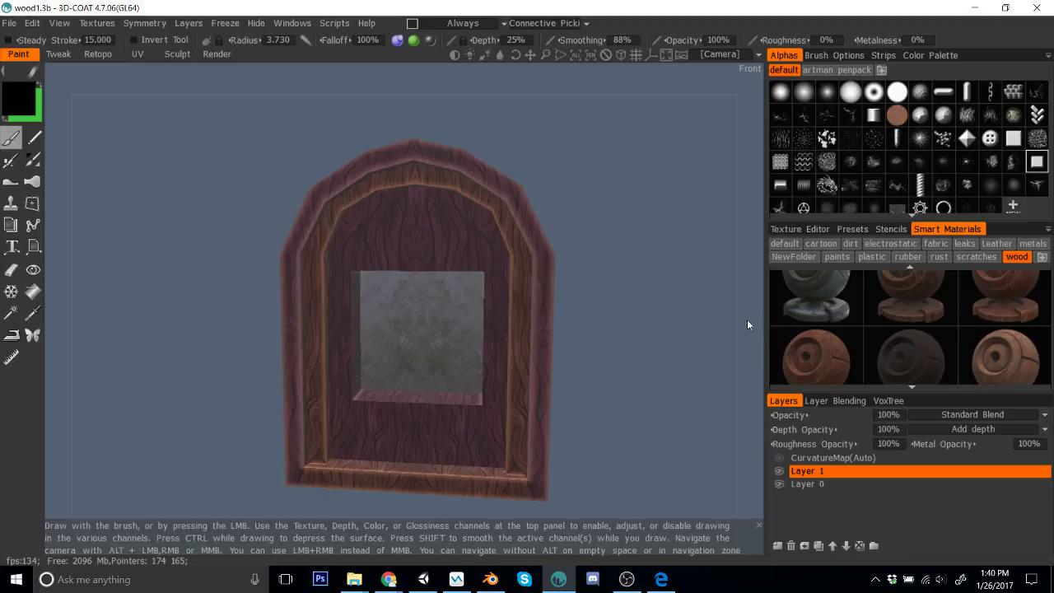
# Step: Preview the dark brown Stylized Wood Grain smart material over the window and open its properties for editing
pyautogui.scroll(-2, 943, 356)
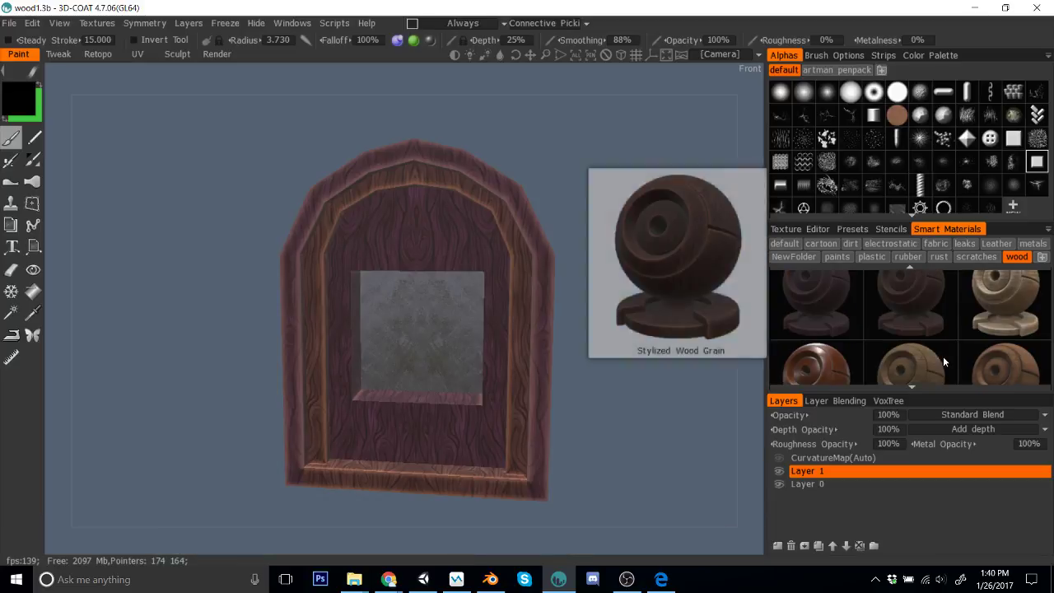
pyautogui.click(909, 310)
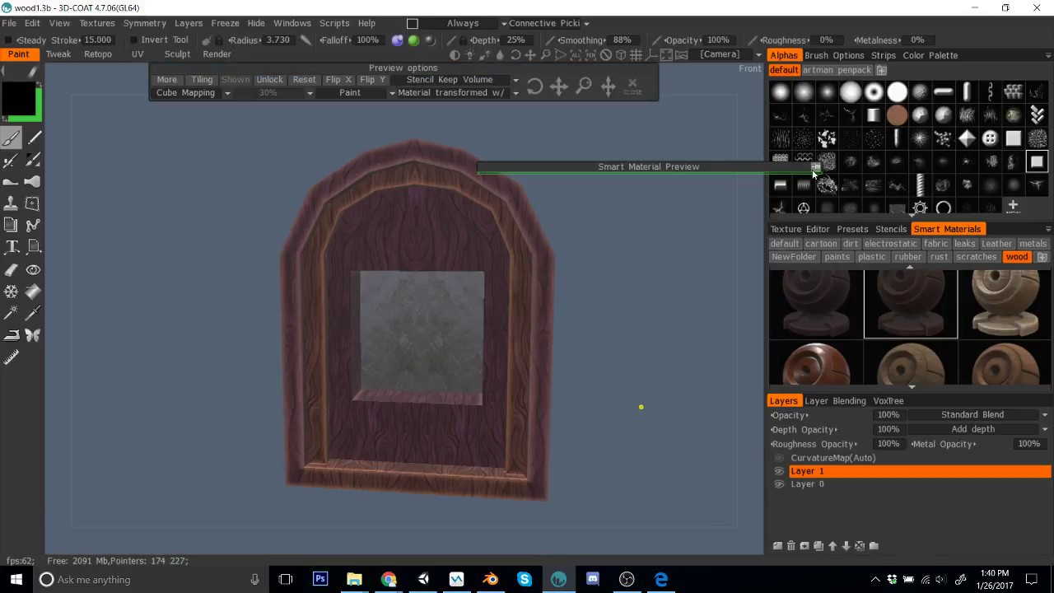
pyautogui.moveTo(626, 156); pyautogui.dragTo(579, 130)
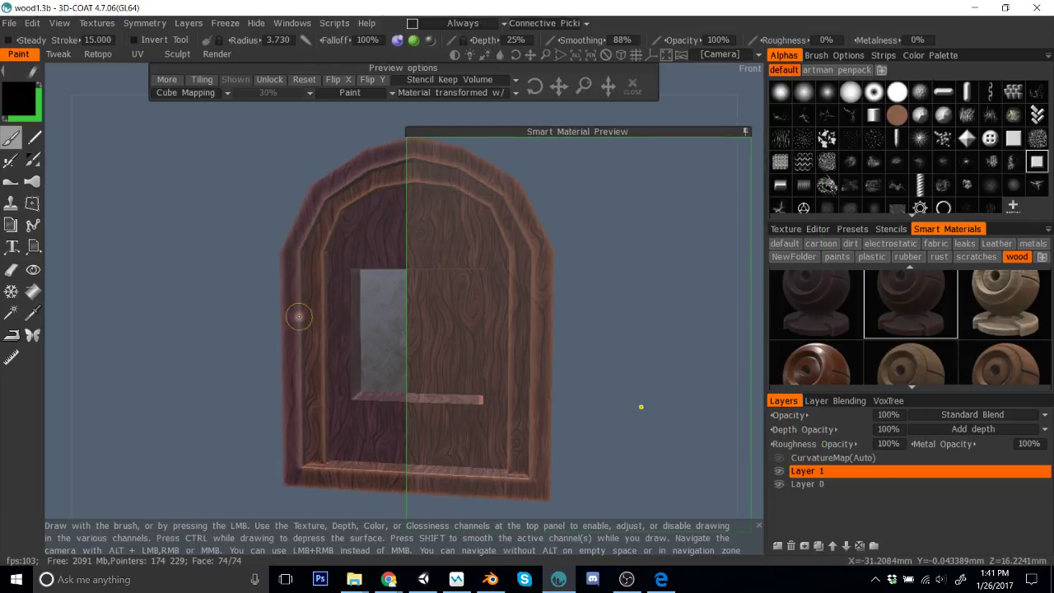
pyautogui.rightClick(932, 311)
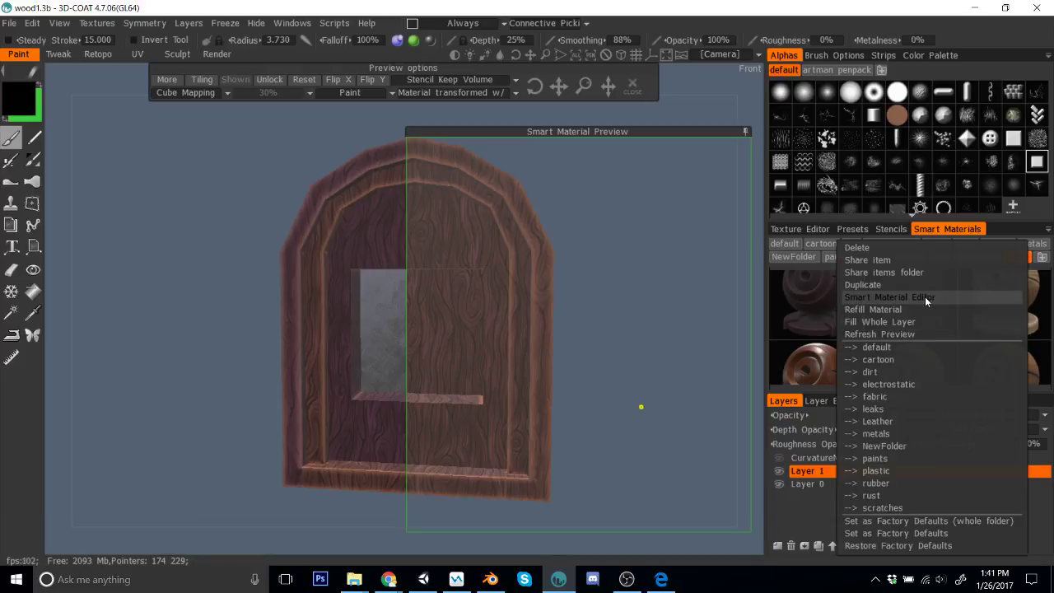
pyautogui.click(925, 297)
pyautogui.moveTo(587, 78); pyautogui.dragTo(871, 75)
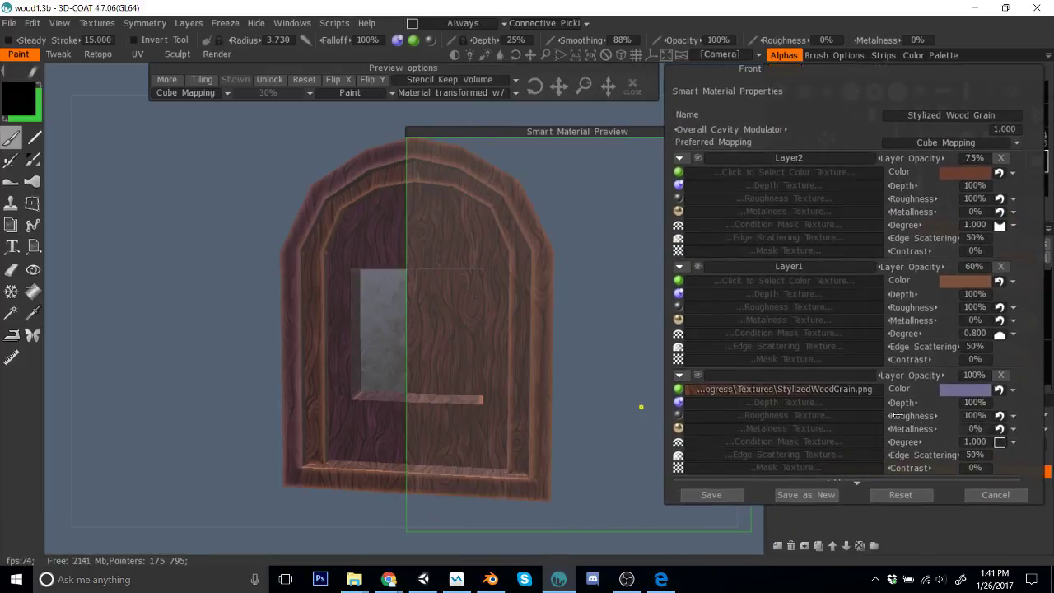
# Step: Brighten the StylizedWoodGrain.png colour texture by bowing its overall curve upward
pyautogui.click(692, 391)
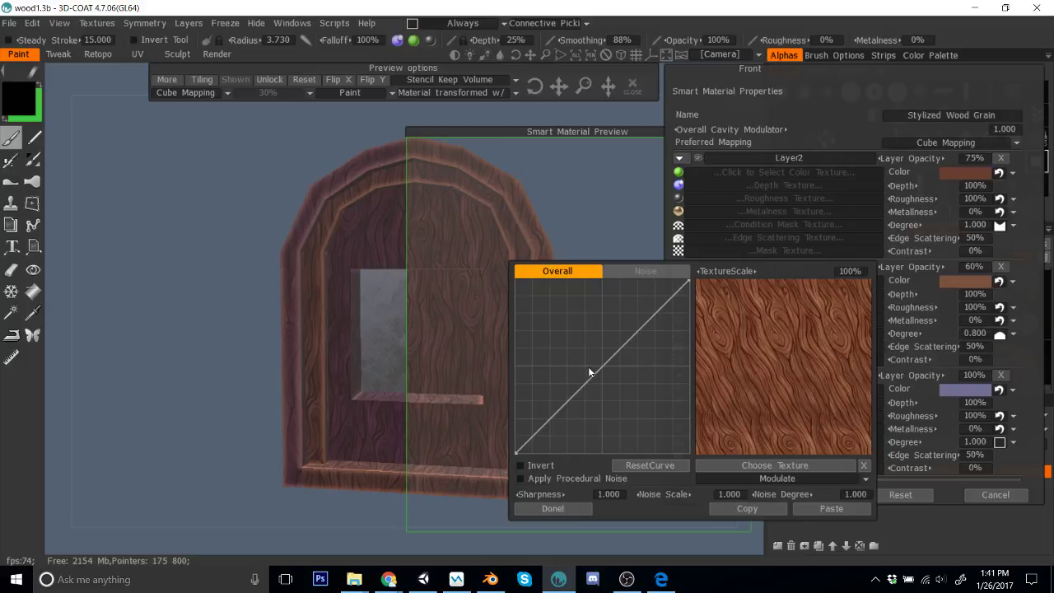
pyautogui.moveTo(600, 368)
pyautogui.mouseDown()
pyautogui.moveTo(584, 357)
pyautogui.moveTo(568, 364)
pyautogui.moveTo(559, 348)
pyautogui.moveTo(589, 364)
pyautogui.moveTo(633, 339)
pyautogui.moveTo(675, 370)
pyautogui.moveTo(577, 353)
pyautogui.moveTo(585, 357)
pyautogui.mouseUp()
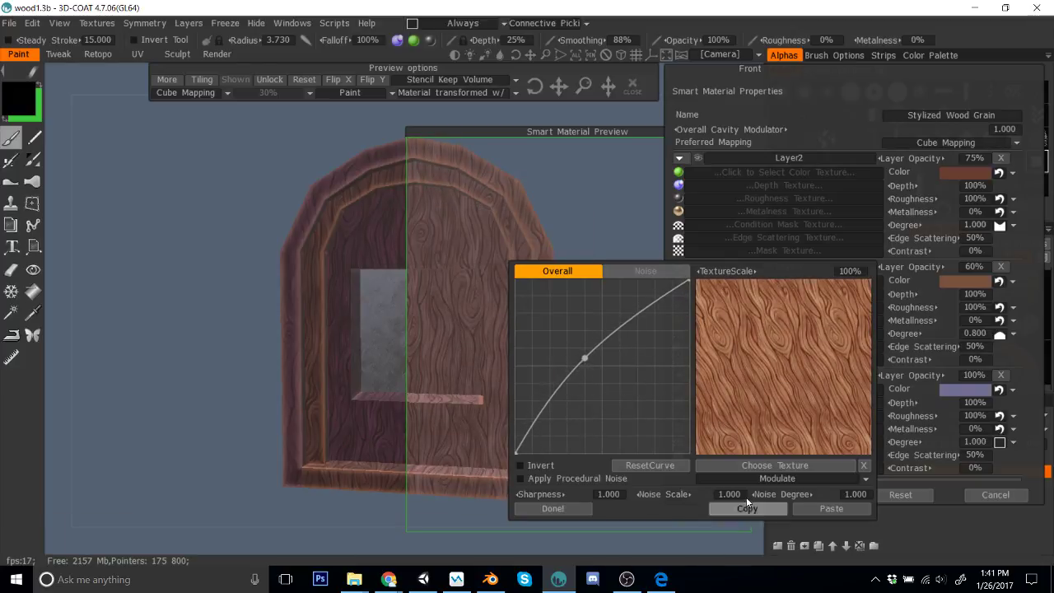
pyautogui.click(567, 508)
pyautogui.click(964, 388)
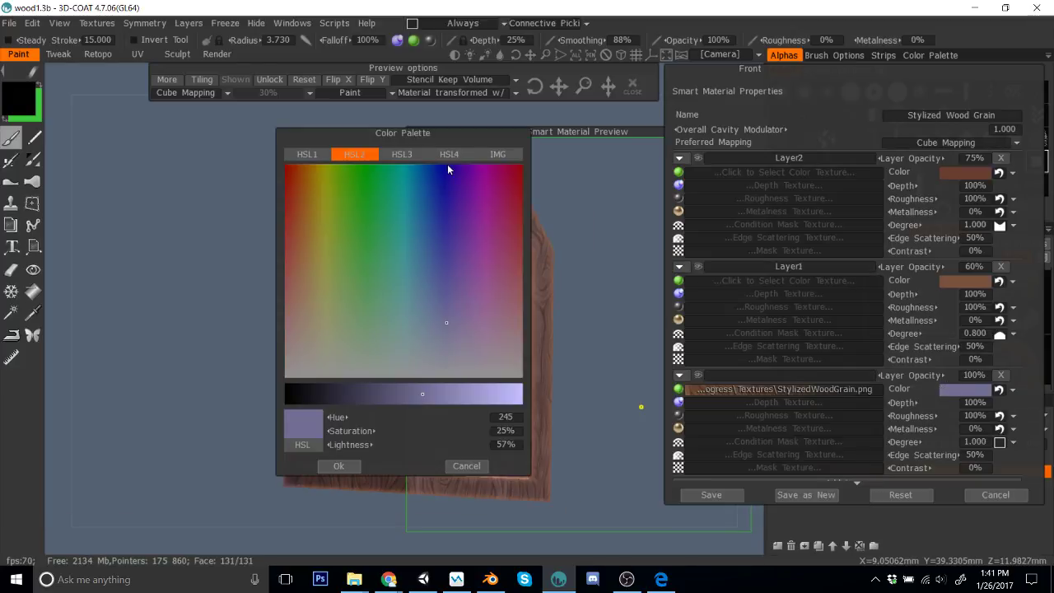
pyautogui.moveTo(464, 132); pyautogui.dragTo(902, 121)
pyautogui.moveTo(896, 389); pyautogui.dragTo(915, 382)
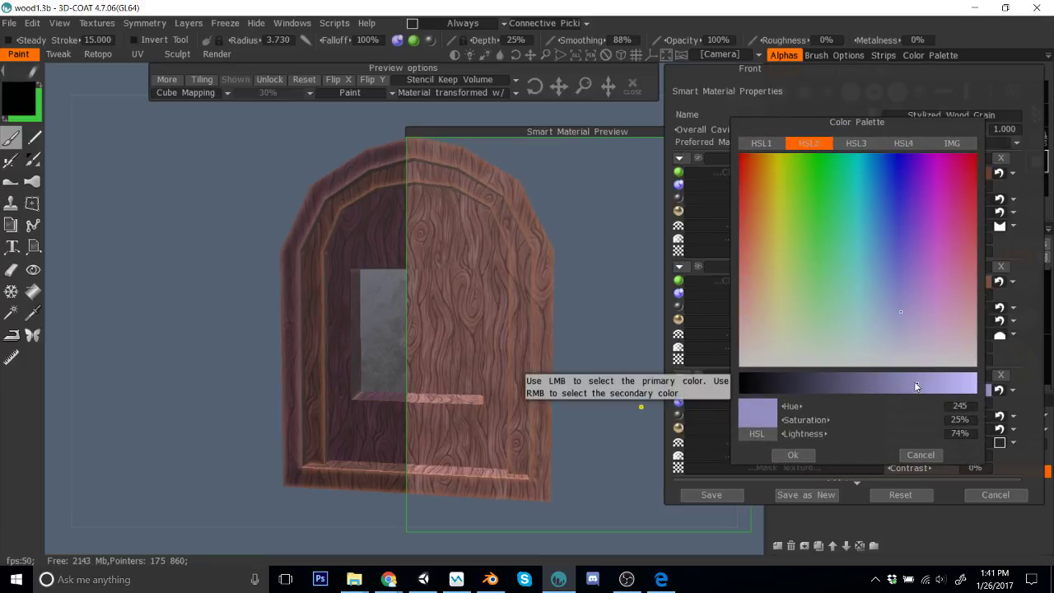
pyautogui.click(914, 455)
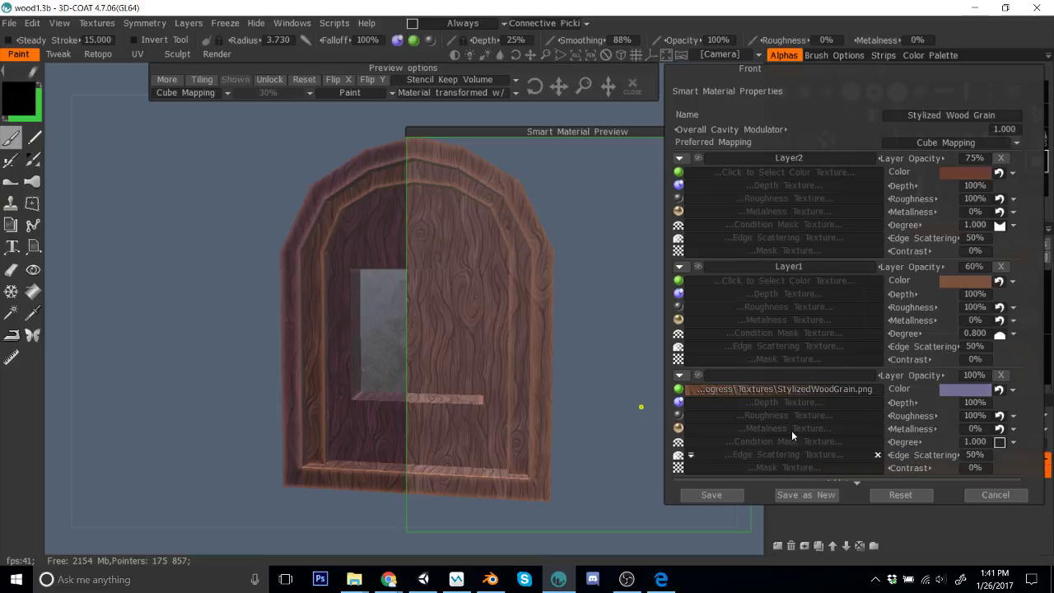
# Step: Reset the StylizedWoodGrain.png texture curve and raise its midpoint to brighten the grain
pyautogui.click(691, 392)
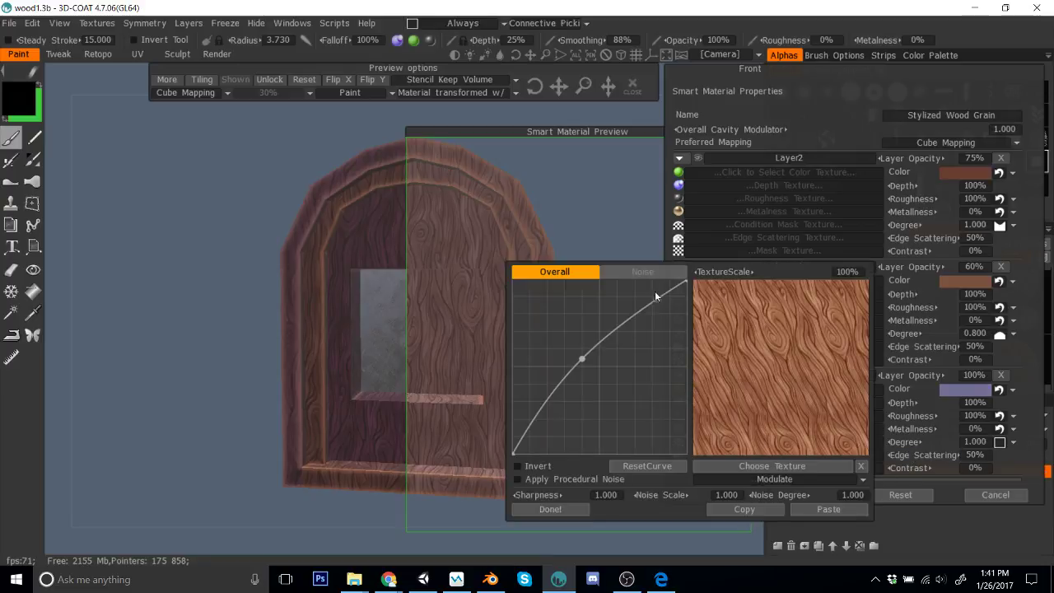
pyautogui.click(641, 466)
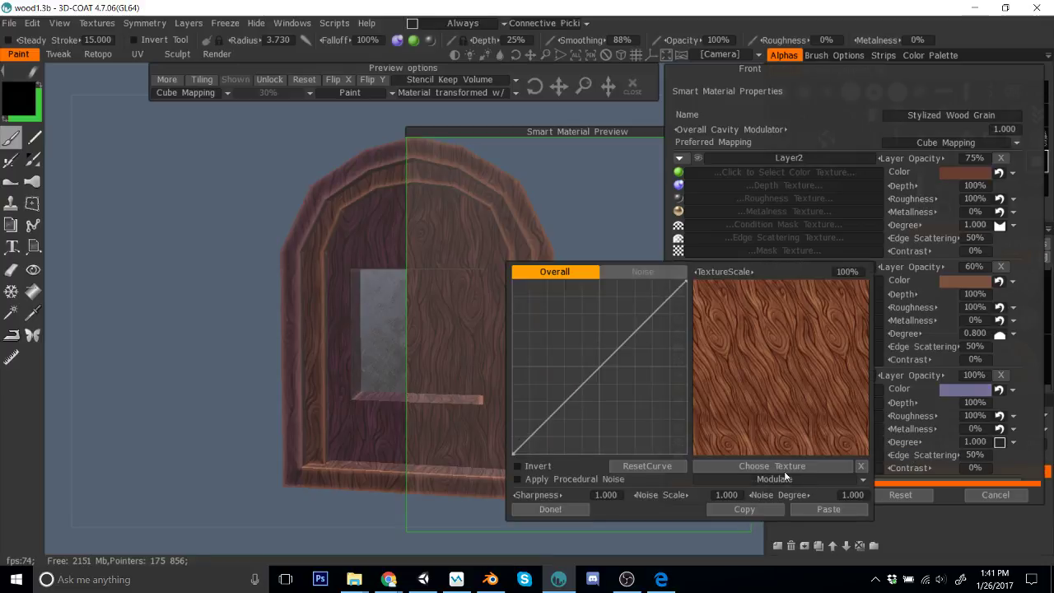
pyautogui.moveTo(604, 361); pyautogui.dragTo(588, 350)
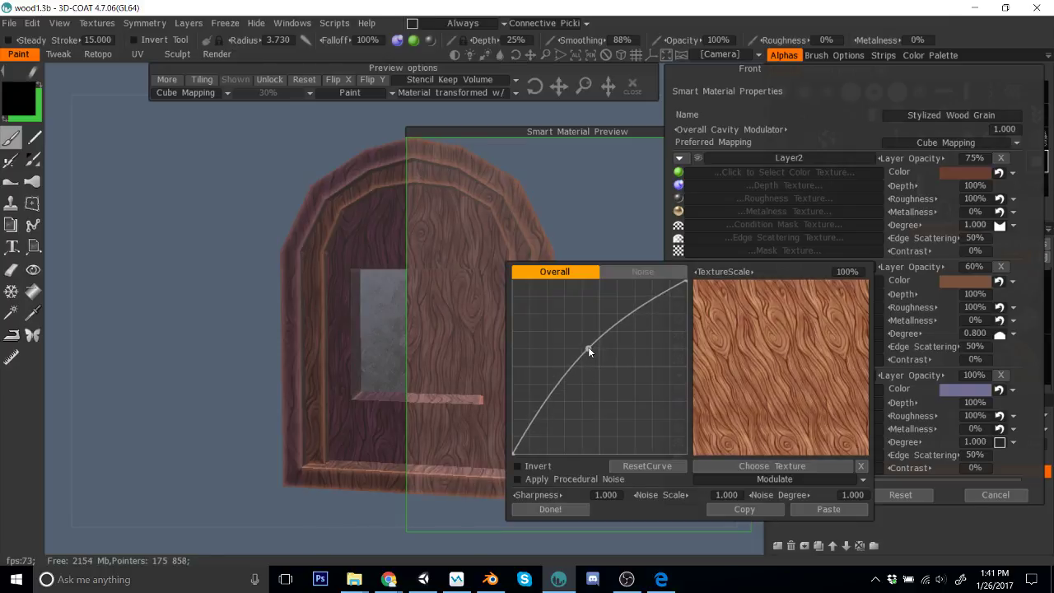
pyautogui.click(549, 508)
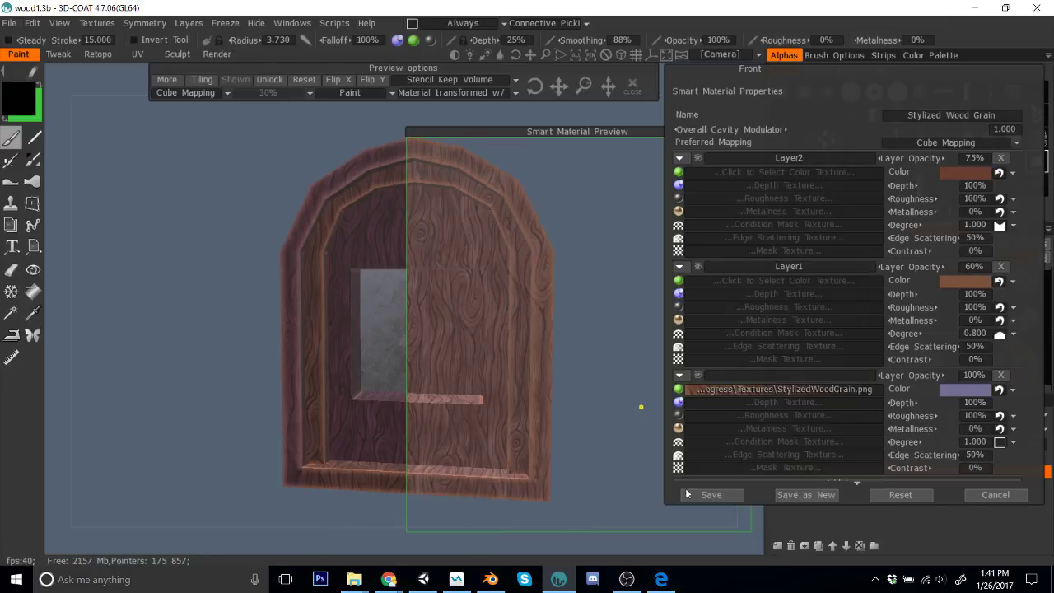
# Step: Desaturate the bottom layer's tint to a greyer blue and save the dark brown wood grain material
pyautogui.click(964, 388)
pyautogui.moveTo(457, 134); pyautogui.dragTo(946, 106)
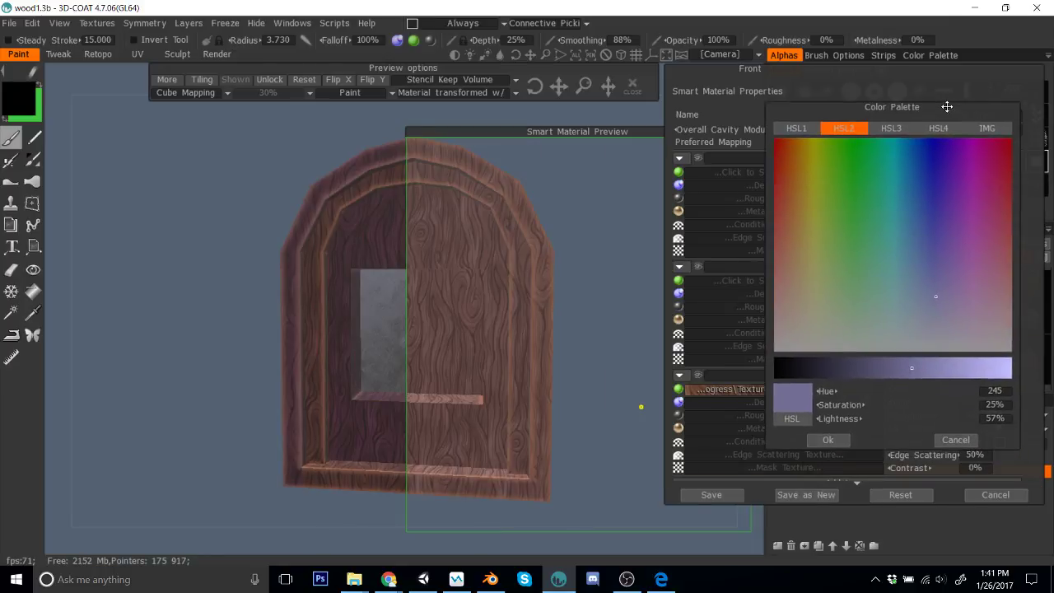
pyautogui.moveTo(935, 312); pyautogui.dragTo(932, 322)
pyautogui.click(829, 439)
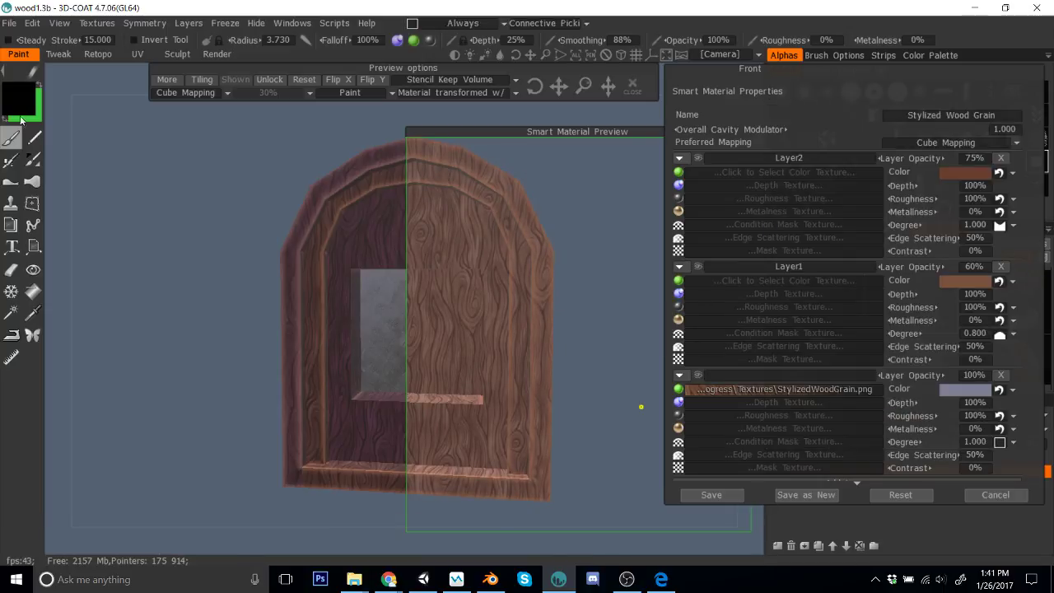
pyautogui.click(729, 496)
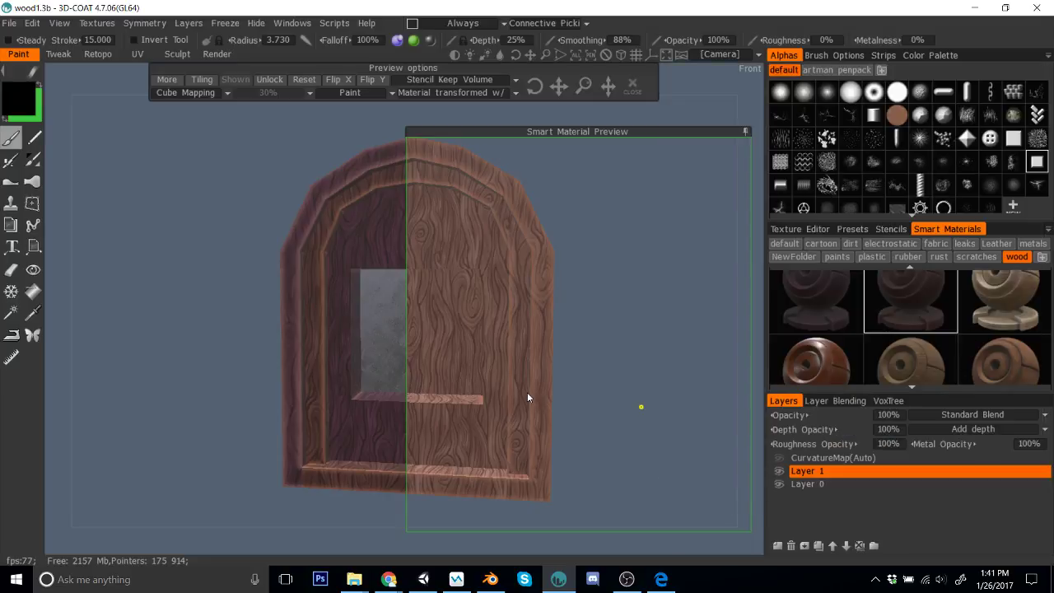
# Step: Fill the Frame 3 surface material with the adjusted brown Stylized Wood Grain
pyautogui.click(30, 293)
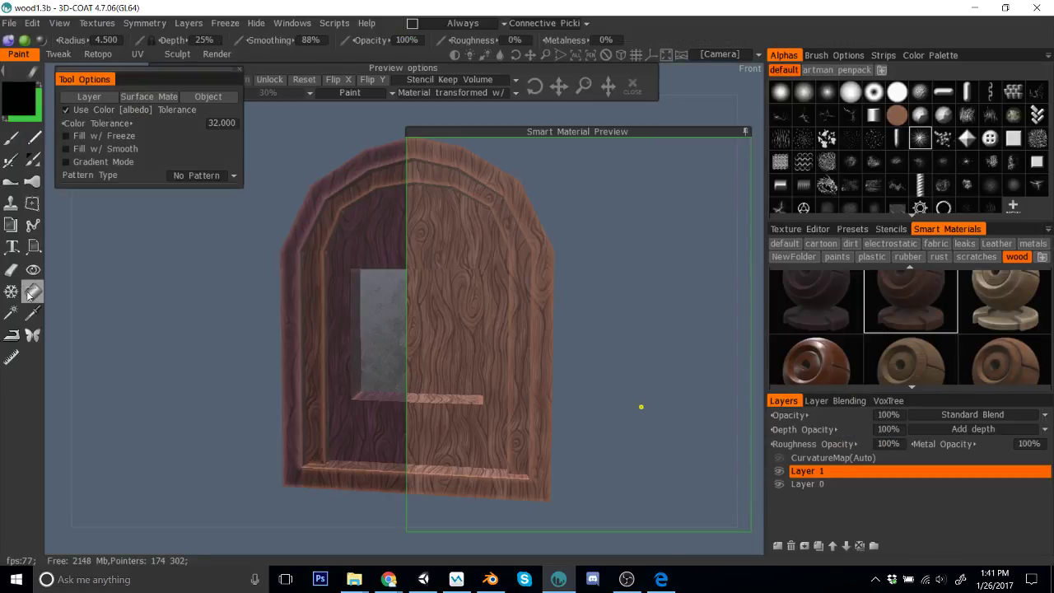
pyautogui.click(149, 96)
pyautogui.click(490, 302)
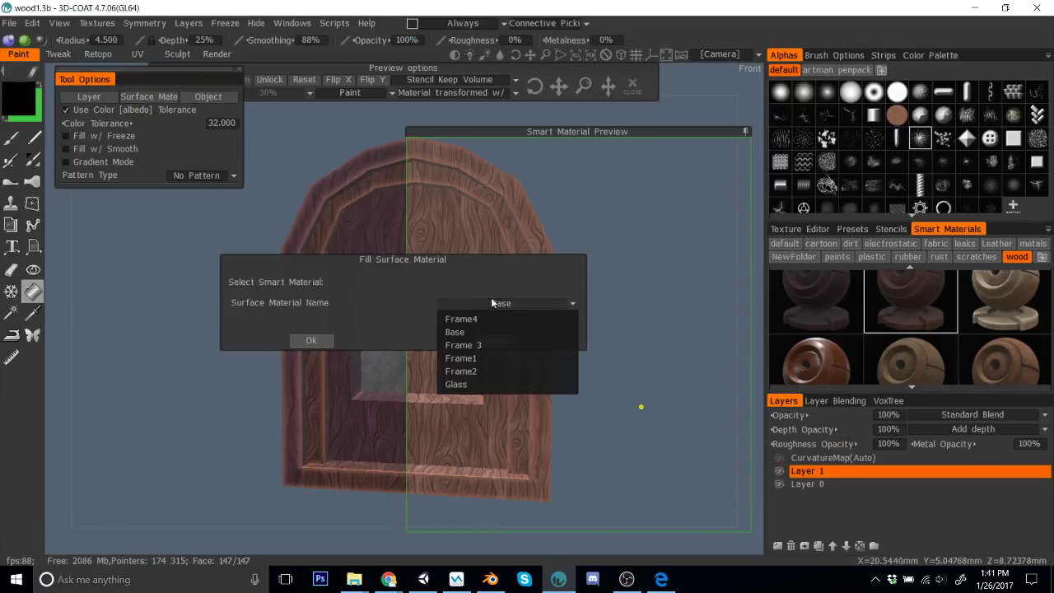
pyautogui.click(491, 348)
pyautogui.click(305, 341)
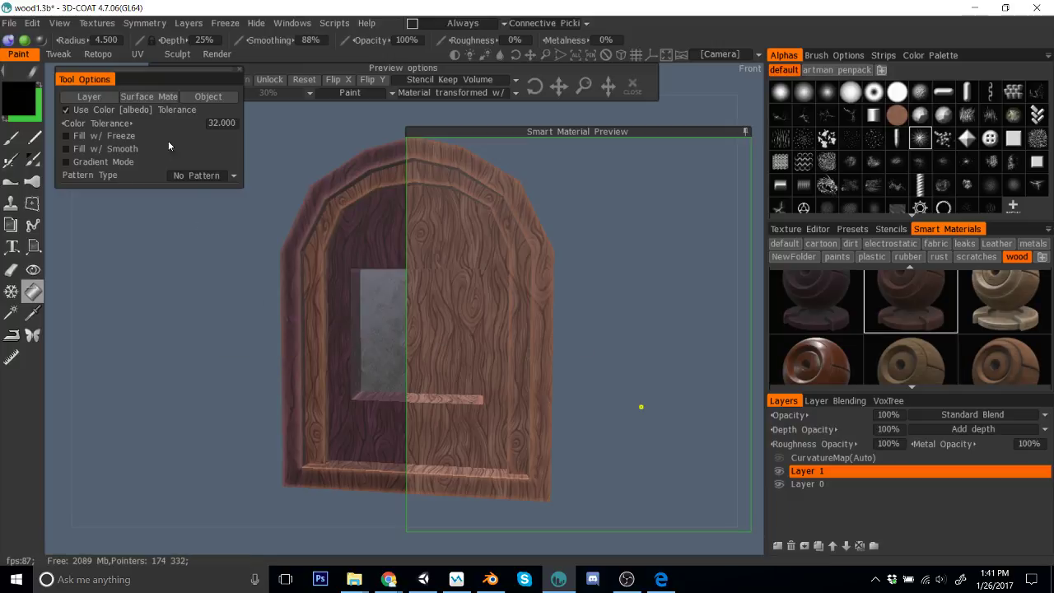
# Step: Fill the Base surface material with the adjusted brown Stylized Wood Grain
pyautogui.click(143, 97)
pyautogui.click(508, 304)
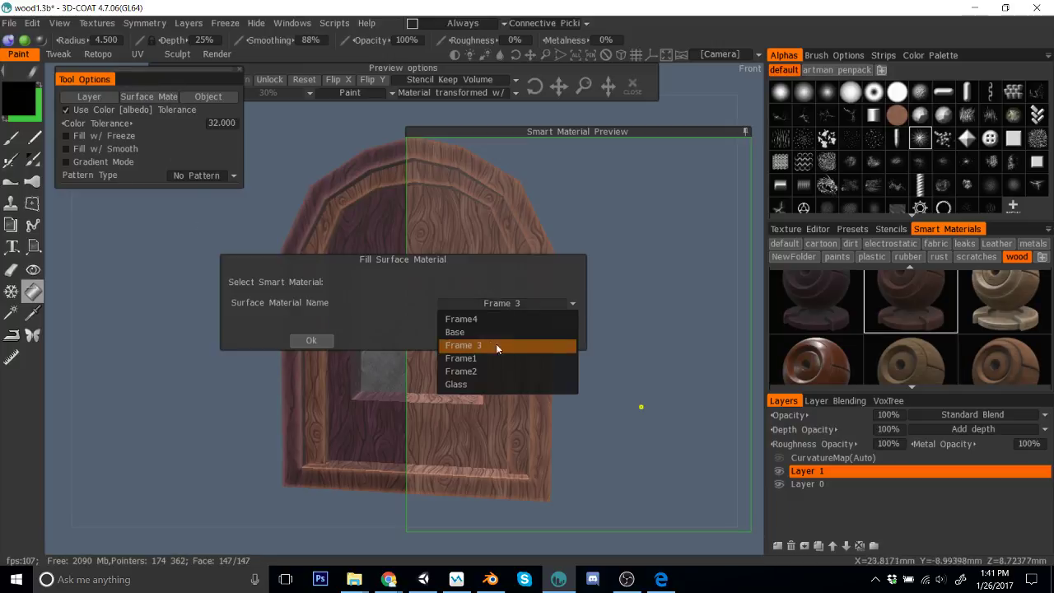
pyautogui.click(491, 332)
pyautogui.click(310, 341)
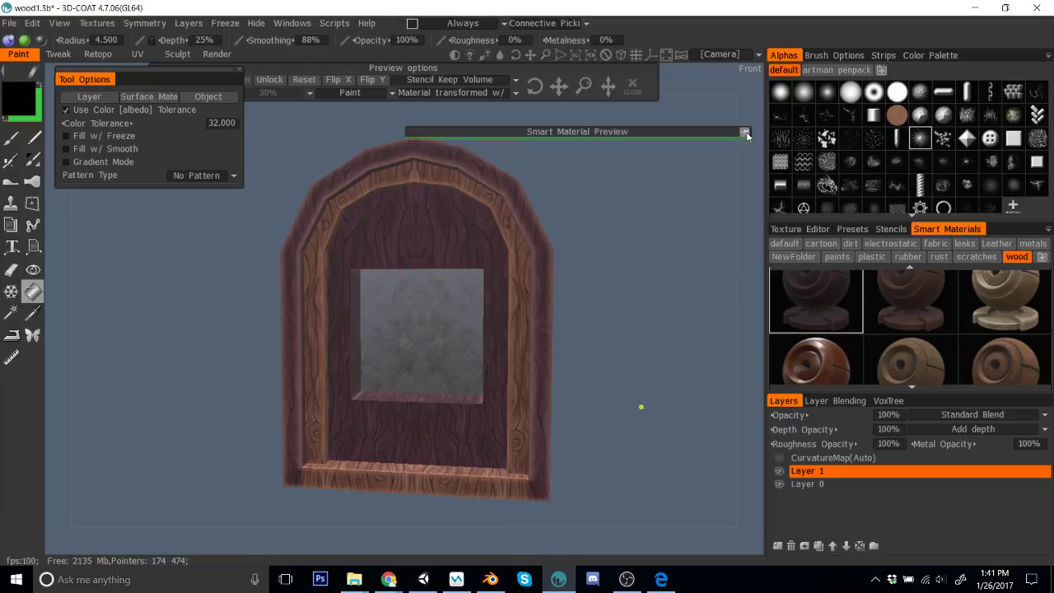
# Step: Edit the purplish dark Stylized Wood Grain material and set its bottom layer colour's lightness to 80%
pyautogui.moveTo(879, 291)
pyautogui.rightClick(866, 320)
pyautogui.click(866, 287)
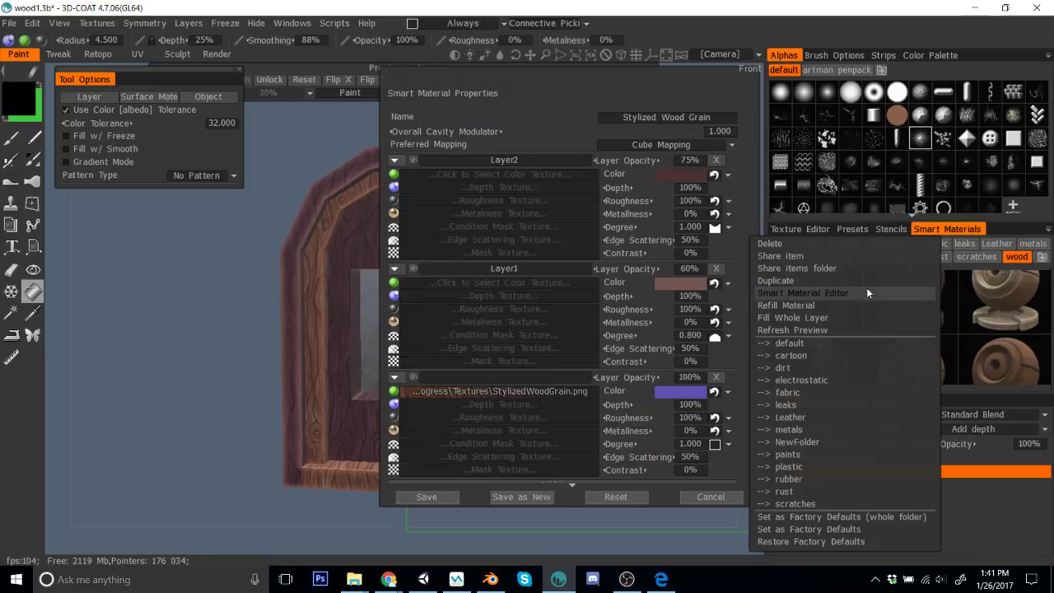
pyautogui.moveTo(671, 79); pyautogui.dragTo(909, 106)
pyautogui.click(921, 403)
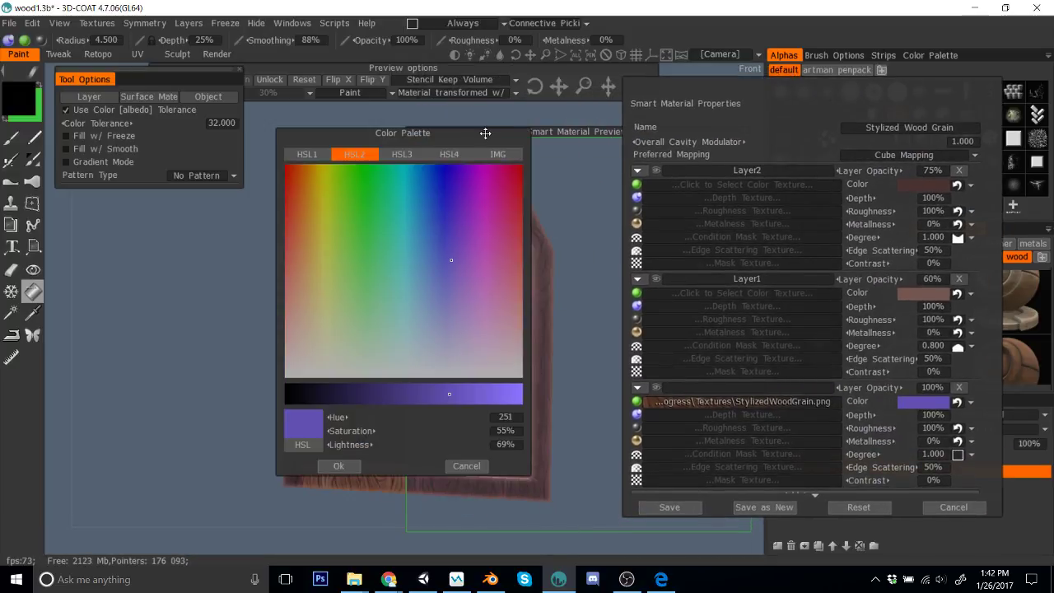
pyautogui.moveTo(485, 133); pyautogui.dragTo(785, 140)
pyautogui.click(776, 398)
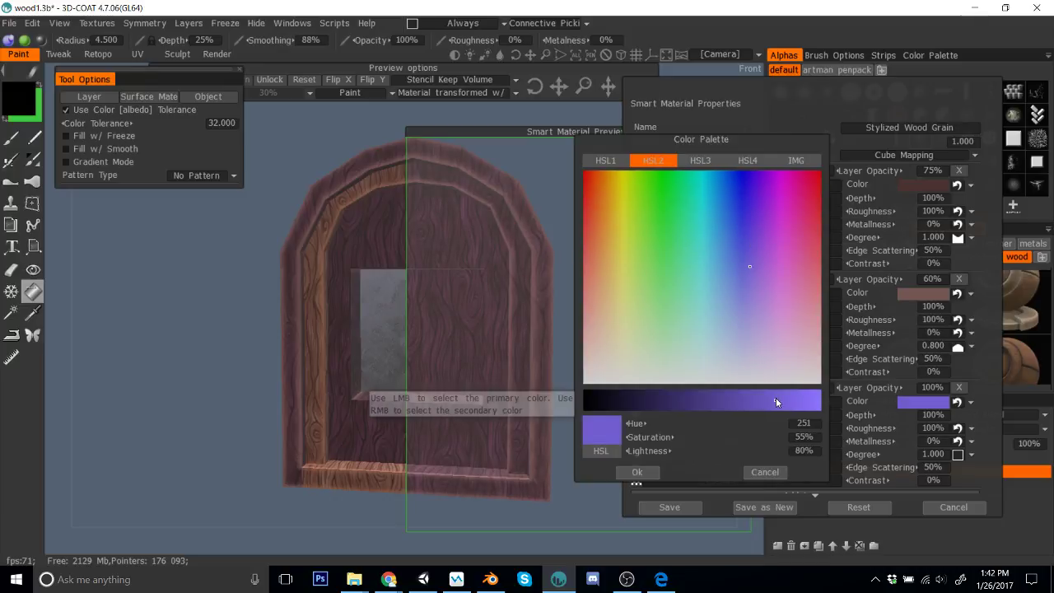
pyautogui.click(636, 472)
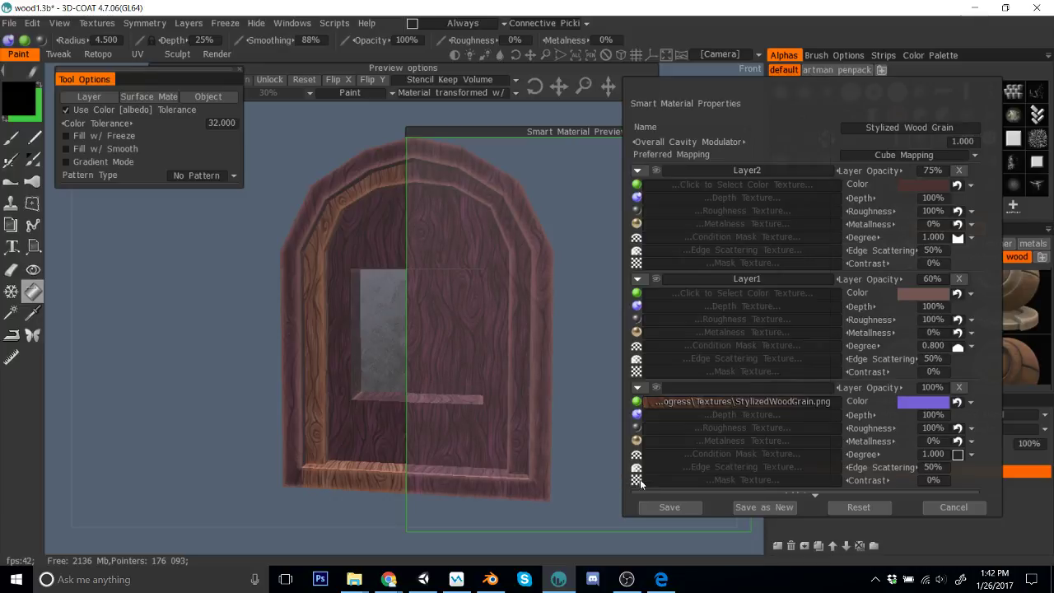
# Step: Brighten the purplish material's StylizedWoodGrain.png texture by bowing its overall curve upward
pyautogui.click(650, 404)
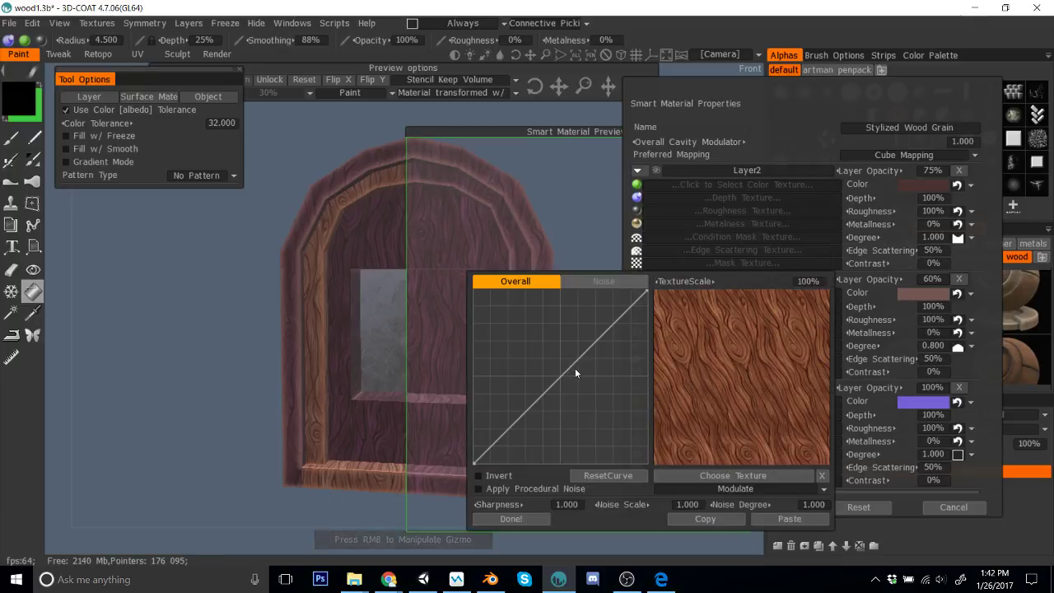
pyautogui.moveTo(572, 368); pyautogui.dragTo(589, 325)
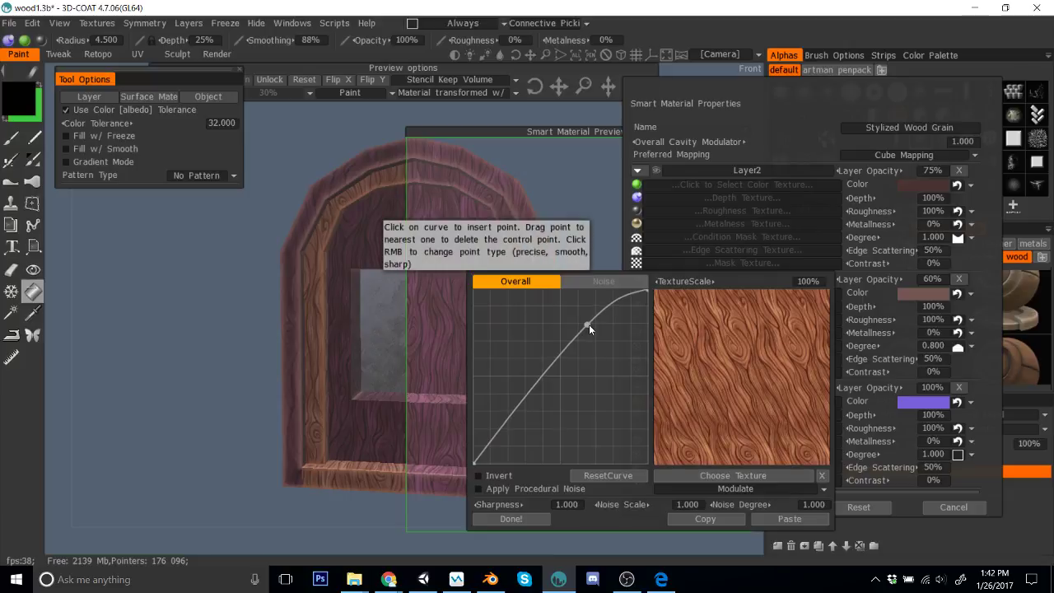
pyautogui.click(547, 519)
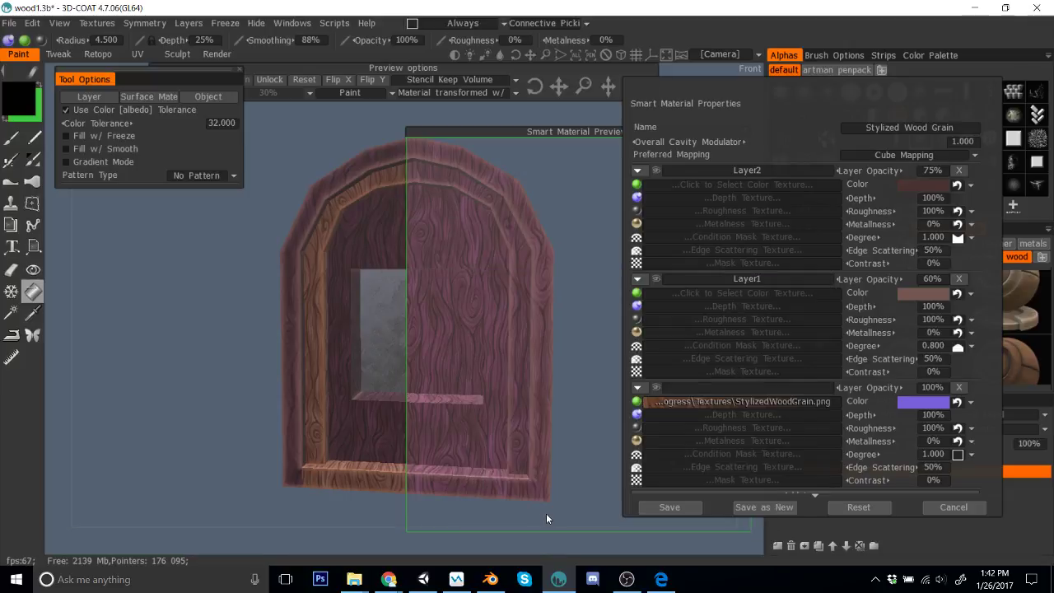
# Step: Set the bottom layer's colour to a pale blue-violet with hue 236, saturation 36% and lightness 84%
pyautogui.click(918, 403)
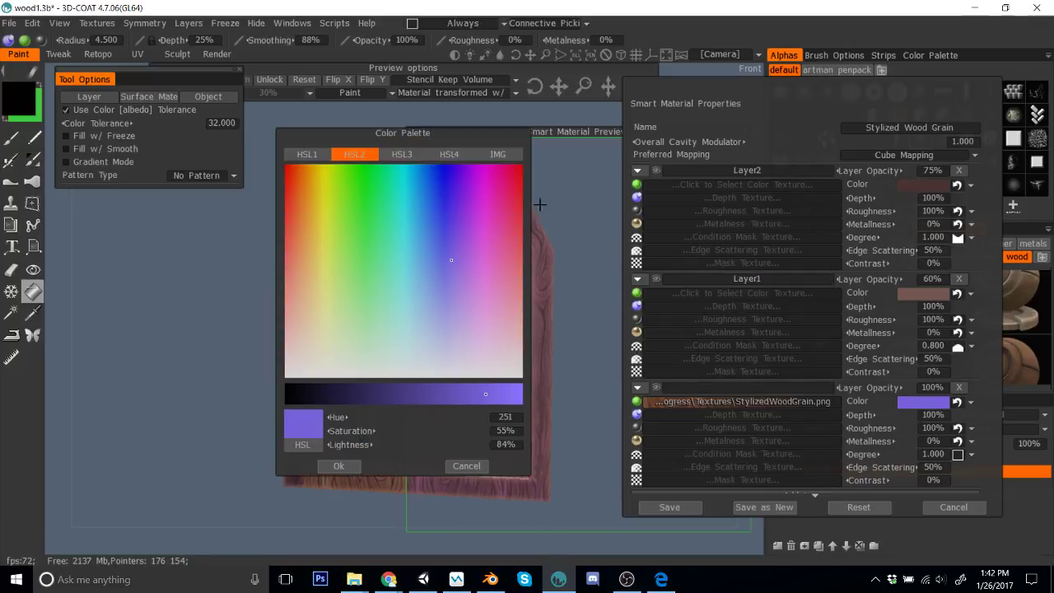
pyautogui.moveTo(478, 139); pyautogui.dragTo(832, 142)
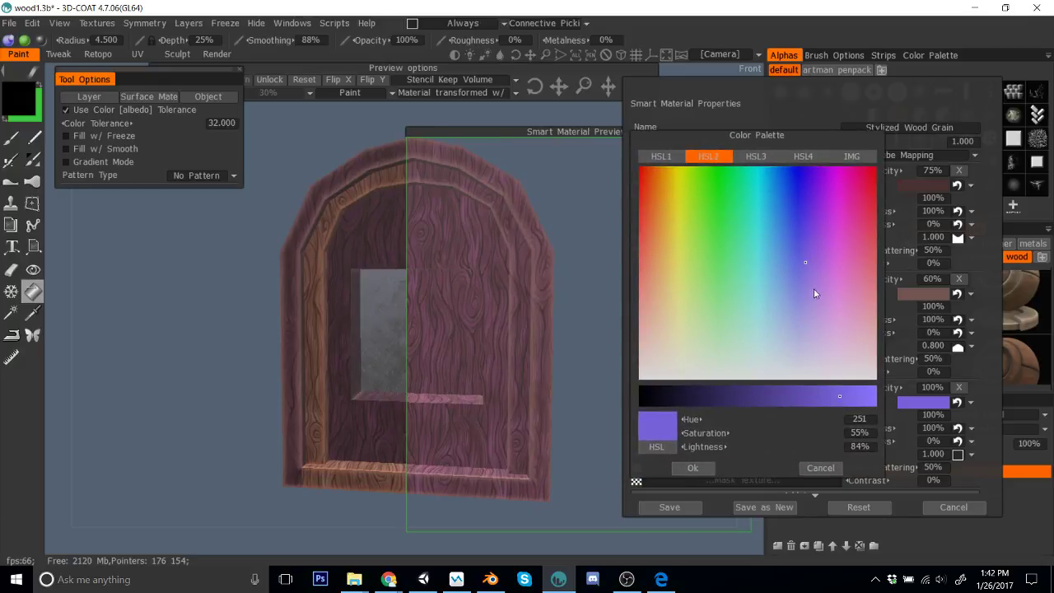
pyautogui.moveTo(812, 291); pyautogui.dragTo(855, 295)
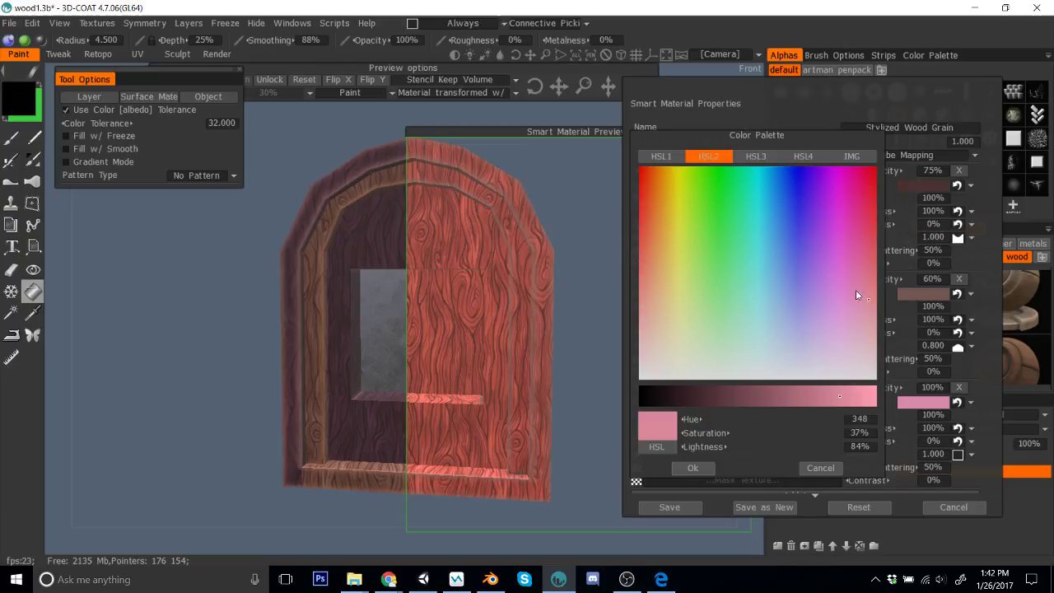
pyautogui.click(794, 301)
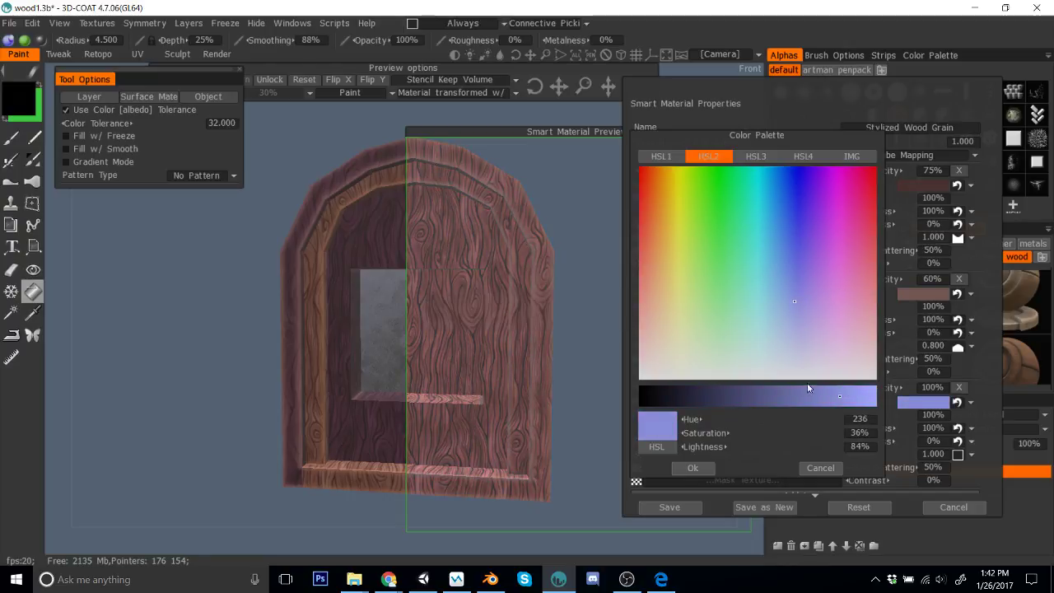
pyautogui.click(683, 464)
# Step: Reshape the StylizedWoodGrain.png texture's overall curve so it bows upward in the darker tones, and accept it
pyautogui.click(657, 402)
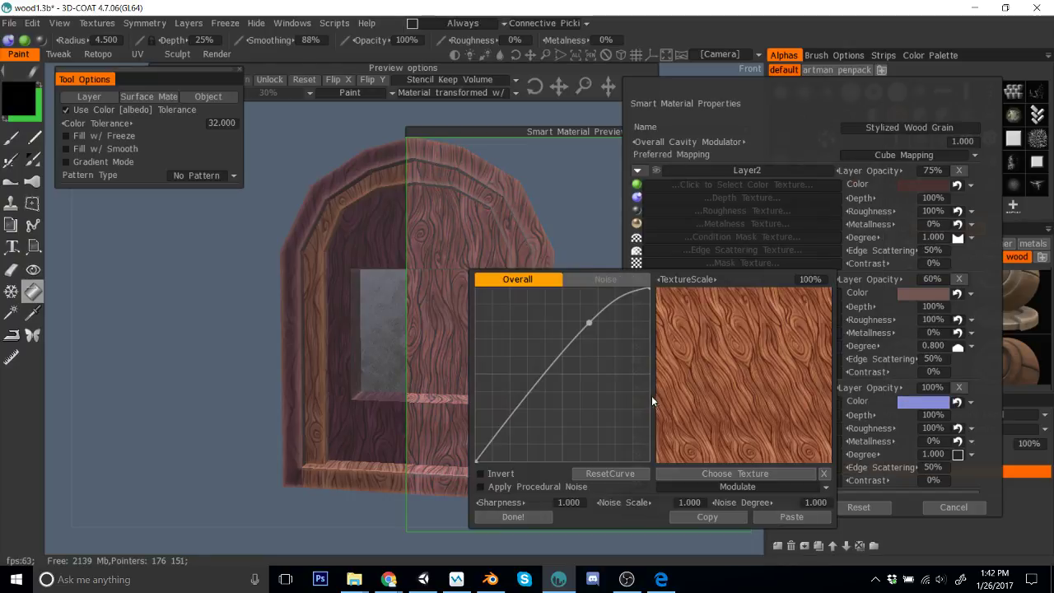
pyautogui.moveTo(575, 346); pyautogui.dragTo(534, 381)
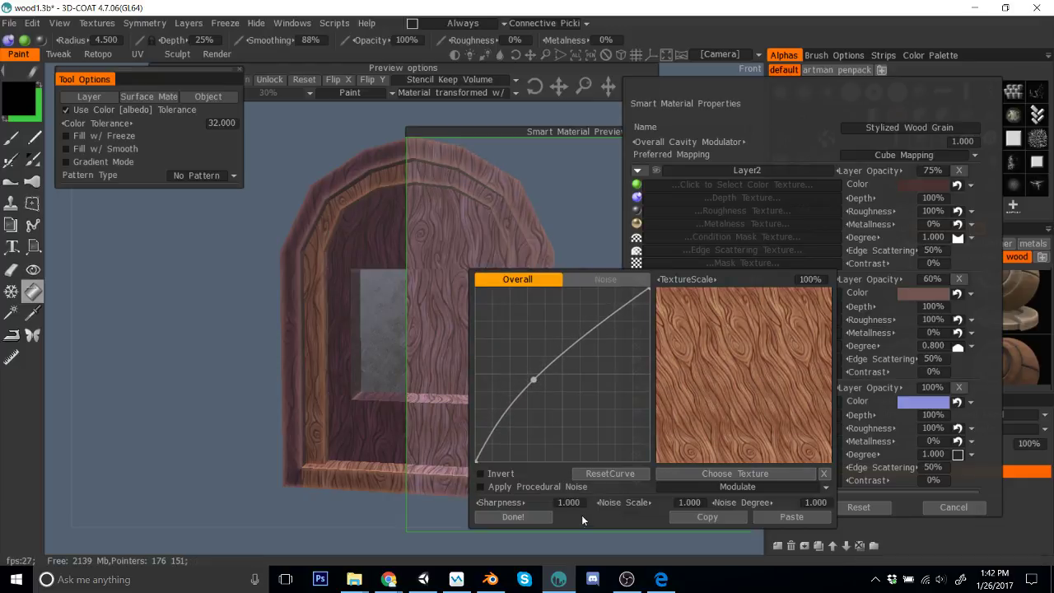
pyautogui.click(513, 516)
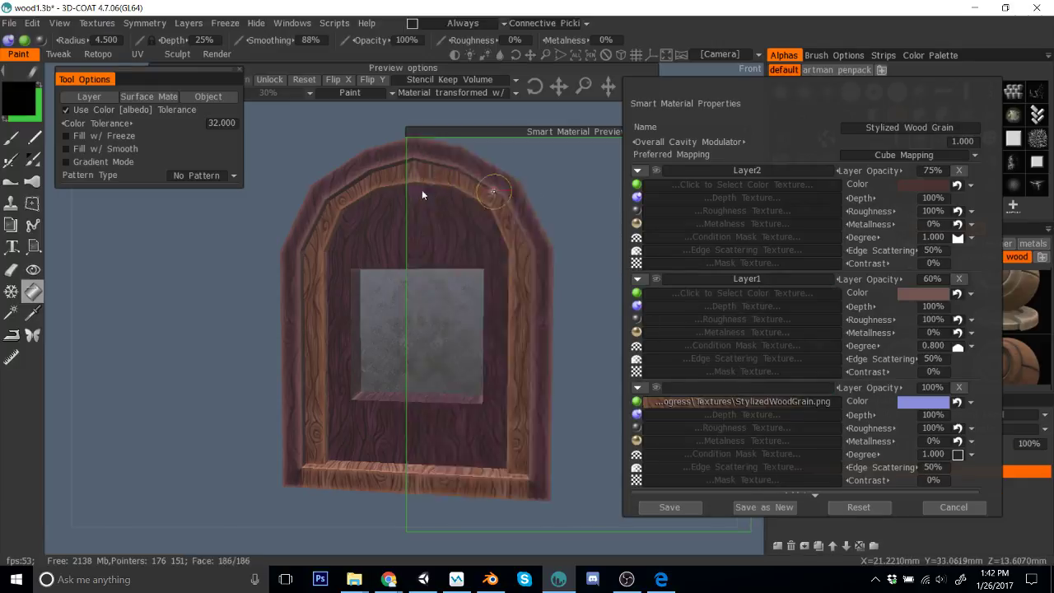
# Step: Fill the Frame4 surface material with the lightened purplish Stylized Wood Grain
pyautogui.click(148, 96)
pyautogui.click(481, 303)
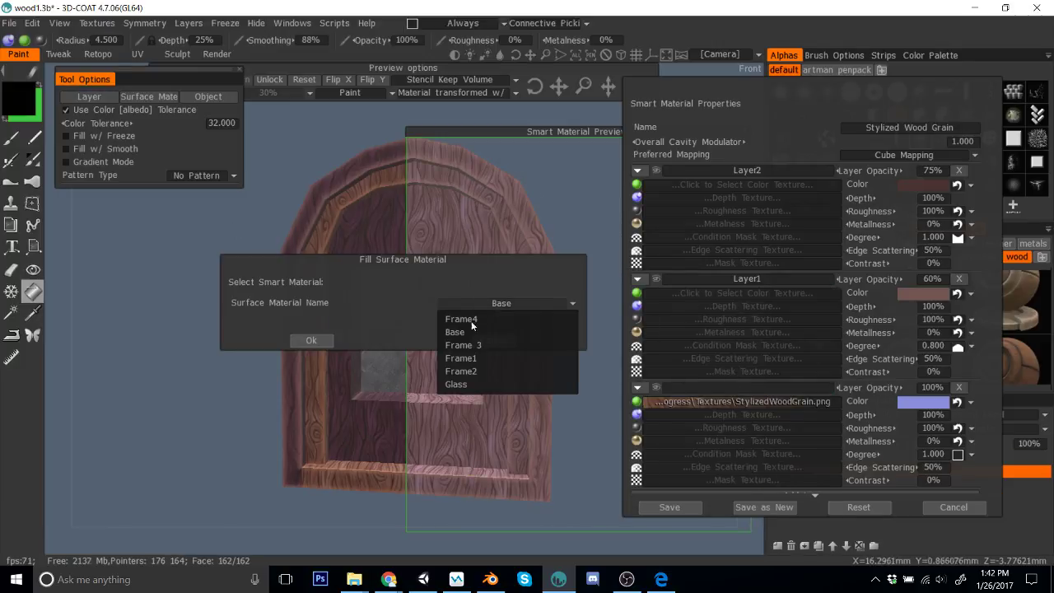
pyautogui.click(477, 345)
pyautogui.click(311, 341)
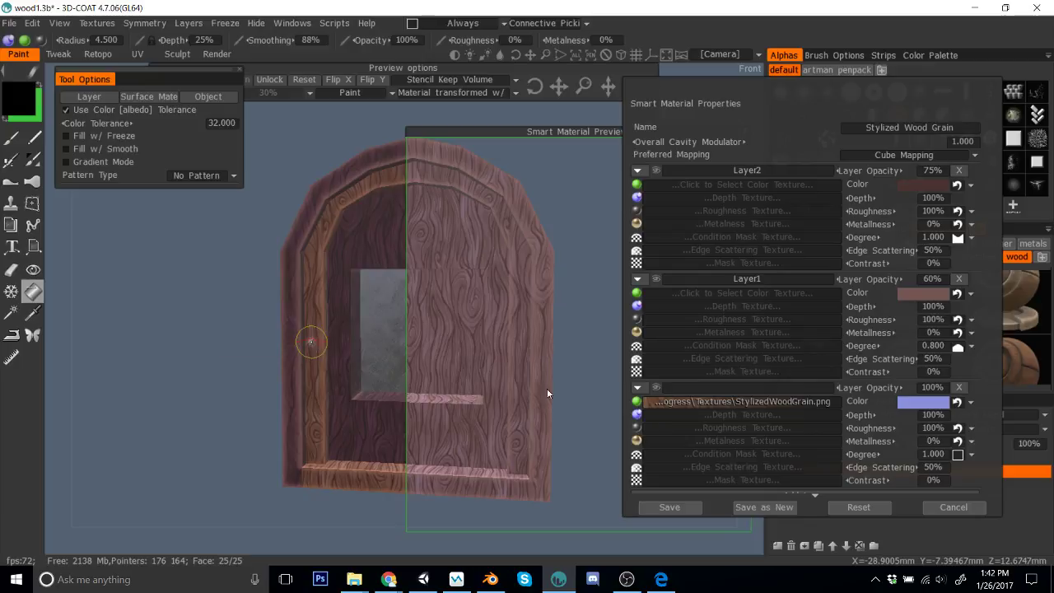
# Step: Darken the bottom layer's colour to a violet with hue 254, saturation 48% and lightness 52%
pyautogui.moveTo(392, 94); pyautogui.dragTo(785, 93)
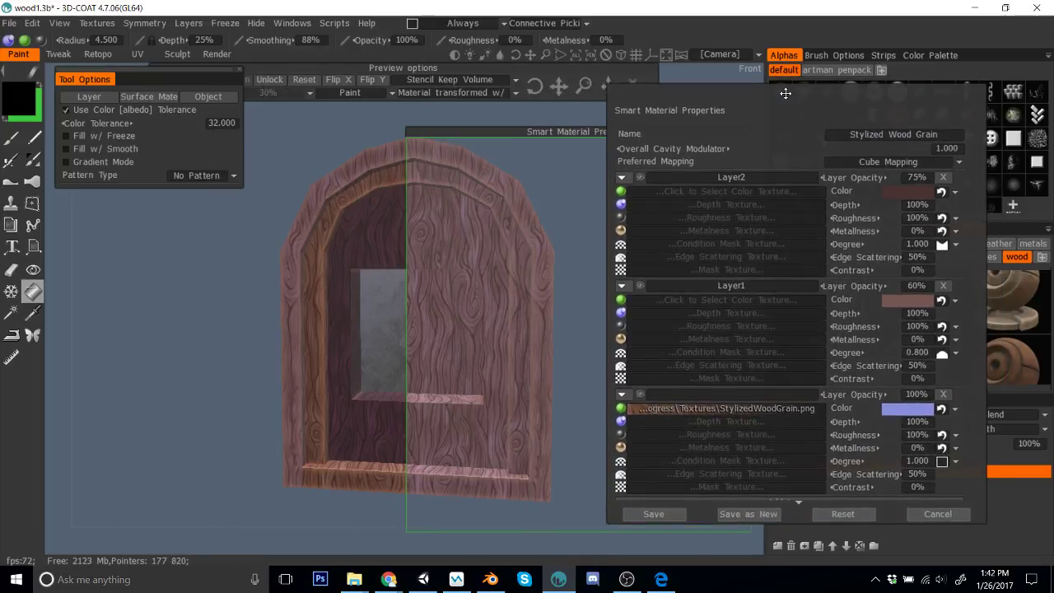
pyautogui.click(917, 422)
pyautogui.click(892, 410)
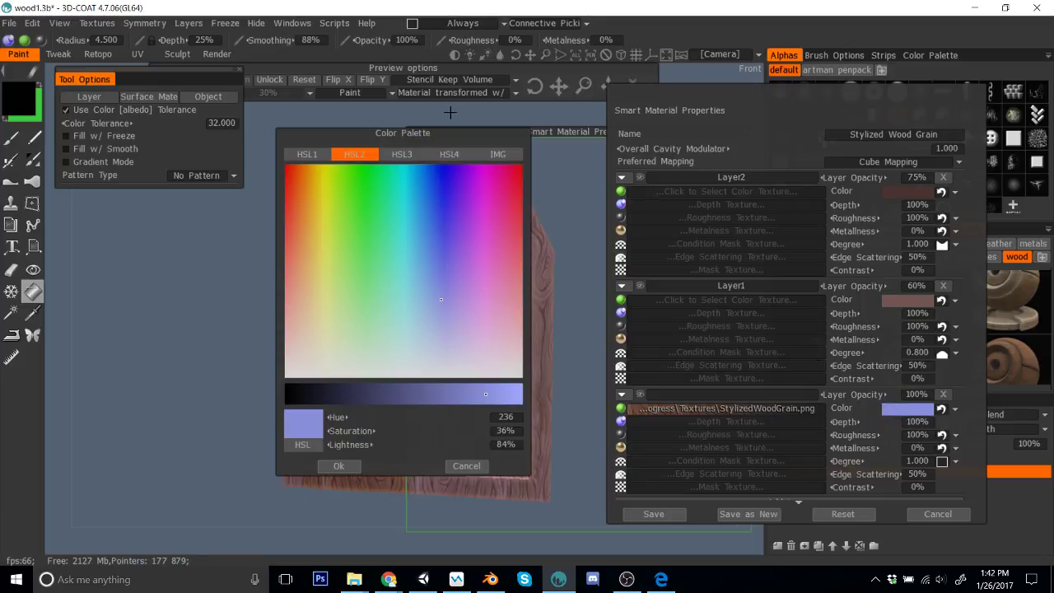
pyautogui.moveTo(474, 131); pyautogui.dragTo(857, 128)
pyautogui.moveTo(856, 374); pyautogui.dragTo(805, 380)
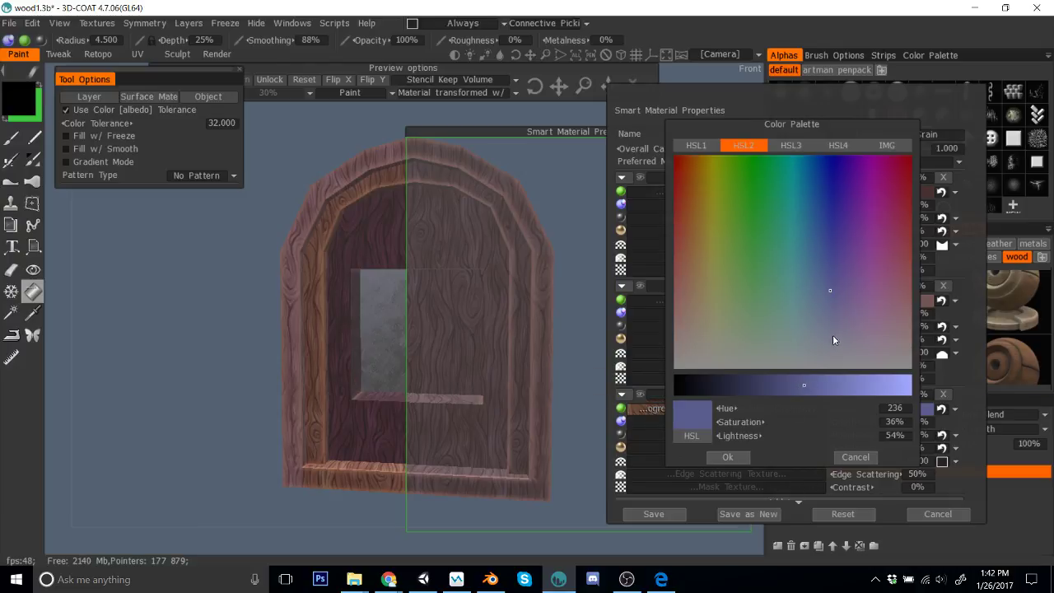
pyautogui.click(830, 269)
pyautogui.click(841, 264)
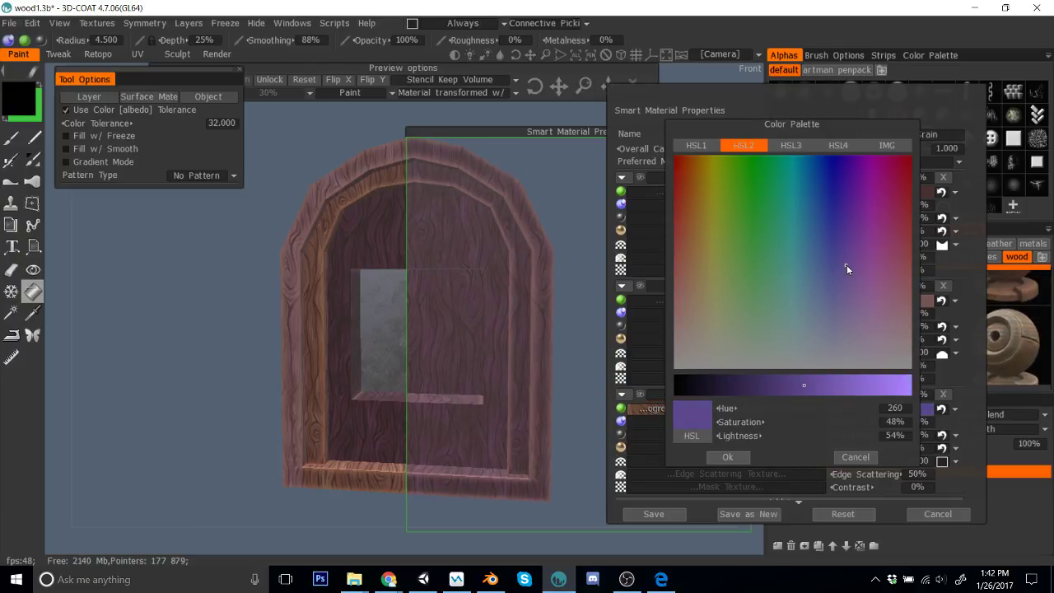
pyautogui.click(793, 385)
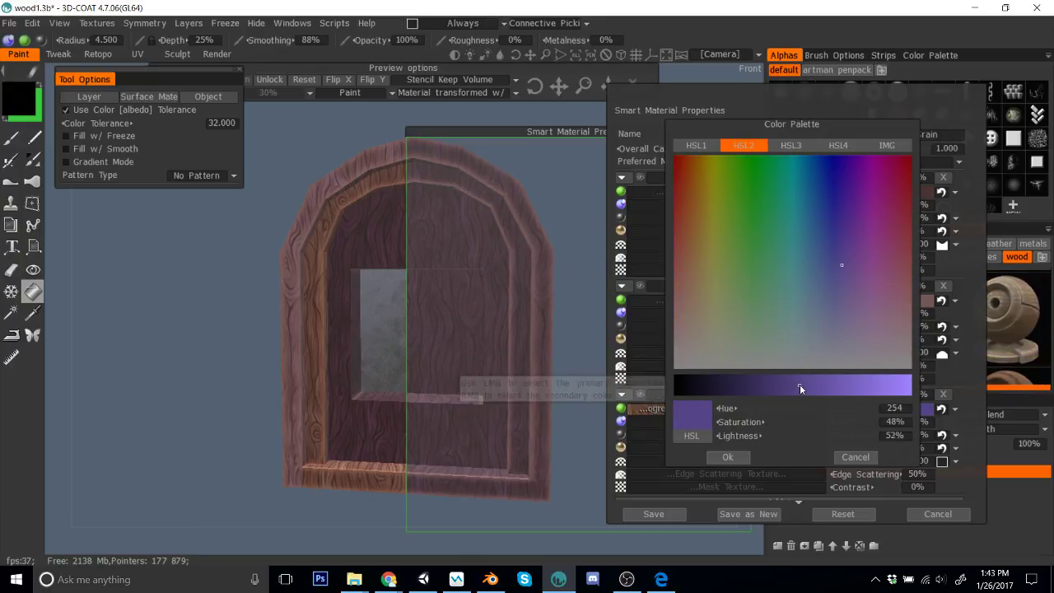
pyautogui.click(729, 457)
# Step: Refill the Frame4 surface material with the darkened violet Stylized Wood Grain
pyautogui.click(154, 99)
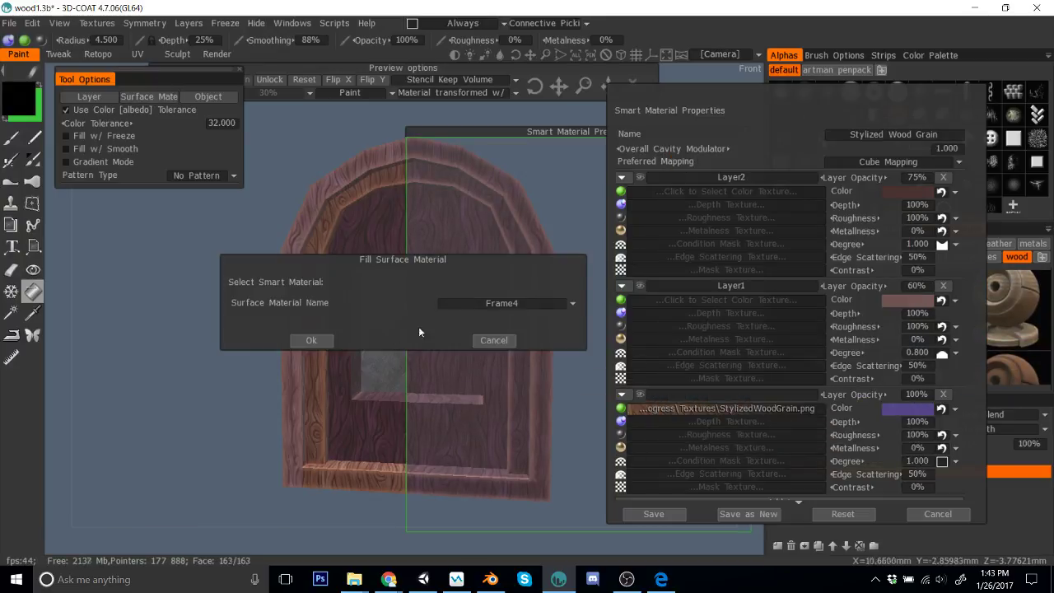
pyautogui.click(312, 340)
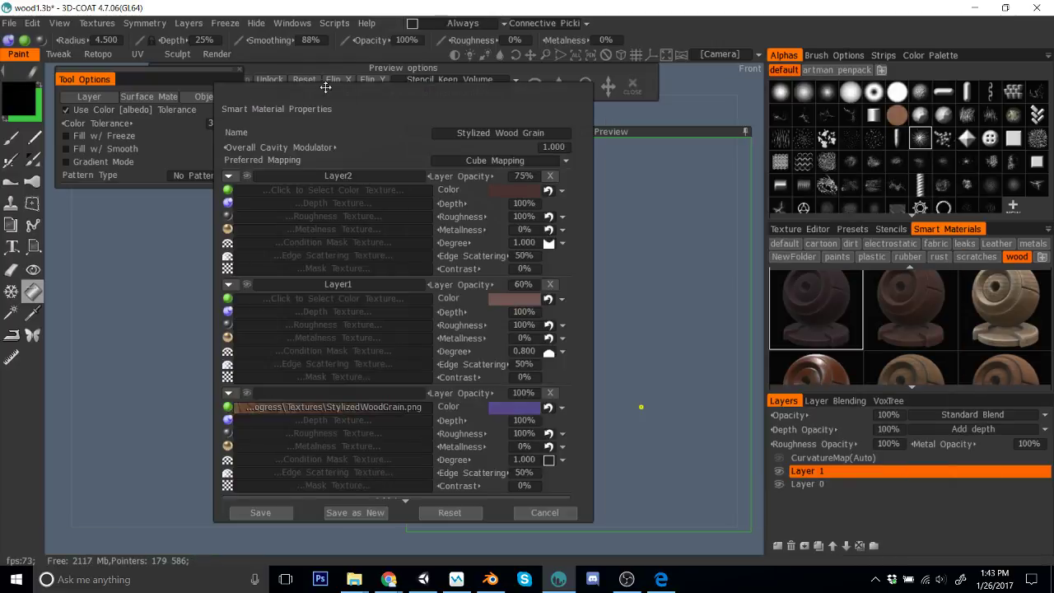
pyautogui.scroll(-1, 325, 87)
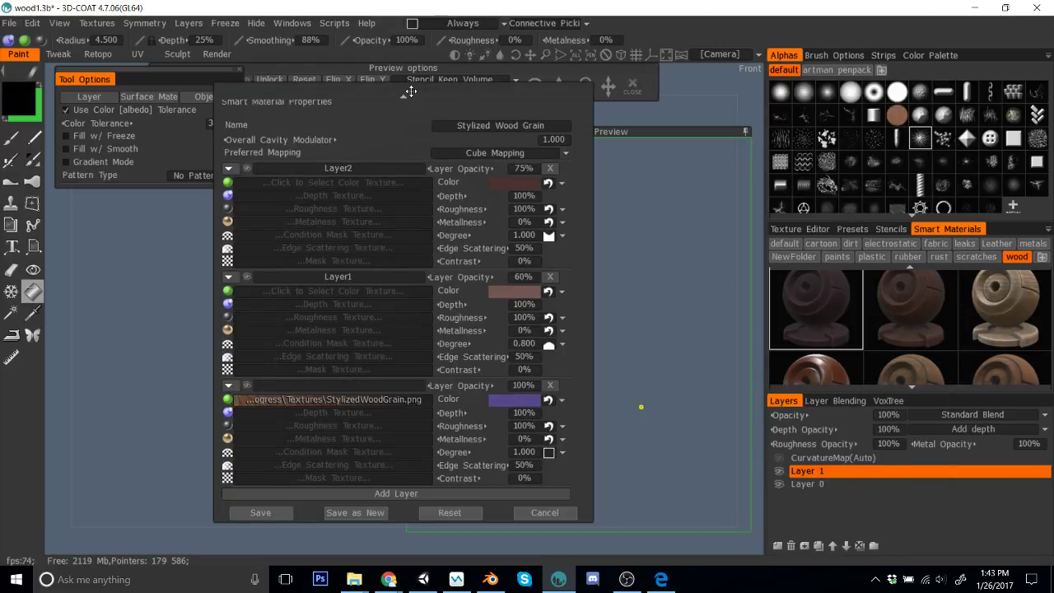
# Step: Fill the Frame2 surface material with the darkened violet Stylized Wood Grain
pyautogui.moveTo(446, 102); pyautogui.dragTo(927, 78)
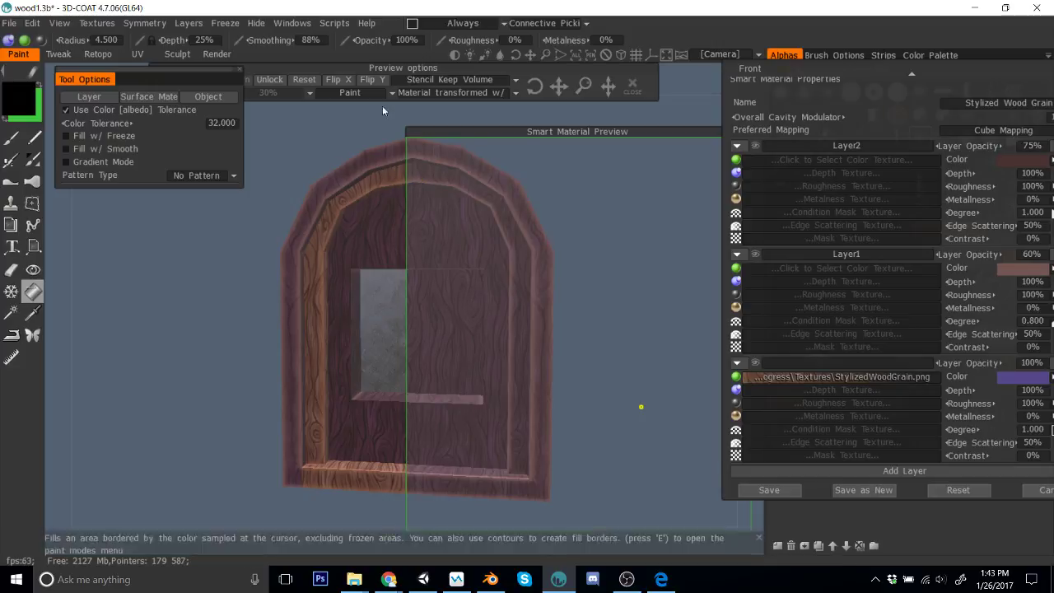
pyautogui.click(150, 95)
pyautogui.click(461, 303)
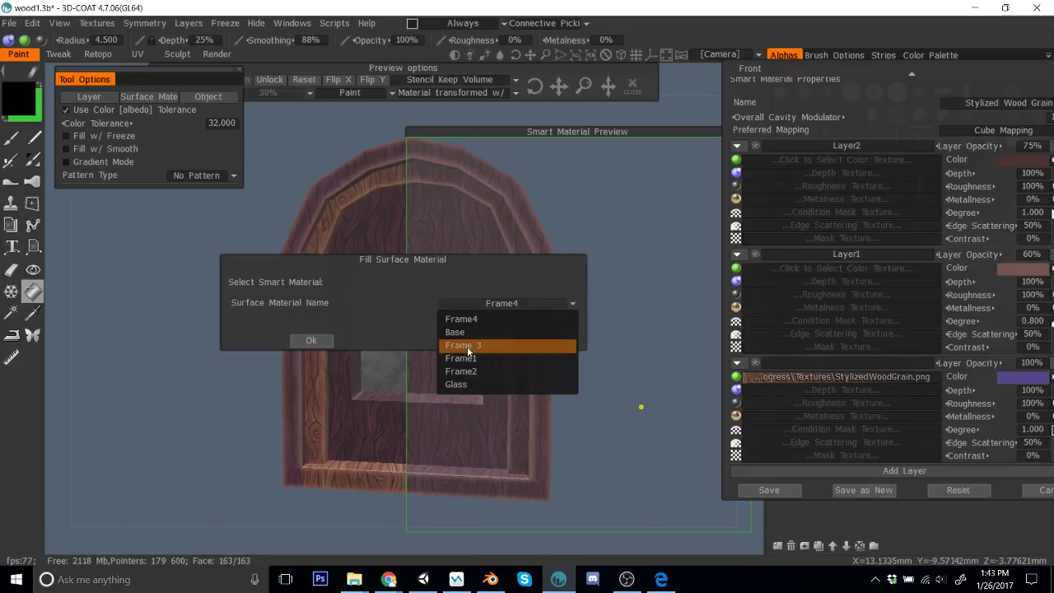
pyautogui.click(484, 368)
pyautogui.click(326, 341)
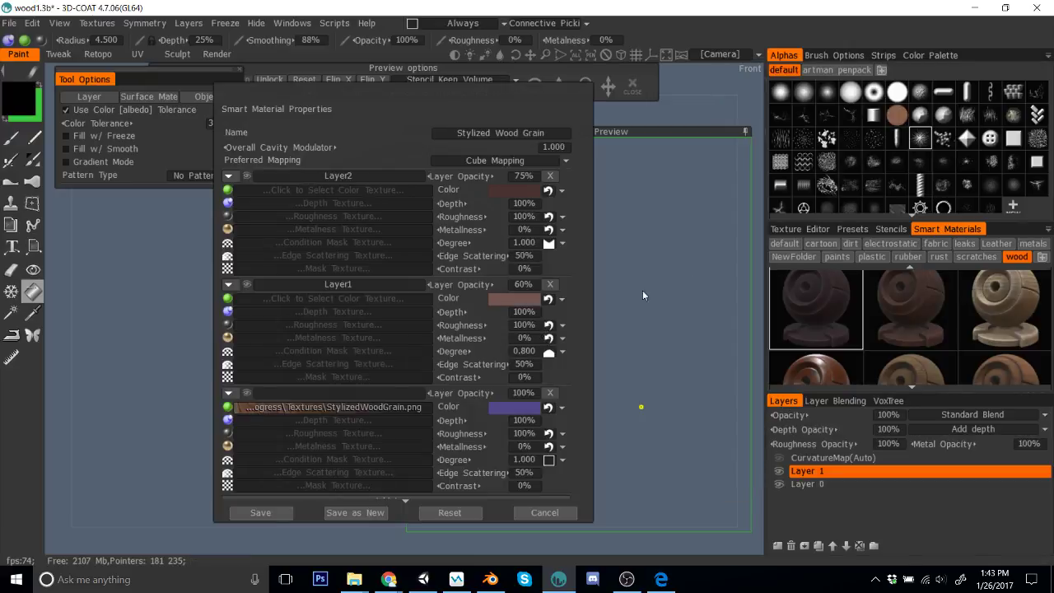
# Step: Fill the Frame1 surface material with the darkened violet Stylized Wood Grain
pyautogui.moveTo(365, 87); pyautogui.dragTo(743, 65)
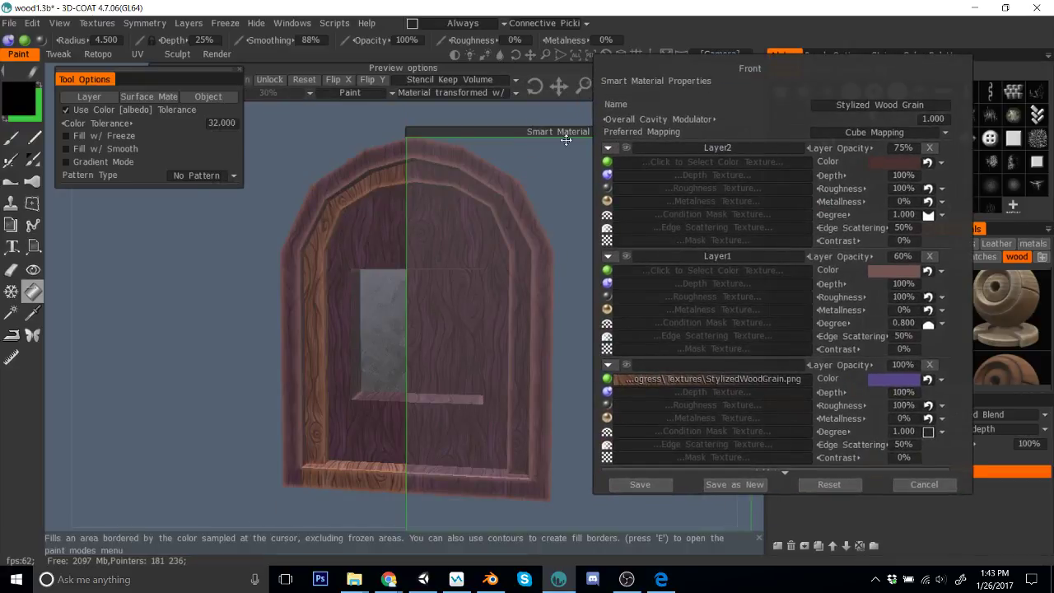
pyautogui.click(149, 97)
pyautogui.click(495, 303)
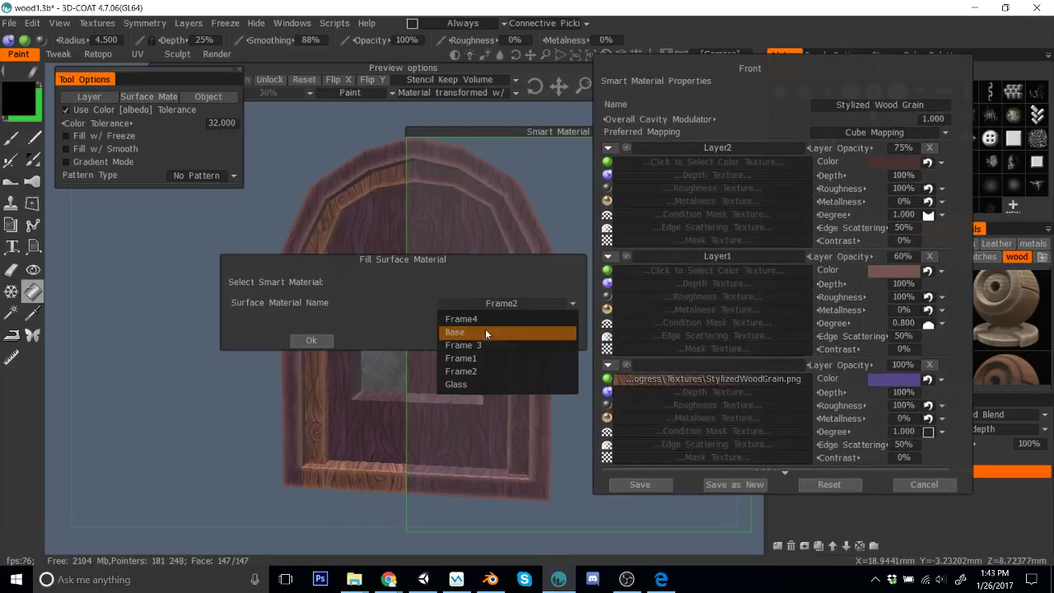
pyautogui.click(483, 359)
pyautogui.click(309, 339)
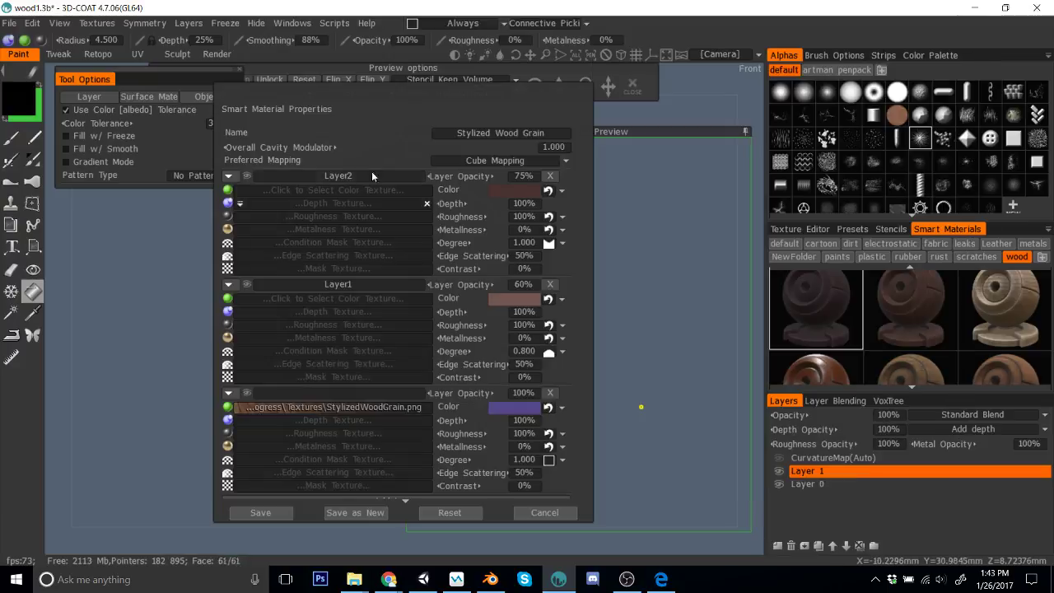
# Step: Fill the Frame2 surface material once more with the same darkened violet Stylized Wood Grain
pyautogui.moveTo(360, 103); pyautogui.dragTo(792, 89)
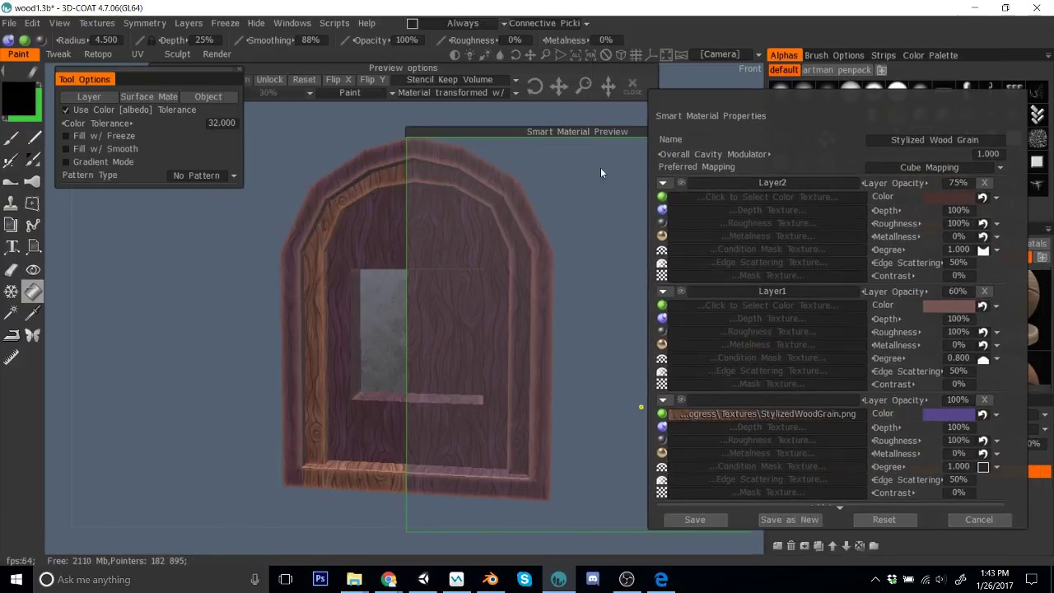
pyautogui.click(149, 96)
pyautogui.click(471, 303)
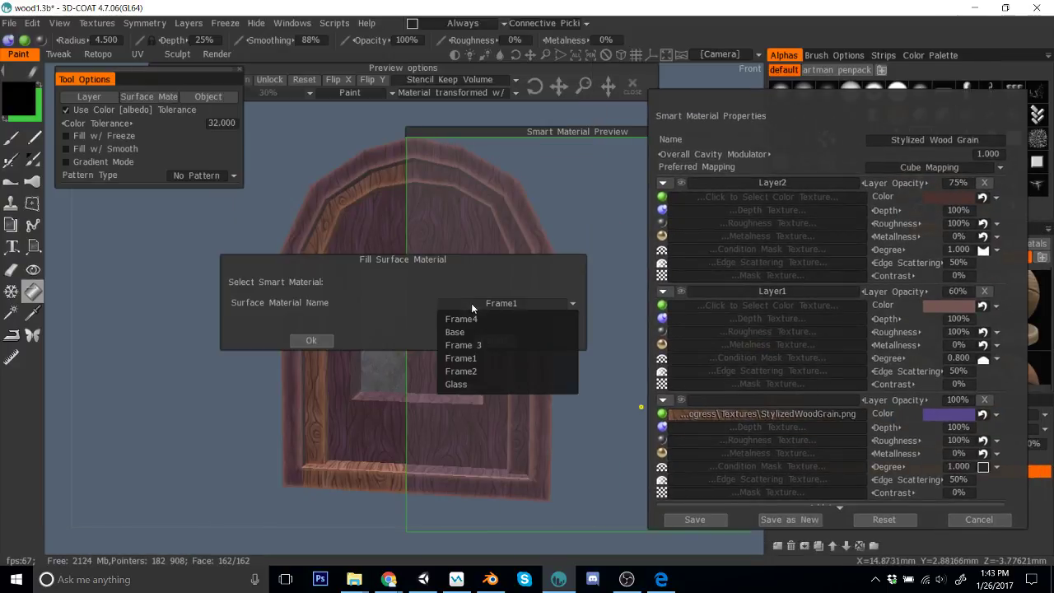
pyautogui.click(484, 369)
pyautogui.click(306, 340)
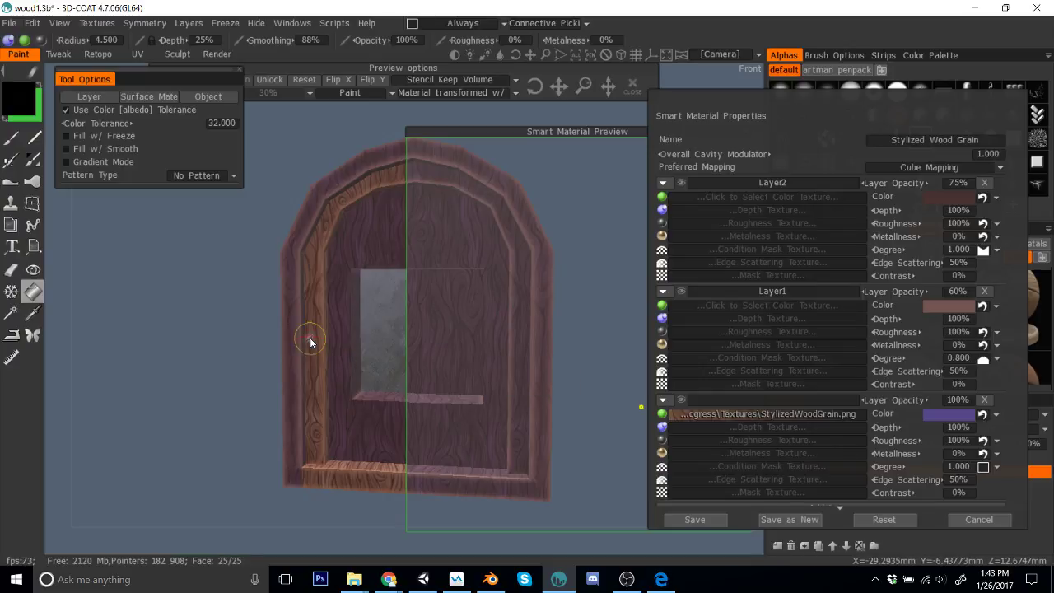
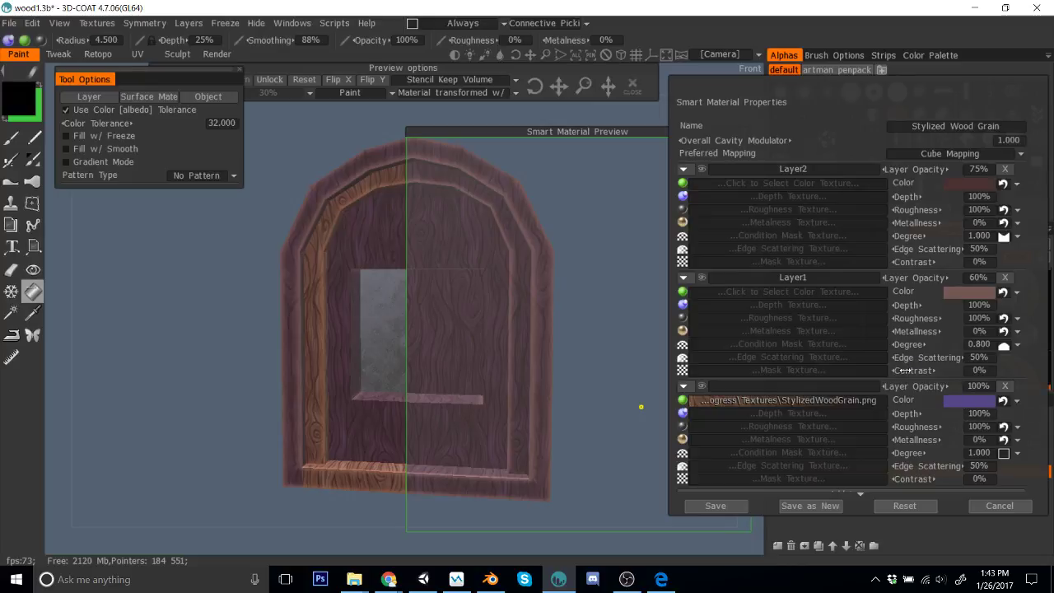
# Step: Set the bottom layer's colour to a brighter violet with hue 249, saturation 57% and lightness 66%
pyautogui.click(955, 407)
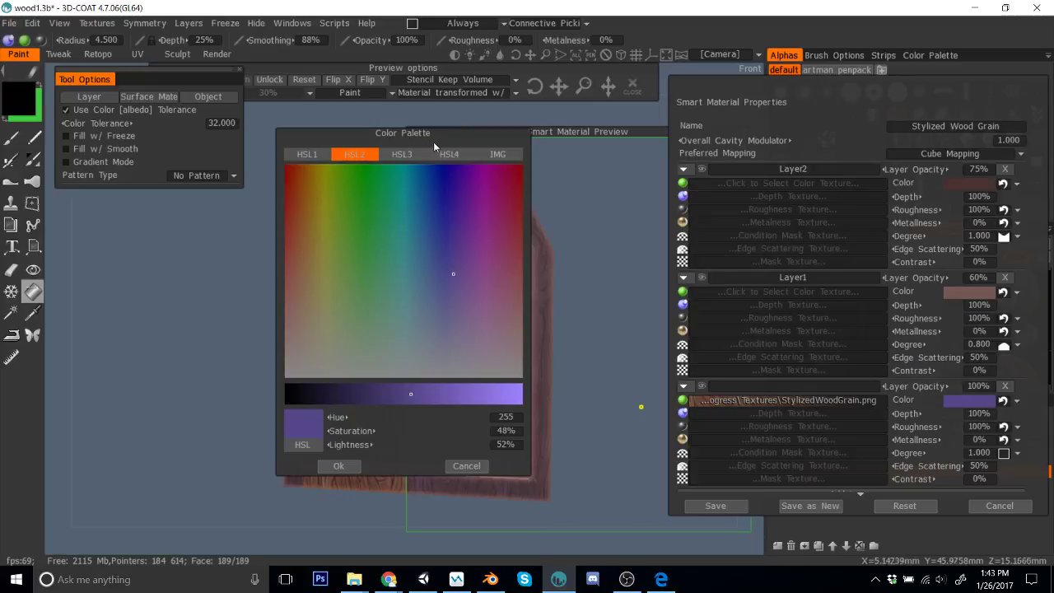
pyautogui.moveTo(495, 141); pyautogui.dragTo(805, 114)
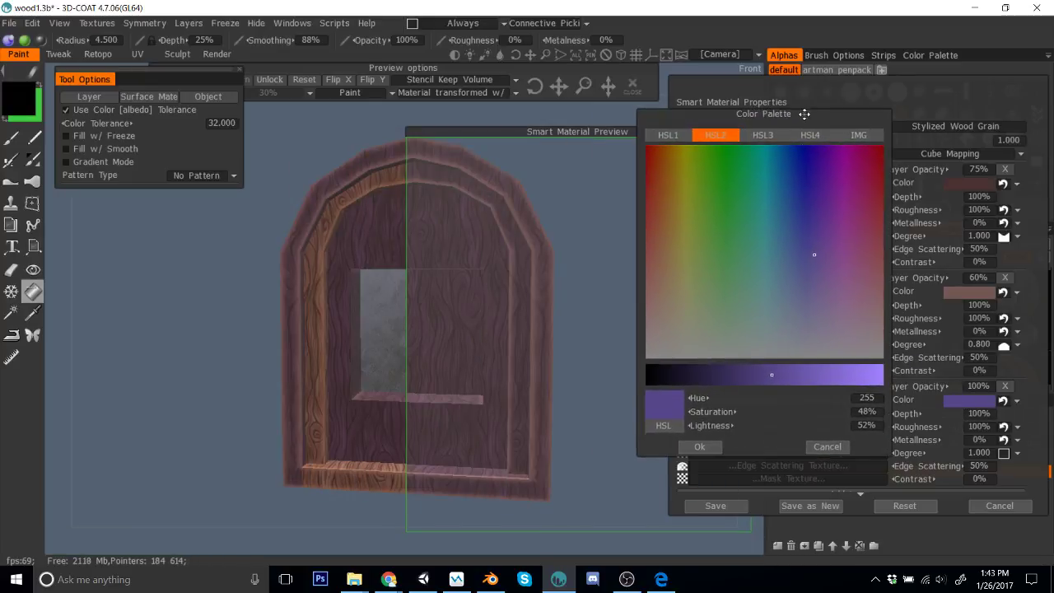
pyautogui.click(803, 377)
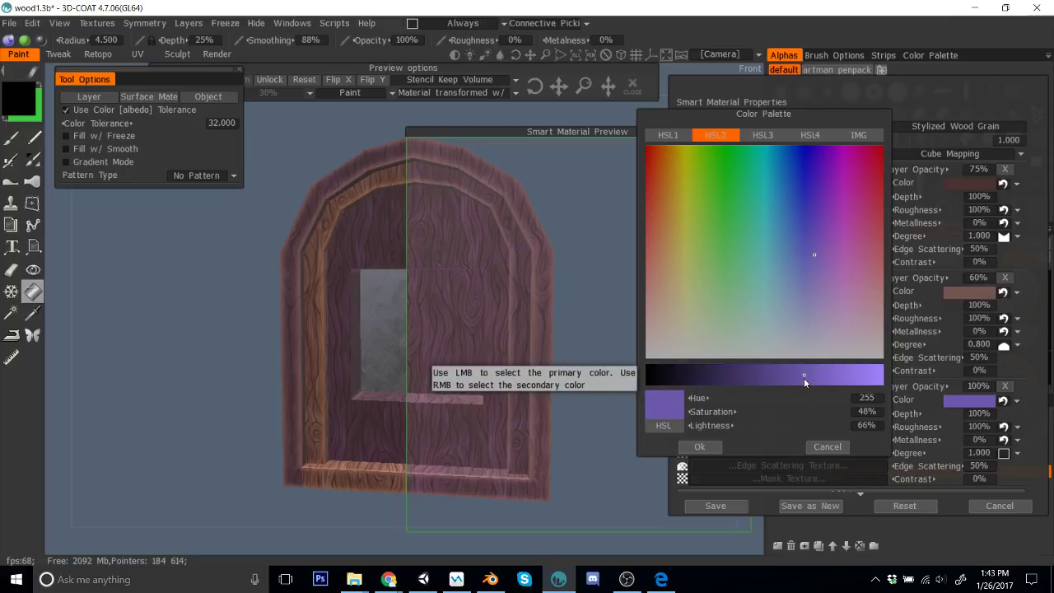
pyautogui.click(814, 277)
pyautogui.click(811, 273)
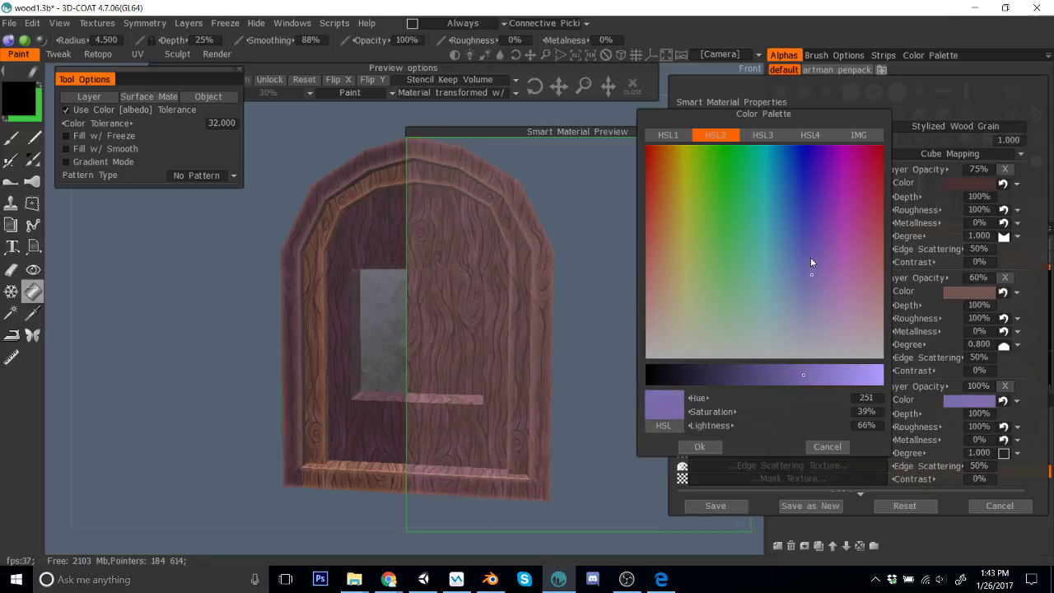
pyautogui.click(812, 237)
pyautogui.click(710, 446)
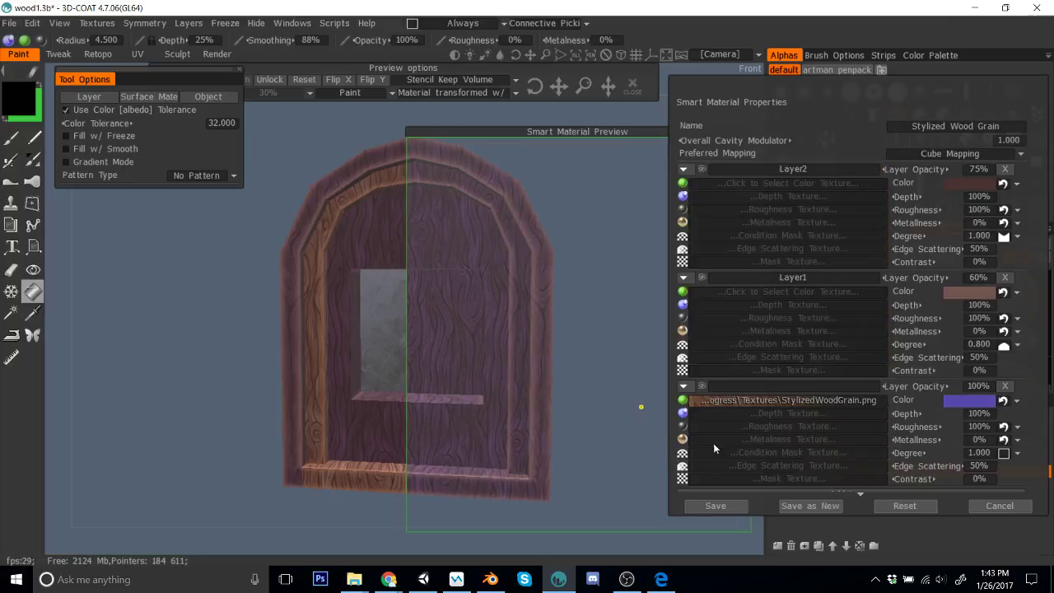
# Step: Refill the Frame2 surface material with the brighter violet Stylized Wood Grain
pyautogui.click(148, 96)
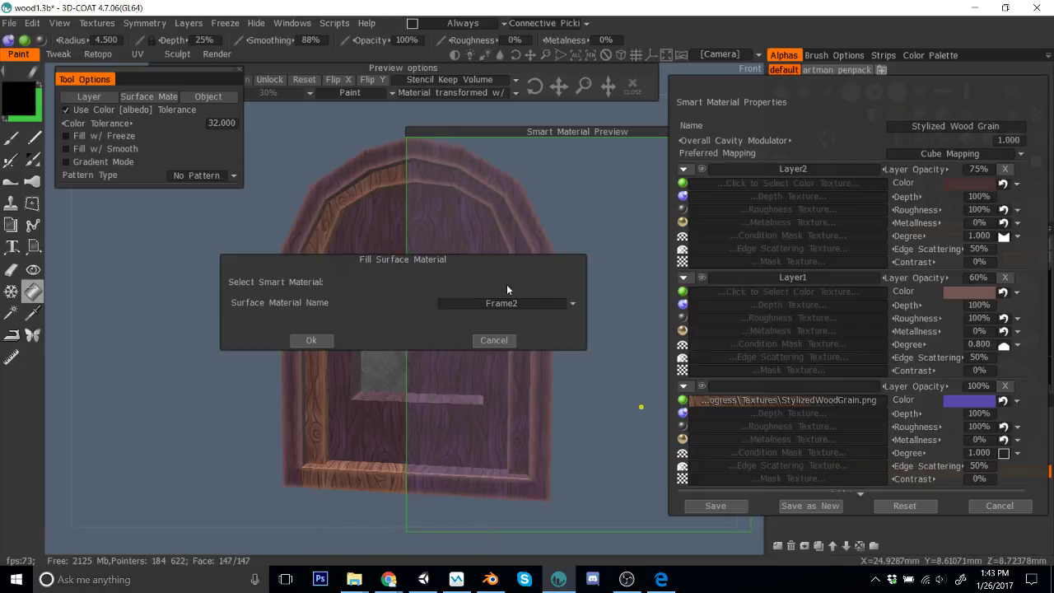
pyautogui.click(321, 339)
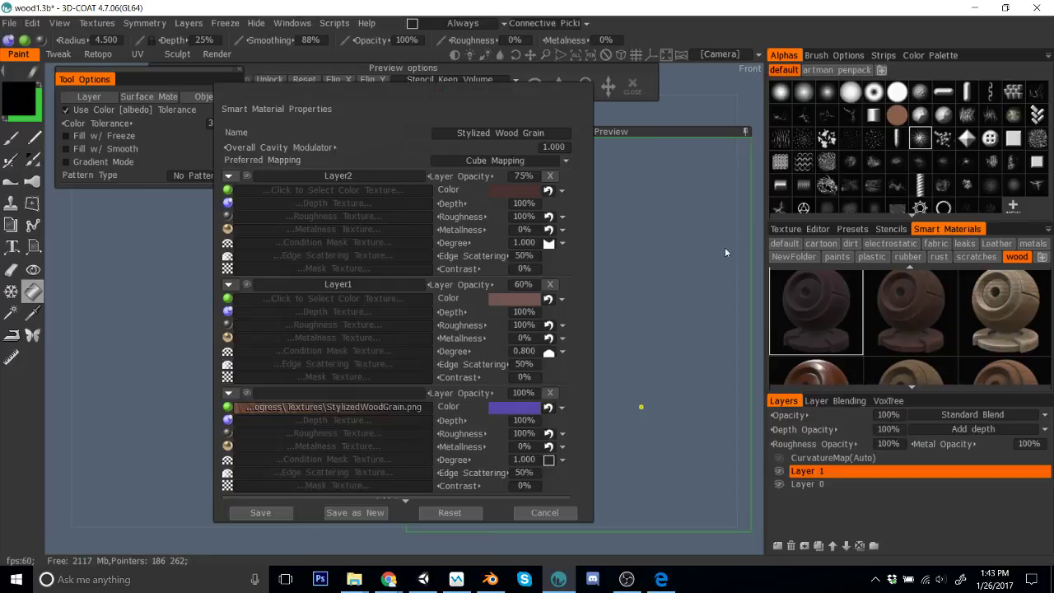
# Step: Set the Stylized Wood Grain's bottom layer colour to a softer violet with hue 251, saturation 46% and lightness 66%
pyautogui.moveTo(441, 105); pyautogui.dragTo(824, 124)
pyautogui.click(927, 440)
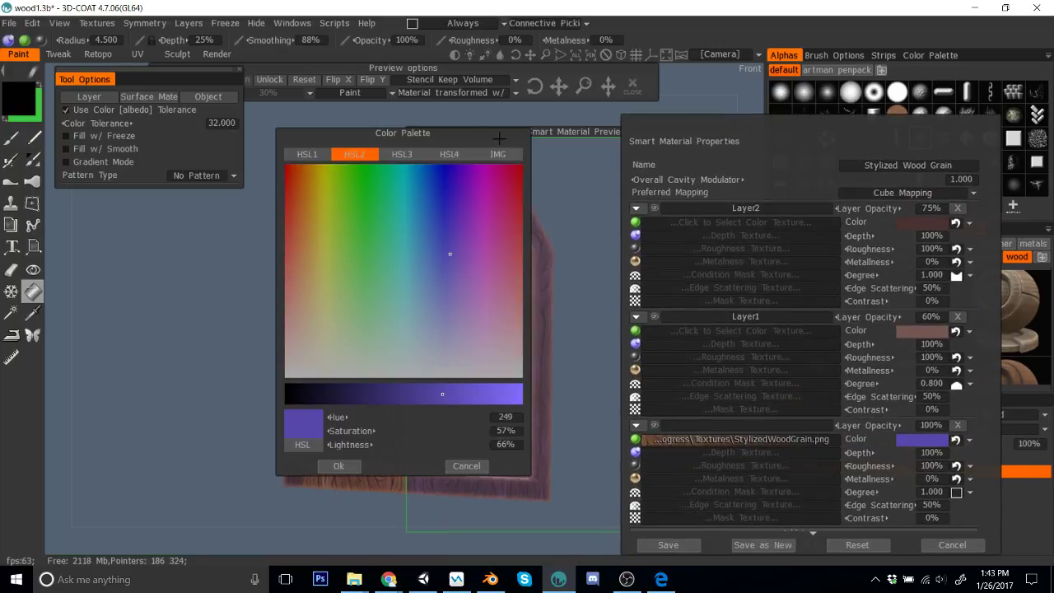
pyautogui.moveTo(469, 135); pyautogui.dragTo(768, 121)
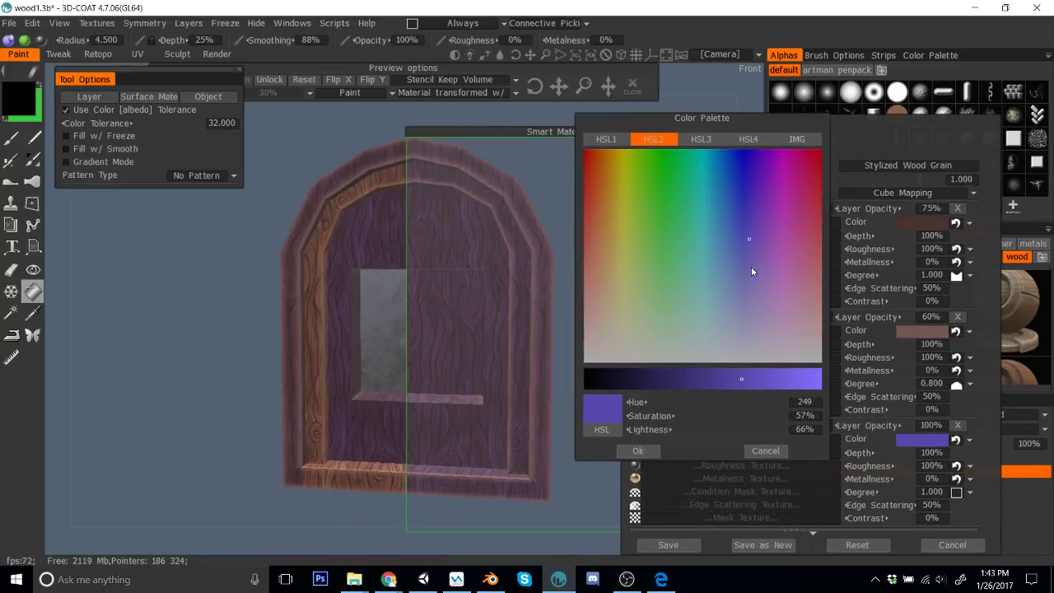
pyautogui.moveTo(751, 267)
pyautogui.mouseDown()
pyautogui.moveTo(755, 255)
pyautogui.moveTo(805, 290)
pyautogui.moveTo(667, 245)
pyautogui.moveTo(816, 304)
pyautogui.mouseUp()
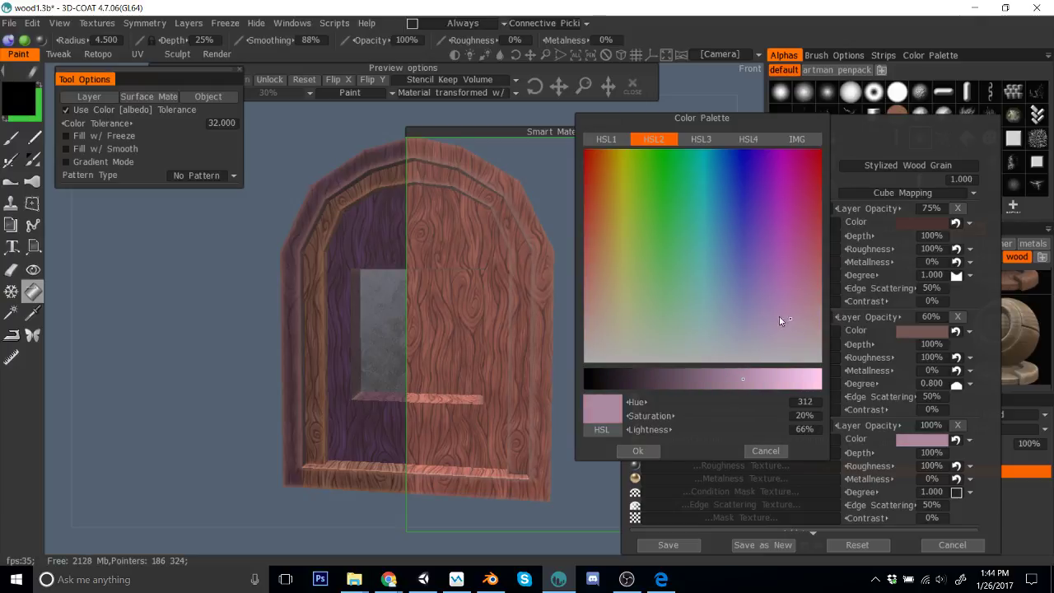
pyautogui.moveTo(779, 321)
pyautogui.mouseDown()
pyautogui.moveTo(734, 307)
pyautogui.moveTo(744, 311)
pyautogui.mouseUp()
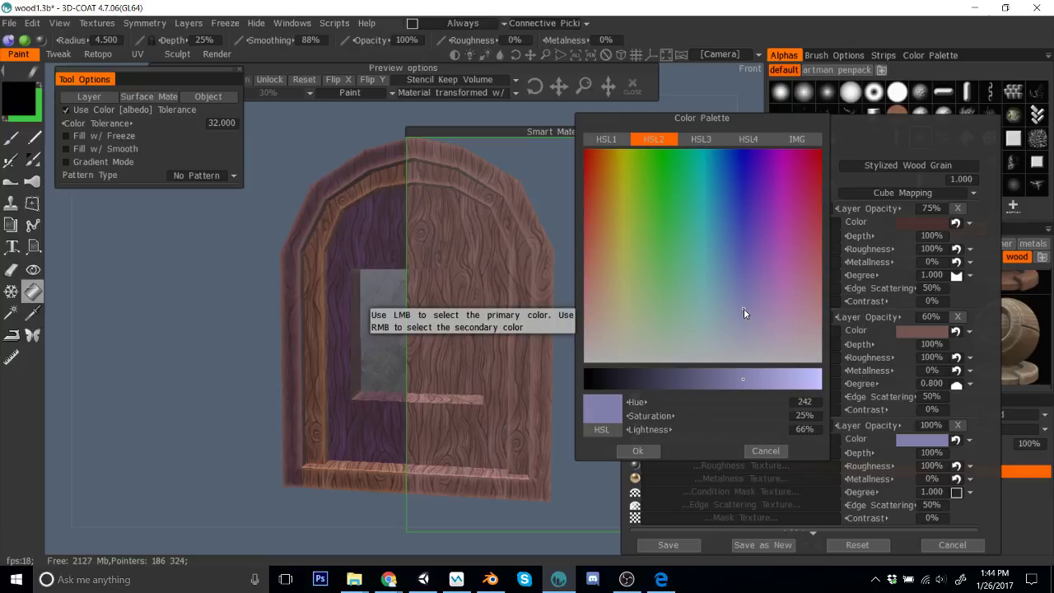
pyautogui.moveTo(744, 312)
pyautogui.mouseDown()
pyautogui.moveTo(732, 310)
pyautogui.moveTo(749, 317)
pyautogui.moveTo(740, 333)
pyautogui.moveTo(756, 338)
pyautogui.moveTo(750, 263)
pyautogui.mouseUp()
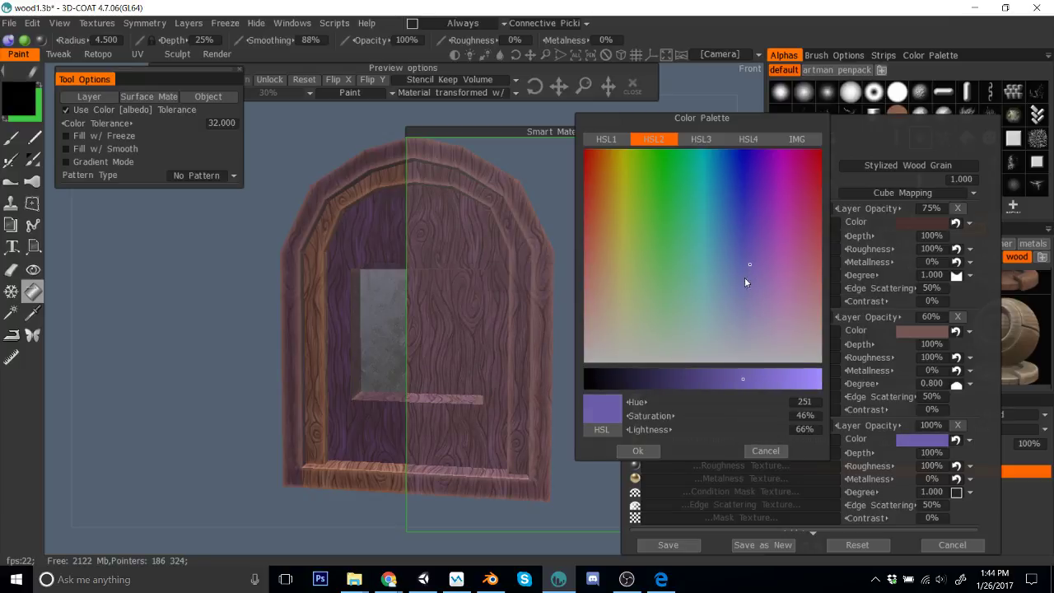
pyautogui.click(639, 452)
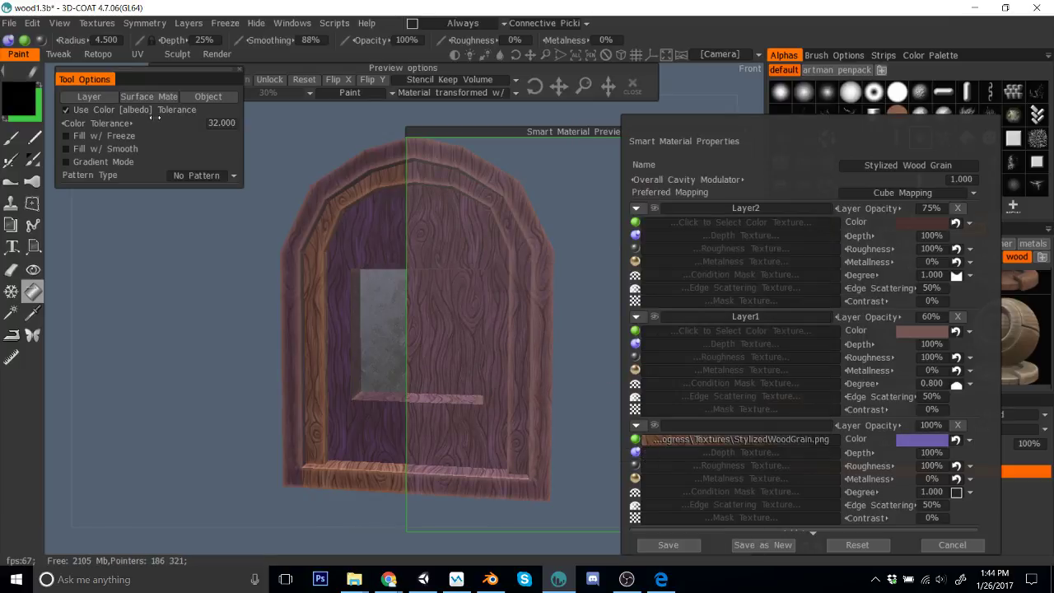
# Step: Fill the Frame1 surface material with the softer violet Stylized Wood Grain
pyautogui.click(151, 96)
pyautogui.click(503, 305)
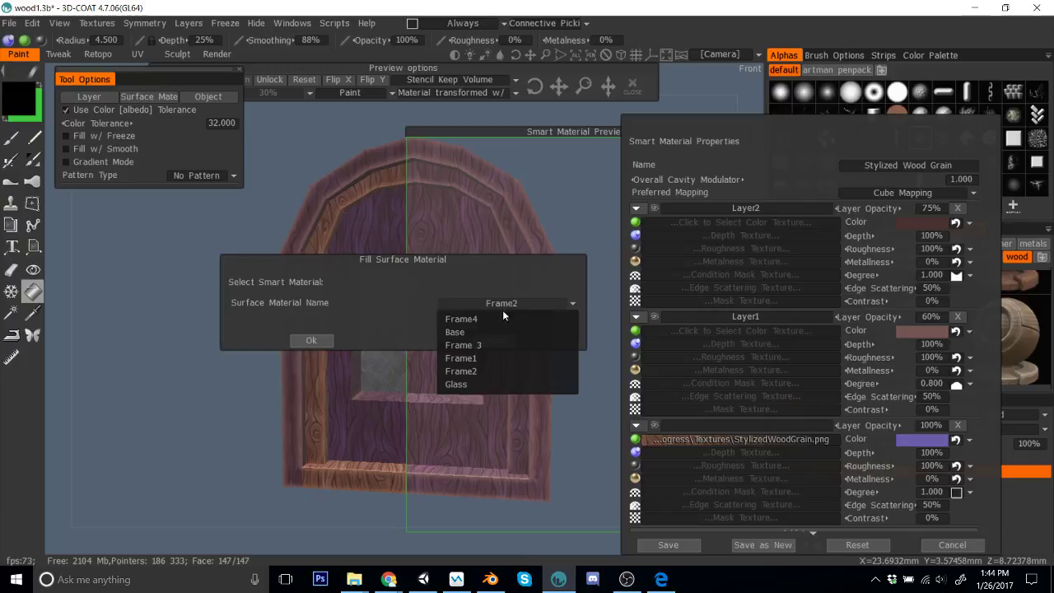
pyautogui.click(497, 362)
pyautogui.click(311, 340)
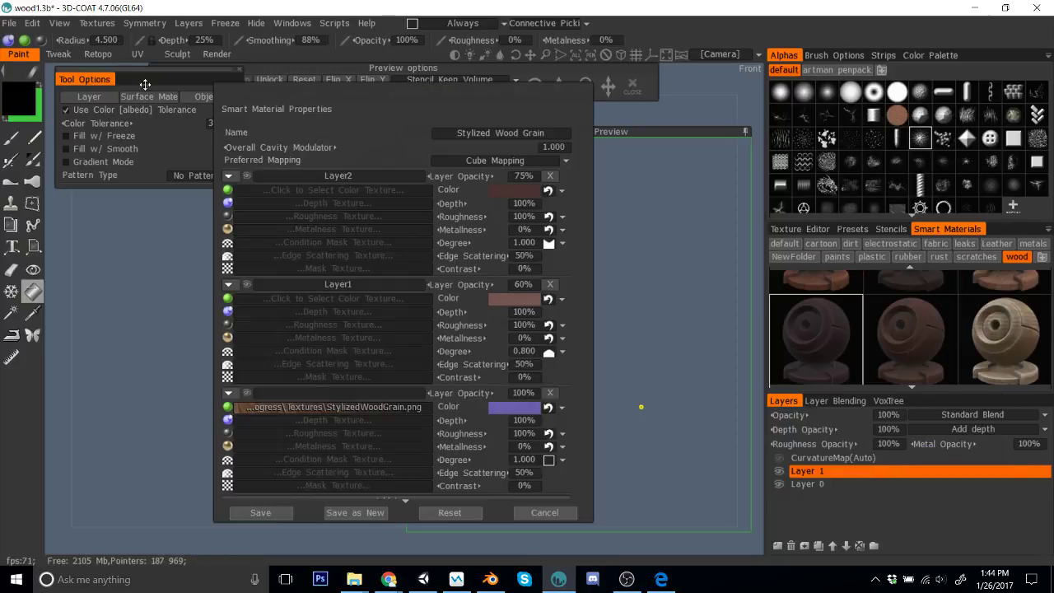
# Step: Fill the Frame2 surface material with the same softer violet Stylized Wood Grain
pyautogui.click(160, 98)
pyautogui.click(503, 303)
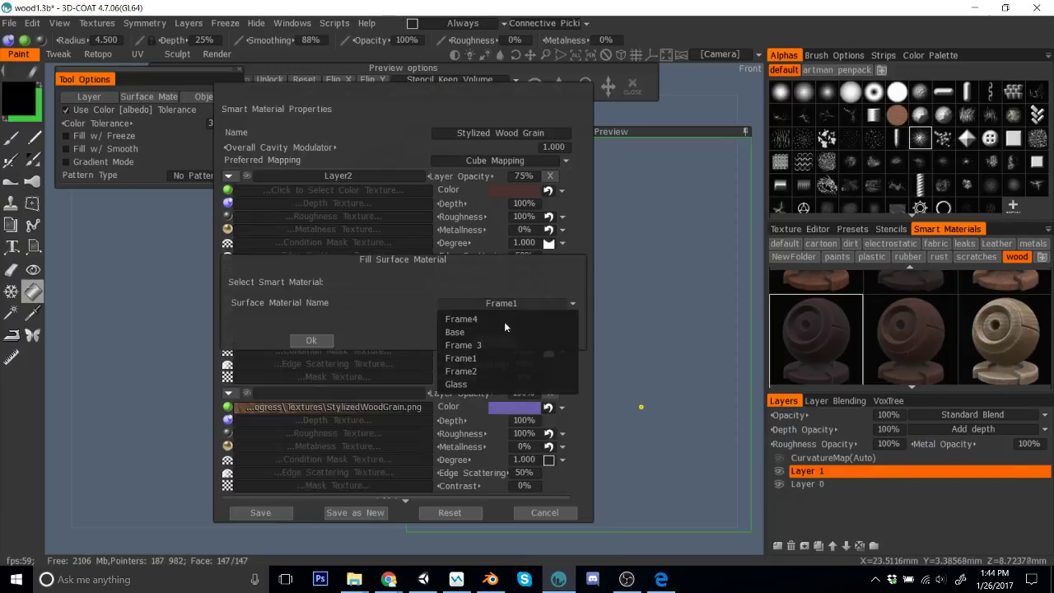
pyautogui.click(504, 372)
pyautogui.click(311, 340)
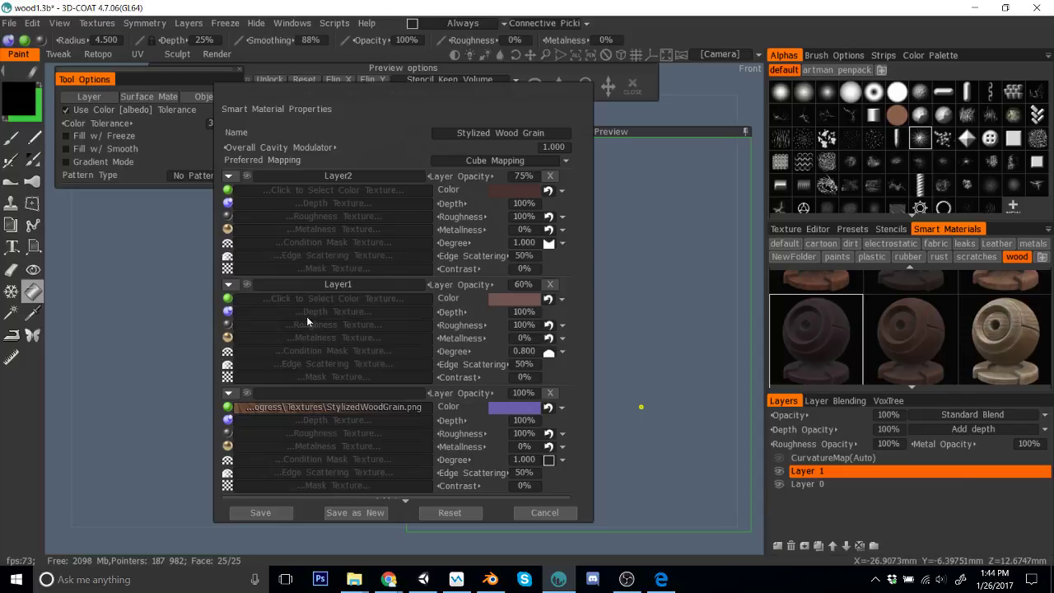
# Step: Fill the Frame4 surface material with the softer violet wood grain and move the material preview away from the model
pyautogui.click(151, 96)
pyautogui.click(524, 303)
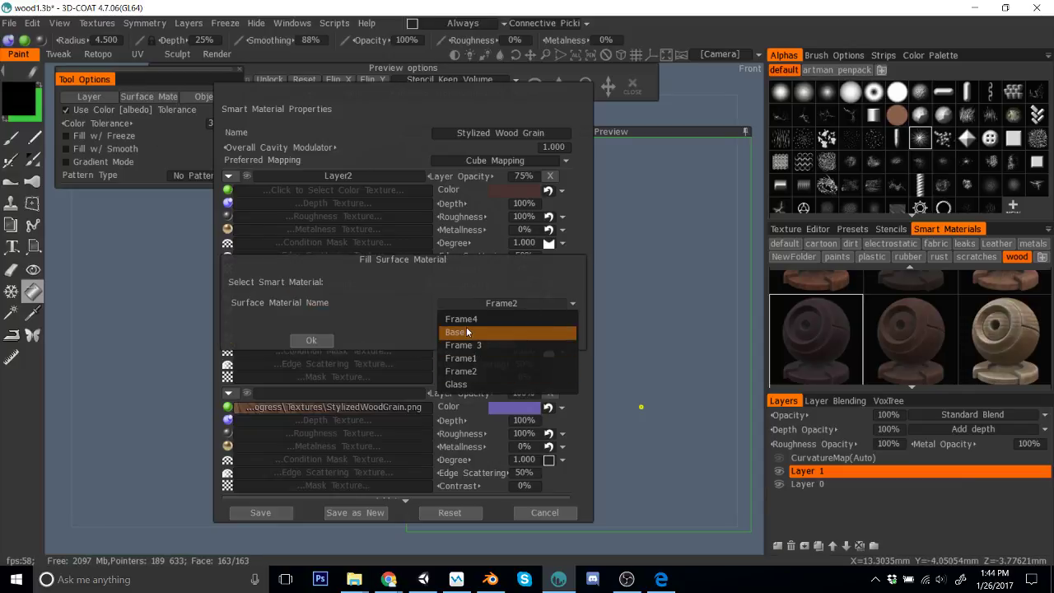
pyautogui.click(466, 316)
pyautogui.click(311, 340)
pyautogui.moveTo(350, 100); pyautogui.dragTo(861, 105)
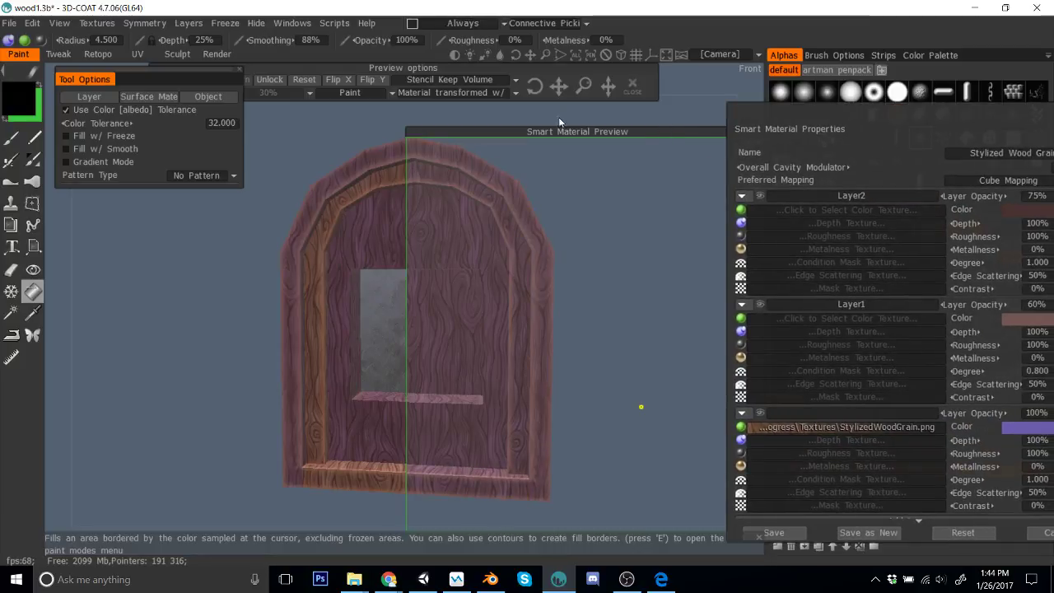
pyautogui.moveTo(607, 134); pyautogui.dragTo(409, 123)
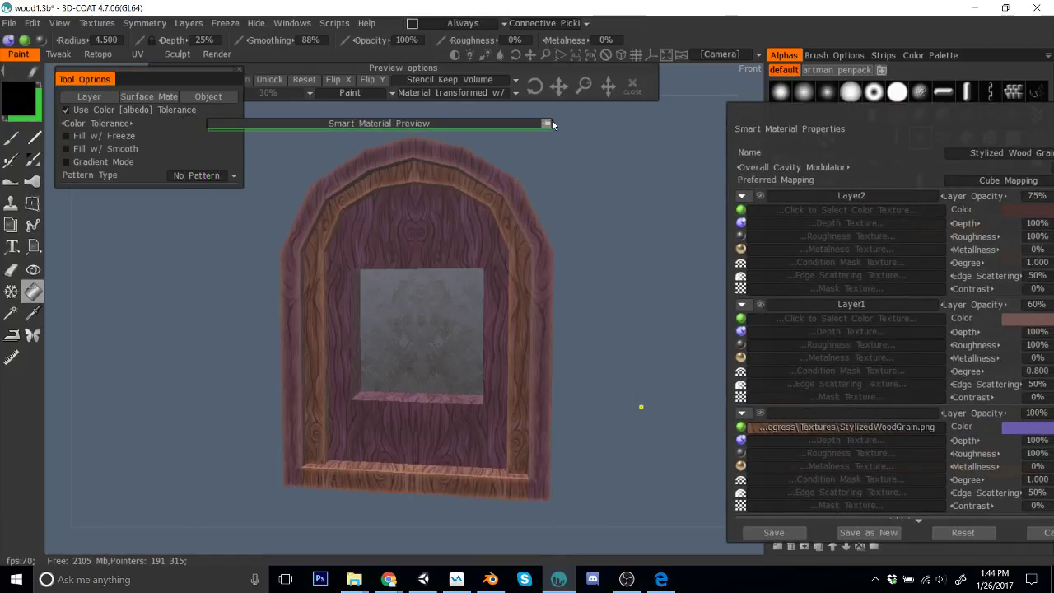
pyautogui.moveTo(641, 363); pyautogui.dragTo(560, 354)
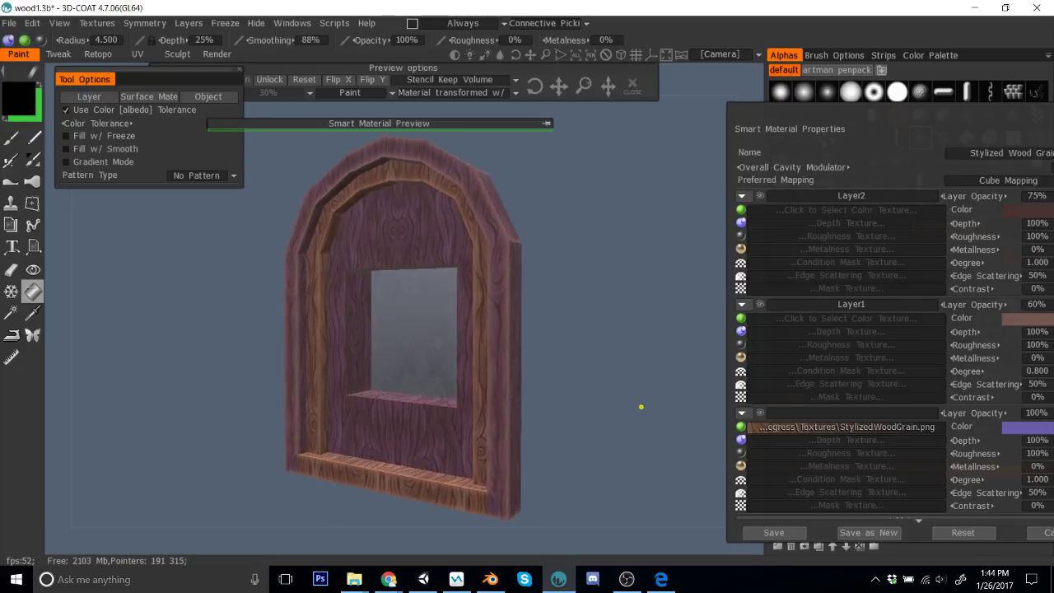
# Step: Save the wood1 project under its existing file name
pyautogui.click(9, 22)
pyautogui.click(9, 22)
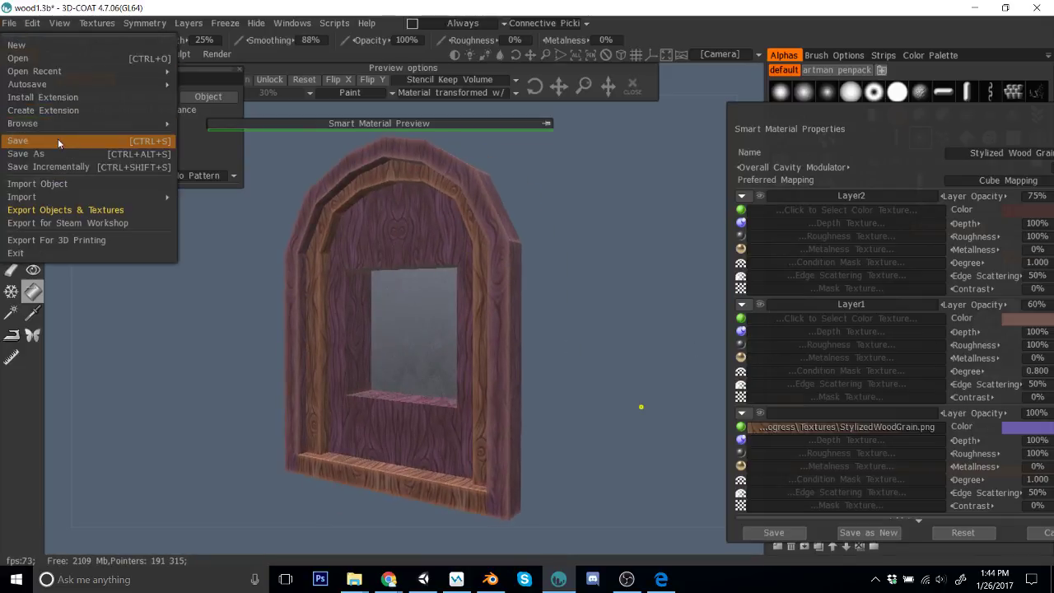
pyautogui.click(58, 144)
# Step: Start exporting objects and textures, creating and opening a new archwindow folder inside Gatehouse for the output mesh
pyautogui.click(32, 22)
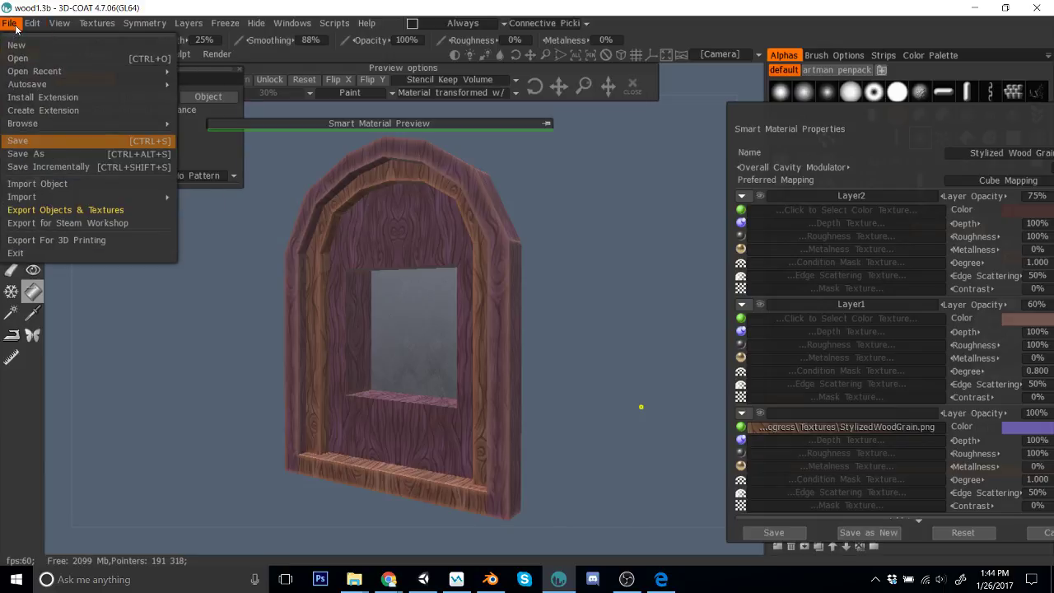
pyautogui.click(91, 209)
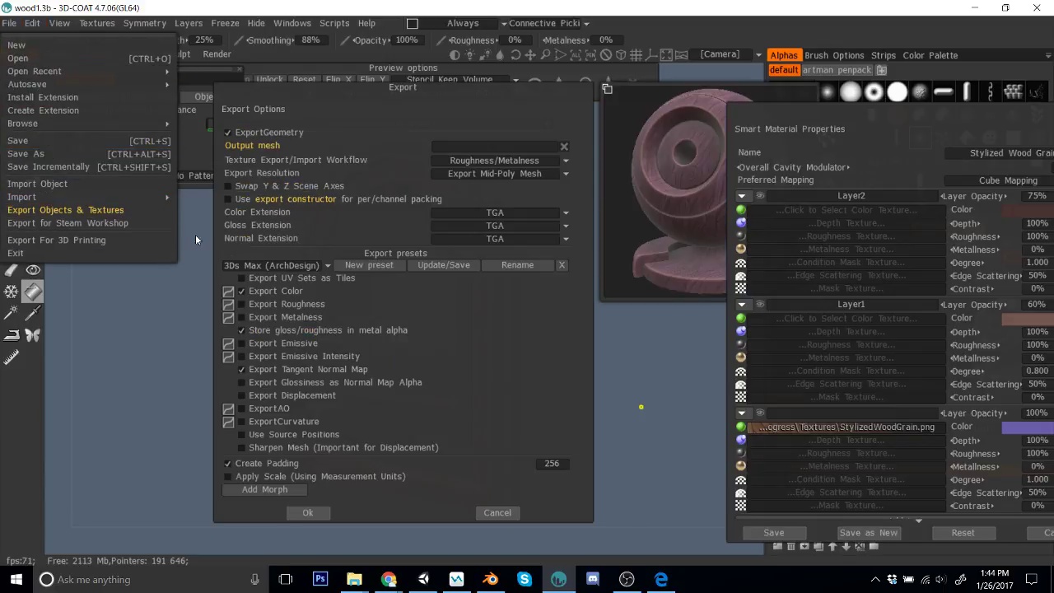
pyautogui.click(485, 148)
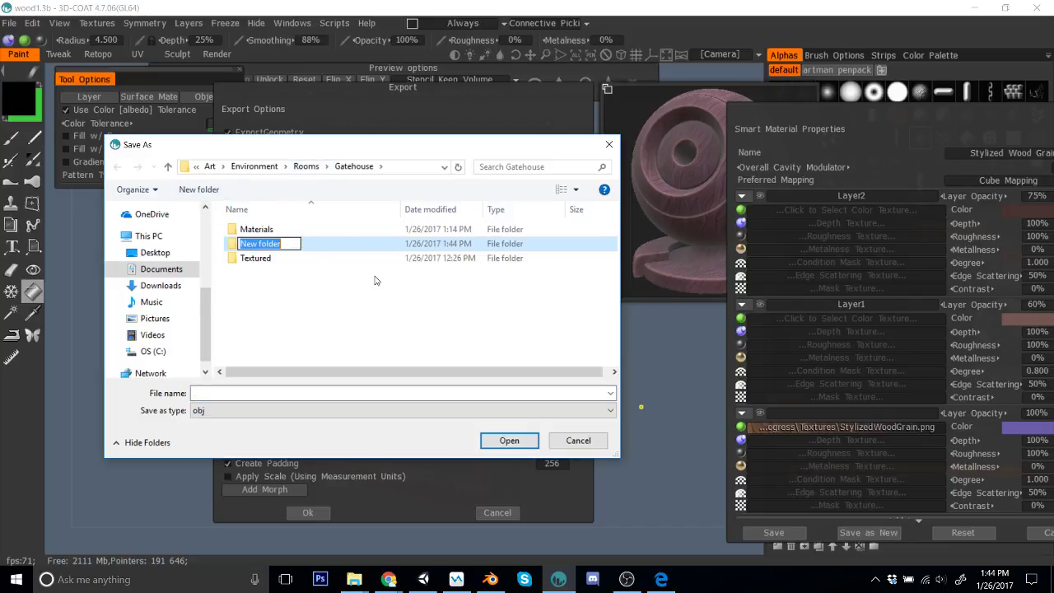
pyautogui.write('archwindow')
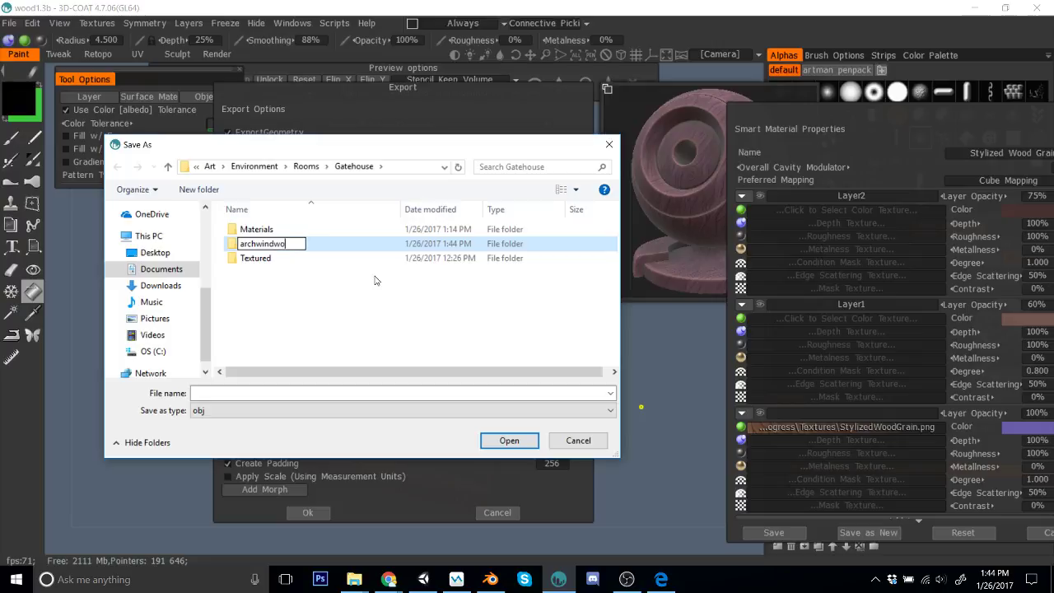
pyautogui.press('Return')
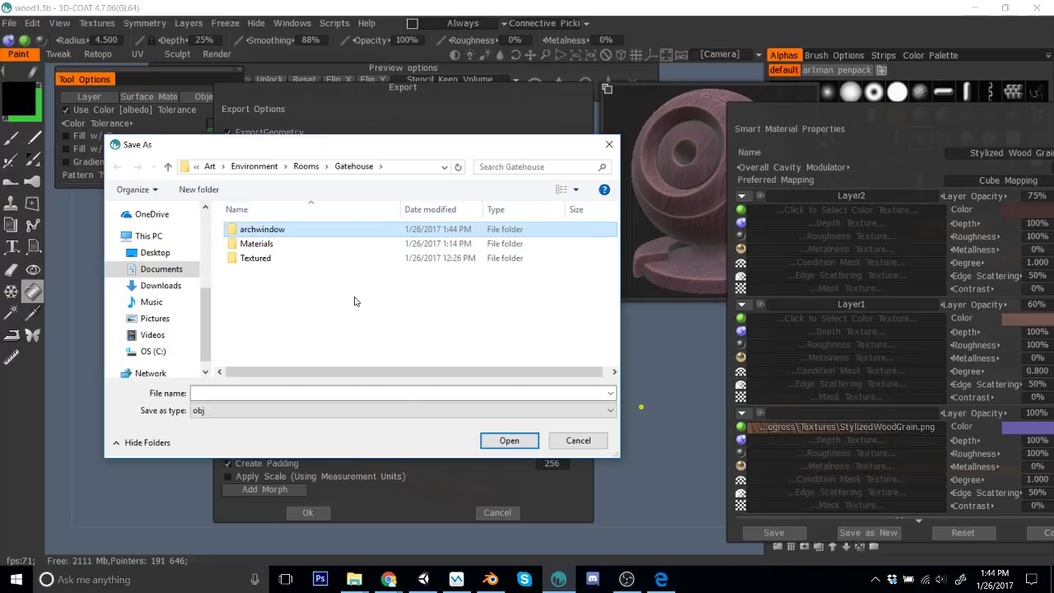
pyautogui.doubleClick(288, 230)
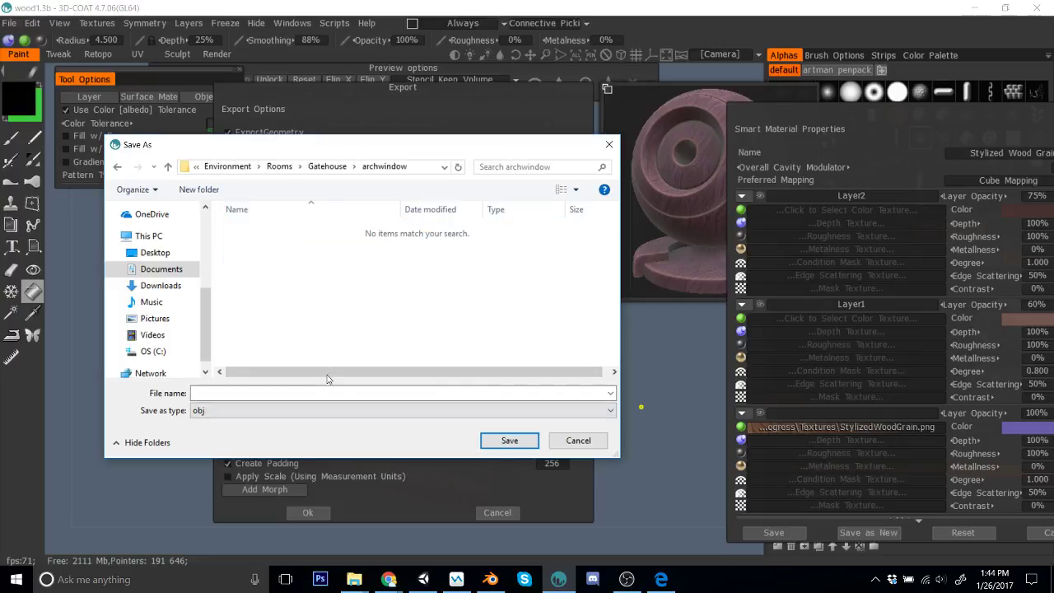
# Step: Name the output mesh wood1 and save it in FBX format in the archwindow folder
pyautogui.click(337, 394)
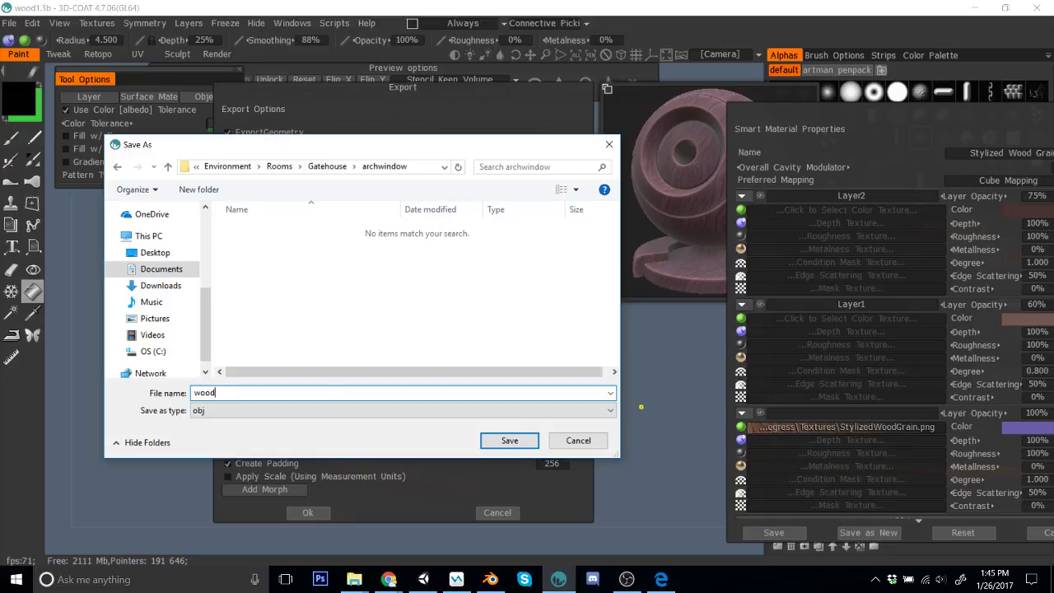
pyautogui.click(338, 410)
pyautogui.click(205, 451)
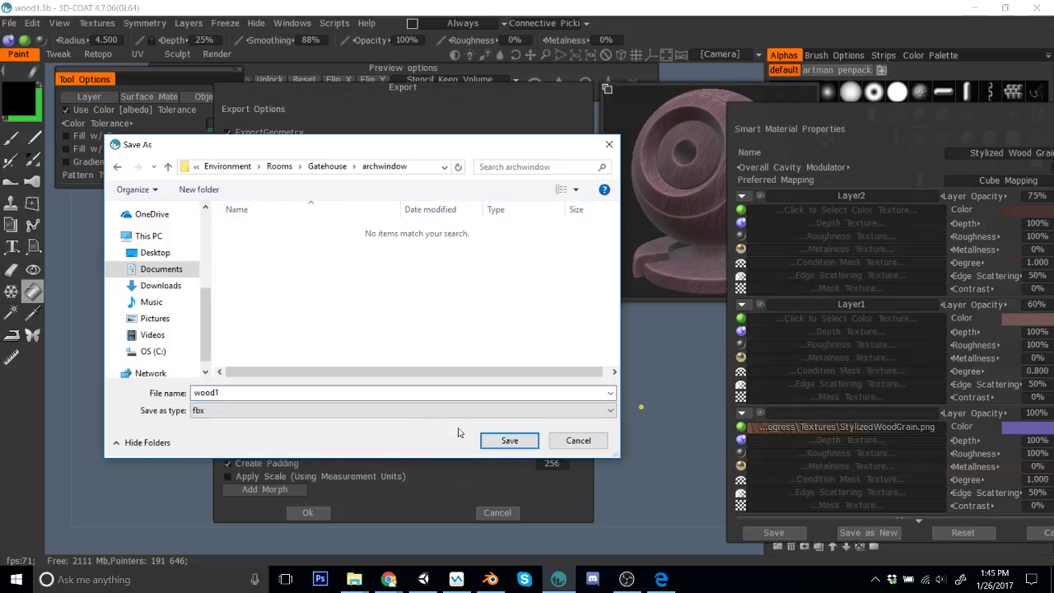
pyautogui.click(512, 442)
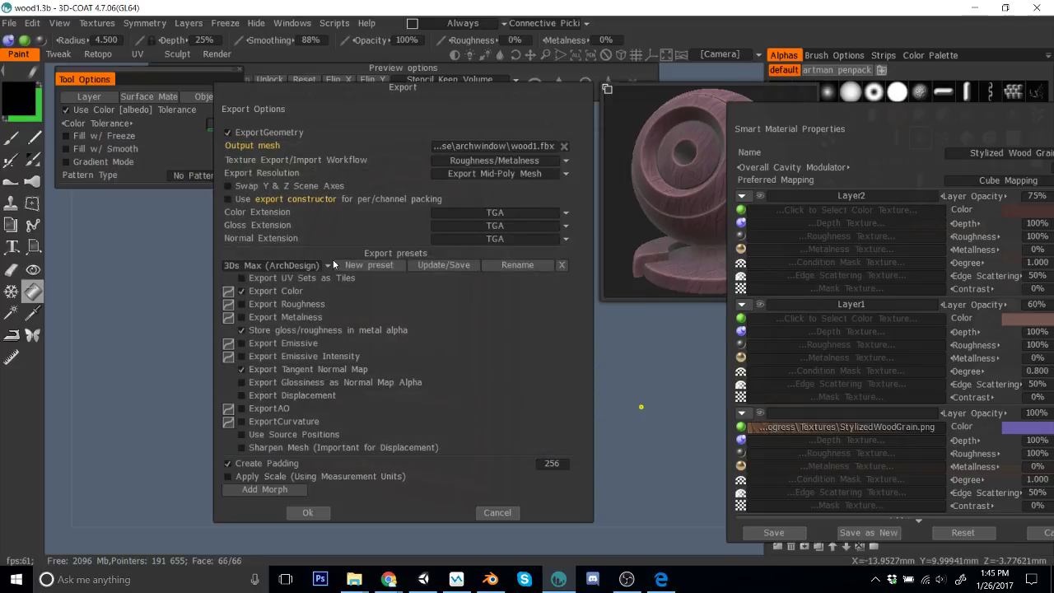
# Step: Choose the Unity (Standard) export preset, remove its Height and Emission textures, and run the export
pyautogui.click(245, 268)
pyautogui.click(267, 439)
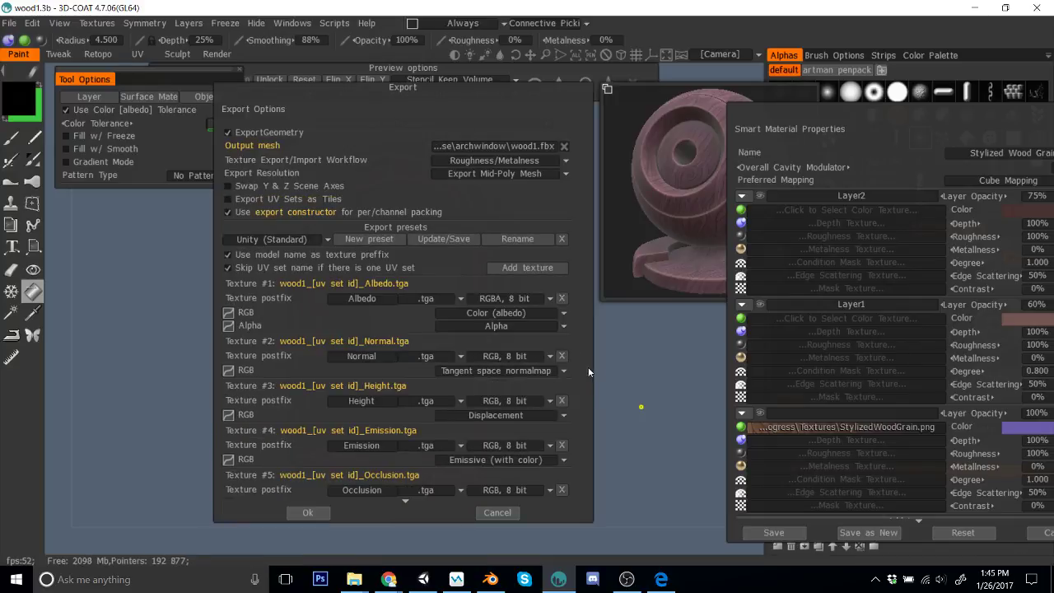
pyautogui.click(561, 400)
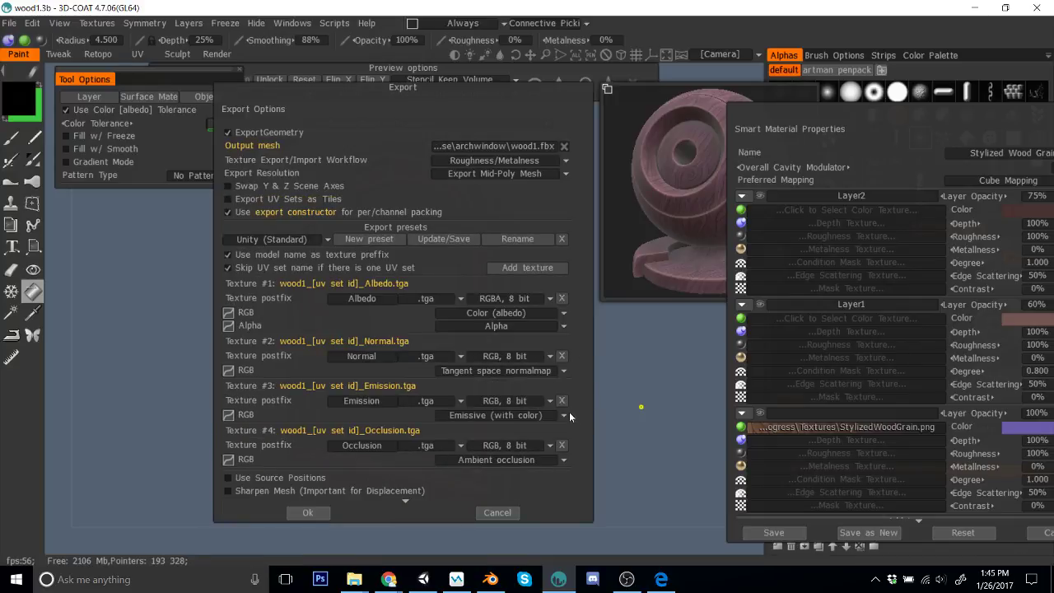
pyautogui.click(562, 400)
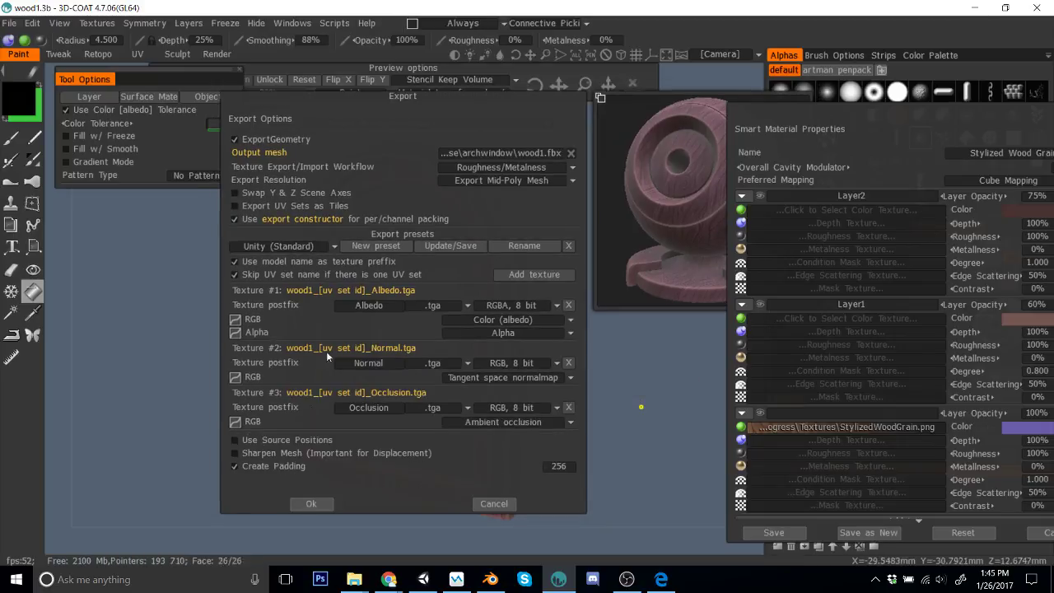
pyautogui.click(309, 504)
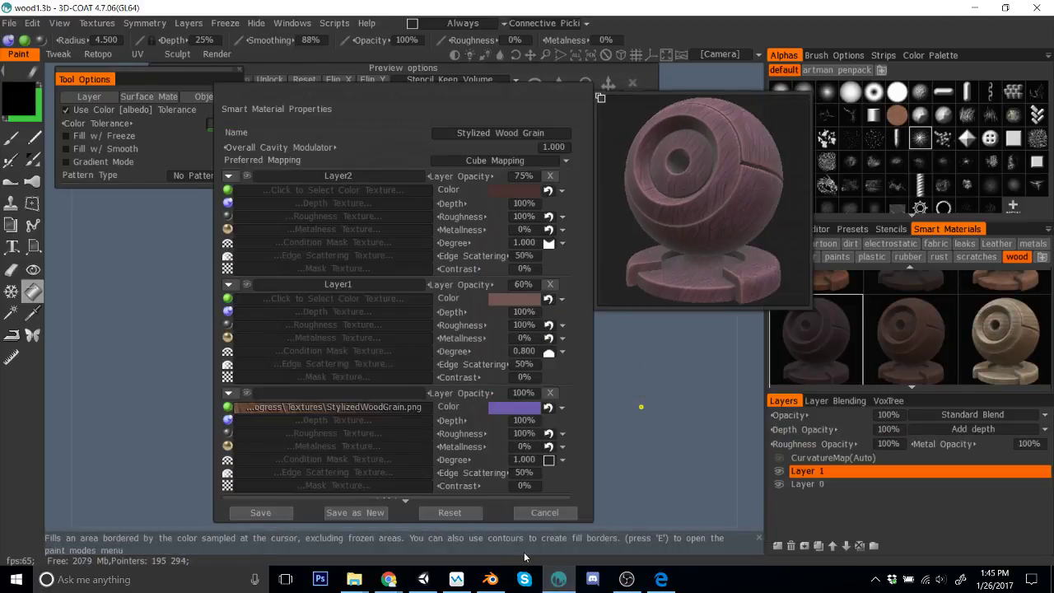
# Step: Switch to Unity and select the arched window on the stone wall of the Gatehouse scene
pyautogui.click(427, 581)
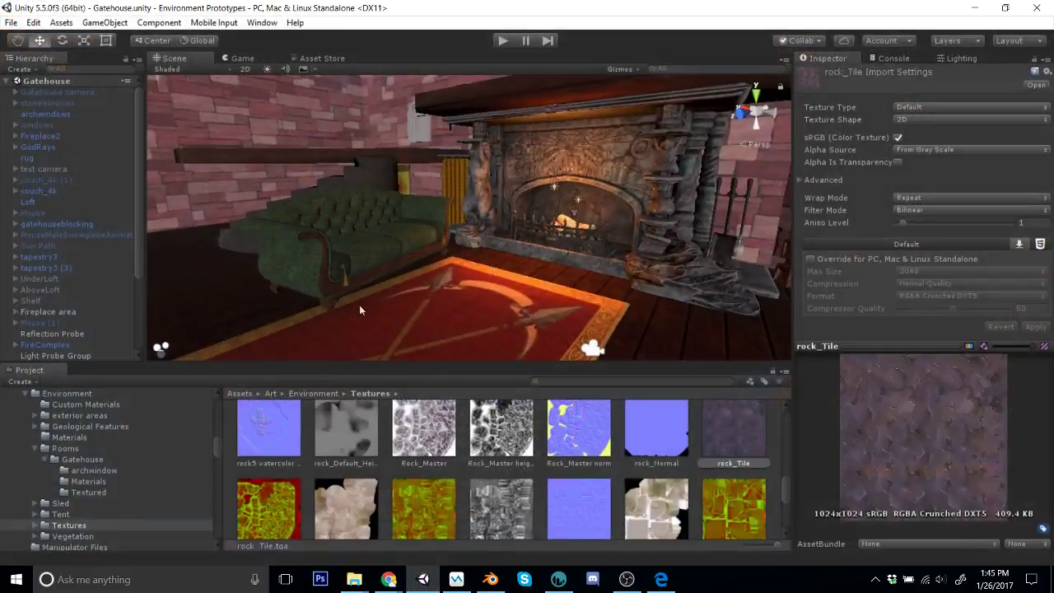
pyautogui.moveTo(326, 198); pyautogui.dragTo(472, 167, button='right')
pyautogui.click(472, 166)
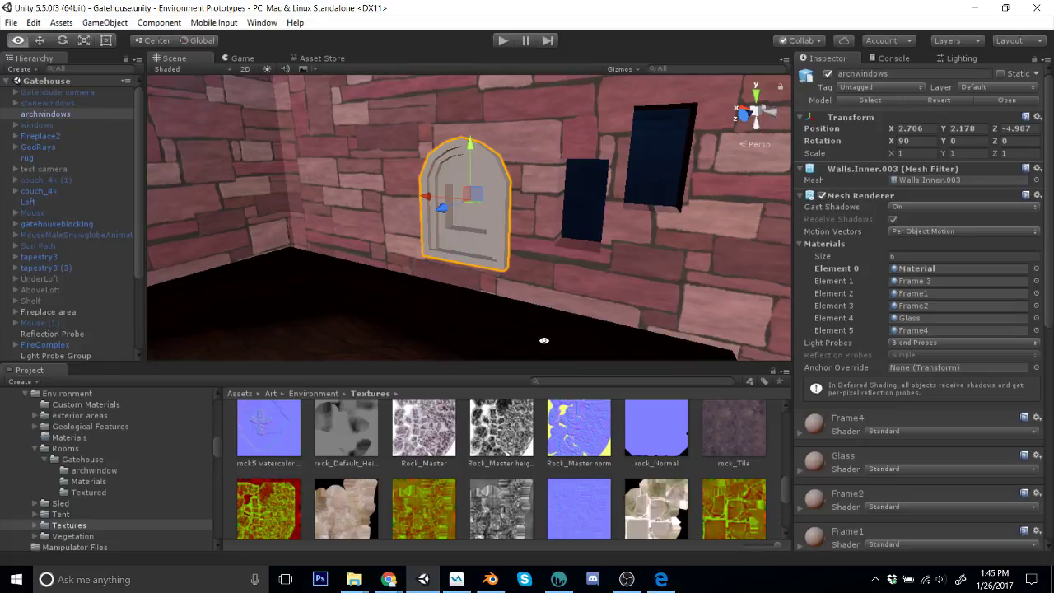
pyautogui.moveTo(544, 340); pyautogui.dragTo(612, 327, button='right')
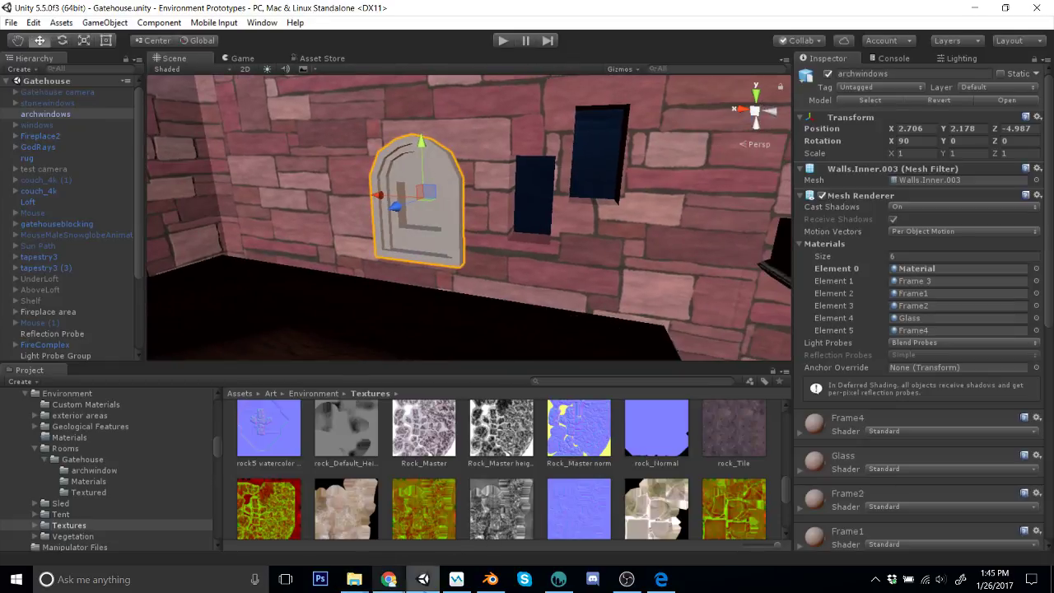
# Step: Switch to Blender, try to save Gatehousewindows.blend, and return to Unity
pyautogui.click(491, 579)
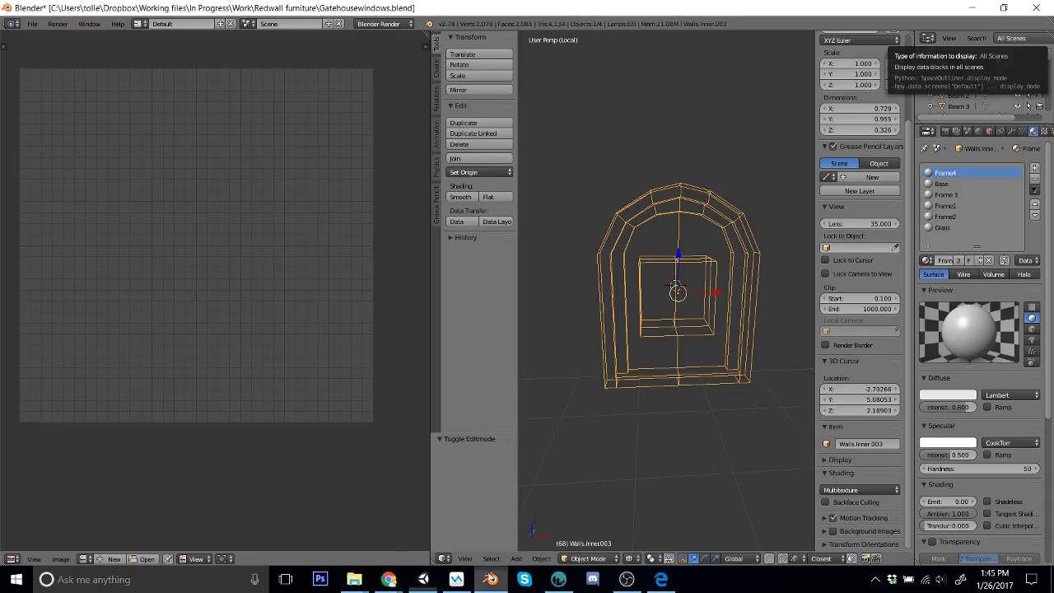
pyautogui.hotkey('ctrl', 's')
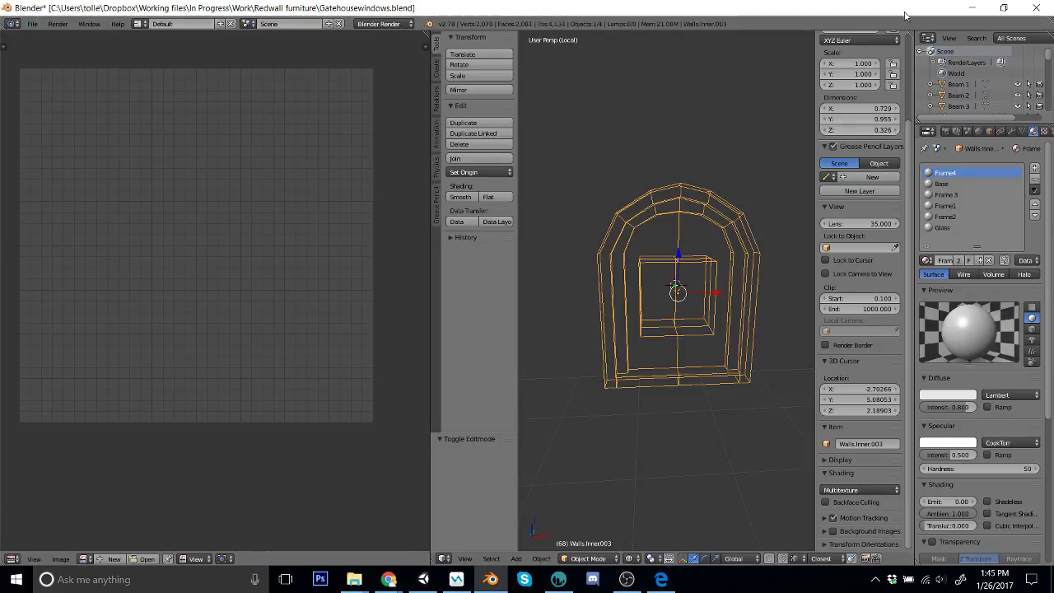
pyautogui.click(972, 7)
# Step: Switch to Unity and open the archwindow folder inside Rooms > Gatehouse in the project assets
pyautogui.keyDown('alt'); pyautogui.moveTo(553, 253); pyautogui.dragTo(412, 336); pyautogui.keyUp('alt')
pyautogui.click(332, 395)
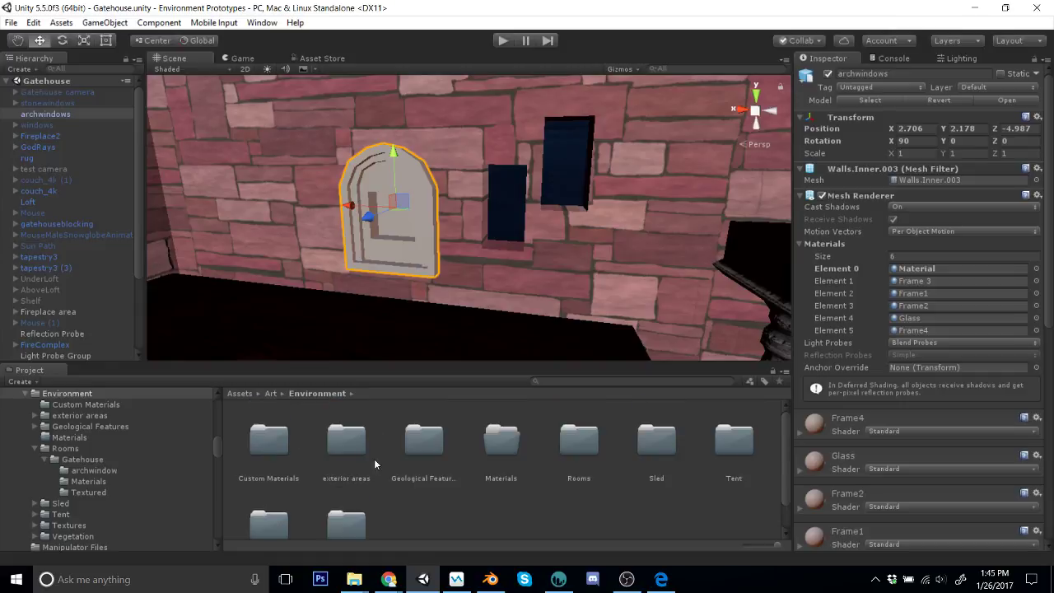
pyautogui.doubleClick(579, 441)
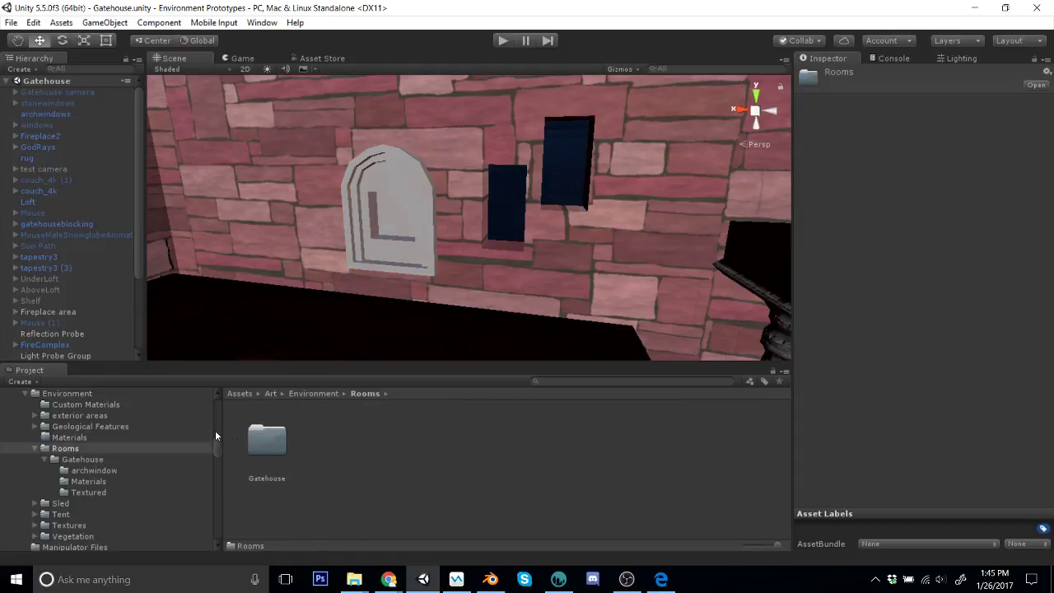
pyautogui.doubleClick(268, 440)
pyautogui.doubleClick(269, 441)
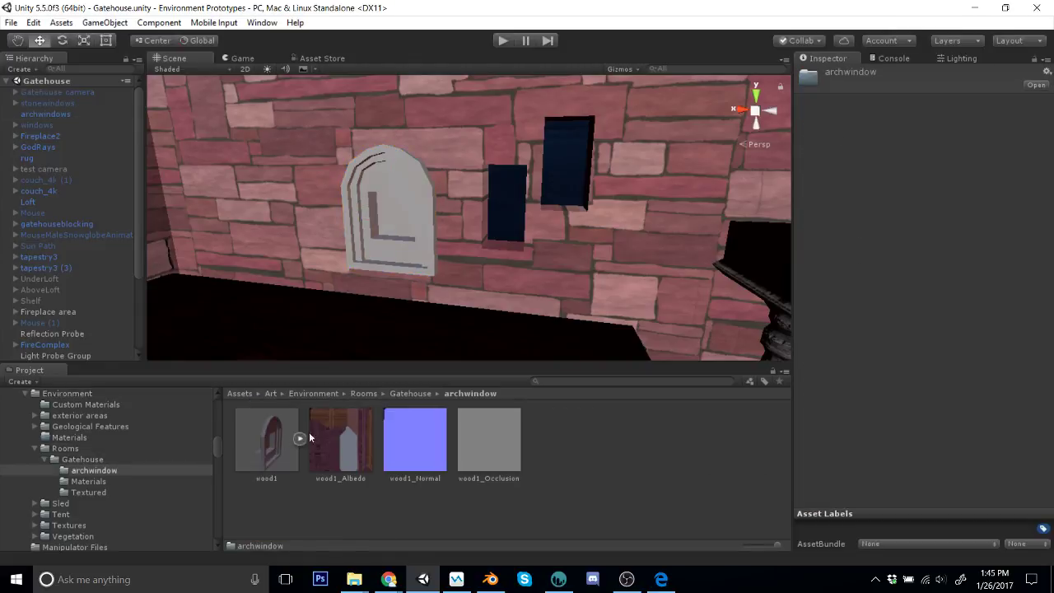
# Step: Create a material named wood1 in the archwindow folder and apply it to the arched window in the scene
pyautogui.scroll(5, 395, 311)
pyautogui.press('w')
pyautogui.click(451, 221)
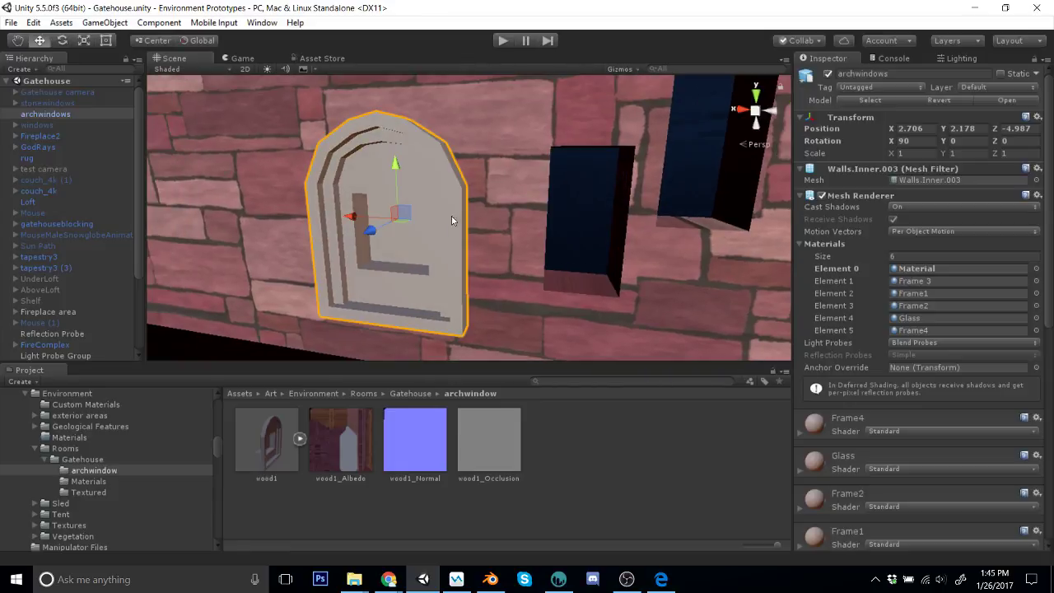
pyautogui.rightClick(611, 471)
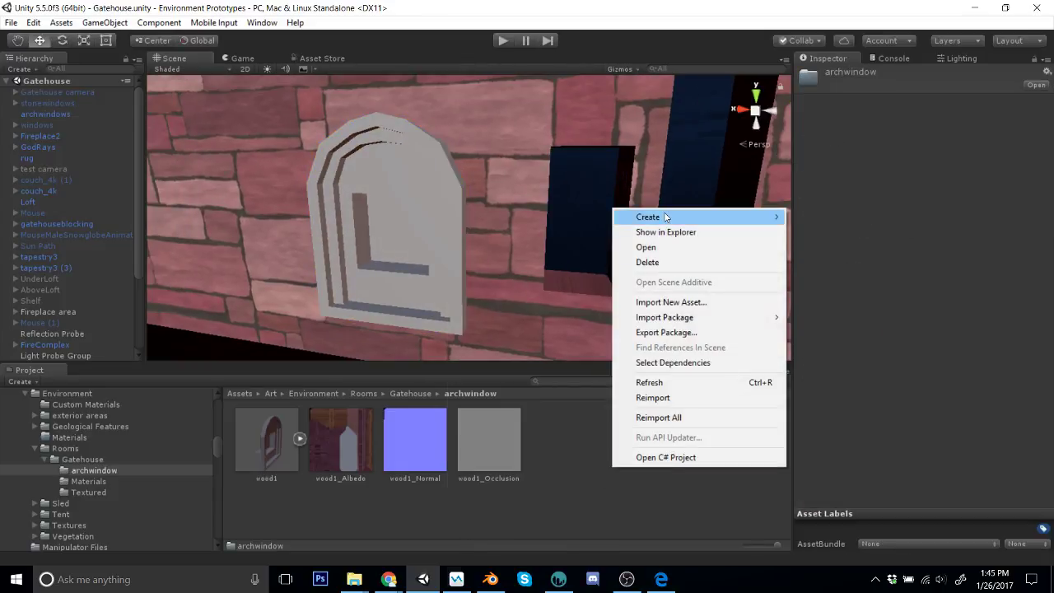
pyautogui.moveTo(667, 216)
pyautogui.click(499, 357)
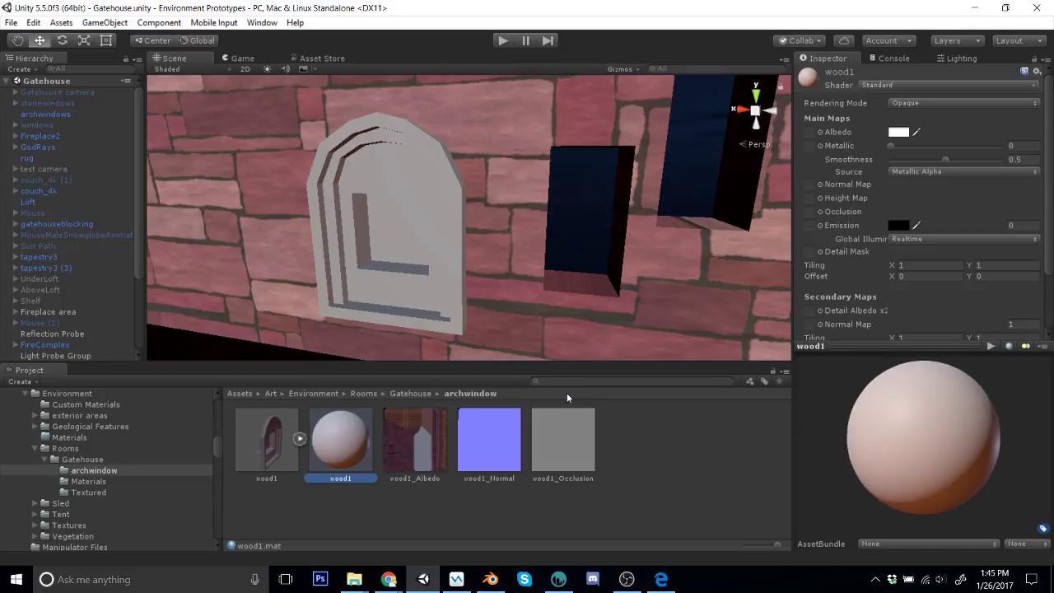
pyautogui.moveTo(387, 384); pyautogui.dragTo(416, 263)
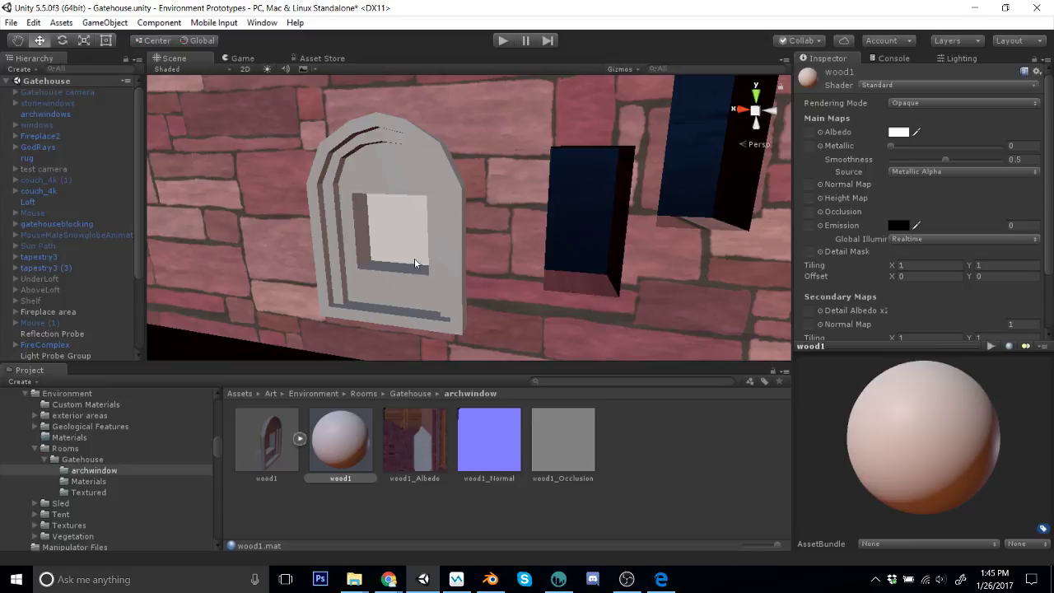
# Step: Assign the wood1_Albedo, wood1_Normal and wood1_Occlusion textures to the wood1 material's Albedo, Normal Map and Occlusion slots
pyautogui.moveTo(828, 131); pyautogui.dragTo(816, 134)
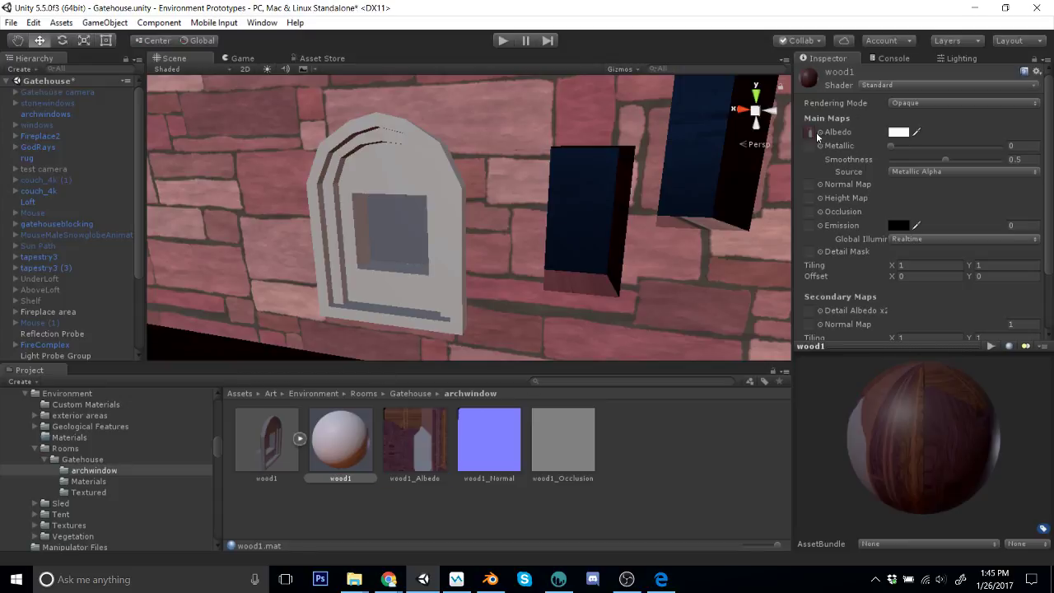
pyautogui.moveTo(489, 441); pyautogui.dragTo(809, 151)
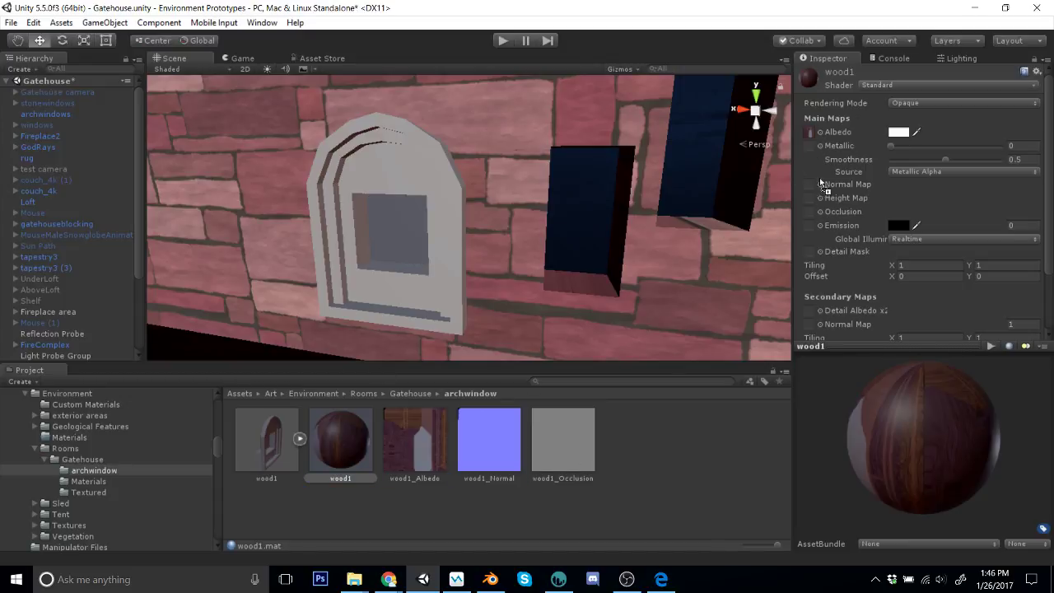
pyautogui.moveTo(813, 191); pyautogui.dragTo(813, 190)
pyautogui.moveTo(606, 279); pyautogui.dragTo(630, 275, button='right')
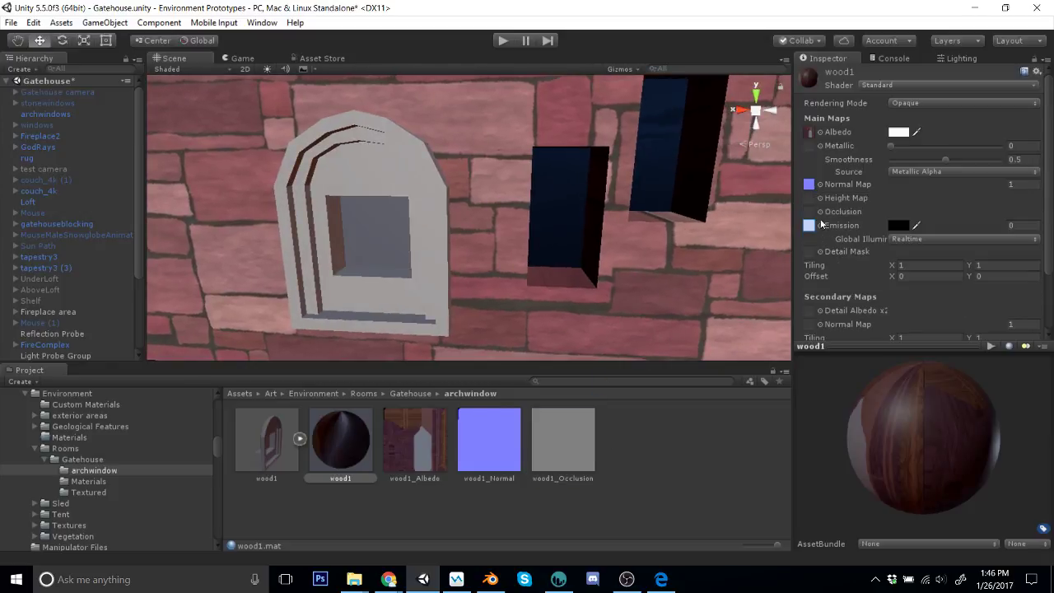
pyautogui.moveTo(820, 223); pyautogui.dragTo(809, 212)
# Step: Apply the wood1 material to every remaining part of the arched window, including the outer frame and sill, and inspect it
pyautogui.moveTo(650, 247); pyautogui.dragTo(607, 252, button='right')
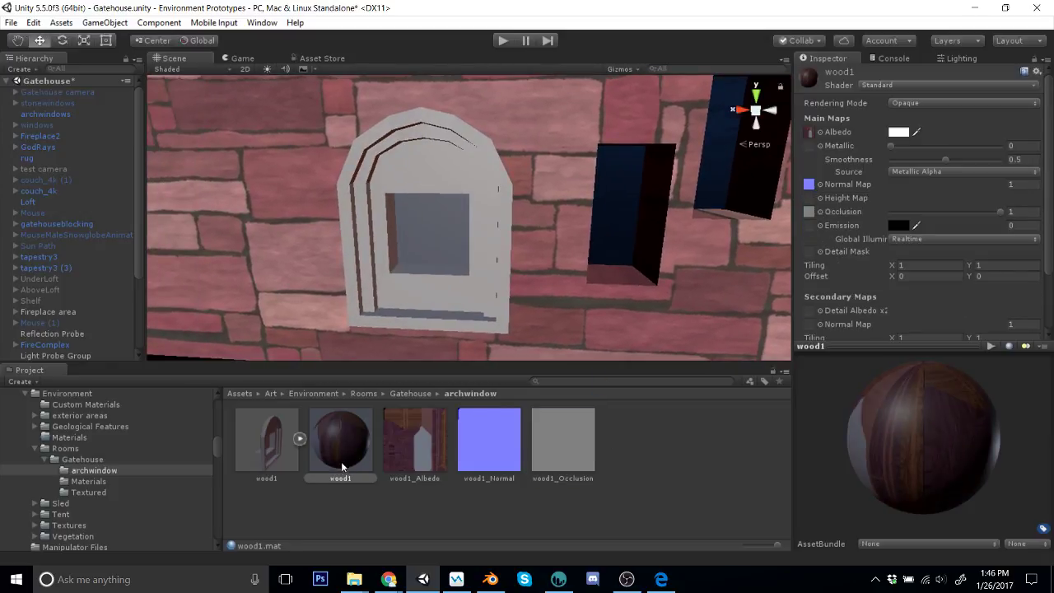
pyautogui.moveTo(437, 177); pyautogui.dragTo(430, 140)
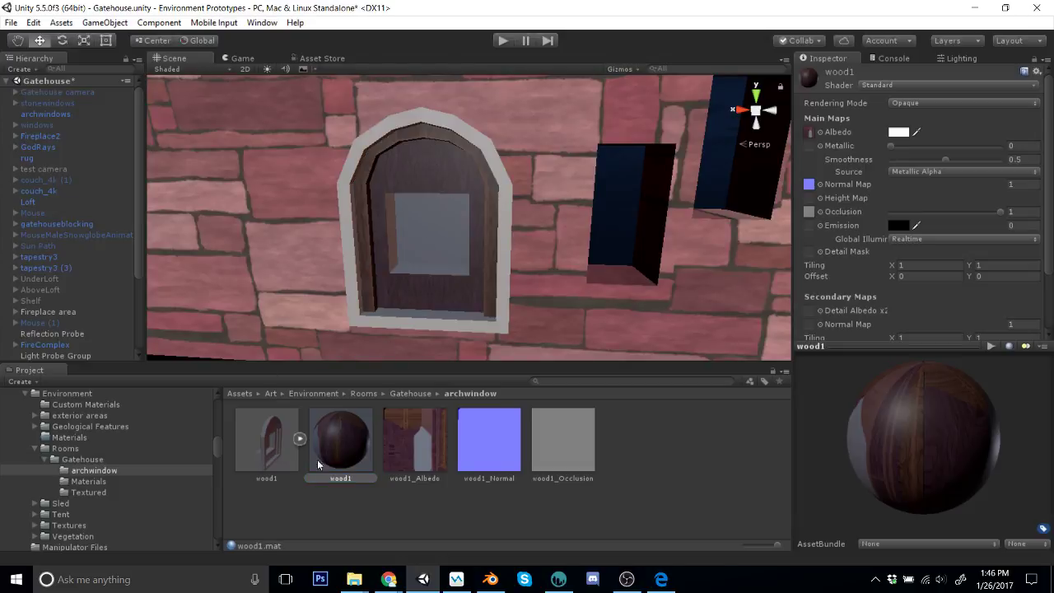
pyautogui.moveTo(491, 237); pyautogui.dragTo(488, 175)
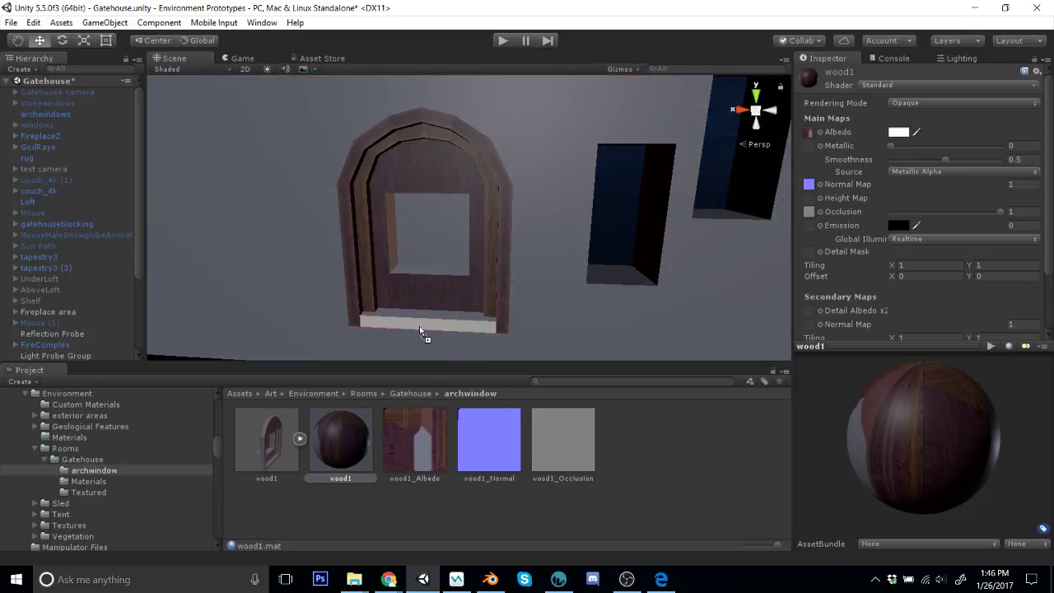
pyautogui.moveTo(419, 320)
pyautogui.mouseDown()
pyautogui.moveTo(489, 283)
pyautogui.moveTo(459, 345)
pyautogui.moveTo(390, 295)
pyautogui.moveTo(395, 243)
pyautogui.mouseUp()
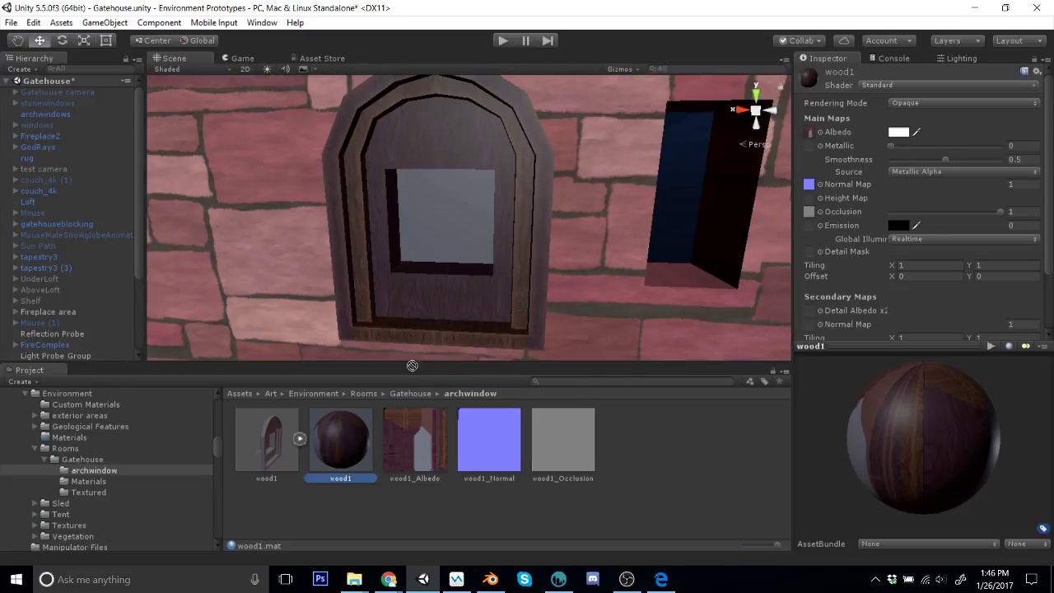
pyautogui.click(468, 232)
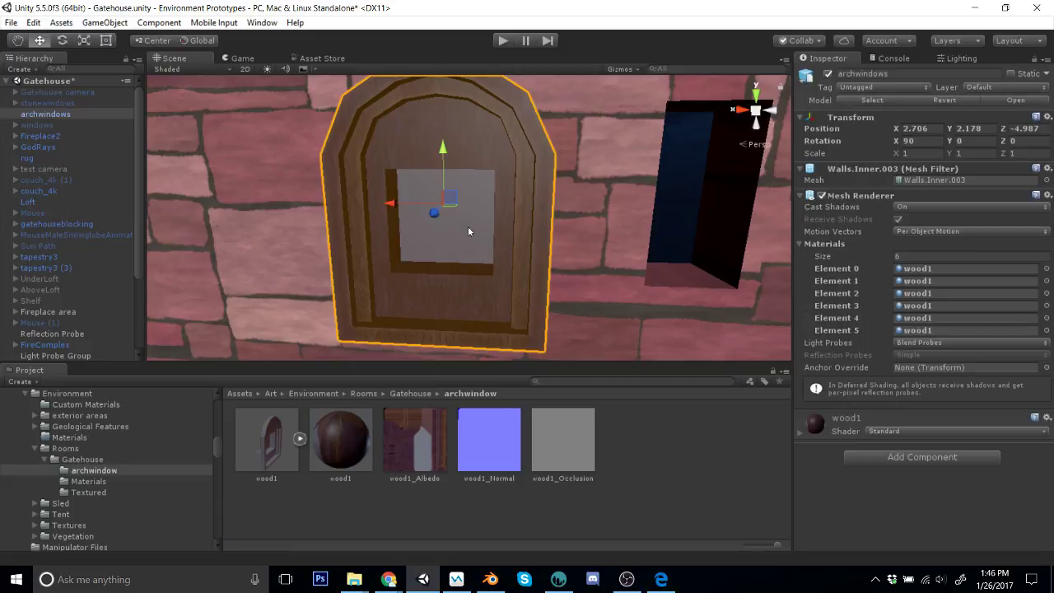
pyautogui.scroll(3, 462, 224)
pyautogui.scroll(-3, 462, 224)
pyautogui.keyDown('alt'); pyautogui.moveTo(465, 224); pyautogui.dragTo(493, 220); pyautogui.keyUp('alt')
pyautogui.scroll(4, 508, 254)
pyautogui.scroll(-4, 513, 256)
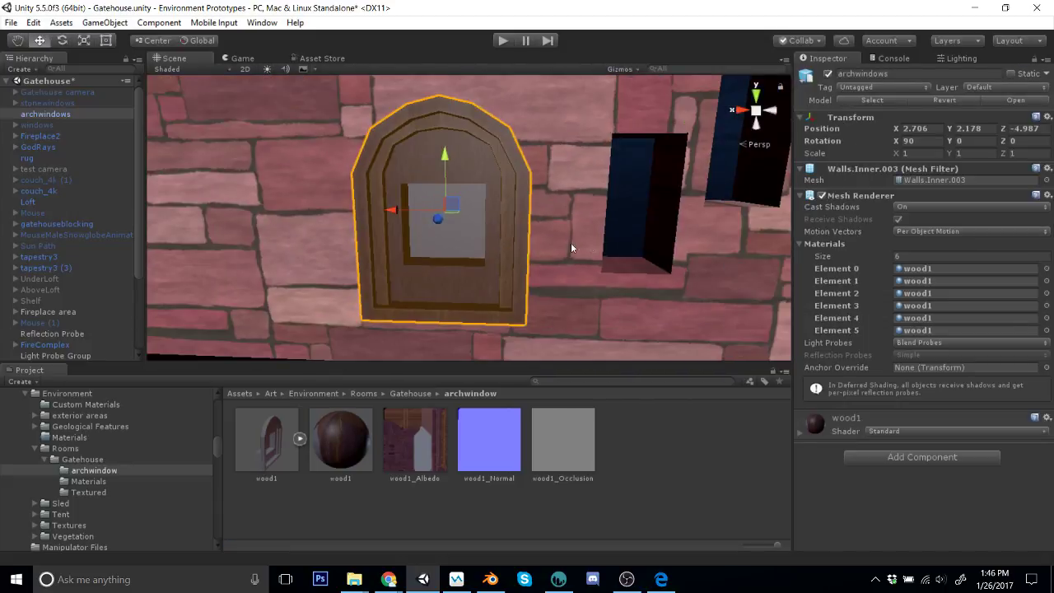
# Step: Switch to Blender and export the arched window as FBX, overwriting archwindows.fbx in the Gatehouse folder
pyautogui.click(490, 578)
pyautogui.scroll(-2, 652, 198)
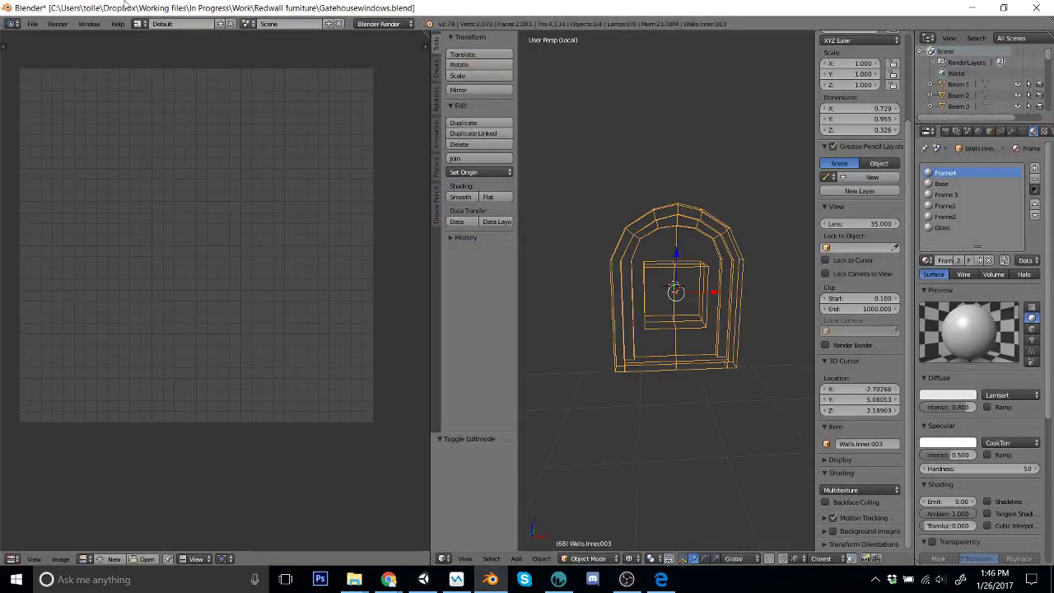
pyautogui.click(33, 24)
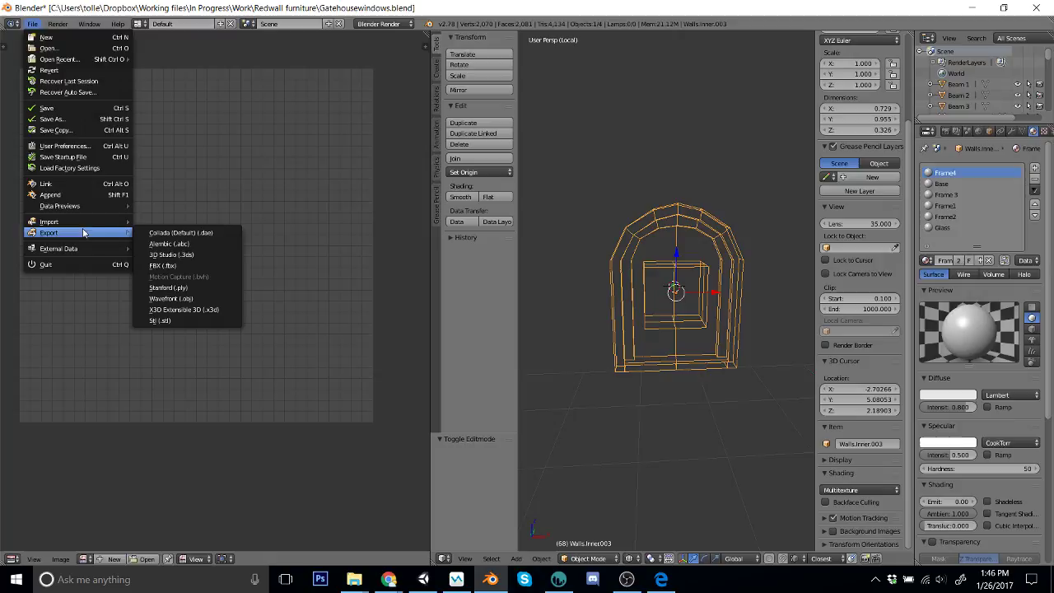
pyautogui.click(192, 266)
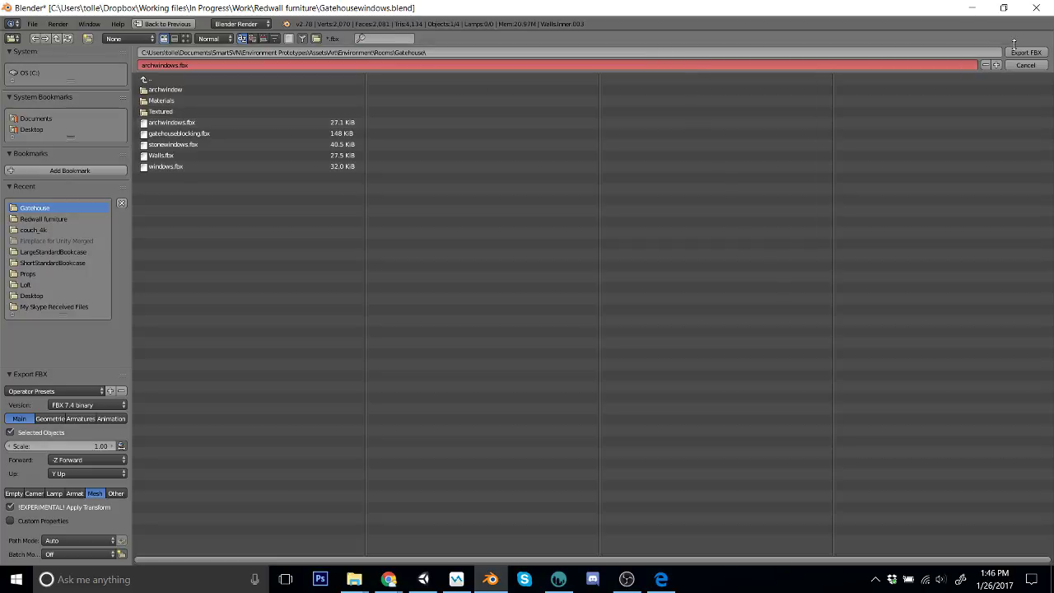
pyautogui.click(1014, 48)
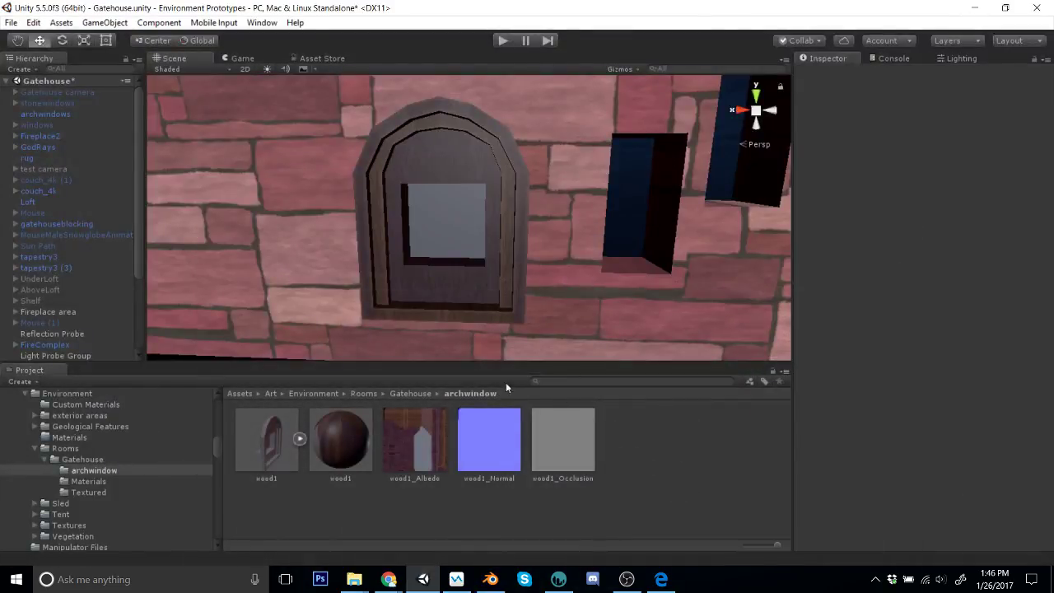
# Step: Back in Unity, locate the arched window's source mesh in the Gatehouse folder and frame the window in the scene
pyautogui.click(420, 283)
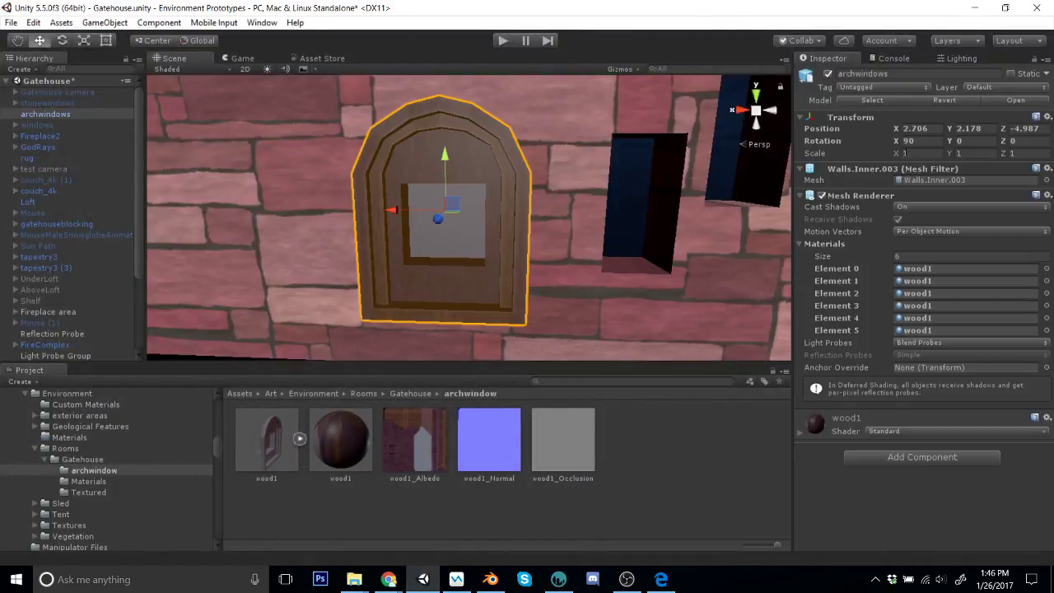
pyautogui.click(947, 181)
pyautogui.click(517, 472)
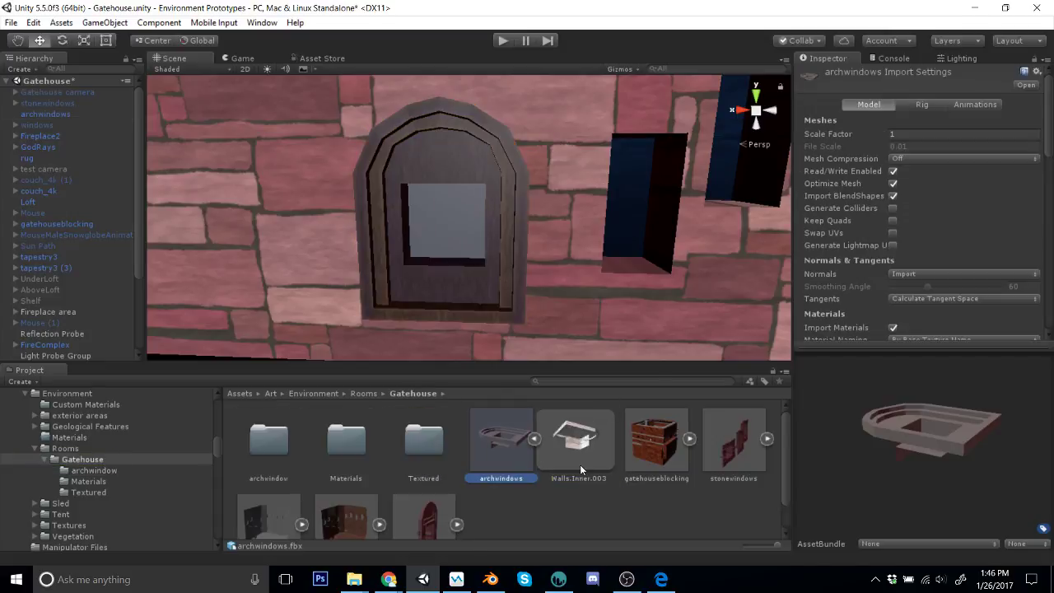
pyautogui.click(504, 207)
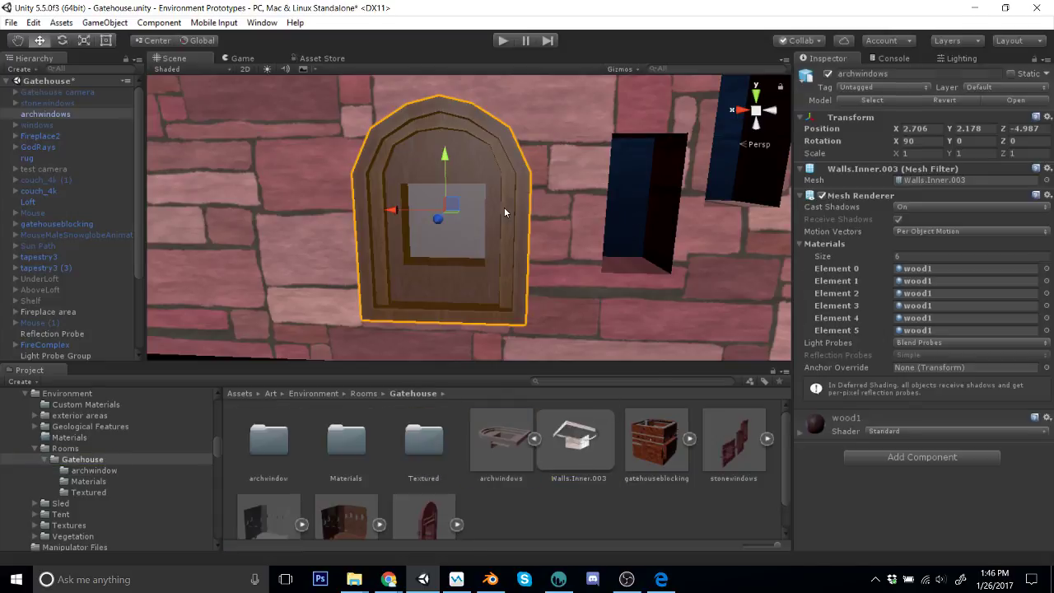
pyautogui.press('f')
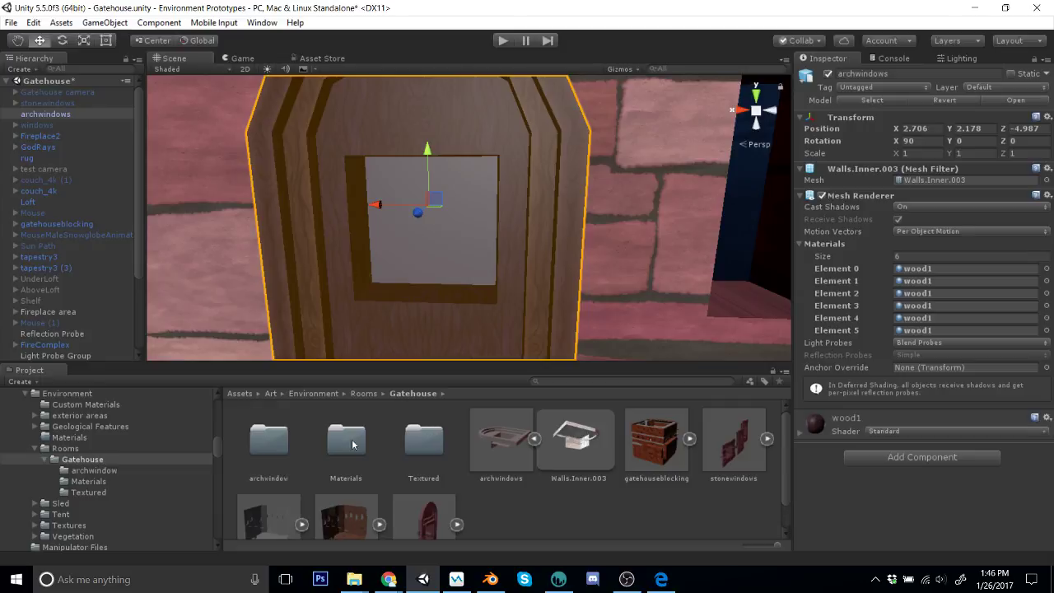
# Step: Duplicate the wood1 material in the archwindow folder as wood2
pyautogui.doubleClick(275, 441)
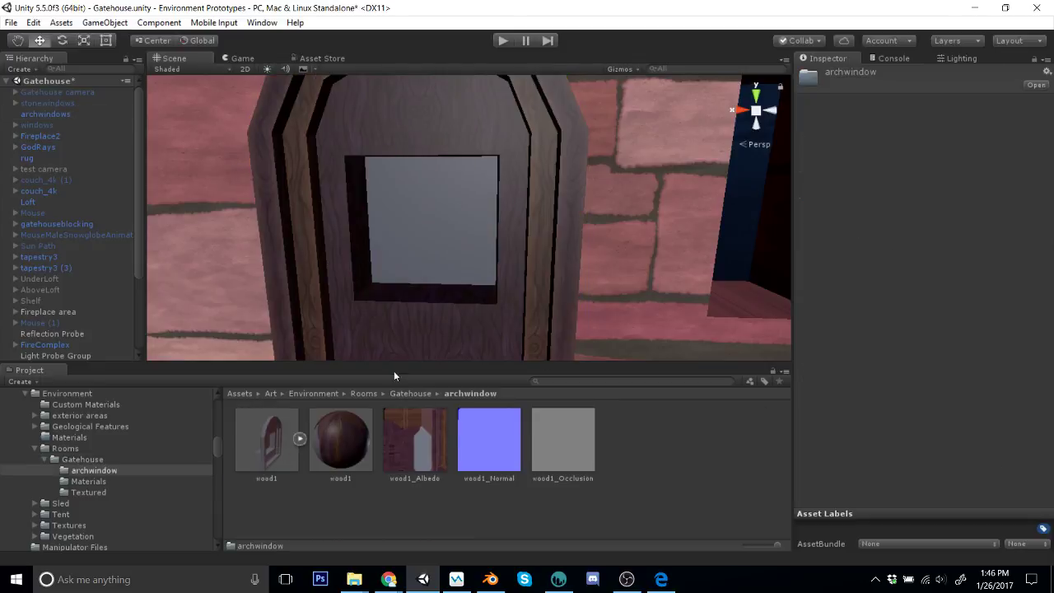
pyautogui.rightClick(350, 438)
pyautogui.click(342, 446)
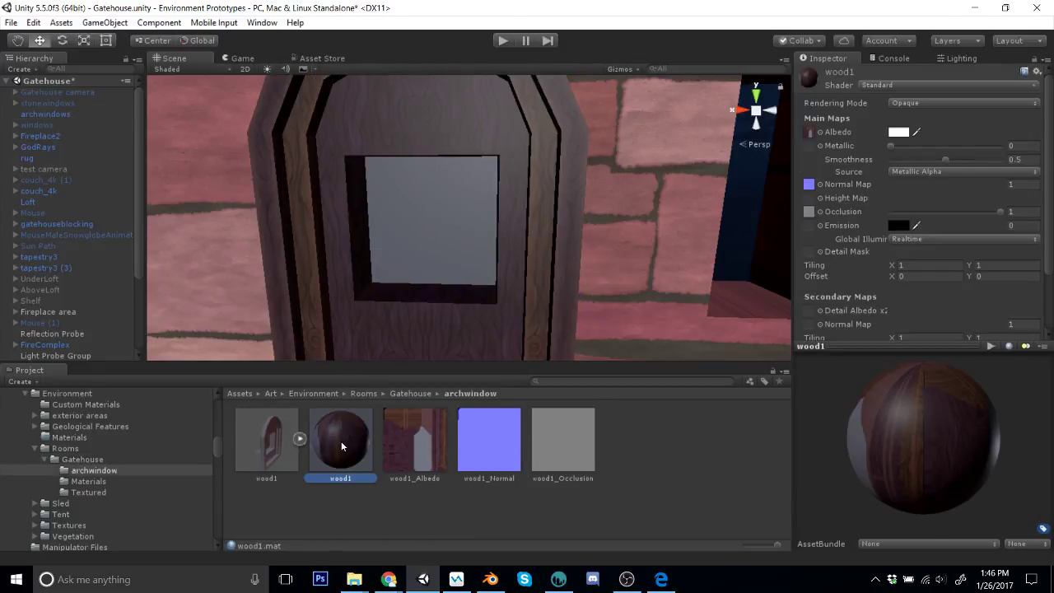
pyautogui.hotkey('ctrl', 'd')
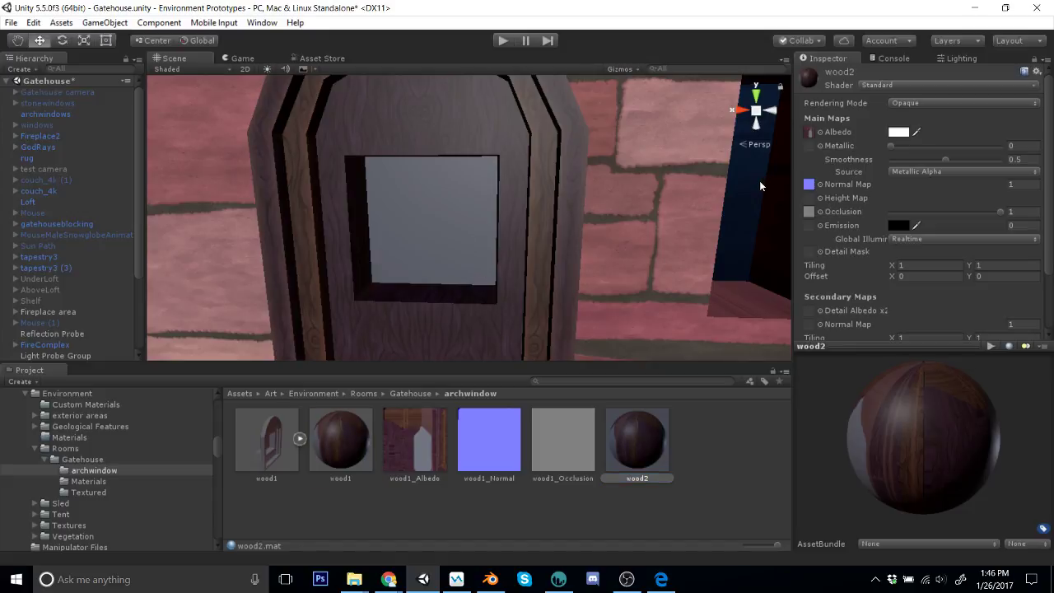
# Step: Change the wood2 material's shader to Legacy Shaders/Transparent/Bumped Diffuse
pyautogui.click(914, 84)
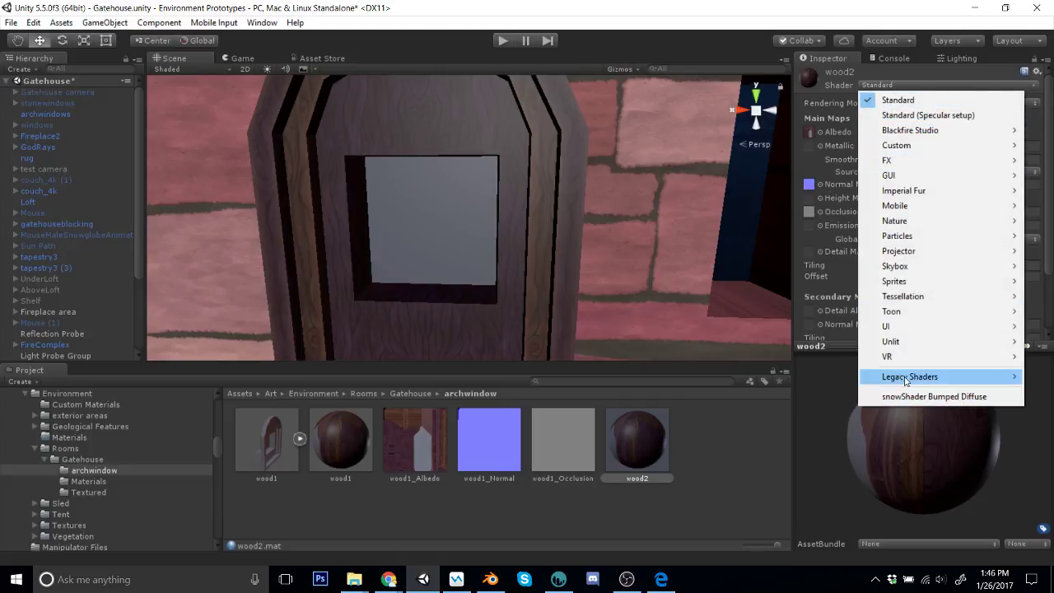
pyautogui.moveTo(905, 379)
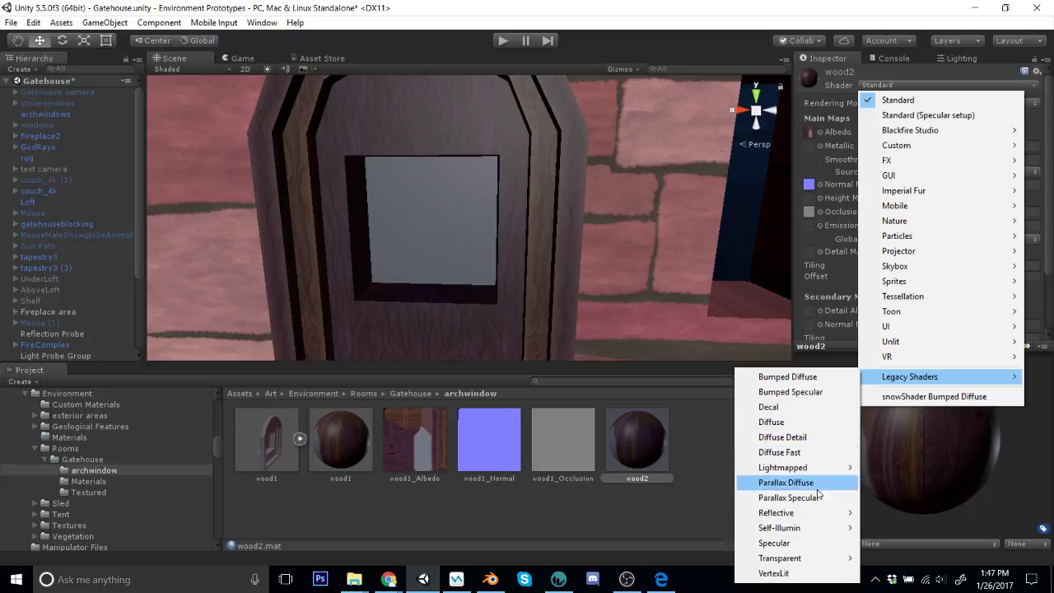
pyautogui.moveTo(795, 558)
pyautogui.click(663, 452)
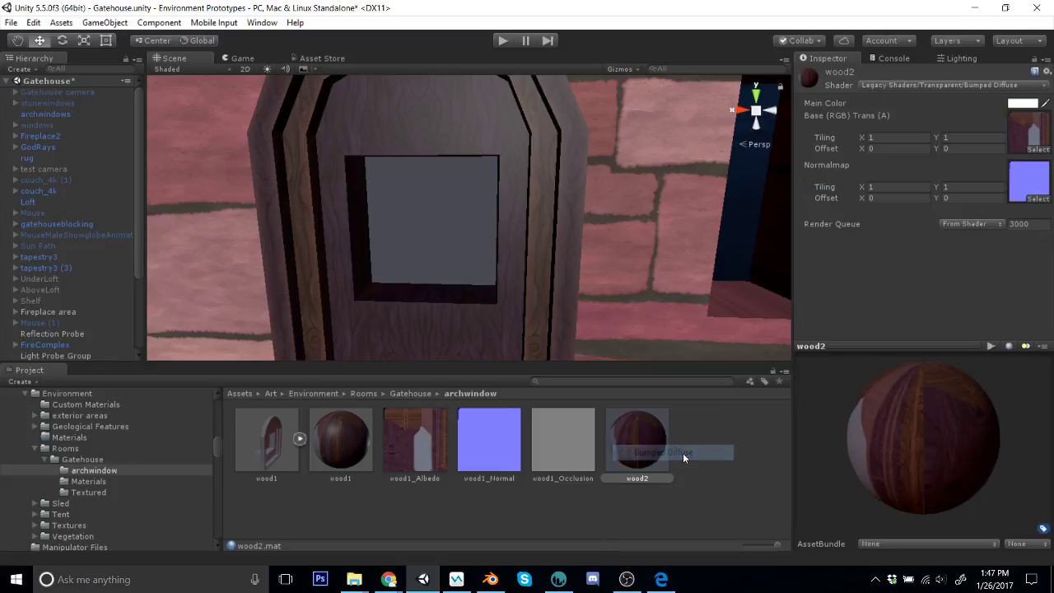
# Step: Select the inactive Mouse character in the Gatehouse scene, enable it and frame it in the view
pyautogui.scroll(-5, 623, 298)
pyautogui.moveTo(593, 281); pyautogui.dragTo(531, 242, button='right')
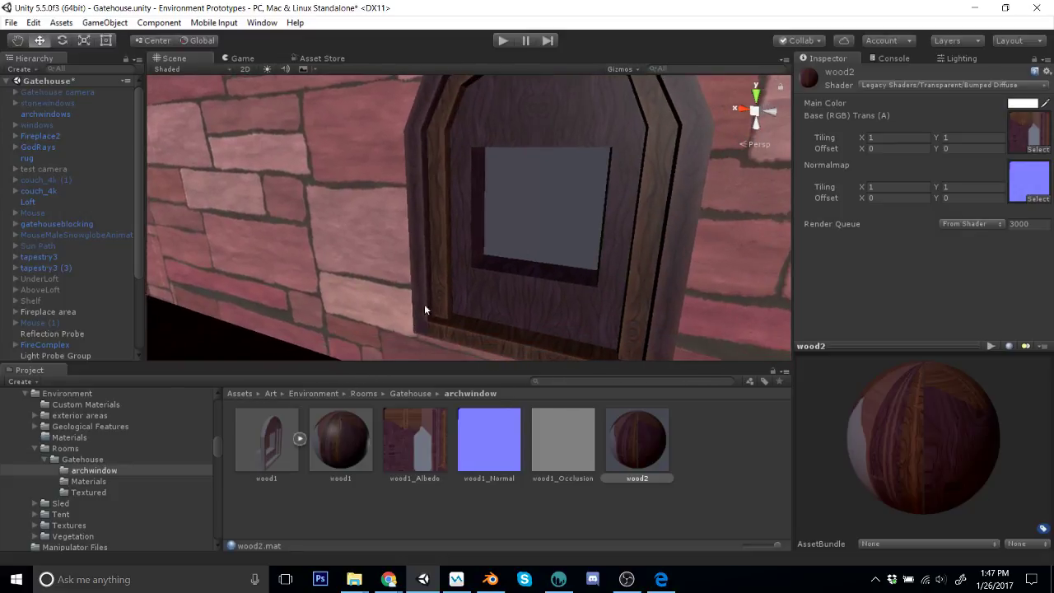
pyautogui.scroll(-5, 425, 309)
pyautogui.moveTo(433, 301); pyautogui.dragTo(474, 354, button='middle')
pyautogui.click(33, 212)
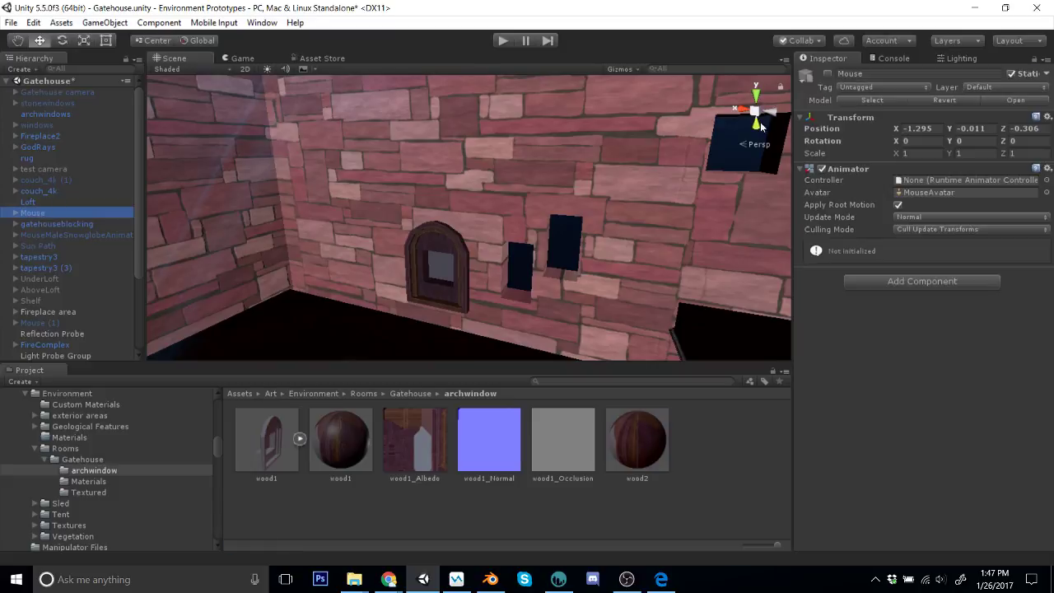
pyautogui.press('f')
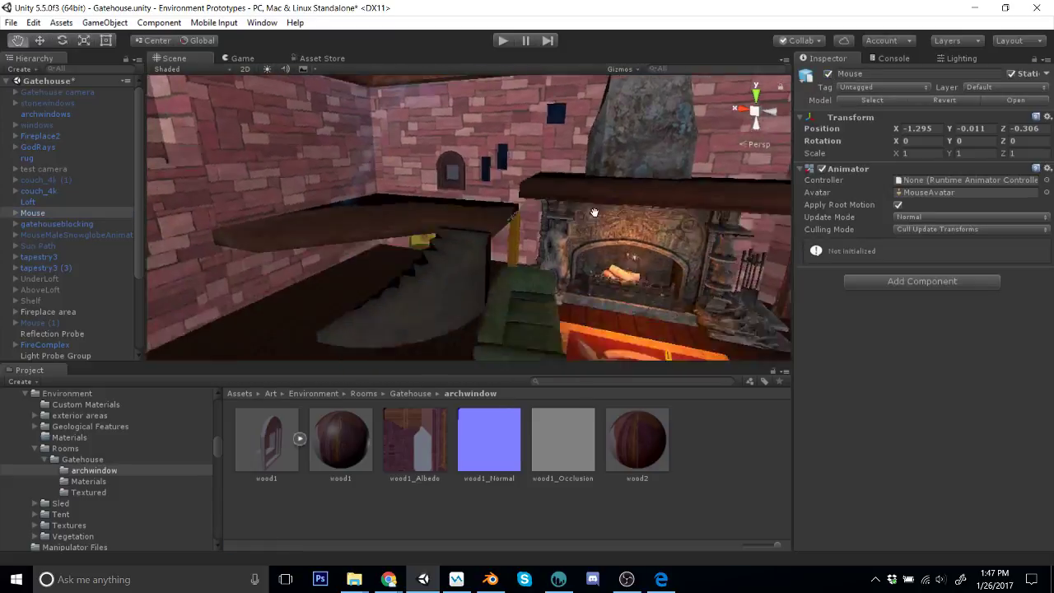
# Step: Move the Mouse character to the arched window on the stone wall, around X 2.42, Y 1.5, Z -4.95, and deselect it
pyautogui.press('w')
pyautogui.moveTo(594, 336); pyautogui.dragTo(446, 158)
pyautogui.click(533, 283)
pyautogui.click(626, 310)
pyautogui.press('f')
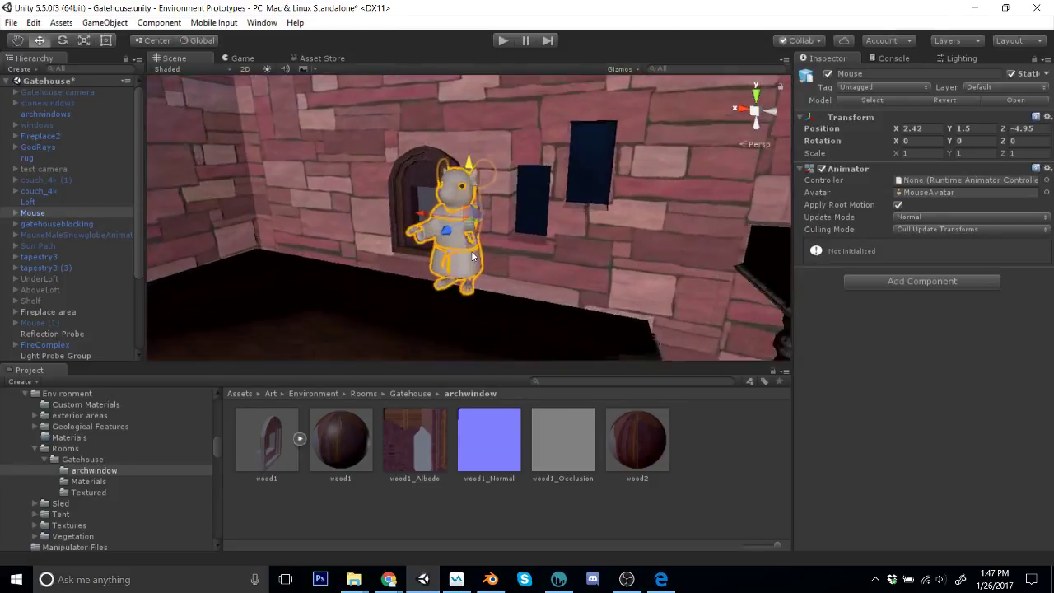
pyautogui.moveTo(450, 232); pyautogui.dragTo(382, 201)
pyautogui.click(578, 234)
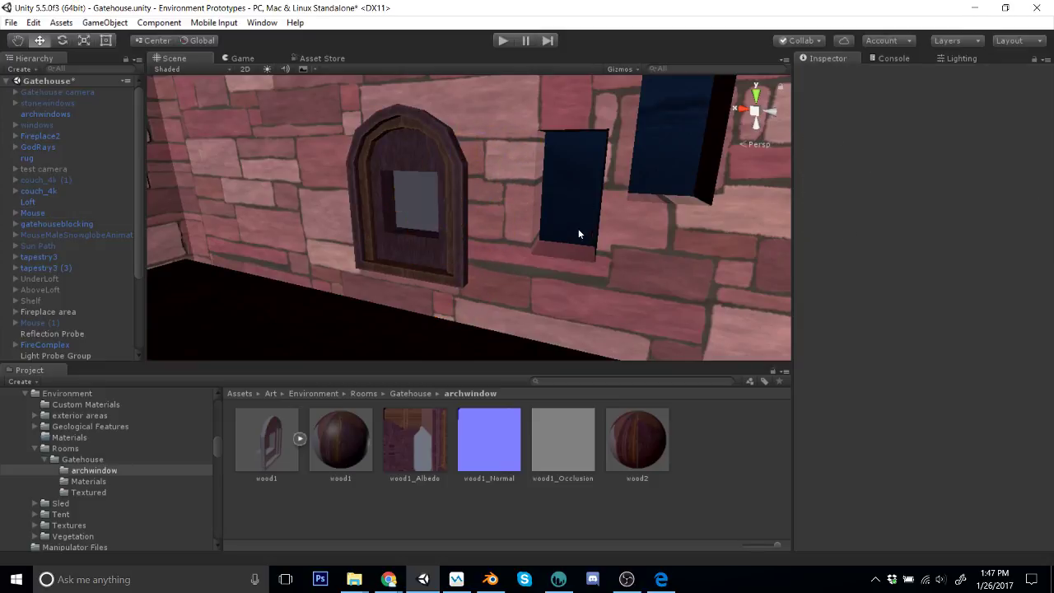
# Step: Change the wood2 material's shader to Legacy Shaders/Transparent/Diffuse and look over the arched window on the stone wall
pyautogui.moveTo(578, 234); pyautogui.dragTo(547, 215, button='right')
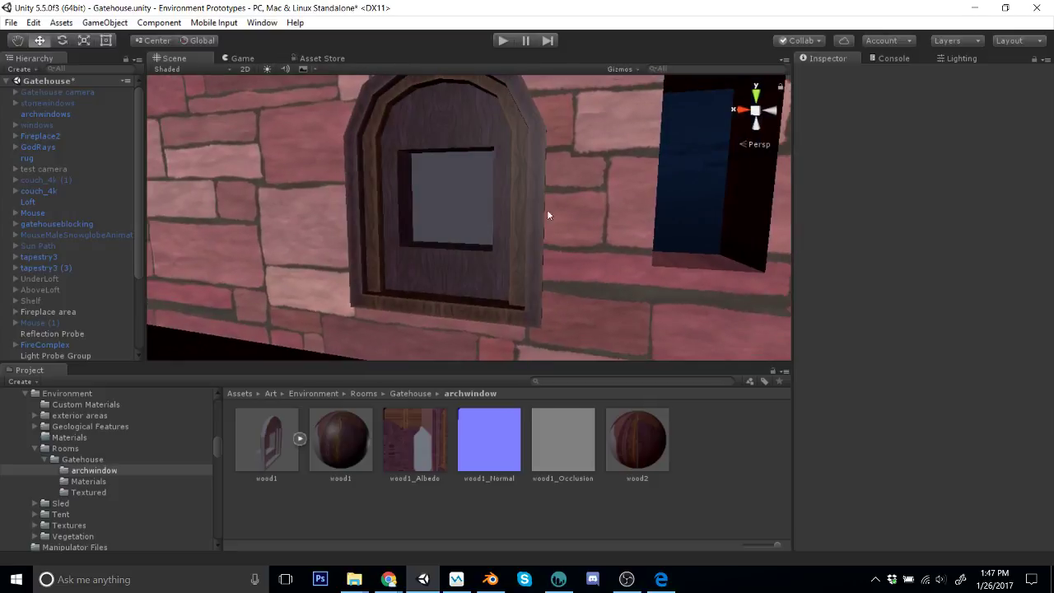
pyautogui.click(459, 213)
pyautogui.click(634, 437)
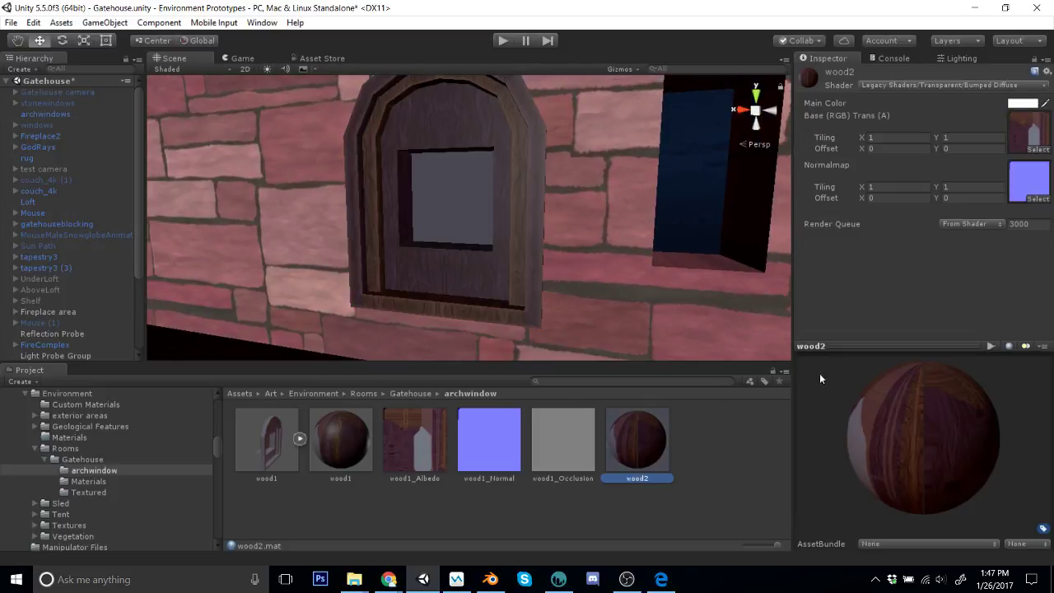
pyautogui.click(903, 86)
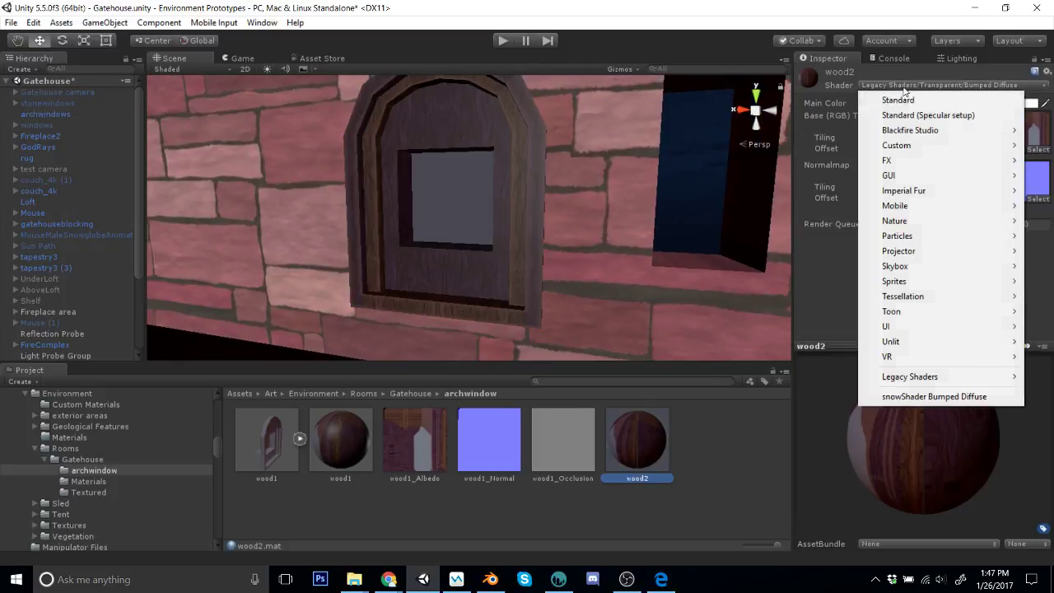
pyautogui.moveTo(909, 382)
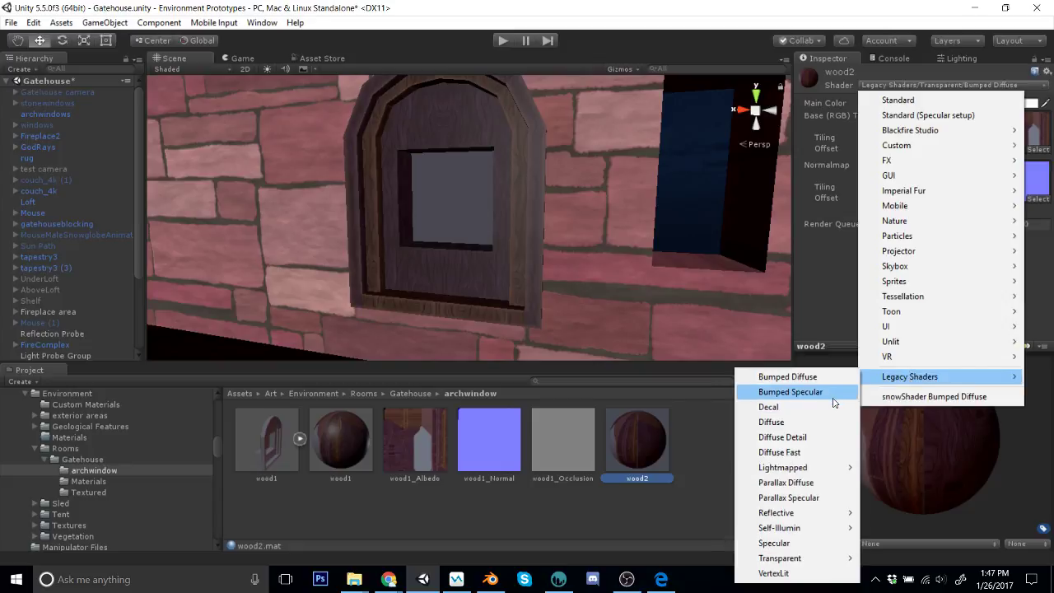
pyautogui.moveTo(814, 564)
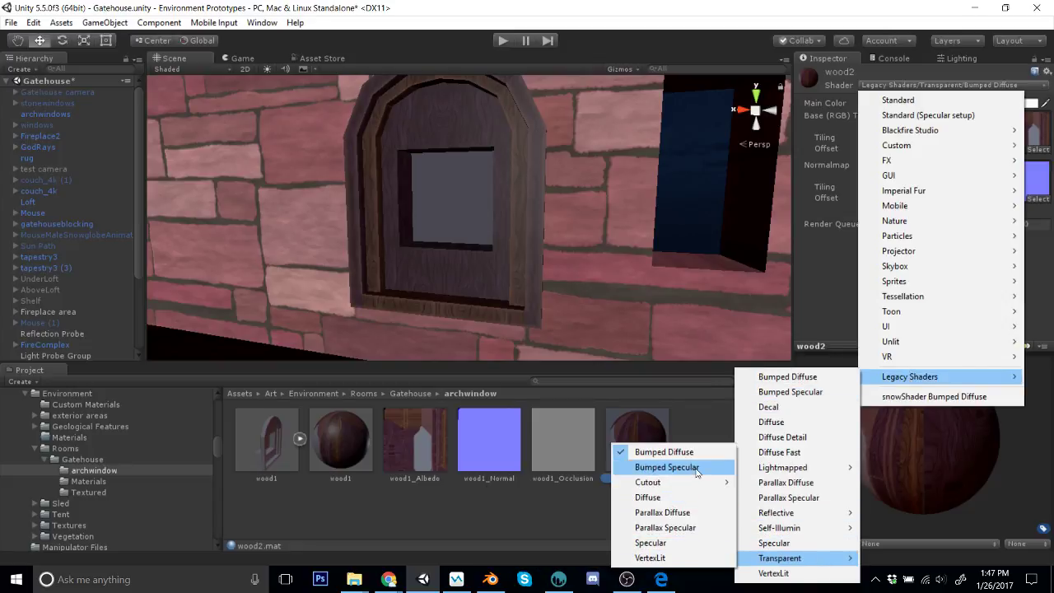
pyautogui.click(693, 498)
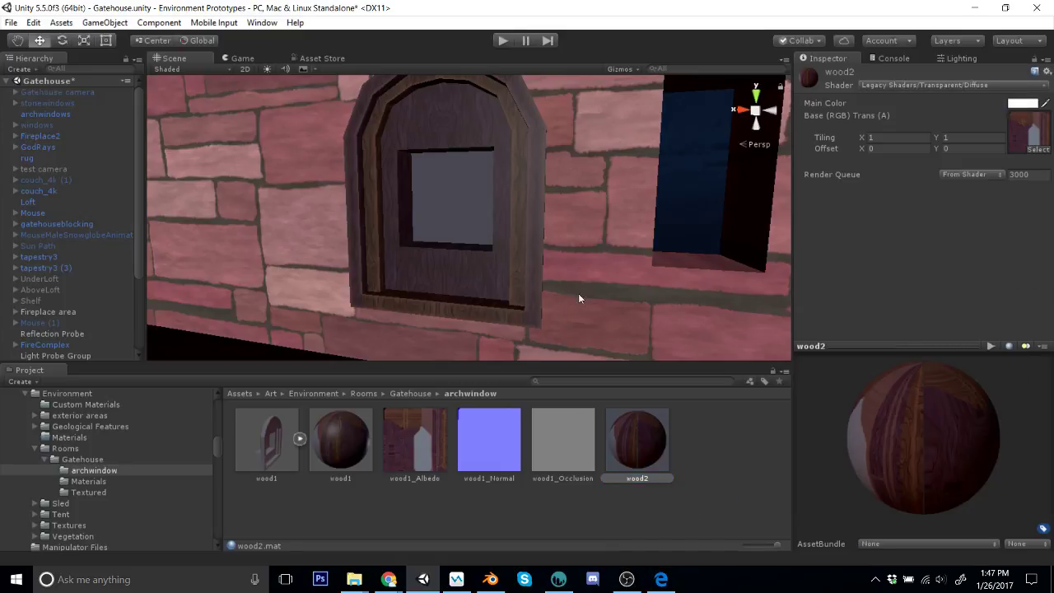
pyautogui.keyDown('alt'); pyautogui.moveTo(579, 297); pyautogui.dragTo(538, 228); pyautogui.keyUp('alt')
pyautogui.scroll(8, 542, 239)
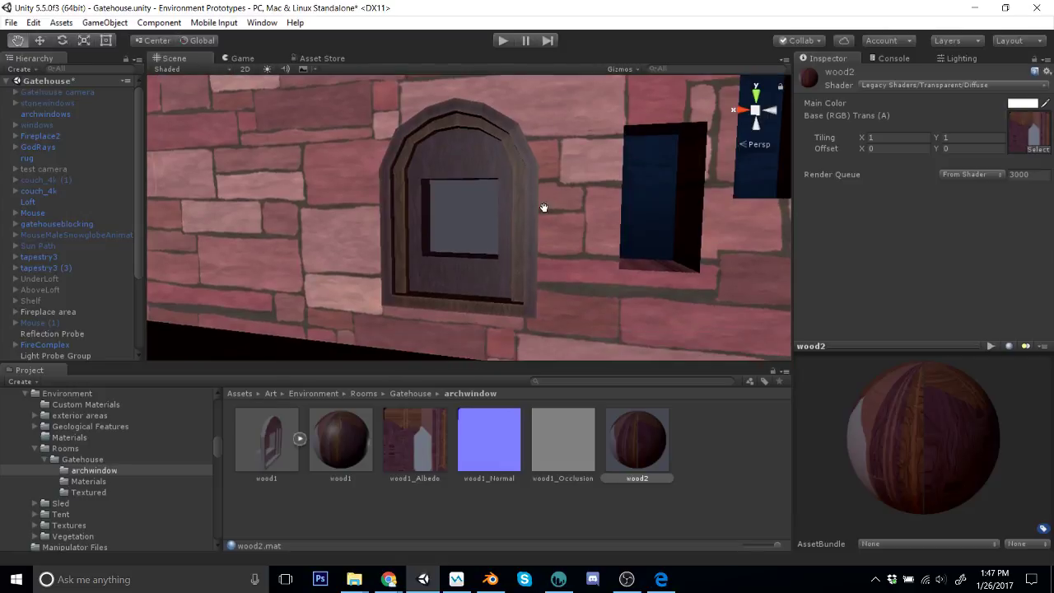
pyautogui.moveTo(536, 220)
pyautogui.keyDown('alt'); pyautogui.mouseDown()
pyautogui.moveTo(555, 217)
pyautogui.moveTo(521, 225)
pyautogui.mouseUp(); pyautogui.keyUp('alt')
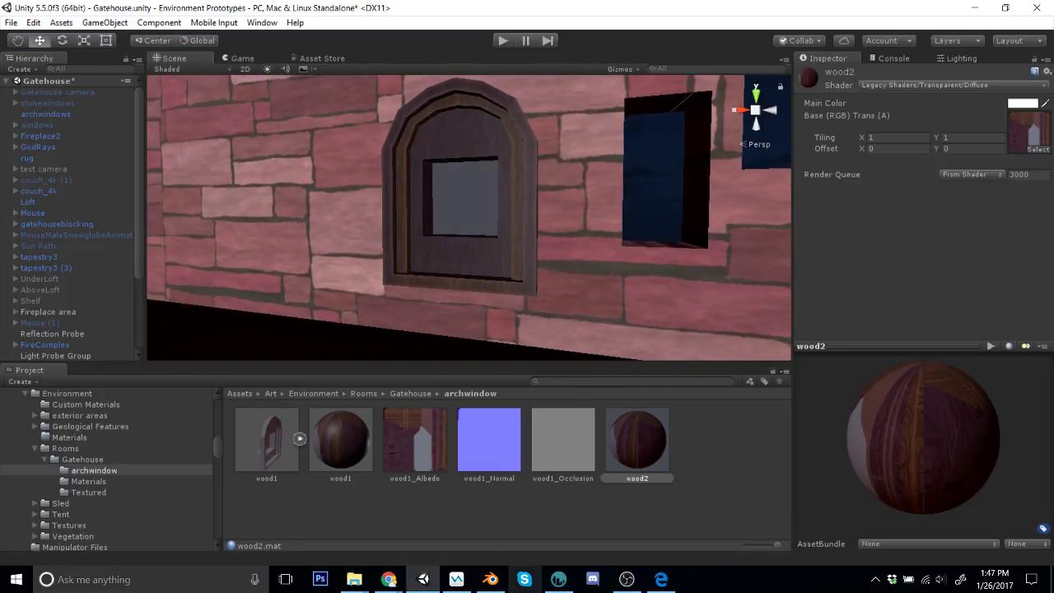
# Step: Switch to Blender and examine the arched window model in a maximized 3D view with solid shading
pyautogui.click(490, 579)
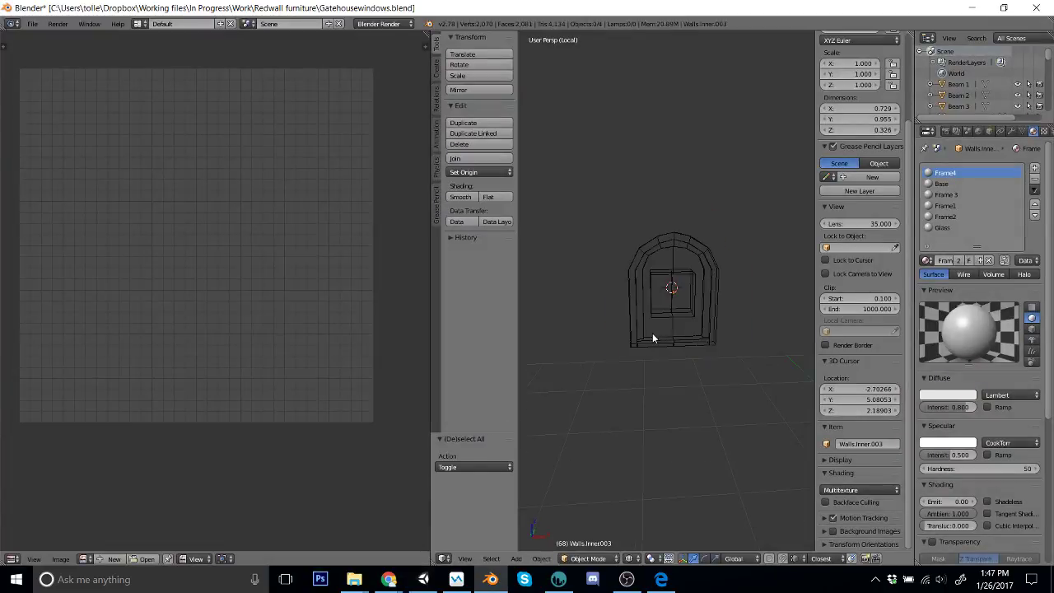
pyautogui.hotkey('ctrl', 'Up')
pyautogui.scroll(3, 650, 330)
pyautogui.press('z')
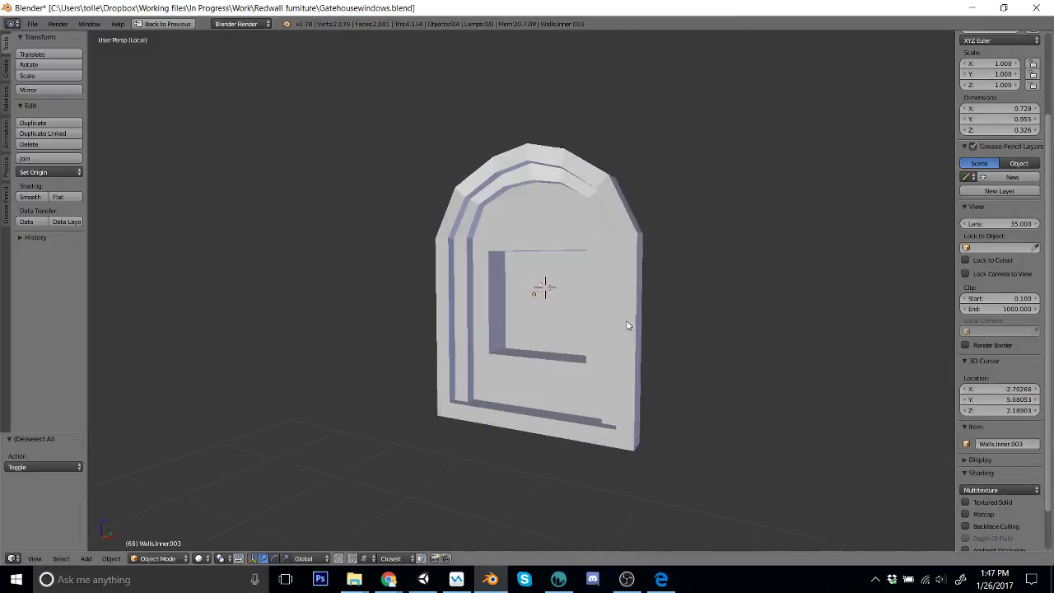
pyautogui.press('a')
pyautogui.press('a')
# Step: Switch to 3D-Coat and dismiss the Stylized Wood Grain smart material properties without saving
pyautogui.click(552, 586)
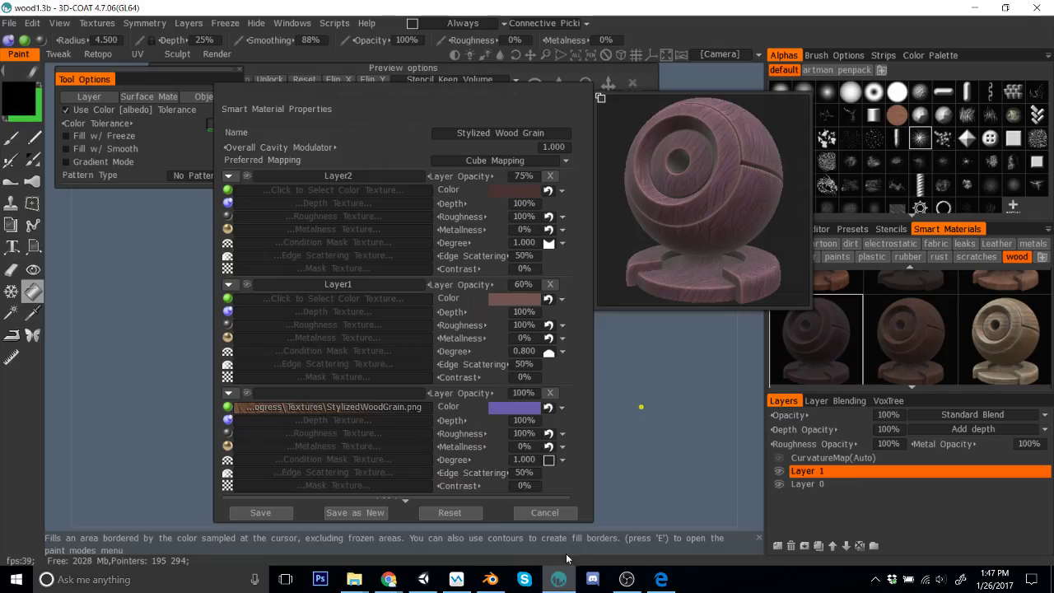
pyautogui.click(540, 512)
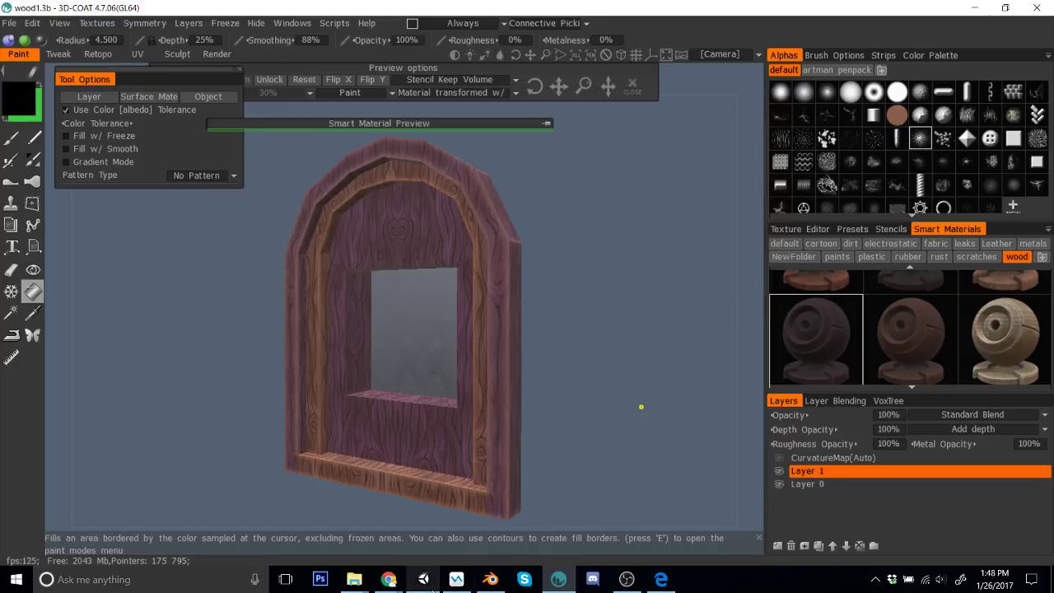
# Step: Switch to Unity and compare the arched window in the Scene view with and without scene lighting
pyautogui.click(423, 579)
pyautogui.moveTo(588, 236); pyautogui.dragTo(546, 284, button='right')
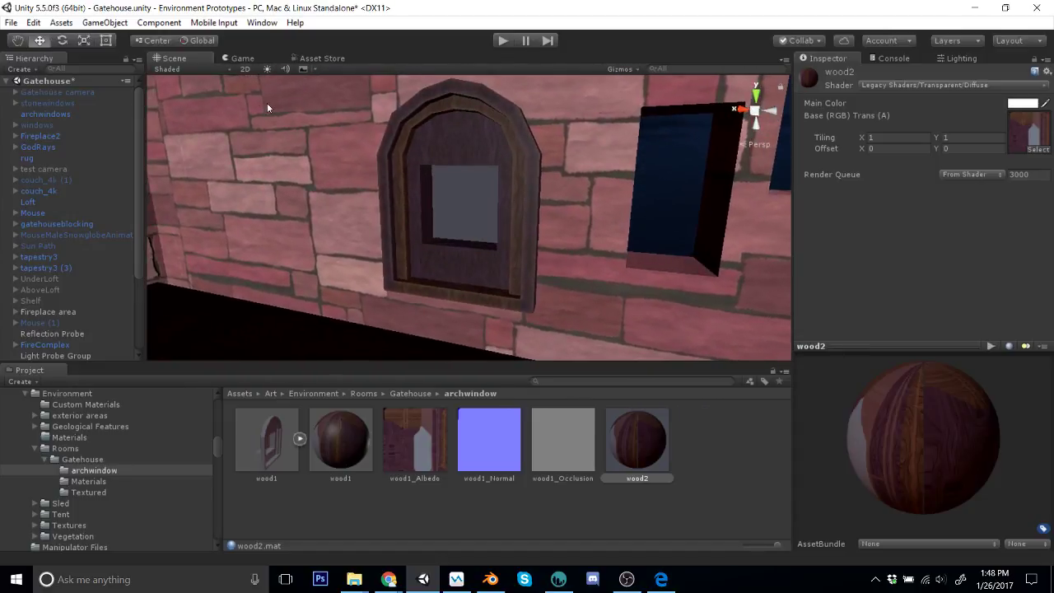
pyautogui.click(267, 70)
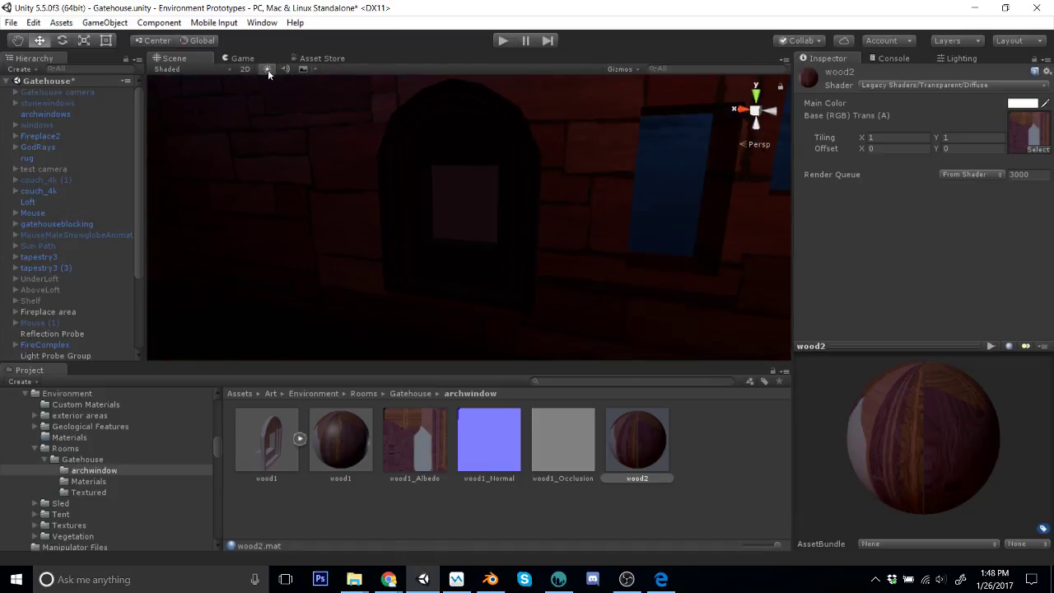
pyautogui.click(268, 69)
pyautogui.moveTo(517, 168); pyautogui.dragTo(620, 259, button='right')
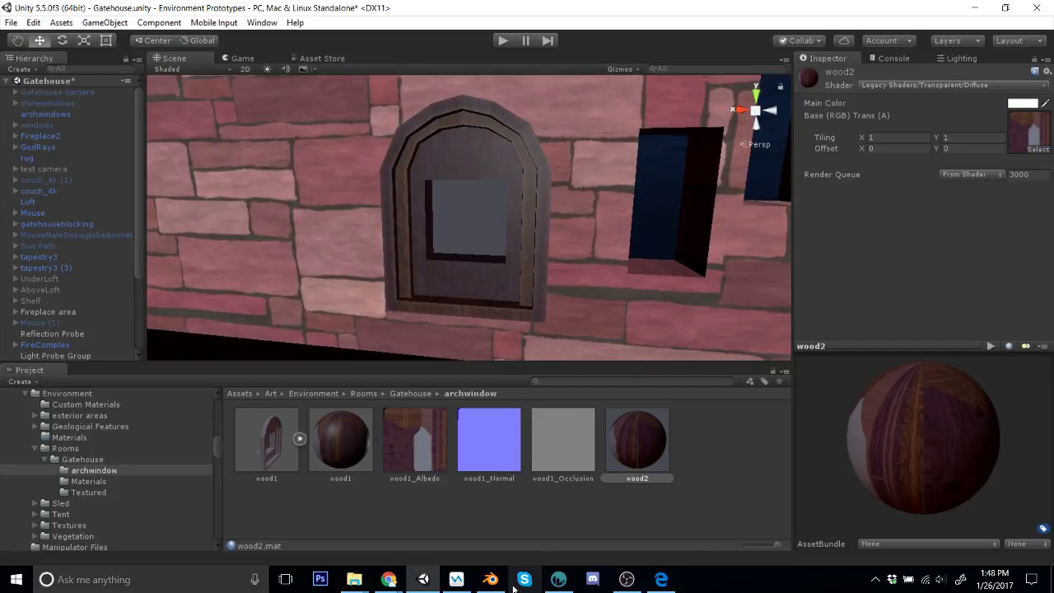
# Step: Switch to 3D-Coat and open the recent file wood2.3b
pyautogui.click(558, 579)
pyautogui.click(9, 23)
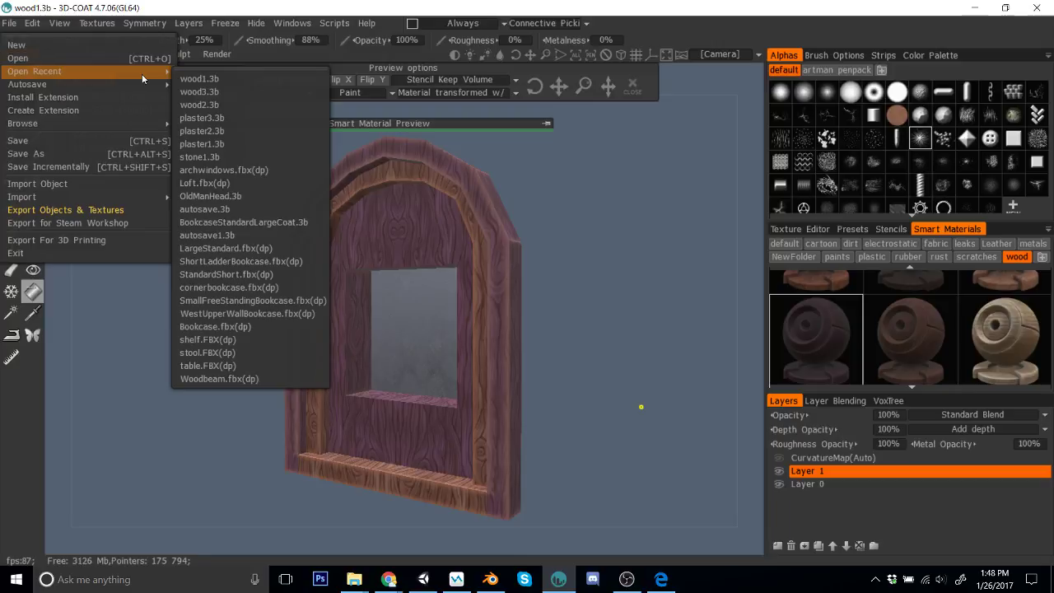
pyautogui.click(230, 104)
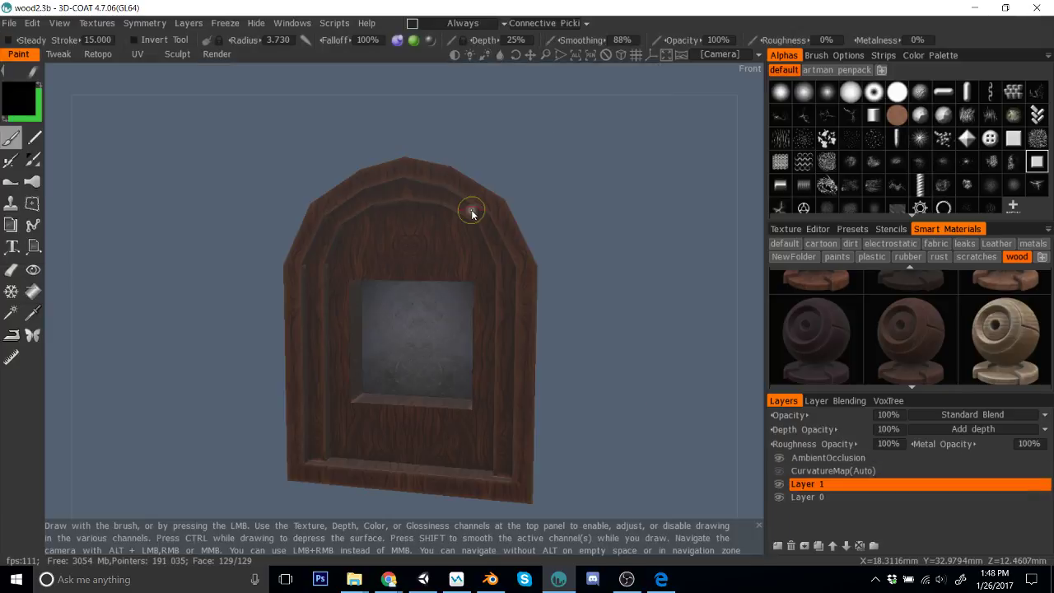
# Step: Set up an objects and textures export with the Unity (Standard) preset, removing the Metallic, Height and Emission textures
pyautogui.click(10, 23)
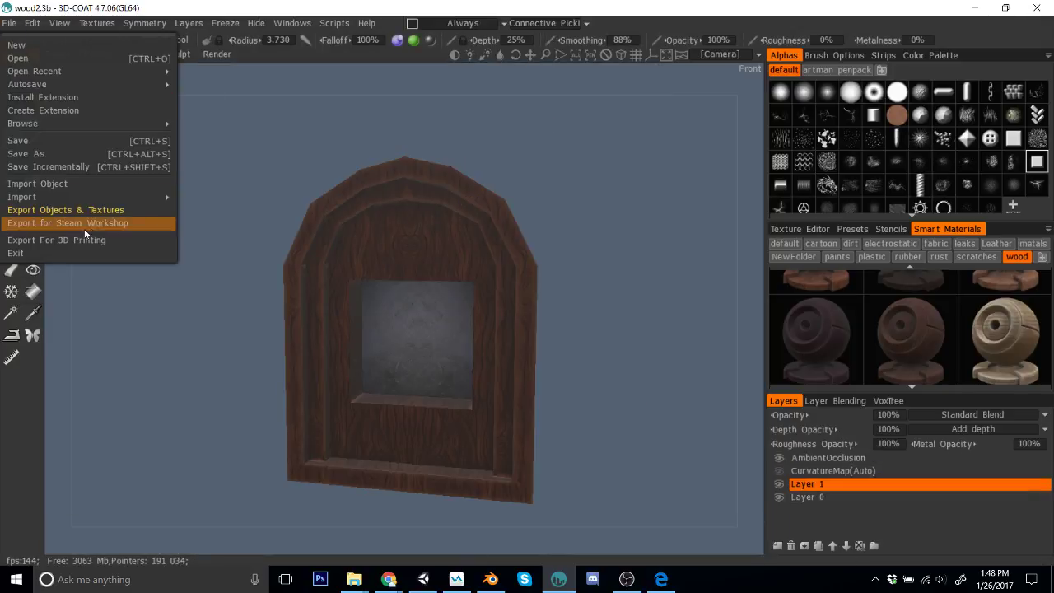
pyautogui.click(148, 212)
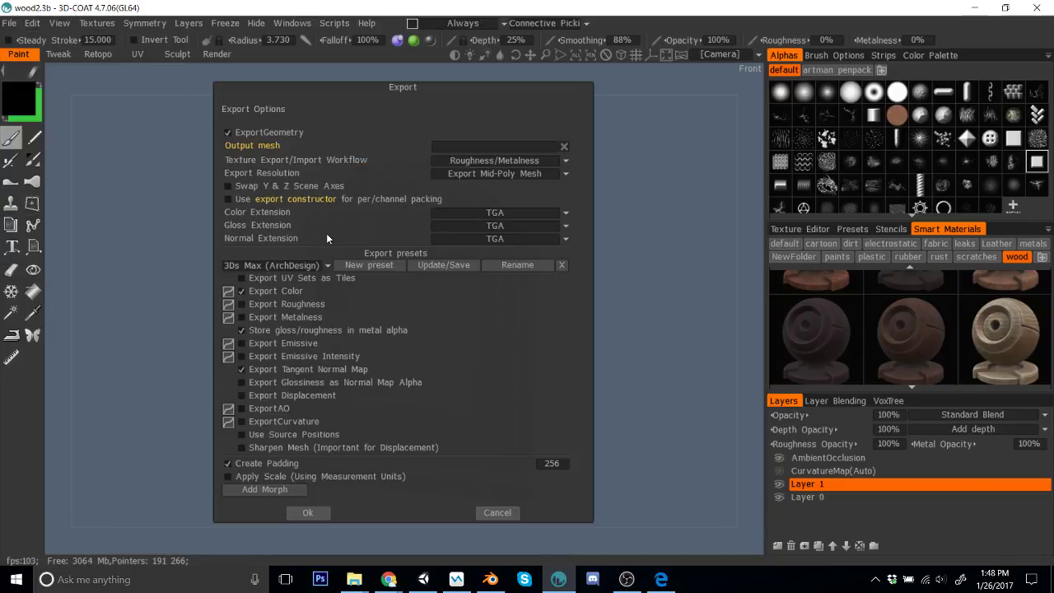
pyautogui.click(280, 262)
pyautogui.click(296, 438)
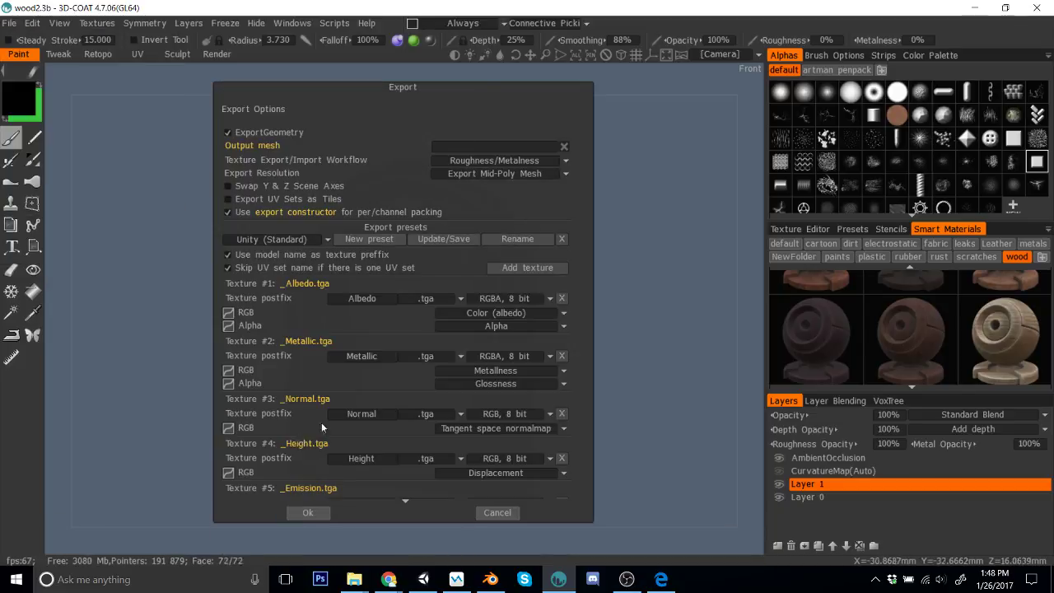
pyautogui.click(562, 356)
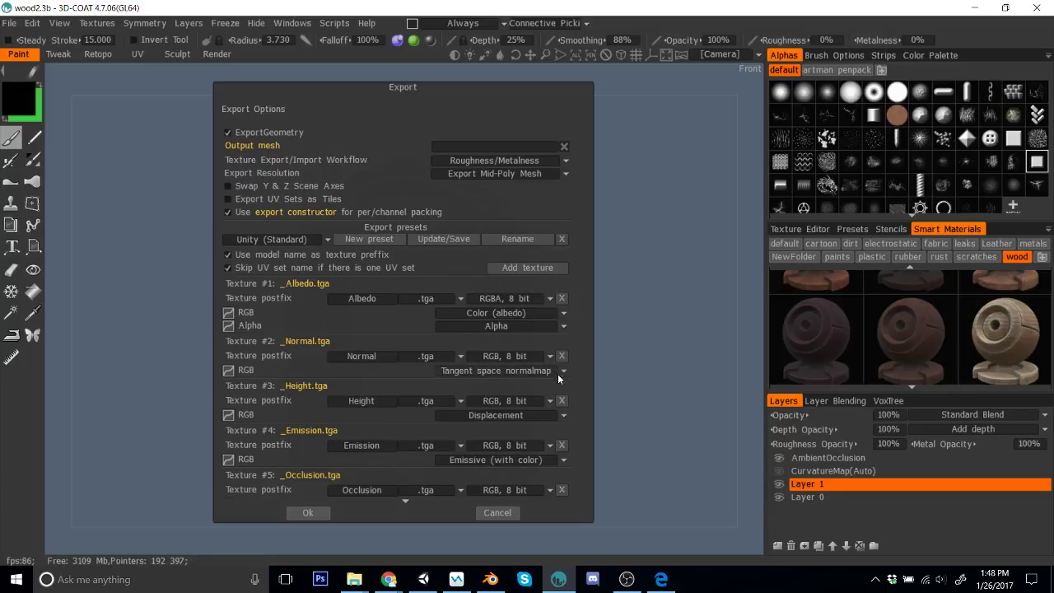
pyautogui.click(563, 400)
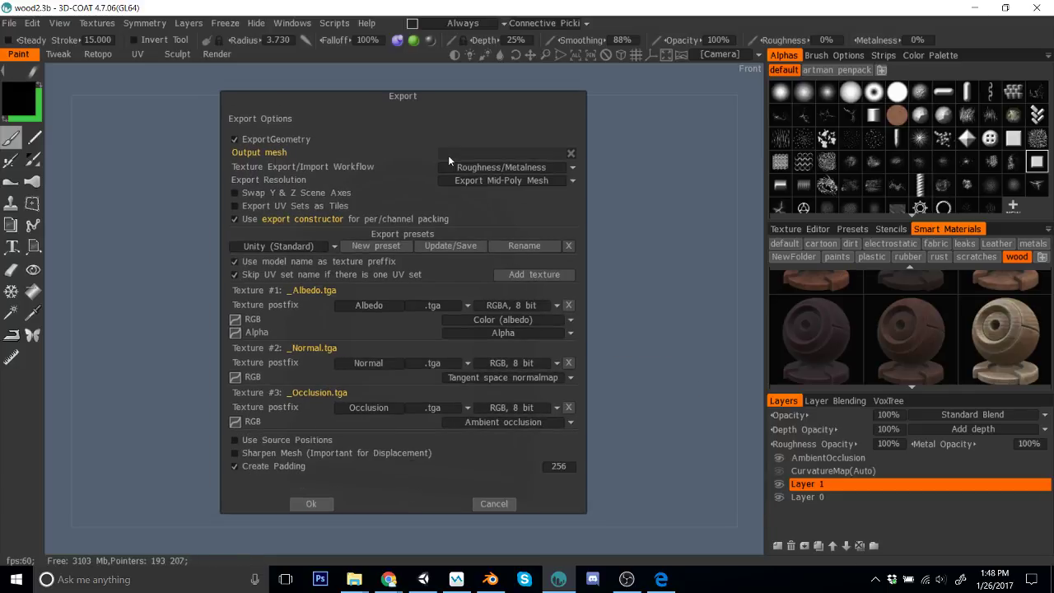
# Step: Set the output mesh to wood2 as OBJ in the archwindow folder and run the export
pyautogui.click(445, 145)
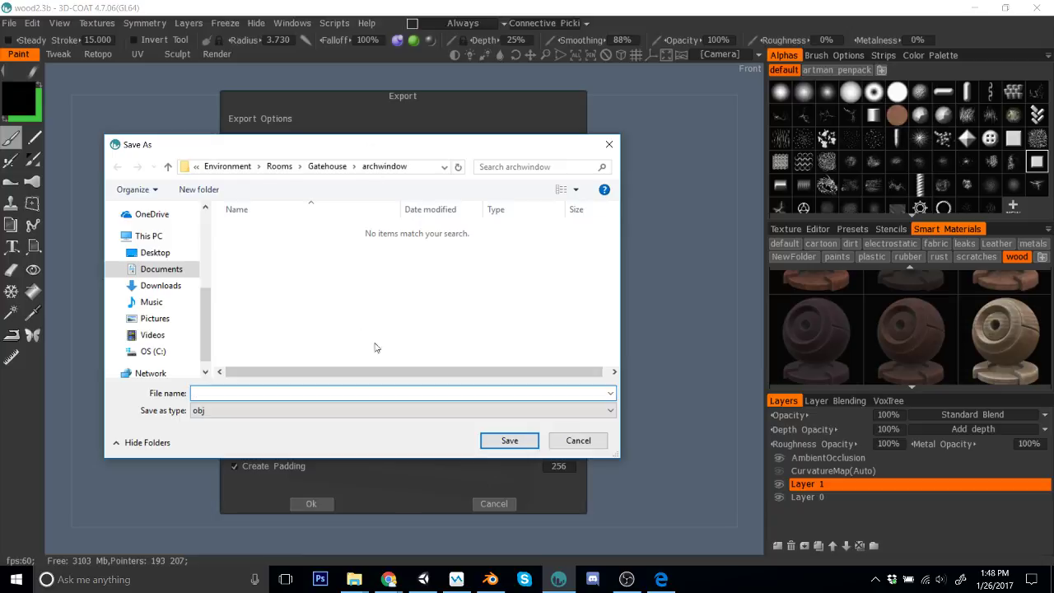
pyautogui.write('woo')
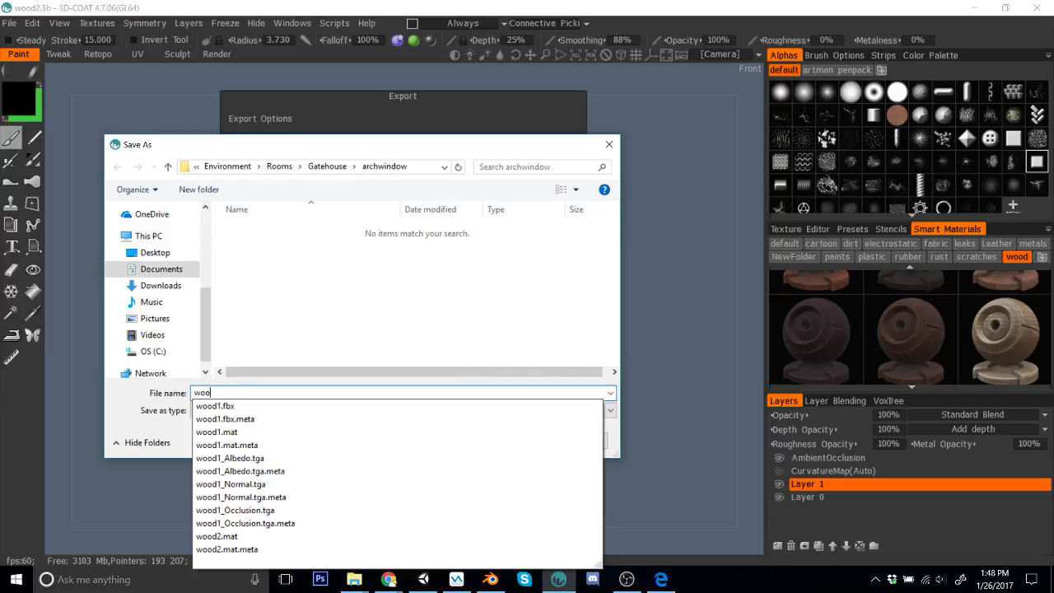
pyautogui.write('d2')
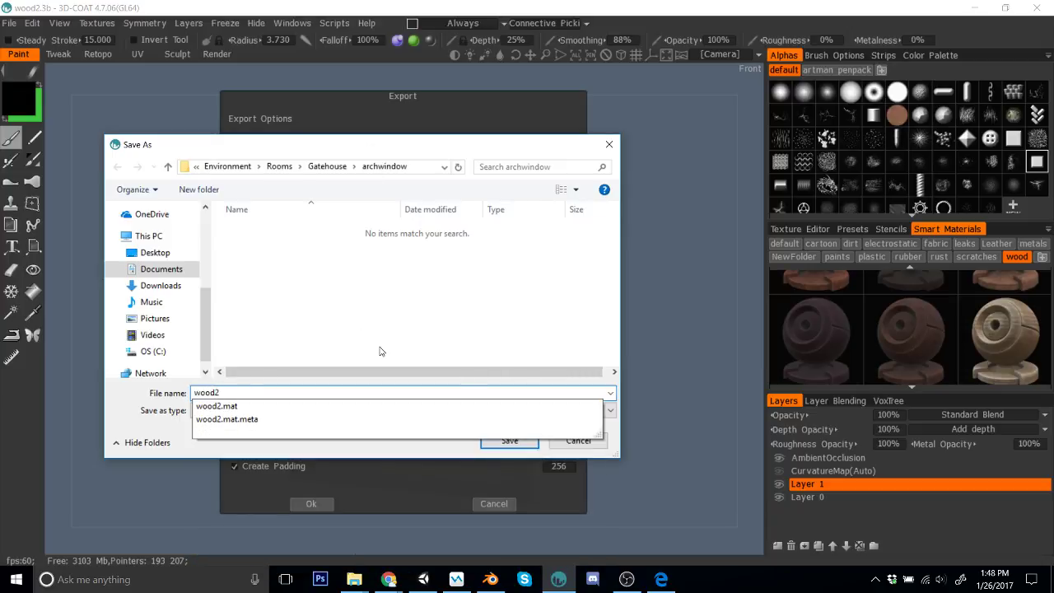
pyautogui.press('Return')
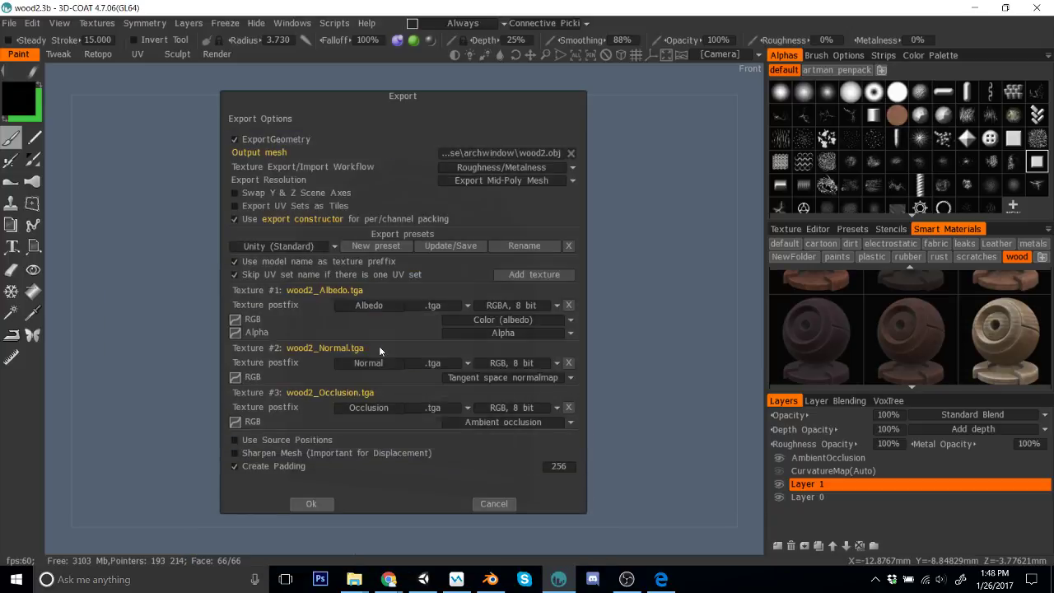
pyautogui.click(534, 156)
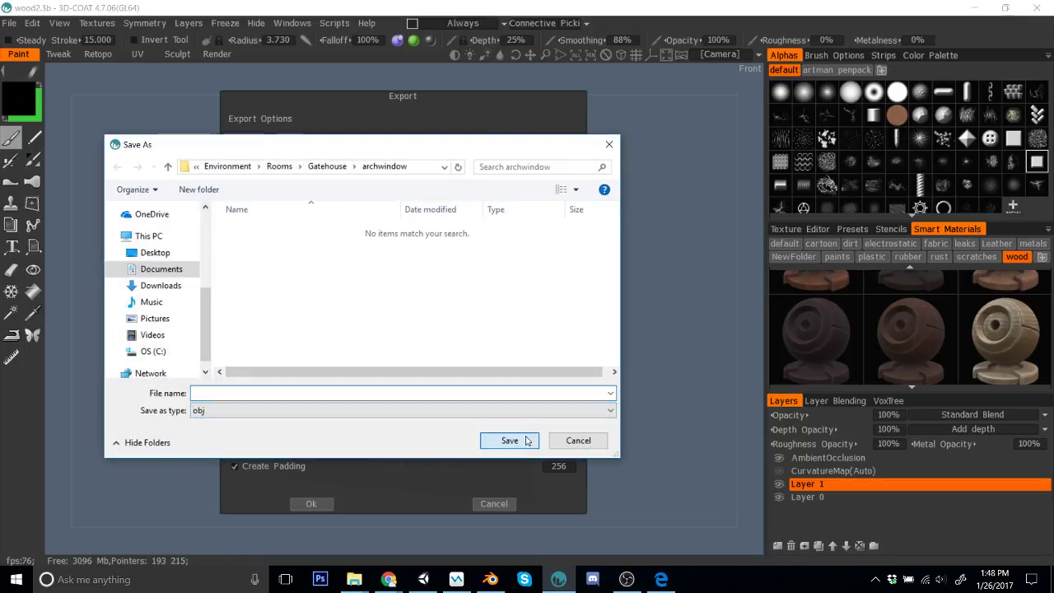
pyautogui.click(525, 441)
pyautogui.click(579, 440)
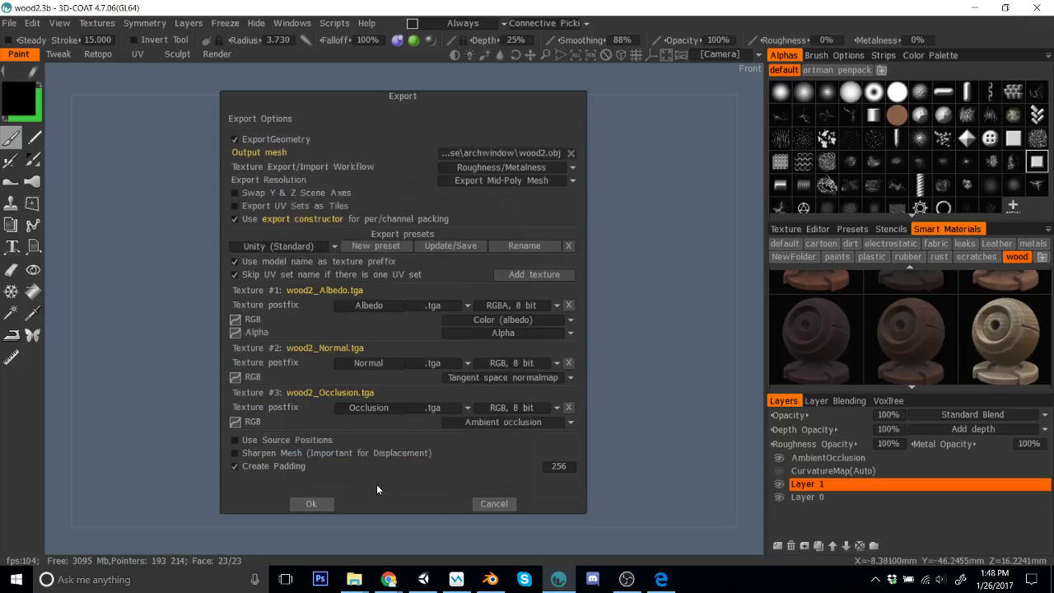
pyautogui.click(310, 503)
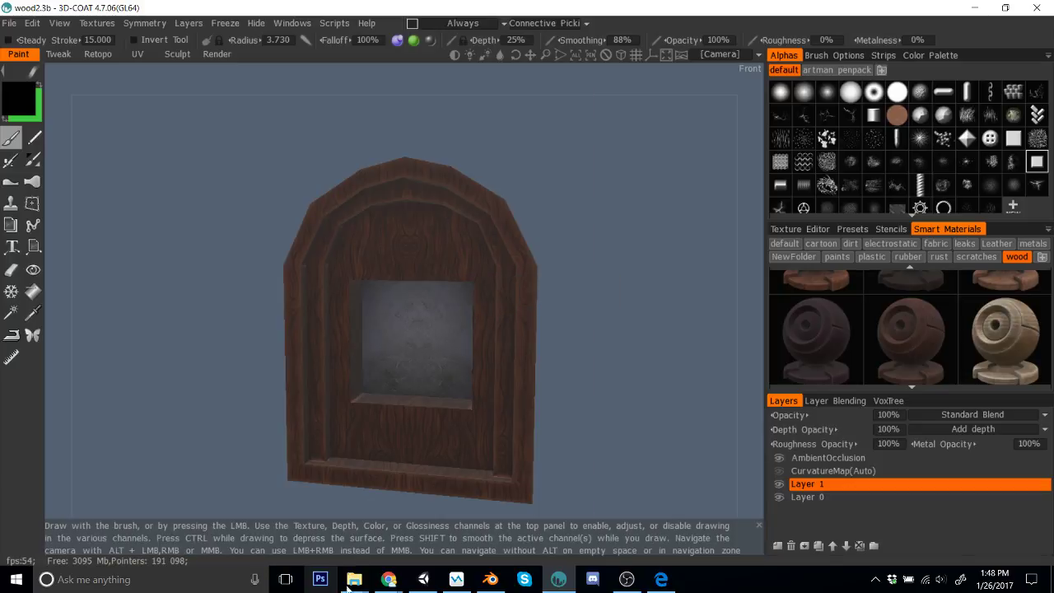
# Step: Switch to Unity and move the wood1 and wood2 materials into the archwindow folder's Materials subfolder
pyautogui.click(423, 579)
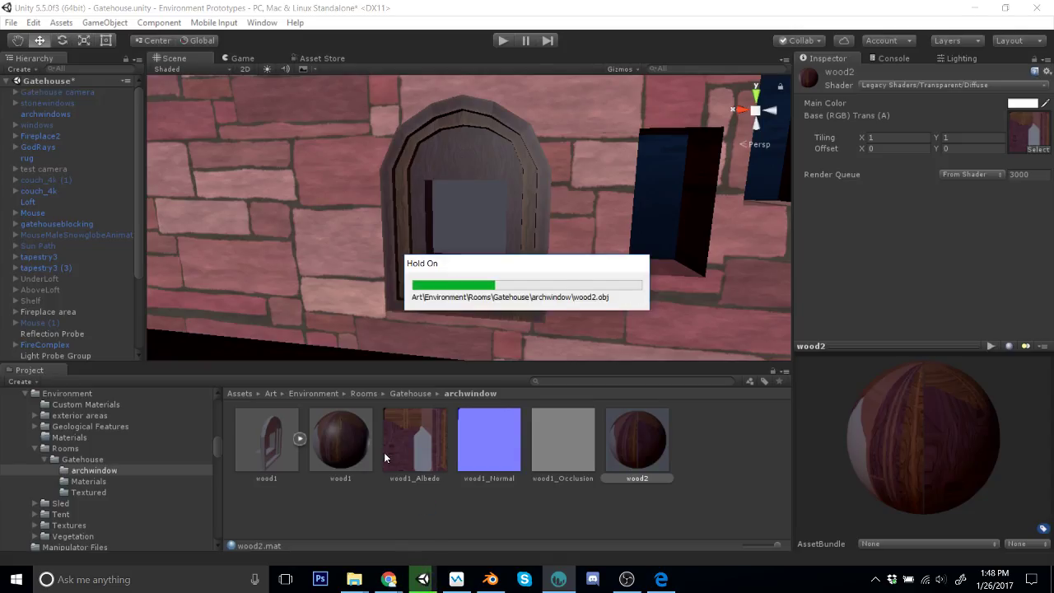
pyautogui.scroll(-1, 383, 445)
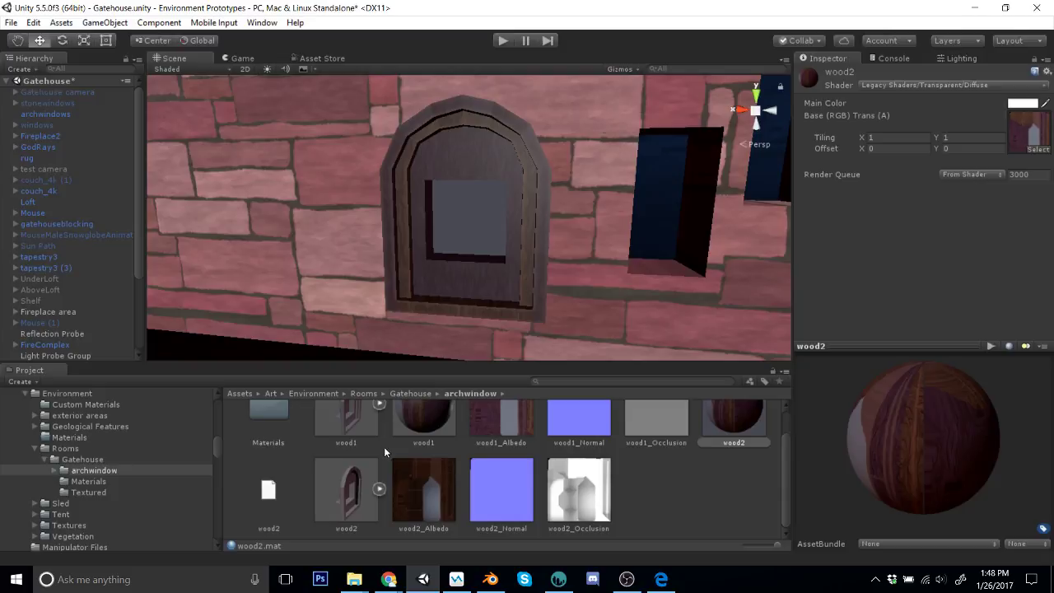
pyautogui.scroll(1, 384, 446)
pyautogui.click(423, 447)
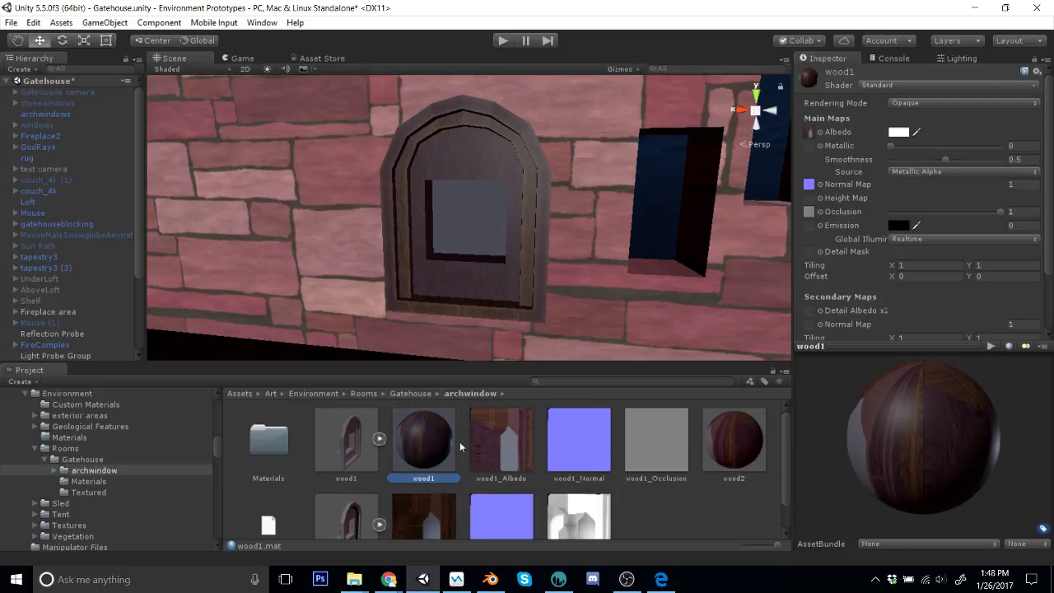
pyautogui.keyDown('ctrl'); pyautogui.click(735, 456); pyautogui.keyUp('ctrl')
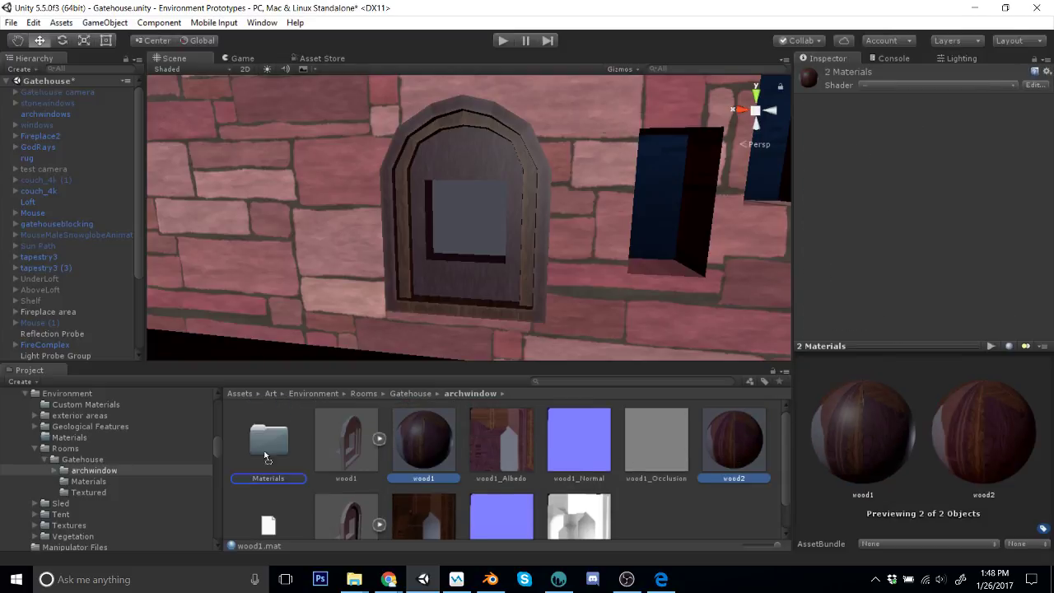
pyautogui.moveTo(265, 457); pyautogui.dragTo(268, 453)
# Step: Delete the wood1.fbx and wood2.obj models from the archwindow folder
pyautogui.click(348, 441)
pyautogui.press('Delete')
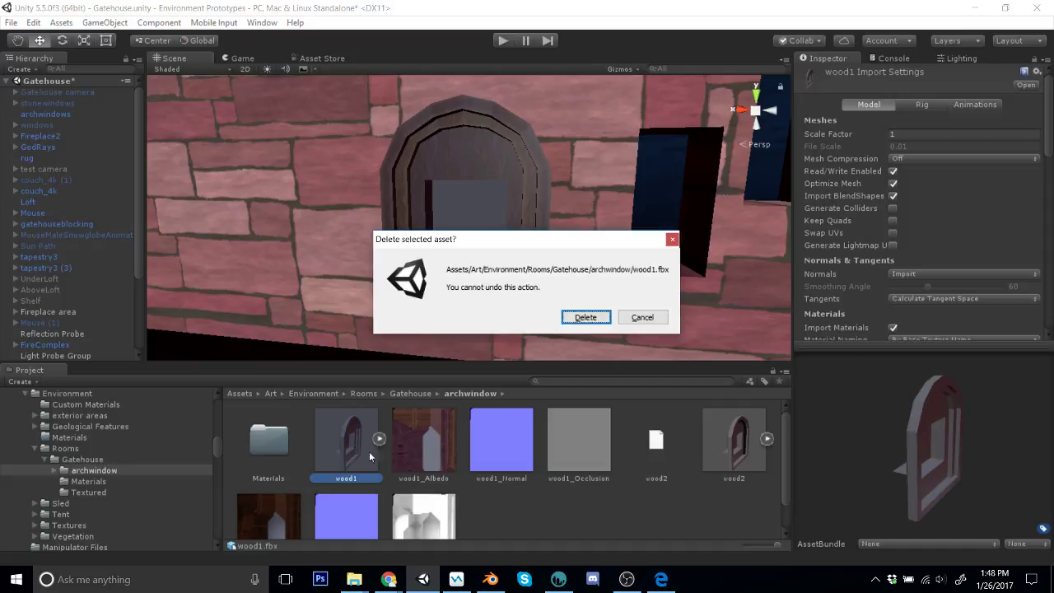
pyautogui.click(585, 318)
pyautogui.click(644, 443)
pyautogui.press('Delete')
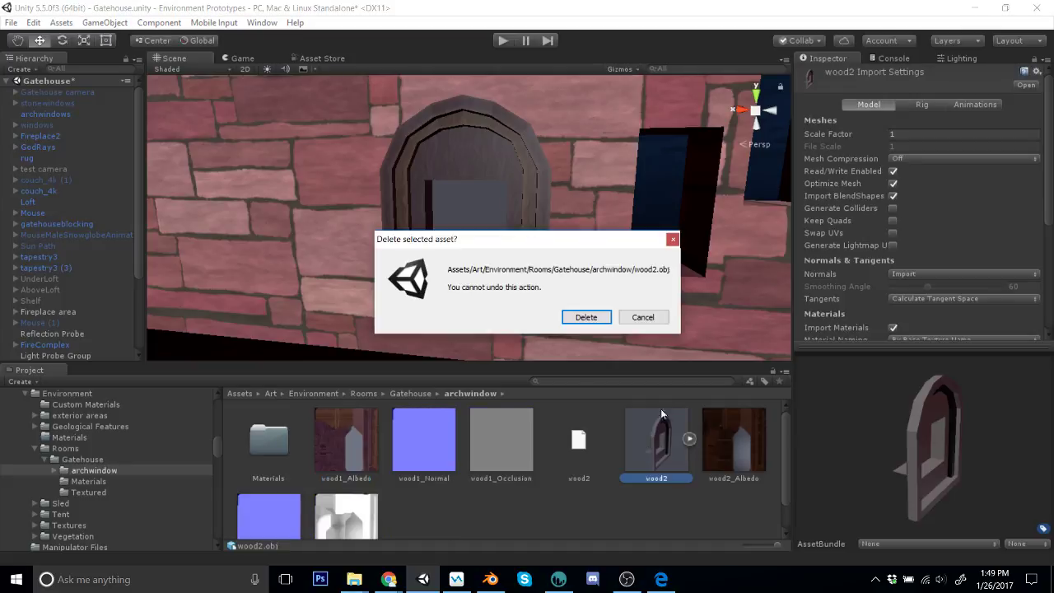
pyautogui.click(583, 320)
# Step: Apply the Frame_3 material from archwindow's Materials subfolder to the arched window's panel, inner trim, outer frame and sill
pyautogui.doubleClick(274, 437)
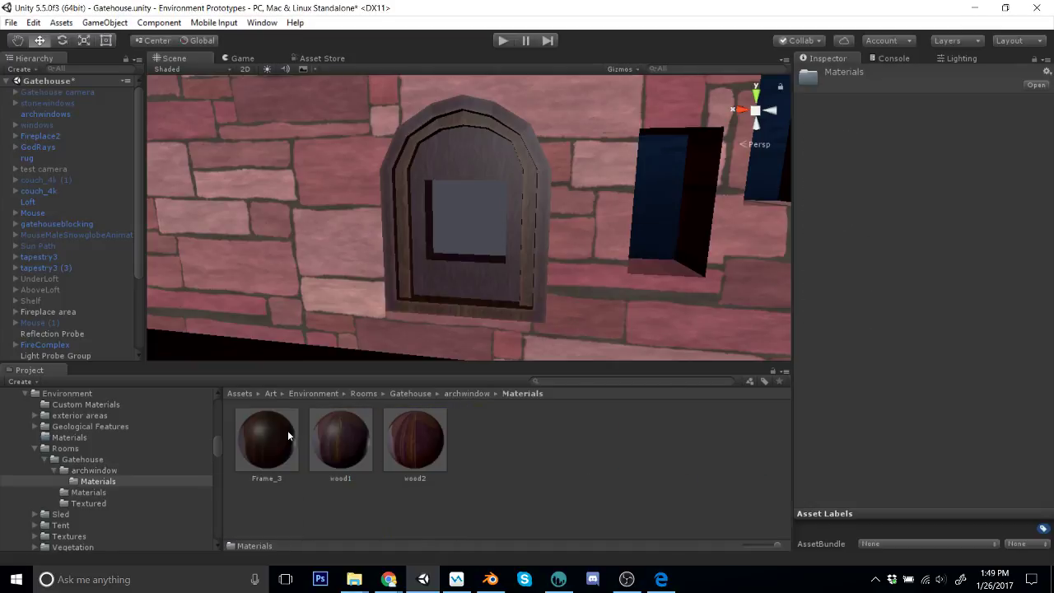
pyautogui.moveTo(275, 448); pyautogui.dragTo(455, 146)
pyautogui.scroll(3, 438, 179)
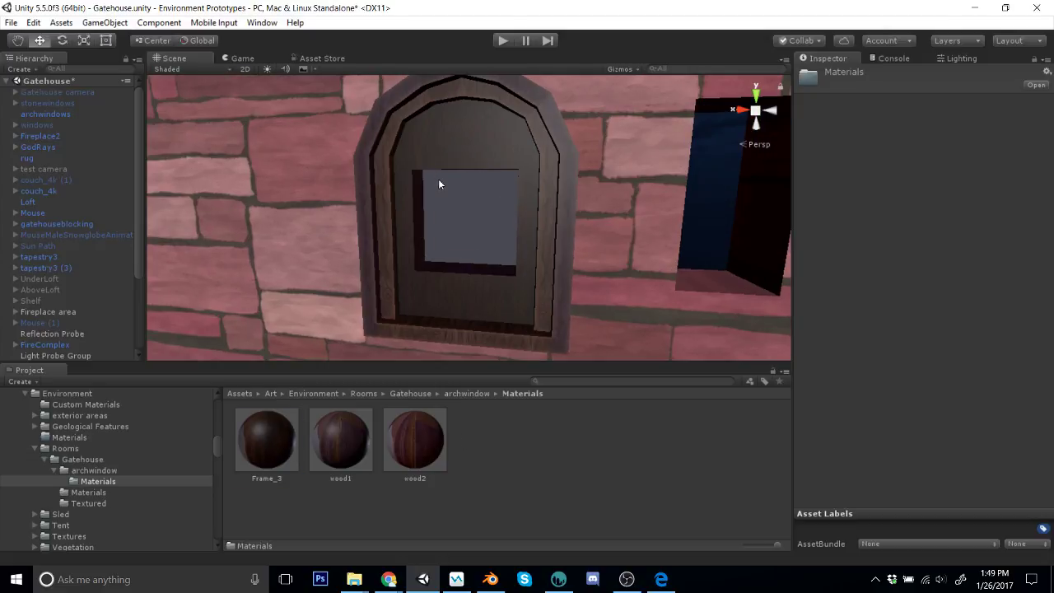
pyautogui.moveTo(262, 428); pyautogui.dragTo(408, 111)
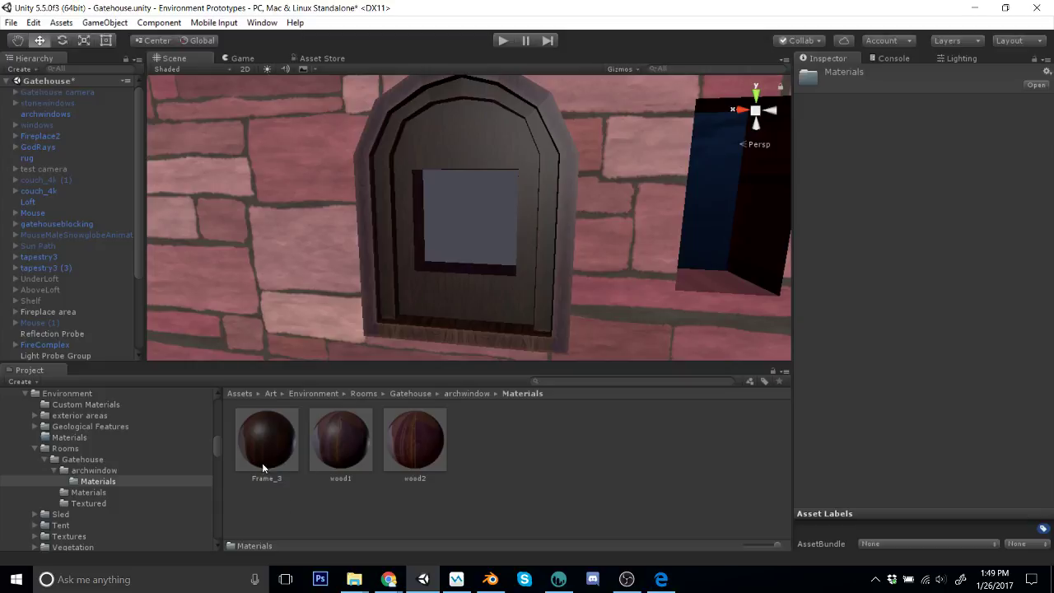
pyautogui.moveTo(262, 468); pyautogui.dragTo(360, 153)
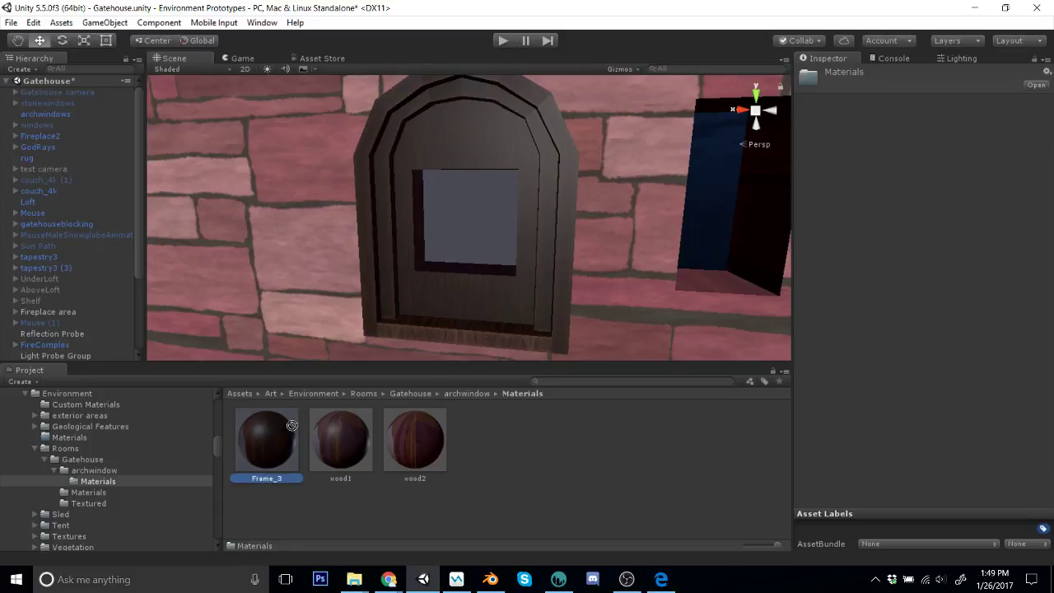
pyautogui.moveTo(291, 425); pyautogui.dragTo(431, 345)
pyautogui.keyDown('alt'); pyautogui.moveTo(535, 298); pyautogui.dragTo(524, 397); pyautogui.keyUp('alt')
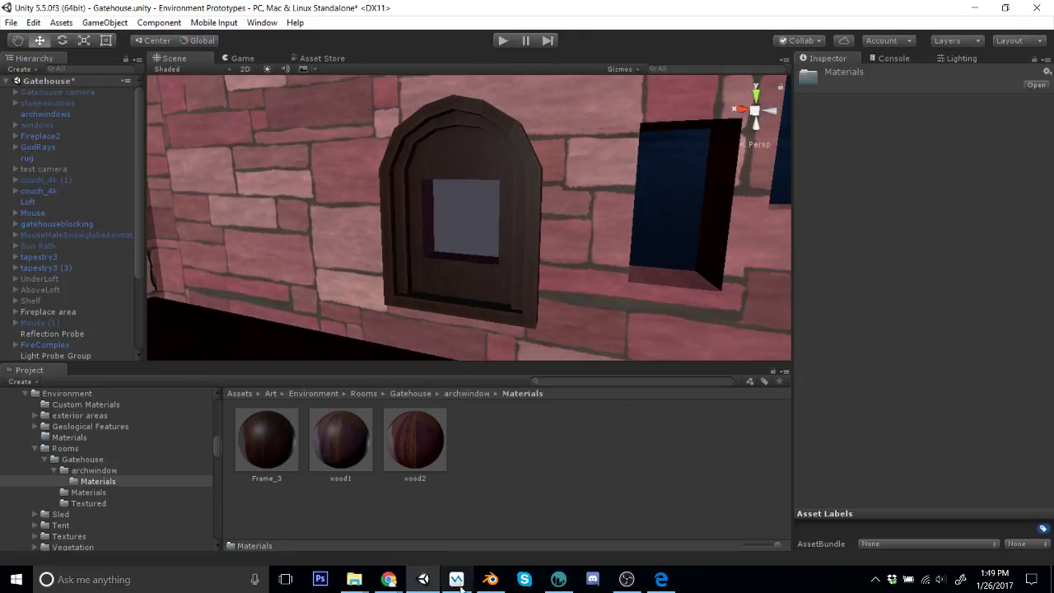
# Step: Switch to 3D-Coat and open the recent file wood3.3b
pyautogui.click(560, 581)
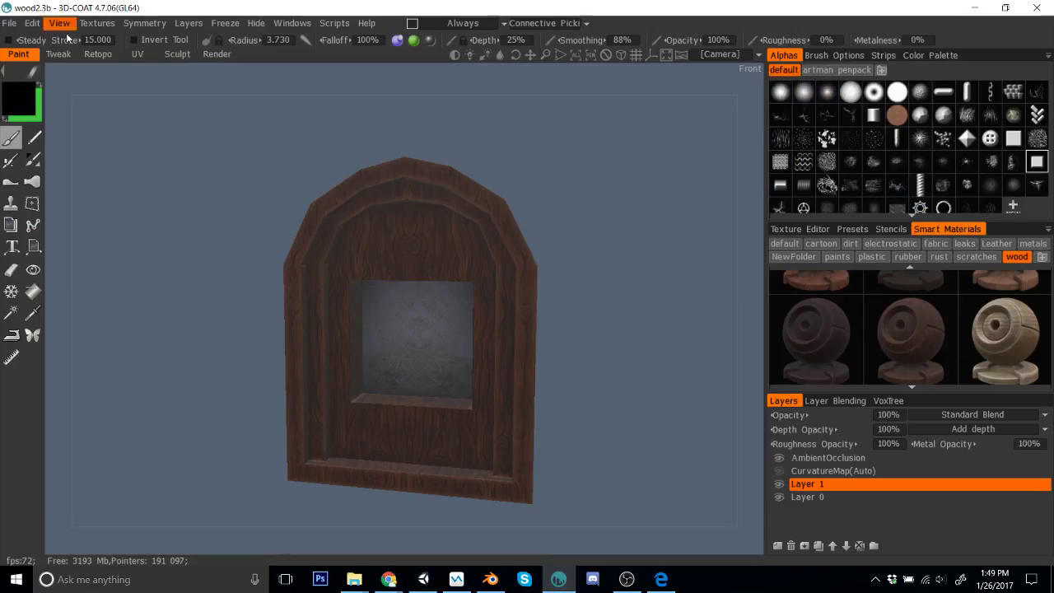
pyautogui.click(12, 22)
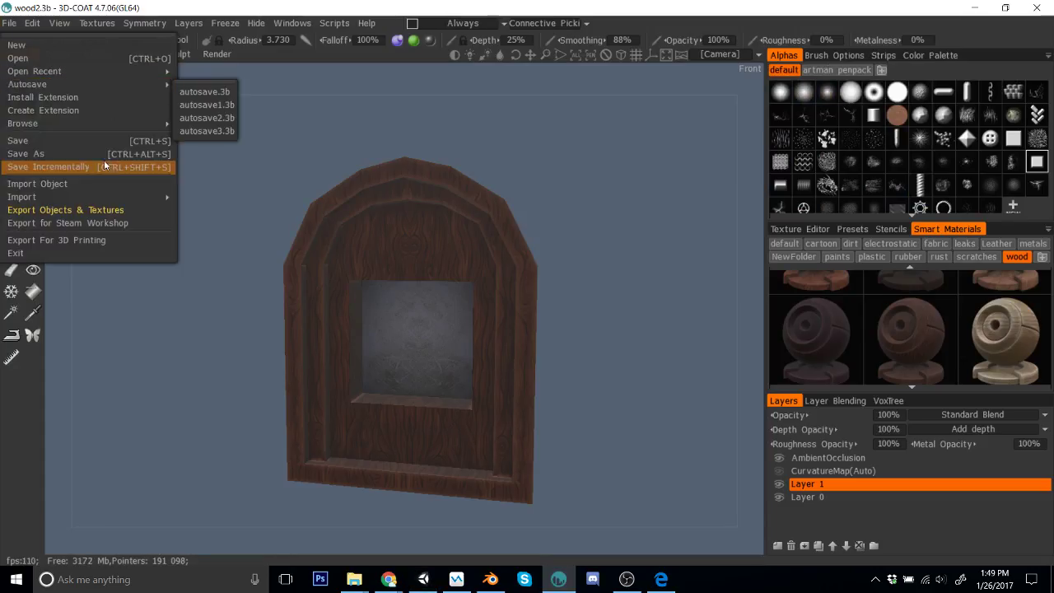
pyautogui.moveTo(79, 73)
pyautogui.click(250, 105)
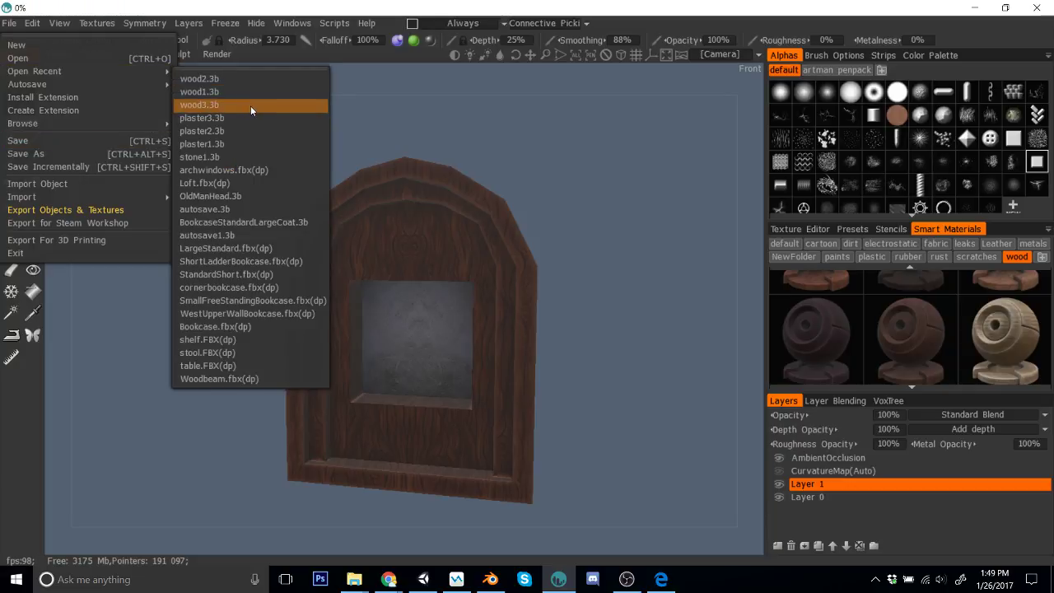
# Step: Start an objects and textures export with the output mesh set to wood3 as OBJ in the archwindow folder
pyautogui.click(10, 22)
pyautogui.click(90, 210)
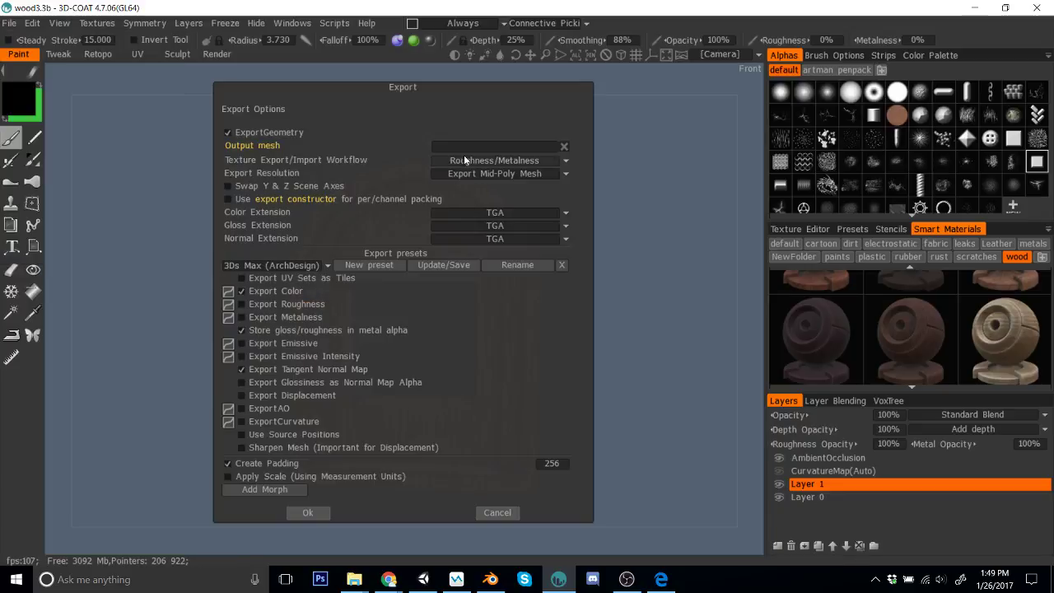
pyautogui.click(463, 149)
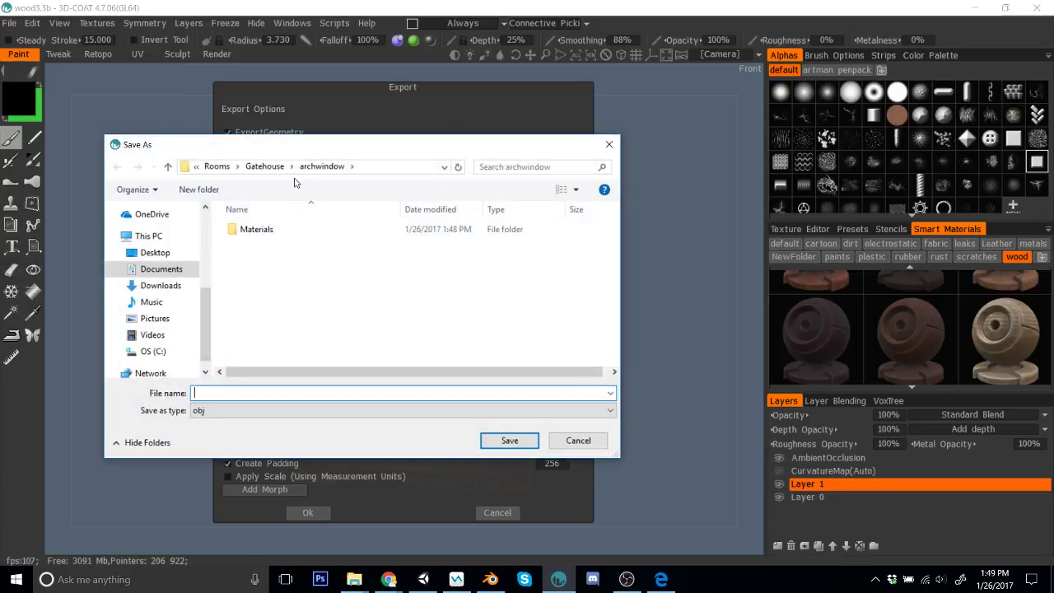
pyautogui.write('wood3')
pyautogui.press('Return')
# Step: Choose the Unity (Standard) export preset, remove the Metallic, Height and Emission textures, and run the export
pyautogui.click(260, 263)
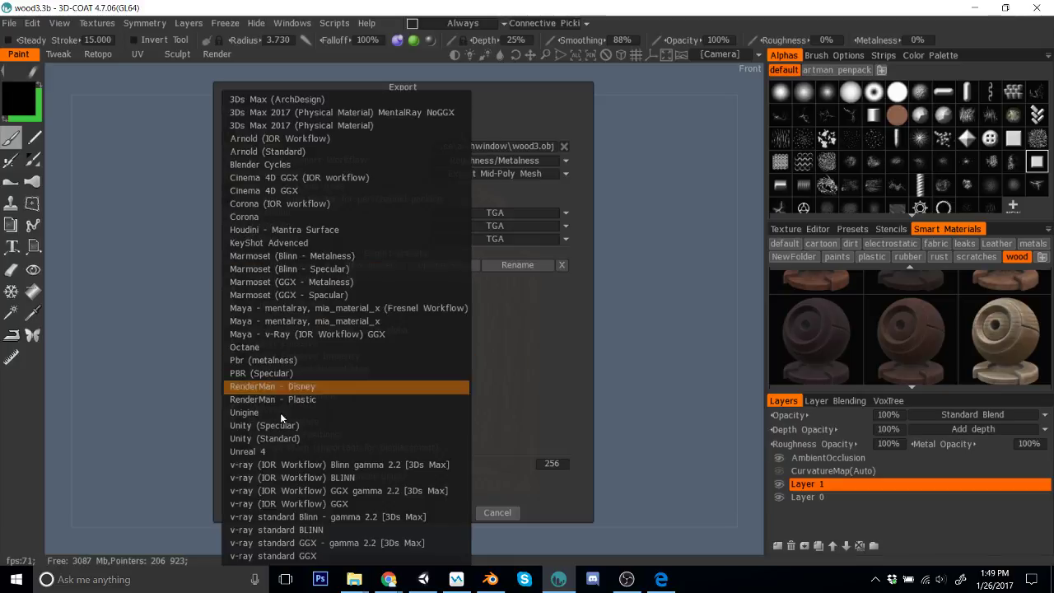
pyautogui.click(311, 449)
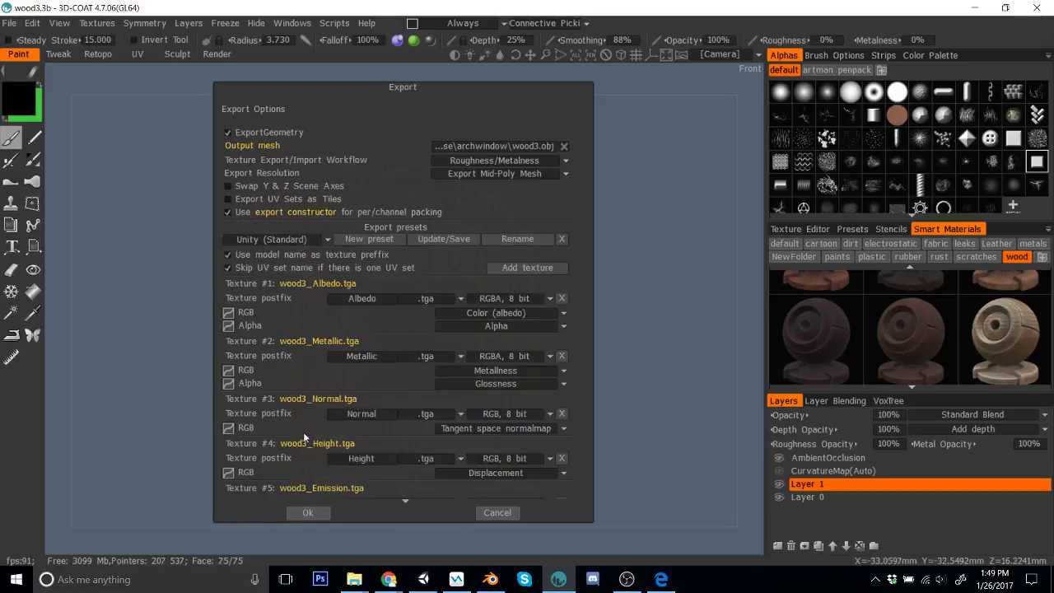
pyautogui.click(562, 356)
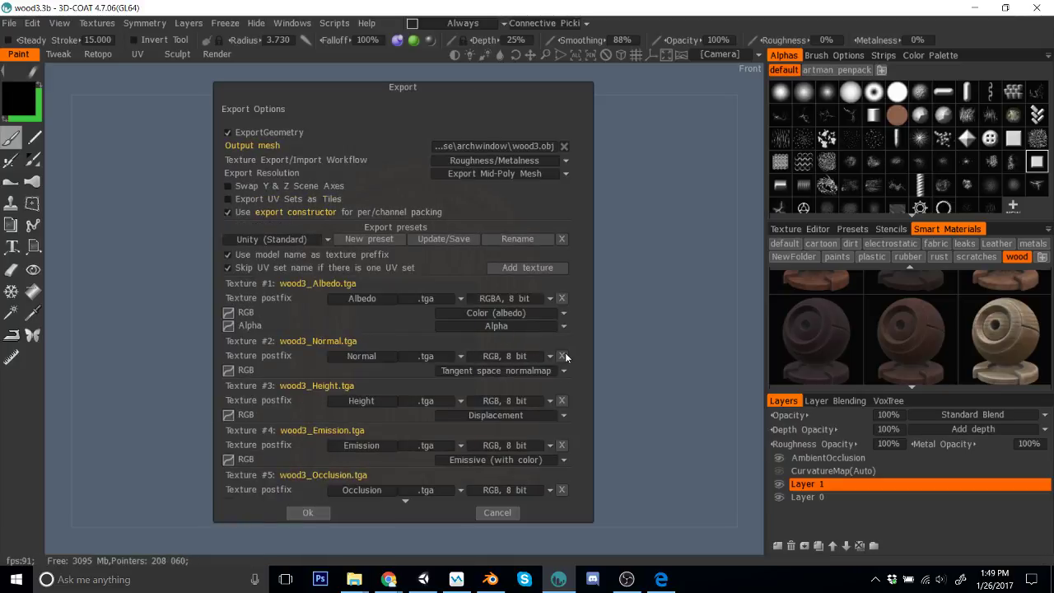
pyautogui.click(561, 400)
pyautogui.click(562, 400)
pyautogui.click(310, 504)
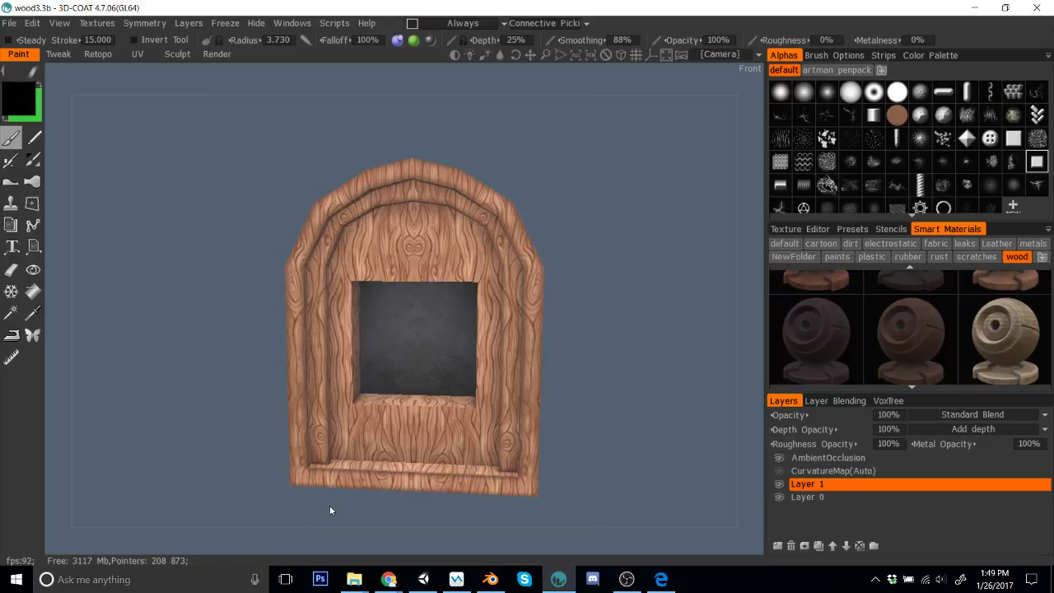
# Step: Switch to Unity and delete the wood3.obj model from the archwindow folder
pyautogui.hotkey('alt', 'Tab')
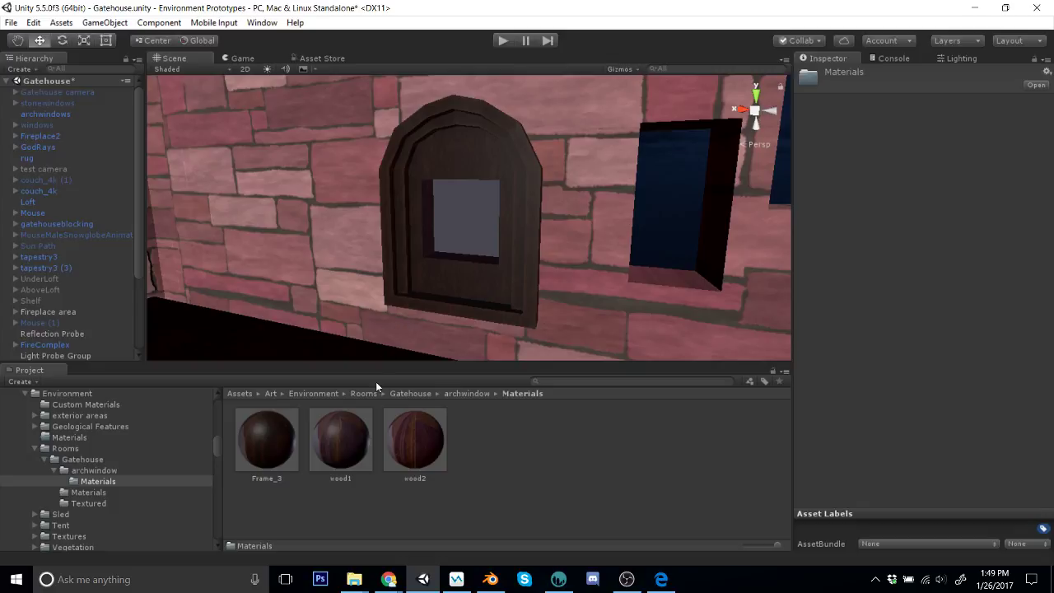
pyautogui.click(478, 393)
pyautogui.scroll(-2, 564, 426)
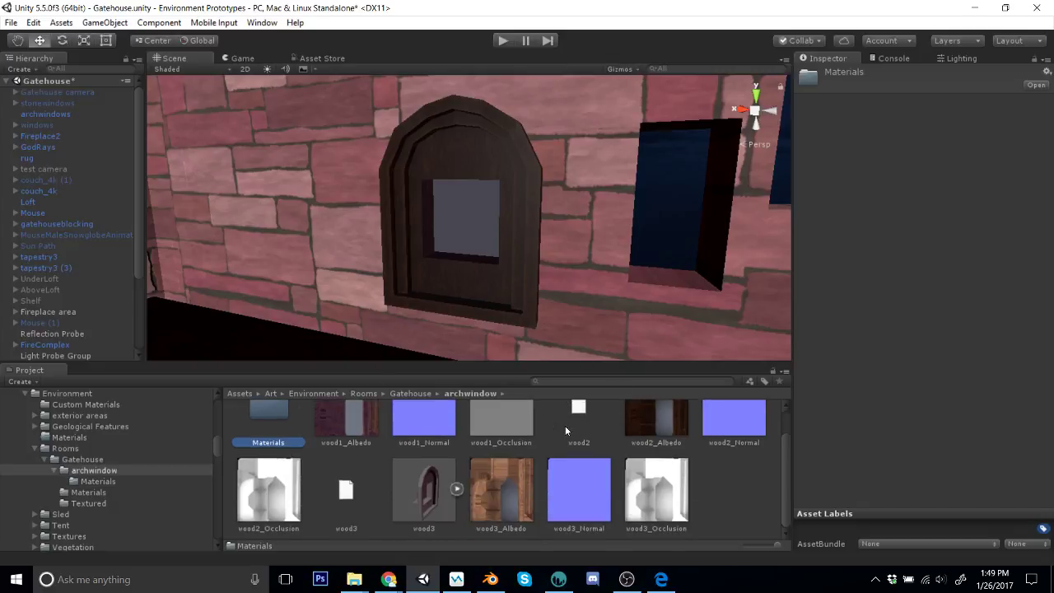
pyautogui.click(438, 484)
pyautogui.press('Delete')
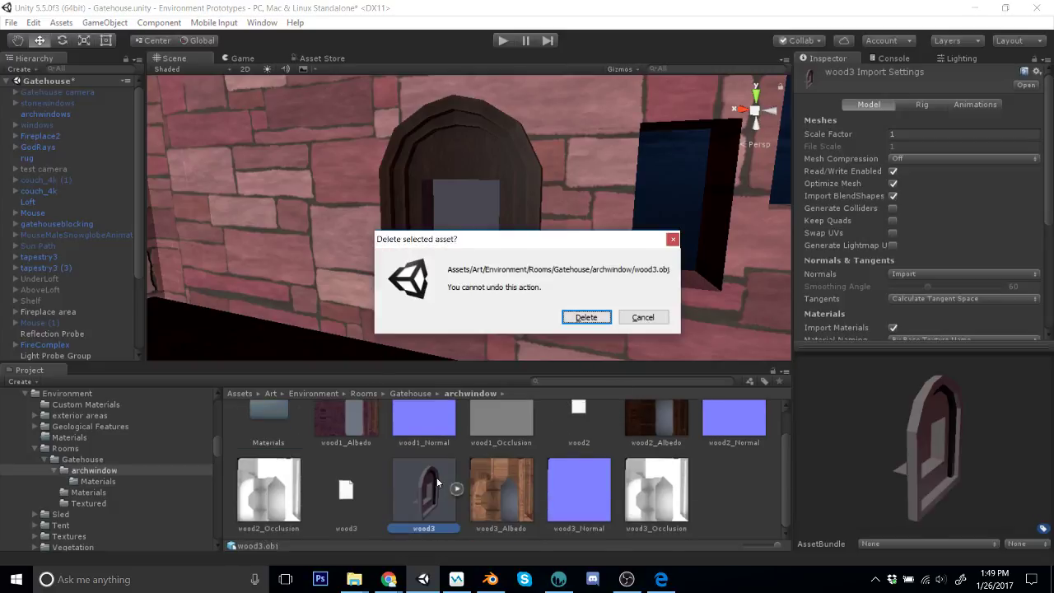
pyautogui.click(597, 312)
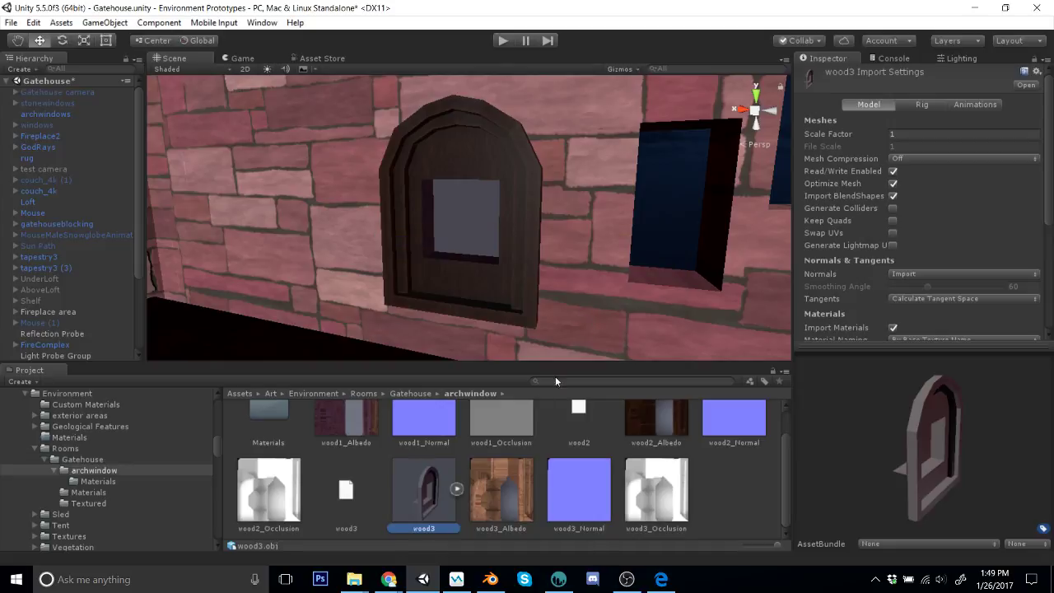
# Step: Delete the leftover wood2.mtl and wood3.mtl files from the archwindow folder
pyautogui.scroll(1, 560, 412)
pyautogui.click(566, 425)
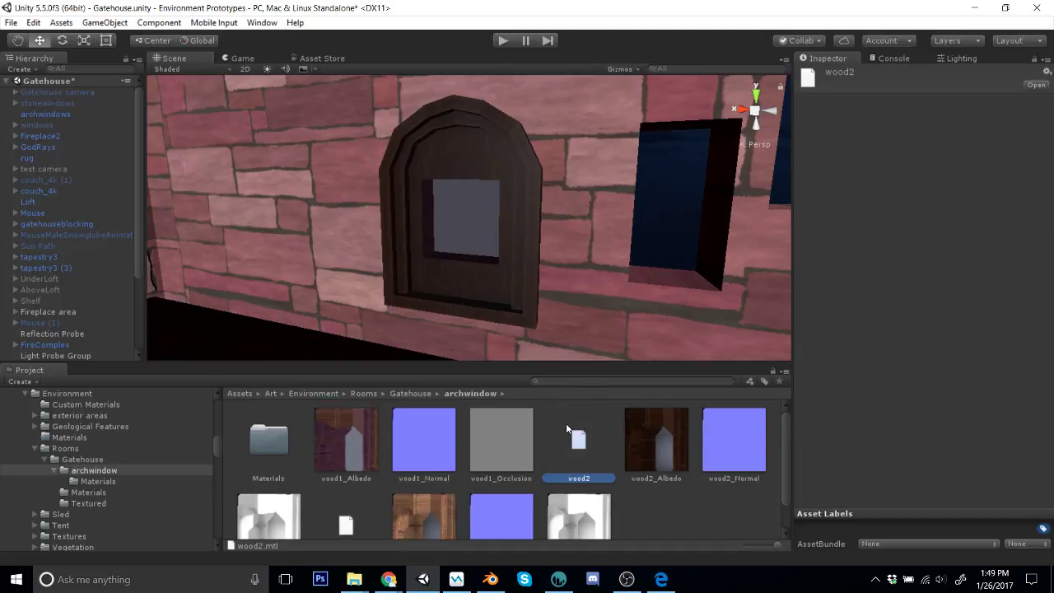
pyautogui.press('Delete')
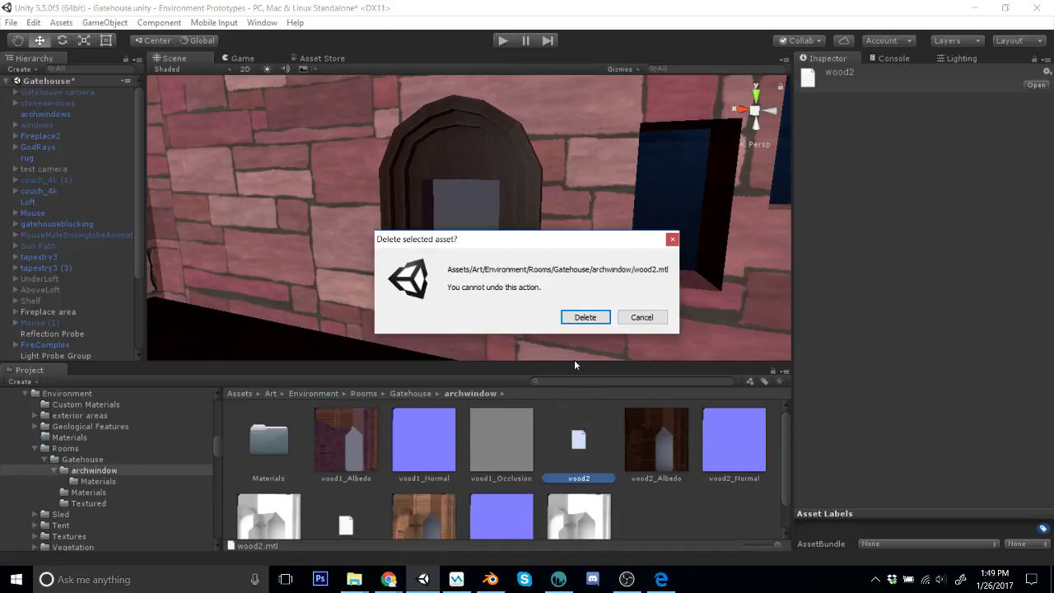
pyautogui.click(585, 318)
pyautogui.click(283, 523)
pyautogui.press('Delete')
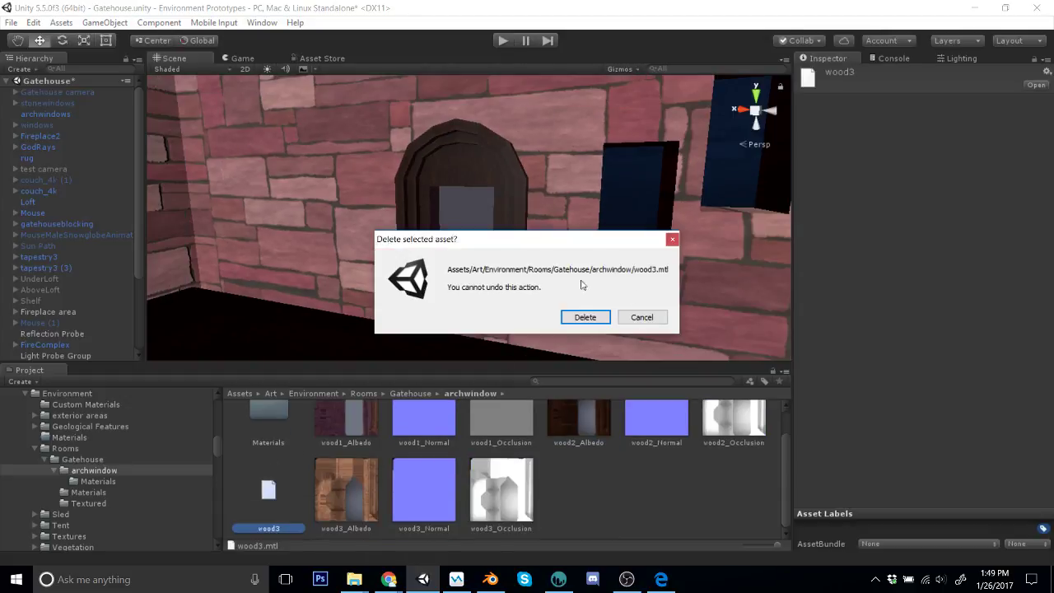
pyautogui.click(586, 317)
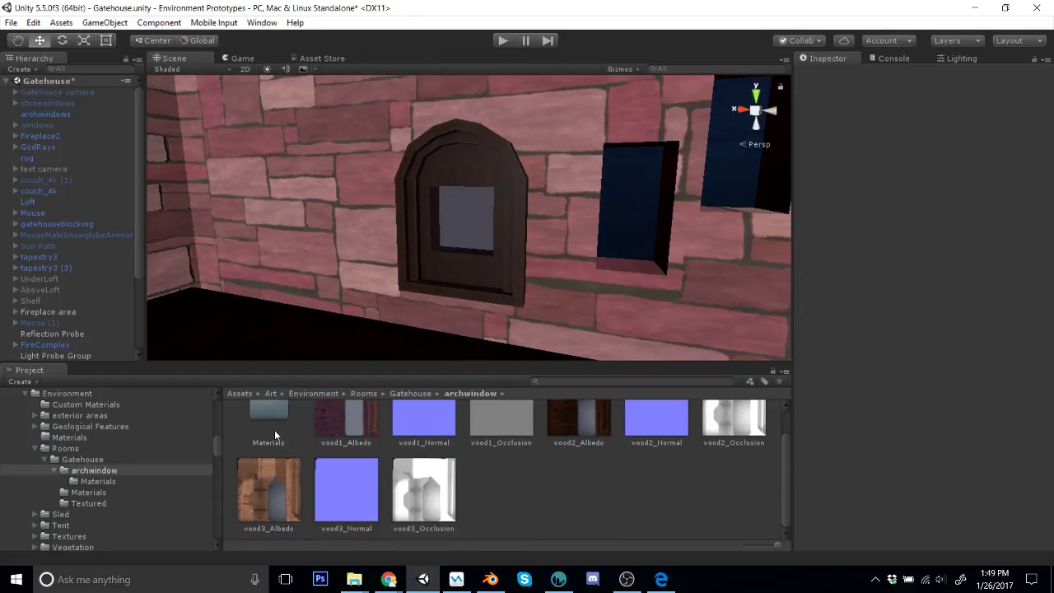
# Step: Create a new material named wood3 in archwindow's Materials subfolder
pyautogui.click(504, 429)
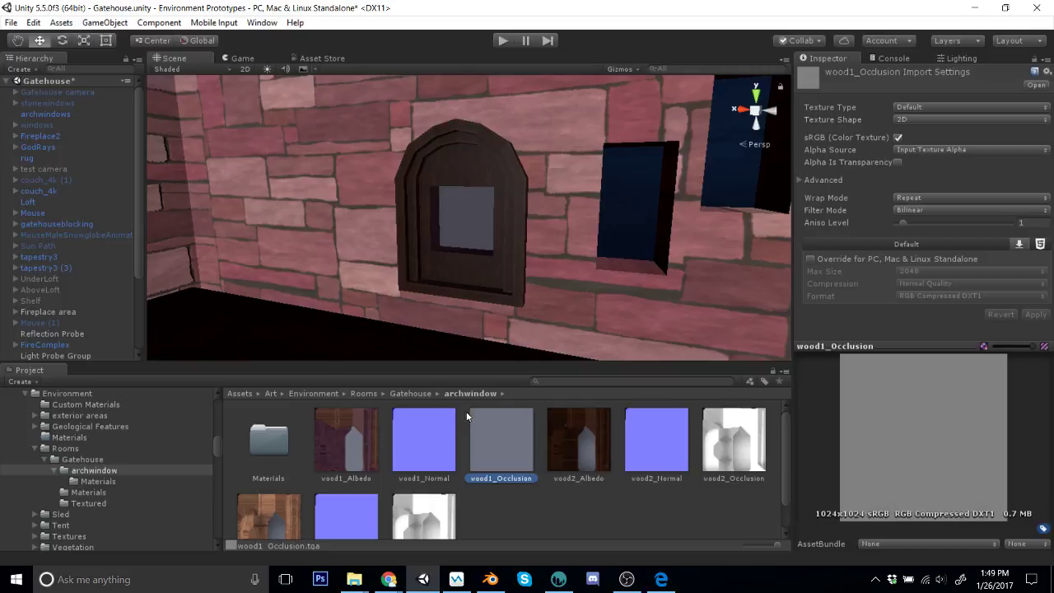
pyautogui.doubleClick(275, 443)
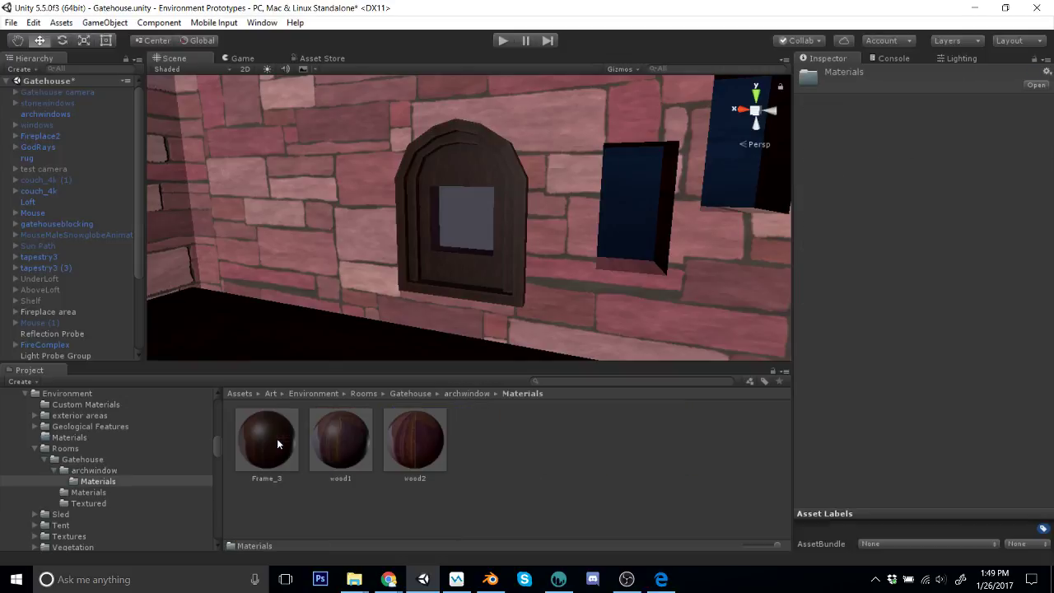
pyautogui.rightClick(537, 440)
pyautogui.moveTo(576, 190)
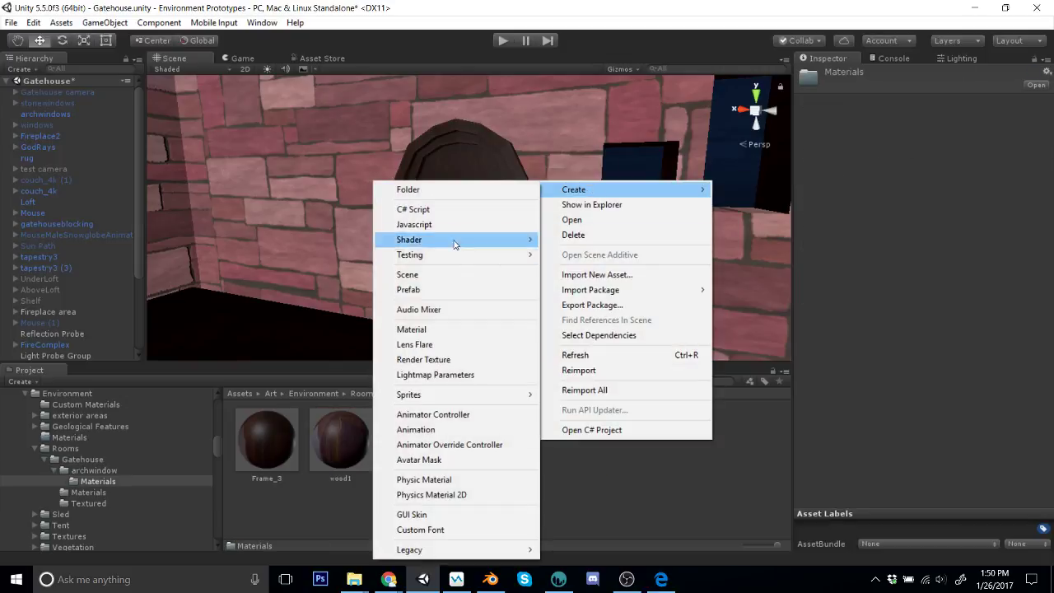
pyautogui.click(420, 329)
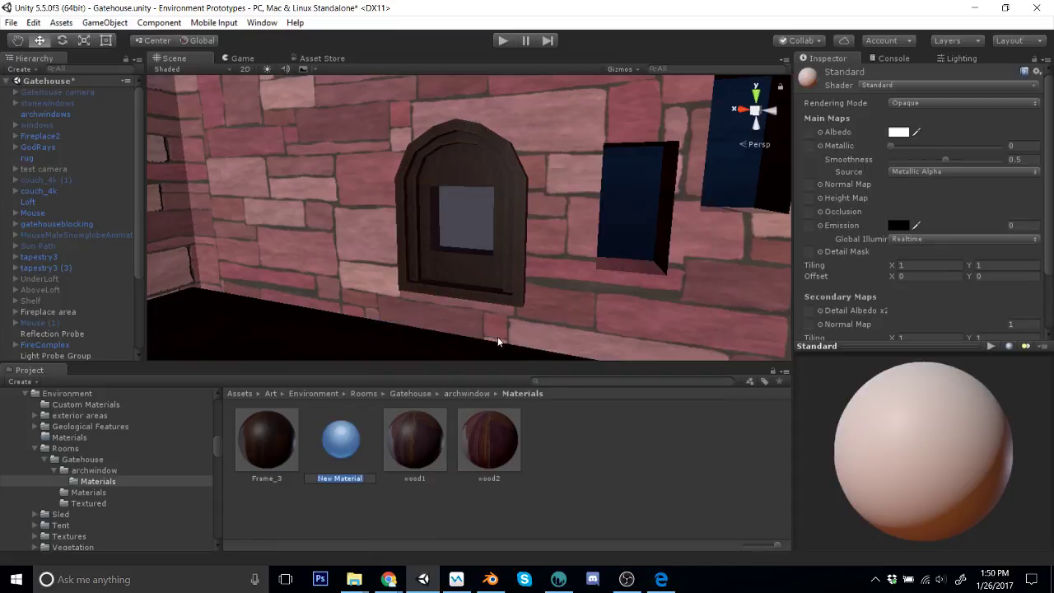
pyautogui.write('wood2')
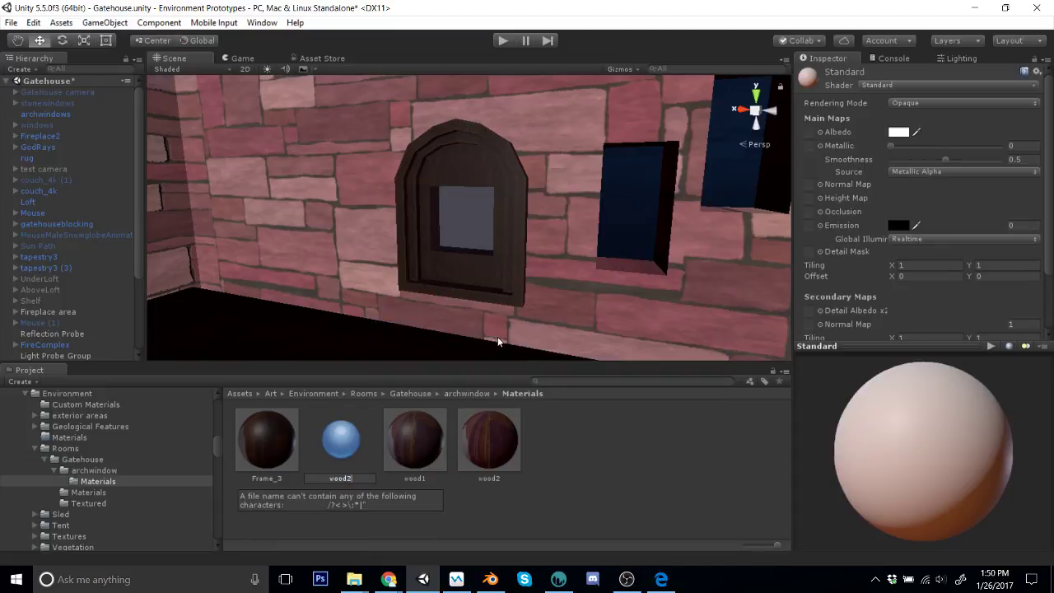
pyautogui.press('Return')
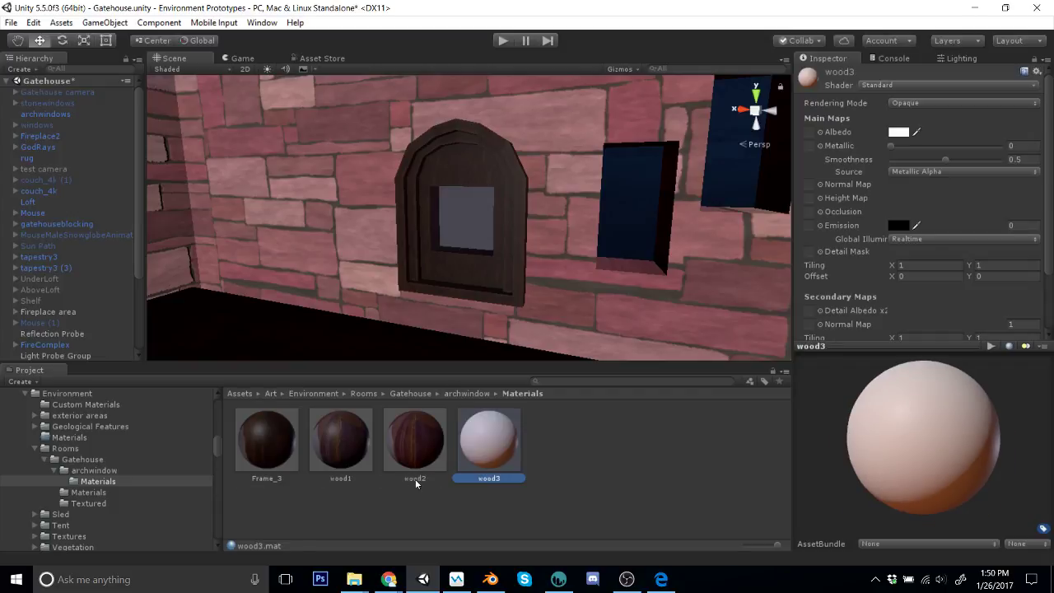
# Step: Rename the existing wood2 material as glass and the Frame_3 material as wood2
pyautogui.click(415, 478)
pyautogui.click(416, 479)
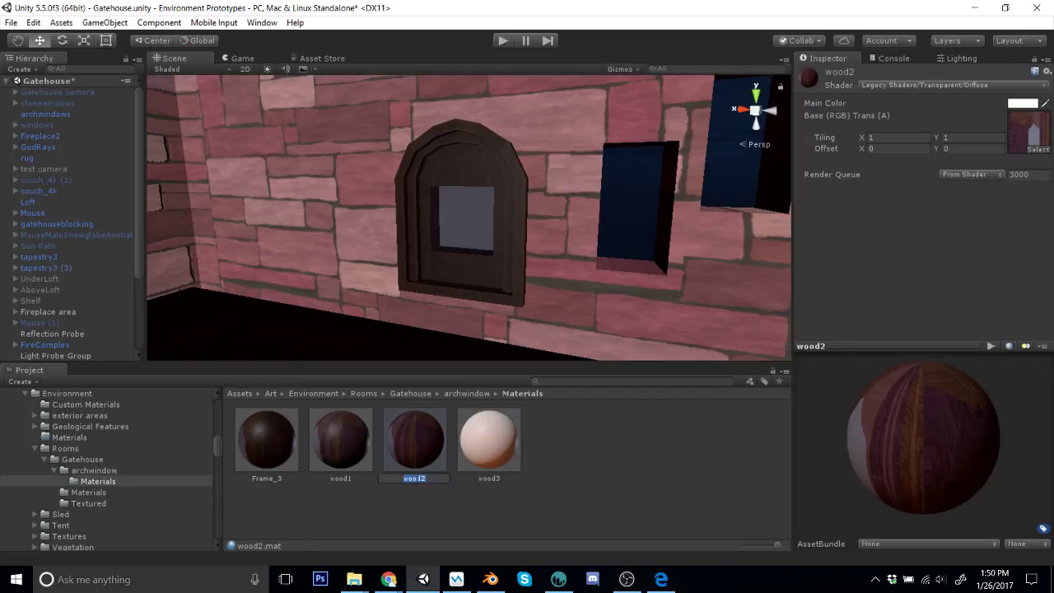
pyautogui.write('glass')
pyautogui.press('Return')
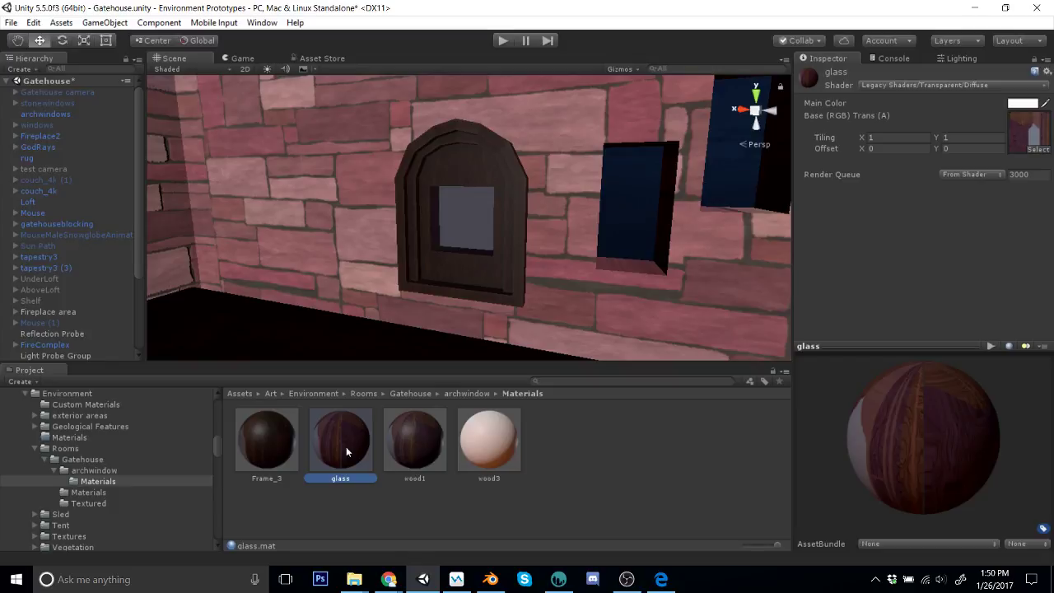
pyautogui.click(280, 481)
pyautogui.click(266, 478)
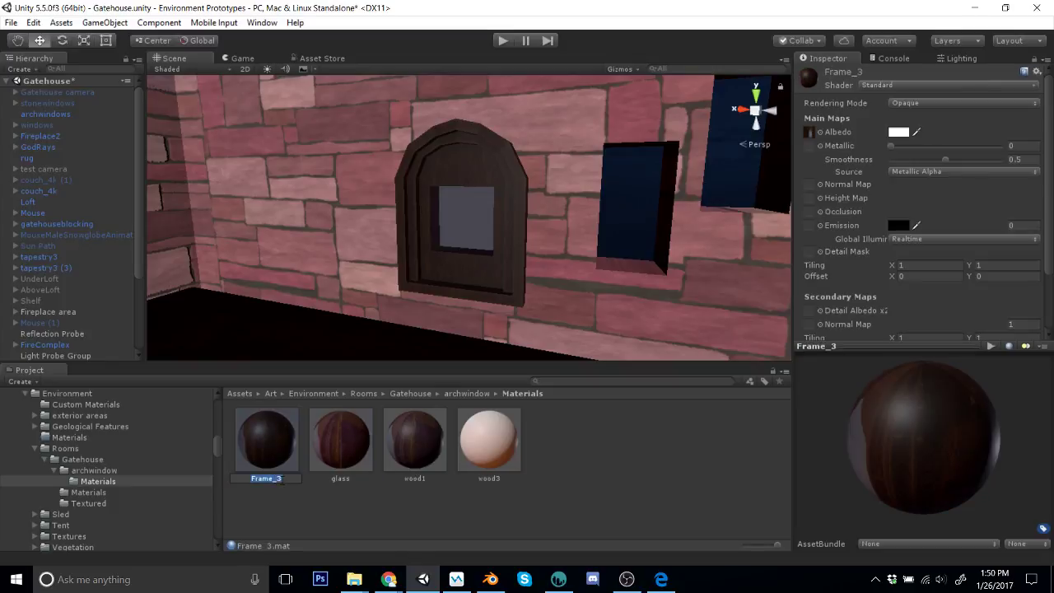
pyautogui.write('wood2')
pyautogui.press('Return')
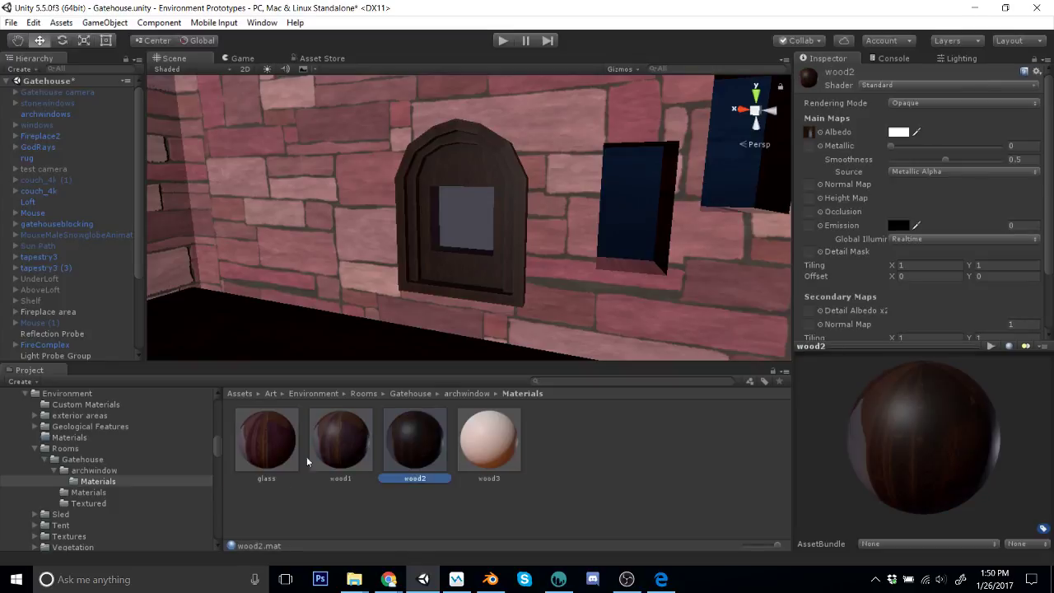
# Step: Assign the wood3_Albedo, wood3_Normal and wood3_Occlusion textures to the matching map slots of the wood3 material
pyautogui.click(486, 436)
pyautogui.click(465, 394)
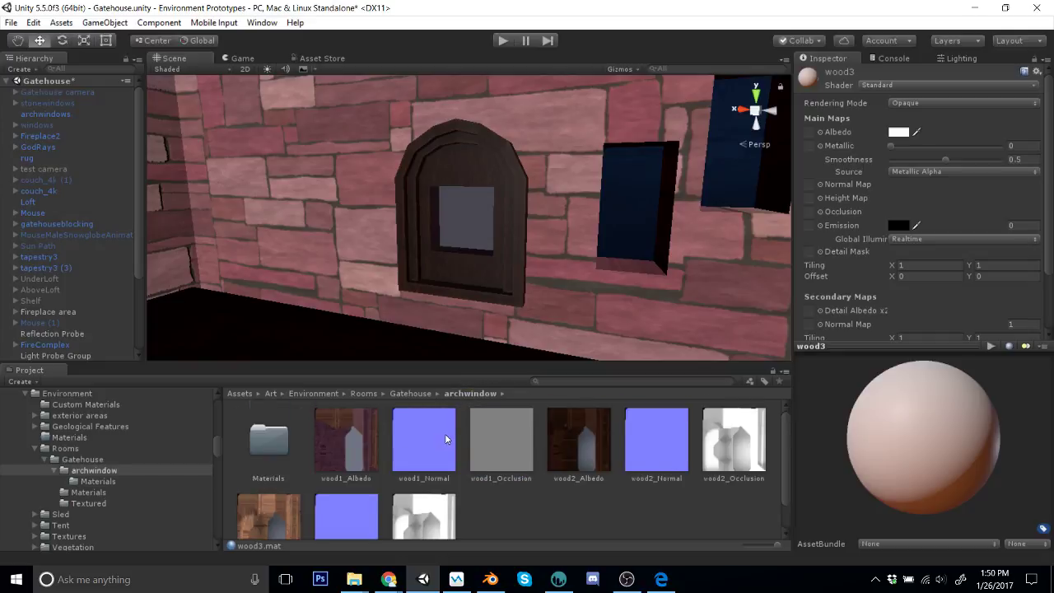
pyautogui.scroll(-1, 445, 439)
pyautogui.moveTo(269, 490); pyautogui.dragTo(811, 132)
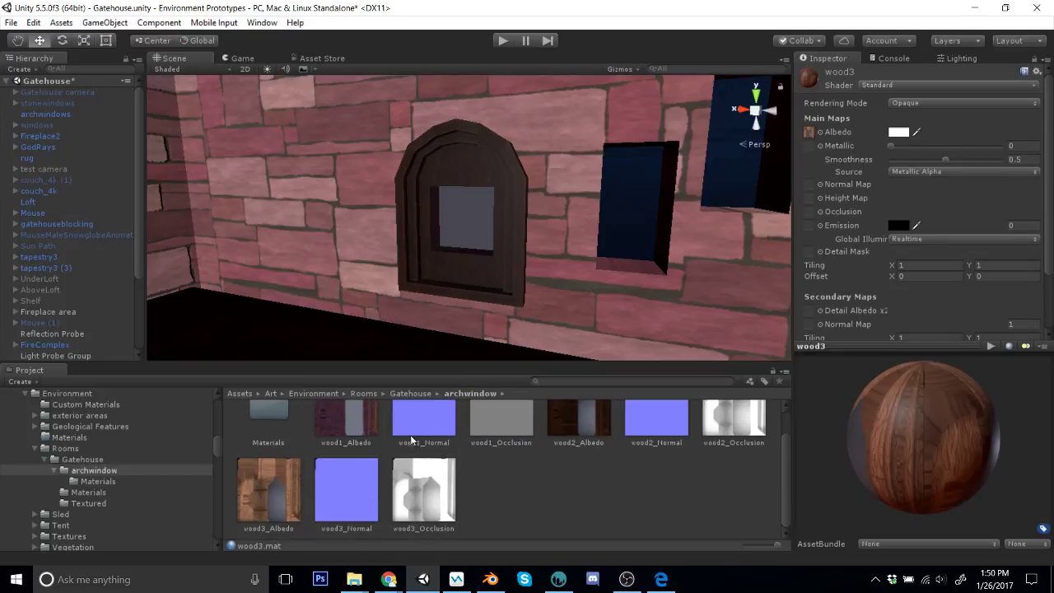
pyautogui.moveTo(346, 490); pyautogui.dragTo(809, 184)
pyautogui.click(1017, 216)
pyautogui.moveTo(420, 492); pyautogui.dragTo(824, 212)
# Step: Apply the wood3 material from archwindow's Materials subfolder to the arched window's frame, inner panel and sill
pyautogui.doubleClick(282, 433)
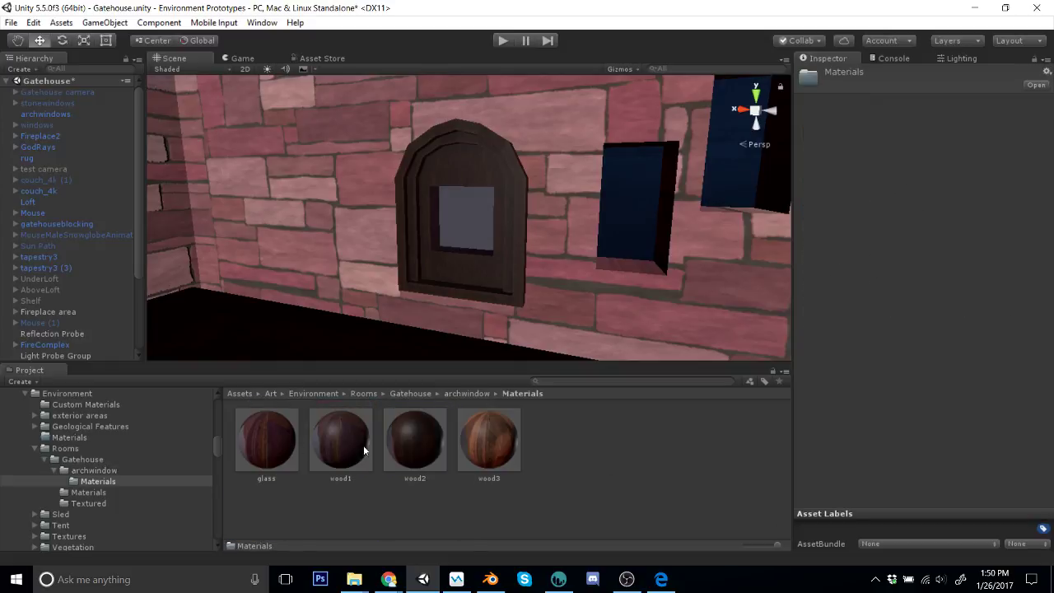
pyautogui.moveTo(489, 440); pyautogui.dragTo(465, 173)
pyautogui.moveTo(481, 421); pyautogui.dragTo(465, 136)
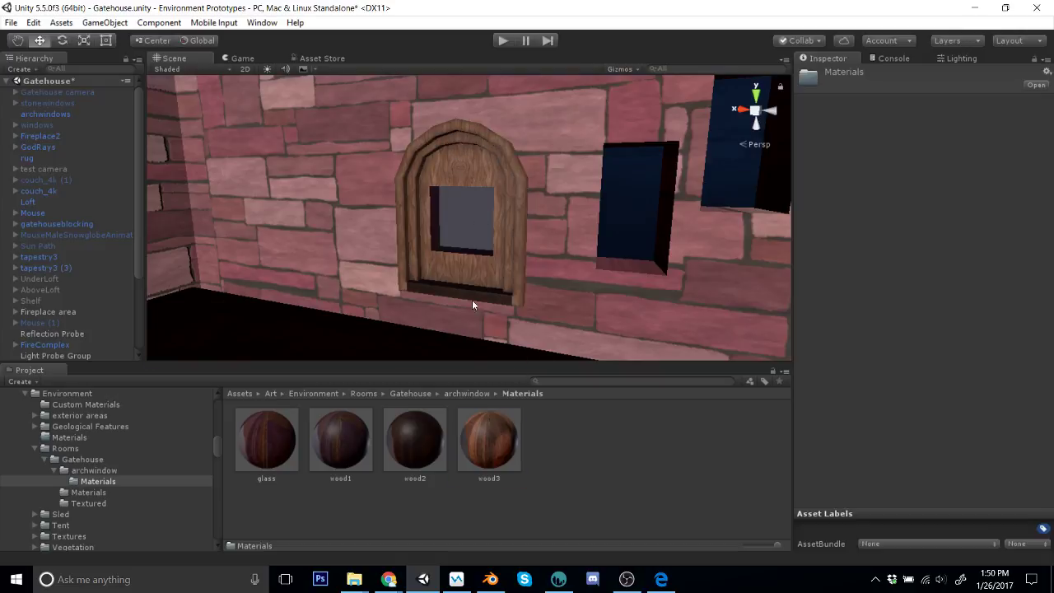
pyautogui.moveTo(487, 443); pyautogui.dragTo(450, 248)
pyautogui.scroll(6, 451, 248)
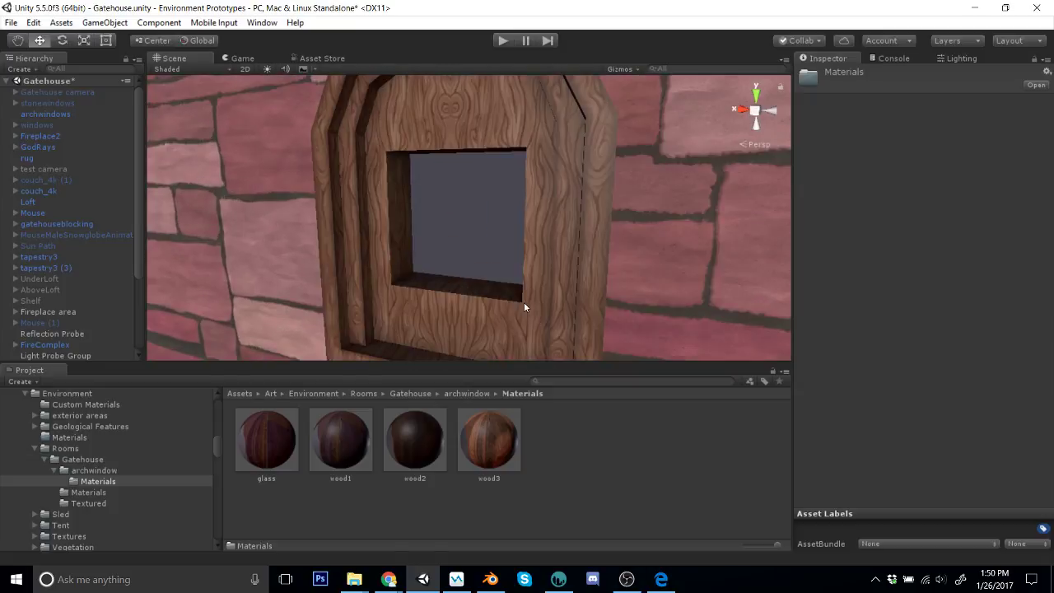
pyautogui.scroll(-5, 598, 344)
pyautogui.keyDown('alt'); pyautogui.moveTo(581, 280); pyautogui.dragTo(494, 240); pyautogui.keyUp('alt')
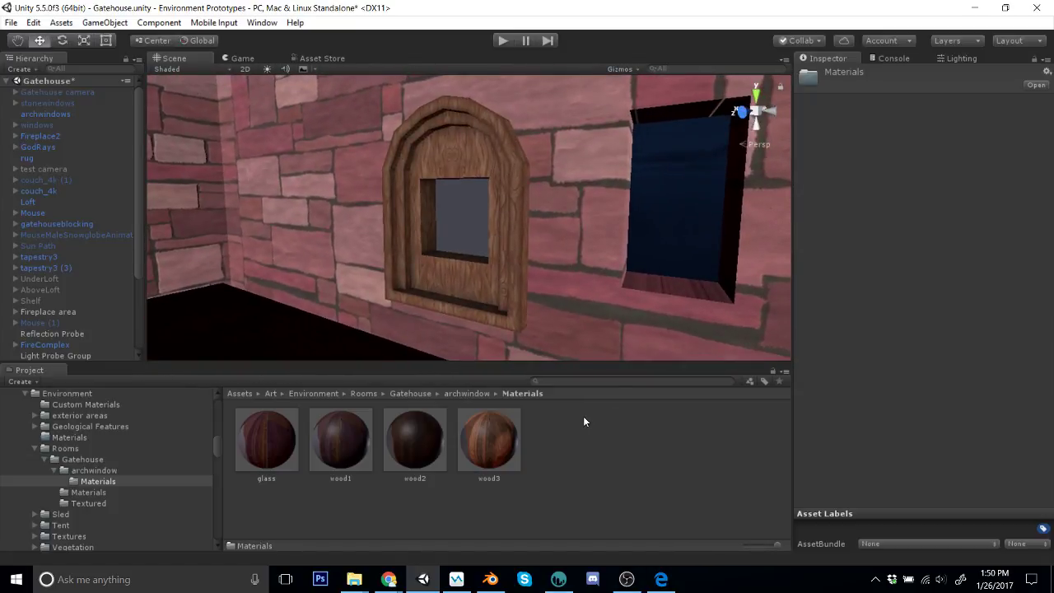
# Step: Switch to 3D-Coat and open the recent project plaster1.3b
pyautogui.click(558, 579)
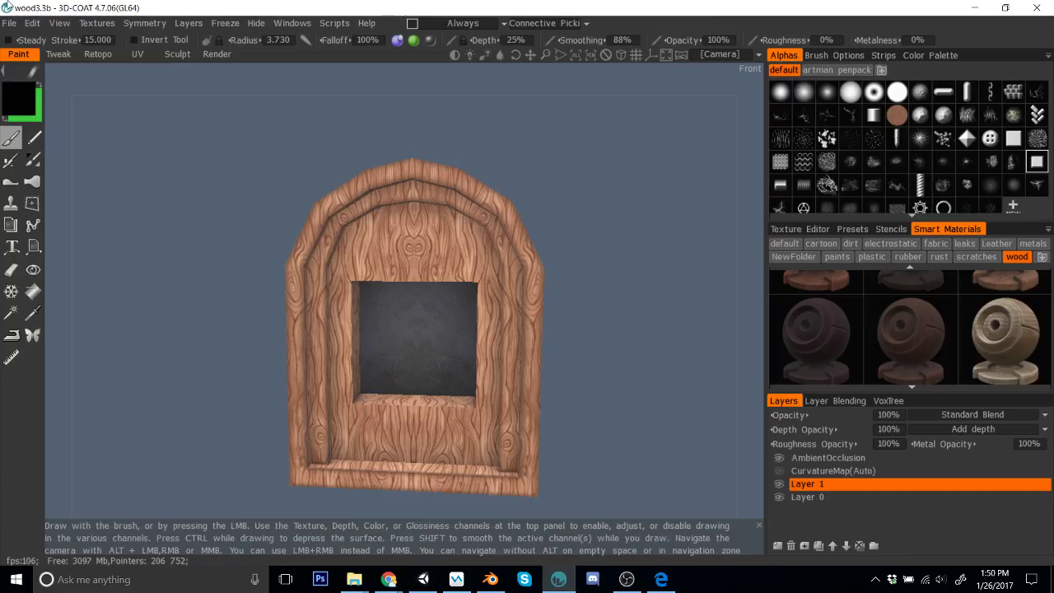
pyautogui.click(10, 23)
pyautogui.moveTo(110, 72)
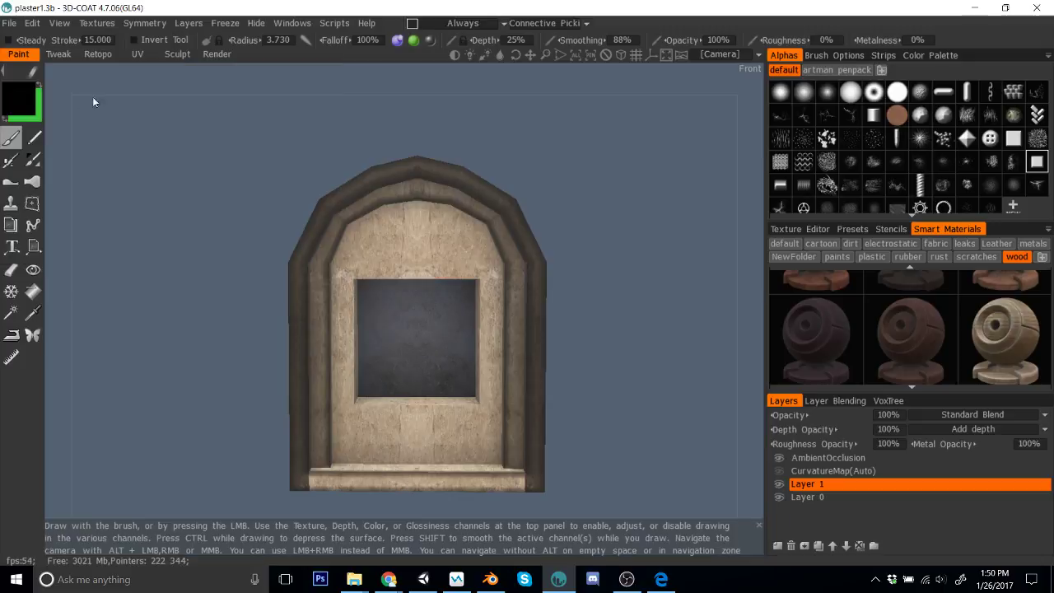
# Step: Start an export of objects and textures with plaster1.obj in the archwindow folder as the output mesh
pyautogui.click(10, 23)
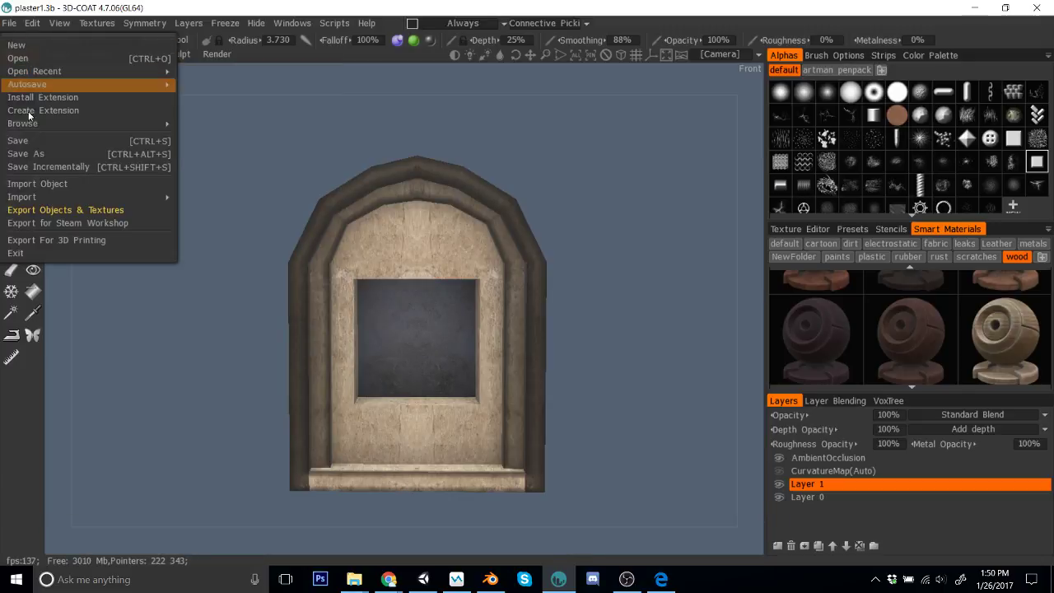
pyautogui.click(58, 210)
pyautogui.click(450, 148)
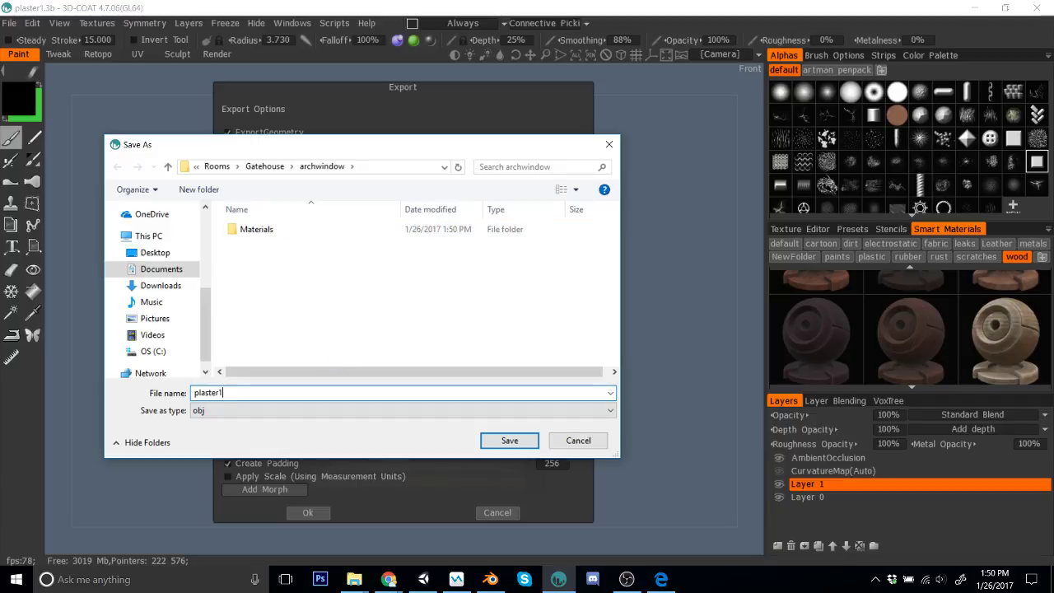
pyautogui.click(504, 439)
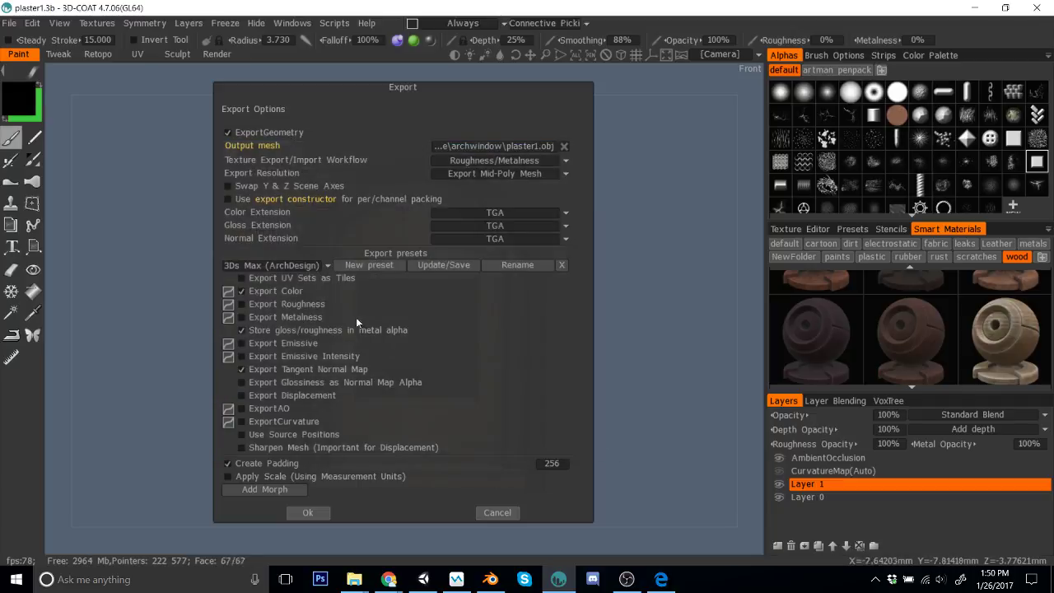
# Step: Choose the Unity (Standard) export preset, remove the Metallic, Height and Emission textures, and export plaster1
pyautogui.click(272, 261)
pyautogui.click(278, 438)
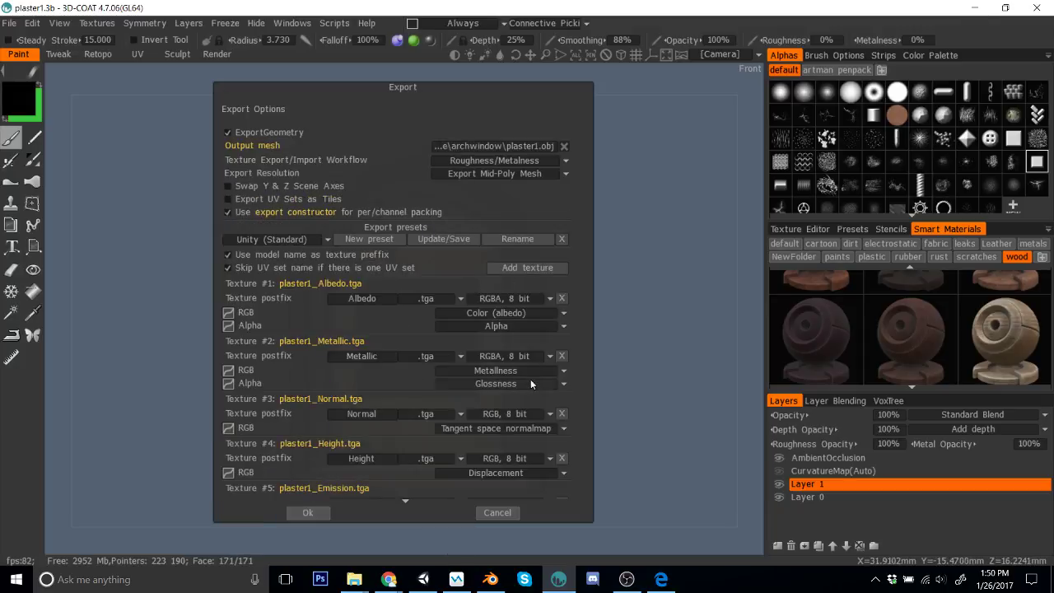
pyautogui.click(563, 357)
pyautogui.click(561, 401)
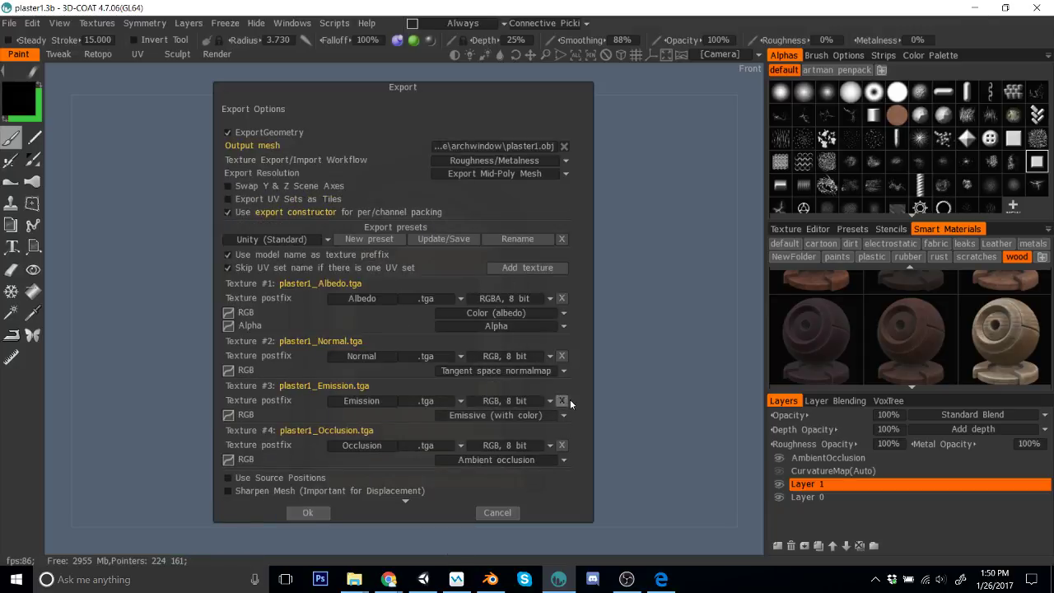
pyautogui.click(561, 401)
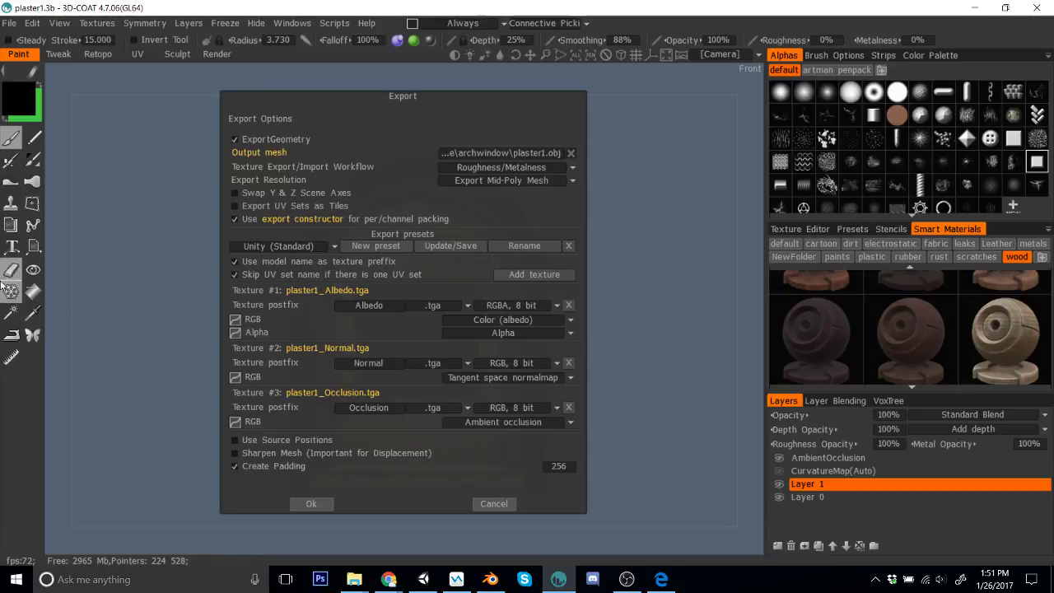
pyautogui.click(312, 503)
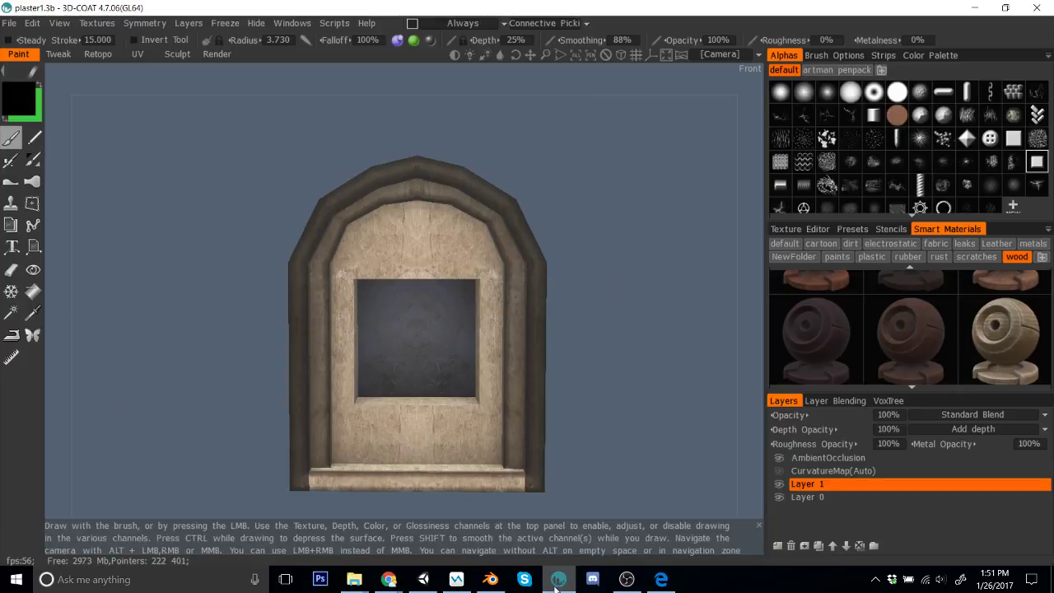
# Step: Switch to Unity and rename the newly imported Frame_3 material as plaster1
pyautogui.click(423, 579)
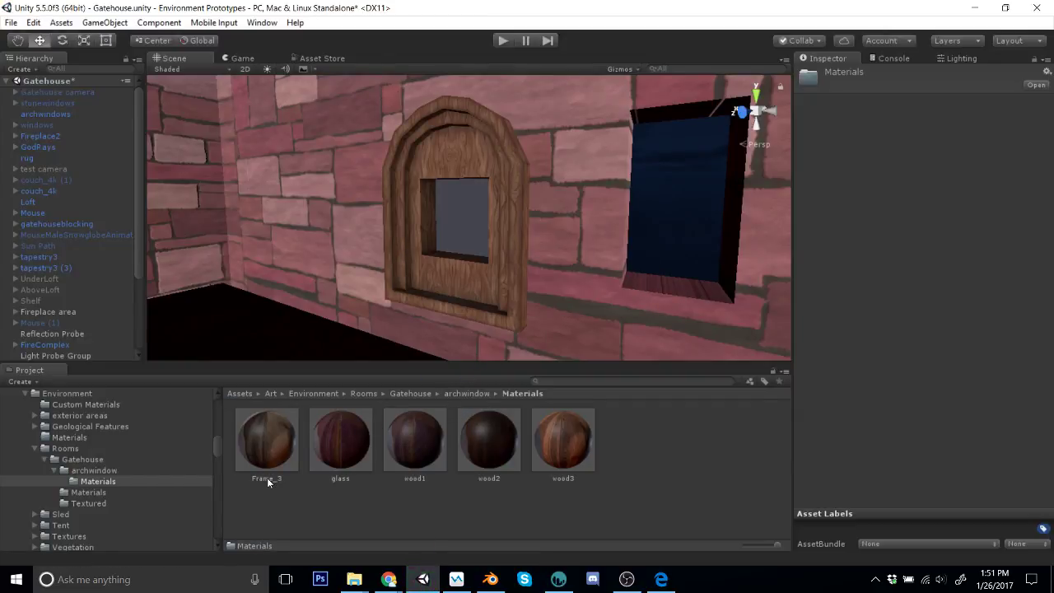
pyautogui.click(267, 482)
pyautogui.click(267, 480)
pyautogui.write('plas')
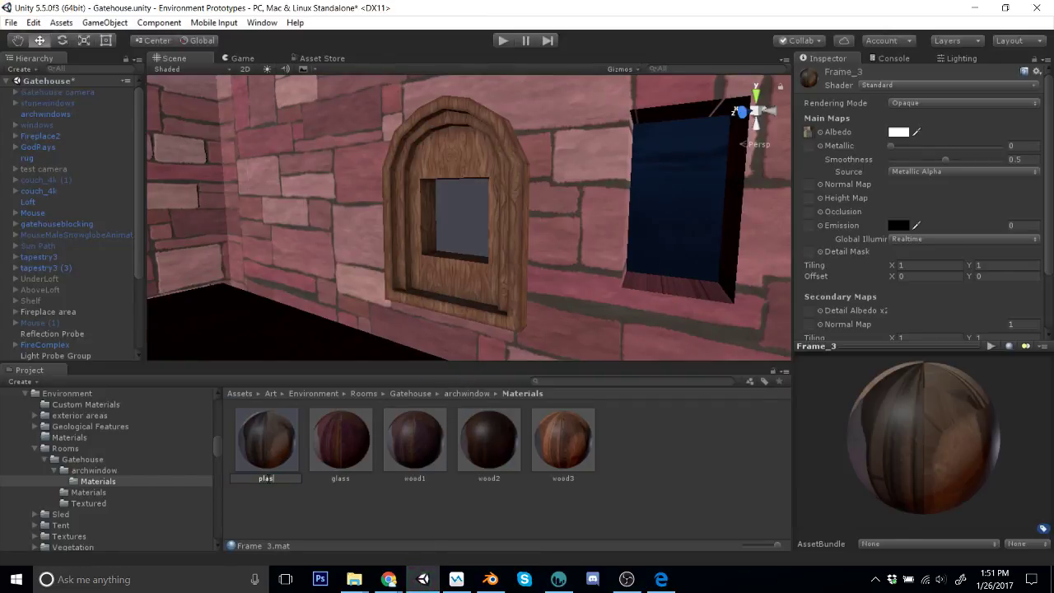
pyautogui.write('ter1')
pyautogui.press('Return')
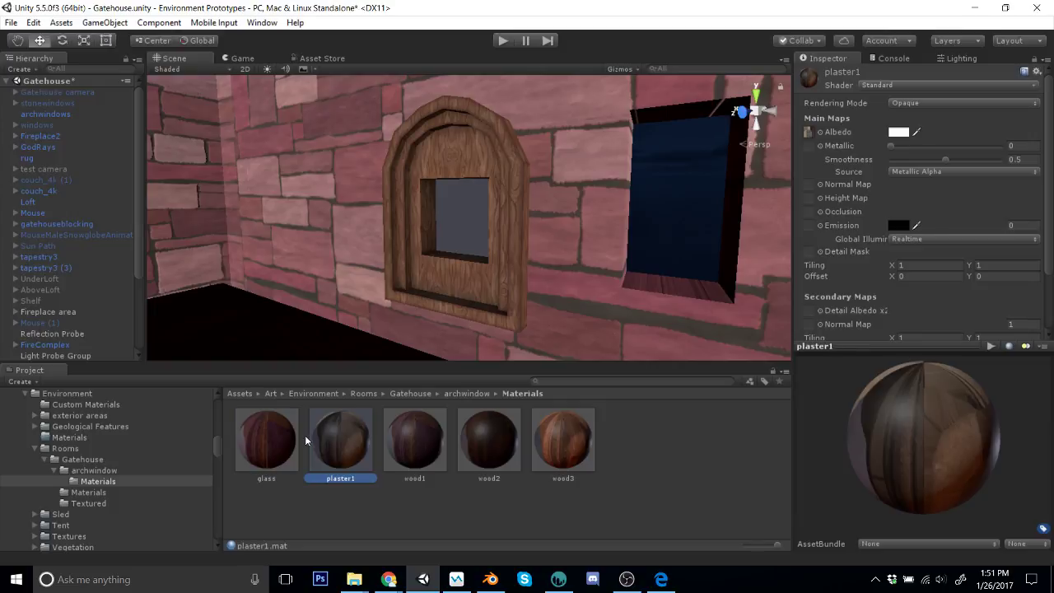
# Step: Apply the plaster1 material to the arched window's inner panel, frame mouldings and sill
pyautogui.moveTo(374, 405); pyautogui.dragTo(466, 283)
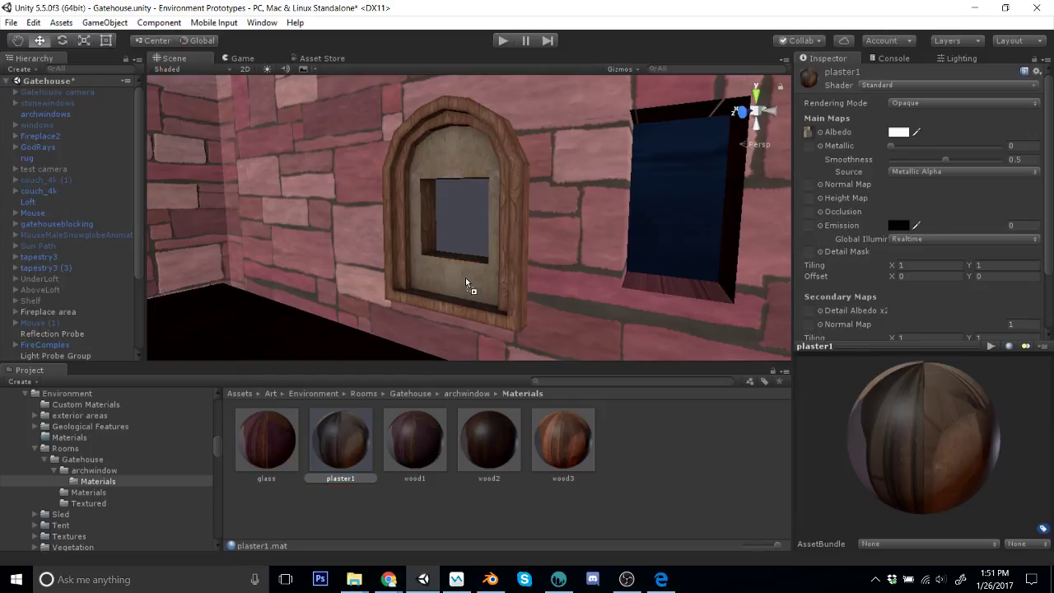
pyautogui.moveTo(345, 457); pyautogui.dragTo(428, 238)
pyautogui.moveTo(378, 459); pyautogui.dragTo(405, 233)
pyautogui.moveTo(380, 413); pyautogui.dragTo(398, 262)
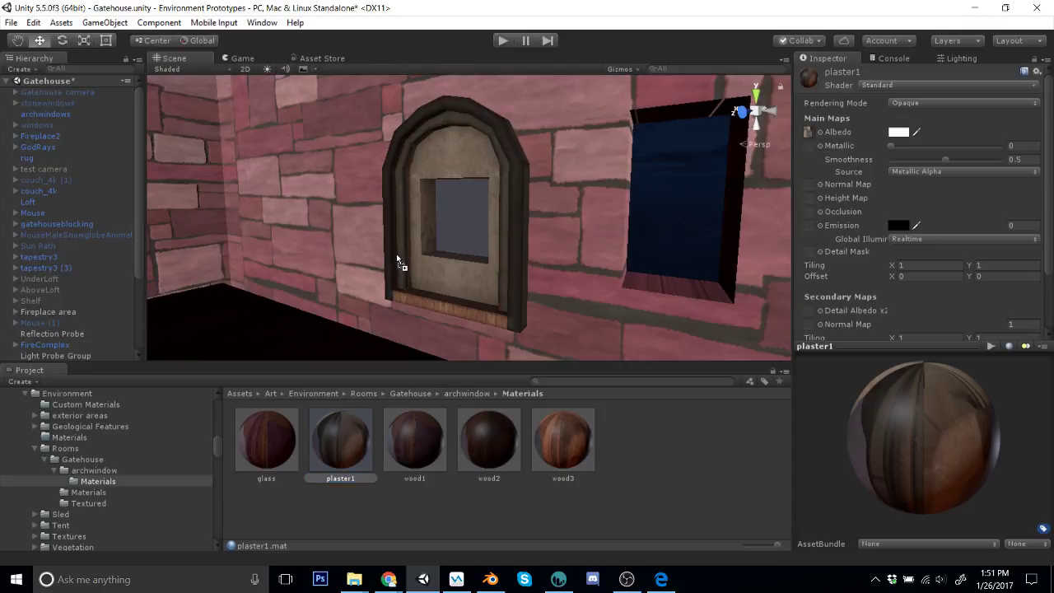
pyautogui.moveTo(417, 362); pyautogui.dragTo(665, 314)
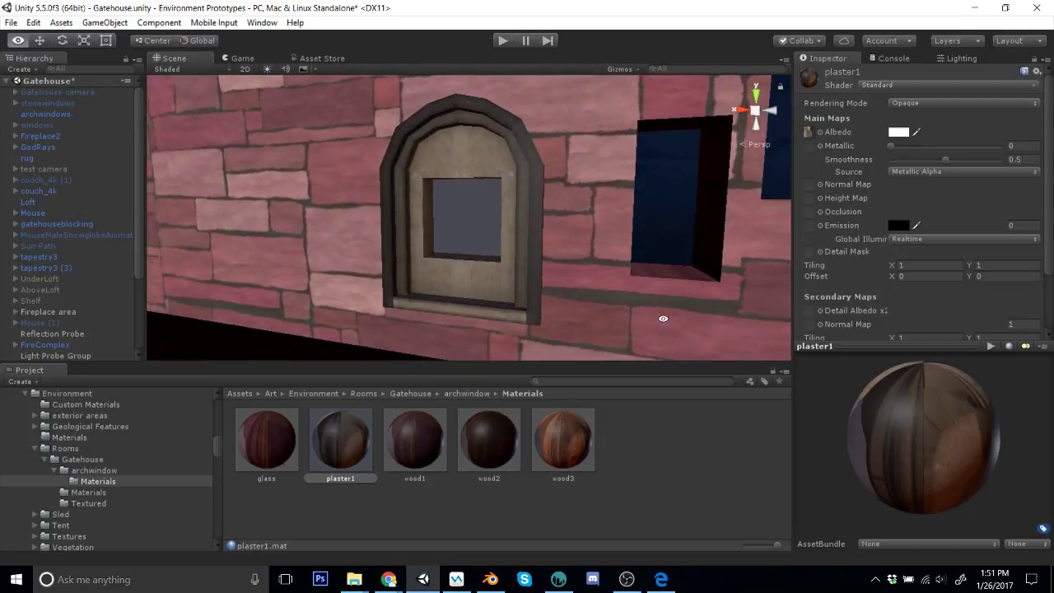
# Step: Delete the plaster1.obj model and the leftover plaster1.mtl file from the archwindow folder
pyautogui.click(467, 394)
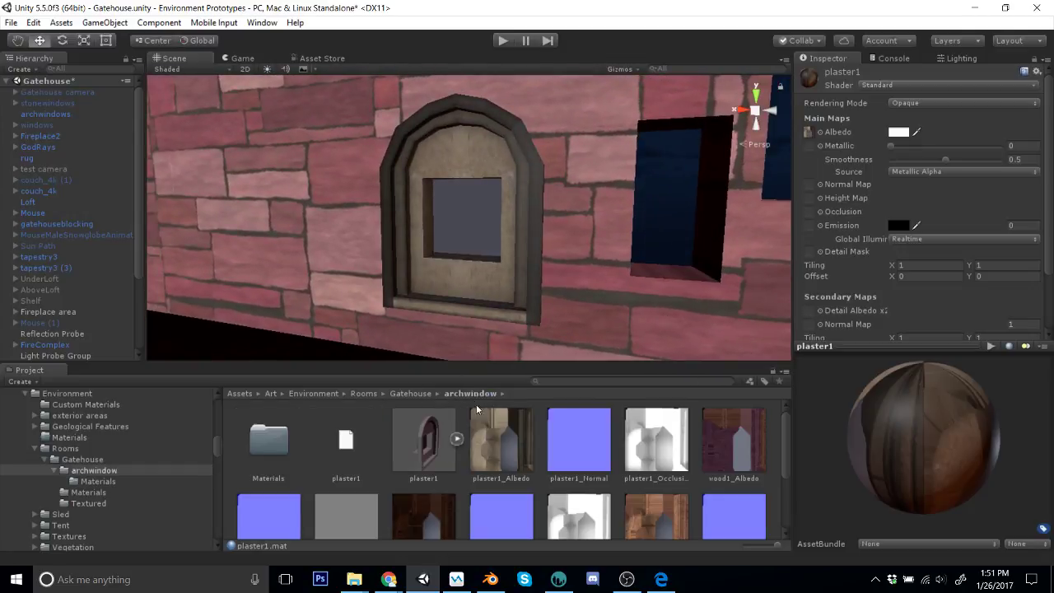
pyautogui.click(426, 448)
pyautogui.press('Delete')
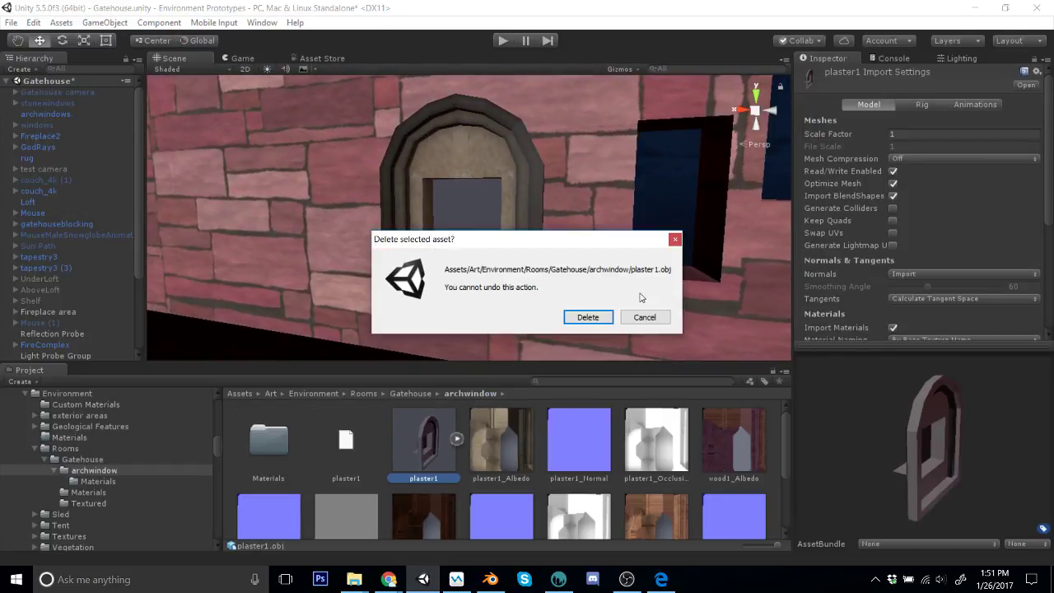
pyautogui.click(581, 318)
pyautogui.click(348, 444)
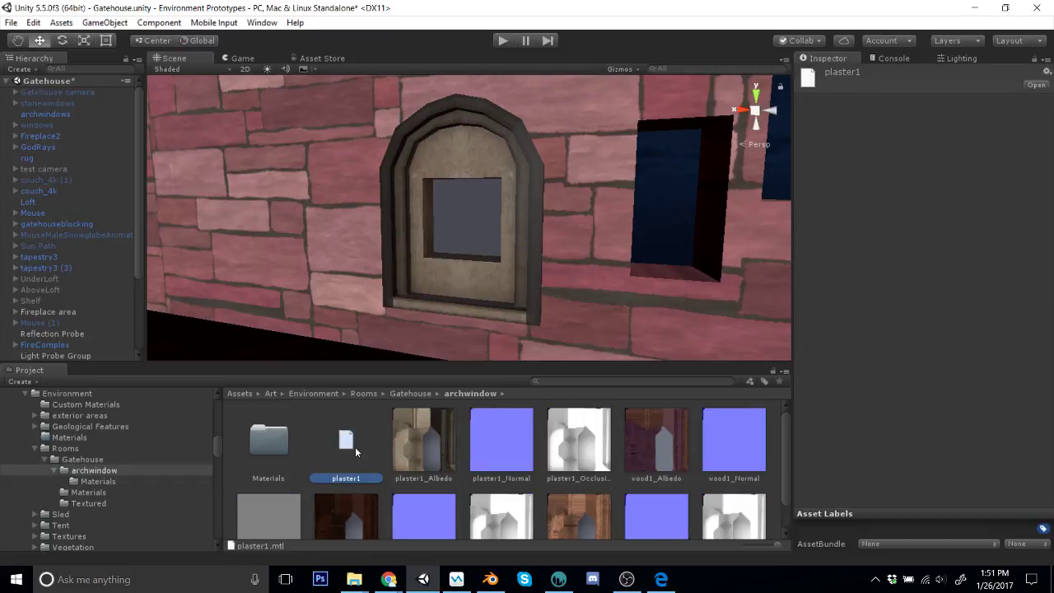
pyautogui.press('Delete')
pyautogui.click(587, 316)
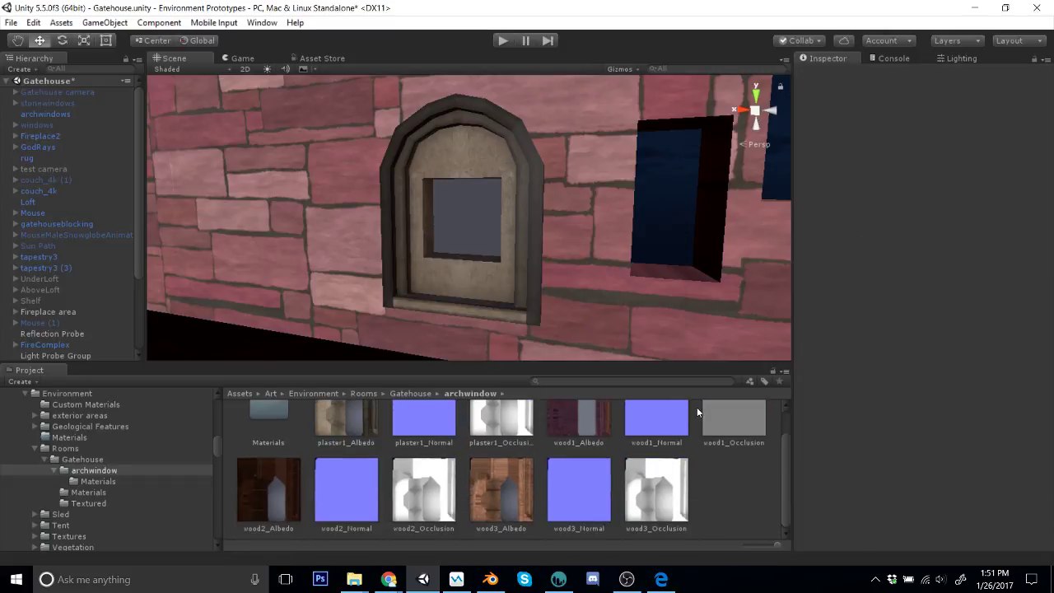
# Step: Switch to 3D-Coat and open the recent project plaster2.3b
pyautogui.click(556, 581)
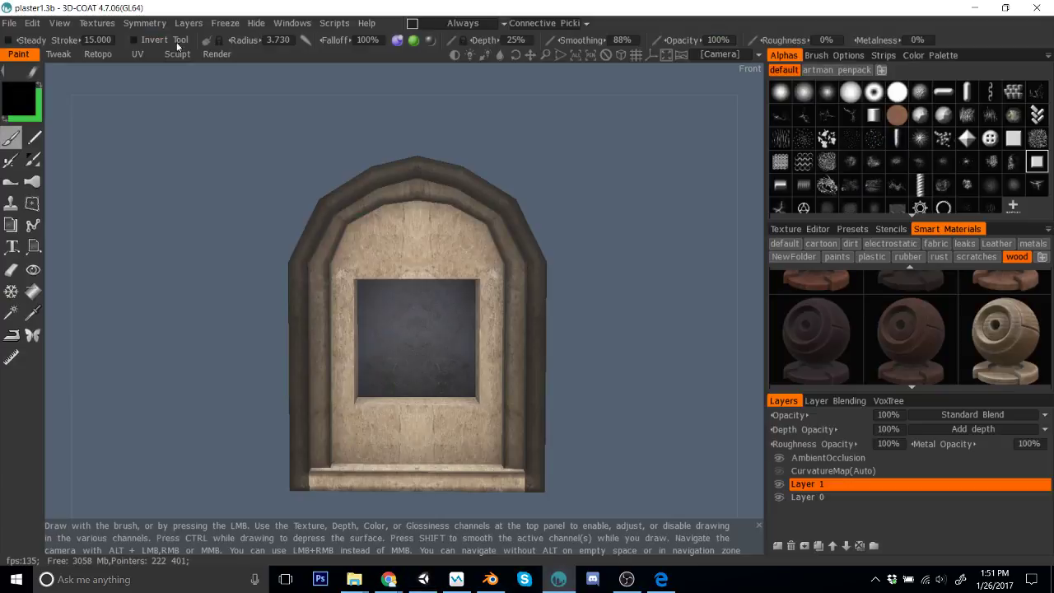
pyautogui.click(9, 22)
pyautogui.moveTo(110, 74)
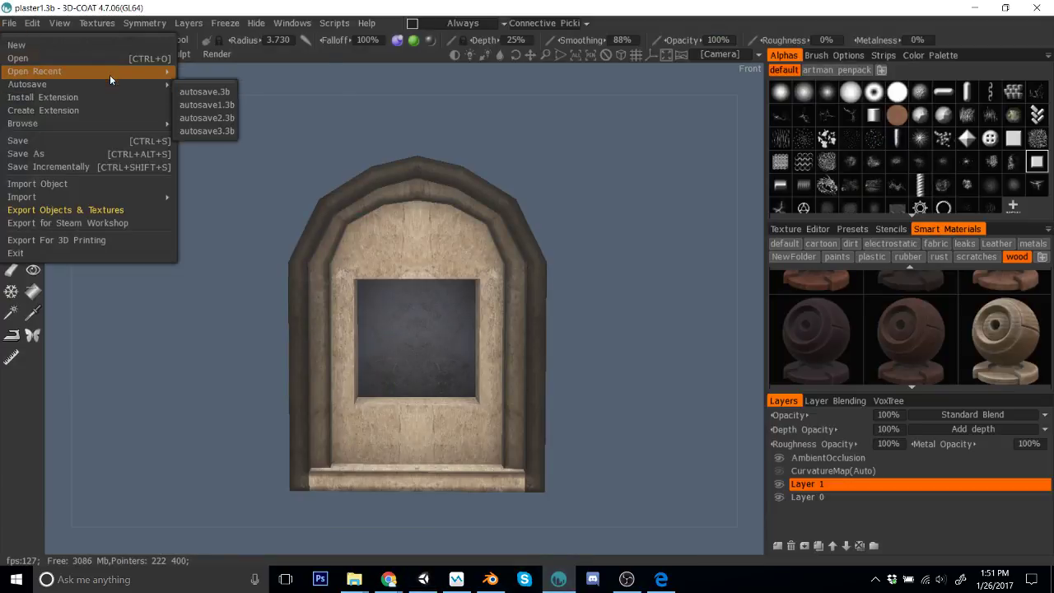
pyautogui.click(247, 144)
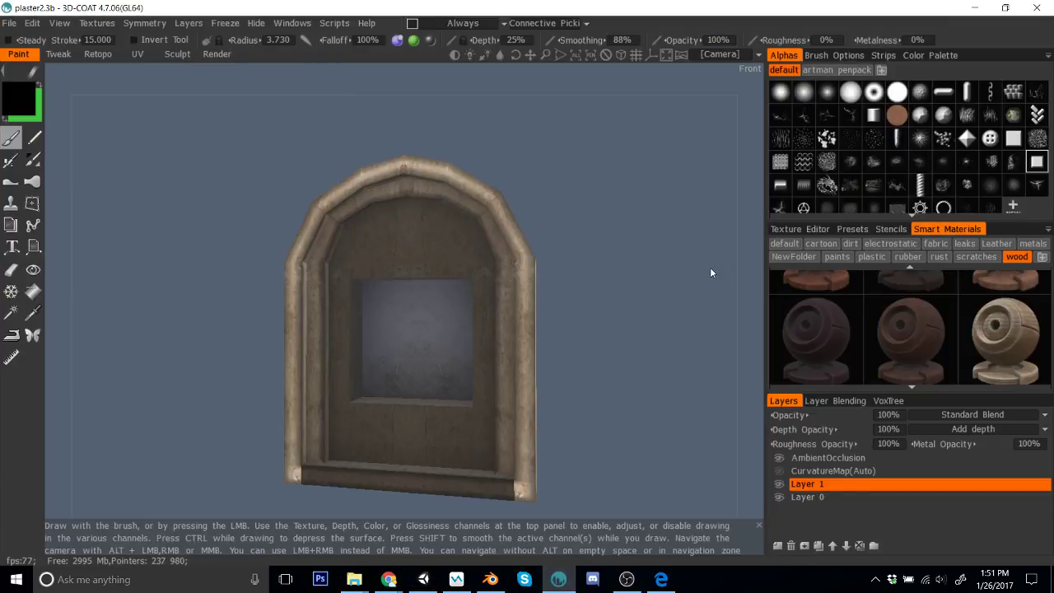
# Step: Start an export of objects and textures with plaster2.obj in the archwindow folder as the output mesh
pyautogui.click(14, 26)
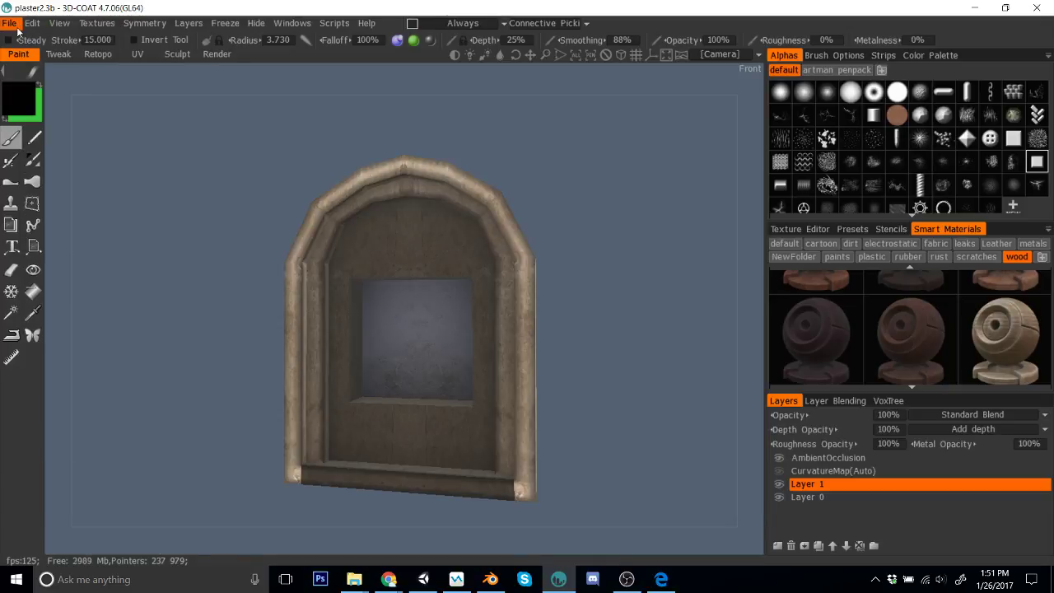
pyautogui.click(14, 26)
pyautogui.click(116, 217)
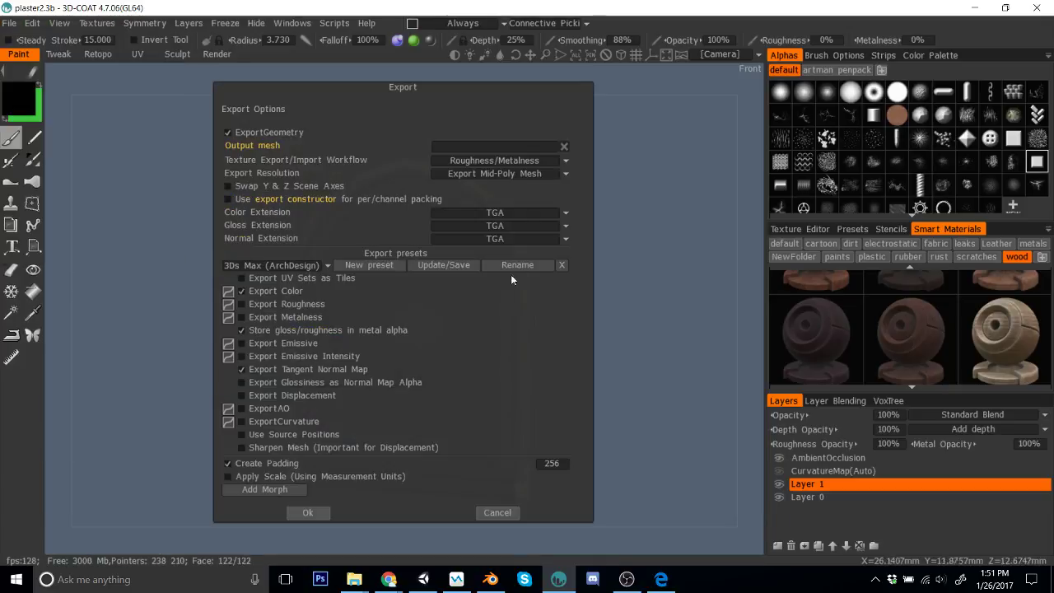
pyautogui.click(498, 150)
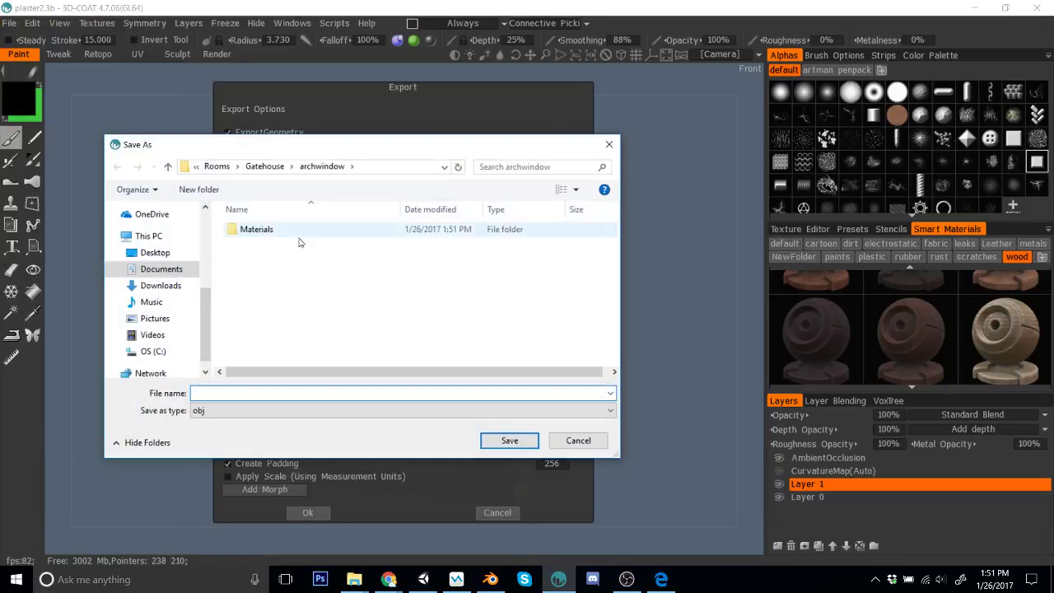
pyautogui.write('plast')
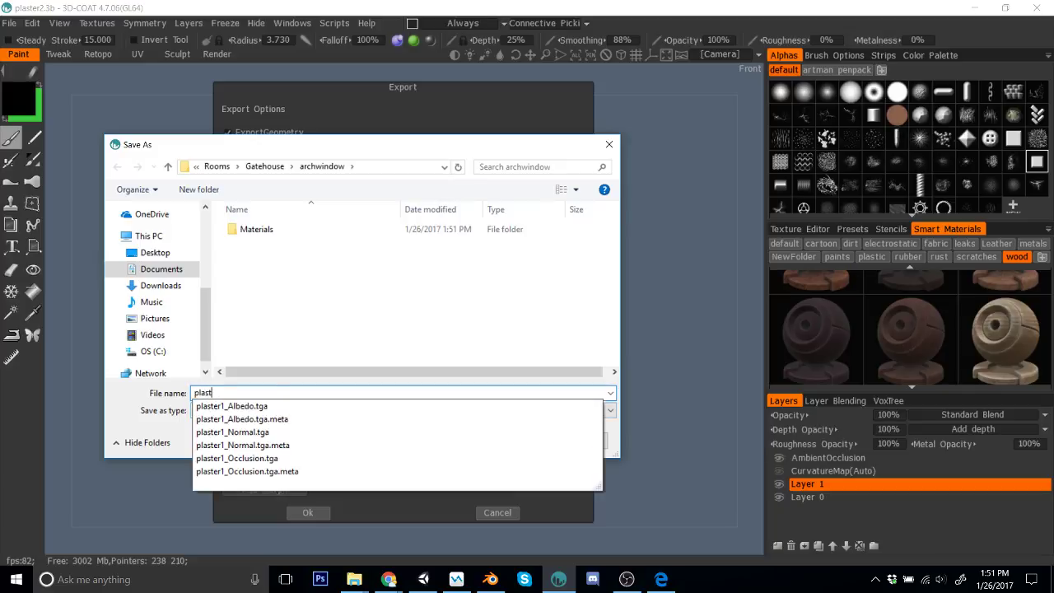
pyautogui.write('er2')
pyautogui.press('Return')
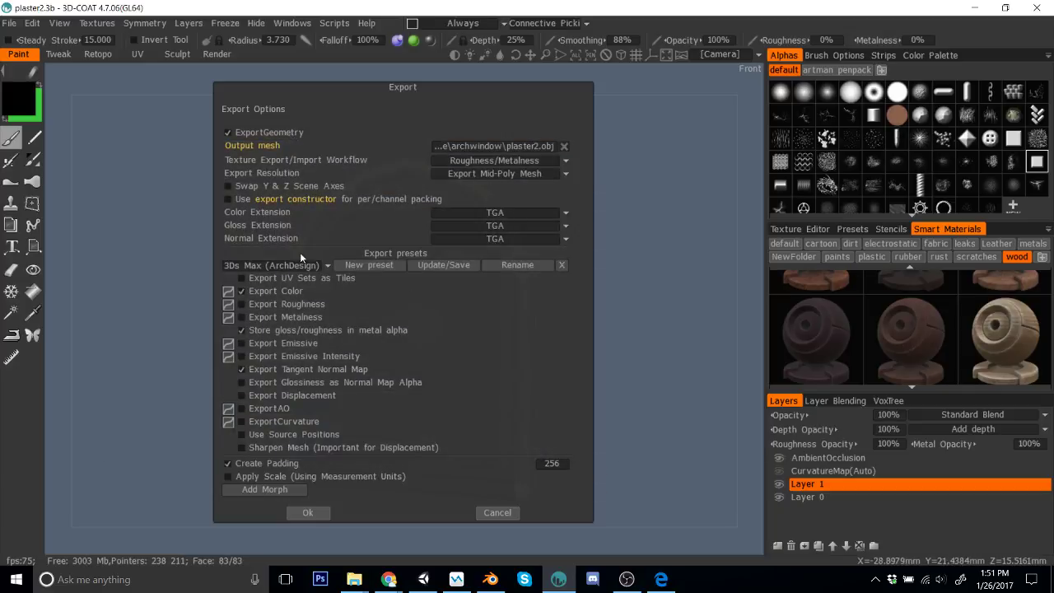
# Step: Export plaster2 with the Unity (Standard) preset, removing the Metallic, Height and Emission textures from the output
pyautogui.click(280, 265)
pyautogui.click(276, 426)
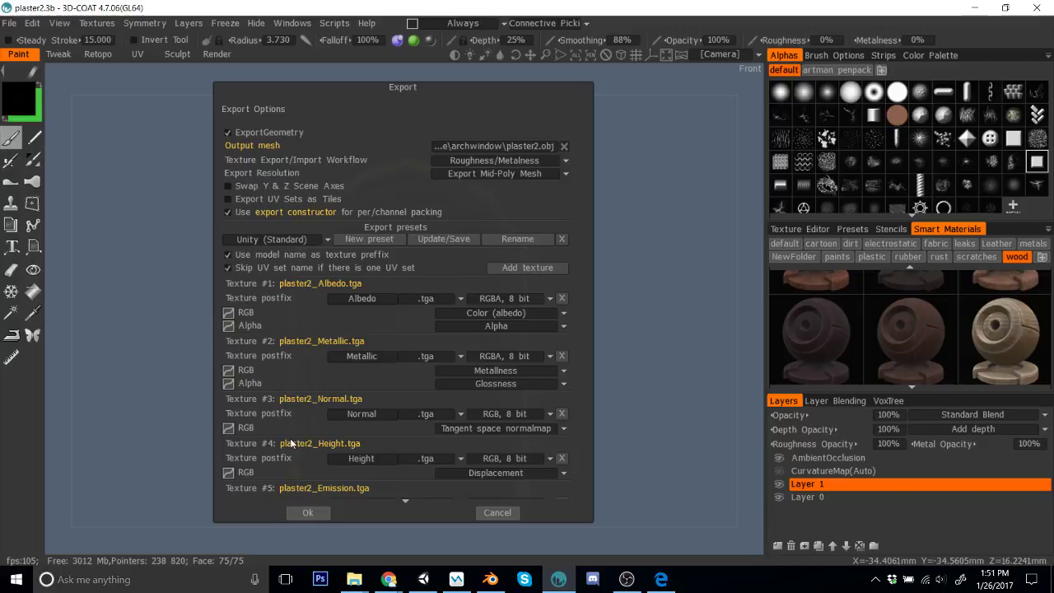
pyautogui.click(561, 356)
pyautogui.click(561, 401)
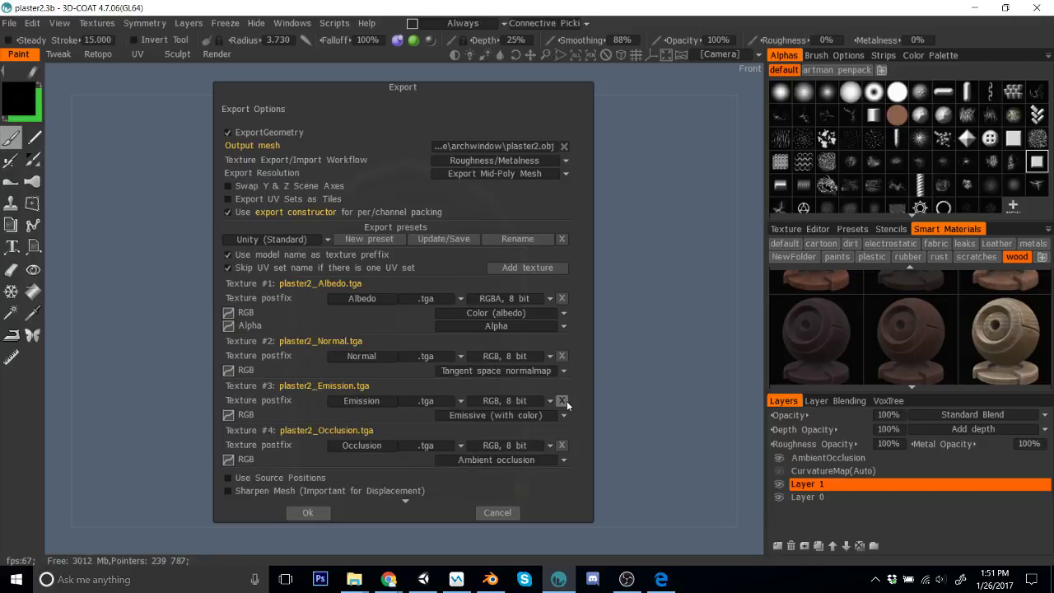
pyautogui.click(562, 401)
pyautogui.click(307, 501)
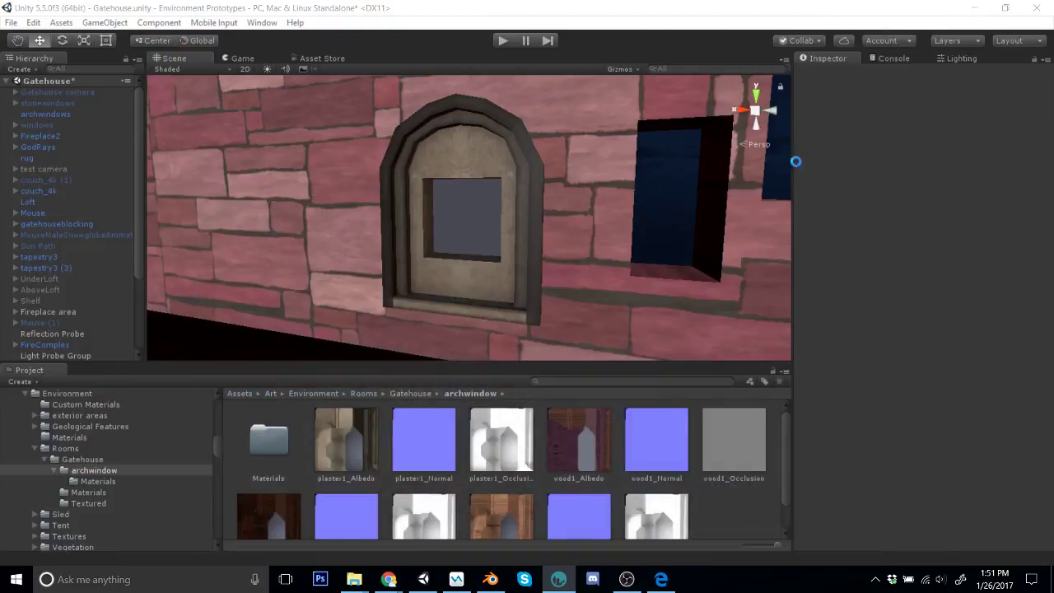
# Step: Switch to Unity and delete the plaster2.obj model and its leftover plaster2 material file from the archwindow folder
pyautogui.click(720, 499)
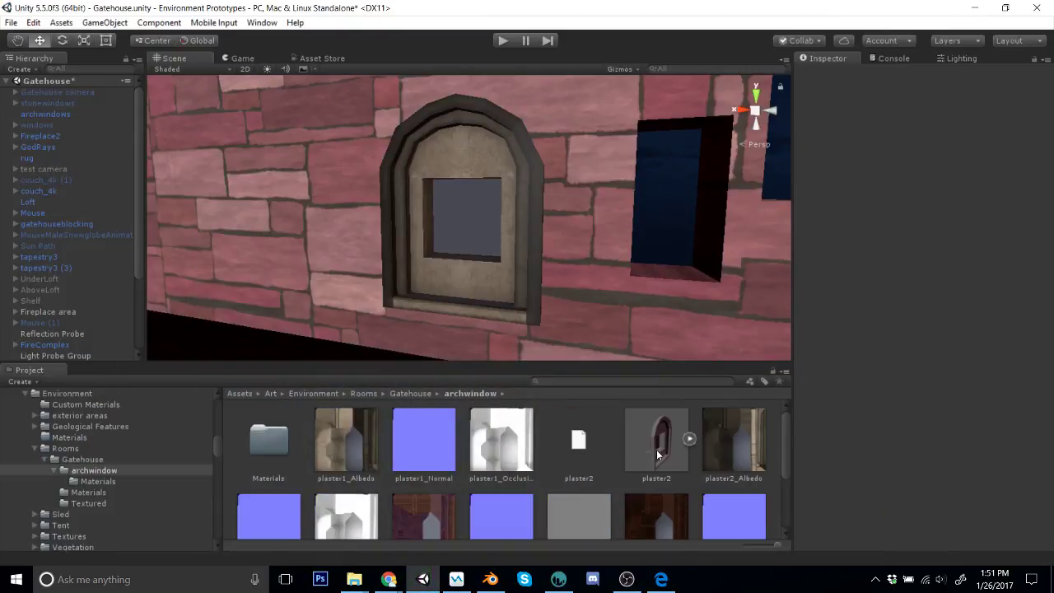
pyautogui.click(658, 453)
pyautogui.press('Delete')
pyautogui.click(574, 319)
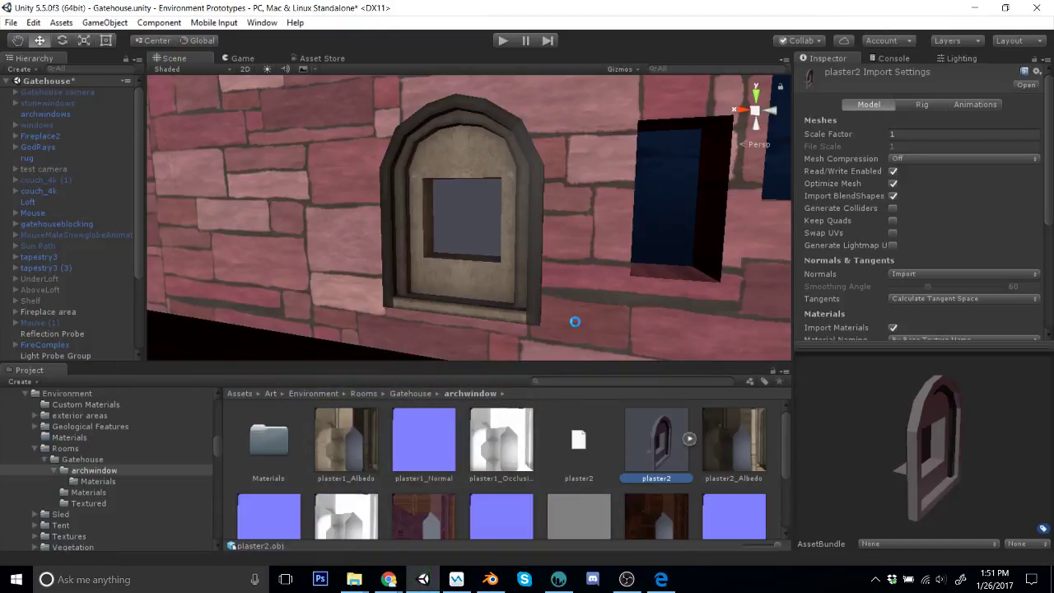
pyautogui.press('Delete')
pyautogui.click(584, 315)
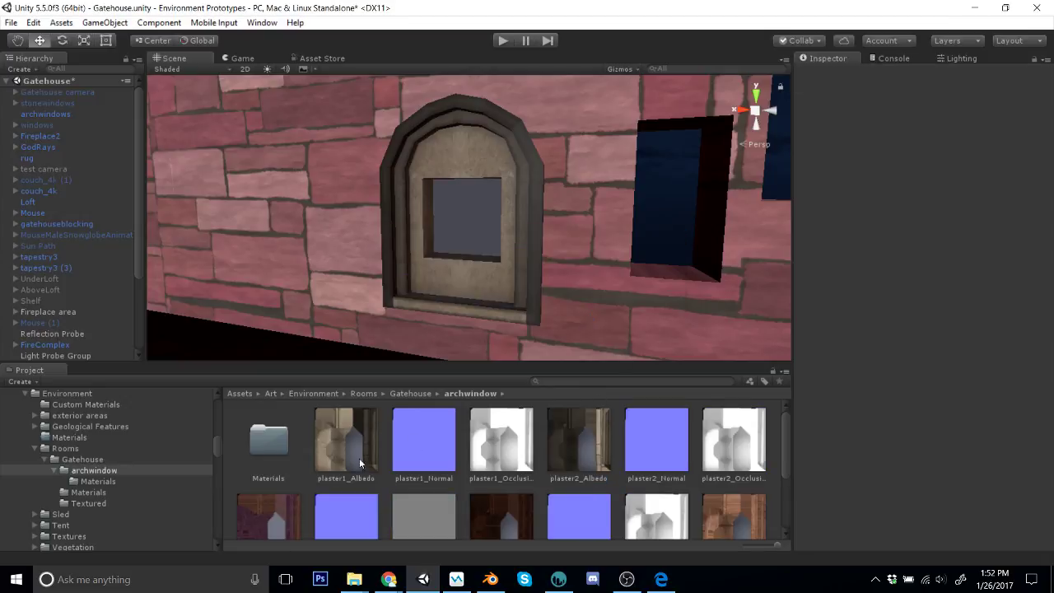
# Step: Rename the Frame_3 material in the archwindow Materials folder to plaster2
pyautogui.scroll(-1, 361, 437)
pyautogui.scroll(-1, 292, 470)
pyautogui.scroll(2, 291, 466)
pyautogui.doubleClick(276, 450)
pyautogui.click(278, 482)
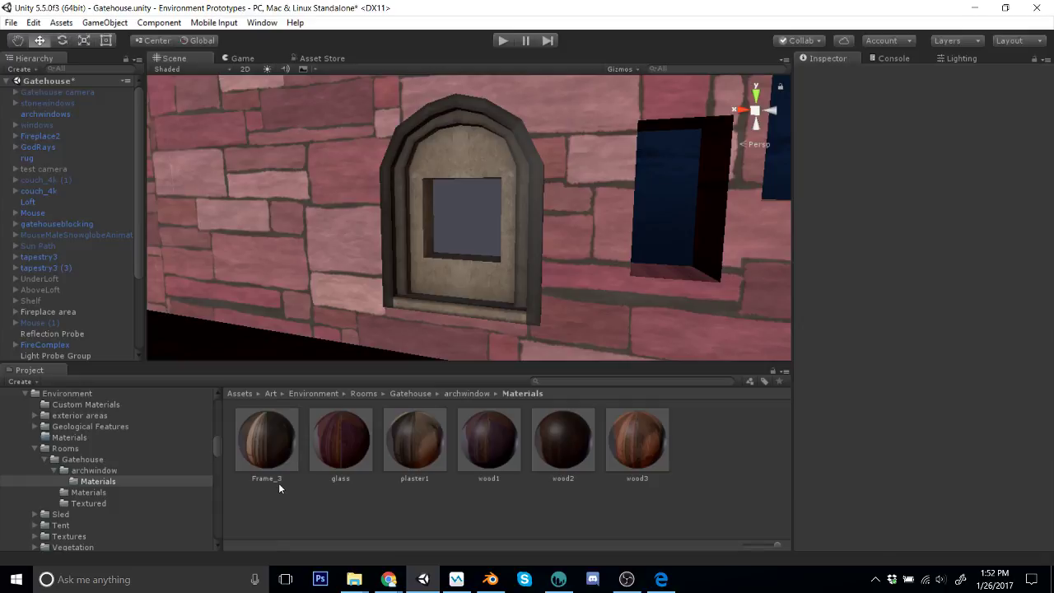
pyautogui.click(274, 479)
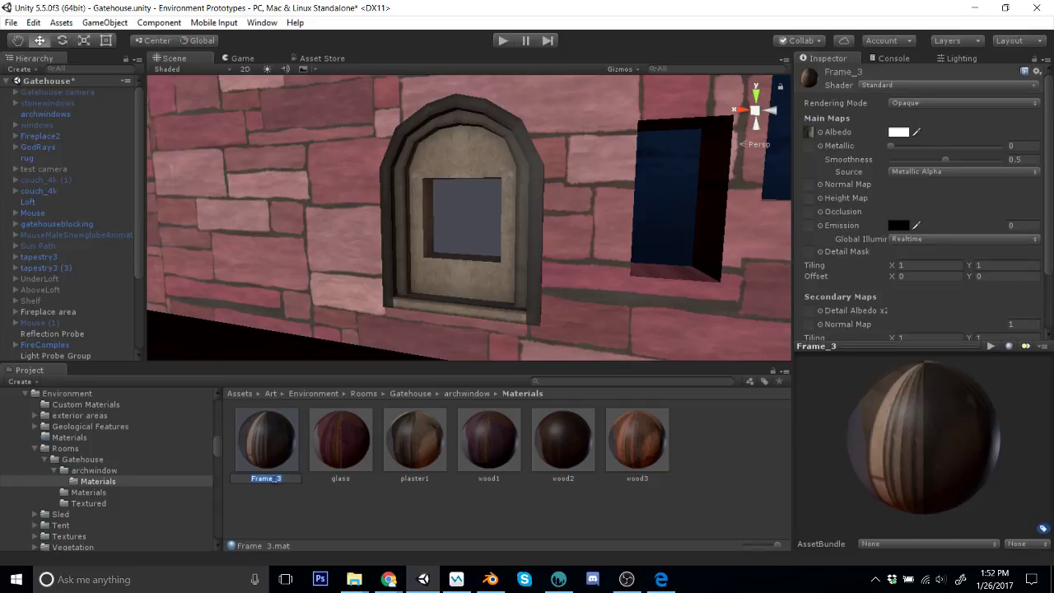
pyautogui.write('plaster2')
pyautogui.press('Return')
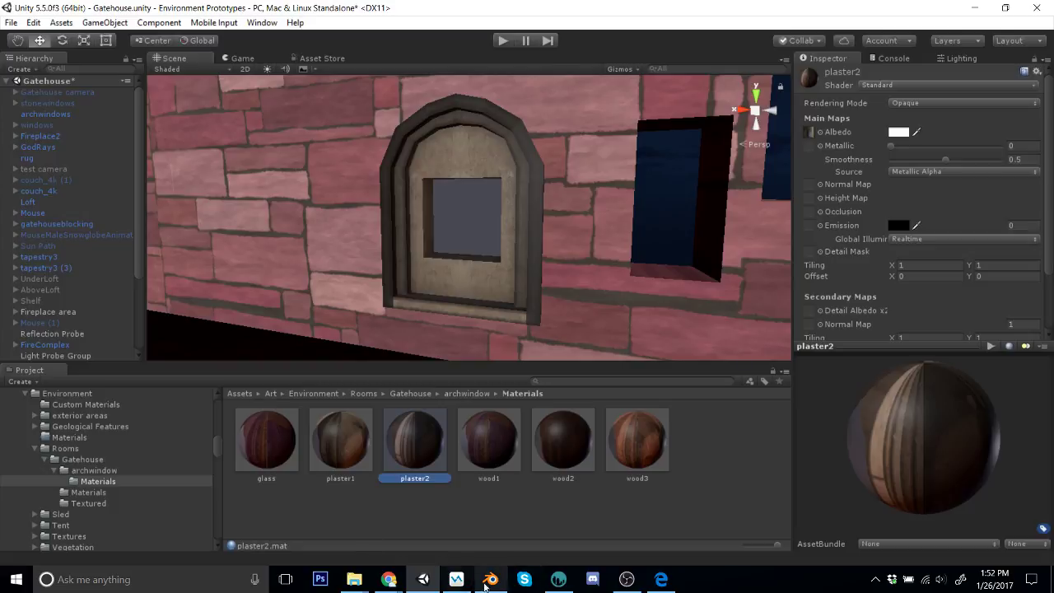
# Step: Switch to 3D-Coat and bring up the recent projects for opening
pyautogui.click(559, 579)
pyautogui.click(10, 22)
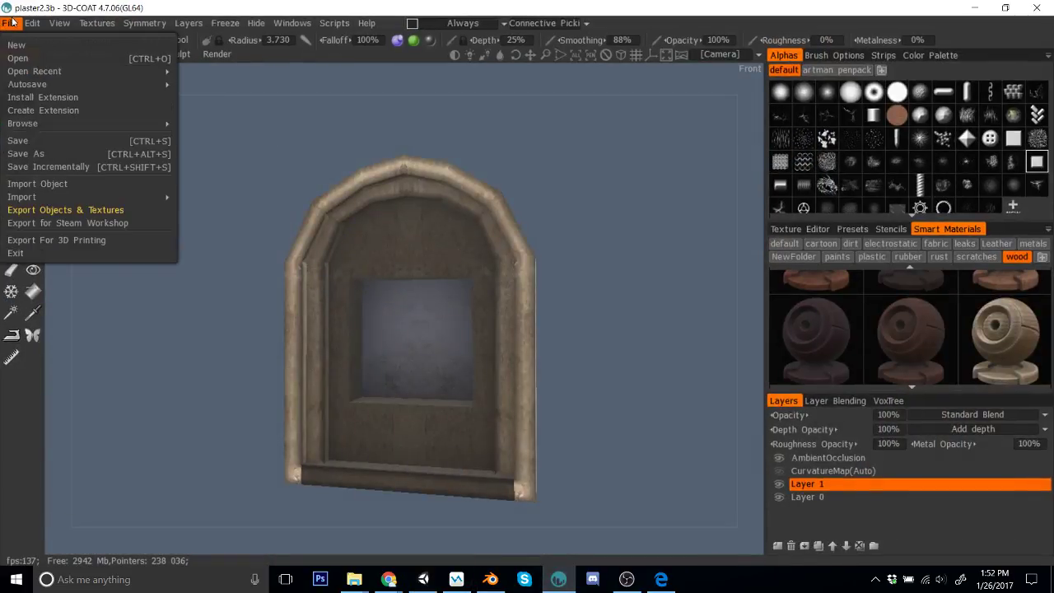
pyautogui.moveTo(123, 198)
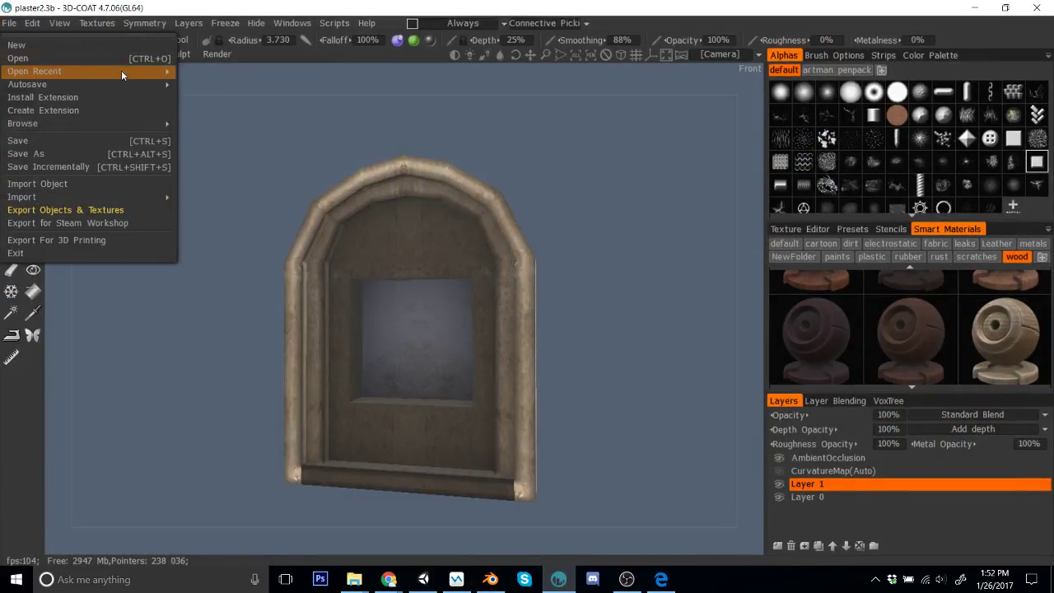
# Step: Open the recent project plaster3.3b and set its export output mesh to plaster3 in the archwindow folder
pyautogui.moveTo(121, 71)
pyautogui.click(261, 144)
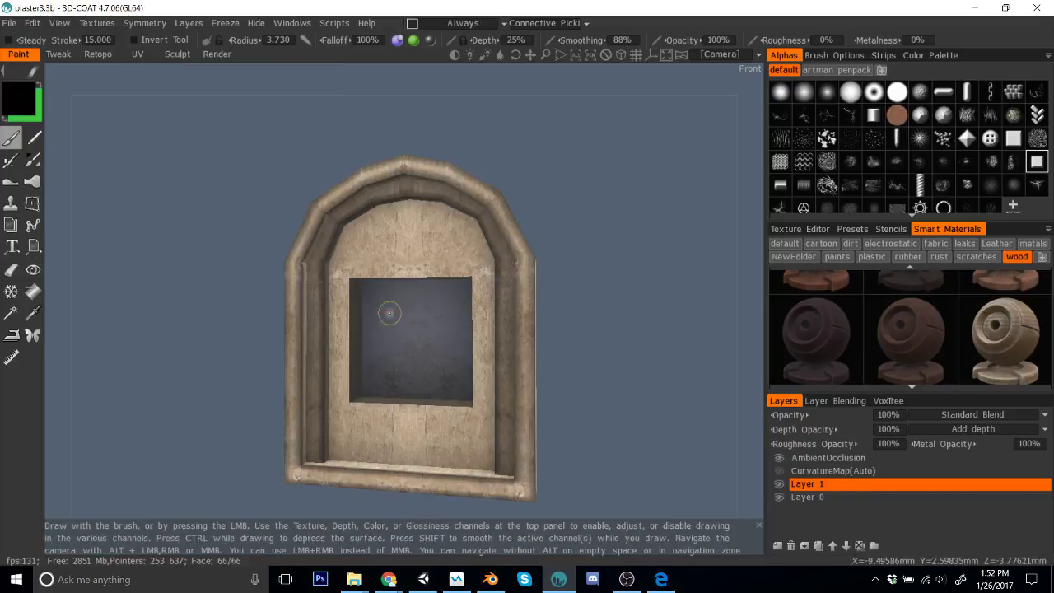
pyautogui.click(10, 22)
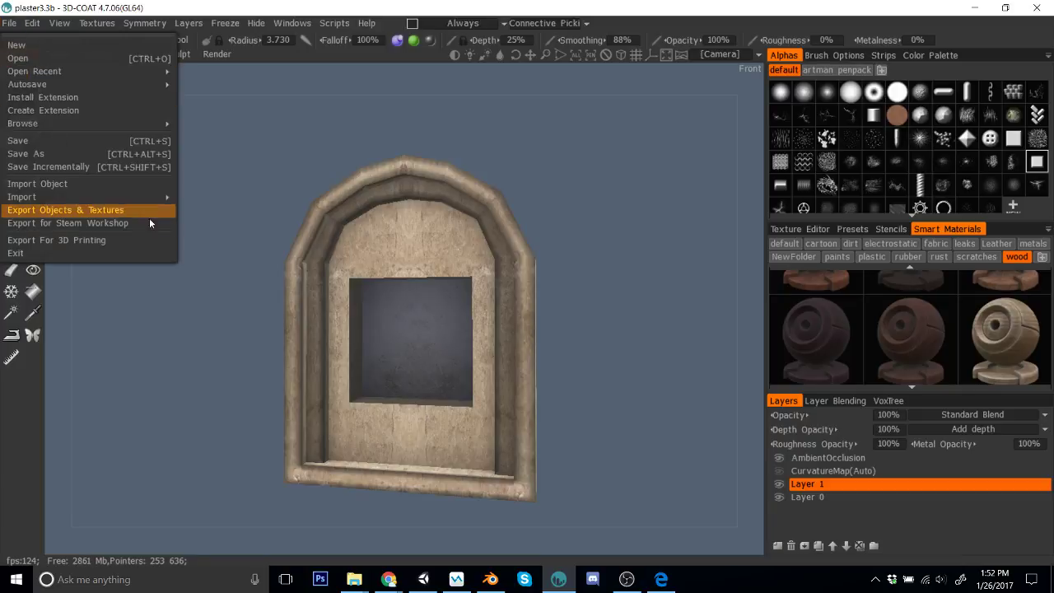
pyautogui.click(135, 209)
pyautogui.click(463, 146)
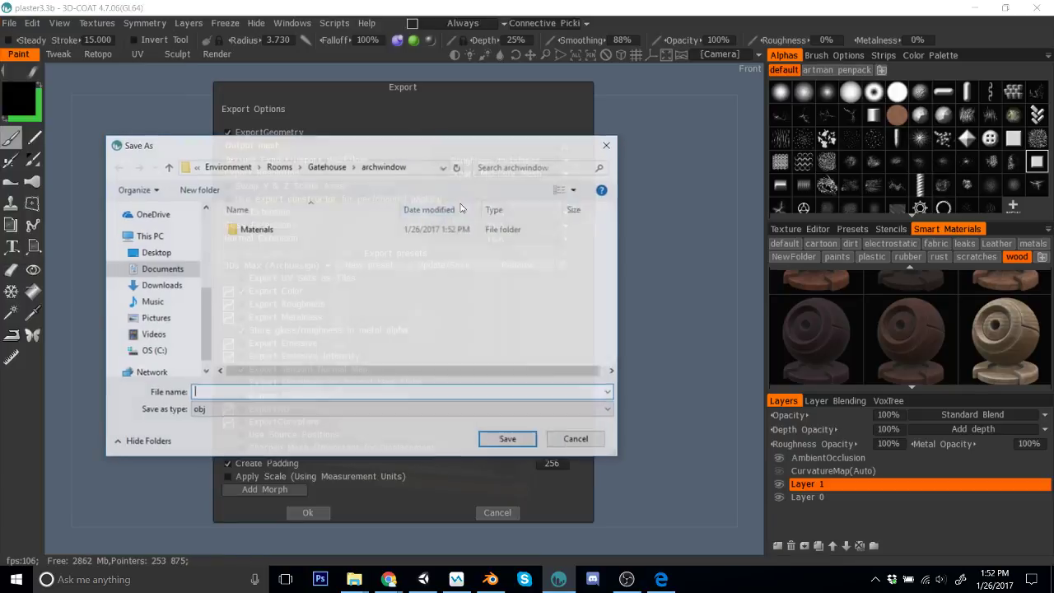
pyautogui.write('plaste')
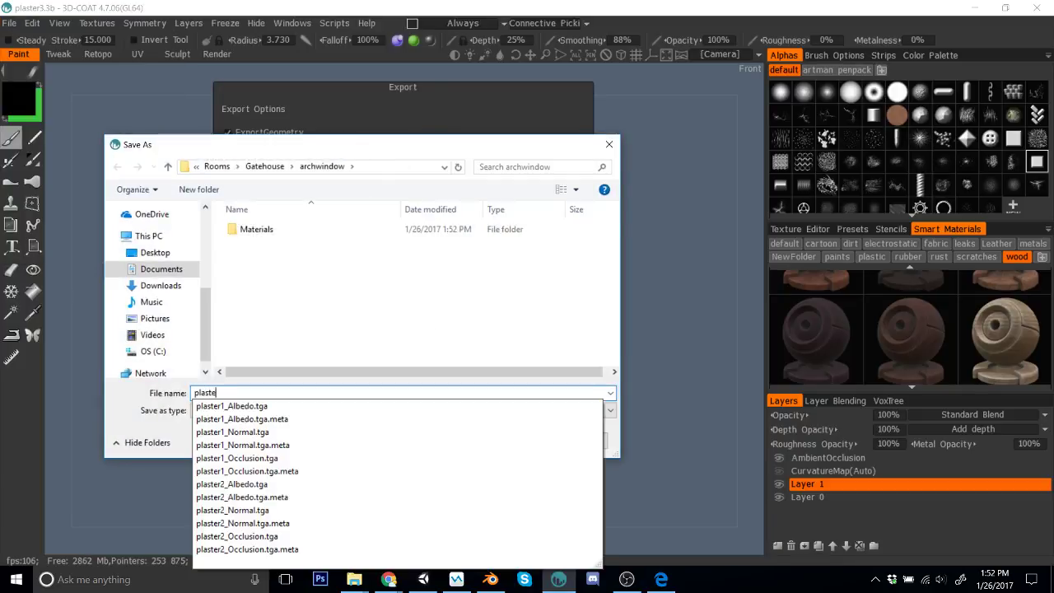
pyautogui.write('r3')
pyautogui.press('Return')
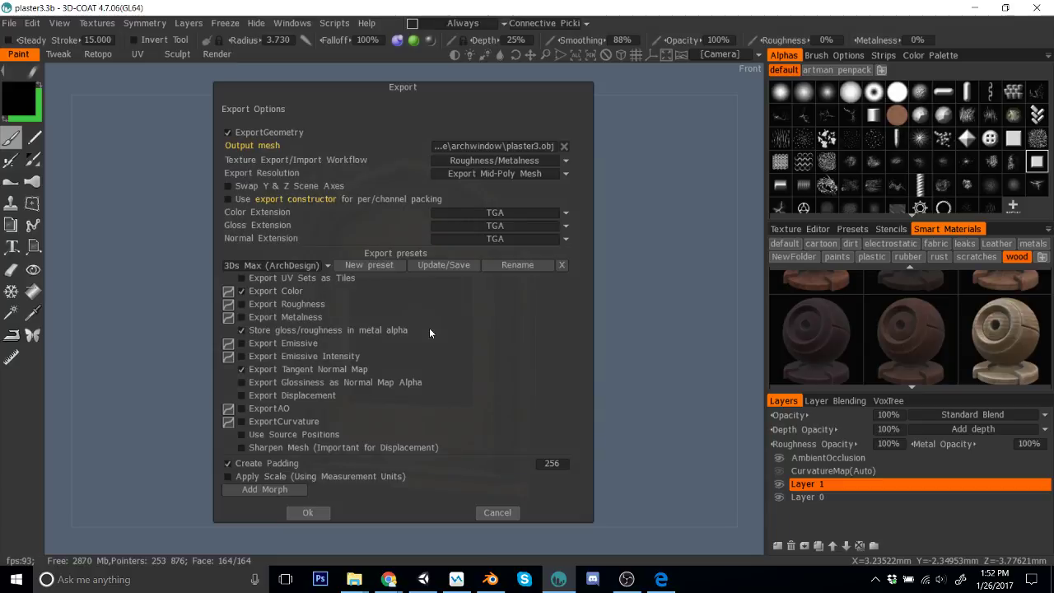
# Step: Export the model and textures with the Unity (Standard) preset, removing the Metallic, Height and Emission textures
pyautogui.click(271, 265)
pyautogui.click(287, 441)
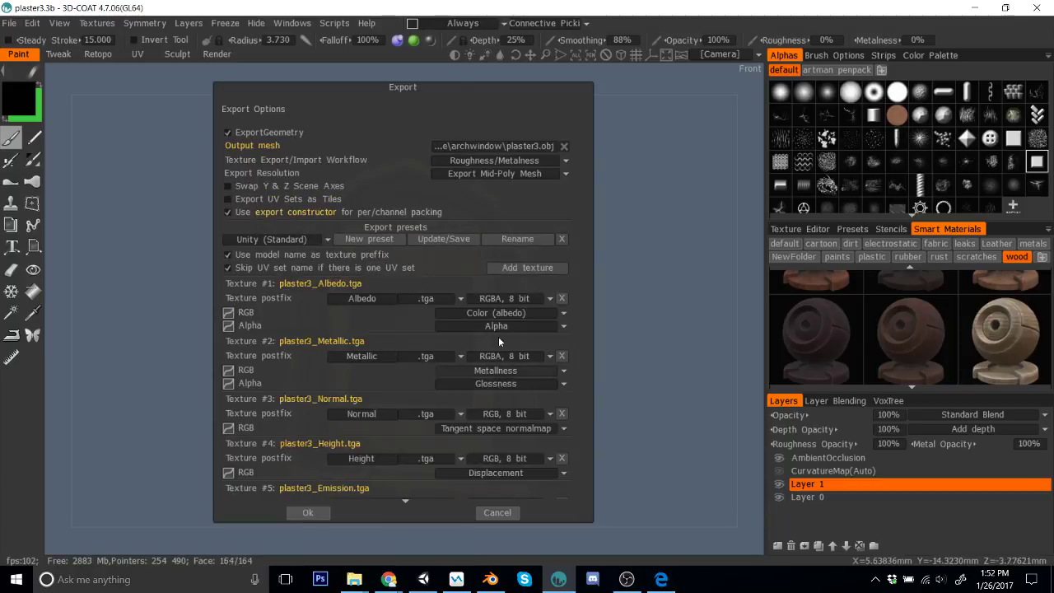
pyautogui.click(560, 356)
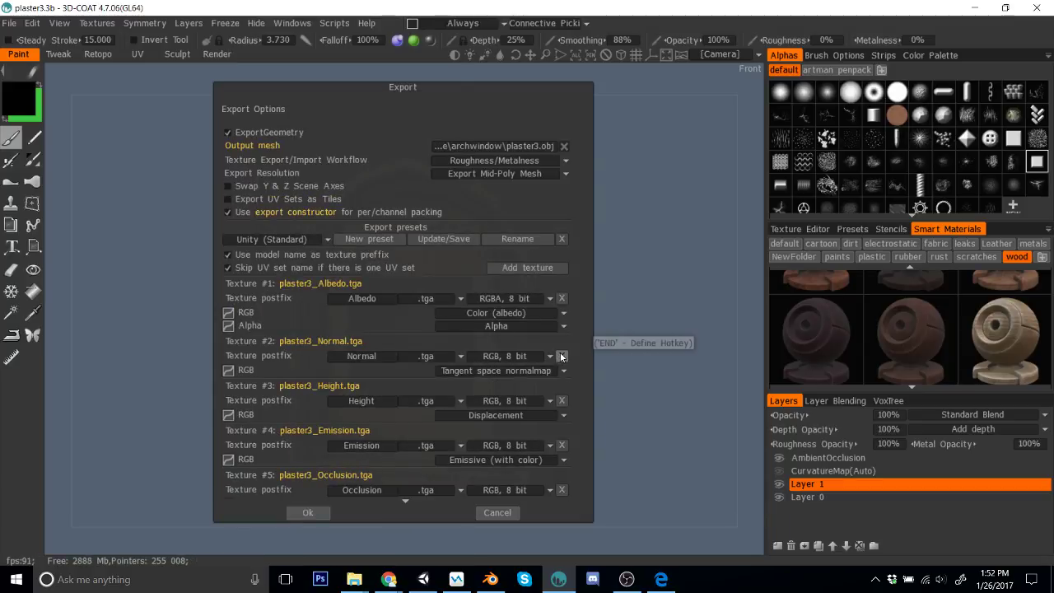
pyautogui.click(561, 401)
pyautogui.click(306, 502)
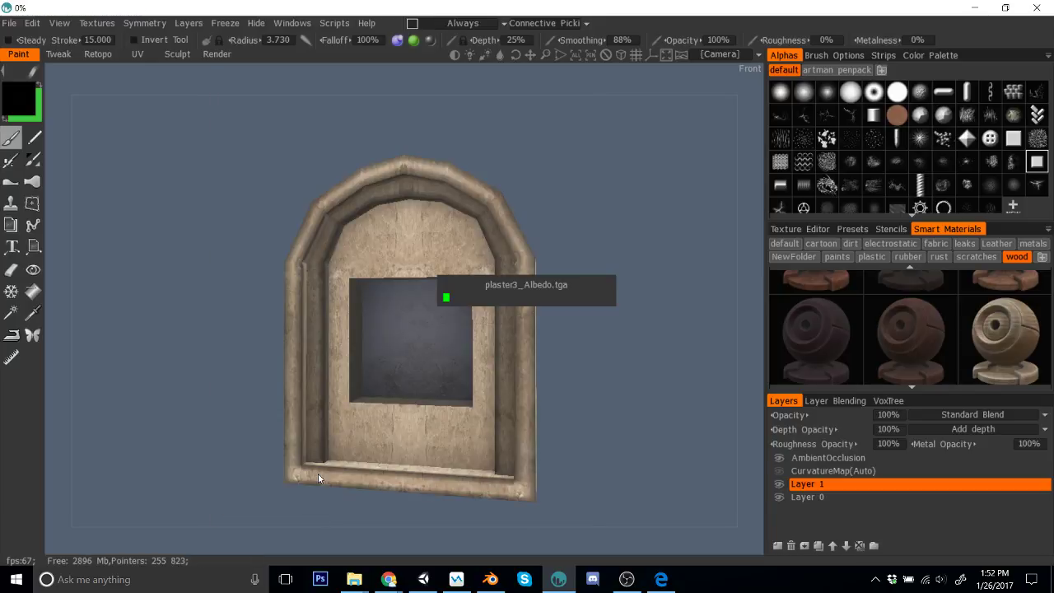
# Step: Switch to Unity and rename the Frame_3 material as plaster3
pyautogui.click(423, 578)
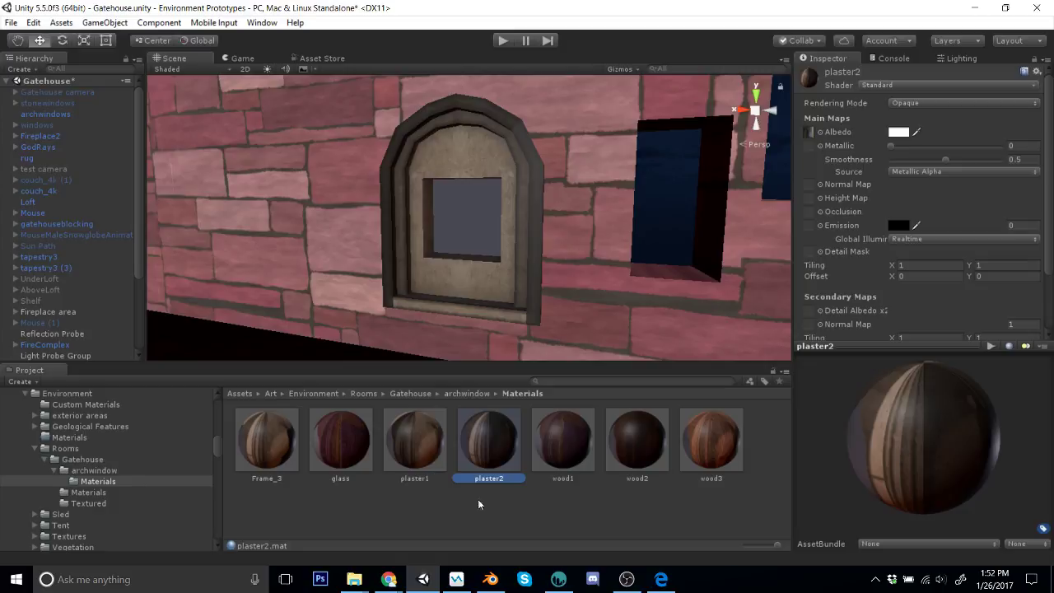
pyautogui.click(267, 445)
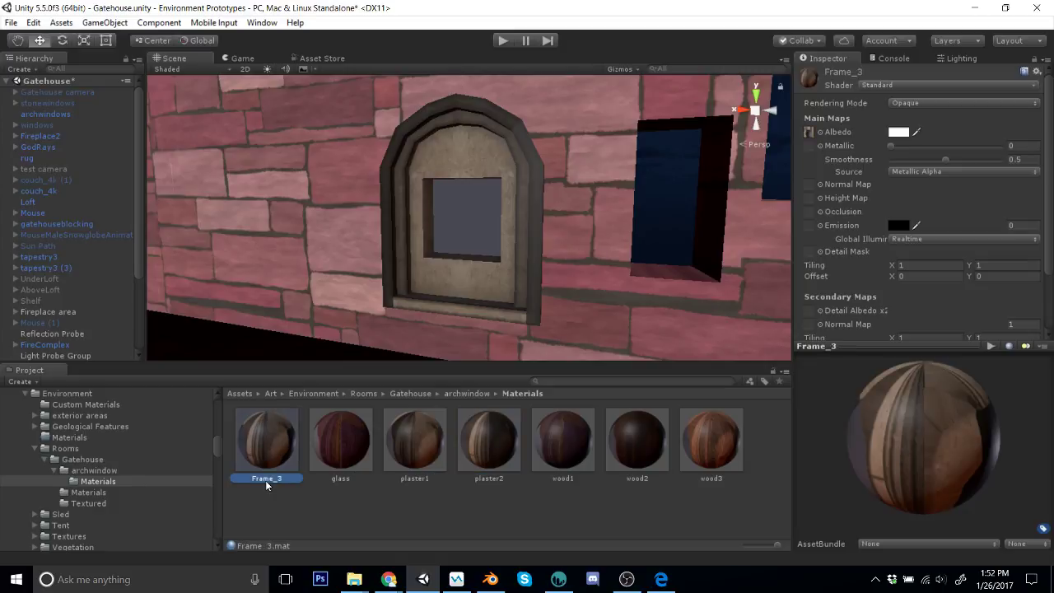
pyautogui.click(266, 481)
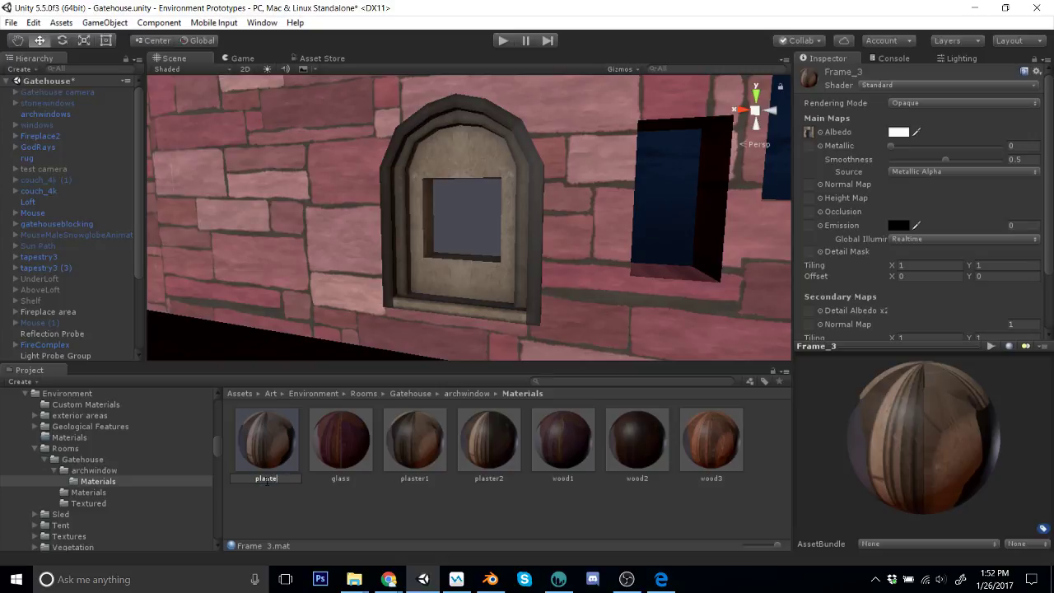
pyautogui.press('Return')
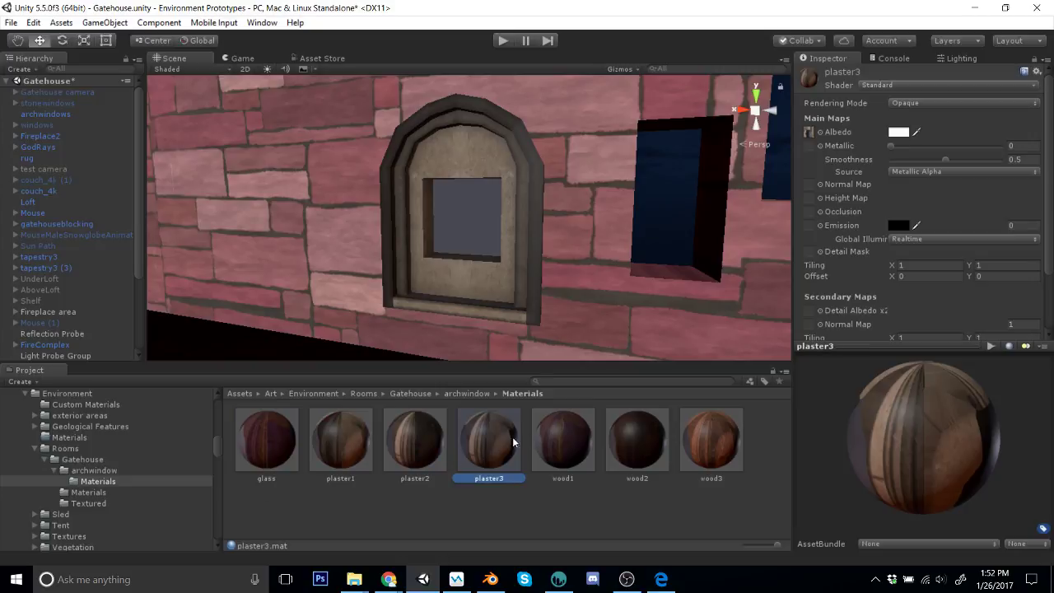
# Step: Apply the plaster3 material to the arched window's outer frame in the scene
pyautogui.moveTo(487, 354); pyautogui.dragTo(469, 294)
pyautogui.moveTo(508, 373); pyautogui.dragTo(520, 296)
pyautogui.moveTo(510, 417); pyautogui.dragTo(650, 285)
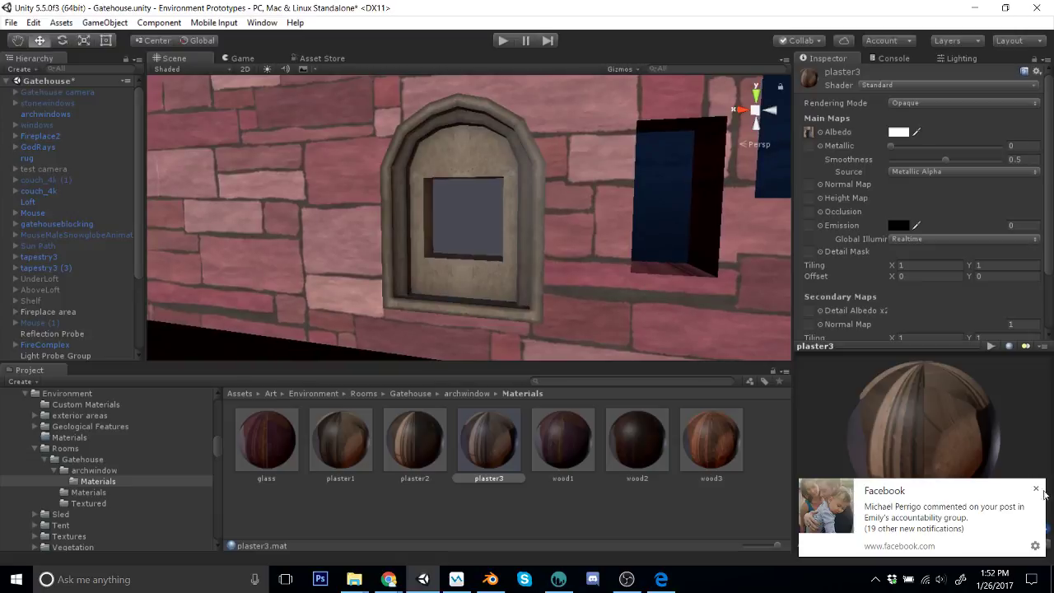
# Step: Delete the plaster3.obj model and the plaster3.mtl file from the archwindow folder
pyautogui.click(467, 394)
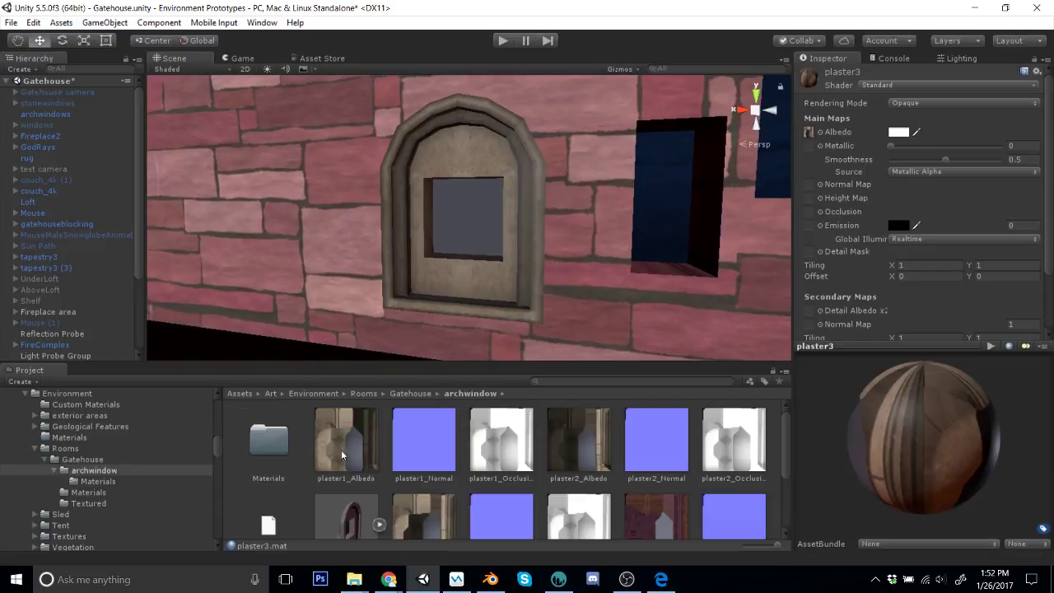
pyautogui.click(344, 462)
pyautogui.press('Delete')
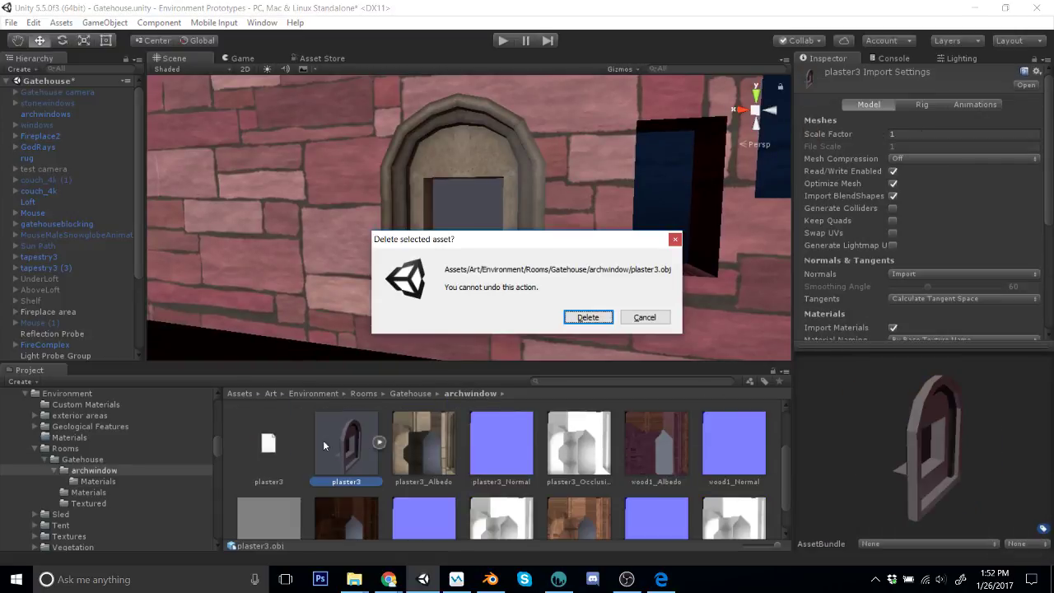
pyautogui.click(588, 318)
pyautogui.click(269, 445)
pyautogui.press('Delete')
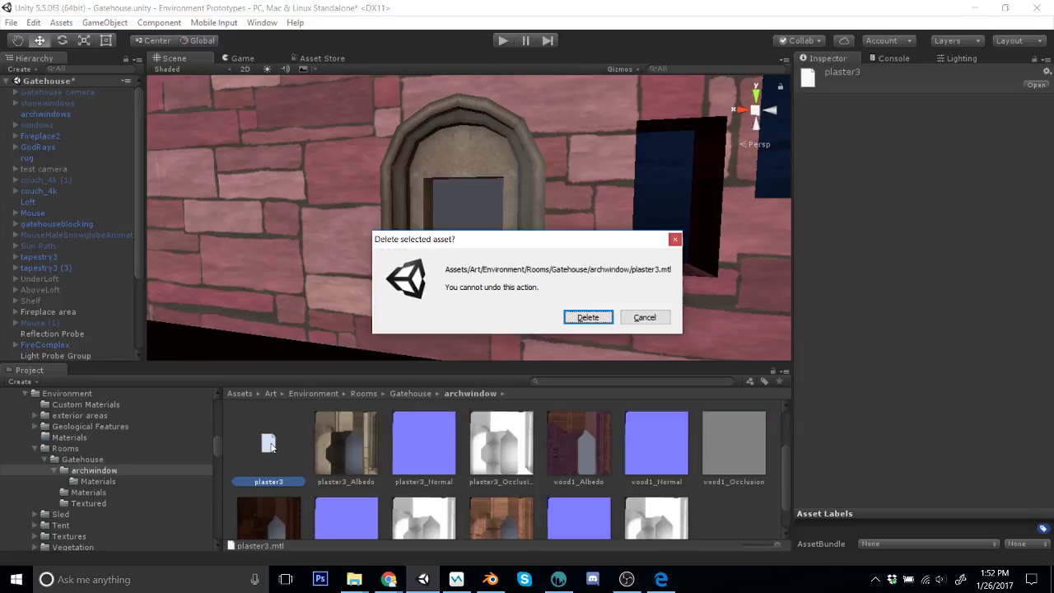
pyautogui.click(588, 317)
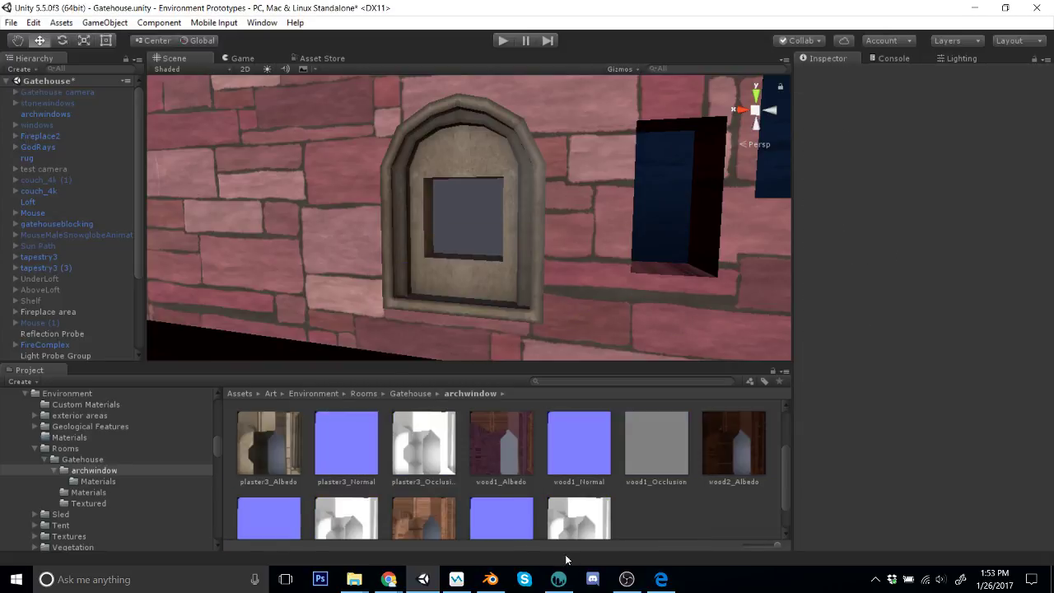
# Step: Switch to 3D-Coat and open the stone1 project from the windows folder
pyautogui.click(559, 579)
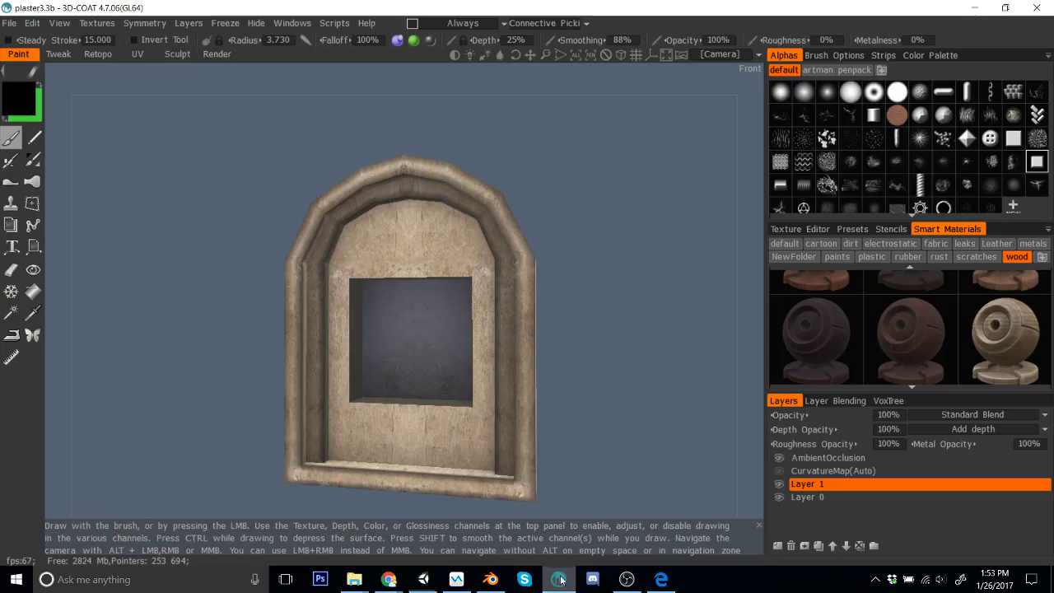
pyautogui.click(10, 22)
pyautogui.moveTo(113, 70)
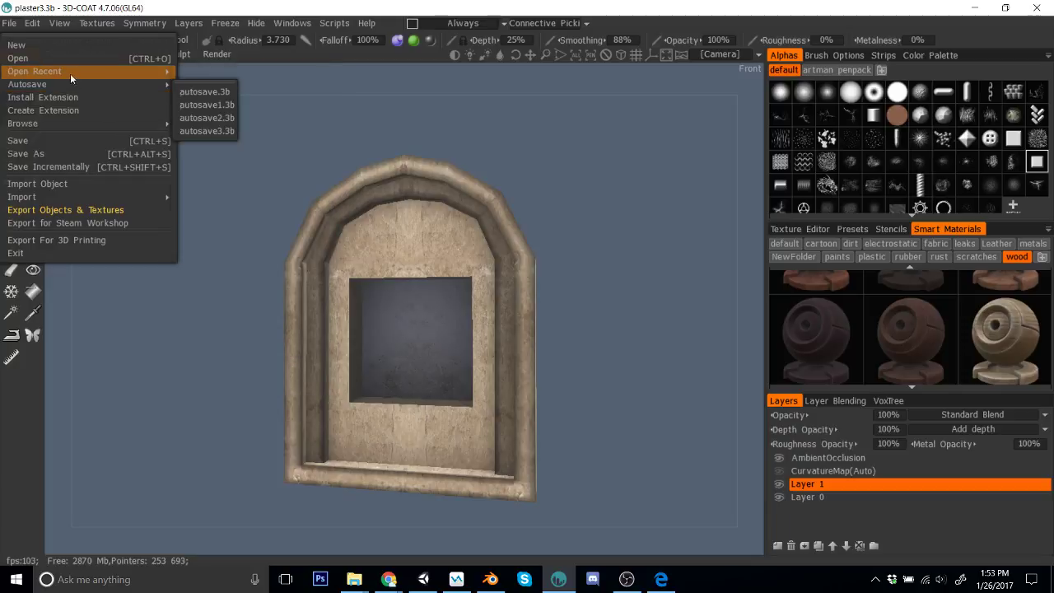
pyautogui.click(56, 58)
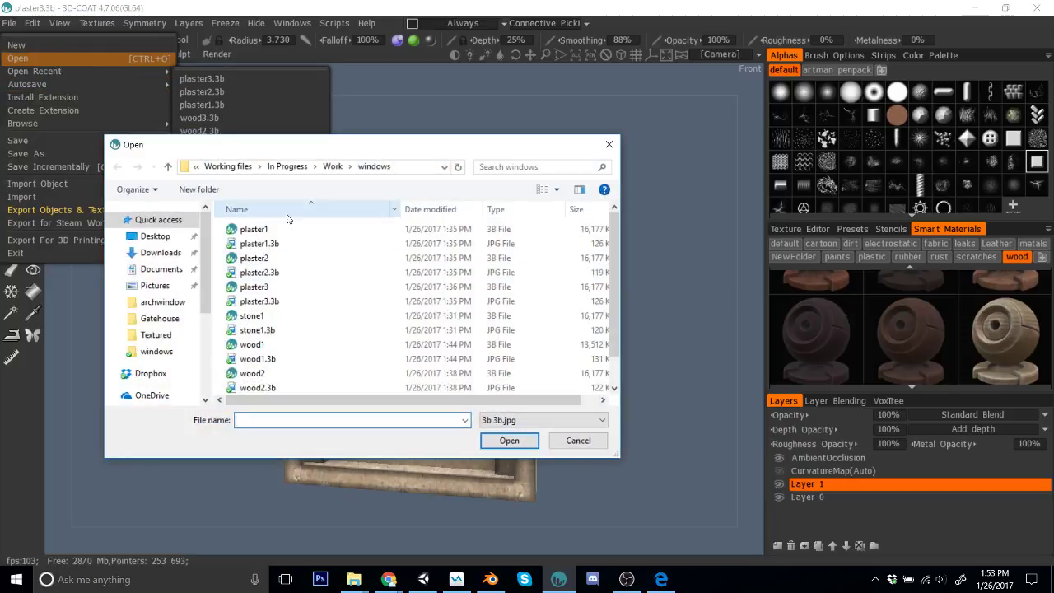
pyautogui.scroll(-1, 321, 278)
pyautogui.click(360, 375)
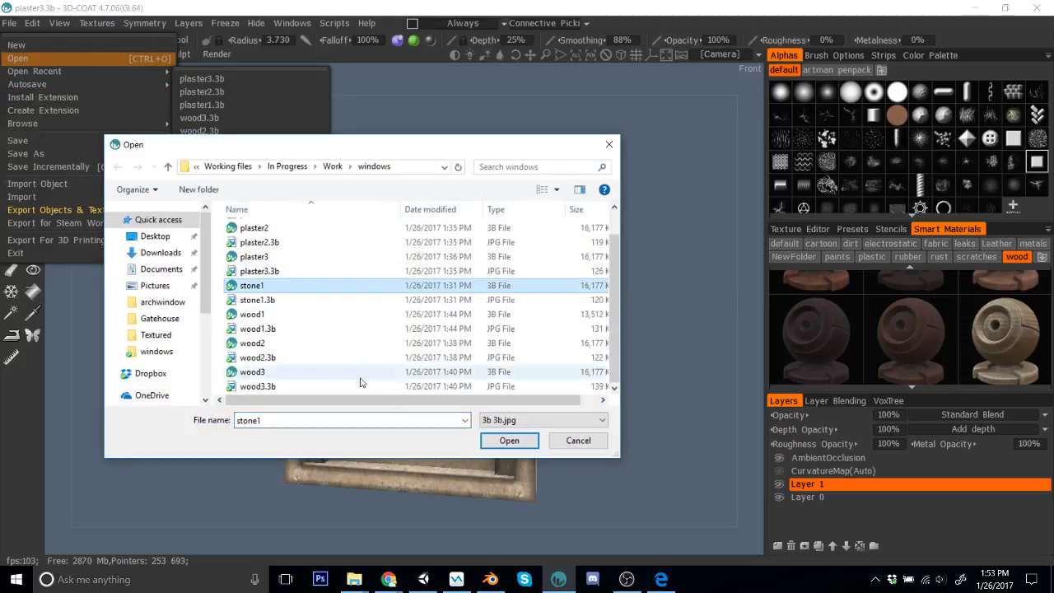
pyautogui.click(313, 286)
pyautogui.click(336, 300)
pyautogui.click(310, 286)
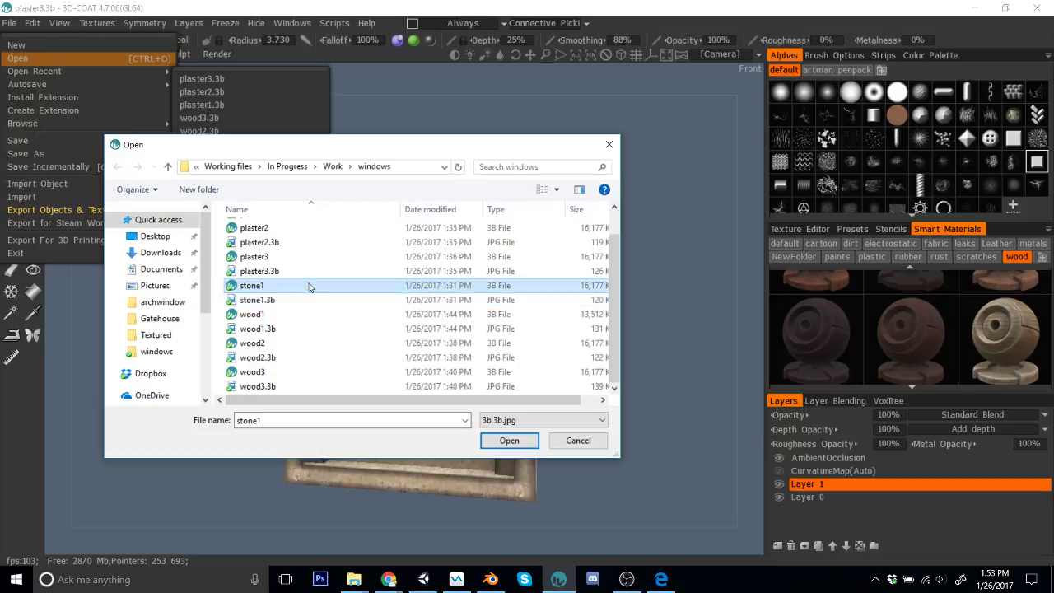
pyautogui.click(503, 447)
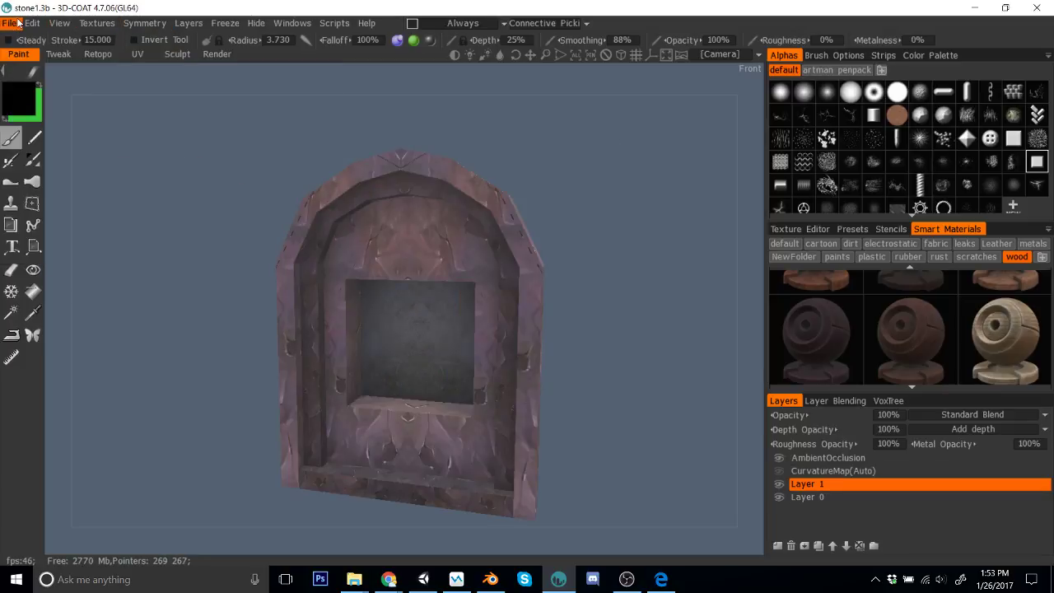
# Step: Set up the object and texture export with the Unity (Standard) preset, removing the Metallic, Height and Emission textures
pyautogui.click(18, 23)
pyautogui.click(124, 212)
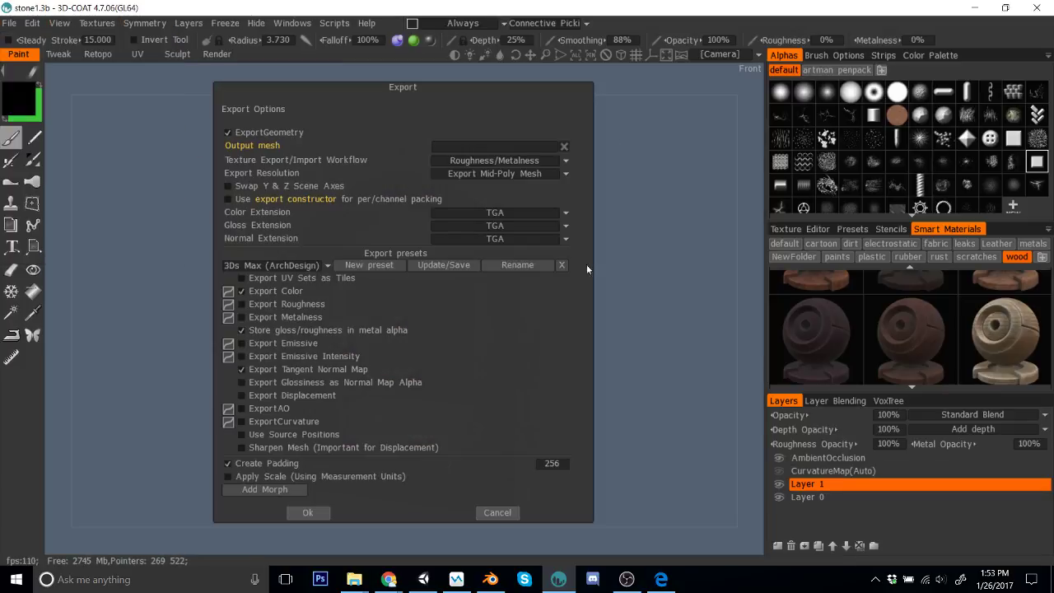
pyautogui.click(324, 264)
pyautogui.click(283, 437)
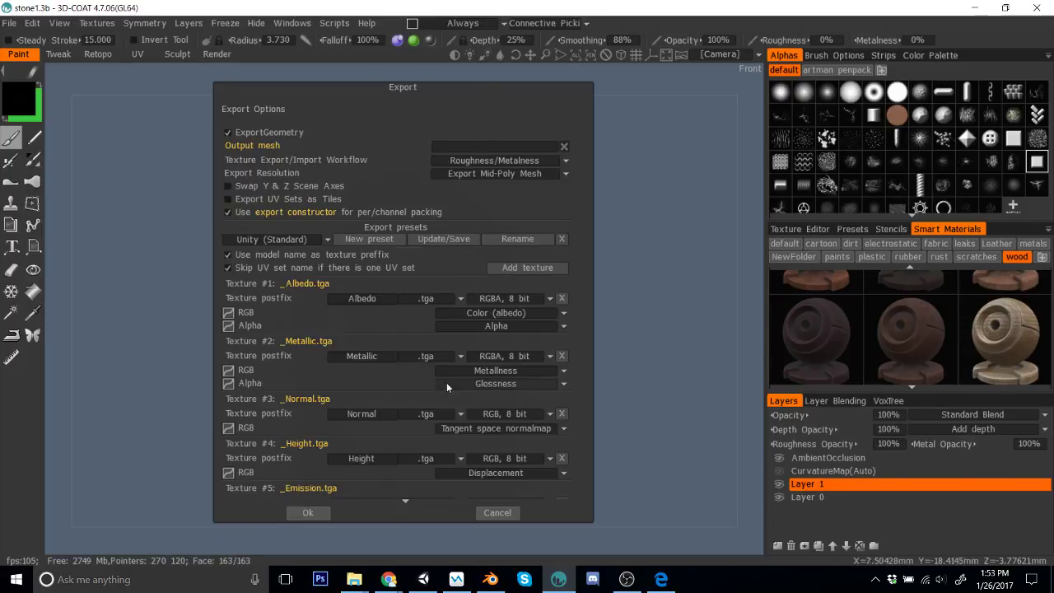
pyautogui.click(560, 355)
pyautogui.click(561, 400)
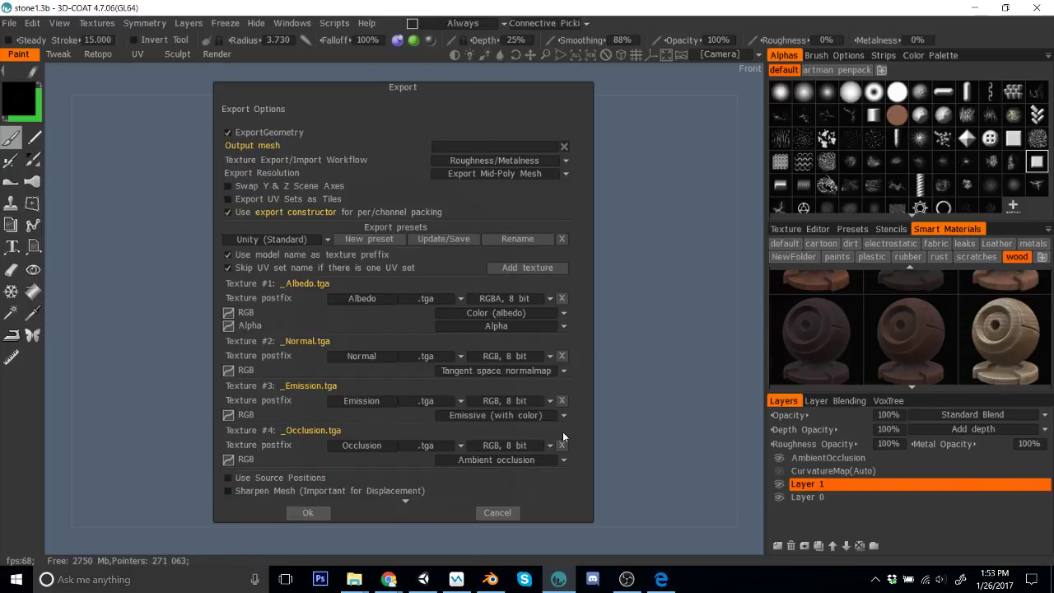
# Step: Set the output mesh to stone1 in the archwindow folder and run the export
pyautogui.click(516, 149)
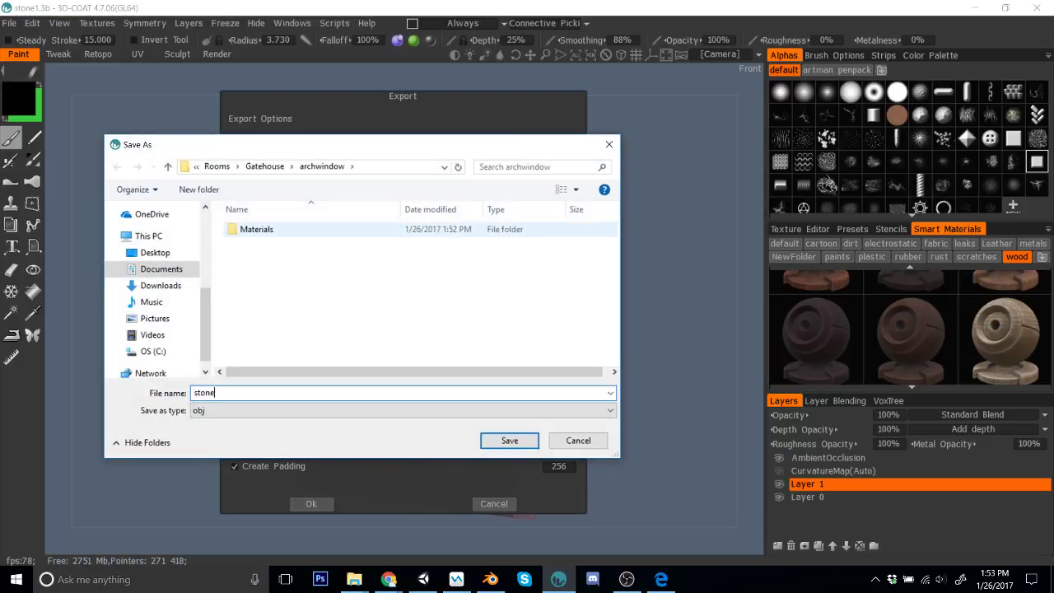
pyautogui.press('Return')
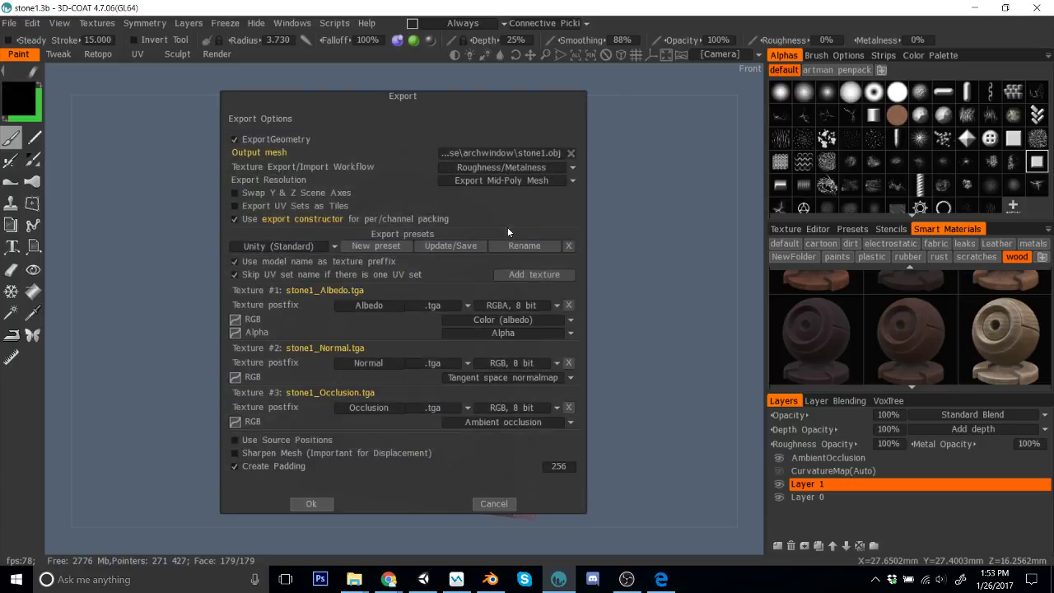
pyautogui.click(330, 504)
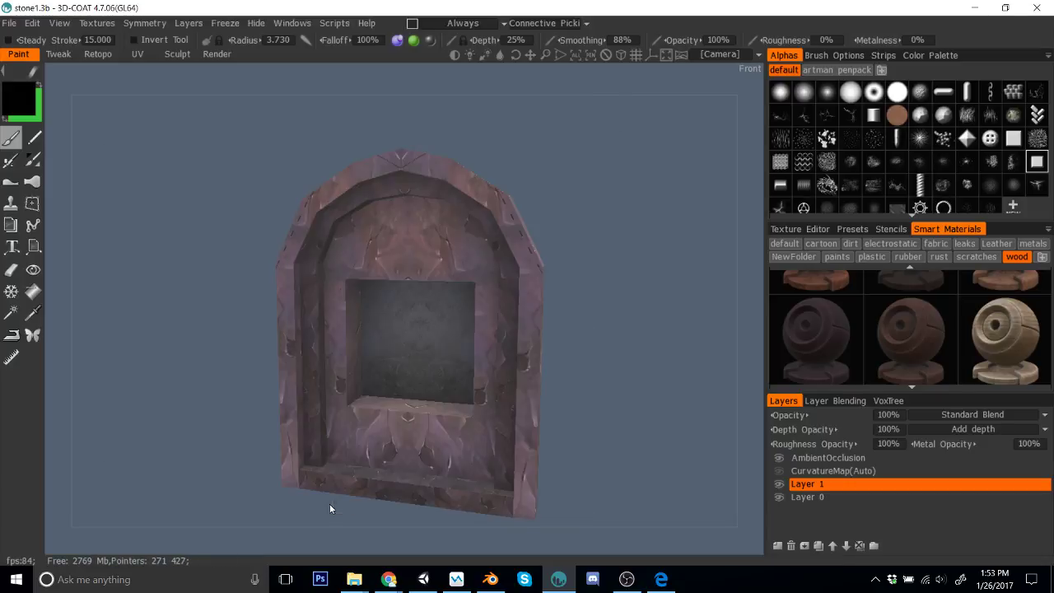
# Step: Switch to Unity and delete the stone1.mtl file and the stone1.obj model from the archwindow folder
pyautogui.click(426, 579)
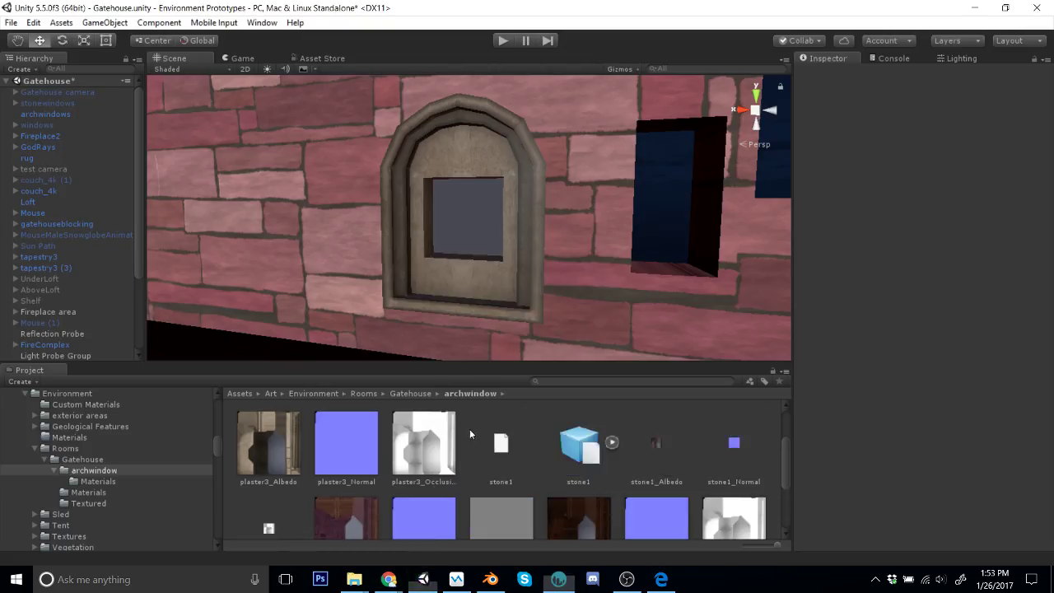
pyautogui.click(522, 447)
pyautogui.press('Delete')
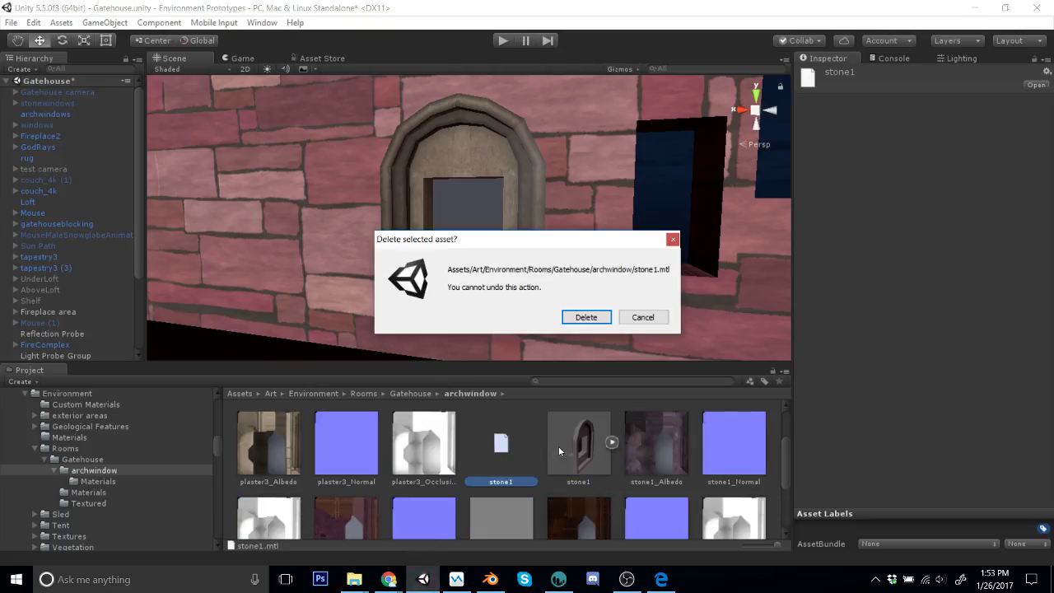
pyautogui.click(571, 320)
pyautogui.click(513, 431)
pyautogui.press('Delete')
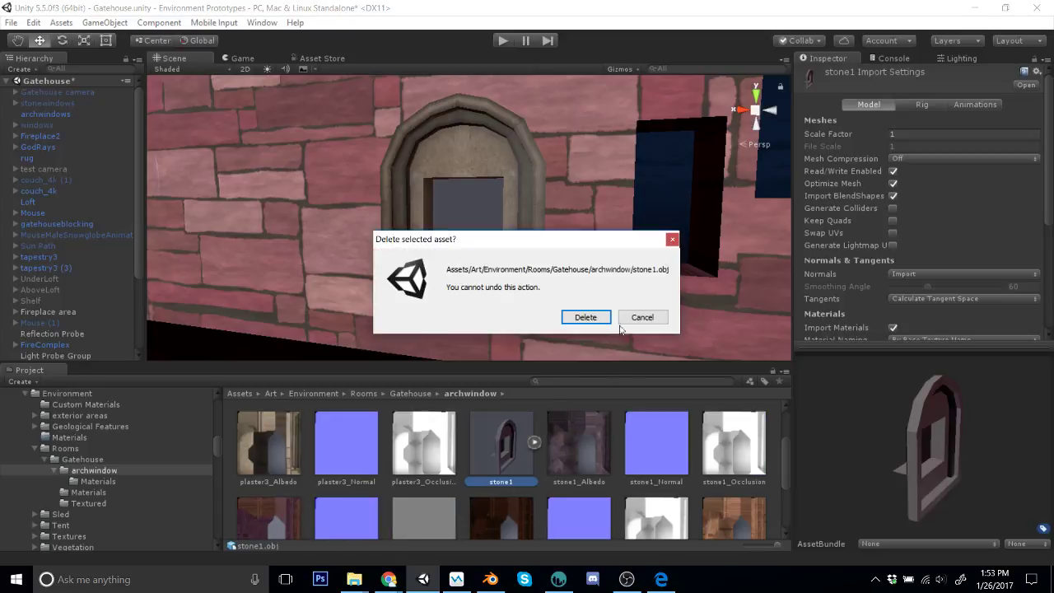
pyautogui.click(591, 319)
# Step: Rename the Frame_3 material in the archwindow Materials folder as stone1
pyautogui.scroll(2, 670, 509)
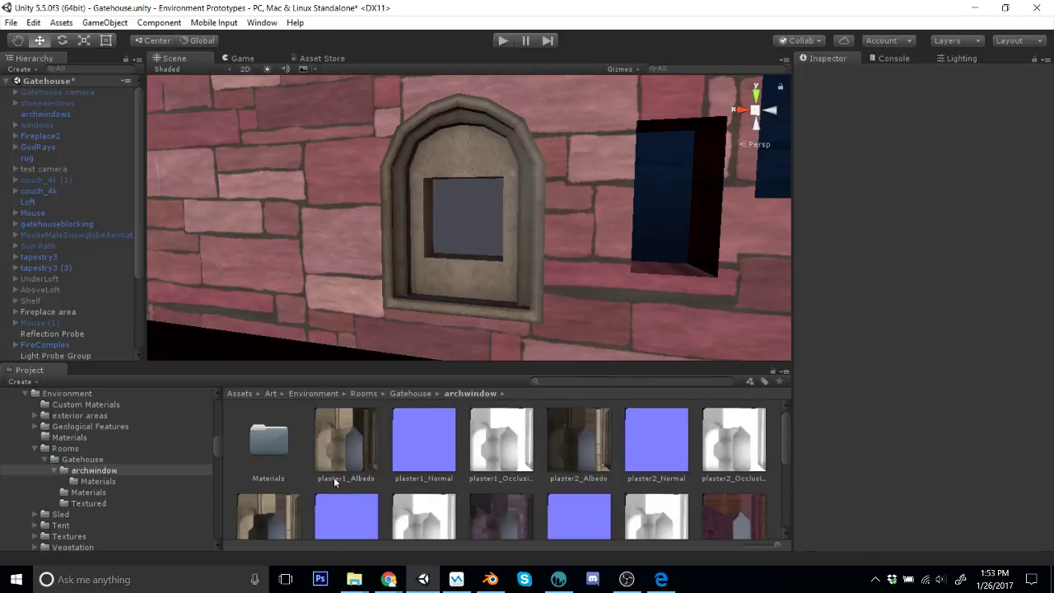
pyautogui.doubleClick(258, 452)
pyautogui.click(267, 478)
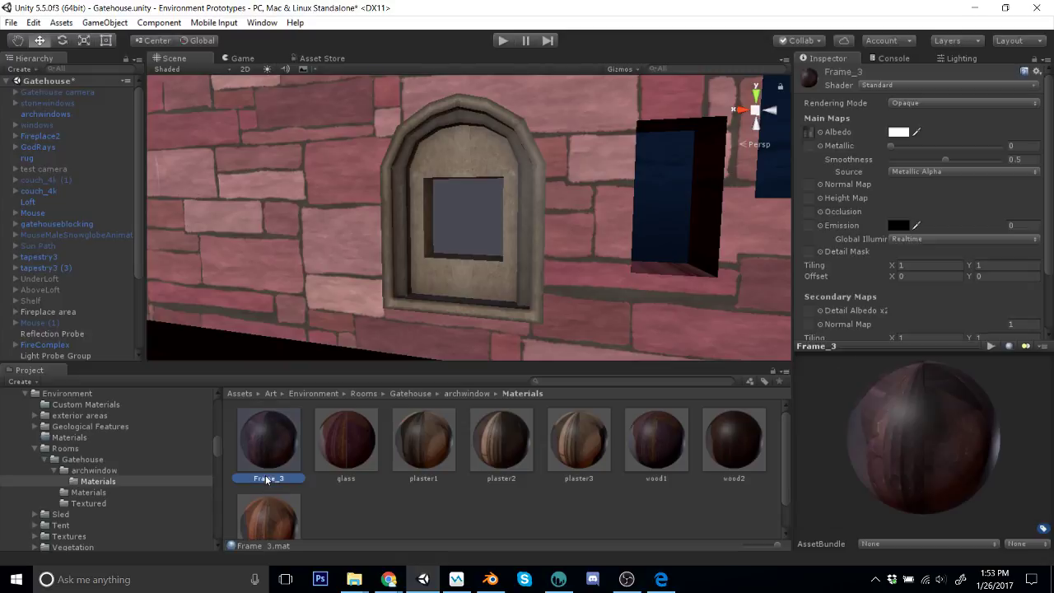
pyautogui.click(269, 477)
pyautogui.write('stone')
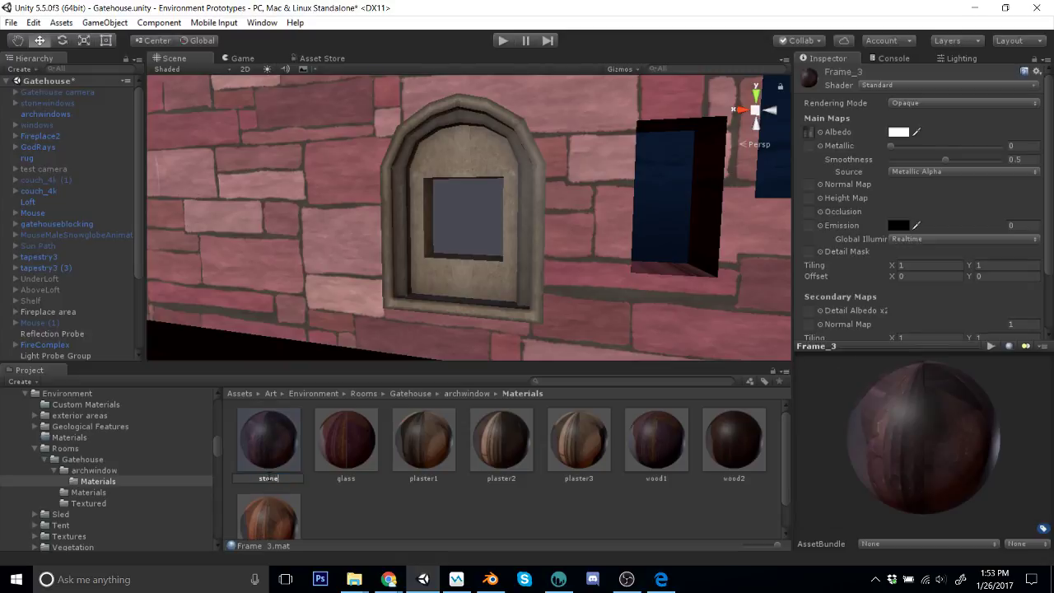
pyautogui.write('1')
pyautogui.press('Return')
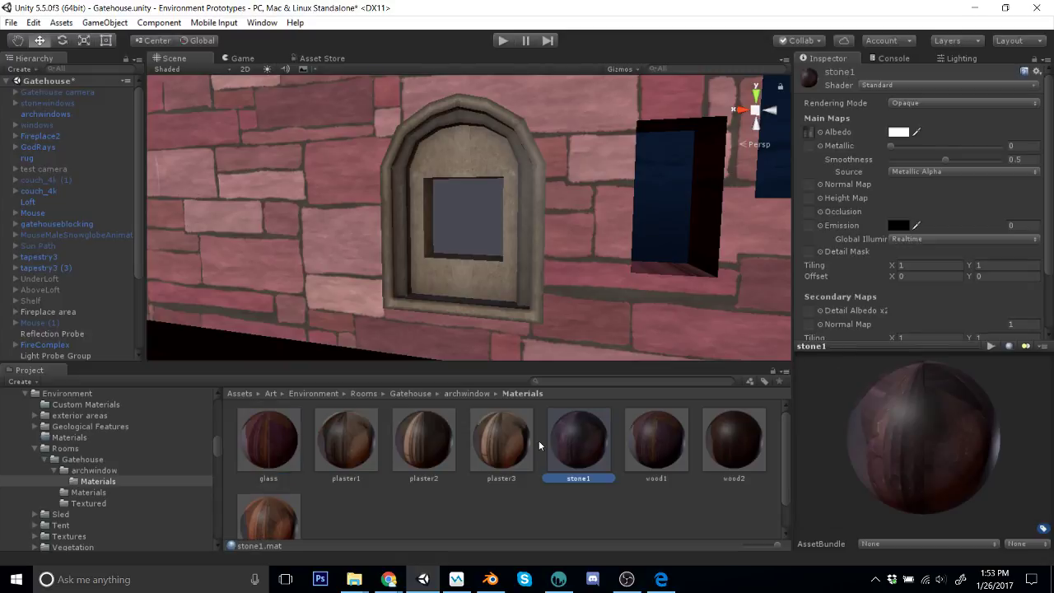
# Step: Try the stone1 material on the arched window's frame, inner panel and sill, undoing the stray material assignments
pyautogui.moveTo(576, 420); pyautogui.dragTo(494, 289)
pyautogui.moveTo(593, 454); pyautogui.dragTo(525, 292)
pyautogui.moveTo(579, 412); pyautogui.dragTo(536, 271)
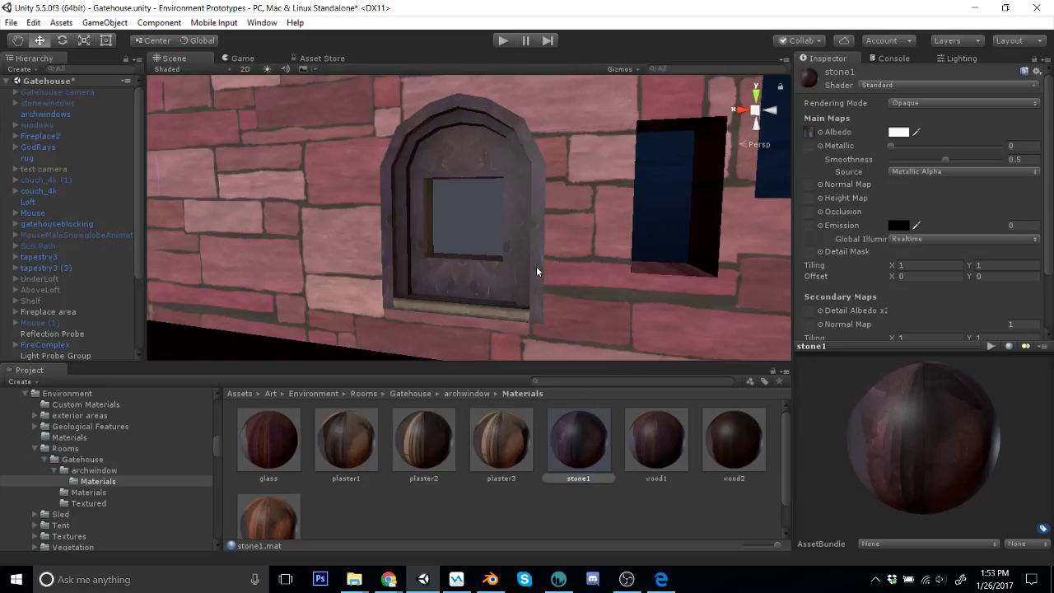
pyautogui.moveTo(565, 421); pyautogui.dragTo(592, 321)
pyautogui.hotkey('ctrl', 'z')
pyautogui.hotkey('ctrl', 'z')
pyautogui.hotkey('ctrl', 'z')
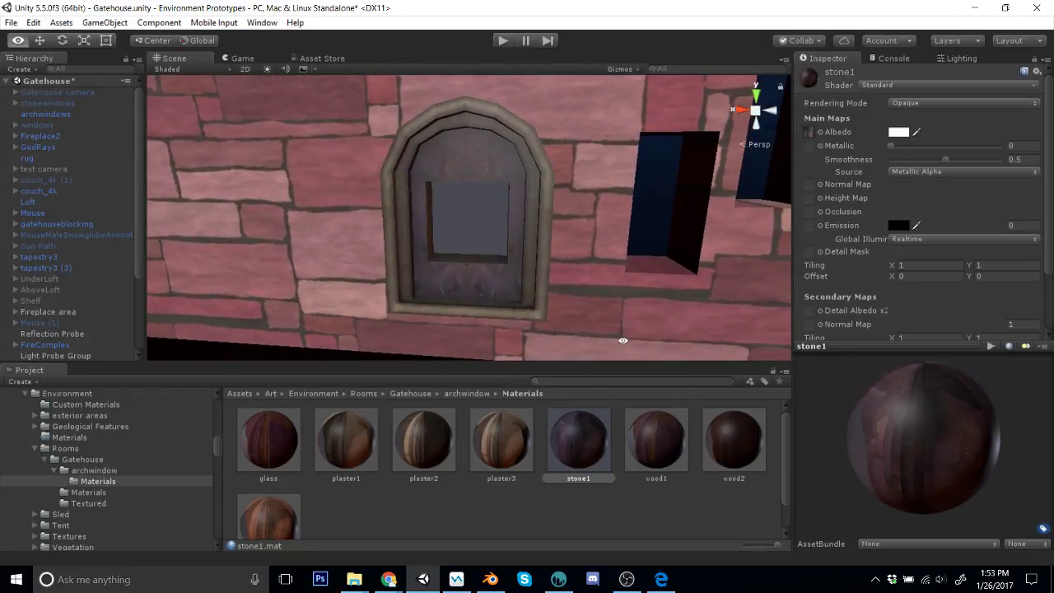
pyautogui.moveTo(580, 470); pyautogui.dragTo(475, 315)
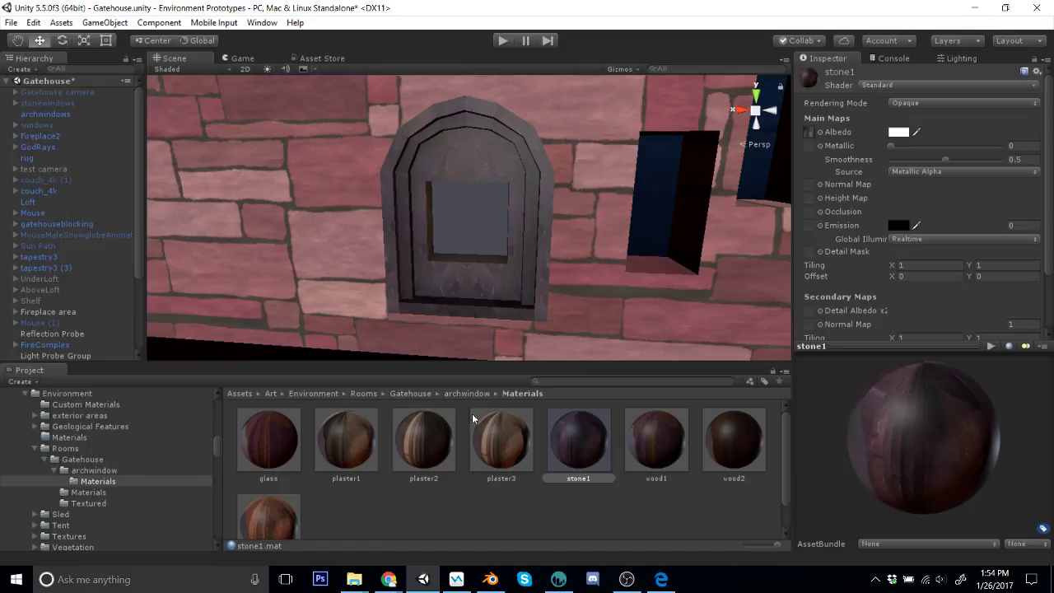
# Step: Switch to 3D-Coat and examine the saved project files in the windows folder and the stone1 window model
pyautogui.click(558, 579)
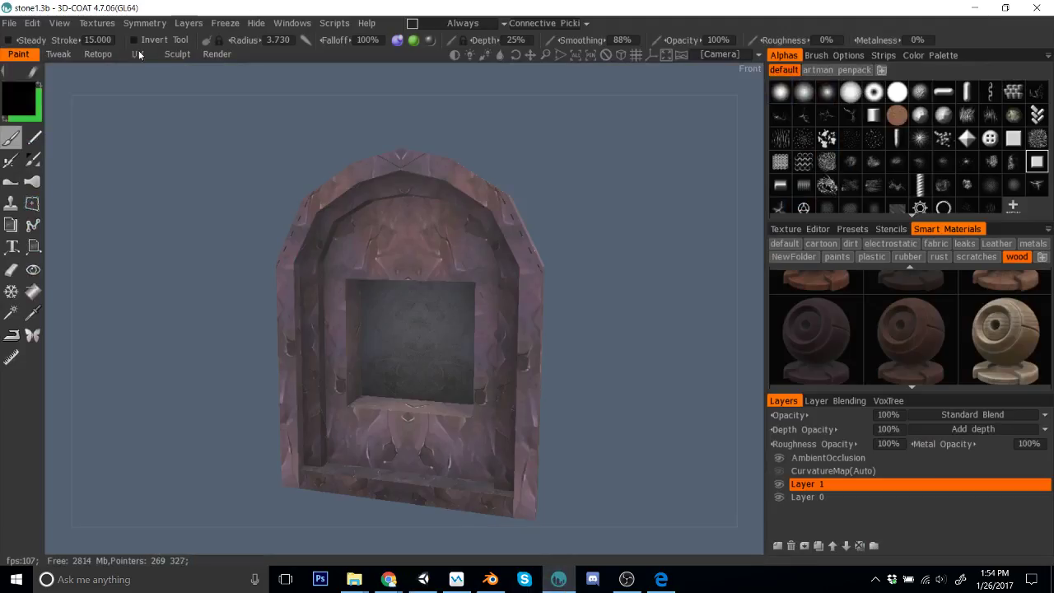
pyautogui.click(11, 24)
pyautogui.moveTo(84, 71)
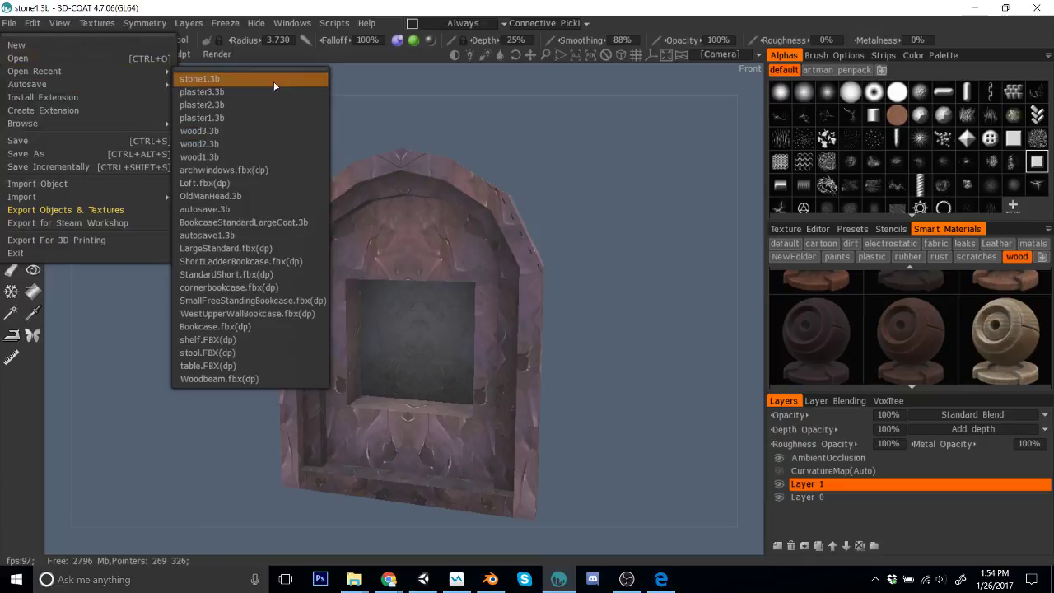
pyautogui.click(64, 60)
pyautogui.scroll(-1, 338, 363)
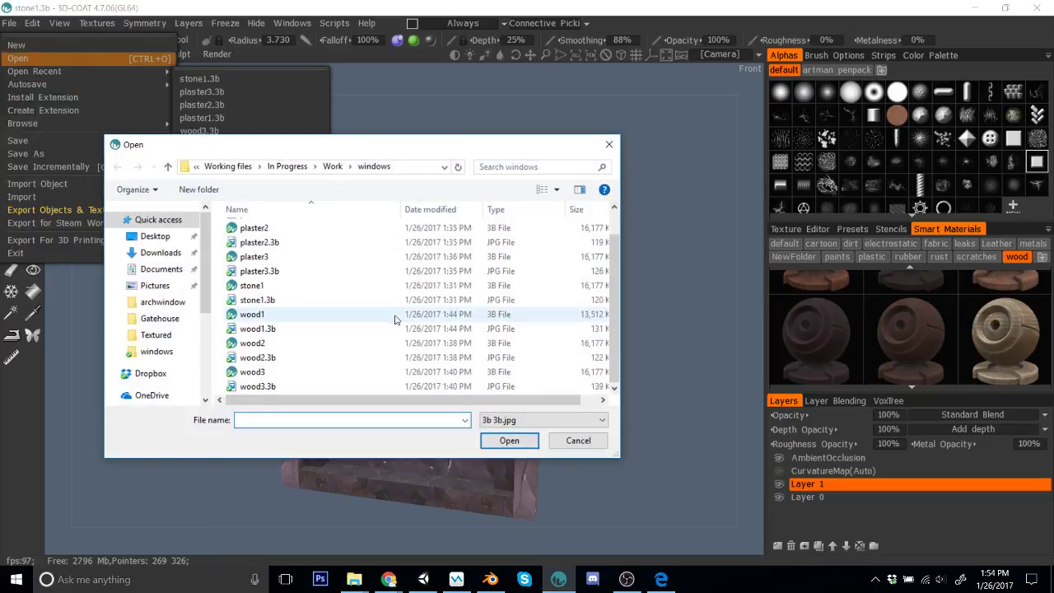
pyautogui.scroll(1, 337, 371)
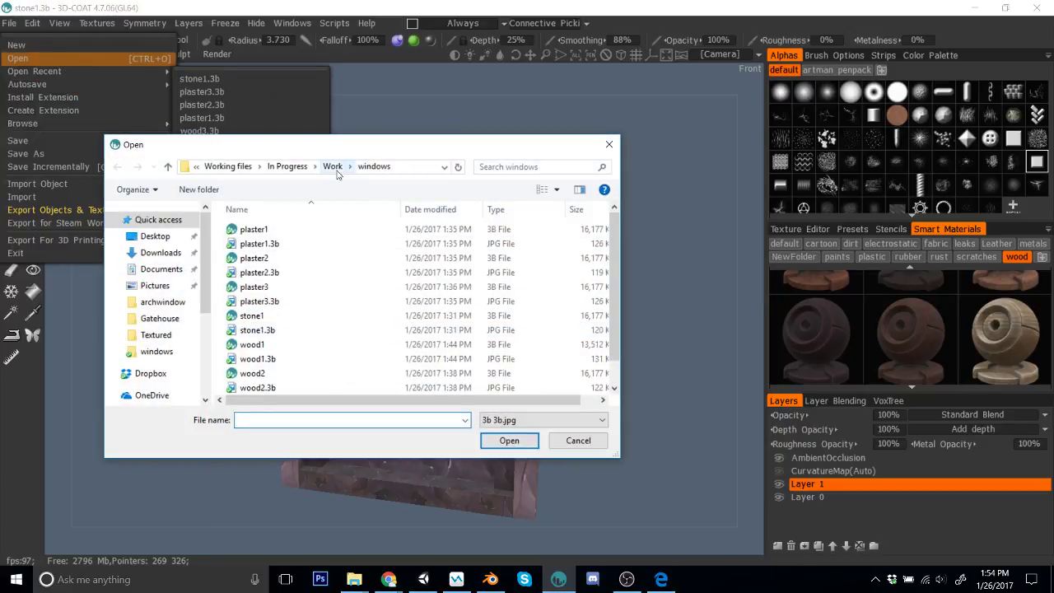
pyautogui.click(581, 441)
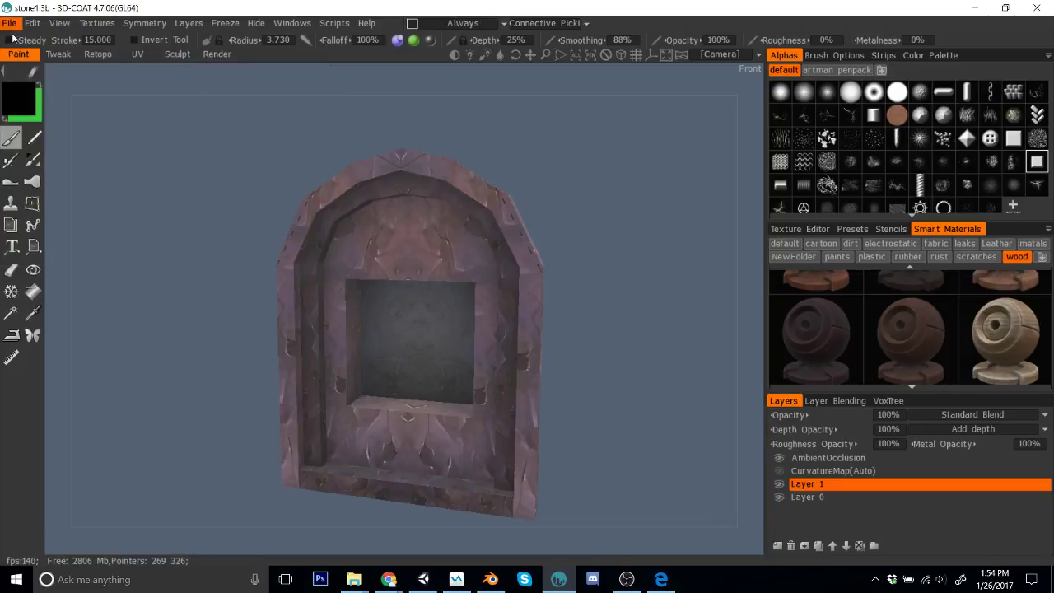
pyautogui.click(10, 25)
pyautogui.click(20, 58)
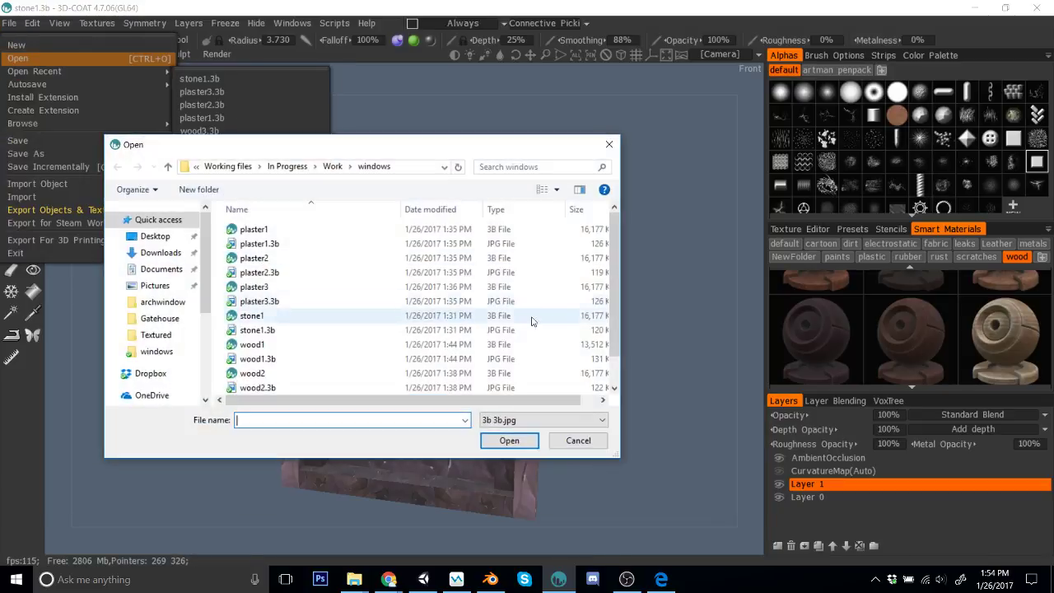
pyautogui.scroll(-1, 389, 285)
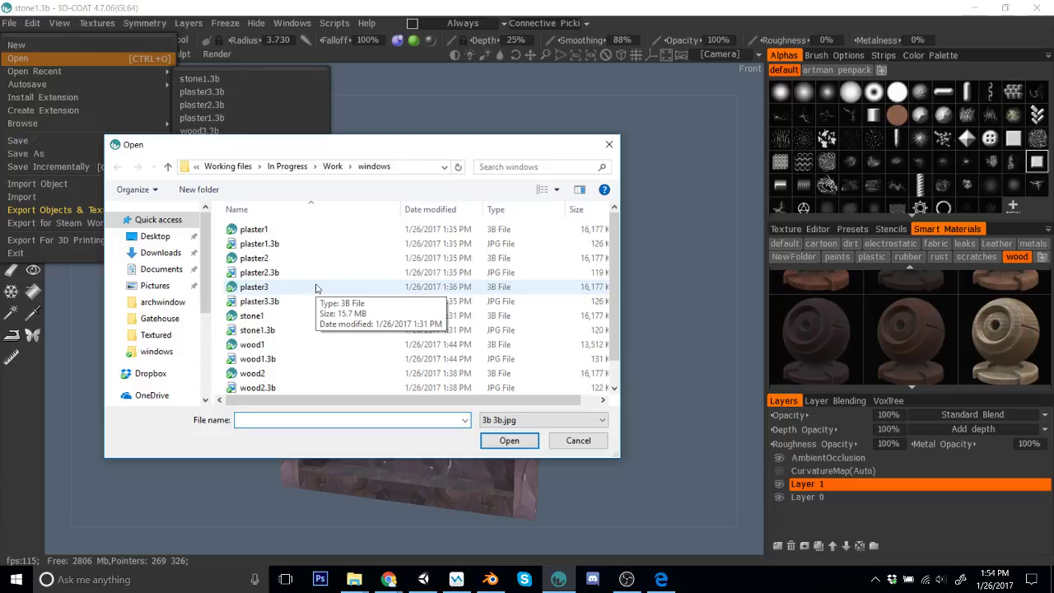
pyautogui.click(578, 441)
pyautogui.moveTo(605, 348)
pyautogui.mouseDown()
pyautogui.moveTo(753, 343)
pyautogui.moveTo(611, 334)
pyautogui.mouseUp()
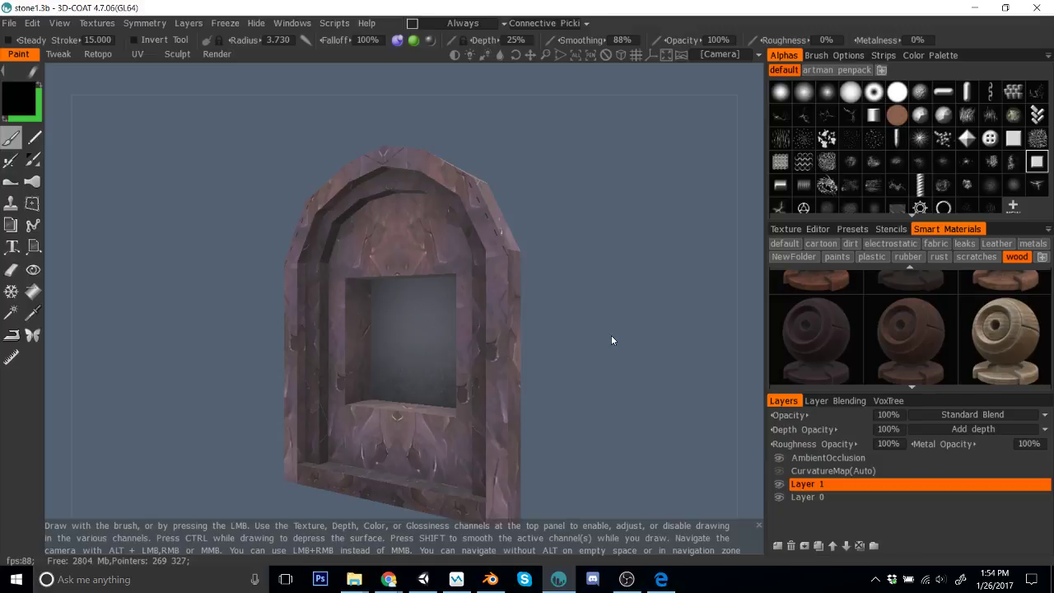
pyautogui.moveTo(612, 339); pyautogui.dragTo(706, 300)
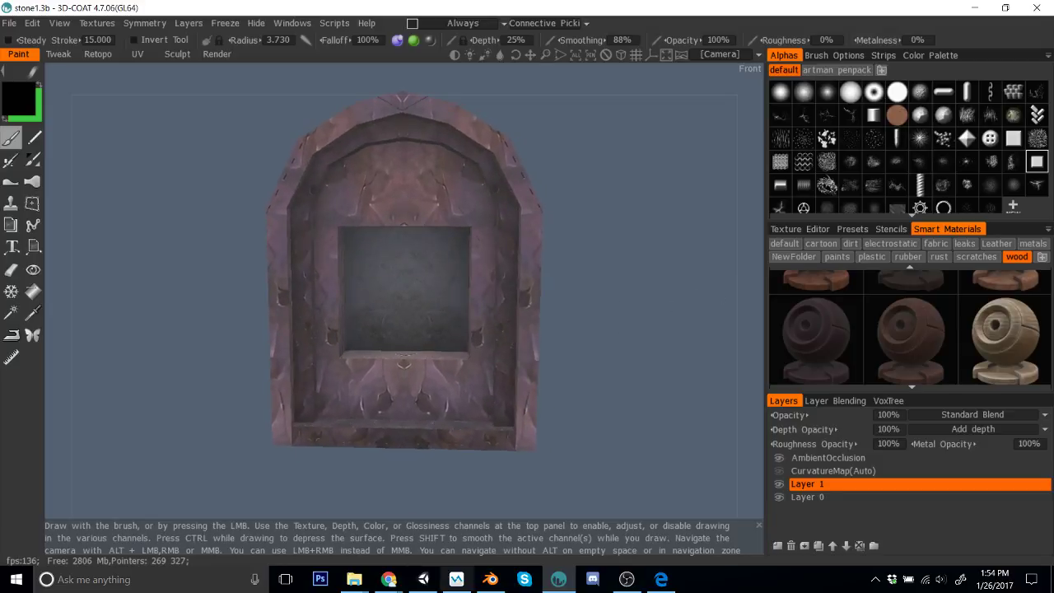
# Step: Switch to Unity, inspect the stone window from several angles and try the plaster1 material on it
pyautogui.click(423, 579)
pyautogui.keyDown('alt'); pyautogui.moveTo(614, 293); pyautogui.dragTo(583, 270); pyautogui.keyUp('alt')
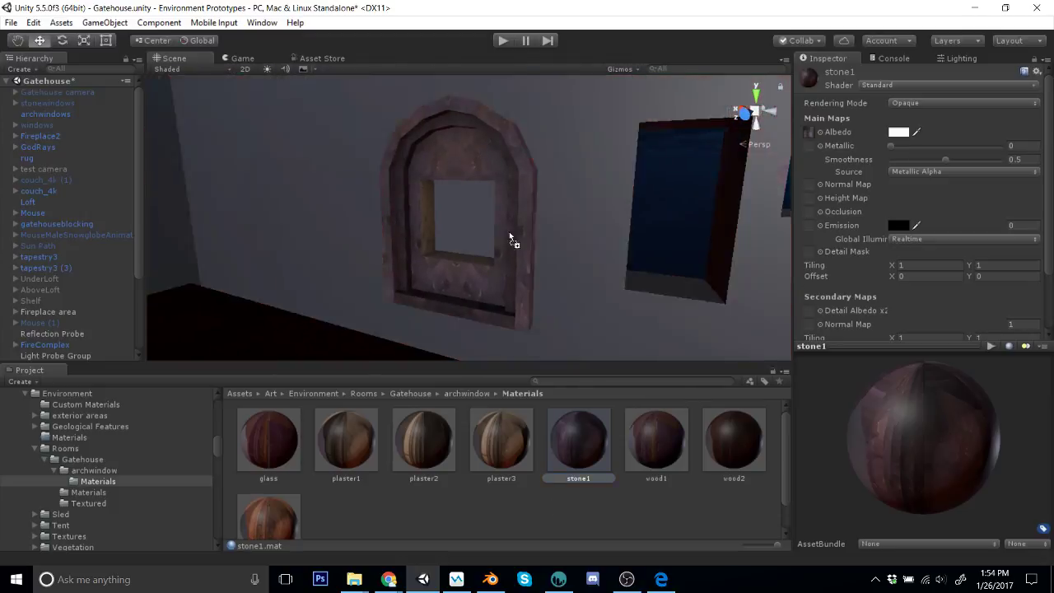
pyautogui.keyDown('alt'); pyautogui.moveTo(452, 254); pyautogui.dragTo(541, 263); pyautogui.keyUp('alt')
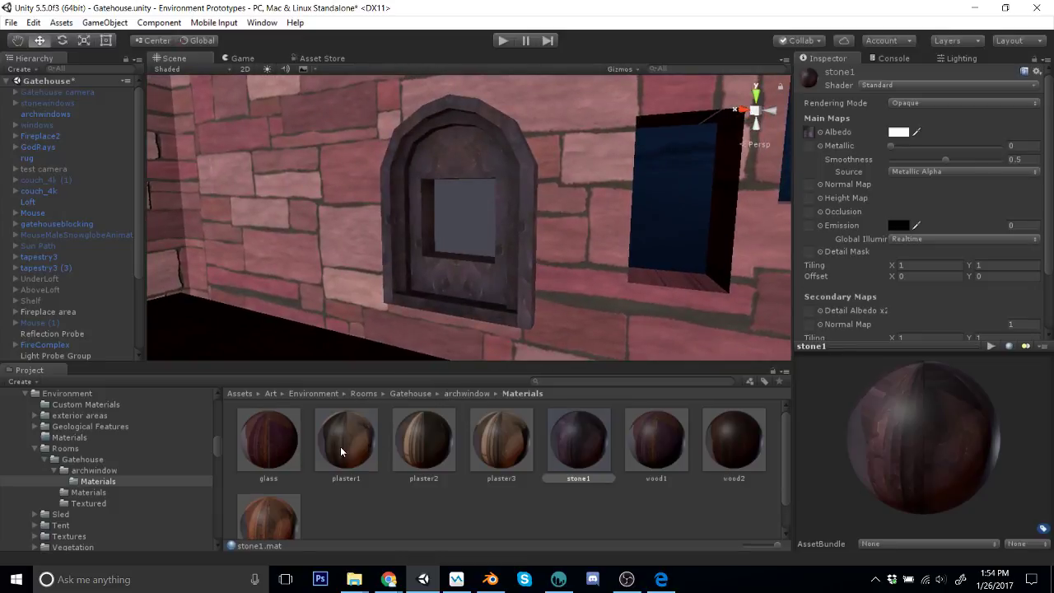
pyautogui.moveTo(341, 452)
pyautogui.mouseDown()
pyautogui.moveTo(487, 275)
pyautogui.moveTo(394, 337)
pyautogui.moveTo(344, 445)
pyautogui.moveTo(401, 286)
pyautogui.moveTo(354, 441)
pyautogui.mouseUp()
pyautogui.moveTo(578, 440); pyautogui.dragTo(649, 292)
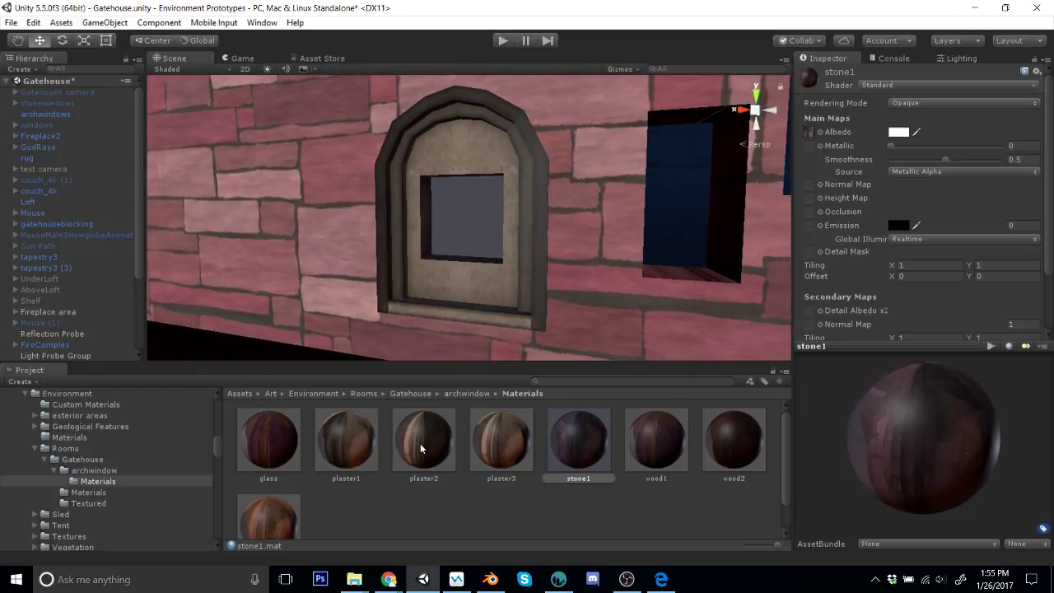
# Step: Try the plaster2 material on the arched window's parts, followed by plaster3
pyautogui.moveTo(421, 449); pyautogui.dragTo(429, 296)
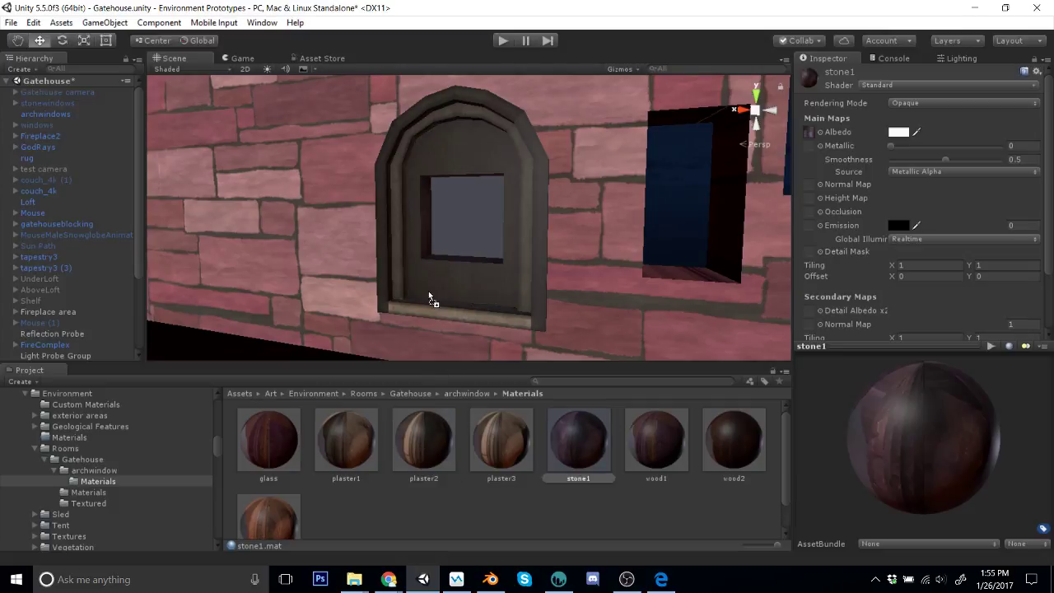
pyautogui.moveTo(416, 441); pyautogui.dragTo(396, 270)
pyautogui.moveTo(416, 442); pyautogui.dragTo(474, 295)
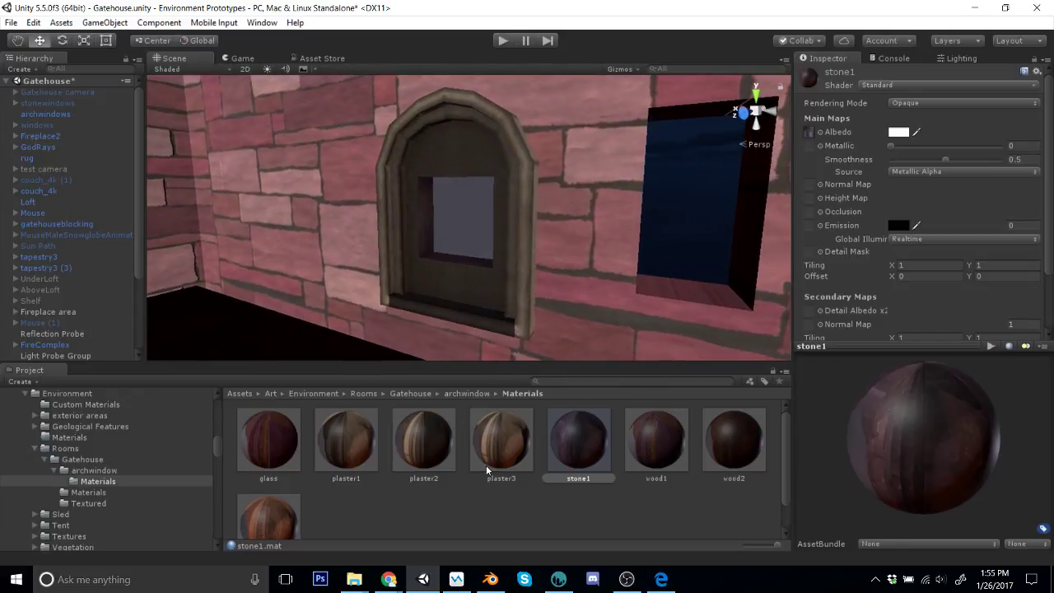
pyautogui.moveTo(497, 459); pyautogui.dragTo(451, 294)
pyautogui.moveTo(484, 446); pyautogui.dragTo(431, 308)
pyautogui.moveTo(501, 445); pyautogui.dragTo(399, 278)
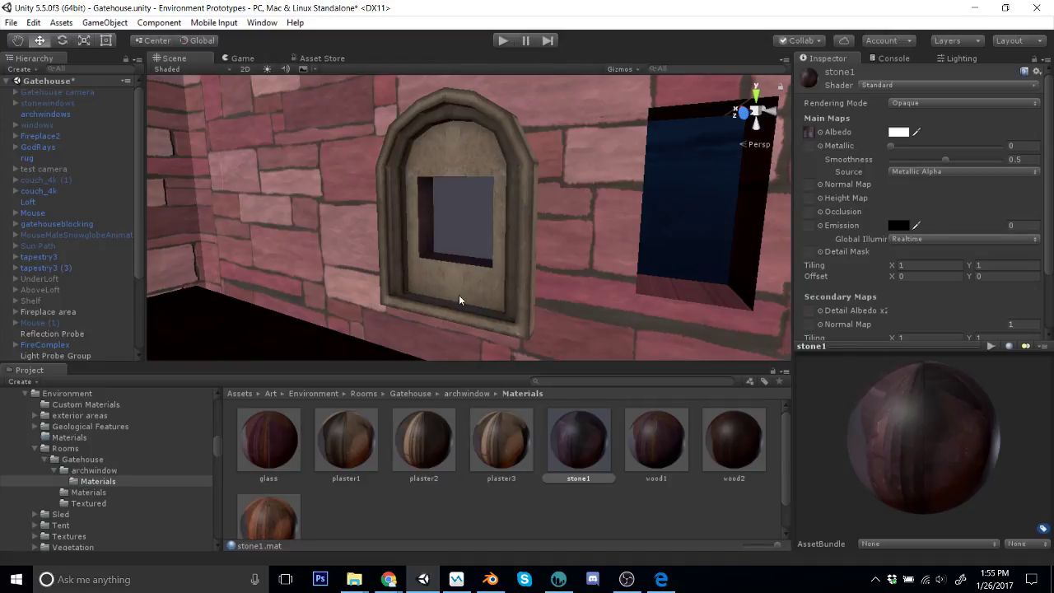
pyautogui.keyDown('alt'); pyautogui.moveTo(426, 243); pyautogui.dragTo(519, 295); pyautogui.keyUp('alt')
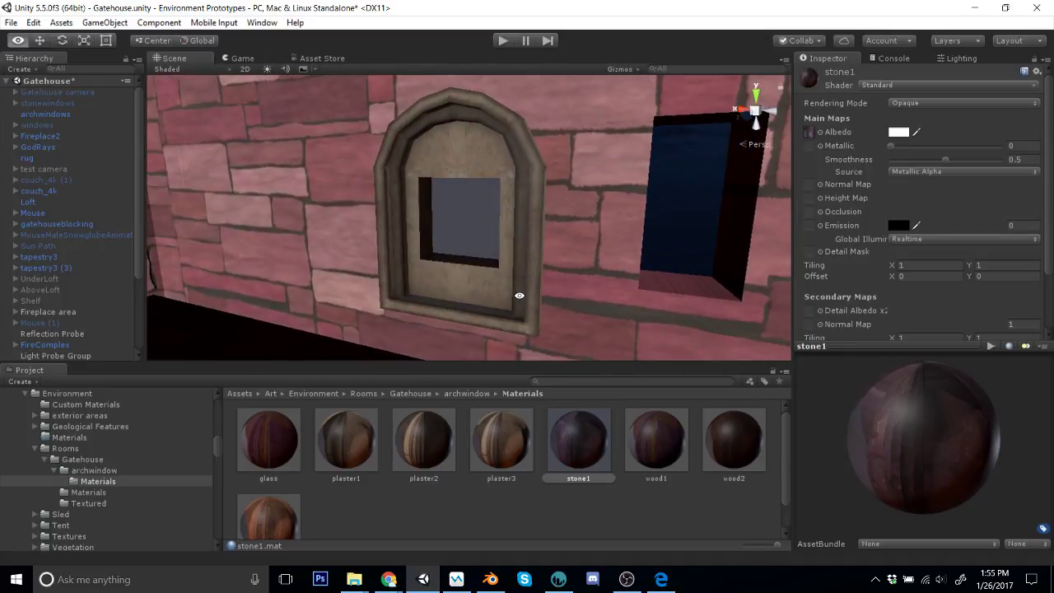
# Step: Try the wood1 material on the arched window's panel, frame and sill, followed by wood2
pyautogui.moveTo(568, 356); pyautogui.dragTo(491, 289)
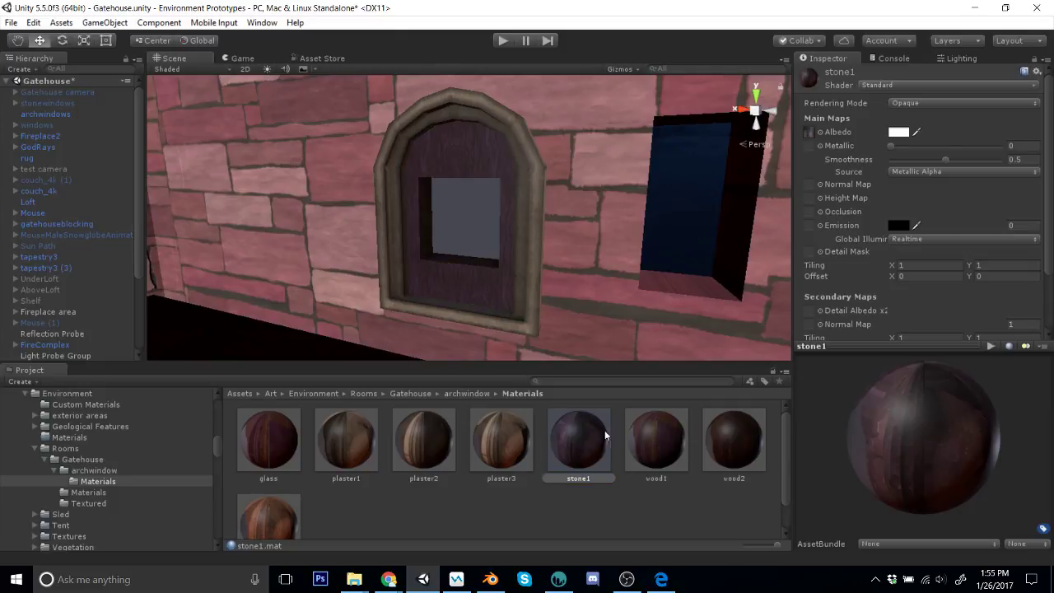
pyautogui.moveTo(649, 447); pyautogui.dragTo(428, 242)
pyautogui.moveTo(581, 419); pyautogui.dragTo(397, 231)
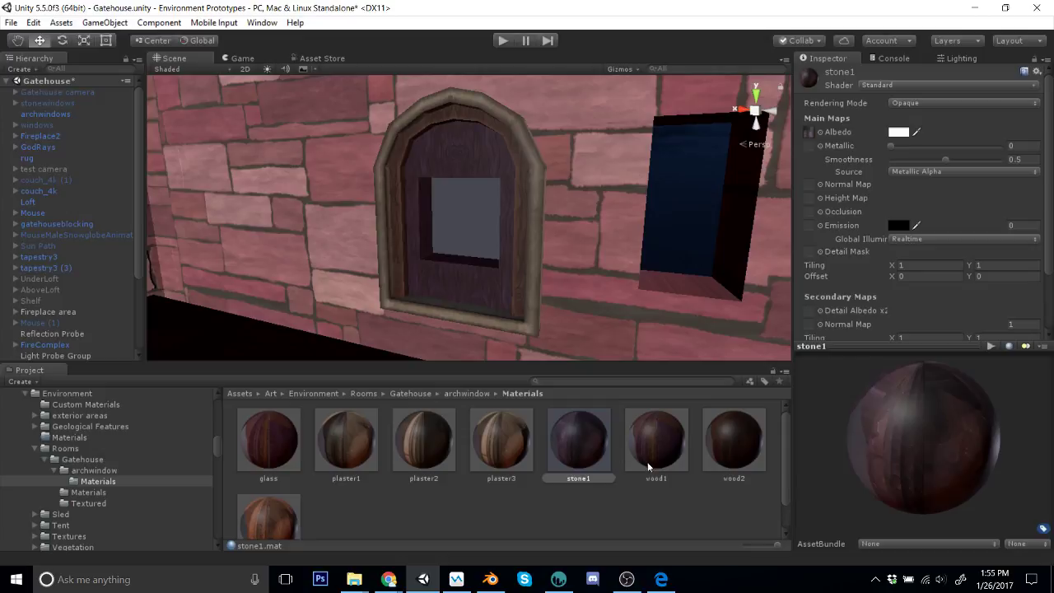
pyautogui.moveTo(648, 467); pyautogui.dragTo(396, 236)
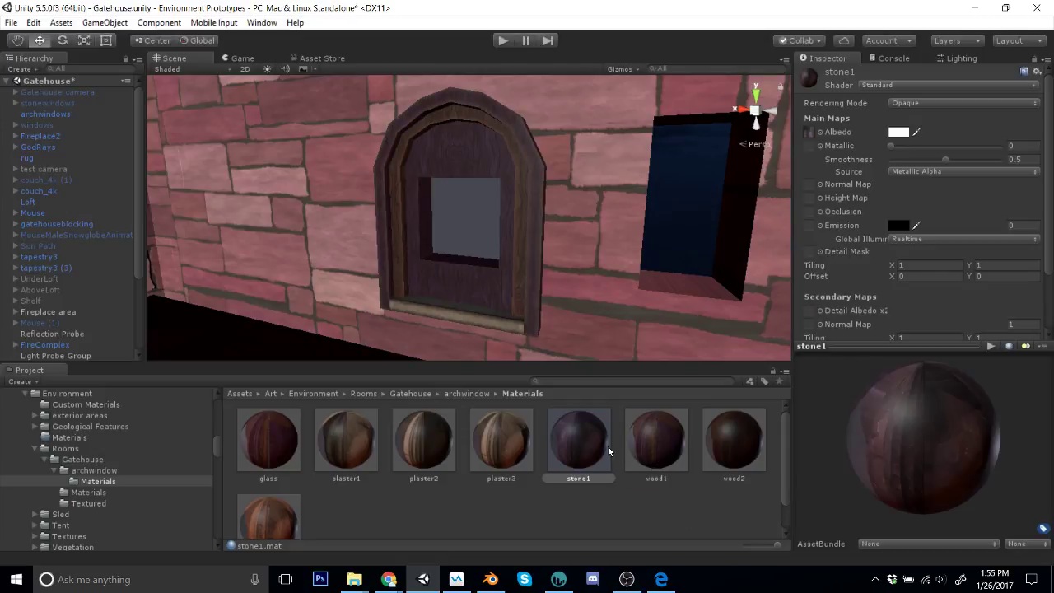
pyautogui.moveTo(608, 450); pyautogui.dragTo(459, 322)
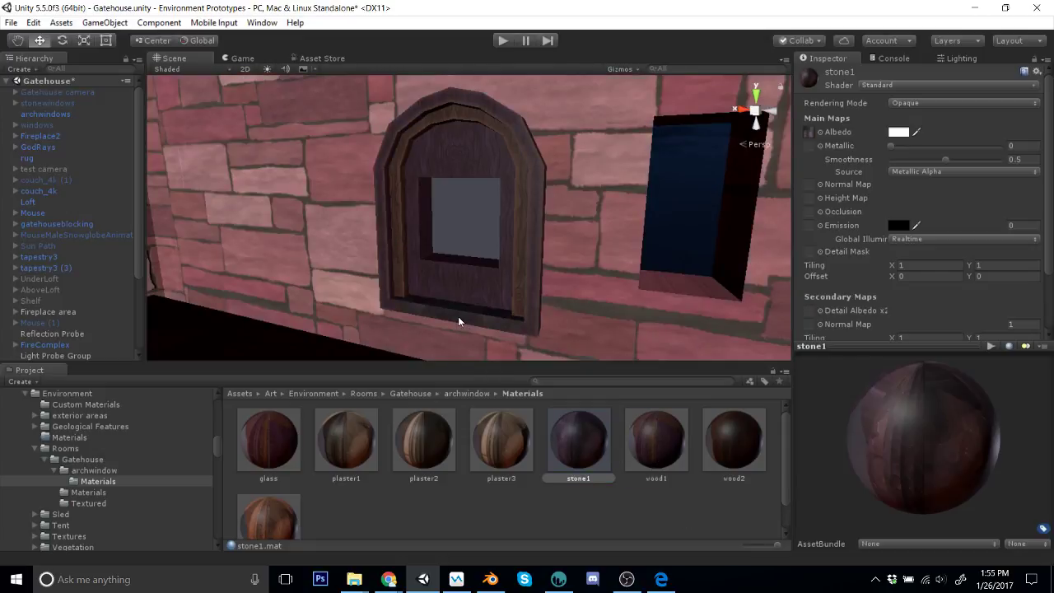
pyautogui.moveTo(658, 464); pyautogui.dragTo(444, 288)
pyautogui.moveTo(632, 434); pyautogui.dragTo(402, 288)
pyautogui.moveTo(759, 449); pyautogui.dragTo(534, 304)
pyautogui.moveTo(762, 471); pyautogui.dragTo(442, 321)
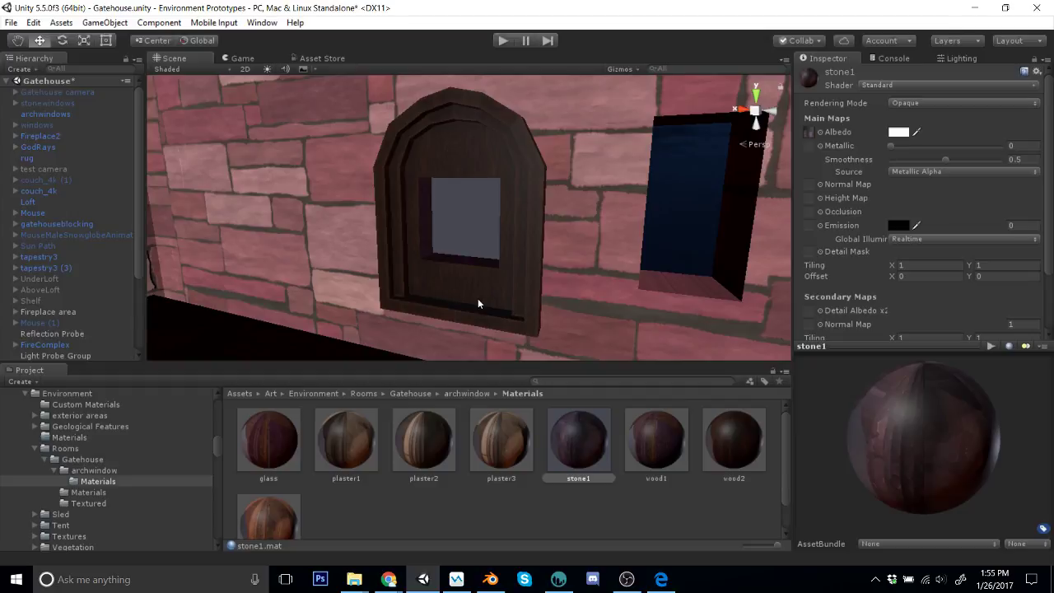
# Step: Apply the wood3 material to the arched window's inner panel, trim, outer frame and sill
pyautogui.scroll(-1, 260, 524)
pyautogui.moveTo(266, 499); pyautogui.dragTo(447, 274)
pyautogui.moveTo(302, 449); pyautogui.dragTo(403, 251)
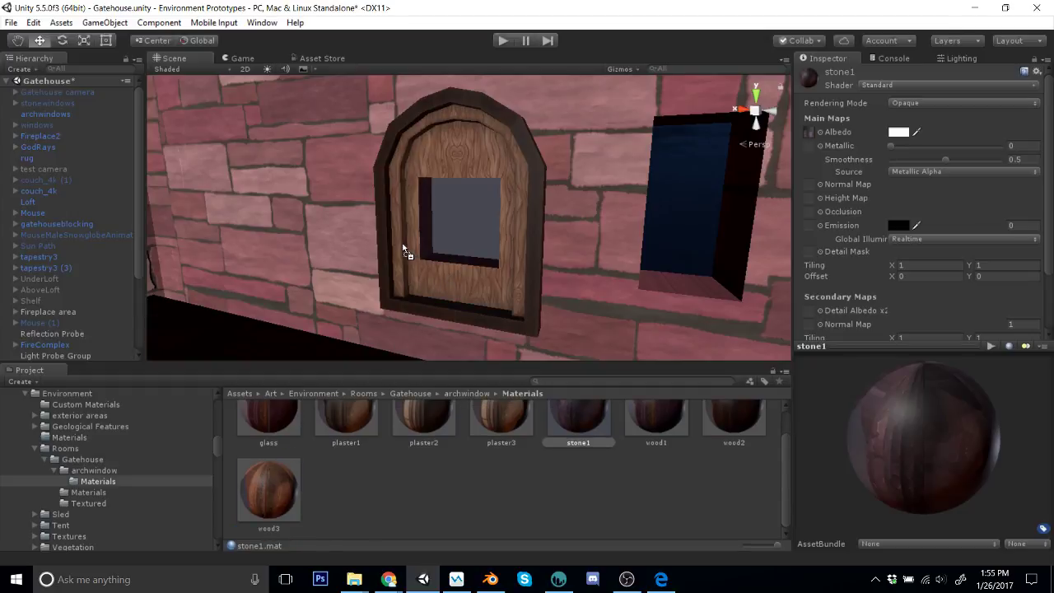
pyautogui.moveTo(264, 523); pyautogui.dragTo(384, 293)
pyautogui.moveTo(271, 506); pyautogui.dragTo(428, 236)
pyautogui.moveTo(571, 292)
pyautogui.keyDown('alt'); pyautogui.mouseDown()
pyautogui.moveTo(668, 269)
pyautogui.moveTo(564, 280)
pyautogui.mouseUp(); pyautogui.keyUp('alt')
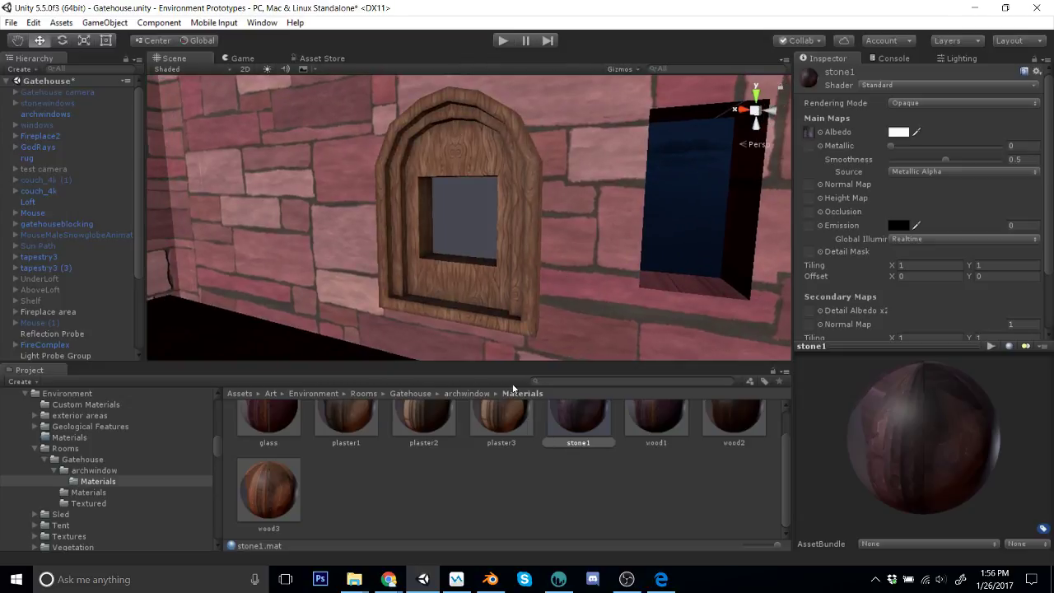
pyautogui.scroll(2, 408, 482)
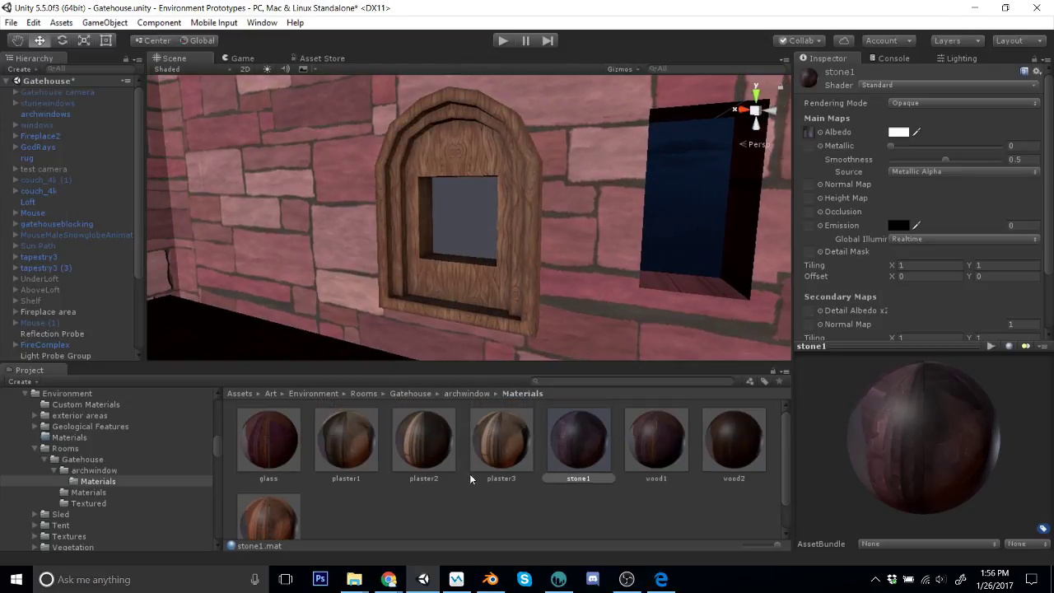
pyautogui.scroll(-2, 506, 444)
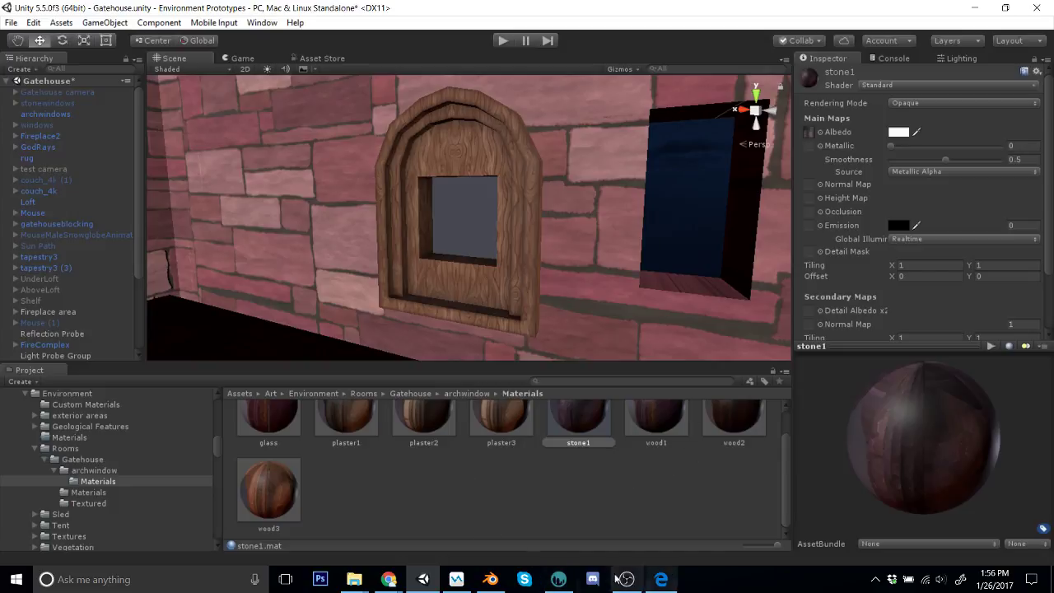
pyautogui.scroll(2, 645, 487)
pyautogui.scroll(-2, 646, 487)
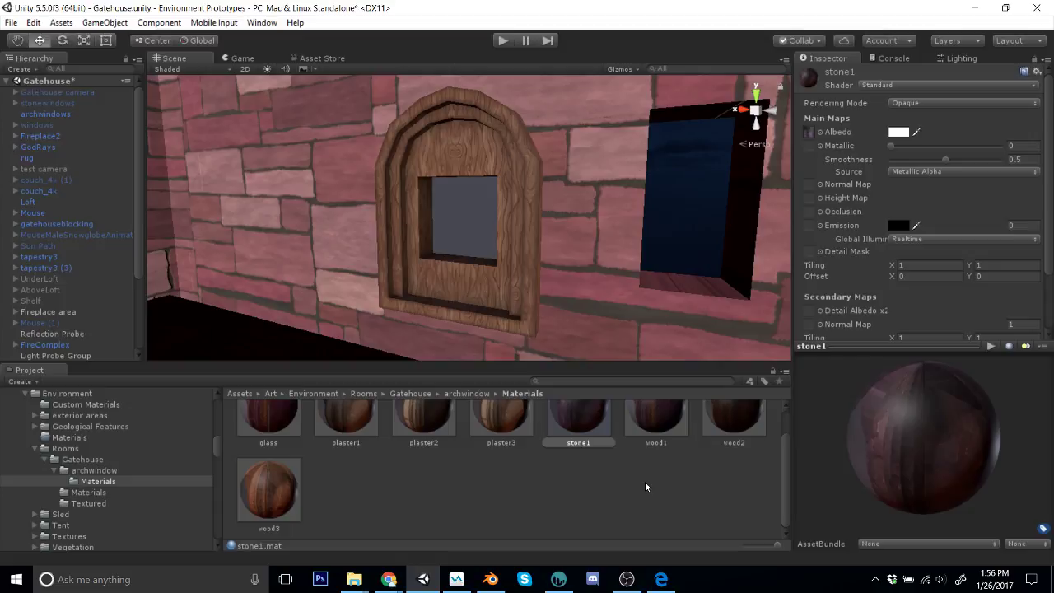
# Step: Switch to 3D-Coat and view the stone1 window model from an angle
pyautogui.click(558, 578)
pyautogui.moveTo(626, 244); pyautogui.dragTo(597, 240)
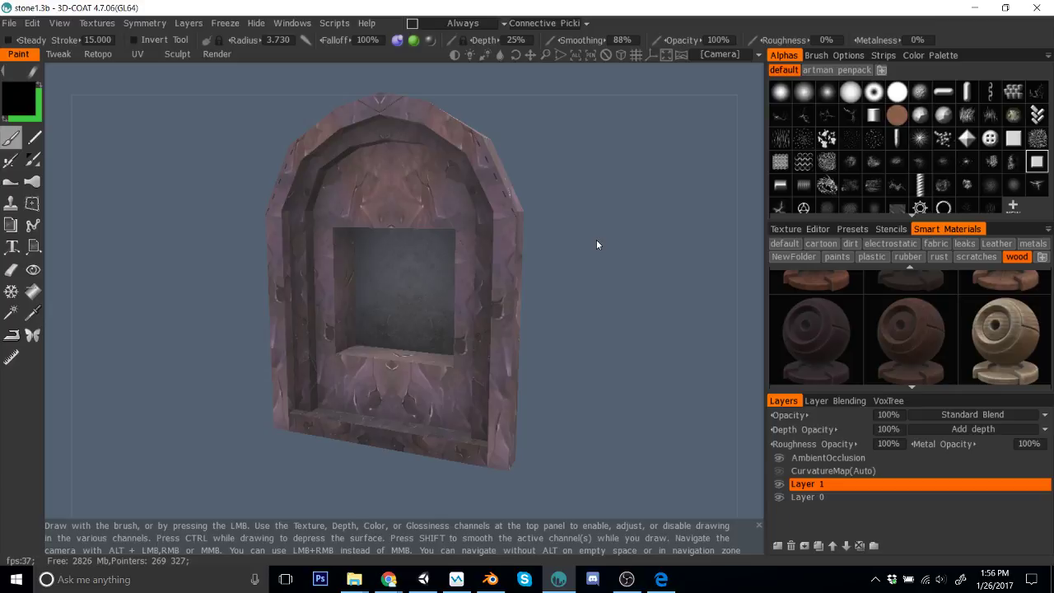
pyautogui.click(388, 579)
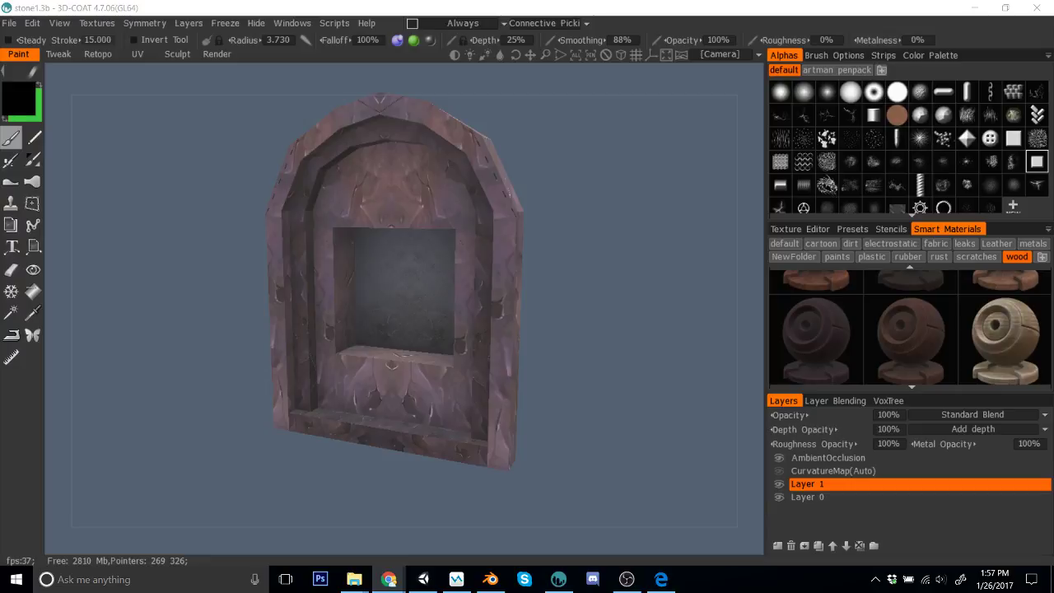
# Step: Start a new smart material in the NewFolder group and open its colour texture settings
pyautogui.click(62, 190)
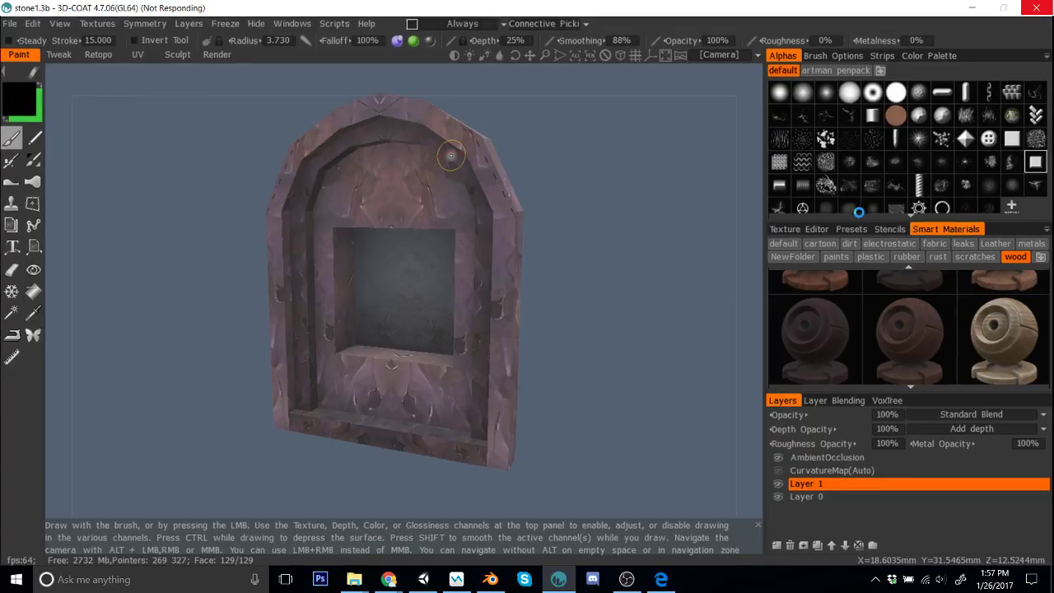
pyautogui.click(814, 254)
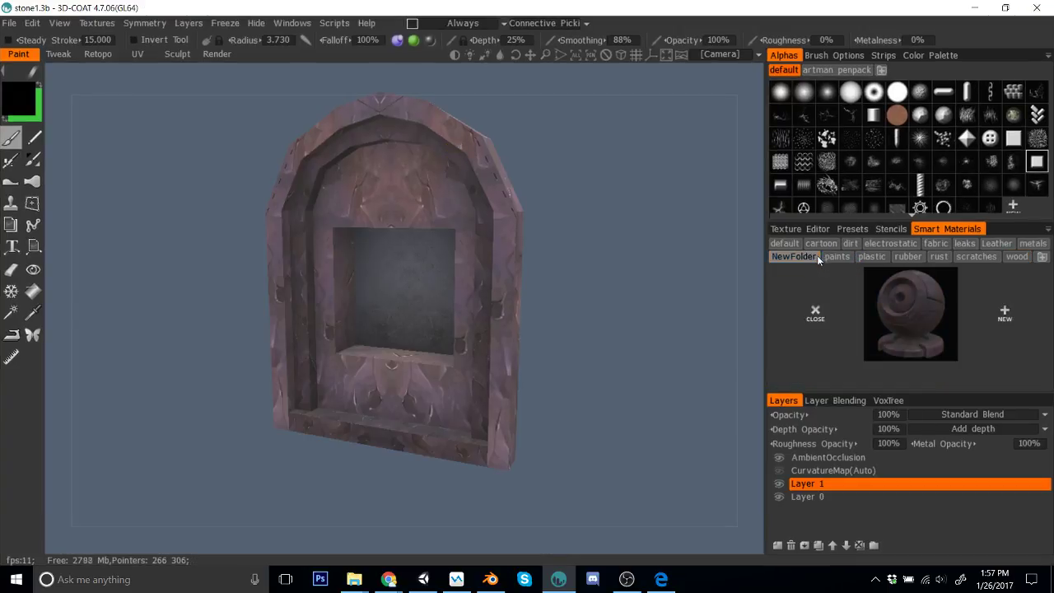
pyautogui.click(1002, 316)
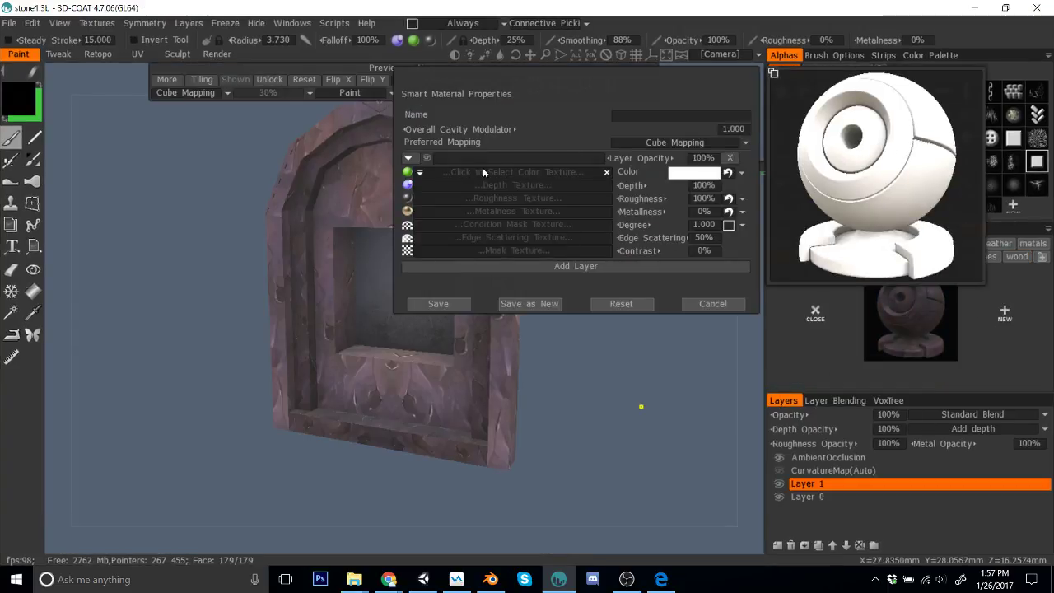
pyautogui.click(421, 173)
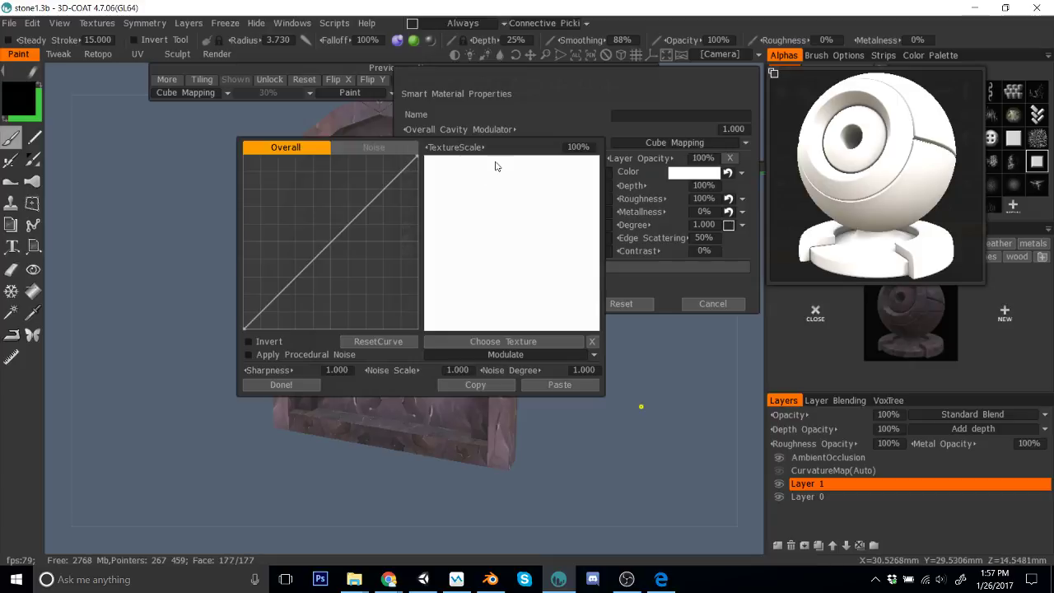
# Step: Load preview-full-pasted-file-2 from the Gatehouse Textured folder as the material's colour texture and save the material
pyautogui.click(458, 342)
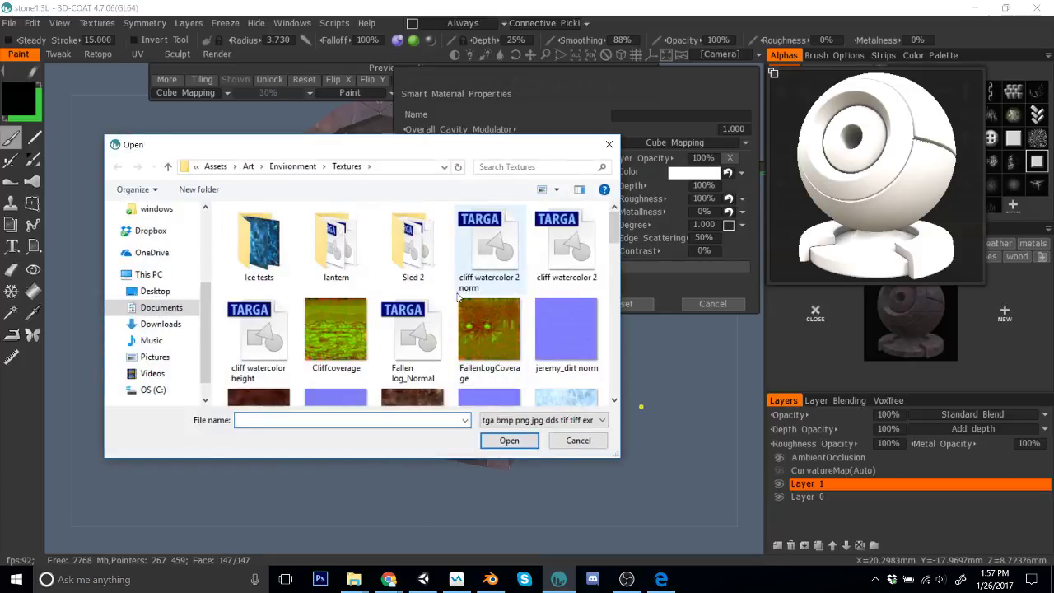
pyautogui.scroll(-3, 458, 299)
pyautogui.click(293, 167)
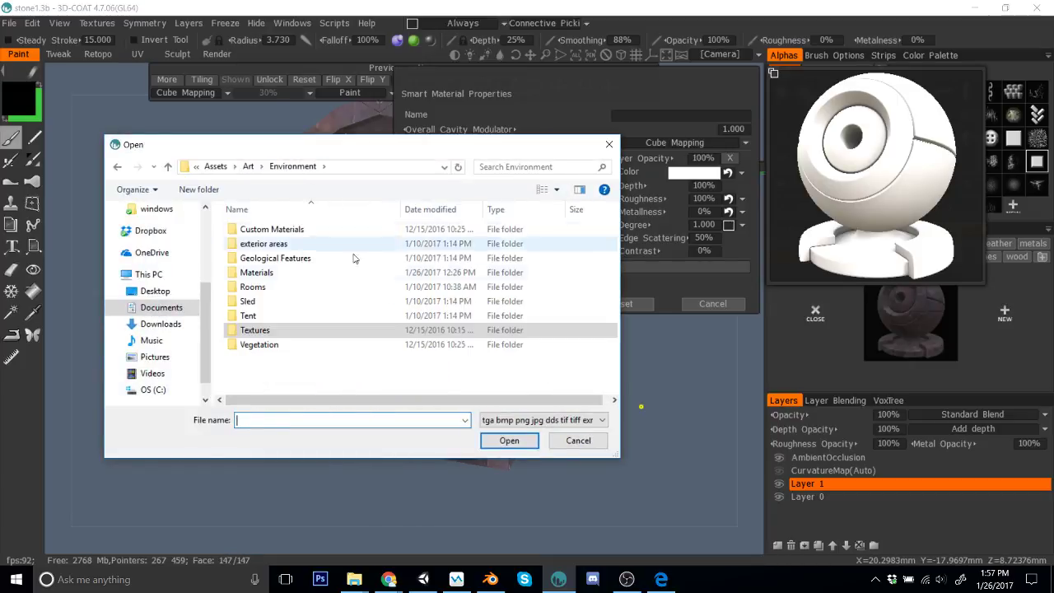
pyautogui.doubleClick(275, 287)
pyautogui.doubleClick(281, 233)
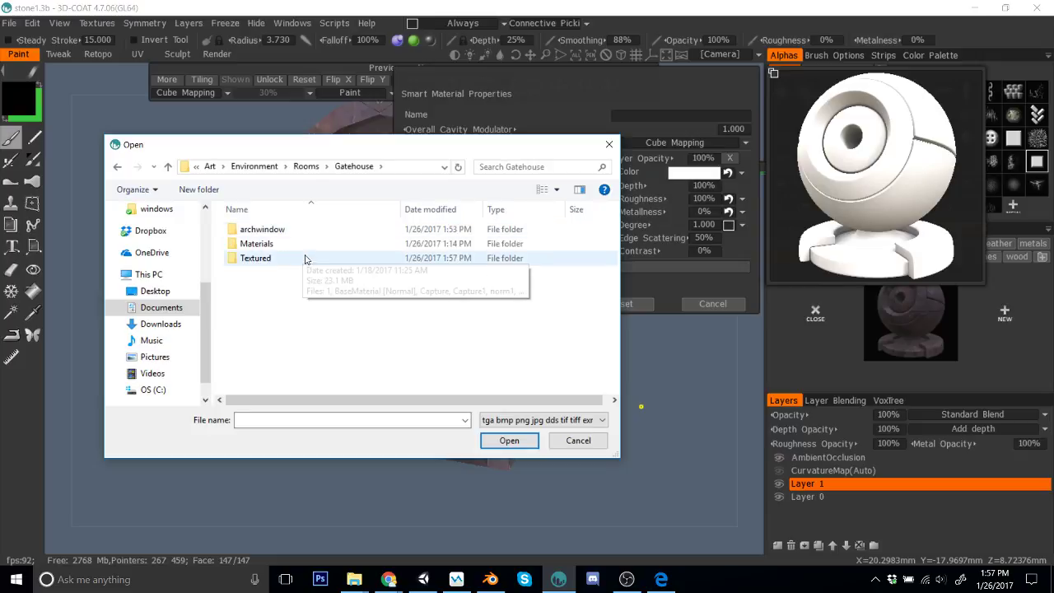
pyautogui.doubleClick(304, 259)
pyautogui.scroll(-2, 426, 278)
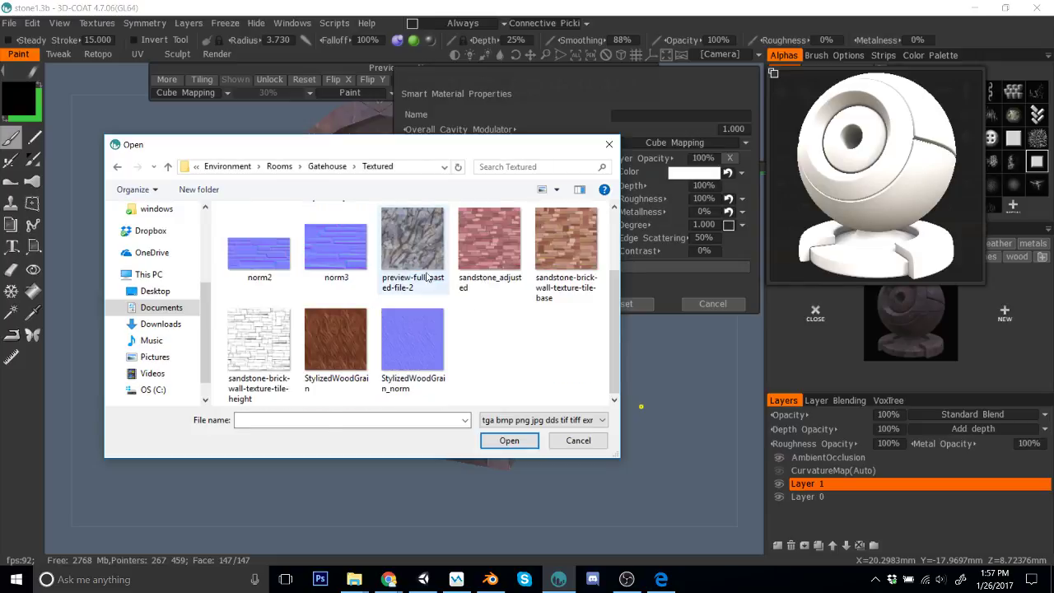
pyautogui.click(412, 247)
pyautogui.click(504, 441)
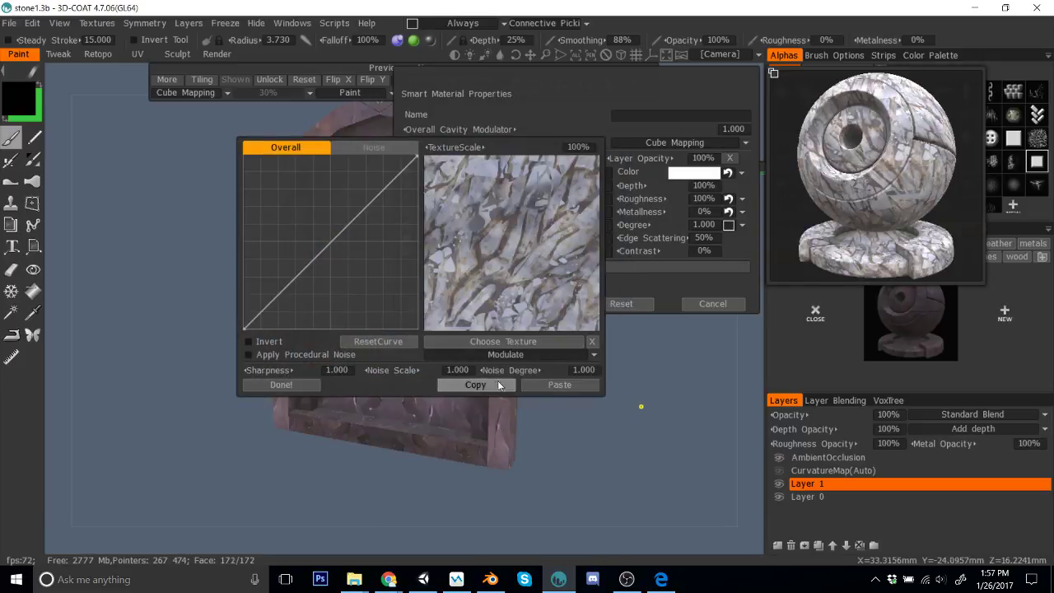
pyautogui.click(298, 387)
pyautogui.click(463, 309)
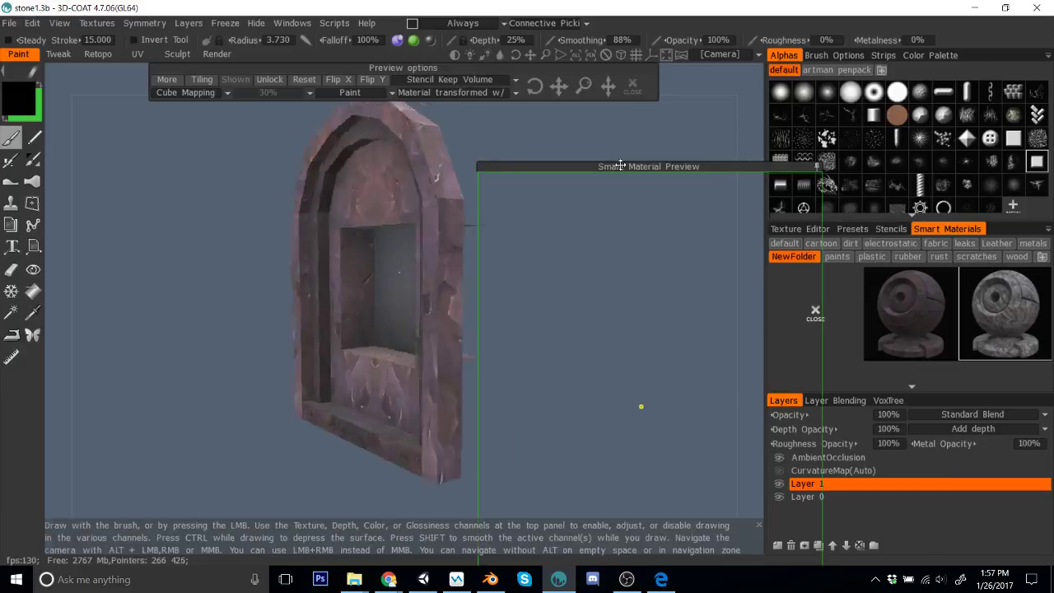
# Step: Preview the new stone material over the window model and set its colour texture scale to 75%
pyautogui.moveTo(695, 166); pyautogui.dragTo(557, 100)
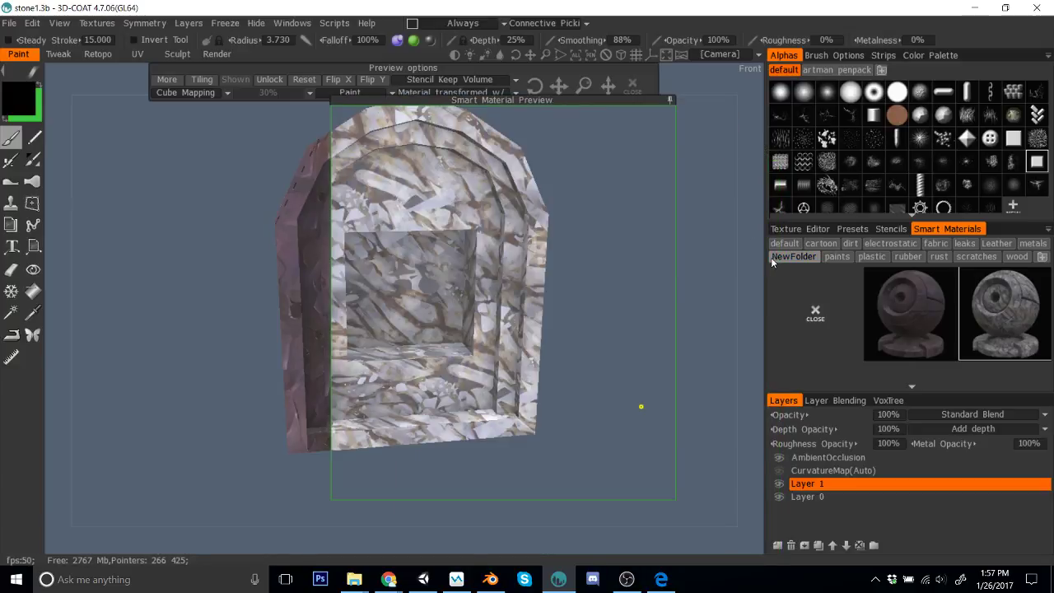
pyautogui.rightClick(980, 305)
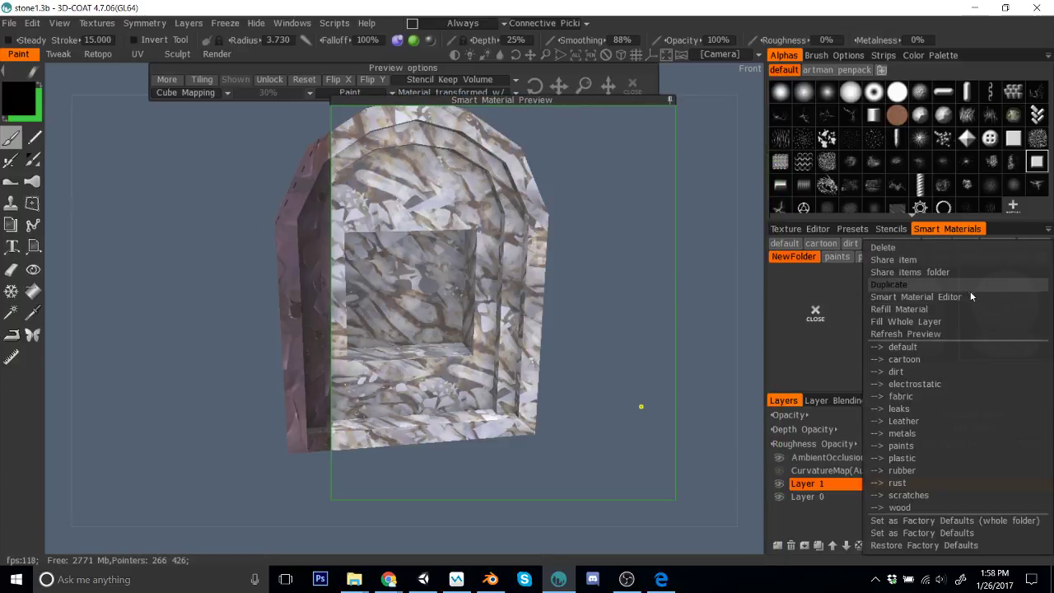
pyautogui.click(972, 294)
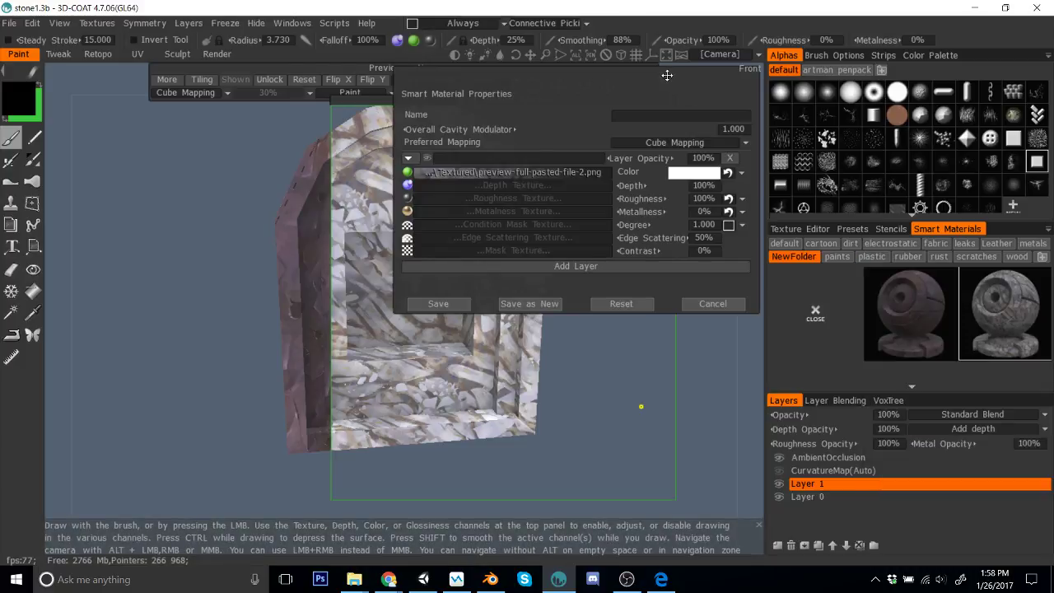
pyautogui.moveTo(667, 75); pyautogui.dragTo(891, 126)
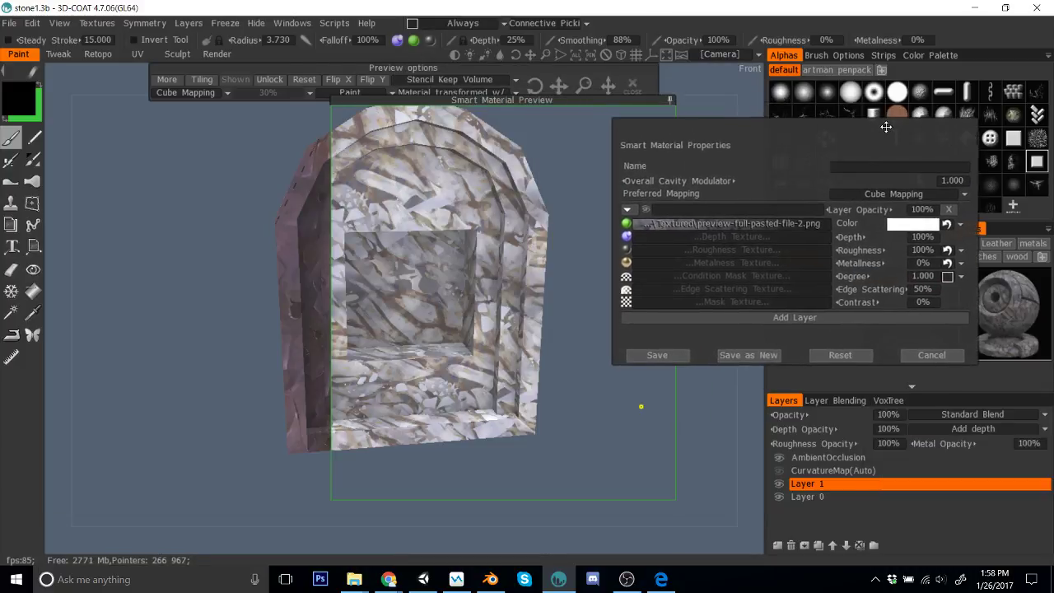
pyautogui.click(685, 222)
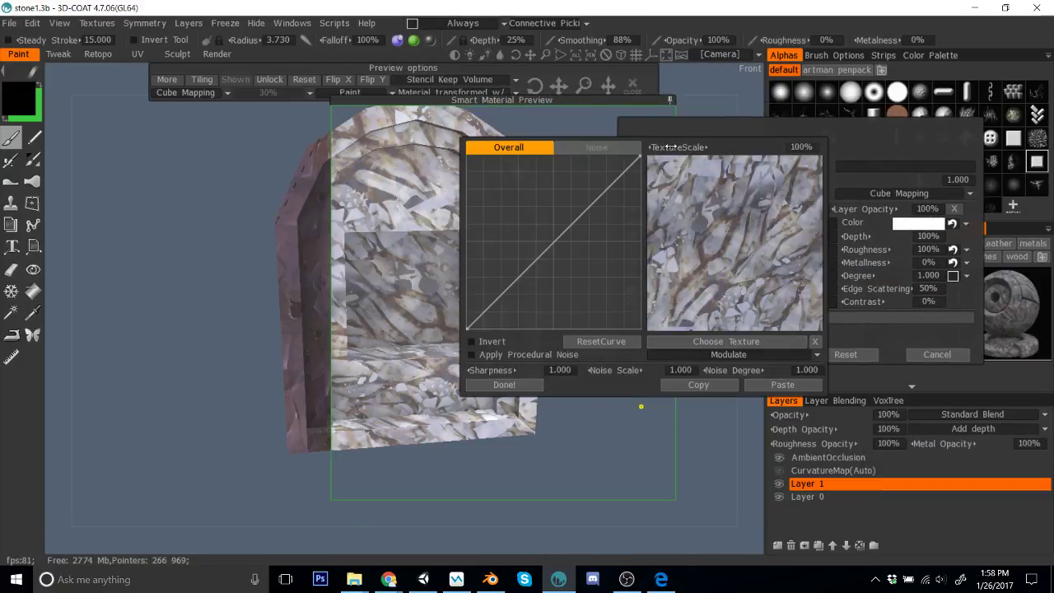
pyautogui.click(797, 147)
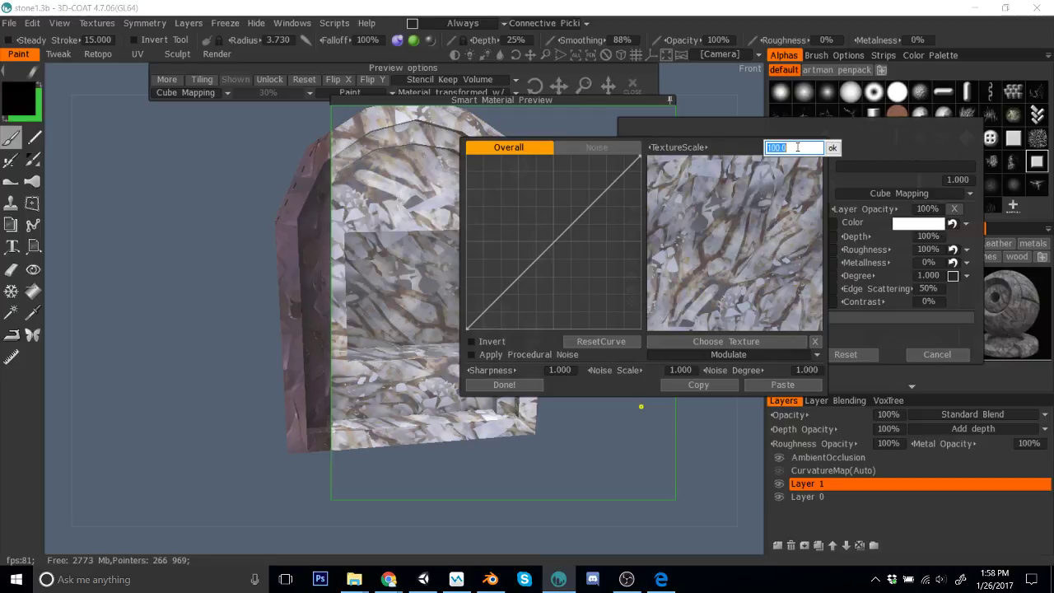
pyautogui.write('75')
pyautogui.press('Return')
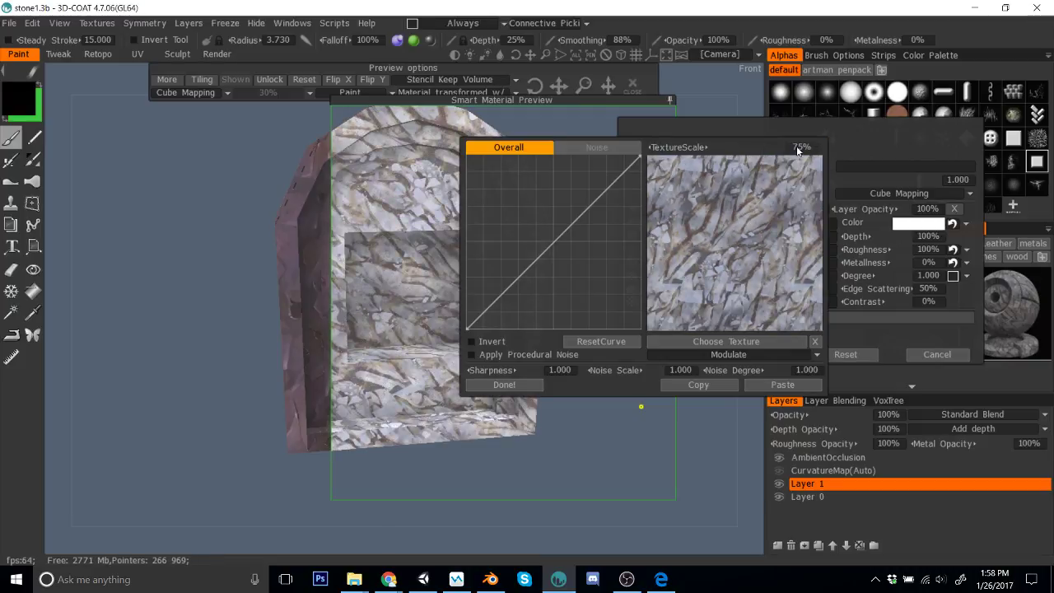
pyautogui.click(504, 385)
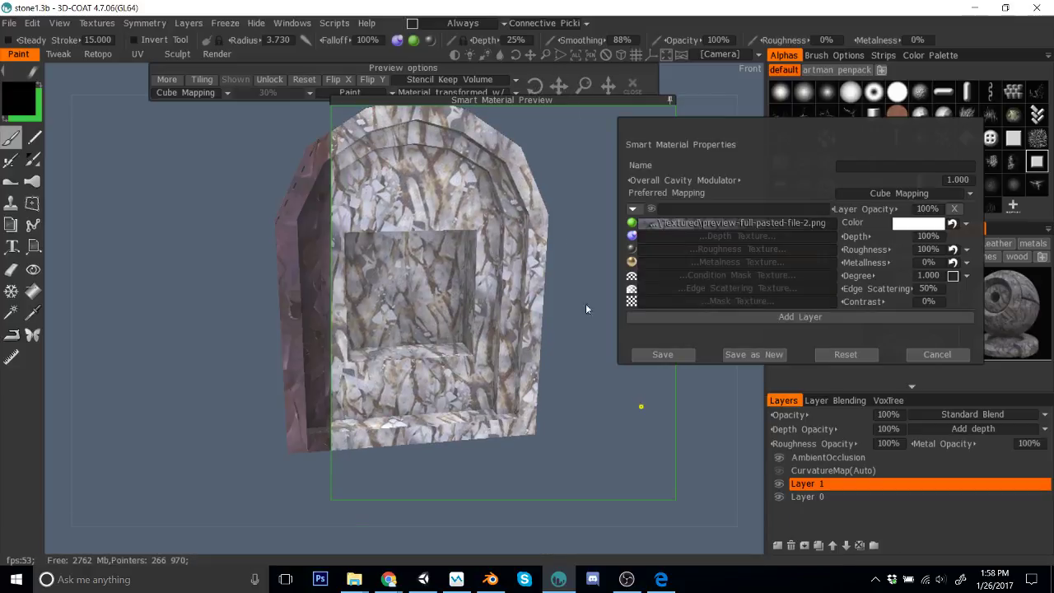
# Step: Extend the material preview over the whole window and bow the colour texture's curve downward to darken the stone
pyautogui.moveTo(486, 100); pyautogui.dragTo(372, 90)
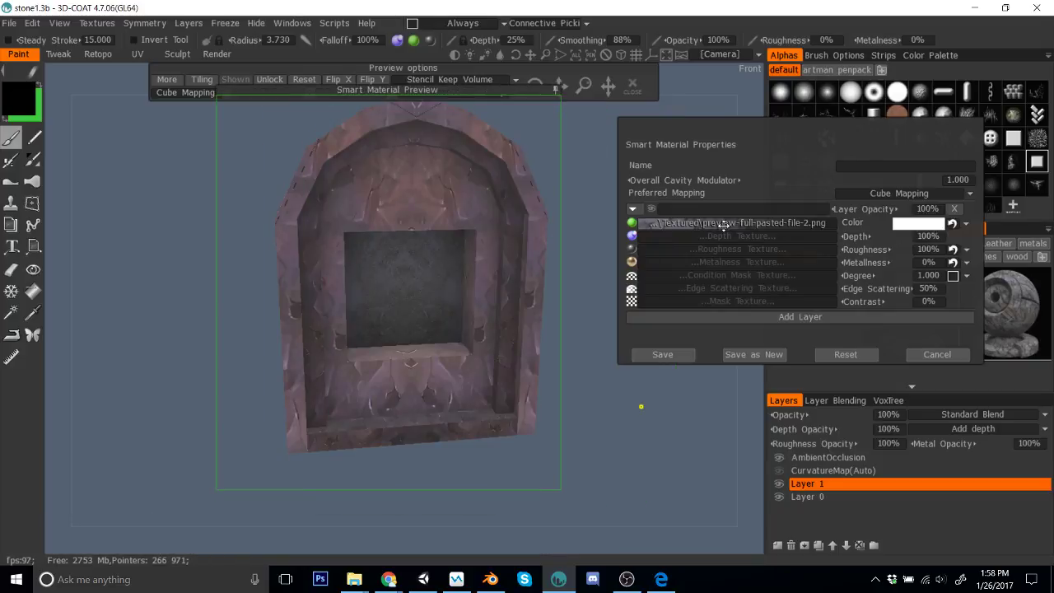
pyautogui.click(648, 223)
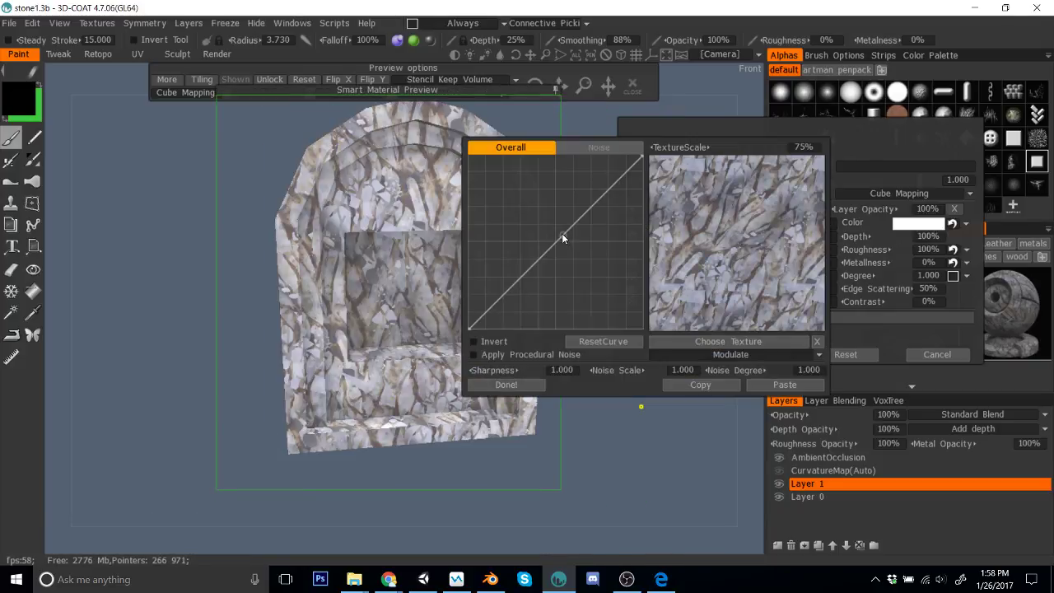
pyautogui.moveTo(562, 233); pyautogui.dragTo(576, 255)
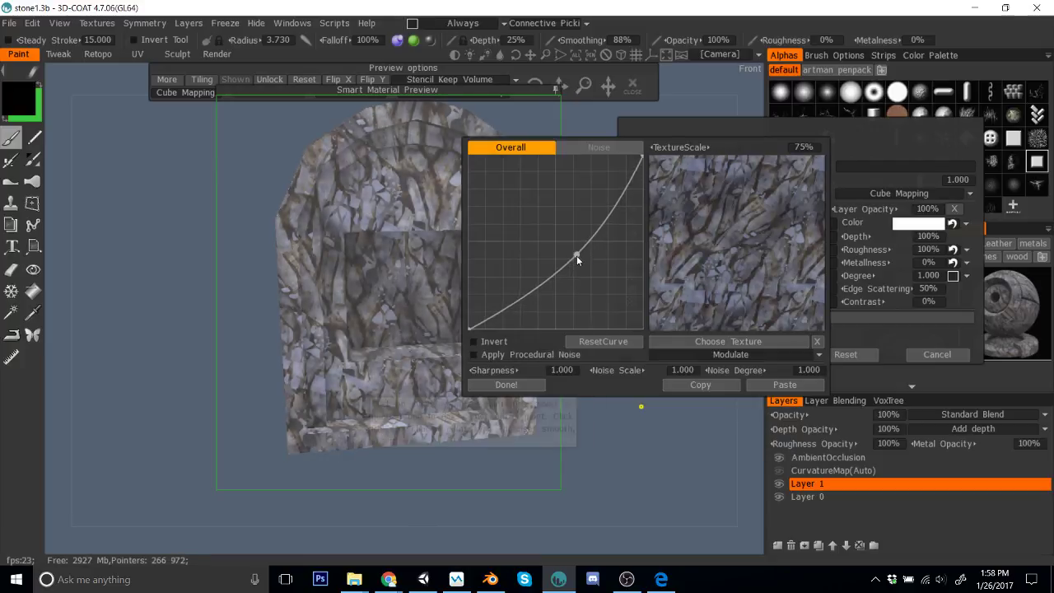
pyautogui.click(512, 384)
# Step: Tint the stone material a muted teal green at 69% lightness
pyautogui.click(918, 222)
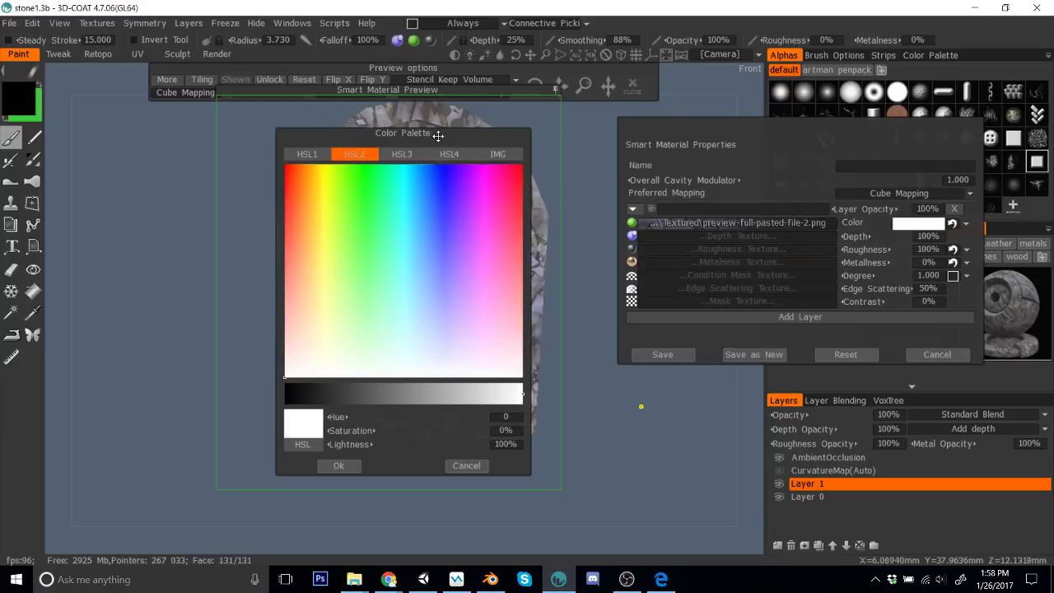
pyautogui.moveTo(438, 136); pyautogui.dragTo(844, 74)
pyautogui.click(824, 332)
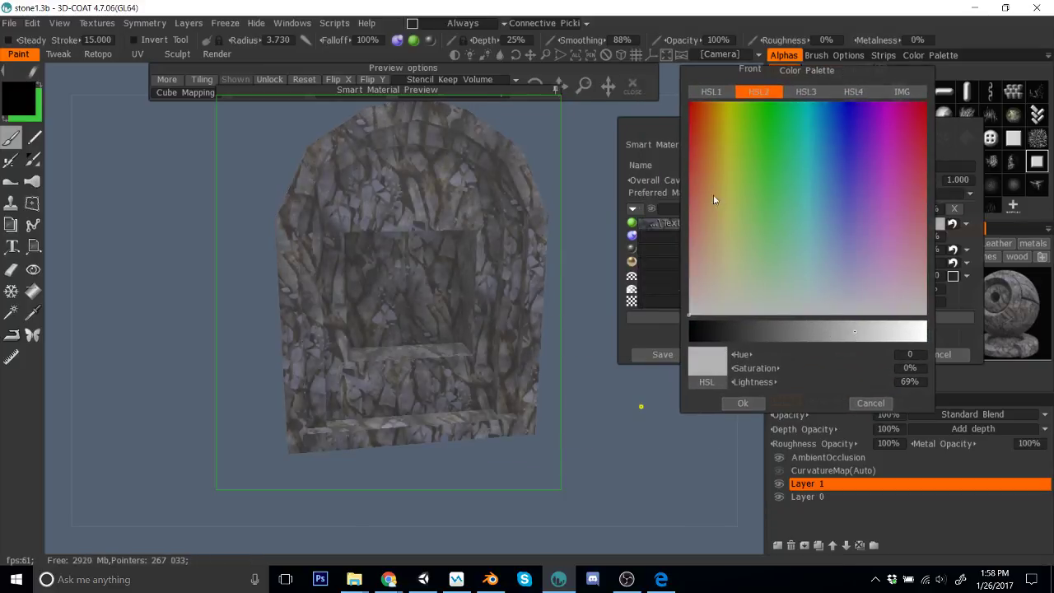
pyautogui.moveTo(701, 174); pyautogui.dragTo(795, 177)
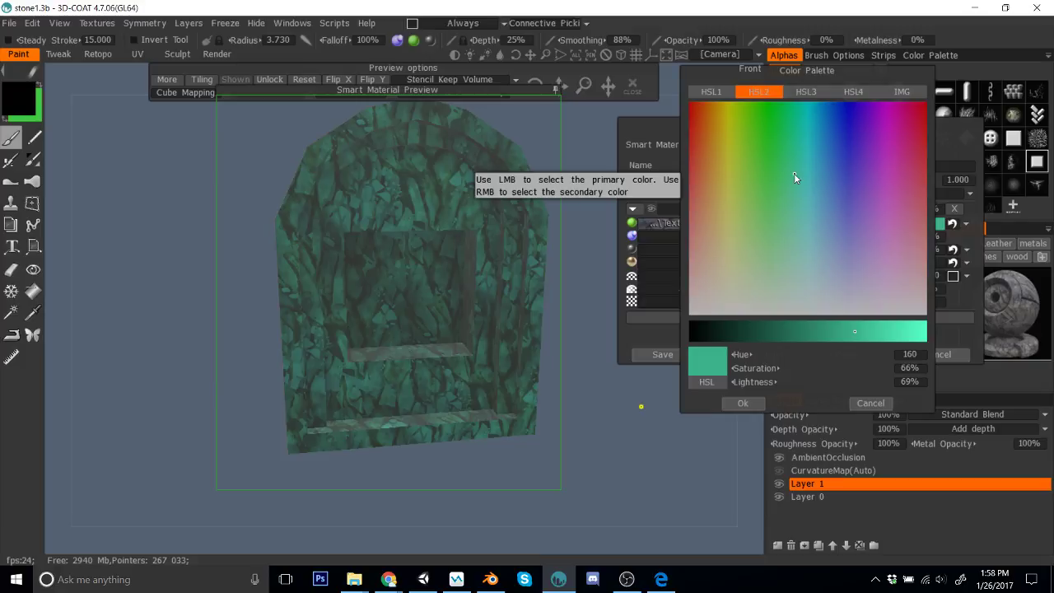
pyautogui.moveTo(794, 175)
pyautogui.mouseDown()
pyautogui.moveTo(779, 270)
pyautogui.moveTo(773, 239)
pyautogui.moveTo(787, 248)
pyautogui.mouseUp()
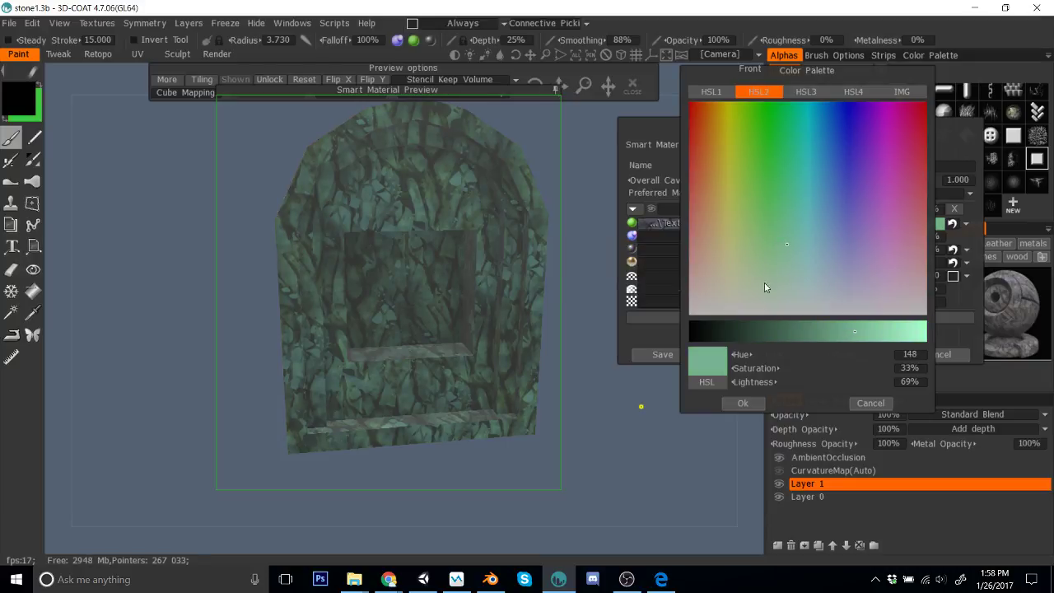
pyautogui.moveTo(792, 236)
pyautogui.mouseDown()
pyautogui.moveTo(803, 238)
pyautogui.moveTo(796, 243)
pyautogui.mouseUp()
pyautogui.click(751, 404)
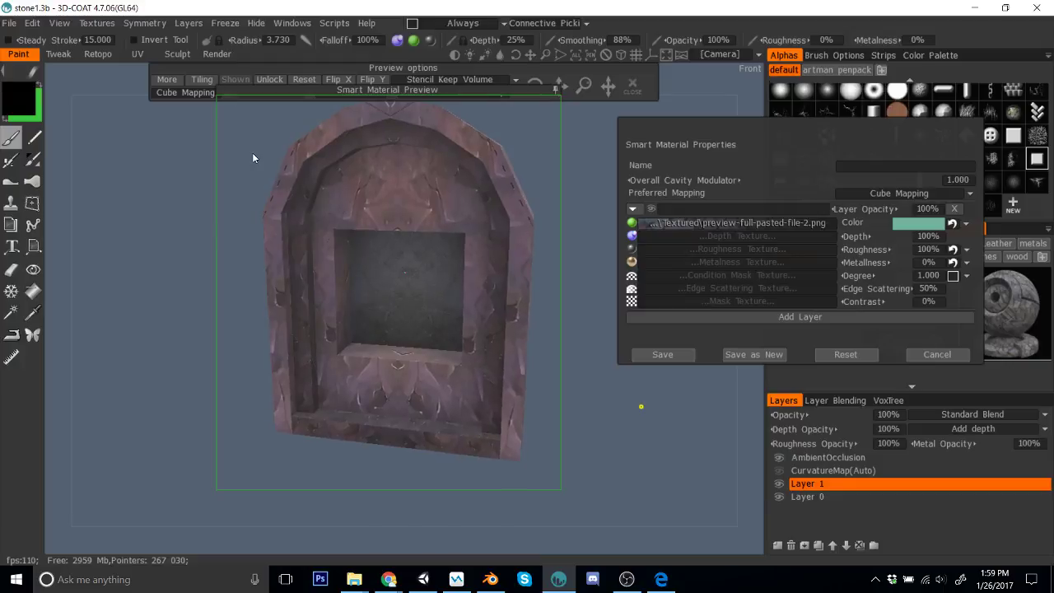
# Step: Use the Fill tool to fill the Frame 3 surface material with the teal stone material
pyautogui.click(33, 290)
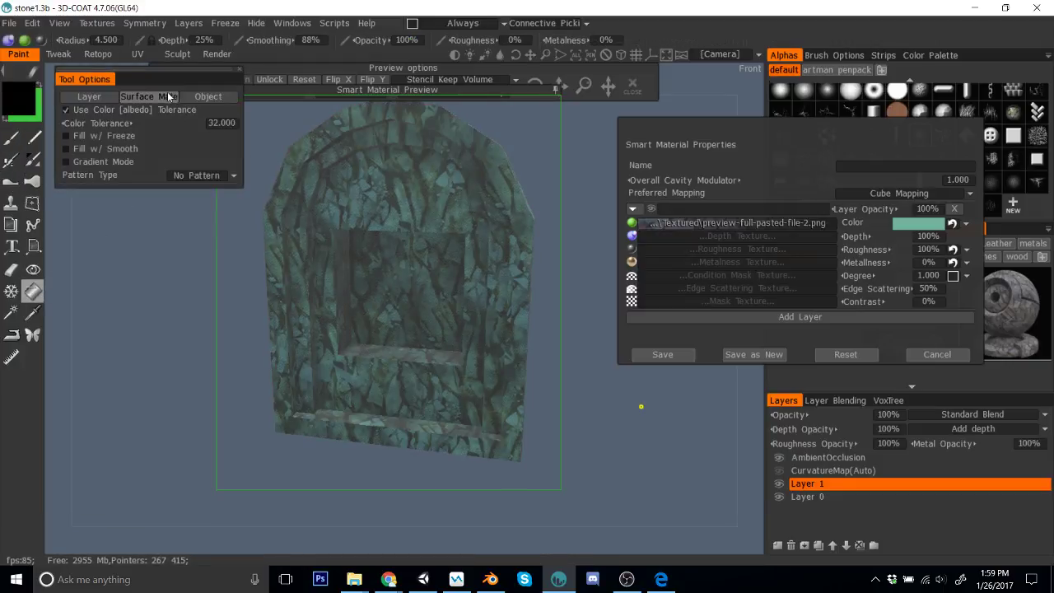
pyautogui.click(164, 100)
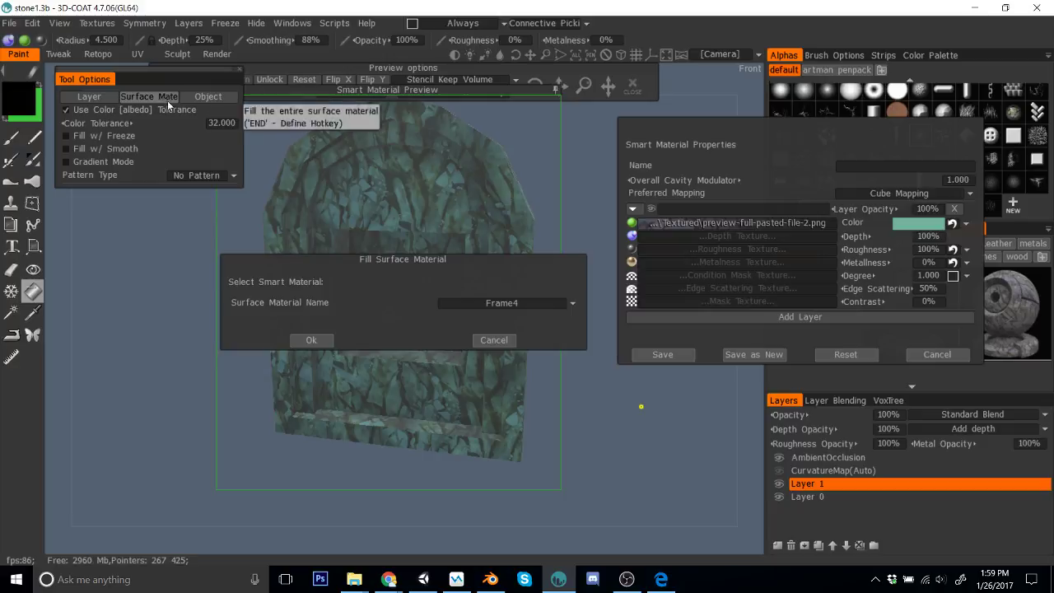
pyautogui.click(516, 301)
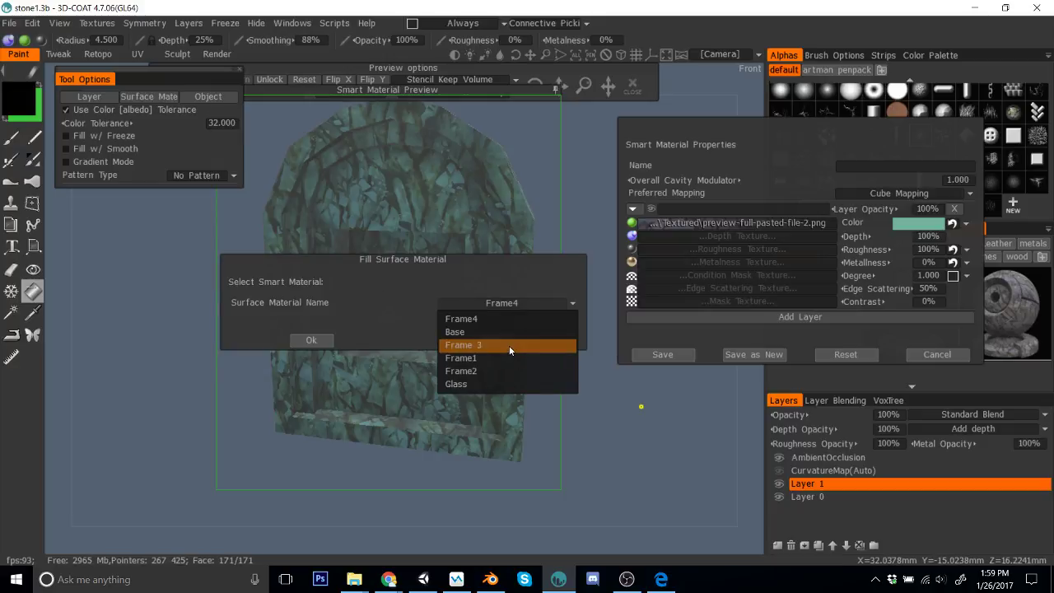
pyautogui.click(508, 345)
pyautogui.click(307, 337)
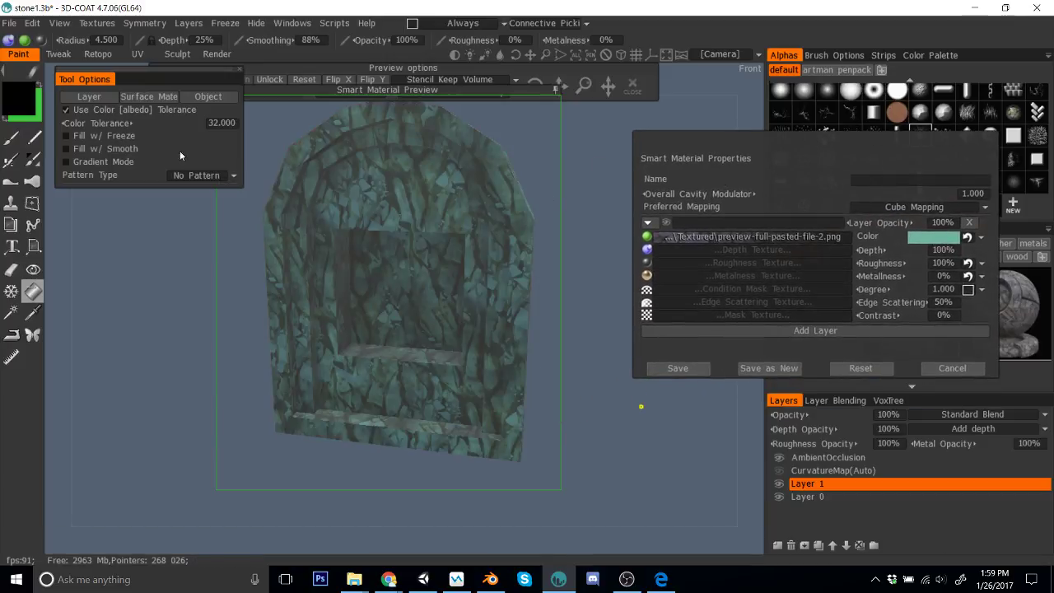
# Step: Fill the Frame1 surface material with the teal stone material
pyautogui.click(148, 97)
pyautogui.click(457, 303)
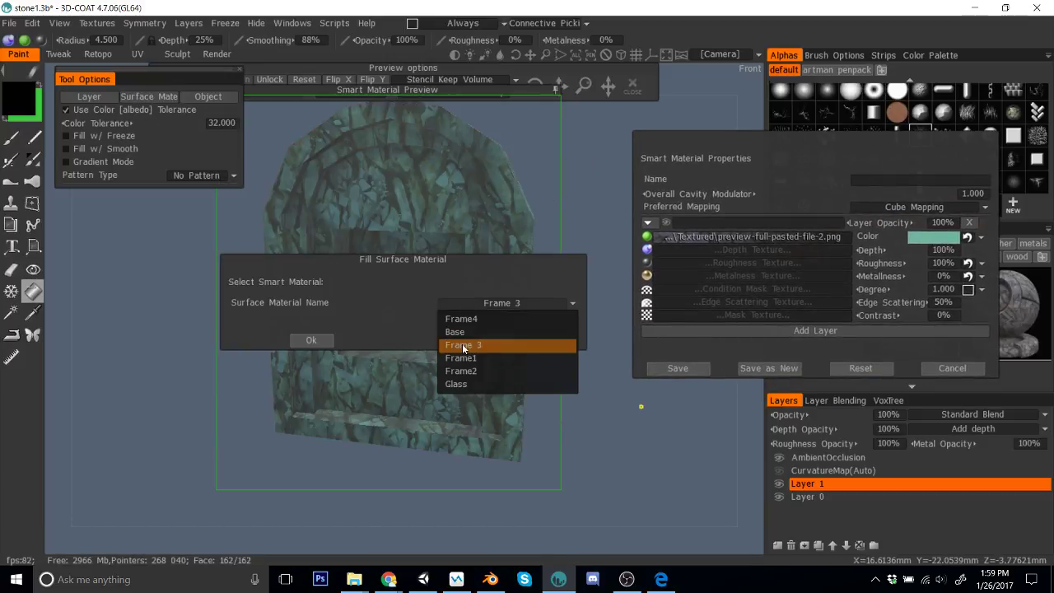
pyautogui.click(471, 357)
pyautogui.click(303, 339)
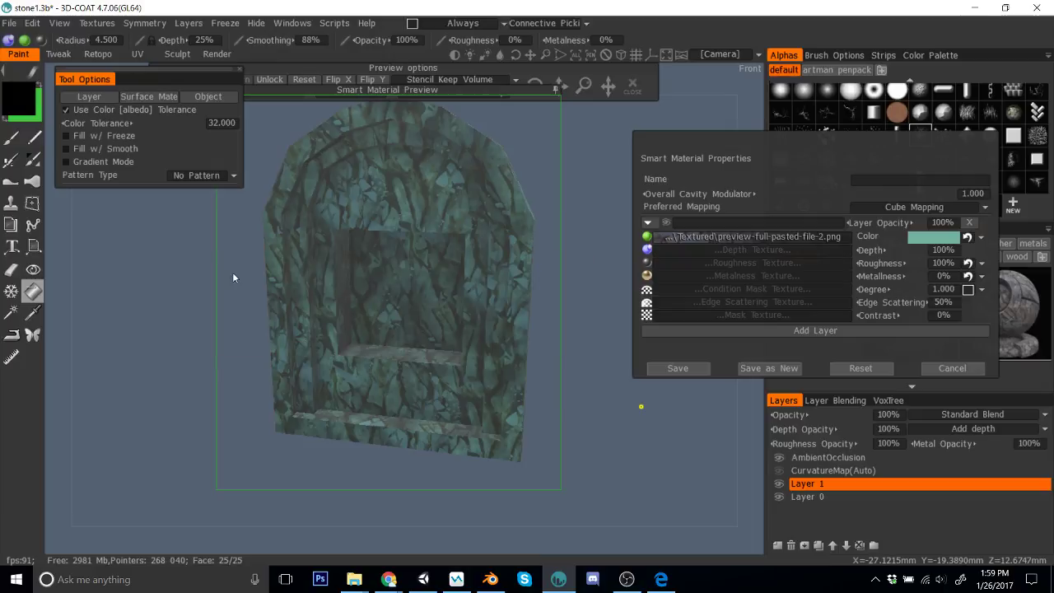
# Step: Fill the window's Base surface material with the teal stone material
pyautogui.click(130, 96)
pyautogui.click(458, 304)
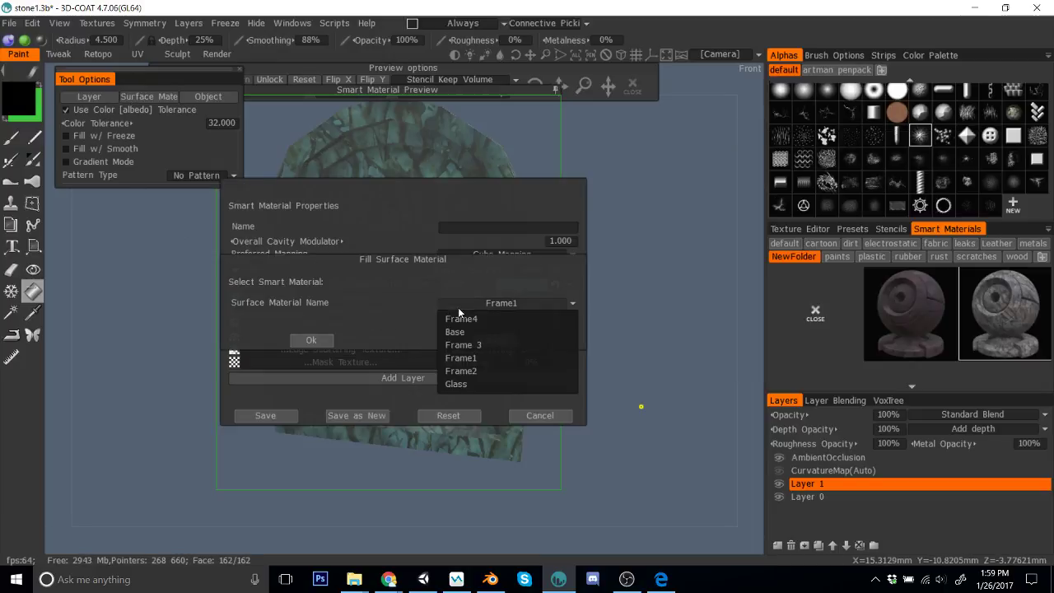
pyautogui.click(454, 332)
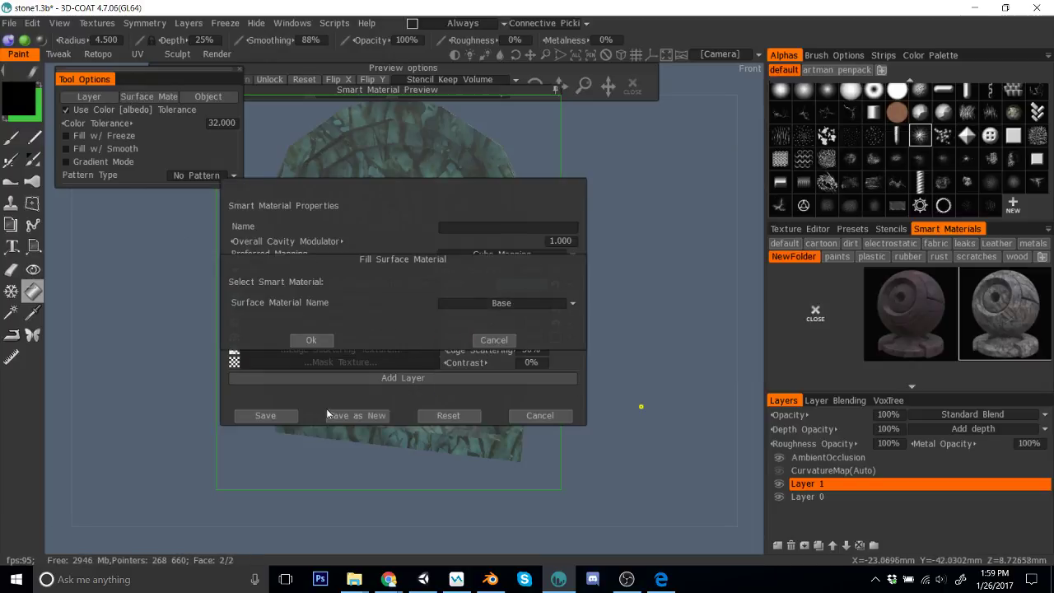
pyautogui.click(311, 339)
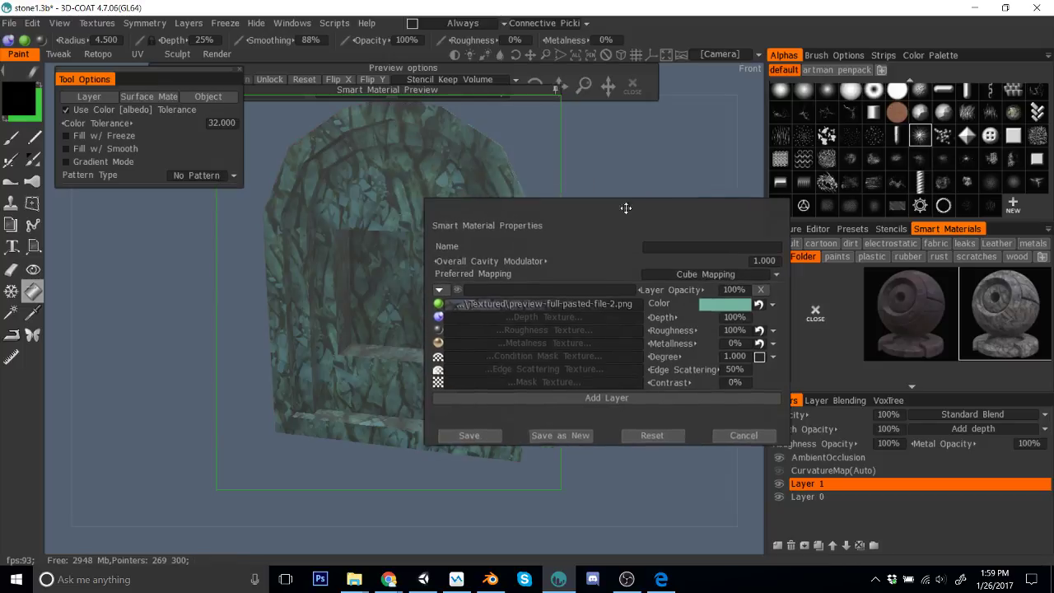
# Step: Retint the stone smart material a pale grey-green with hue 169, saturation 7% and lightness 76%
pyautogui.moveTo(387, 188); pyautogui.dragTo(770, 141)
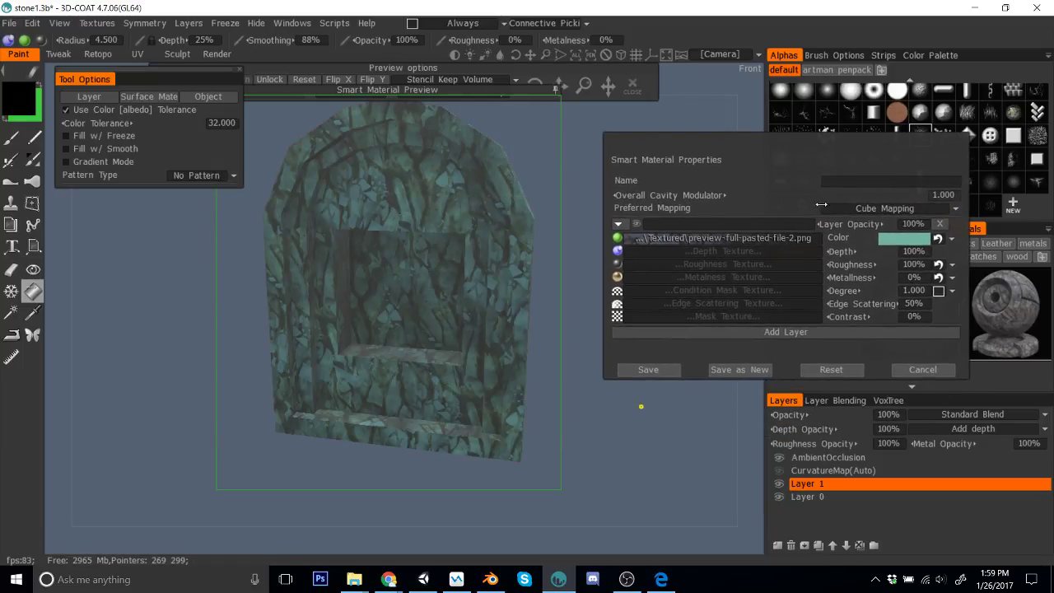
pyautogui.click(913, 238)
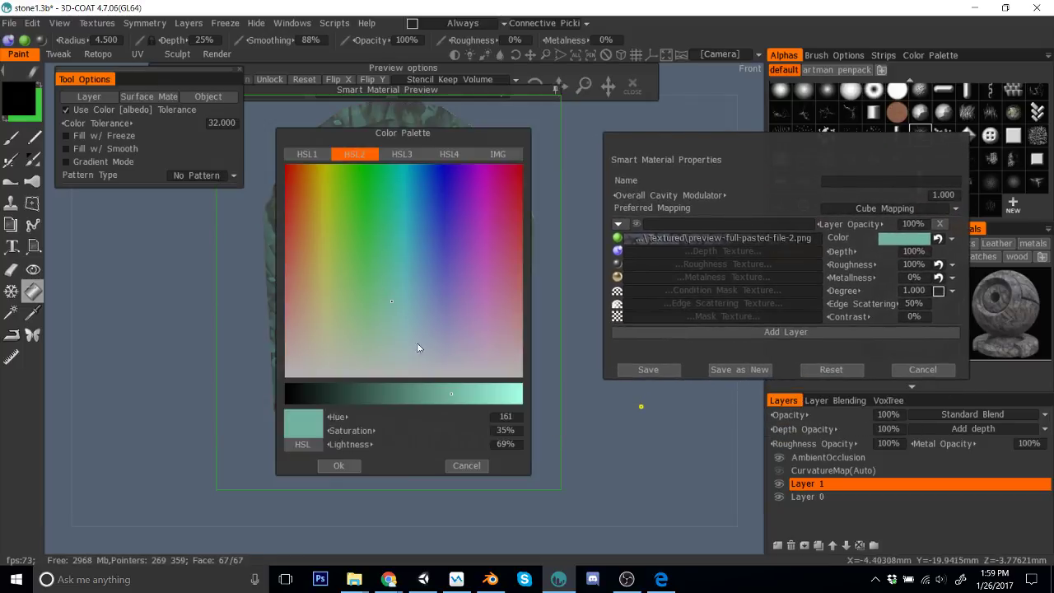
pyautogui.moveTo(463, 134); pyautogui.dragTo(755, 111)
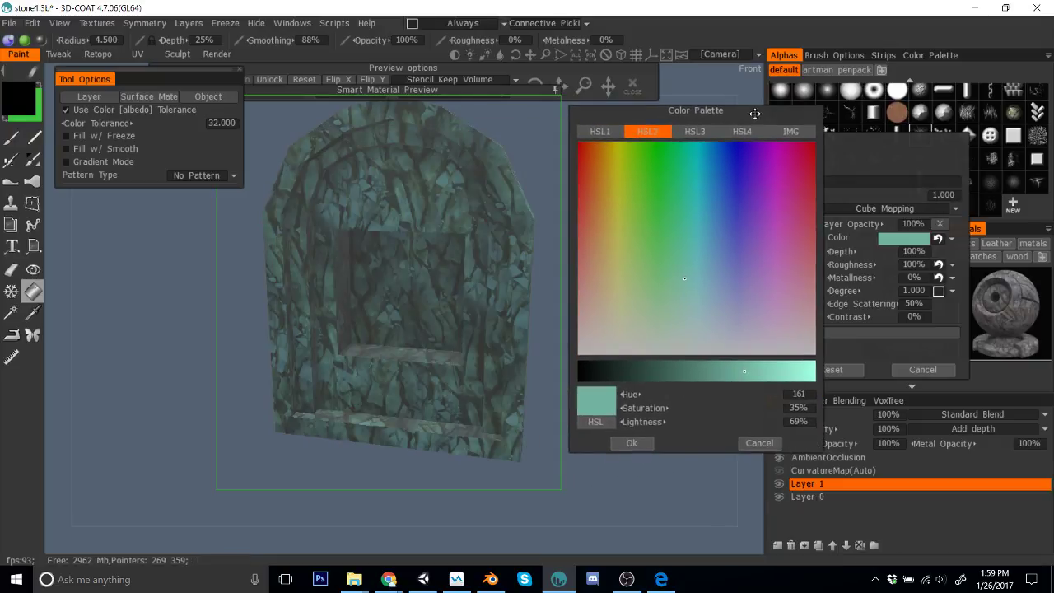
pyautogui.click(685, 323)
pyautogui.moveTo(683, 325); pyautogui.dragTo(690, 337)
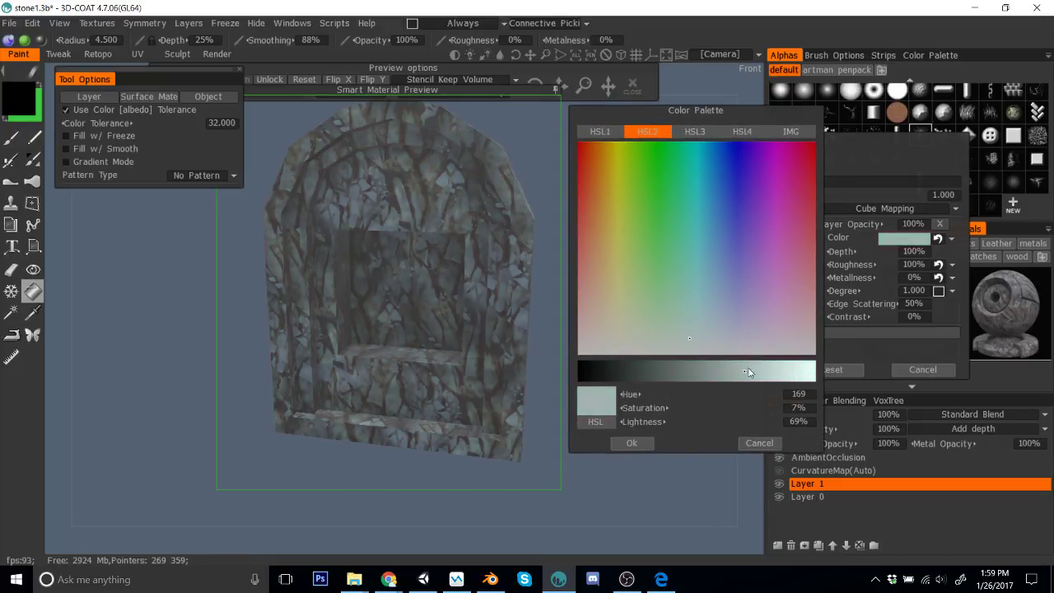
pyautogui.click(762, 373)
pyautogui.click(759, 372)
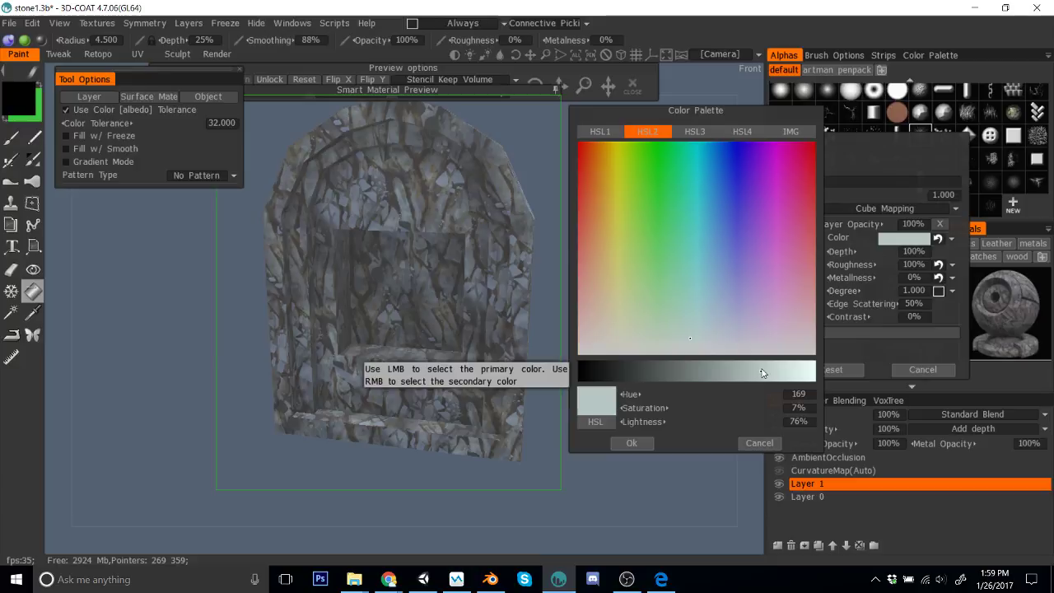
pyautogui.click(631, 443)
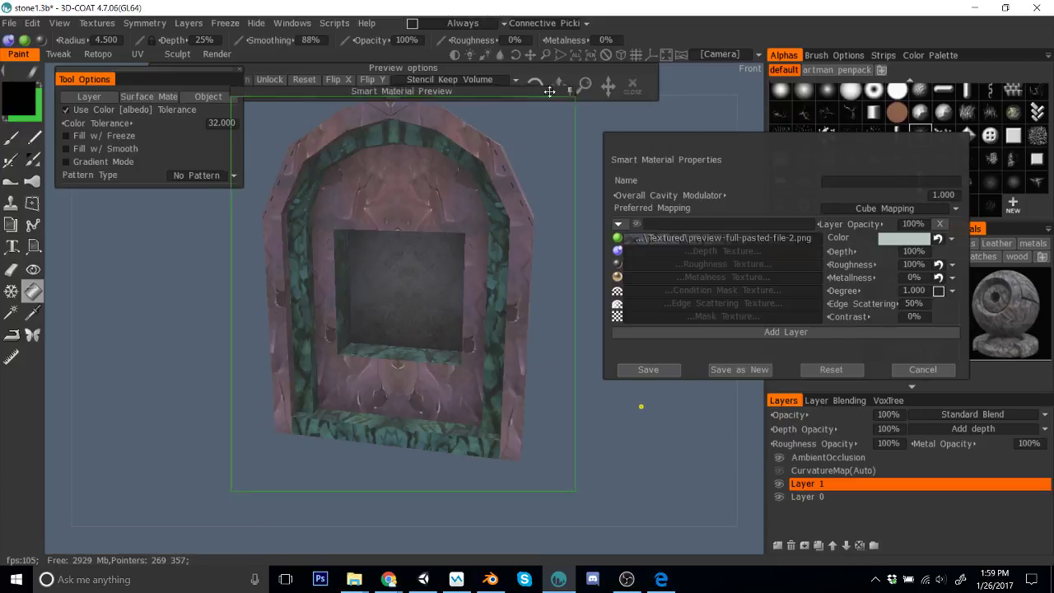
# Step: Fill the Frame4 surface material with the pale grey-green stone material
pyautogui.moveTo(552, 88); pyautogui.dragTo(650, 88)
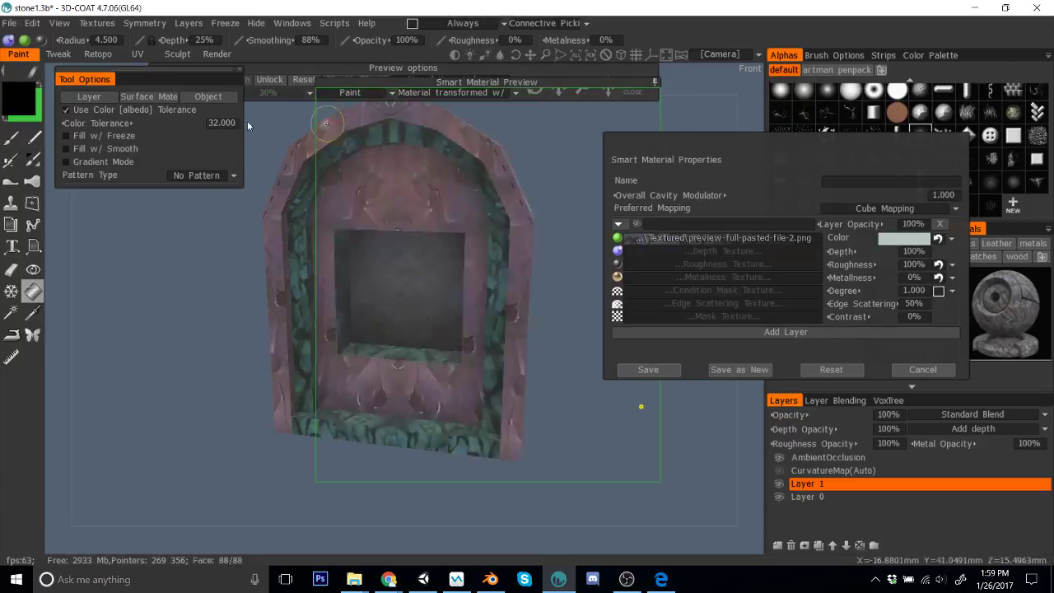
pyautogui.click(151, 97)
pyautogui.click(452, 302)
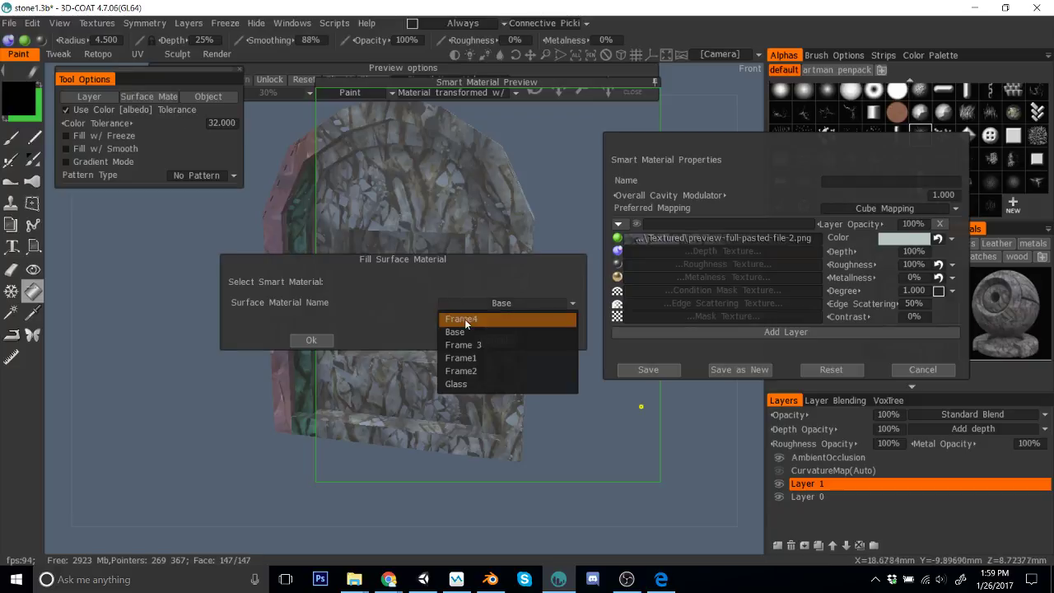
pyautogui.click(463, 321)
pyautogui.click(311, 340)
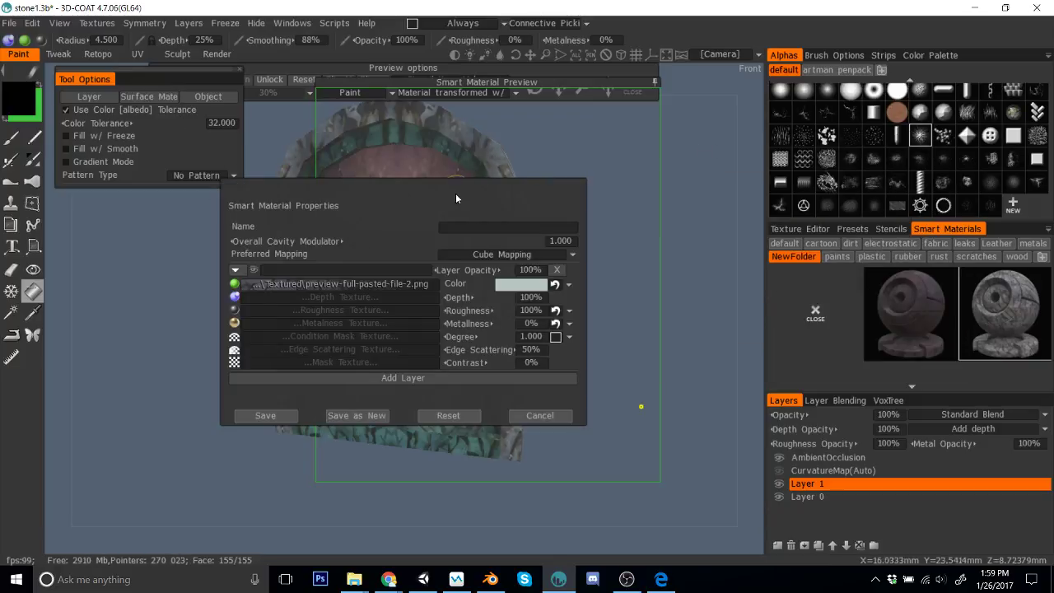
# Step: Fill the Frame2 surface material with the pale stone, save the smart material and collapse its preview to inspect the window
pyautogui.click(146, 97)
pyautogui.click(542, 302)
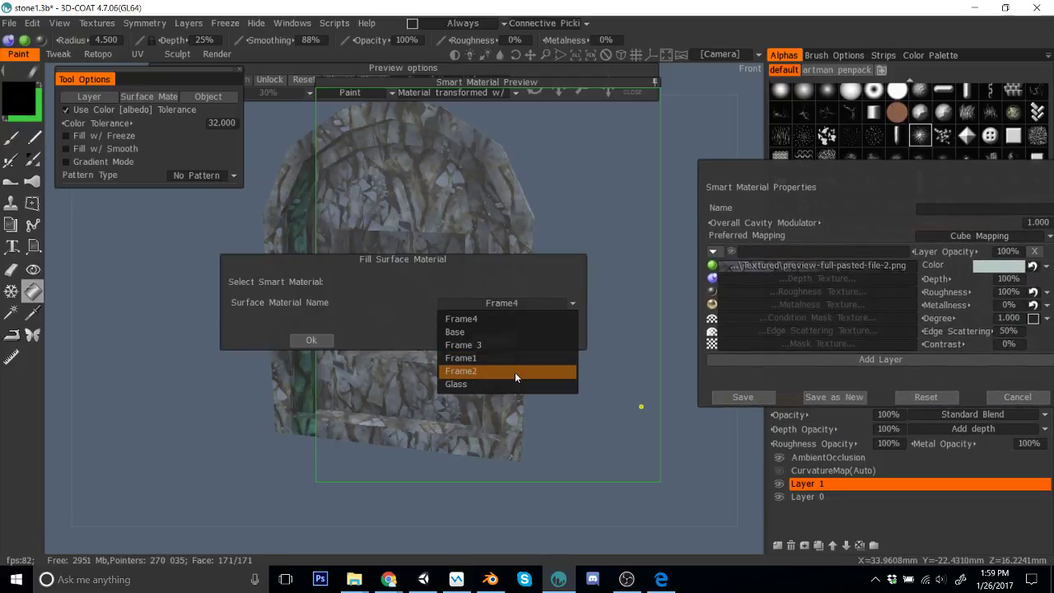
pyautogui.click(515, 372)
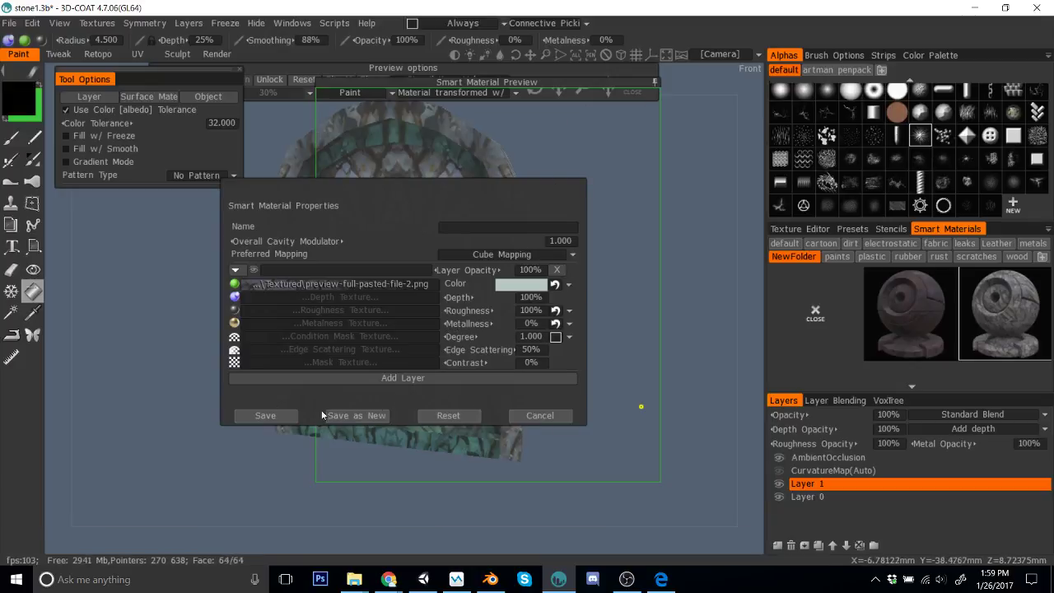
pyautogui.click(274, 416)
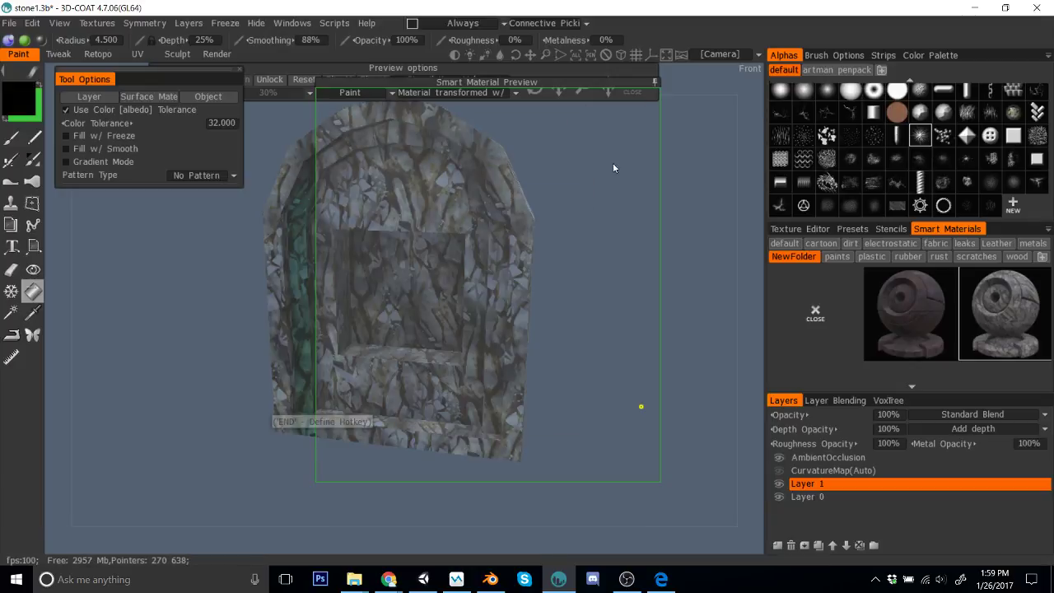
pyautogui.click(654, 84)
pyautogui.moveTo(649, 252); pyautogui.dragTo(730, 257)
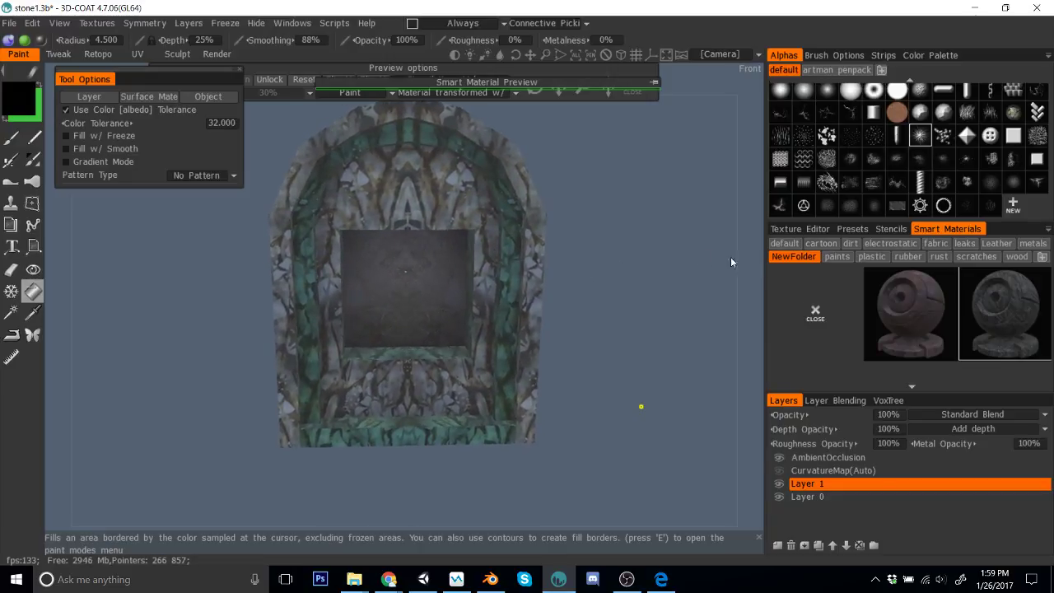
# Step: Reopen the stone smart material's properties for editing, keeping the window model in view
pyautogui.rightClick(1013, 297)
pyautogui.click(931, 284)
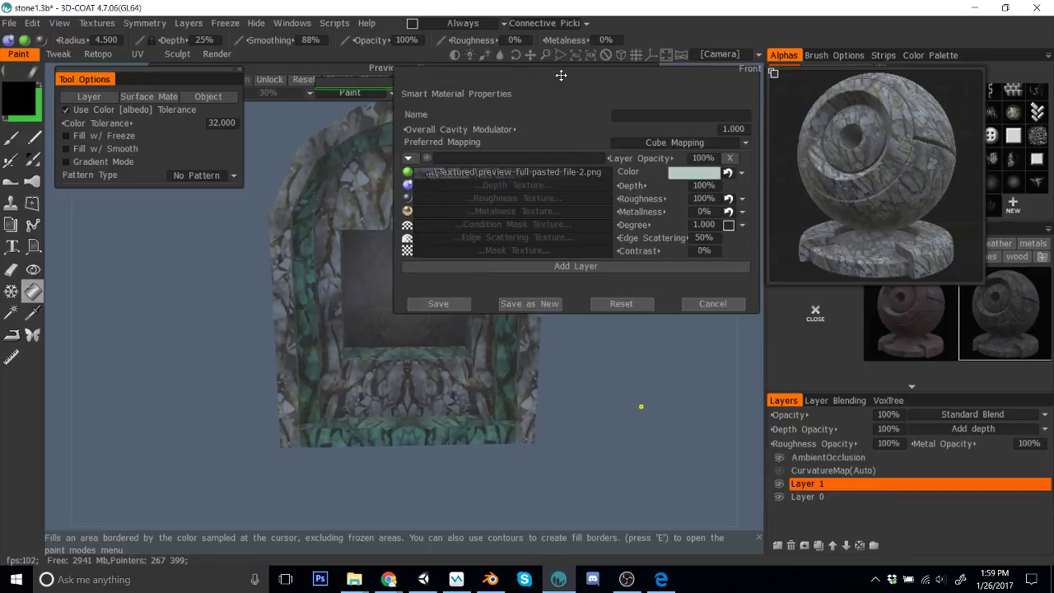
pyautogui.moveTo(565, 107); pyautogui.dragTo(769, 144)
pyautogui.click(892, 210)
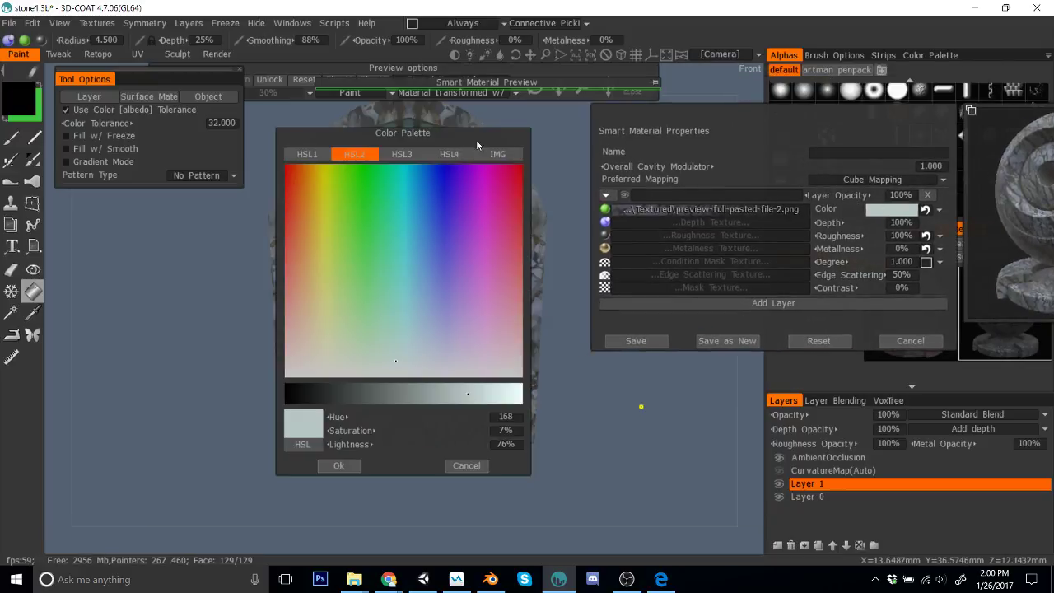
pyautogui.click(424, 324)
pyautogui.click(419, 392)
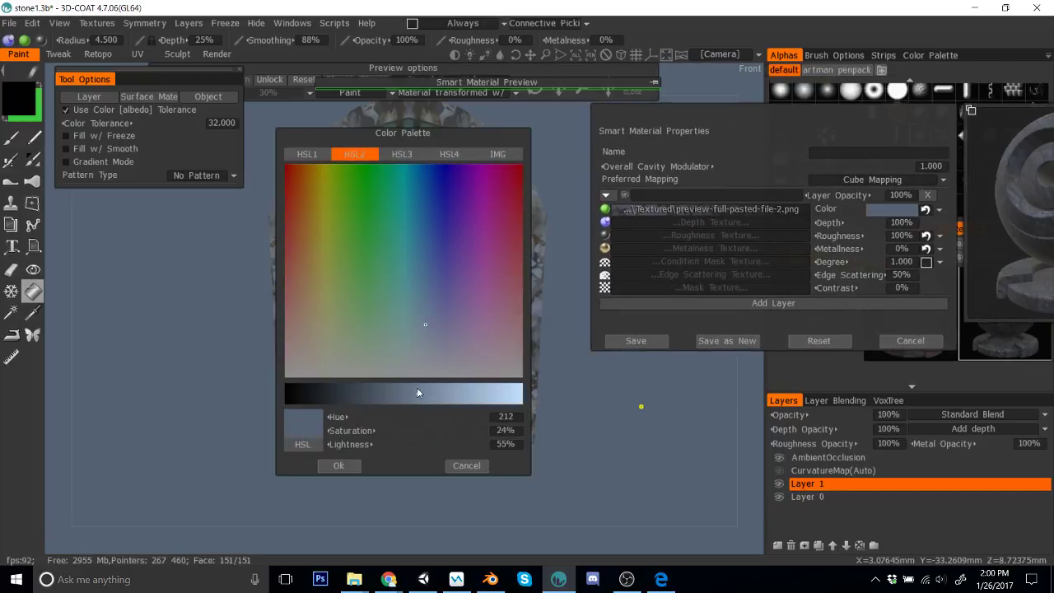
pyautogui.moveTo(451, 139); pyautogui.dragTo(712, 144)
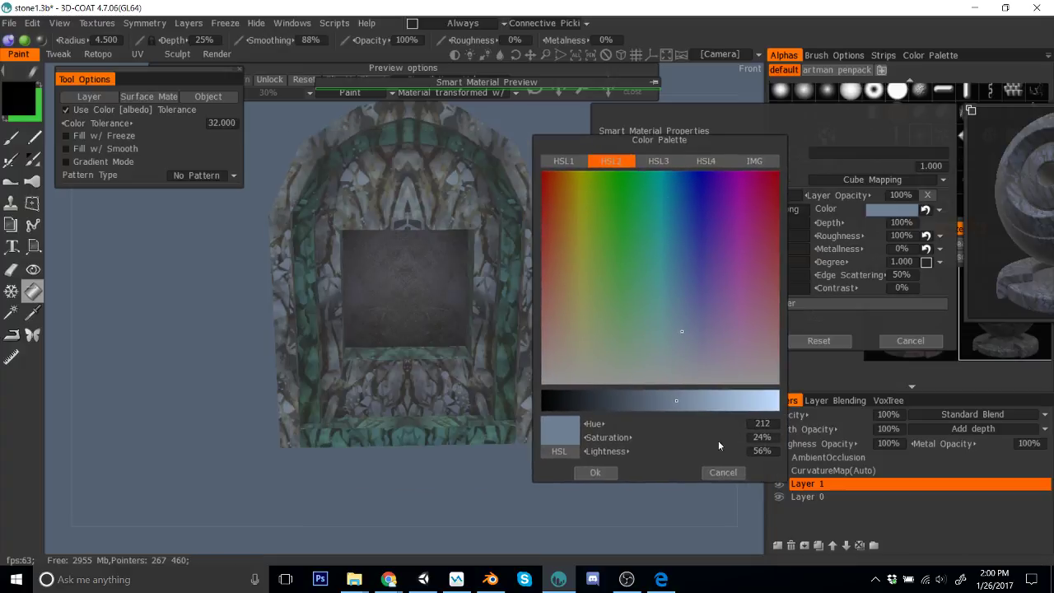
pyautogui.click(723, 472)
pyautogui.click(897, 212)
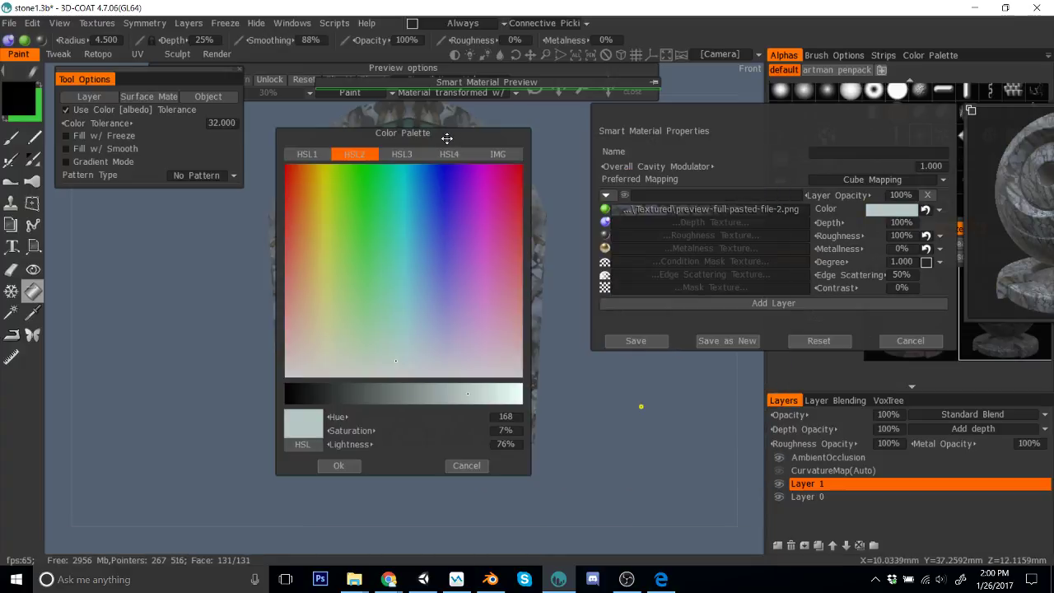
pyautogui.moveTo(445, 138); pyautogui.dragTo(812, 103)
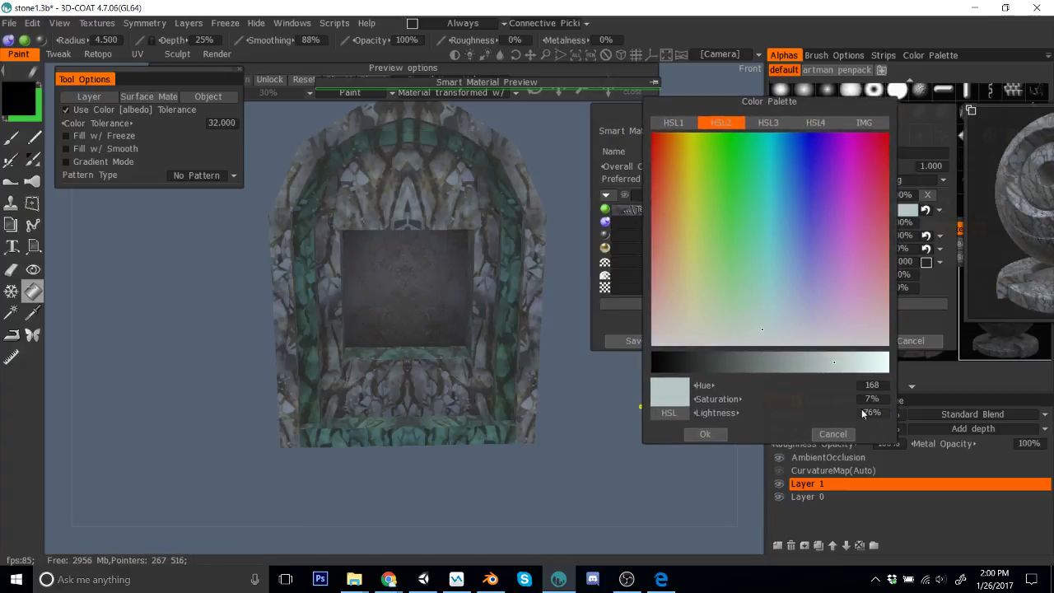
pyautogui.click(858, 362)
pyautogui.click(701, 362)
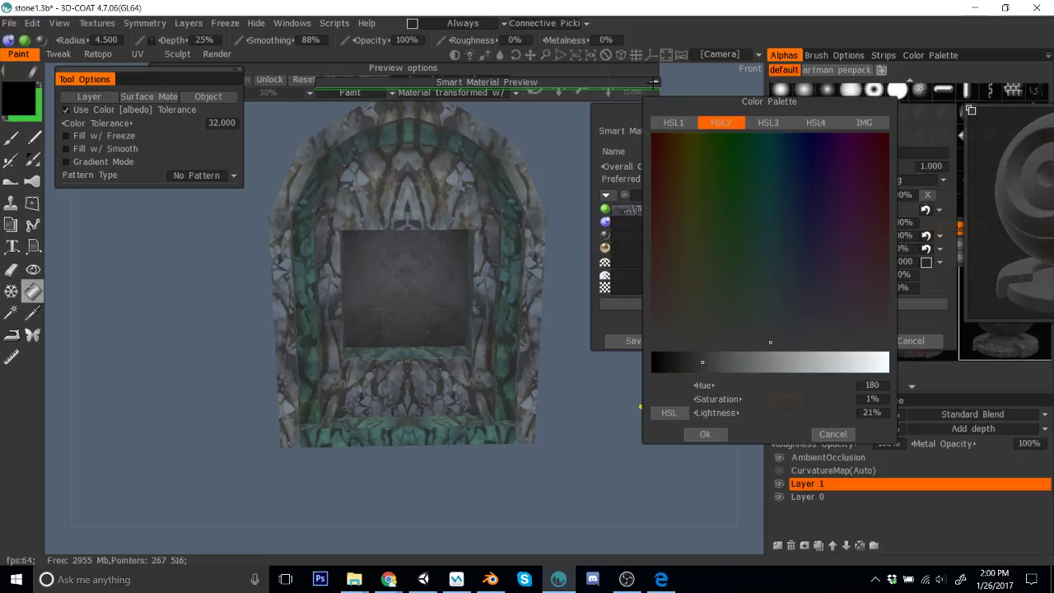
pyautogui.click(859, 363)
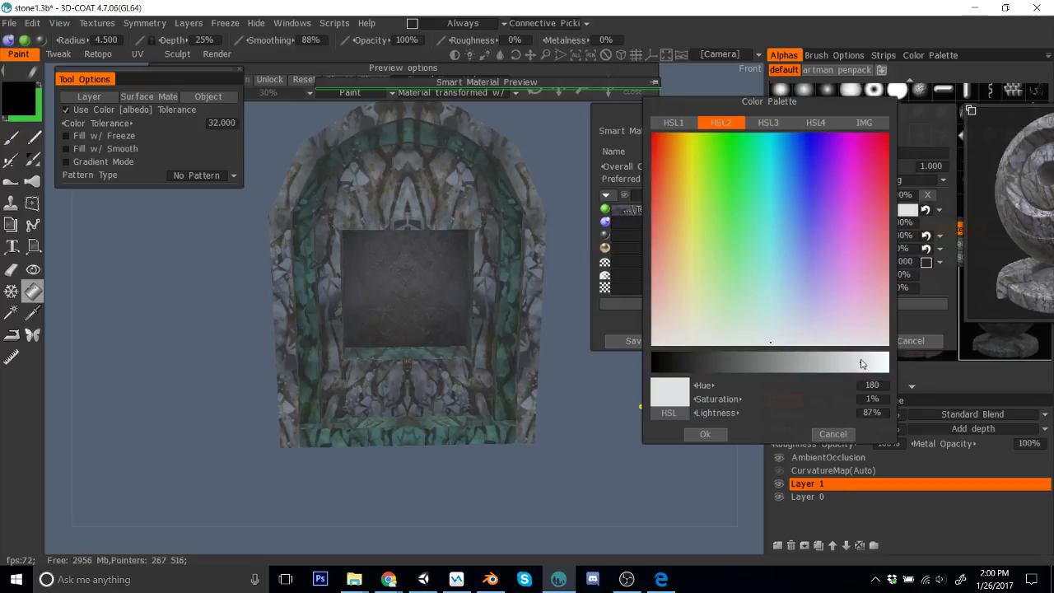
pyautogui.click(832, 433)
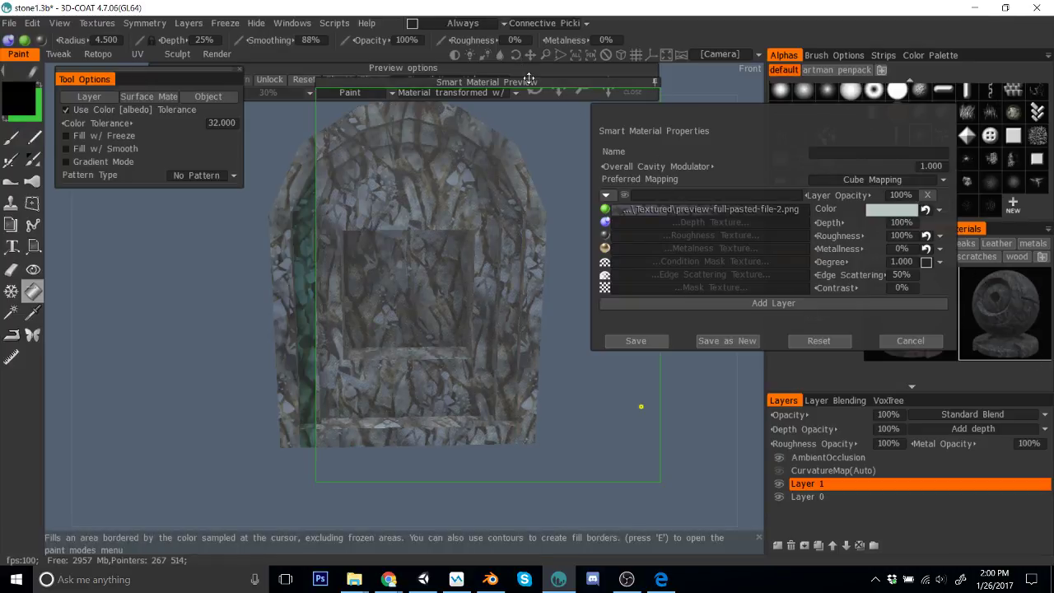
# Step: Raise the stone material's lightness to 87% and refill the Frame2 surface material with it
pyautogui.moveTo(530, 81); pyautogui.dragTo(563, 80)
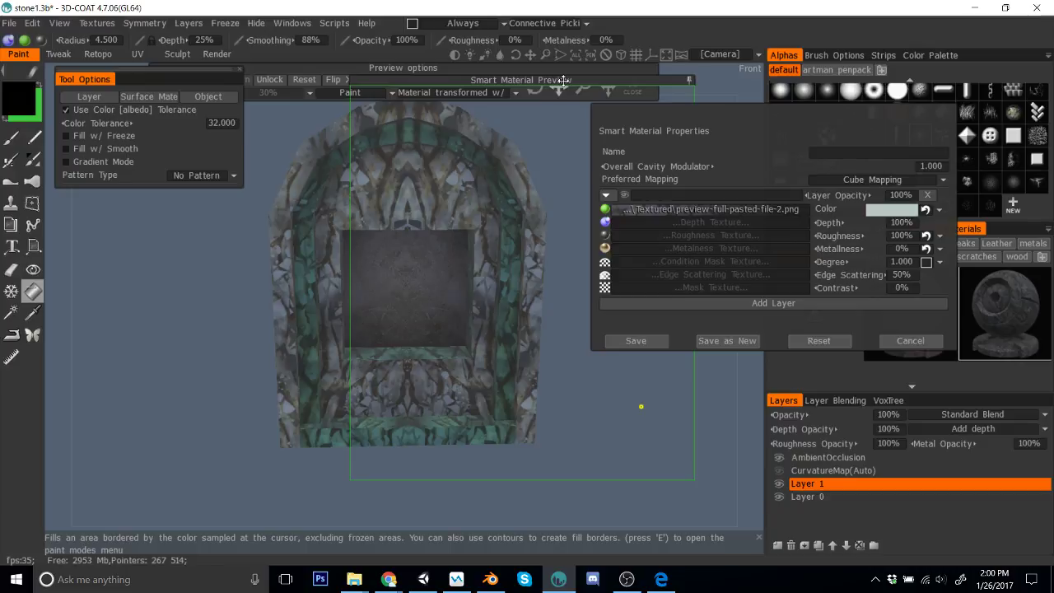
pyautogui.click(886, 209)
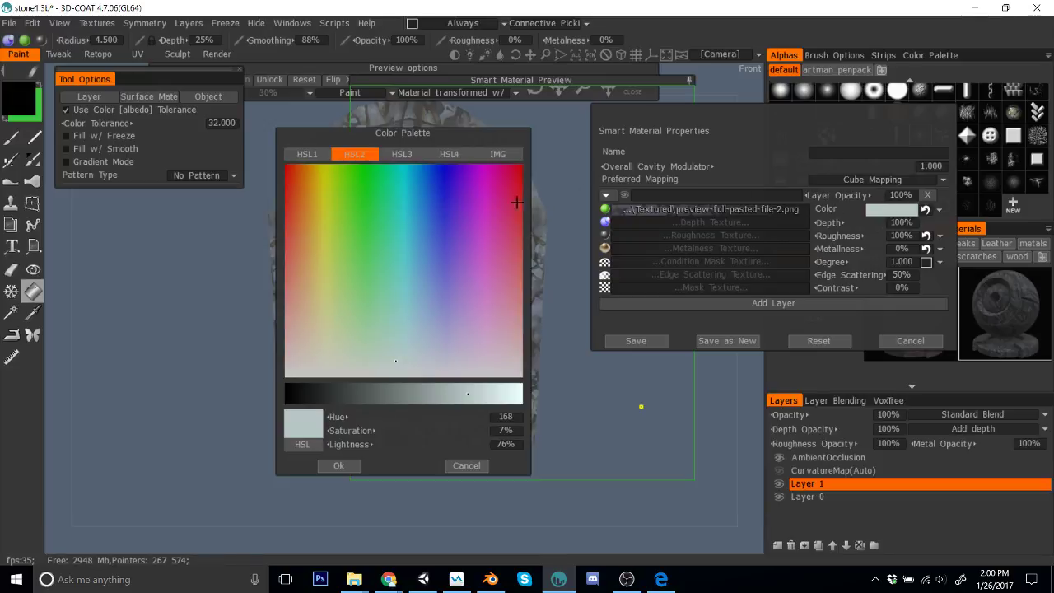
pyautogui.click(494, 398)
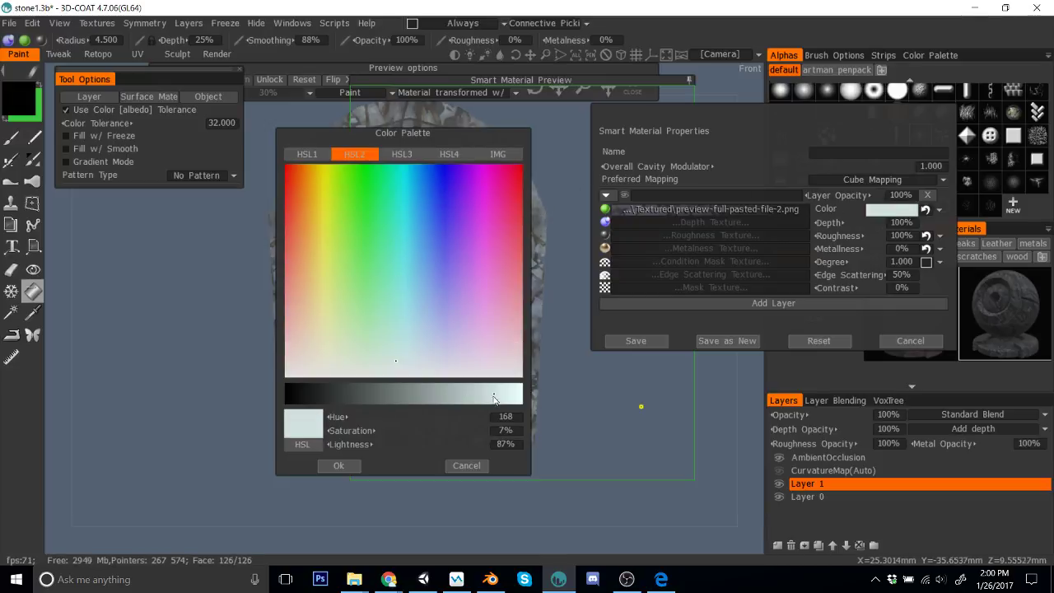
pyautogui.click(338, 465)
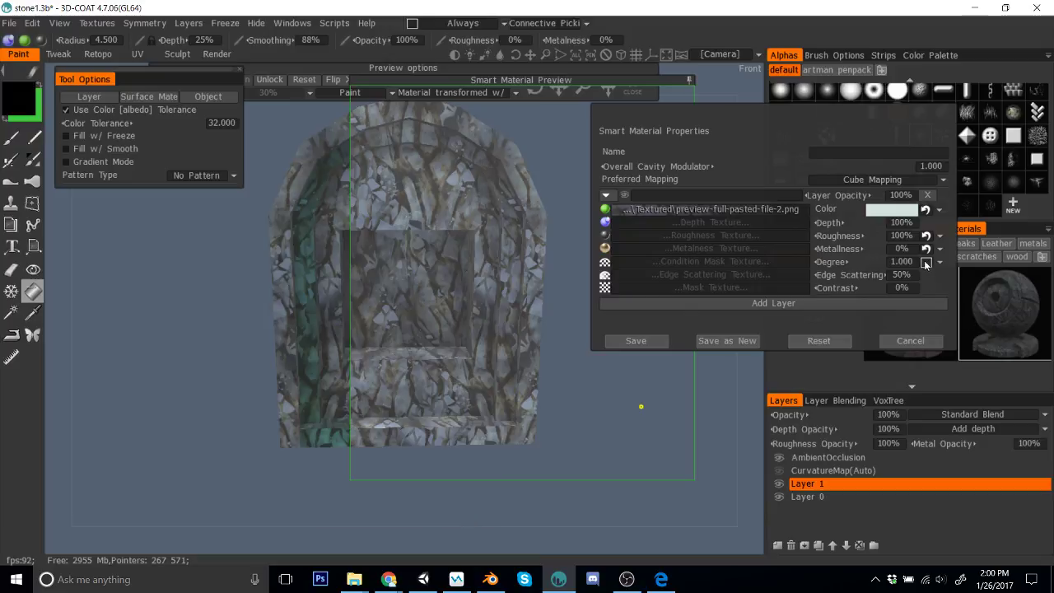
pyautogui.click(149, 97)
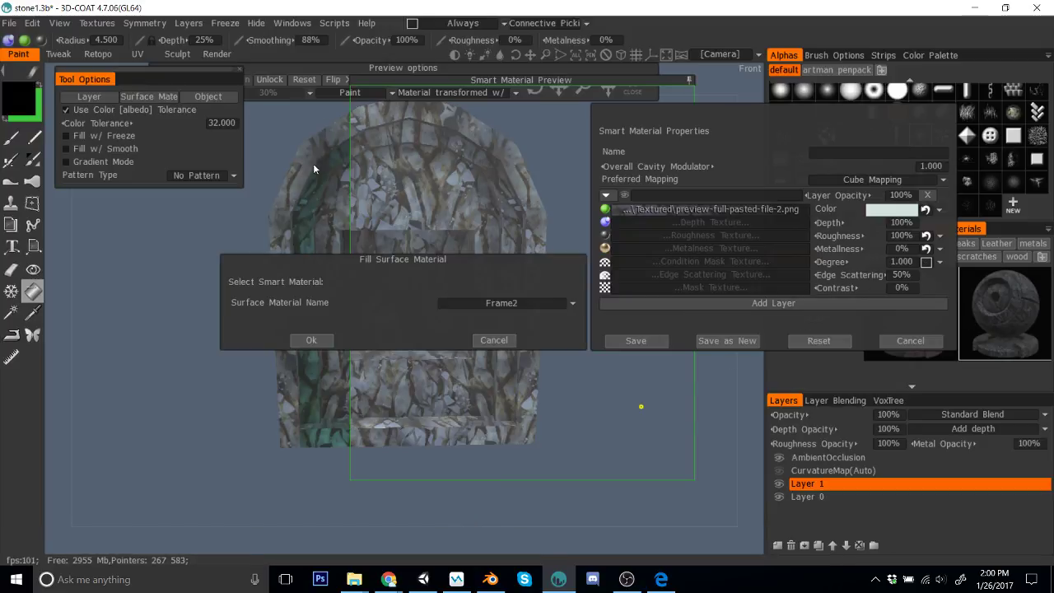
pyautogui.click(309, 340)
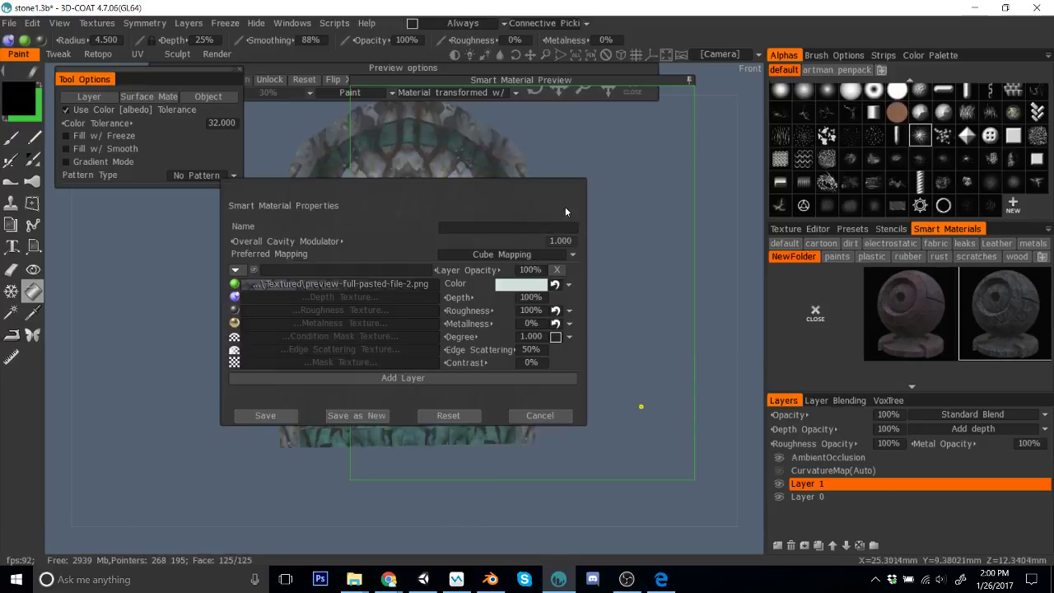
# Step: Set the lightness of the stone material's color to 94%
pyautogui.click(515, 284)
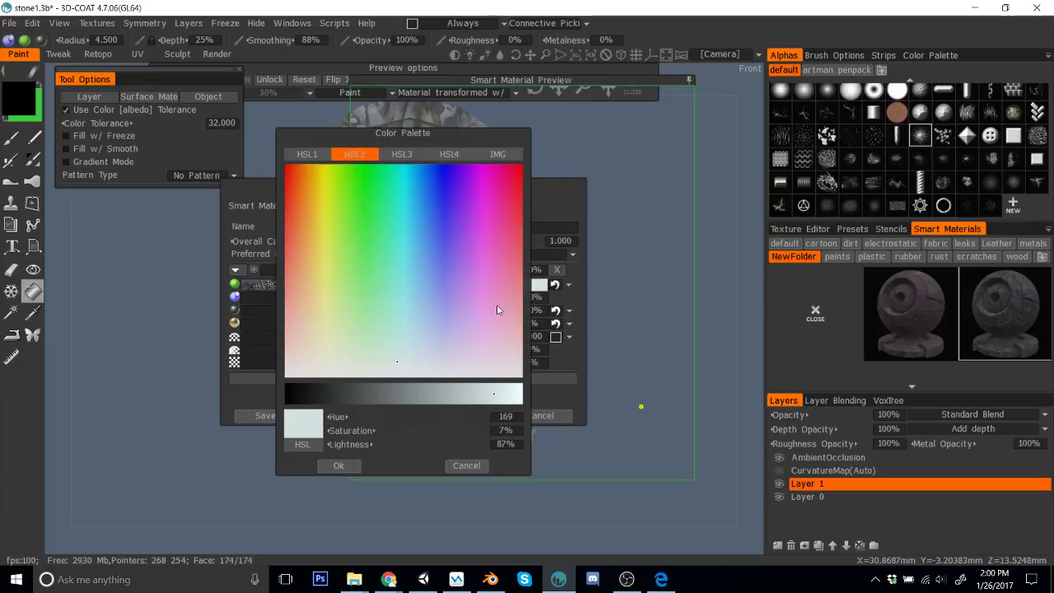
pyautogui.click(511, 397)
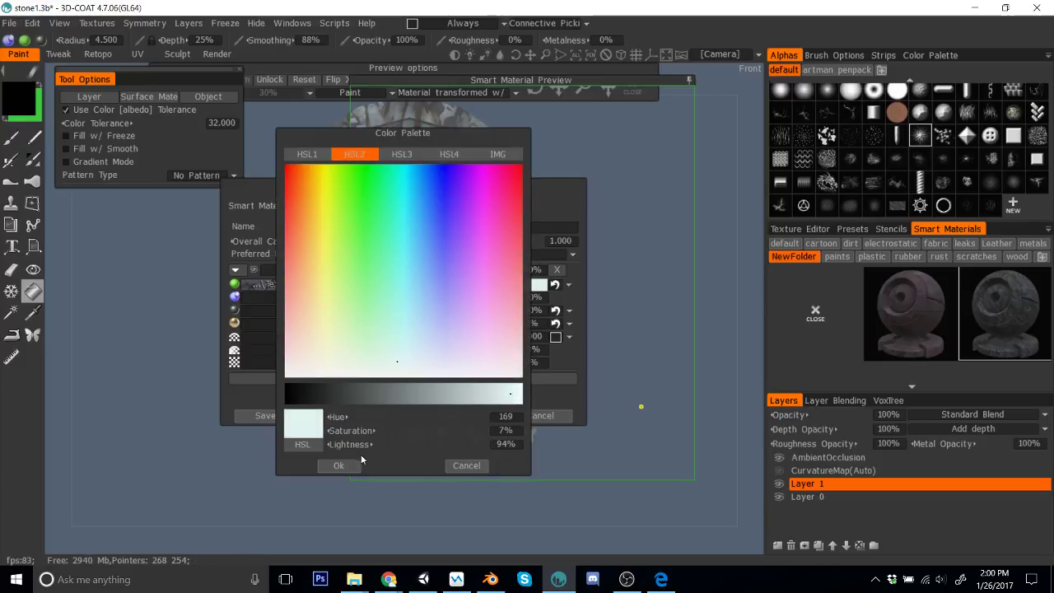
pyautogui.click(339, 465)
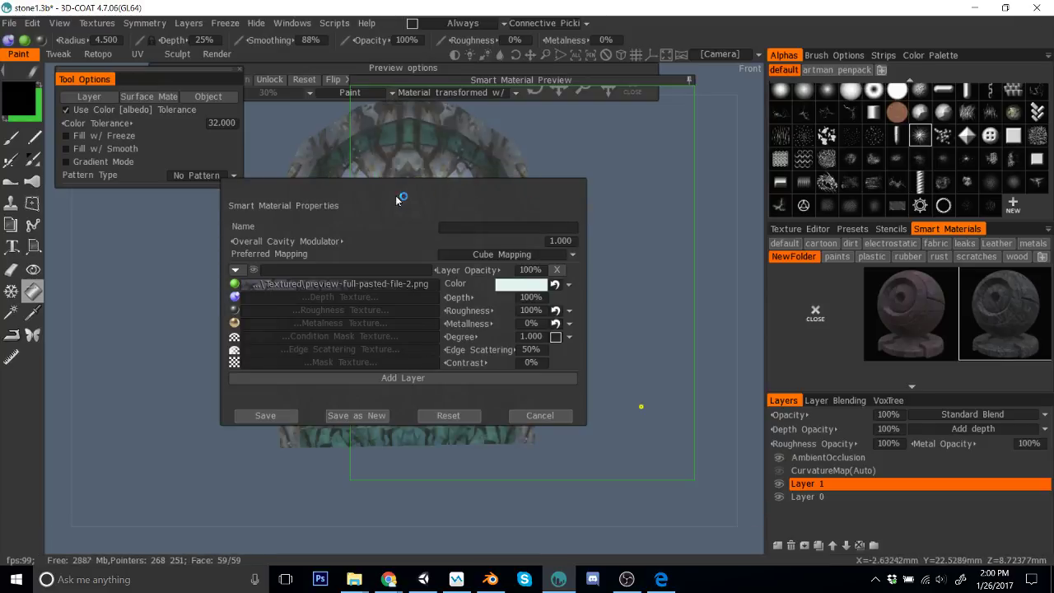
# Step: Refill the Frame2 surface material with the brightened stone and collapse the smart material preview to inspect the window
pyautogui.click(151, 95)
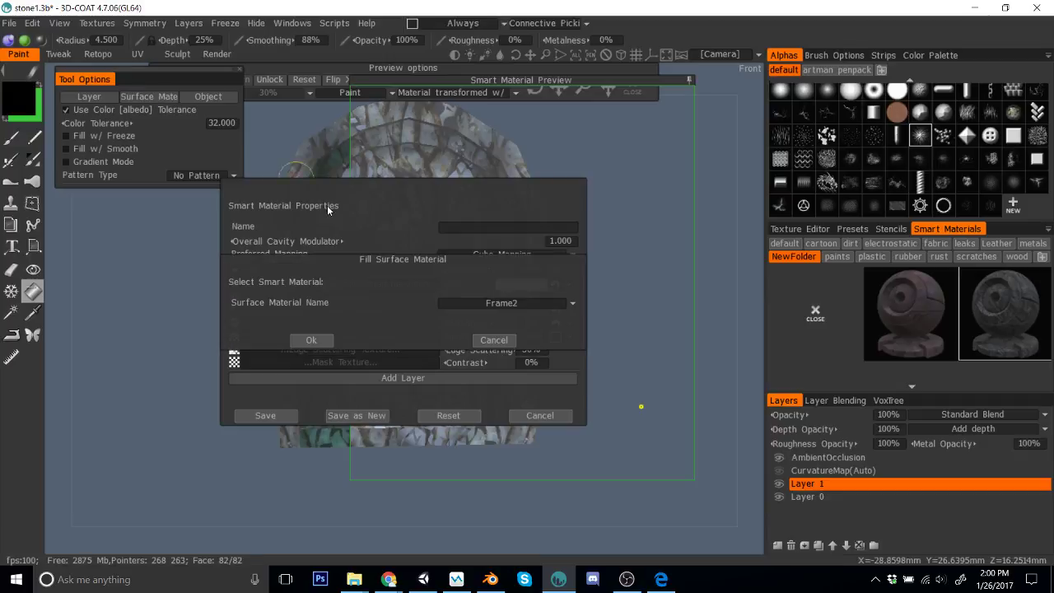
pyautogui.click(474, 303)
pyautogui.click(499, 344)
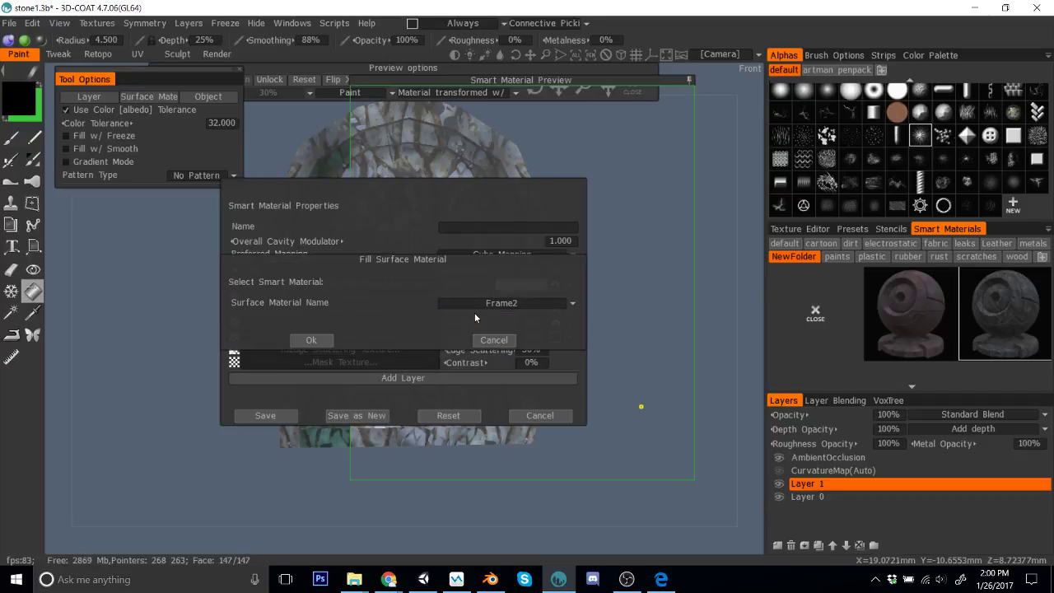
pyautogui.click(311, 339)
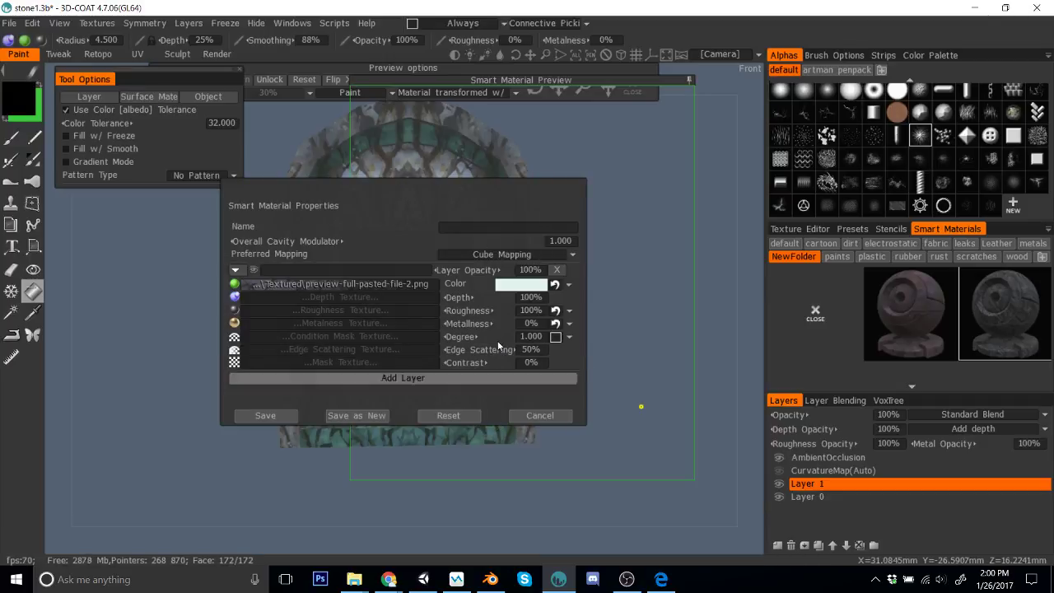
pyautogui.moveTo(474, 186); pyautogui.dragTo(1014, 209)
pyautogui.click(690, 80)
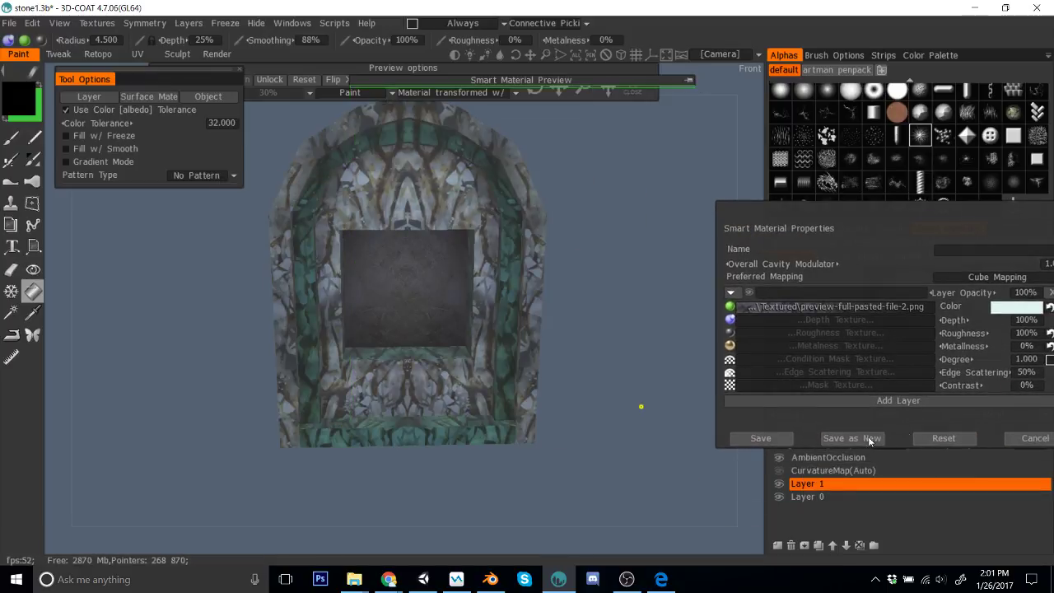
# Step: Save the stone smart material's changes and add a new paint layer above Layer 1
pyautogui.click(761, 438)
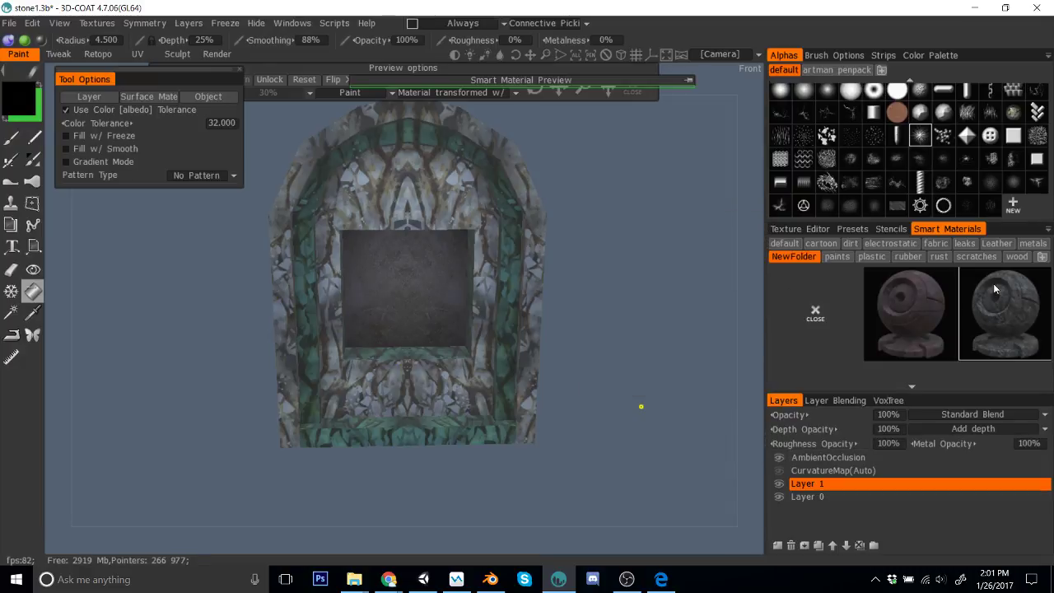
pyautogui.click(777, 545)
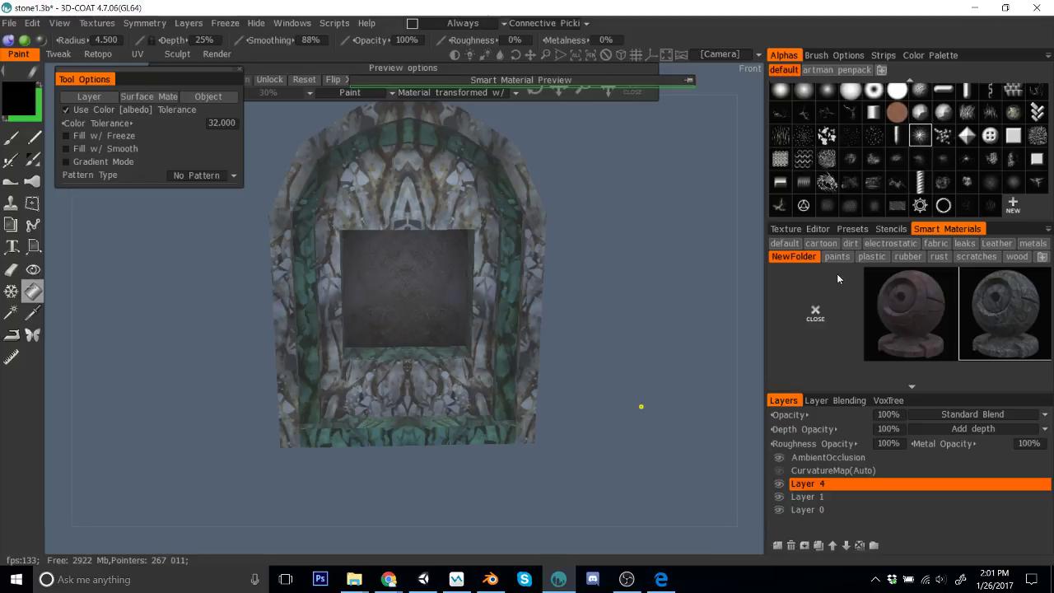
# Step: Open the default folder's plain brown smart material for editing, with its preview projected over the window model
pyautogui.click(796, 244)
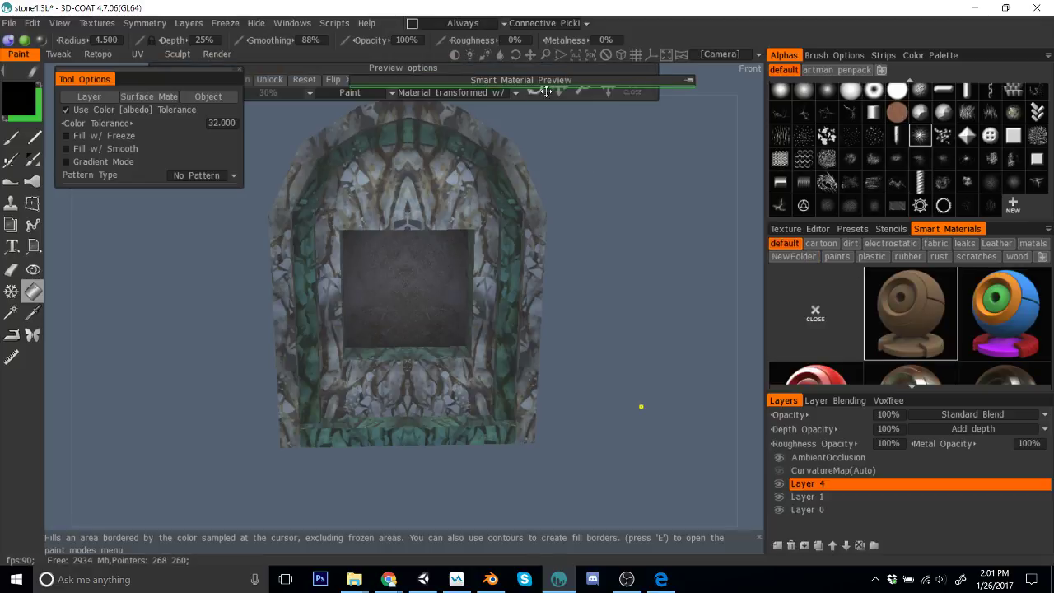
pyautogui.click(690, 80)
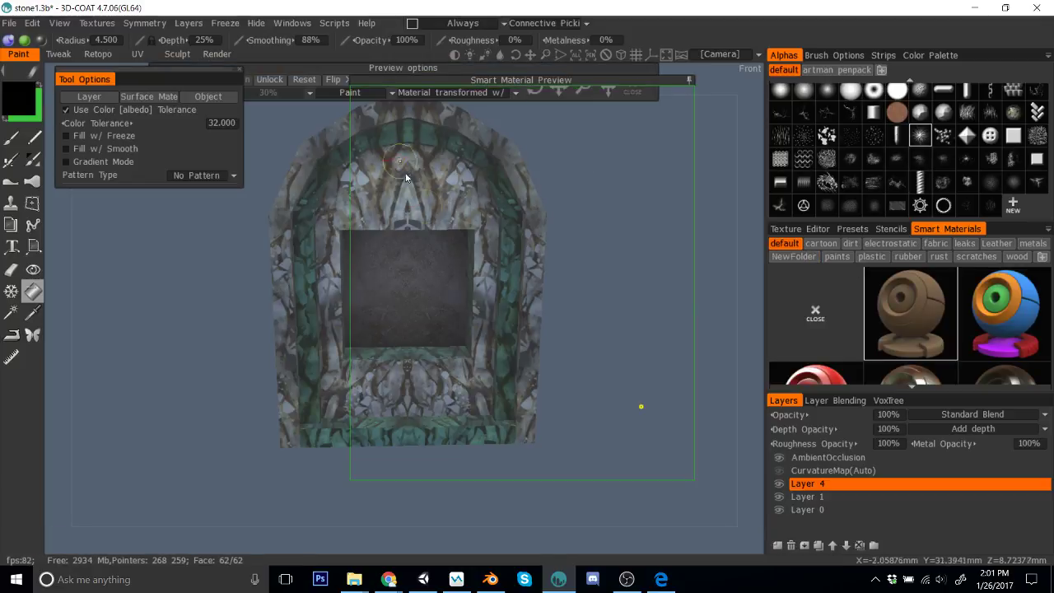
pyautogui.rightClick(911, 317)
pyautogui.click(909, 294)
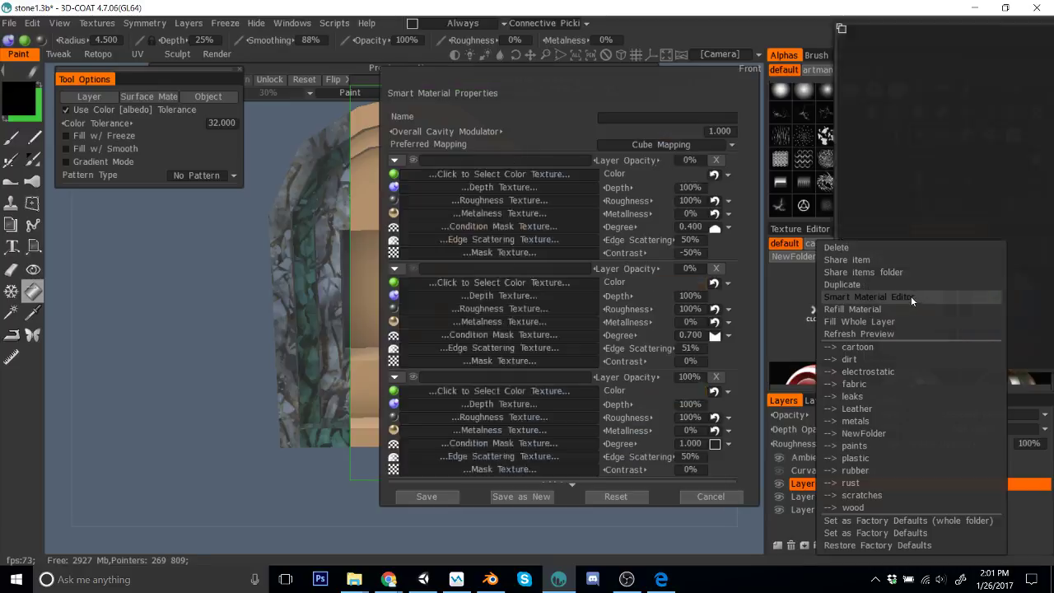
pyautogui.moveTo(648, 74); pyautogui.dragTo(871, 83)
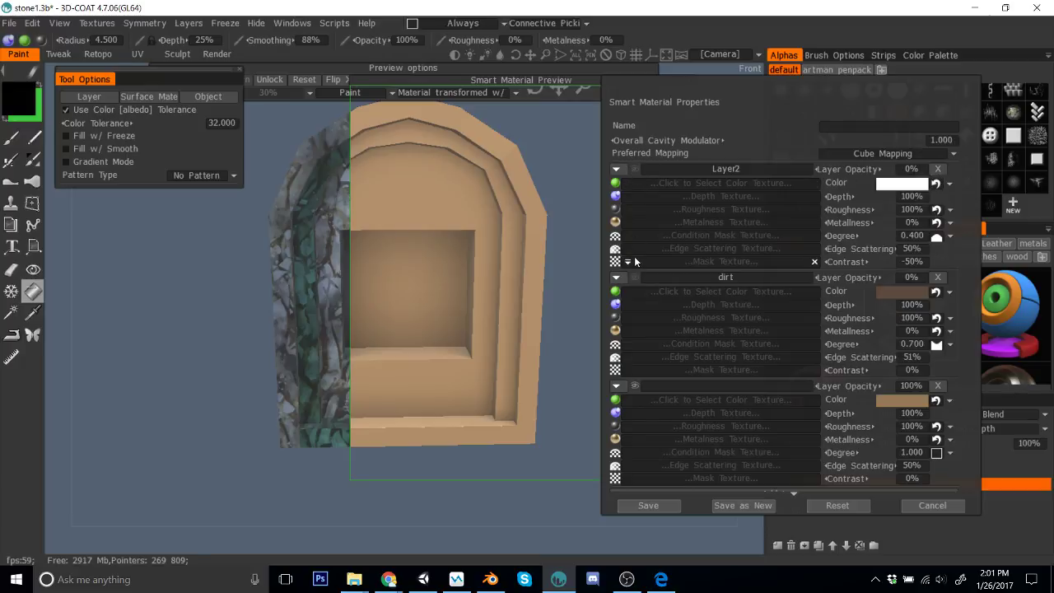
# Step: Set the material's base color to a neutral grey with hue 188, saturation 7% and lightness 50%
pyautogui.click(901, 400)
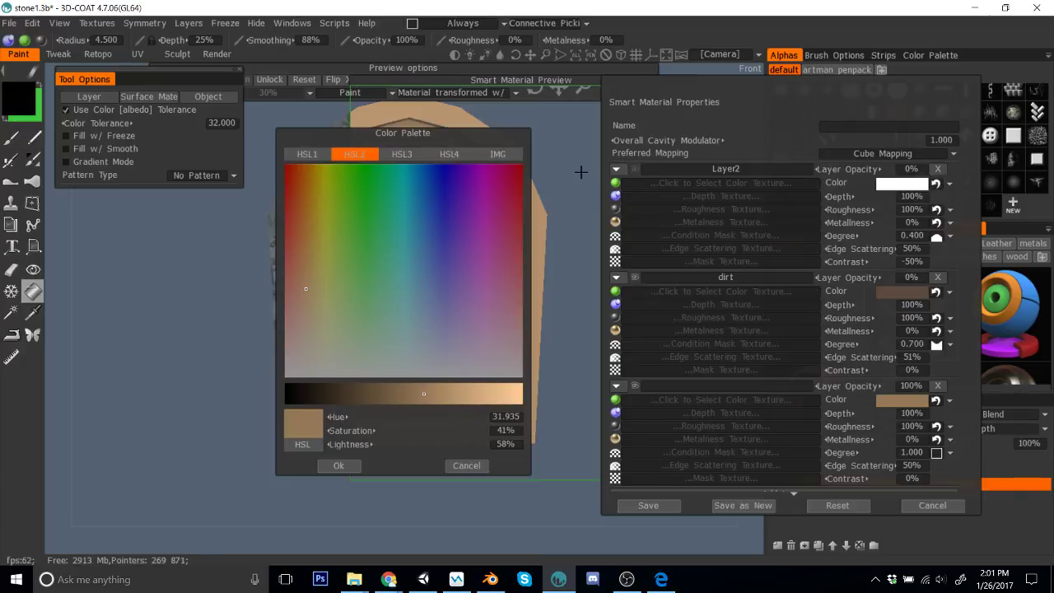
pyautogui.moveTo(510, 148); pyautogui.dragTo(845, 122)
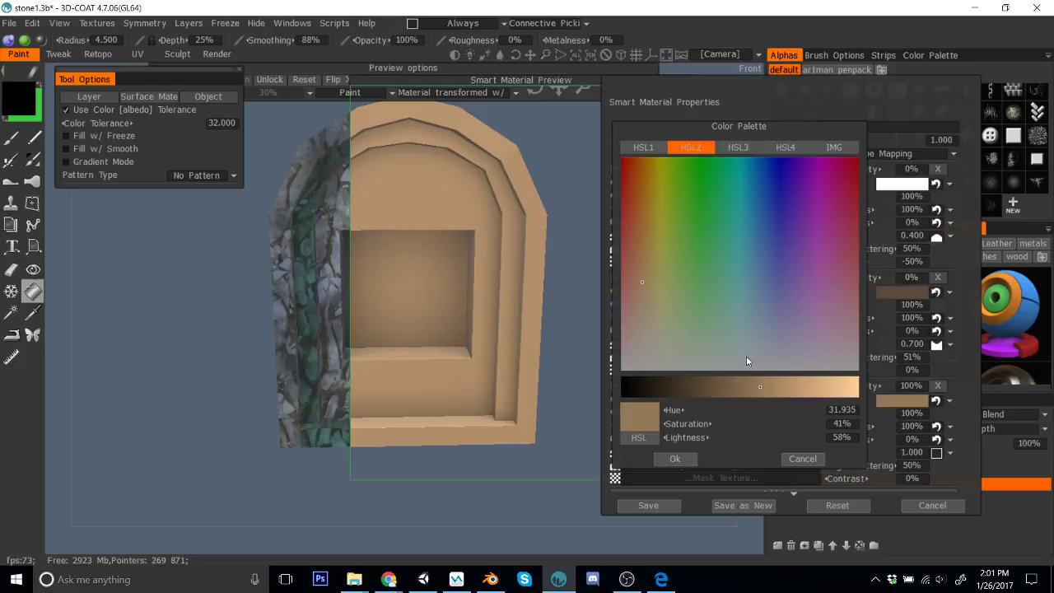
pyautogui.click(746, 356)
pyautogui.click(740, 387)
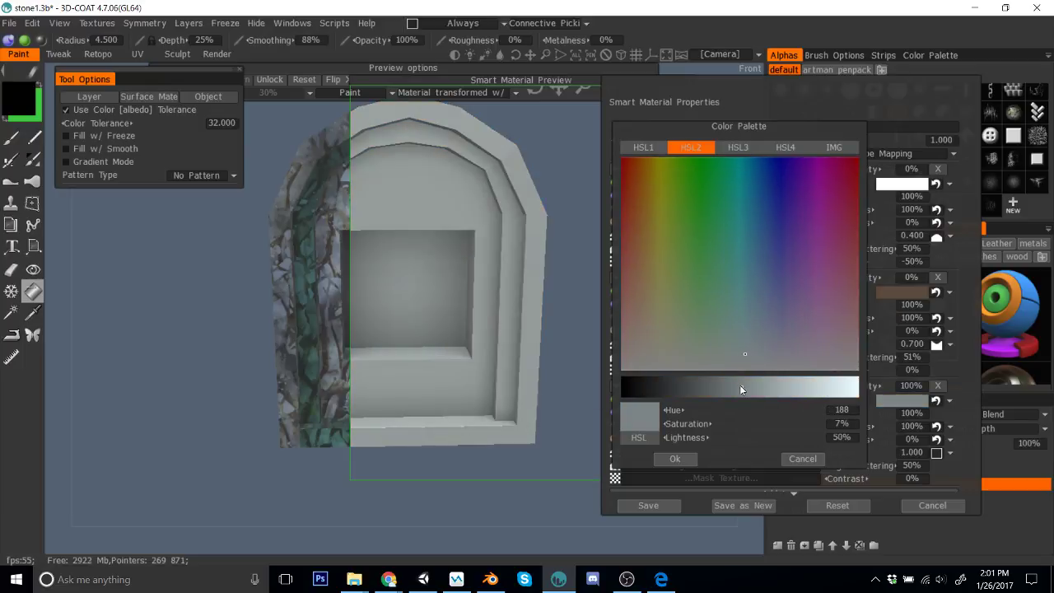
pyautogui.click(680, 461)
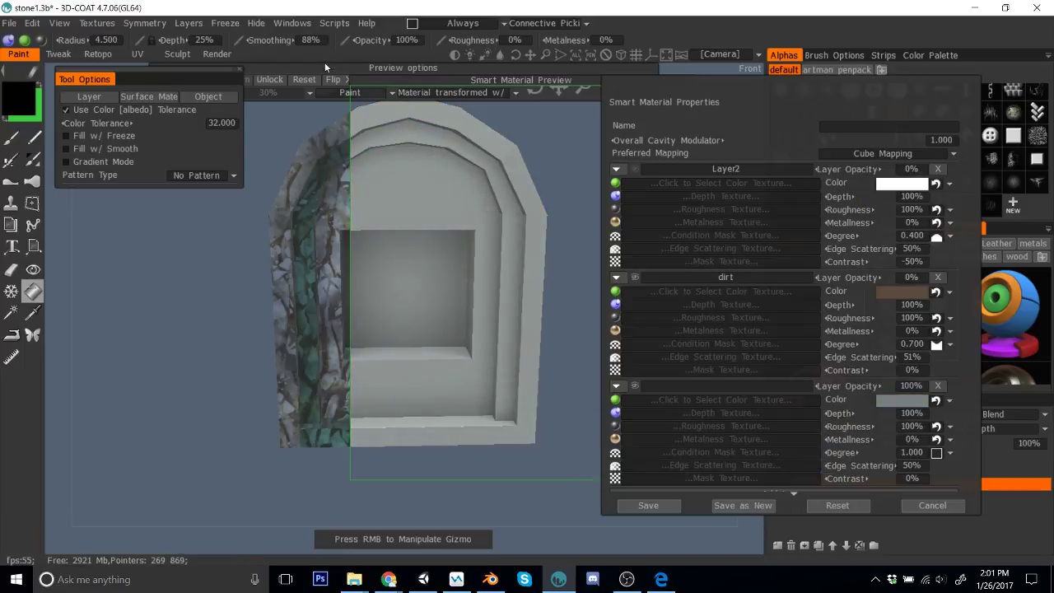
# Step: Preview the grey tint at 25% and 35% paint opacity, then set the opacity to 50%
pyautogui.click(405, 41)
pyautogui.write('25')
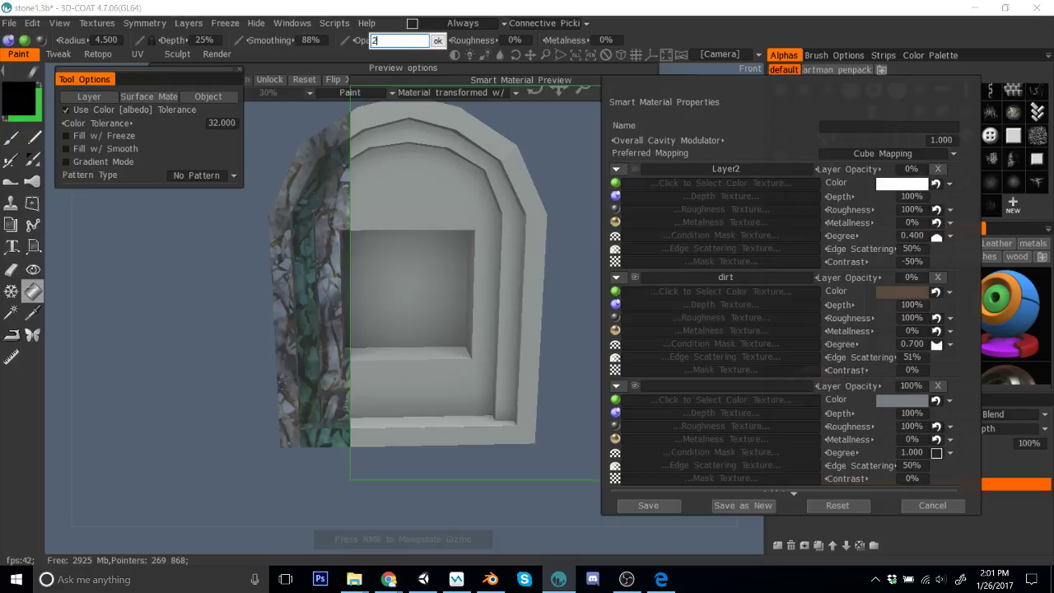
pyautogui.press('Return')
pyautogui.click(409, 42)
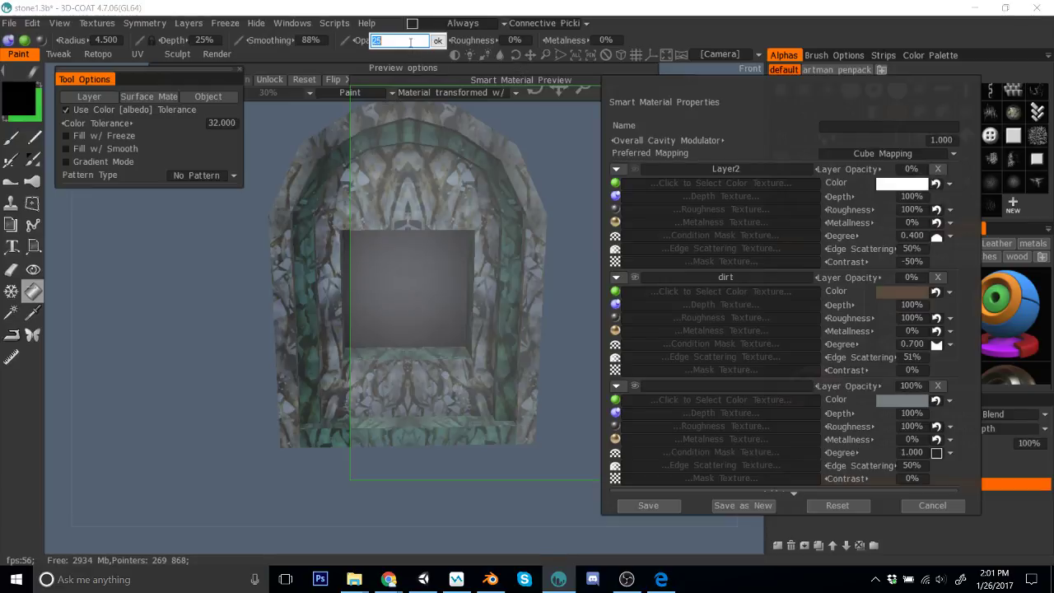
pyautogui.write('35')
pyautogui.press('Return')
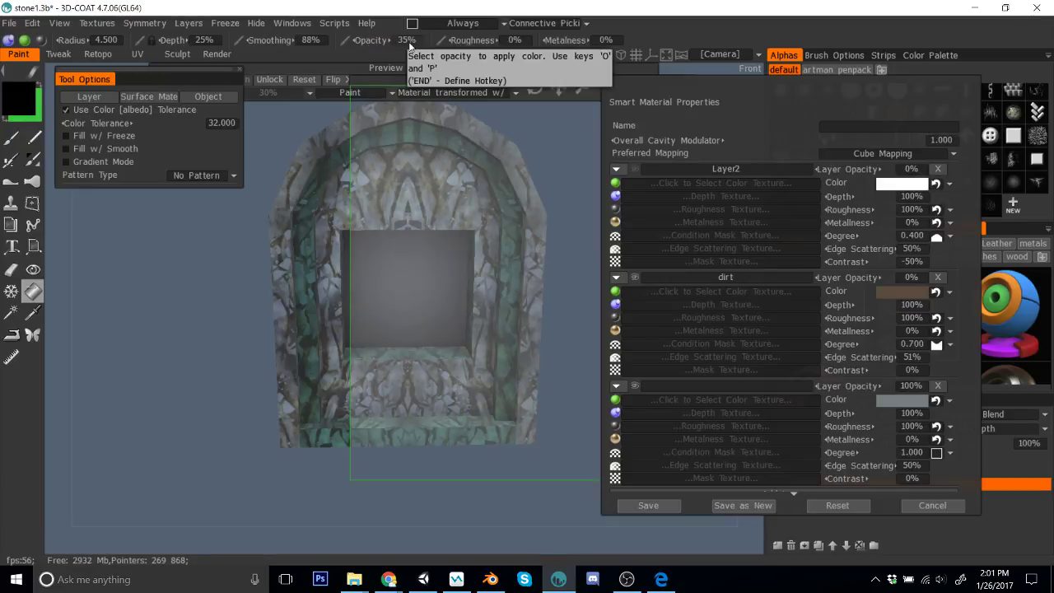
pyautogui.click(409, 41)
pyautogui.write('50')
pyautogui.press('Return')
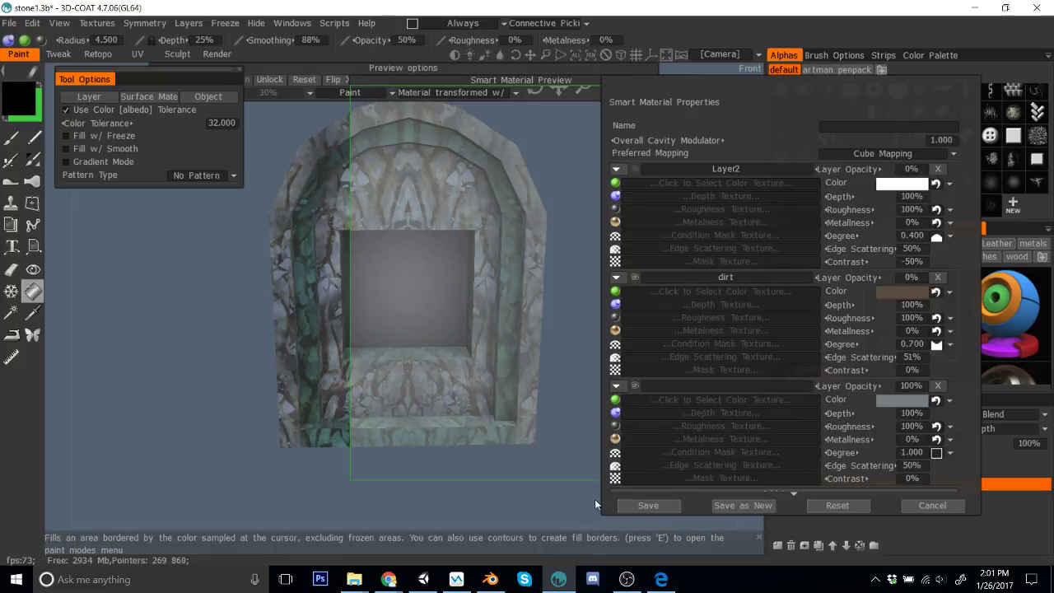
# Step: Fill the Frame2 and Frame4 surface materials with the semi-transparent grey
pyautogui.click(160, 96)
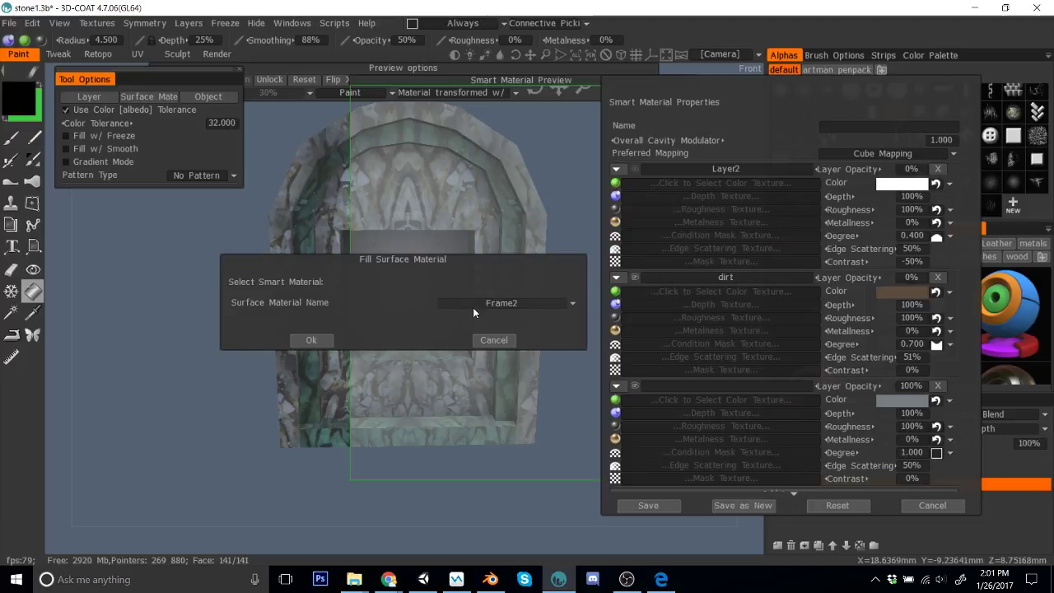
pyautogui.click(318, 341)
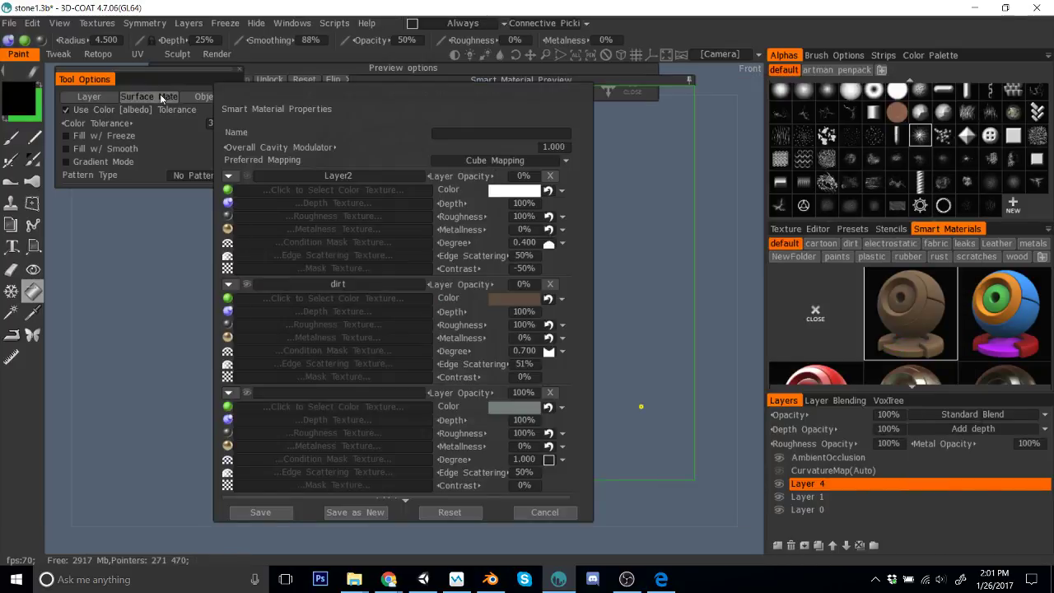
pyautogui.click(160, 95)
pyautogui.click(506, 303)
pyautogui.click(489, 322)
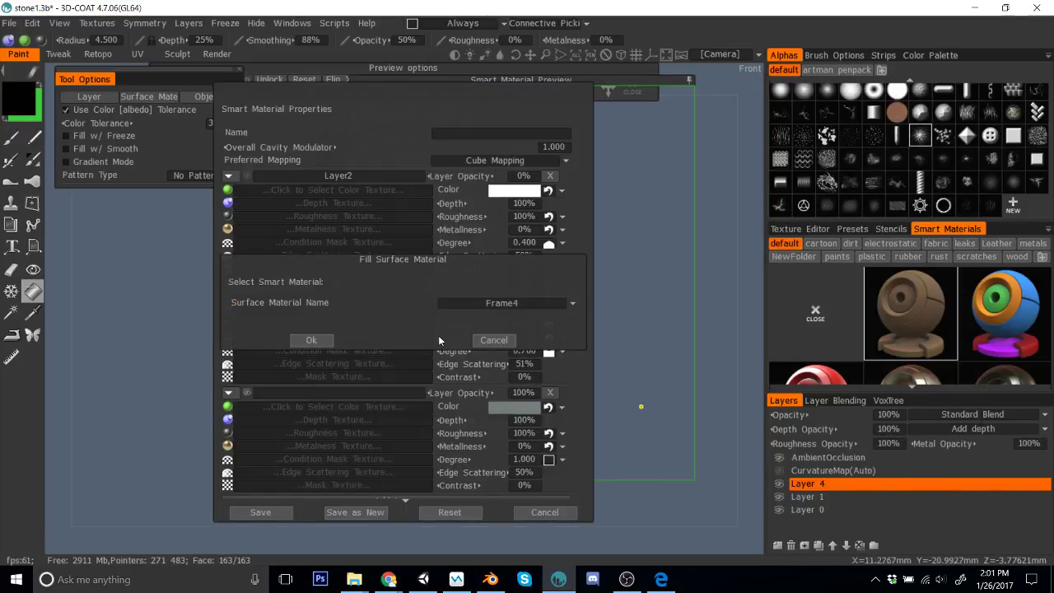
pyautogui.click(311, 340)
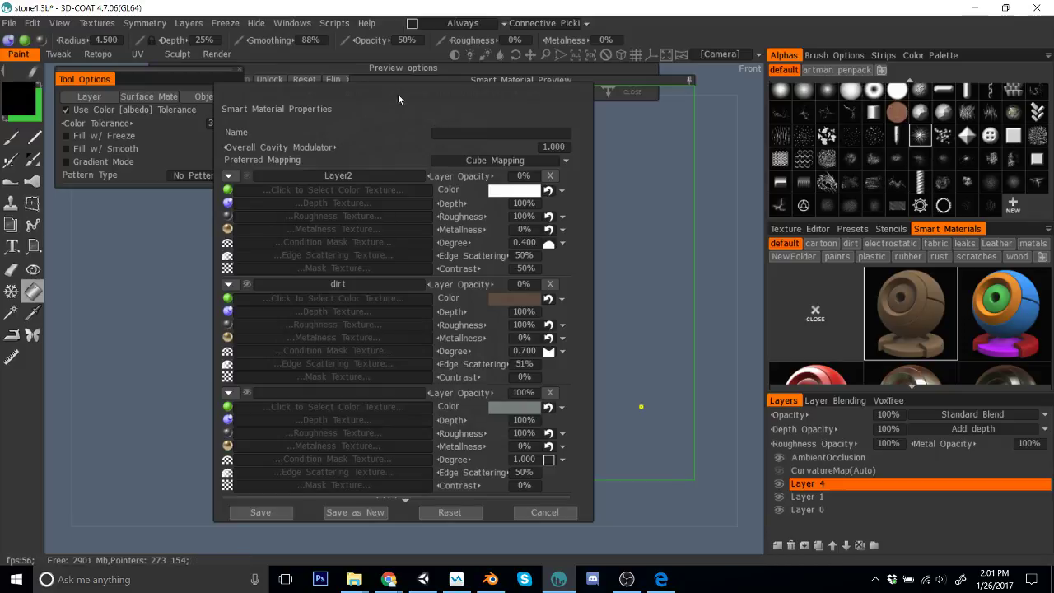
# Step: Change the material's base color to teal with hue 174, saturation 43% and lightness 49%, keeping the window model in view
pyautogui.moveTo(398, 94); pyautogui.dragTo(899, 114)
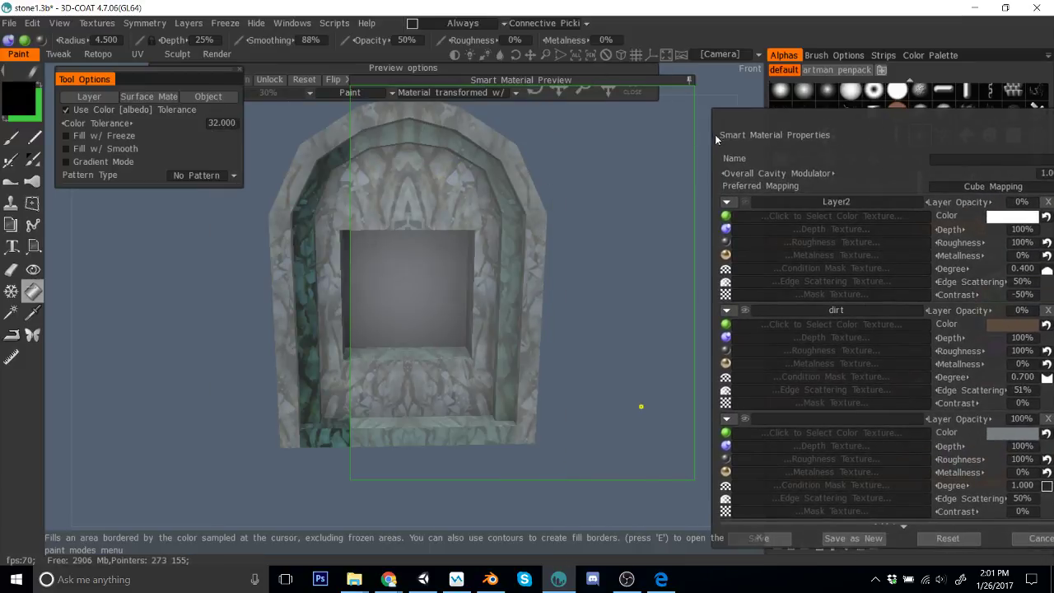
pyautogui.click(1013, 431)
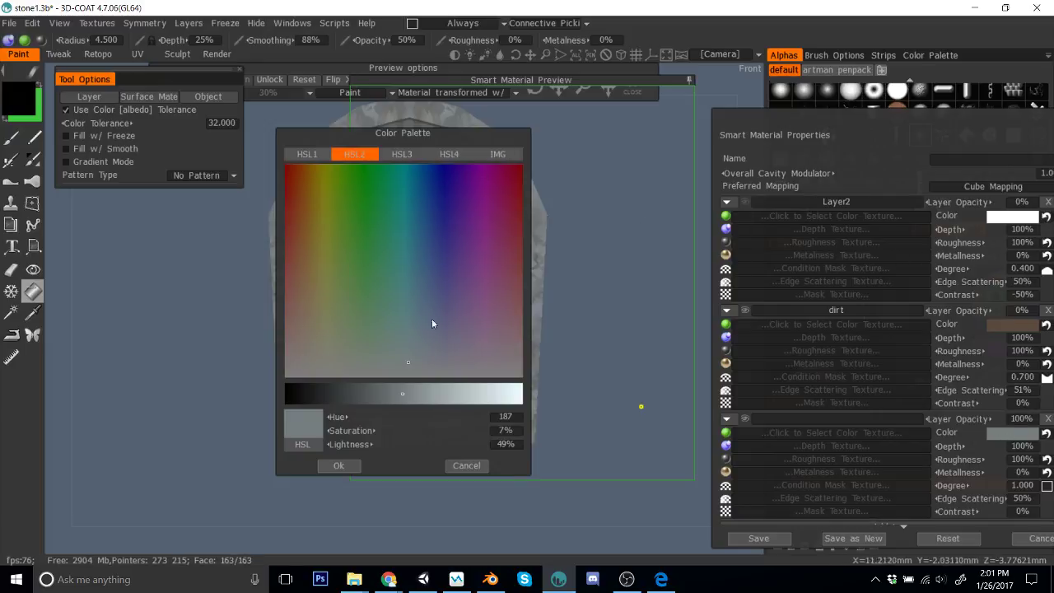
pyautogui.moveTo(436, 132); pyautogui.dragTo(803, 114)
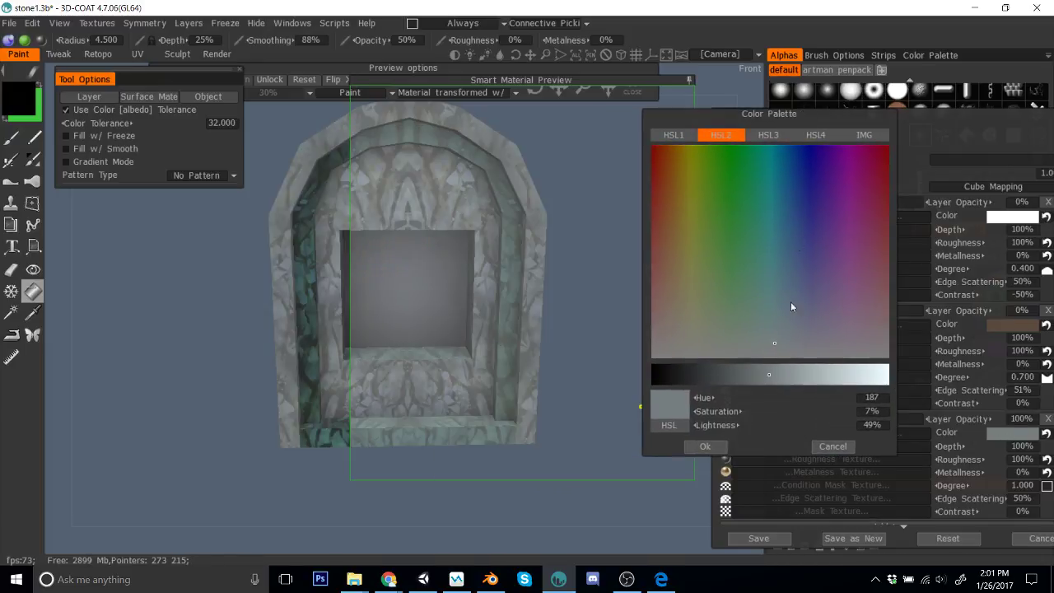
pyautogui.click(766, 269)
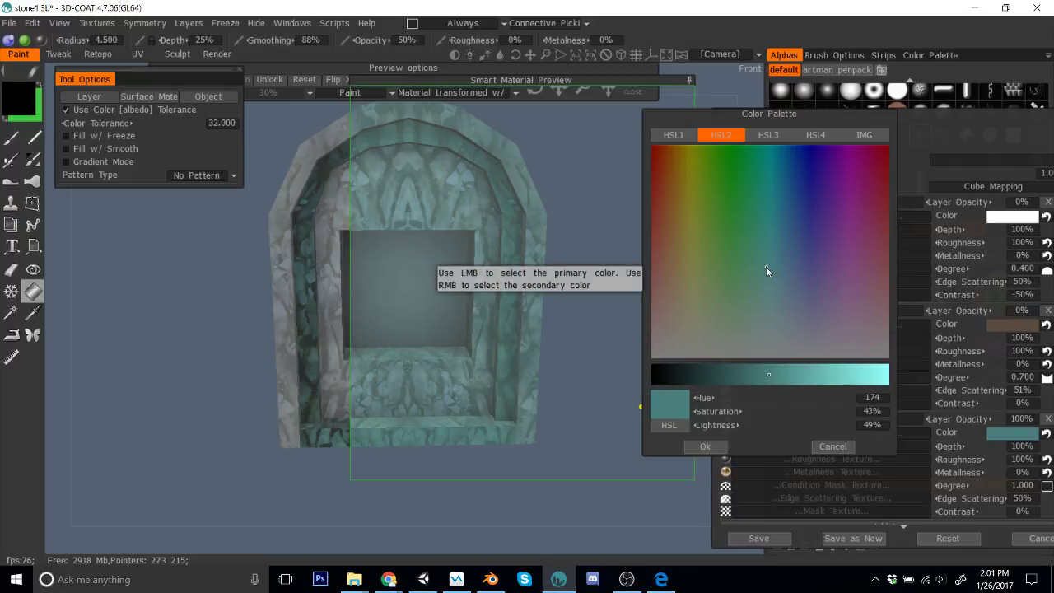
pyautogui.click(721, 446)
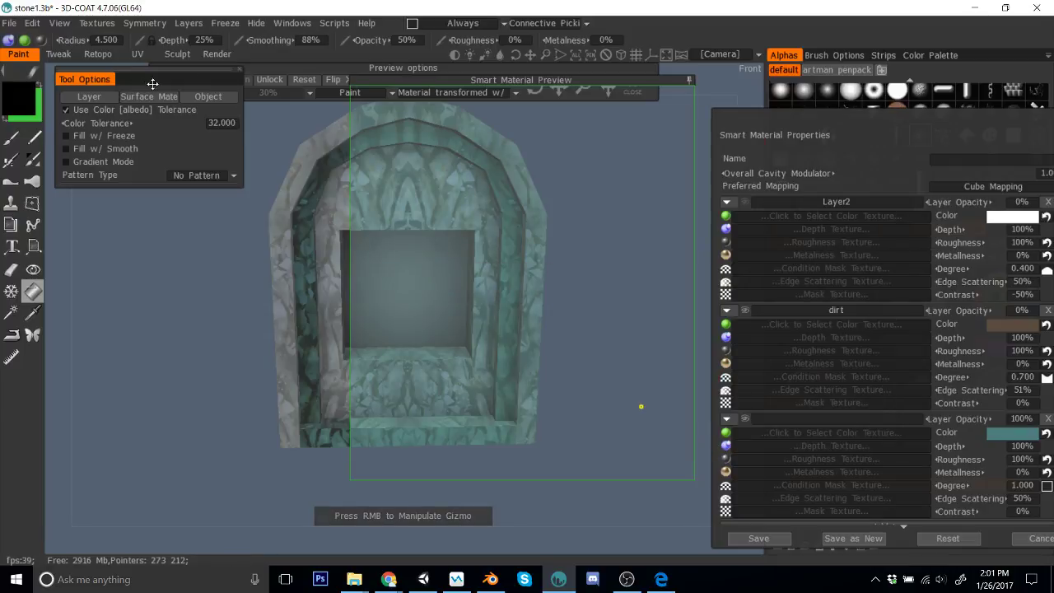
# Step: Fill the Frame 3 and Base surface materials with the teal tint and close the material properties without saving them
pyautogui.click(158, 98)
pyautogui.click(537, 302)
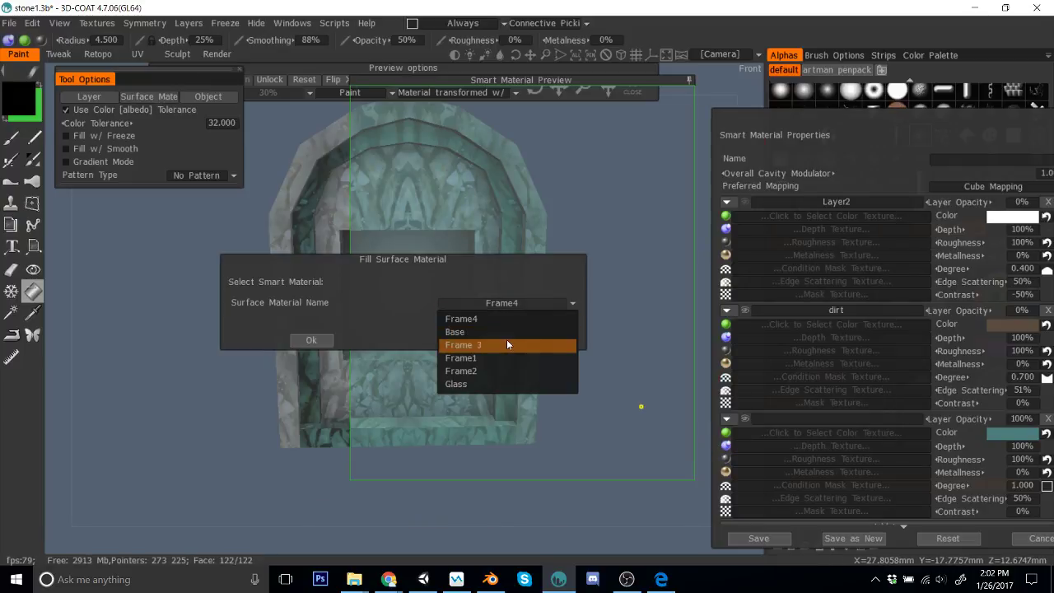
pyautogui.click(507, 345)
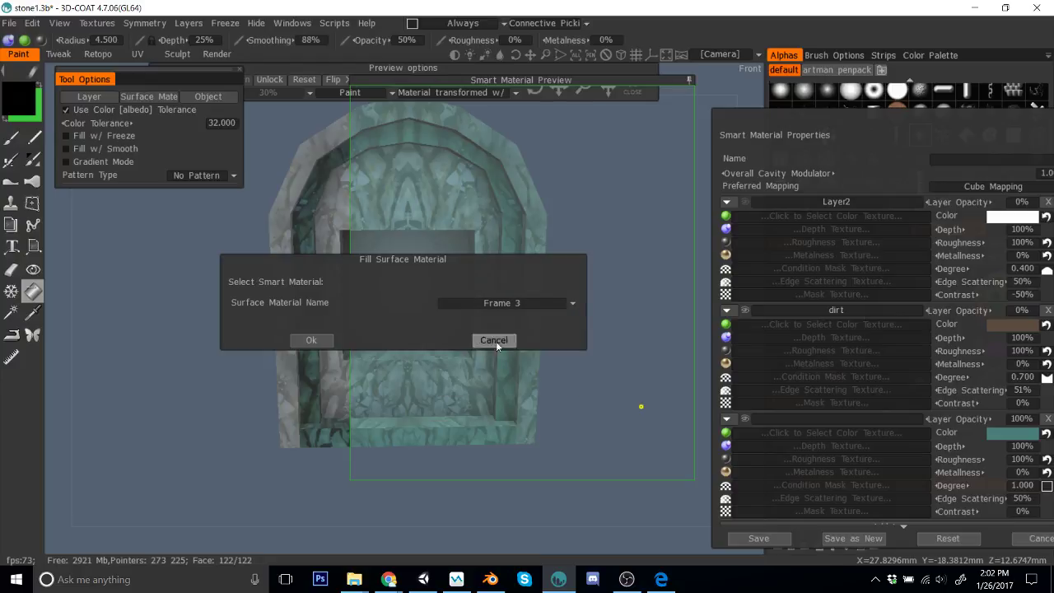
pyautogui.click(313, 339)
pyautogui.click(148, 97)
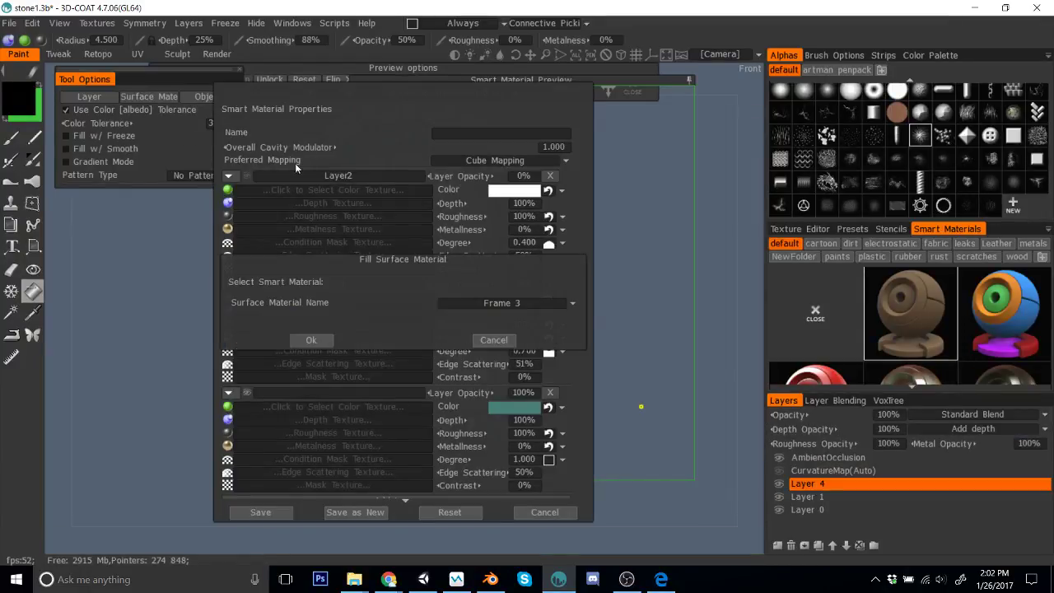
pyautogui.click(467, 302)
pyautogui.click(466, 333)
pyautogui.click(313, 339)
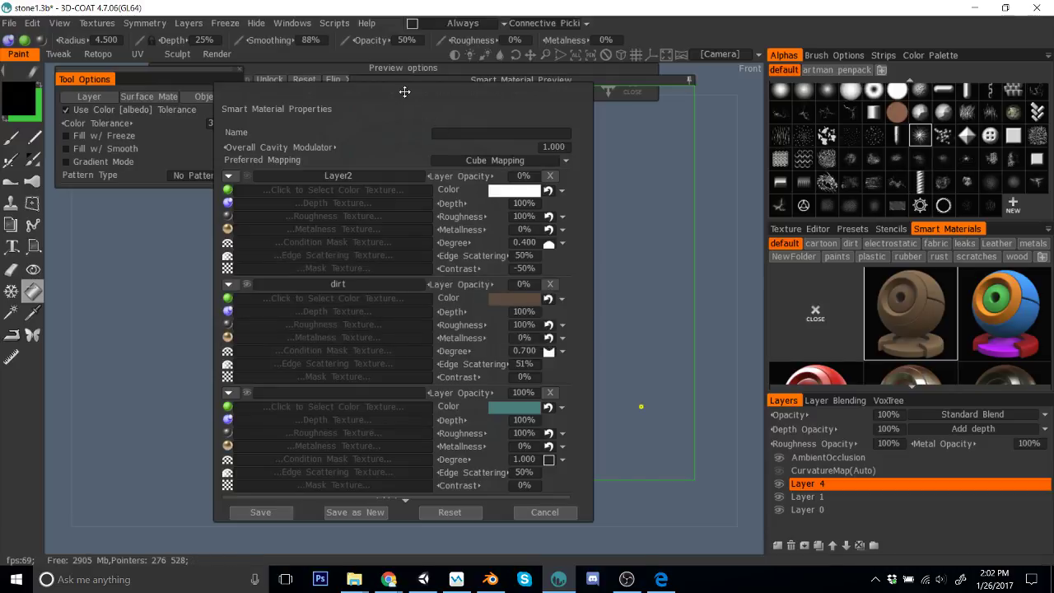
pyautogui.moveTo(404, 92); pyautogui.dragTo(789, 89)
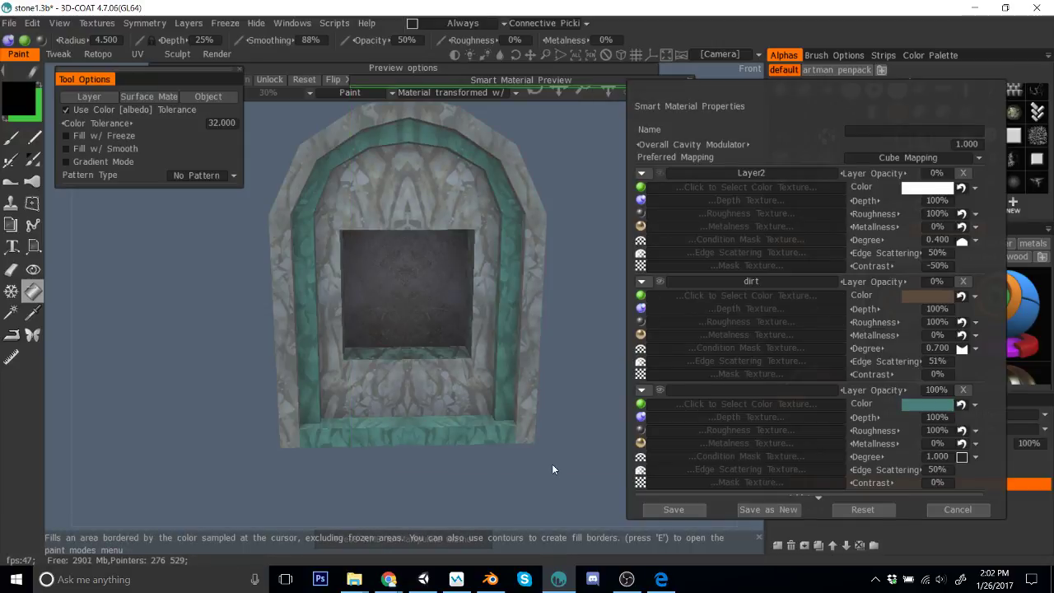
pyautogui.moveTo(596, 426); pyautogui.dragTo(555, 419)
pyautogui.click(957, 509)
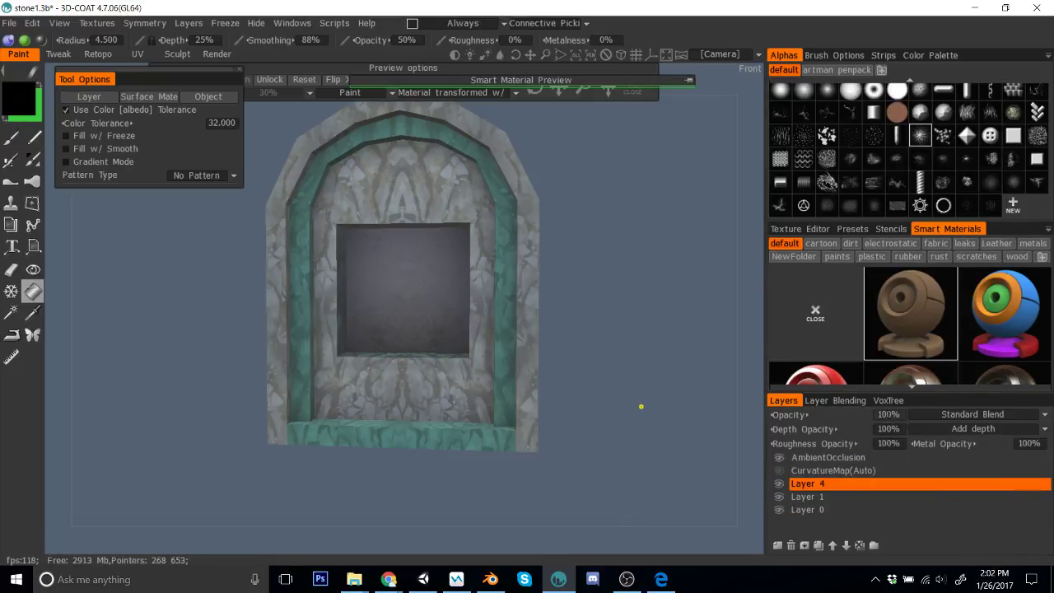
# Step: Reduce the opacity of the new tint layer to 75% and check the window from a slight angle
pyautogui.click(904, 415)
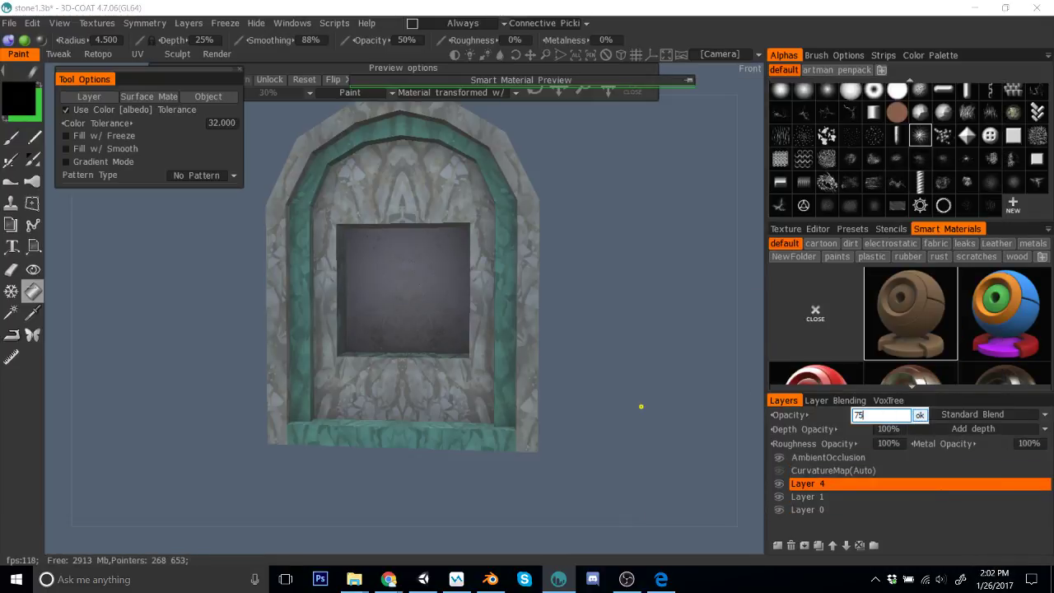
pyautogui.write('75')
pyautogui.click(917, 413)
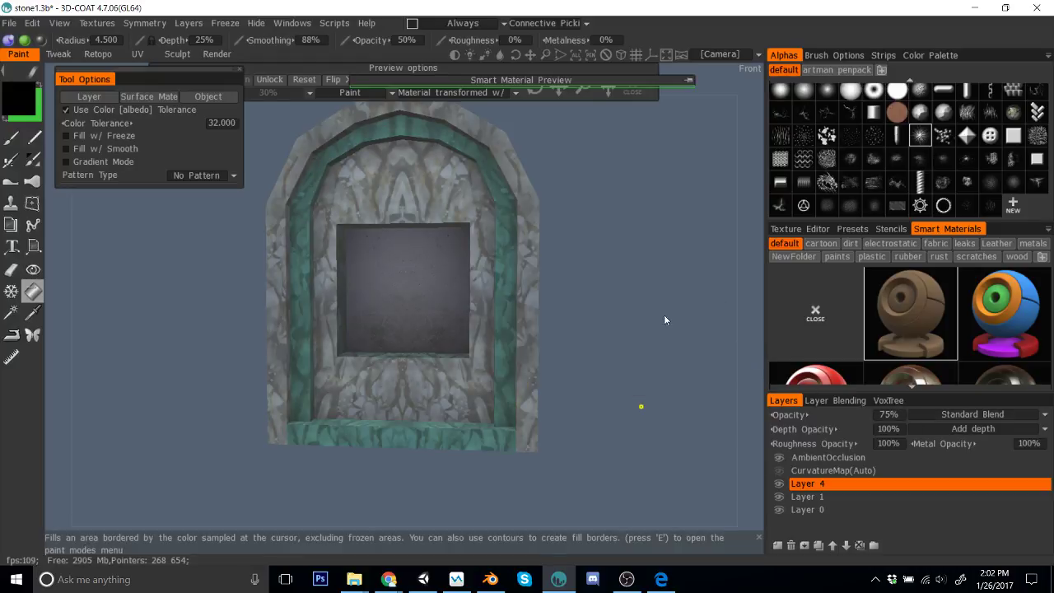
pyautogui.moveTo(665, 320)
pyautogui.mouseDown()
pyautogui.moveTo(622, 360)
pyautogui.moveTo(595, 358)
pyautogui.moveTo(612, 345)
pyautogui.moveTo(624, 357)
pyautogui.moveTo(650, 335)
pyautogui.mouseUp()
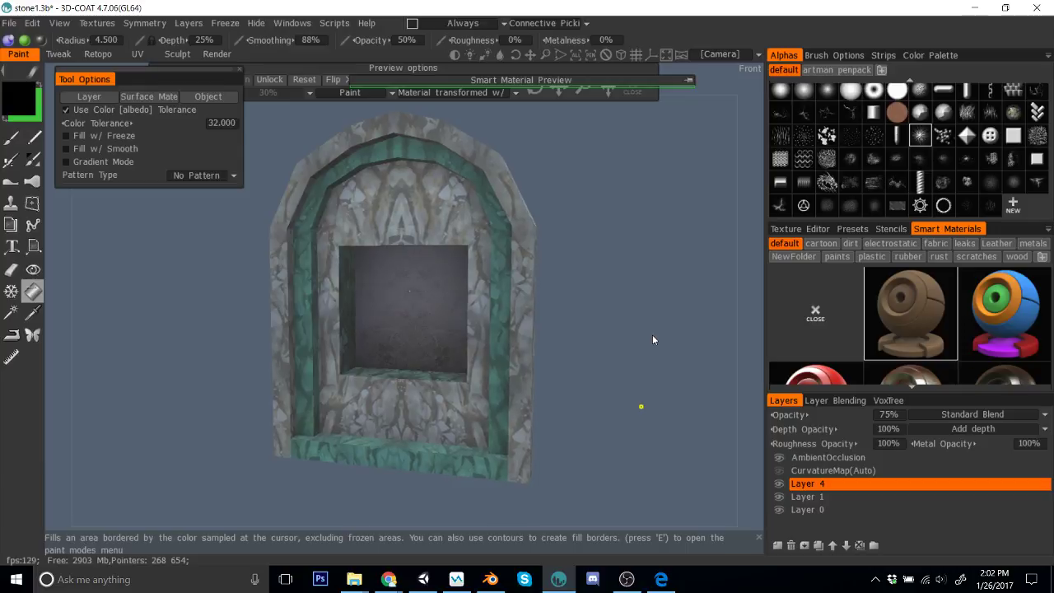
# Step: Save the grey and teal window variant as a new 3B file named stone2 in the windows folder
pyautogui.click(32, 23)
pyautogui.moveTo(6, 23)
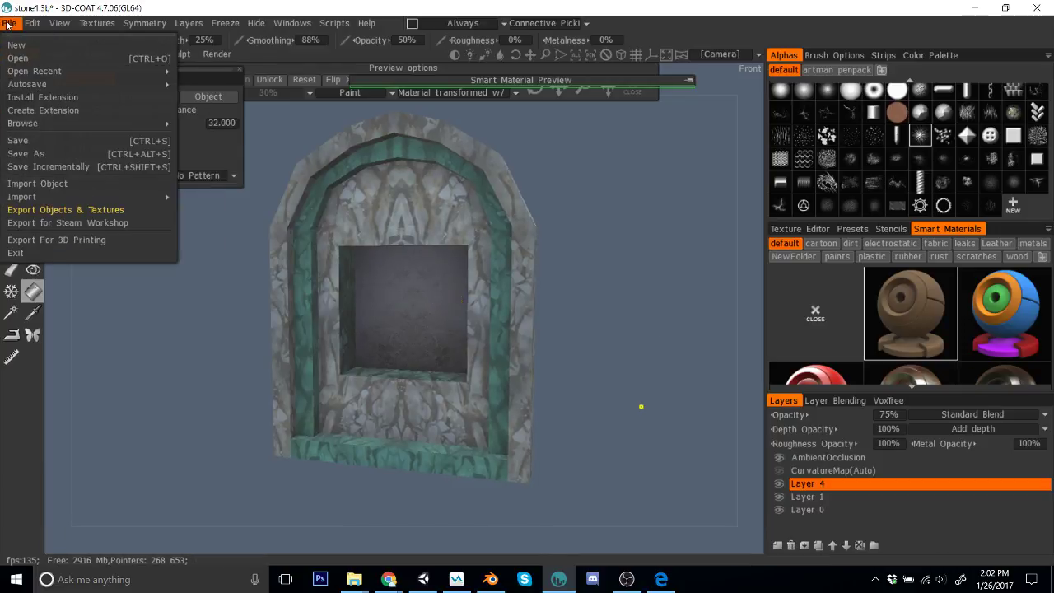
pyautogui.click(43, 152)
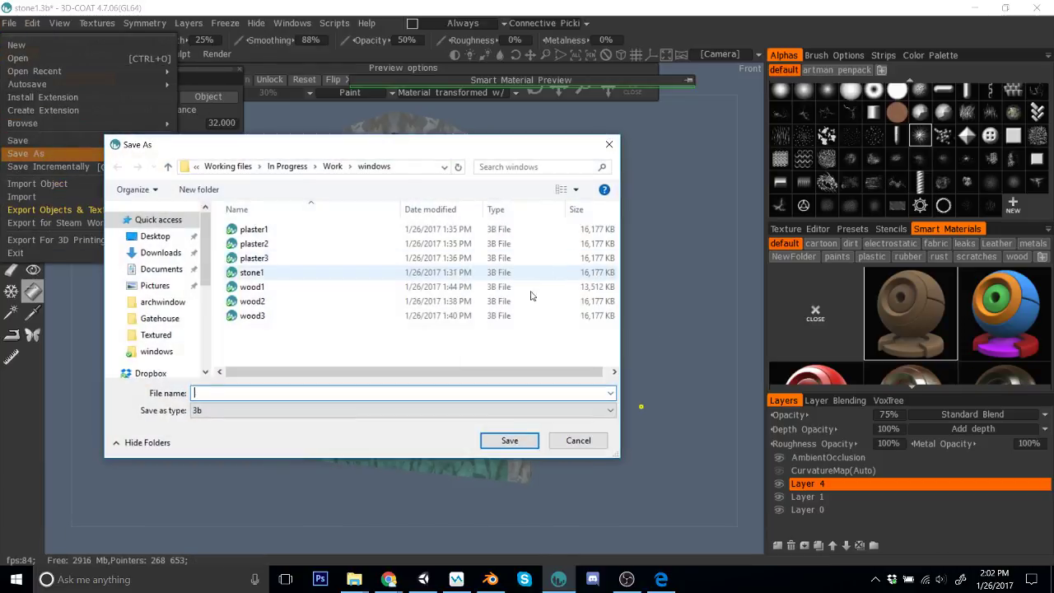
pyautogui.write('stone2')
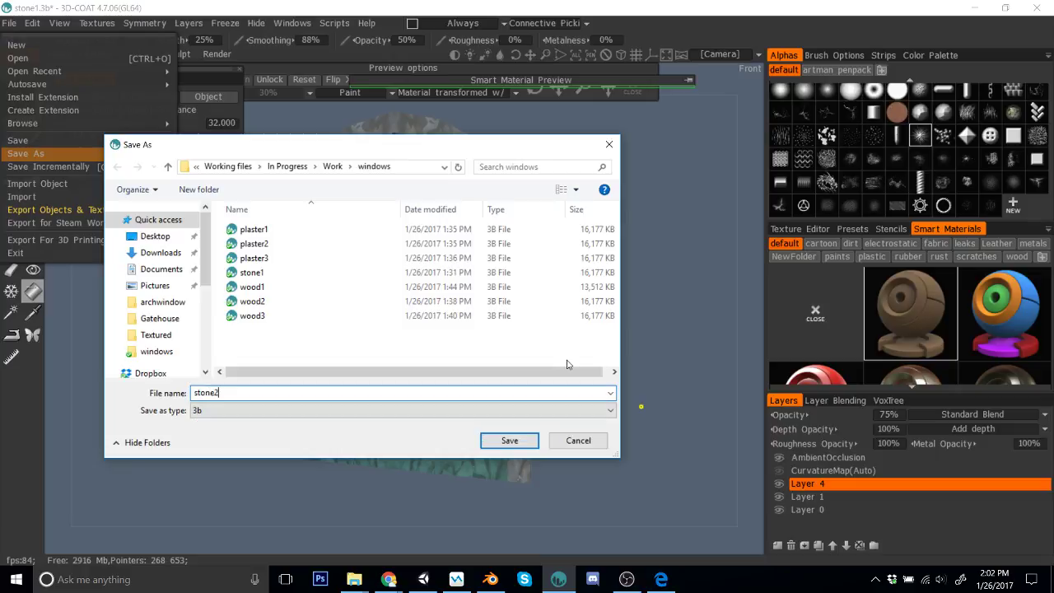
pyautogui.press('Return')
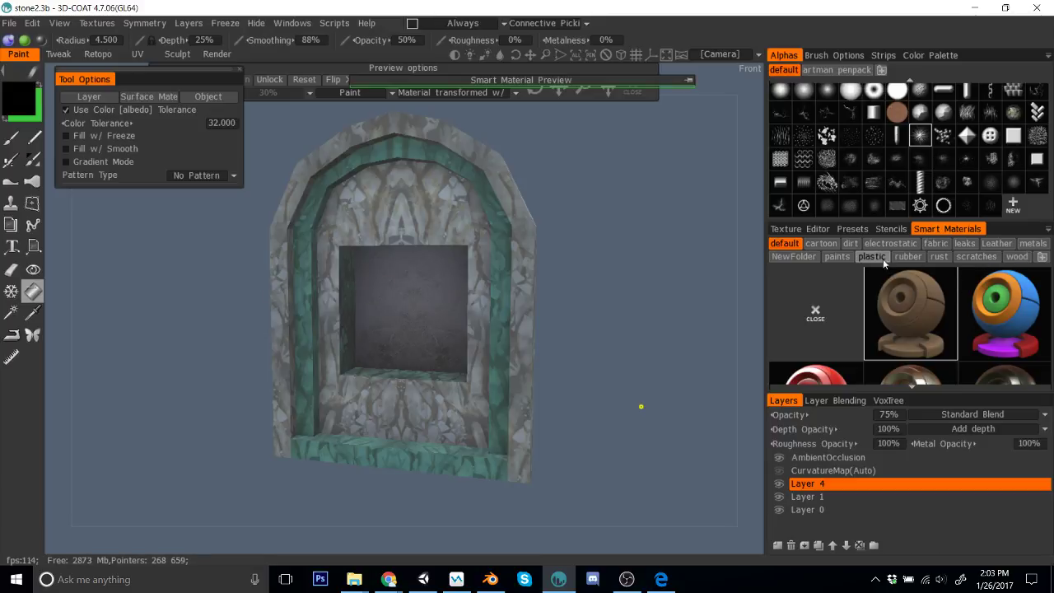
# Step: Start a new smart material in the NewFolder category
pyautogui.click(796, 258)
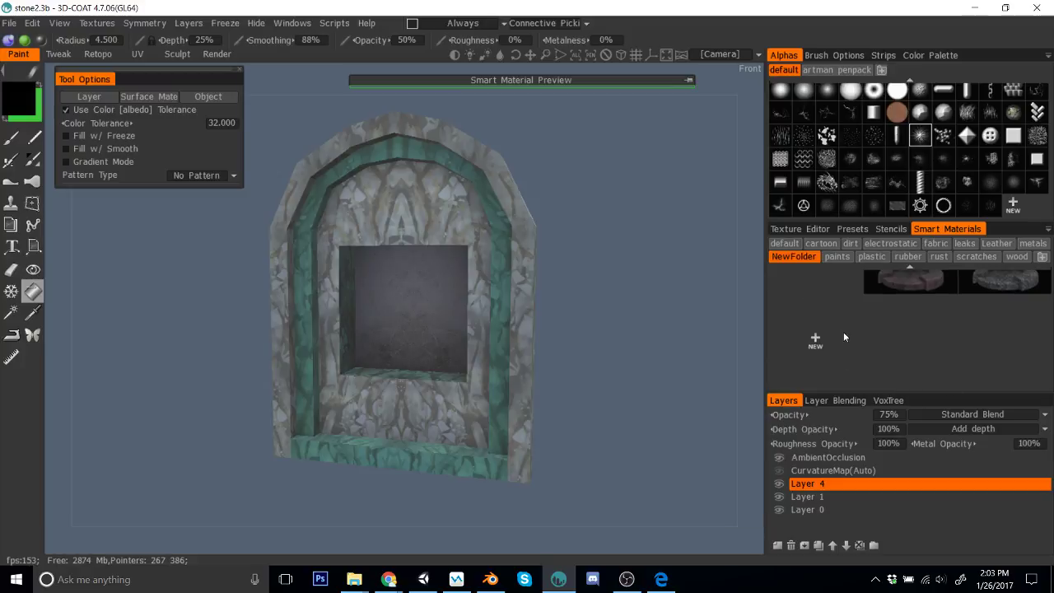
pyautogui.click(811, 340)
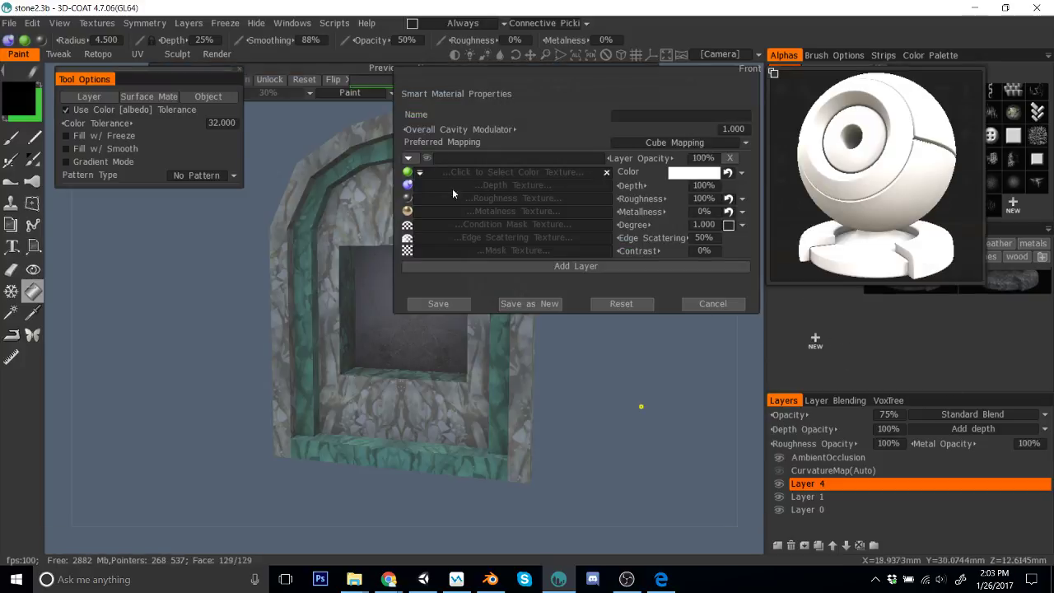
pyautogui.click(423, 170)
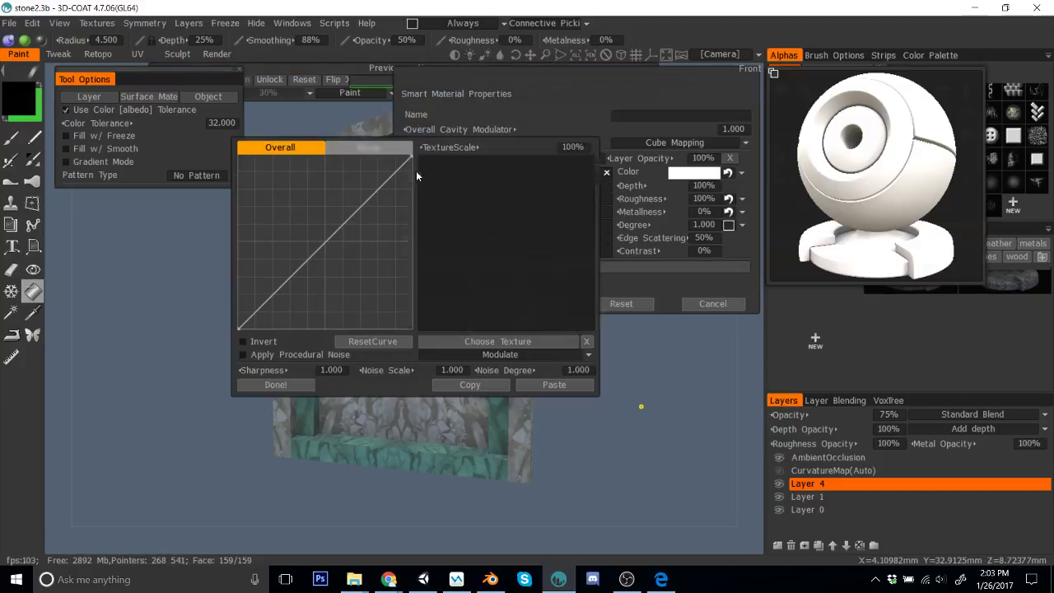
pyautogui.click(487, 339)
pyautogui.scroll(-2, 496, 312)
pyautogui.scroll(2, 497, 313)
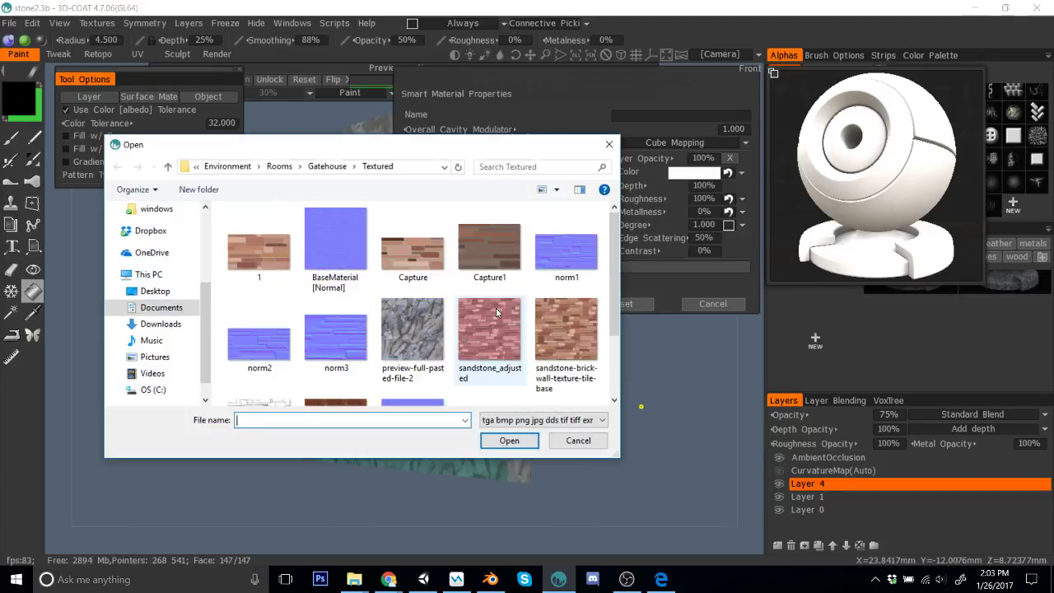
pyautogui.click(326, 167)
pyautogui.click(304, 168)
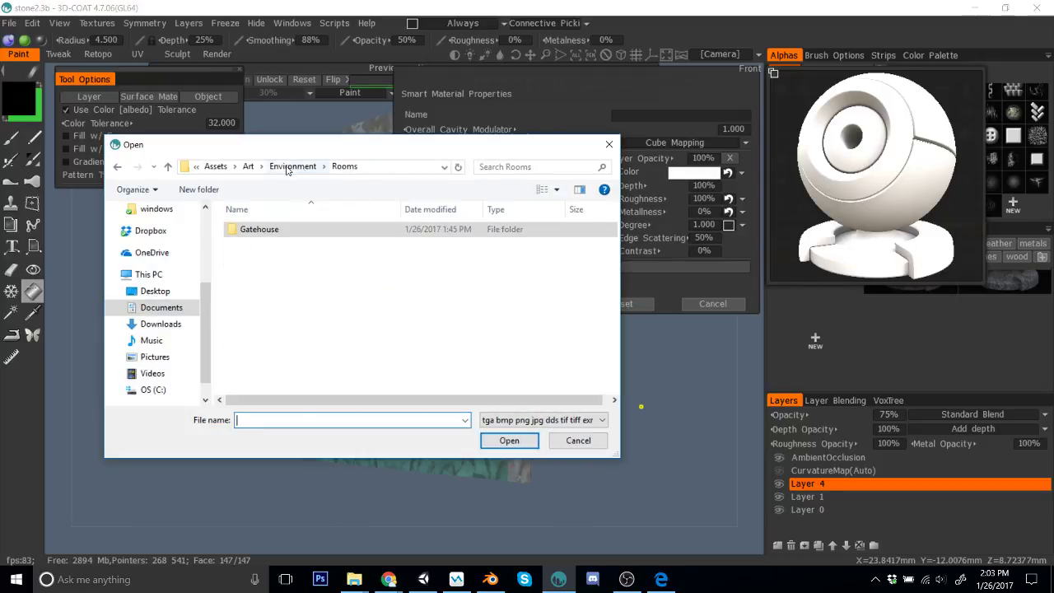
pyautogui.click(293, 166)
pyautogui.doubleClick(284, 334)
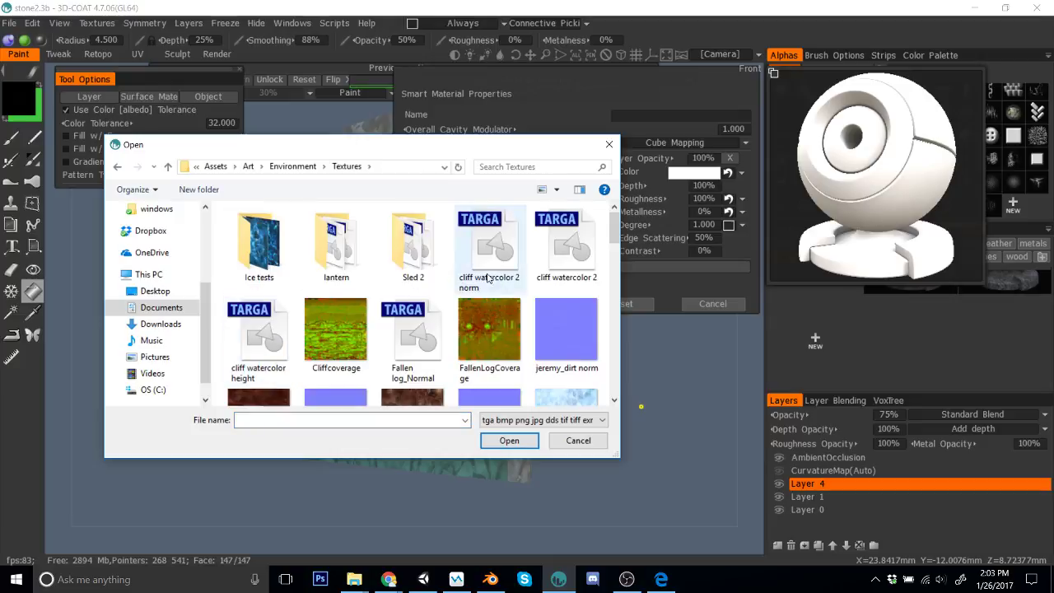
pyautogui.scroll(-5, 502, 288)
pyautogui.scroll(-10, 523, 309)
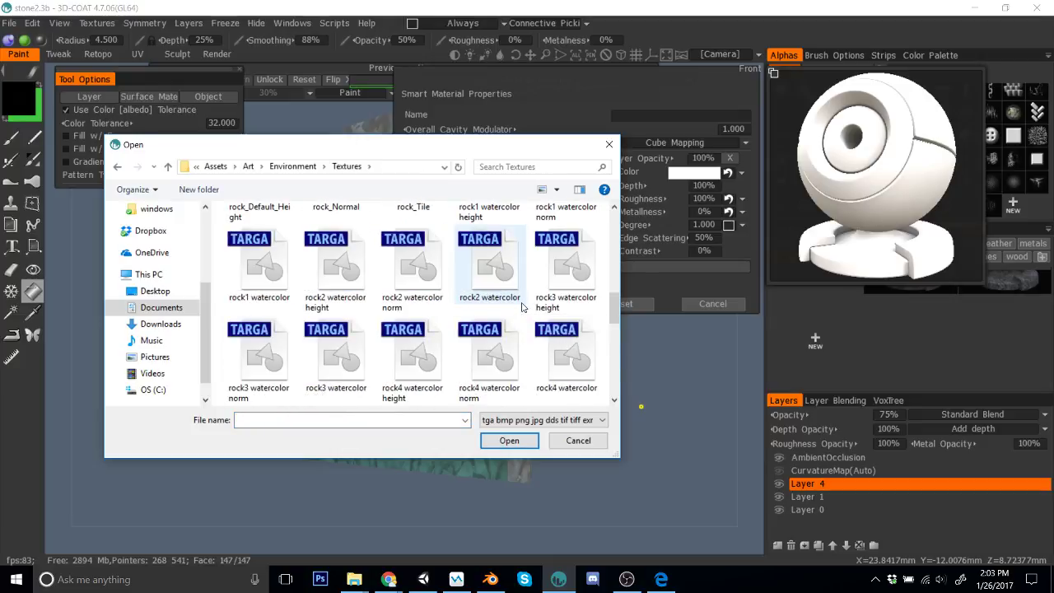
pyautogui.click(578, 441)
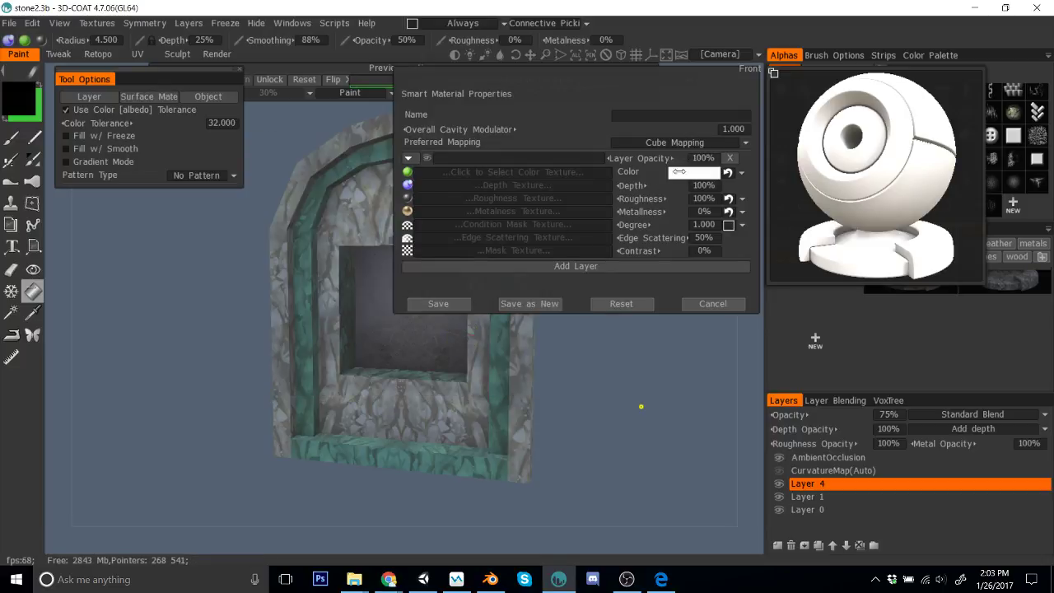
# Step: Assign the image preview-full-texture_stone_stylized_option6a as the new material's color texture and save the material
pyautogui.click(425, 174)
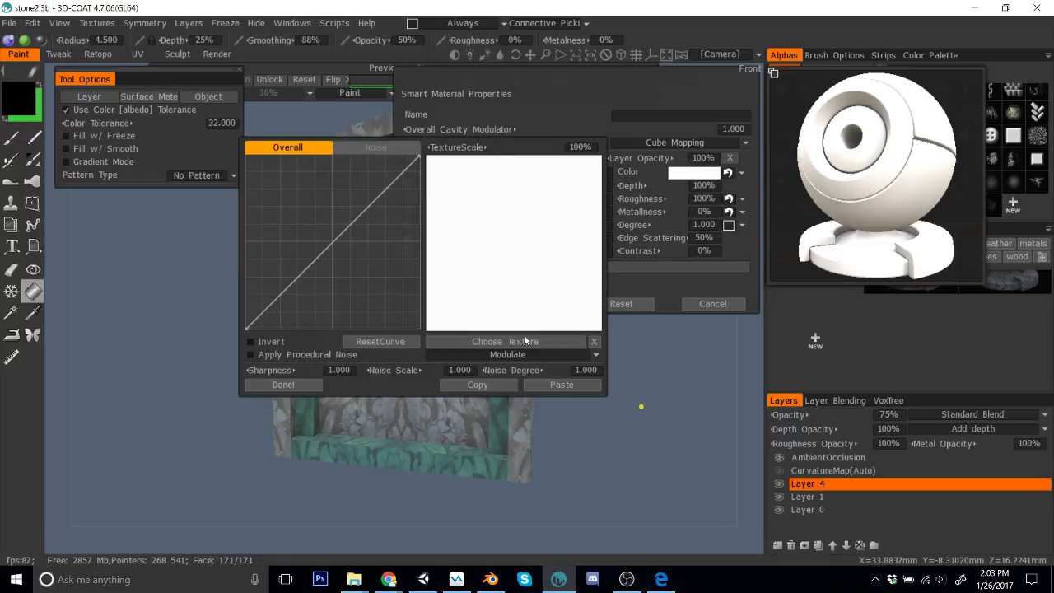
pyautogui.click(524, 340)
pyautogui.scroll(-2, 511, 243)
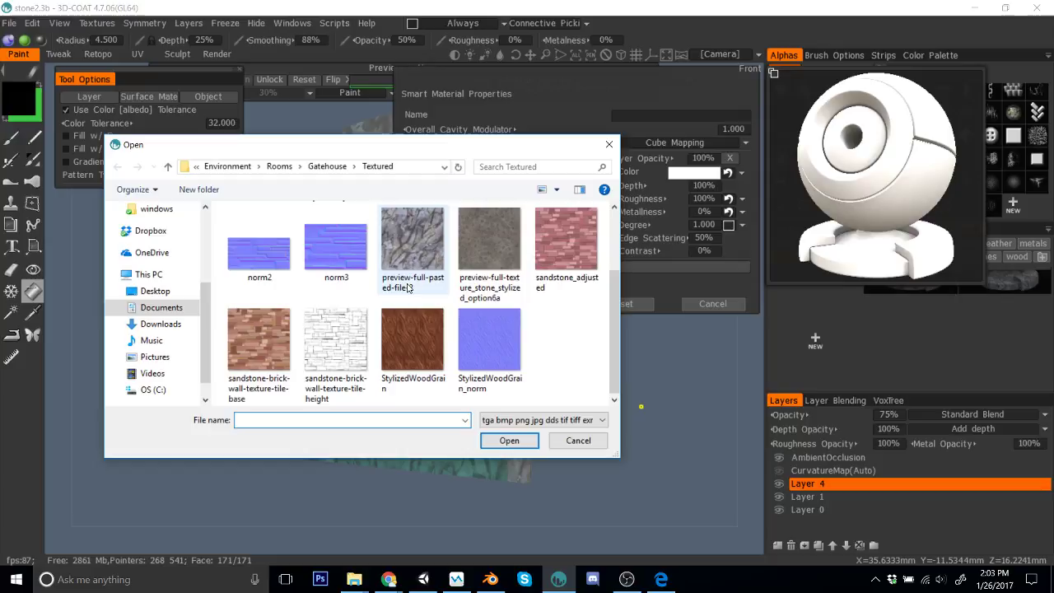
pyautogui.click(511, 243)
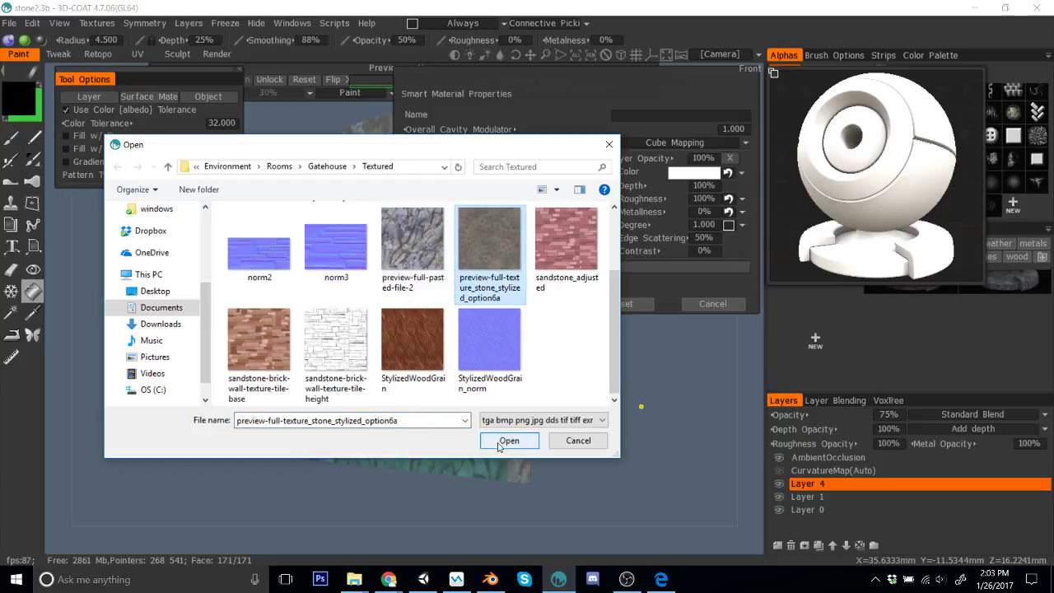
pyautogui.click(504, 440)
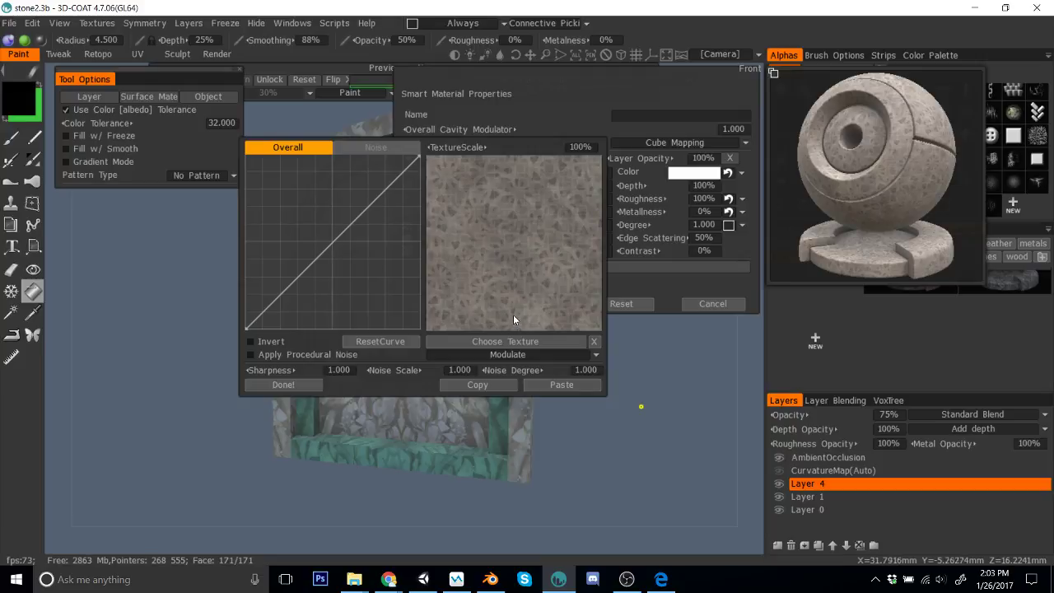
pyautogui.click(277, 385)
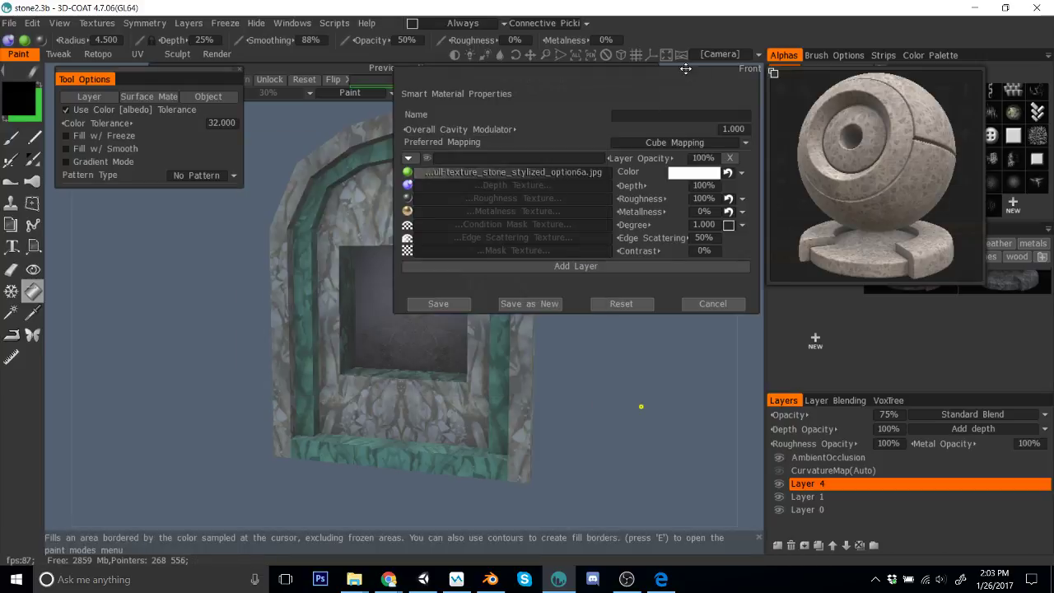
pyautogui.click(454, 301)
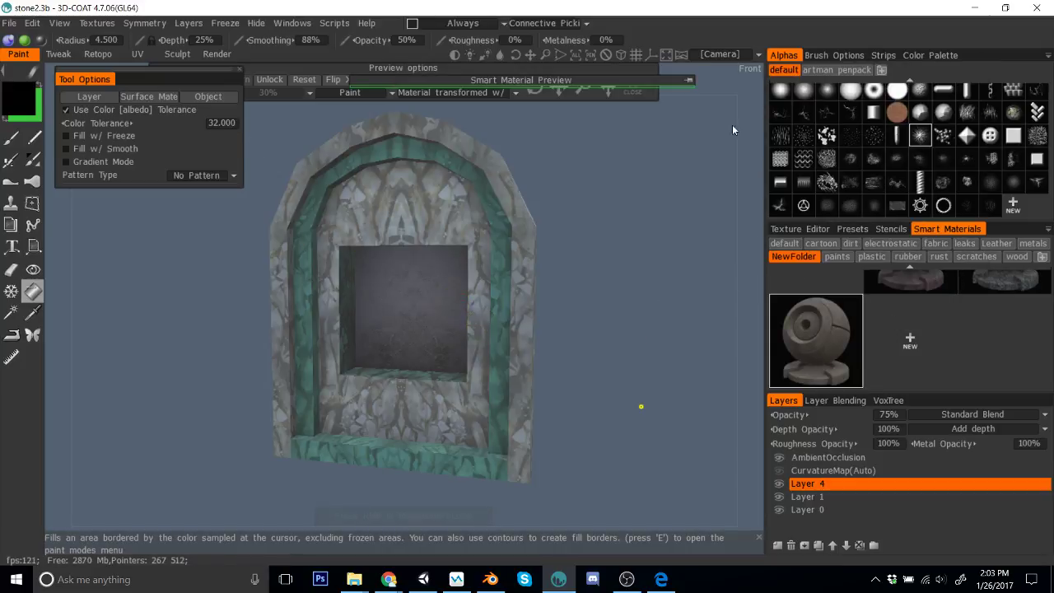
# Step: Keep the smart material preview shown in the viewport and delete the tint layer, Layer 4
pyautogui.click(689, 82)
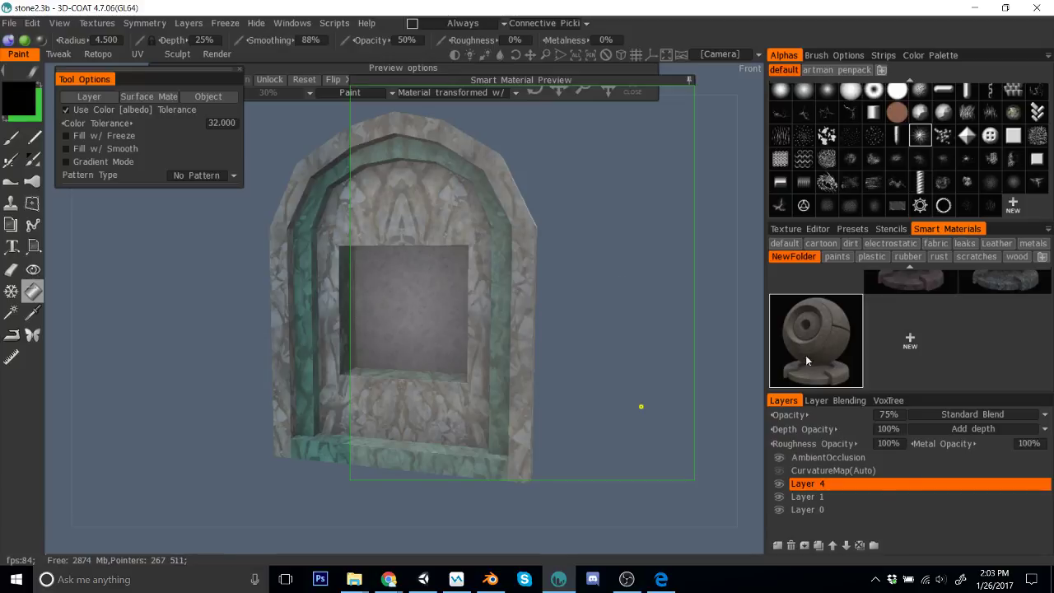
pyautogui.click(791, 547)
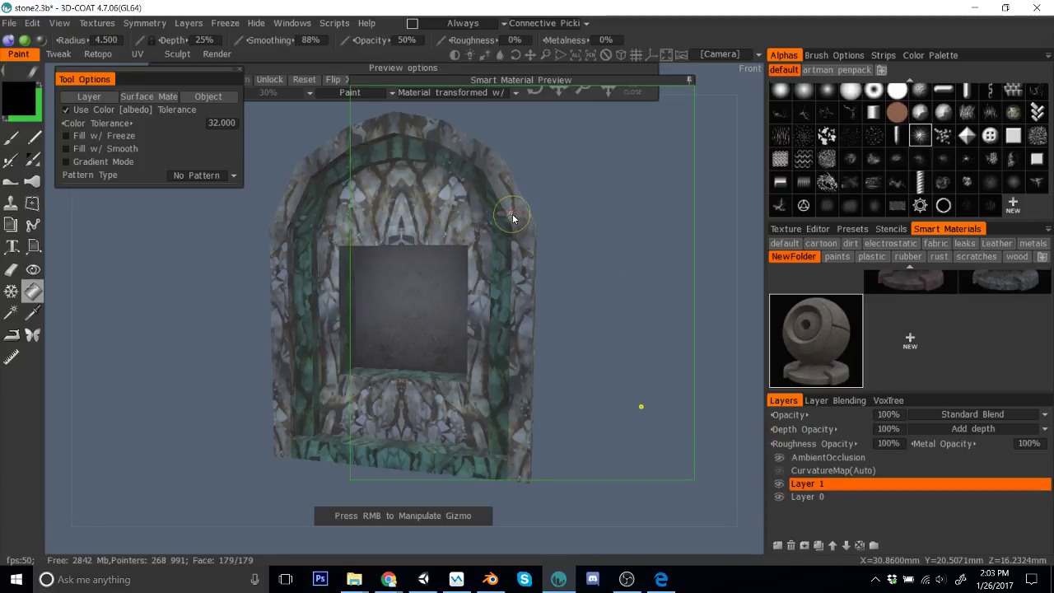
# Step: Set the paint opacity to 100% and position the material preview over the whole window model
pyautogui.click(406, 40)
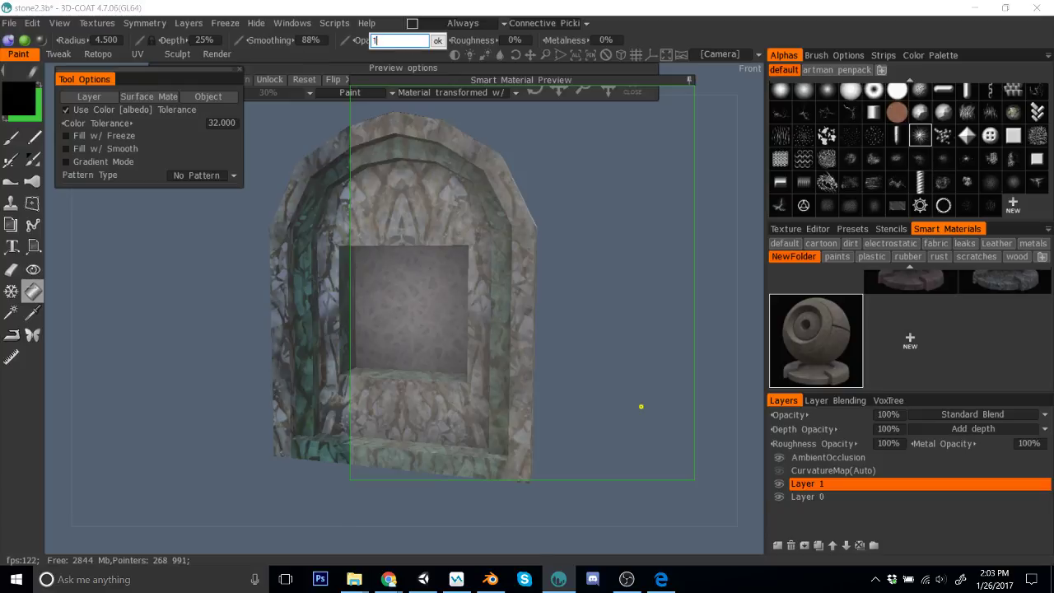
pyautogui.press('Return')
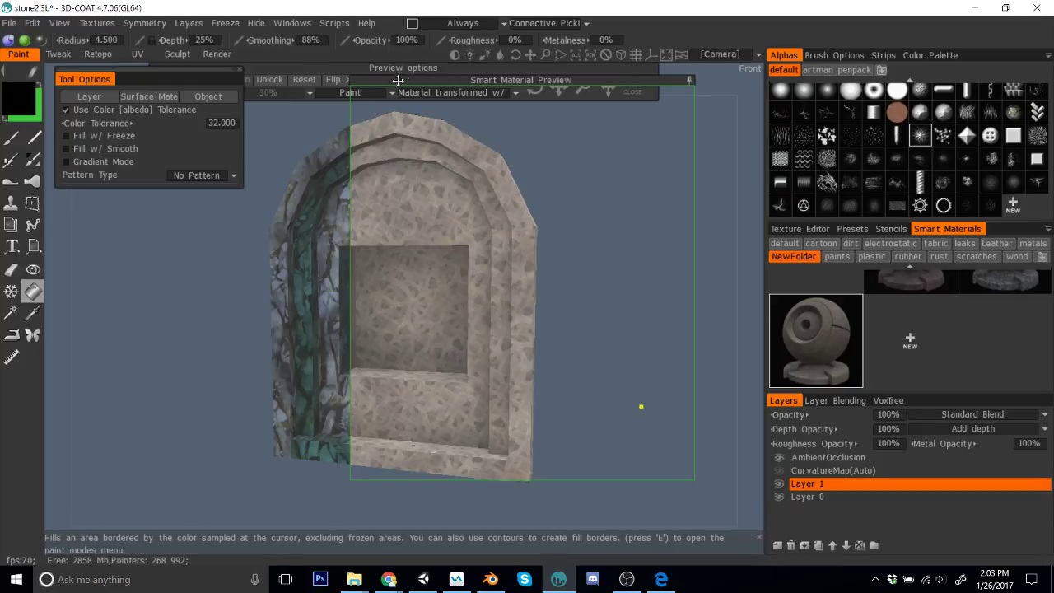
pyautogui.moveTo(397, 80); pyautogui.dragTo(311, 96)
# Step: Edit the new stone material with its properties beside the model, lowering the dark end of the color texture's curve
pyautogui.moveTo(822, 329)
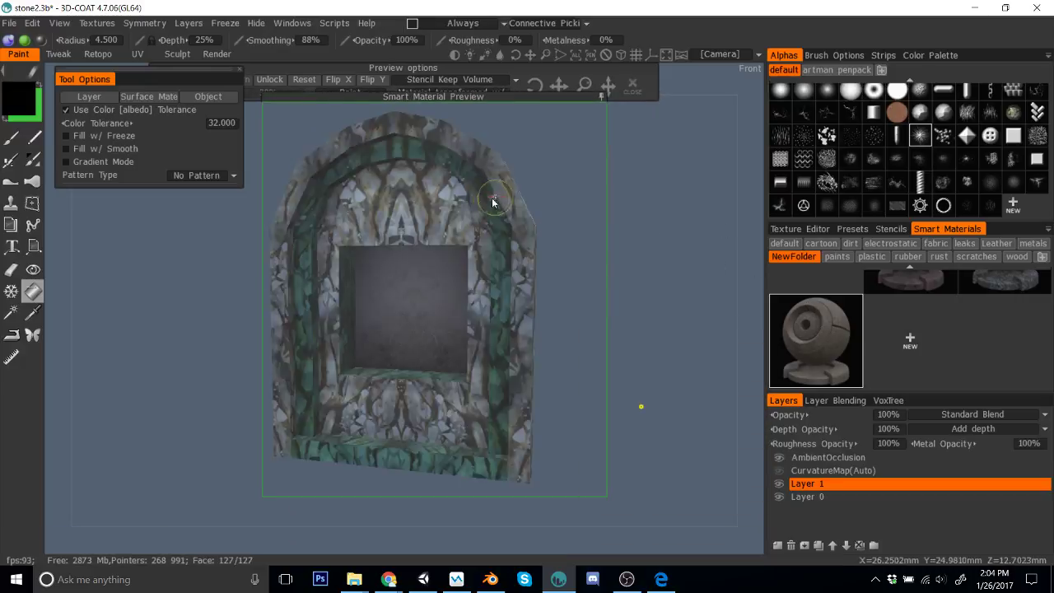
pyautogui.rightClick(815, 337)
pyautogui.click(876, 298)
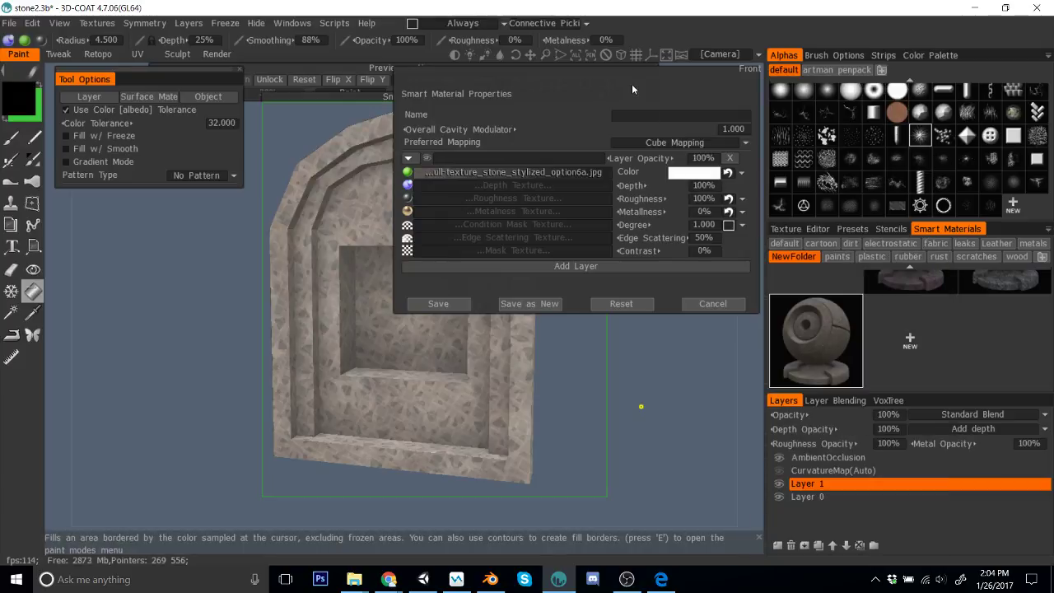
pyautogui.moveTo(632, 84); pyautogui.dragTo(891, 135)
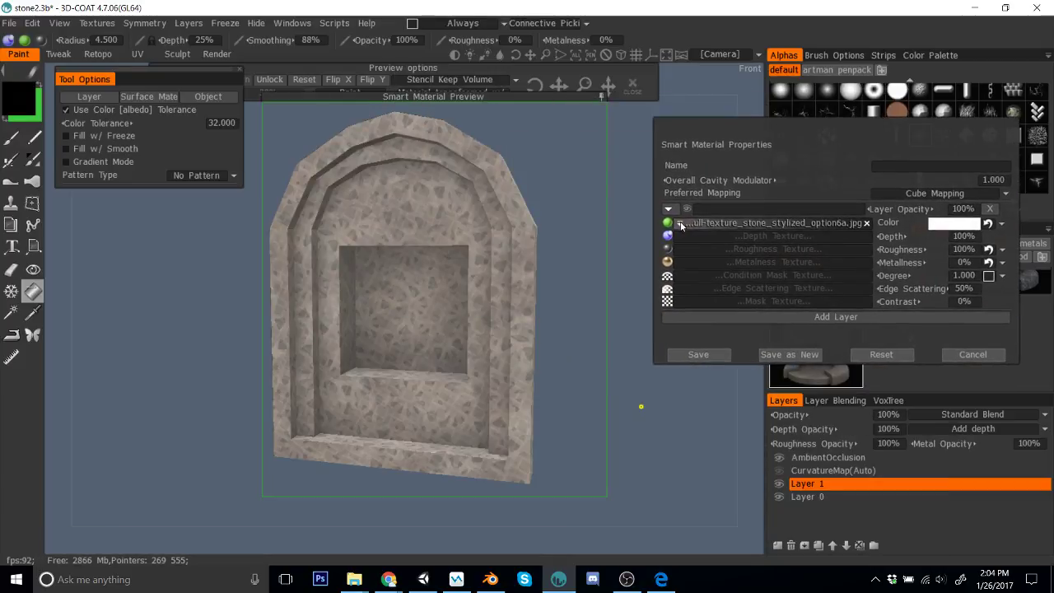
pyautogui.click(683, 224)
pyautogui.moveTo(614, 214); pyautogui.dragTo(547, 297)
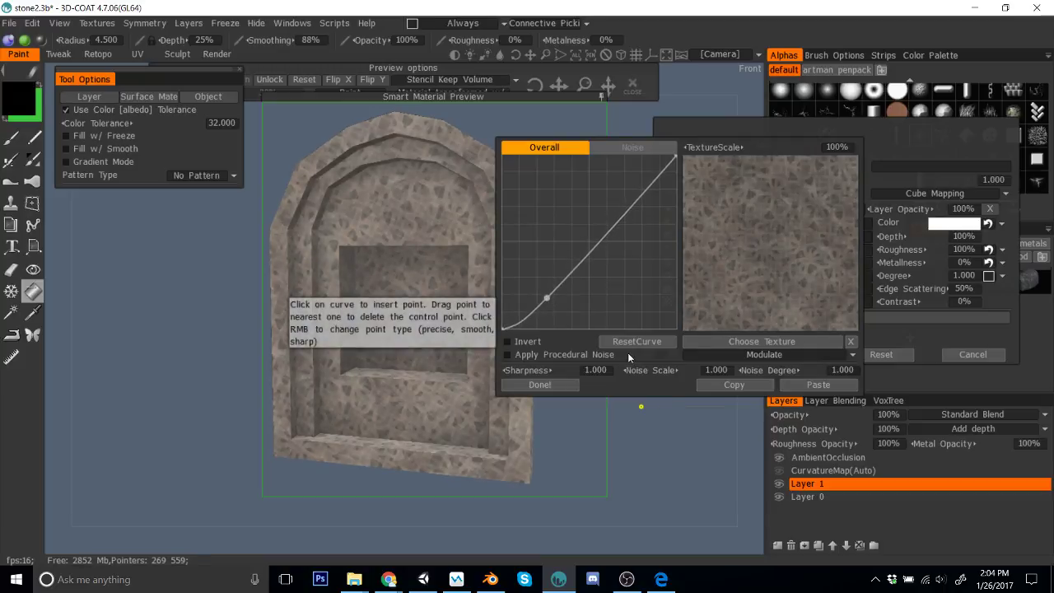
pyautogui.click(560, 386)
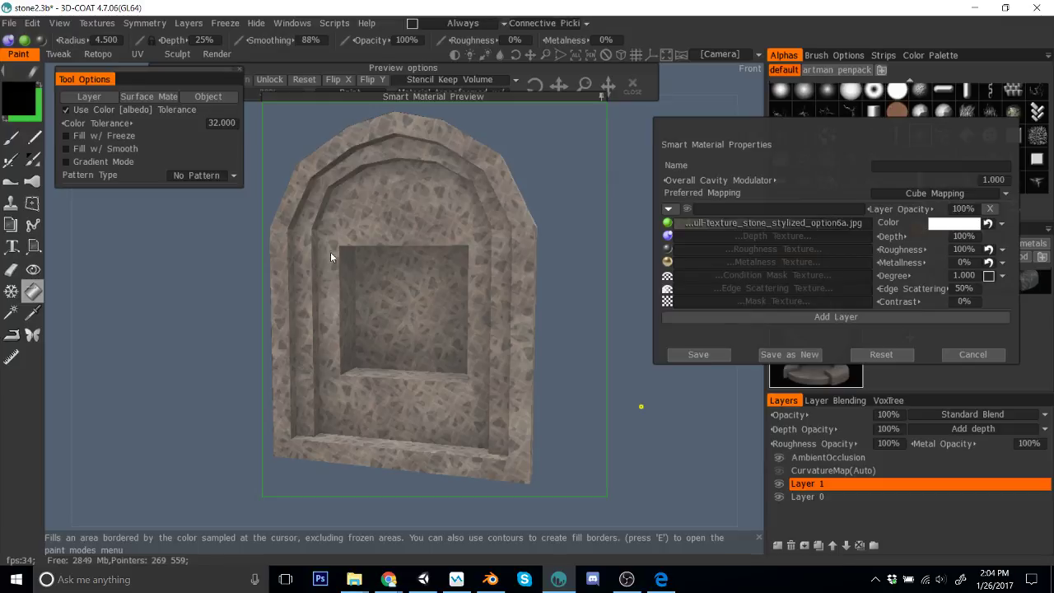
# Step: Tint the stone material pale purple with hue 251, saturation 31% and lightness 96%, keeping the window model in view
pyautogui.click(959, 223)
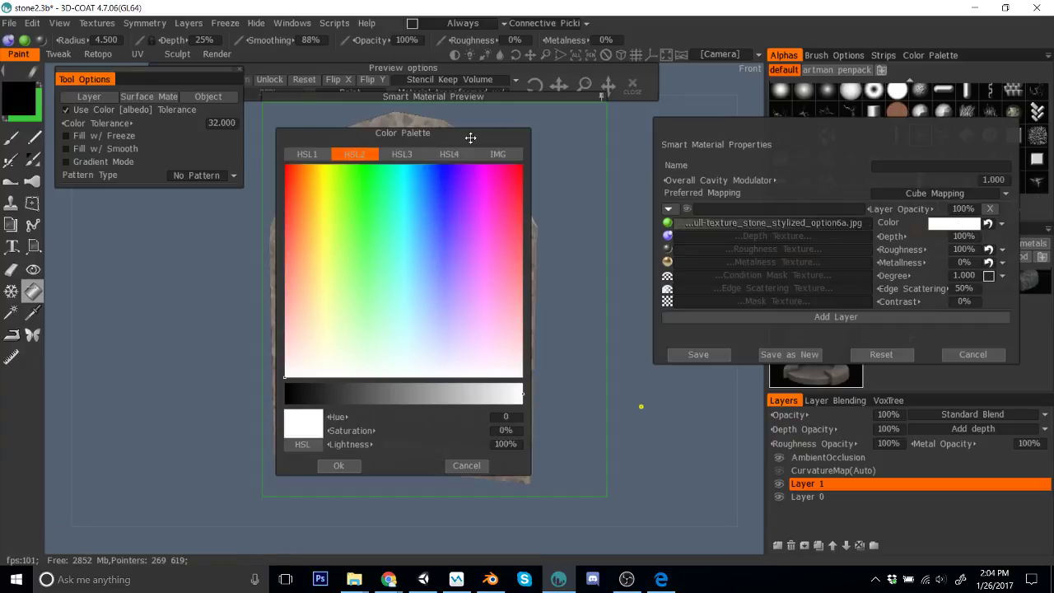
pyautogui.moveTo(473, 111); pyautogui.dragTo(852, 99)
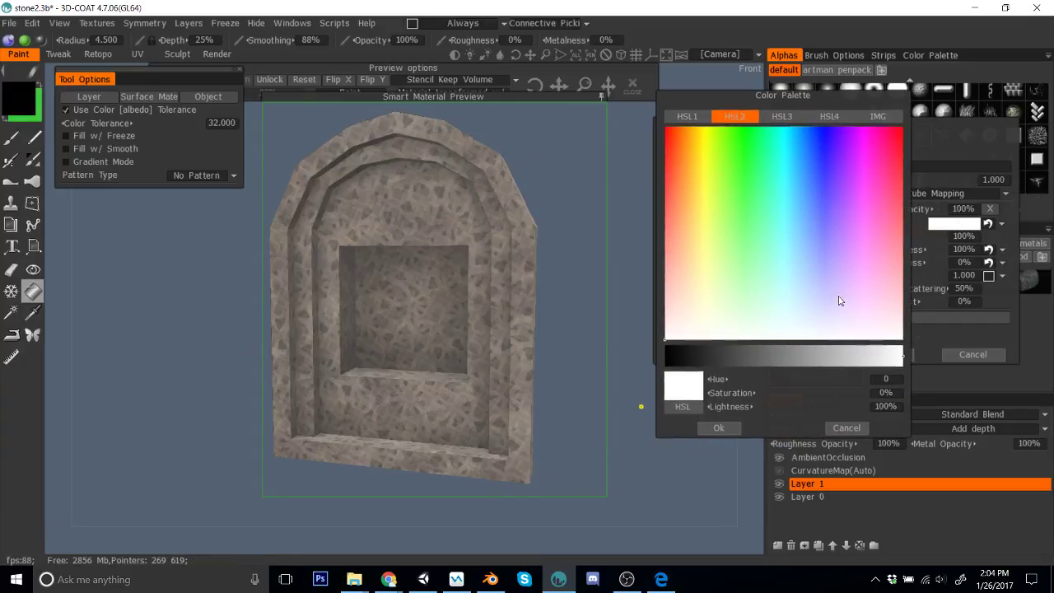
pyautogui.moveTo(857, 363); pyautogui.dragTo(902, 356)
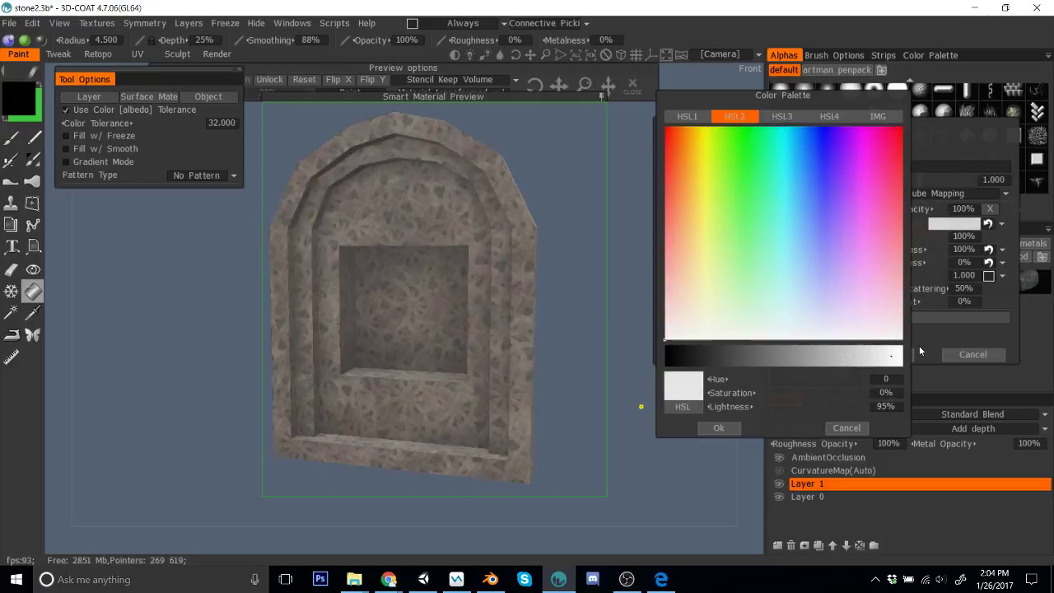
pyautogui.click(737, 277)
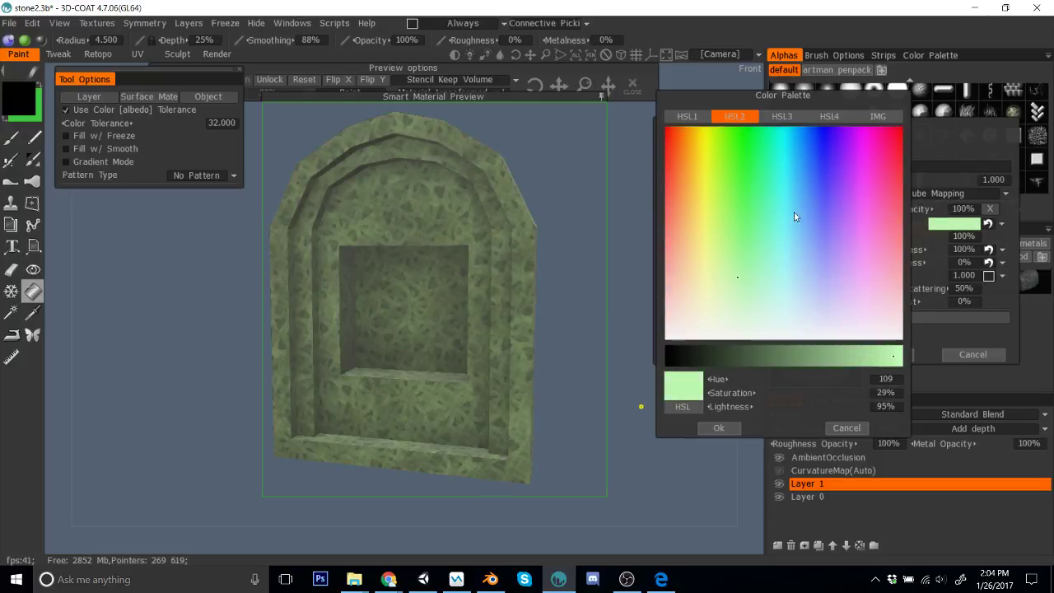
pyautogui.click(675, 208)
pyautogui.moveTo(674, 206); pyautogui.dragTo(830, 275)
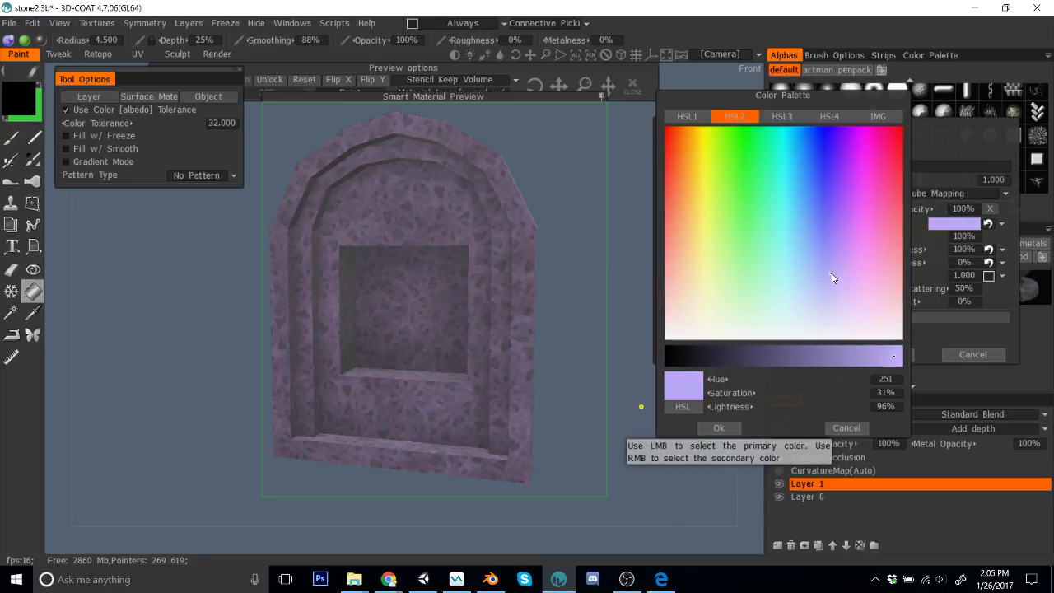
pyautogui.click(727, 428)
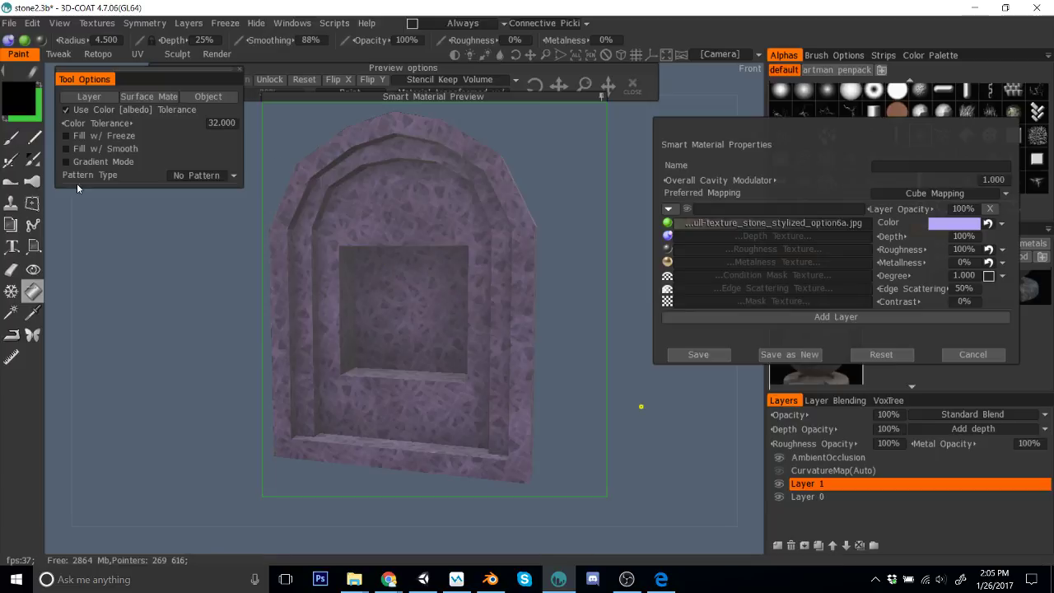
# Step: Fill the Frame 3 and Base surface materials with the purple-tinted stone material
pyautogui.click(129, 98)
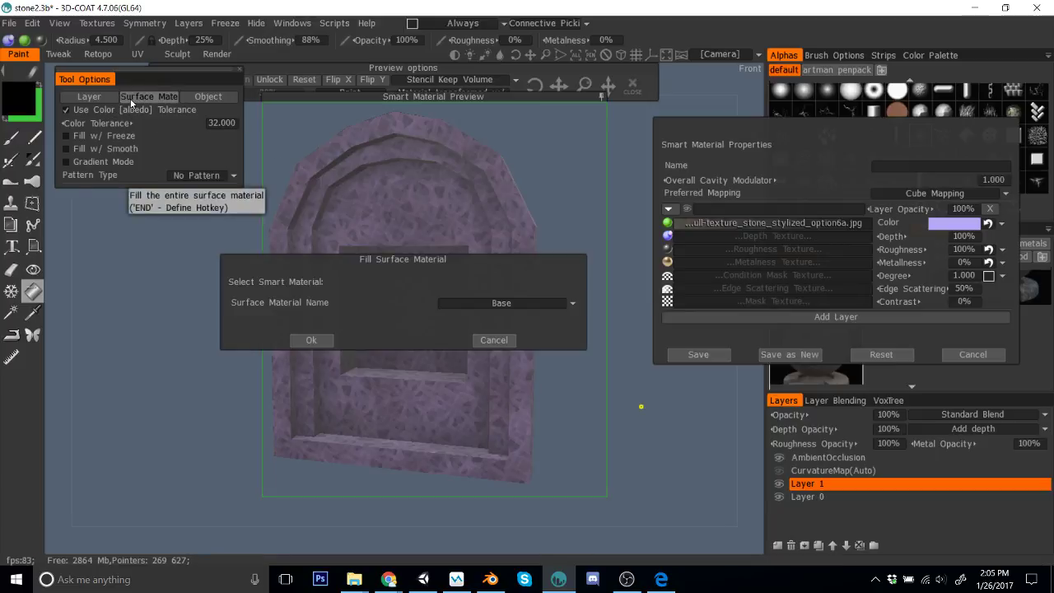
pyautogui.click(501, 303)
pyautogui.click(474, 347)
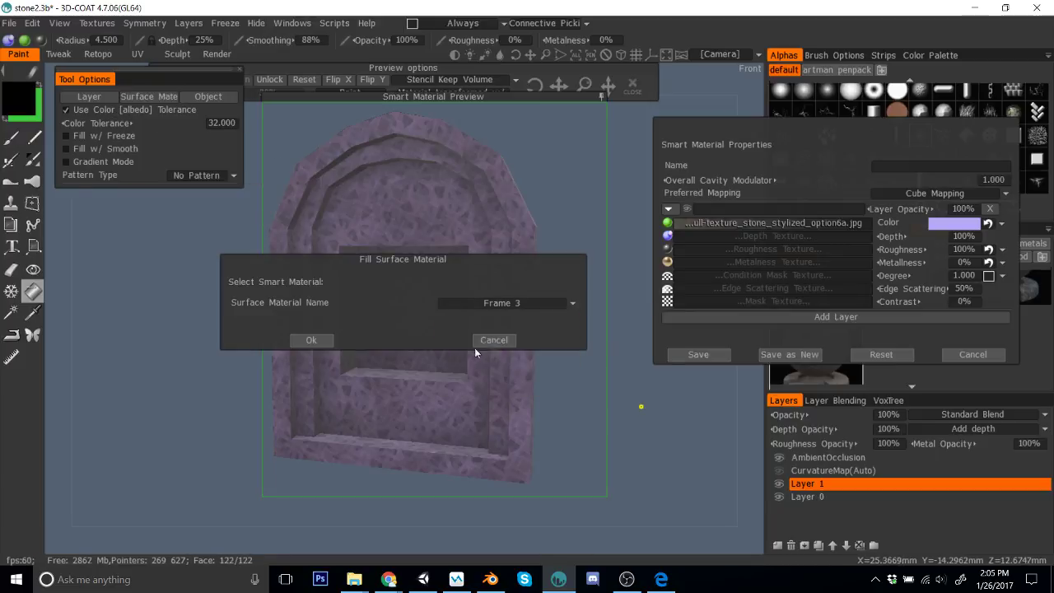
pyautogui.click(300, 343)
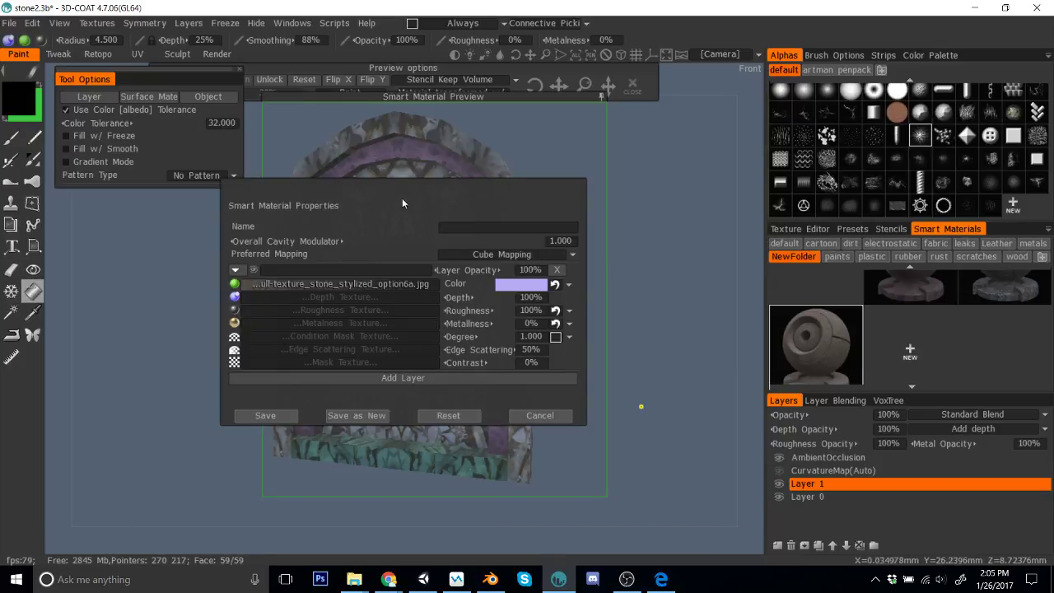
pyautogui.moveTo(552, 185); pyautogui.dragTo(1053, 161)
pyautogui.click(143, 96)
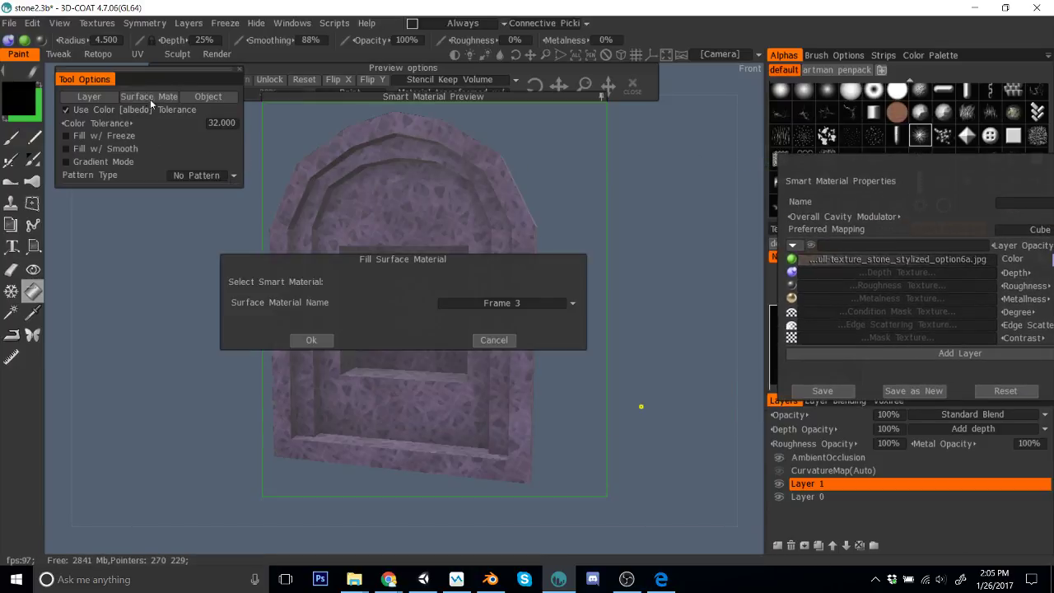
pyautogui.click(527, 303)
pyautogui.click(466, 332)
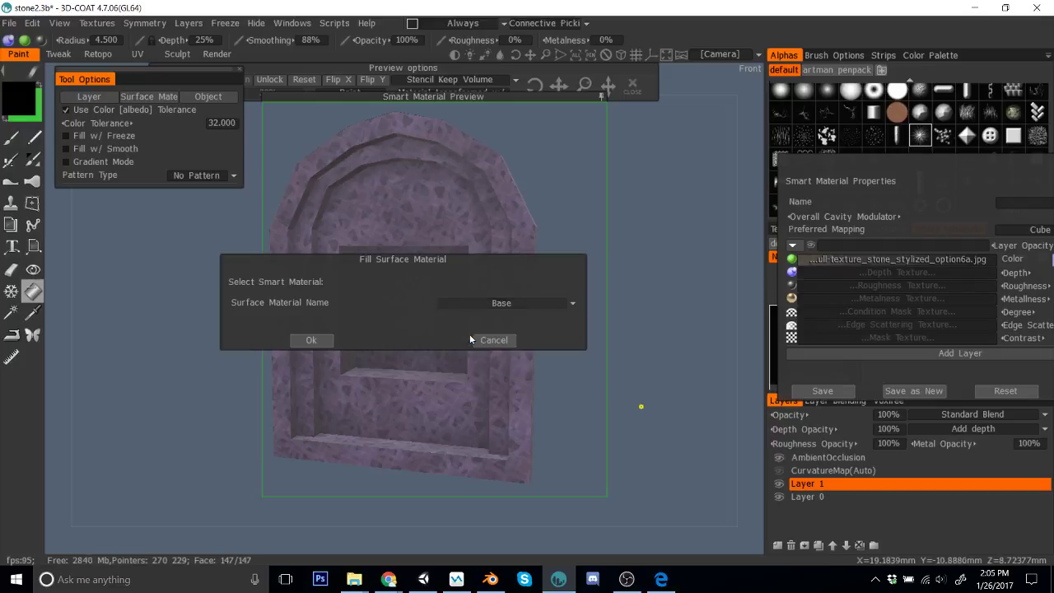
pyautogui.click(309, 339)
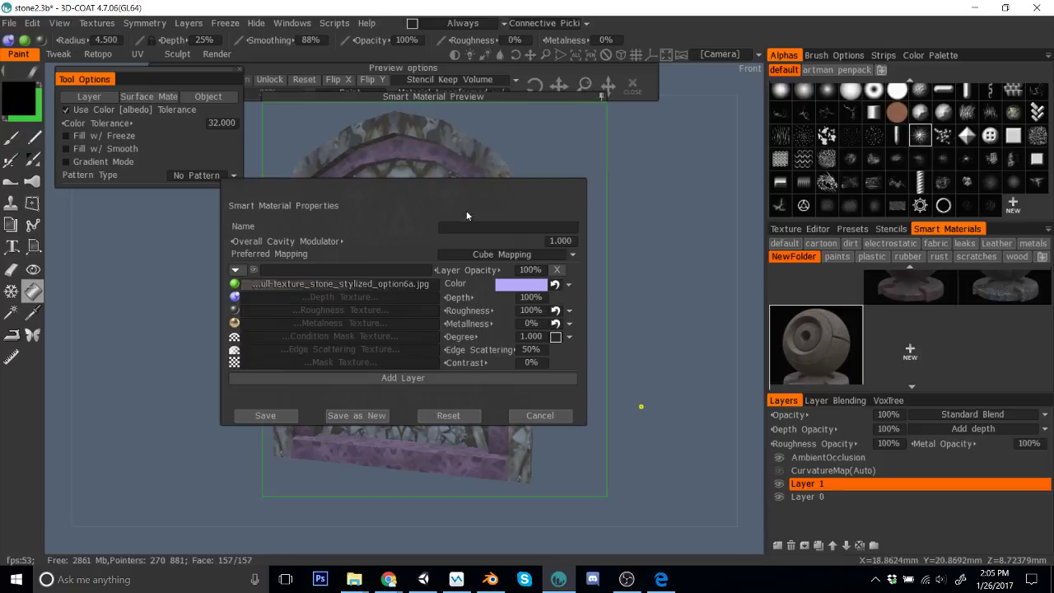
# Step: Lighten the stone material's tint to hue 248, saturation 9% and lightness 96%, keeping the window model in view
pyautogui.moveTo(427, 189); pyautogui.dragTo(871, 137)
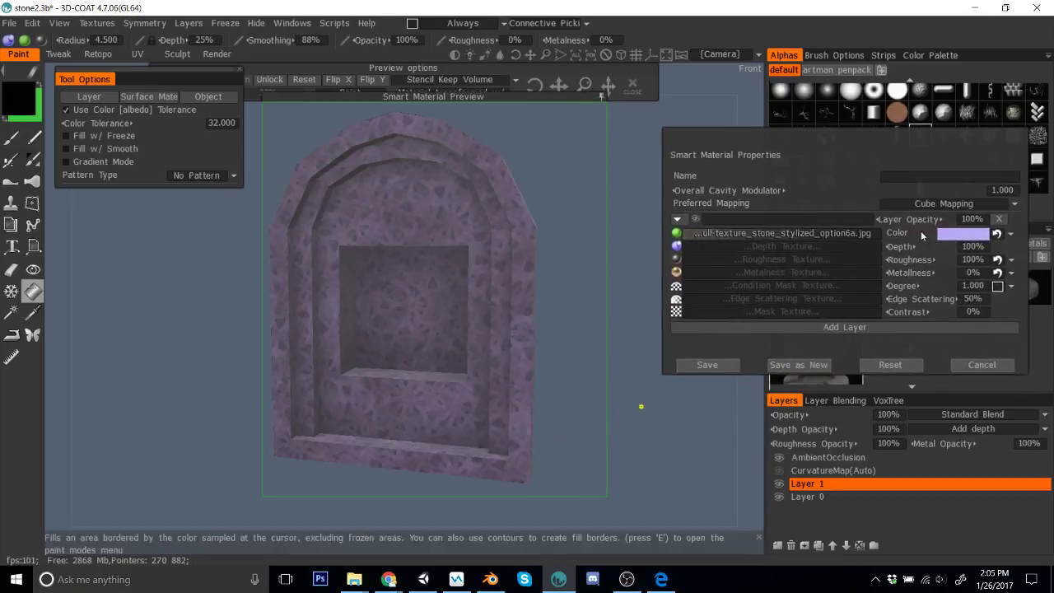
pyautogui.click(960, 233)
pyautogui.click(448, 357)
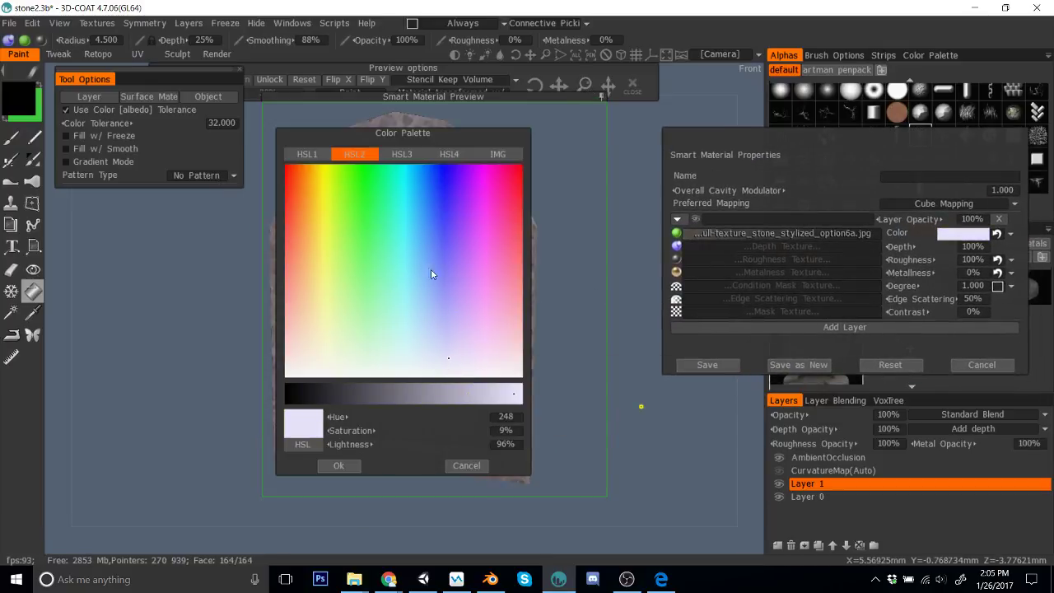
pyautogui.moveTo(445, 142); pyautogui.dragTo(804, 102)
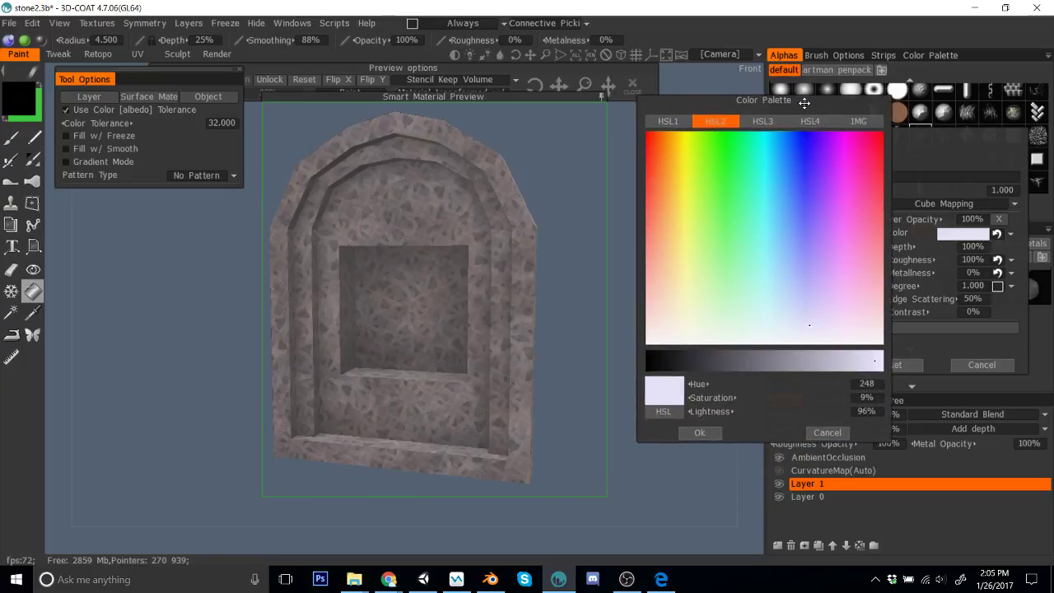
pyautogui.click(689, 428)
# Step: Fill the Frame4 and Frame1 surface materials with the pale-tinted stone material
pyautogui.click(120, 96)
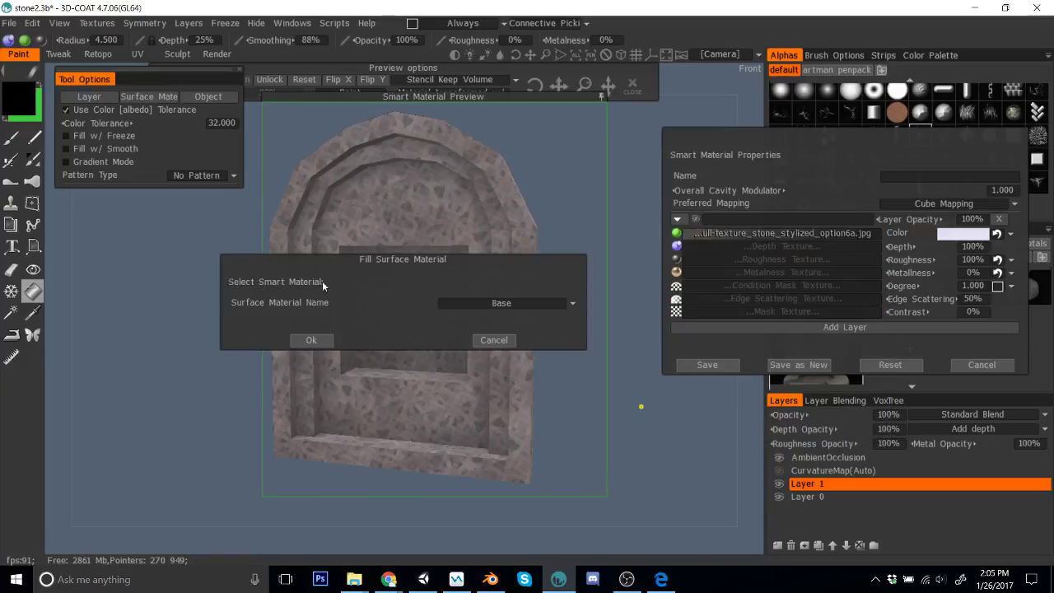
pyautogui.click(466, 303)
pyautogui.click(477, 352)
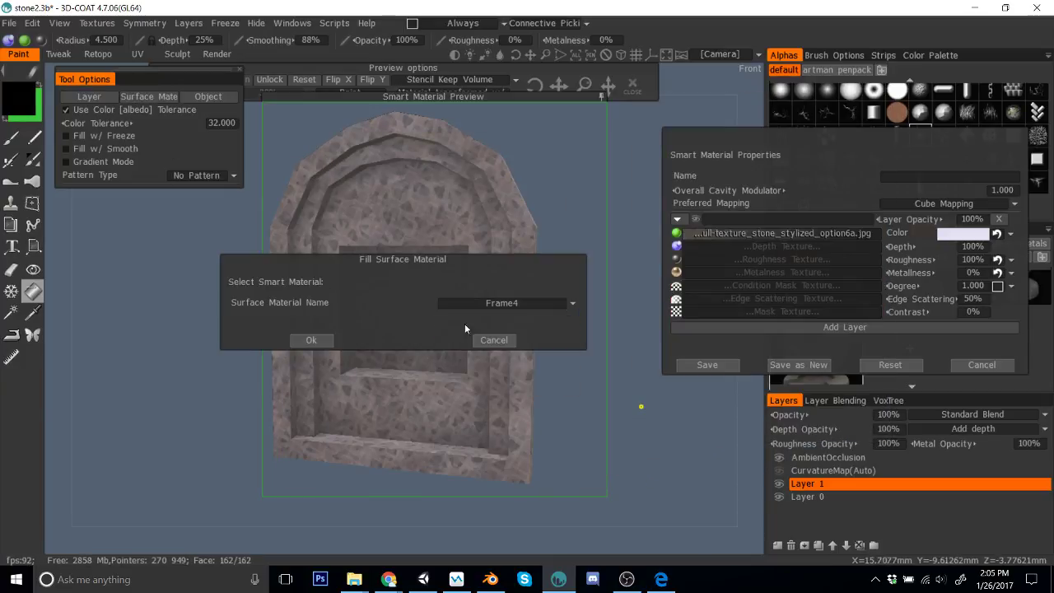
pyautogui.click(310, 340)
pyautogui.click(120, 97)
pyautogui.click(511, 303)
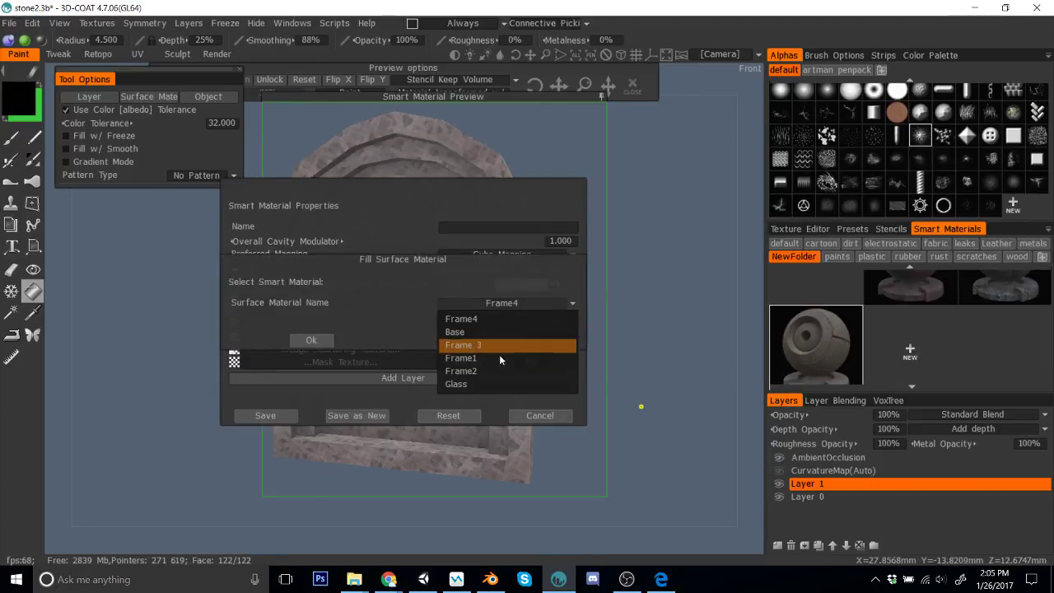
pyautogui.click(495, 360)
pyautogui.click(312, 339)
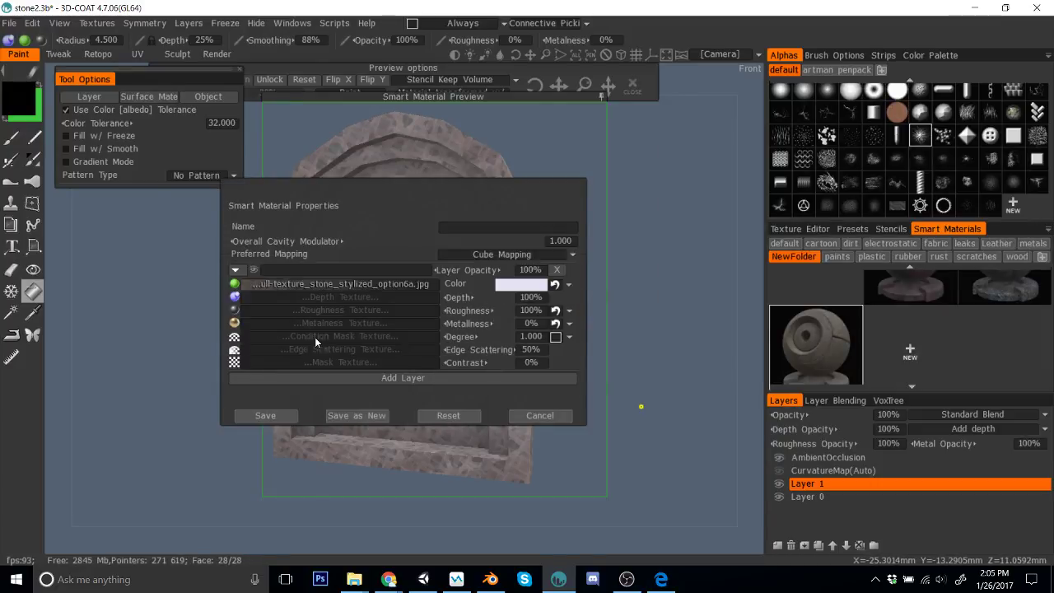
# Step: Fill one more frame surface material with the pale stone and check the painted window without the material preview
pyautogui.click(142, 97)
pyautogui.click(572, 303)
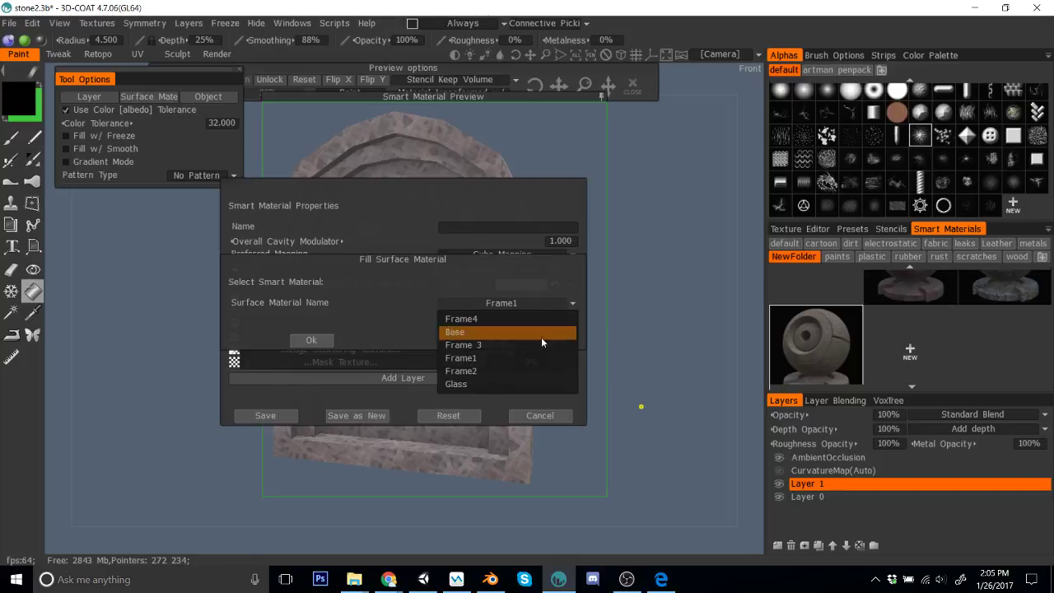
pyautogui.click(523, 363)
pyautogui.click(311, 339)
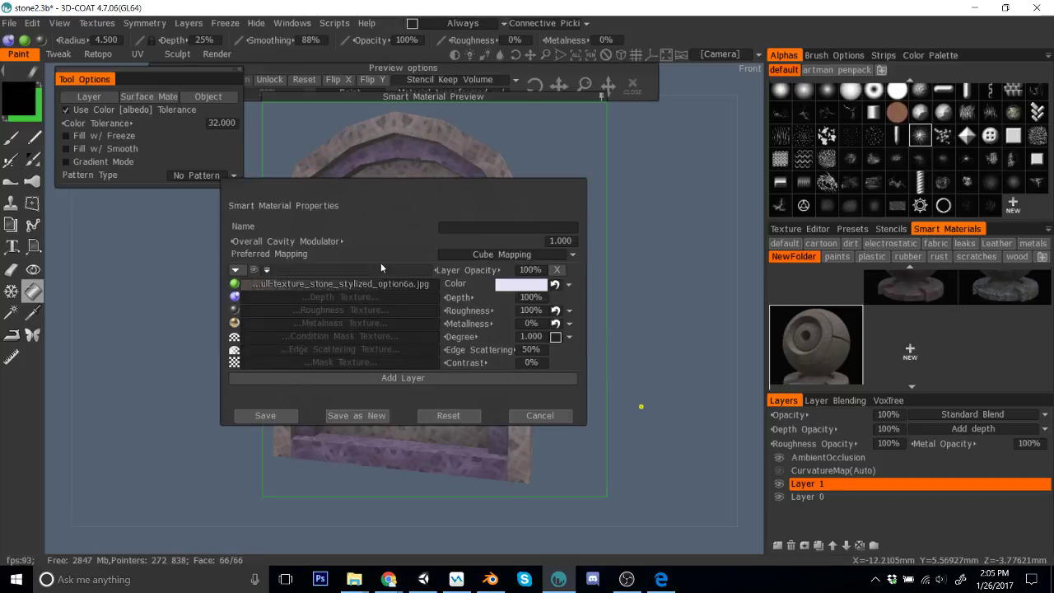
pyautogui.moveTo(422, 199); pyautogui.dragTo(918, 202)
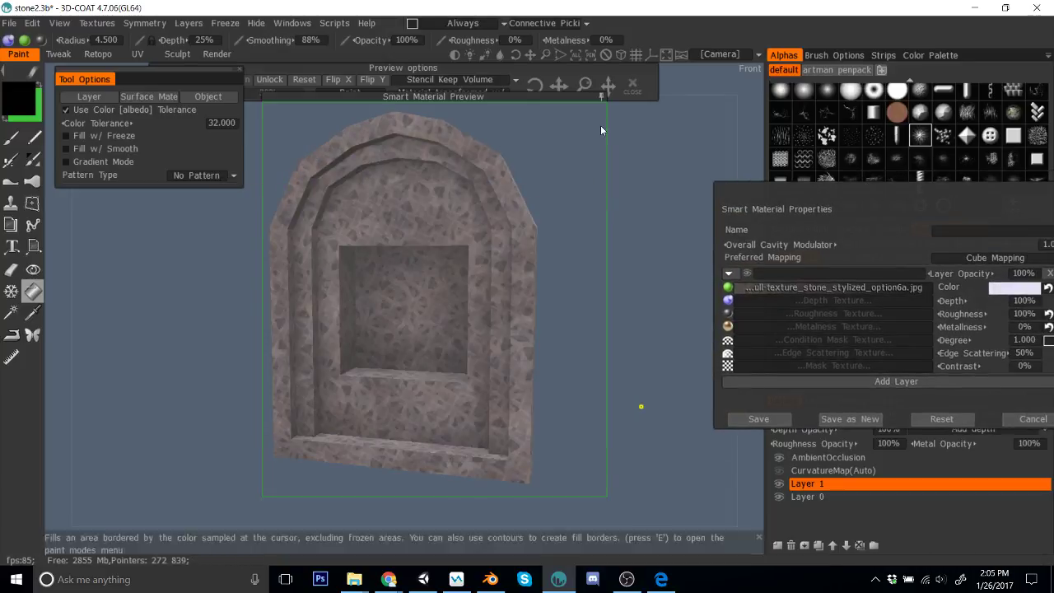
pyautogui.click(599, 95)
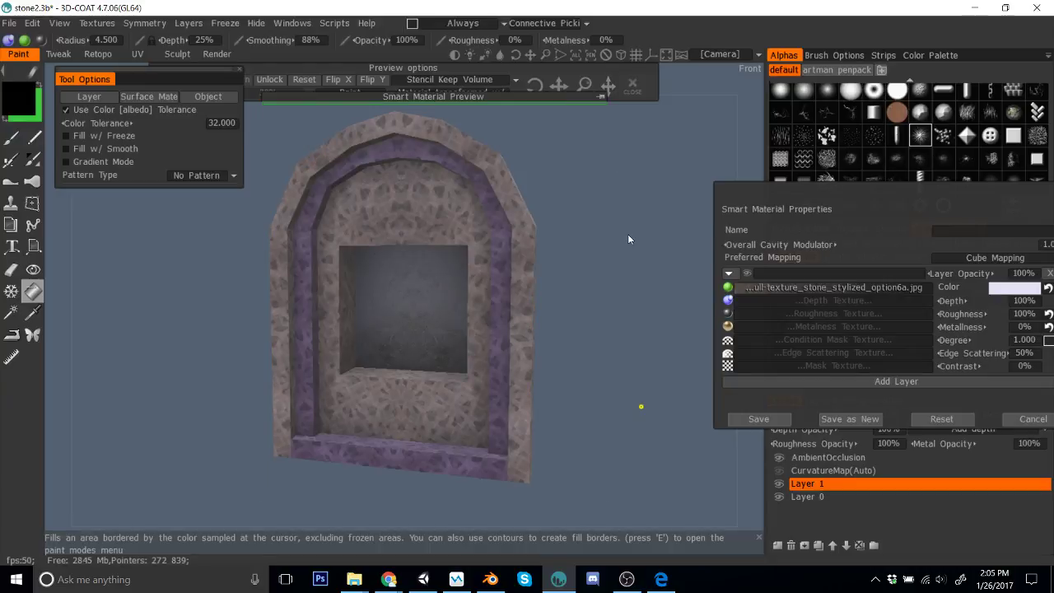
pyautogui.click(599, 97)
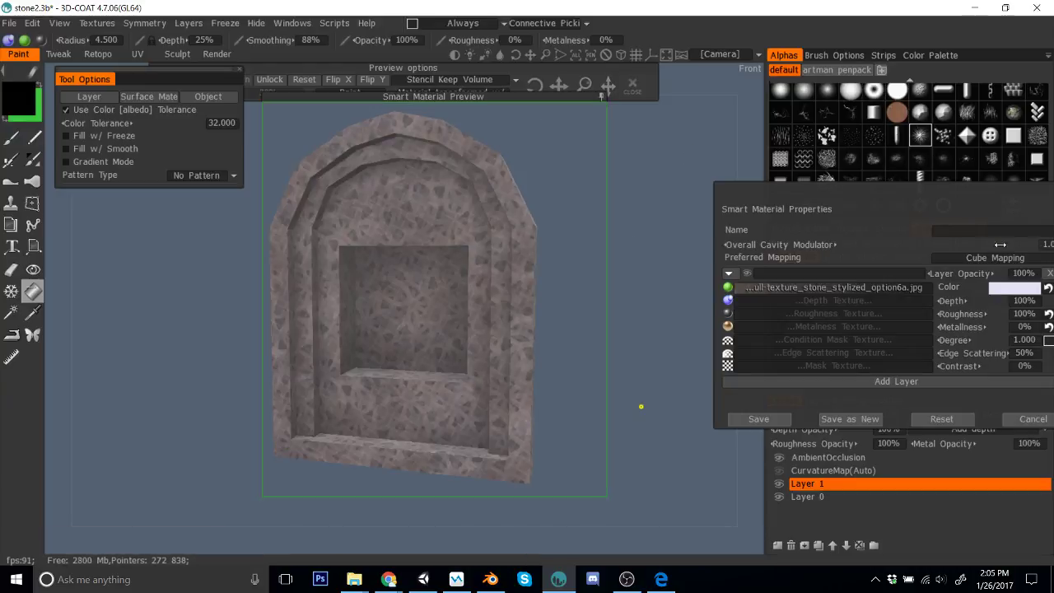
# Step: Tint the stone material a deeper purple with hue 249, saturation 21% and lightness 82%
pyautogui.click(1021, 300)
pyautogui.click(1001, 287)
pyautogui.moveTo(439, 140); pyautogui.dragTo(717, 125)
pyautogui.moveTo(728, 342); pyautogui.dragTo(728, 321)
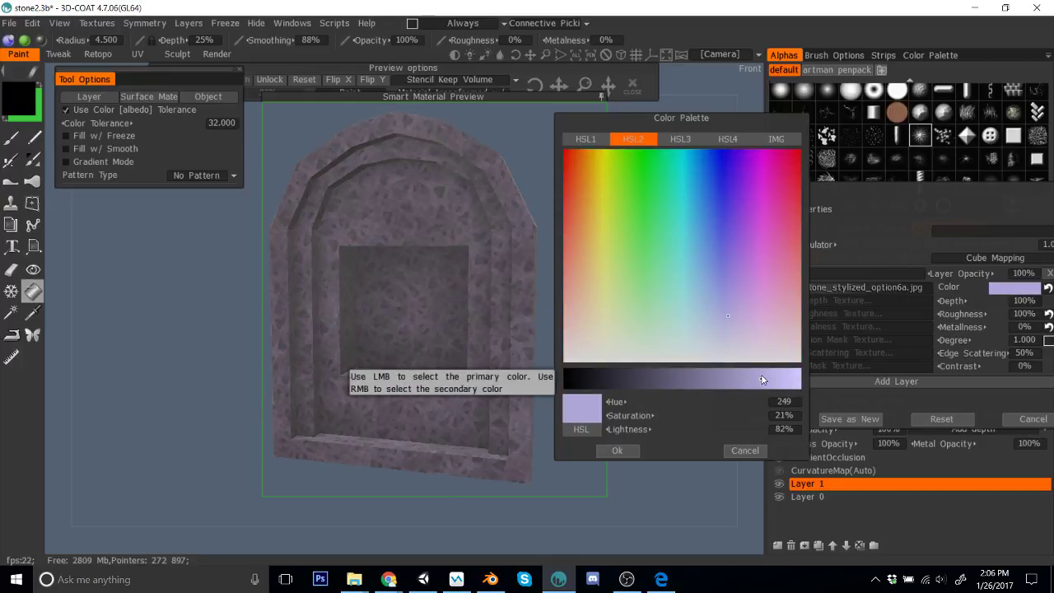
pyautogui.click(619, 451)
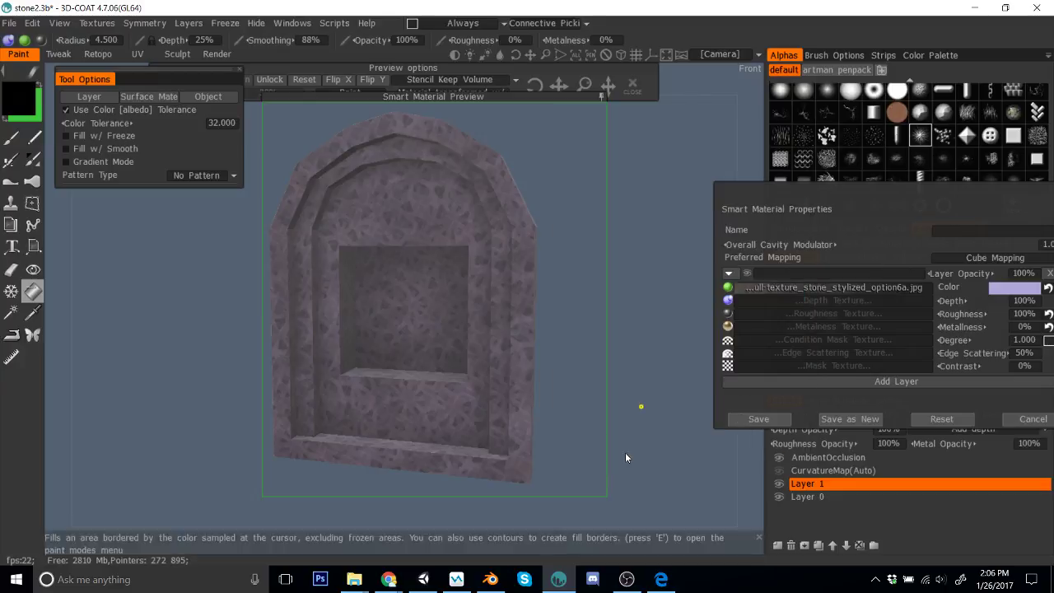
# Step: Fill the Frame 3 surface material with the deeper purple stone
pyautogui.click(153, 97)
pyautogui.click(473, 303)
pyautogui.click(472, 348)
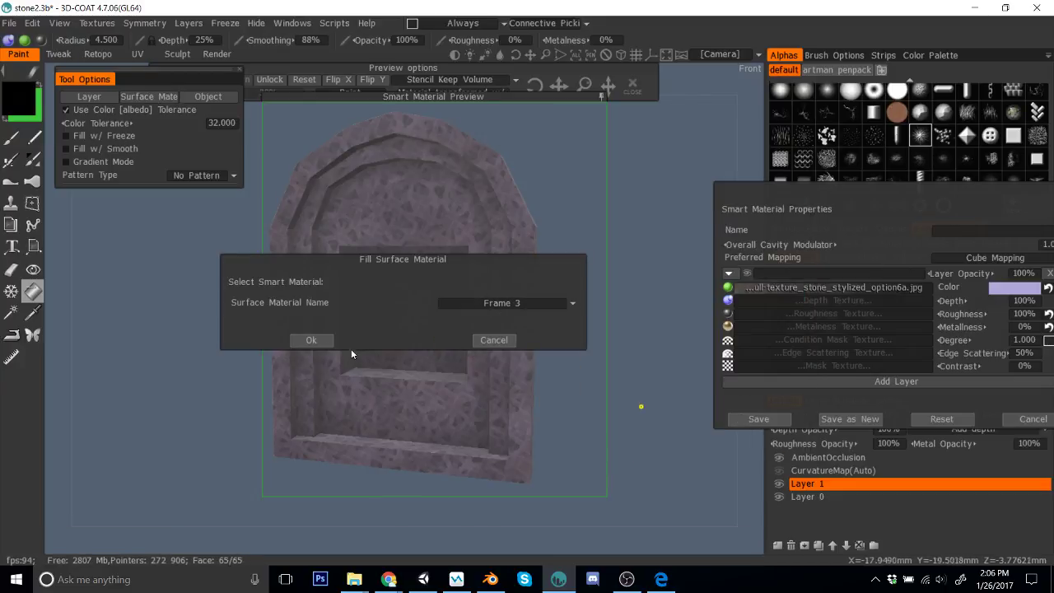
pyautogui.click(311, 340)
# Step: Preview the material over only half the window and tint the stone muted purple with hue 248, saturation 17% and lightness 68%
pyautogui.moveTo(428, 97); pyautogui.dragTo(557, 102)
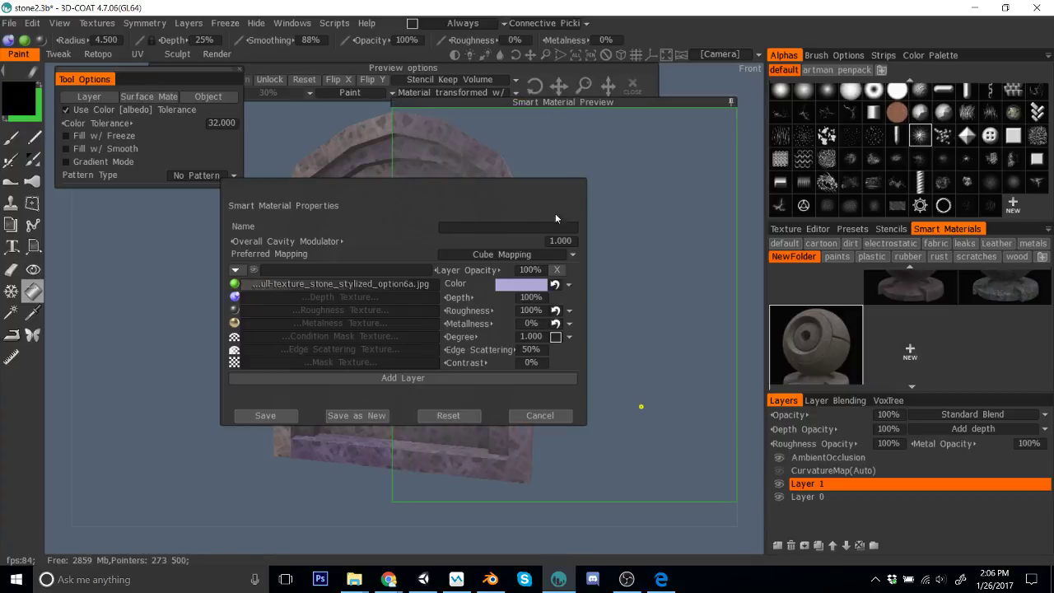
pyautogui.moveTo(437, 189); pyautogui.dragTo(906, 168)
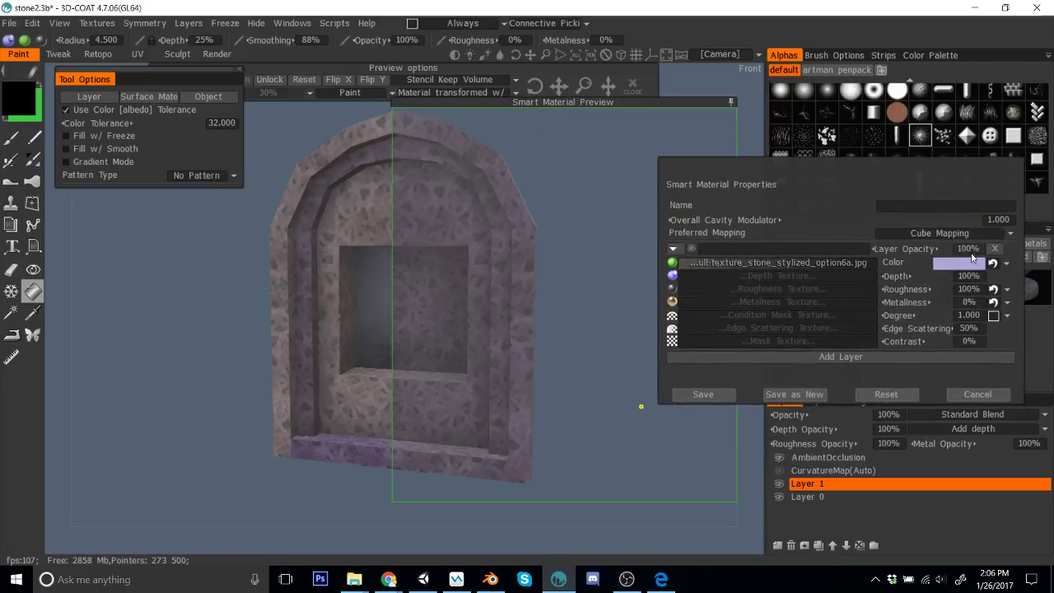
pyautogui.click(972, 260)
pyautogui.moveTo(497, 146); pyautogui.dragTo(904, 145)
pyautogui.moveTo(854, 336); pyautogui.dragTo(852, 340)
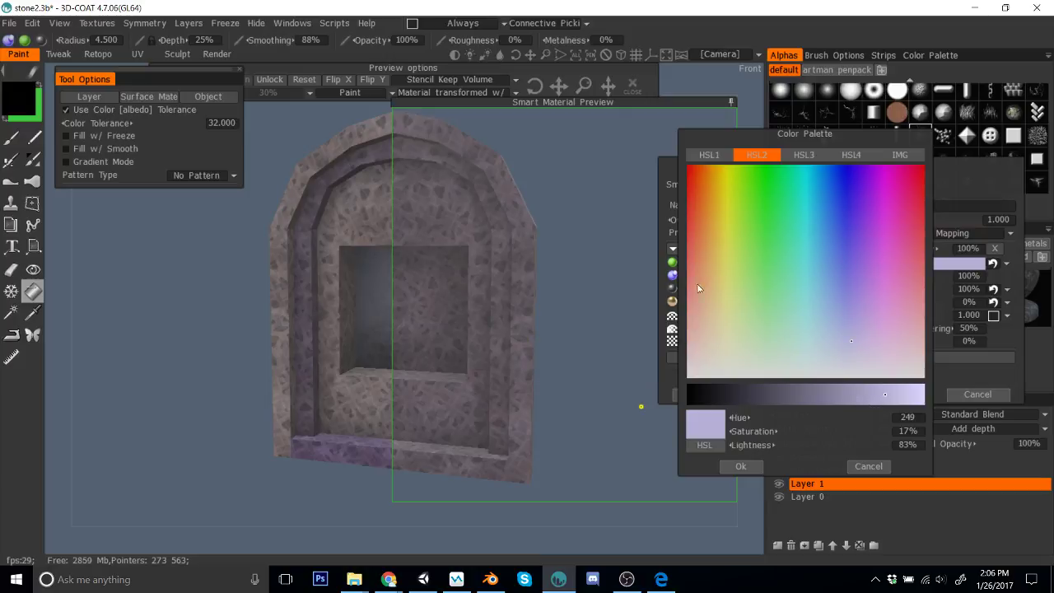
pyautogui.click(880, 395)
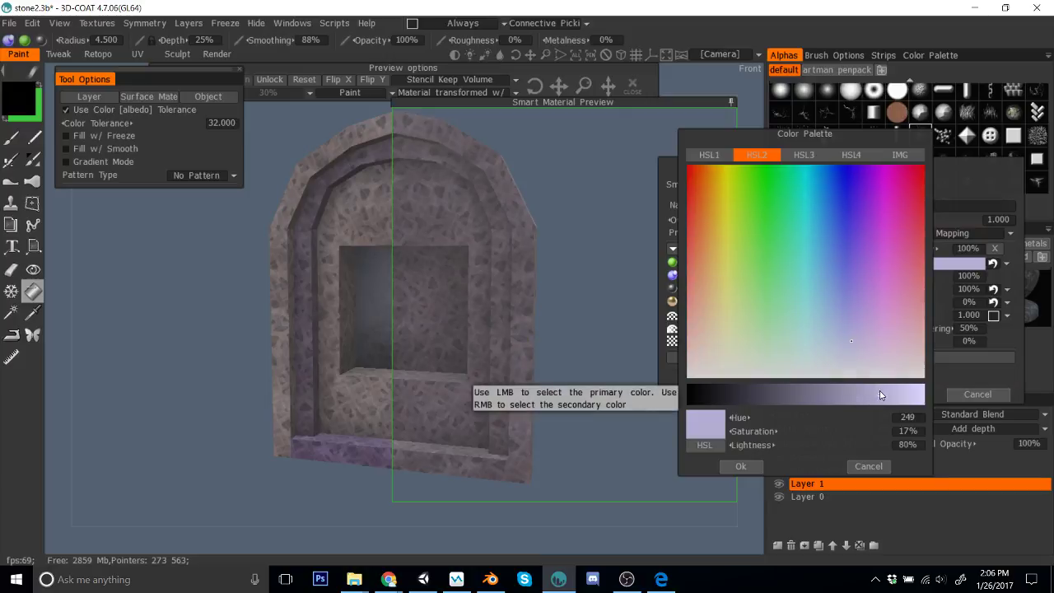
pyautogui.press('v')
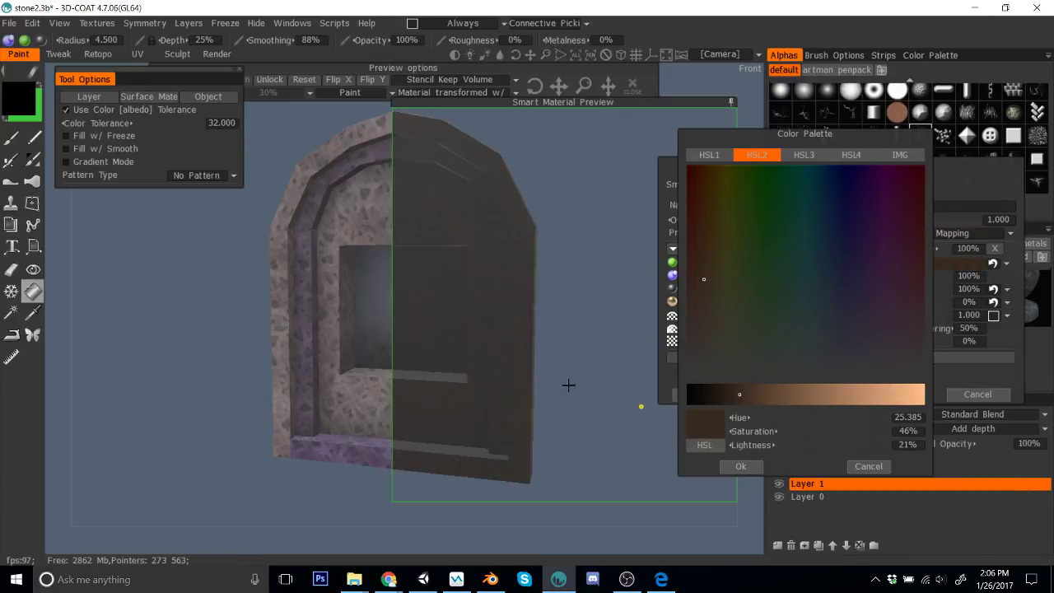
pyautogui.click(848, 395)
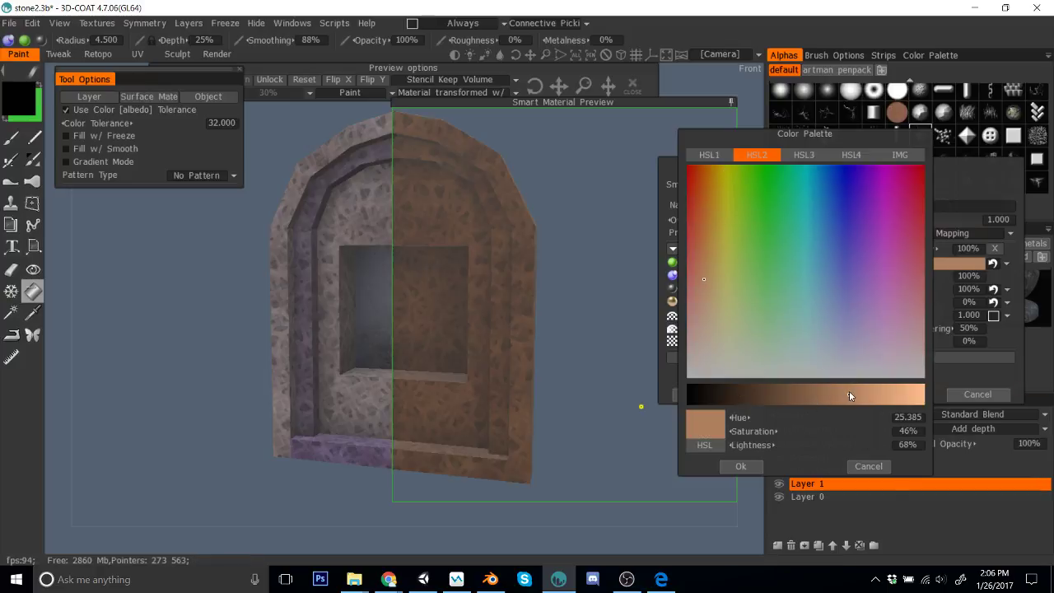
pyautogui.click(849, 345)
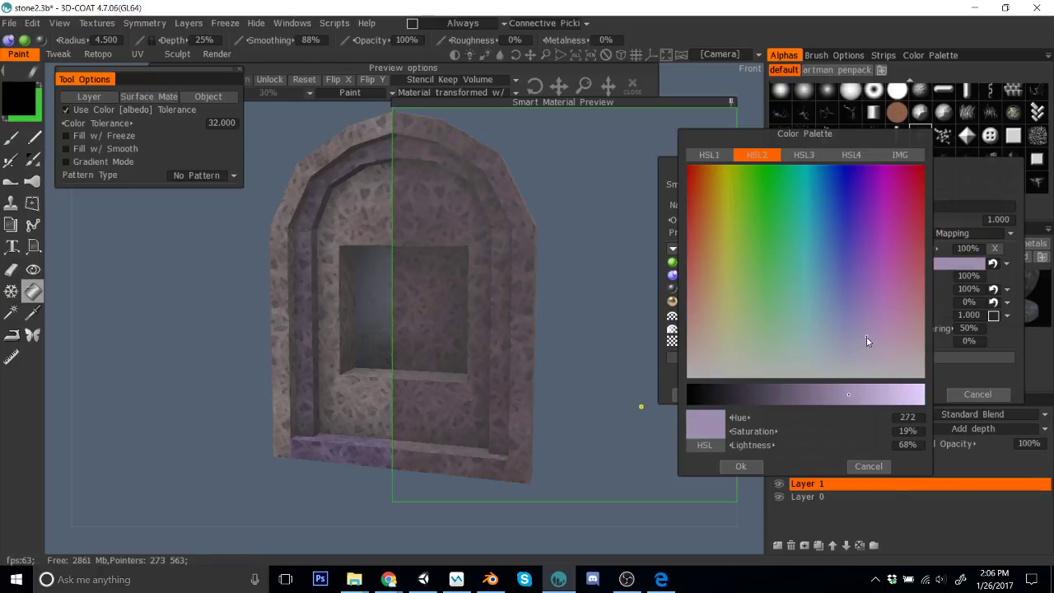
pyautogui.click(860, 339)
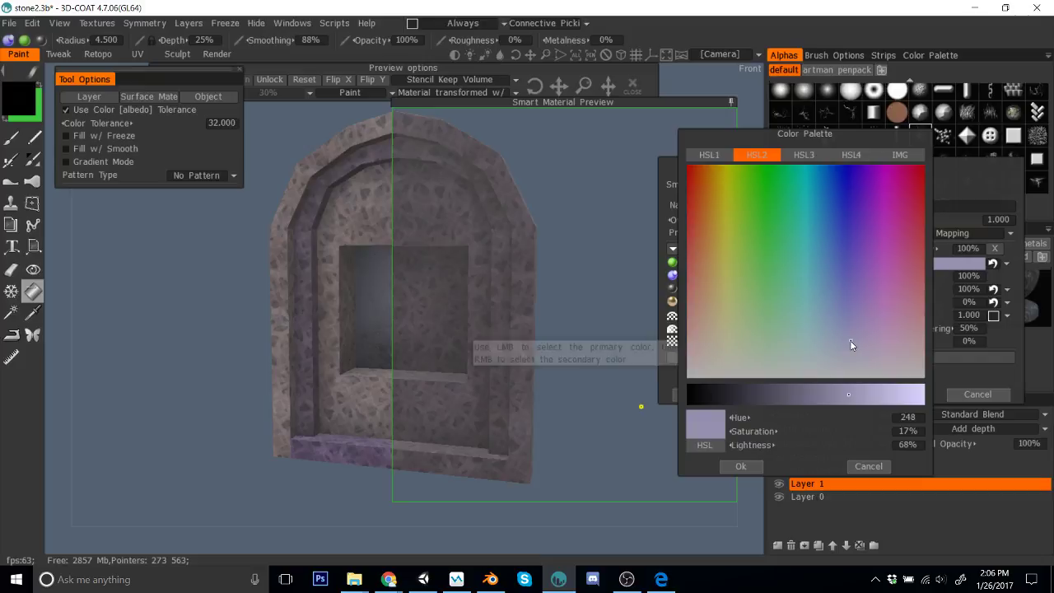
pyautogui.click(744, 467)
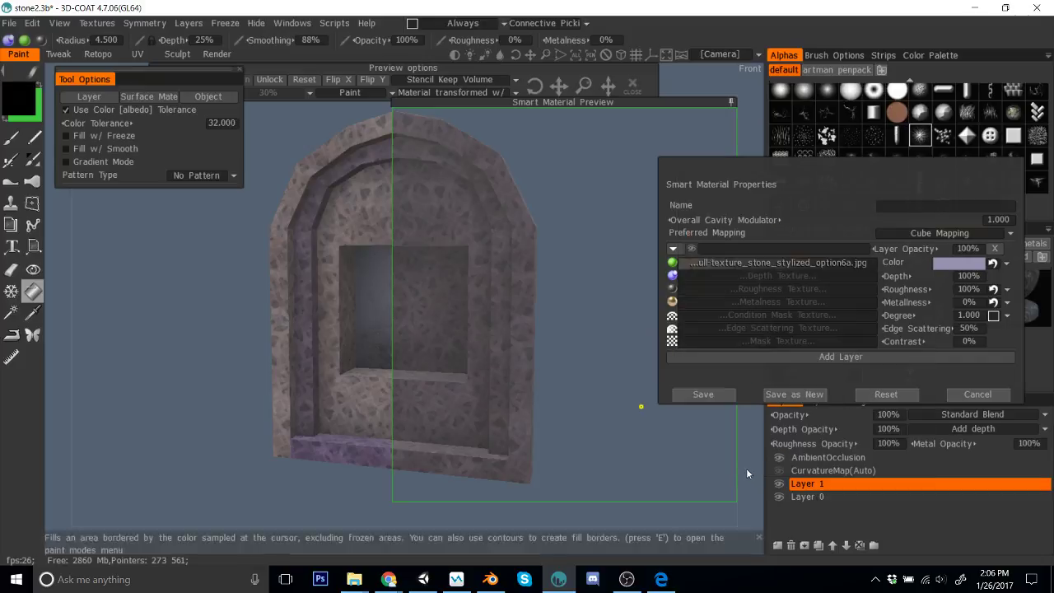
# Step: Fill the Frame 3 and Base surface materials with the muted purple stone and discard the open material edits
pyautogui.click(153, 97)
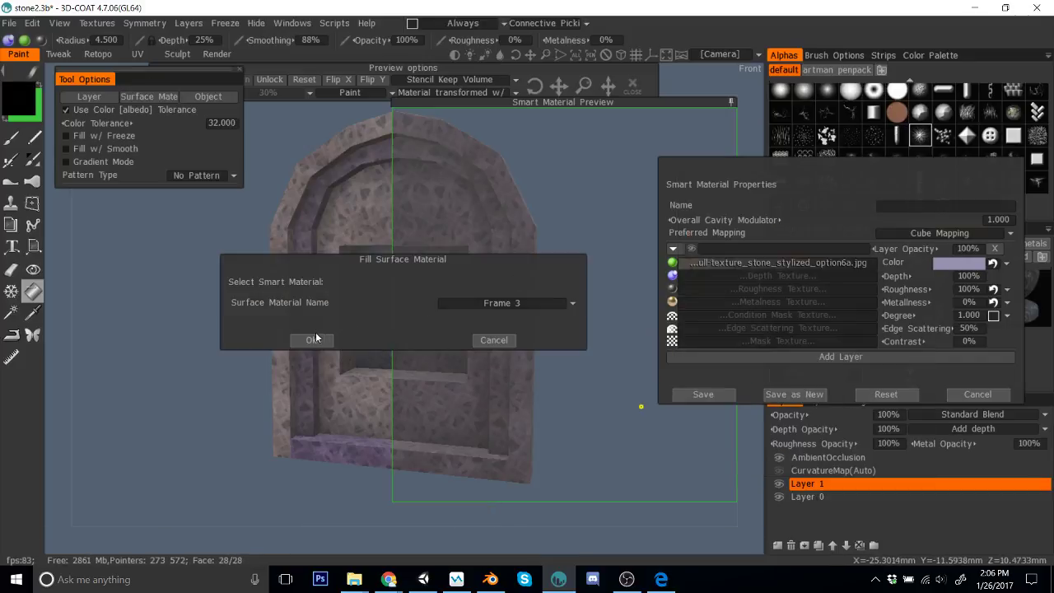
pyautogui.click(509, 303)
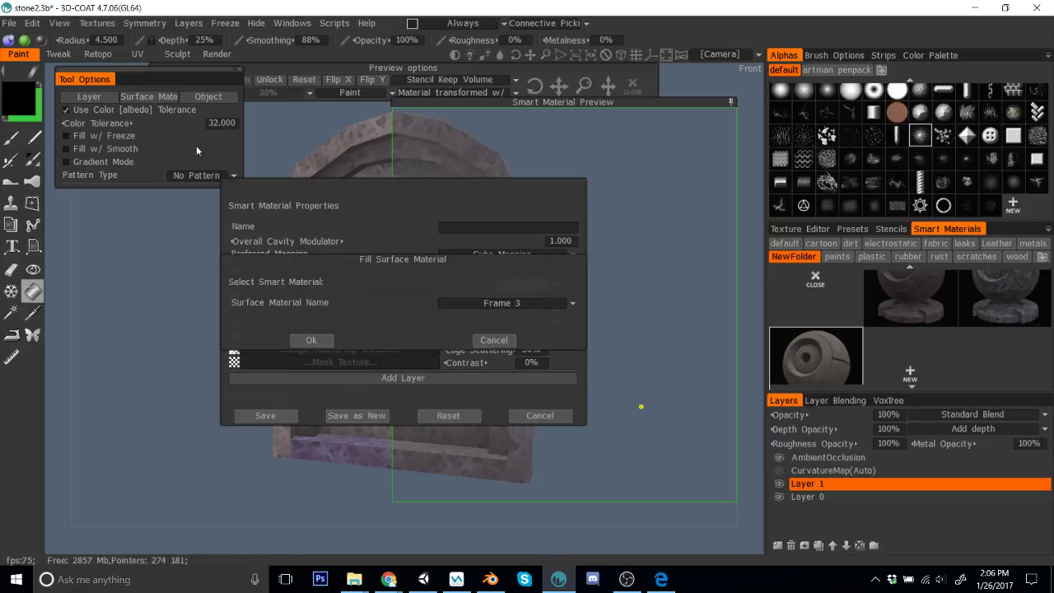
pyautogui.click(504, 305)
pyautogui.click(455, 333)
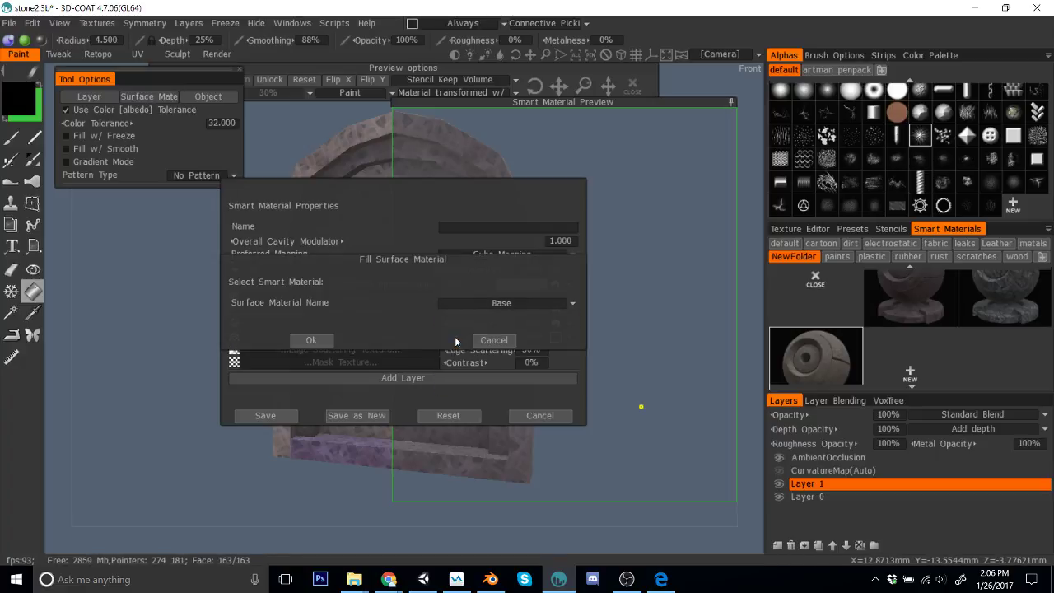
pyautogui.click(311, 340)
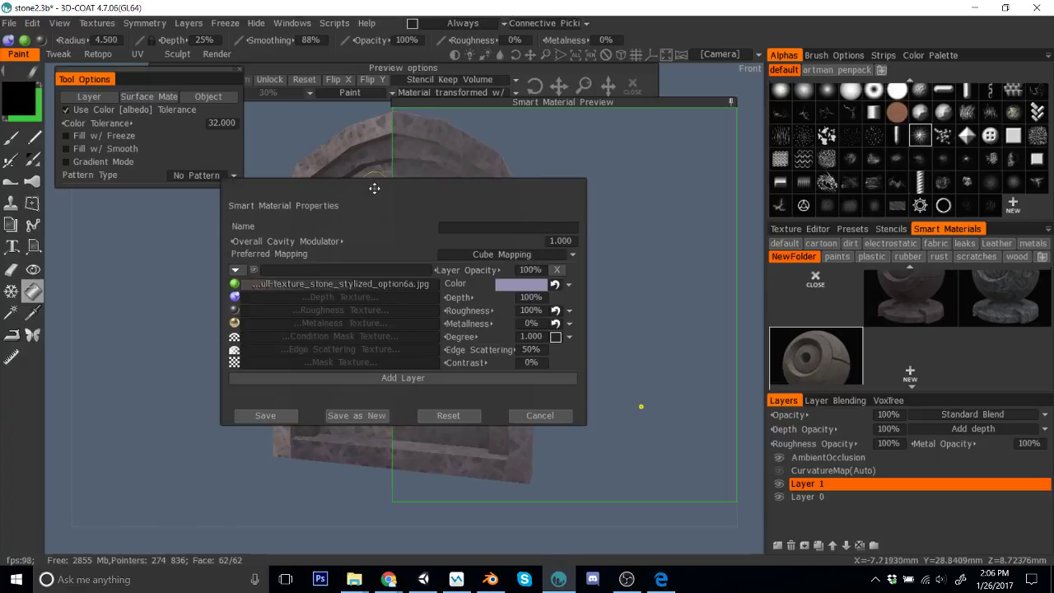
pyautogui.moveTo(382, 202); pyautogui.dragTo(760, 193)
pyautogui.click(902, 401)
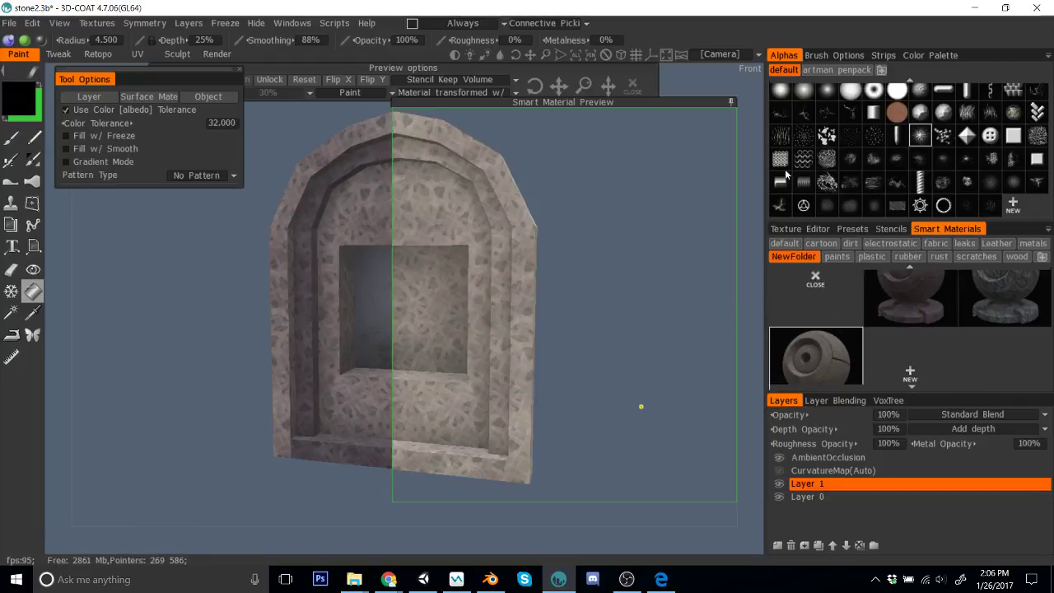
# Step: Export the window's mesh and textures to the archwindow folder as stone2.obj, using the Unity (Standard) preset
pyautogui.click(731, 102)
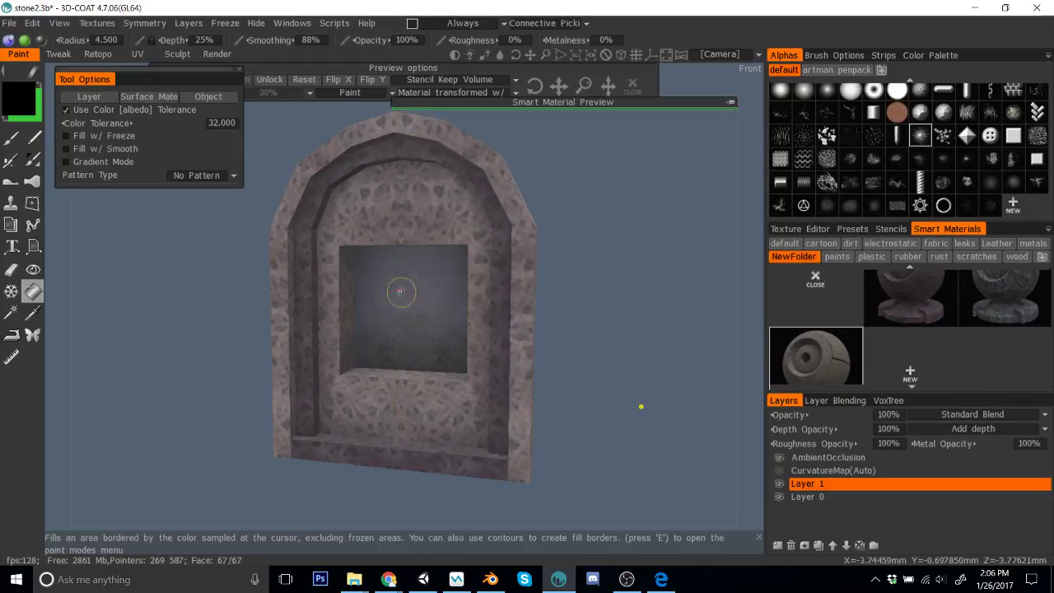
pyautogui.click(11, 23)
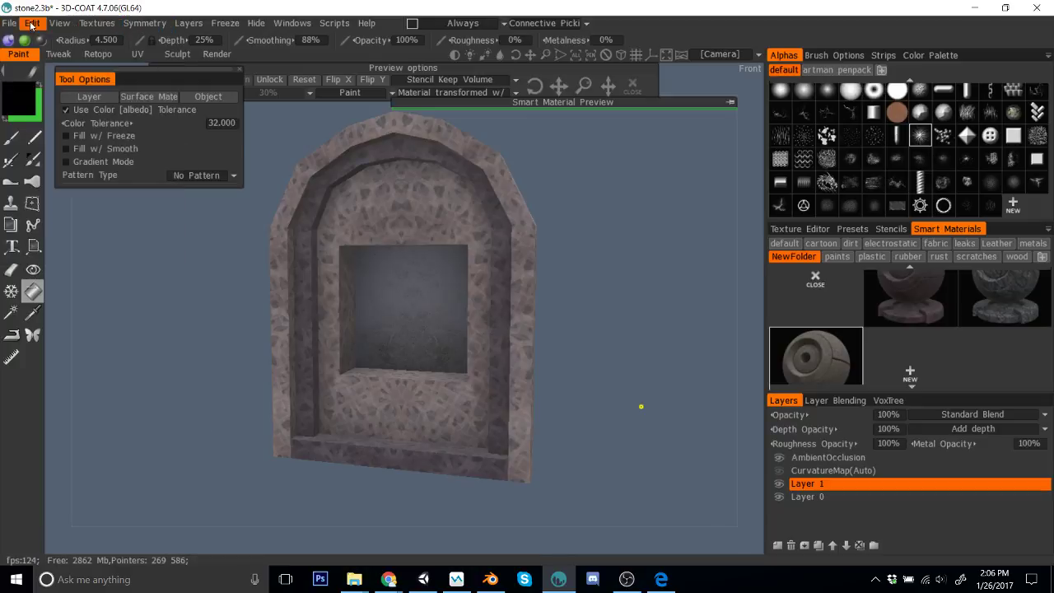
pyautogui.click(12, 23)
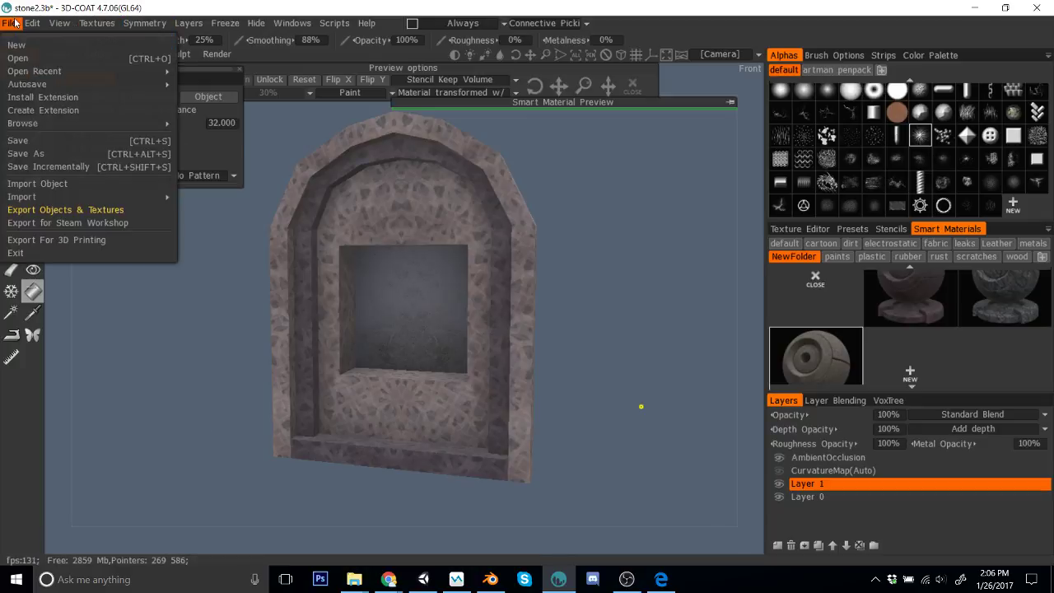
pyautogui.click(123, 210)
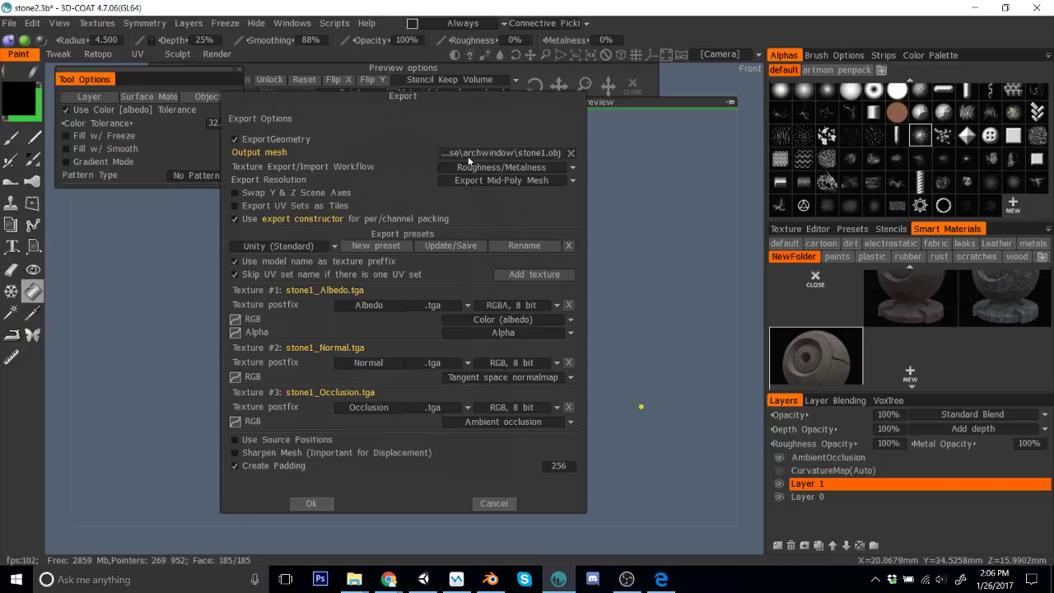
pyautogui.click(494, 152)
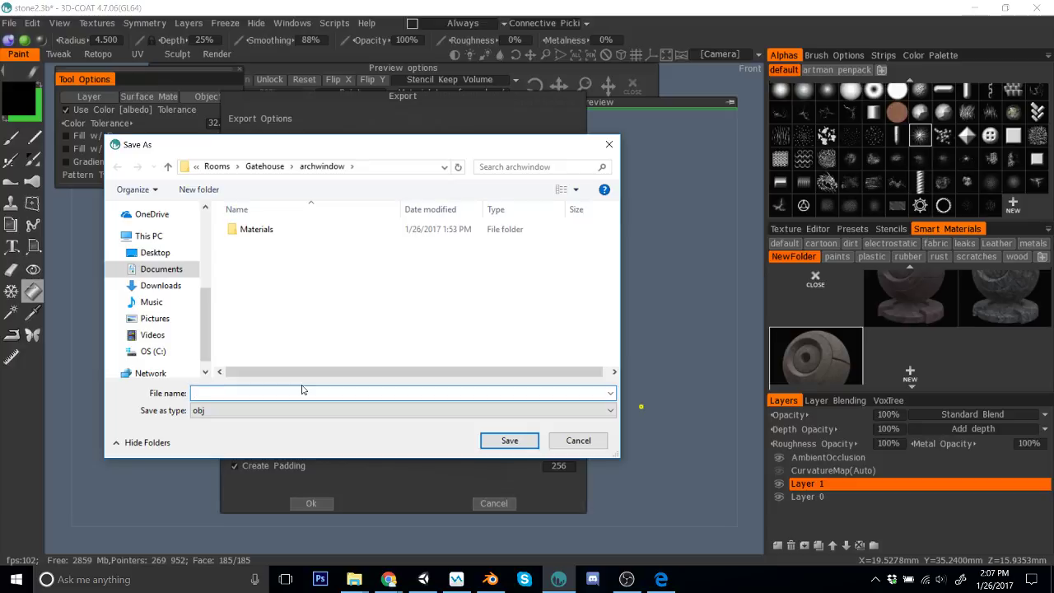
pyautogui.write('stone2')
pyautogui.press('Return')
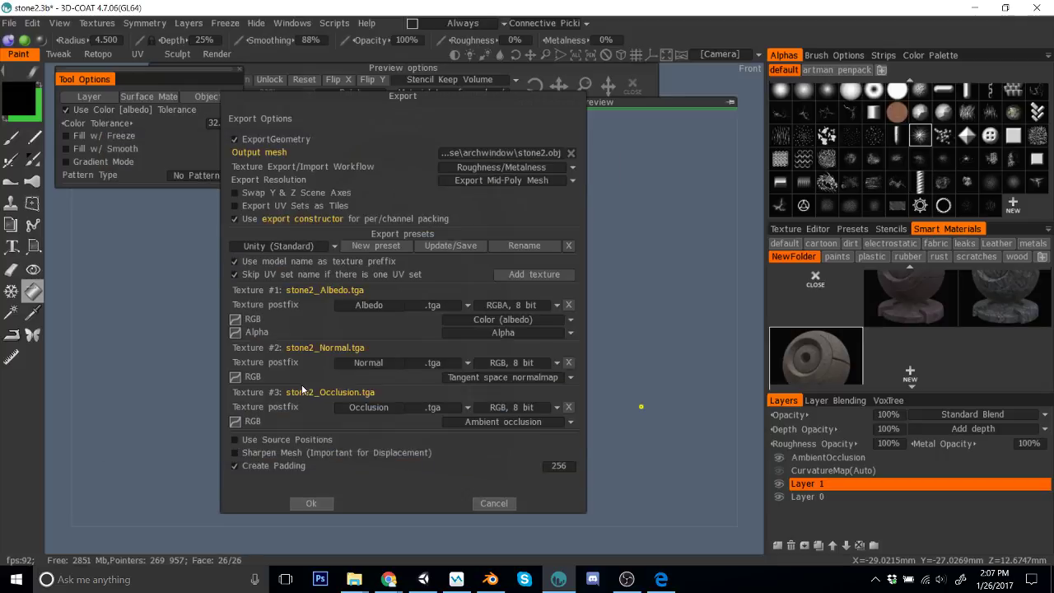
pyautogui.click(311, 503)
# Step: Switch to Unity and look at the archwindow's Materials folder after the import
pyautogui.click(9, 23)
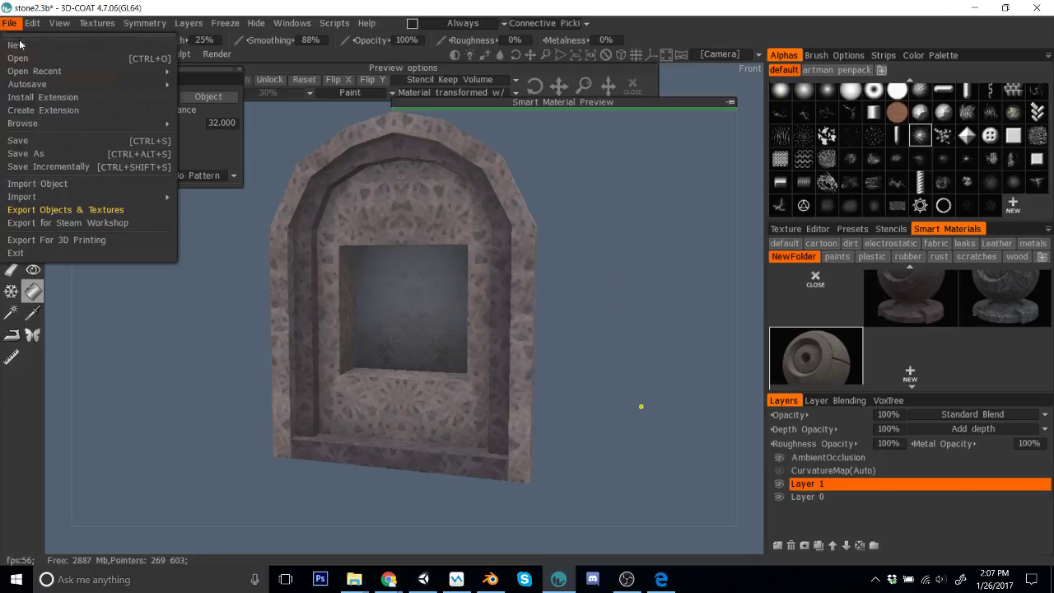
pyautogui.moveTo(72, 72)
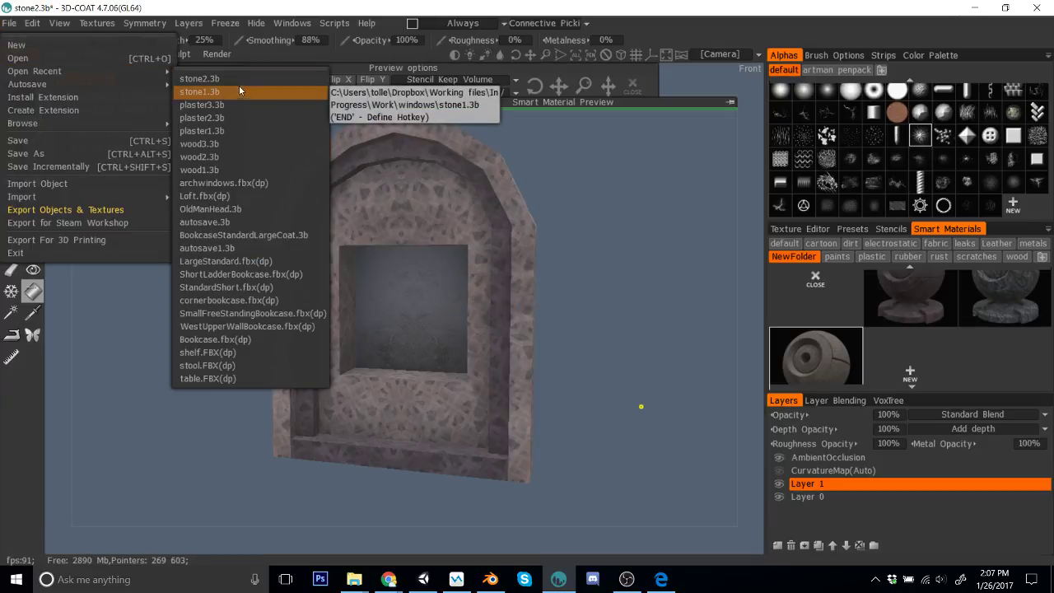
pyautogui.press('Escape')
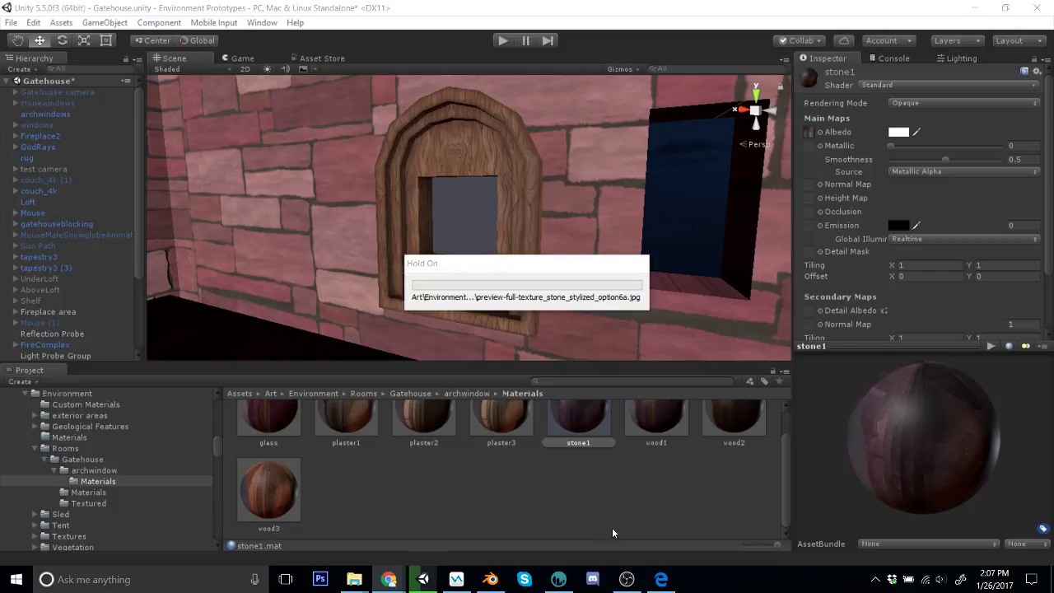
pyautogui.scroll(1, 613, 526)
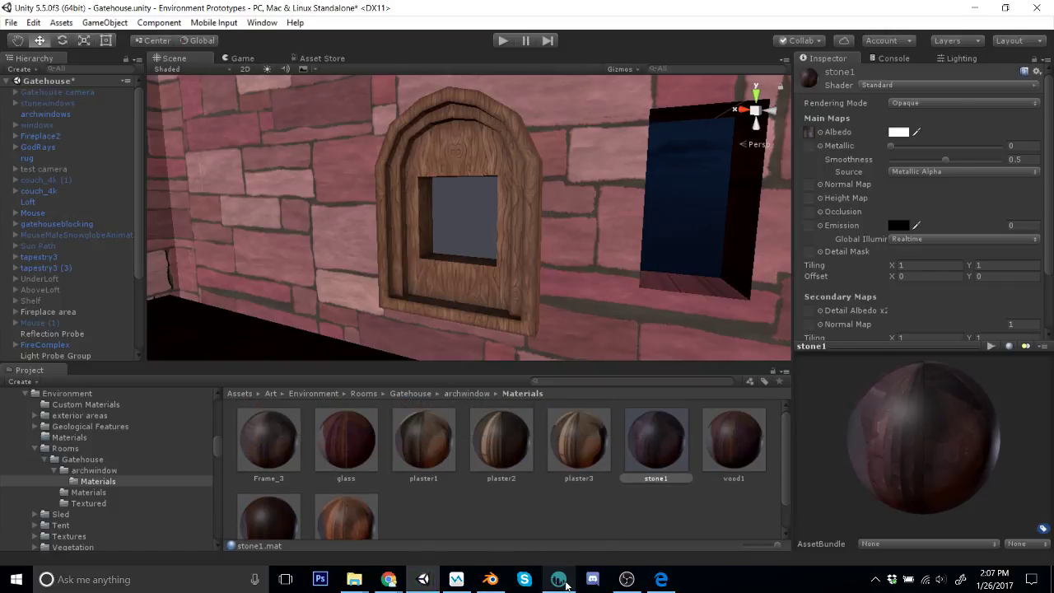
# Step: Return to 3D-Coat and open the recent file stone1.3b without saving the current scene
pyautogui.click(558, 579)
pyautogui.click(11, 22)
pyautogui.moveTo(110, 73)
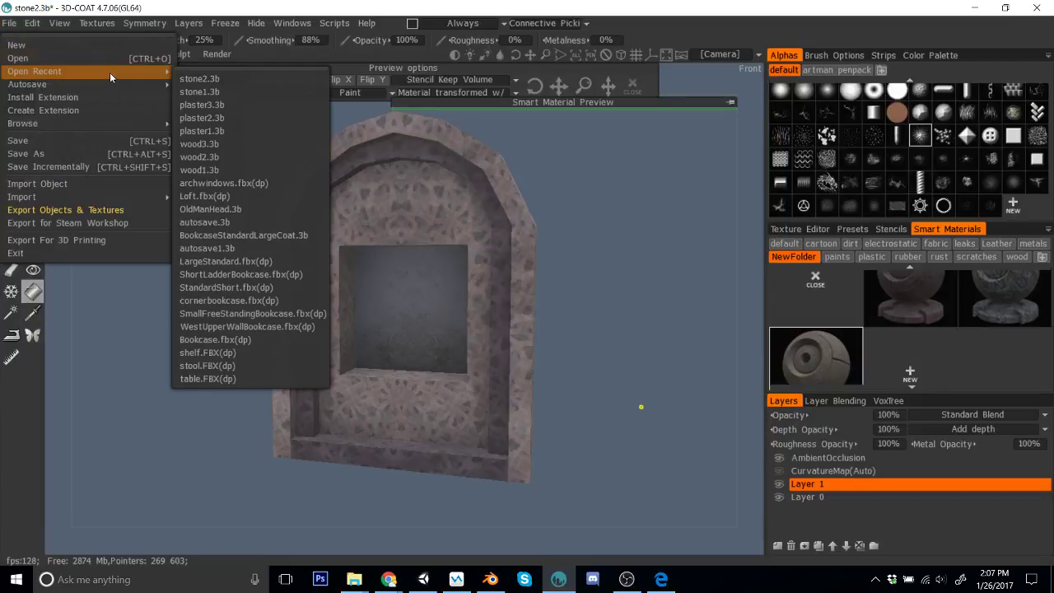
pyautogui.click(245, 90)
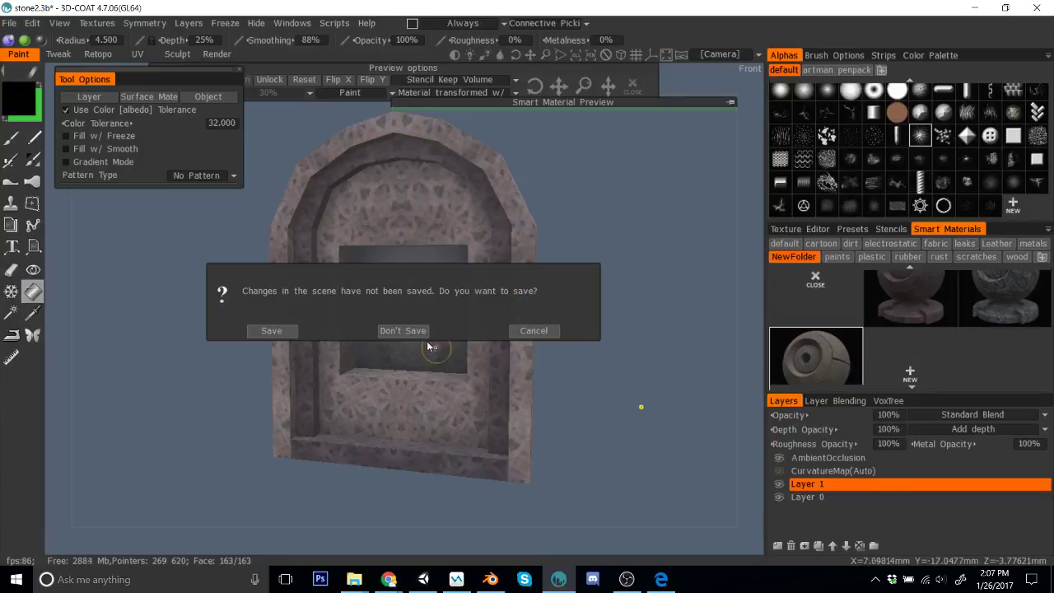
pyautogui.click(418, 334)
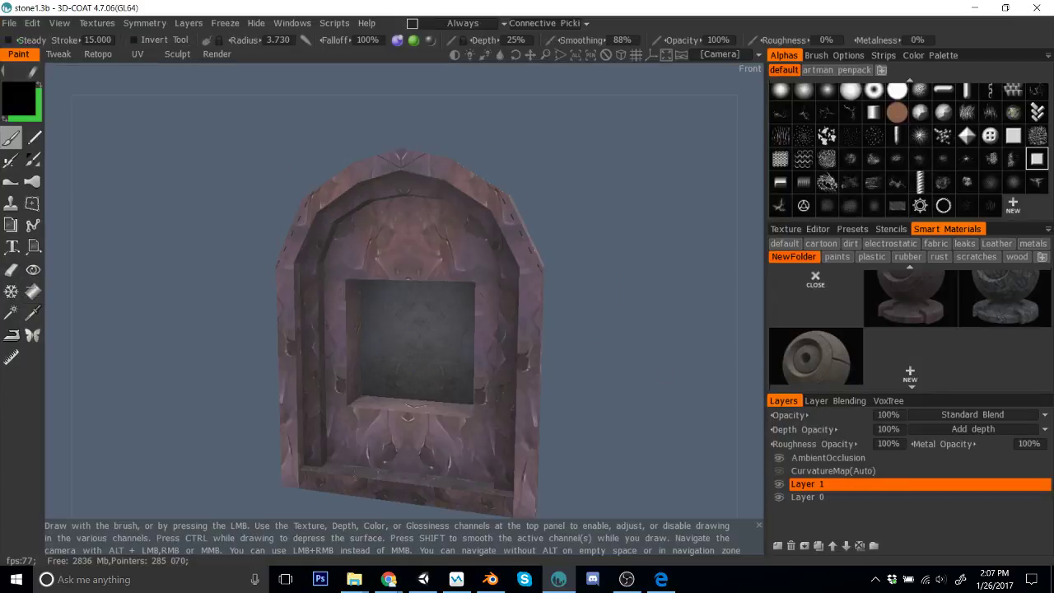
# Step: Select the grey cracked-stone smart material and place its preview over the arched window
pyautogui.moveTo(566, 284)
pyautogui.mouseDown()
pyautogui.moveTo(645, 306)
pyautogui.moveTo(652, 286)
pyautogui.mouseUp()
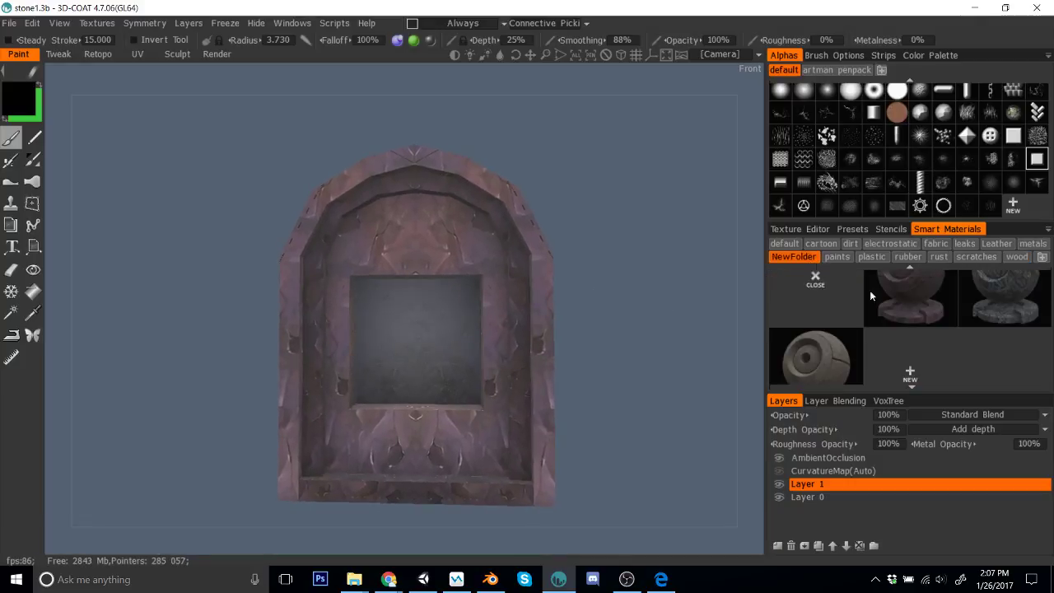
pyautogui.scroll(2, 870, 290)
pyautogui.click(1001, 323)
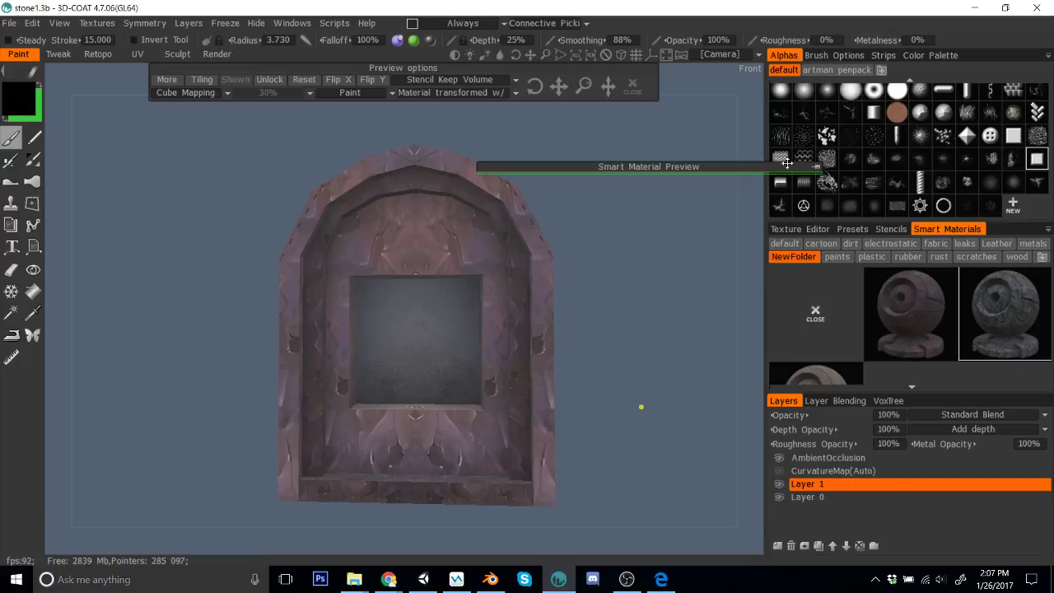
pyautogui.moveTo(693, 172); pyautogui.dragTo(506, 141)
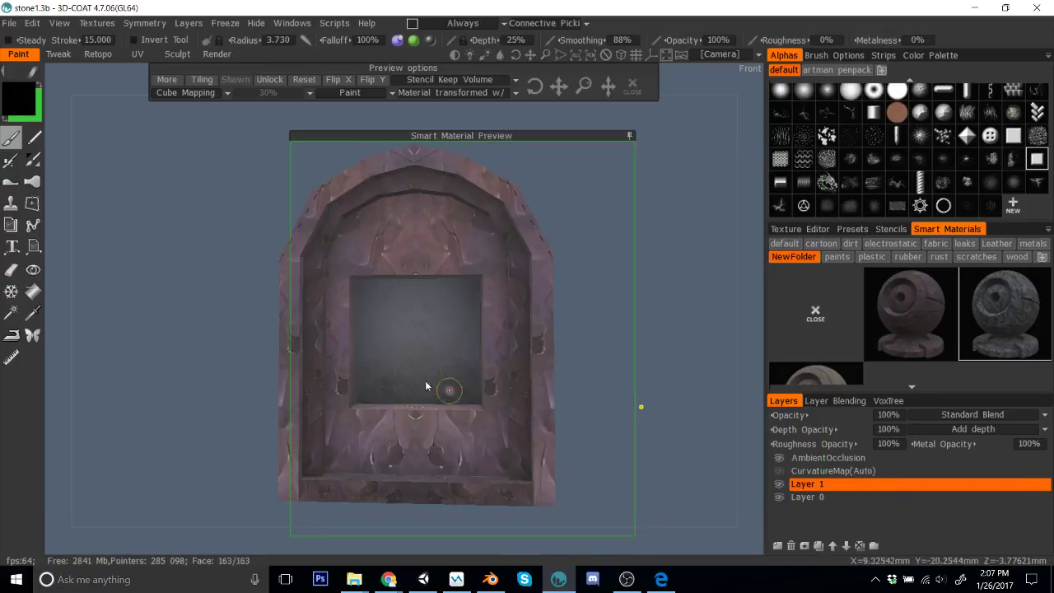
# Step: Fill the Frame2 surface material with the grey cracked stone
pyautogui.click(33, 291)
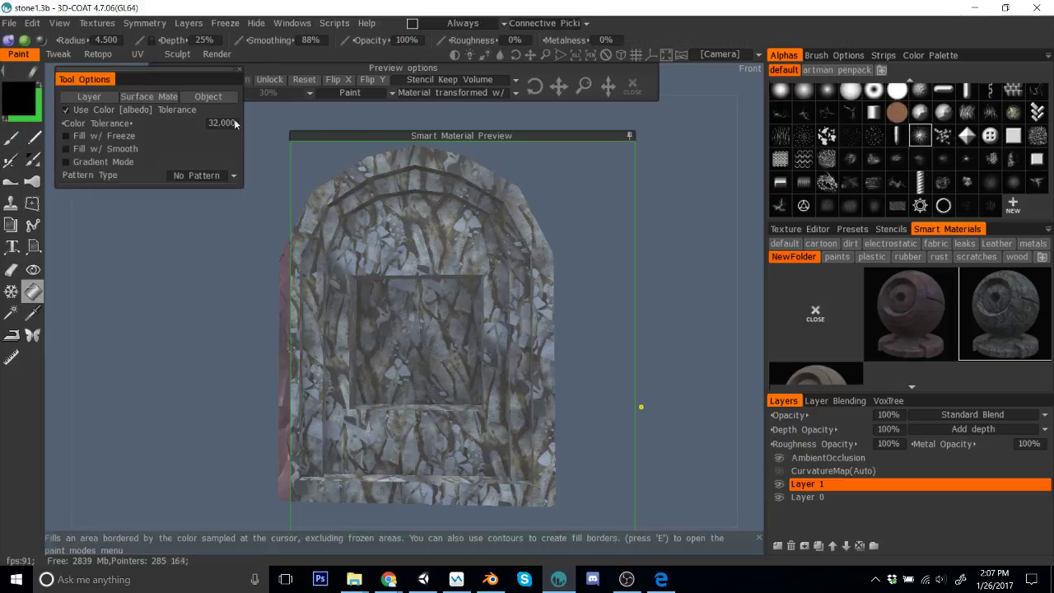
pyautogui.click(145, 95)
pyautogui.click(488, 304)
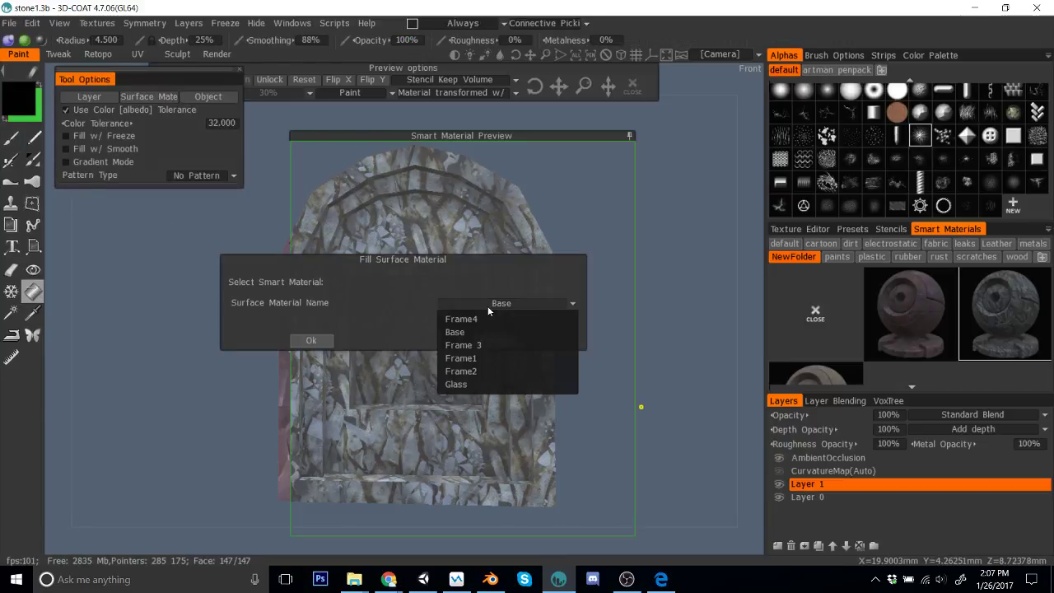
pyautogui.click(480, 369)
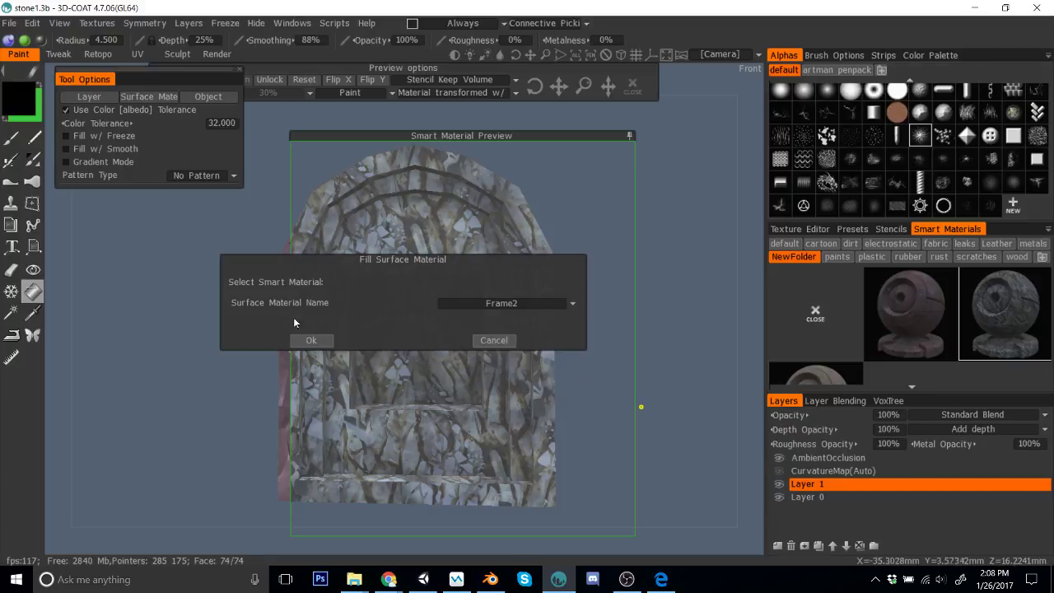
pyautogui.click(313, 339)
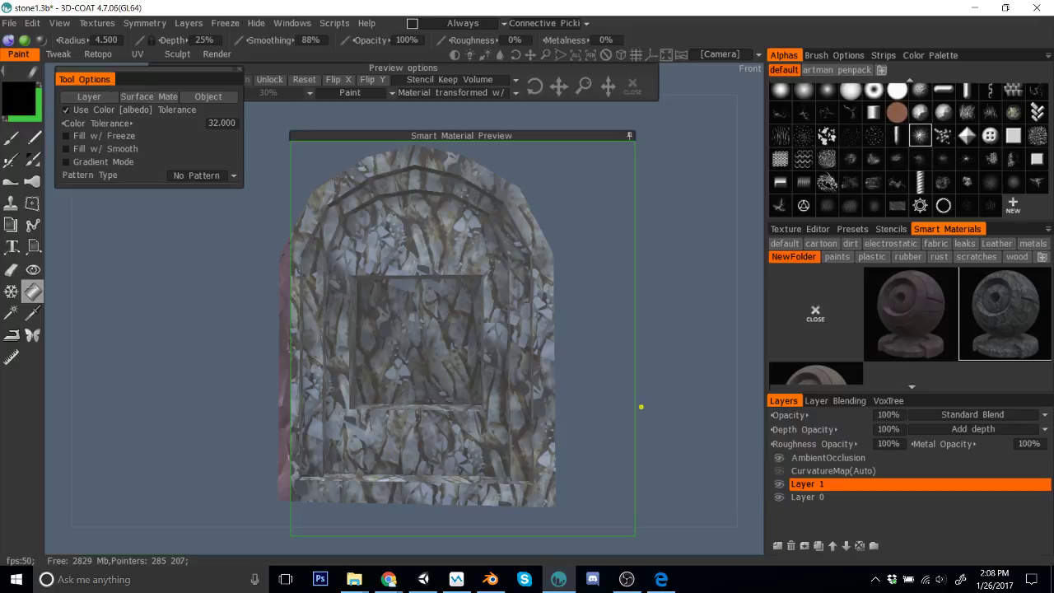
# Step: Fill the Frame4 surface material with the same grey stone
pyautogui.hotkey('alt', 'Tab')
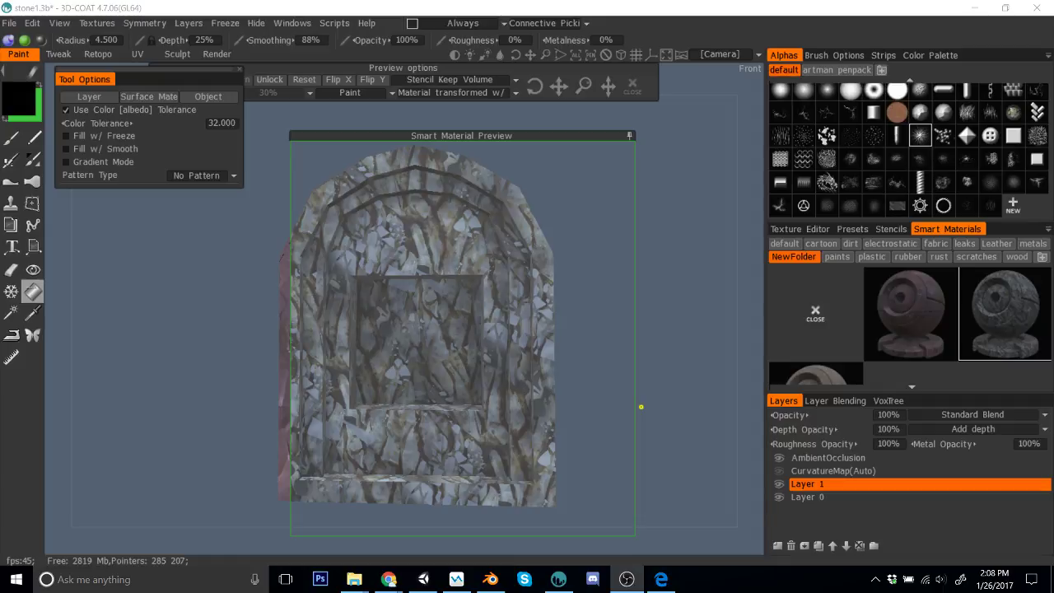
pyautogui.click(151, 97)
pyautogui.click(480, 303)
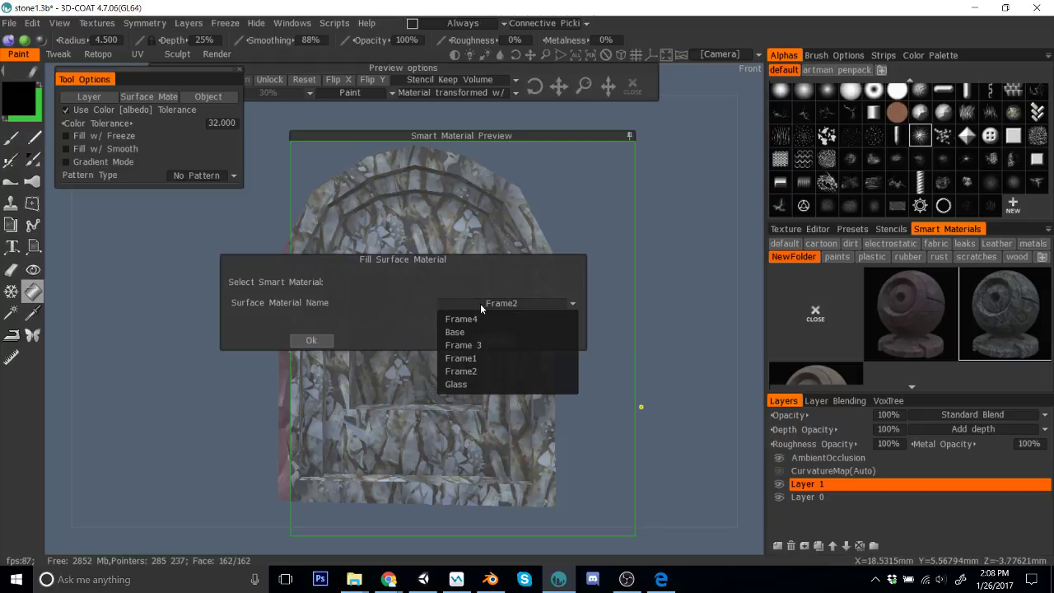
pyautogui.click(491, 344)
pyautogui.click(304, 341)
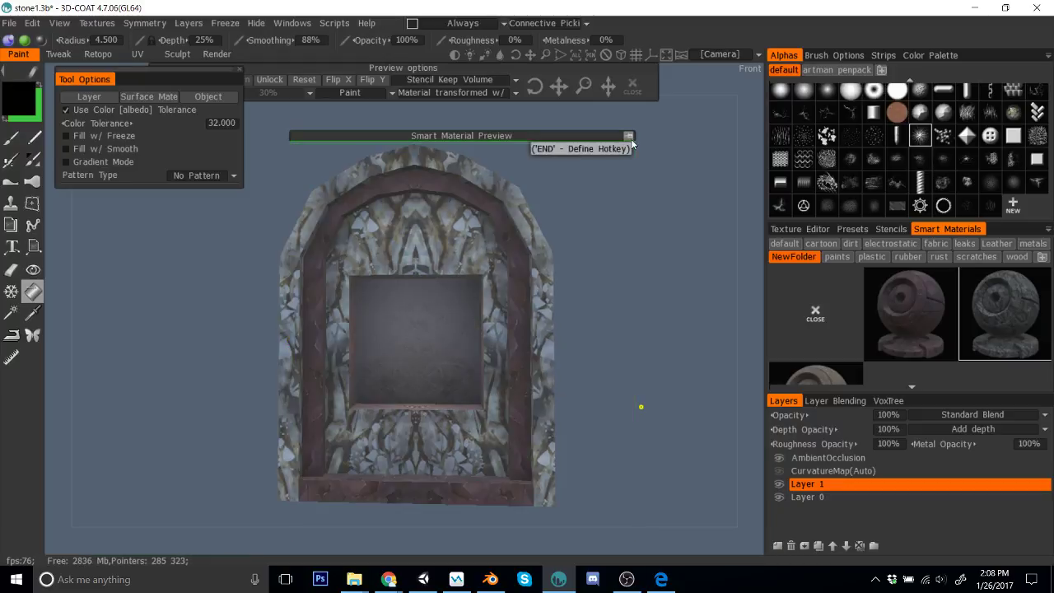
# Step: Edit the grey stone smart material and tint it teal with hue 160, saturation 44% and lightness 94%
pyautogui.moveTo(980, 311)
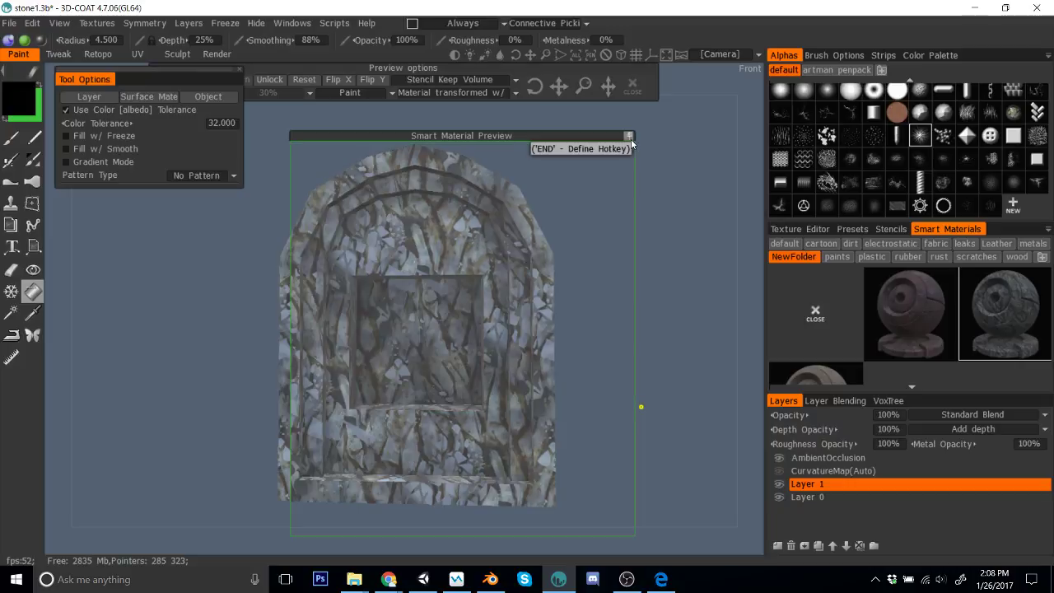
pyautogui.rightClick(980, 310)
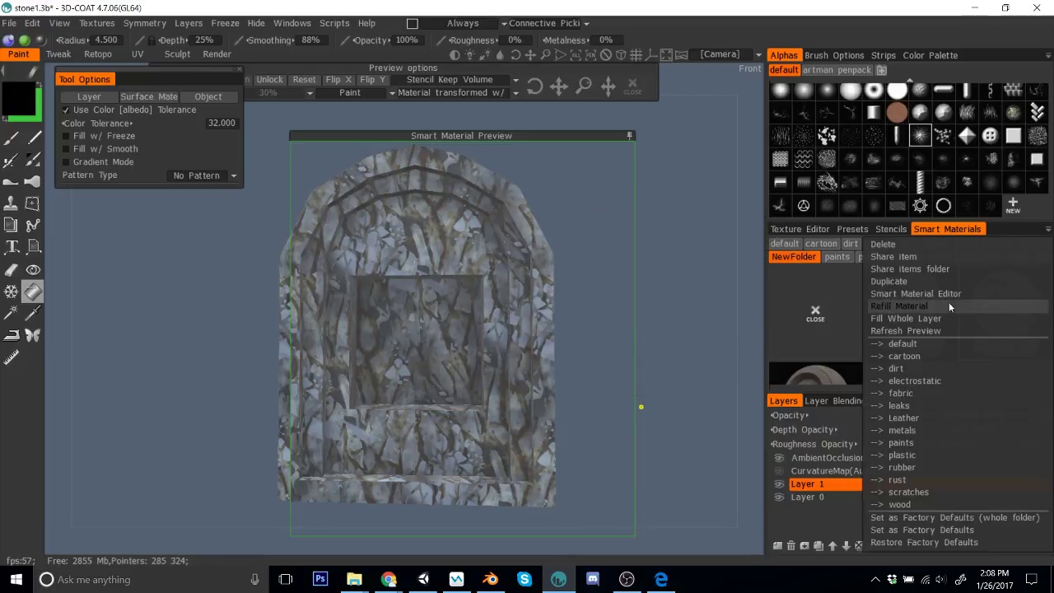
pyautogui.click(910, 293)
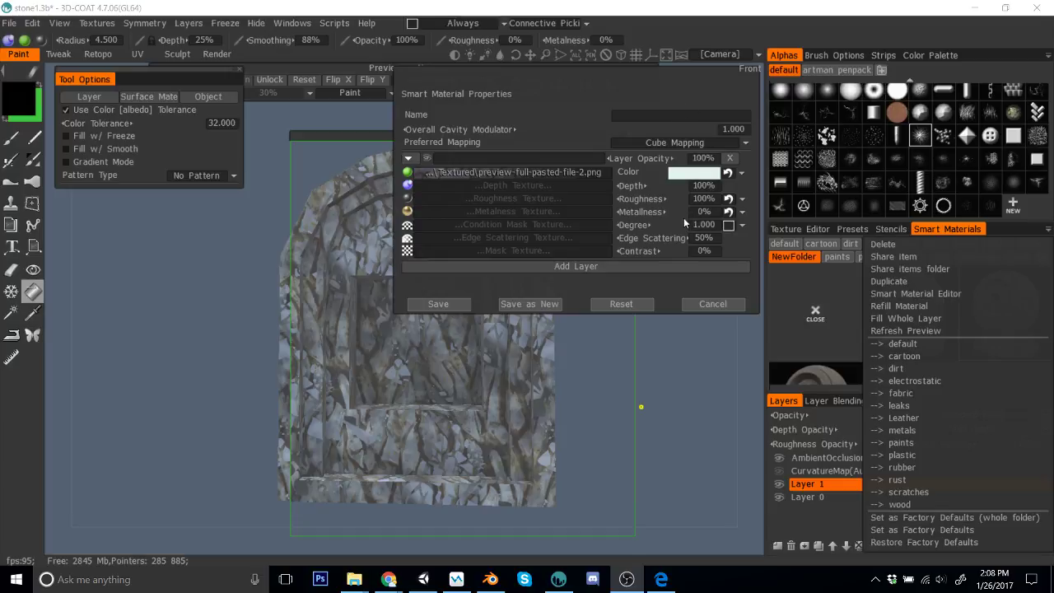
pyautogui.click(683, 174)
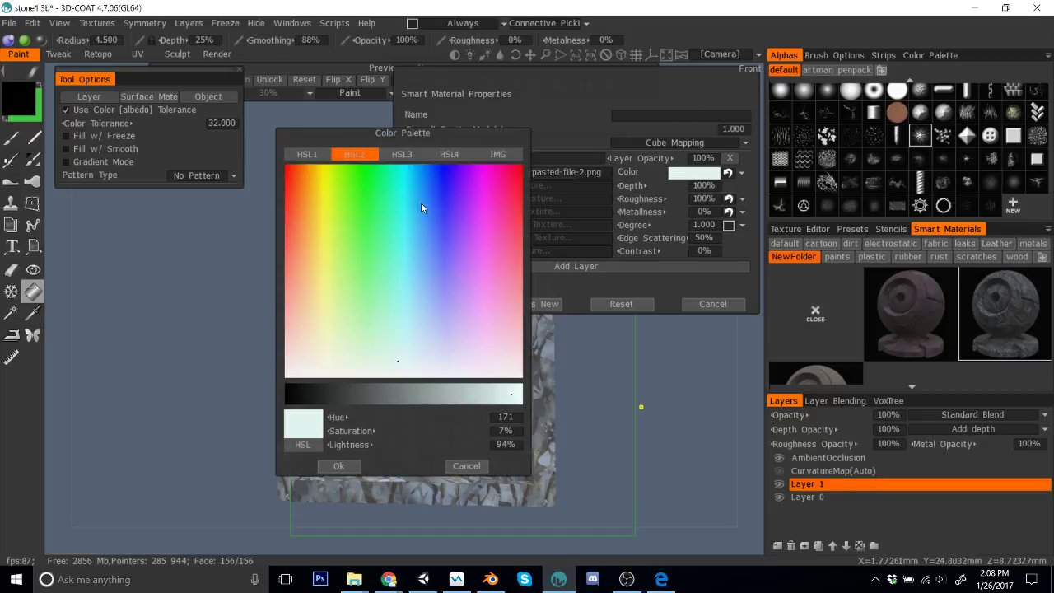
pyautogui.moveTo(471, 134); pyautogui.dragTo(700, 115)
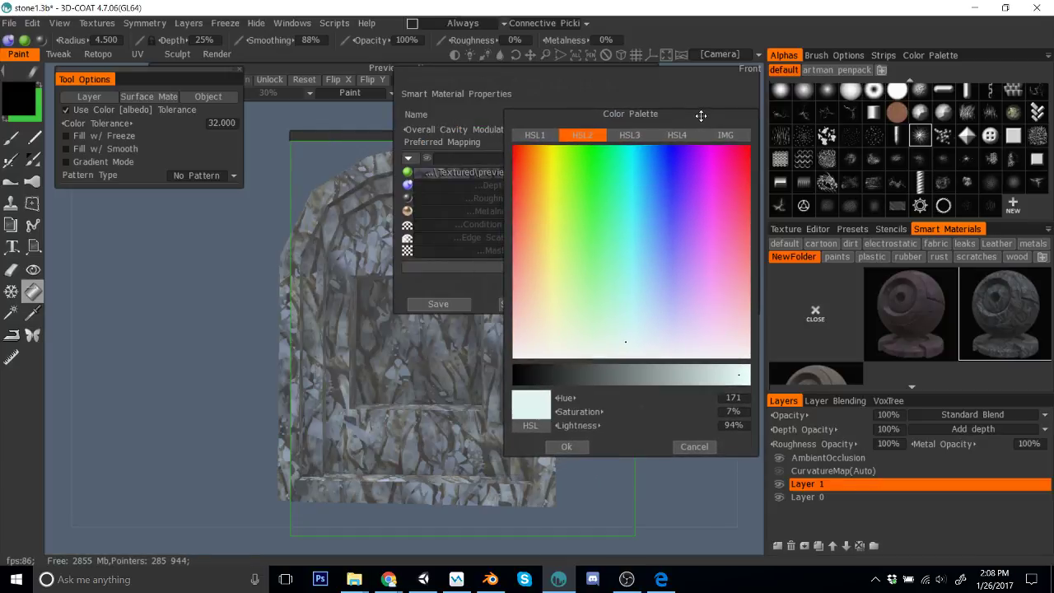
pyautogui.click(632, 264)
pyautogui.click(619, 266)
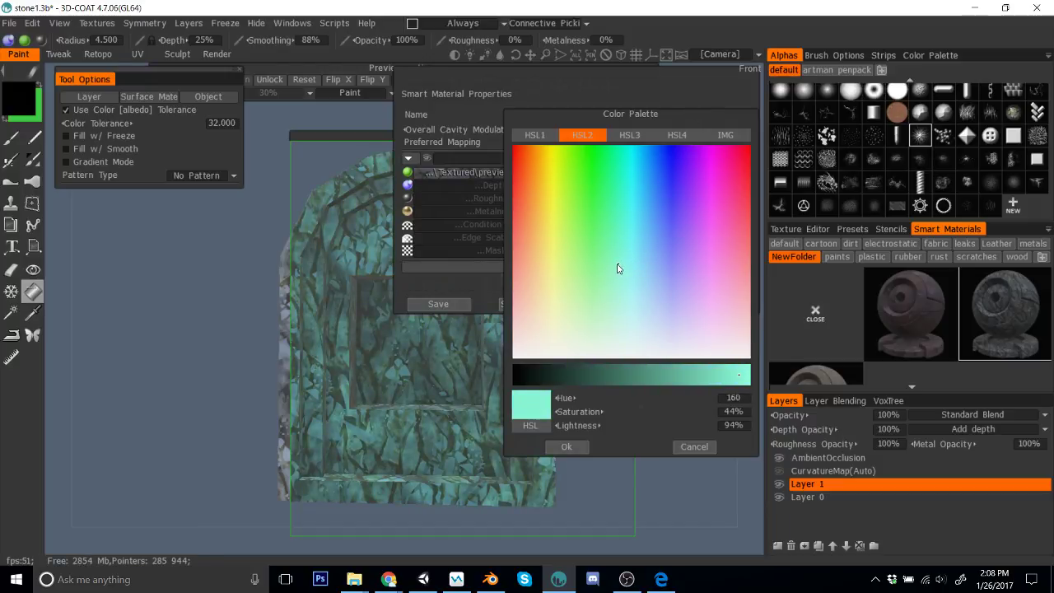
pyautogui.click(570, 445)
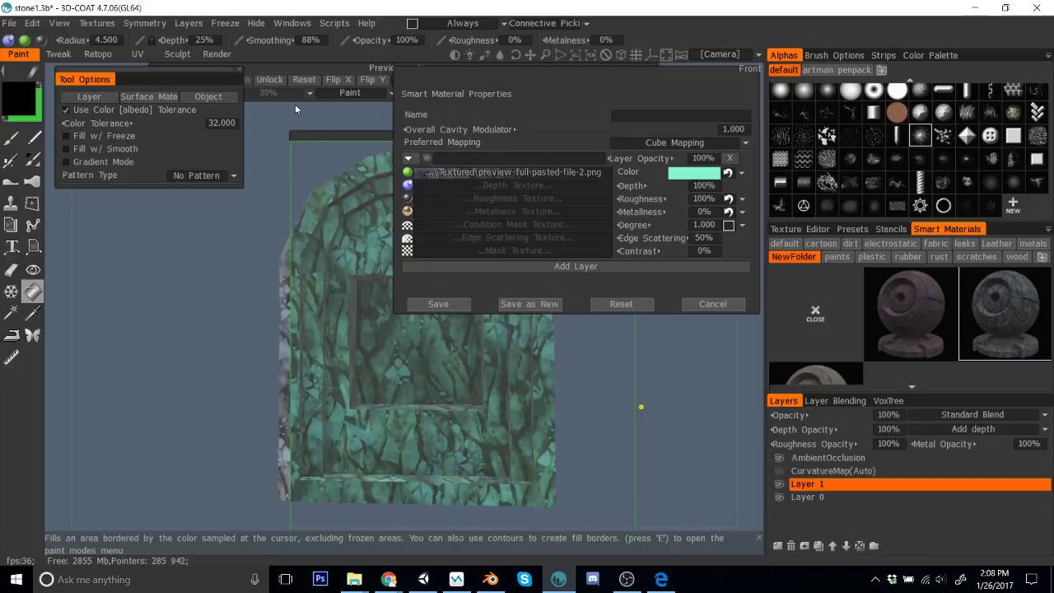
# Step: Fill the Frame 3 surface material with the teal stone and move the material properties clear of the window model
pyautogui.click(153, 96)
pyautogui.click(468, 302)
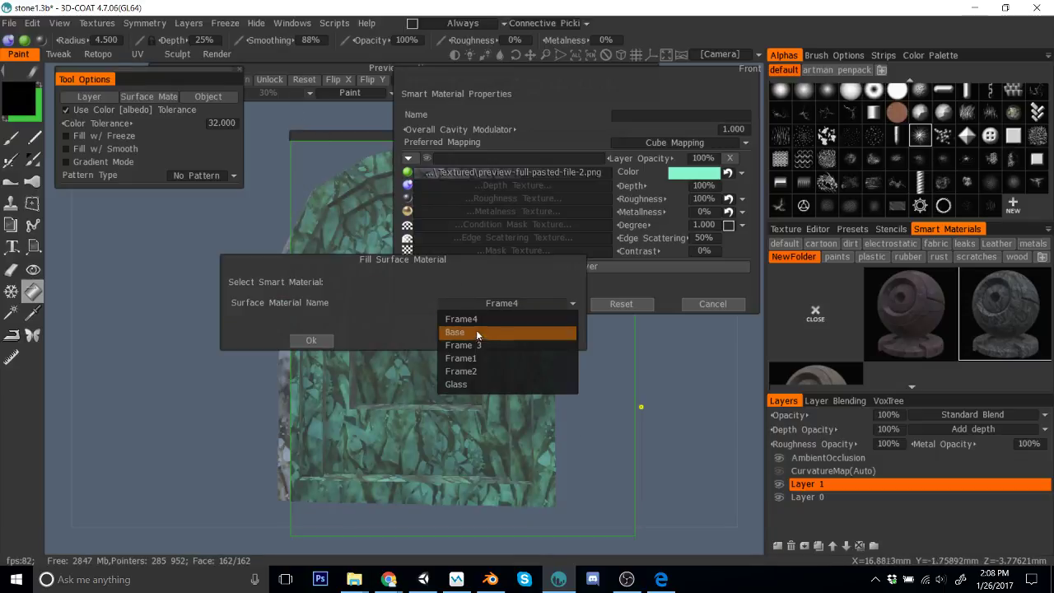
pyautogui.click(494, 345)
pyautogui.click(309, 341)
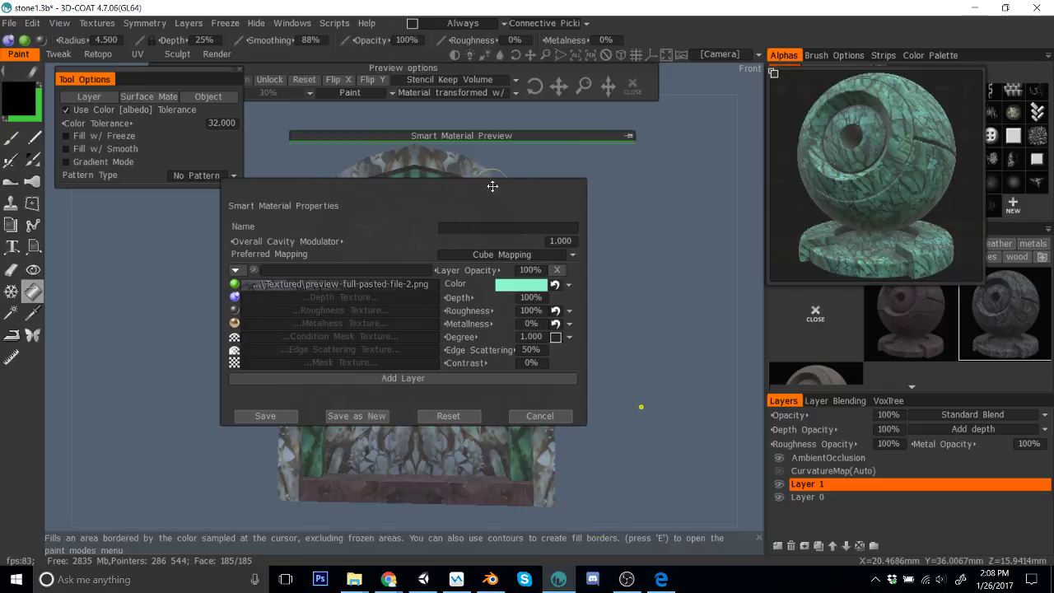
pyautogui.moveTo(548, 198); pyautogui.dragTo(965, 138)
# Step: Fill the Frame1 surface material with the teal stone
pyautogui.click(176, 99)
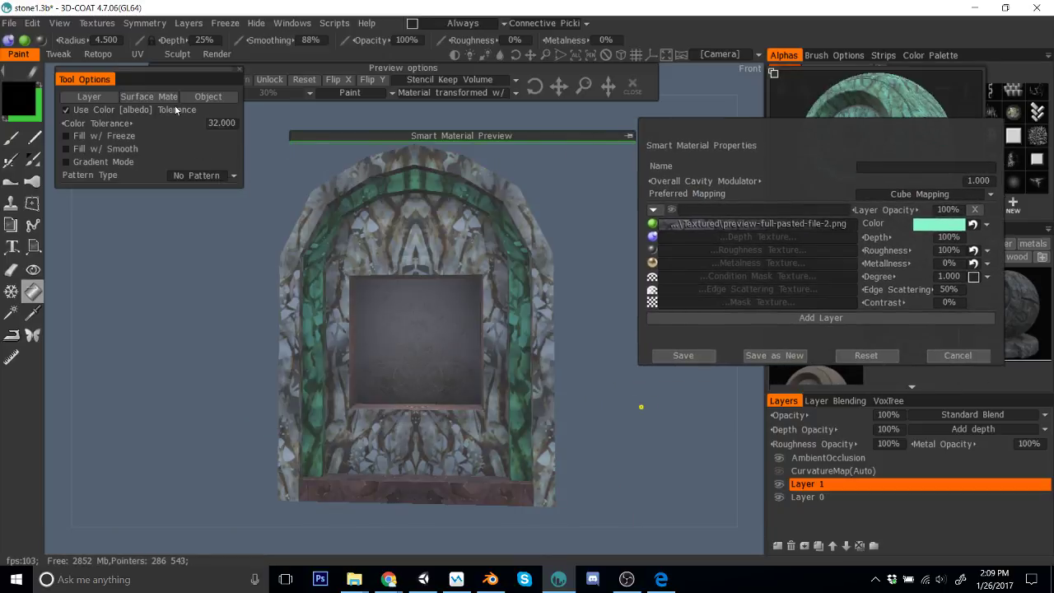
pyautogui.click(400, 220)
pyautogui.click(540, 303)
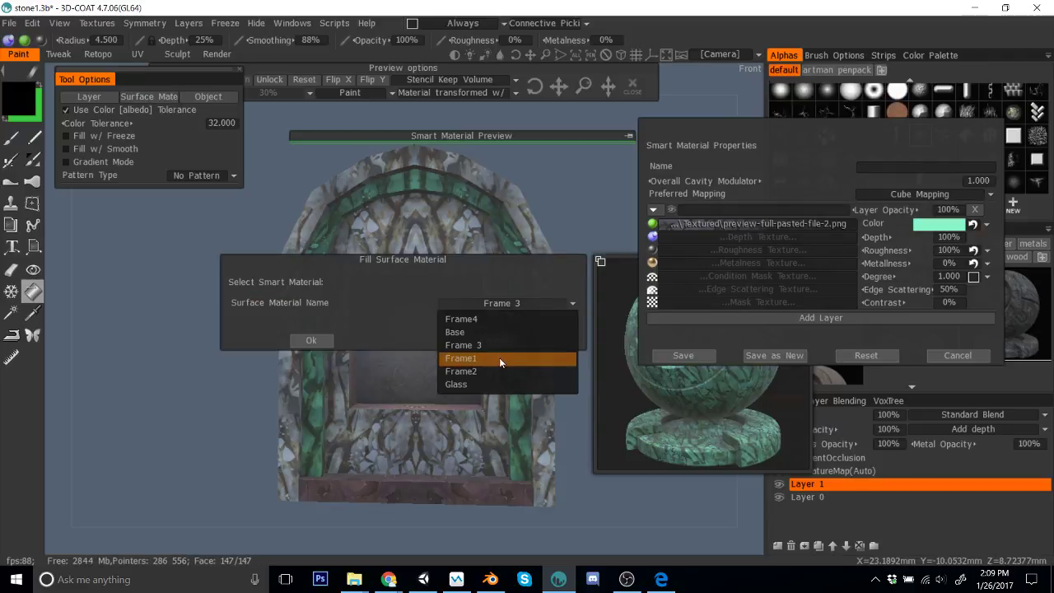
pyautogui.click(497, 356)
pyautogui.click(311, 340)
# Step: Fill the Base surface material with the teal stone and close the material properties without saving
pyautogui.click(153, 95)
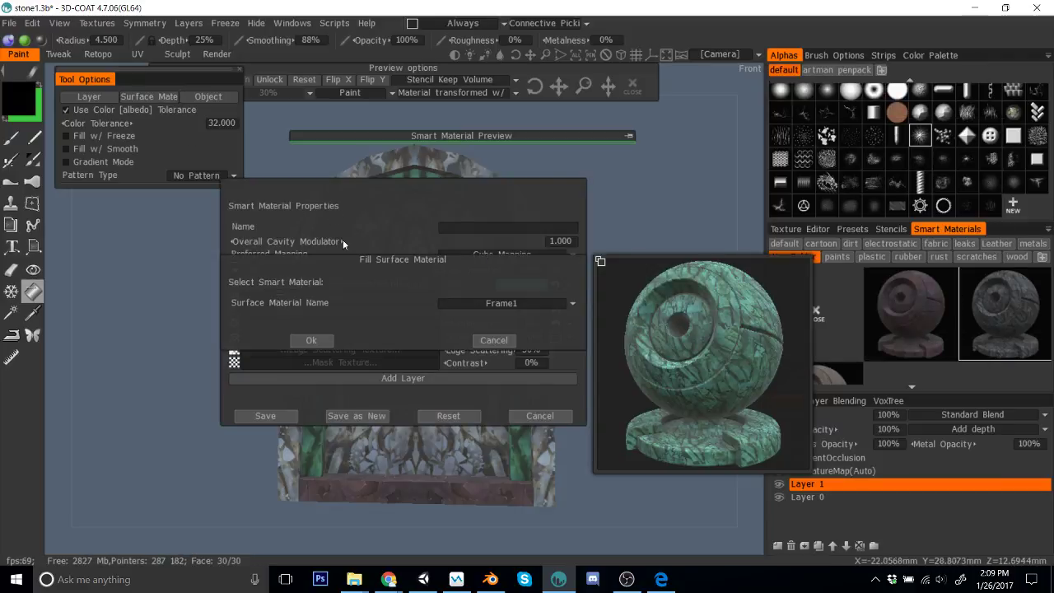
pyautogui.click(494, 303)
pyautogui.click(465, 333)
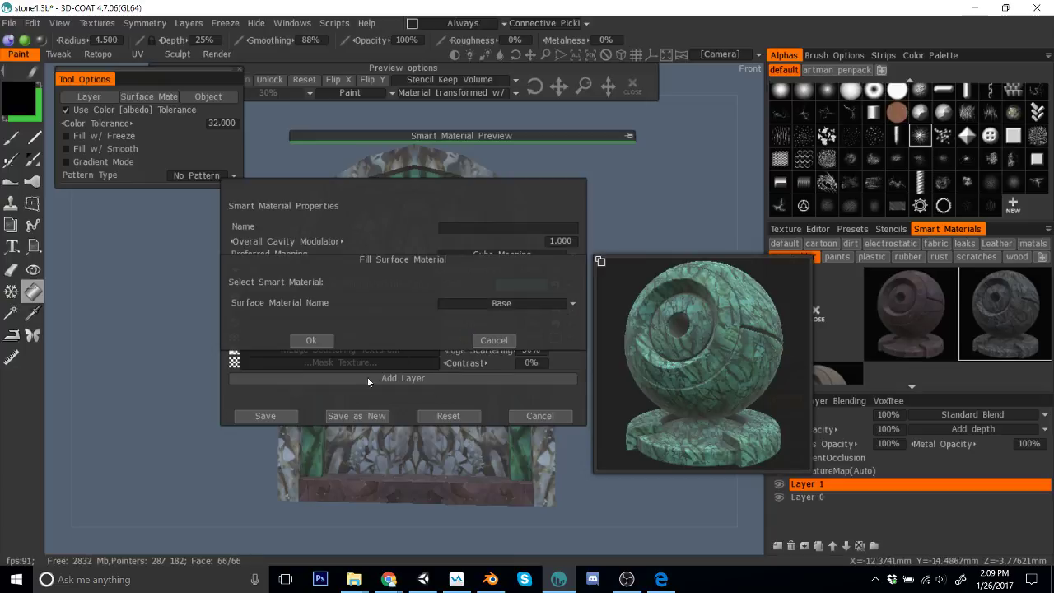
pyautogui.click(311, 340)
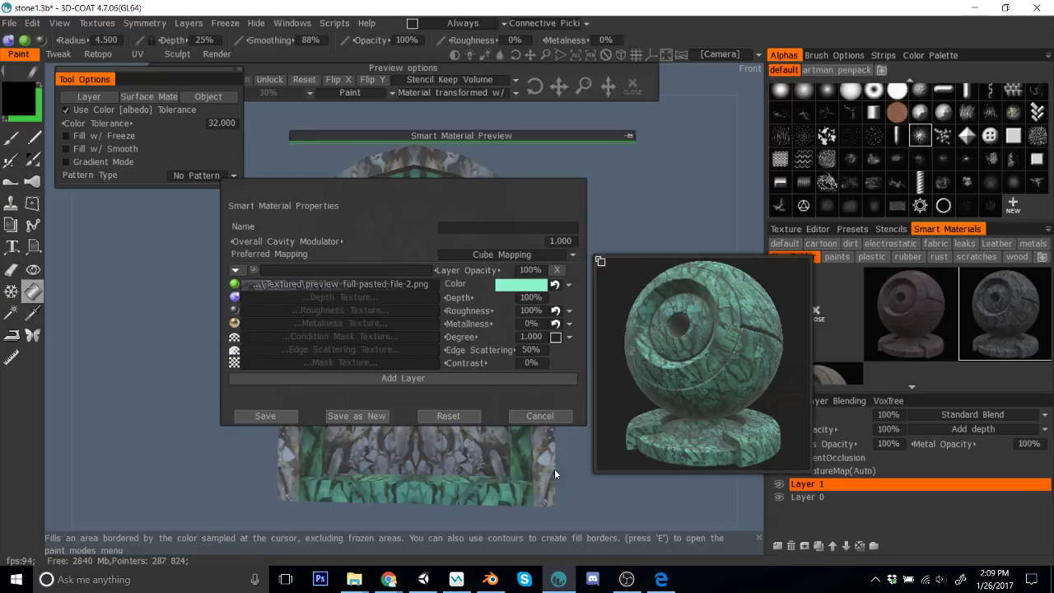
pyautogui.click(540, 416)
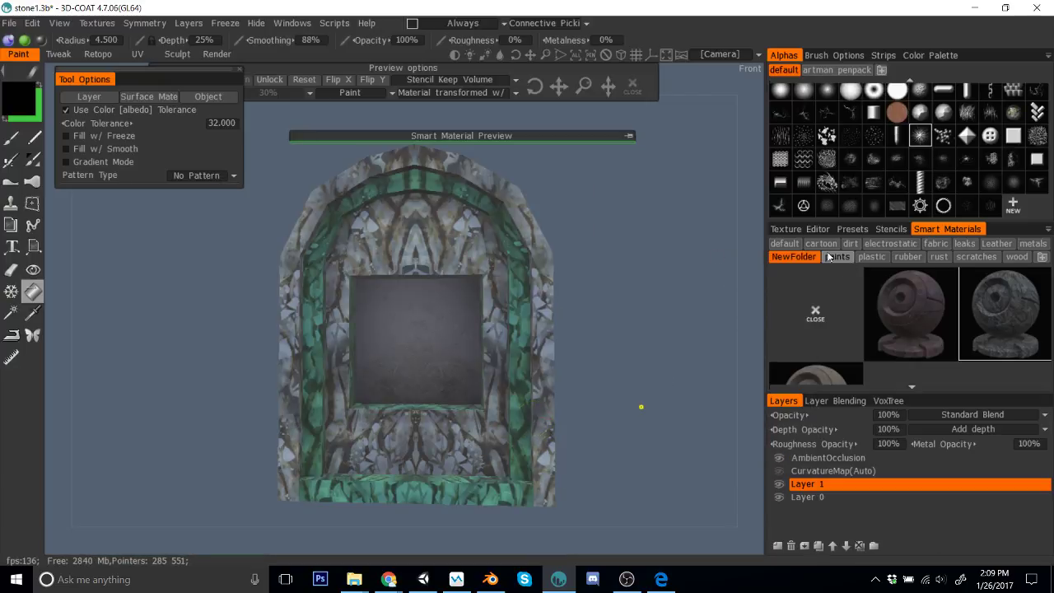
# Step: Edit the plain brown default smart material and recolor its visible layer blue-grey with hue 188, saturation 10% and lightness 58%
pyautogui.click(785, 244)
pyautogui.click(923, 303)
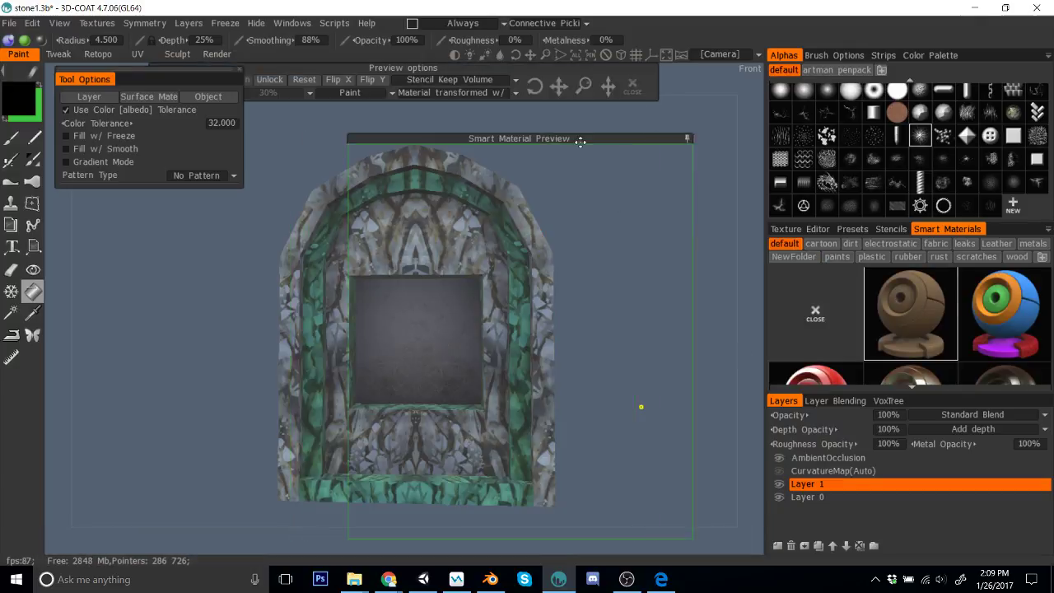
pyautogui.moveTo(513, 136); pyautogui.dragTo(606, 119)
pyautogui.rightClick(920, 308)
pyautogui.click(918, 295)
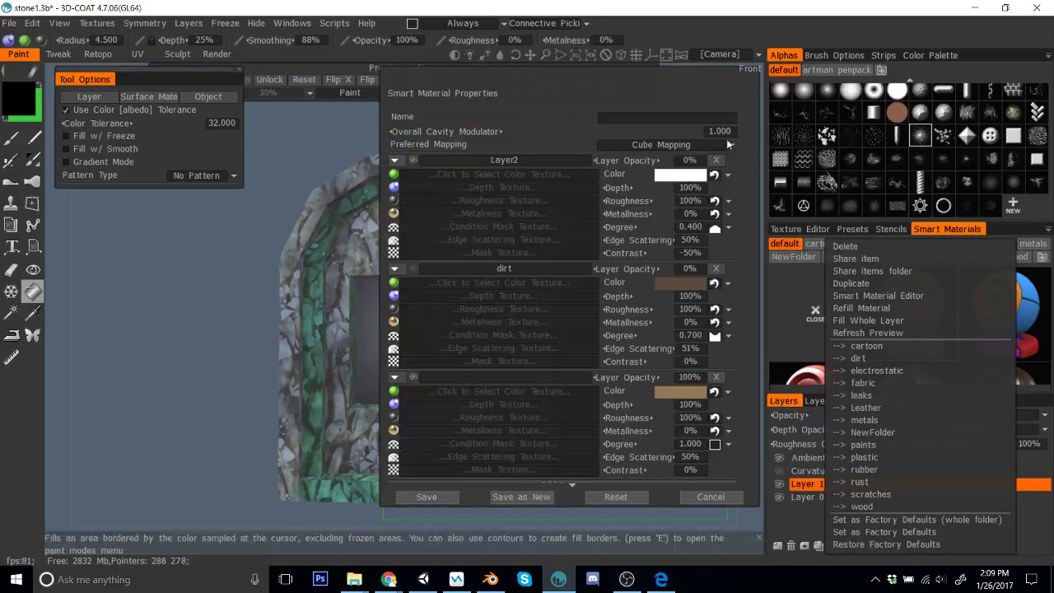
pyautogui.moveTo(568, 71); pyautogui.dragTo(824, 73)
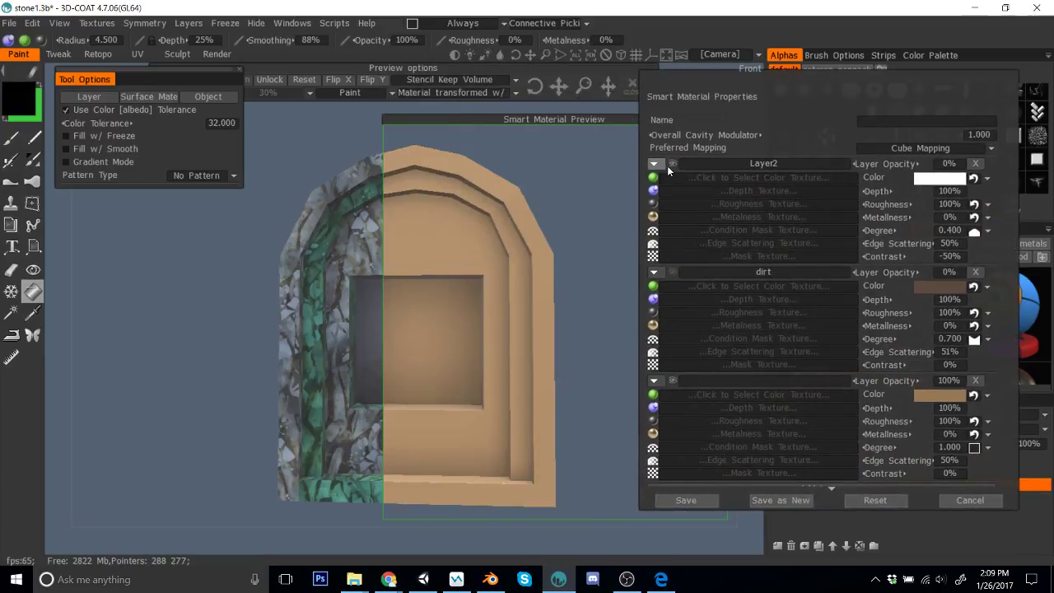
pyautogui.click(916, 397)
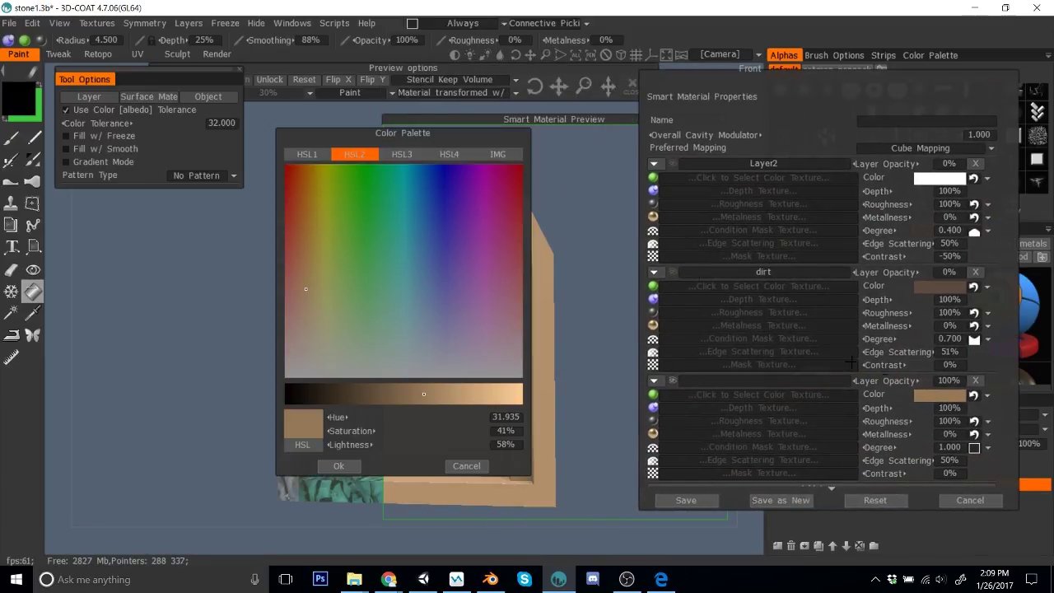
pyautogui.moveTo(440, 134); pyautogui.dragTo(888, 110)
pyautogui.moveTo(899, 344)
pyautogui.mouseDown()
pyautogui.moveTo(851, 340)
pyautogui.moveTo(859, 328)
pyautogui.moveTo(859, 337)
pyautogui.mouseUp()
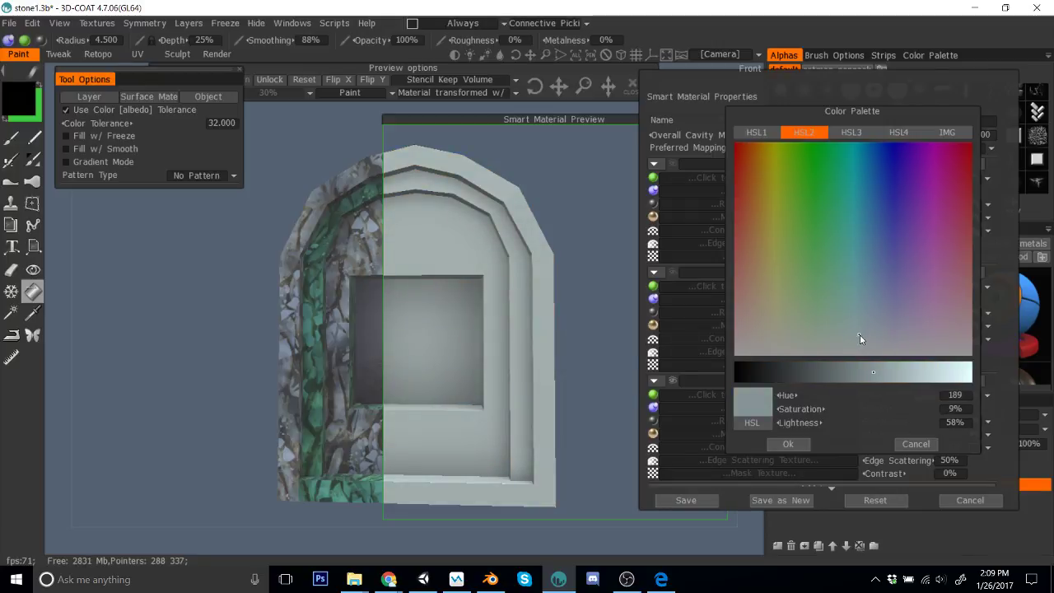
pyautogui.click(788, 444)
# Step: Set the paint opacity to 50% and fill the Frame4 surface material with the blue-grey color
pyautogui.click(408, 42)
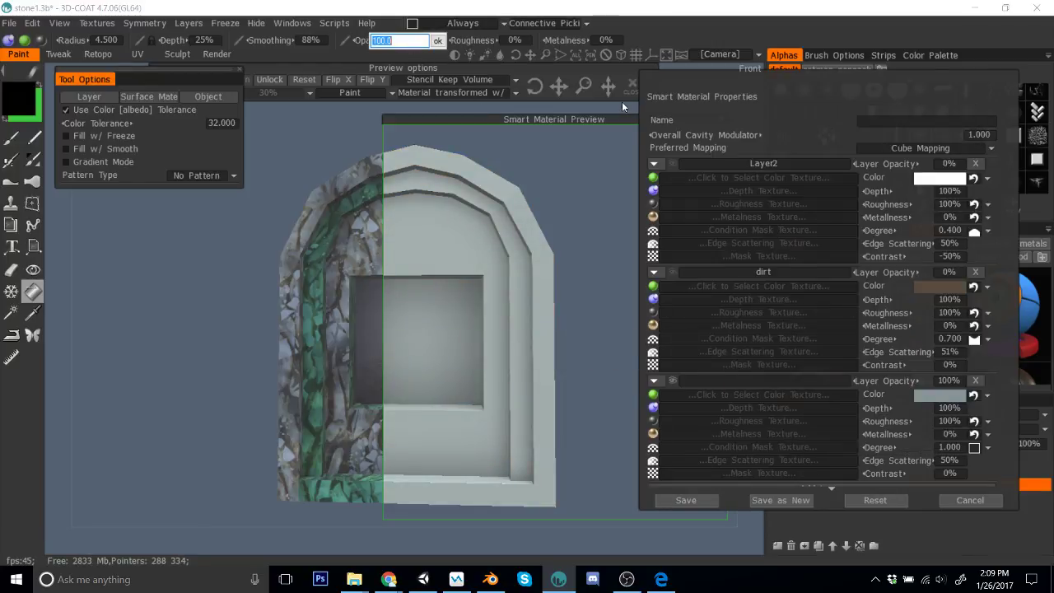
pyautogui.write('50')
pyautogui.press('Return')
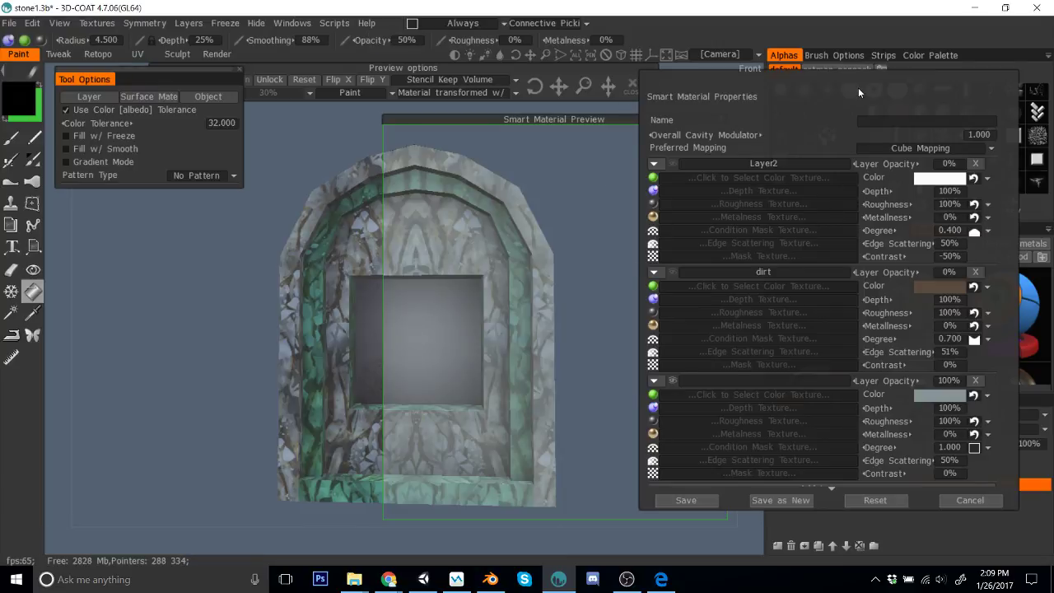
pyautogui.moveTo(829, 79); pyautogui.dragTo(649, 79)
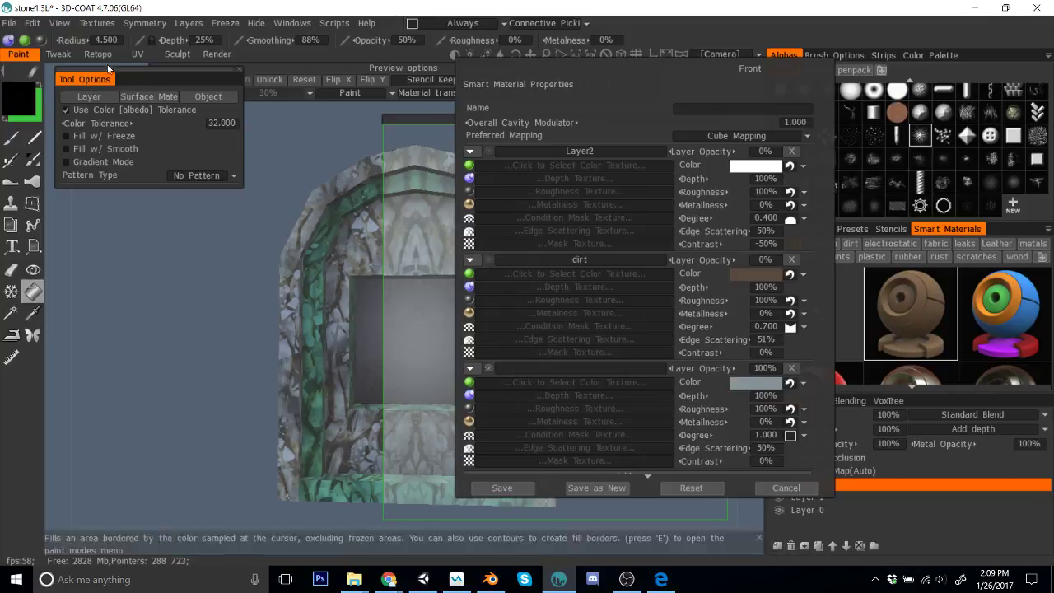
pyautogui.click(150, 98)
pyautogui.click(498, 302)
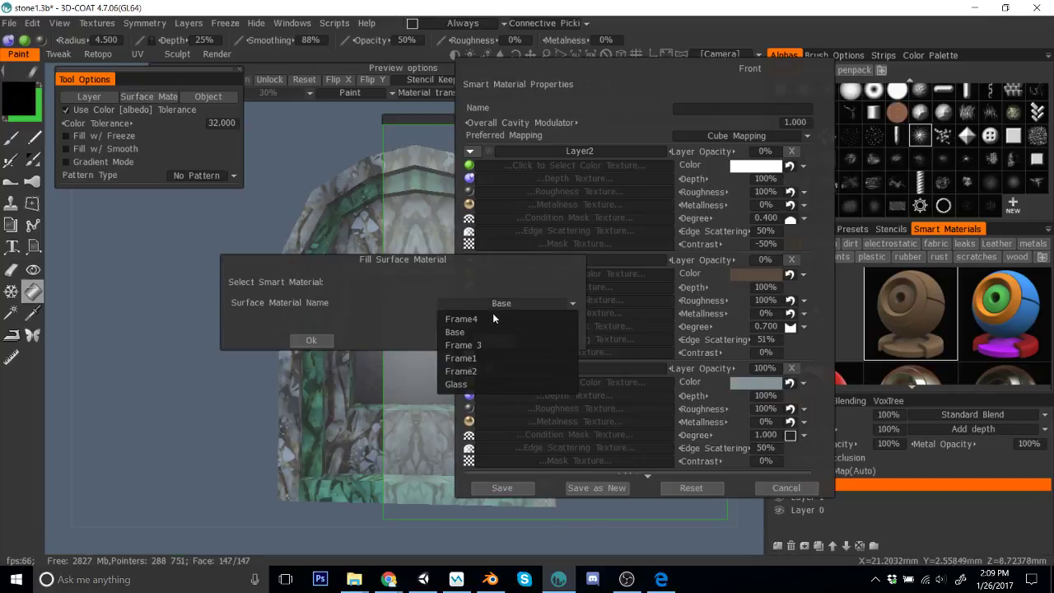
pyautogui.click(492, 318)
pyautogui.click(319, 340)
# Step: Fill the Frame2 surface material with the half-opaque blue-grey color
pyautogui.click(150, 97)
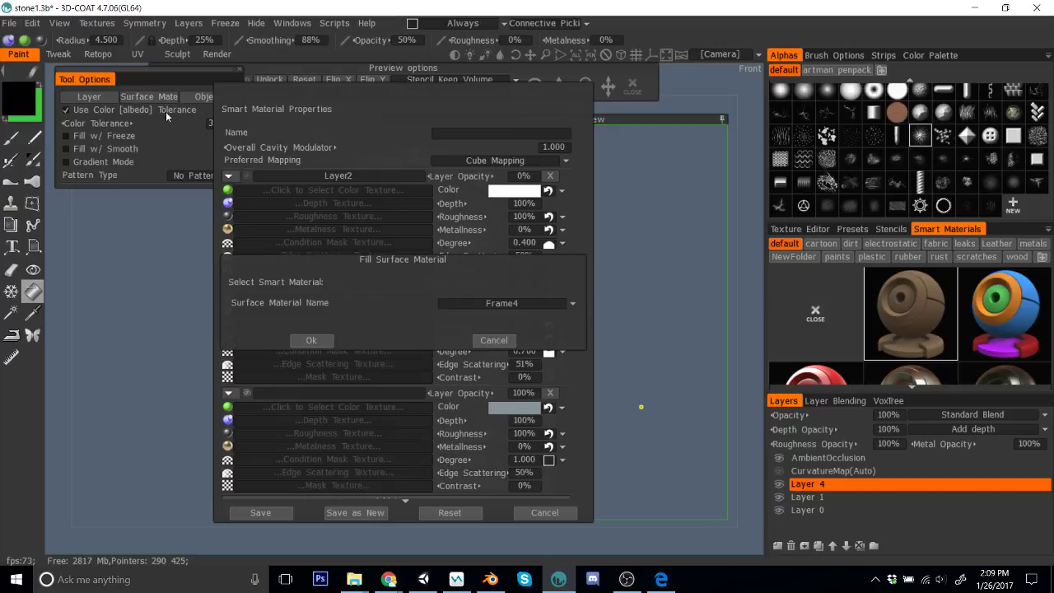
pyautogui.click(458, 304)
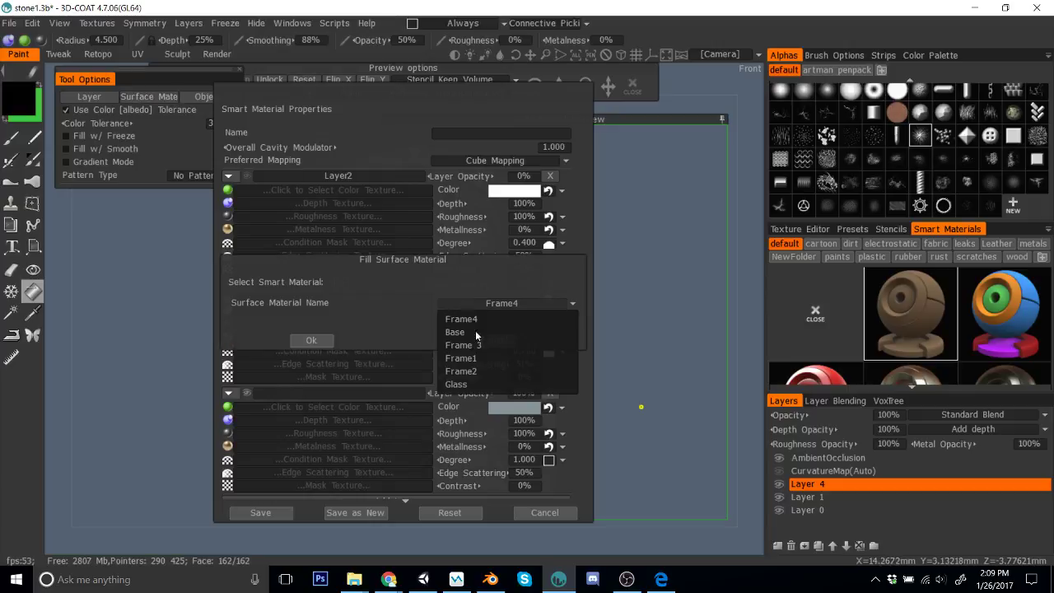
pyautogui.click(502, 372)
pyautogui.click(311, 340)
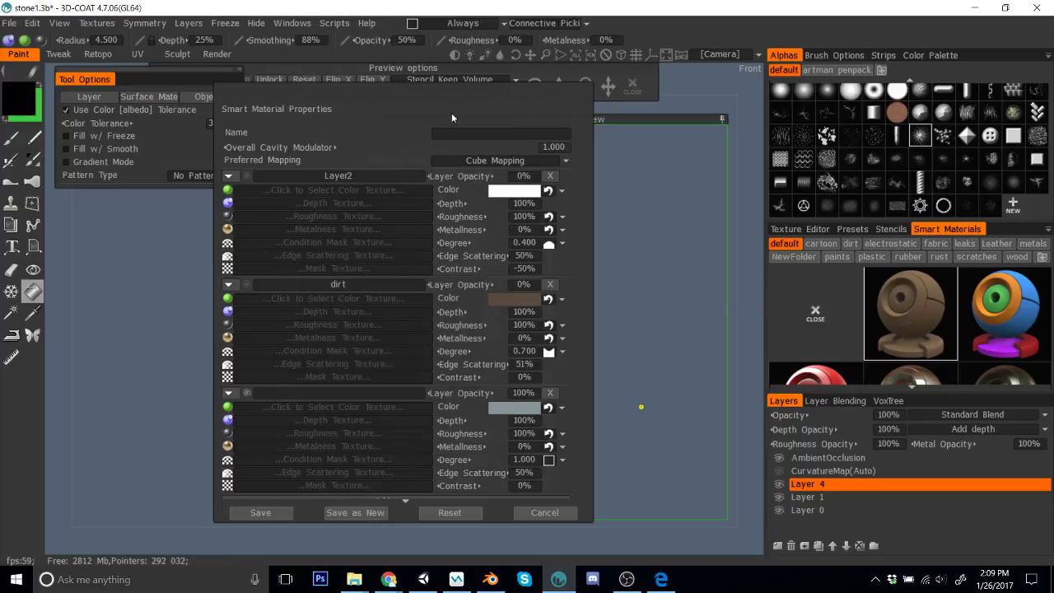
# Step: Recolor the smart material's visible layer green with hue 150, saturation 35% and lightness 58%
pyautogui.moveTo(425, 92); pyautogui.dragTo(752, 84)
pyautogui.click(845, 396)
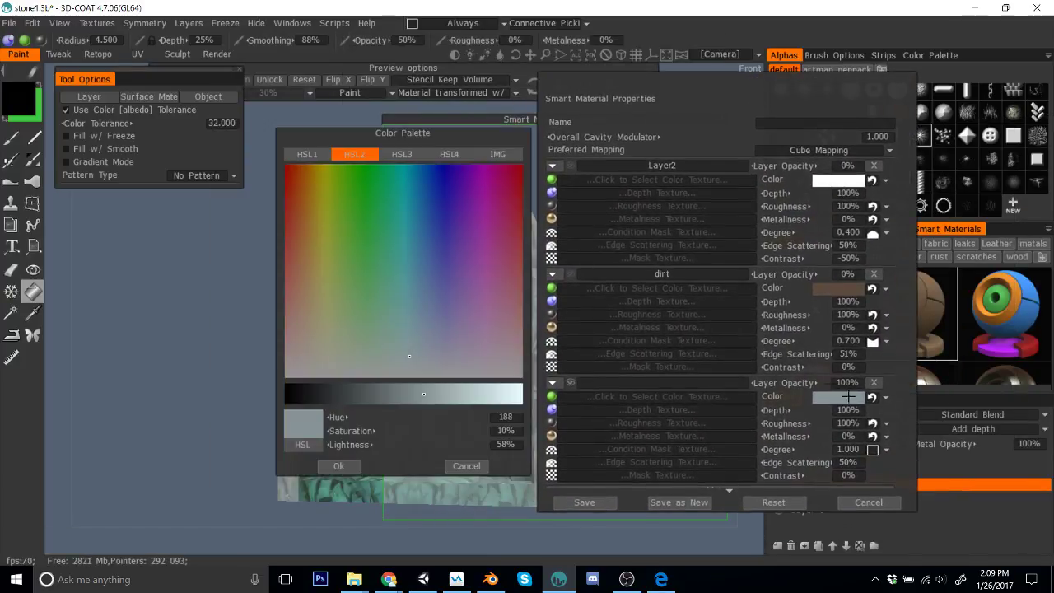
pyautogui.moveTo(511, 132); pyautogui.dragTo(801, 106)
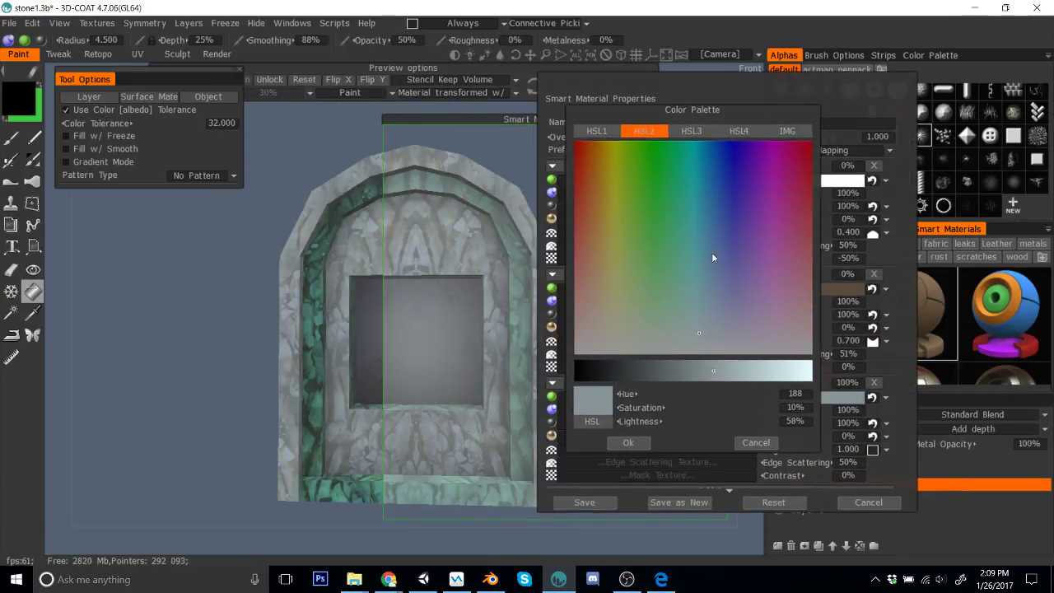
pyautogui.click(683, 287)
pyautogui.click(674, 282)
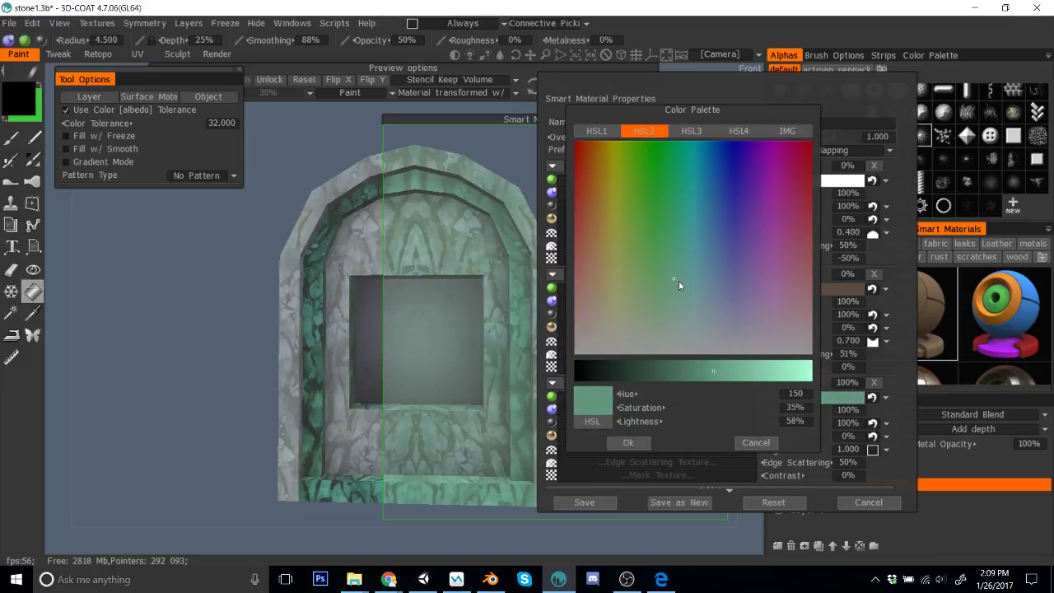
pyautogui.click(629, 443)
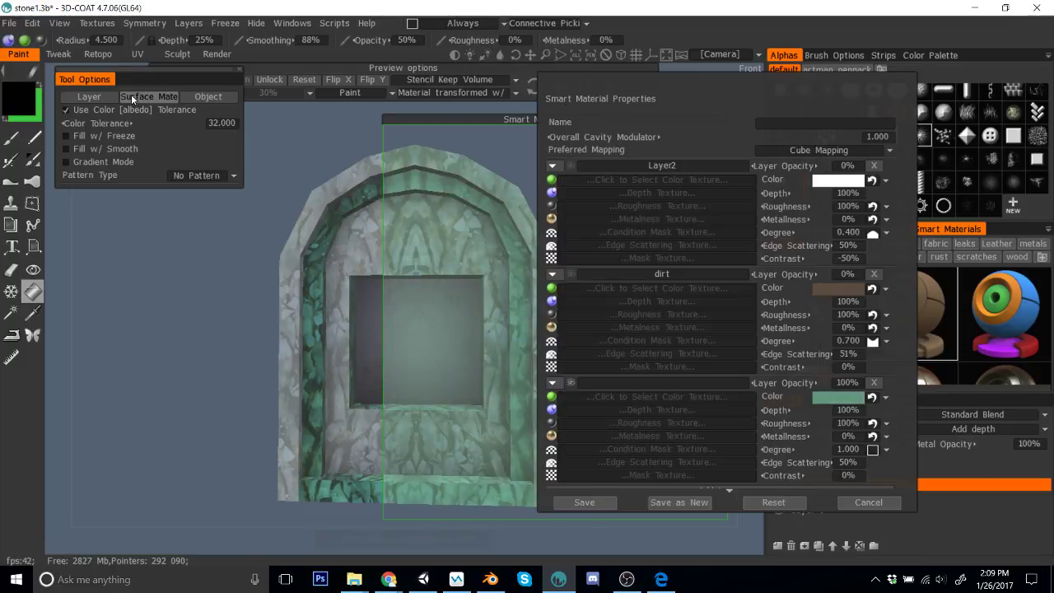
# Step: Fill the Frame1 surface material with the half-opaque green color
pyautogui.click(149, 96)
pyautogui.click(494, 303)
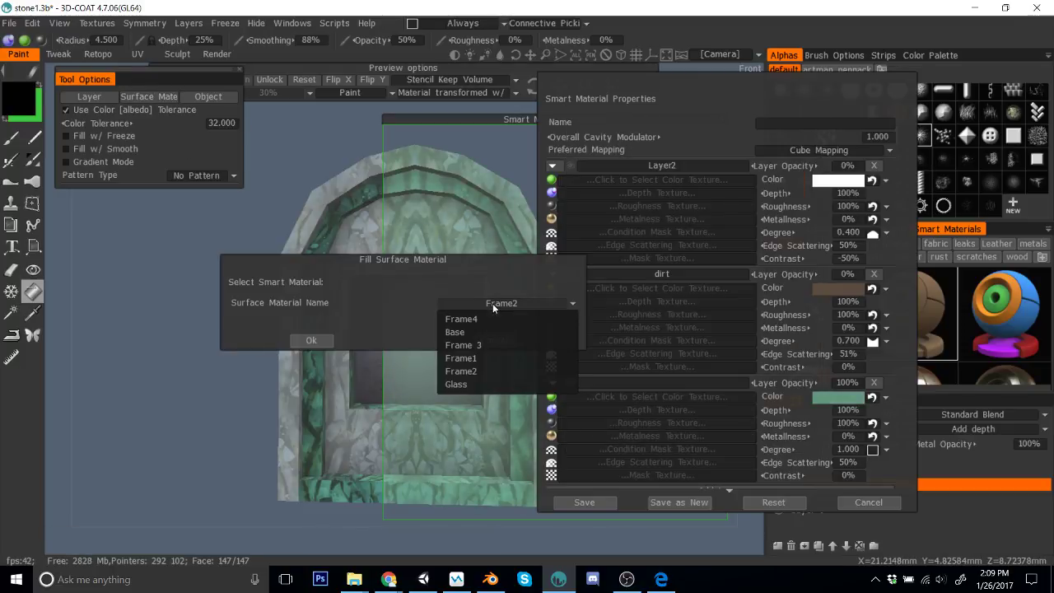
pyautogui.click(477, 360)
pyautogui.click(313, 340)
# Step: Fill the Frame 3 surface material with the same green color
pyautogui.click(141, 97)
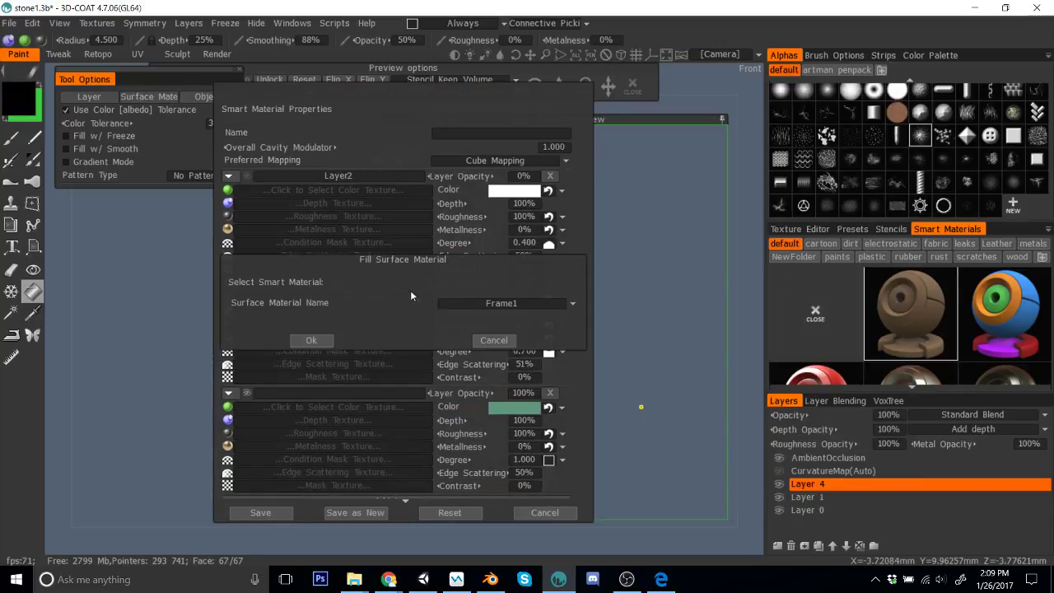
pyautogui.click(473, 303)
pyautogui.click(458, 343)
pyautogui.click(312, 340)
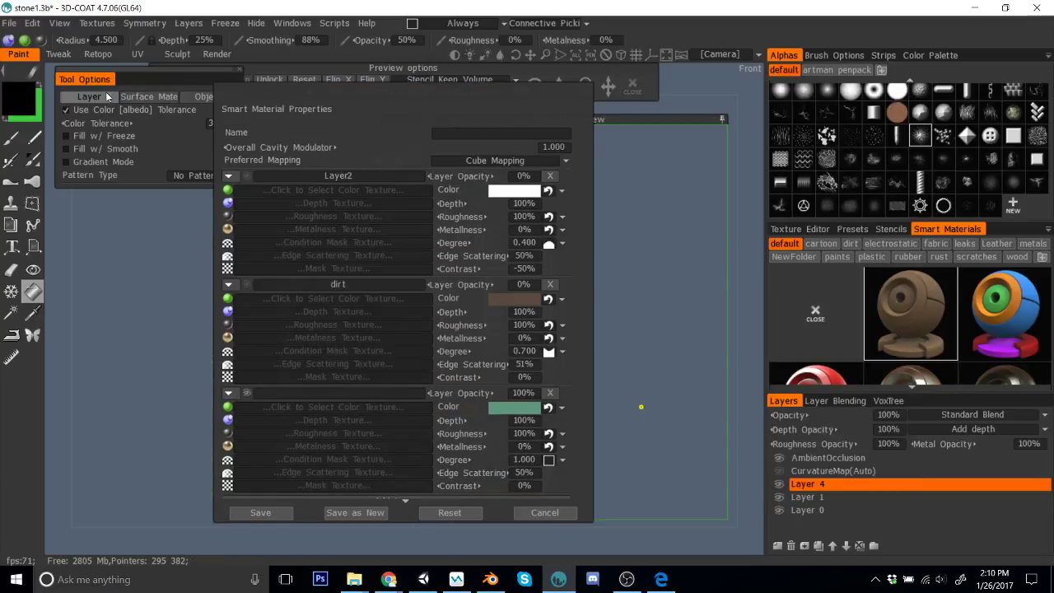
# Step: Fill the Base surface material with the green color, then close the material properties and collapse the smart material preview
pyautogui.click(150, 96)
pyautogui.click(469, 305)
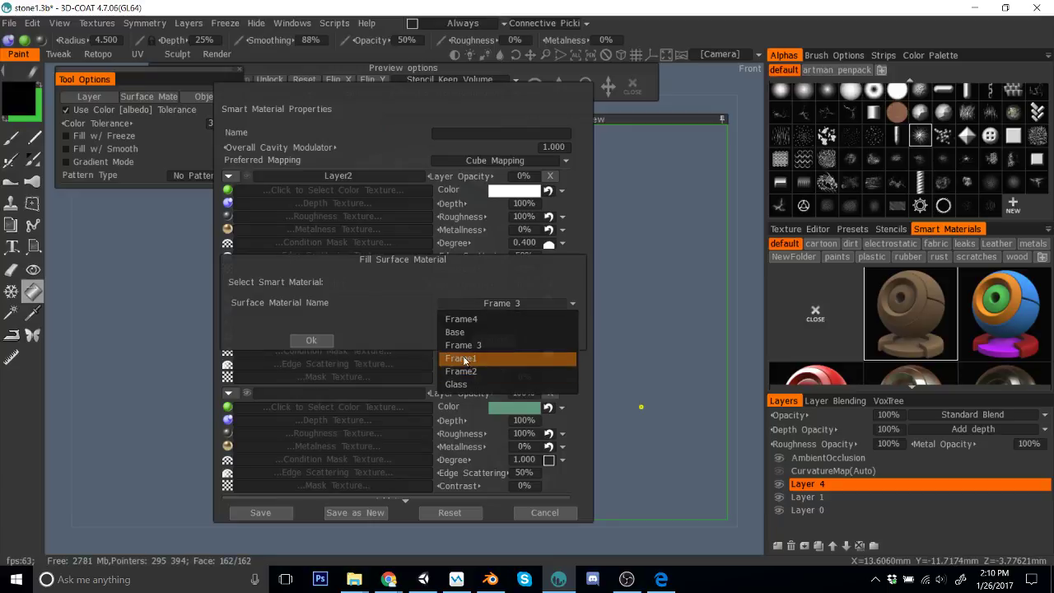
pyautogui.click(459, 332)
pyautogui.click(311, 340)
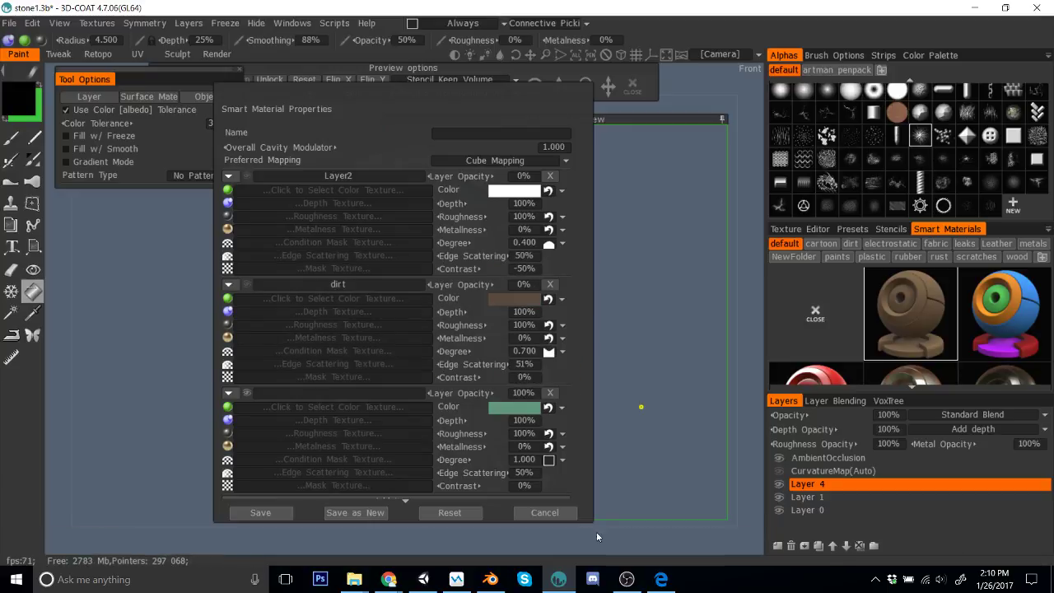
pyautogui.click(545, 512)
pyautogui.click(722, 120)
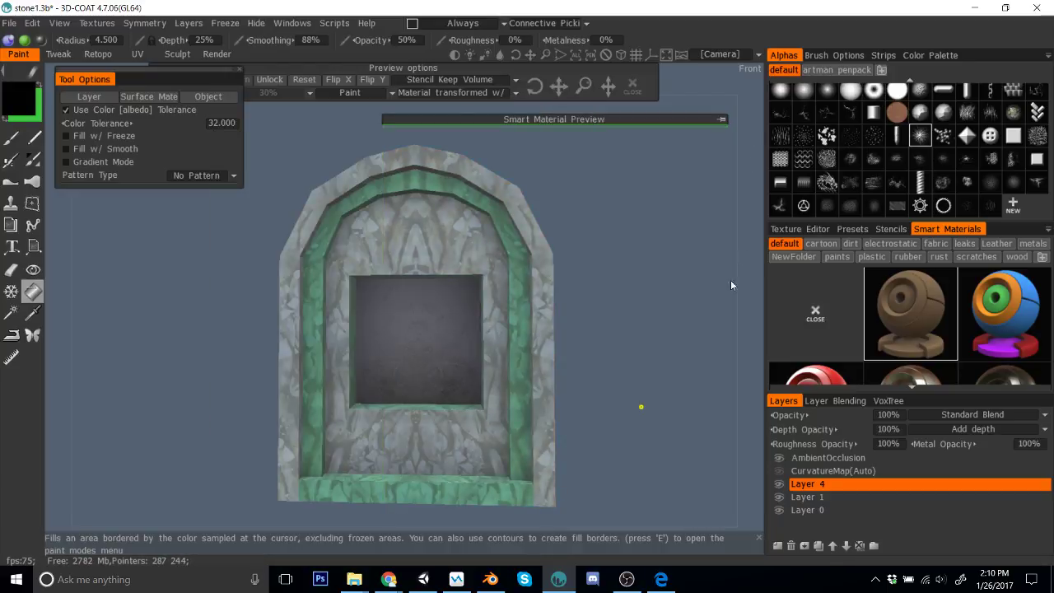
# Step: Start exporting the window's mesh and textures, naming the output mesh stone3 as OBJ in the archwindow folder
pyautogui.moveTo(679, 319); pyautogui.dragTo(674, 351)
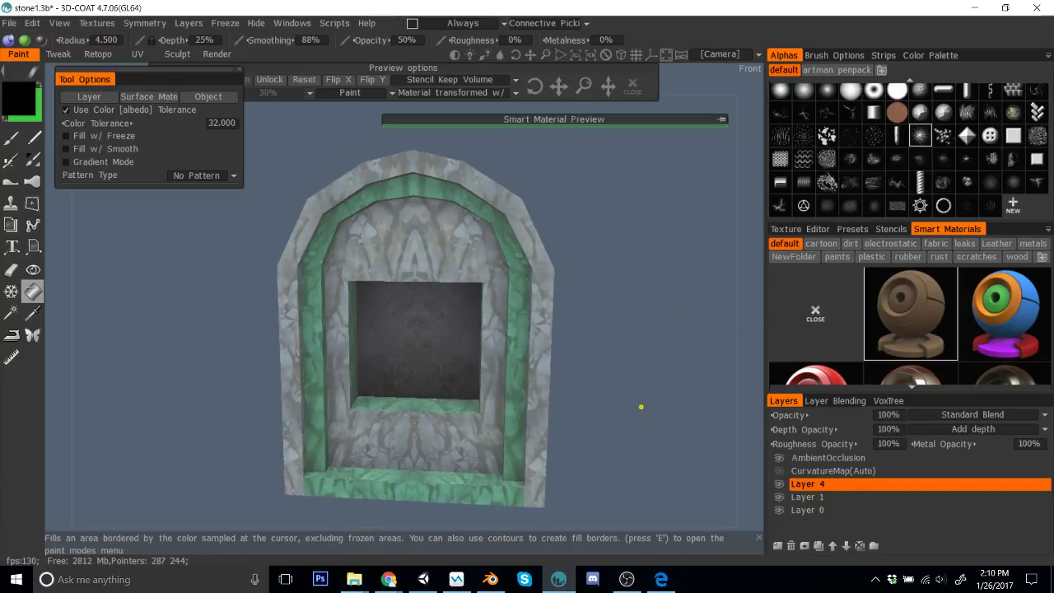
pyautogui.click(9, 23)
pyautogui.click(89, 210)
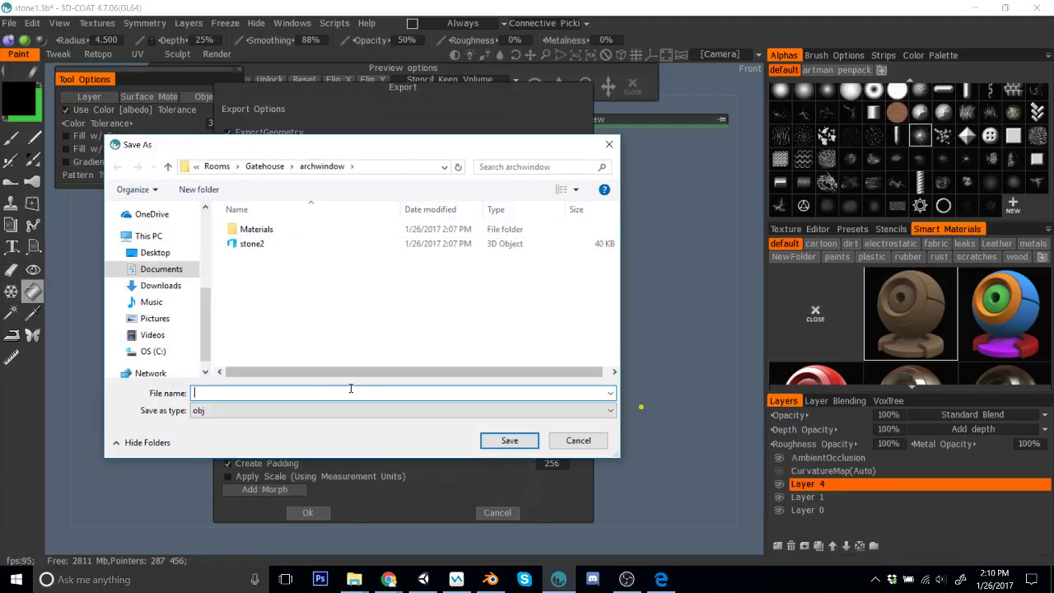
pyautogui.write('stone3')
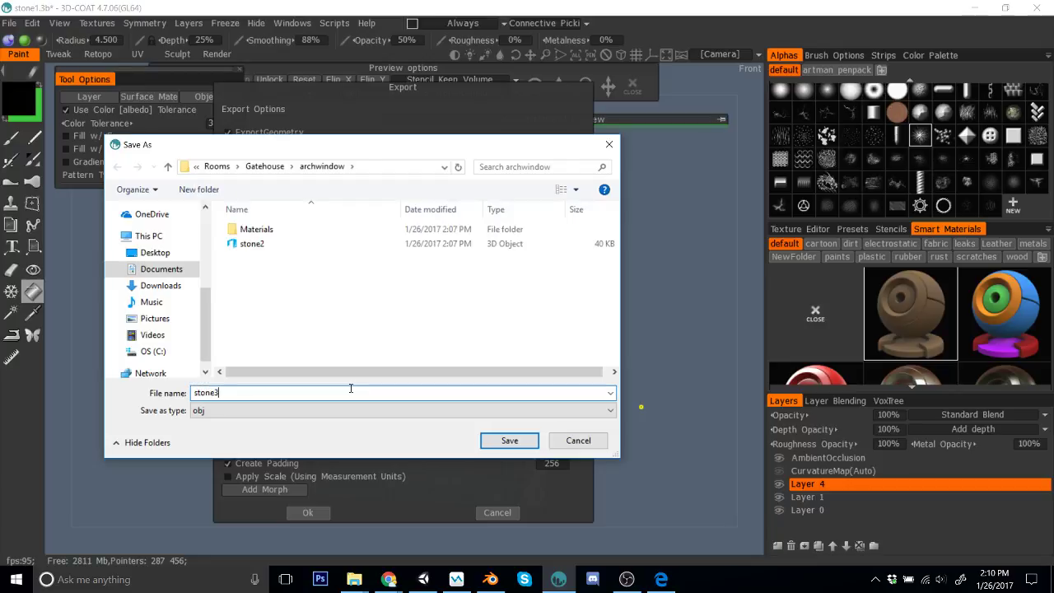
pyautogui.click(509, 441)
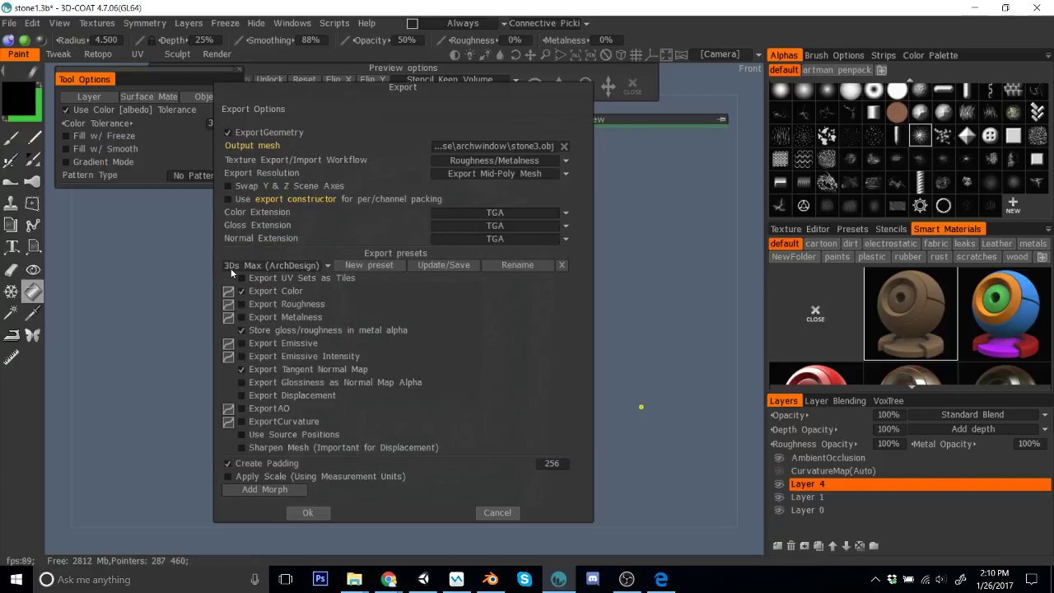
# Step: Apply the Unity (Standard) export preset, remove the Metallic, Height and Emission textures, and run the export
pyautogui.click(276, 264)
pyautogui.click(263, 440)
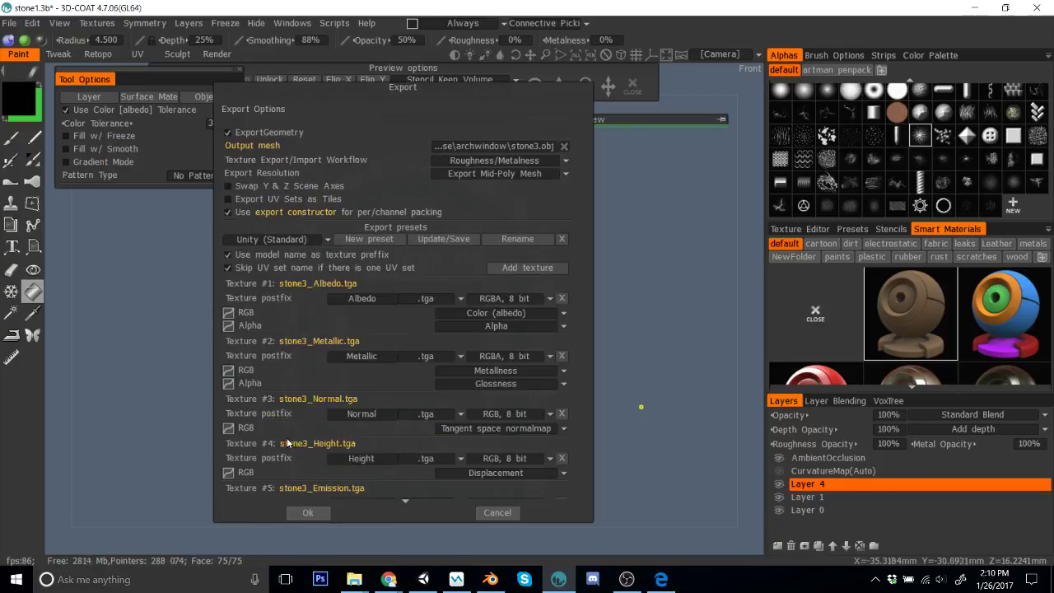
pyautogui.click(562, 355)
pyautogui.click(561, 400)
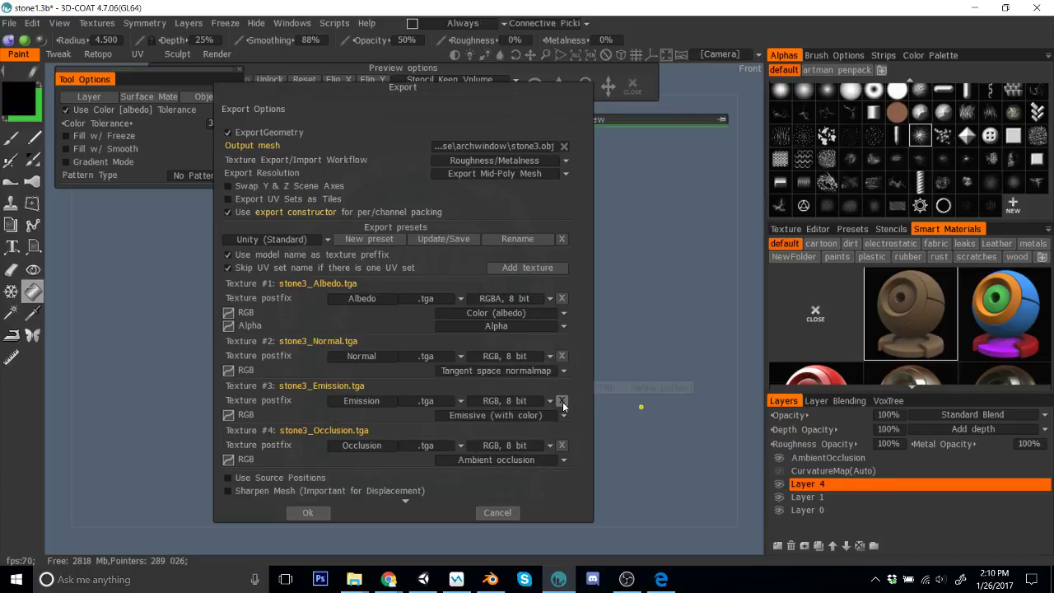
pyautogui.click(561, 400)
pyautogui.click(316, 504)
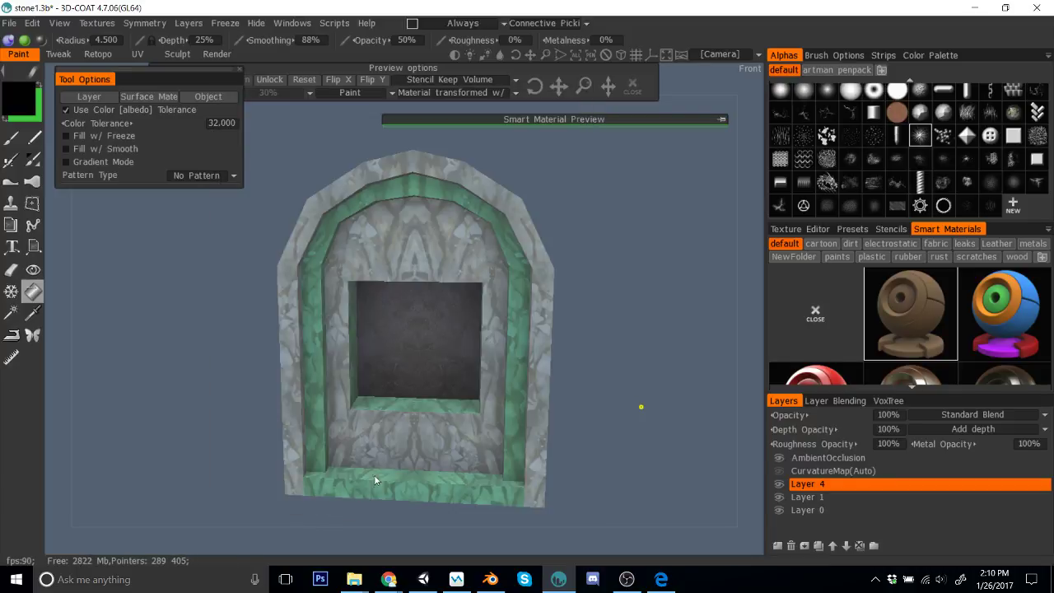
pyautogui.hotkey('alt', 'Tab')
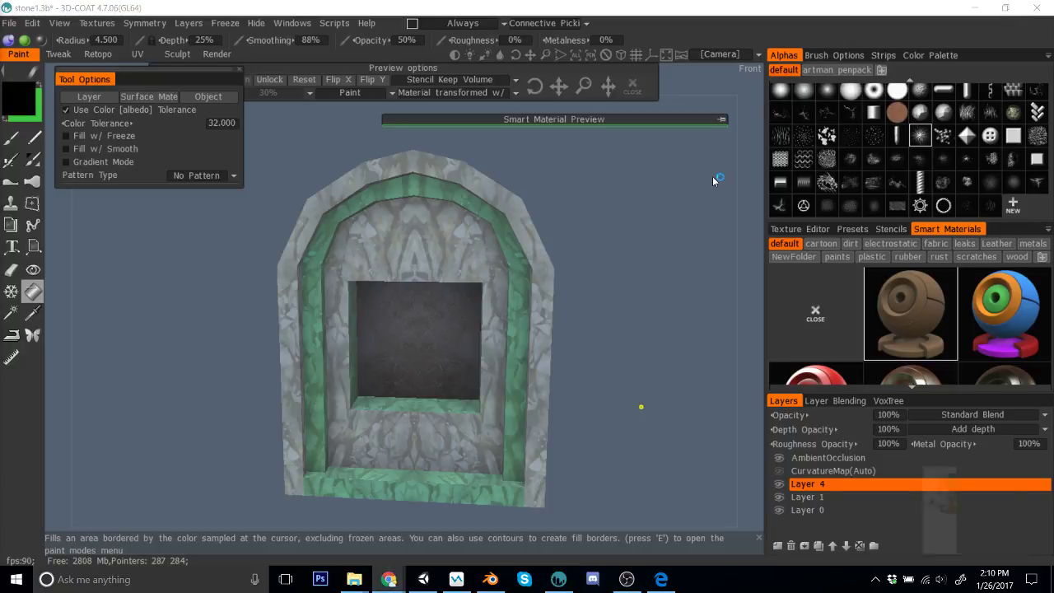
pyautogui.click(1037, 476)
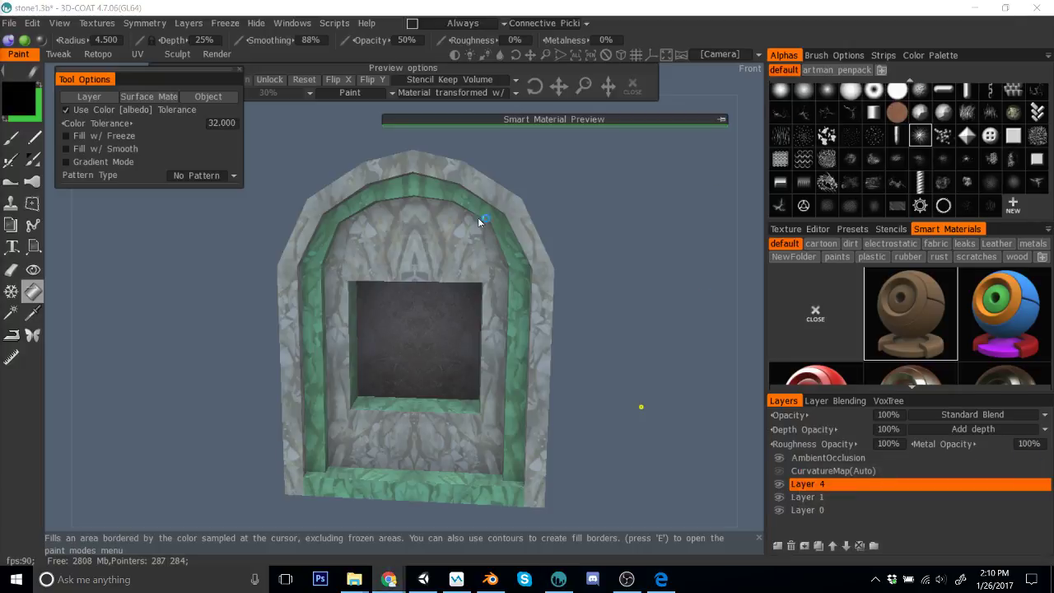
# Step: Switch to Unity and open the project's archwindow folder to check the imported stone textures and meshes
pyautogui.click(425, 580)
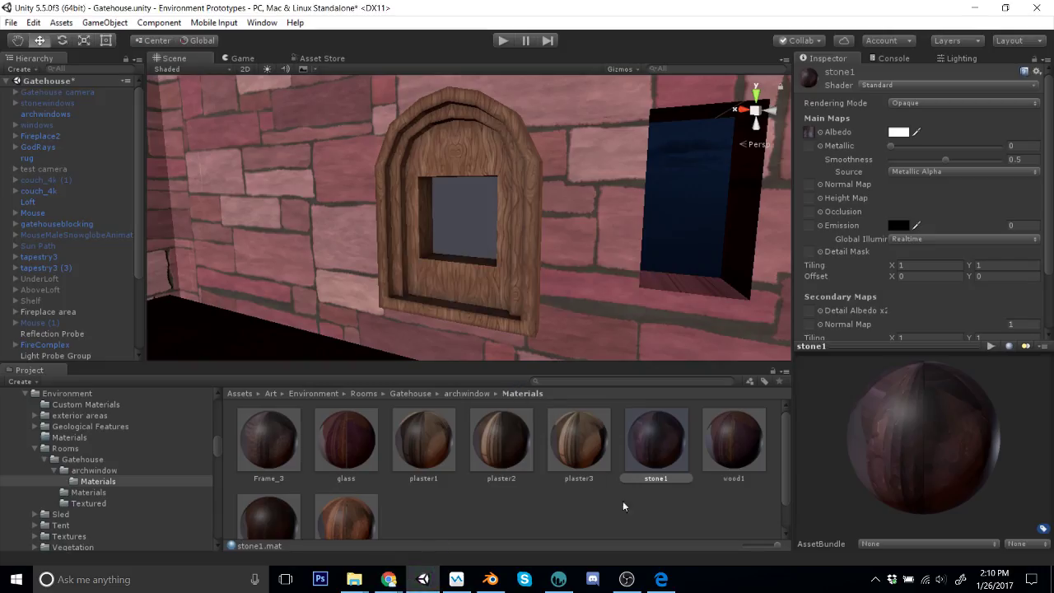
pyautogui.scroll(-1, 634, 502)
pyautogui.scroll(1, 634, 503)
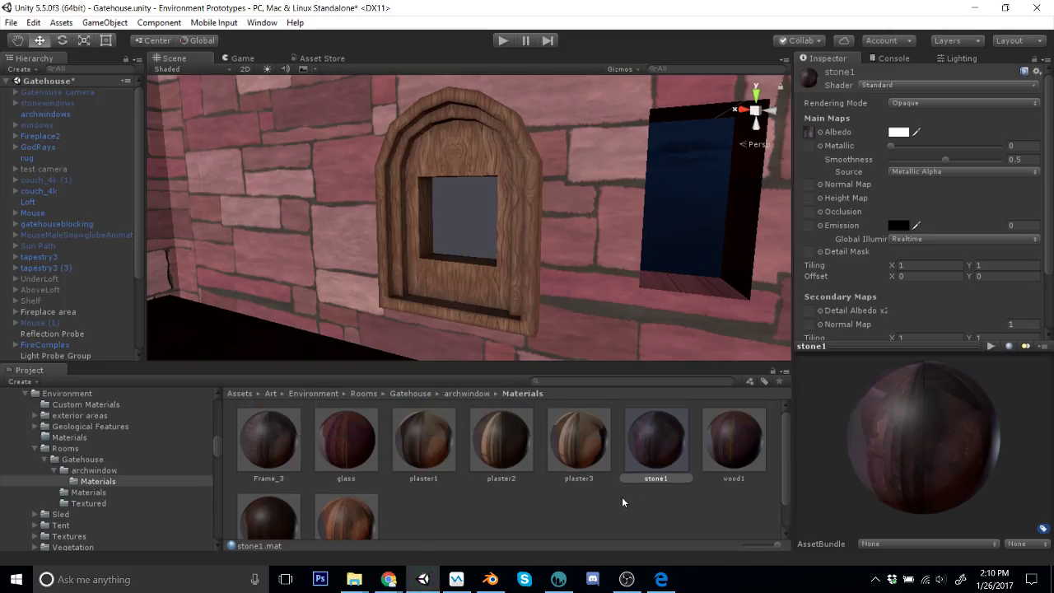
pyautogui.click(466, 394)
pyautogui.scroll(-5, 577, 490)
pyautogui.scroll(3, 578, 492)
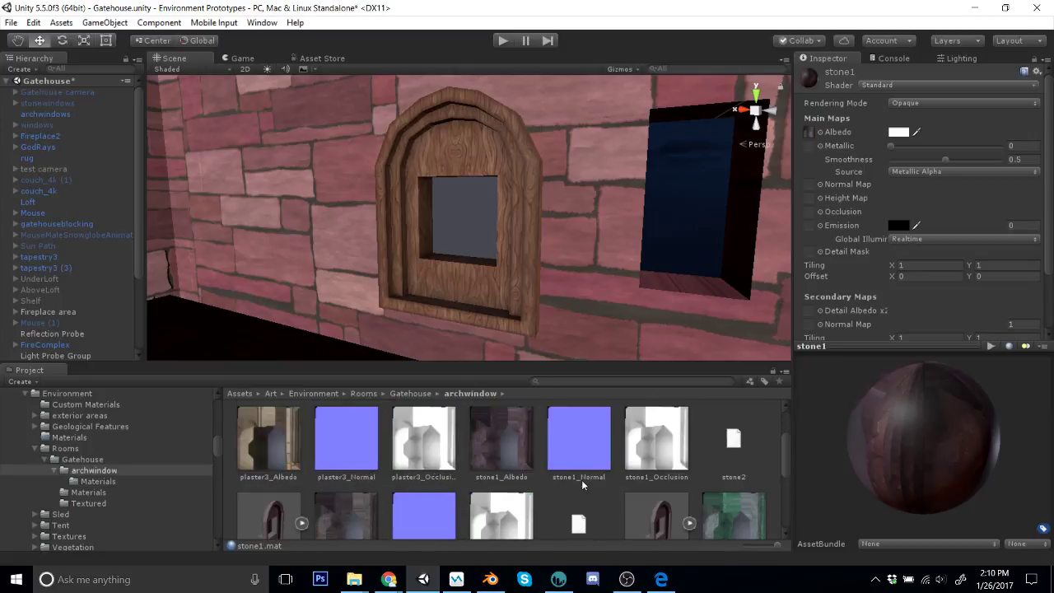
pyautogui.scroll(2, 537, 438)
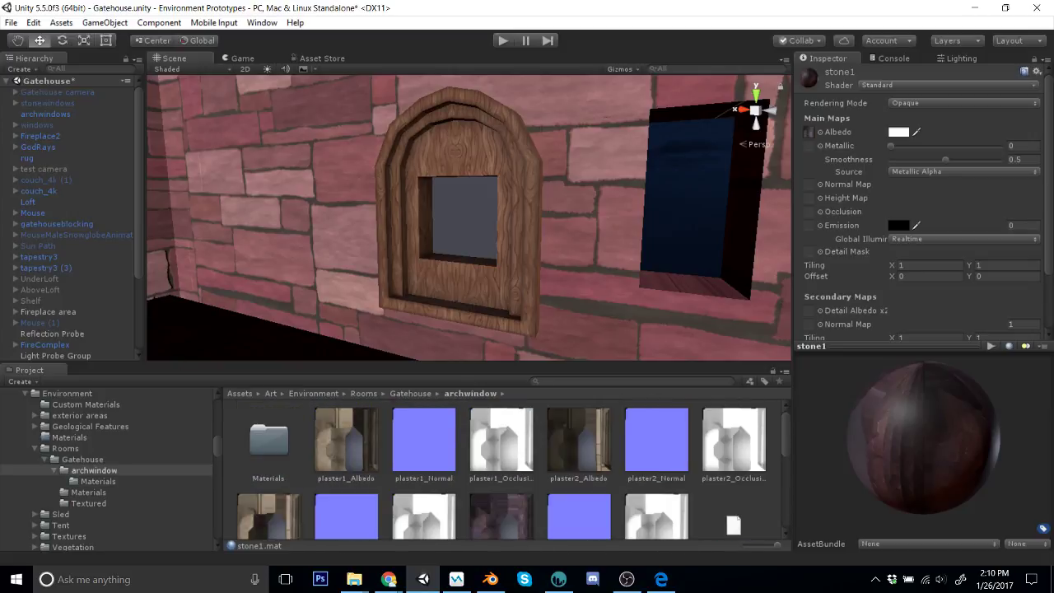
pyautogui.hotkey('alt', 'Tab')
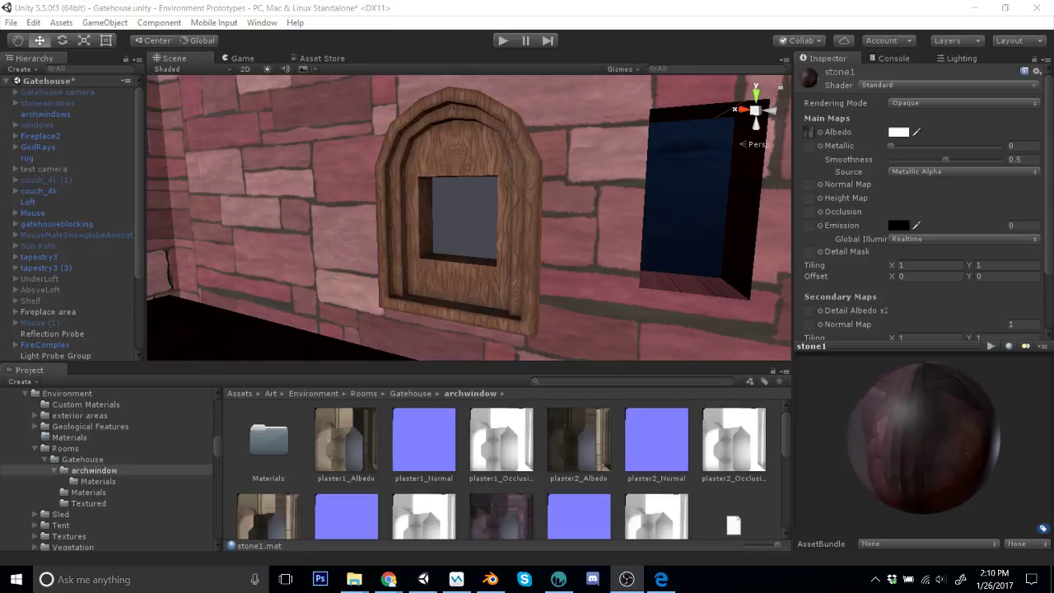
pyautogui.hotkey('alt', 'Tab')
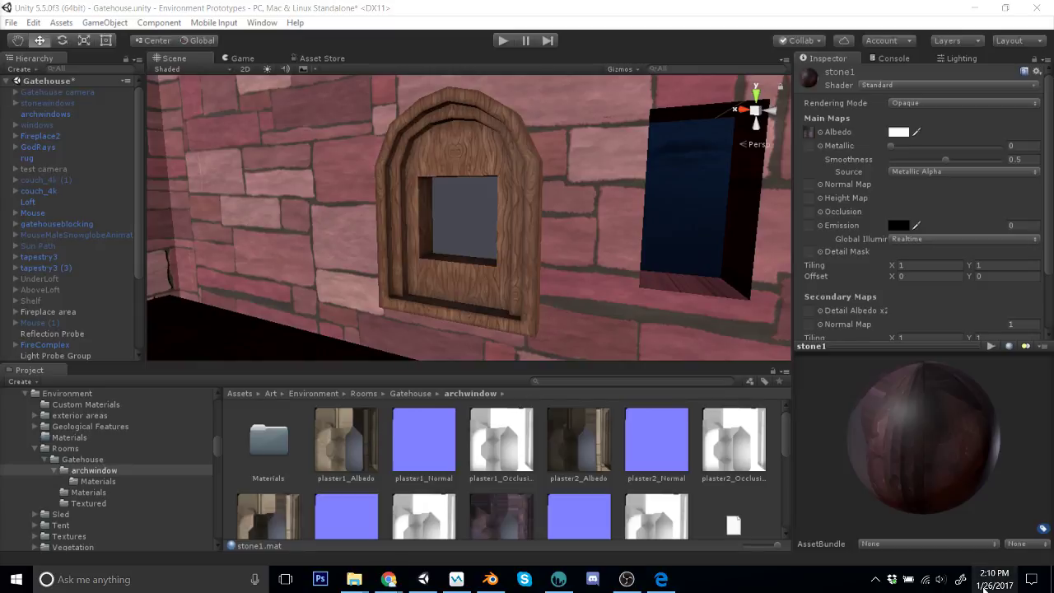
pyautogui.click(984, 586)
pyautogui.click(235, 286)
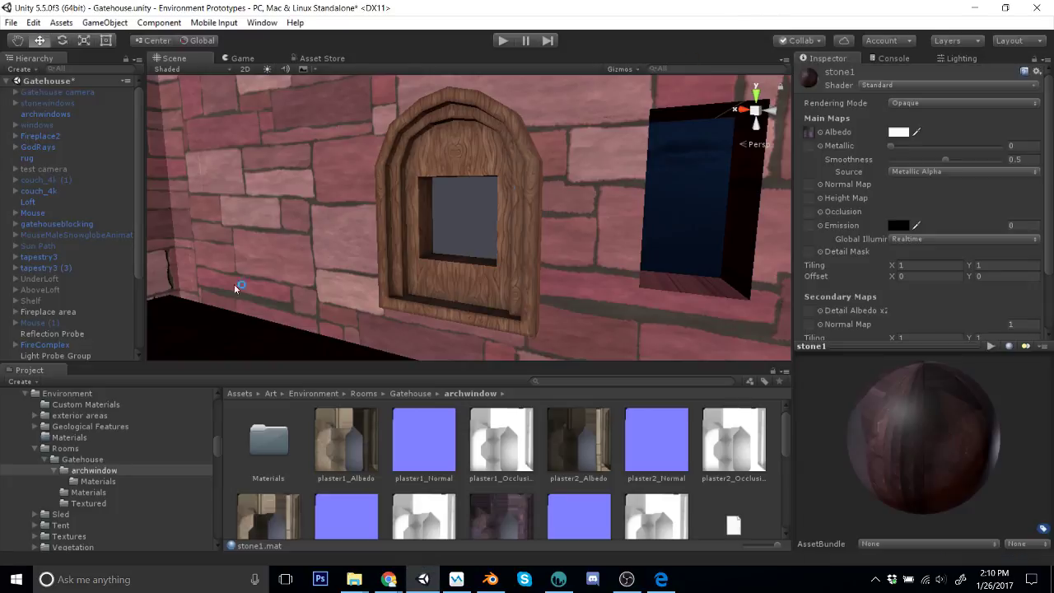
pyautogui.hotkey('alt', 'Tab')
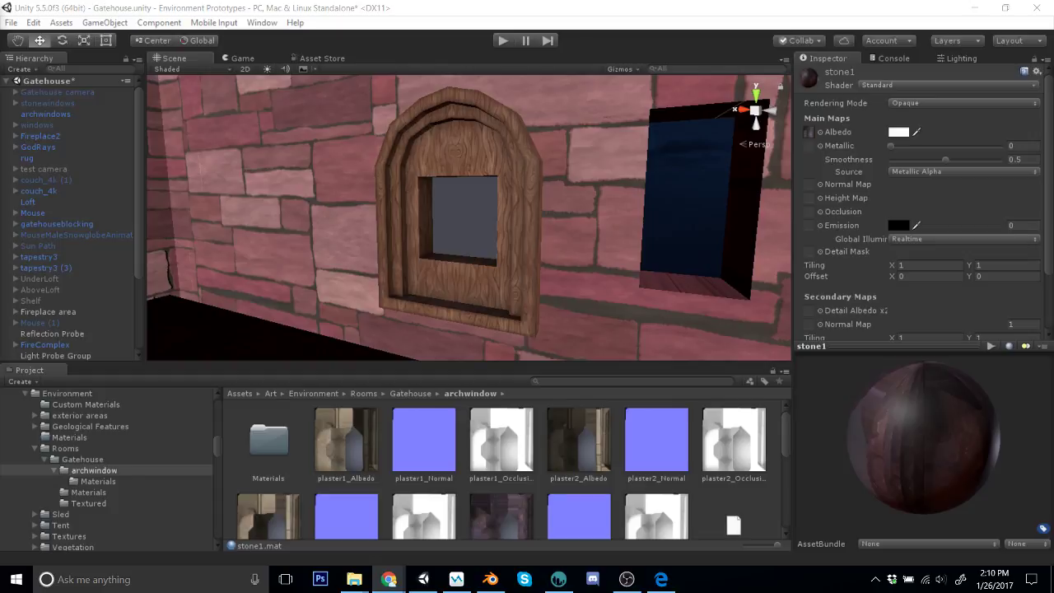
pyautogui.hotkey('alt', 'Tab')
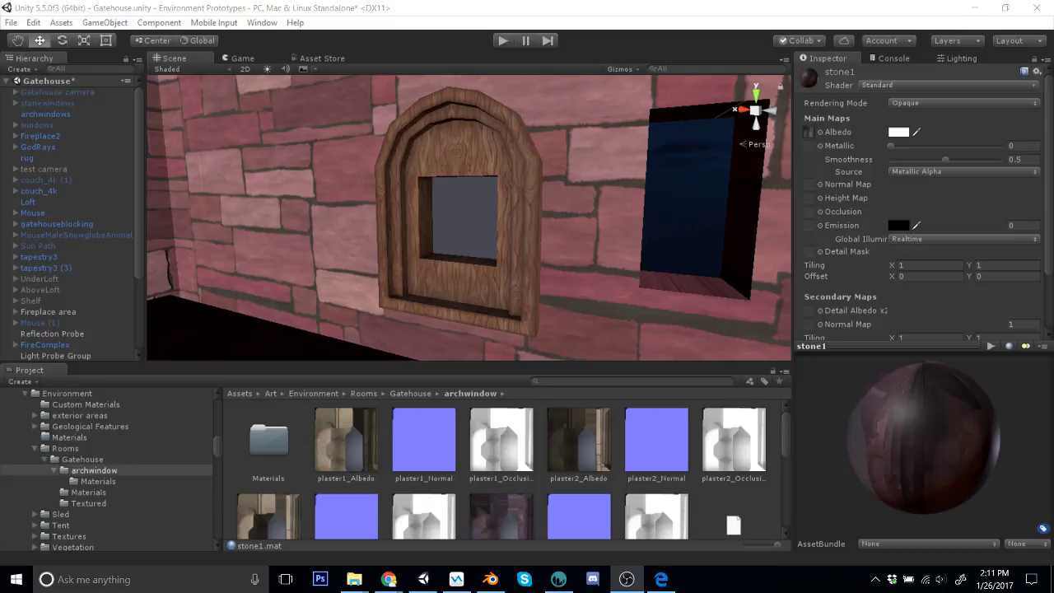
pyautogui.hotkey('alt', 'Tab')
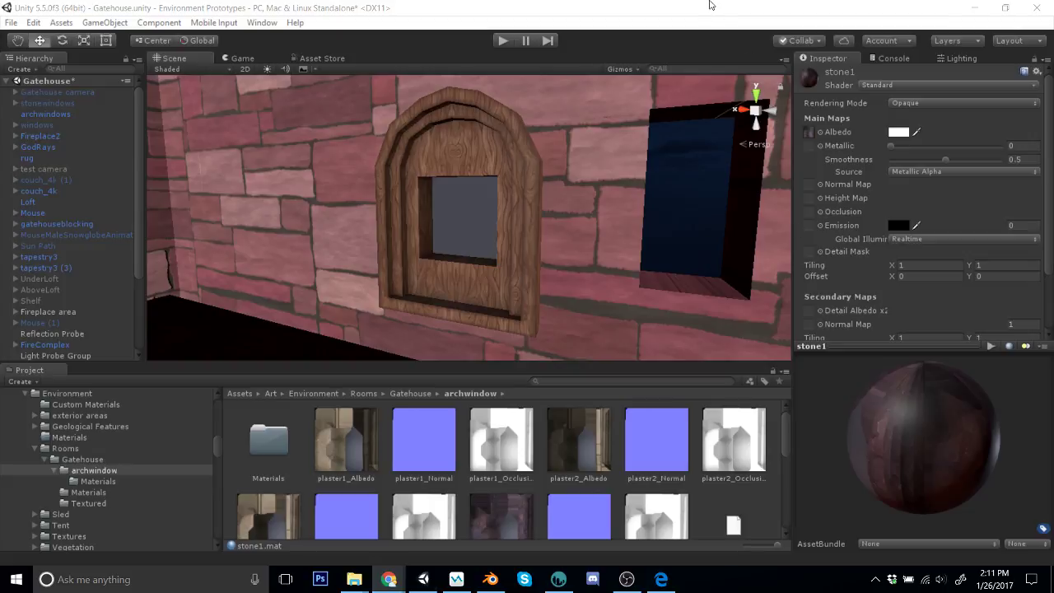
pyautogui.click(713, 5)
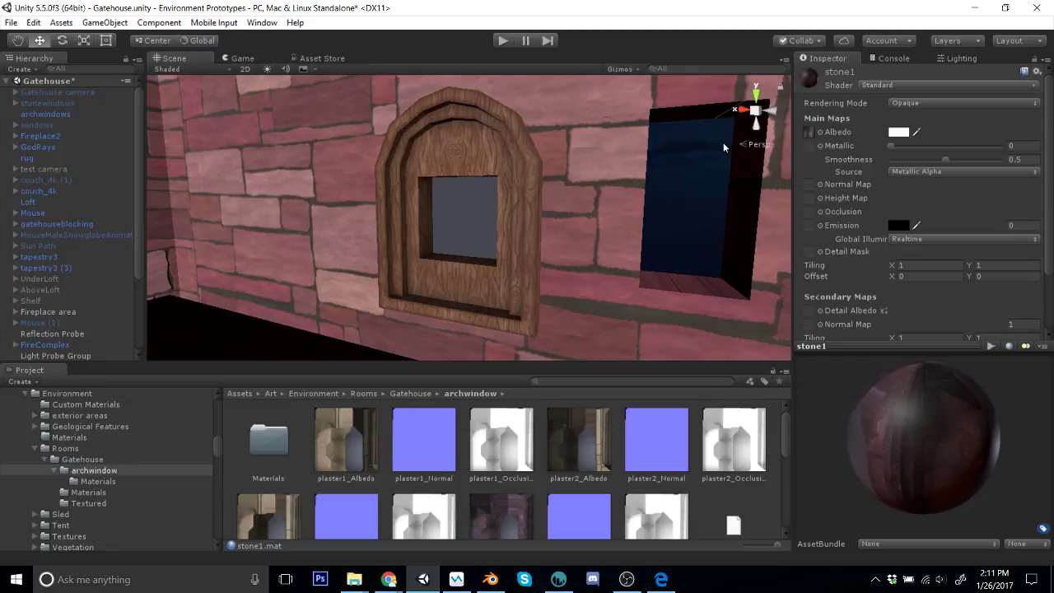